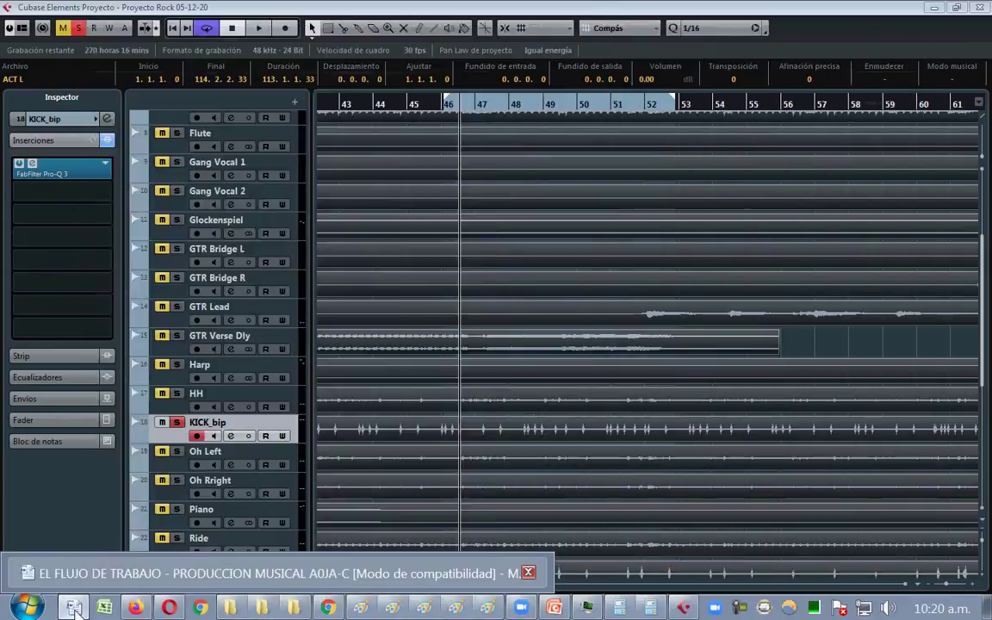
- Switch to the file explorer and open the LA ECUALIZACION document from the DOCS PPTS folder
left_click(73, 608)
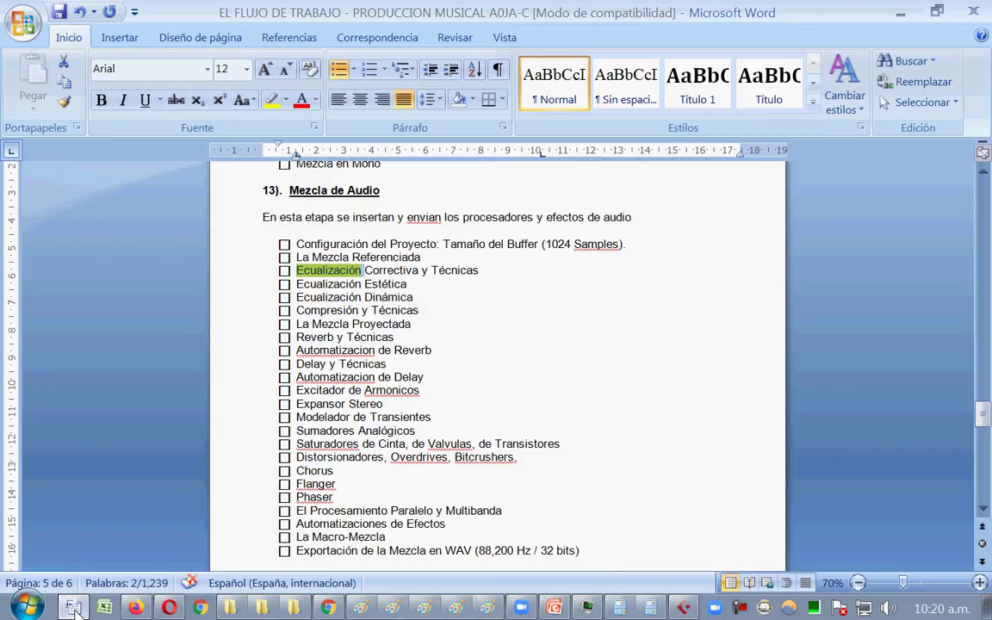
mouse_move(258, 608)
left_click(241, 570)
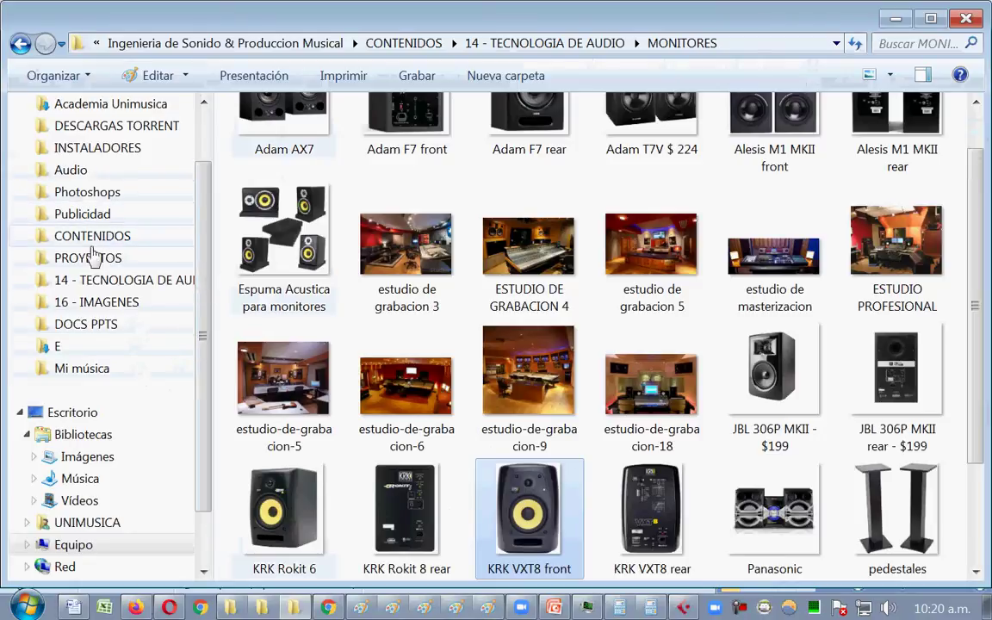
left_click(120, 324)
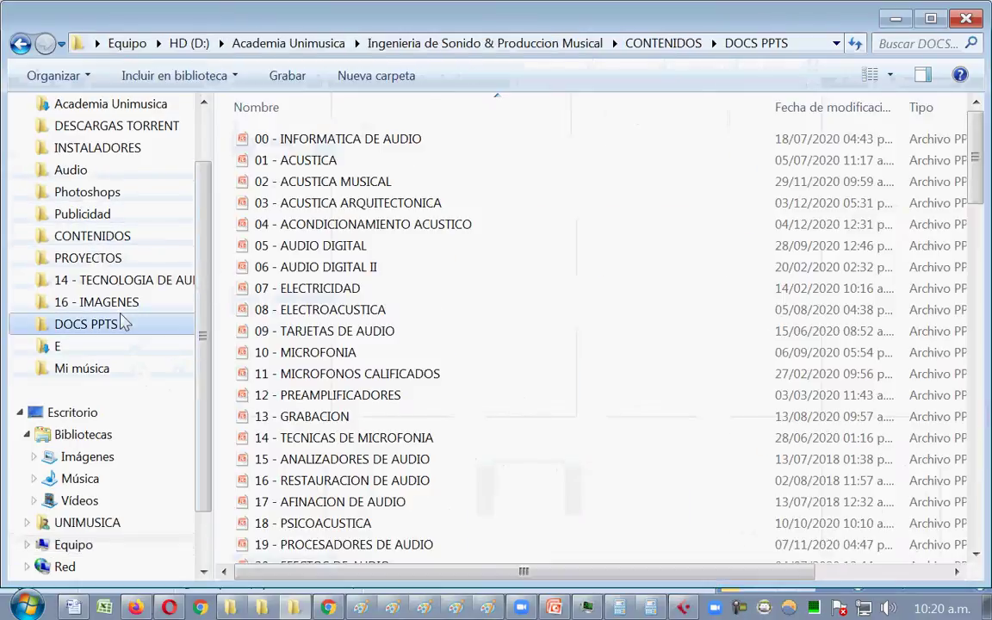
left_click(441, 416)
scroll(441, 416, "down", 7)
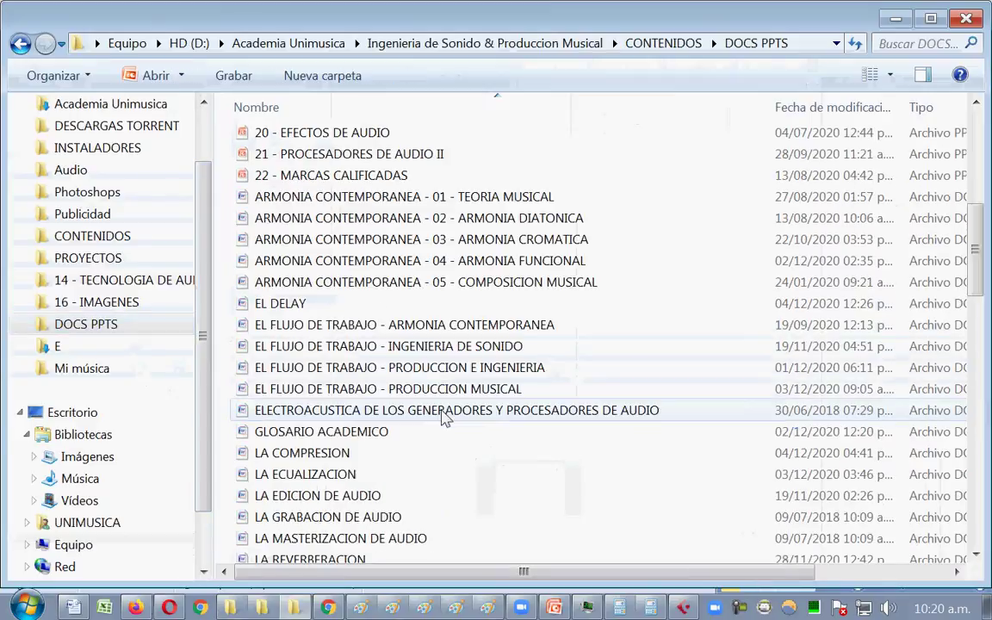
double_click(346, 476)
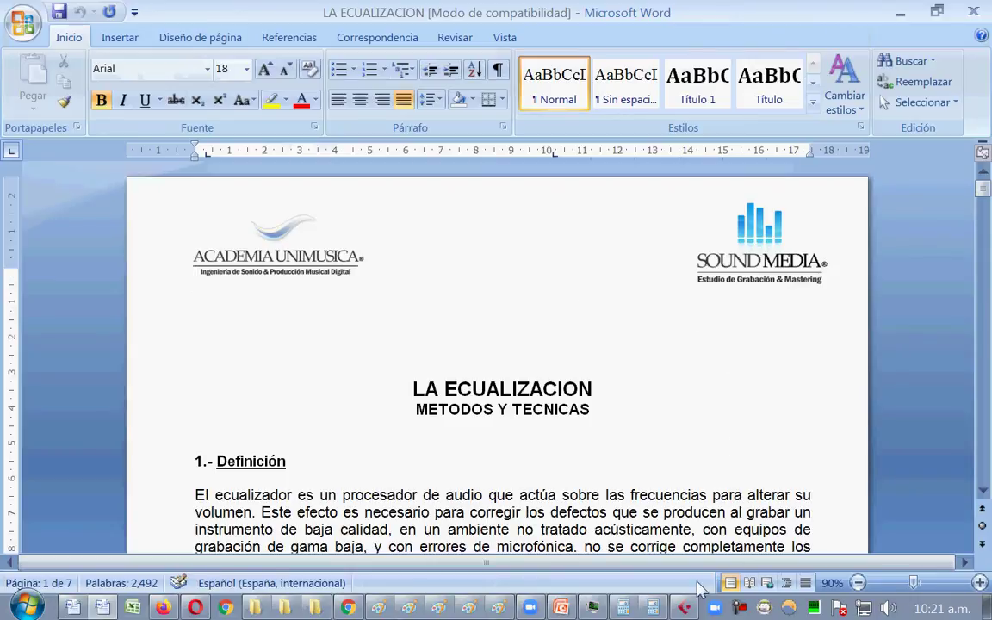
- Switch back to Cubase and add a Band Pass band at about 51 Hz with a 96 dB/oct slope in KICK_bip's Pro-Q 3
mouse_move(686, 610)
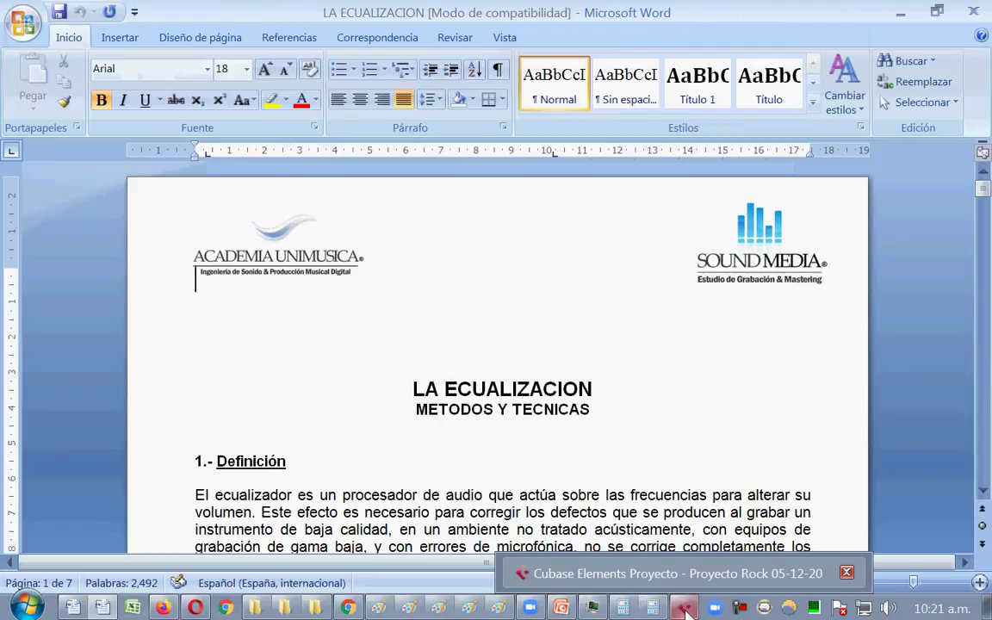
left_click(686, 610)
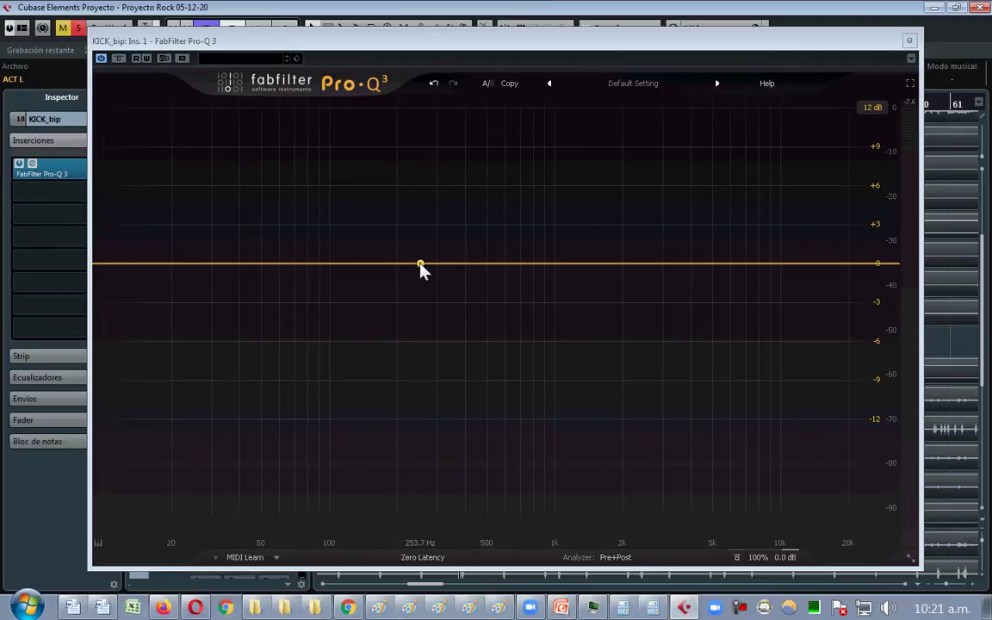
left_click(263, 264)
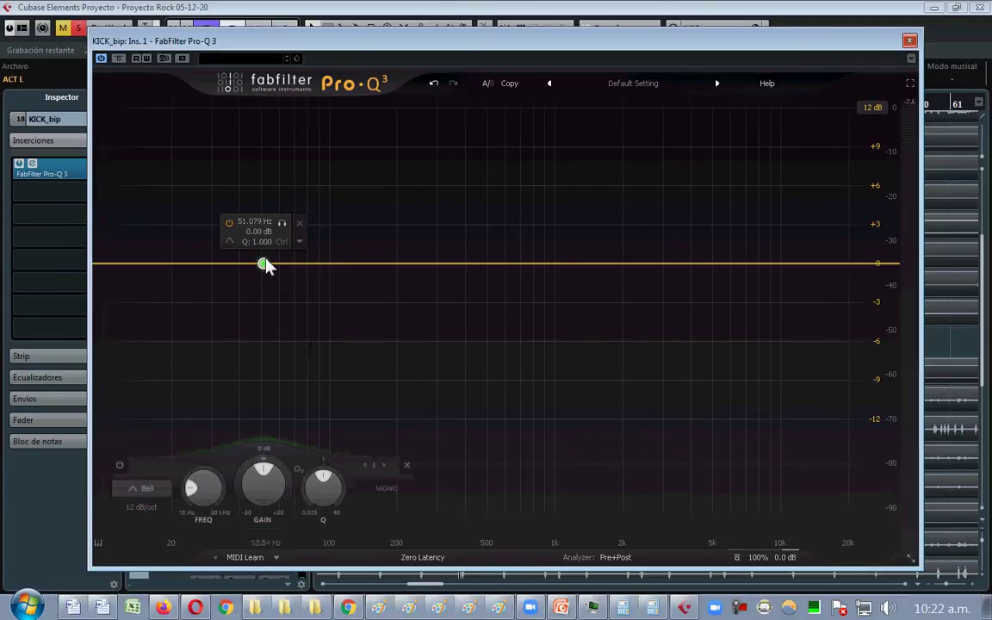
left_click(298, 242)
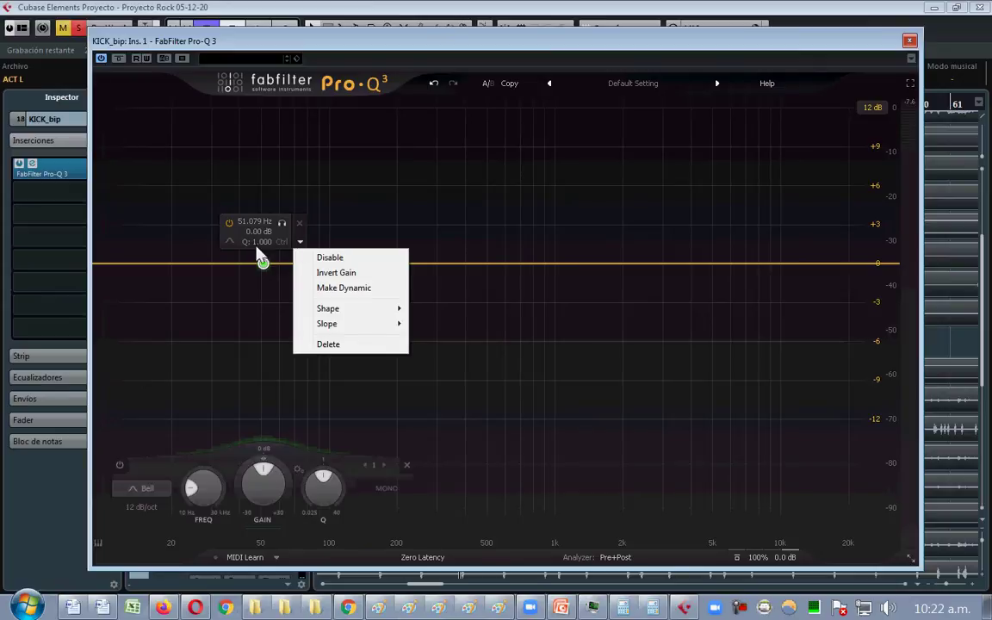
left_click(230, 242)
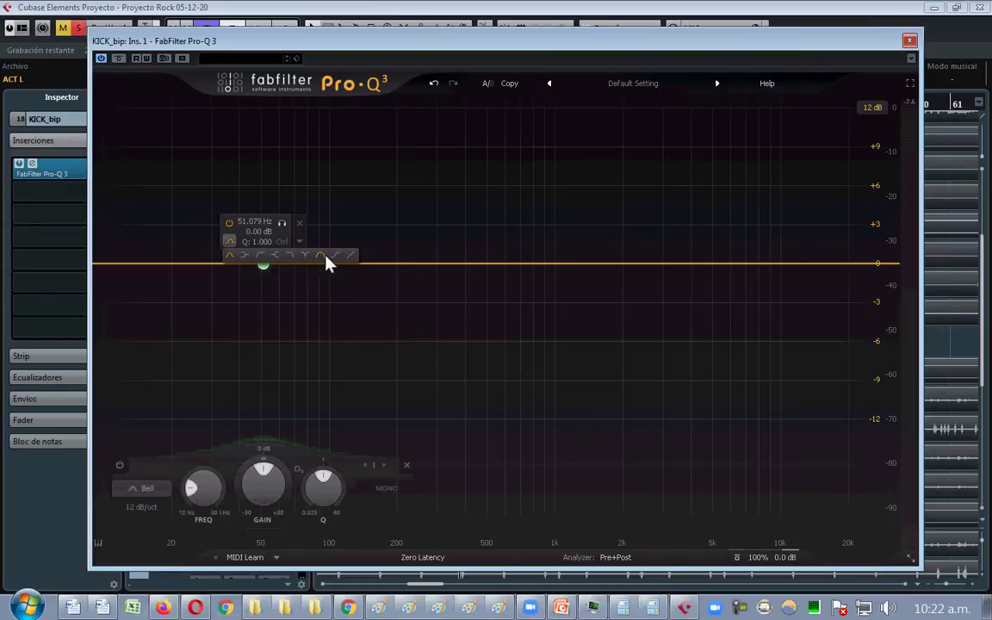
left_click(325, 256)
left_click(265, 244)
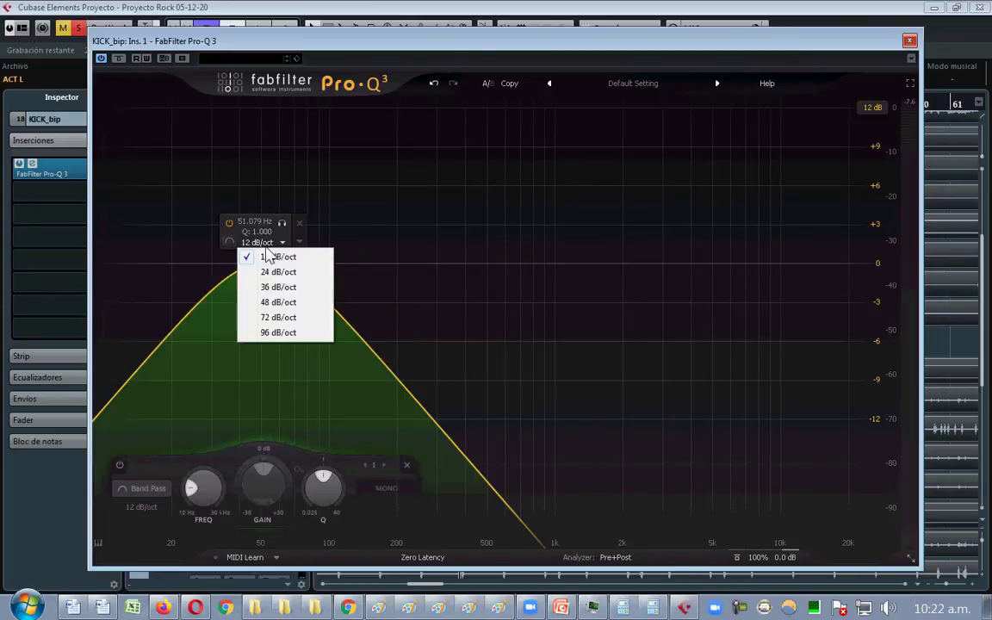
left_click(288, 332)
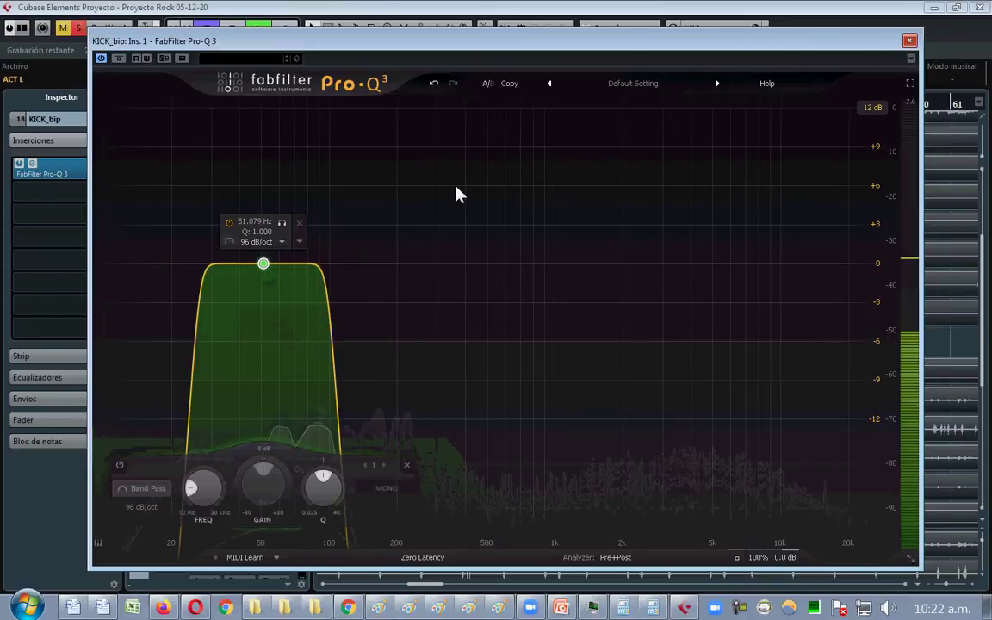
- Sweep the kick's band-pass filter up to about 1190 Hz with Q 0.892 during playback and remove Pro-Q 3 from the first insert slot
left_click_drag(415, 43, 372, 17)
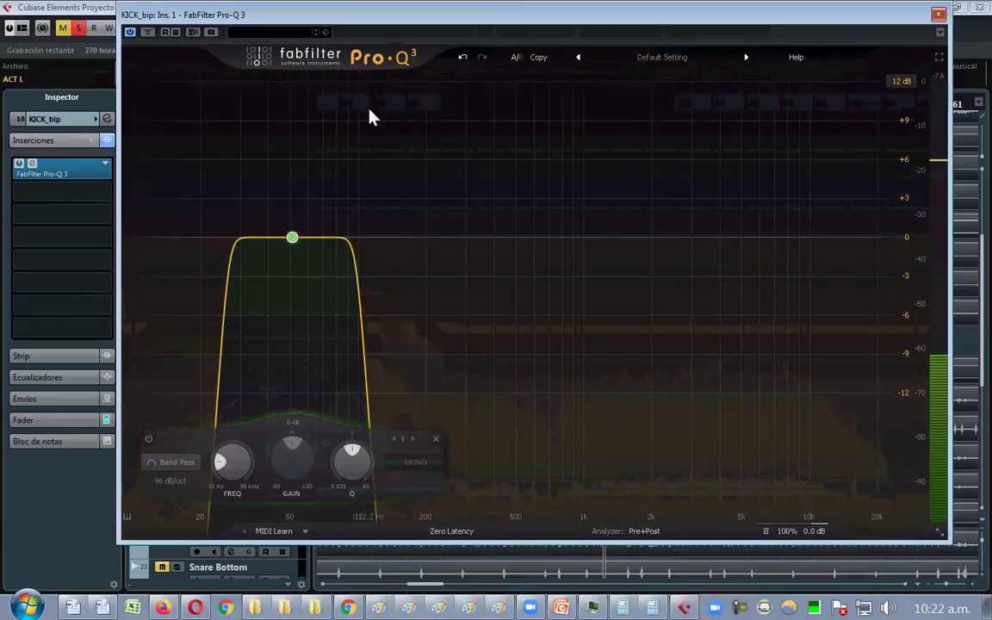
left_click_drag(293, 238, 600, 238)
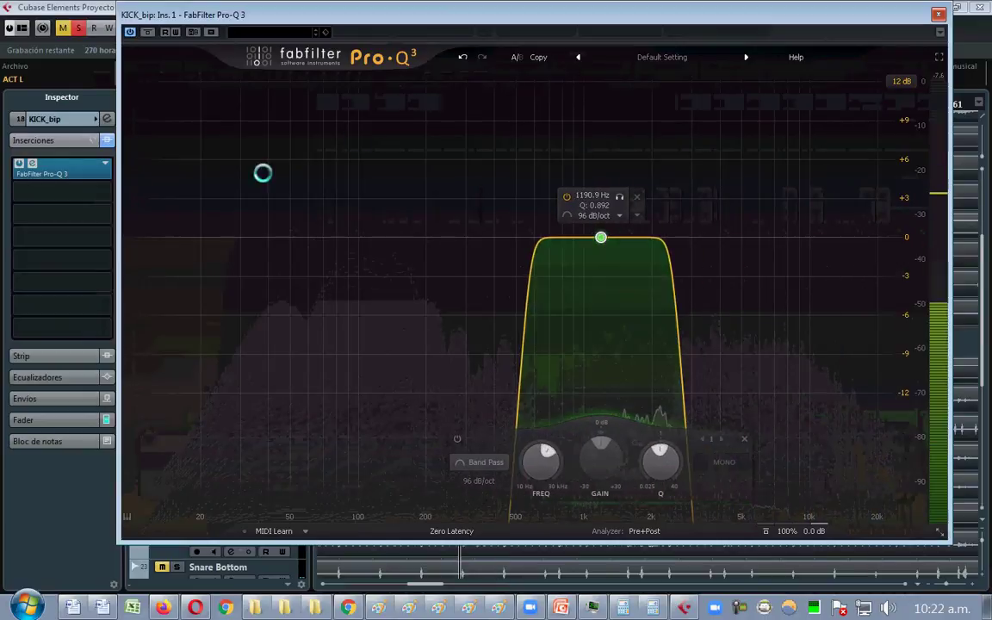
left_click(60, 173)
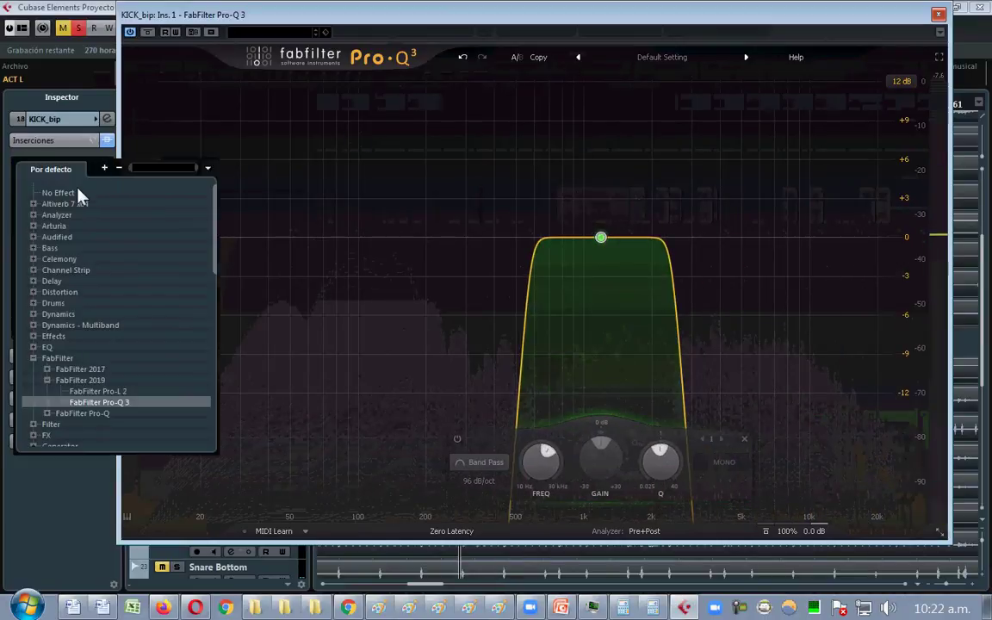
left_click(66, 192)
- Browse the FabFilter category for KICK_bip's first insert, expanding the FabFilter 2017, FabFilter 2019 and FabFilter Pro-Q folders
left_click(72, 169)
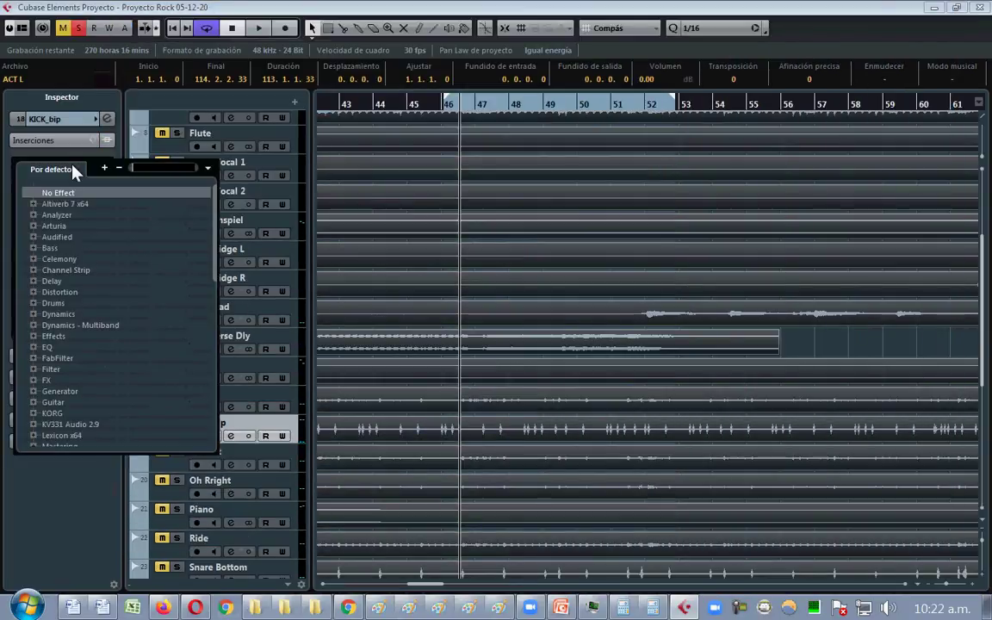
left_click(32, 363)
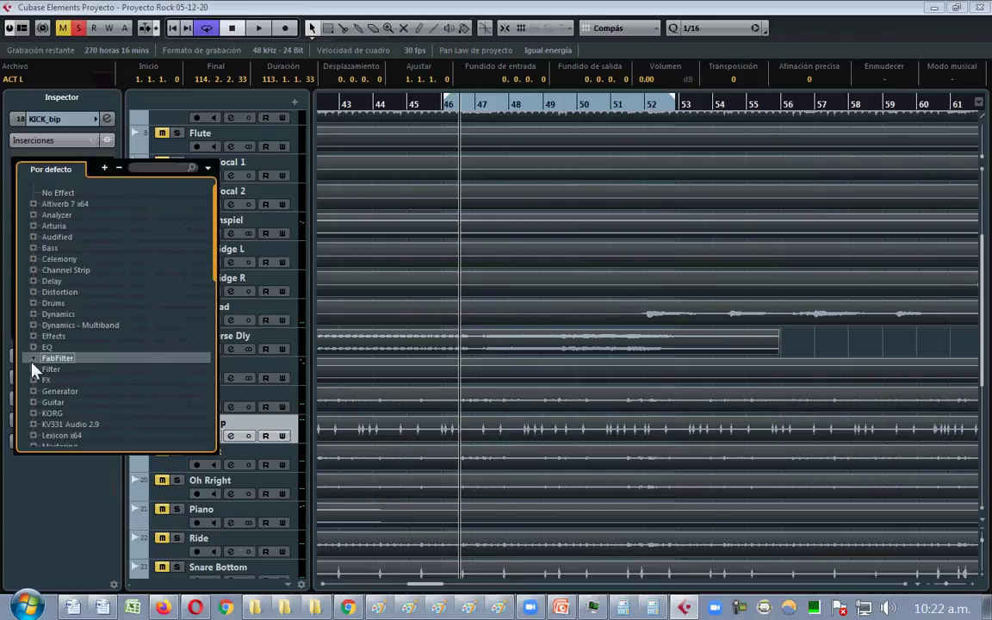
left_click(34, 358)
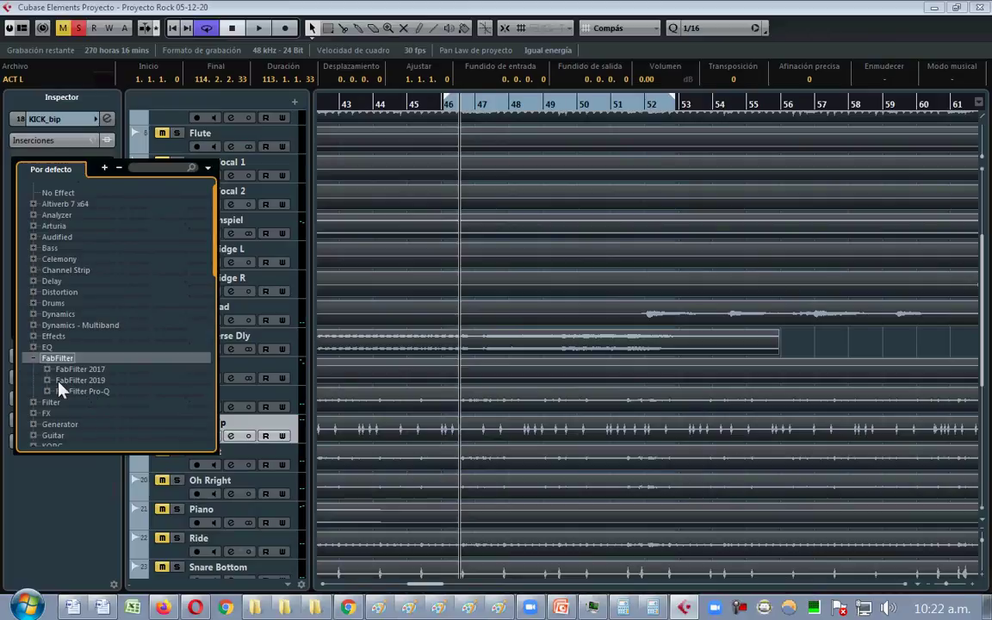
left_click(48, 381)
left_click(46, 413)
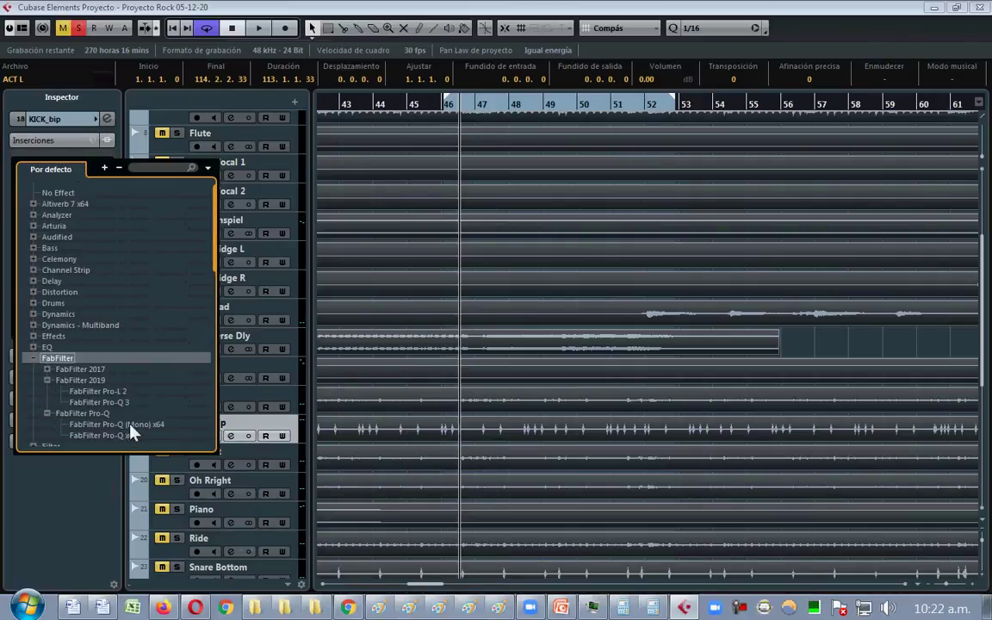
scroll(168, 409, "down", 3)
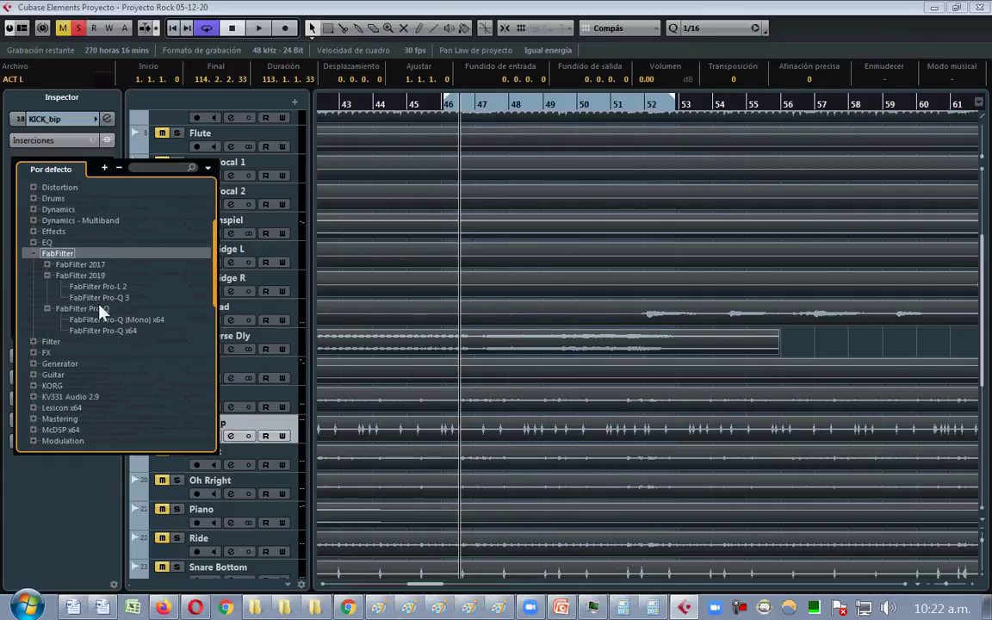
left_click(49, 269)
left_click(50, 268)
left_click(47, 266)
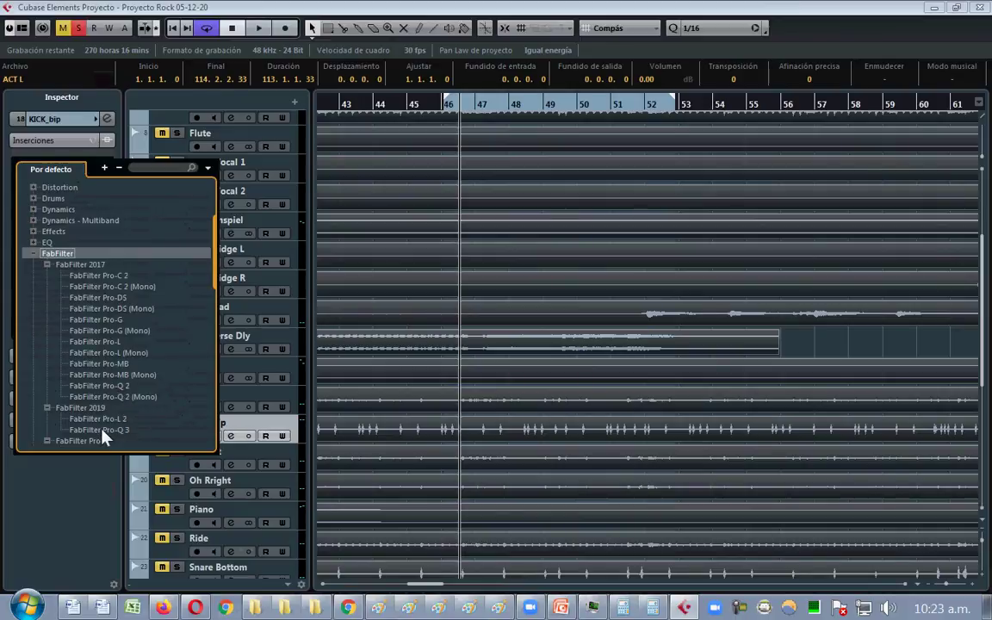
scroll(64, 428, "down", 2)
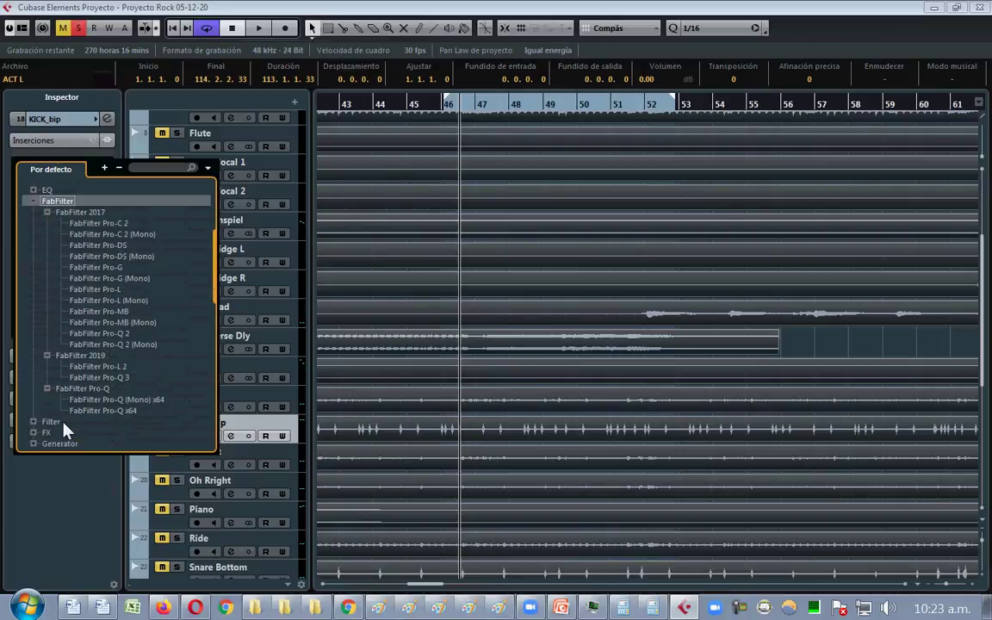
- Search the plug-in list for "Pro-Q" and insert FabFilter Pro-Q 3 from the EQ category on KICK_bip
left_click(145, 168)
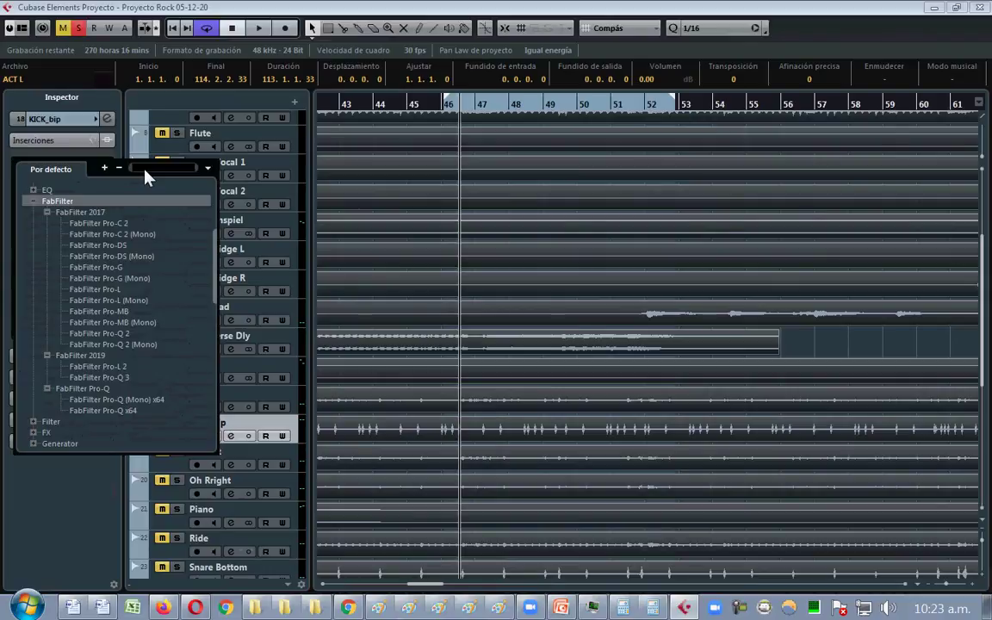
type("pro")
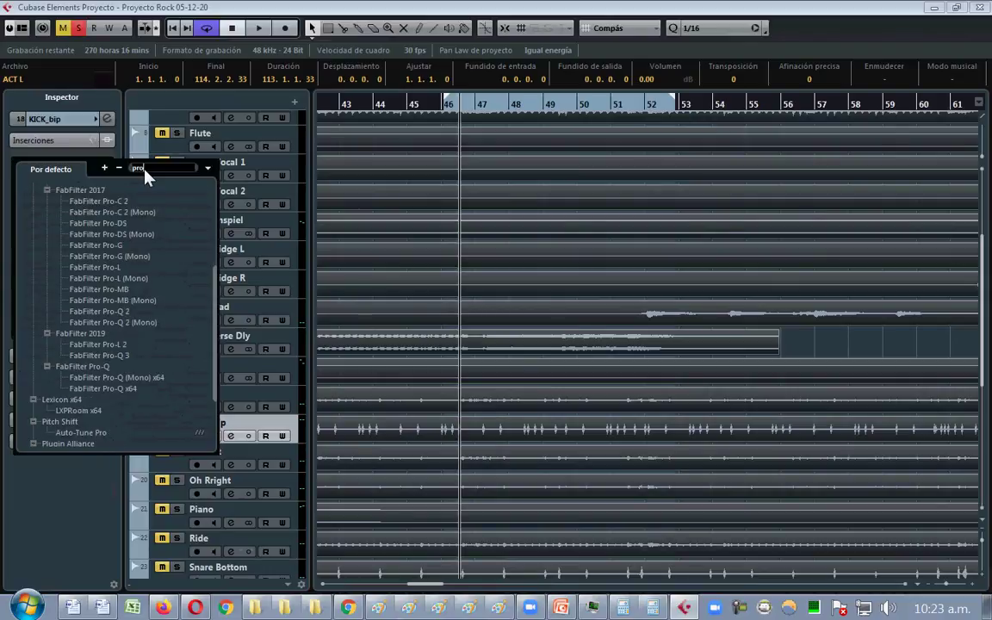
key("BackSpace")
key("BackSpace")
key("BackSpace")
type("Pro-")
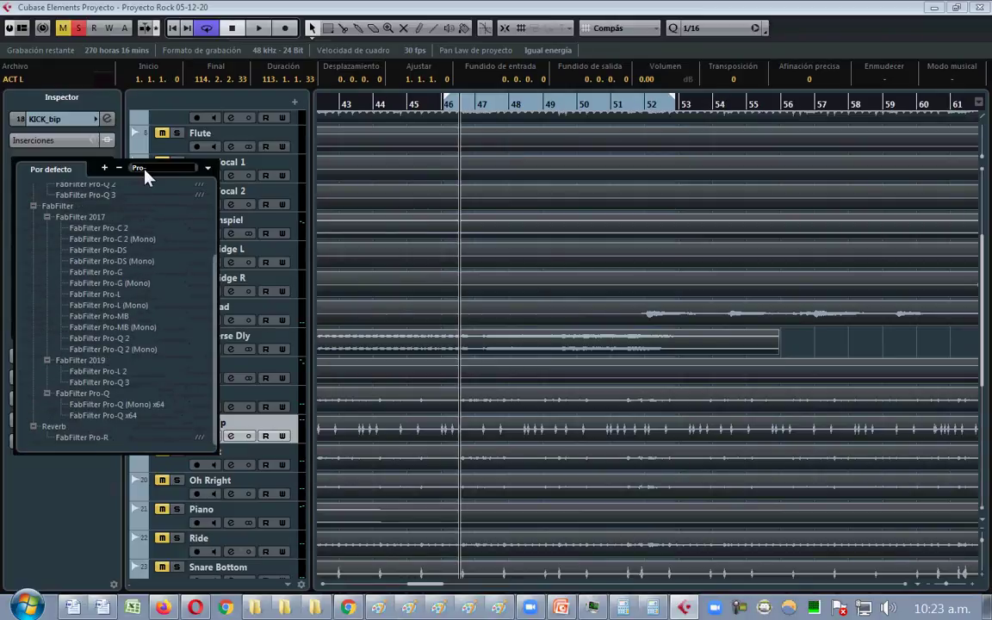
type("Q")
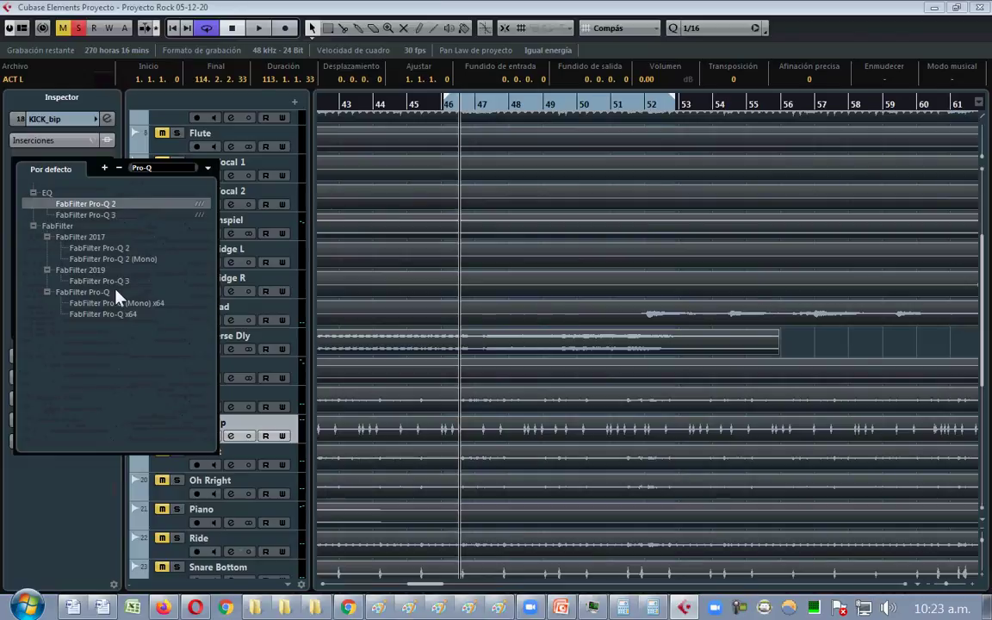
left_click(90, 216)
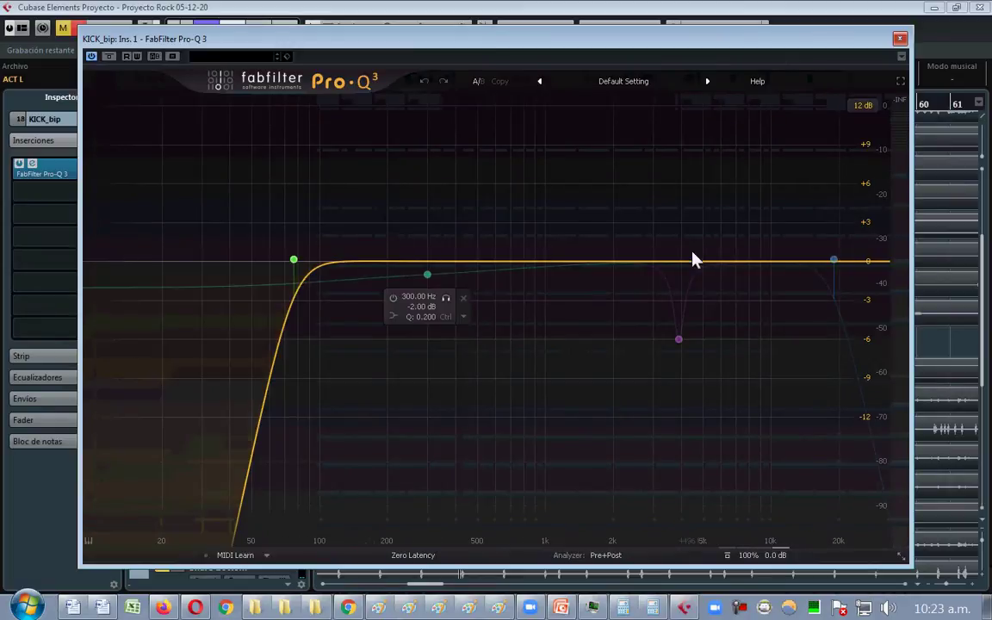
- Clear all default EQ bands and add a Band Pass band at about 45 Hz with a 96 dB/oct slope
left_click_drag(215, 154, 904, 413)
left_click(702, 464)
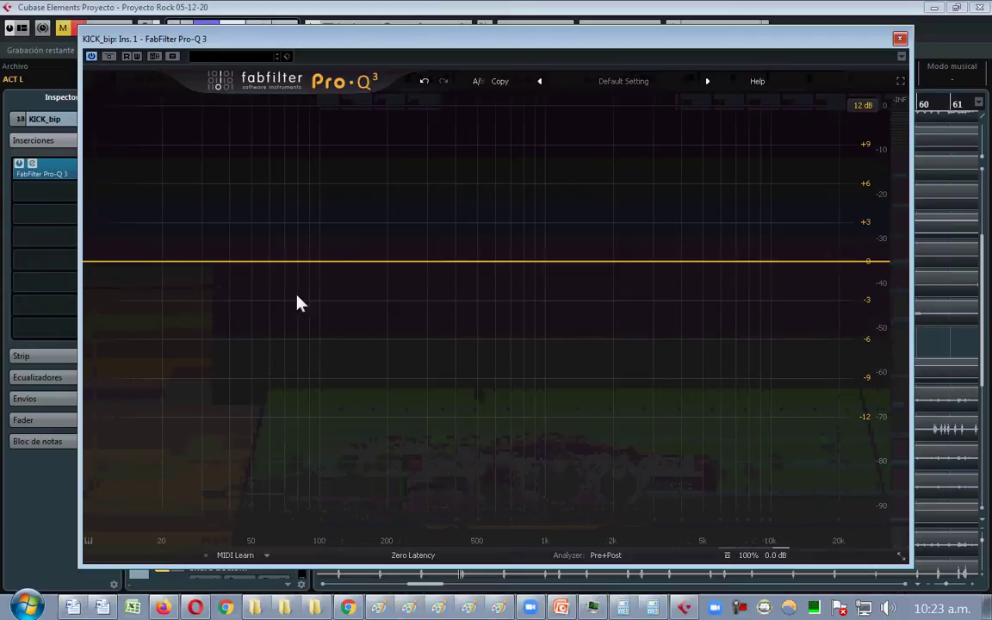
left_click(242, 261)
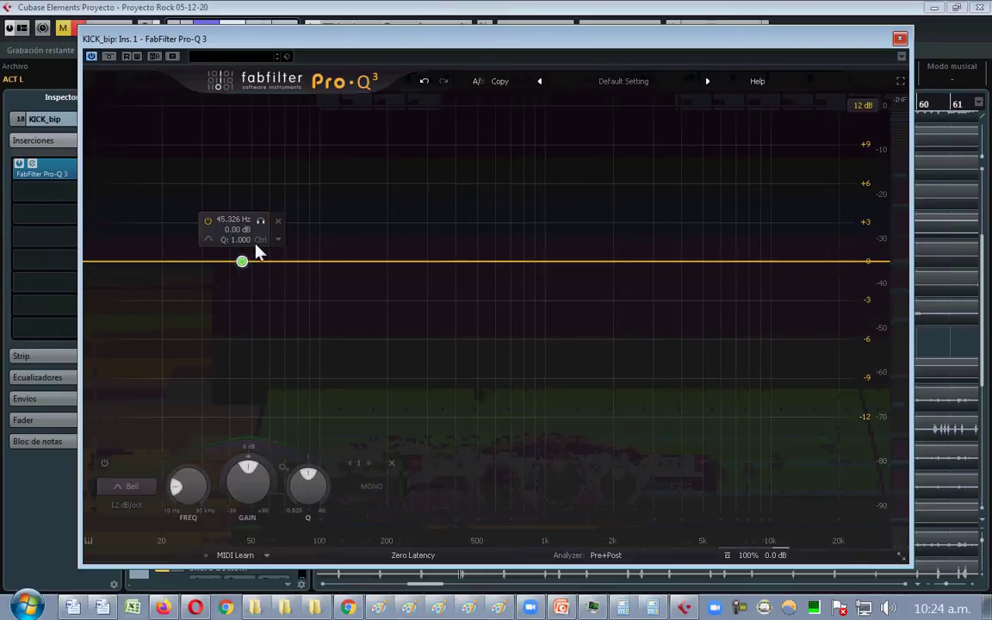
left_click(207, 240)
left_click(298, 254)
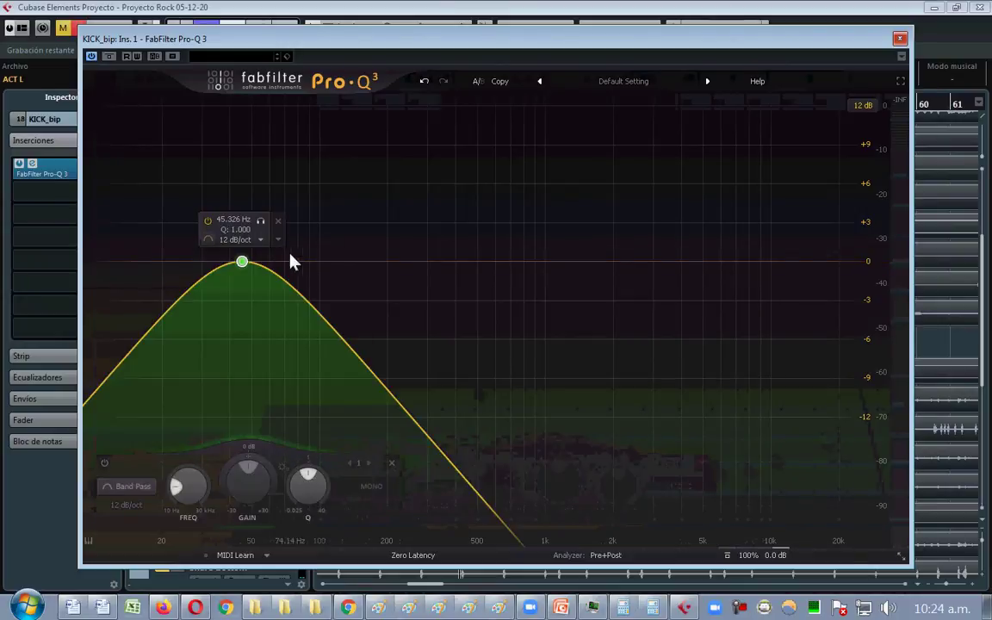
left_click(257, 240)
left_click(284, 333)
- Audition the kick while sweeping the band-pass filter up and back down the spectrum, leaving it at about 49 Hz with Q 0.907
key("space")
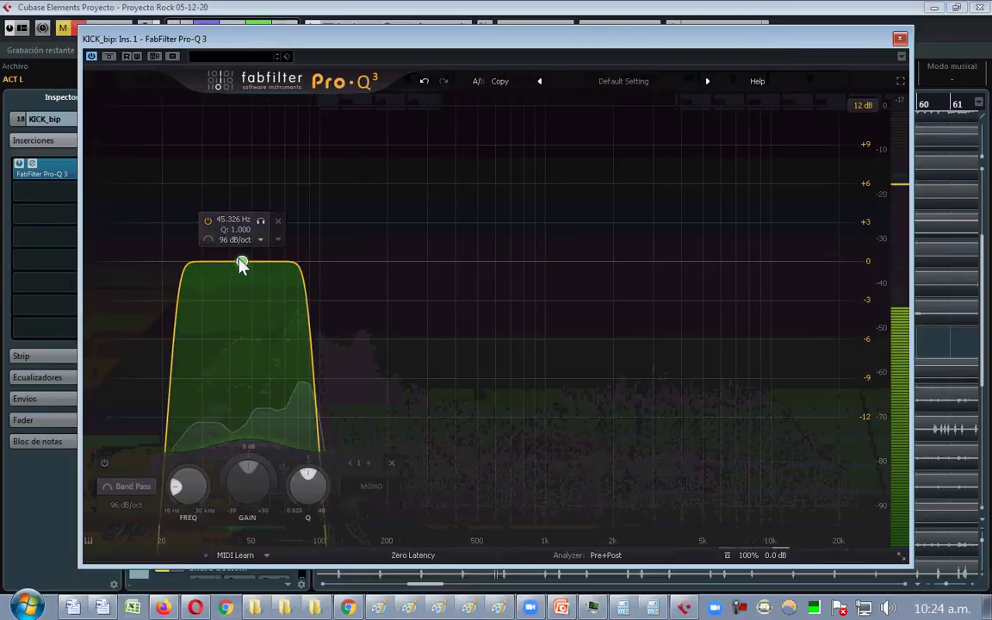
left_click_drag(271, 43, 479, 52)
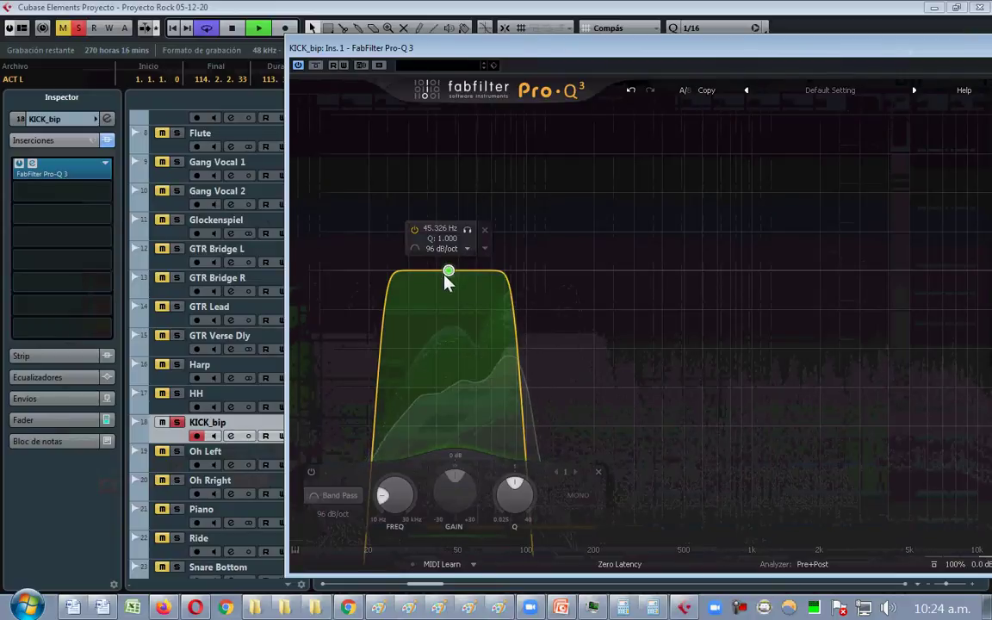
scroll(448, 274, "down", 5)
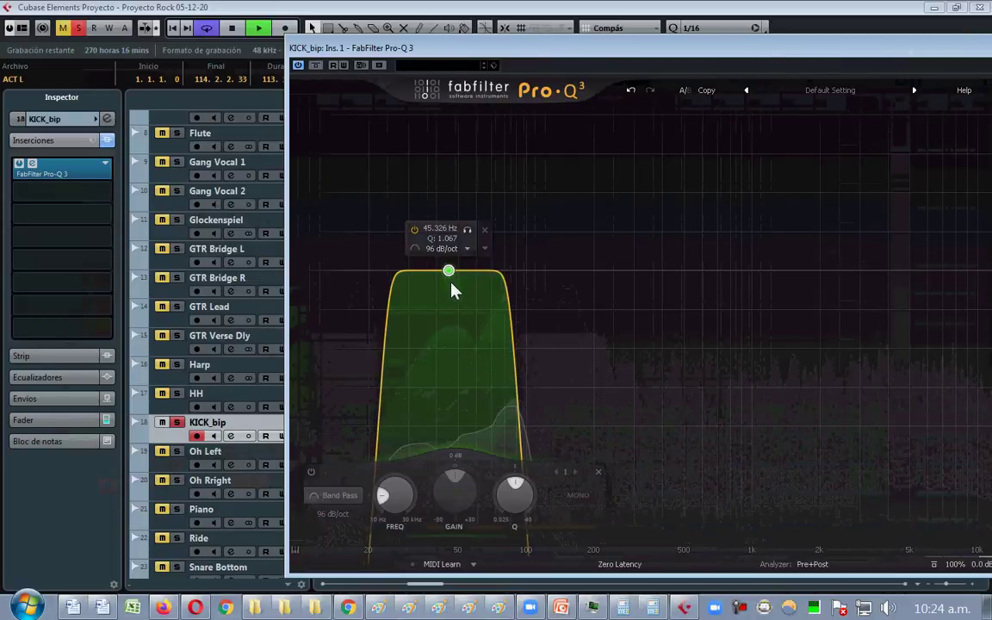
left_click_drag(449, 273, 785, 270)
scroll(784, 270, "up", 3)
left_click_drag(736, 293, 459, 284)
key("space")
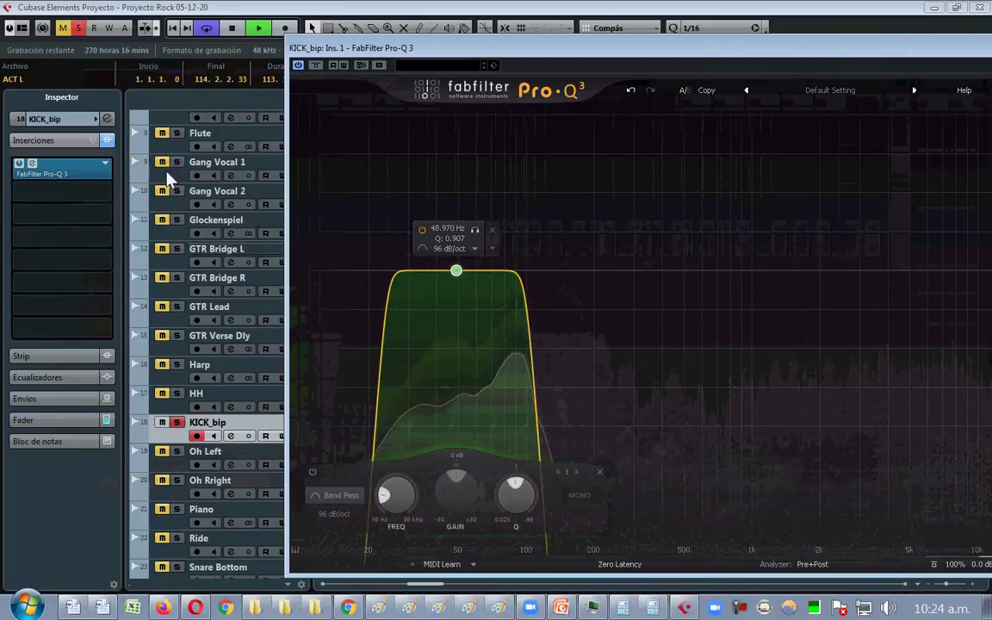
- Search the plug-in list of KICK_bip's first insert for "pro-q", and remove FabFilter Pro-Q 3 from that slot
left_click(108, 169)
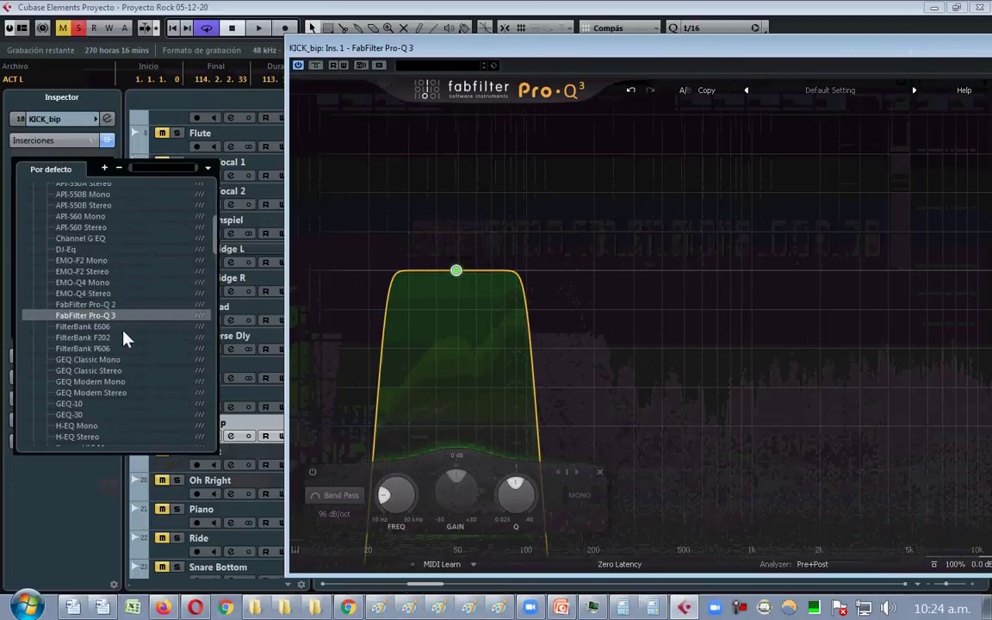
scroll(121, 335, "up", 5)
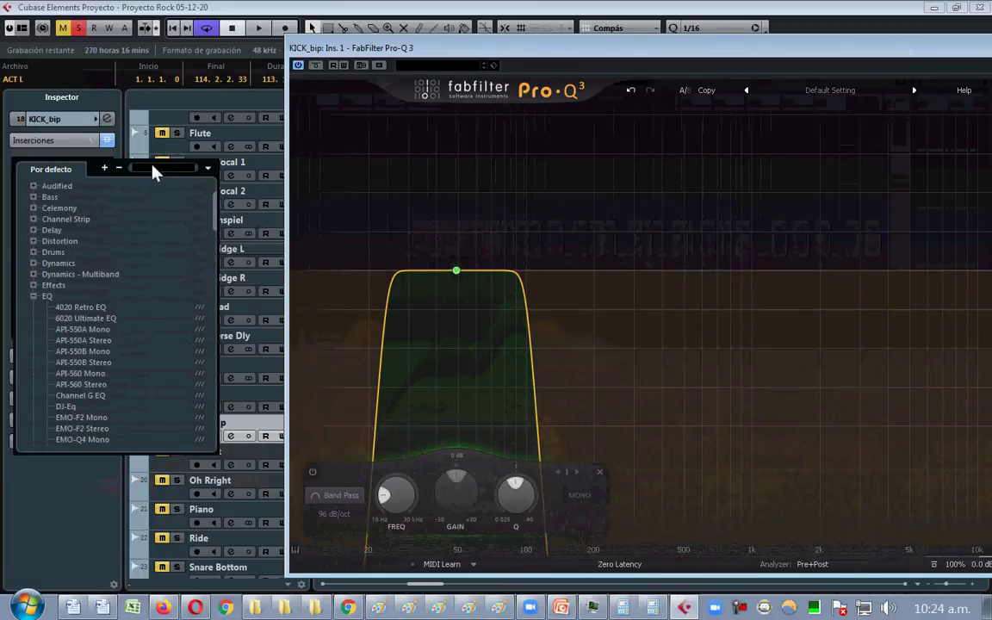
type("pro-q")
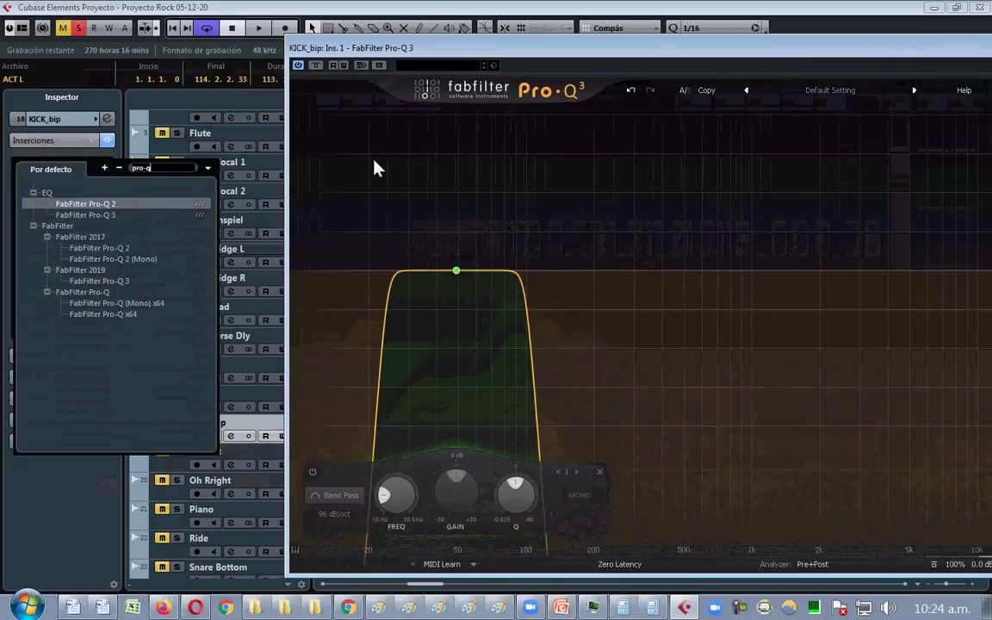
left_click(586, 58)
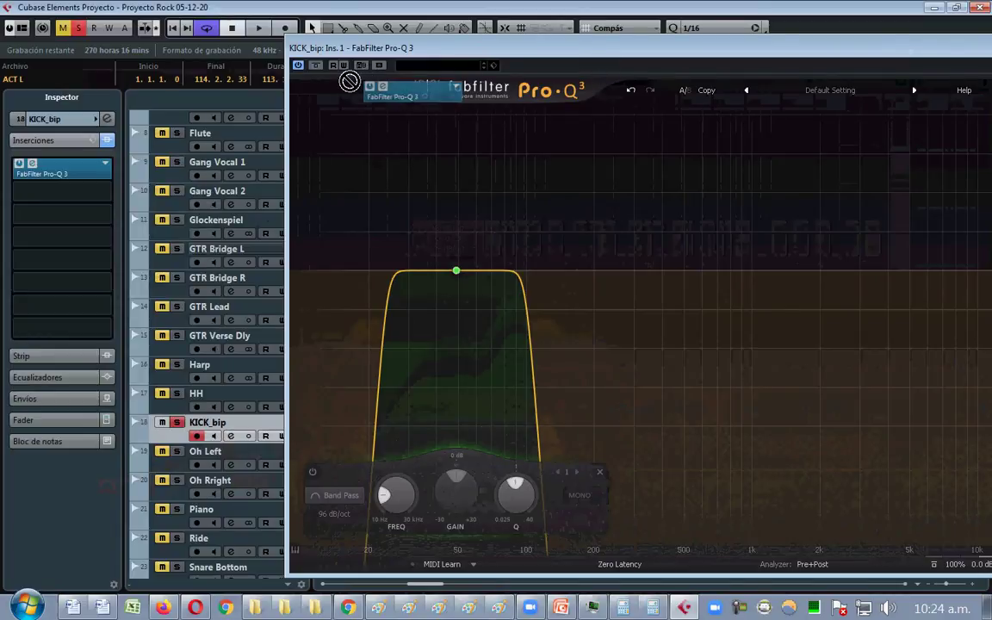
left_click(342, 88)
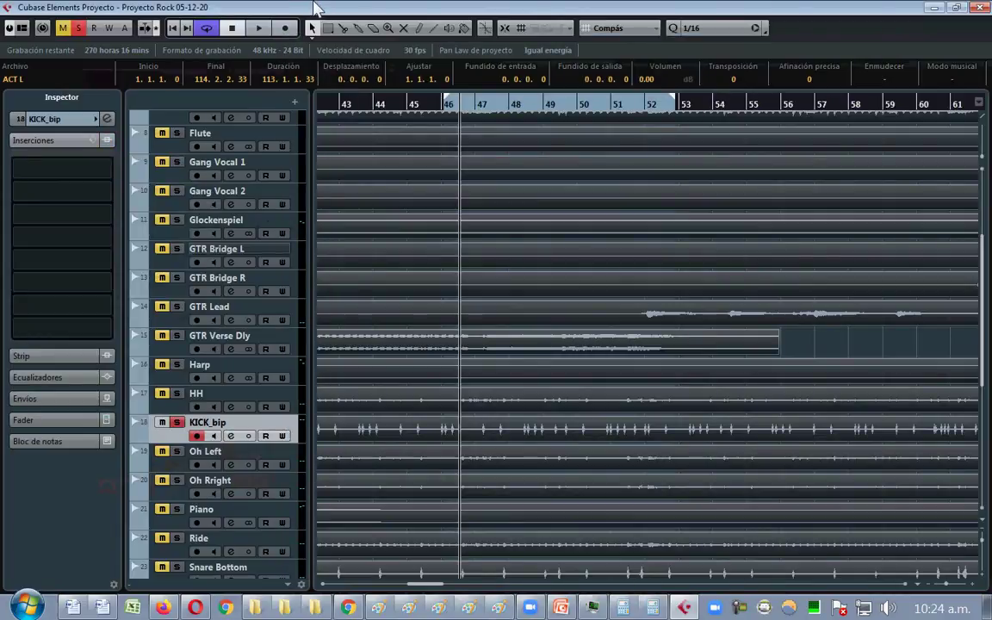
- Reopen KICK_bip's insert section, search the plug-in list for "pro-q 3" and insert FabFilter Pro-Q 3 in the first slot
left_click(45, 120)
left_click(45, 122)
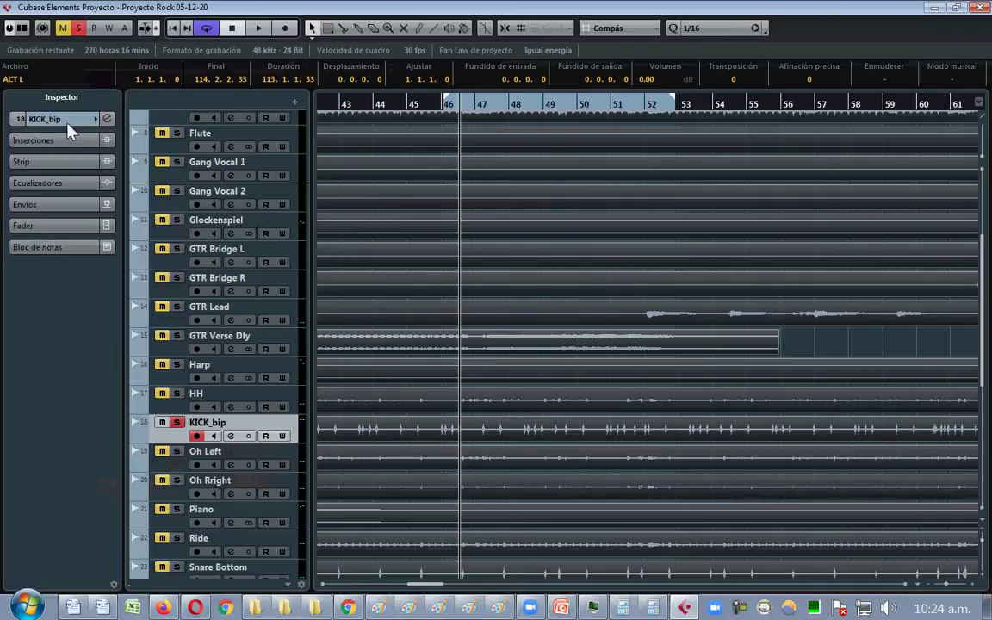
left_click(39, 139)
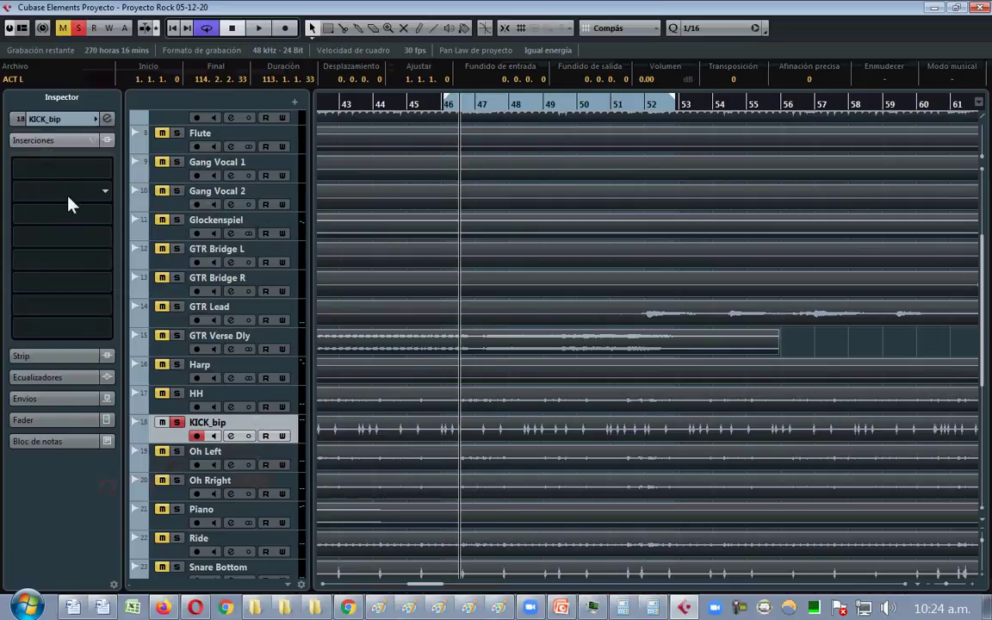
left_click(62, 170)
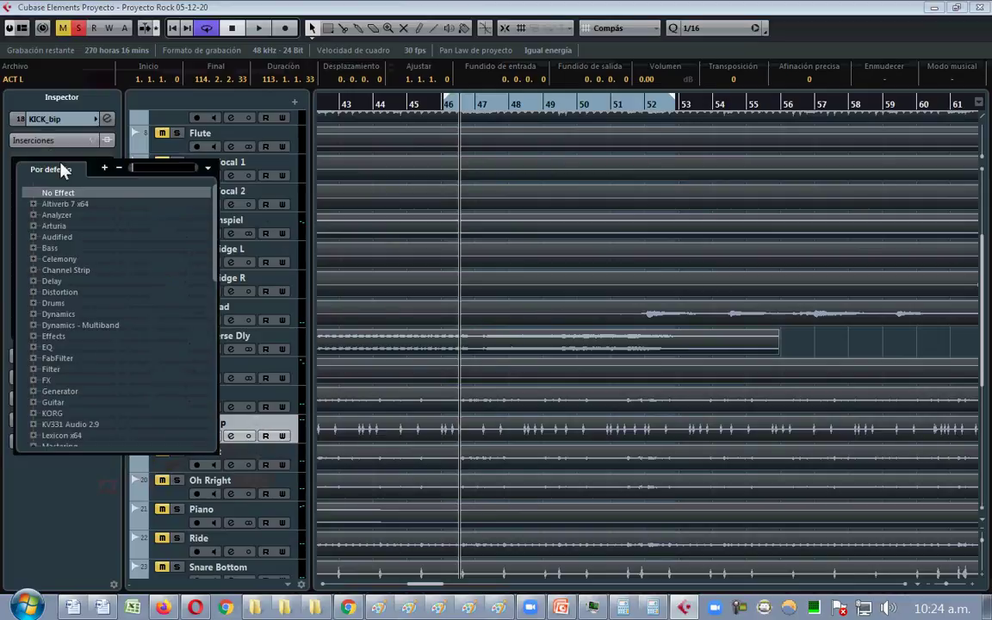
type("pro")
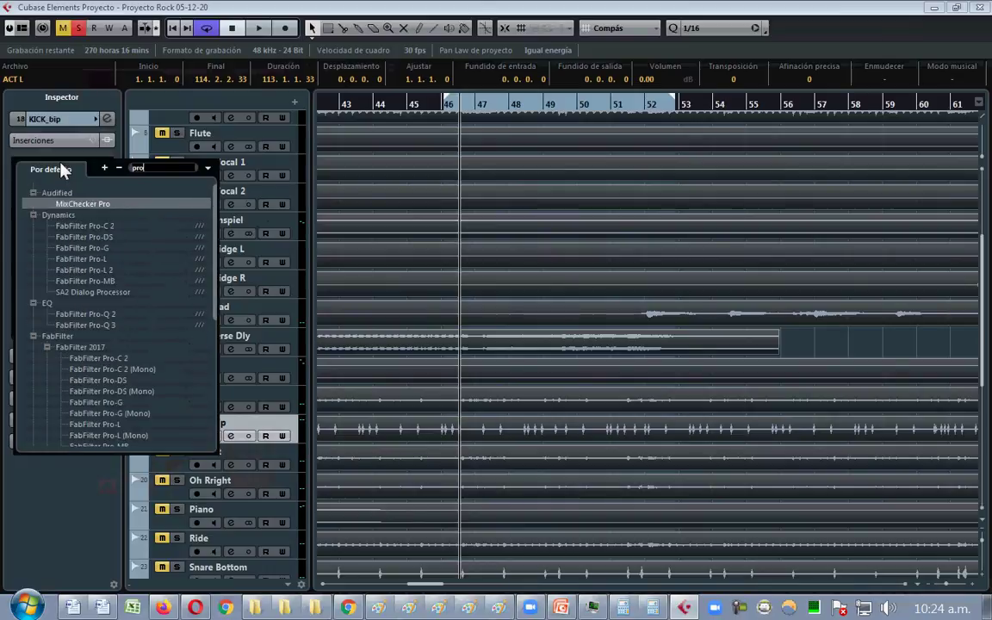
type("-q 3")
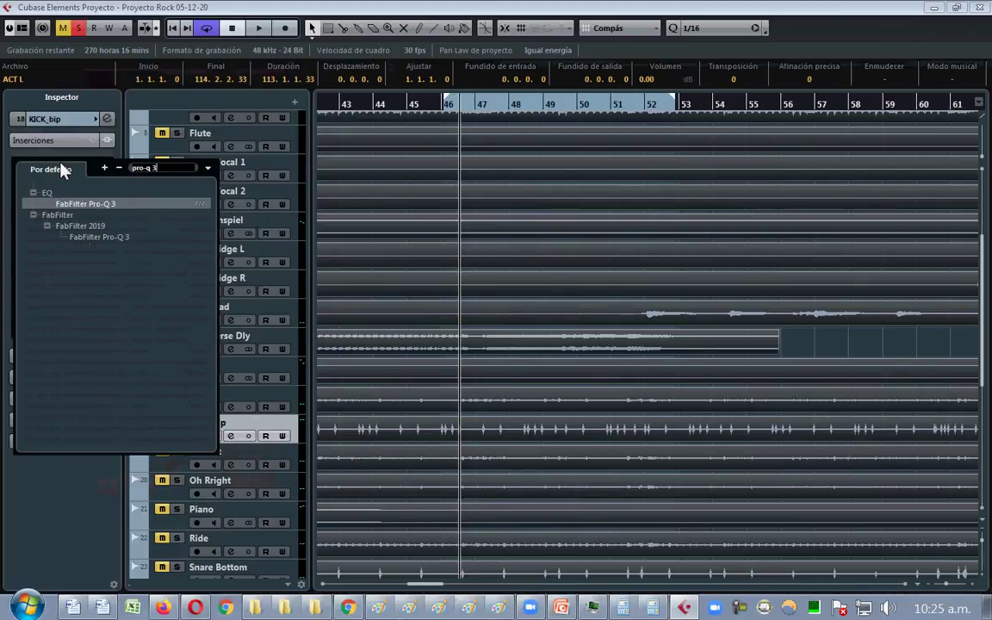
left_click(95, 205)
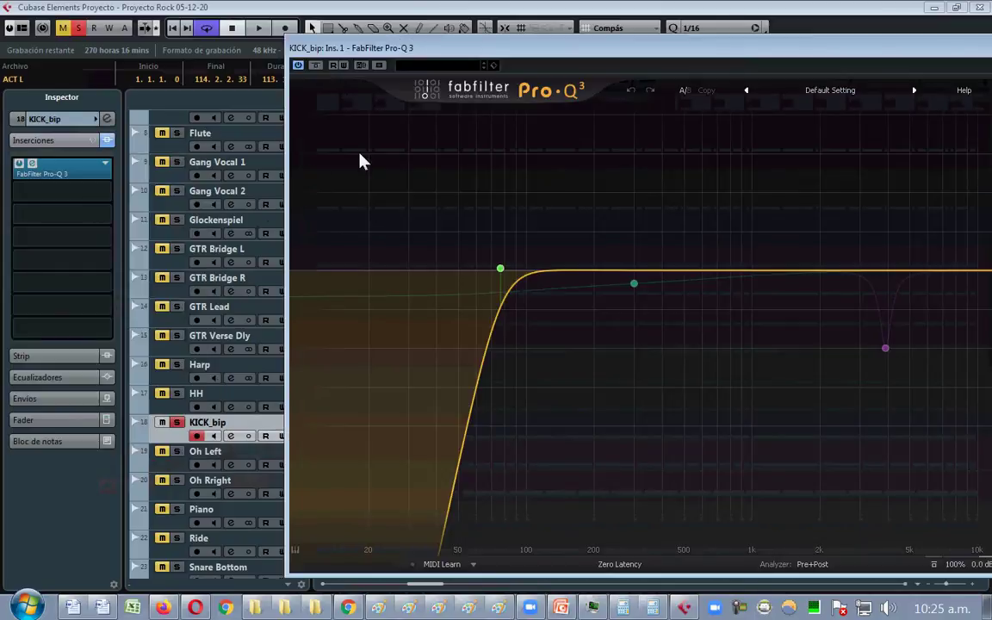
- View the inserts of HH and KICK_bip, and close and reopen the Pro-Q 3 window from KICK_bip's first insert
left_click(251, 394)
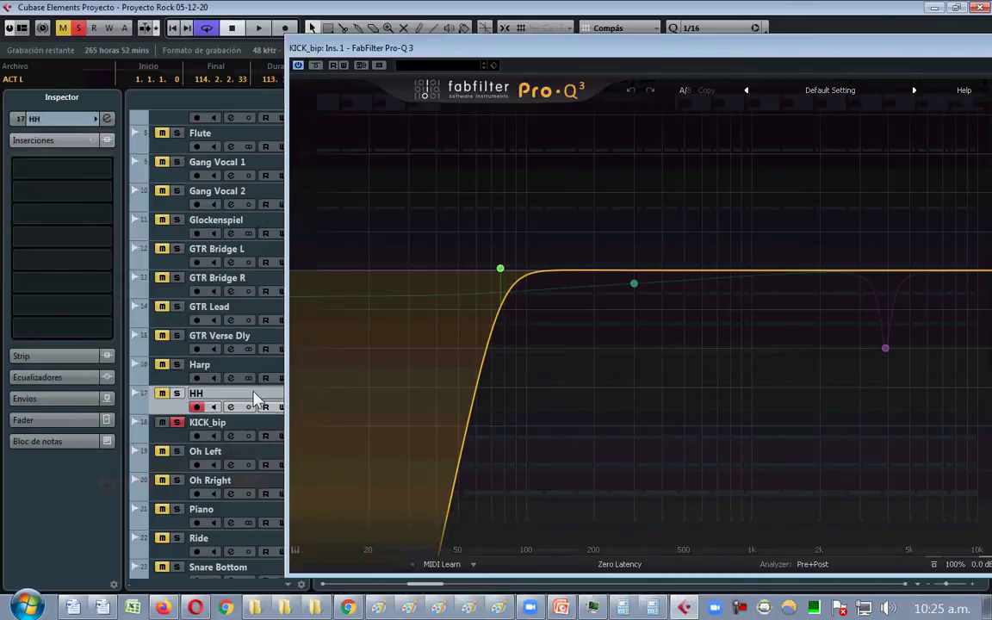
left_click(158, 440)
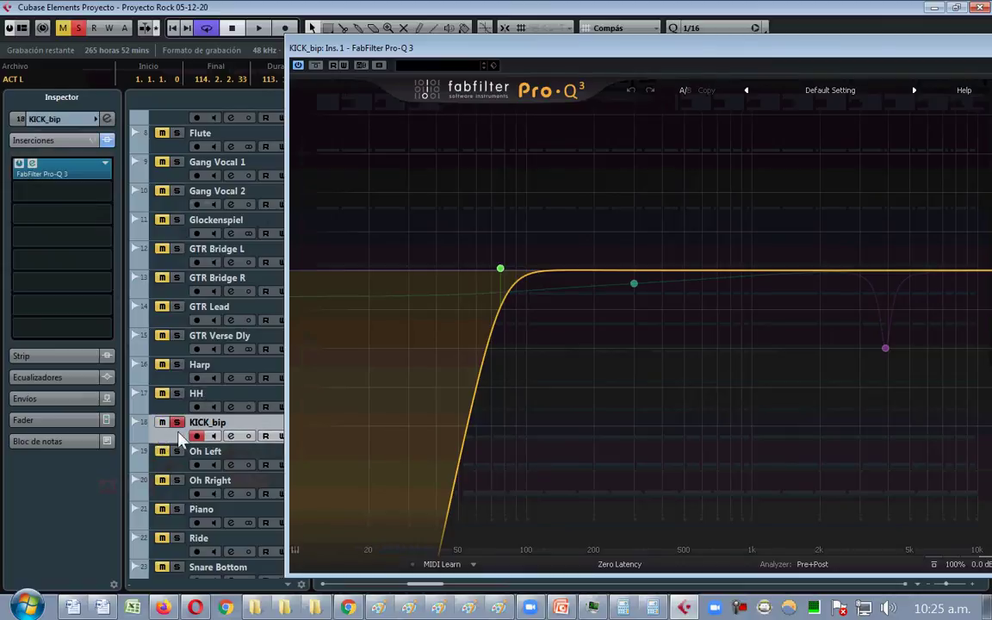
left_click_drag(593, 47, 376, 7)
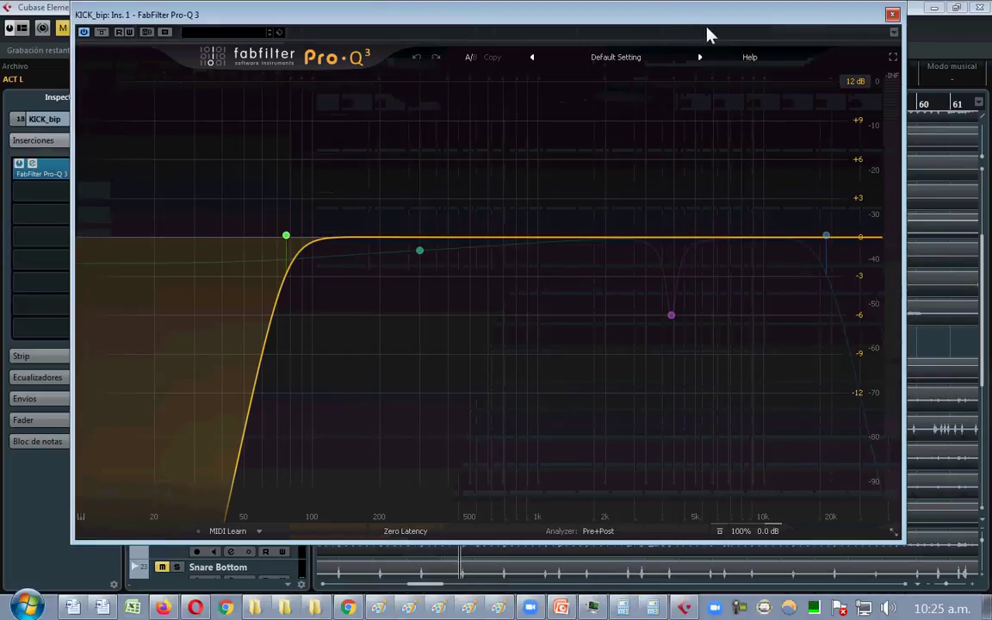
left_click(892, 14)
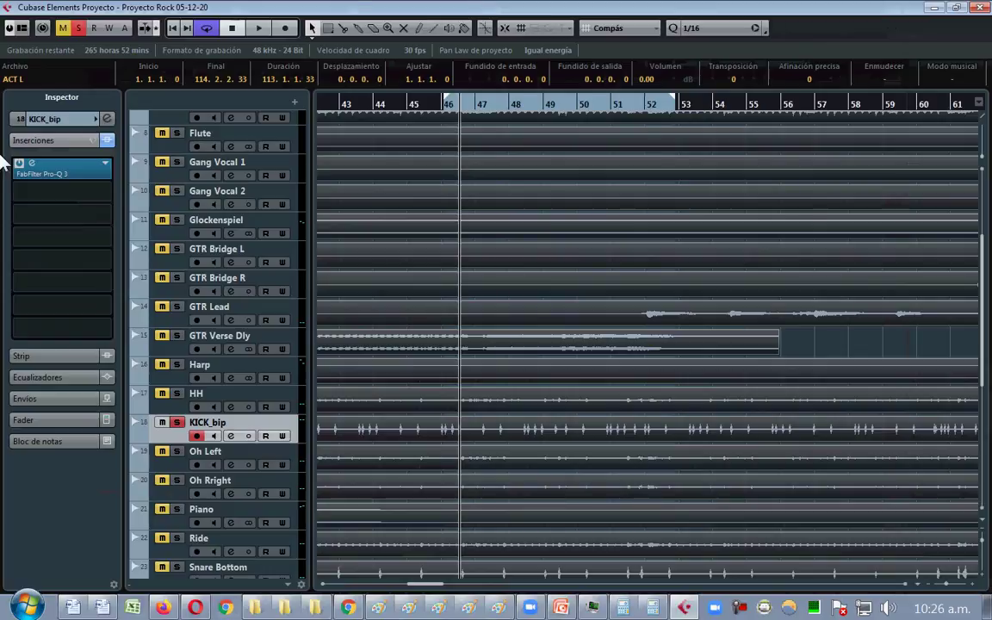
left_click(26, 168)
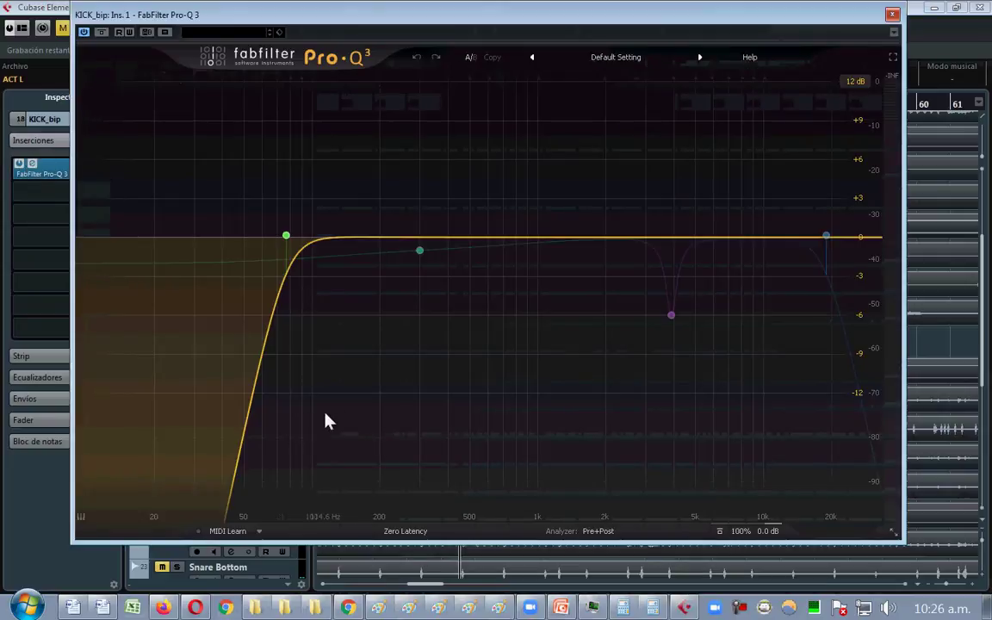
- Play the kick and delete all the default EQ bands together to leave a flat curve
key("space")
left_click_drag(339, 437, 636, 283)
left_click_drag(354, 465, 356, 465)
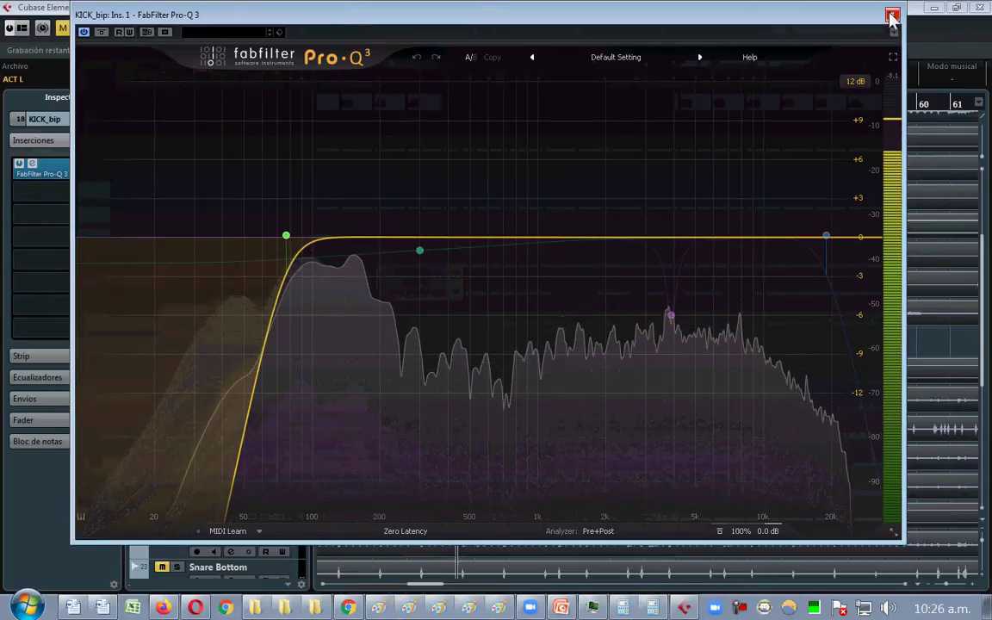
left_click_drag(228, 168, 896, 434)
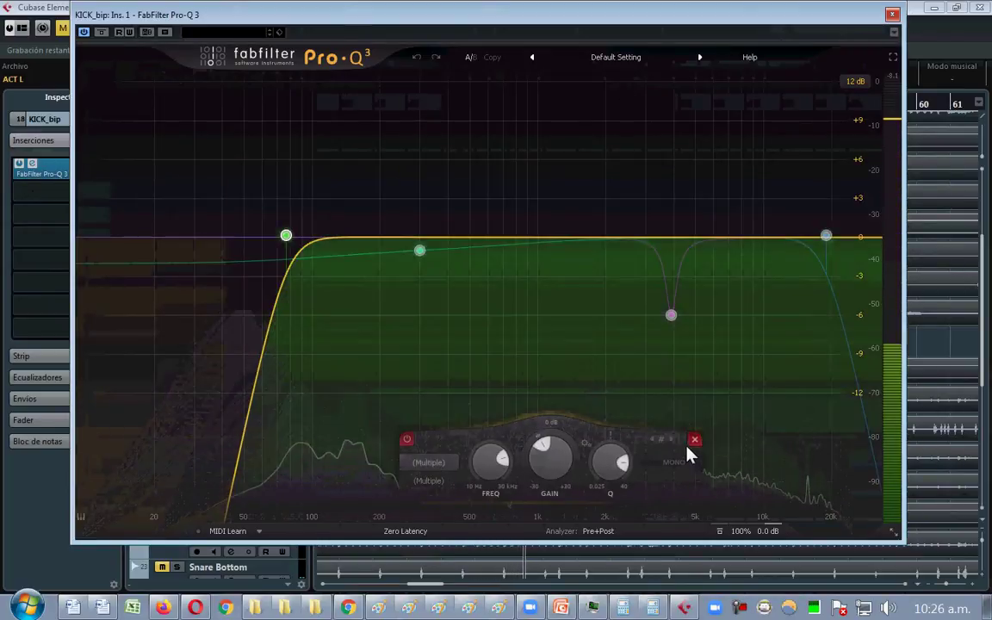
left_click(693, 439)
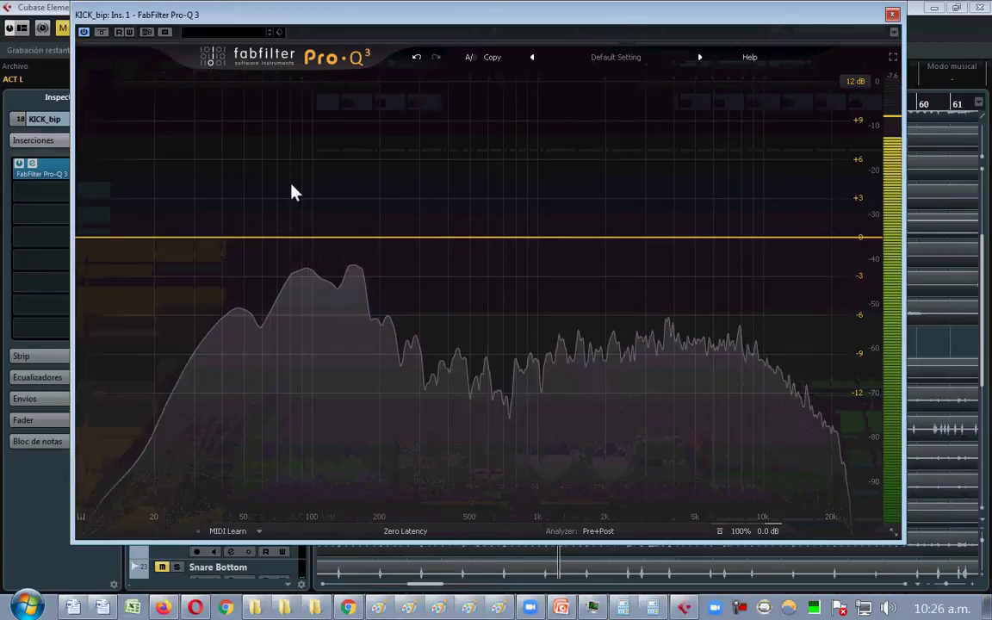
- Move the equalizer window off the insert section and remove FabFilter Pro-Q 3 from KICK_bip's first insert
left_click_drag(306, 19, 502, 36)
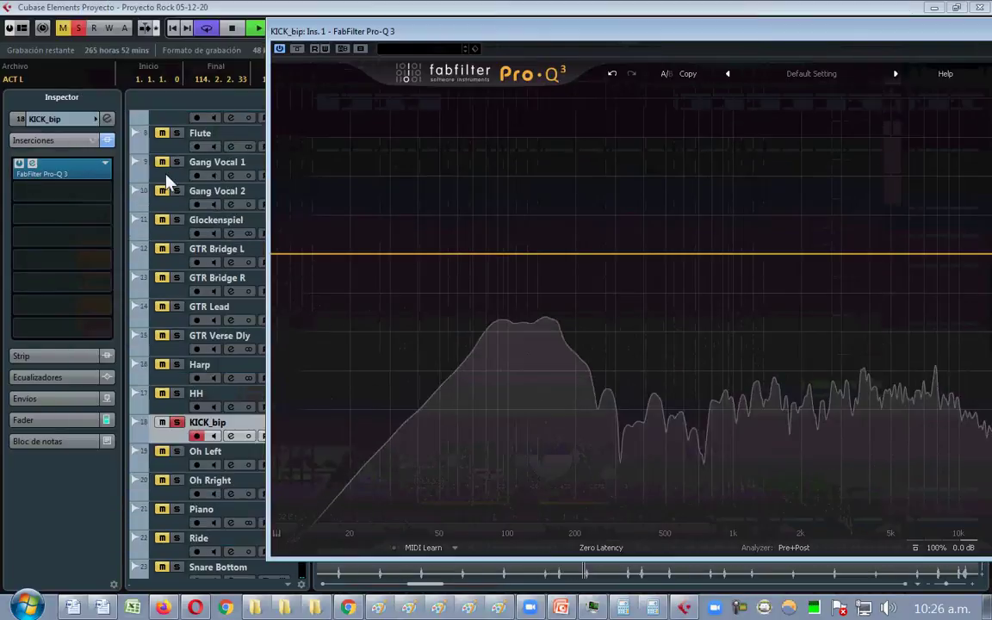
left_click(102, 169)
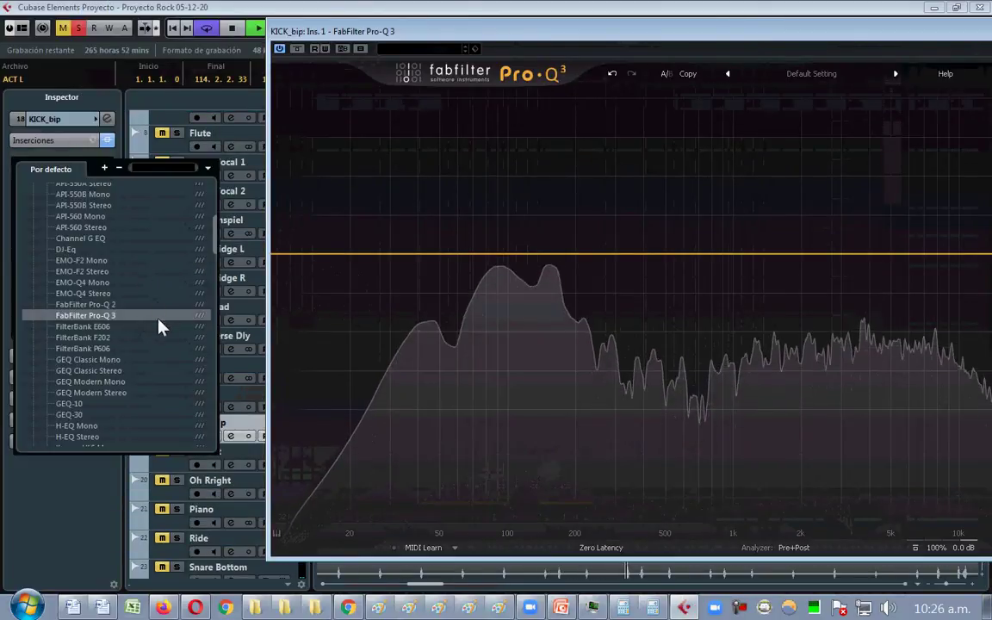
left_click(704, 35)
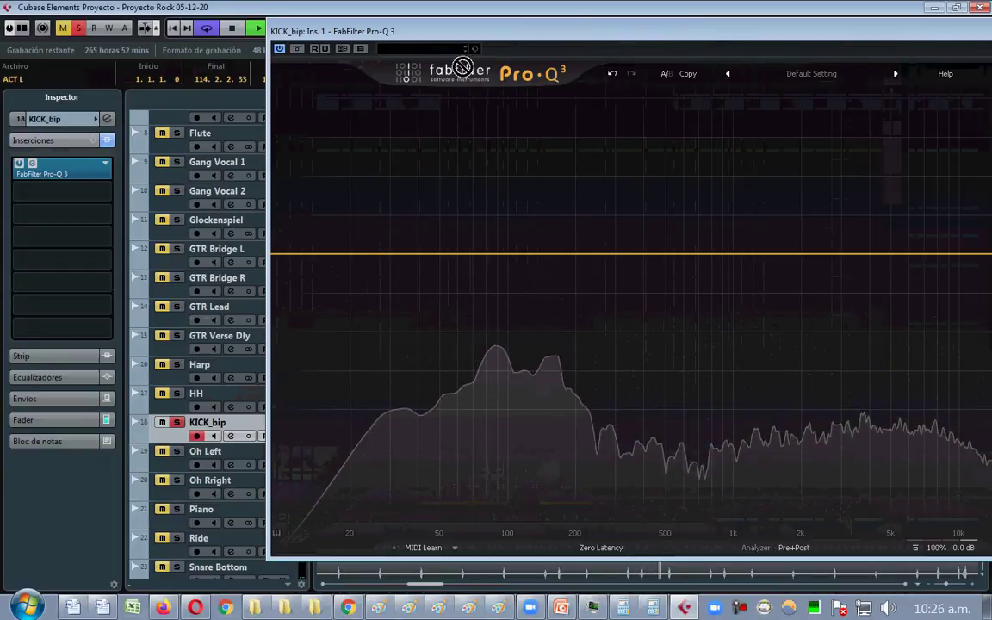
left_click(719, 103)
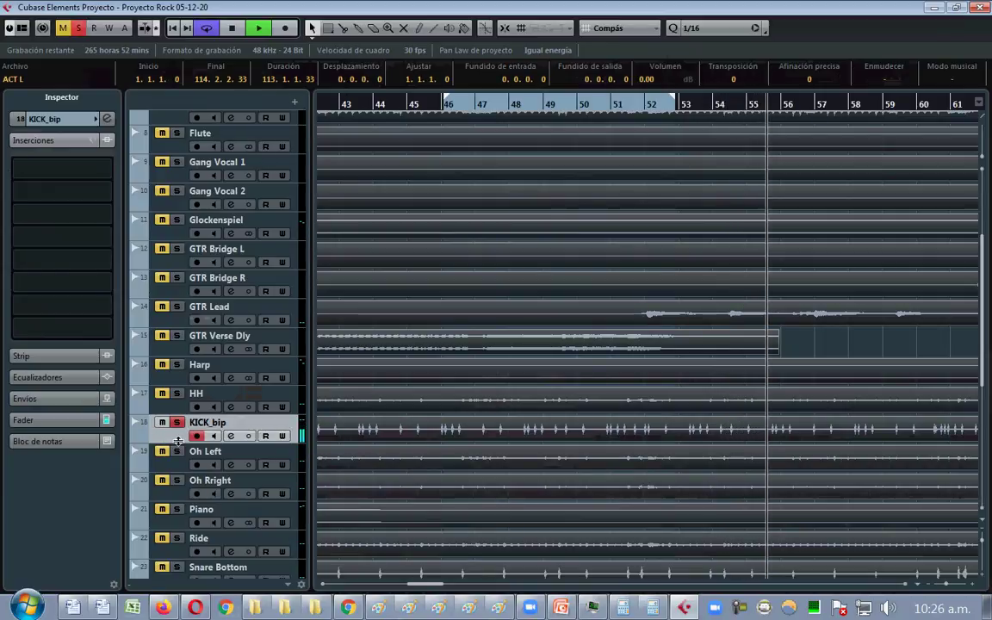
- Search the plug-in list for "pro-q" and insert FabFilter Pro-Q 3 from the EQ category in KICK_bip's first slot
left_click(74, 171)
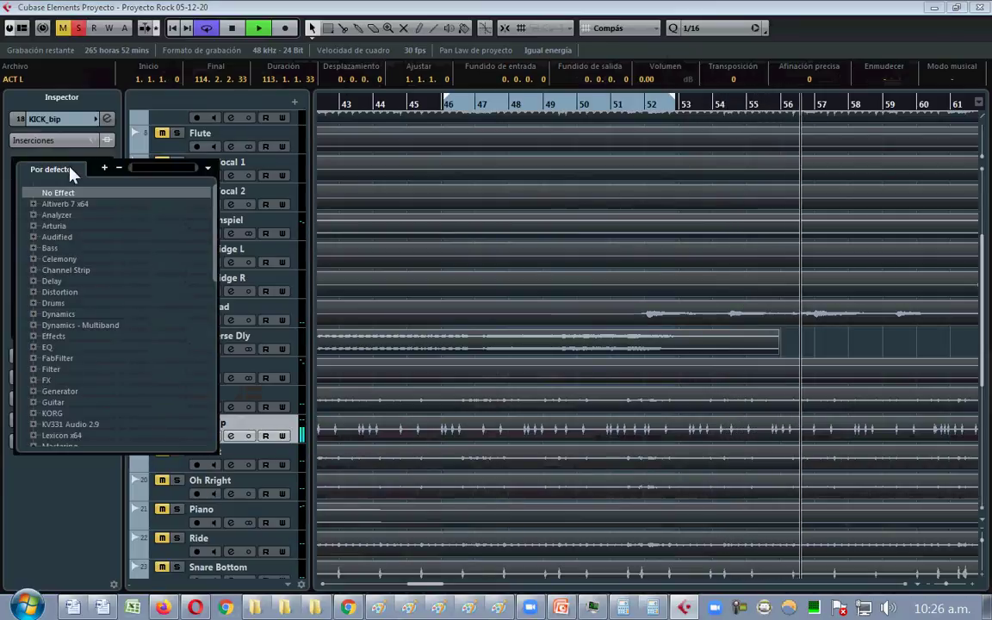
type("pro")
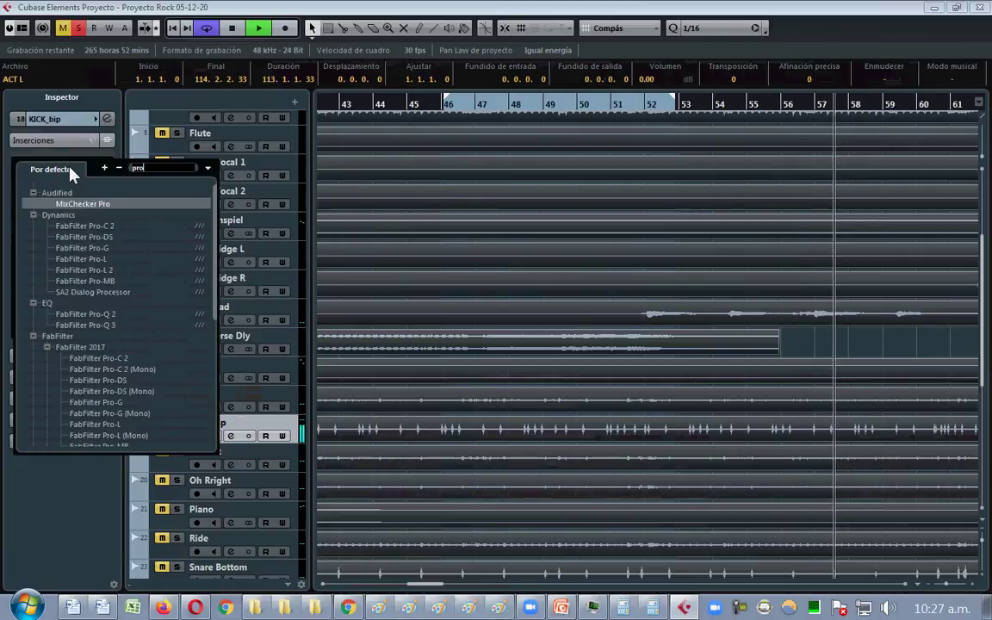
type("-q")
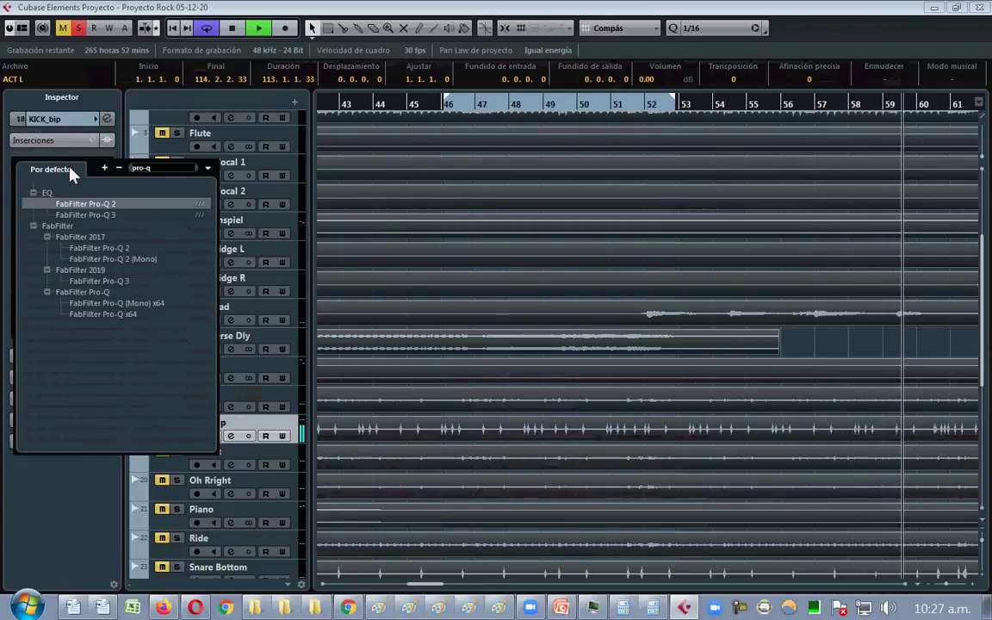
left_click(109, 217)
double_click(108, 221)
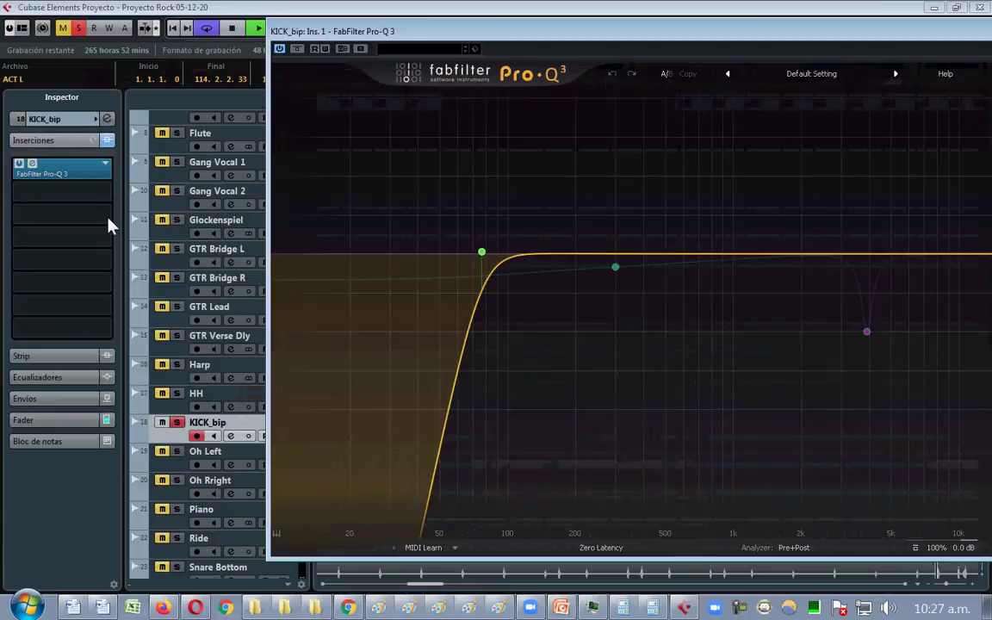
- Bring the whole Pro-Q 3 window into view and delete all its default EQ bands together
left_click_drag(569, 39, 363, 73)
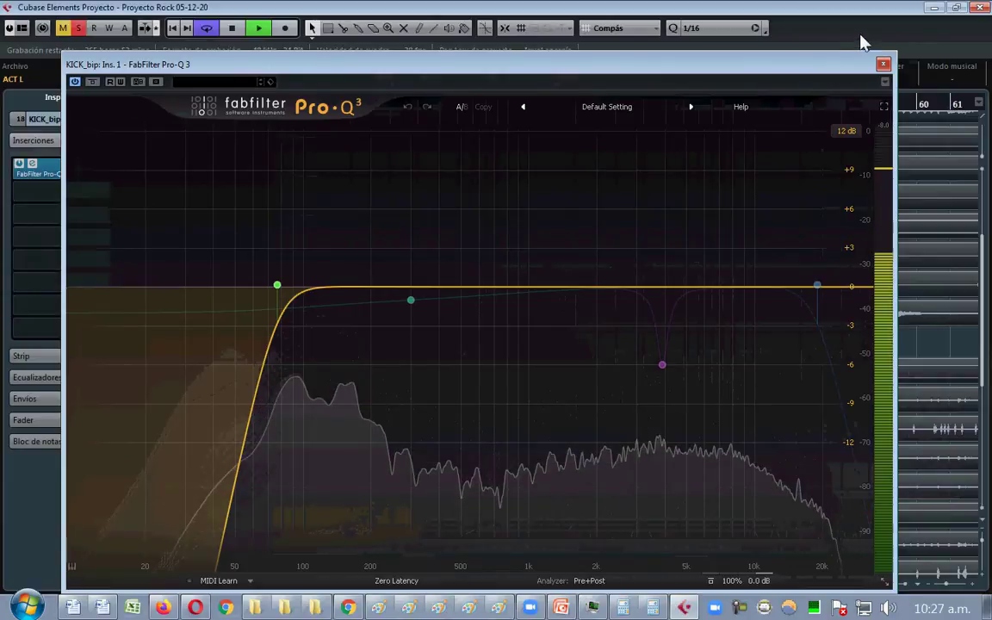
left_click_drag(822, 64, 818, 15)
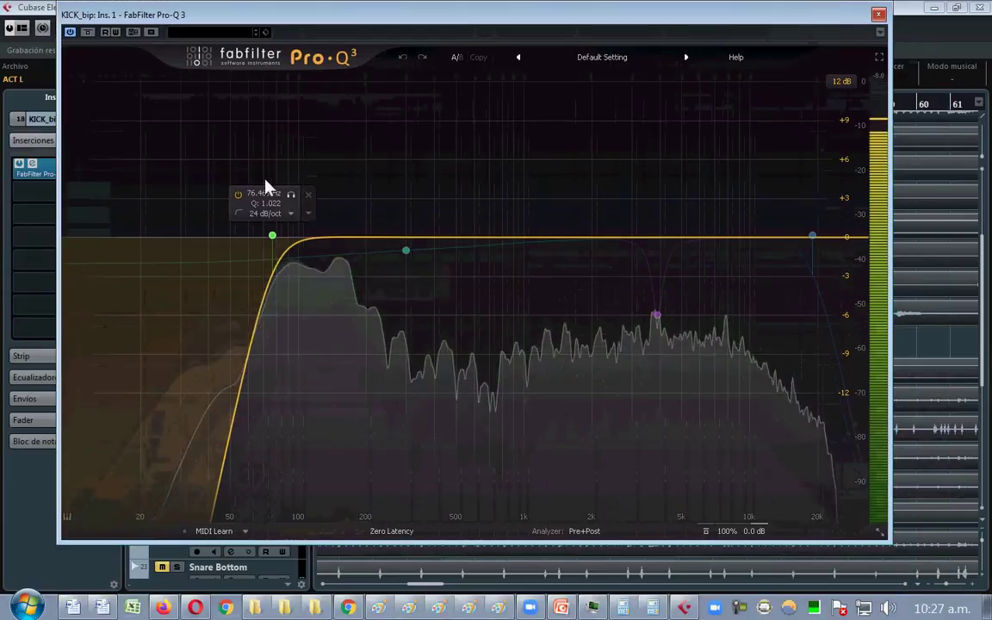
left_click_drag(227, 160, 850, 413)
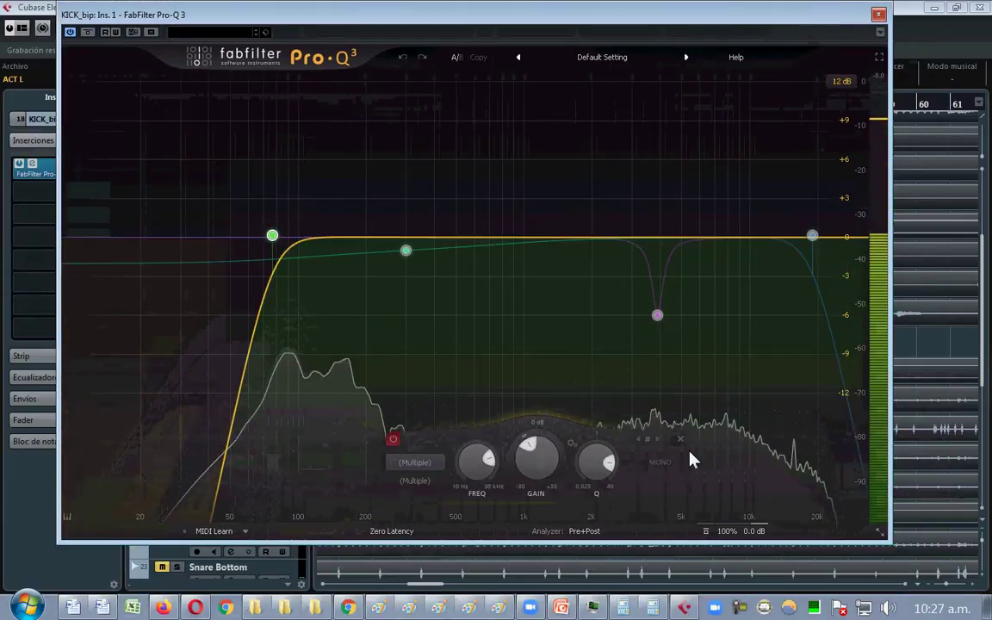
left_click(680, 438)
- Stop playback and reposition the Pro-Q 3 window so that its entire EQ graph is visible beside the insert slots
left_click_drag(793, 18, 775, 167)
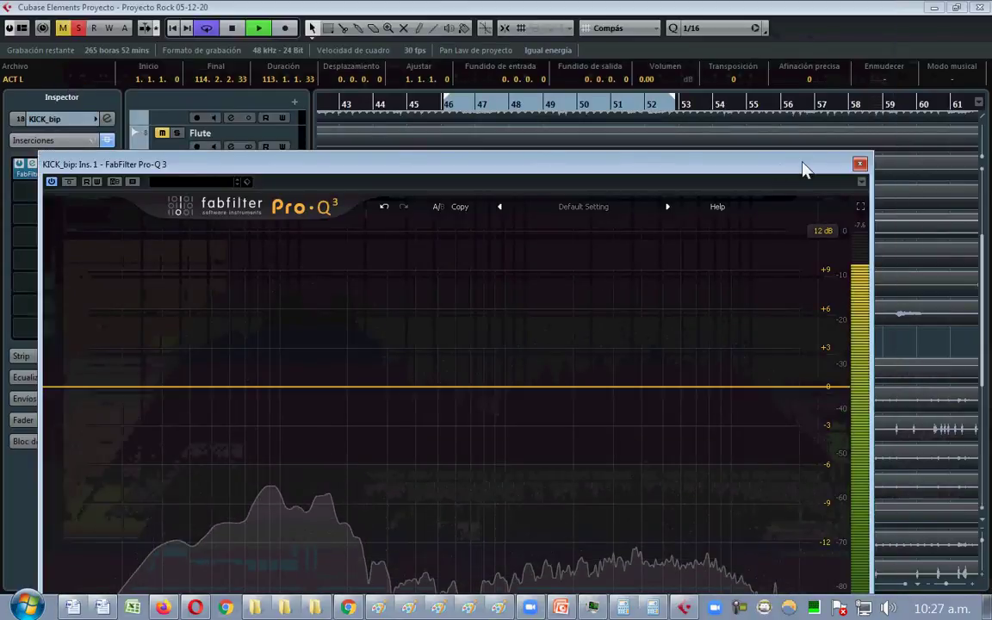
left_click_drag(415, 166, 483, 80)
key("space")
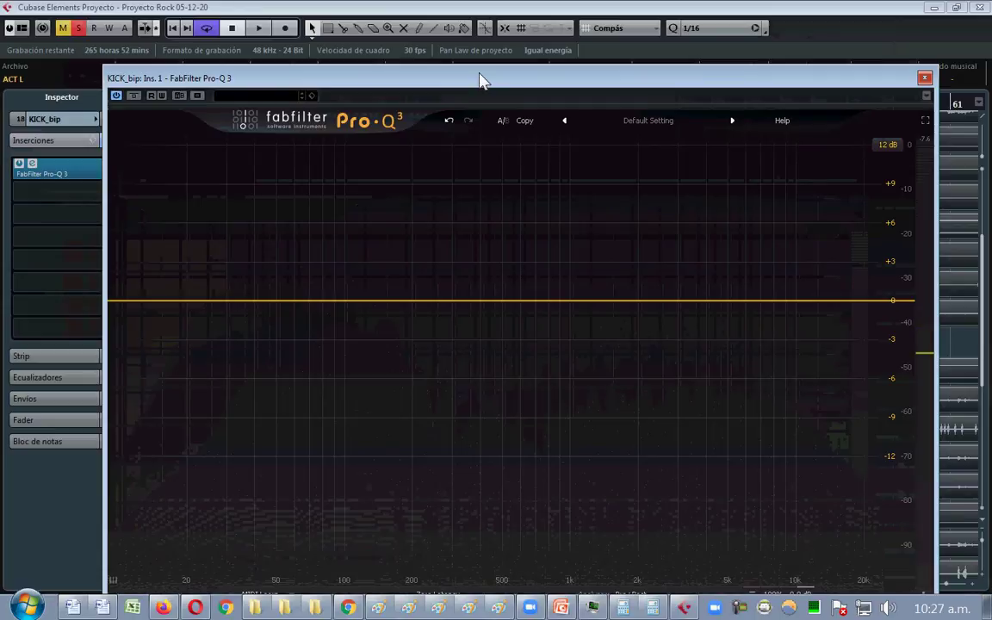
left_click_drag(481, 81, 492, 29)
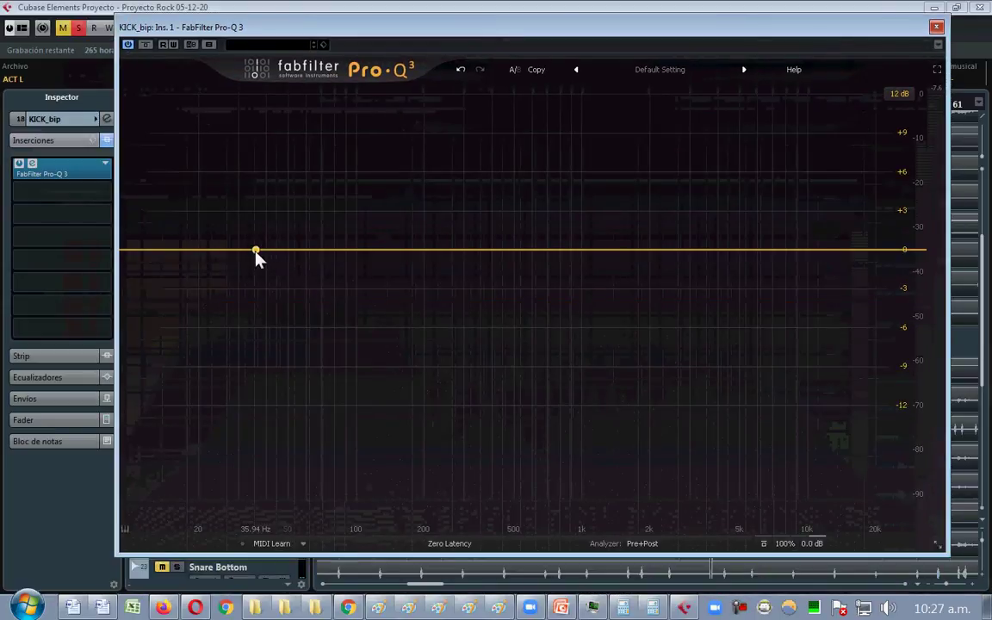
- Switch to the LA ECUALIZACION Word handout and highlight the key terms of corrective equalization in section 2, Enfoques, from "espureas" to "todo"
left_click(101, 608)
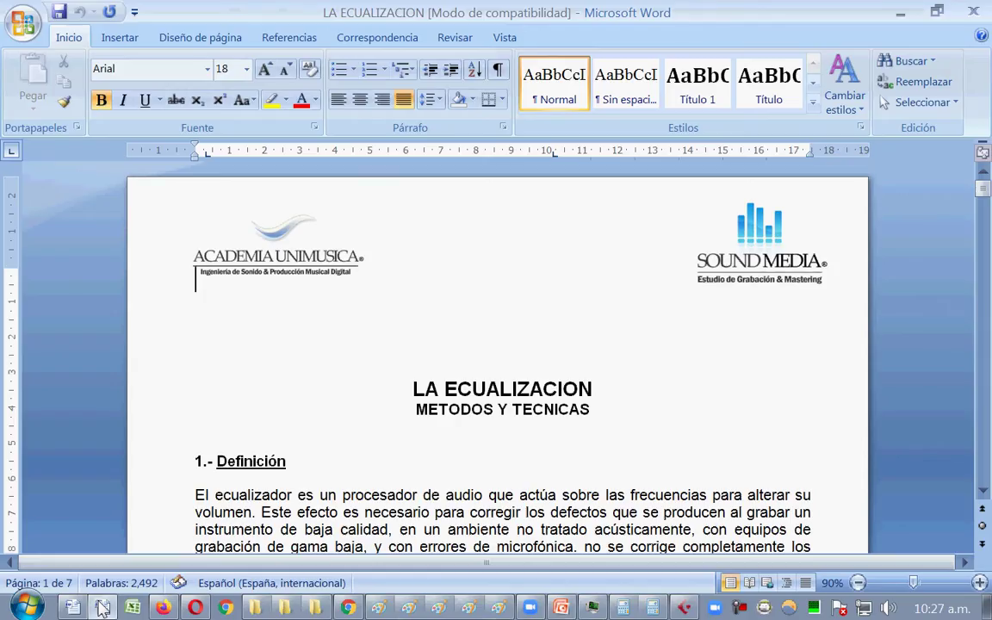
left_click(983, 489)
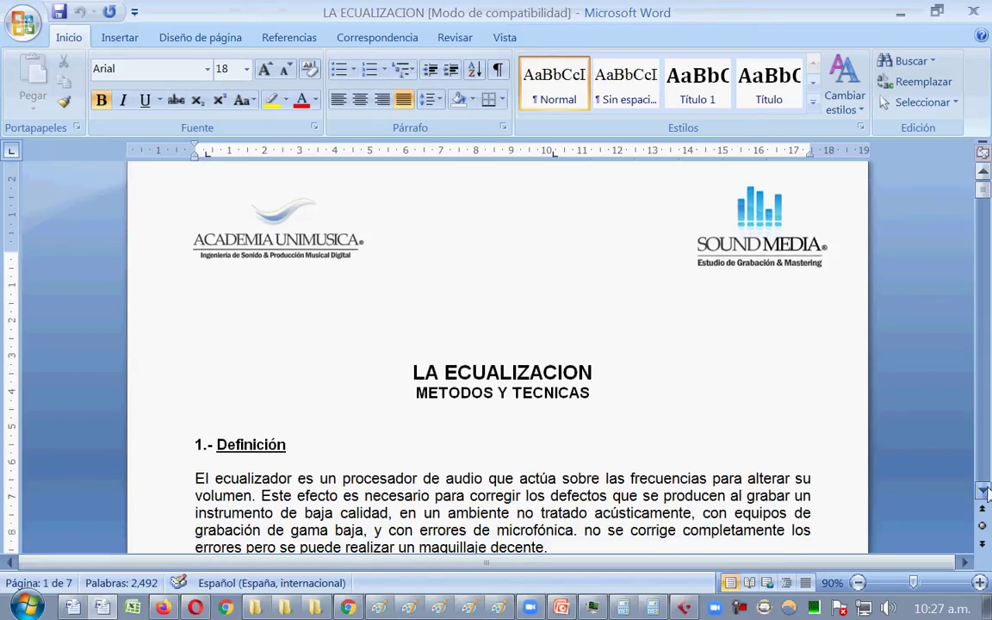
left_click(983, 489)
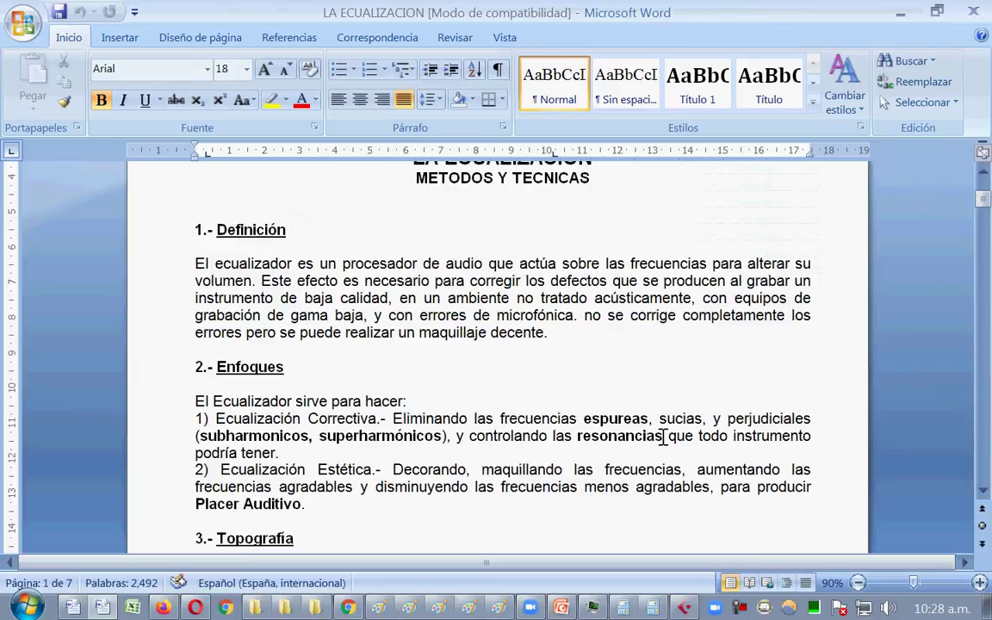
double_click(613, 418)
double_click(682, 419)
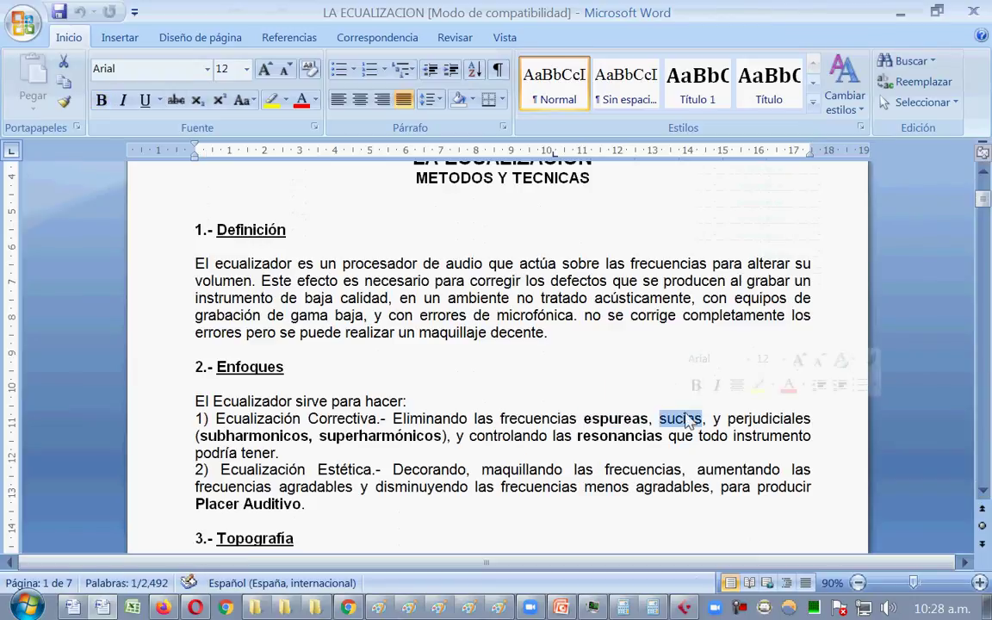
double_click(775, 418)
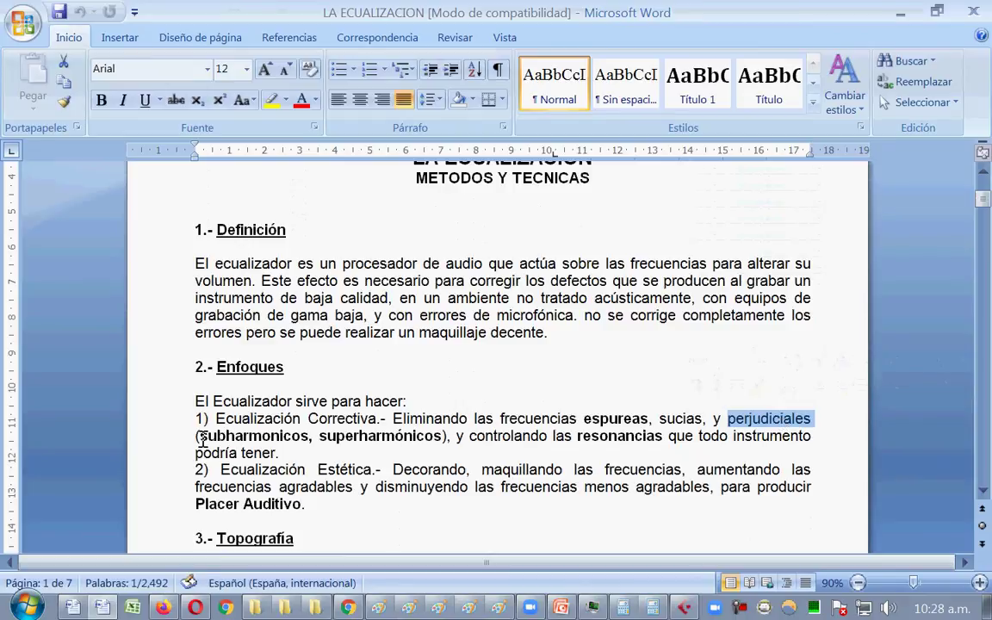
left_click_drag(201, 438, 430, 437)
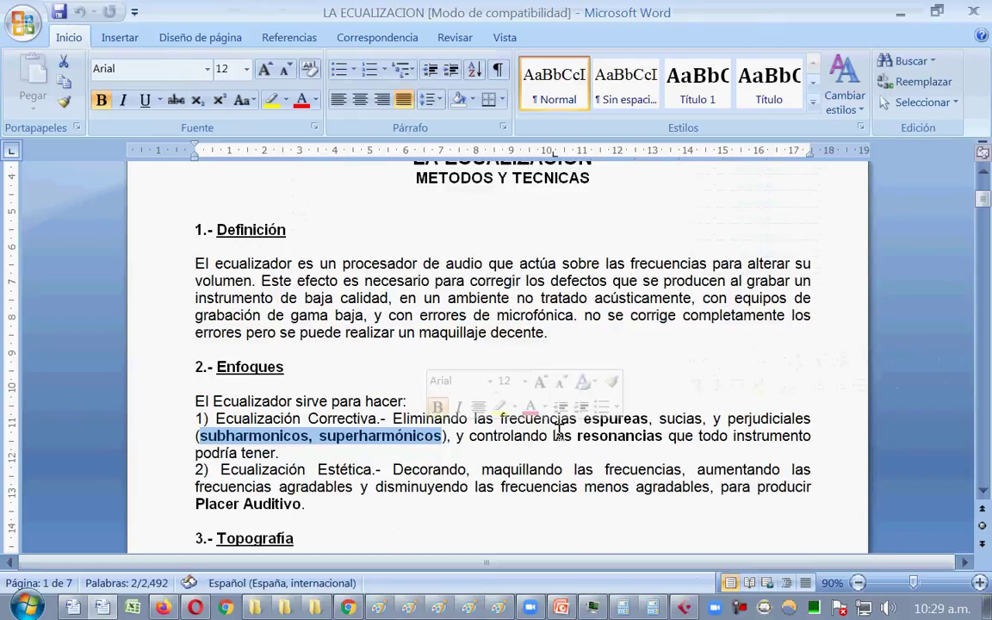
double_click(596, 437)
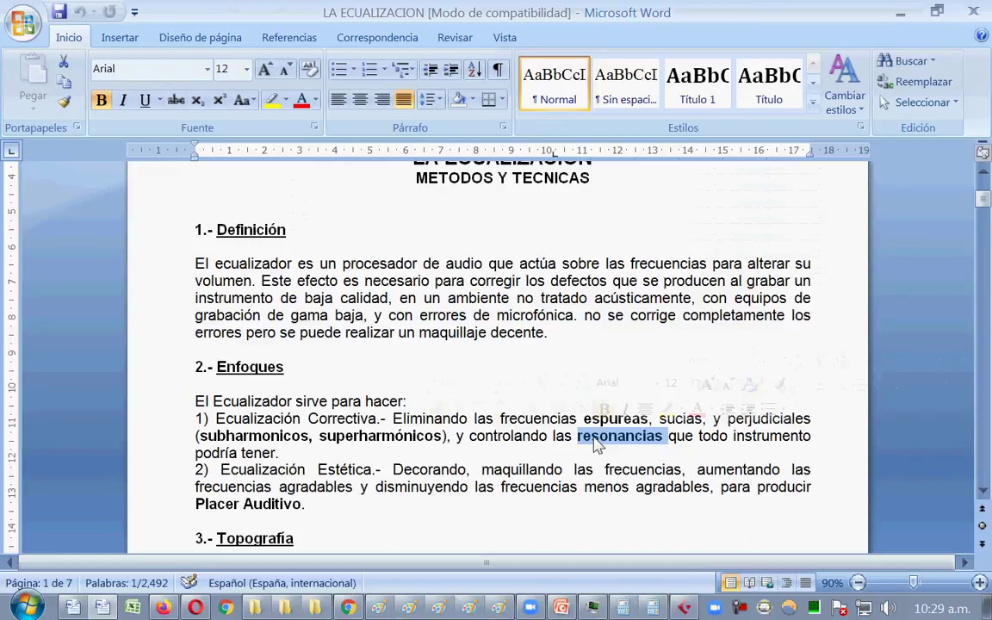
double_click(714, 436)
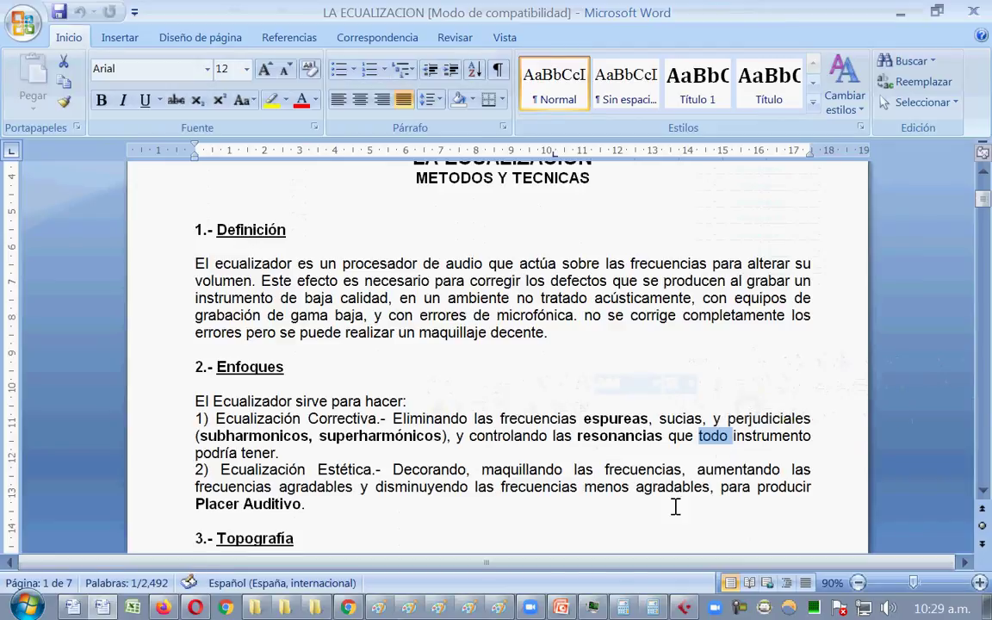
- Return to Cubase, play KICK_bip to show its spectrum in Pro-Q 3, and paste a screenshot of it into a new Paint image
left_click(685, 609)
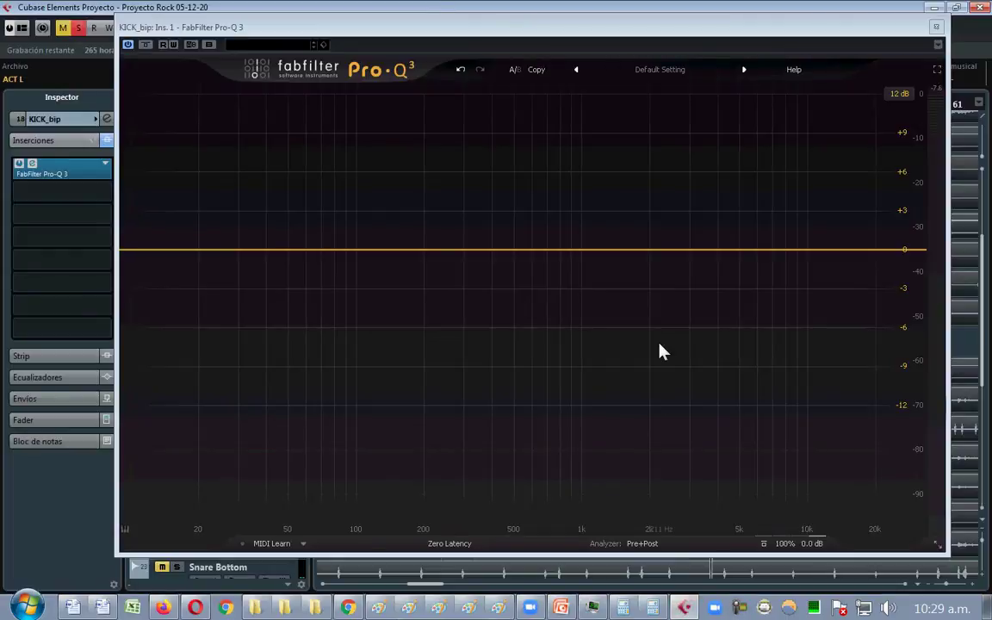
key("space")
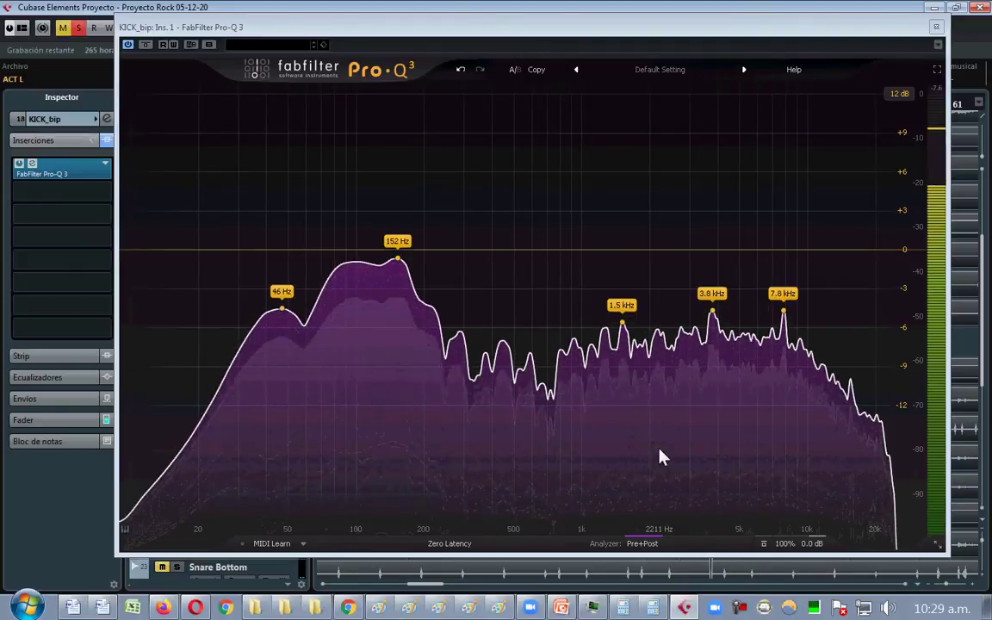
key("super")
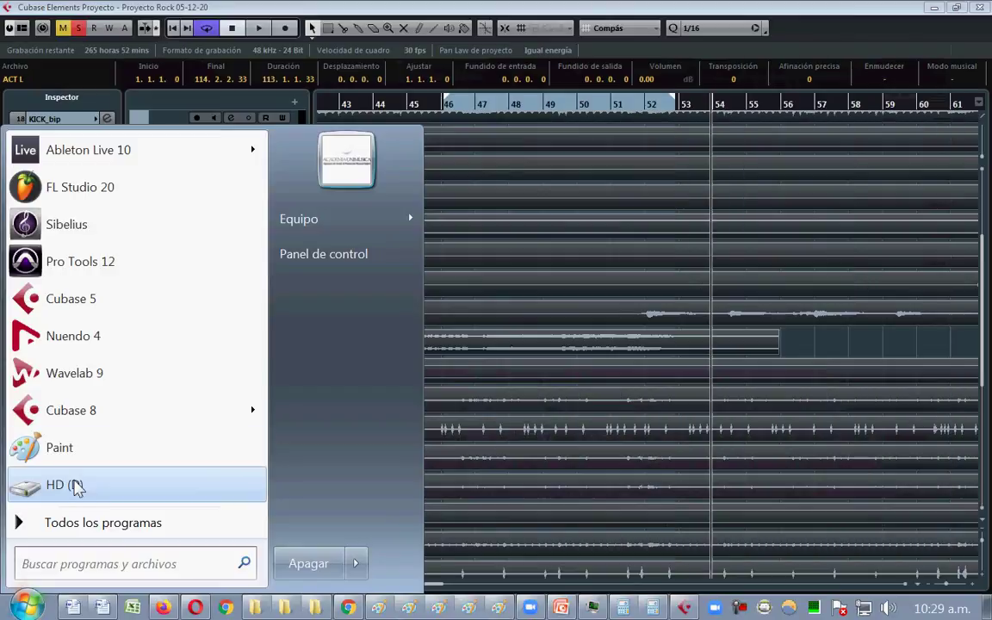
left_click(57, 447)
key("ctrl+v")
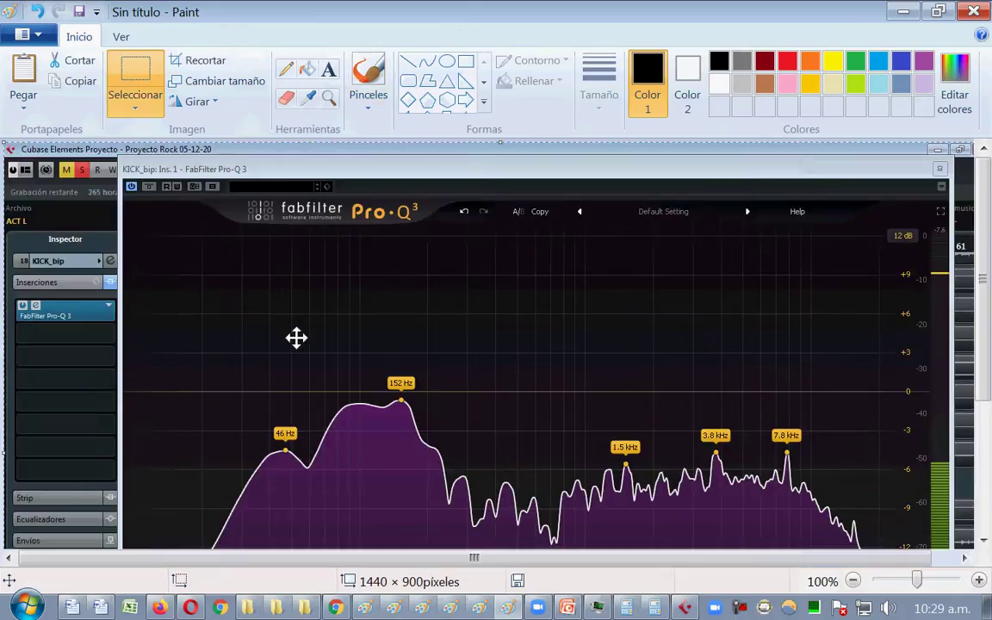
- Outline the 46 Hz peak with a red rectangle about 78 × 424 px and the adjoining range with a green one about 93 × 435 px
scroll(302, 340, "down", 2)
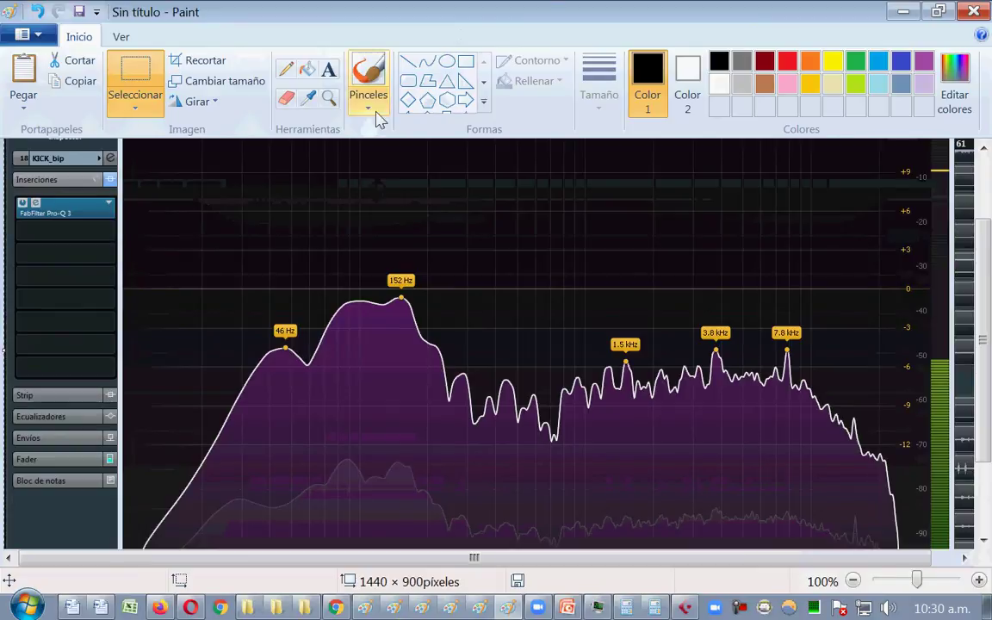
left_click(465, 62)
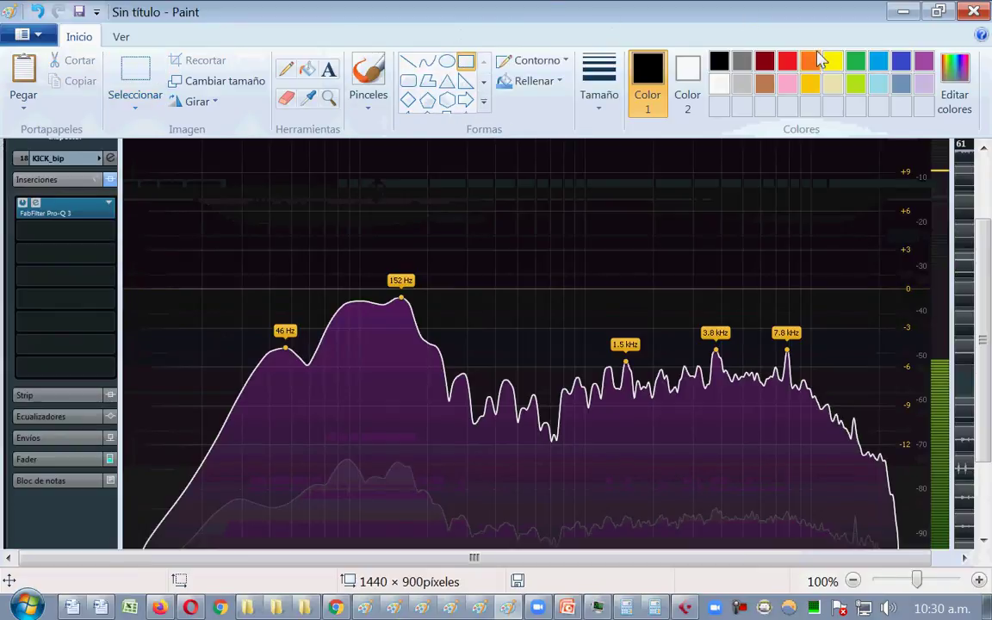
left_click(787, 60)
left_click_drag(245, 227, 310, 519)
mouse_move(248, 365)
left_mouse_down()
mouse_move(268, 365)
mouse_move(255, 367)
left_mouse_up()
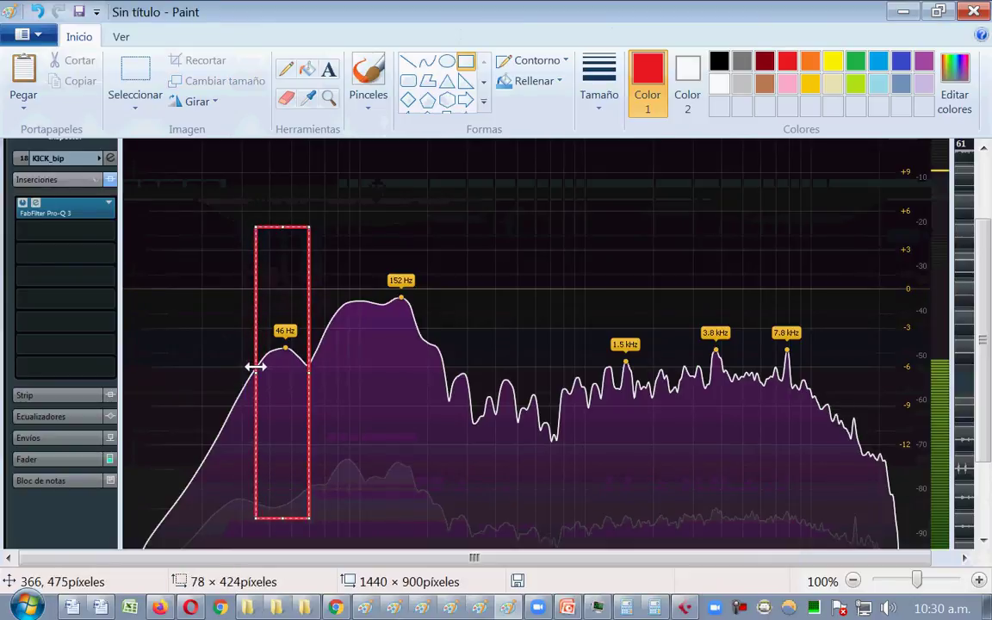
left_click(388, 409)
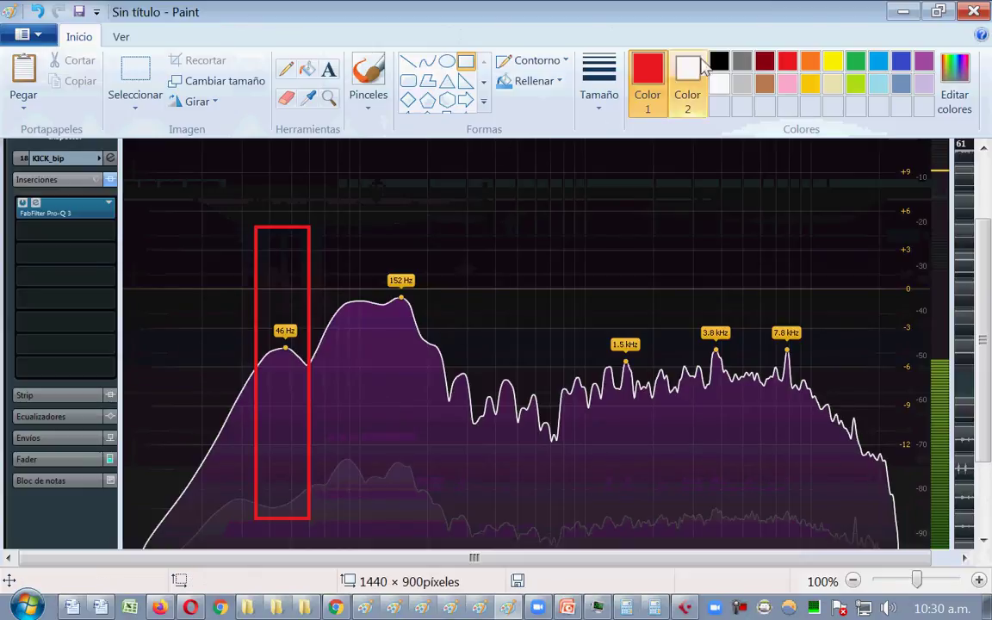
left_click(851, 65)
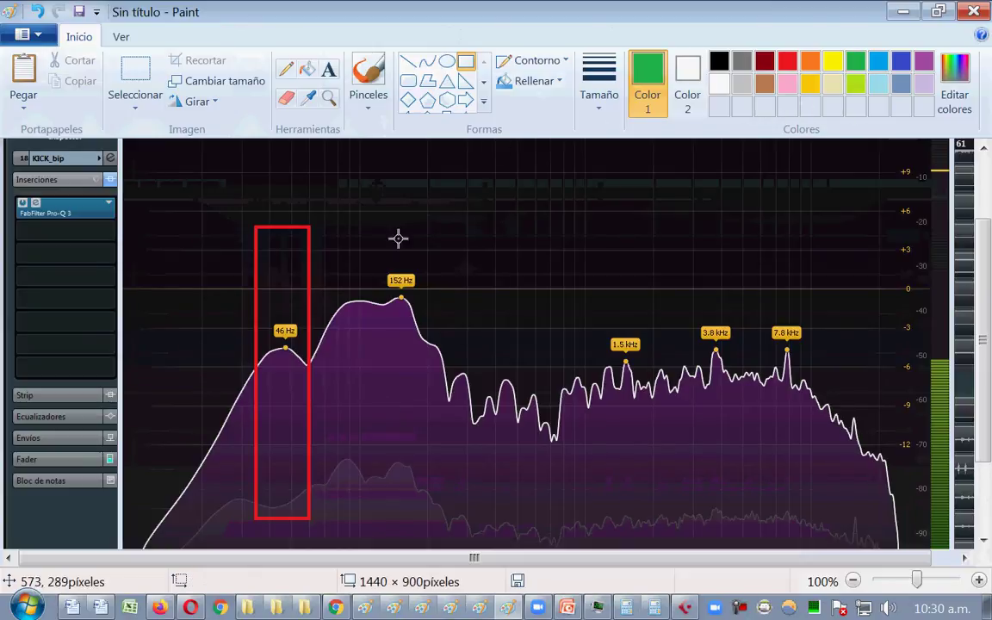
left_click_drag(310, 223, 375, 520)
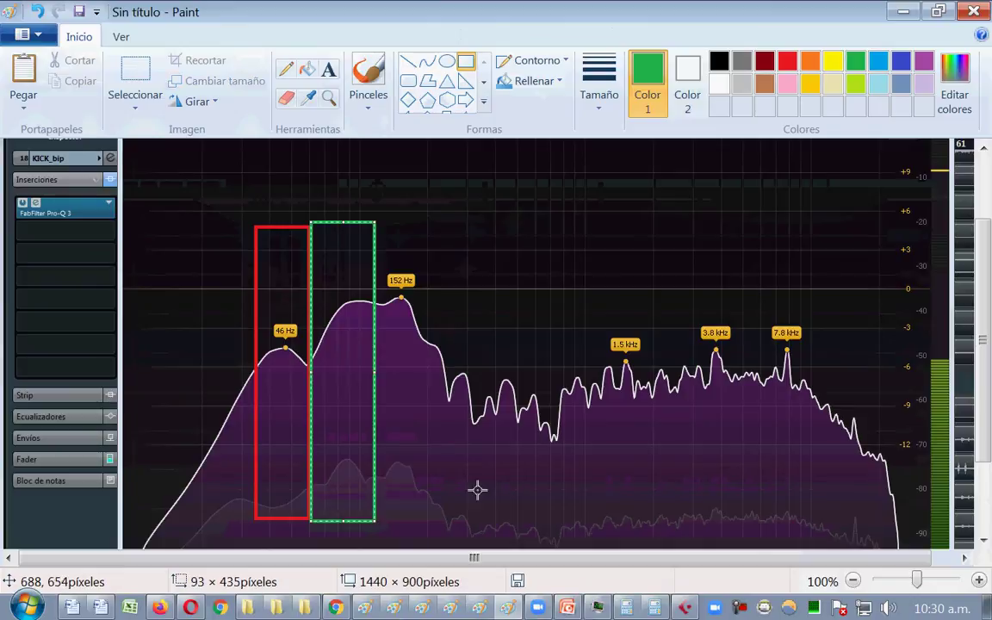
- Switch to the open Calculator, double 46 both as 46*2 and by adding 46 to itself, and minimize it
left_click(654, 607)
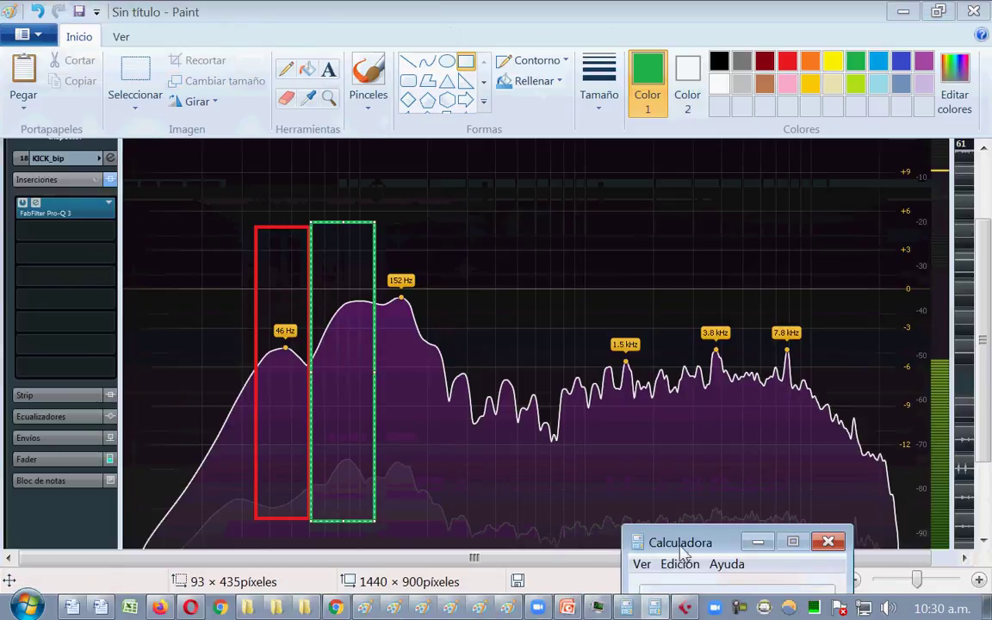
left_click(629, 571)
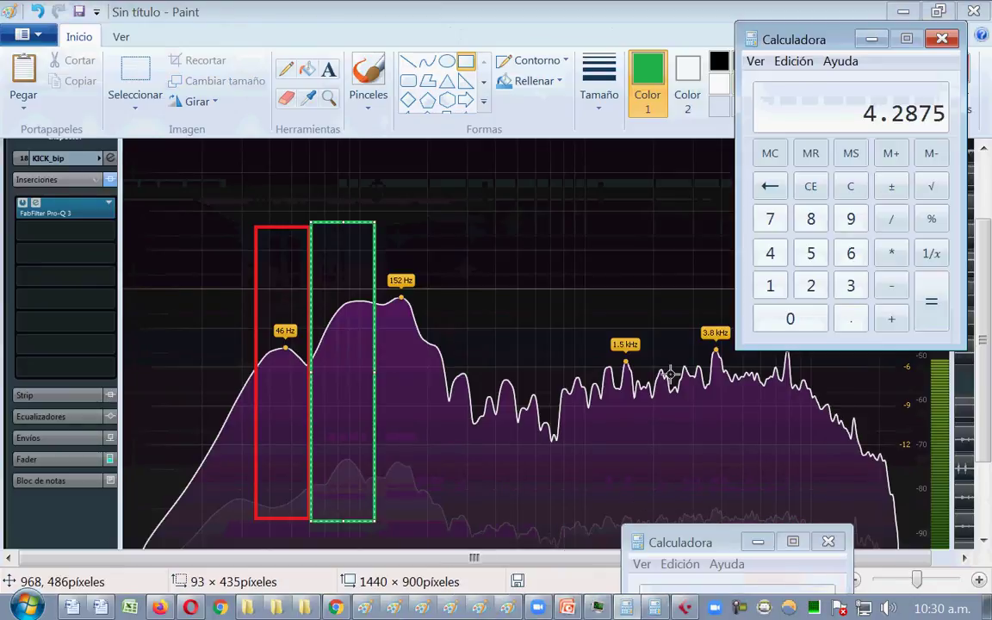
type("46*2")
key("Return")
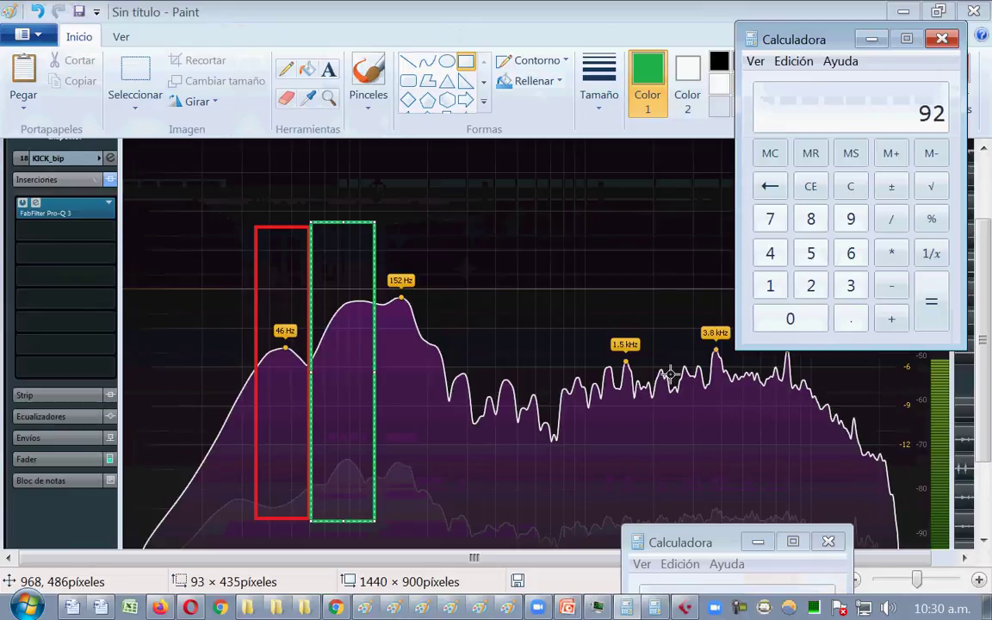
type("46+")
key("Return")
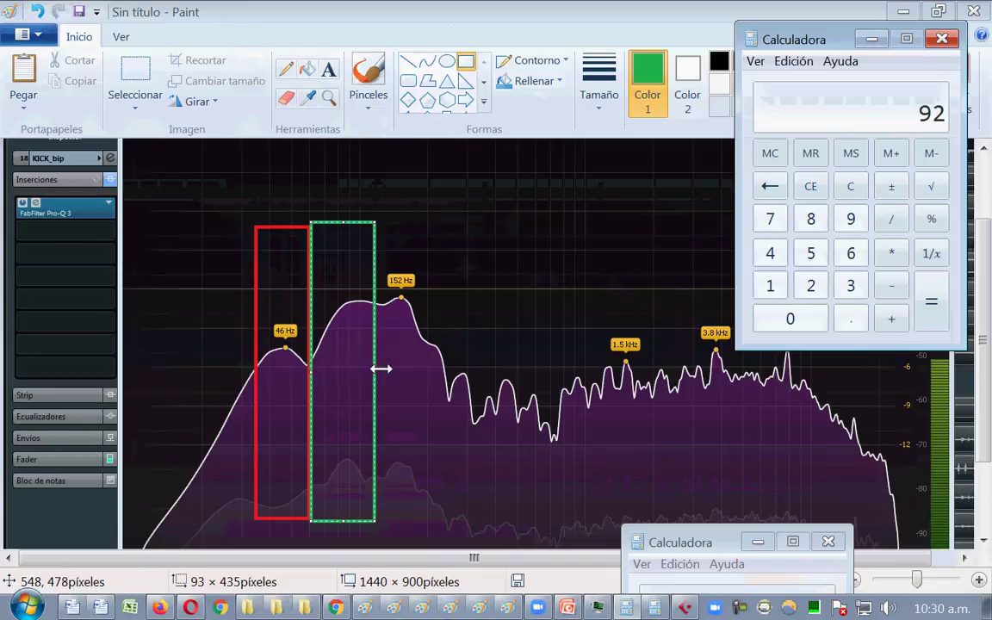
left_click(871, 39)
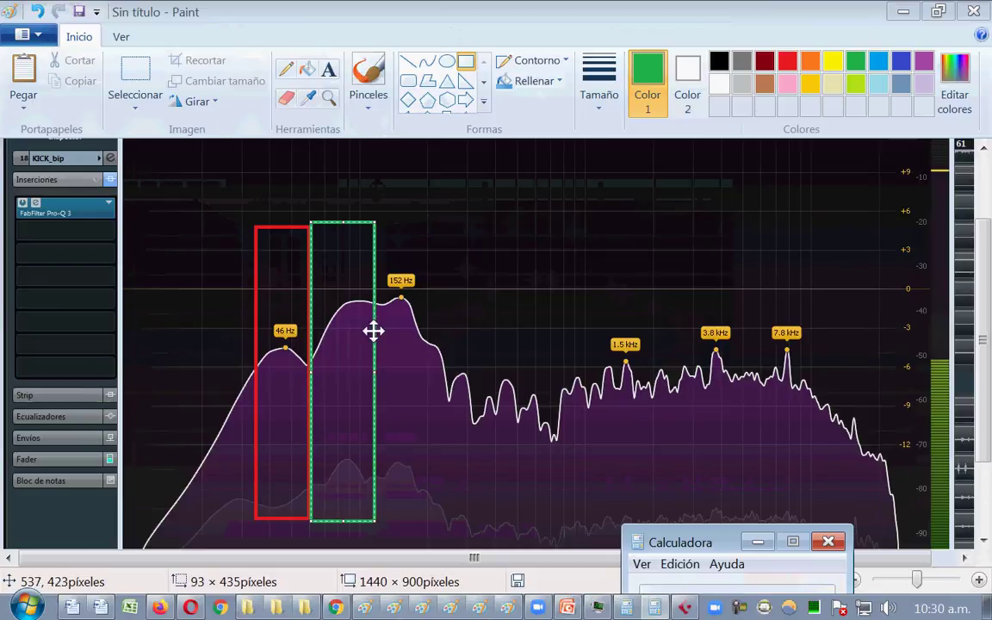
- Widen the green rectangle to about 799 × 435 px so it covers the spectrum from the red rectangle to beyond the 7.8 kHz peak
left_click_drag(368, 372, 861, 425)
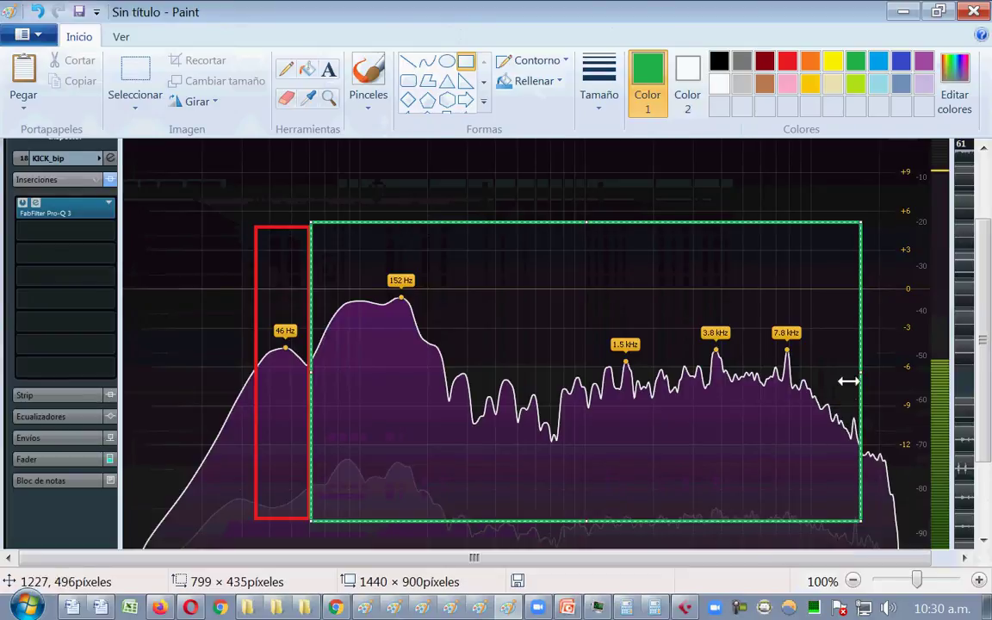
left_click(733, 193)
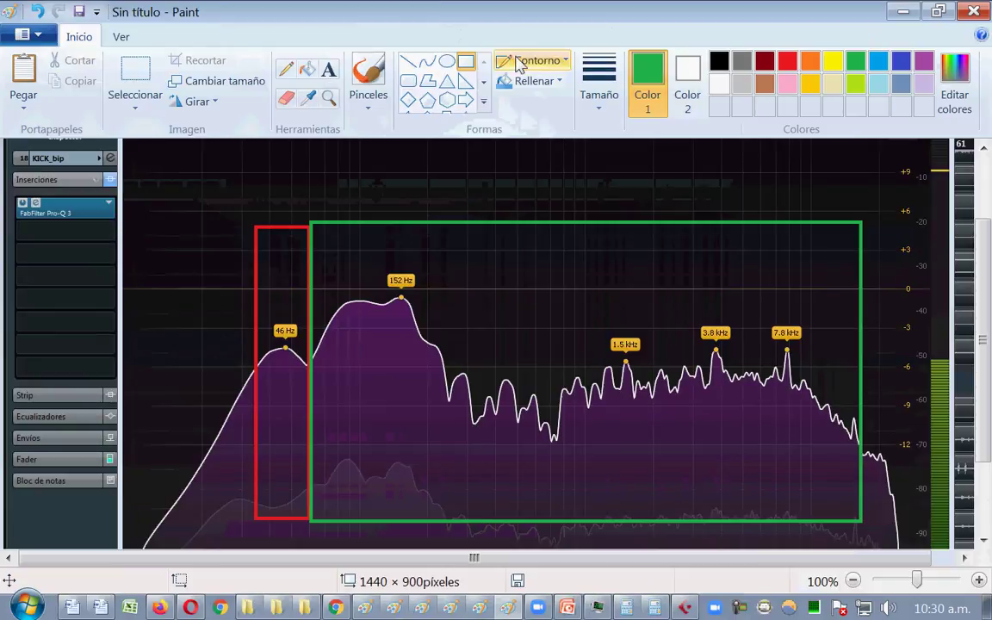
- Mark the 46 Hz peak with a single red Pencil dot, undoing the misplaced attempts
left_click(284, 71)
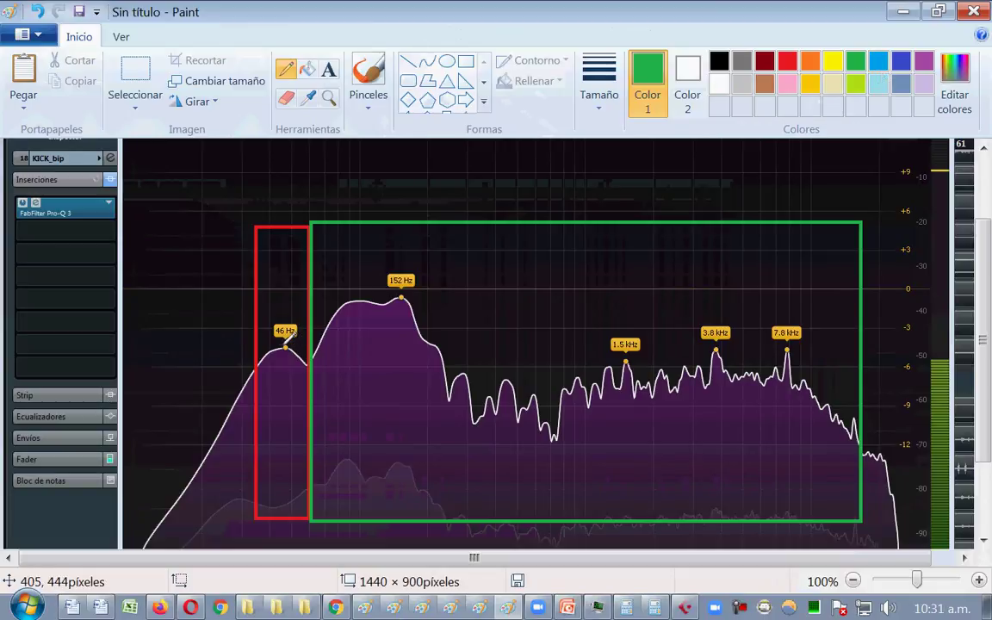
left_click(285, 342)
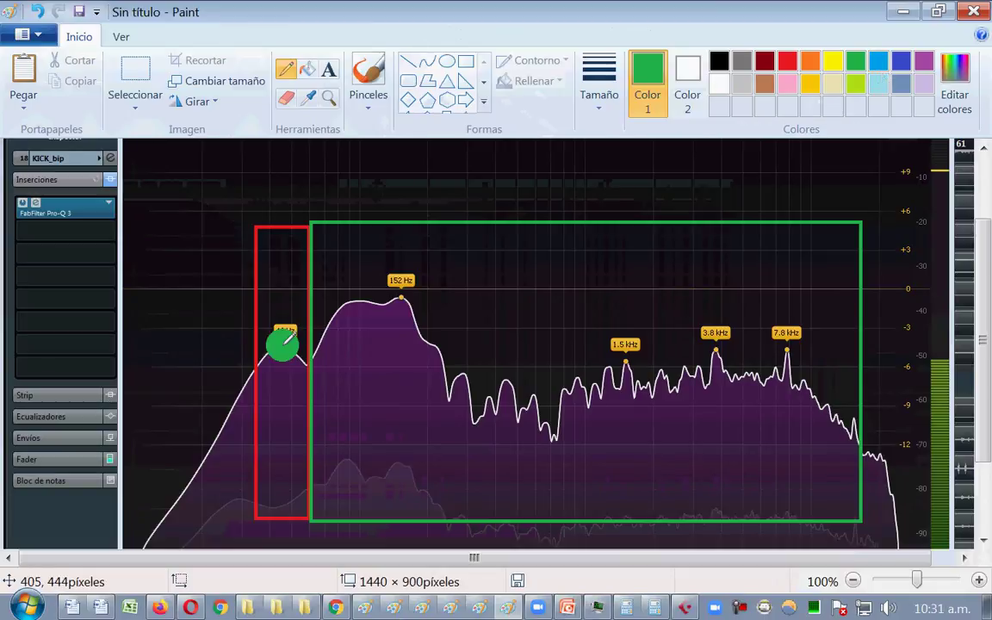
key("ctrl+z")
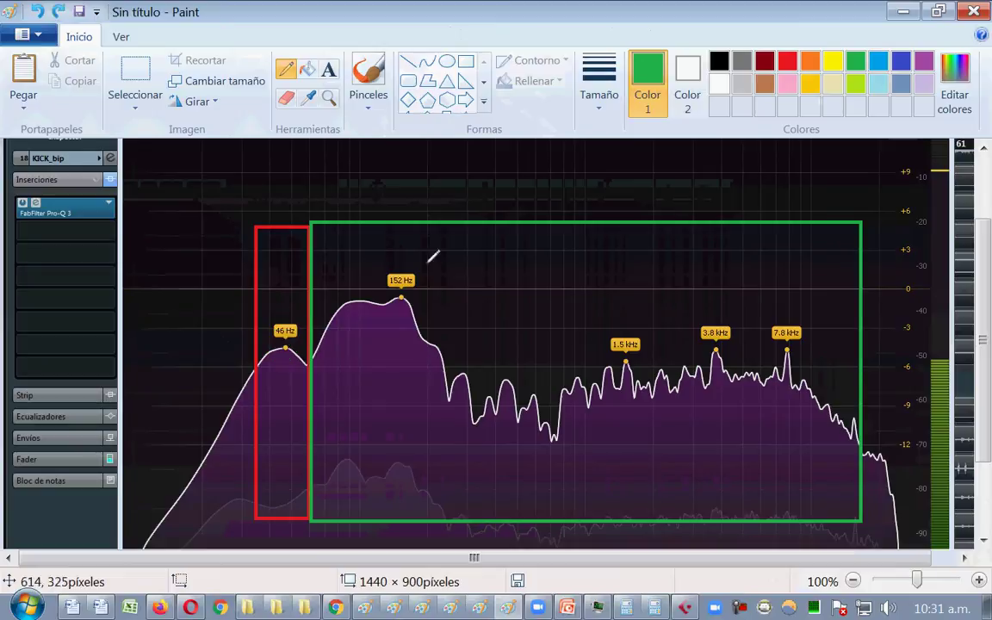
left_click(787, 60)
left_click(285, 347)
key("ctrl+z")
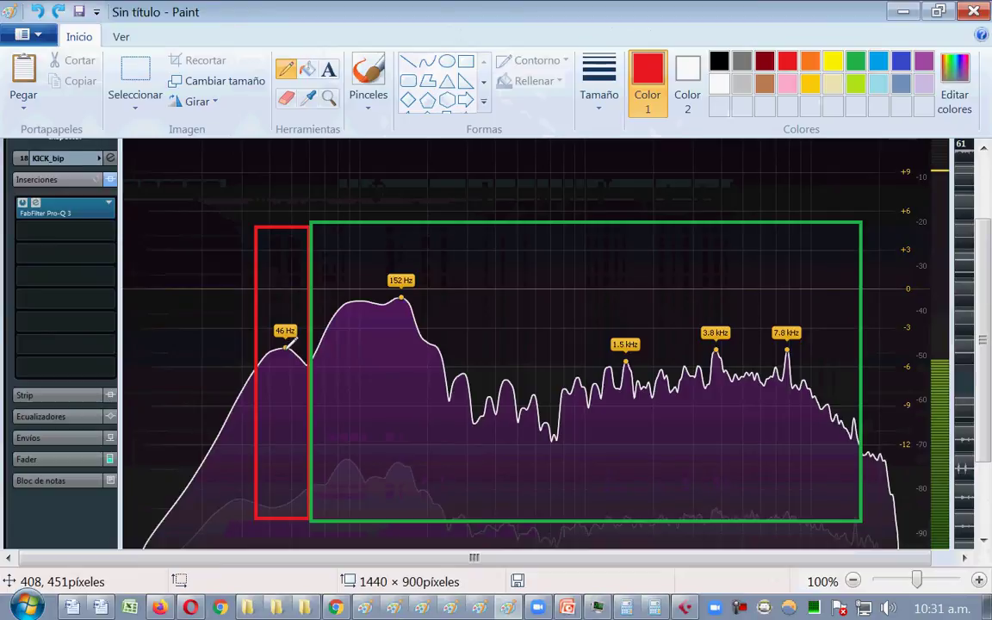
left_click(286, 348)
key("ctrl+z")
left_click(286, 348)
key("ctrl+z")
left_click(285, 348)
- Mark the main spectrum peaks inside the green rectangle with green dots, from the hump before 152 Hz to just past 7.8 kHz
left_click(855, 61)
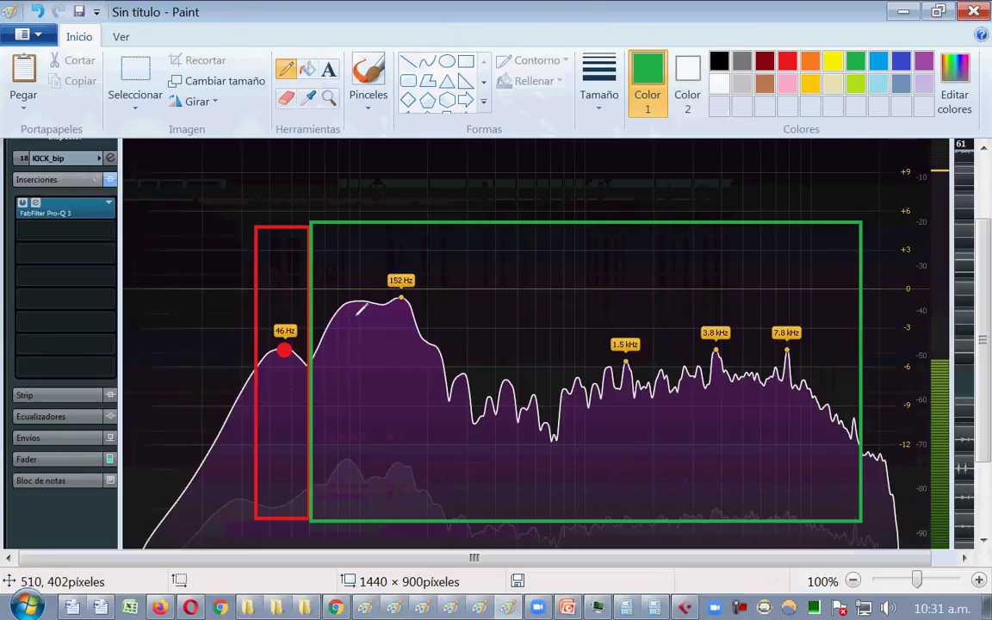
left_click(343, 306)
left_click(405, 298)
left_click(460, 371)
left_click(506, 380)
left_click(575, 382)
left_click(602, 373)
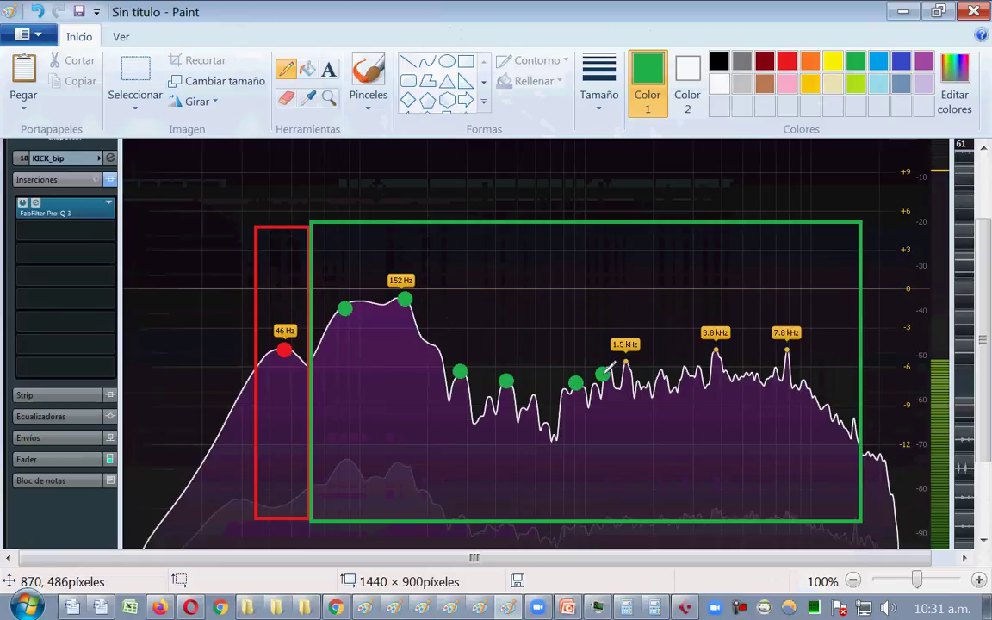
left_click(630, 364)
left_click(659, 368)
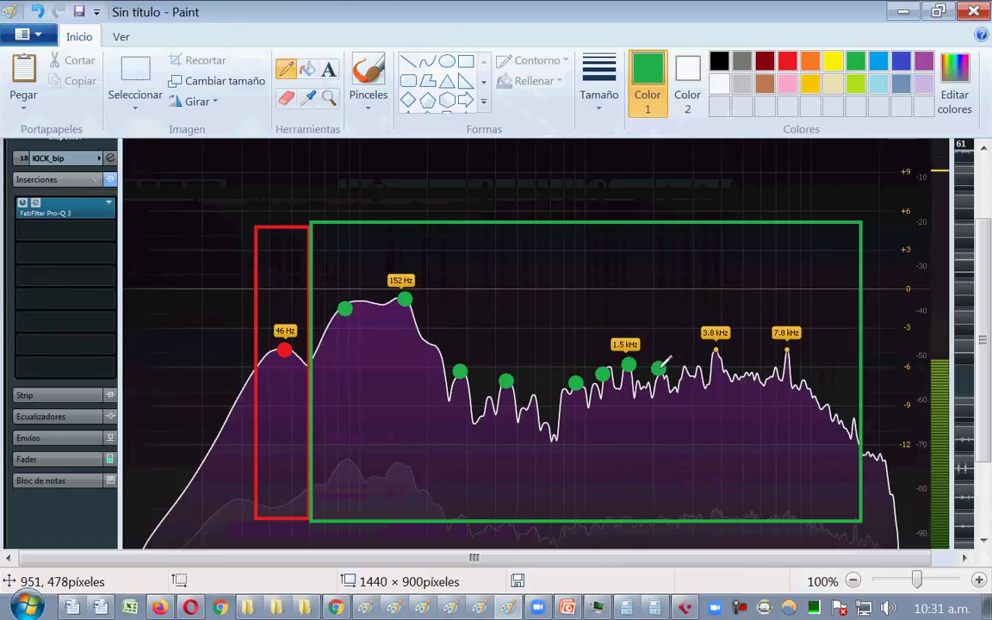
left_click(685, 369)
left_click(714, 355)
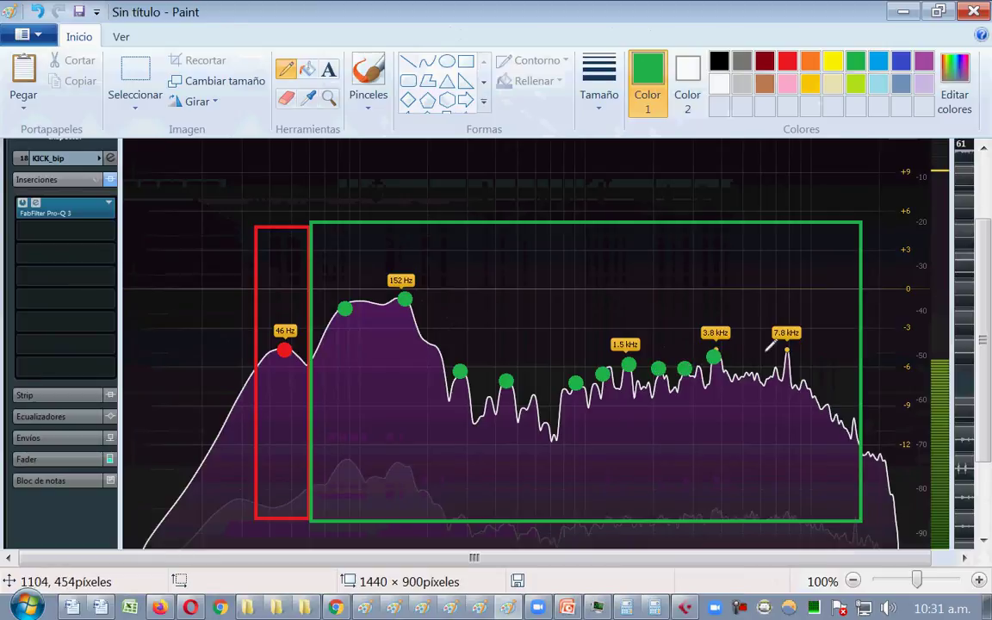
left_click(786, 356)
left_click(745, 375)
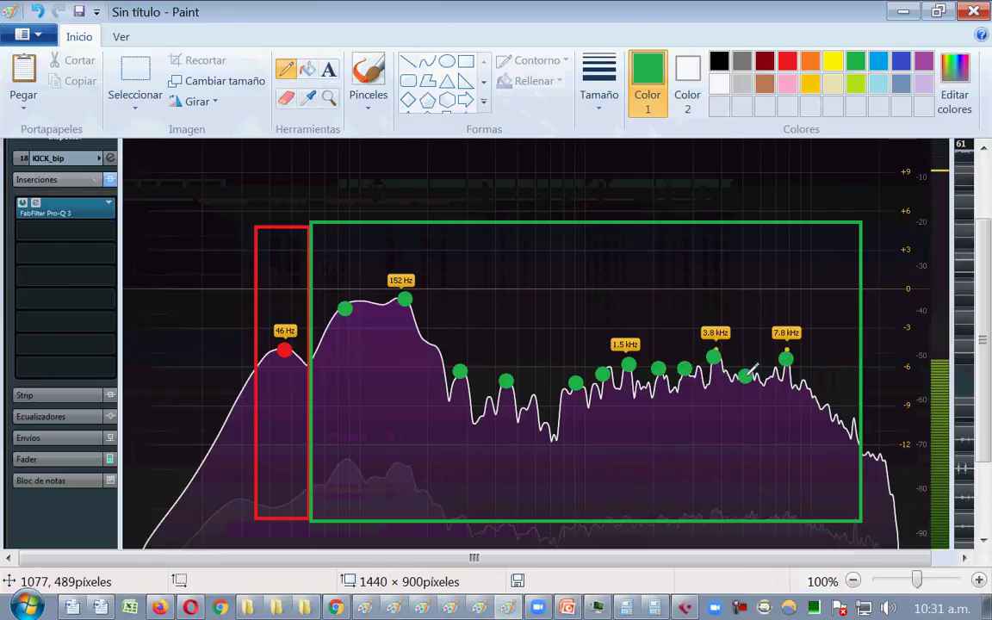
left_click(804, 376)
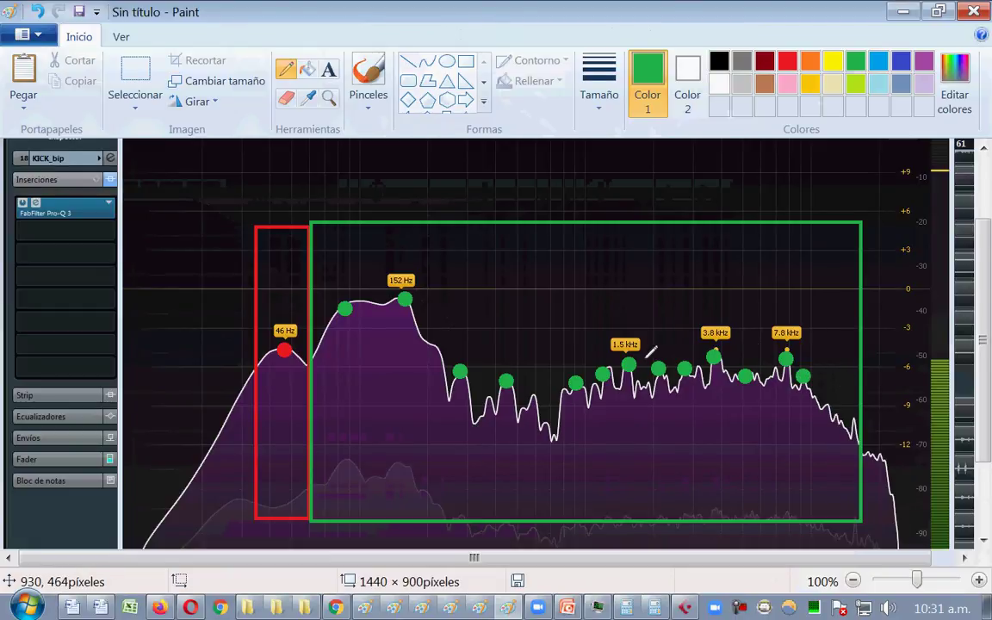
- Add green dots to the remaining unmarked peaks, including those between 152 Hz and 1.5 kHz and just before 3.8 kHz
left_click(533, 396)
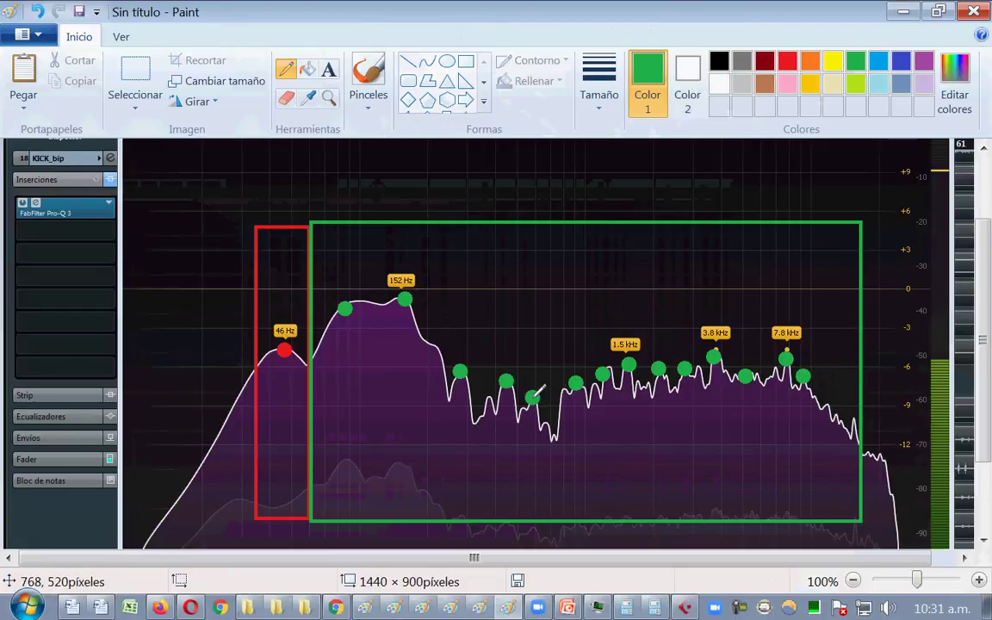
left_click(698, 369)
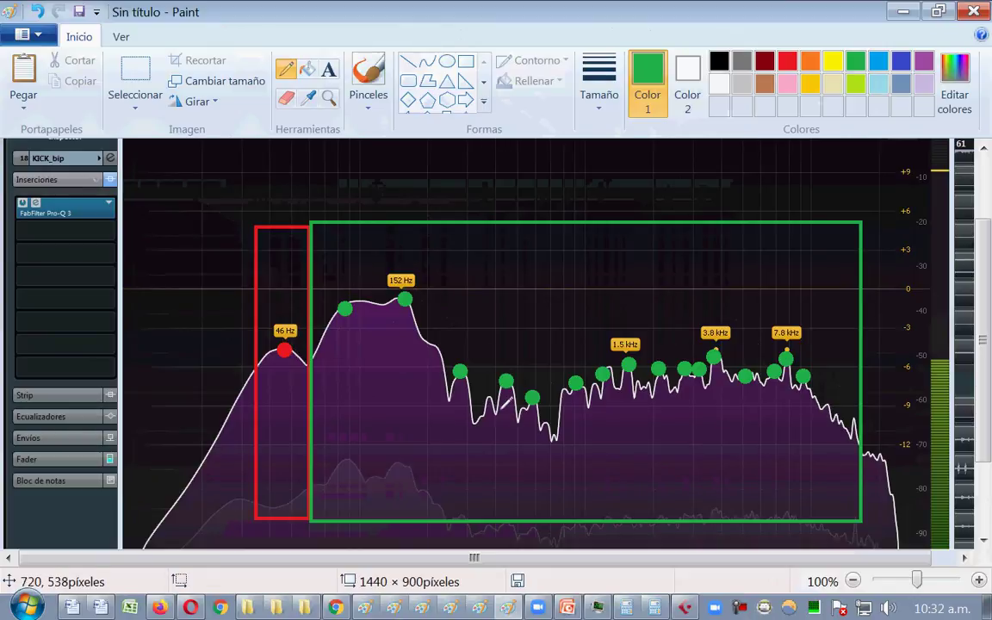
- Open the 02 - ACUSTICA MUSICAL presentation from the DOCS PPTS folder and go to slide 2, the notes and fundamental frequencies chart
mouse_move(305, 607)
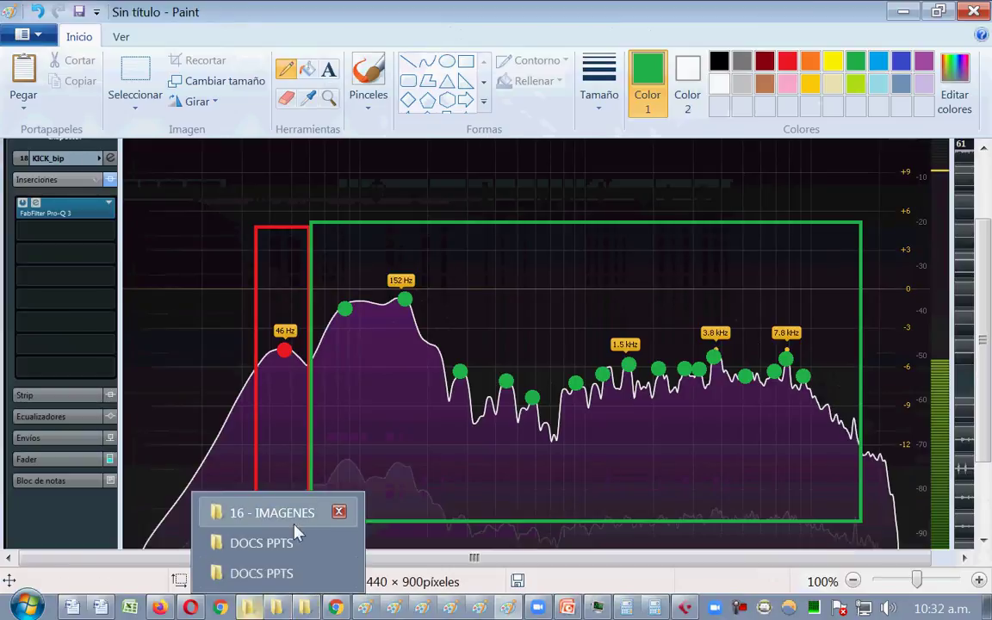
left_click(275, 570)
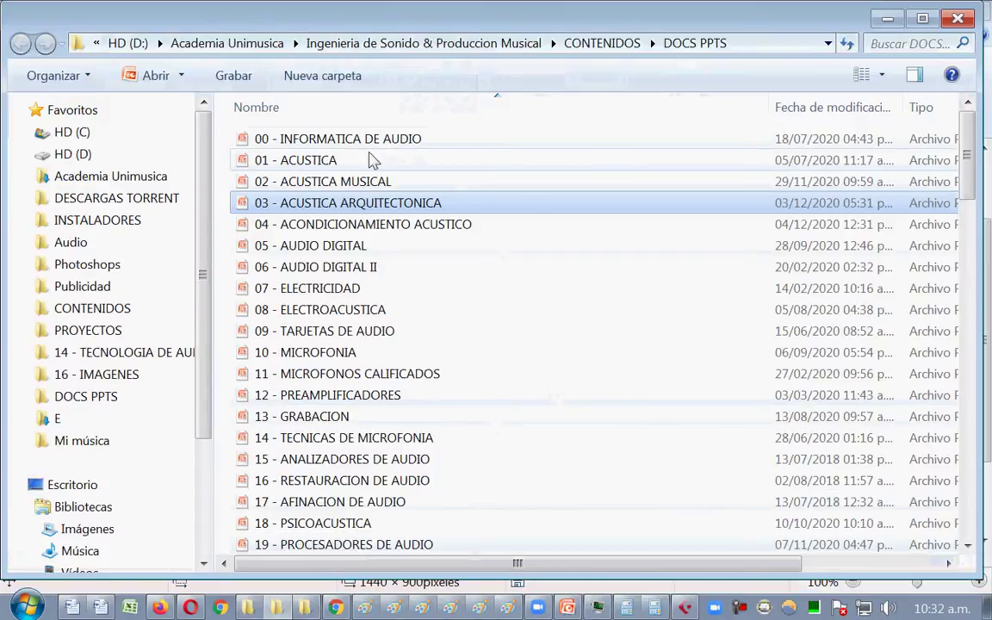
double_click(350, 182)
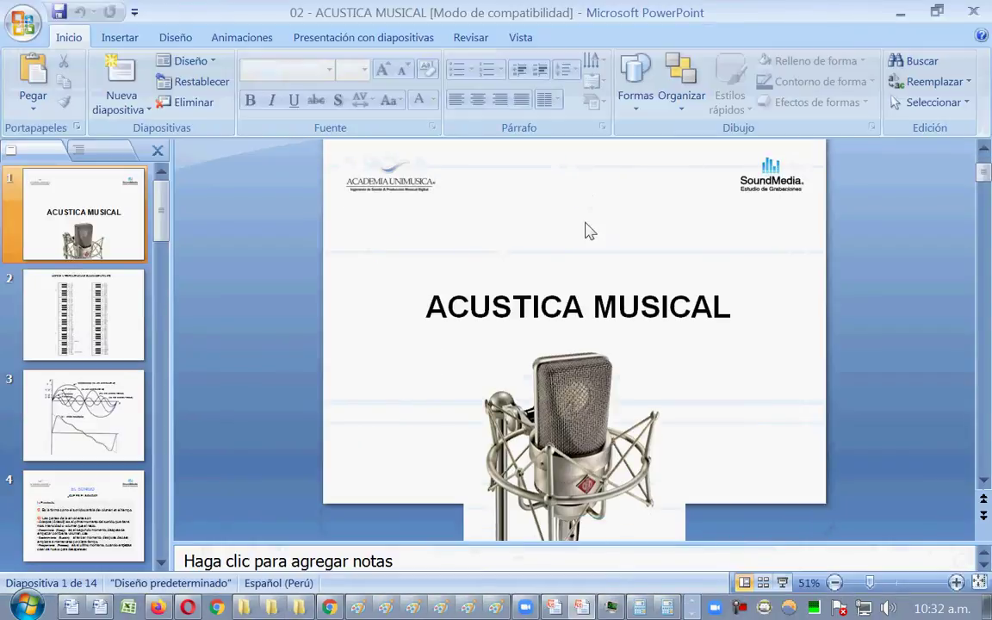
left_click(105, 297)
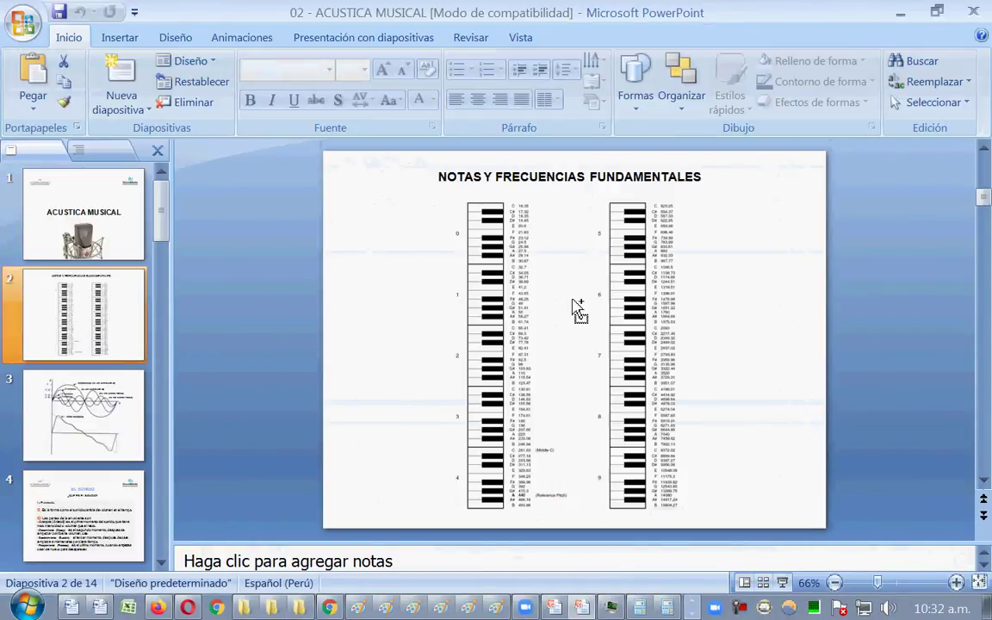
- Enlarge the note-frequency chart and examine the fundamental frequencies listed for octaves 0 to 3
scroll(571, 303, "up", 8)
scroll(571, 303, "up", 5)
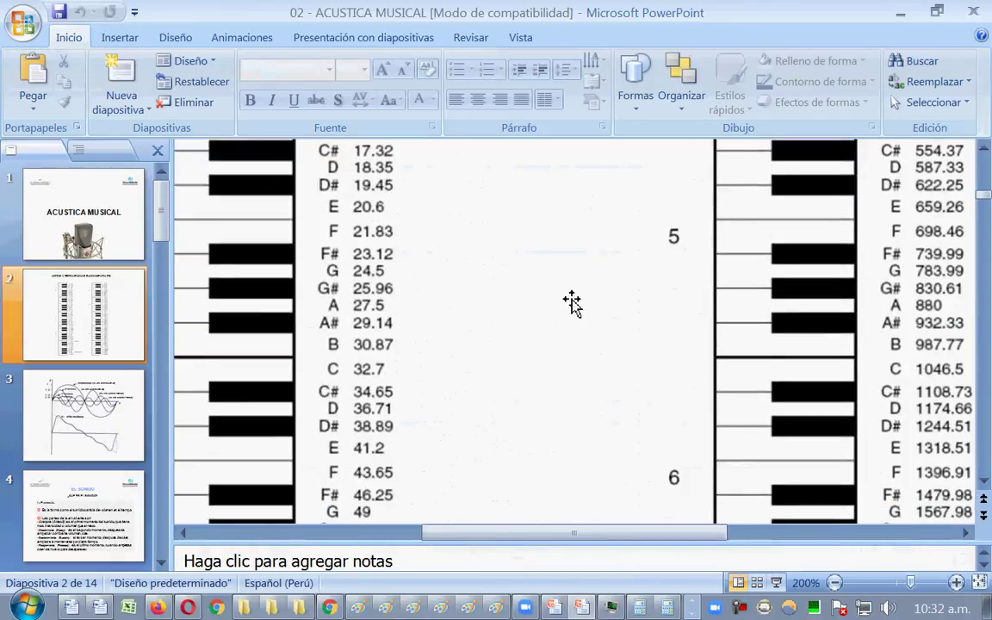
scroll(571, 304, "down", 3)
scroll(571, 304, "up", 4)
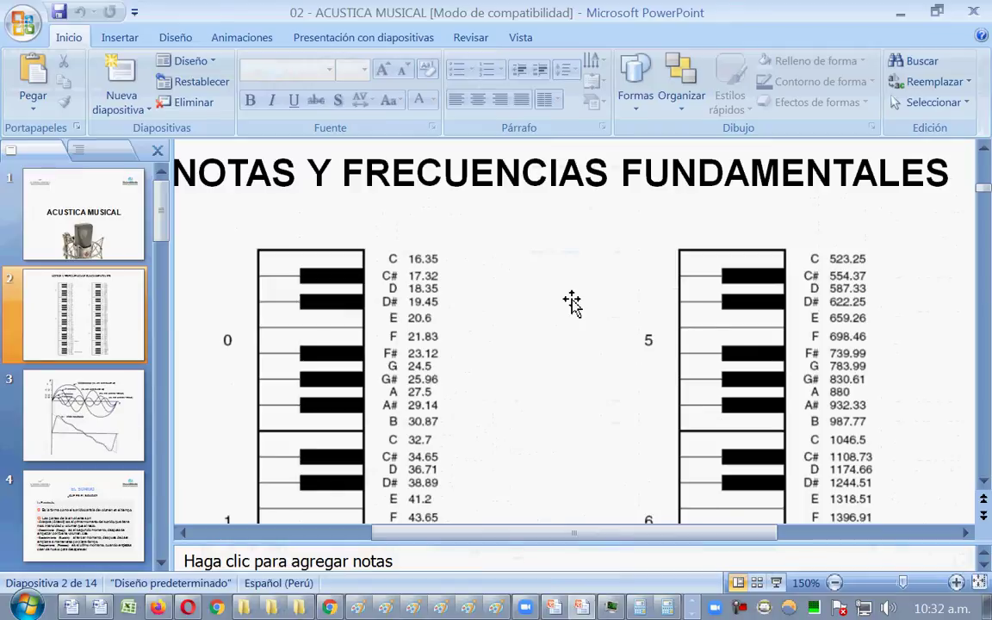
scroll(452, 354, "down", 2)
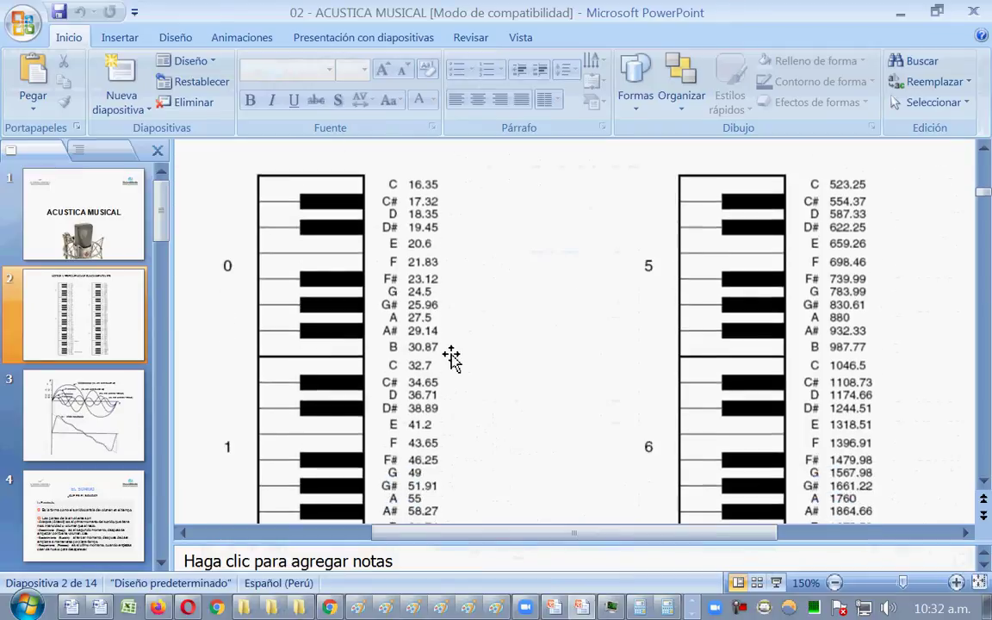
scroll(451, 354, "up", 3)
scroll(451, 354, "down", 8)
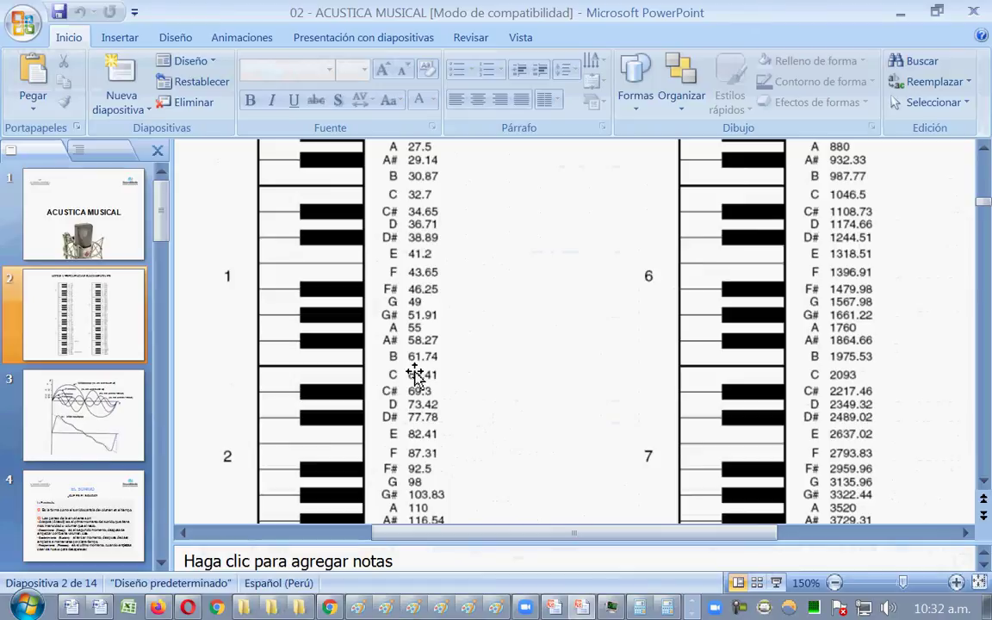
scroll(410, 376, "down", 2)
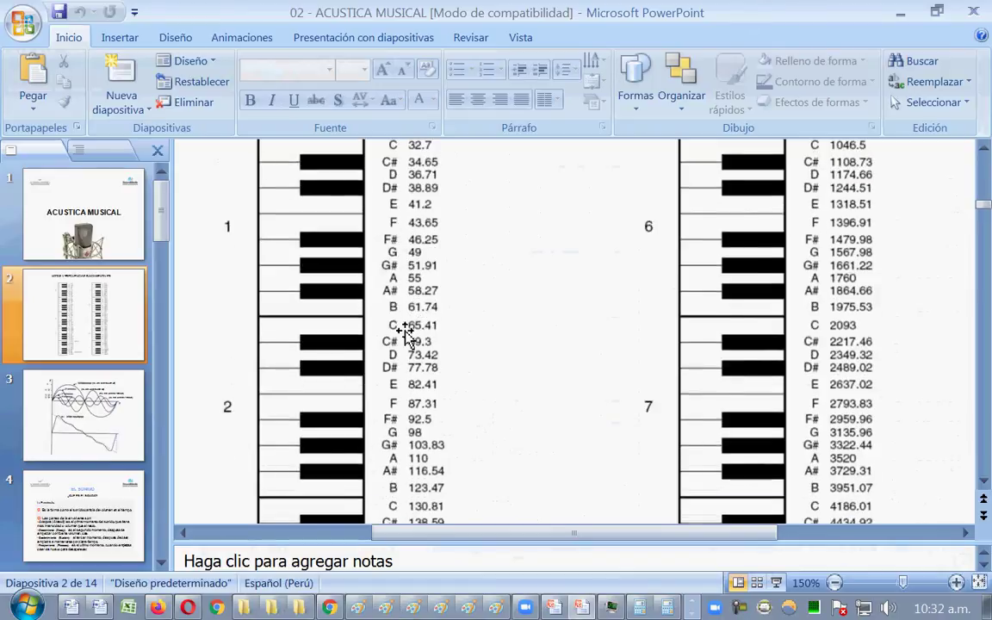
scroll(422, 321, "down", 2)
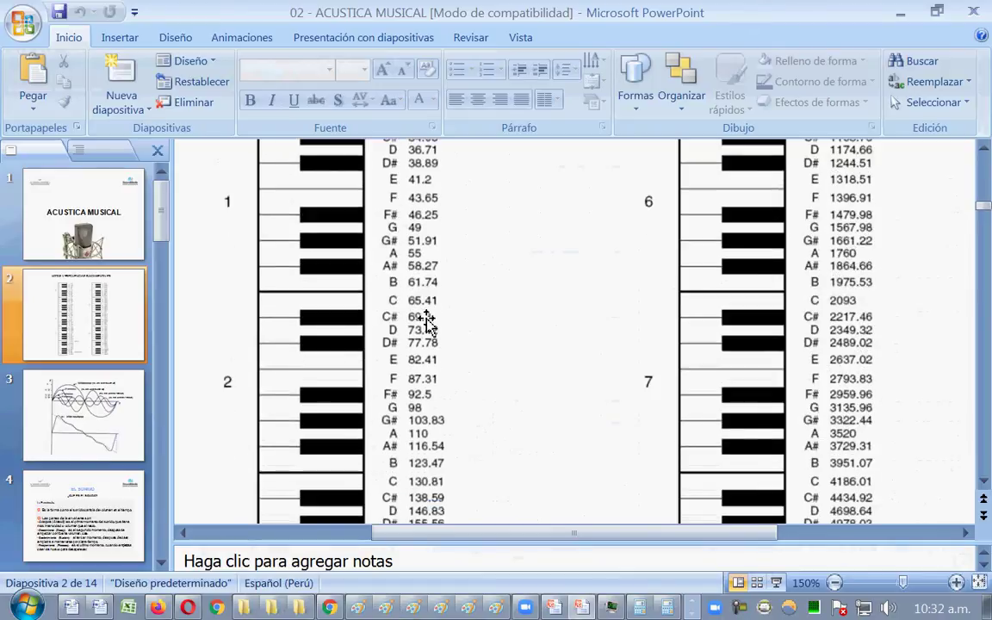
scroll(427, 324, "down", 1)
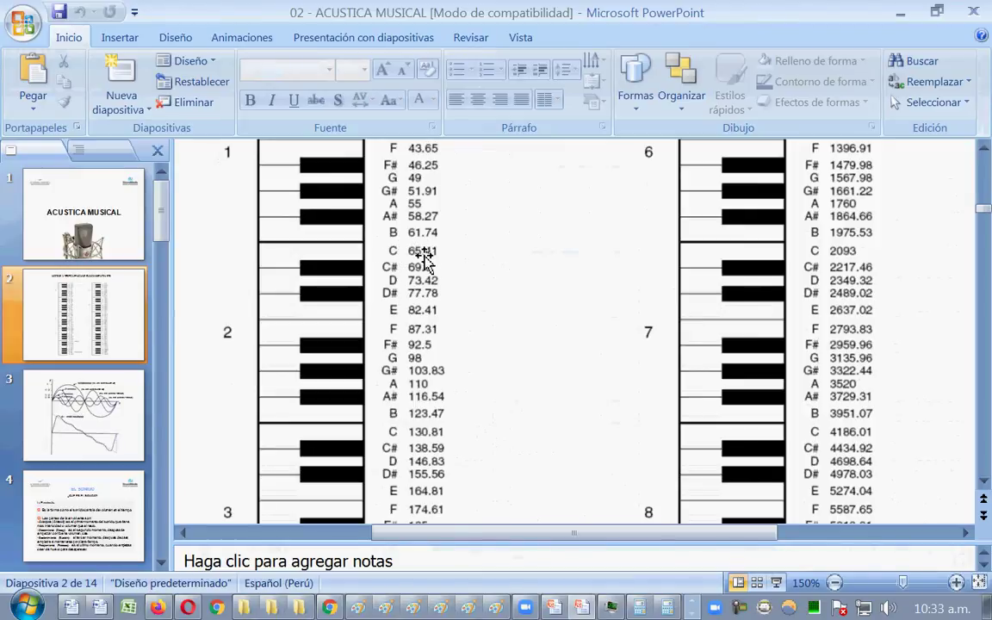
scroll(424, 257, "down", 1)
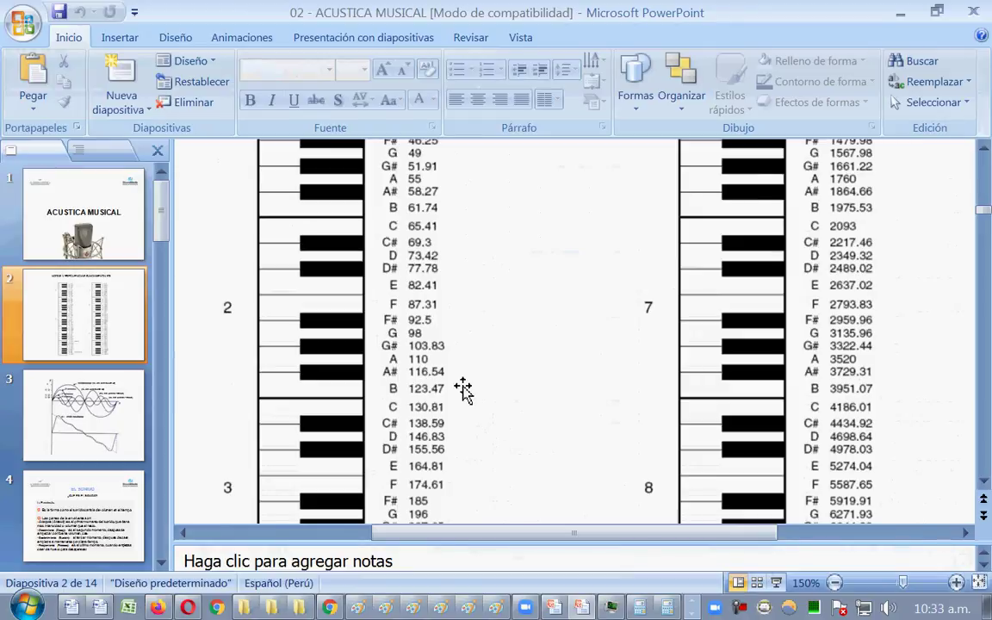
scroll(462, 389, "down", 3)
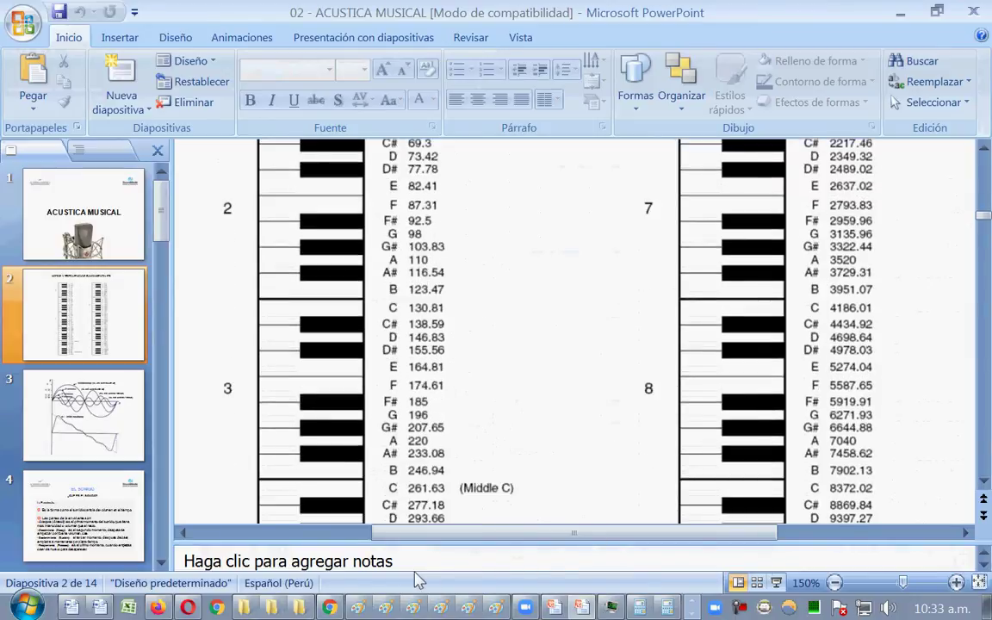
- Close the Posicion Monitores 1, 2 and 3 images in Paint, discarding unsaved changes
mouse_move(532, 609)
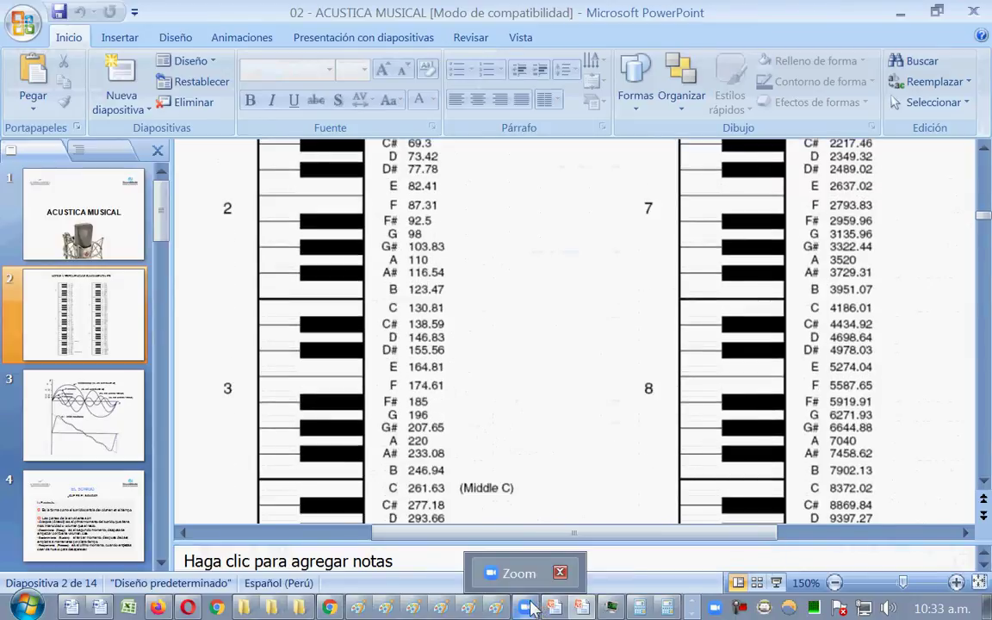
mouse_move(451, 607)
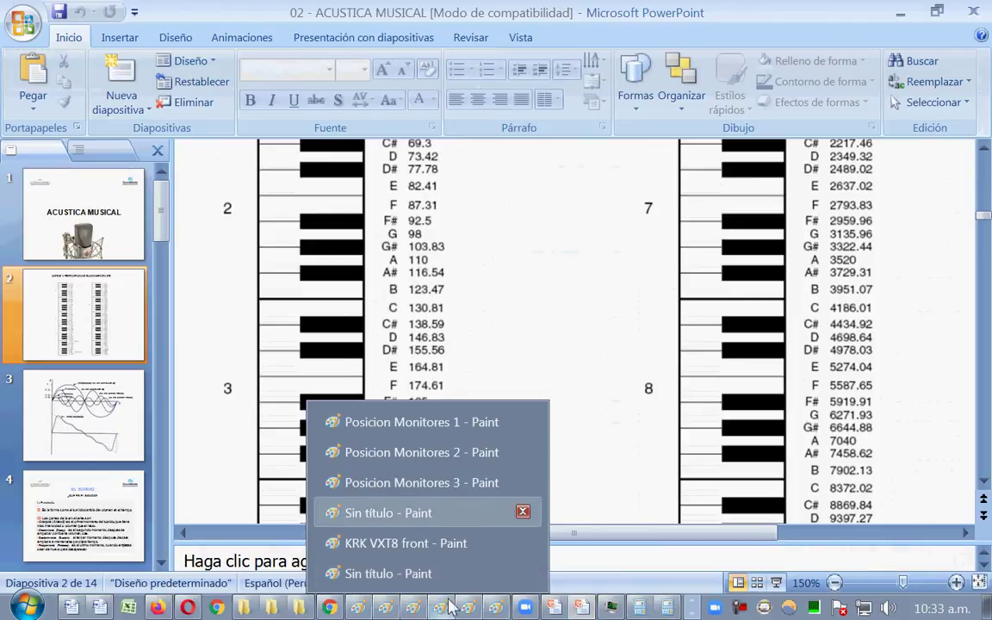
left_click(422, 422)
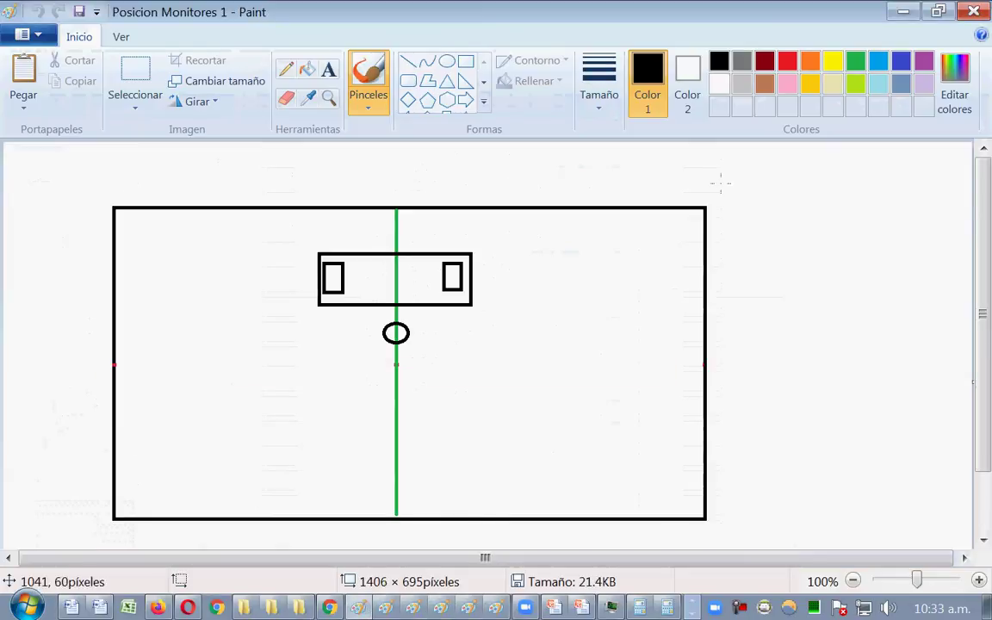
key("alt+Tab")
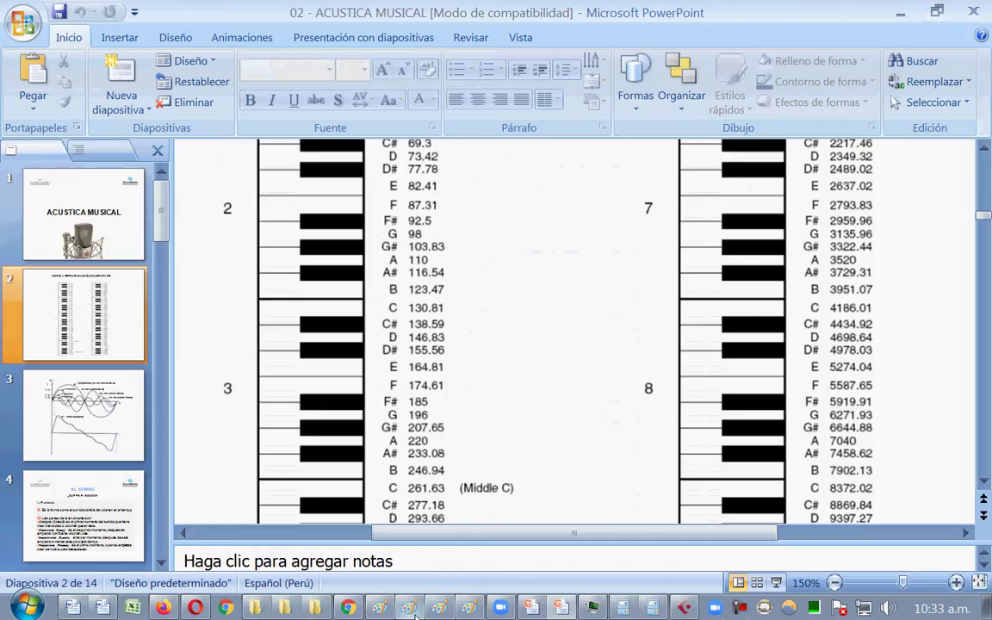
left_click(382, 612)
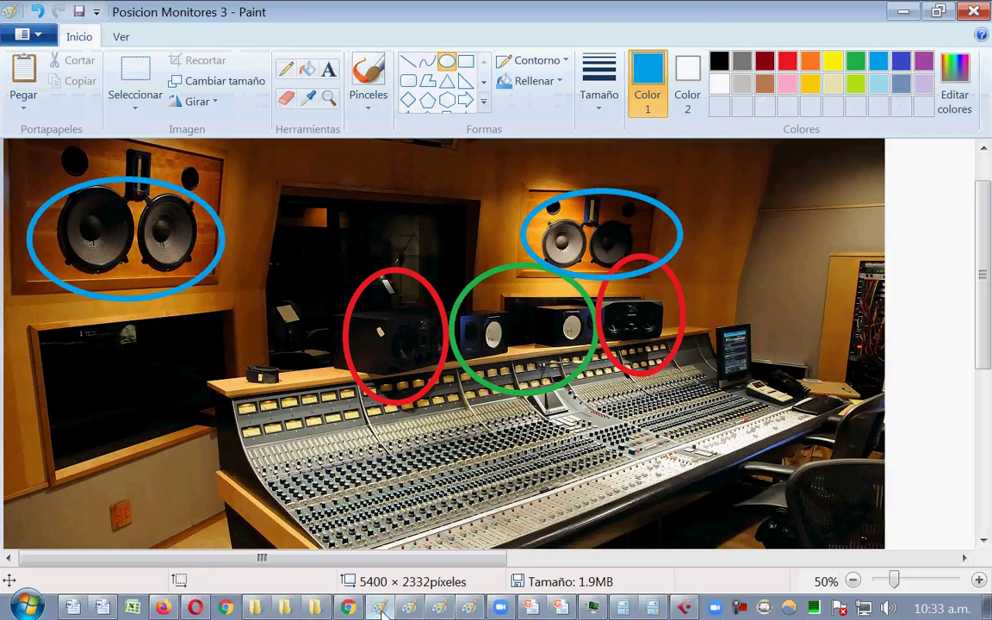
left_click(974, 10)
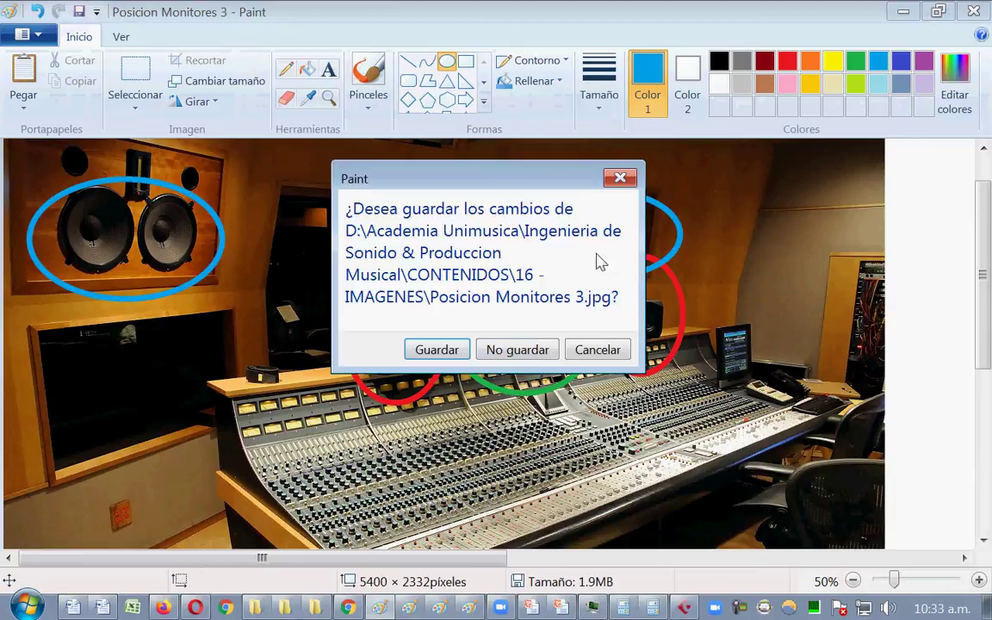
left_click(520, 357)
- Close the 7 Hz wave drawing and the KRK VXT8 front image in Paint without saving either one
left_click(422, 609)
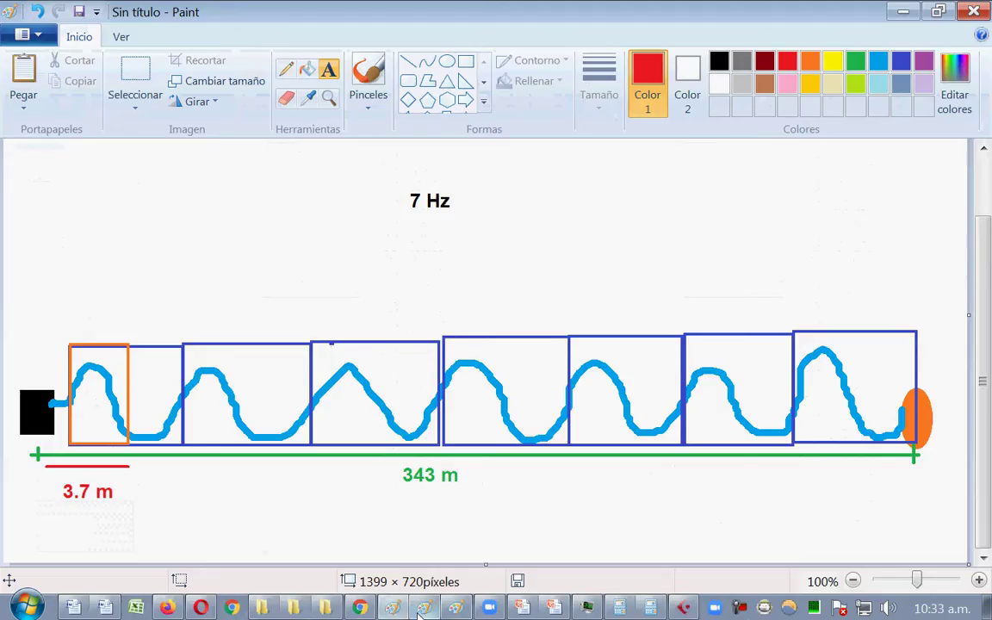
key("alt+F4")
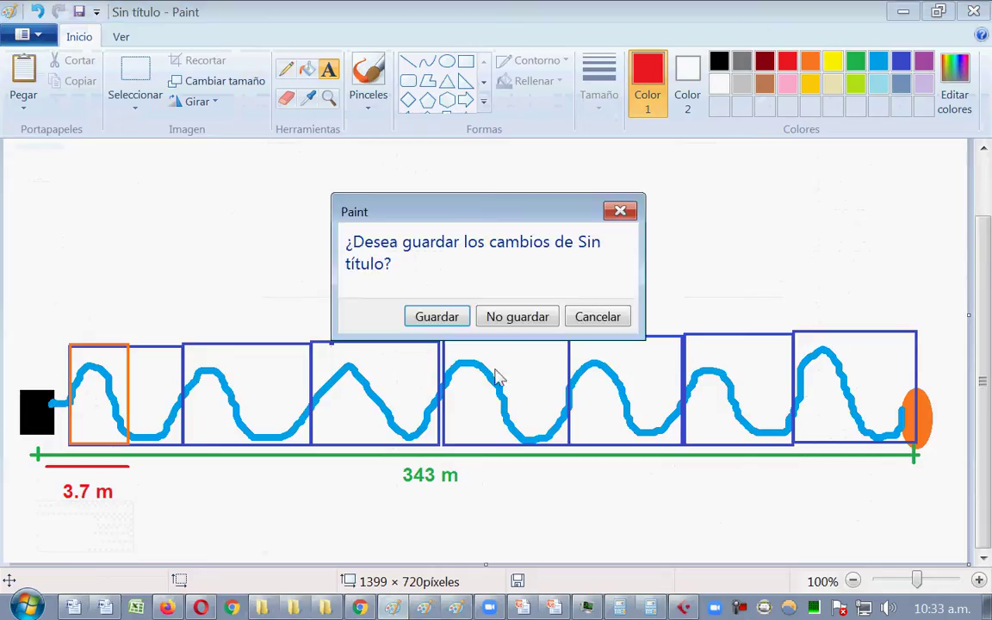
left_click(513, 317)
left_click(401, 613)
scroll(540, 392, "down", 3)
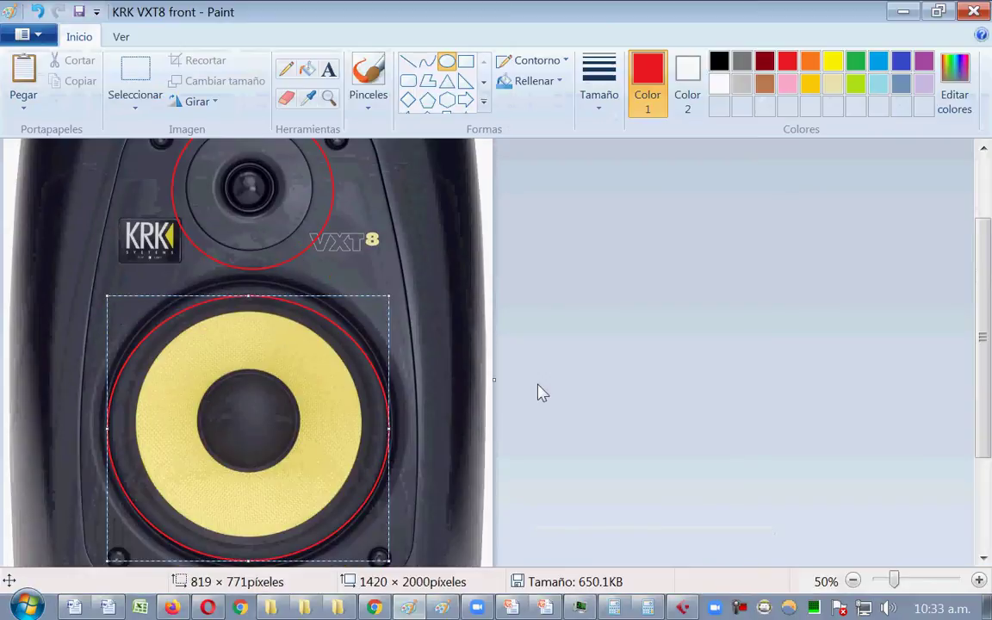
scroll(540, 391, "down", 3)
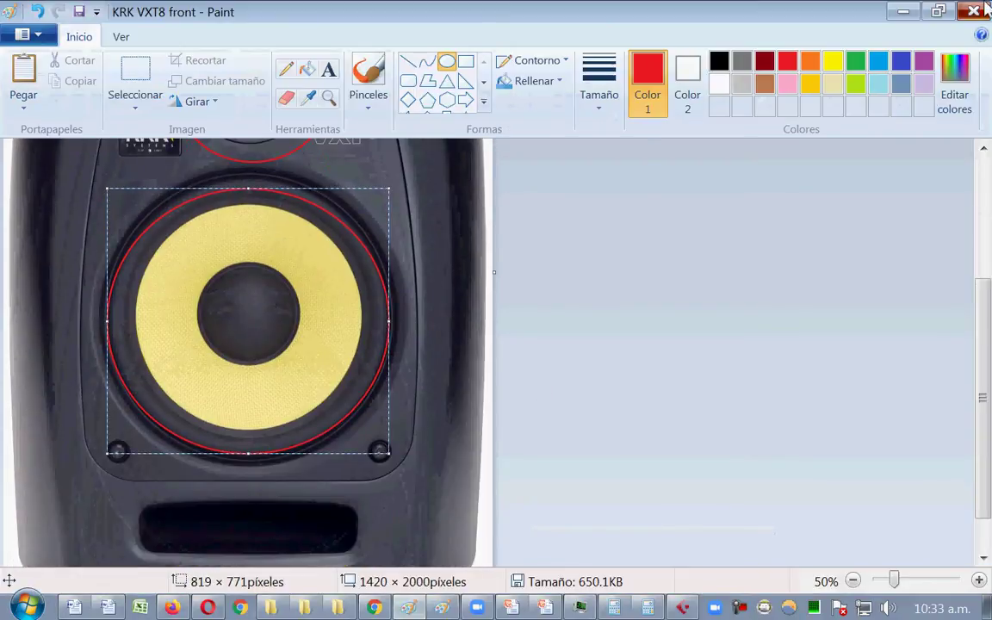
left_click(973, 11)
left_click(514, 372)
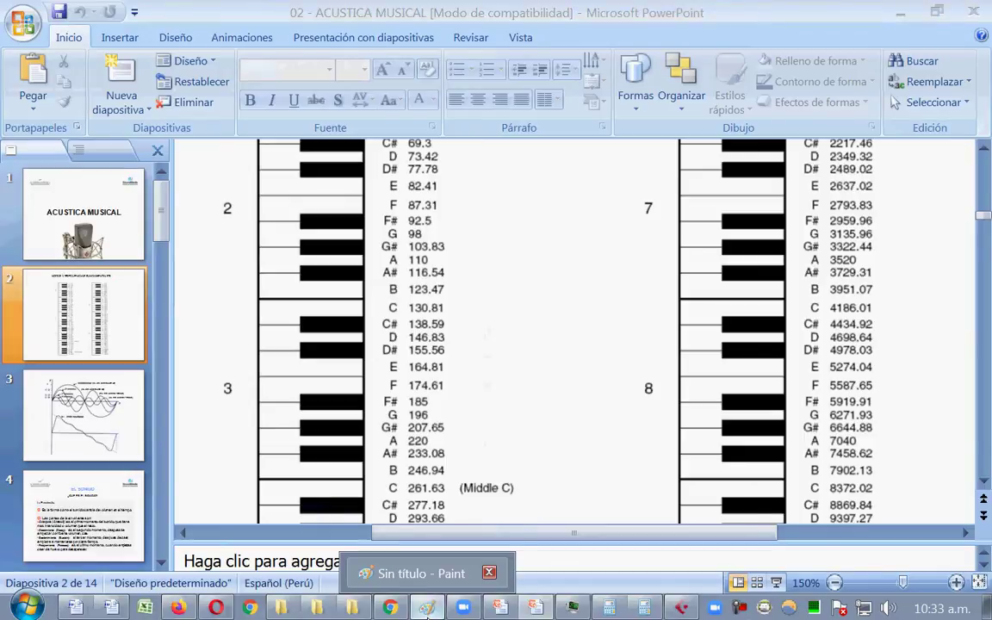
- Switch to the annotated spectrum in Paint and draw an orange rectangle, about 896 × 467 px, enclosing the red and green rectangles
left_click(426, 608)
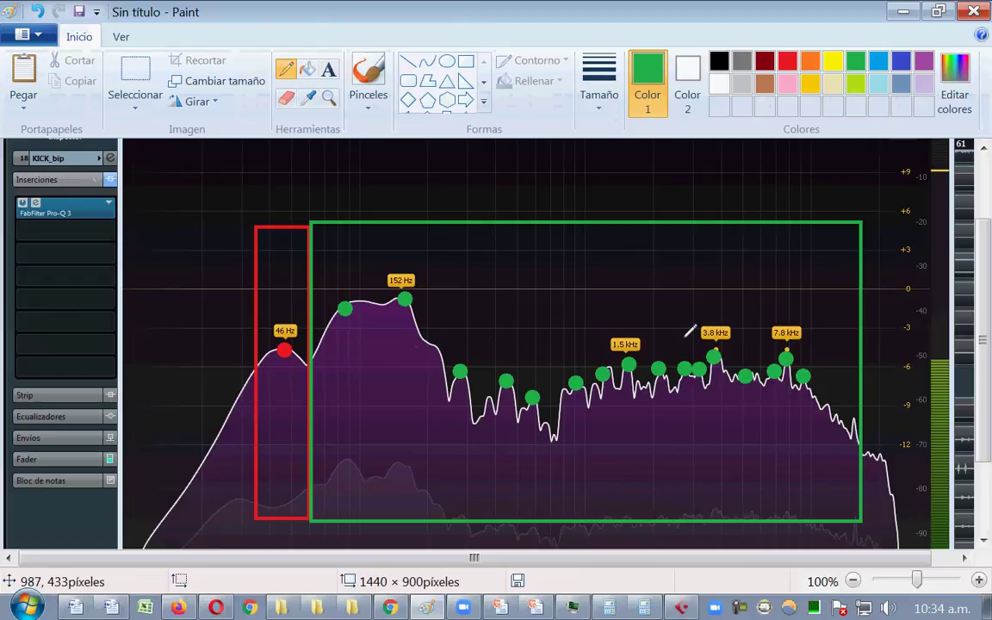
left_click(810, 61)
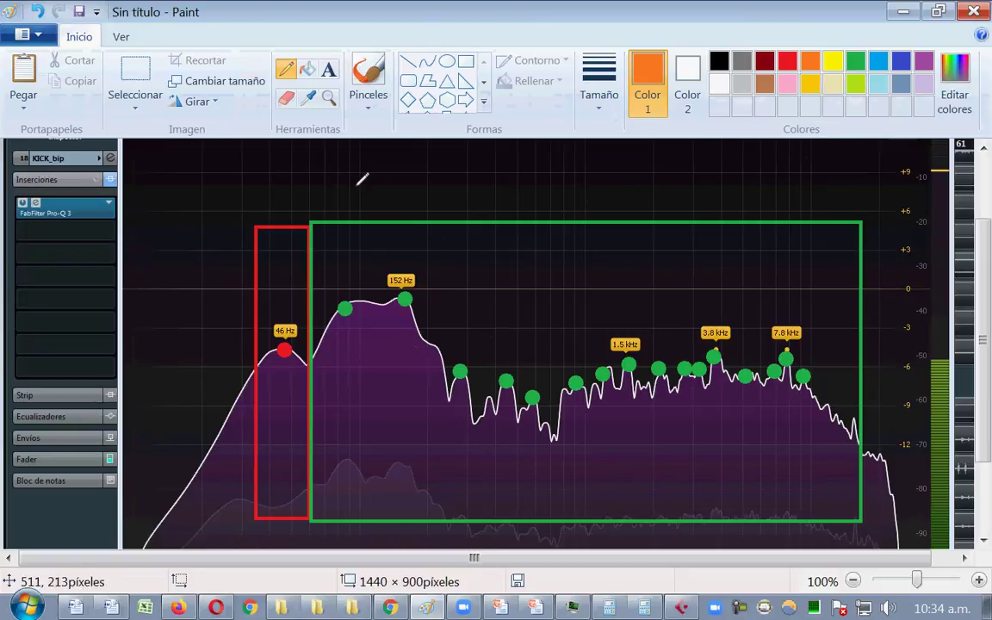
left_click(141, 80)
left_click_drag(249, 210, 504, 228)
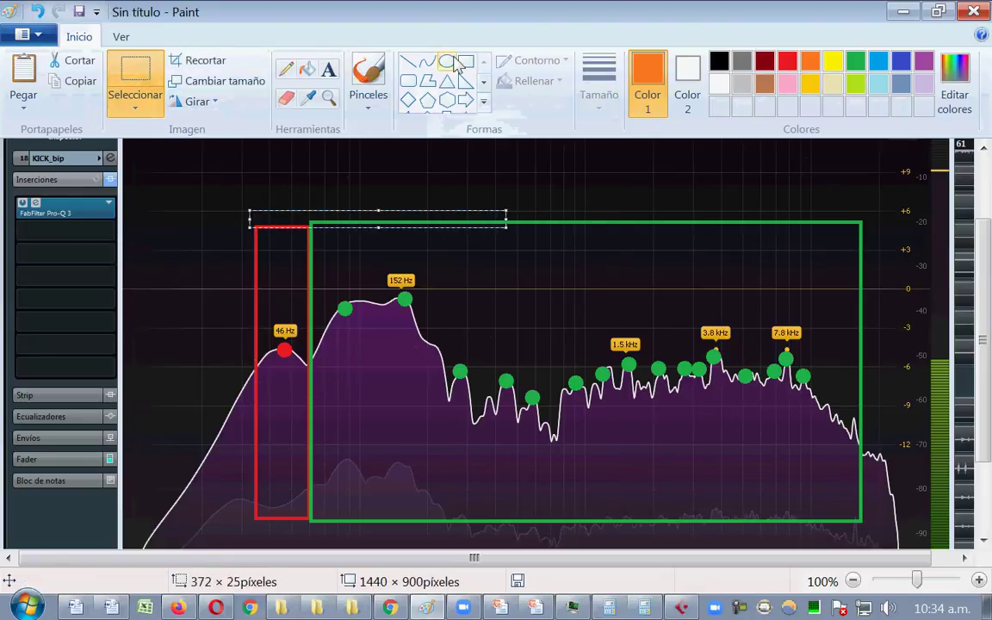
left_click(446, 61)
left_click(465, 61)
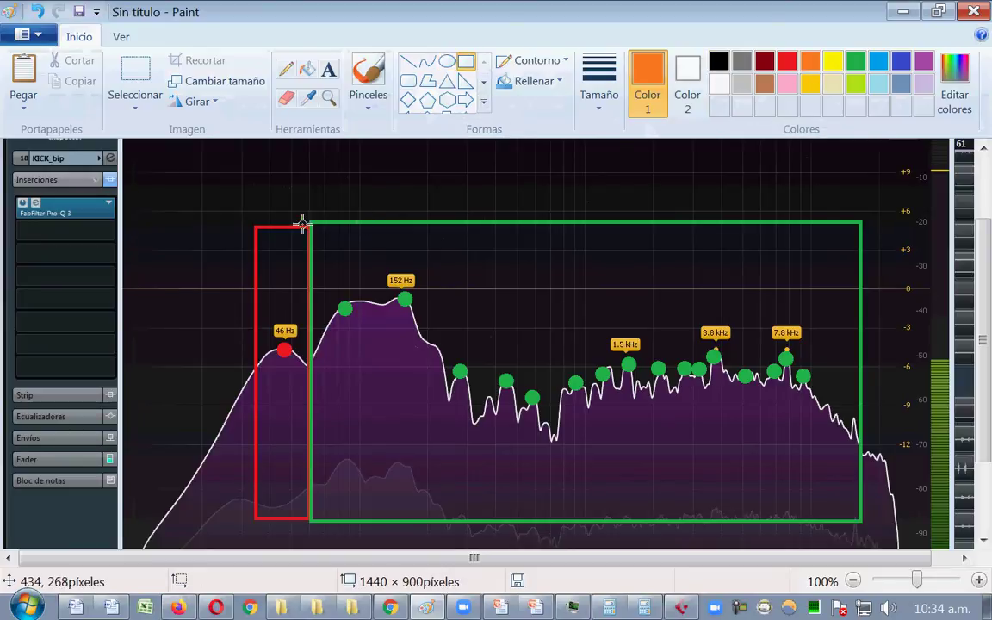
left_click_drag(249, 203, 867, 525)
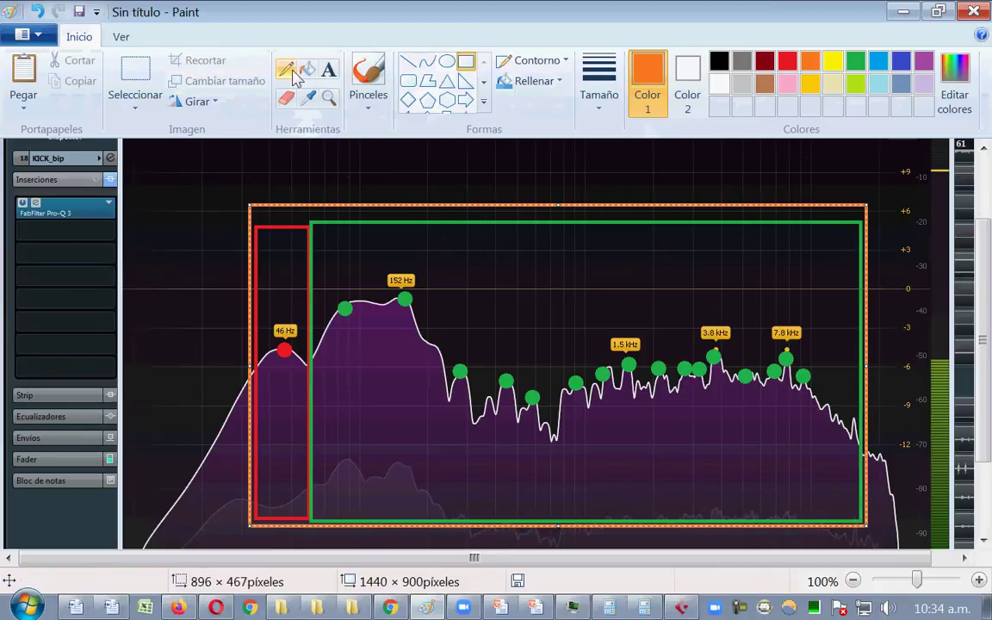
- Draw an orange leader line of about 91 × 50 px up from the orange rectangle's upper edge and label it "ESPECTRO"
left_click(408, 61)
left_click_drag(341, 204, 404, 170)
left_click(328, 69)
scroll(420, 193, "up", 3)
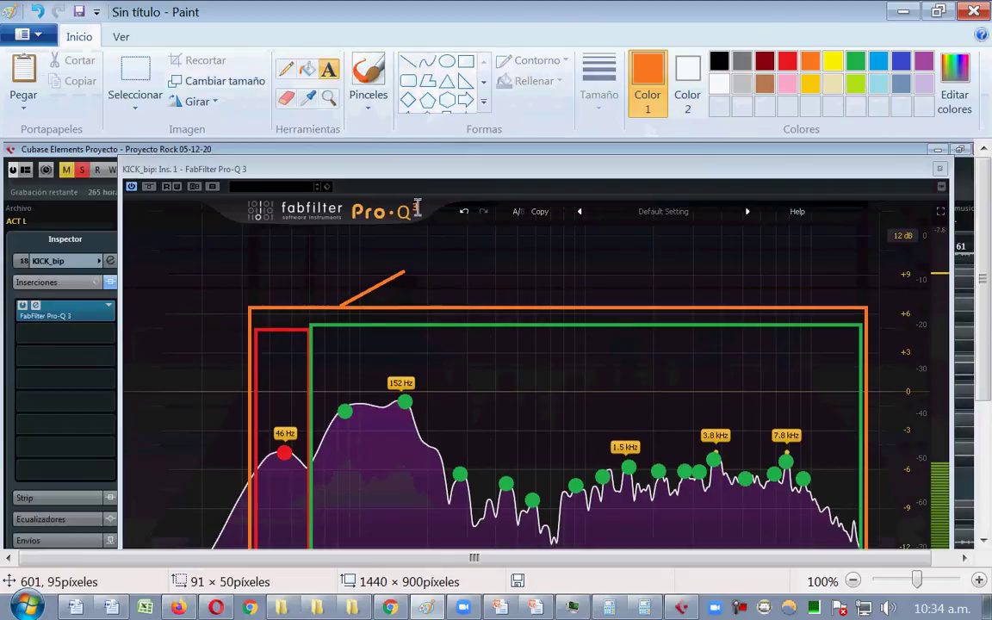
left_click(410, 262)
type("ESPECTRO")
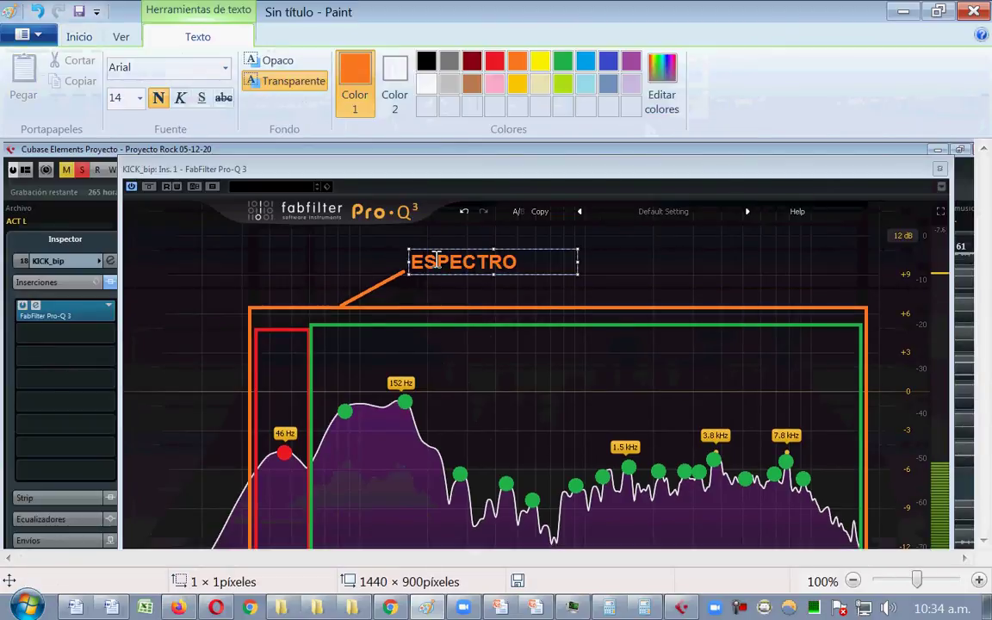
left_click(719, 260)
scroll(719, 260, "down", 3)
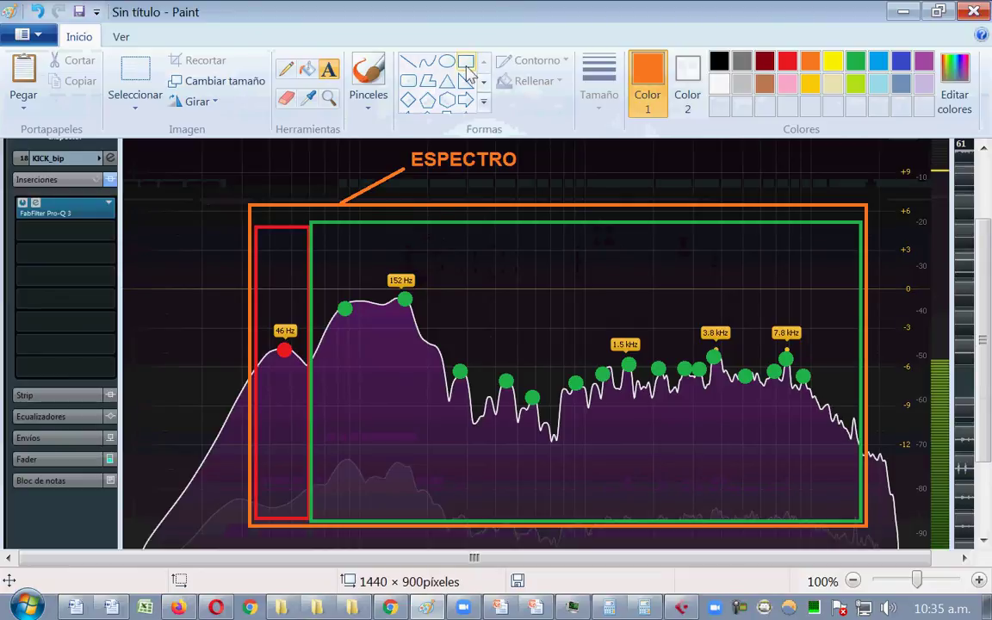
- Add a light-blue text label "SUBHAR MONICOS" on two lines beside the red rectangle, over the spectrum's low-frequency slope
left_click(878, 62)
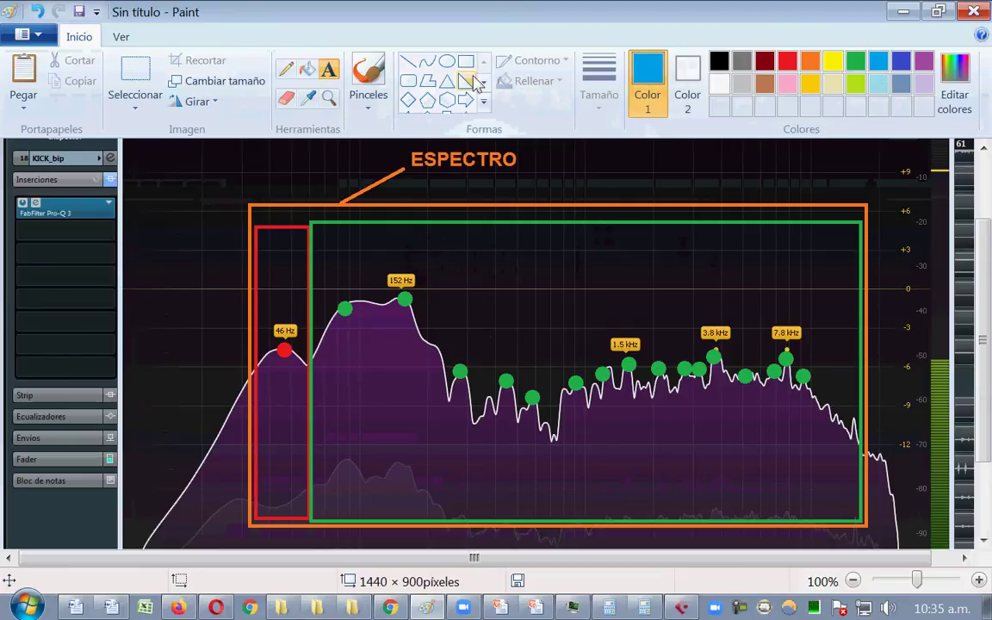
left_click(154, 365)
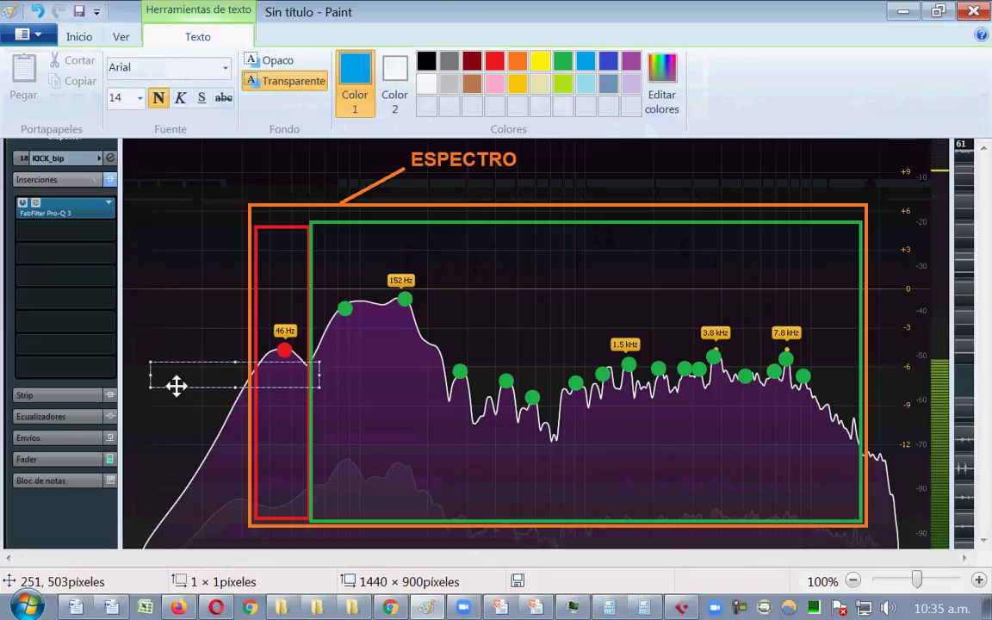
type("SUB")
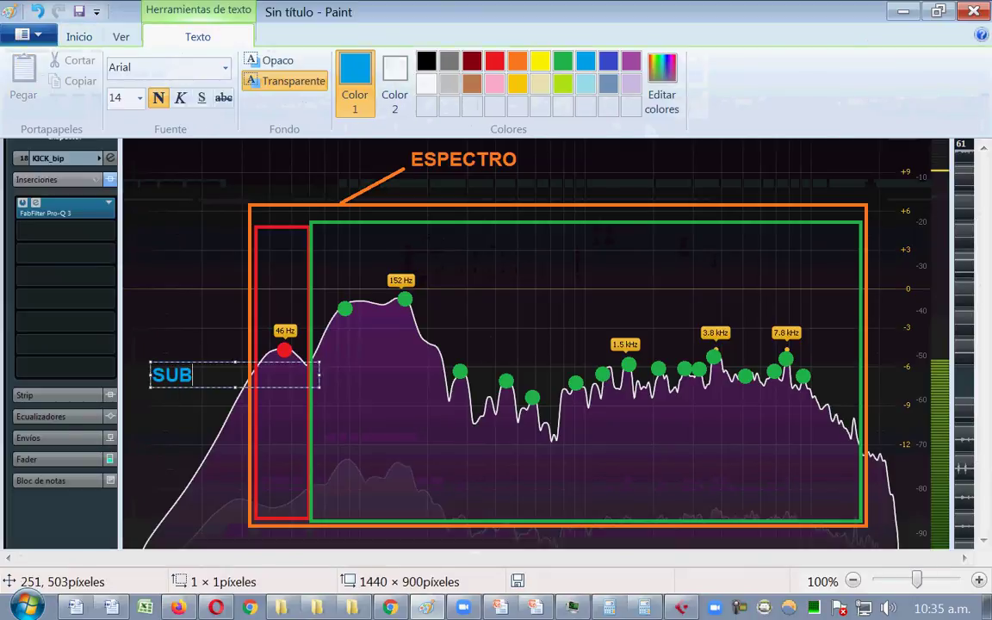
type("HAR")
key("Return")
type("MONICOS")
left_click(454, 409)
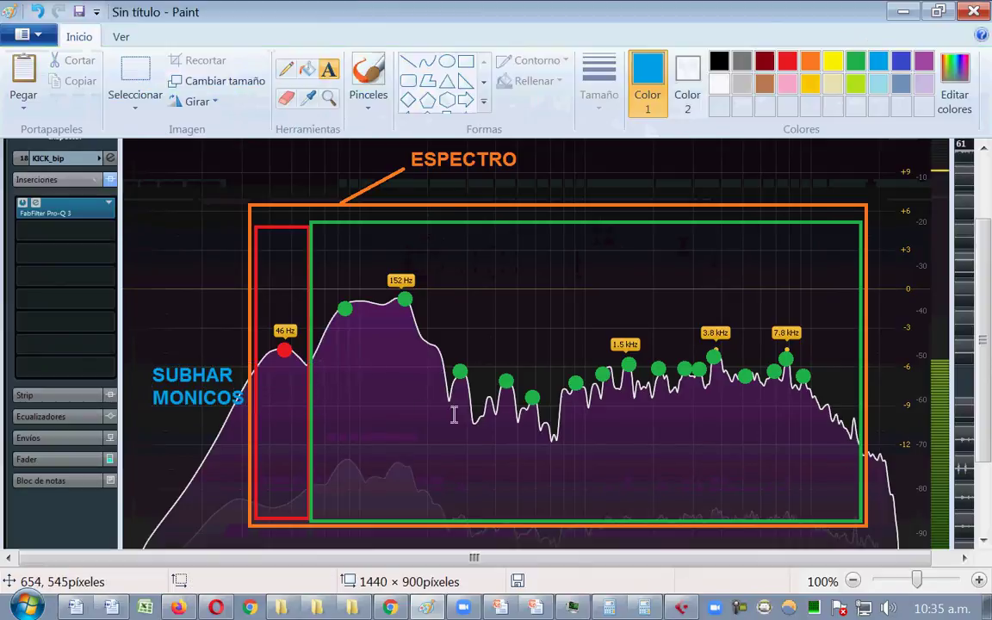
- Add a light-blue text label "SUPER HARMONICOS" just outside the orange rectangle's high-frequency edge
left_click(877, 350)
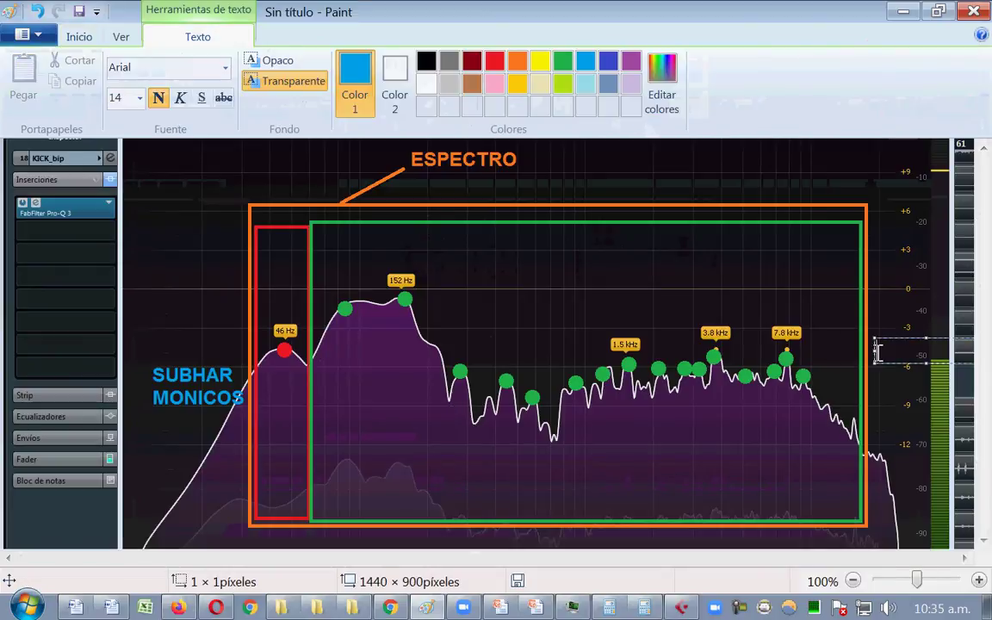
type("SUPER")
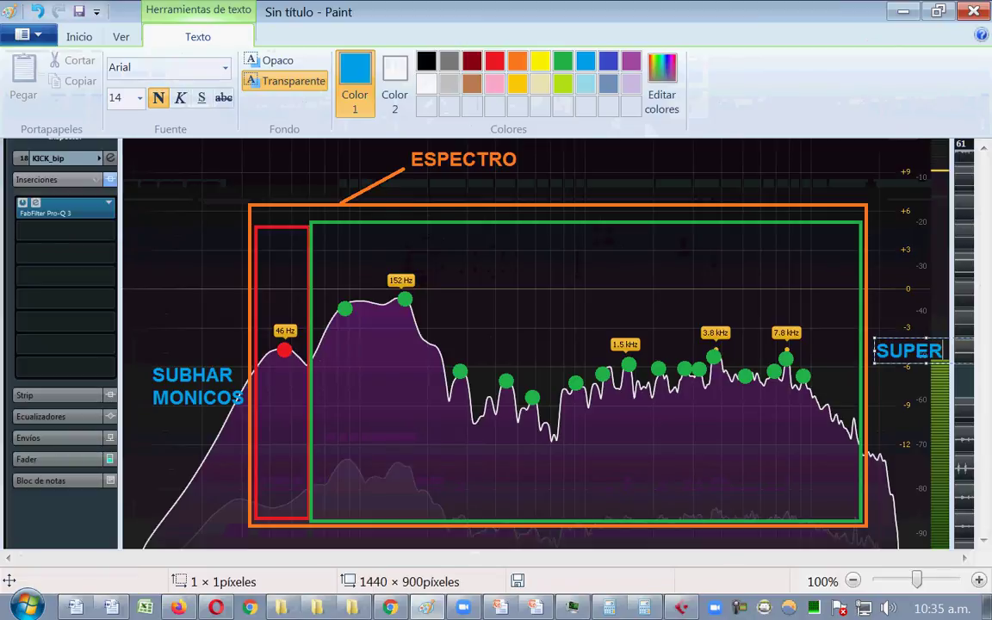
type(" HARMO")
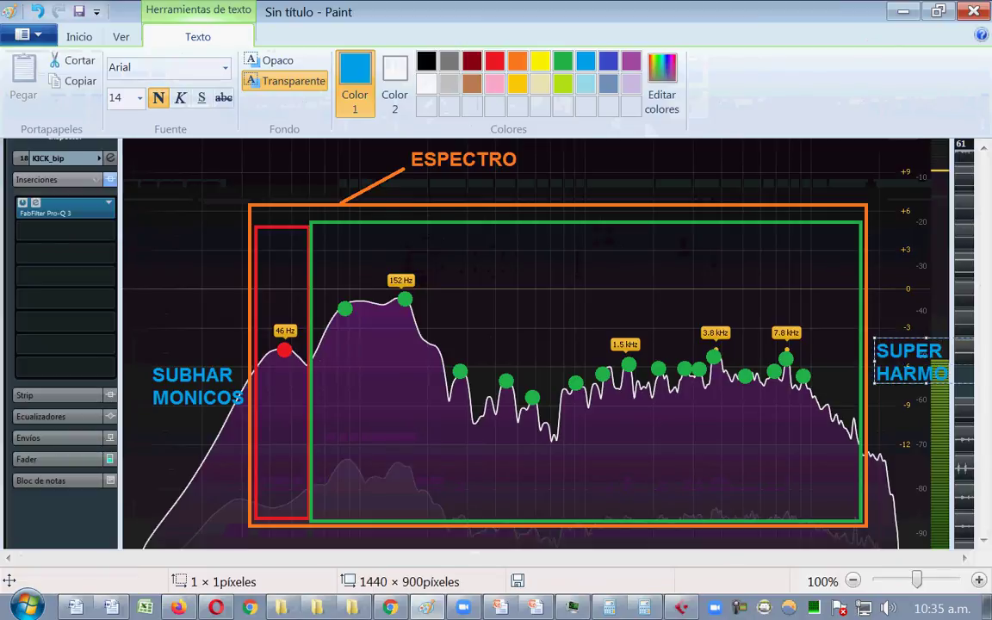
type("NICOS")
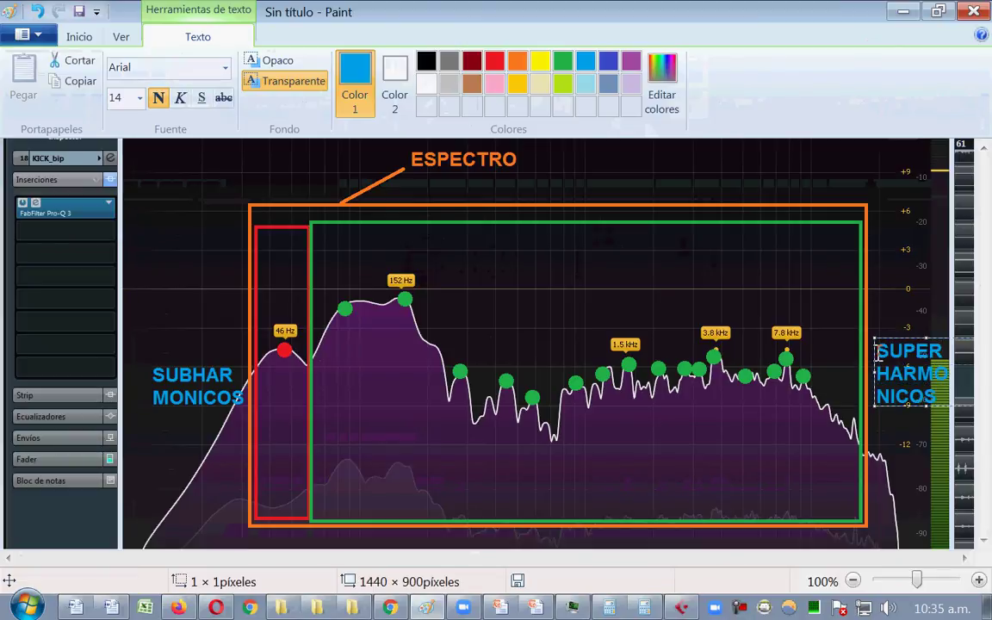
left_click(893, 299)
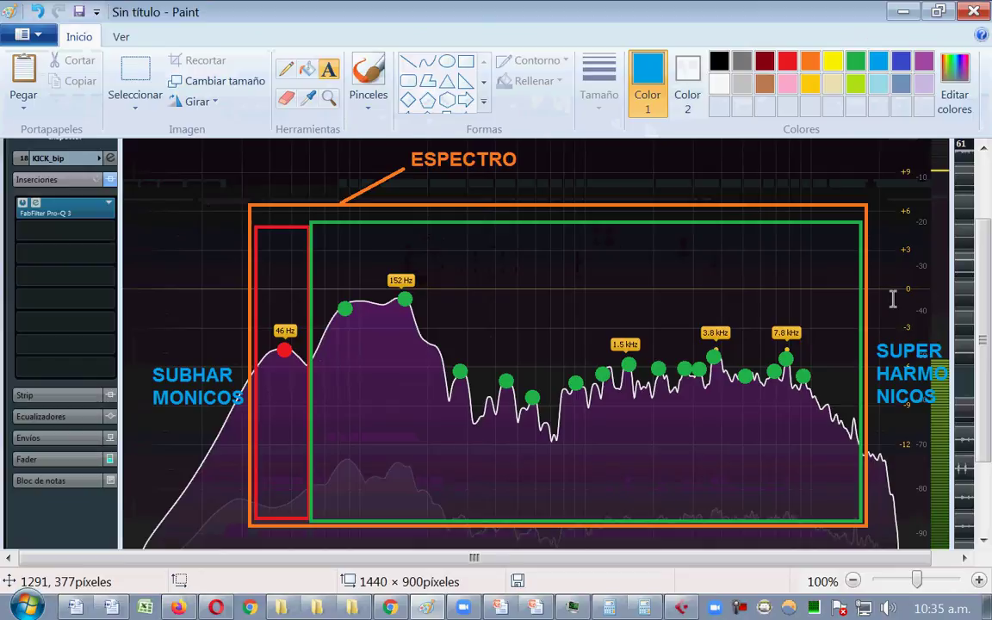
- Examine the labelled subharmonic and superharmonic regions against the frequency scale below the spectrum
scroll(900, 293, "down", 3)
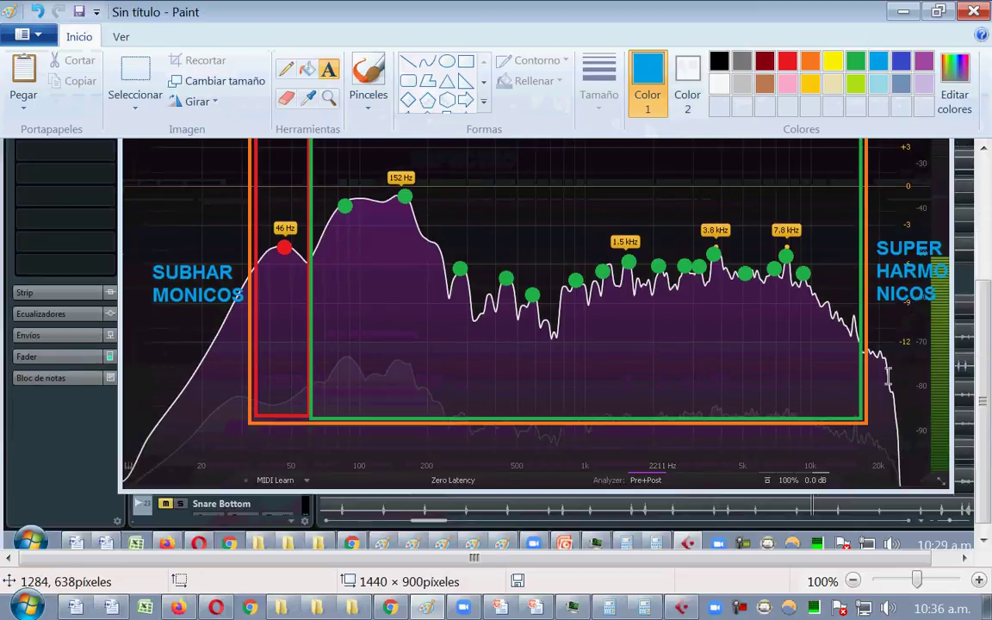
scroll(887, 372, "up", 3)
scroll(888, 372, "down", 3)
scroll(888, 372, "up", 3)
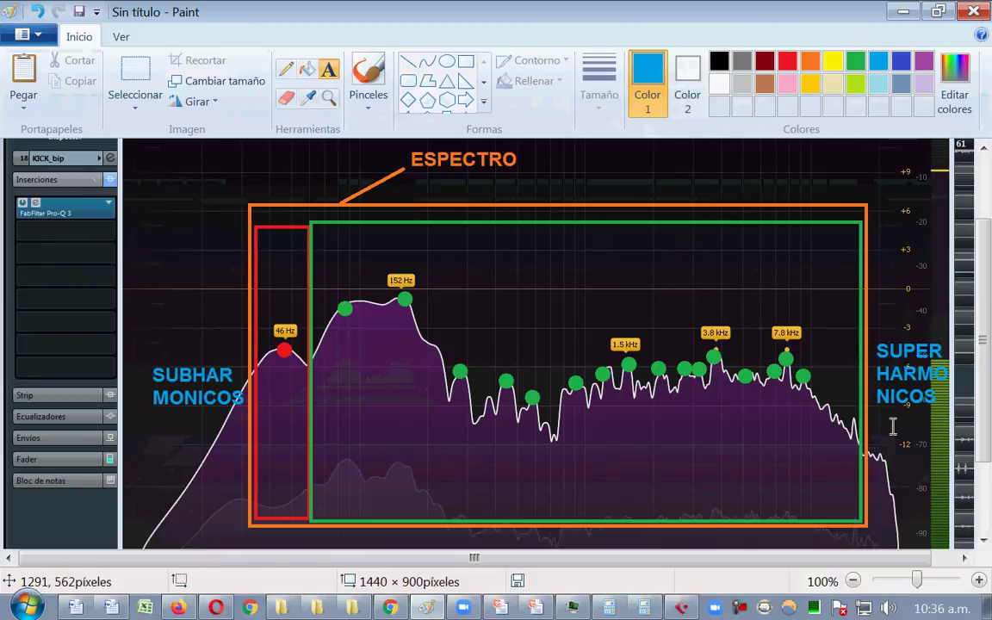
scroll(893, 426, "down", 3)
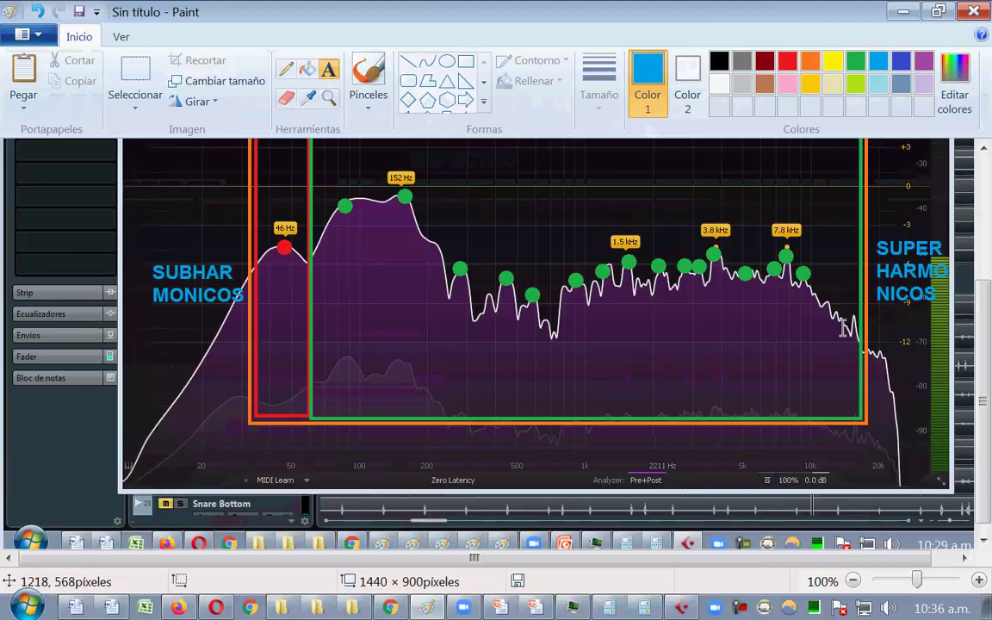
scroll(843, 328, "up", 3)
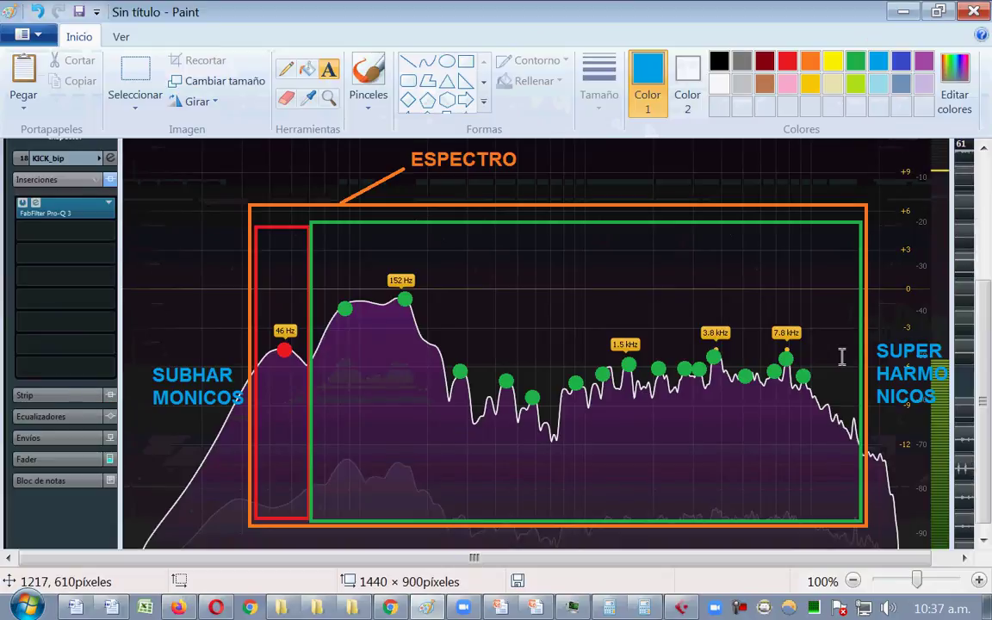
scroll(841, 354, "down", 3)
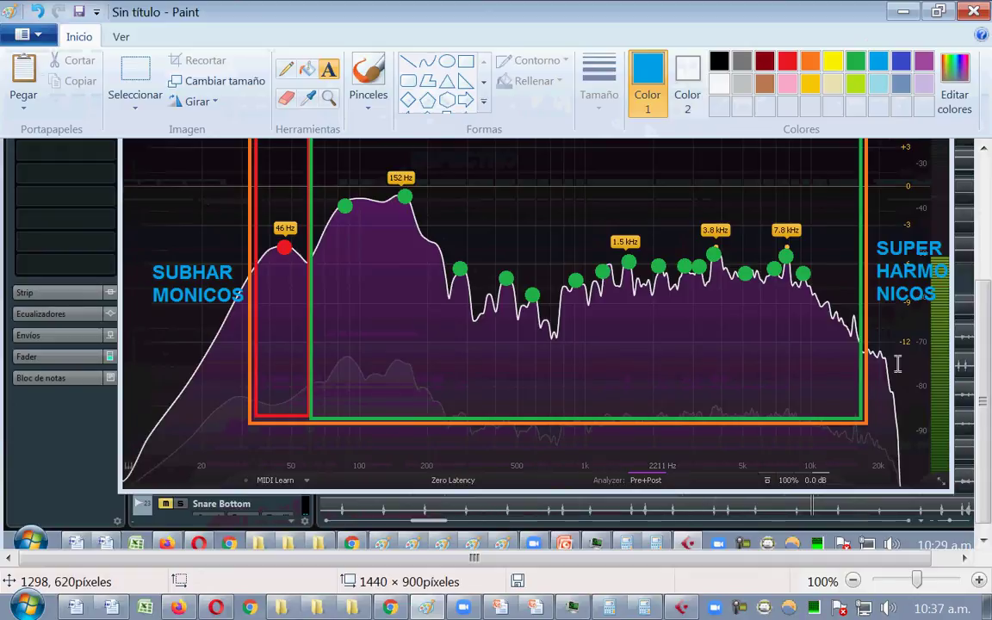
scroll(897, 363, "up", 3)
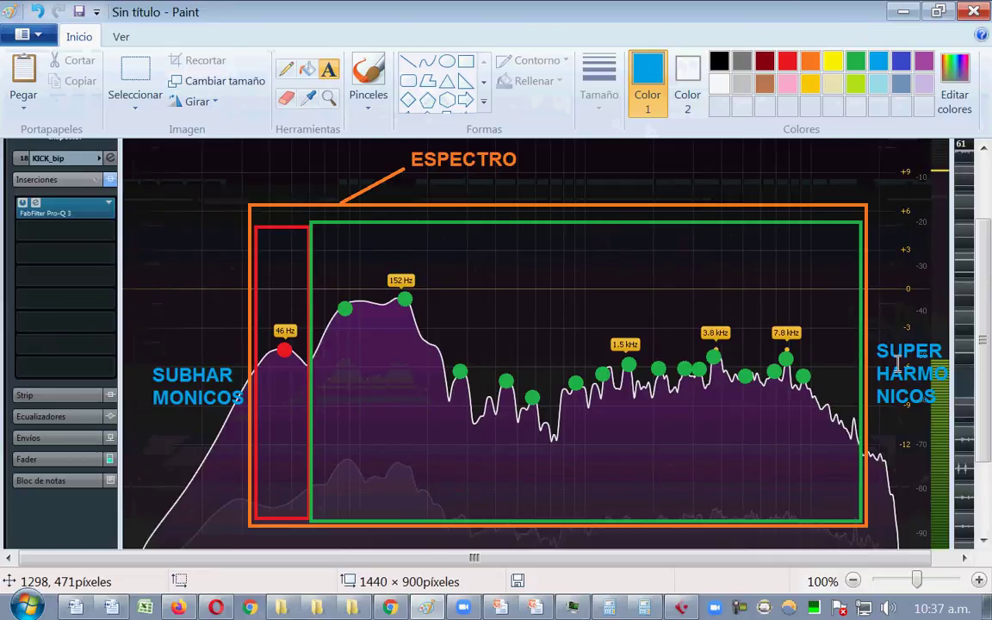
scroll(897, 362, "down", 3)
scroll(897, 363, "up", 3)
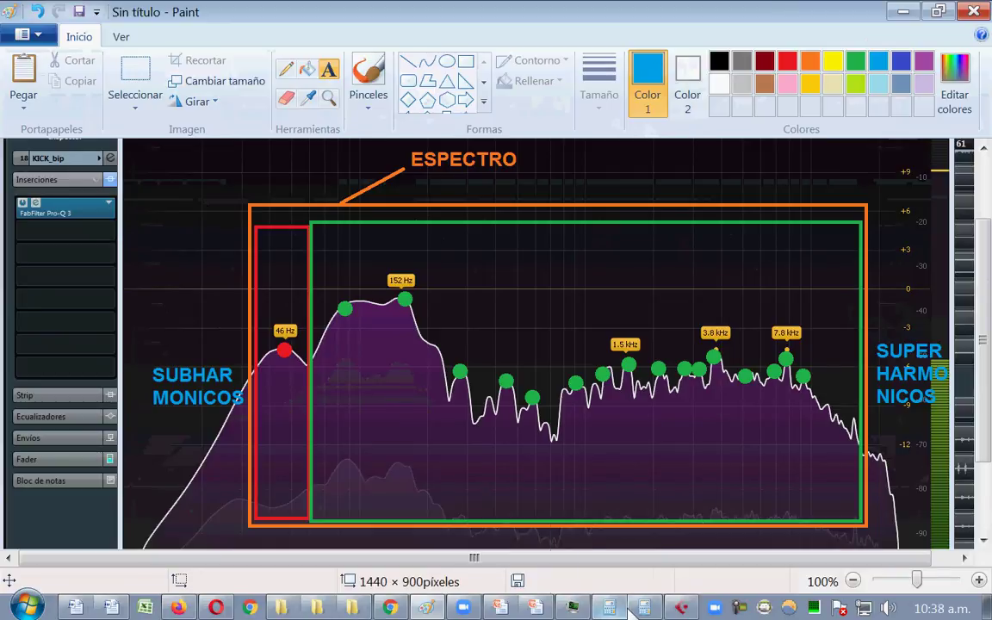
- Switch to the LA ECUALIZACION document in Word and read the Barrido de Frecuencias technique and its filter table in section 6
mouse_move(653, 612)
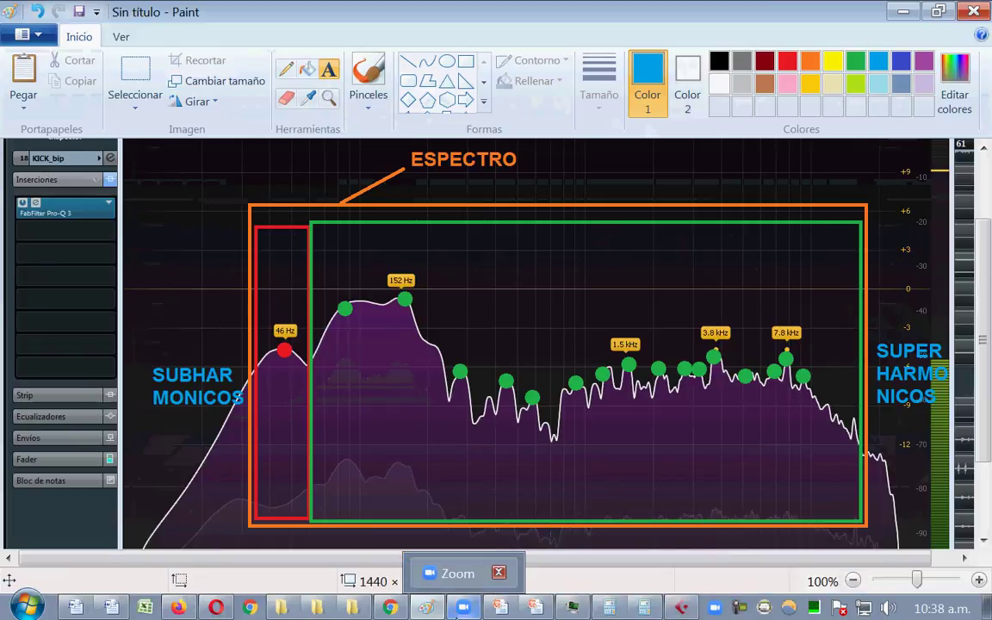
left_click(111, 607)
left_click_drag(197, 402, 427, 452)
scroll(788, 454, "down", 7)
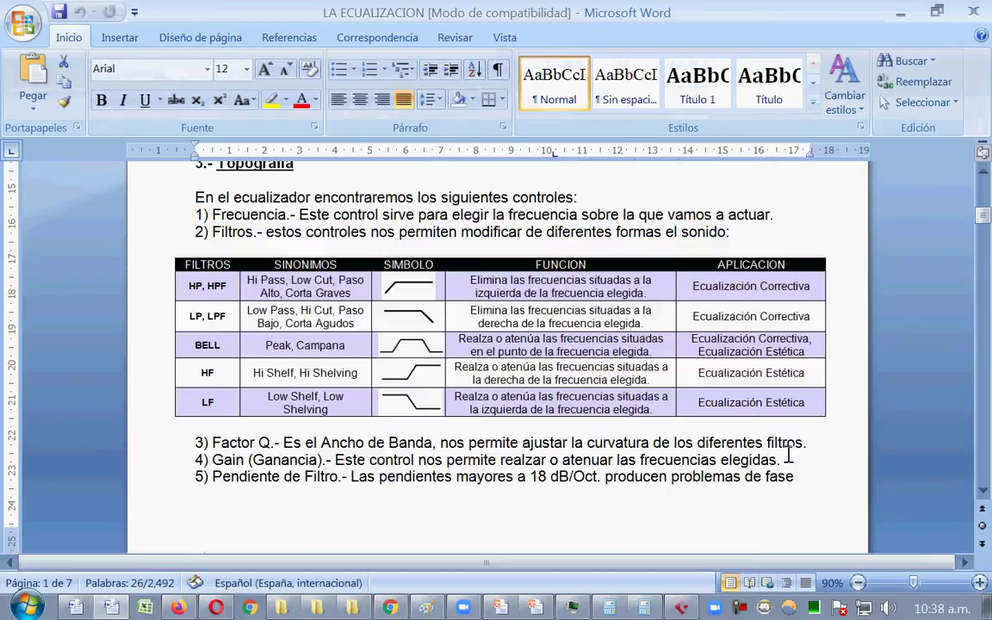
scroll(789, 454, "down", 5)
scroll(788, 455, "down", 14)
scroll(786, 454, "up", 7)
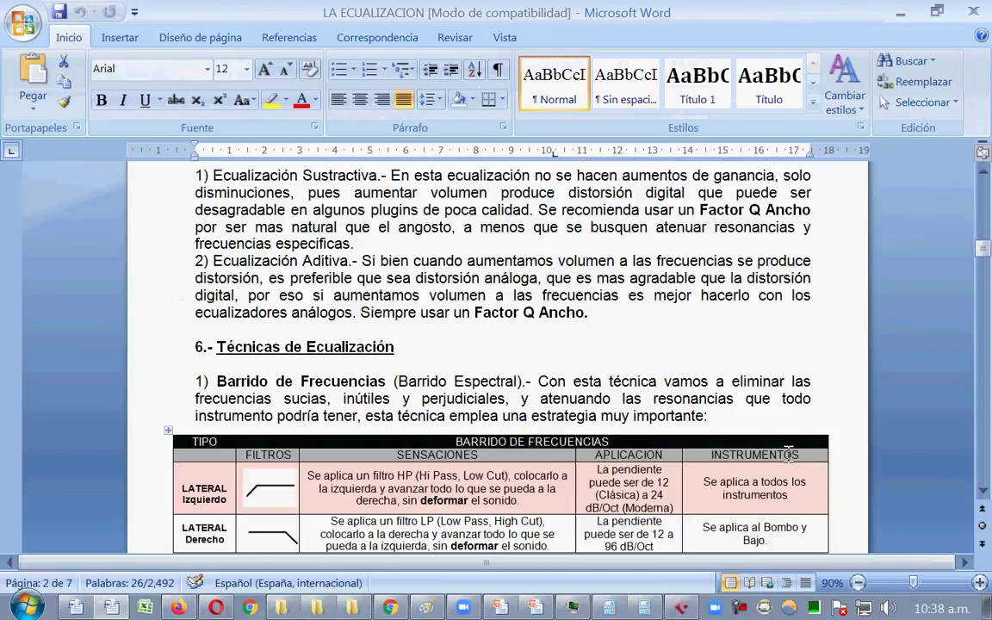
left_click_drag(237, 379, 551, 381)
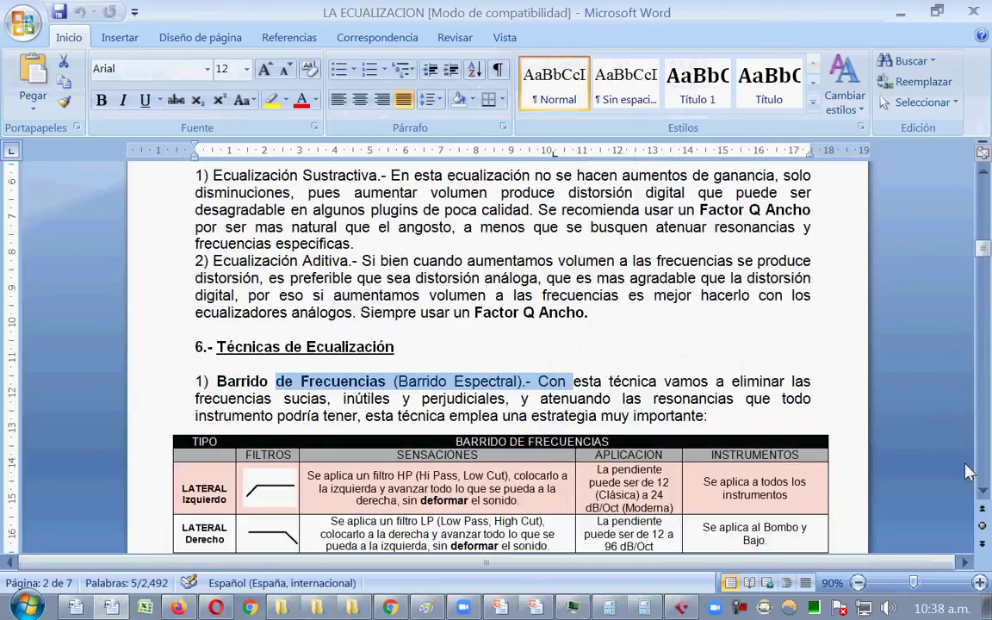
scroll(984, 508, "down", 4)
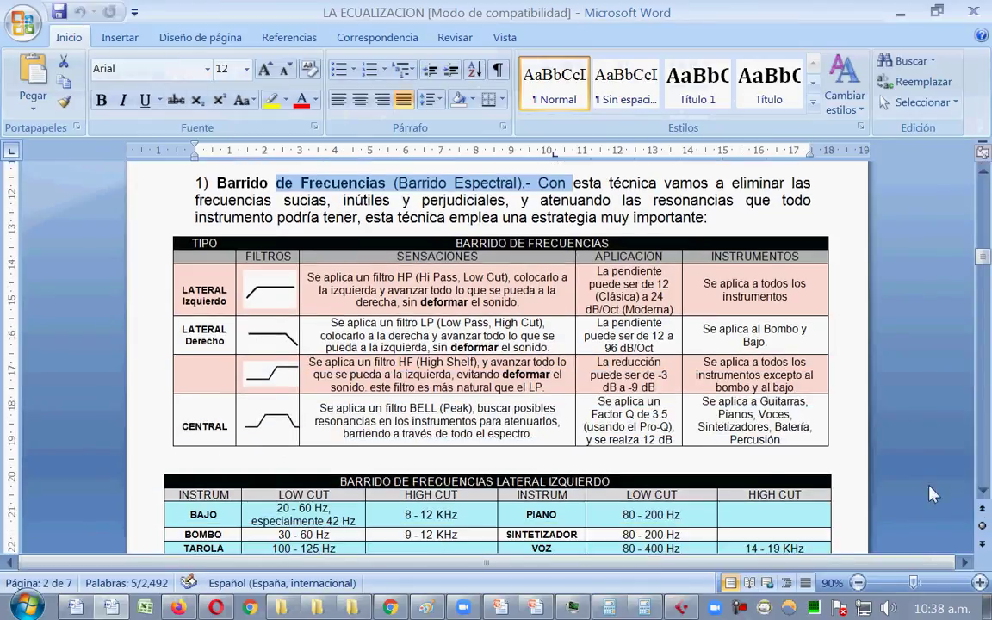
- Switch to Cubase and add a Low Cut band at about 37 Hz with a 24 dB/oct slope in KICK_bip's Pro-Q 3
left_click(681, 607)
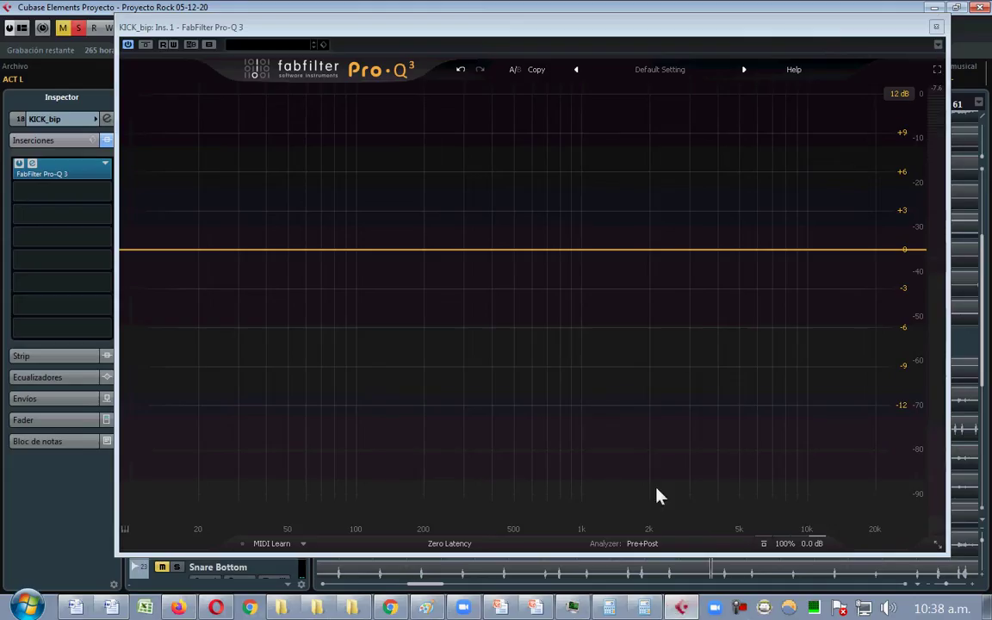
double_click(258, 250)
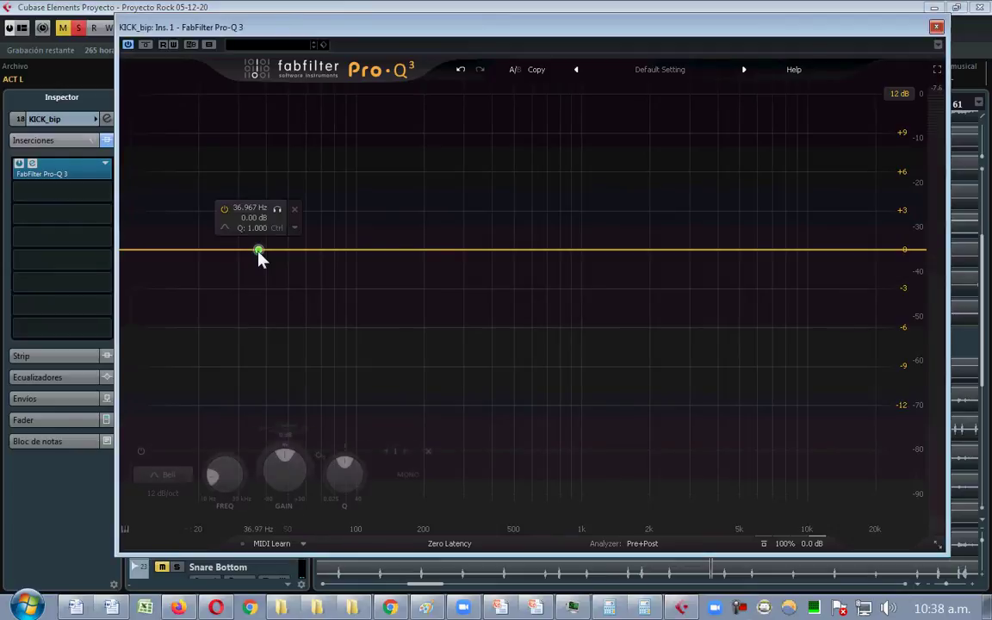
left_click(170, 478)
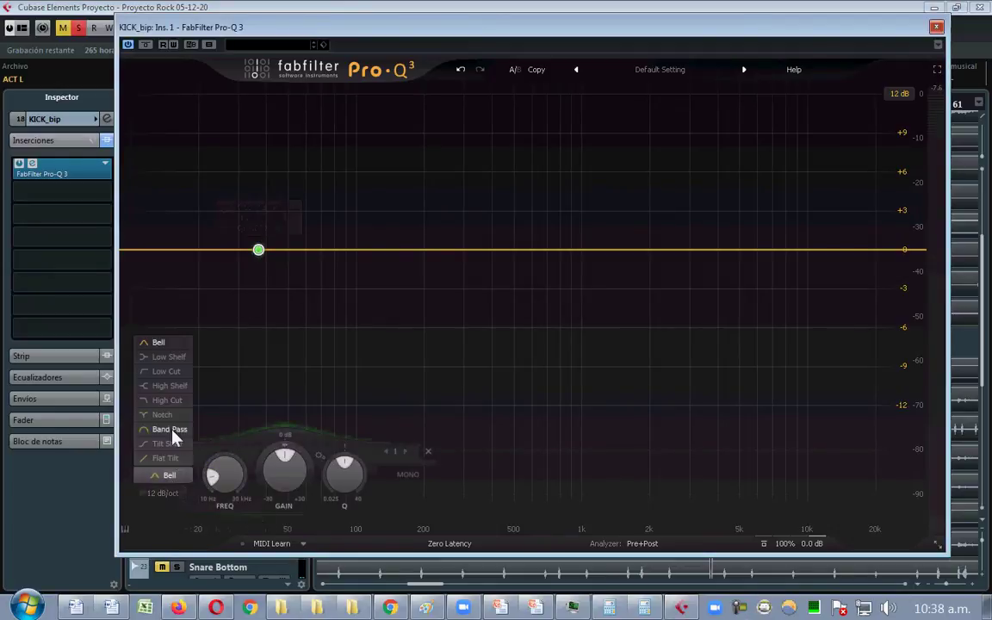
left_click(163, 372)
left_click(182, 487)
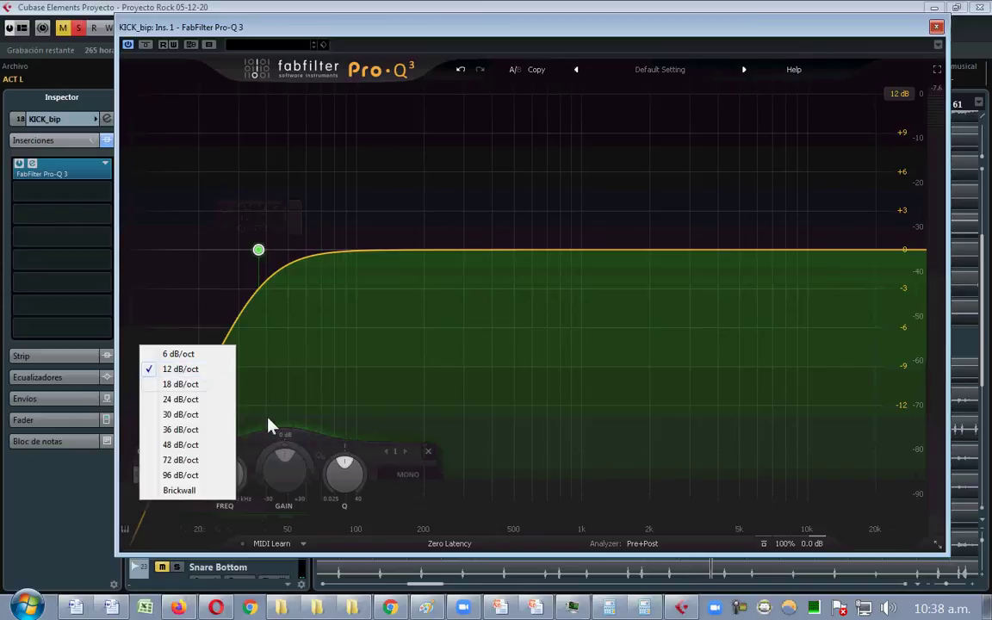
left_click(180, 400)
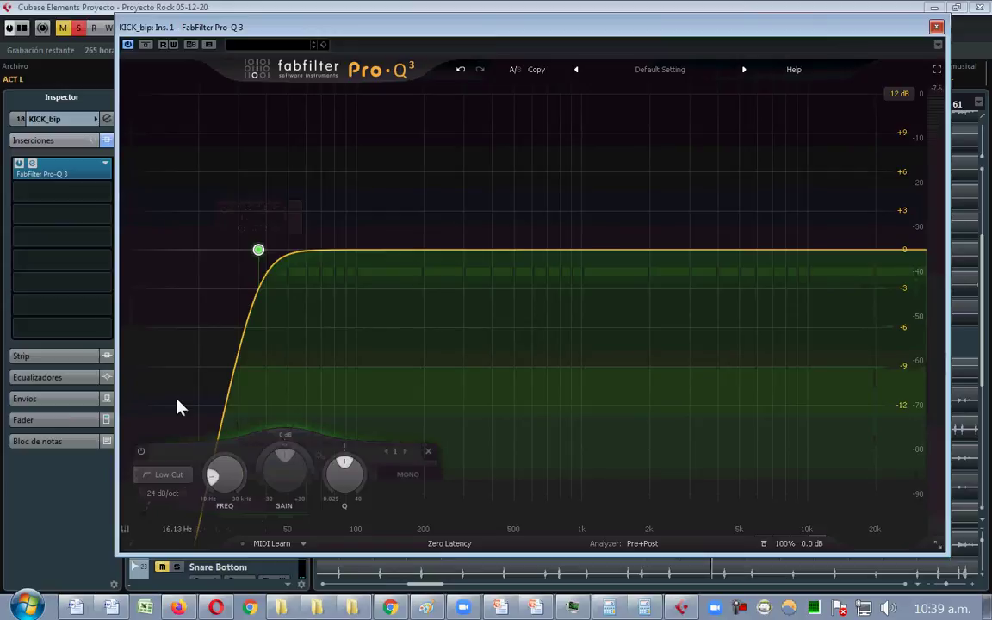
mouse_move(273, 249)
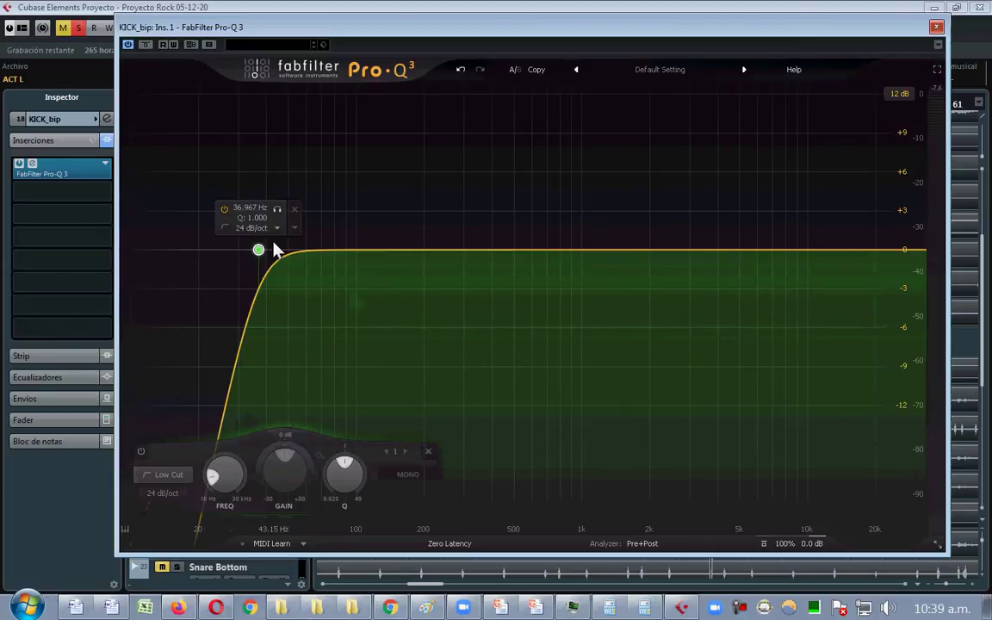
- Return to LA ECUALIZACION in Word and highlight the HP filter's sensation and slope guidance in the LATERAL Izquierdo row
left_click(112, 607)
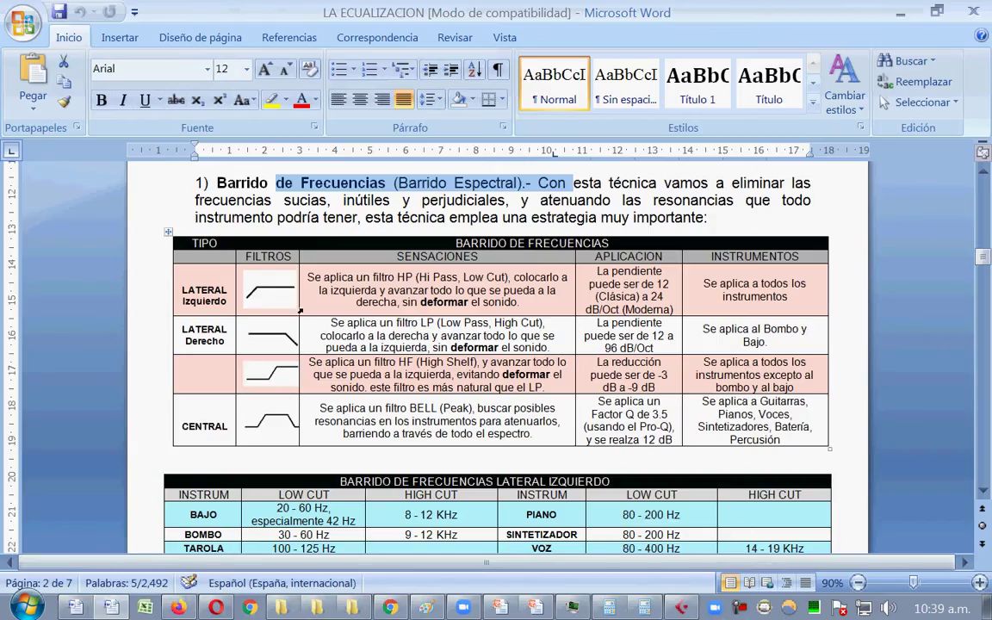
left_click(680, 607)
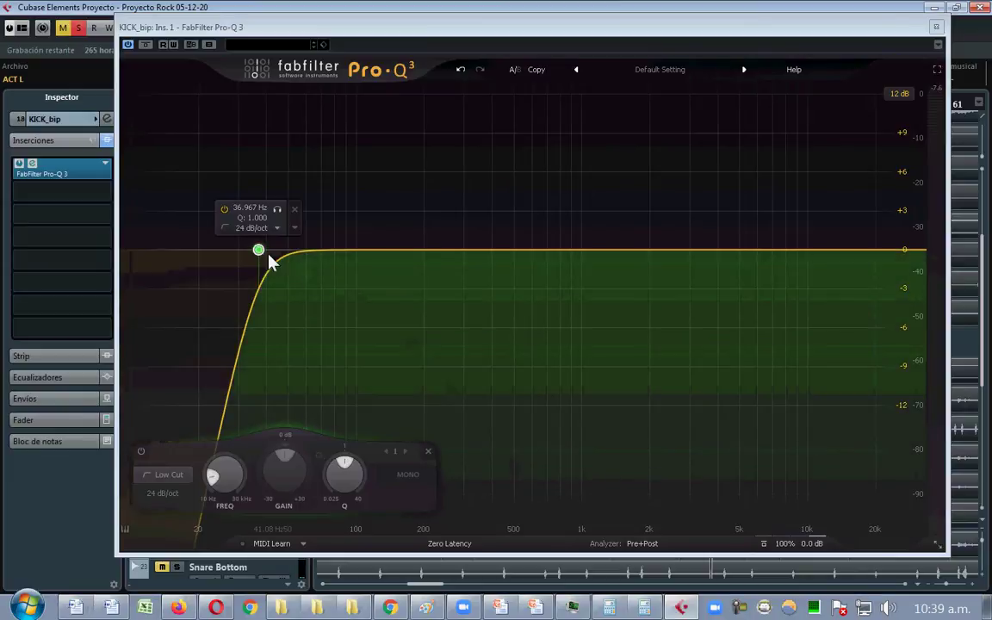
left_click(112, 607)
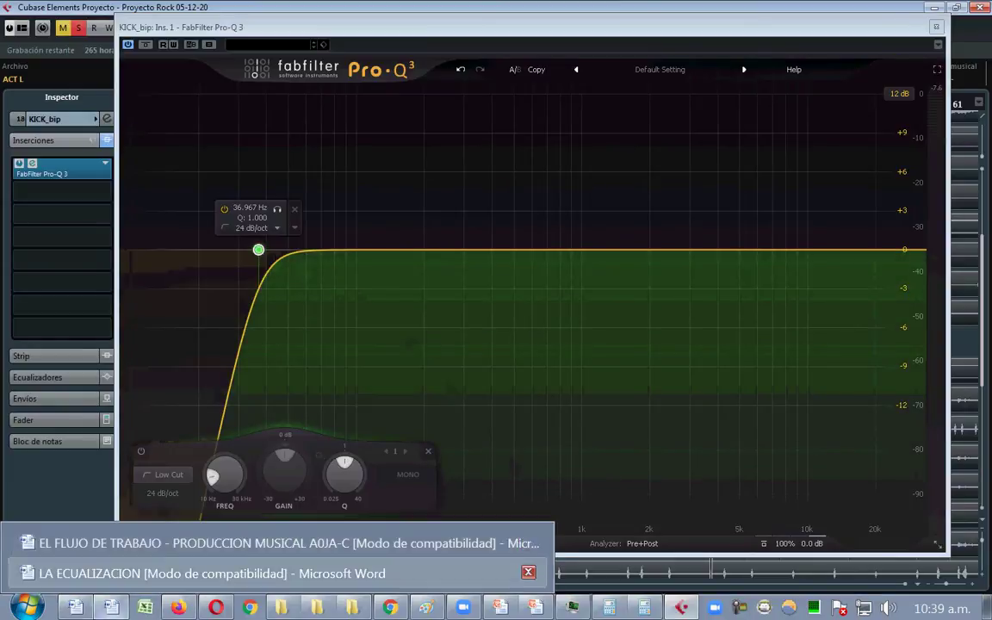
left_click(112, 571)
left_click_drag(308, 277, 521, 302)
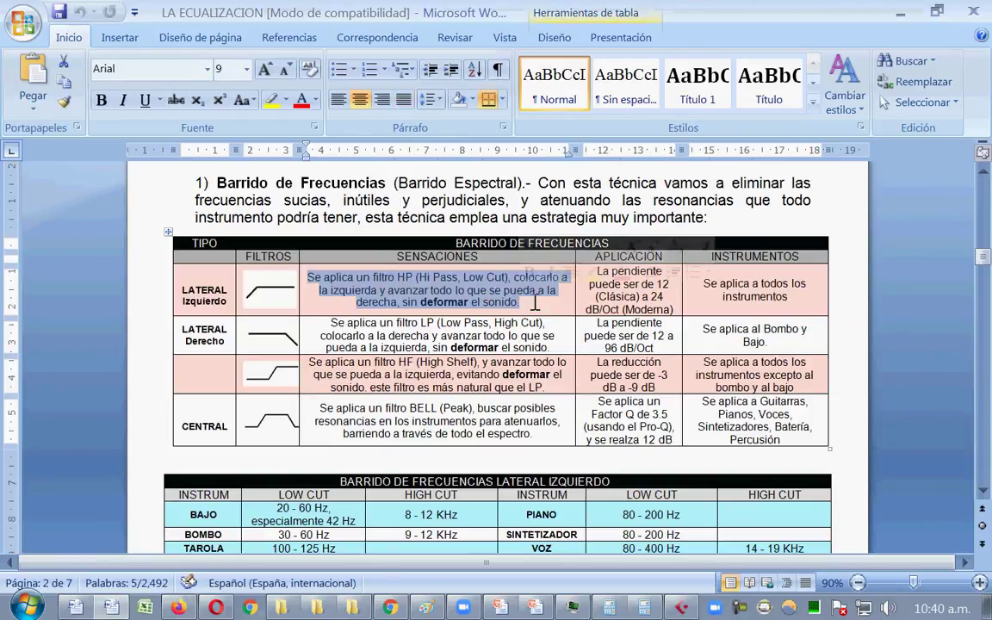
left_click_drag(591, 284, 665, 317)
- Switch back to Cubase and sweep the Low Cut band from 10 Hz up to about 57 Hz on KICK_bip
mouse_move(608, 607)
left_click(618, 544)
left_click_drag(259, 251, 130, 253)
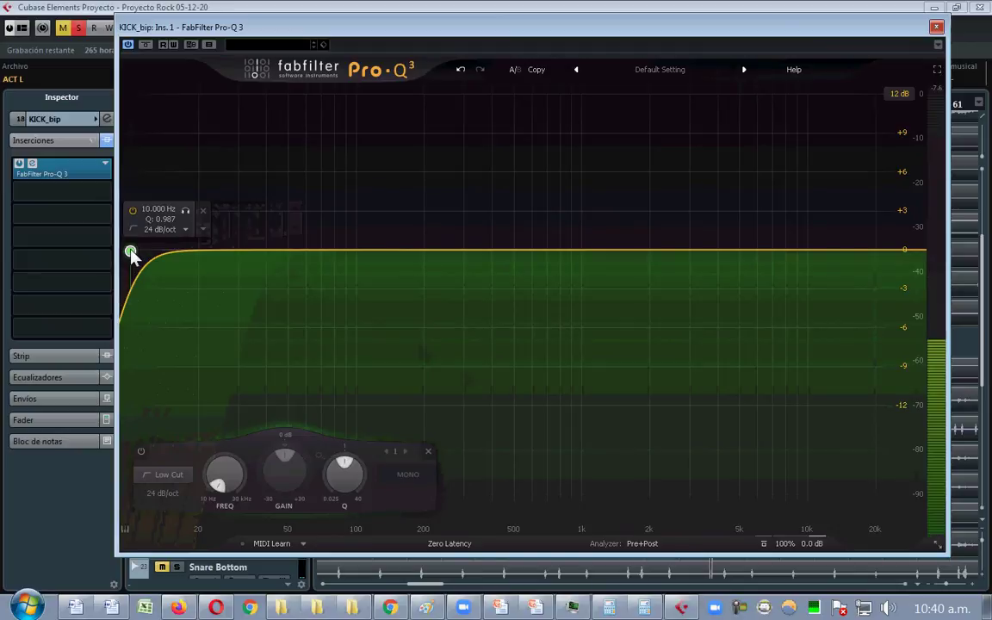
left_click_drag(131, 256, 151, 255)
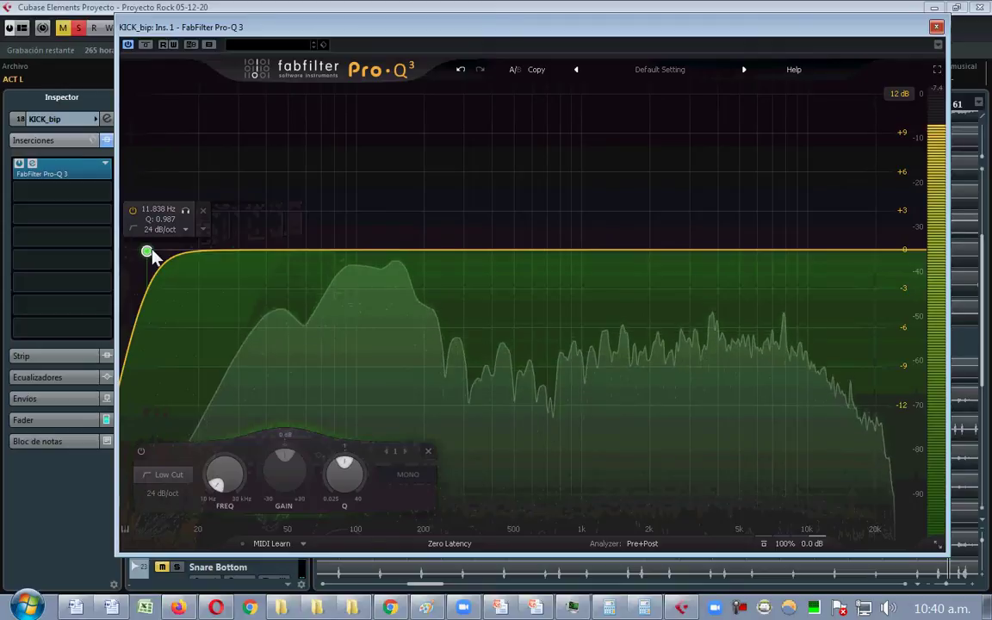
left_click_drag(151, 257, 297, 257)
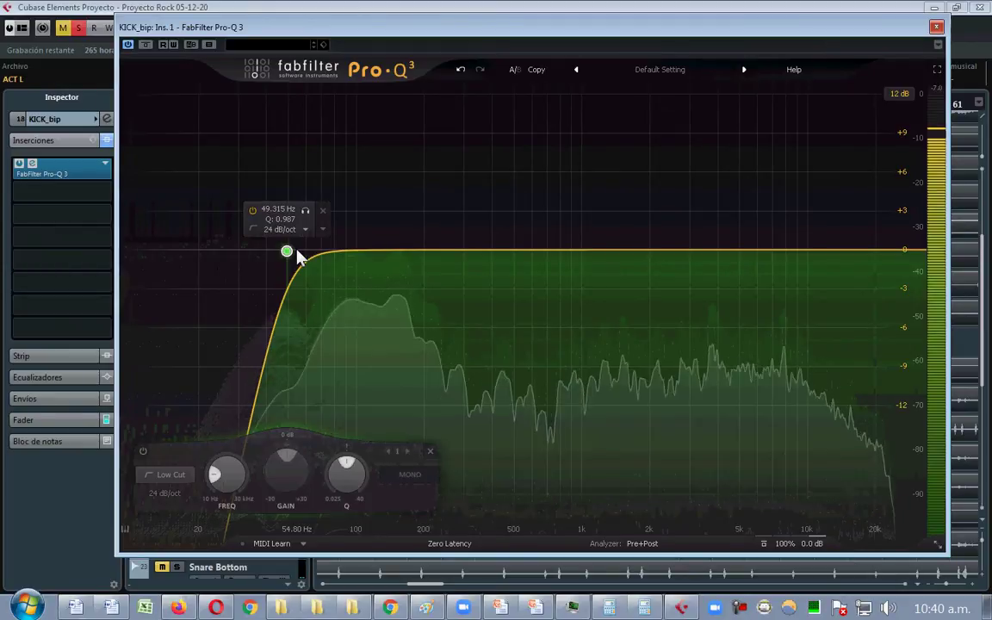
left_click_drag(287, 251, 302, 252)
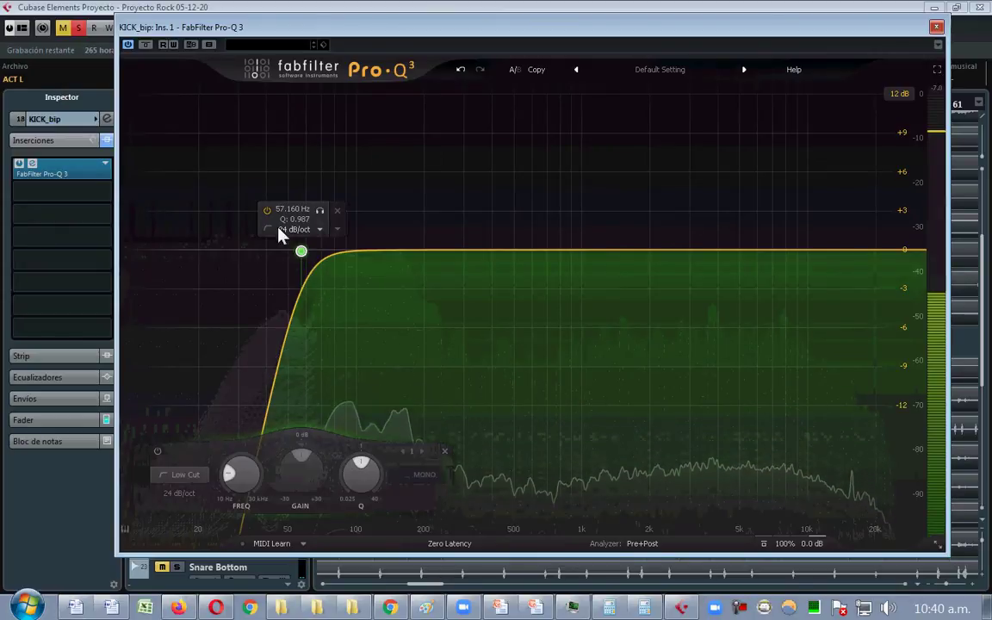
- Compare KICK_bip with the Low Cut band bypassed and active, and set the band's frequency to 53 Hz
left_click(265, 211)
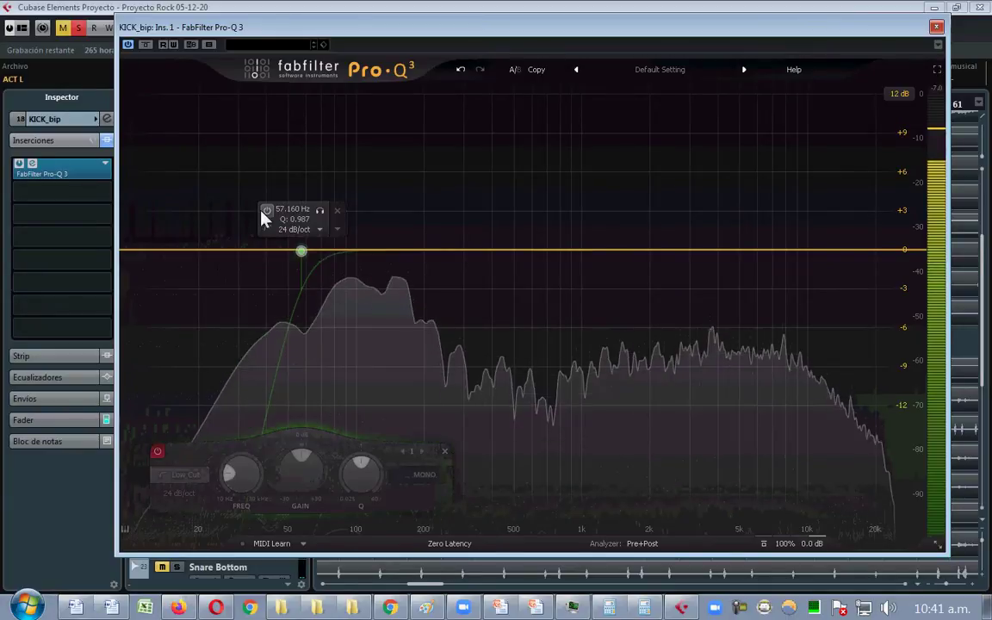
left_click(263, 211)
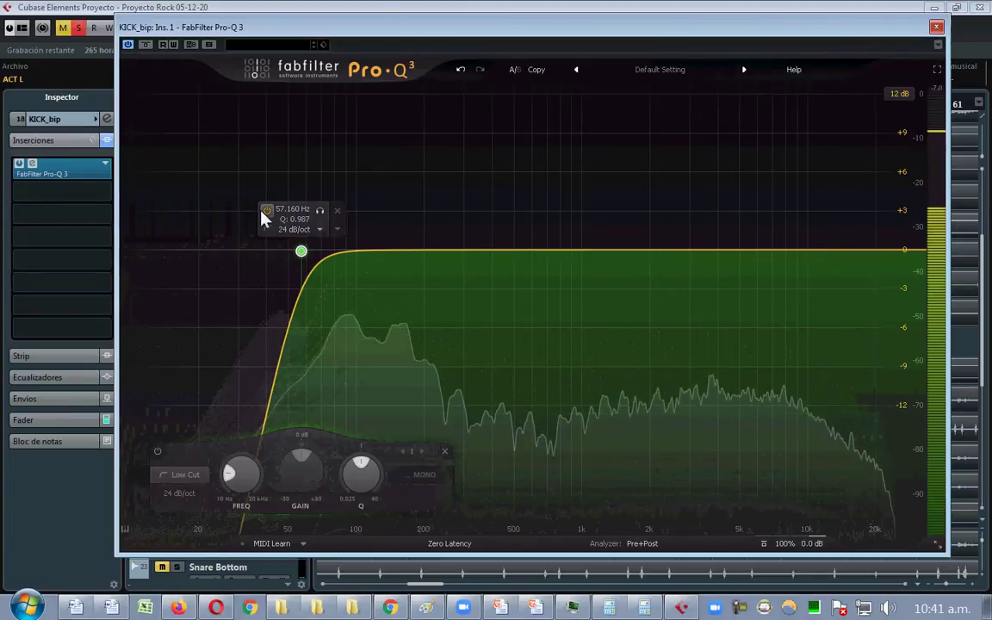
double_click(297, 213)
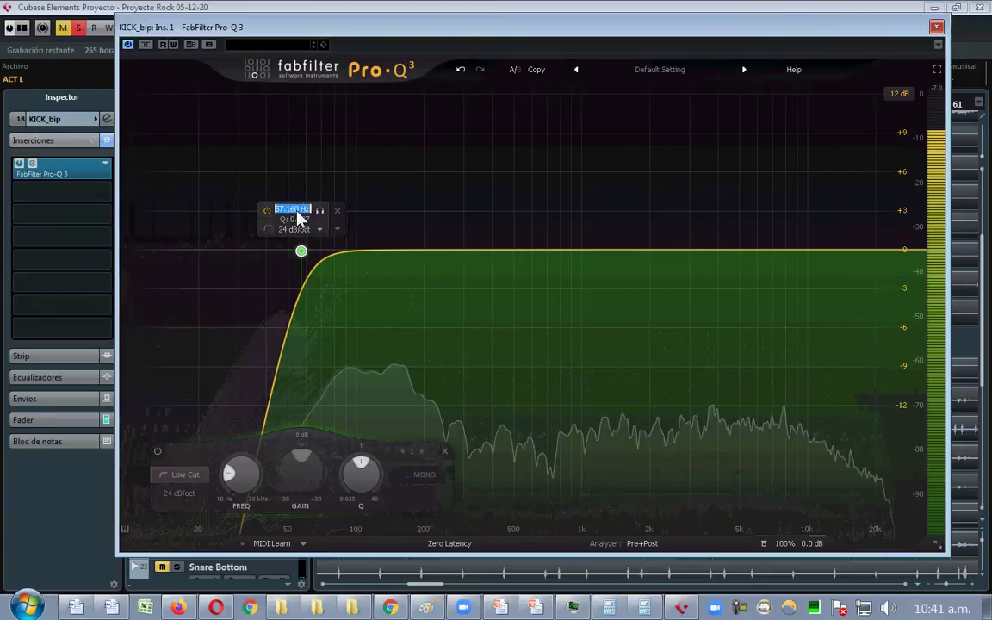
type("53")
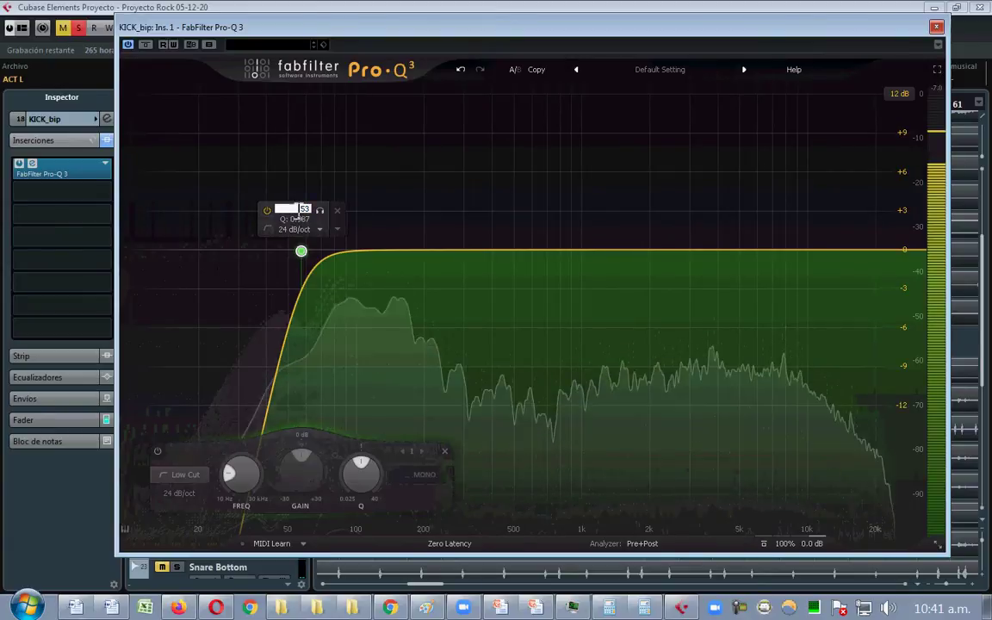
key("Return")
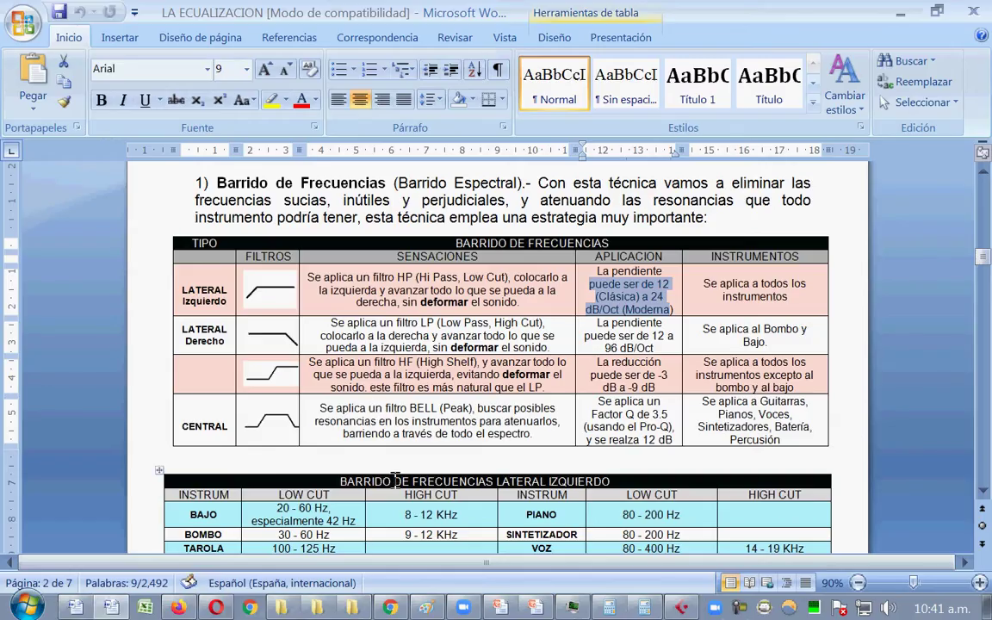
- Switch to LA ECUALIZACION in Word and highlight BOMBO's 30 - 60 Hz low cut range in the Barrido de Frecuencias Lateral Izquierdo table
scroll(922, 491, "down", 8)
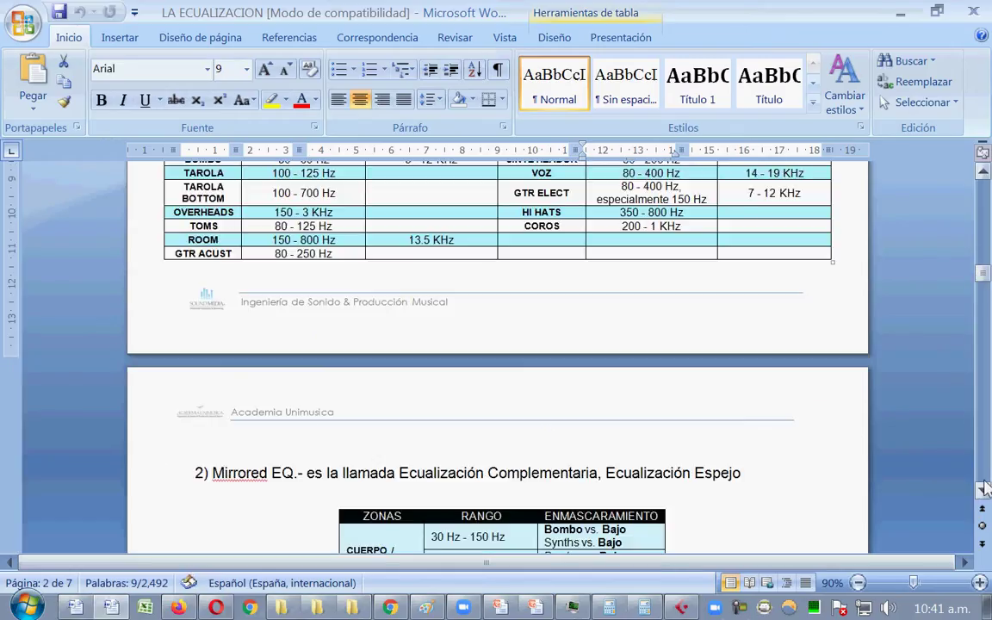
scroll(947, 488, "up", 8)
scroll(947, 482, "down", 3)
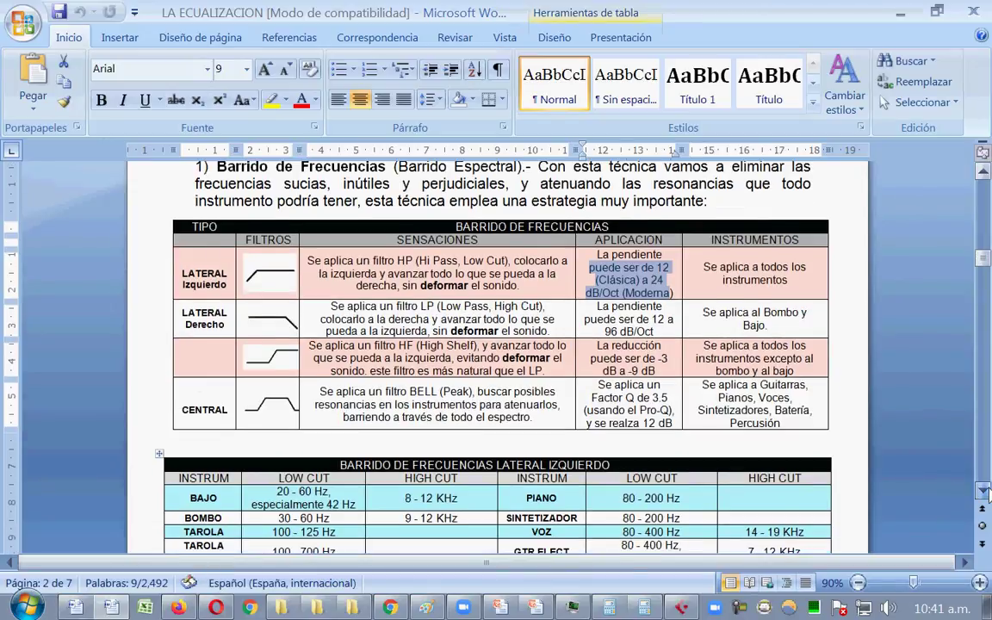
left_click_drag(275, 435, 340, 435)
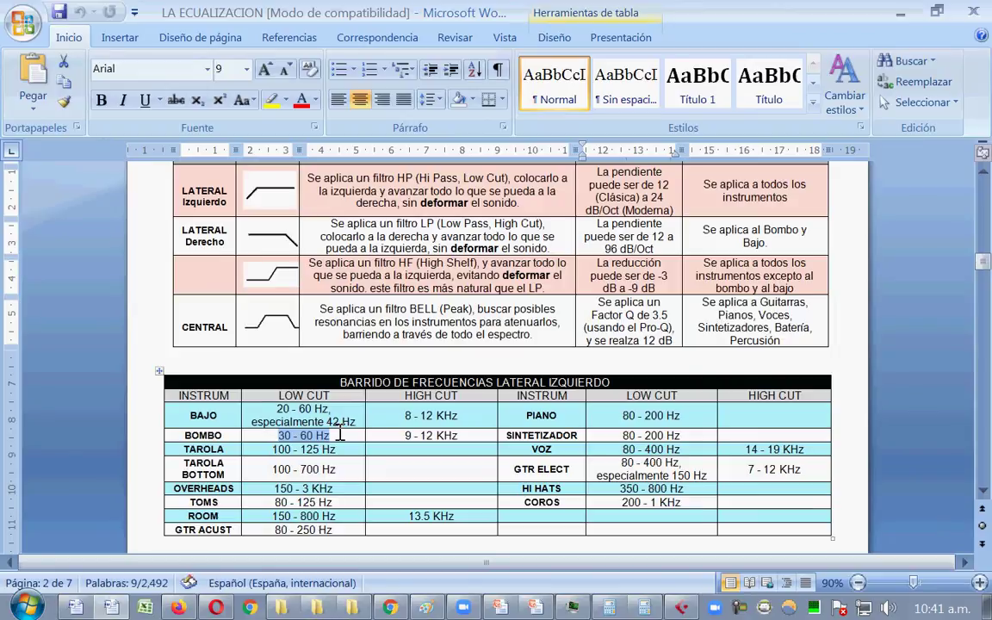
- Switch back to Cubase and restart playback of KICK_bip with its Pro-Q 3 open
left_click(680, 608)
mouse_move(310, 310)
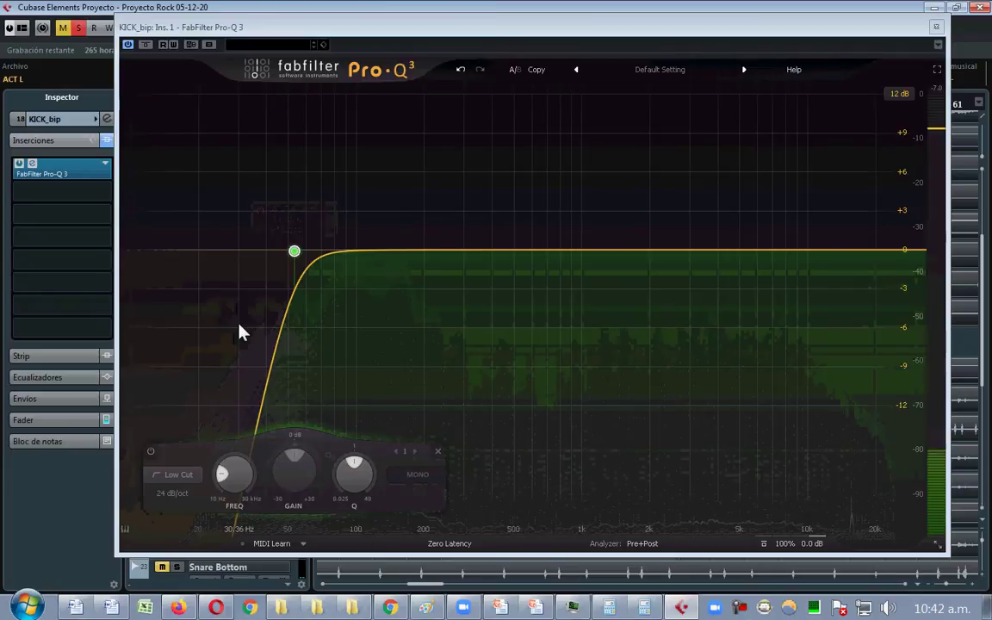
mouse_move(322, 220)
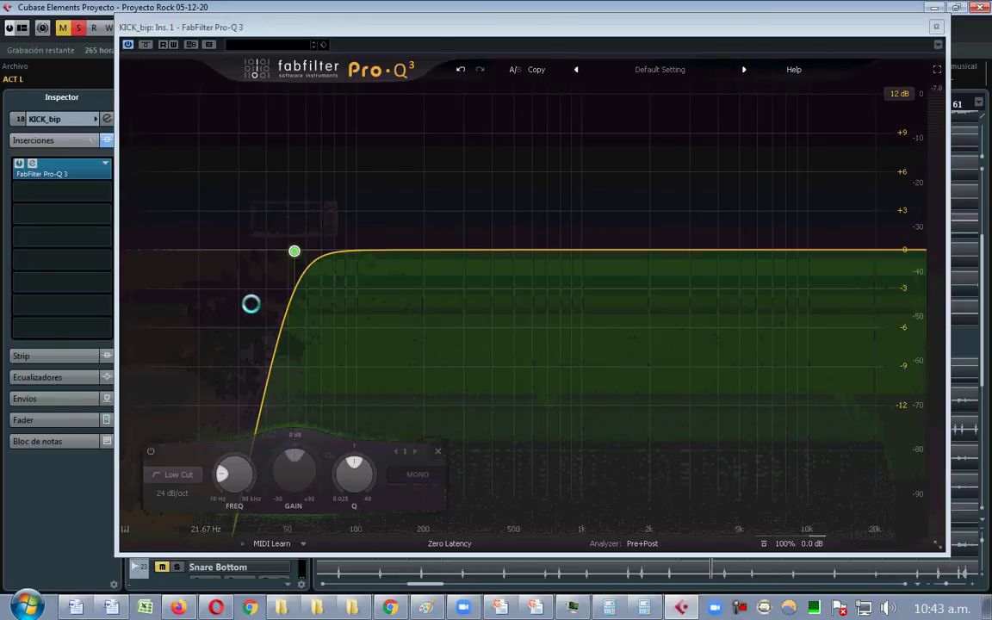
left_click(830, 398)
key("space")
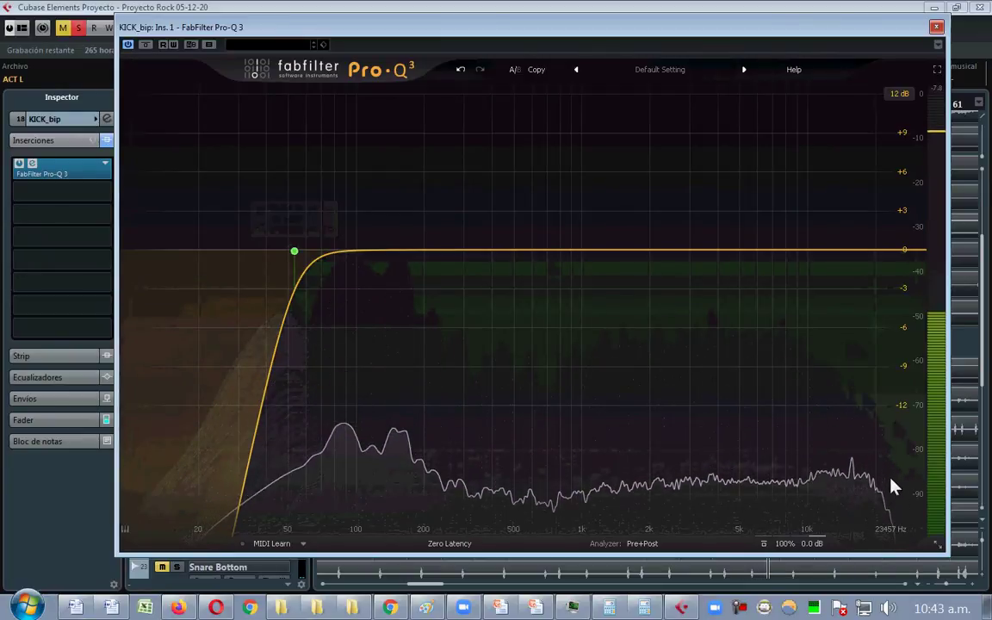
- Return to LA ECUALIZACION in Word and review the LP filter guidance in the LATERAL Derecho row
mouse_move(111, 607)
left_click(198, 569)
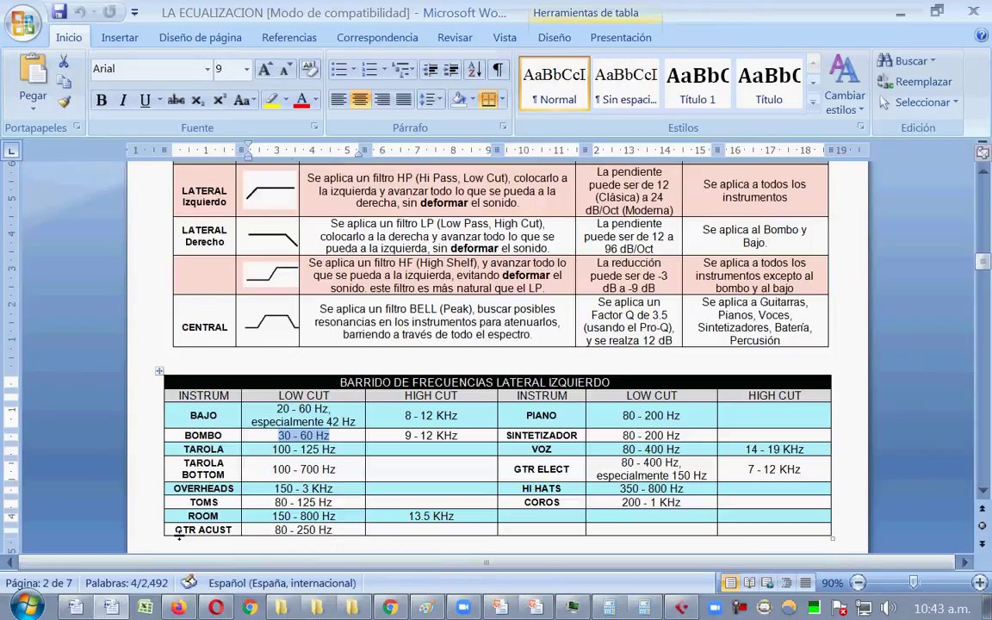
left_click_drag(200, 238, 588, 258)
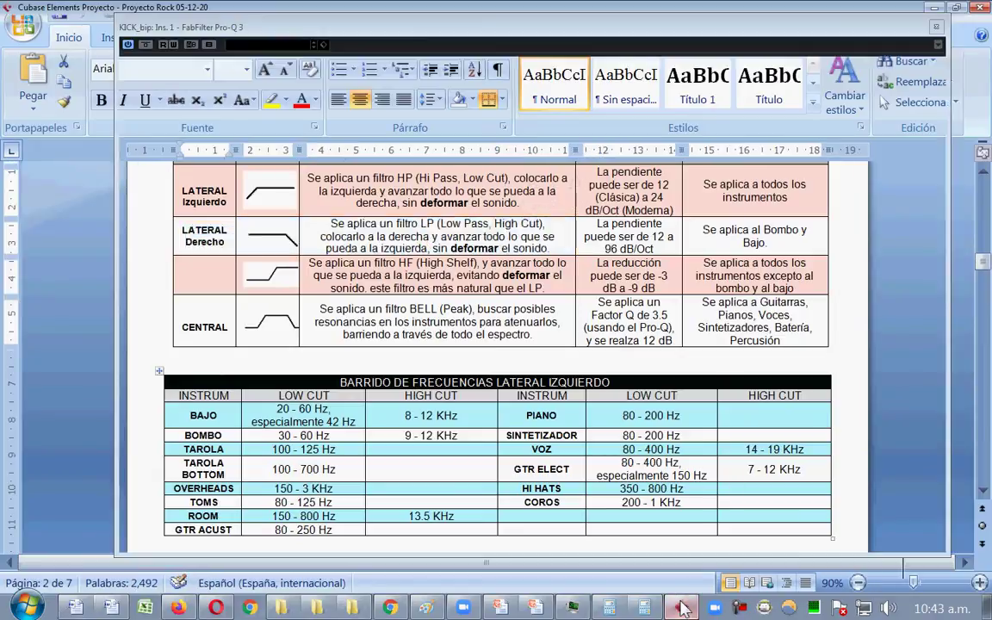
- Switch to Cubase, add a 24 dB/oct High Cut band in KICK_bip's Pro-Q 3 and lower it to about 15.5 kHz
left_click(681, 607)
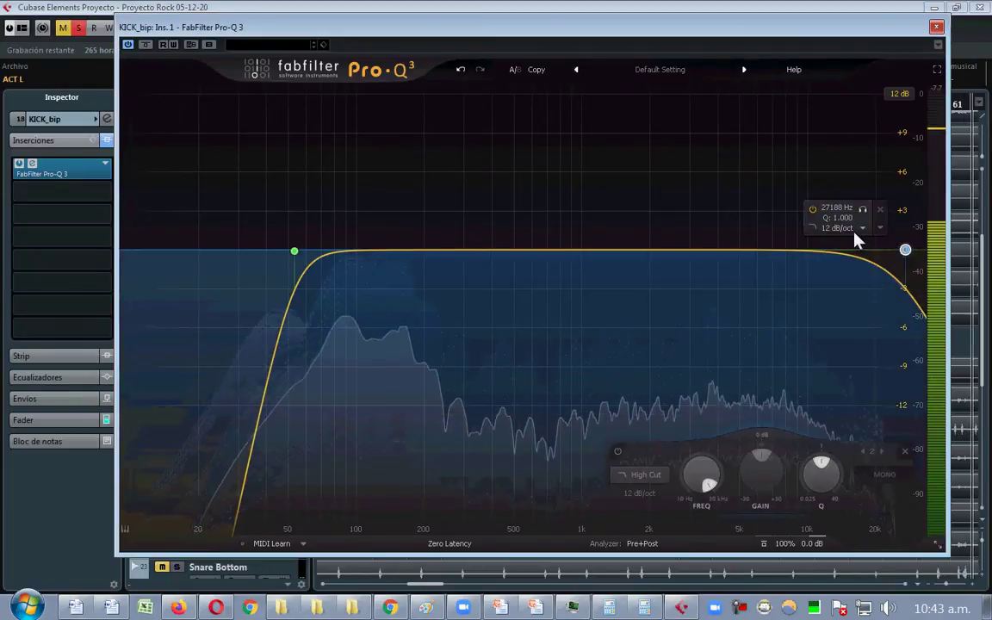
left_click(860, 229)
left_click(853, 289)
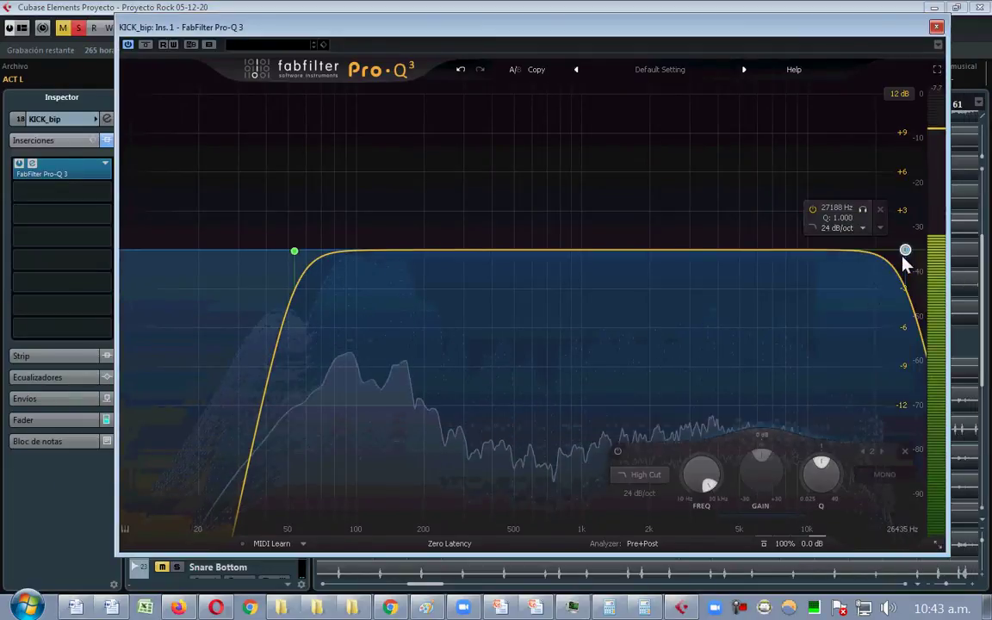
left_click_drag(905, 250, 851, 245)
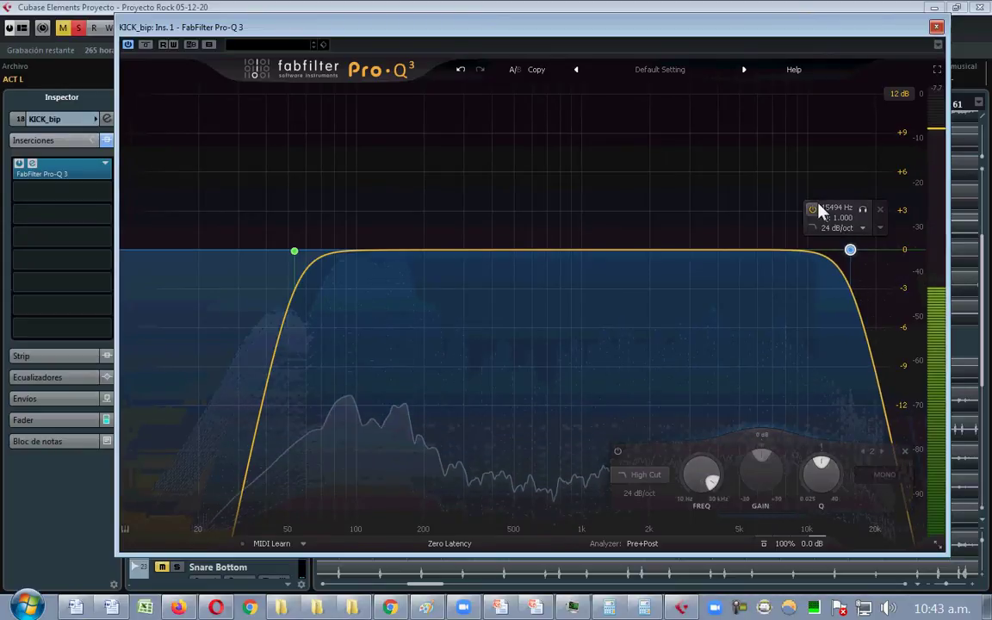
- Sweep the High Cut band down to about 11.9 kHz, comparing it bypassed and active, and settle it at about 12460 Hz
left_click(819, 208)
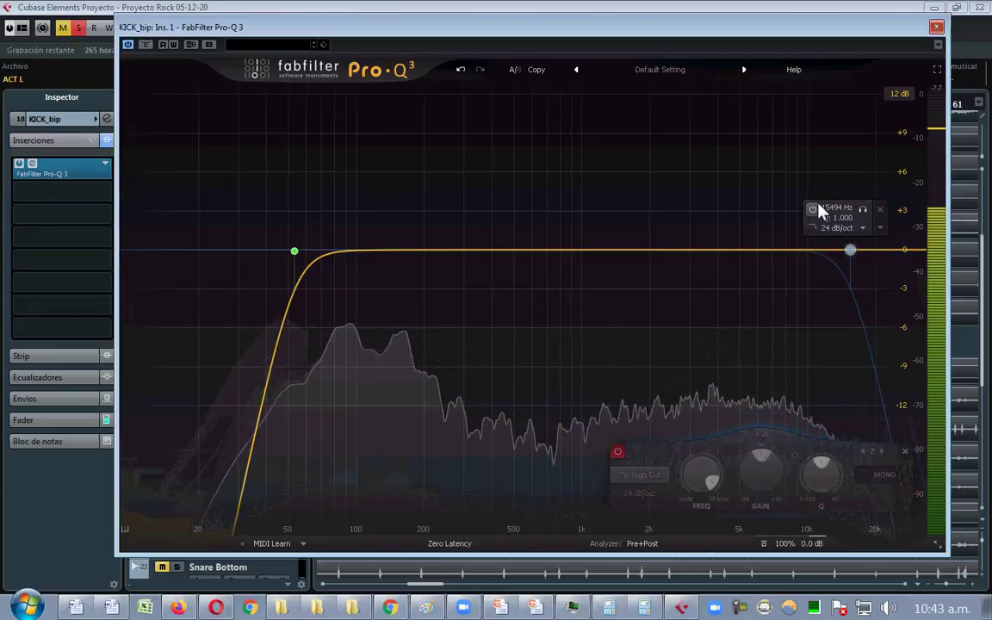
left_click(818, 207)
left_click_drag(848, 250, 828, 244)
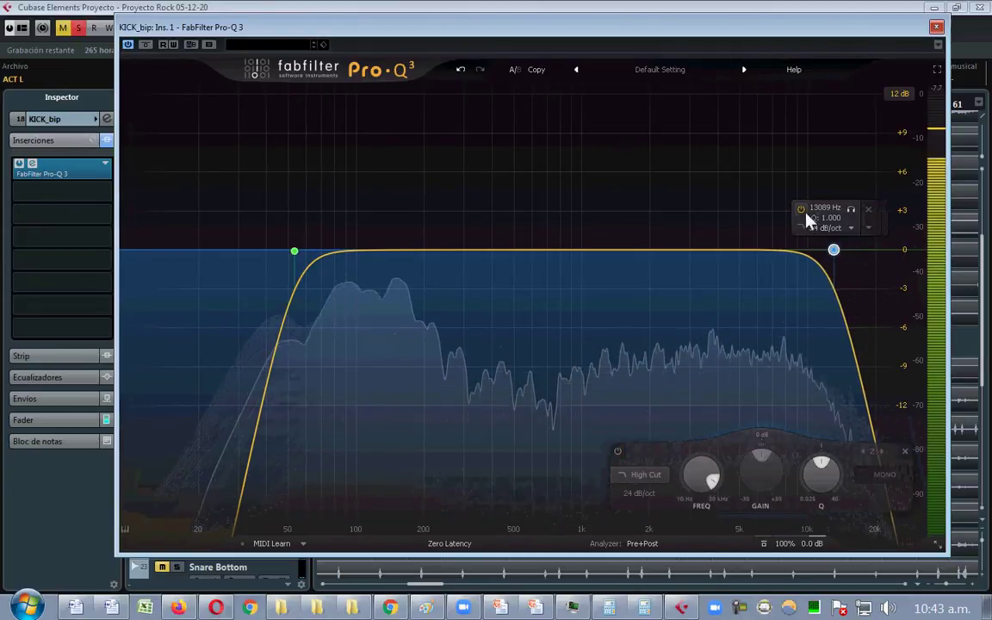
left_click(802, 210)
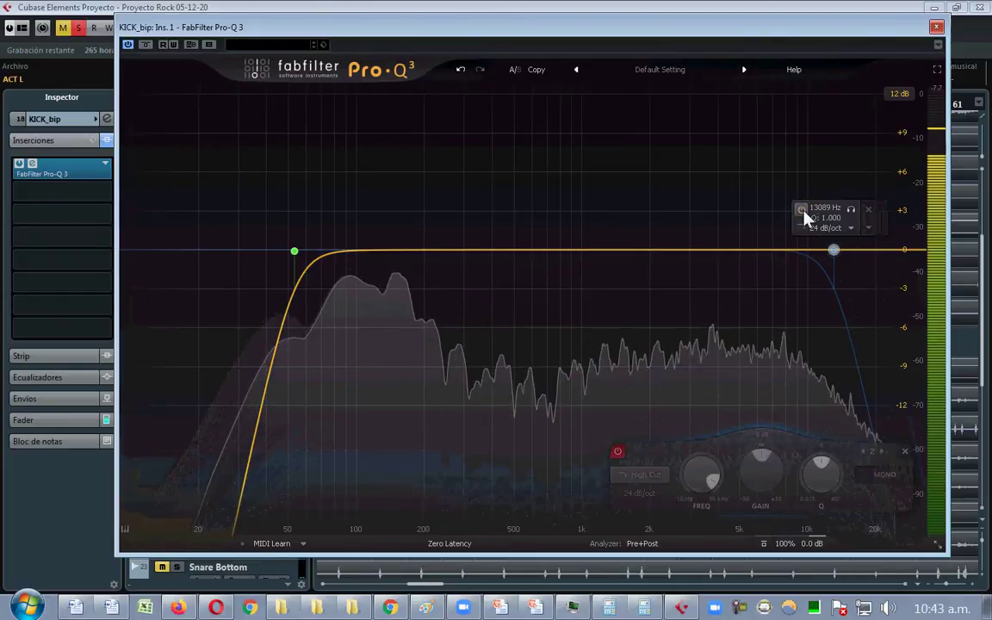
left_click(803, 210)
left_click_drag(831, 253, 818, 248)
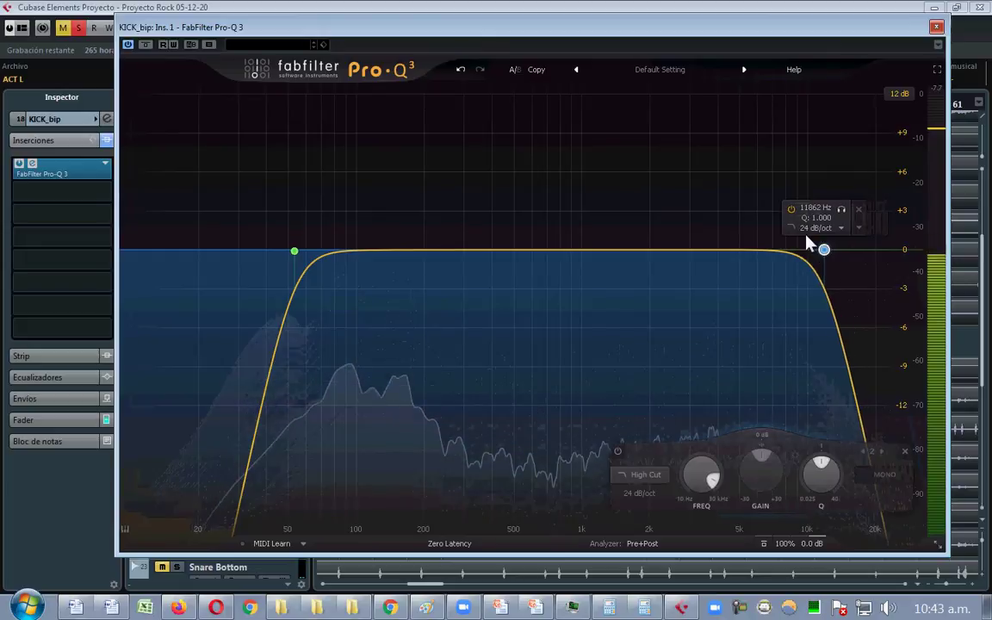
left_click(791, 211)
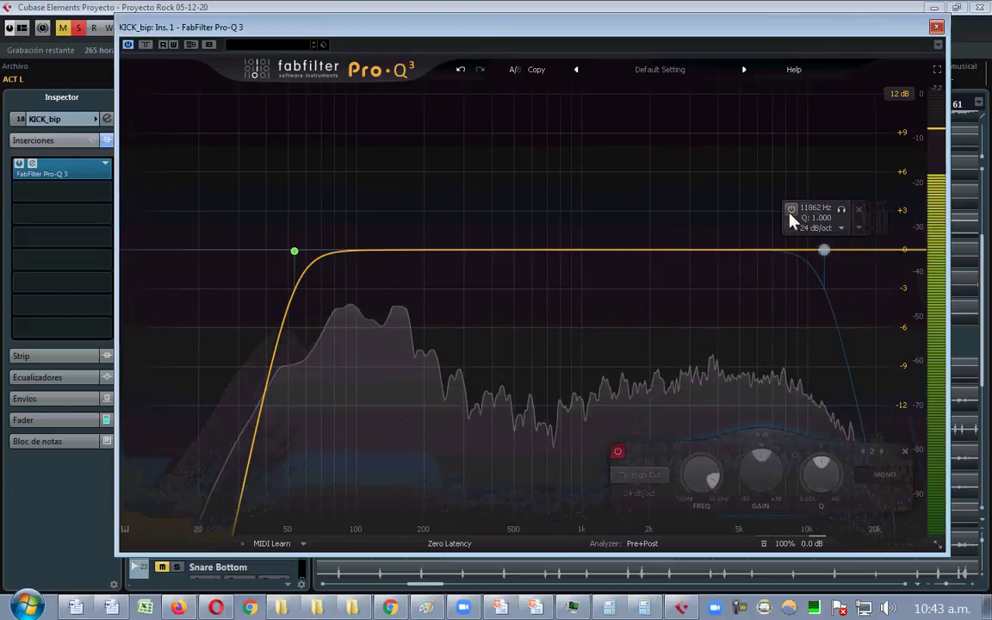
left_click(791, 213)
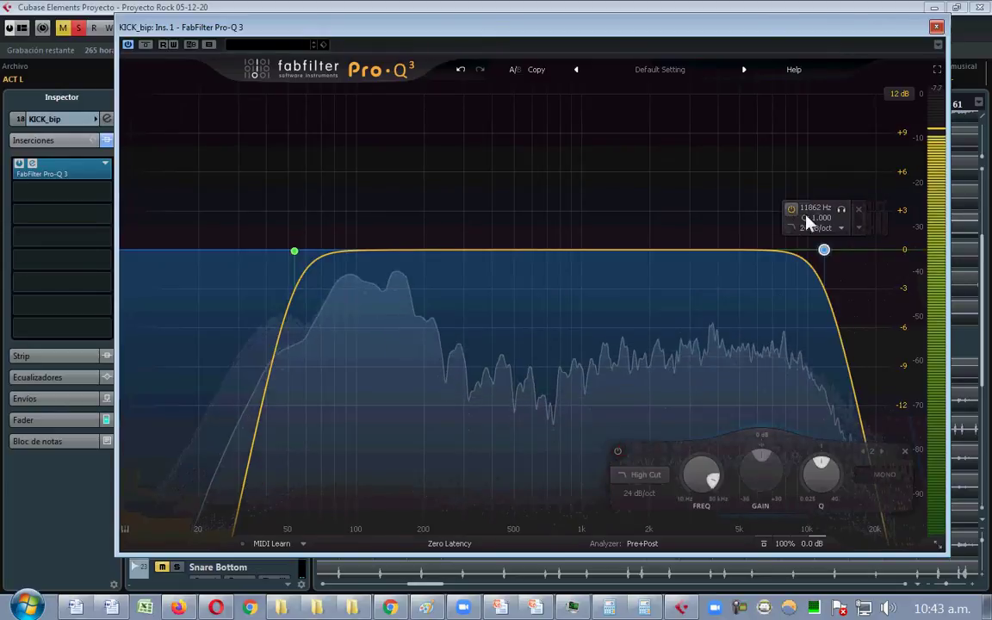
left_click_drag(823, 252, 829, 251)
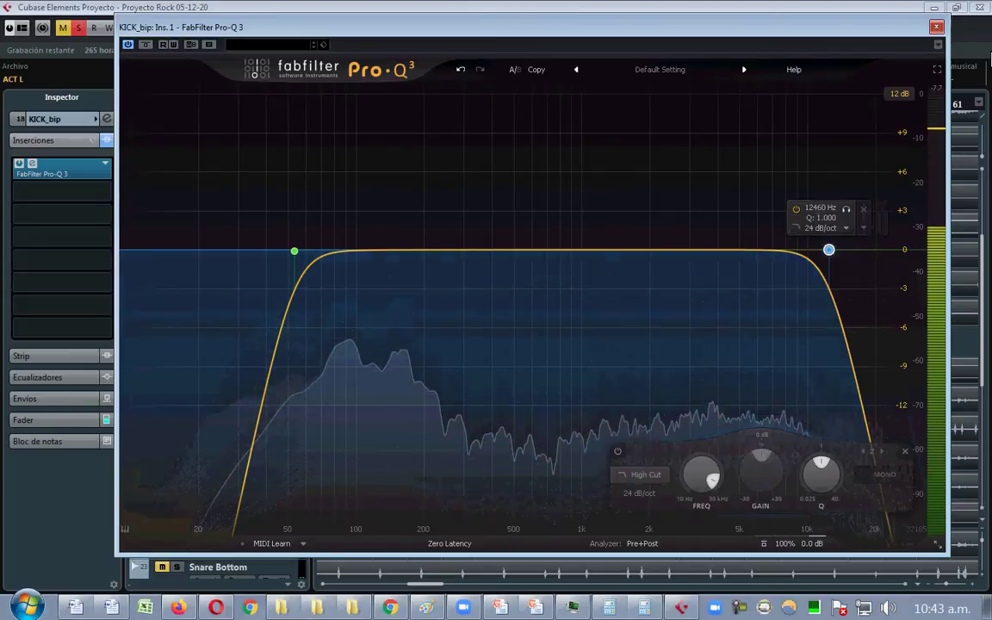
- Close KICK_bip's Pro-Q 3, solo the Bass Guitar track and restart playback from bar 46
left_click(936, 27)
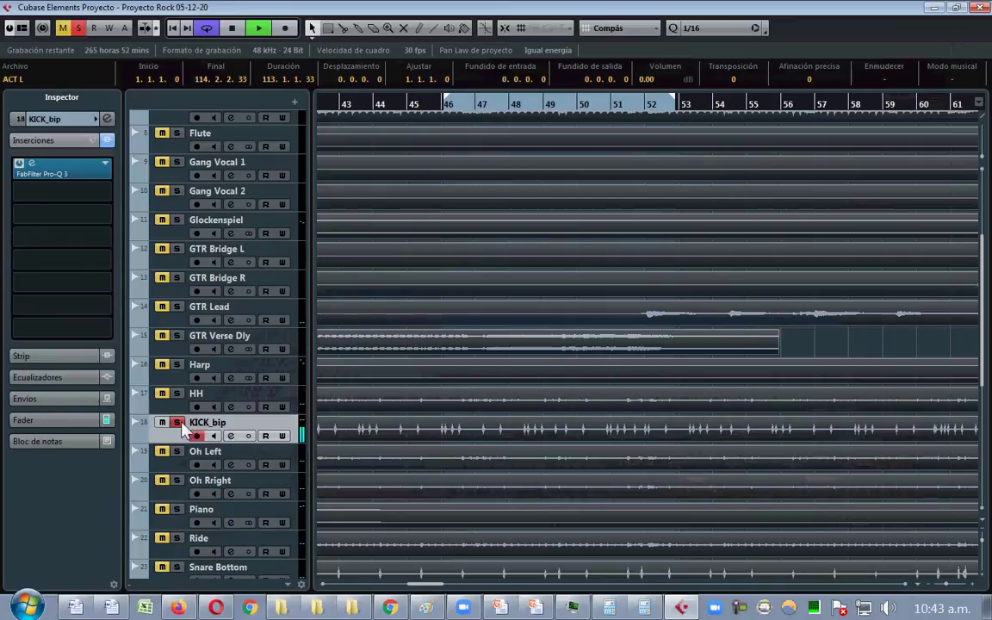
left_click_drag(984, 310, 973, 207)
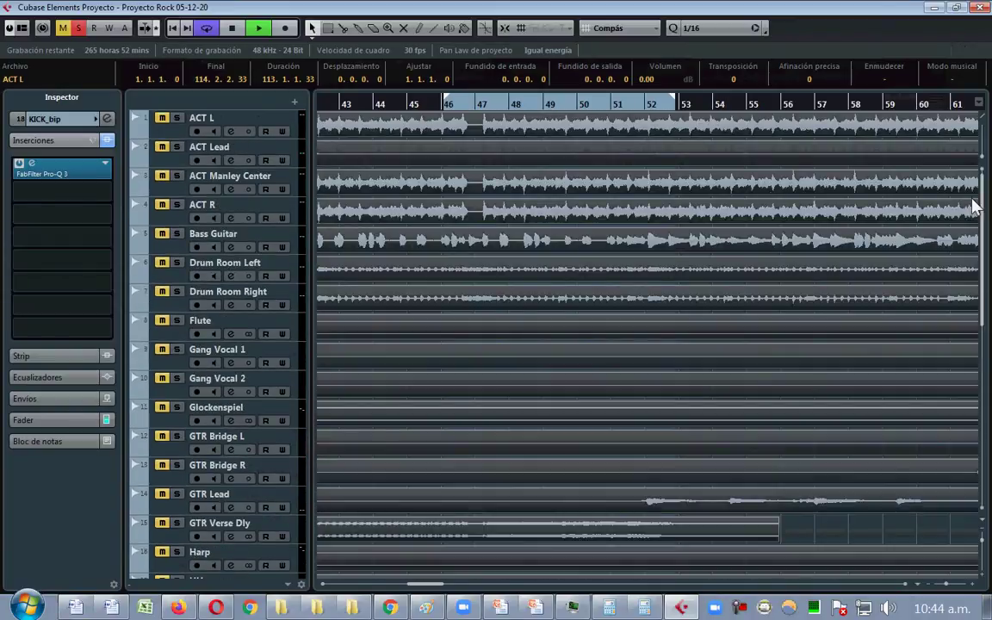
left_click(447, 106)
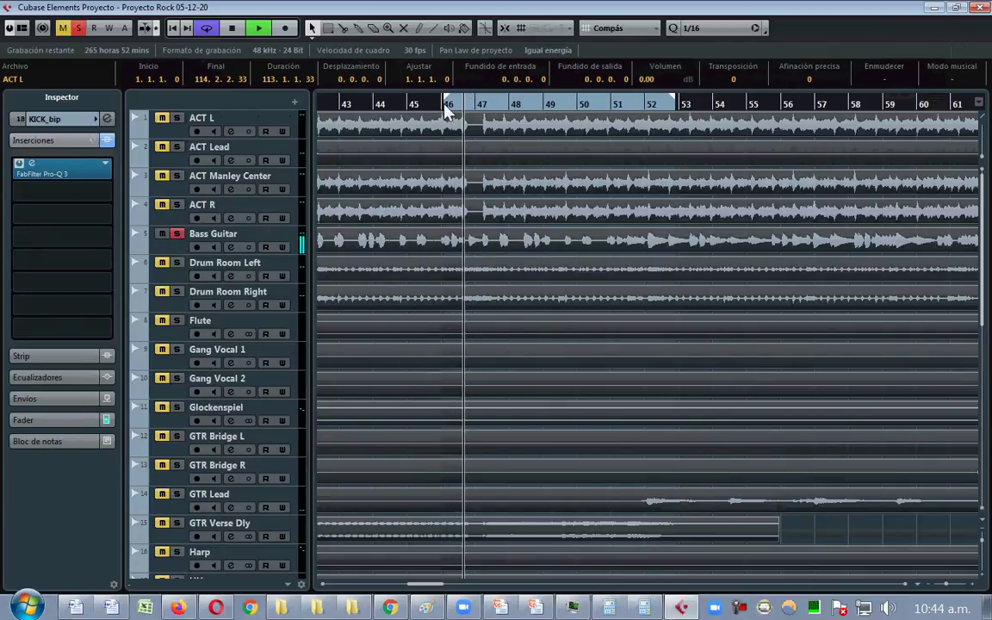
- Unsolo the KICK_bip track and rename it as KICK
scroll(430, 387, "down", 3)
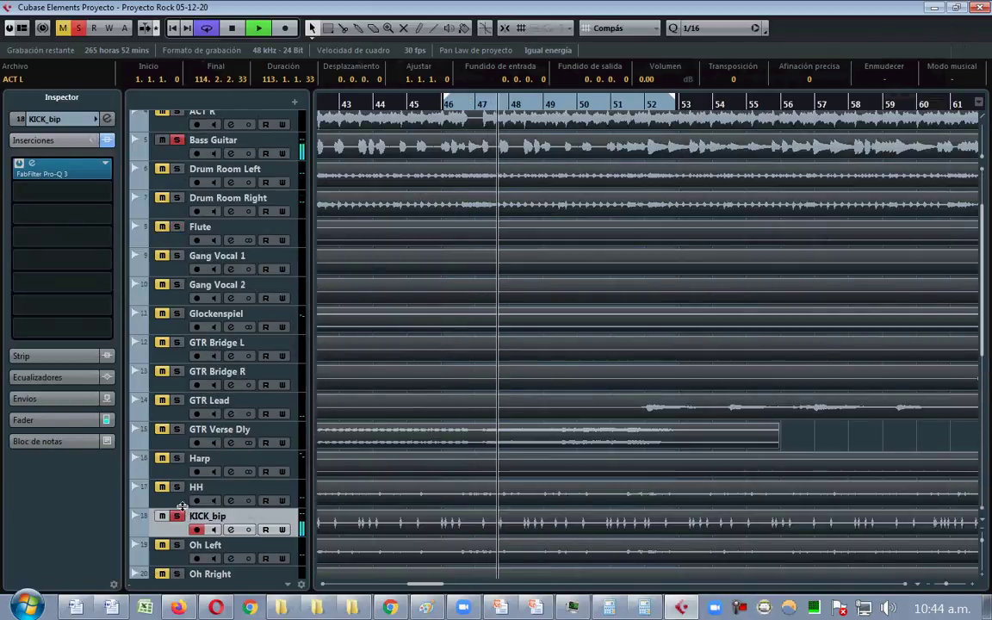
left_click(232, 522)
key("BackSpace")
key("BackSpace")
key("BackSpace")
key("BackSpace")
key("Return")
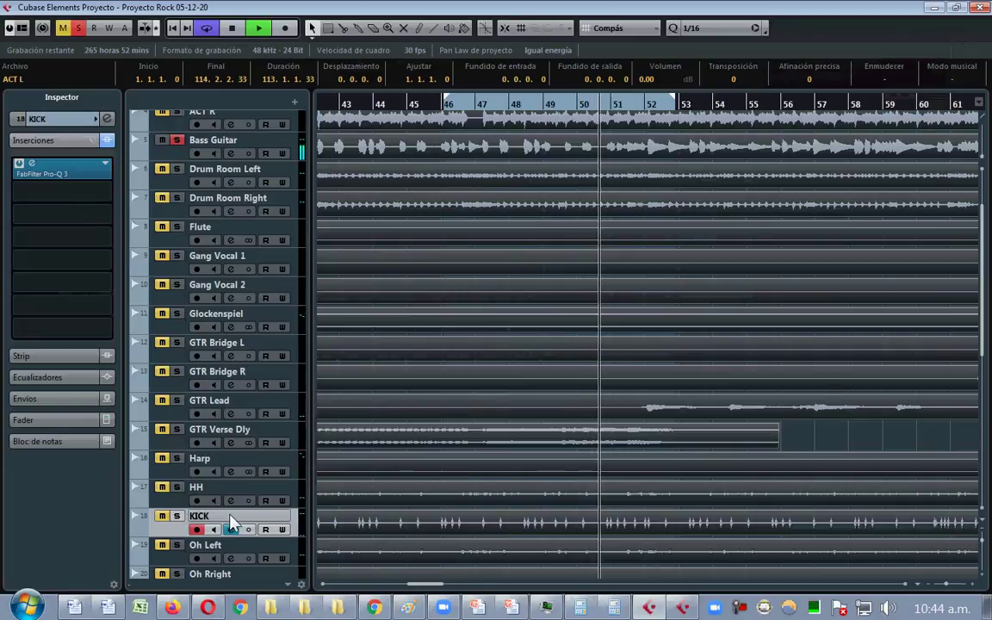
- Insert FabFilter Pro-Q 3 in the first insert slot of the Bass Guitar track
left_click(198, 139)
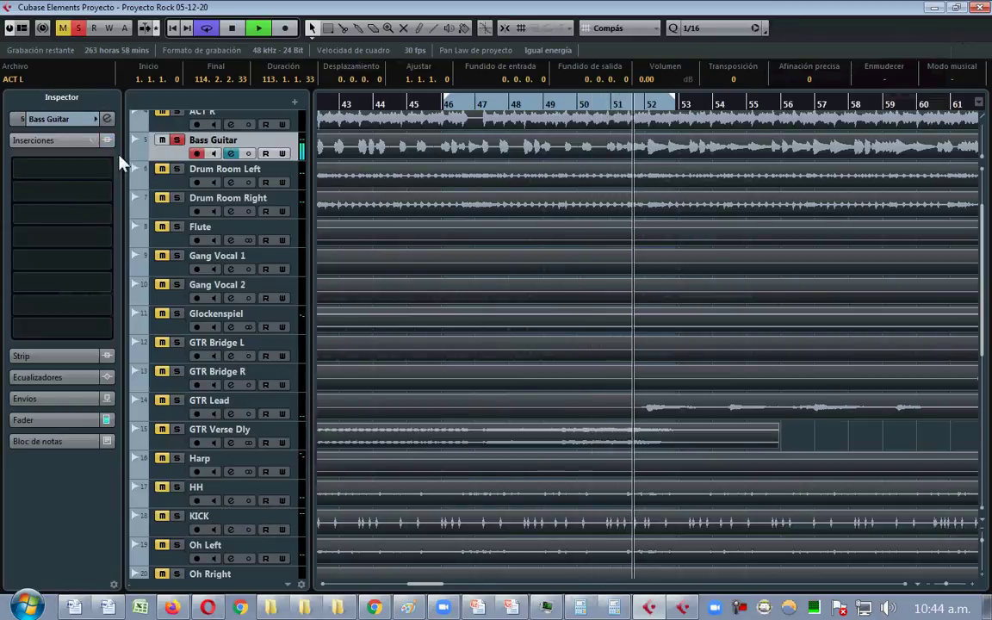
left_click(72, 172)
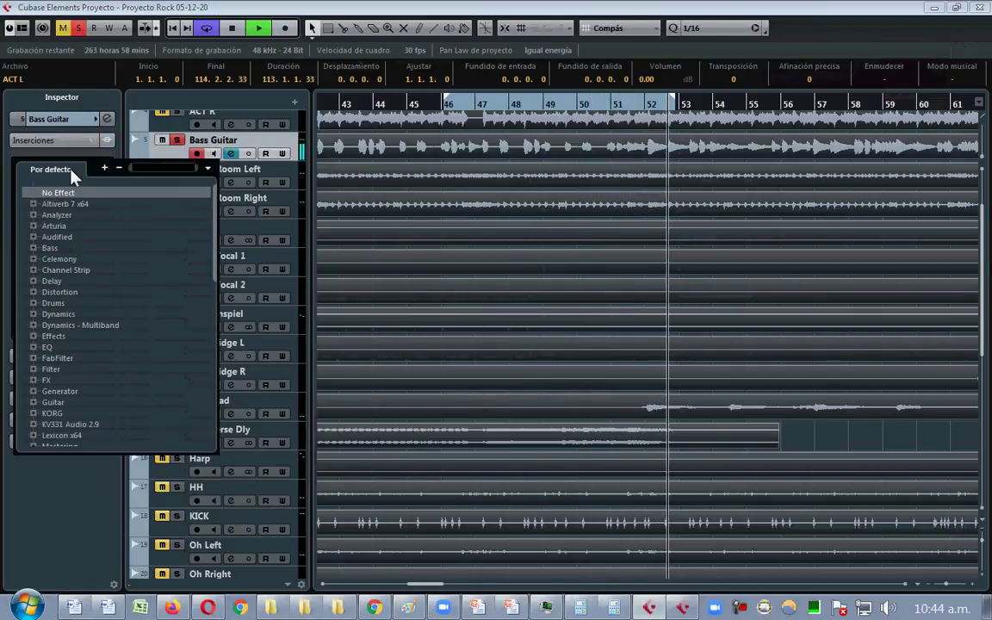
type("PRO")
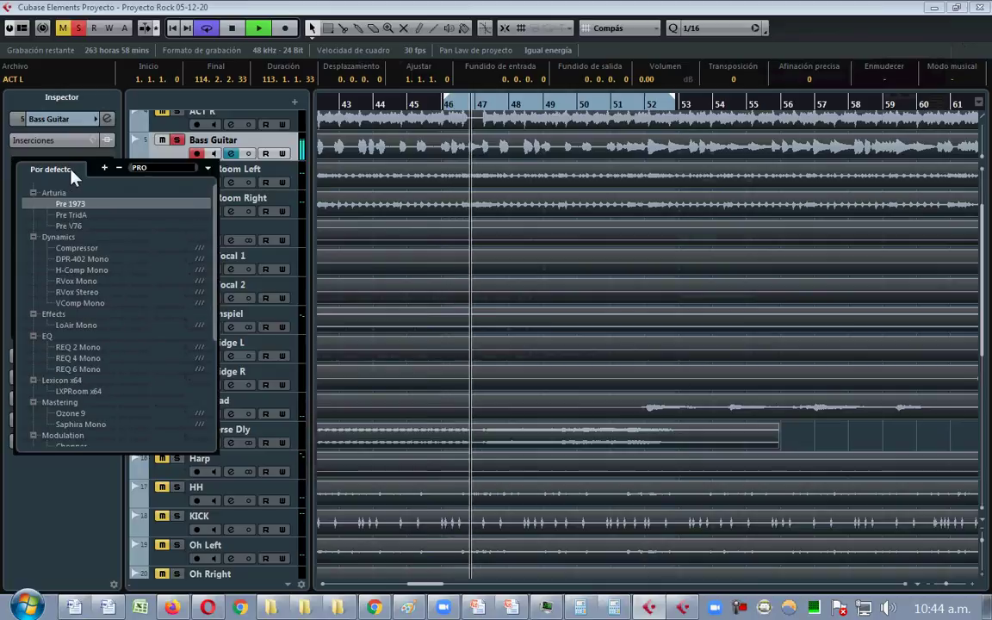
type("-Q")
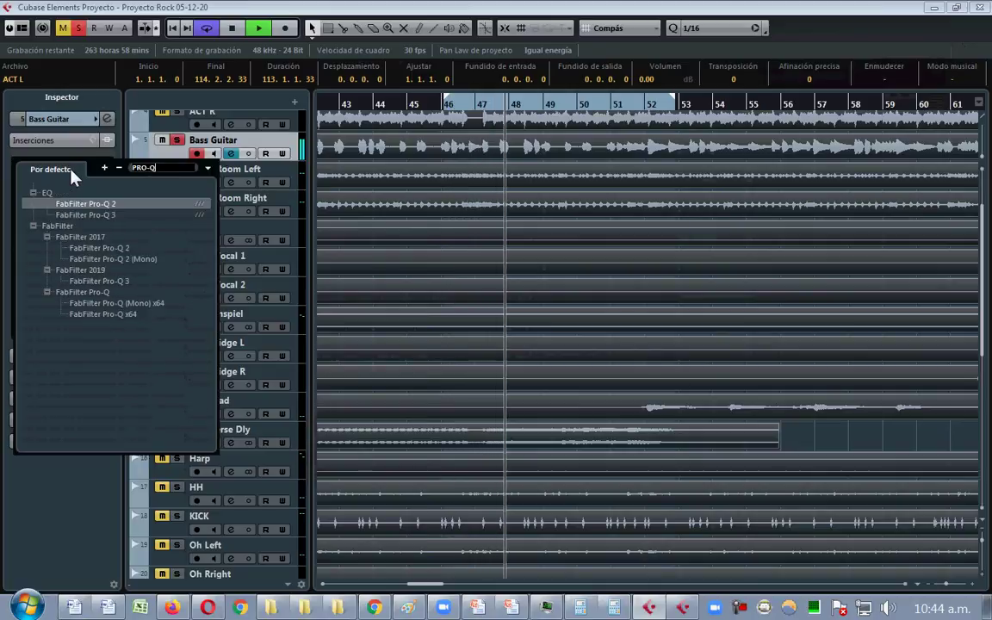
left_click(112, 214)
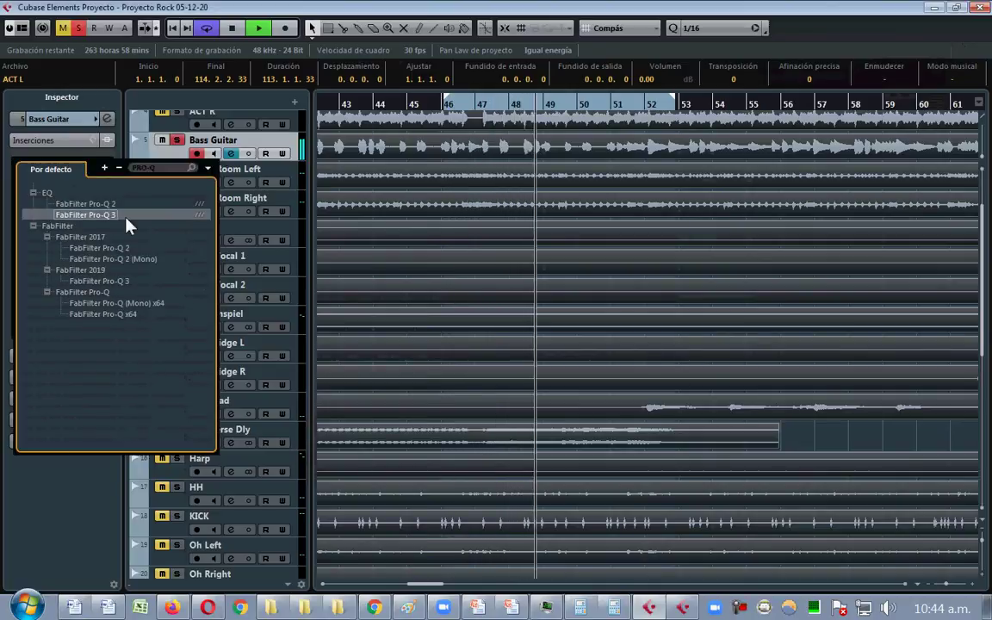
- Delete all the default bands from the Bass Guitar's Pro-Q 3 to leave a flat curve
left_click_drag(811, 270, 797, 245)
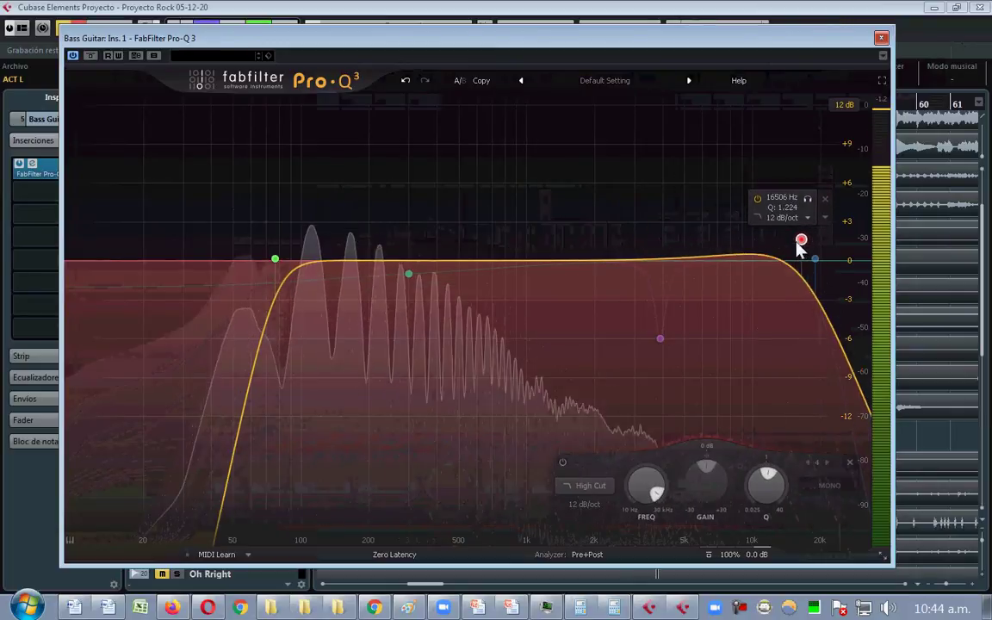
left_click(824, 199)
left_click_drag(158, 195, 859, 430)
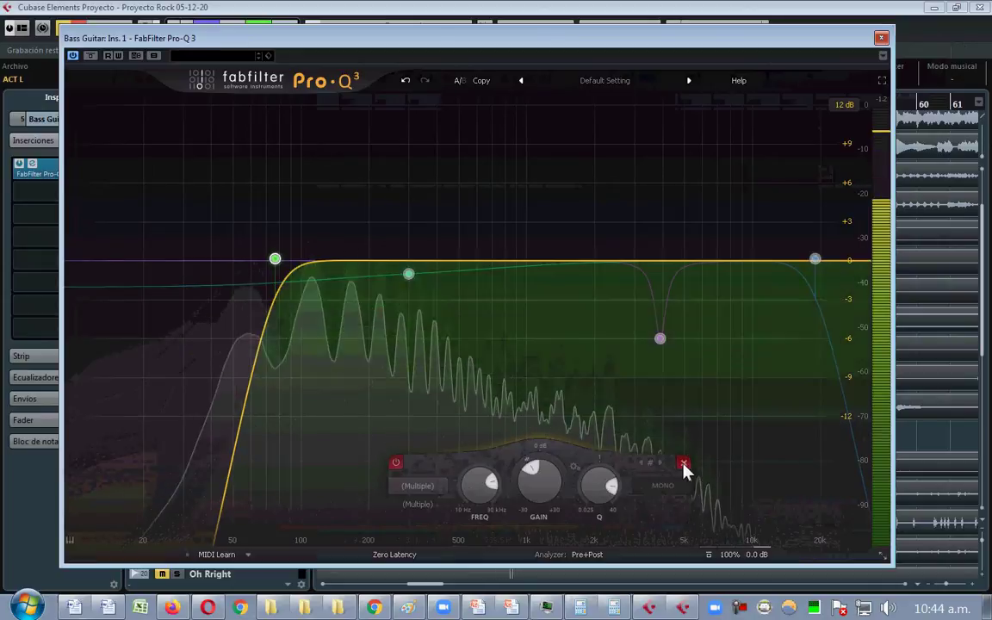
left_click(682, 463)
- Add a Low Cut band at about 15.6 Hz with a 24 dB/oct slope and a Q of 1
left_click(112, 261)
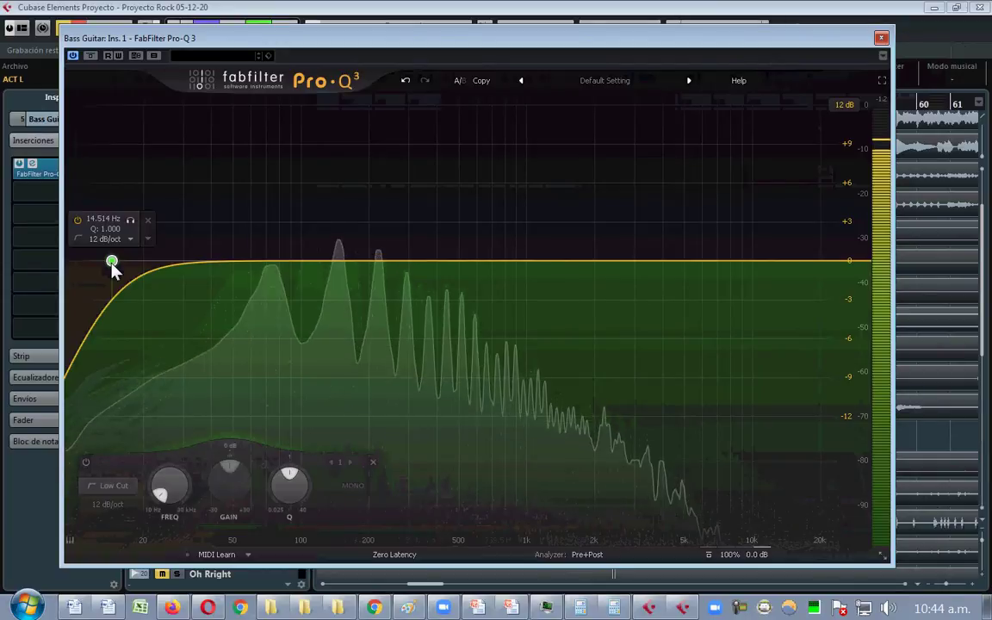
left_click_drag(111, 261, 119, 268)
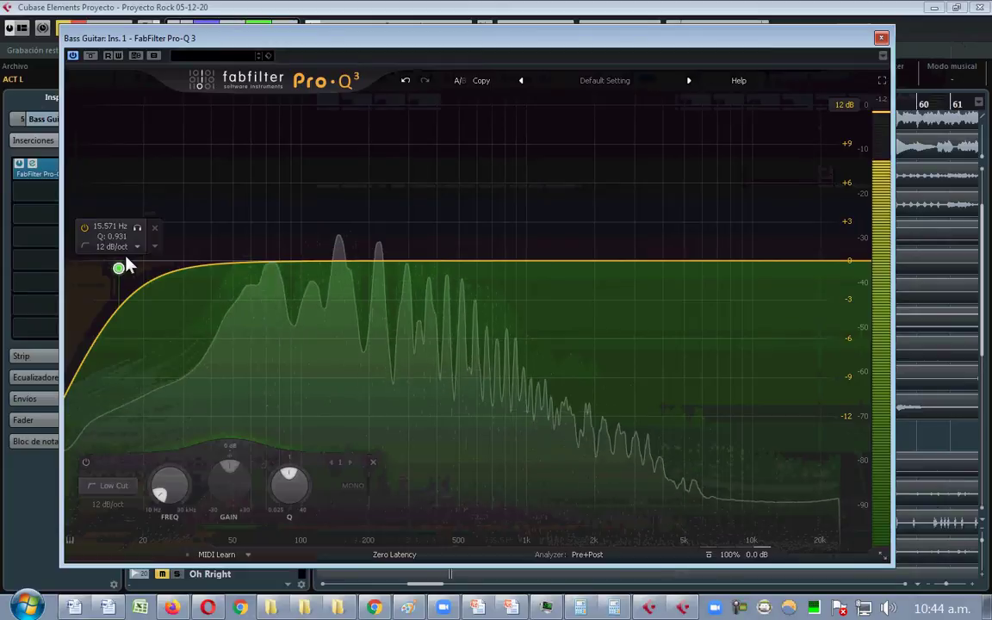
left_click(114, 247)
left_click(133, 307)
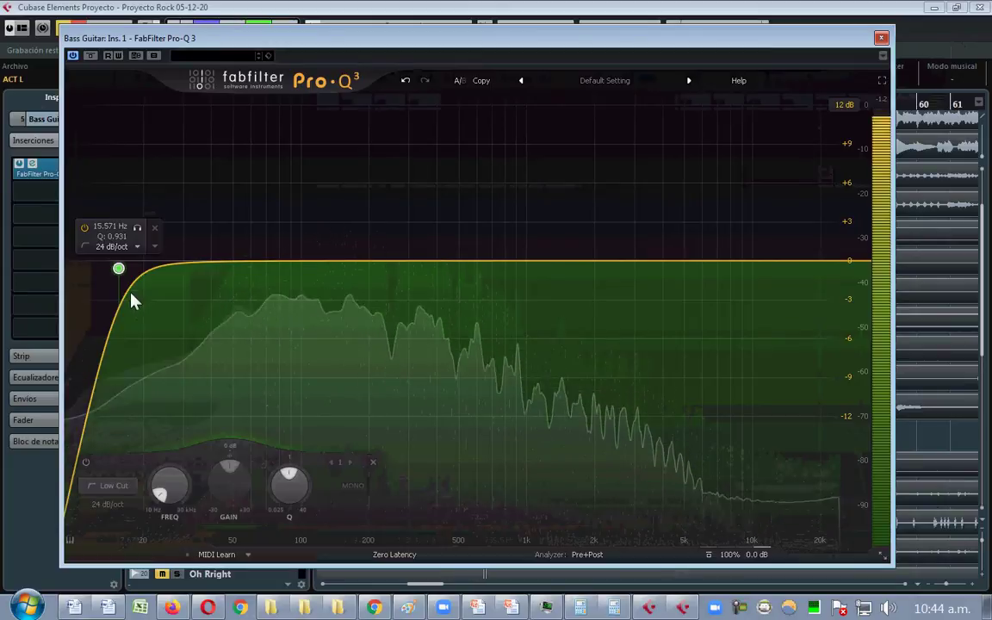
double_click(119, 270)
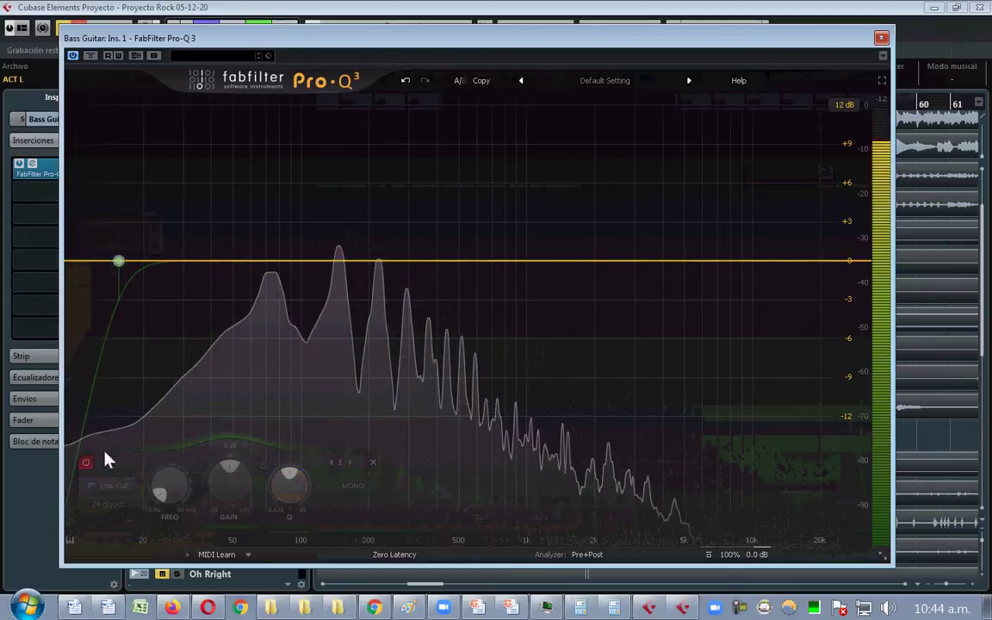
- Reactivate the Low Cut band, sweep it up to about 63 Hz and bring it back to about 39.7 Hz
left_click(86, 464)
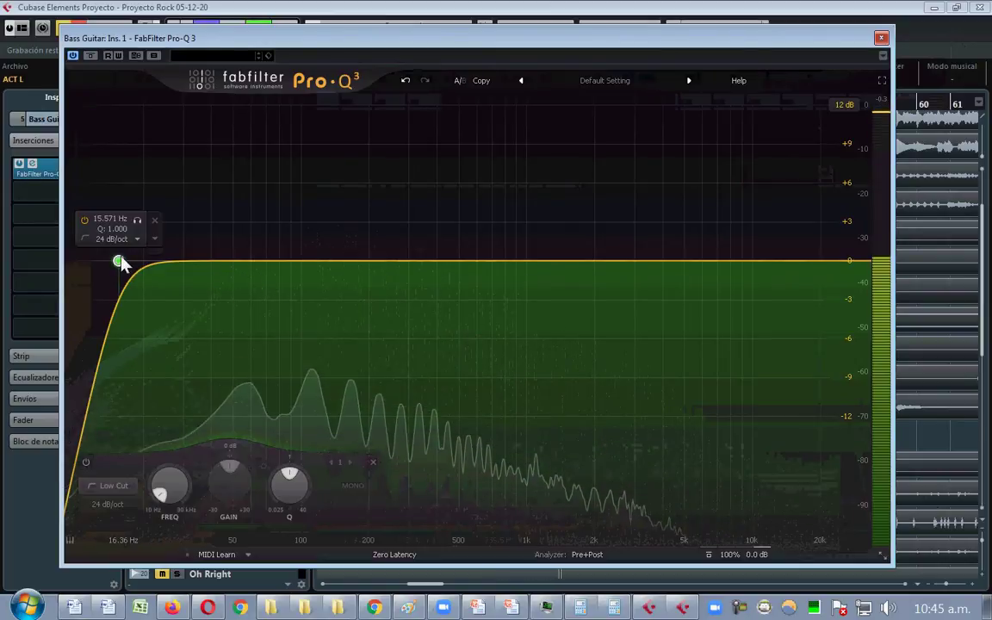
left_click_drag(114, 264, 277, 259)
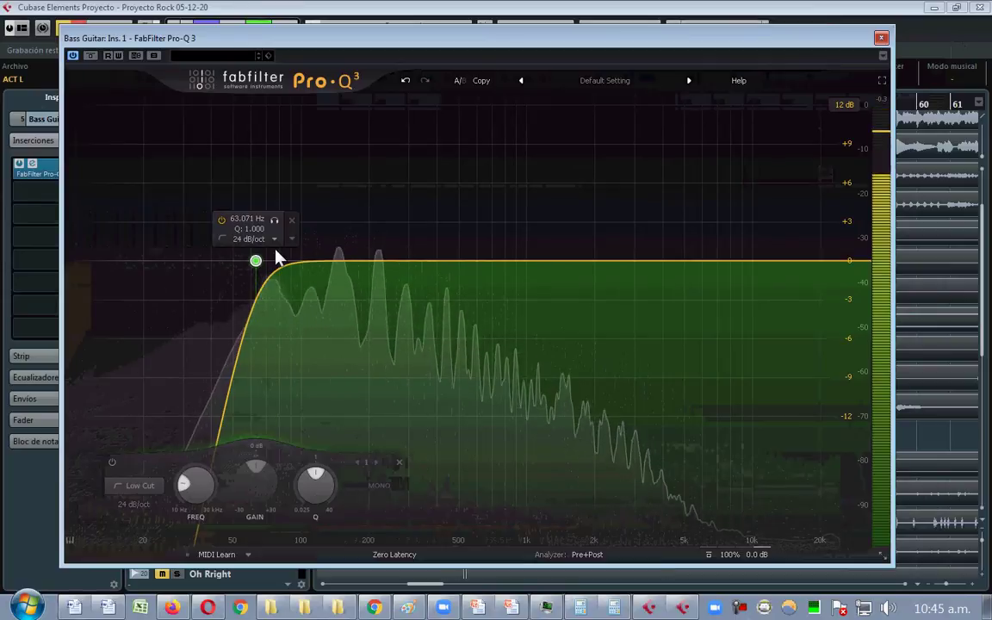
left_click_drag(257, 260, 211, 267)
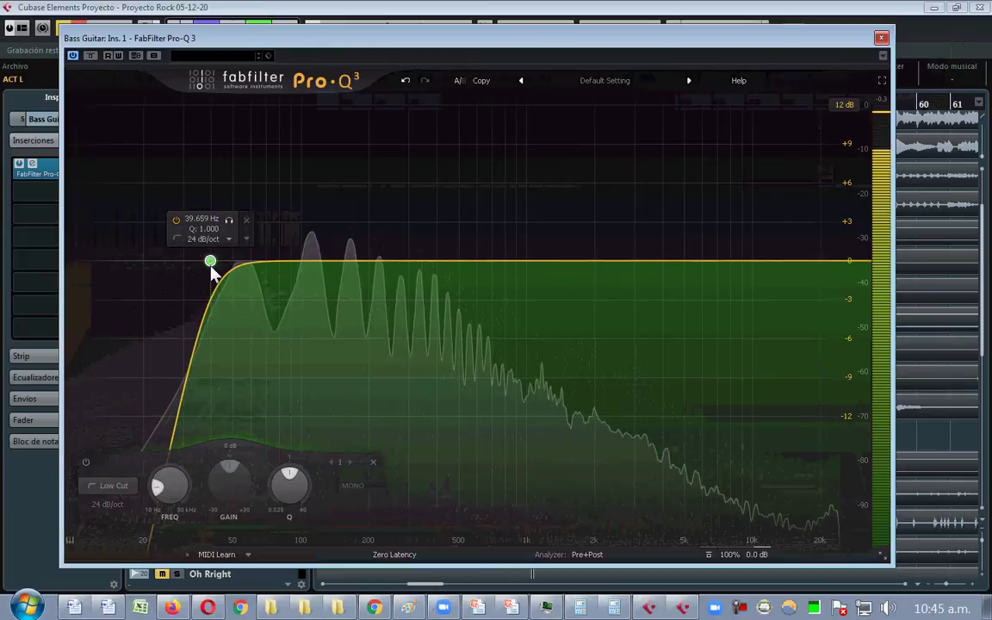
double_click(198, 226)
left_click(197, 218)
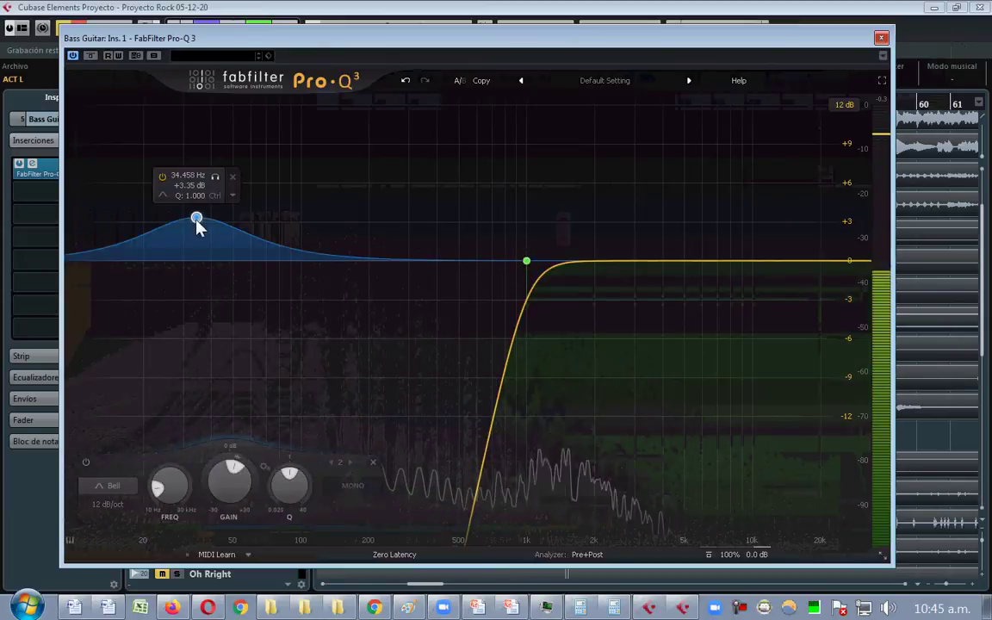
left_click(406, 80)
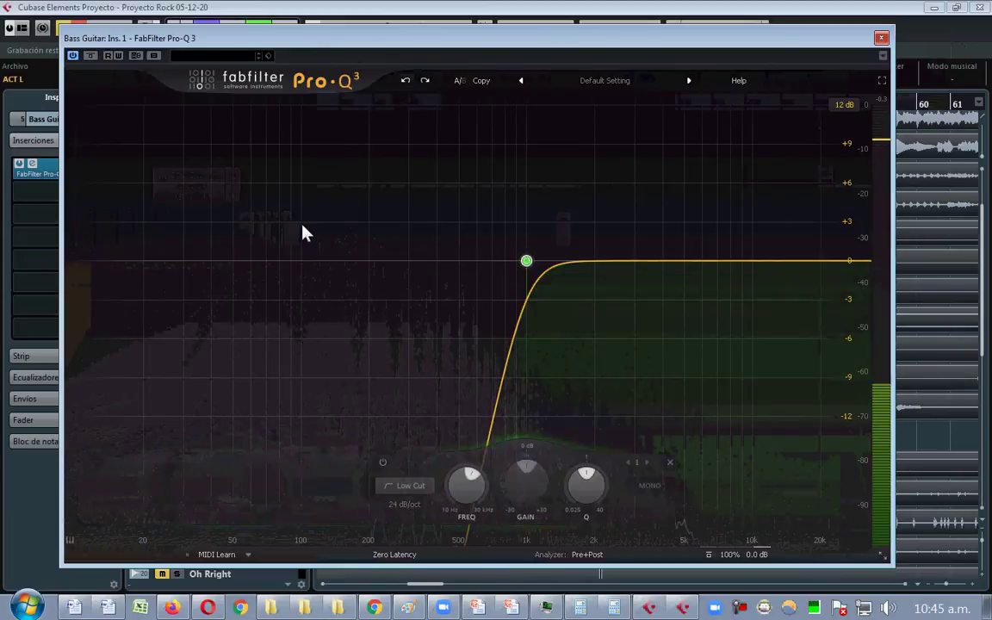
left_click(406, 81)
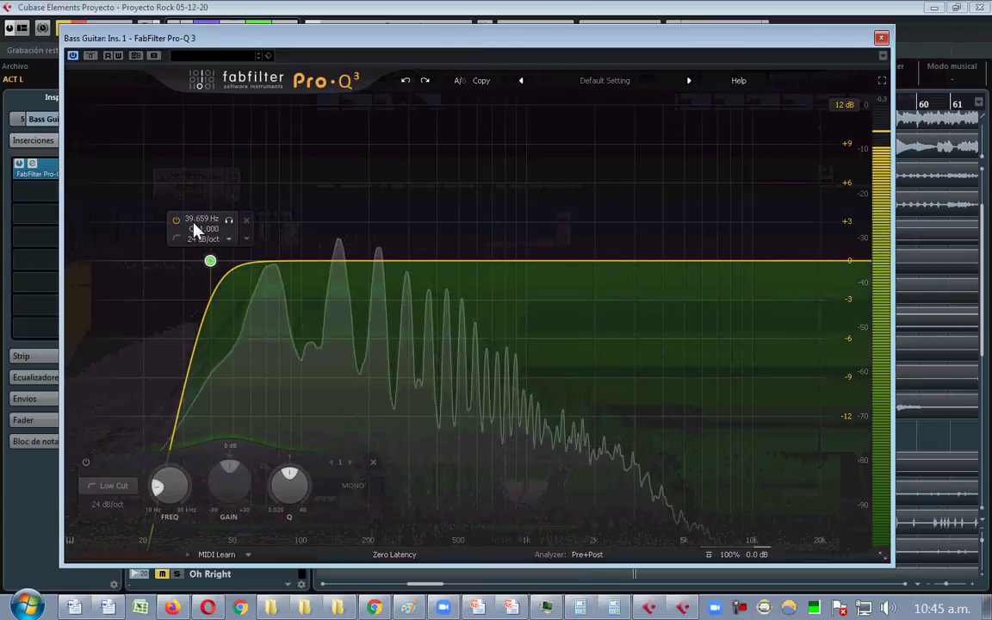
- Set the Low Cut frequency to 40 Hz, compare the band bypassed and active, and stop playback
double_click(200, 219)
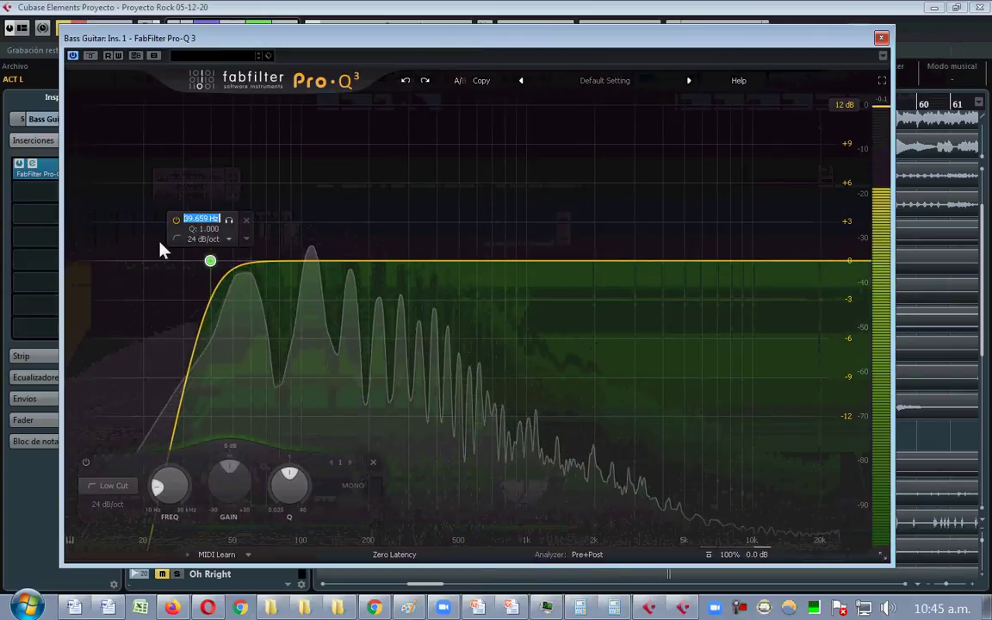
type("40")
key("Return")
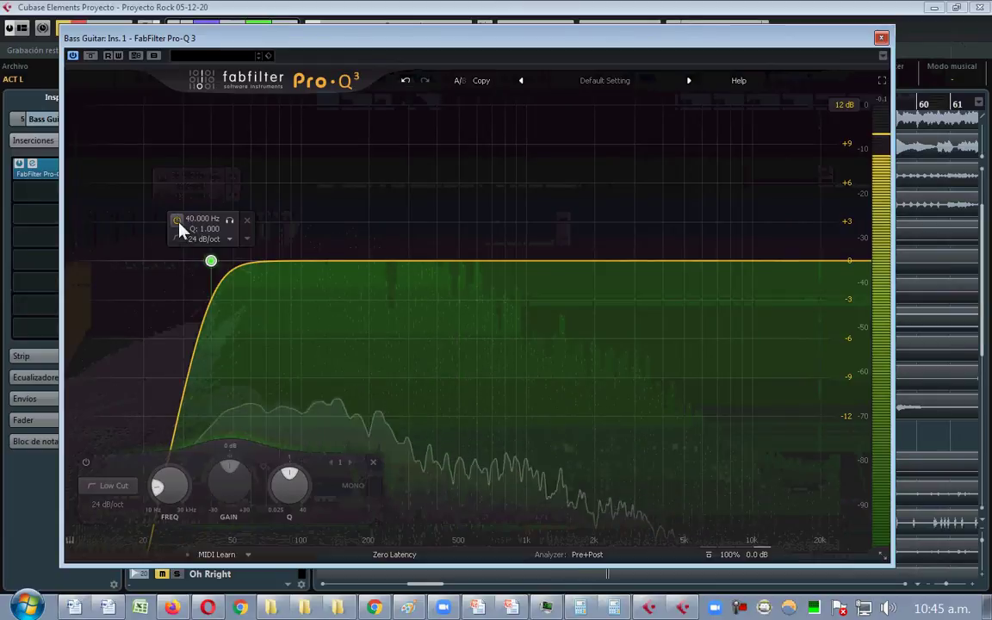
left_click(178, 220)
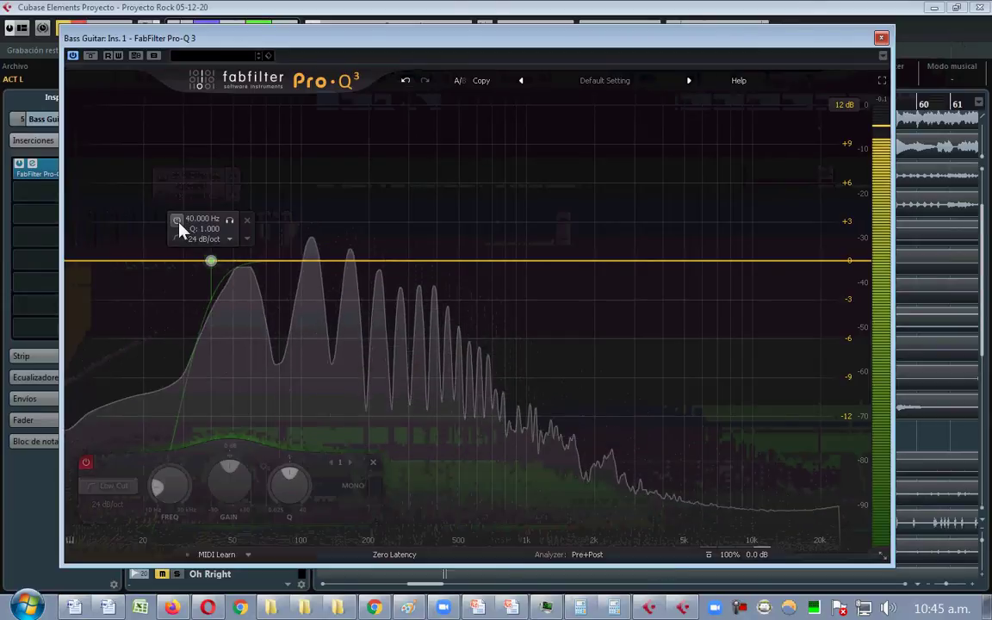
left_click(177, 220)
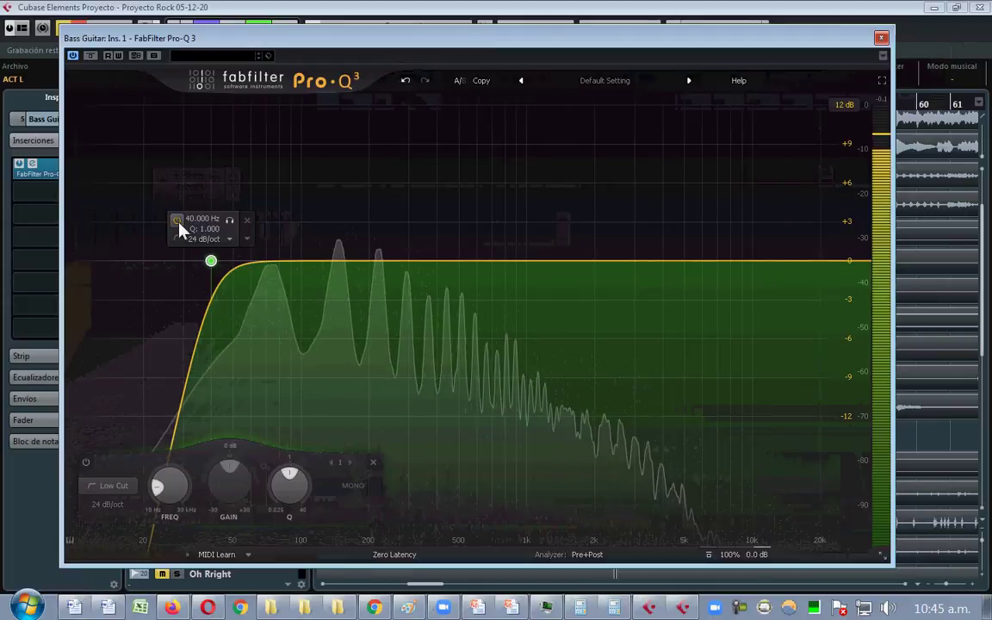
key("space")
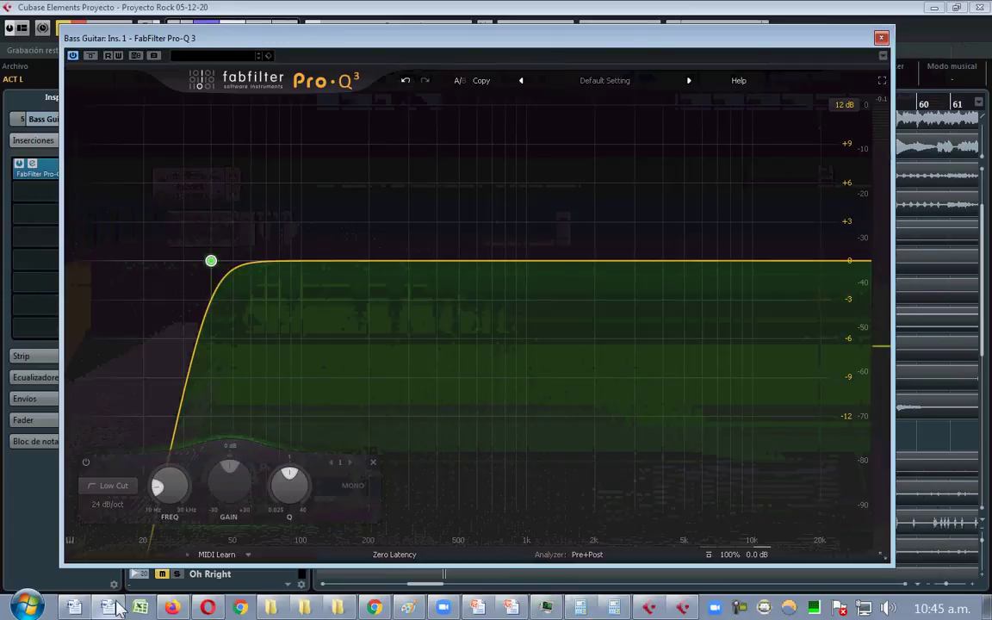
- Switch to the Word notes, highlight the BAJO Low Cut range in the frequency table, and return to the Bass Guitar channel in Cubase
left_click(118, 608)
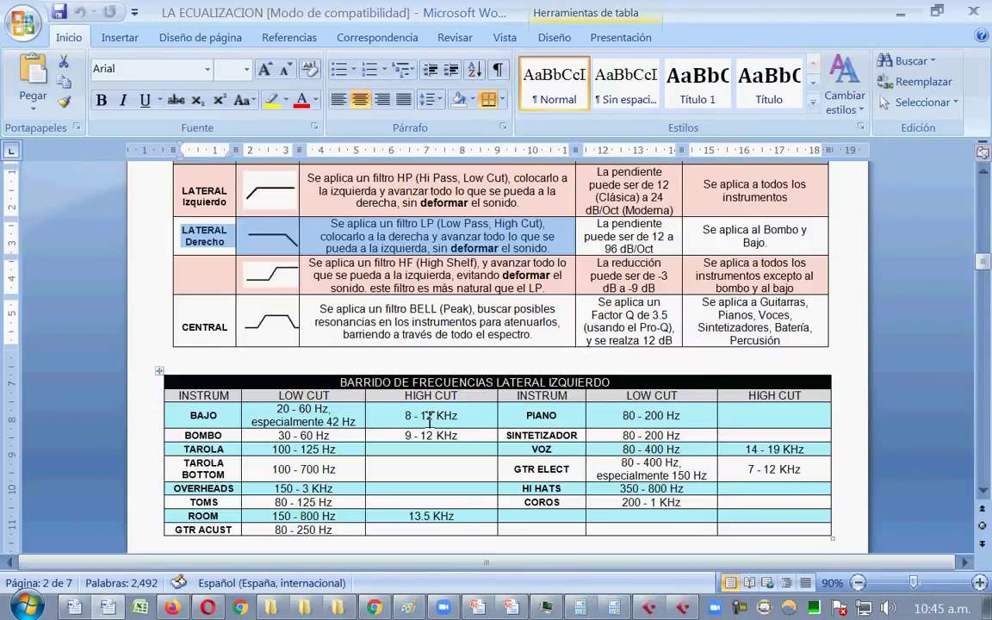
left_click(274, 416)
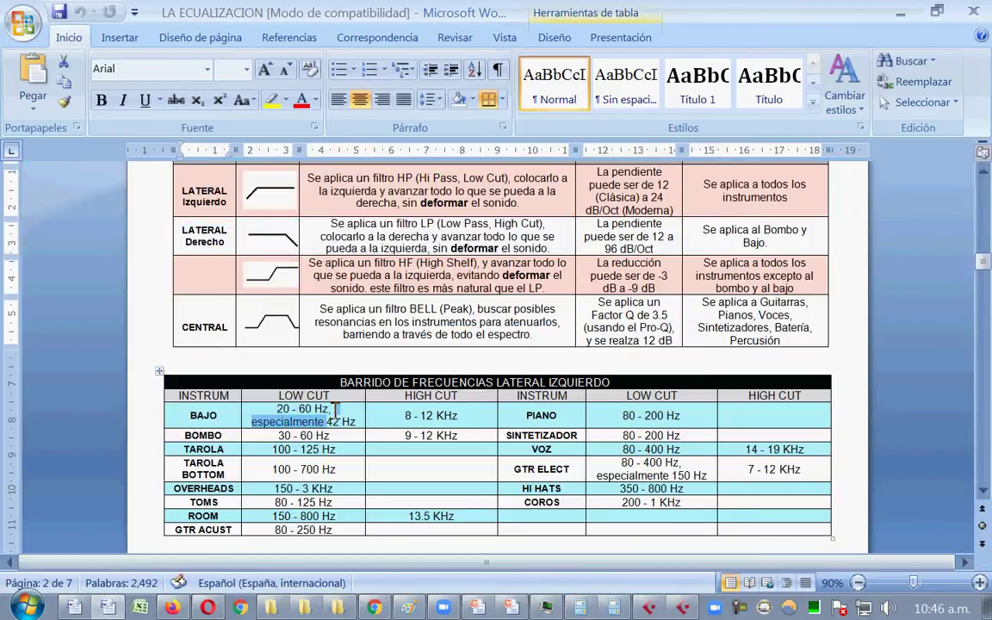
left_click_drag(346, 412, 359, 422)
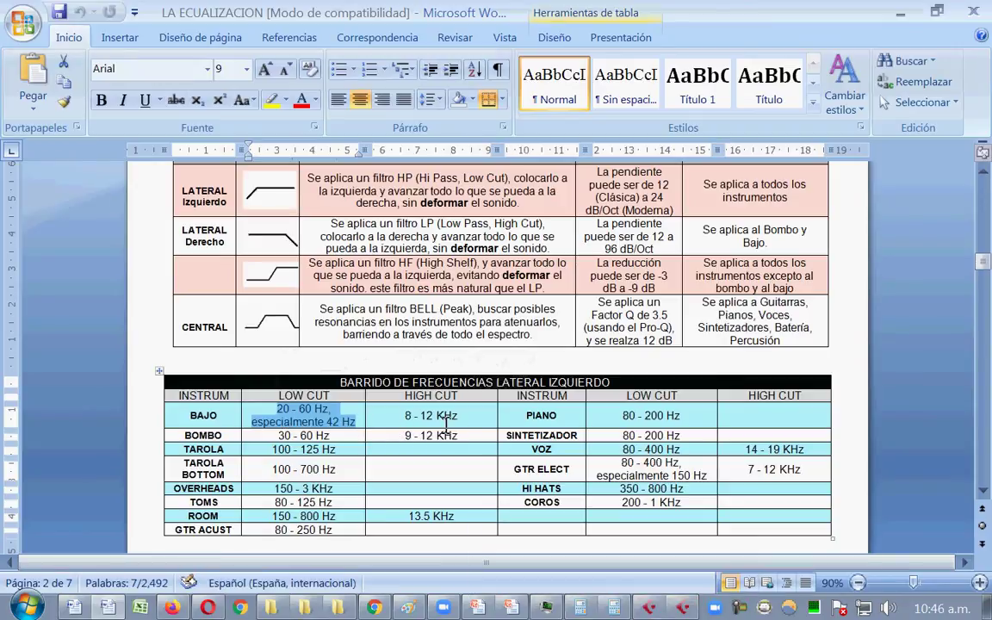
left_click(685, 608)
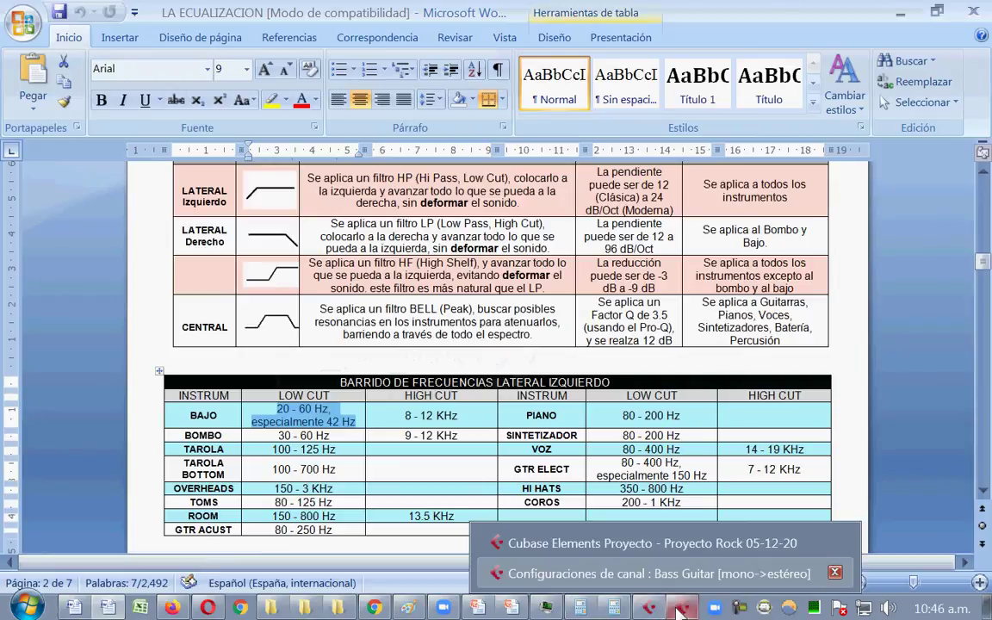
left_click(658, 572)
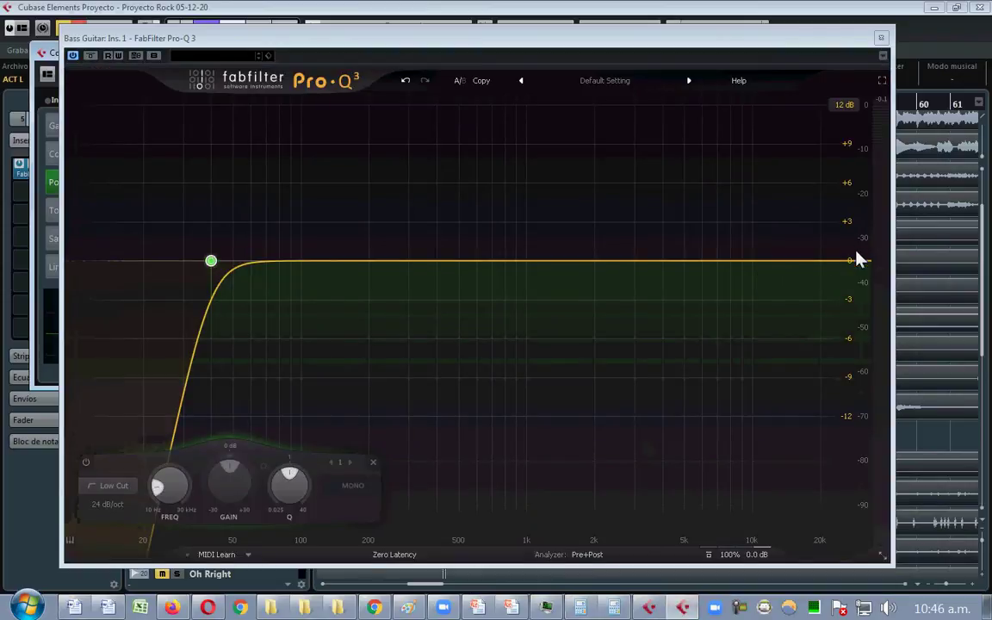
- Add a High Cut band with a 24 dB/oct slope and sweep it down to about 8115 Hz during playback
left_click(848, 261)
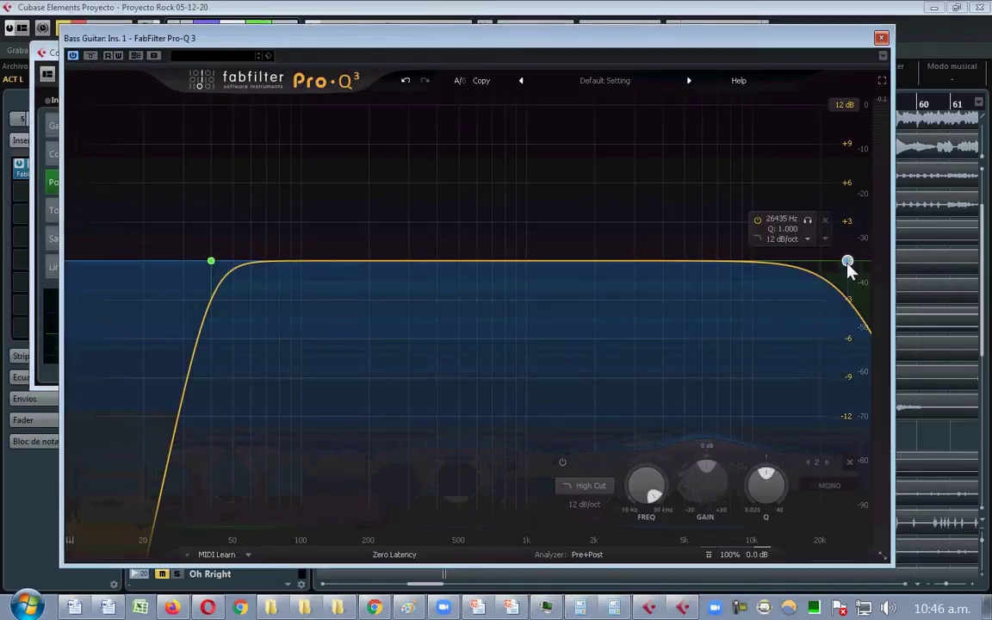
key("space")
left_click(792, 241)
left_click(789, 289)
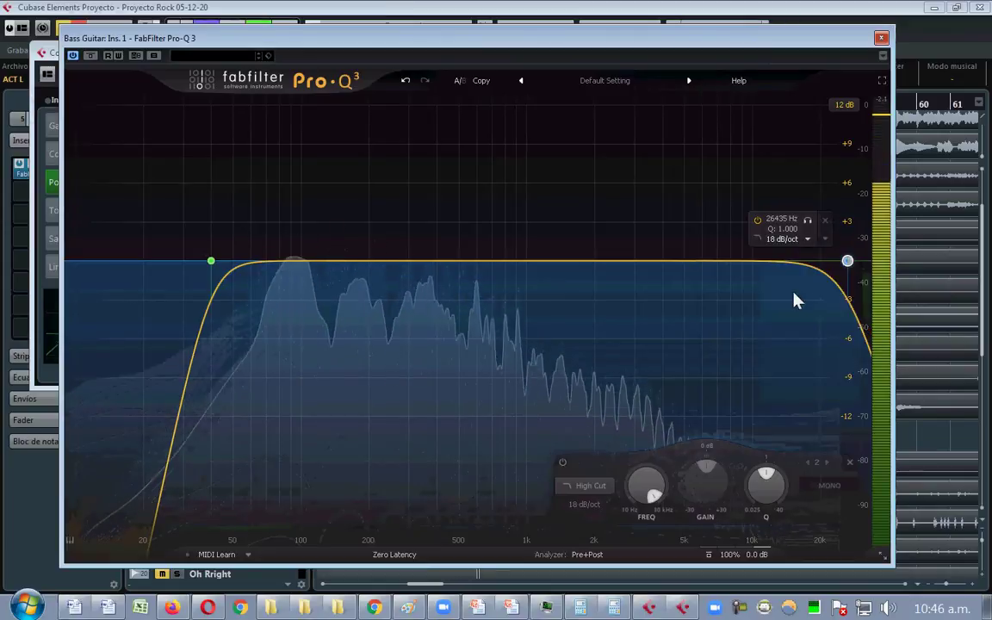
left_click(788, 239)
left_click(792, 307)
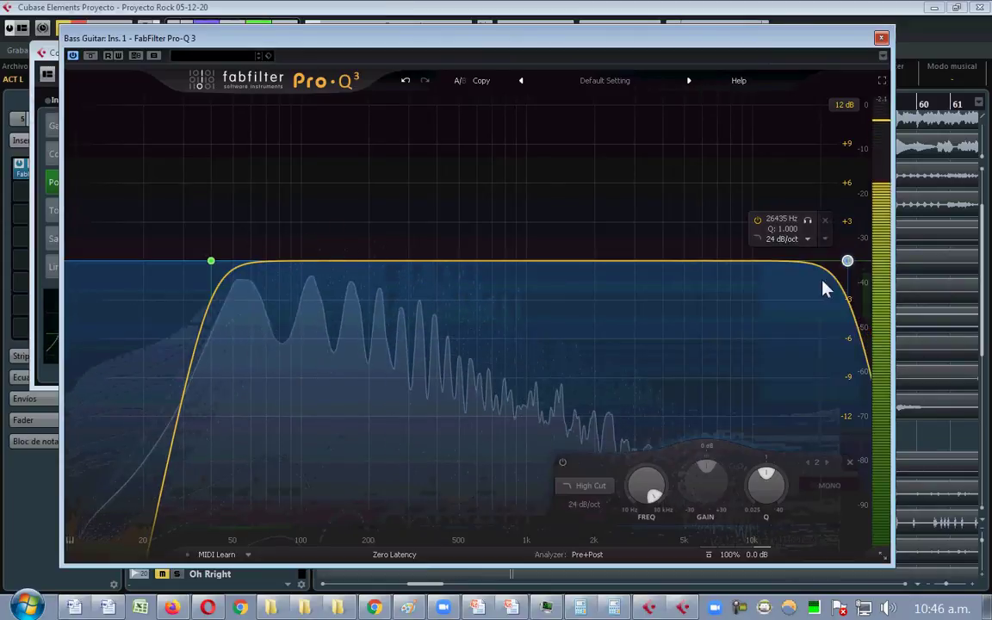
left_click_drag(848, 263, 732, 263)
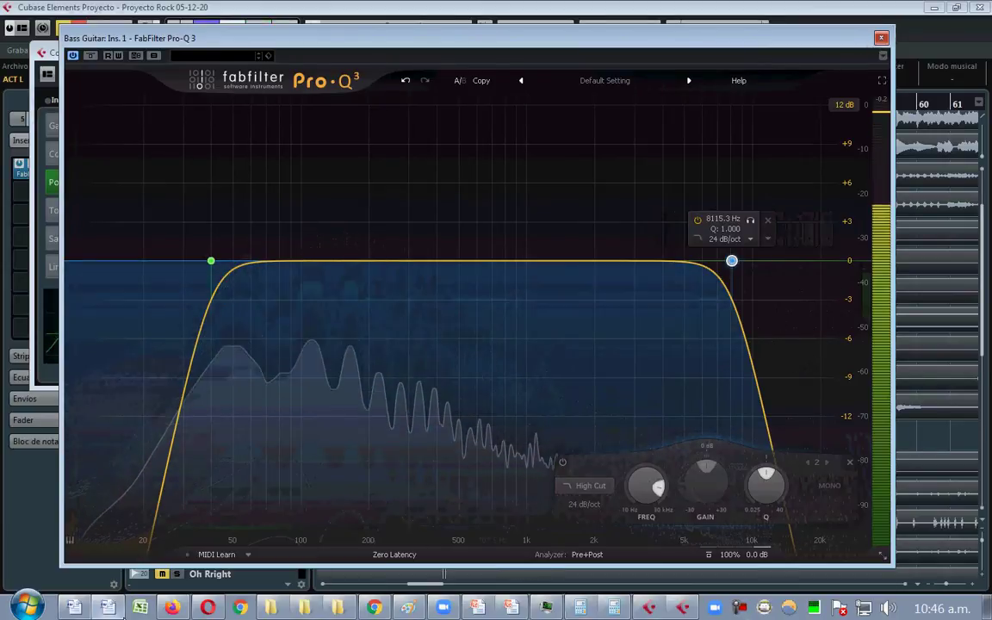
- Check the BAJO High Cut range in the Word notes and return to the Bass Guitar channel in Cubase
left_click(103, 607)
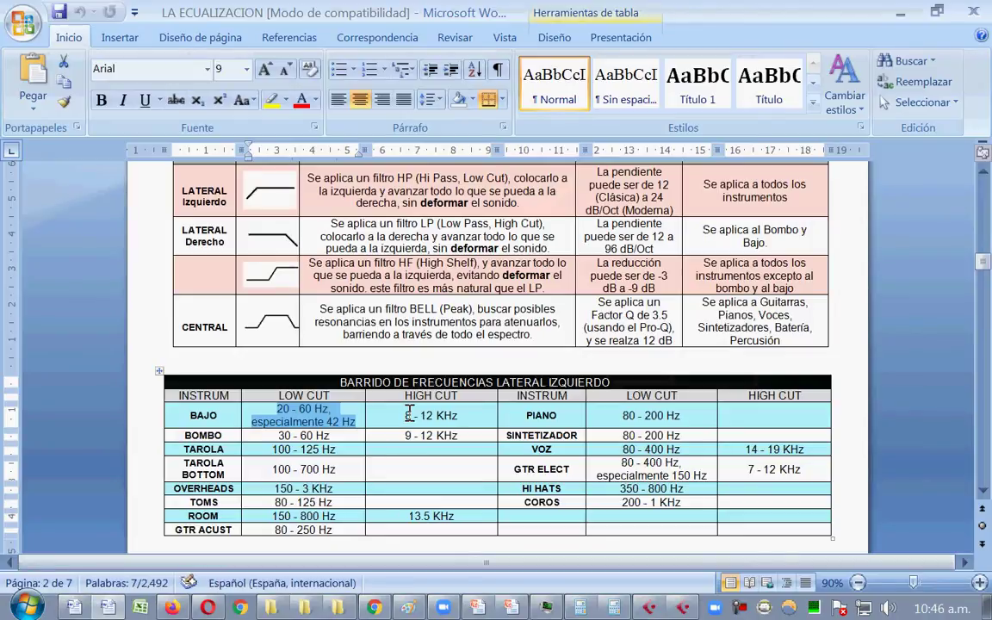
left_click(683, 610)
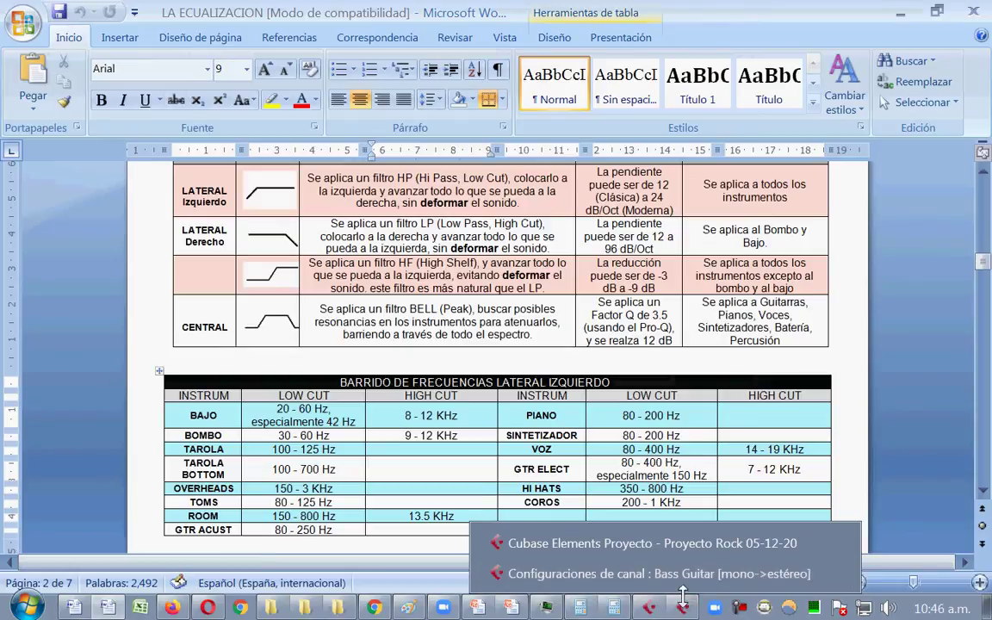
left_click(654, 573)
- Sweep the High Cut down to about 3879 Hz during playback, settle it at about 6041 Hz, and compare it bypassed and active
mouse_move(732, 291)
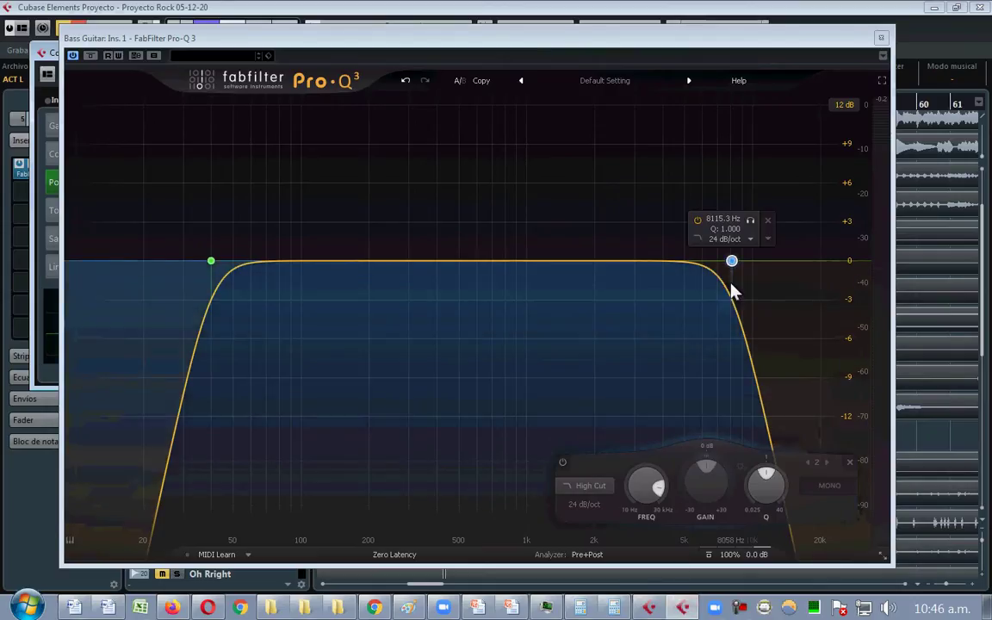
key("space")
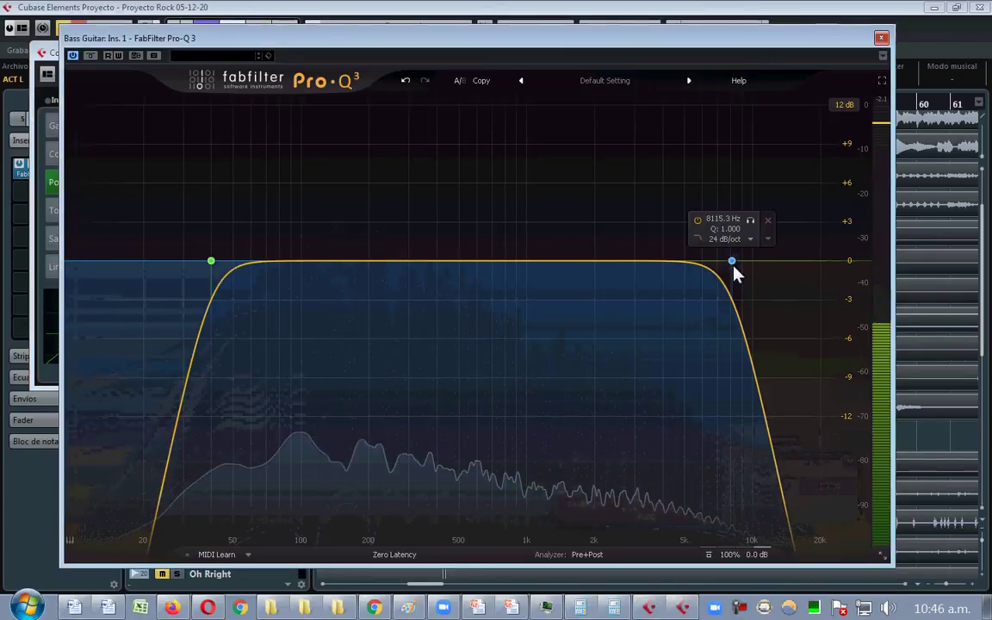
left_click_drag(732, 263, 711, 261)
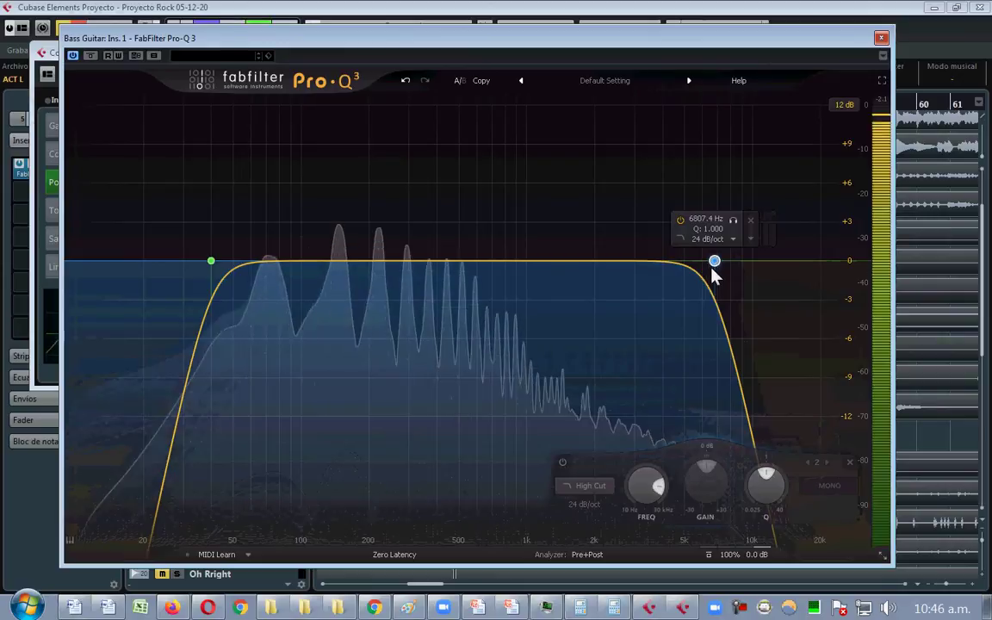
left_click_drag(713, 261, 659, 259)
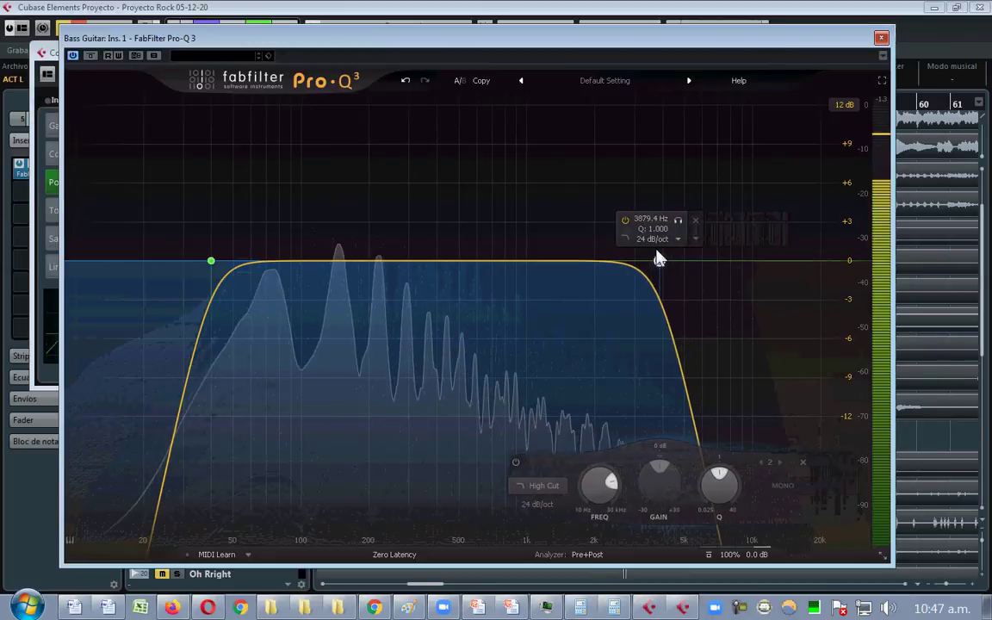
left_click_drag(660, 259, 682, 260)
left_click_drag(682, 258, 703, 259)
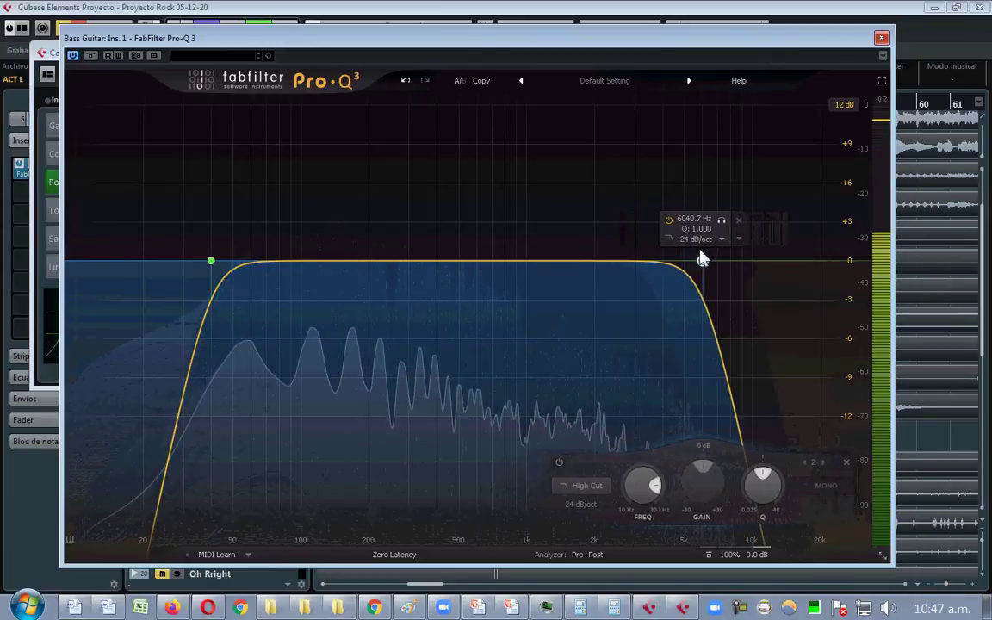
left_click(670, 222)
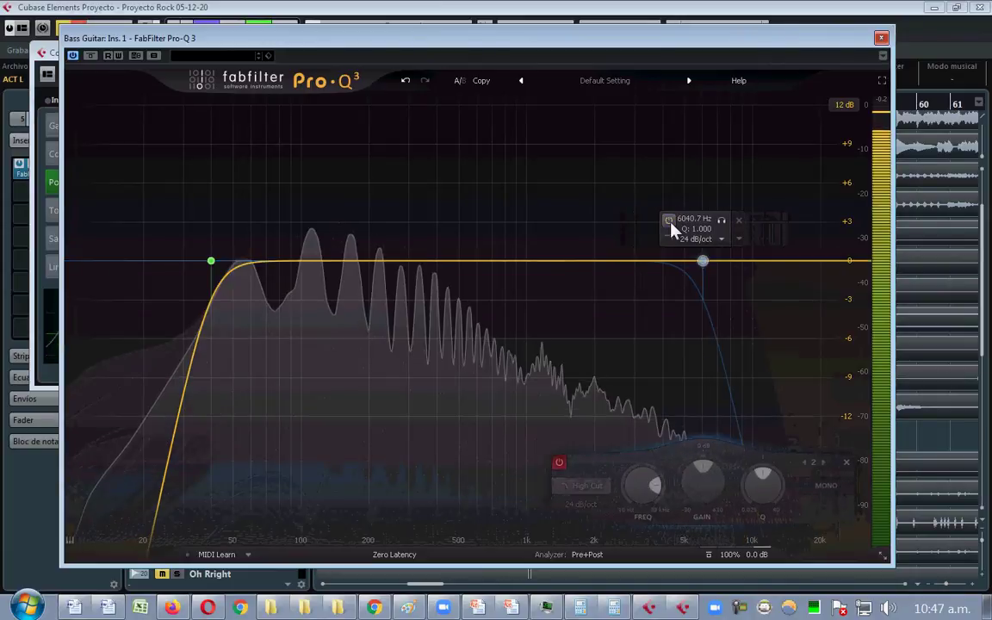
left_click(669, 222)
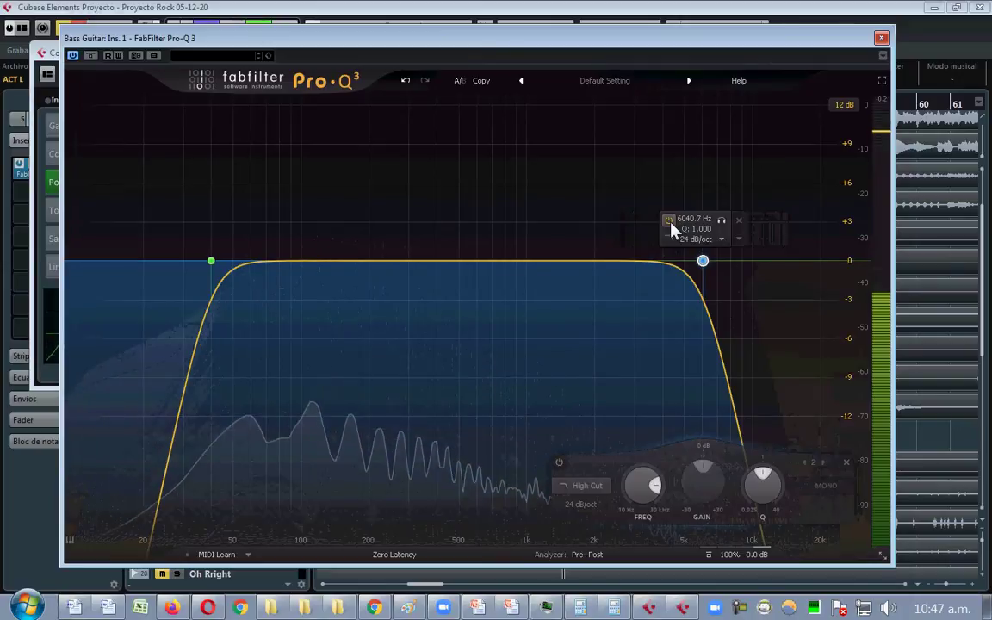
- Compare the bass High Cut bypassed and active, raise its frequency slightly to about 7 kHz, and close the Pro-Q 3 window
left_click(670, 222)
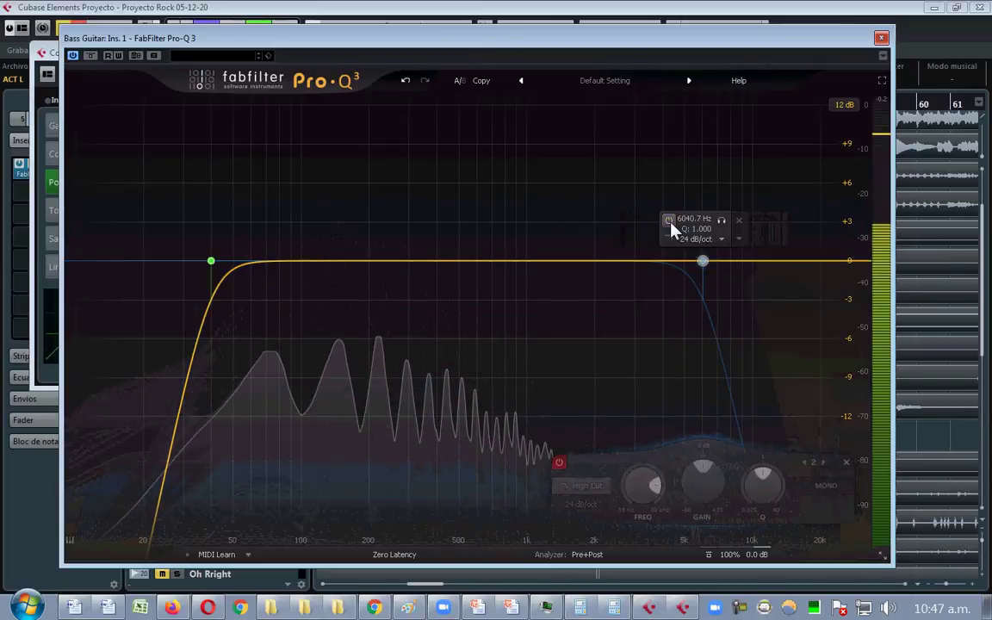
left_click(669, 222)
left_click_drag(703, 263, 720, 271)
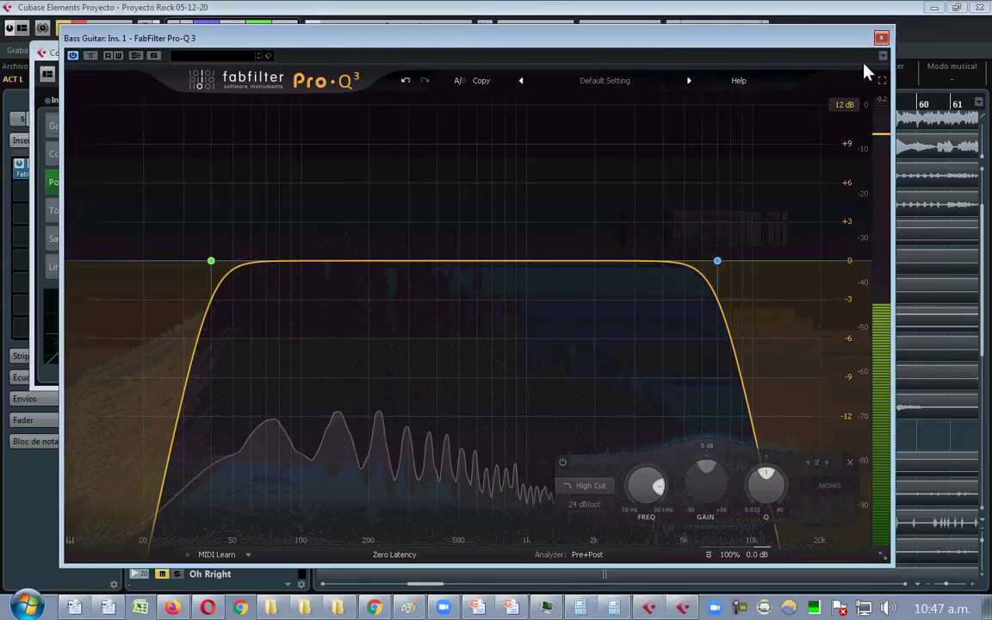
left_click(880, 38)
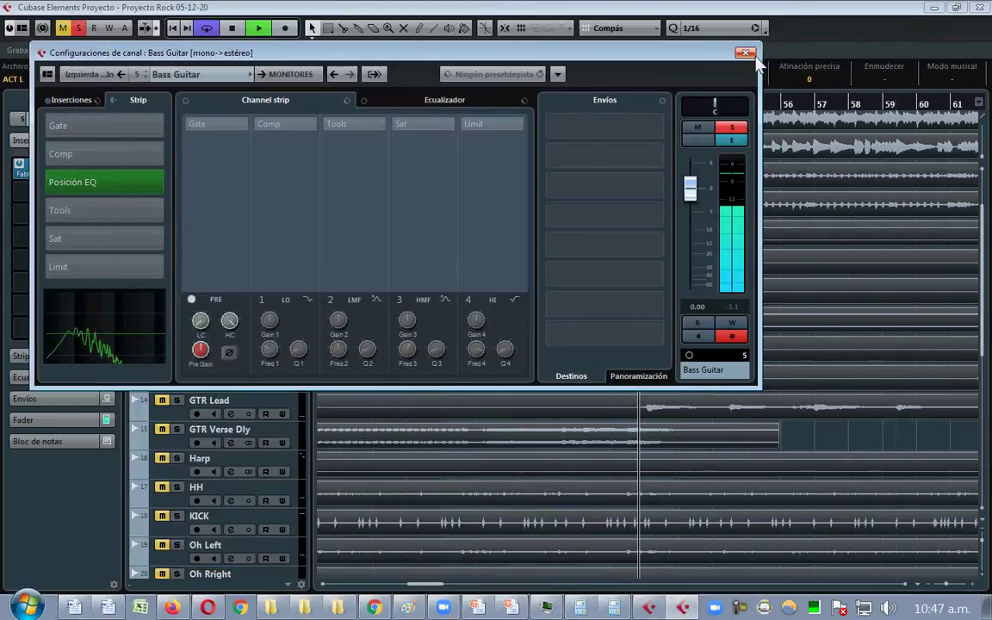
- Deactivate the Bass Guitar channel's built-in strip EQ and close its channel settings
left_click(120, 195)
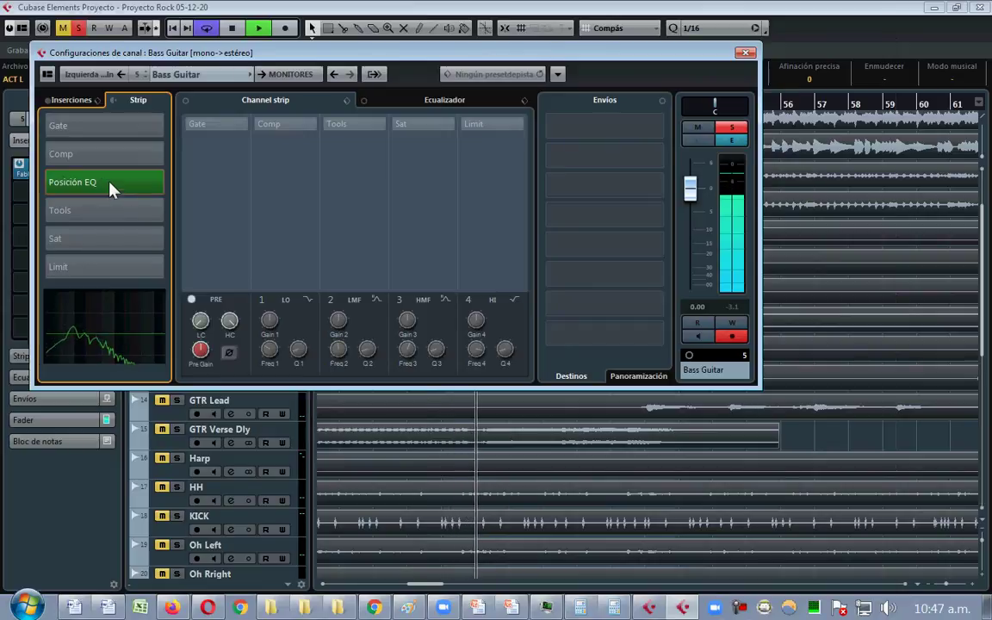
right_click(98, 181)
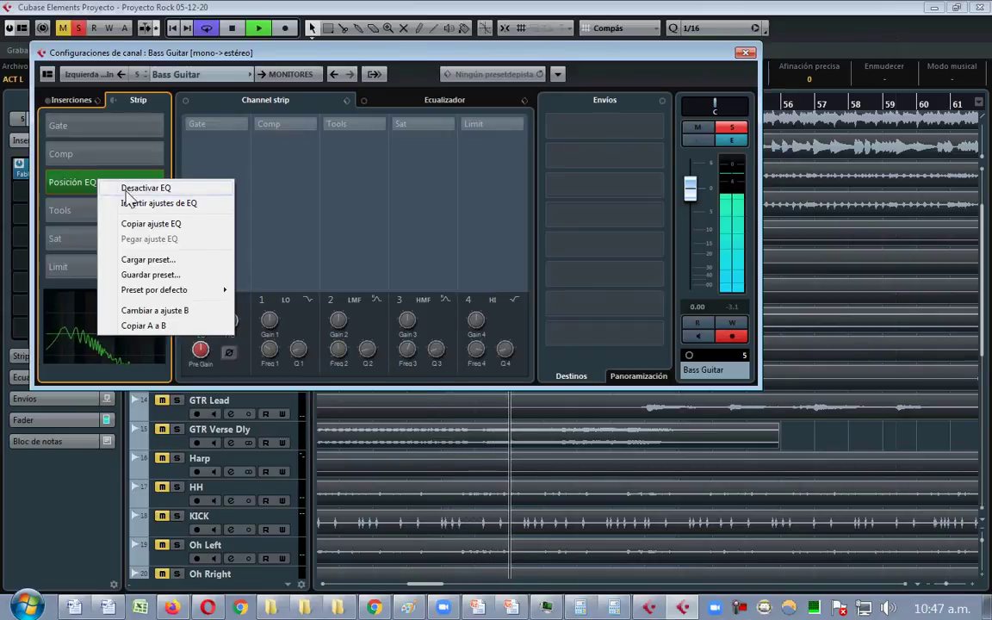
left_click(131, 188)
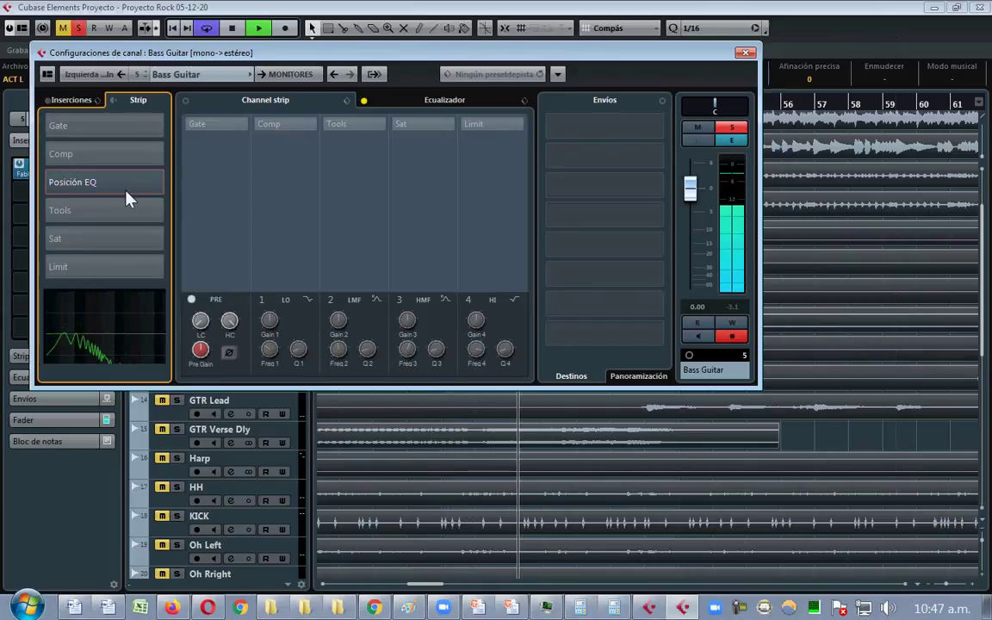
left_click(746, 53)
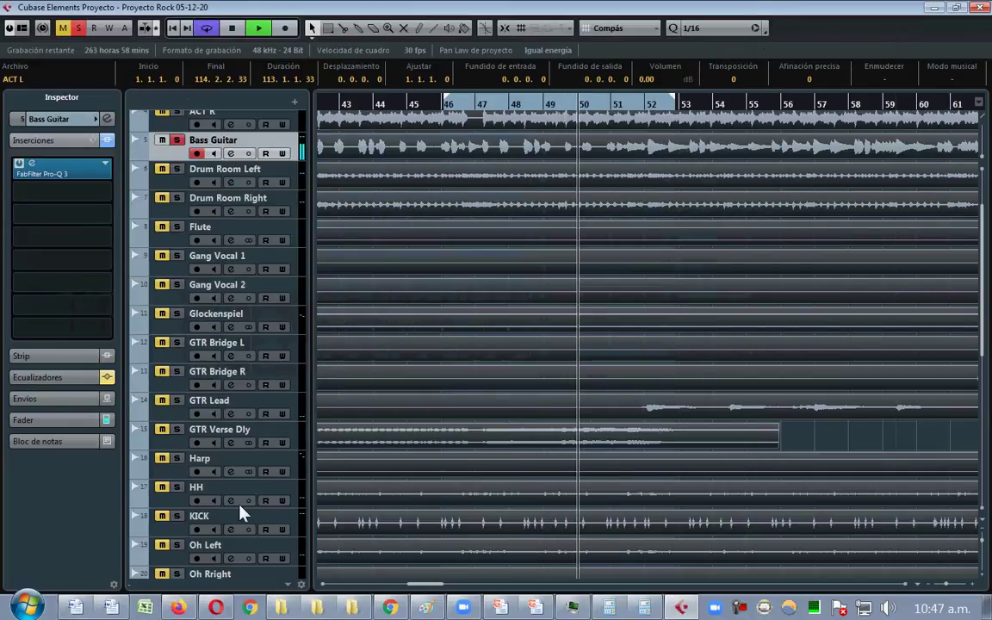
- Solo the KICK track and move it directly below Bass Guitar in the track list
left_click(176, 516)
left_click_drag(297, 521, 289, 179)
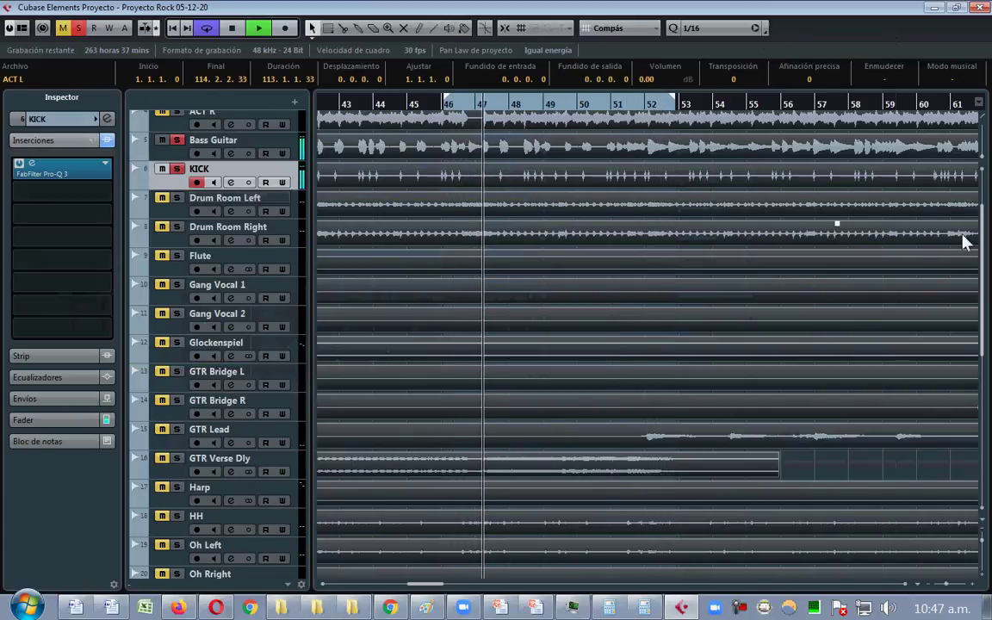
- Solo Drum Room Left and Drum Room Right together with Bass Guitar and KICK during playback
scroll(985, 190, "up", 3)
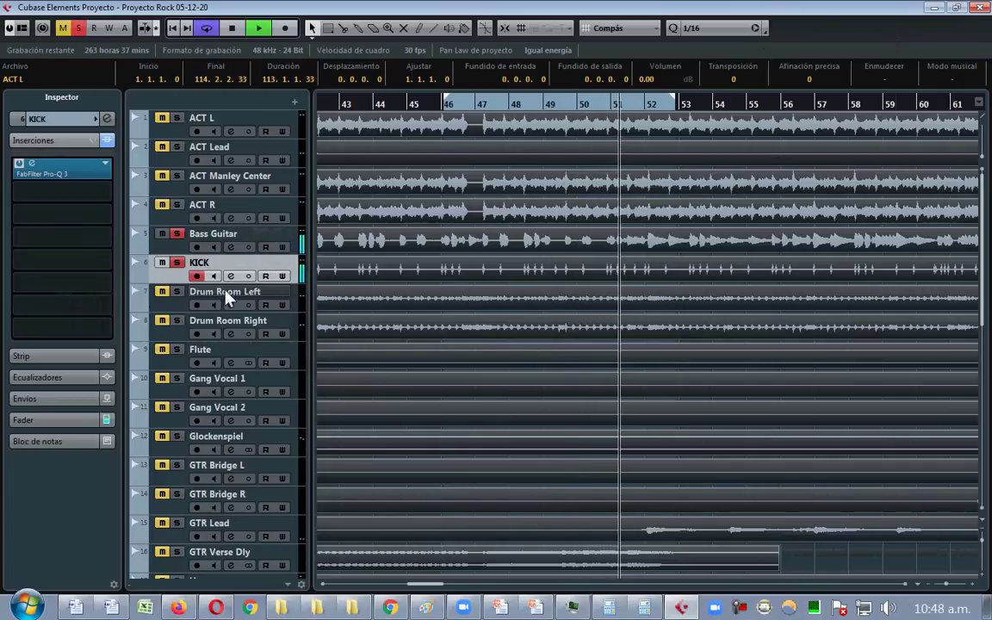
left_click(177, 291)
left_click(177, 321)
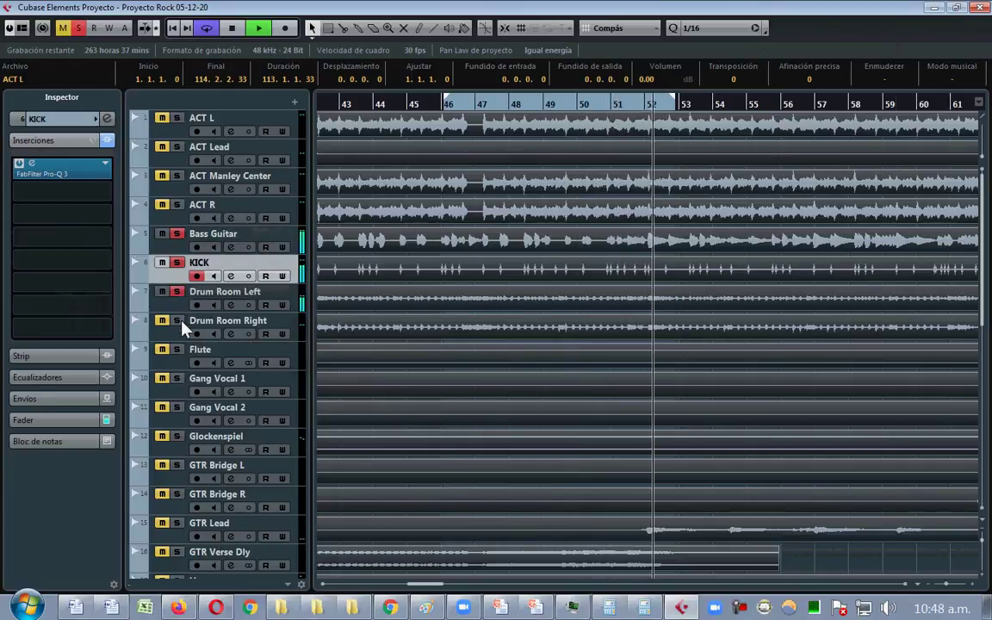
- Turn off solo on Bass Guitar, KICK and both Drum Room tracks, and stop playback
left_click(176, 233)
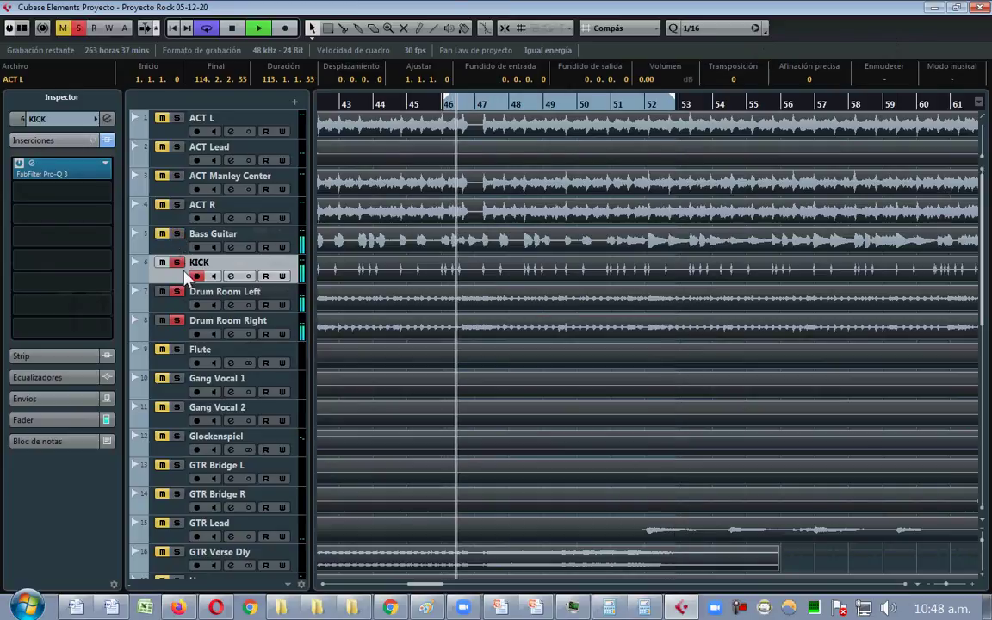
left_click(177, 263)
key("space")
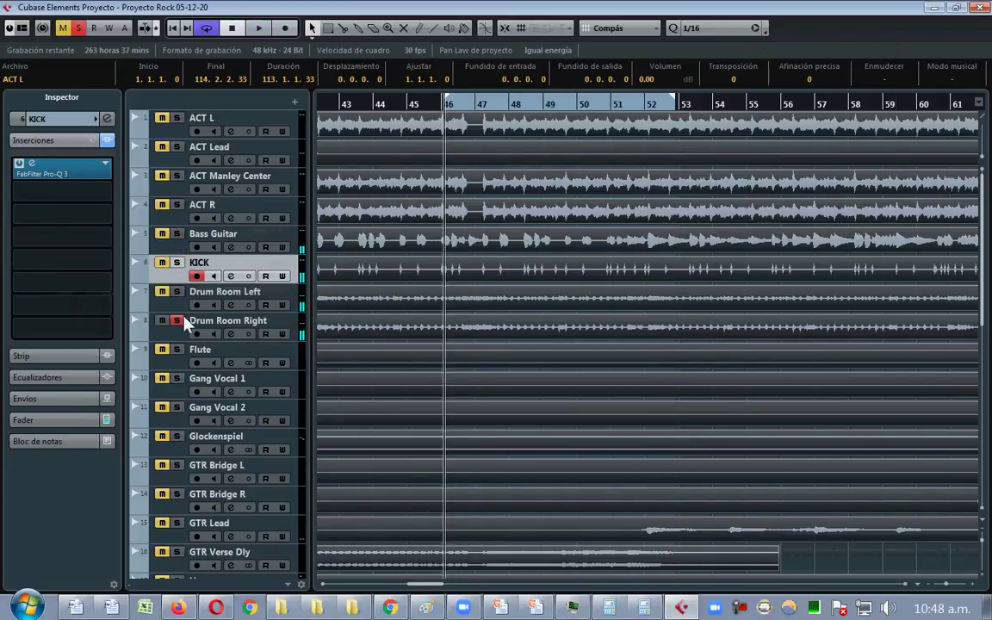
left_click(177, 324)
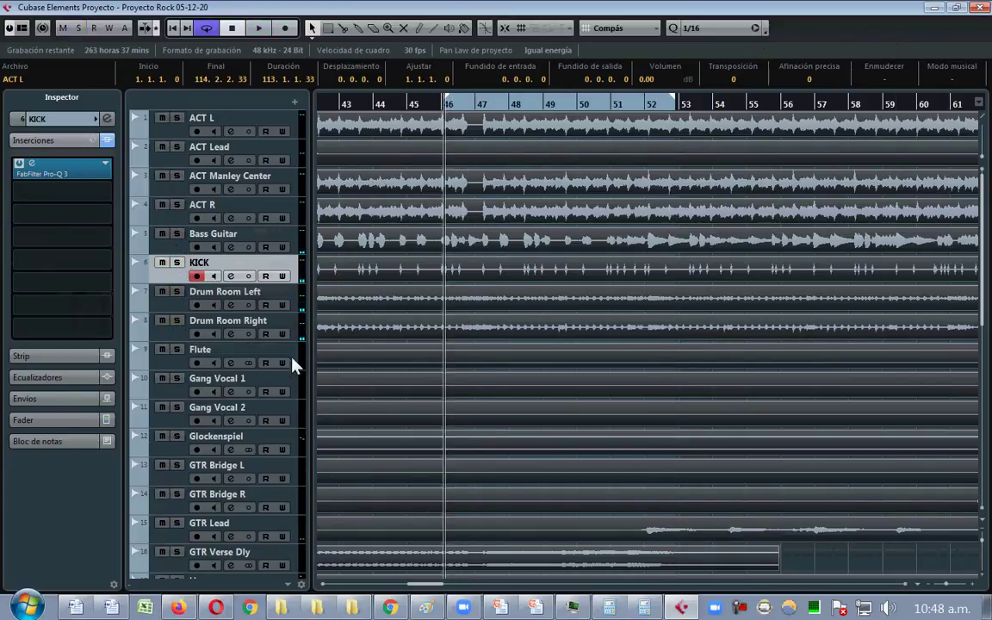
- Move Bass Guitar to the top of the track list and place KICK directly beneath it
scroll(292, 485, "down", 3)
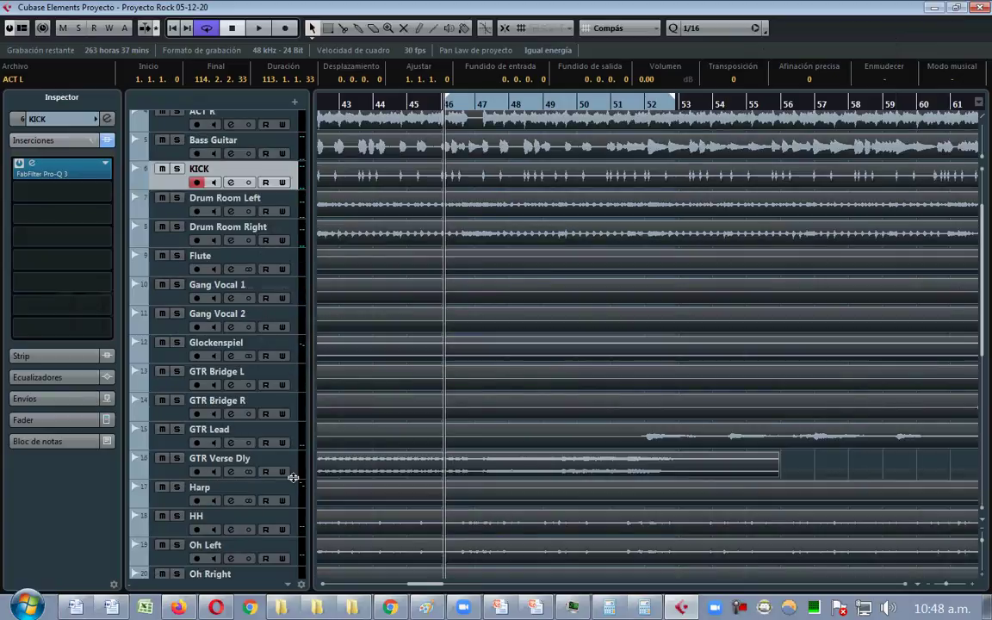
scroll(269, 300, "up", 3)
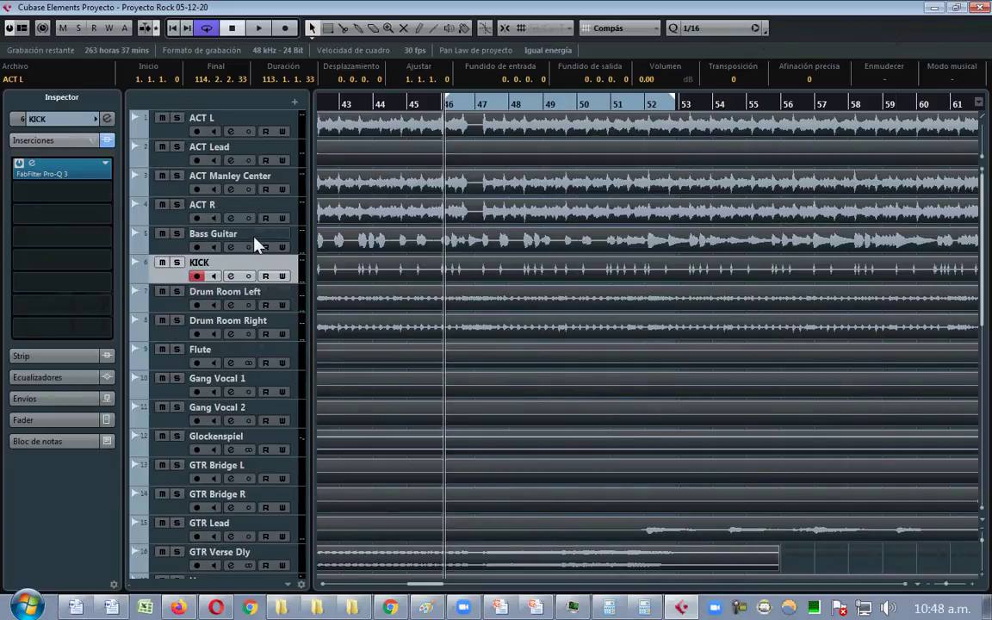
left_click_drag(254, 228, 262, 125)
left_click(277, 262)
left_click_drag(280, 182, 277, 151)
- Move Drum Room Left and Drum Room Right together to directly below KICK
left_click(249, 293)
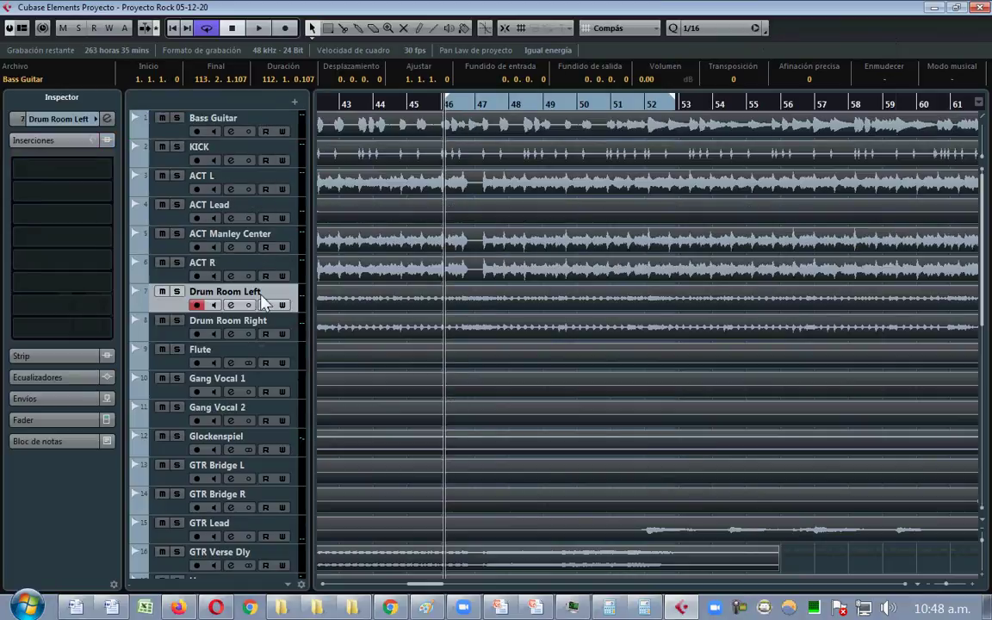
left_click(281, 331, "shift")
left_click_drag(299, 303, 291, 204)
- Select HH, Oh Left, Oh Rright, Ride, Snare Bottom and Snare Top, and move them together between KICK and Drum Room Left
scroll(408, 389, "down", 3)
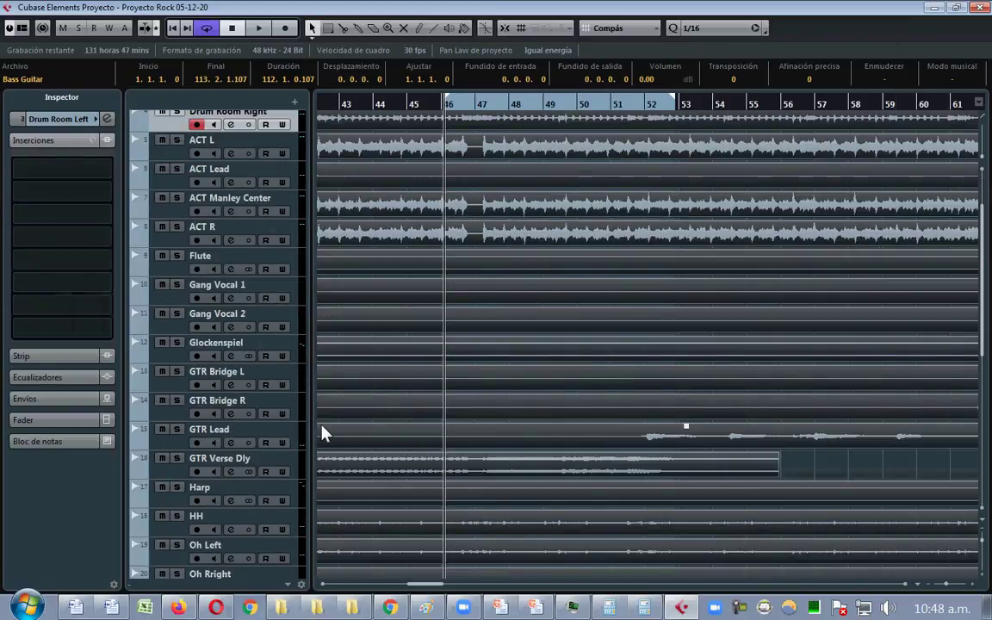
left_click(283, 522)
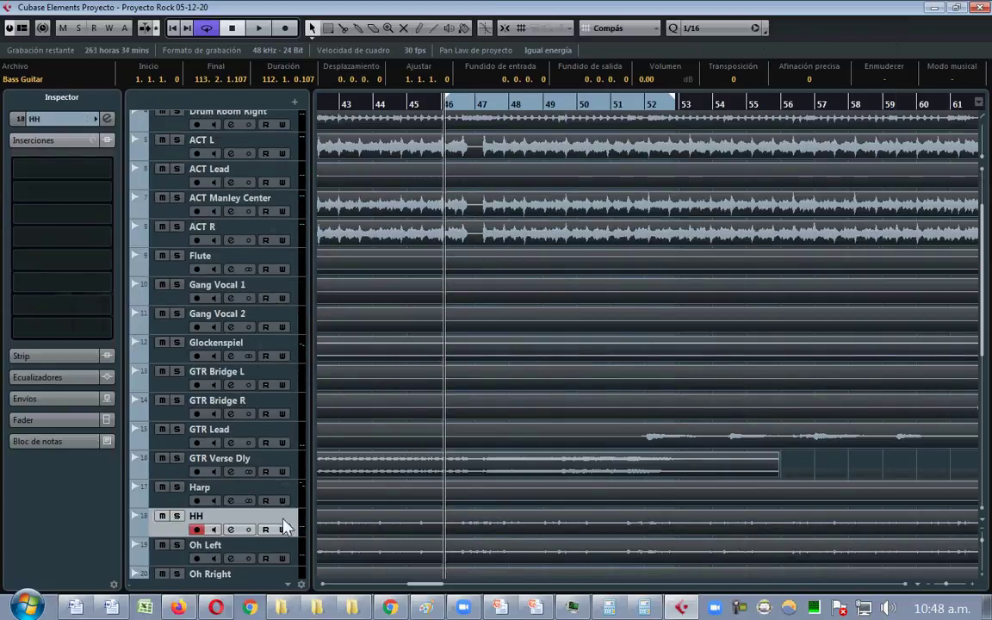
scroll(284, 527, "down", 5)
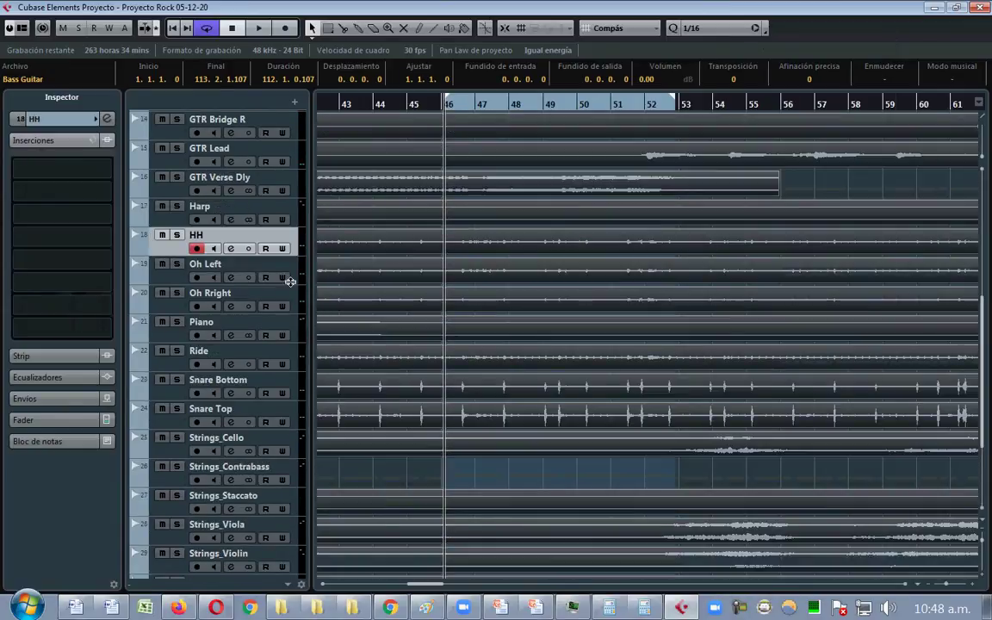
left_click(282, 307)
left_click(293, 311, "shift")
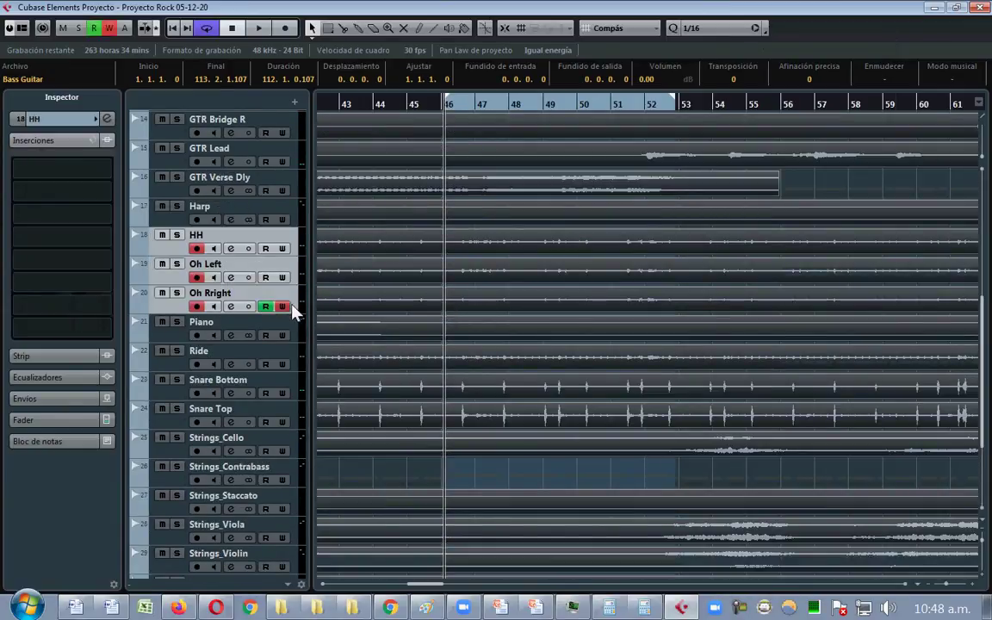
left_click(277, 309)
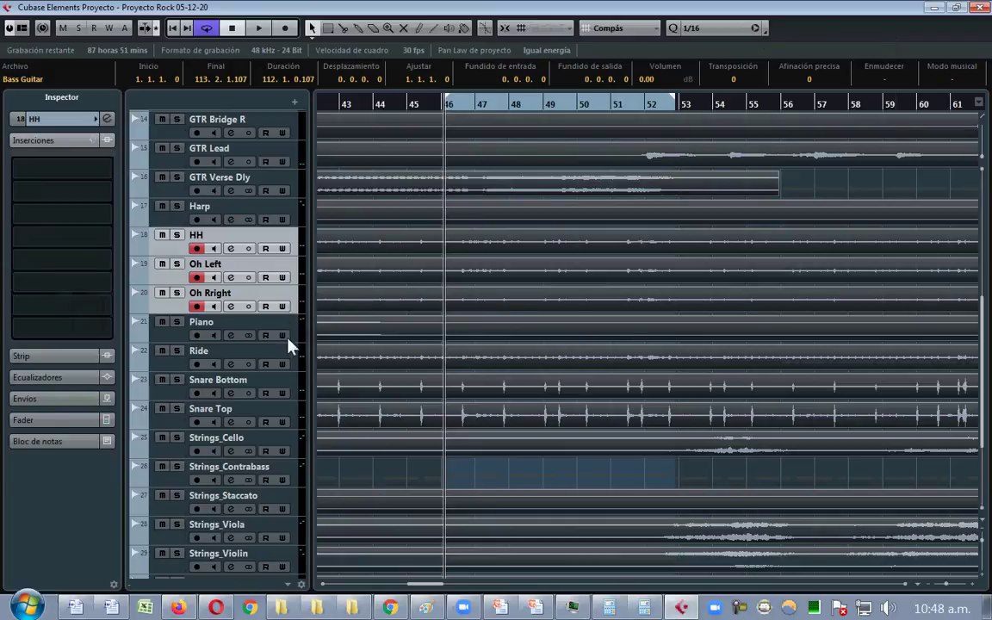
left_click(293, 364, "ctrl")
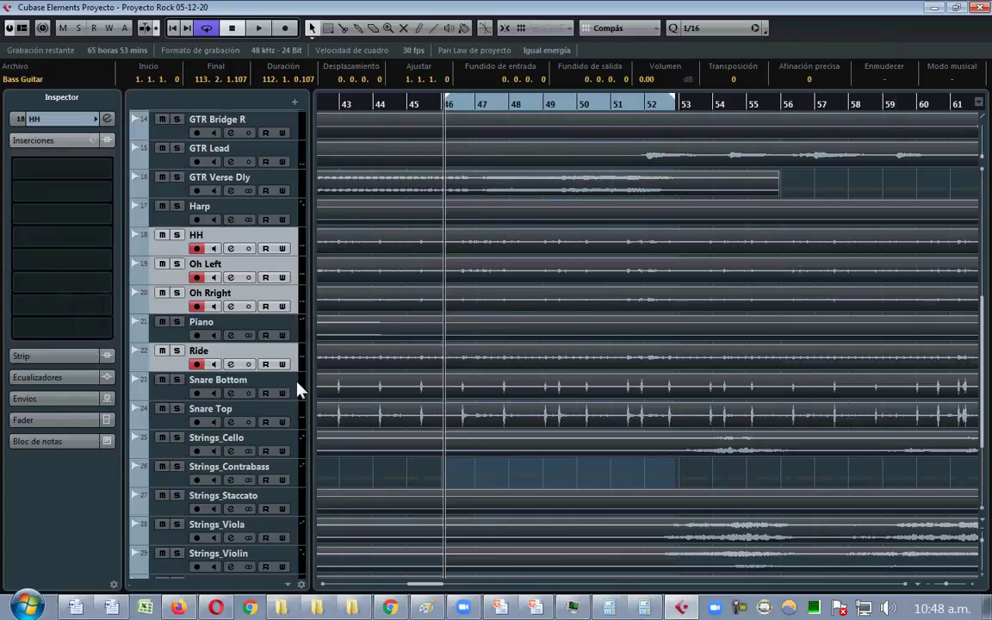
left_click(284, 393, "ctrl")
left_click(284, 417, "ctrl")
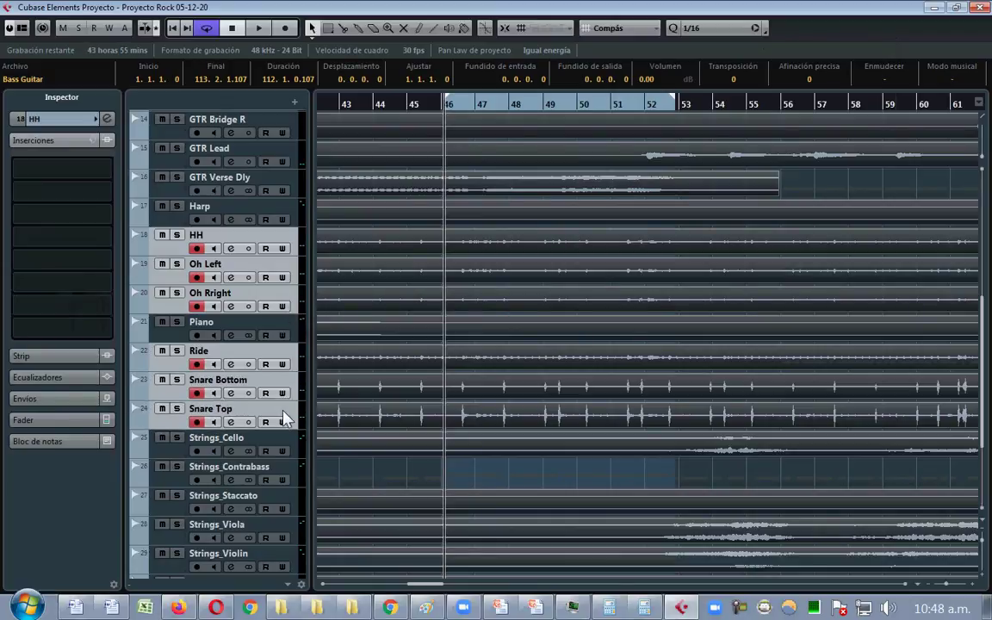
scroll(479, 474, "down", 2)
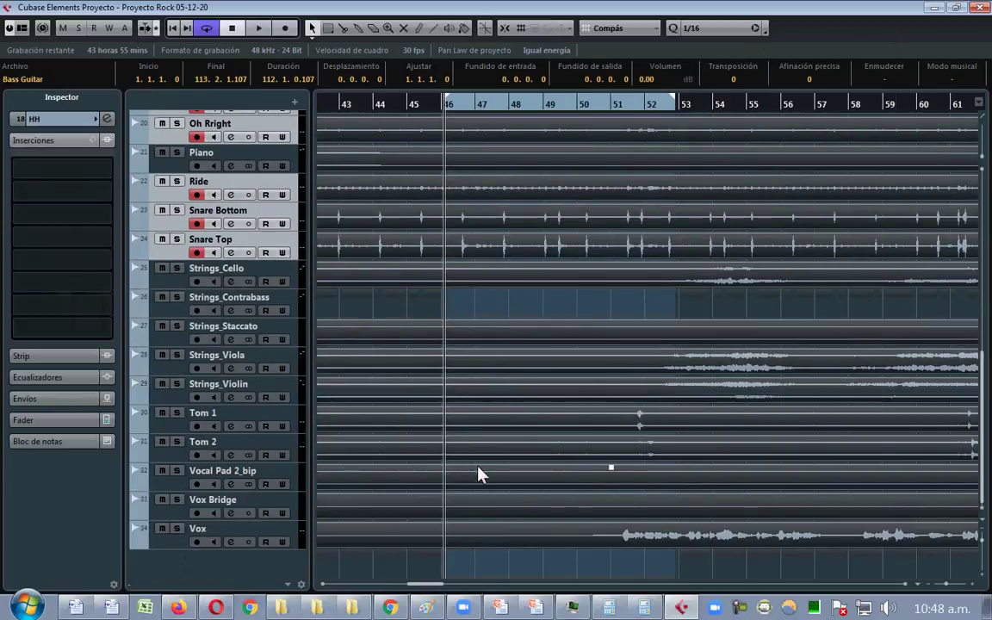
scroll(478, 469, "up", 3)
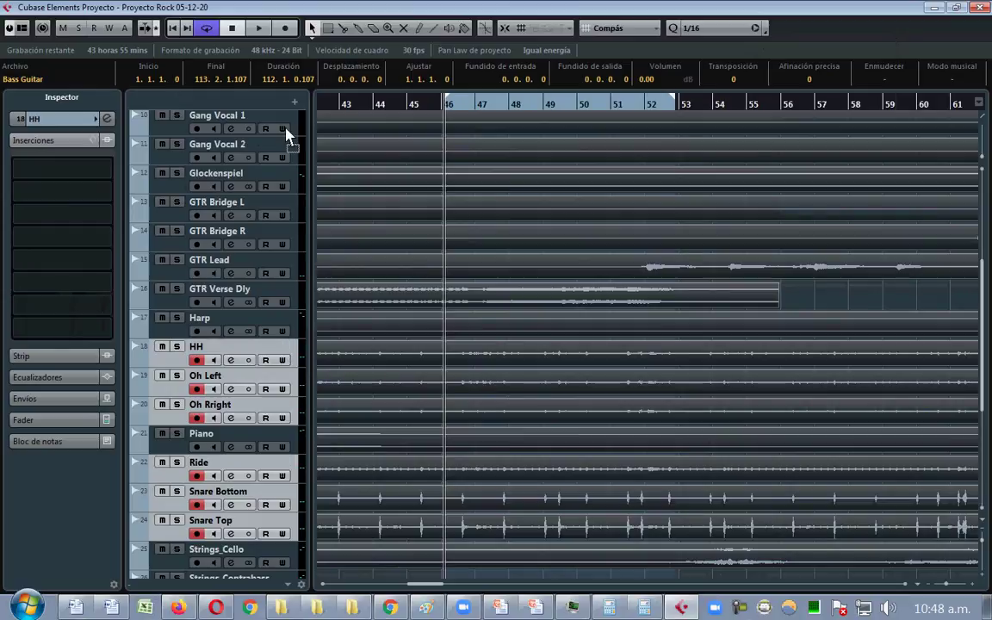
scroll(287, 131, "up", 3)
scroll(286, 131, "up", 1)
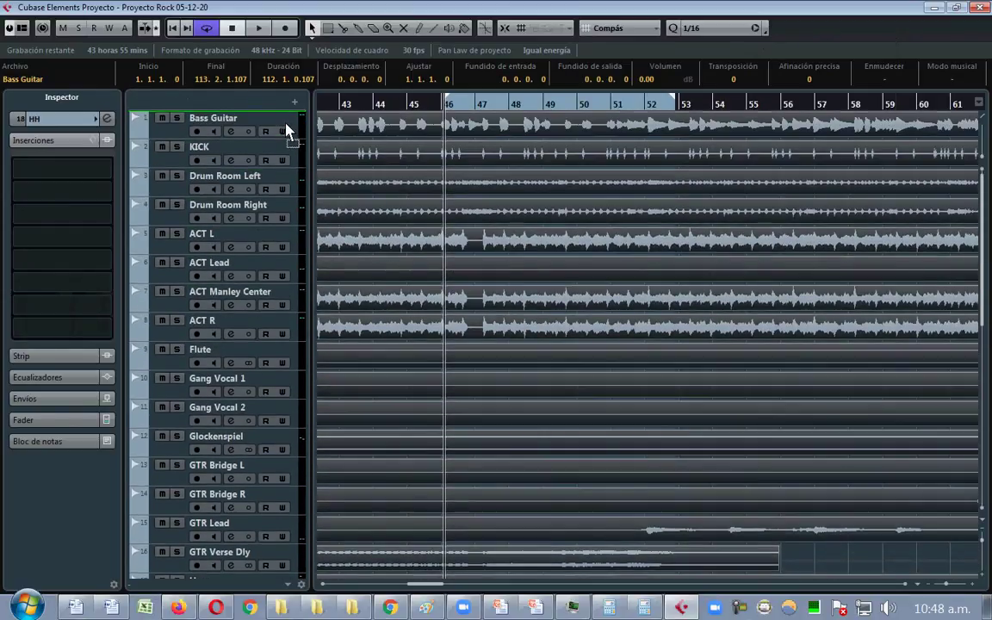
left_click_drag(287, 129, 288, 186)
- Move the Snare Bottom and Snare Top tracks above HH, directly below KICK
left_click(270, 211)
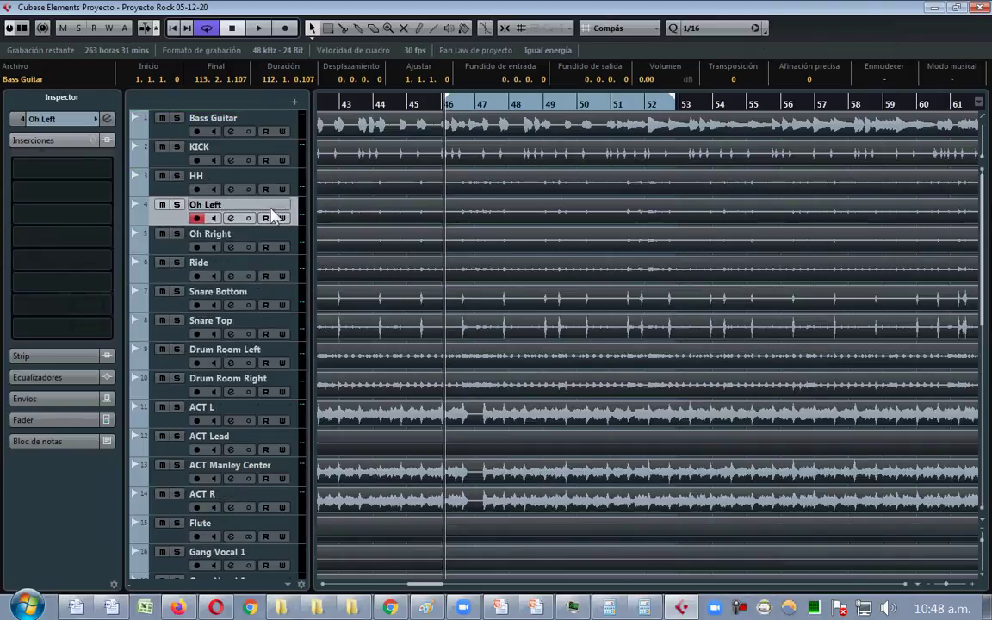
left_click(293, 301)
left_click(295, 324, "shift")
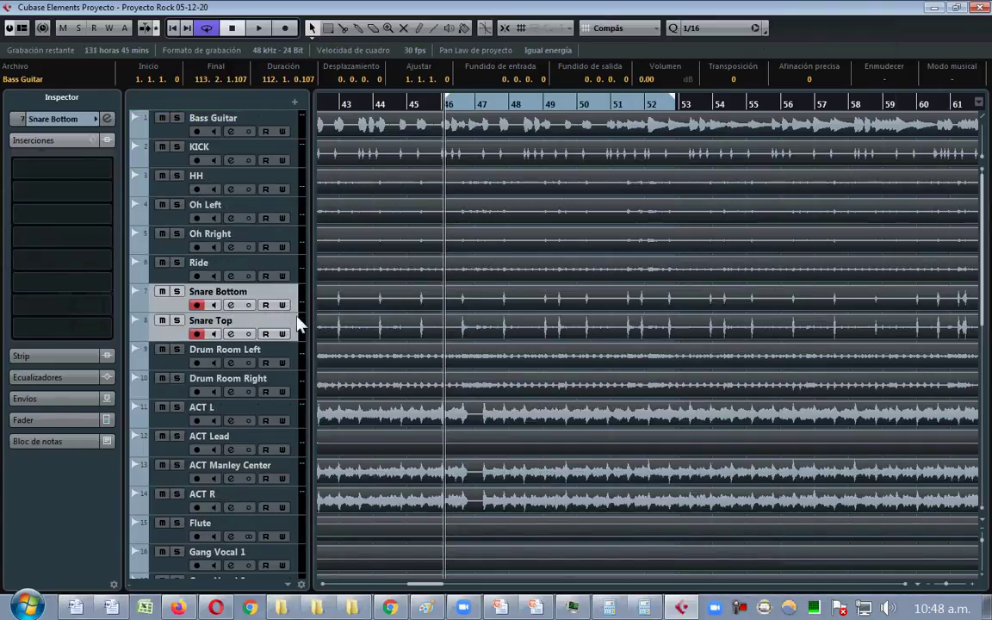
left_click_drag(294, 324, 287, 177)
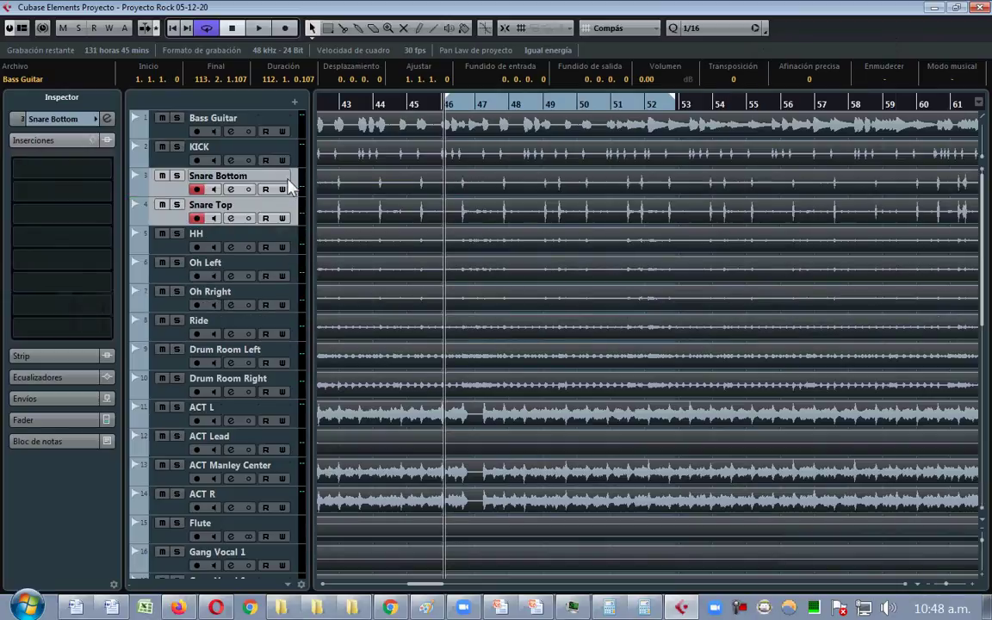
left_click(297, 152)
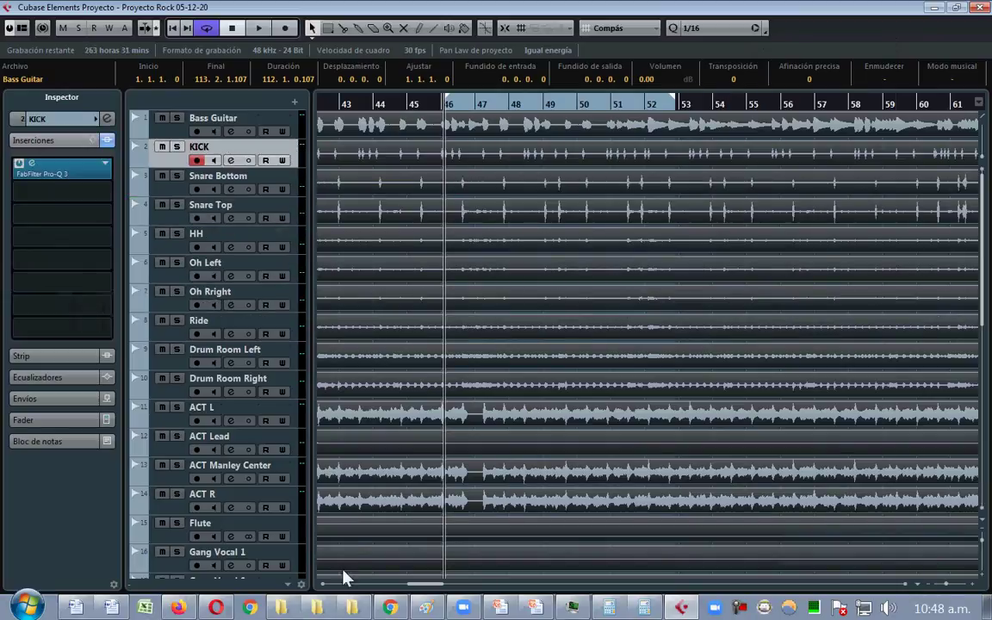
- Rename the Snare Bottom track in capitals as SNARE BOTTOM
double_click(229, 178)
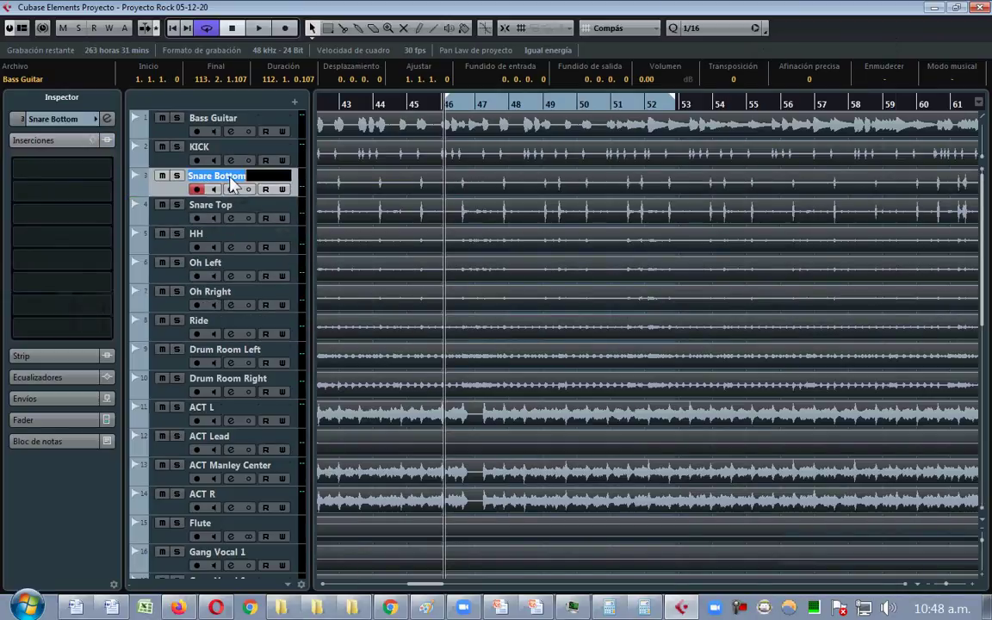
type("snar")
key("BackSpace")
key("BackSpace")
key("BackSpace")
key("BackSpace")
type("SANRE")
type("NARE")
type("BOTTOM")
key("Return")
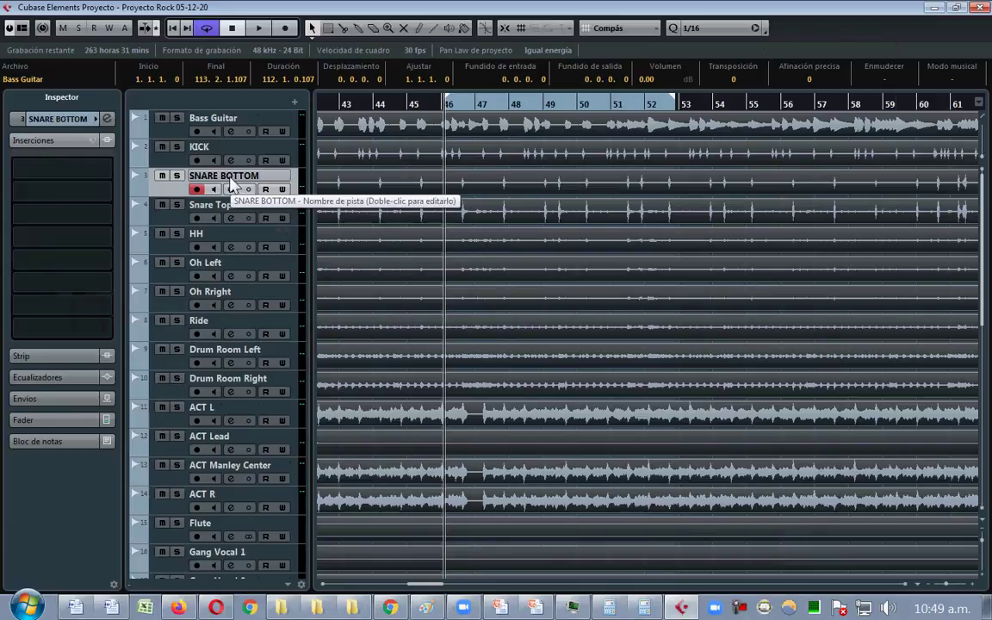
- Rename the Snare Top track in capitals as SNARE TOP
double_click(248, 207)
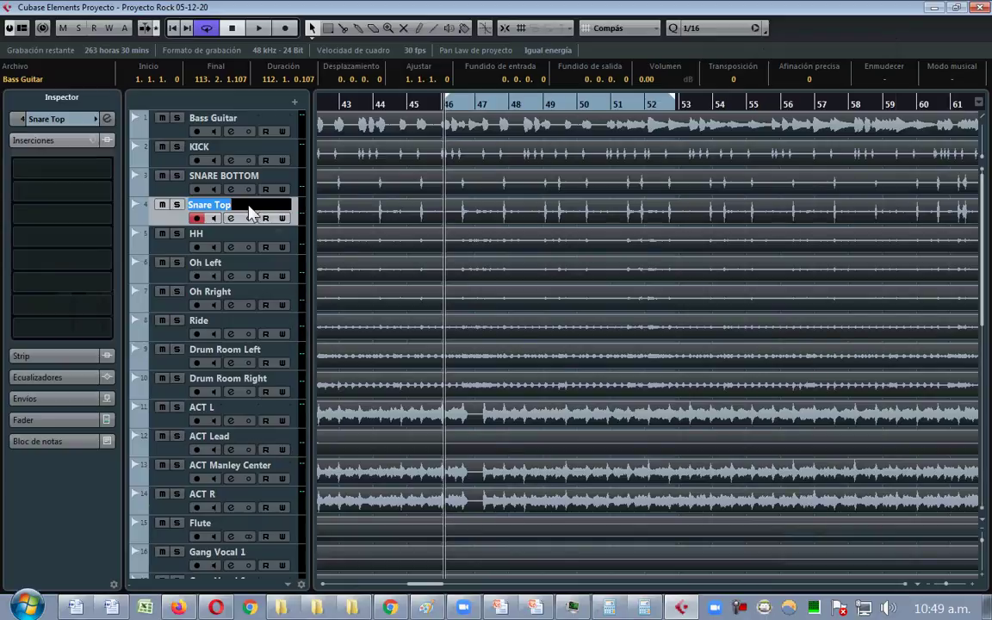
type("SAN")
key("BackSpace")
type("NARE")
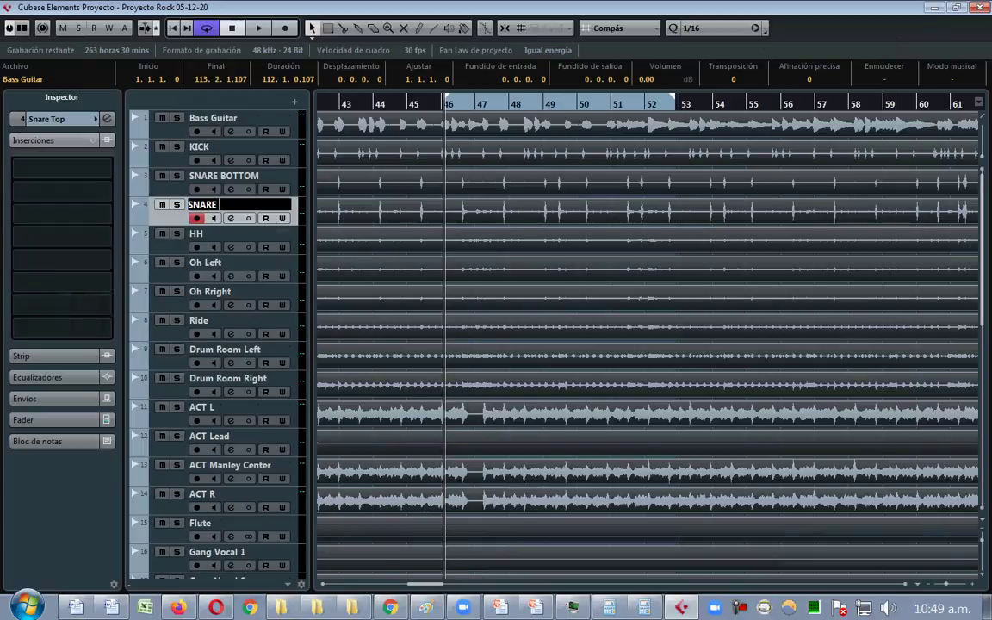
type(" TOP")
key("Return")
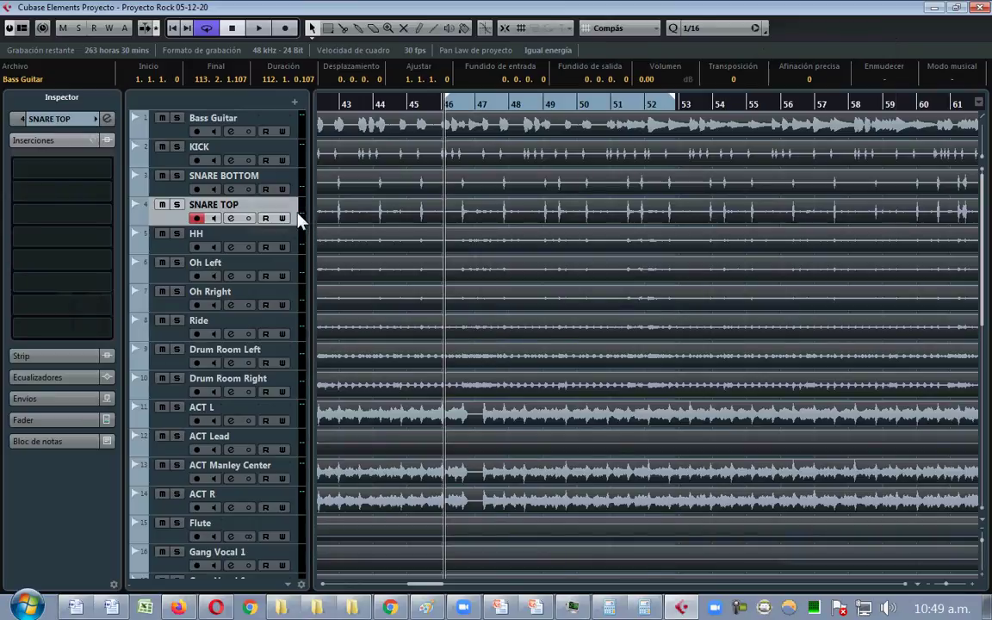
- Move the SNARE TOP track above SNARE BOTTOM, directly below KICK
left_click_drag(298, 219, 294, 192)
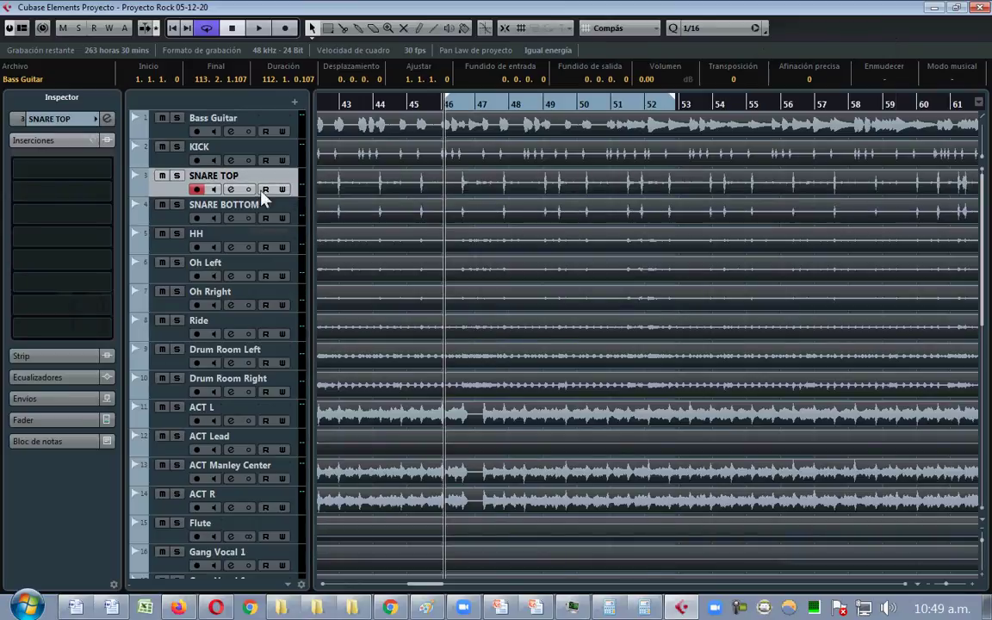
left_click(300, 216)
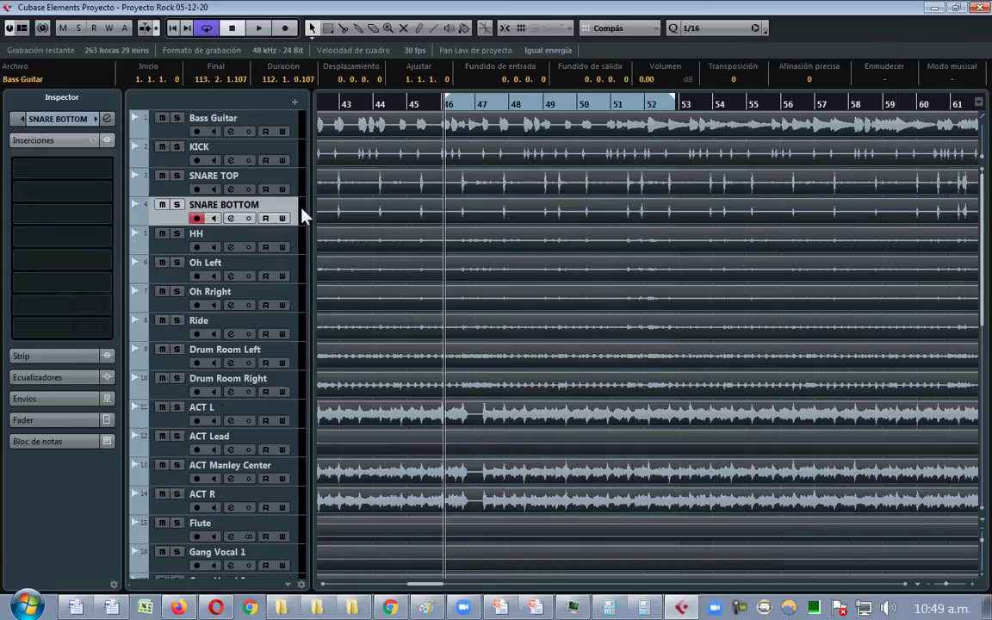
- Switch to the DOCS PPTS folder in the file explorer and open the Word document Libro 5 - Microfonia
left_click(358, 607)
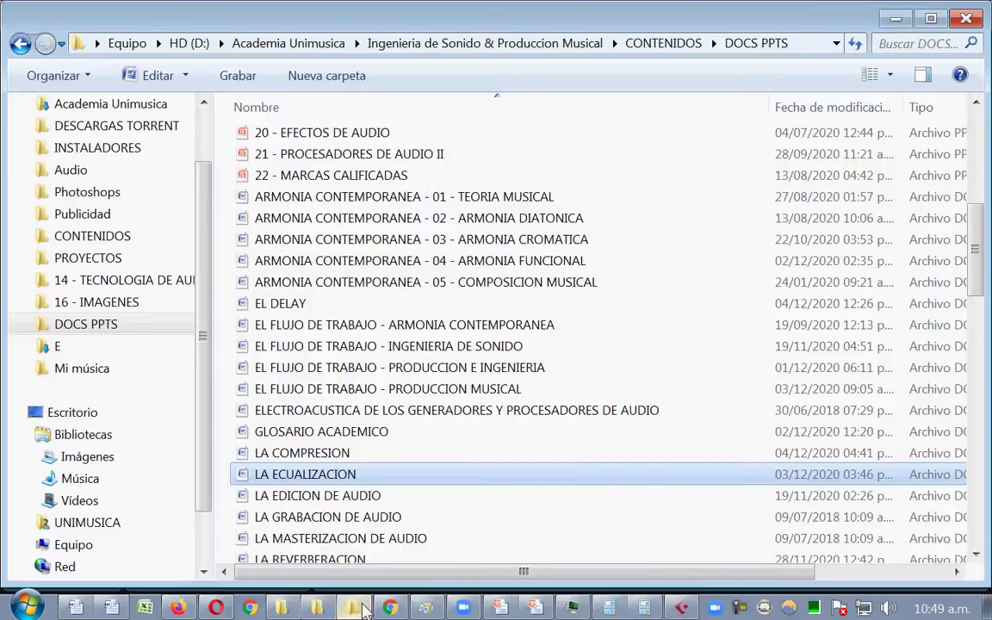
left_click(313, 607)
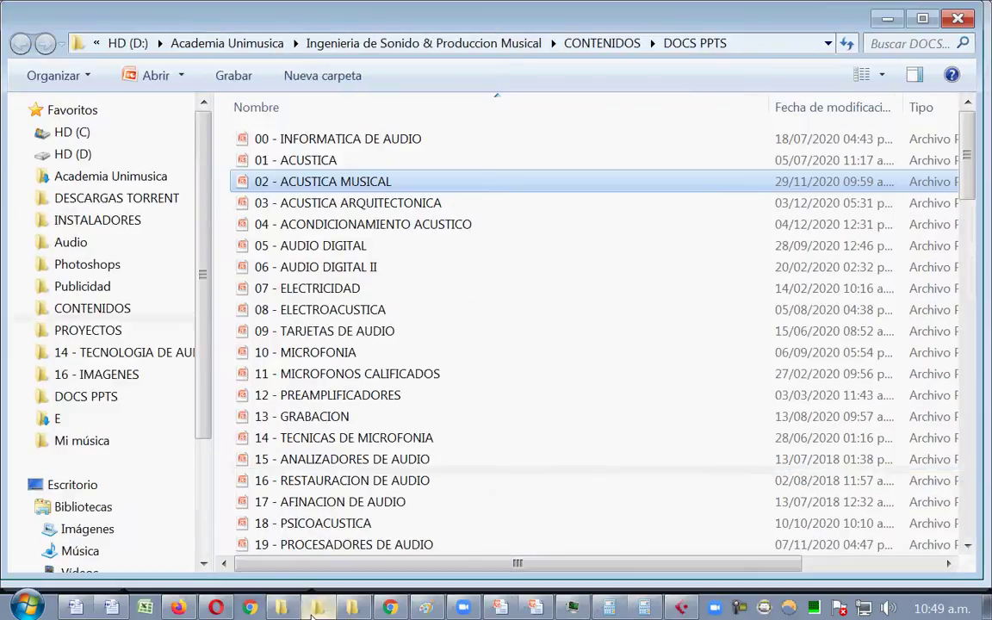
scroll(392, 392, "down", 6)
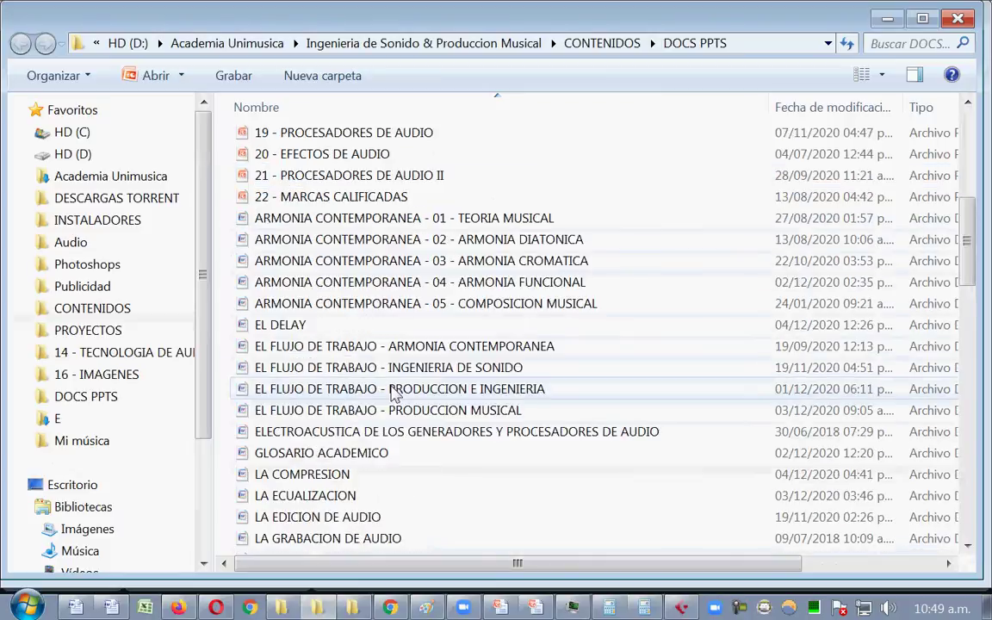
scroll(416, 409, "down", 7)
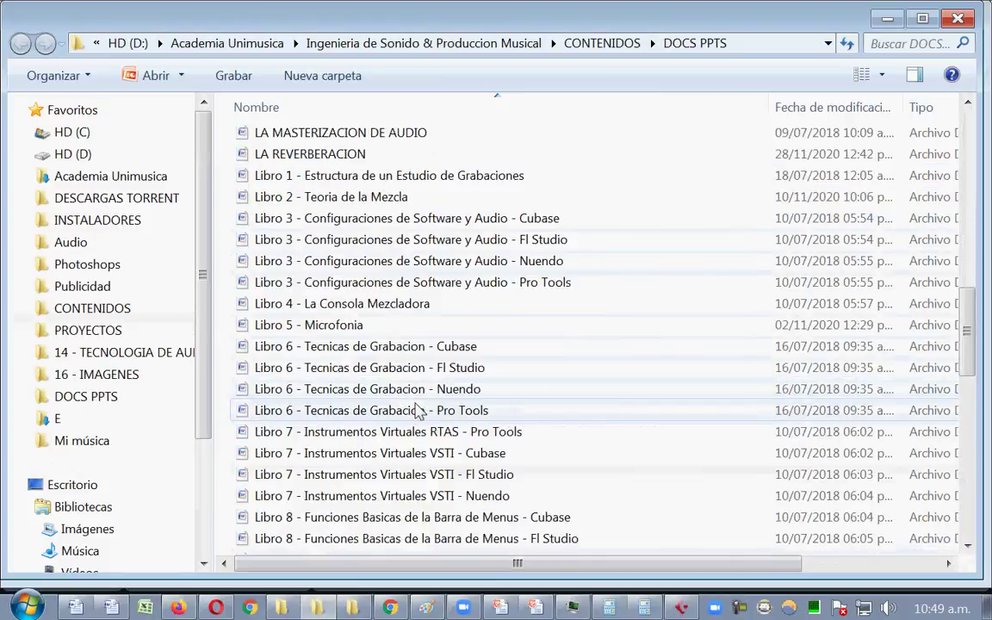
double_click(374, 326)
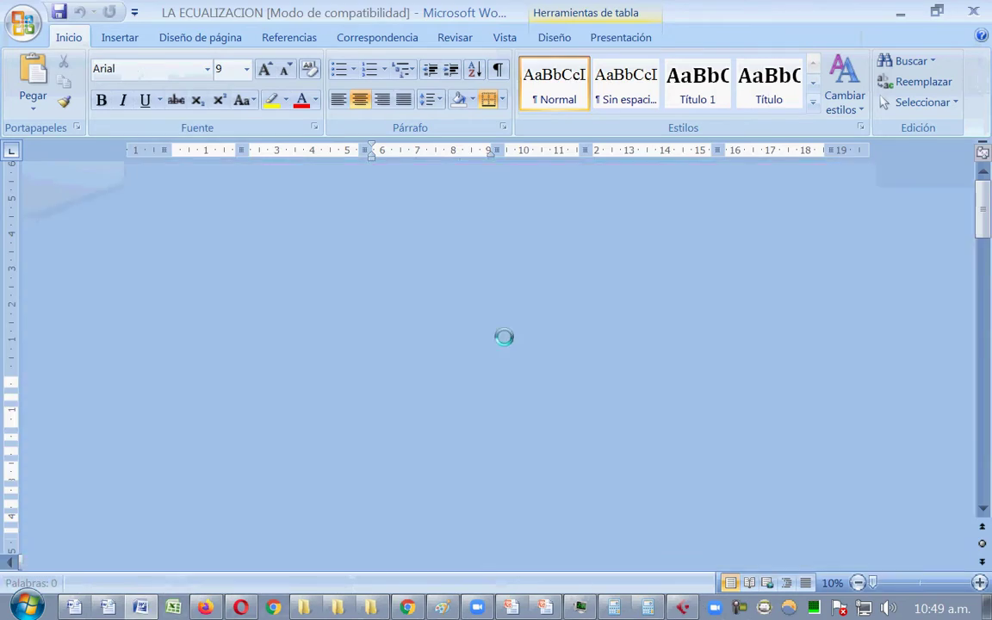
- Examine the Microfonía de la Tarola section and the photo showing microphones above and below the snare drum
scroll(506, 337, "down", 20)
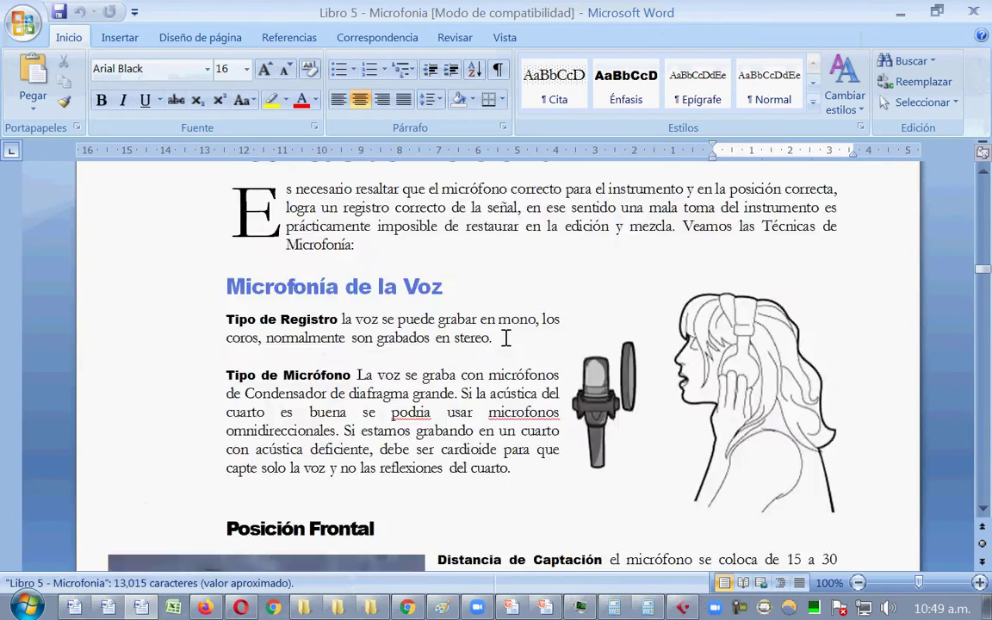
scroll(506, 337, "down", 20)
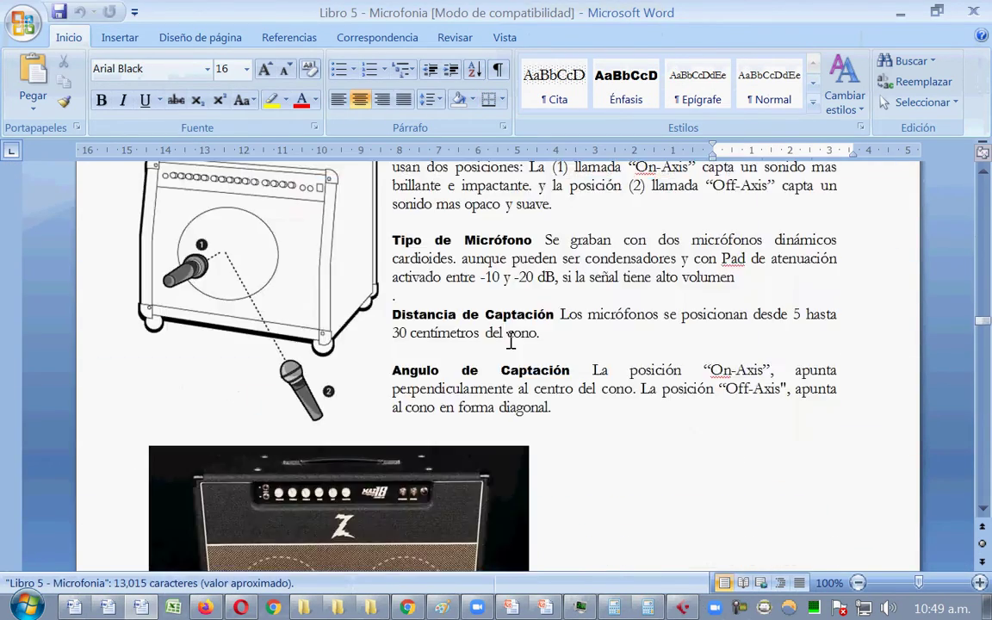
scroll(513, 349, "down", 15)
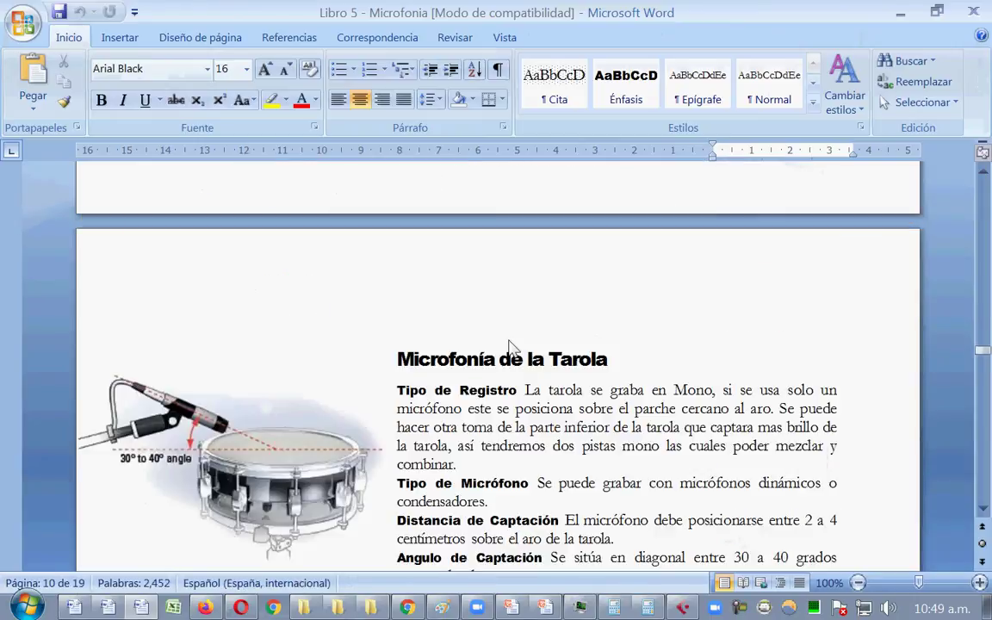
scroll(508, 346, "down", 8)
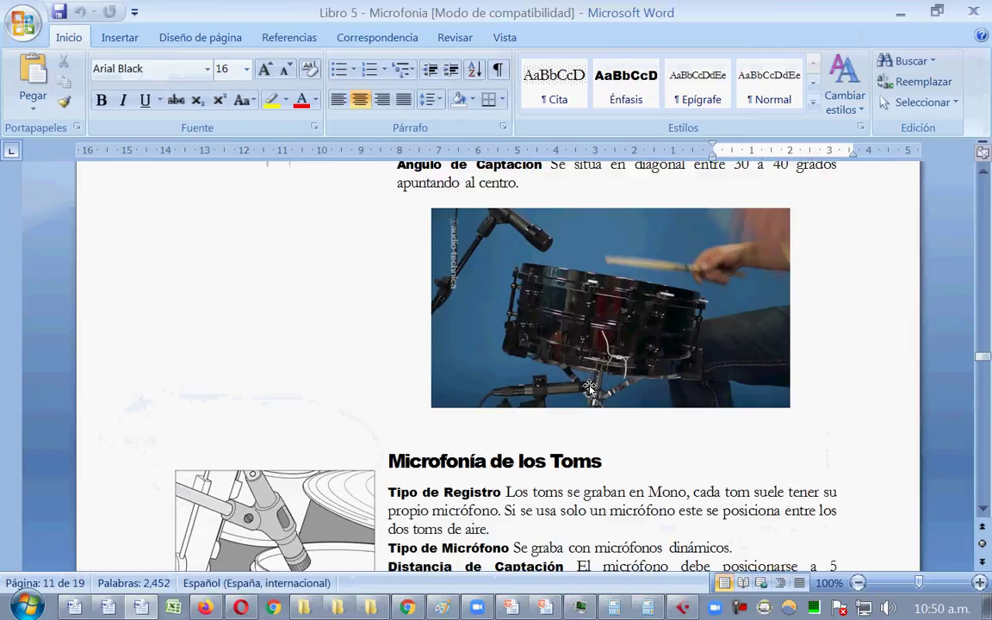
scroll(590, 388, "down", 8)
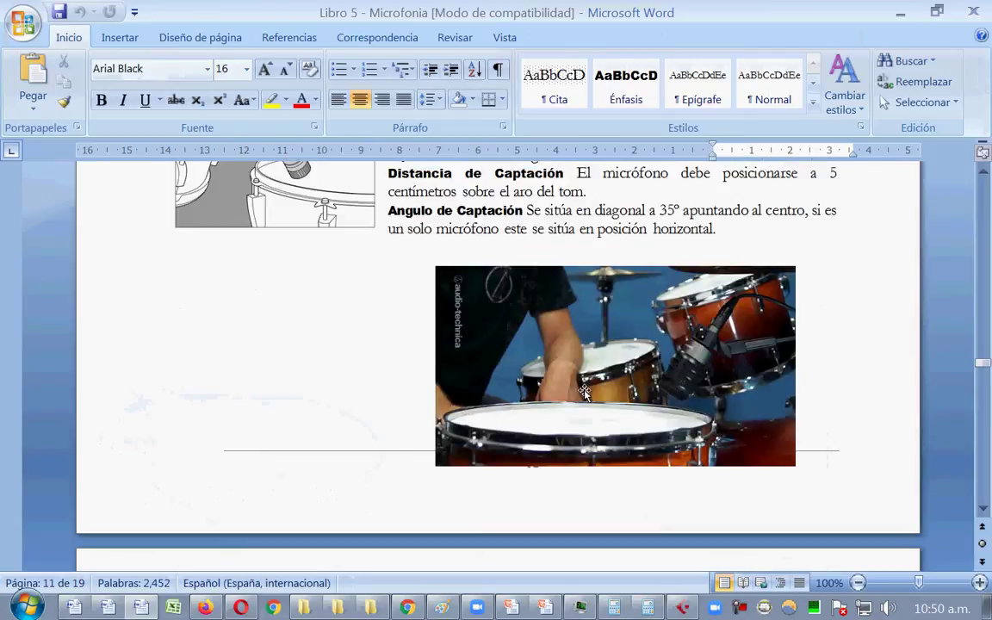
scroll(585, 394, "up", 8)
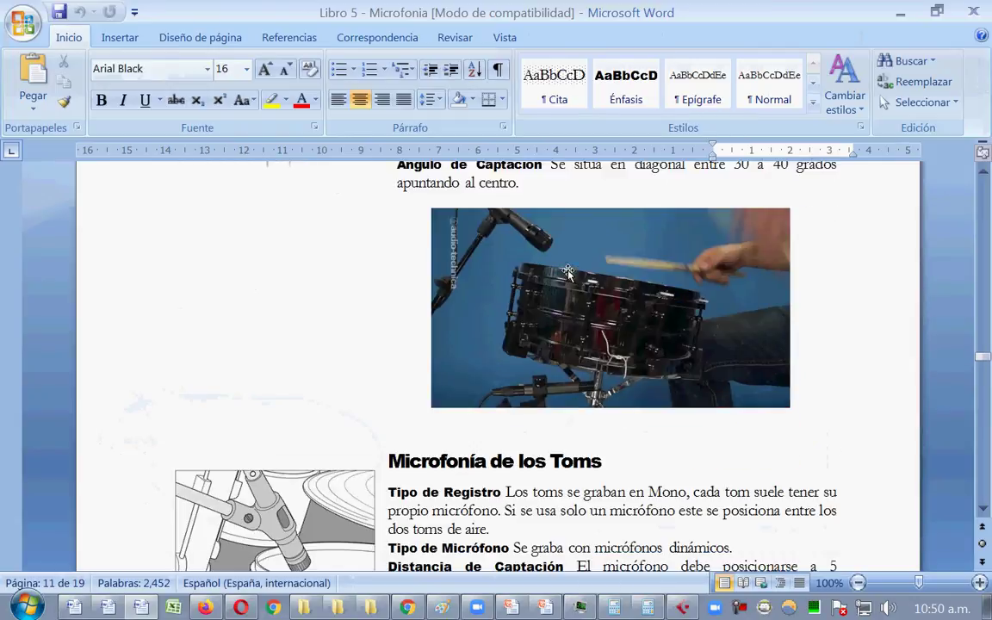
- Switch back to Cubase and compare the SNARE TOP and SNARE BOTTOM tracks
left_click(682, 608)
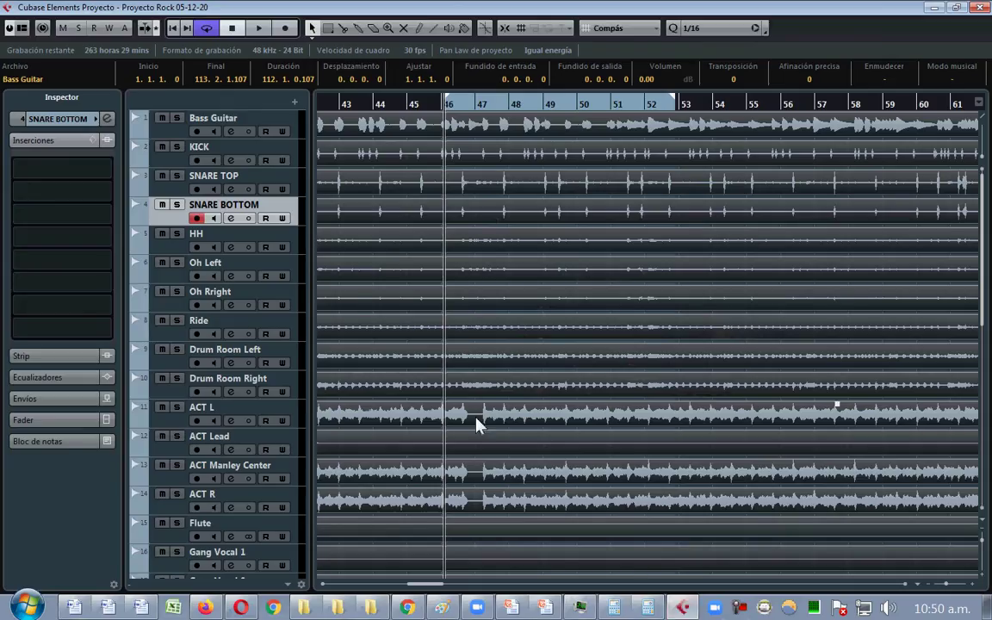
left_click(294, 179)
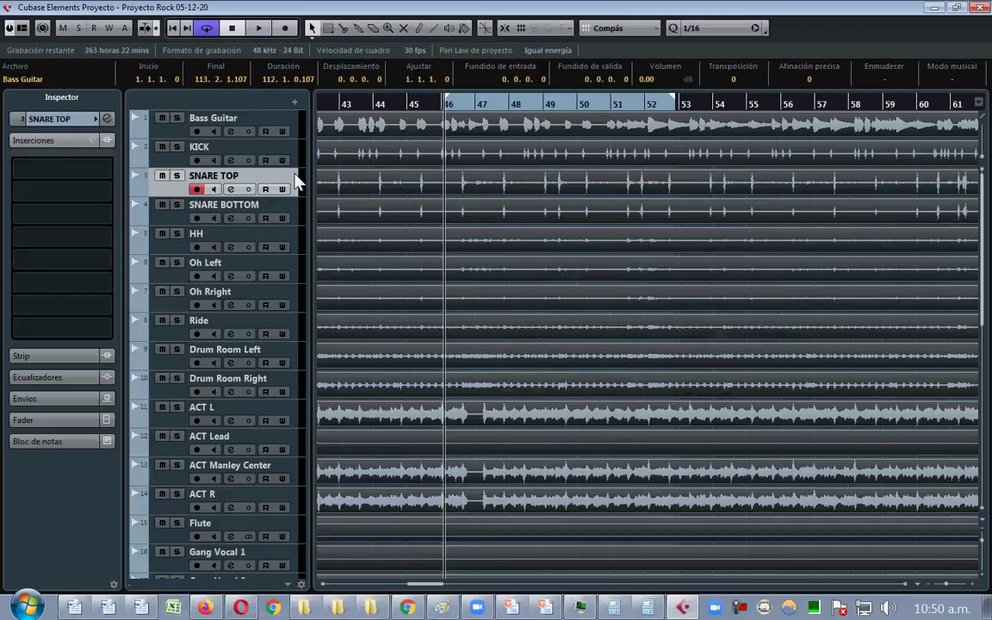
left_click(265, 218)
left_click(265, 218)
left_click(283, 205)
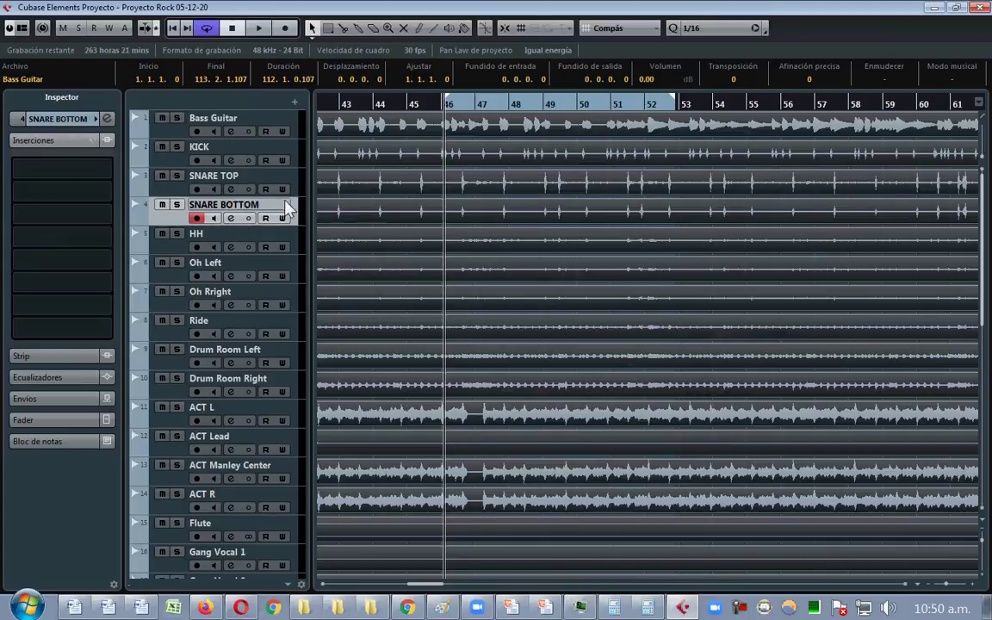
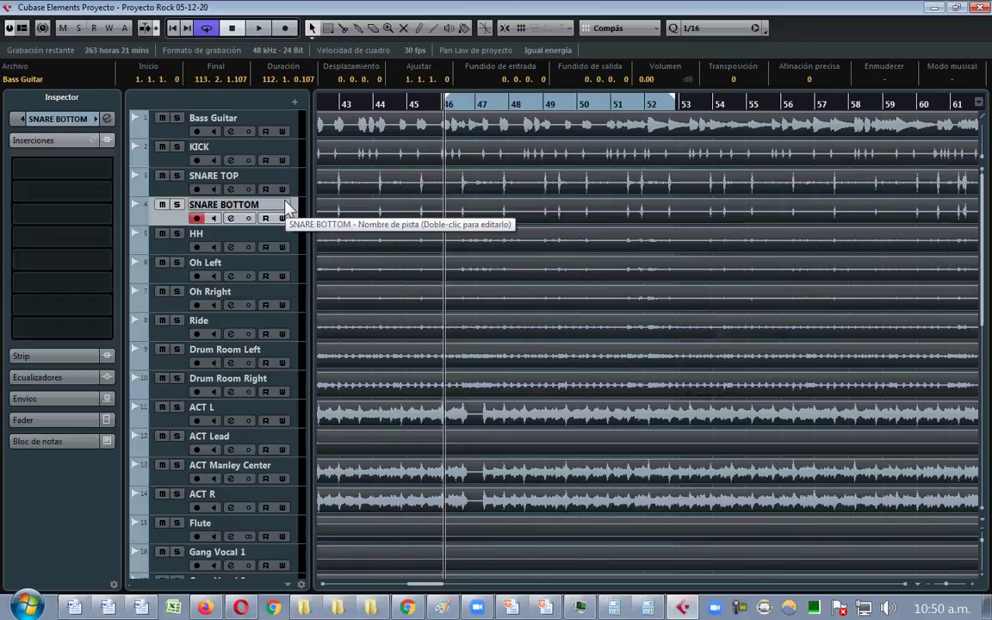
- Add one mono group channel track named SNARE and place it between KICK and SNARE TOP
left_click(284, 179)
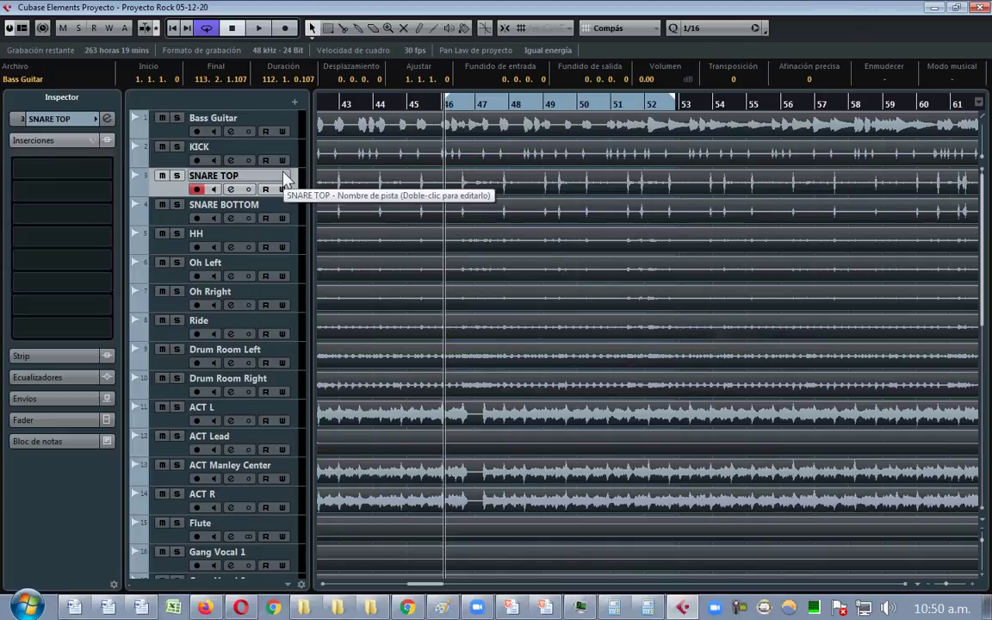
right_click(284, 179)
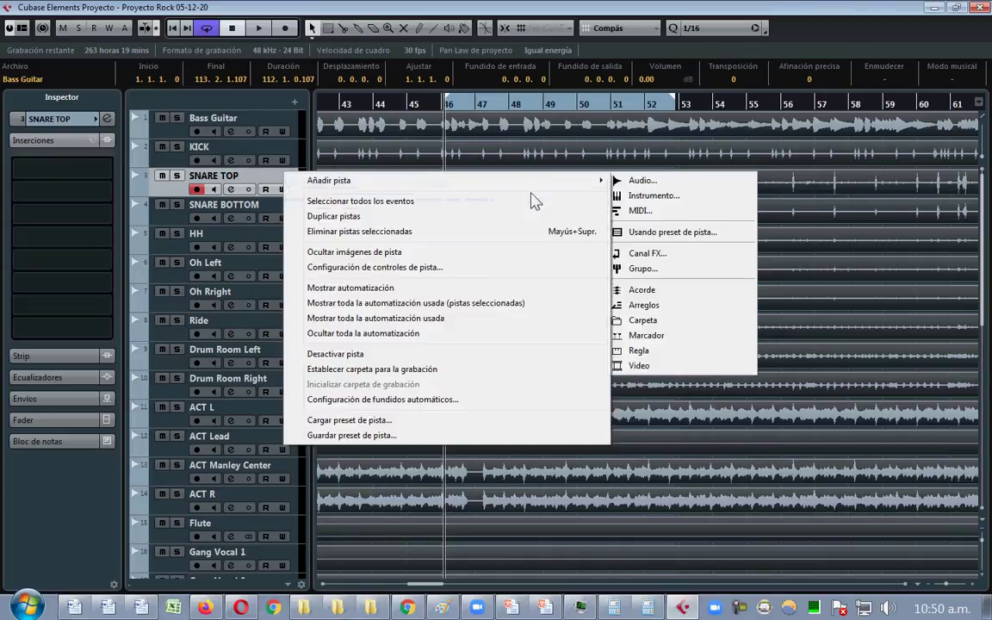
mouse_move(594, 180)
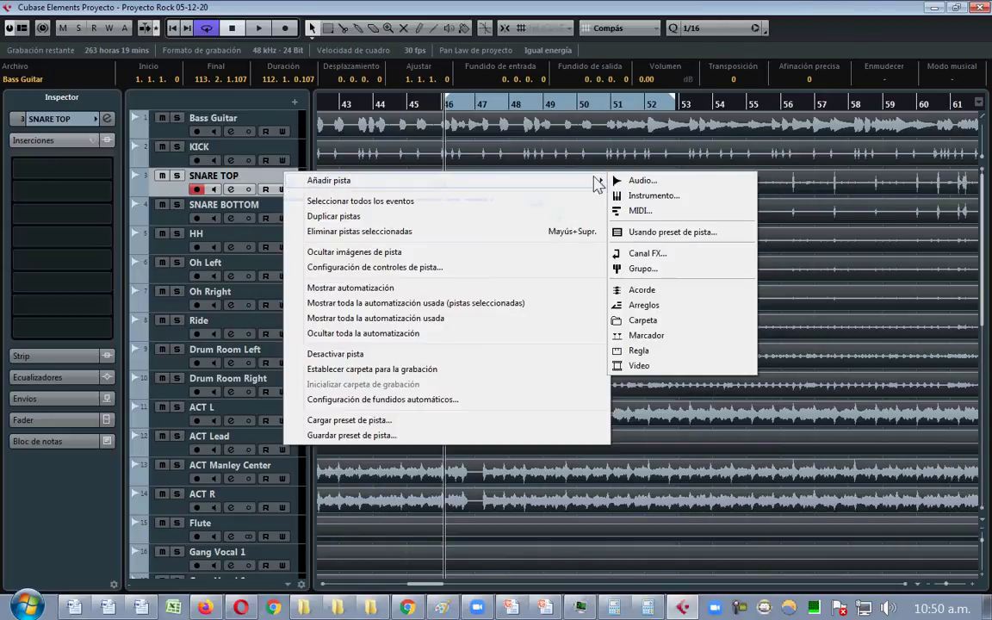
left_click(671, 272)
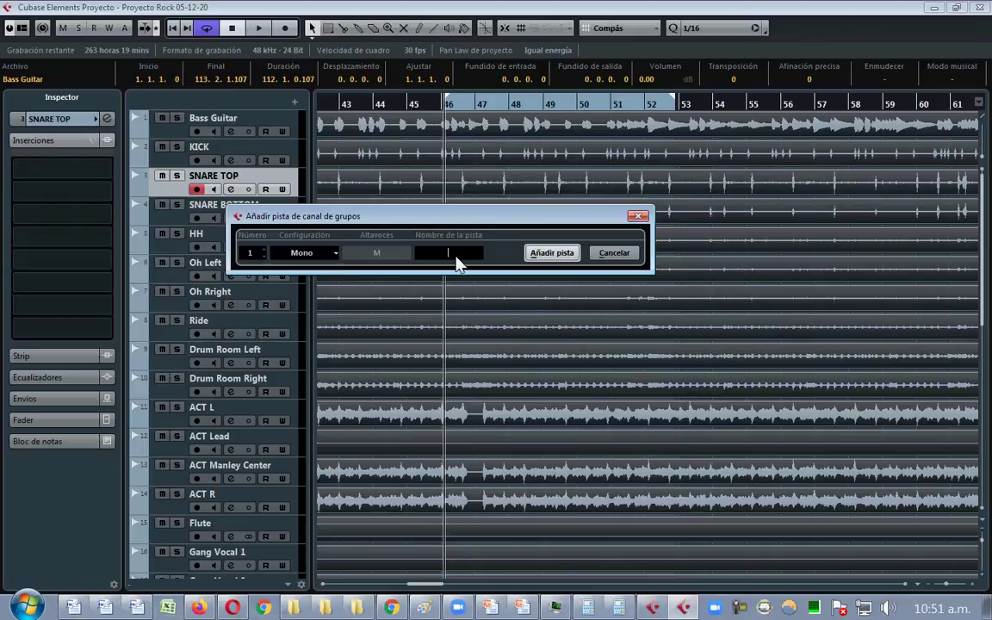
type("SNARE")
key("BackSpace")
key("BackSpace")
key("BackSpace")
key("BackSpace")
type("NARE")
key("Return")
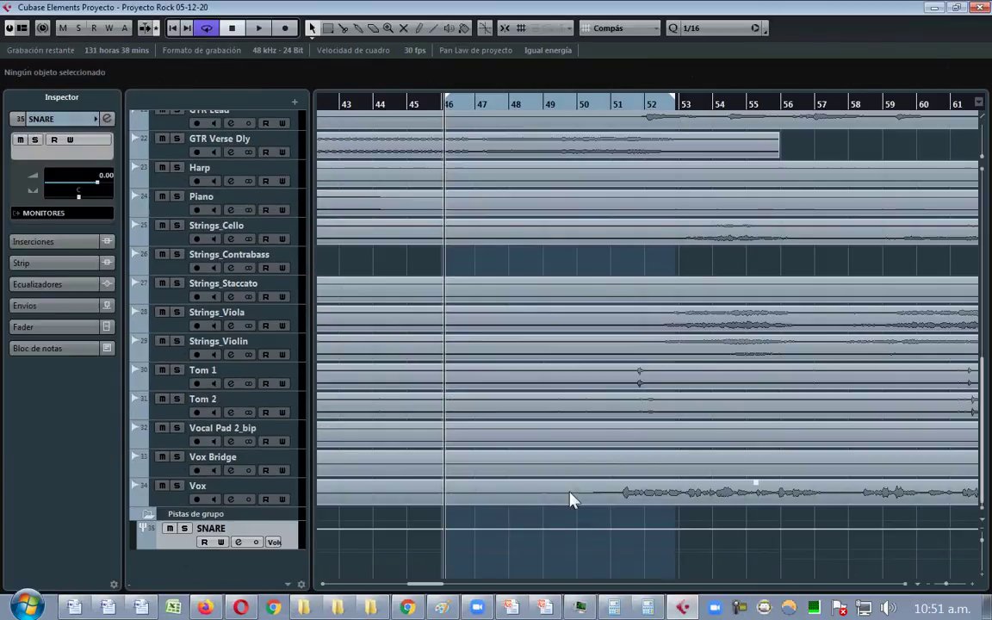
left_click_drag(297, 558, 278, 185)
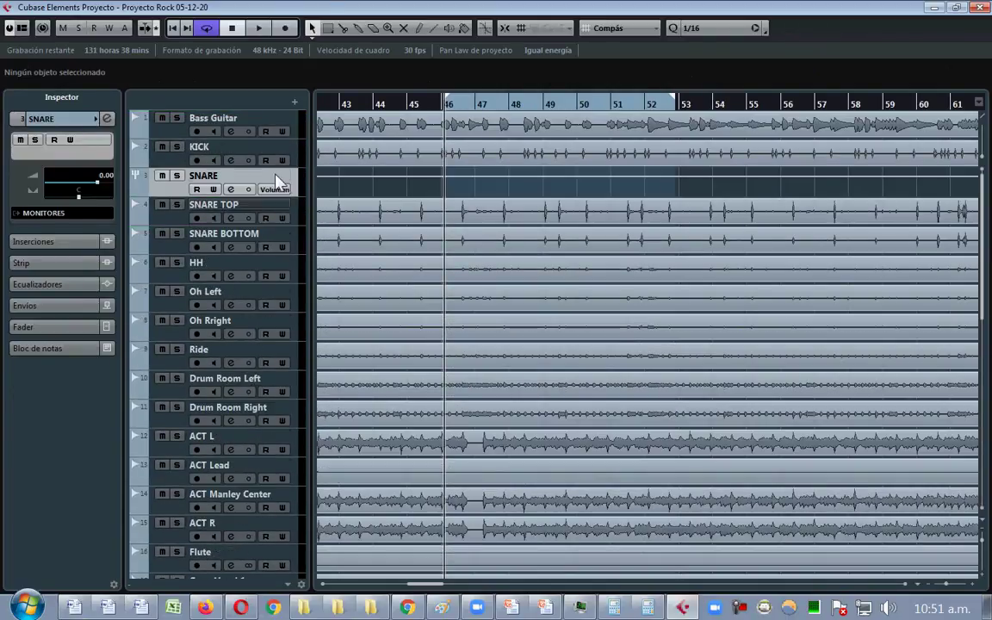
- Route the outputs of the SNARE BOTTOM and SNARE TOP tracks to the SNARE group
left_click(303, 244)
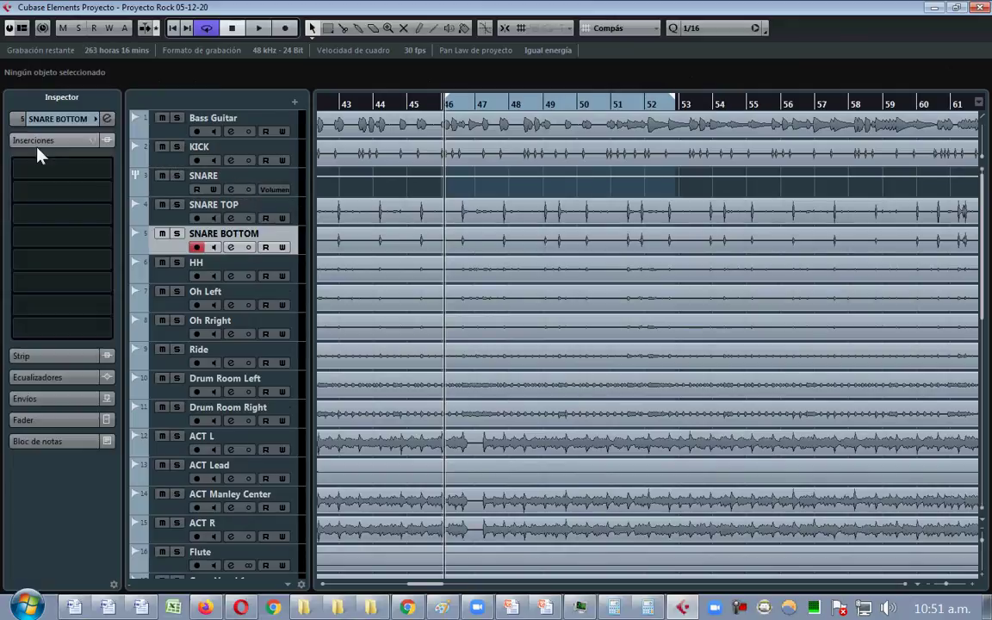
left_click(299, 209)
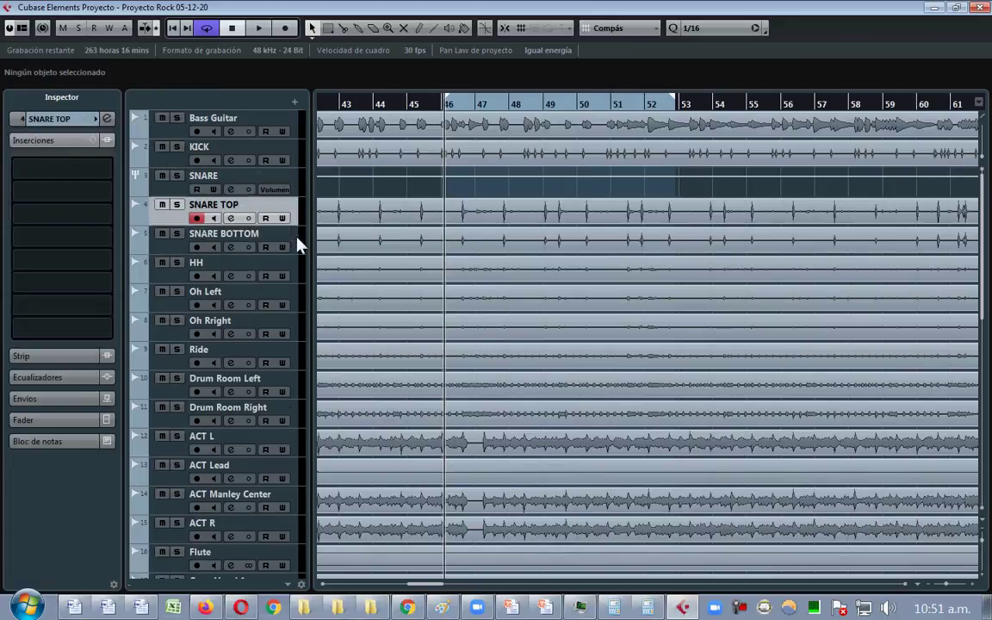
left_click(299, 243)
left_click(65, 122)
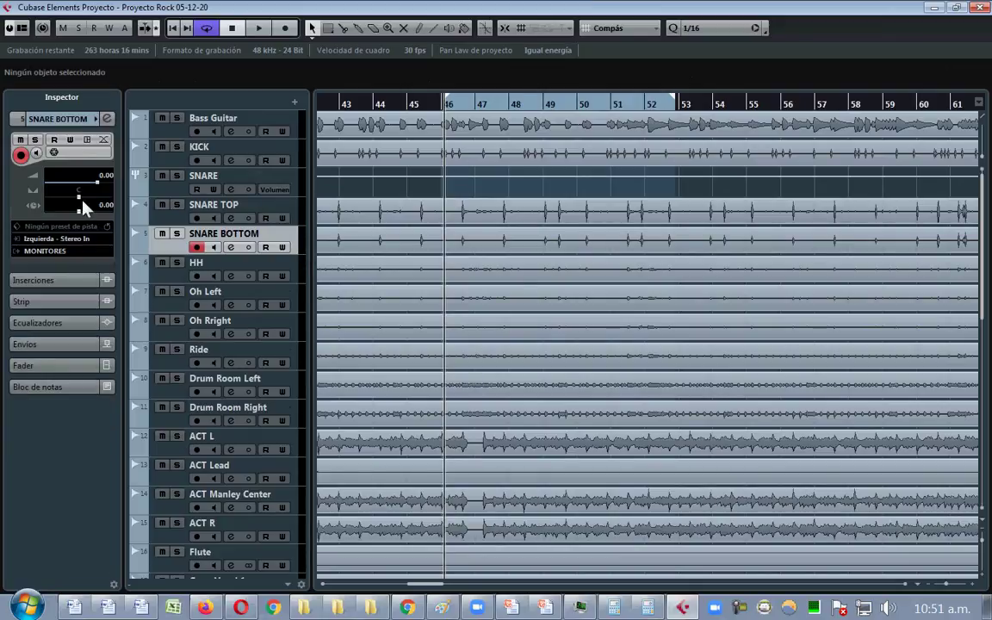
left_click(43, 251)
left_click(105, 348)
left_click(298, 209)
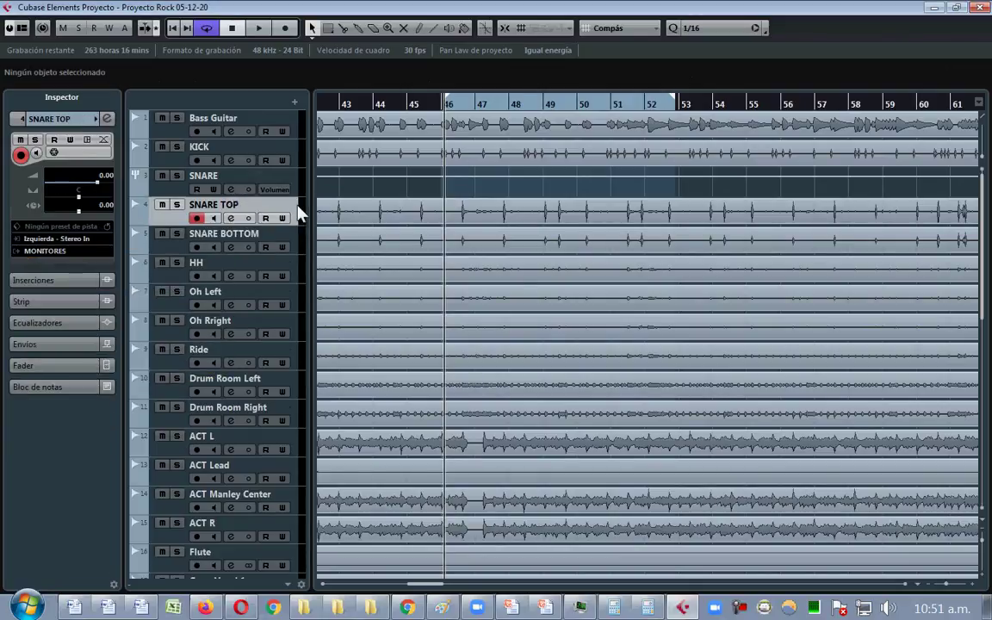
left_click(38, 253)
left_click(95, 351)
- Solo the SNARE group, play it briefly, and isolate SNARE TOP by taking SNARE BOTTOM out of solo
left_click(177, 175)
key("space")
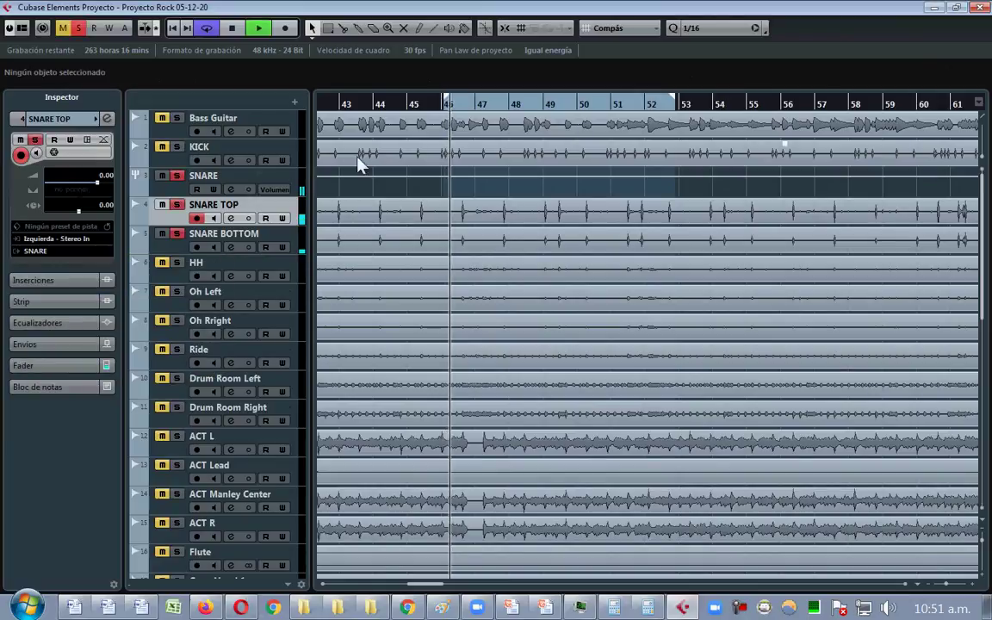
key("space")
left_click(177, 235)
left_click(177, 204)
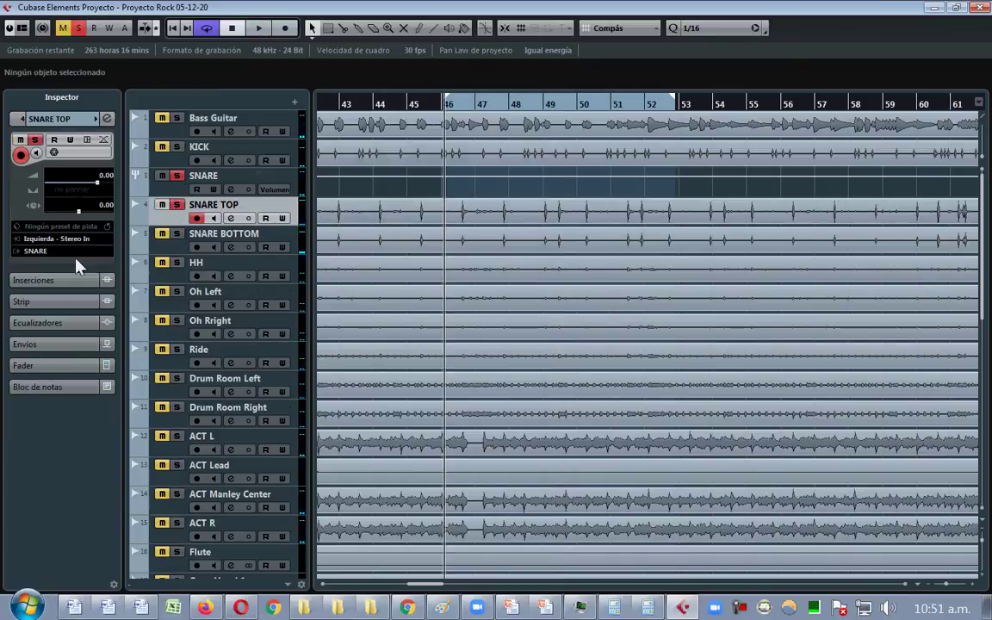
- Load FabFilter Pro-Q 3 into the first insert slot of the SNARE TOP track
left_click(55, 281)
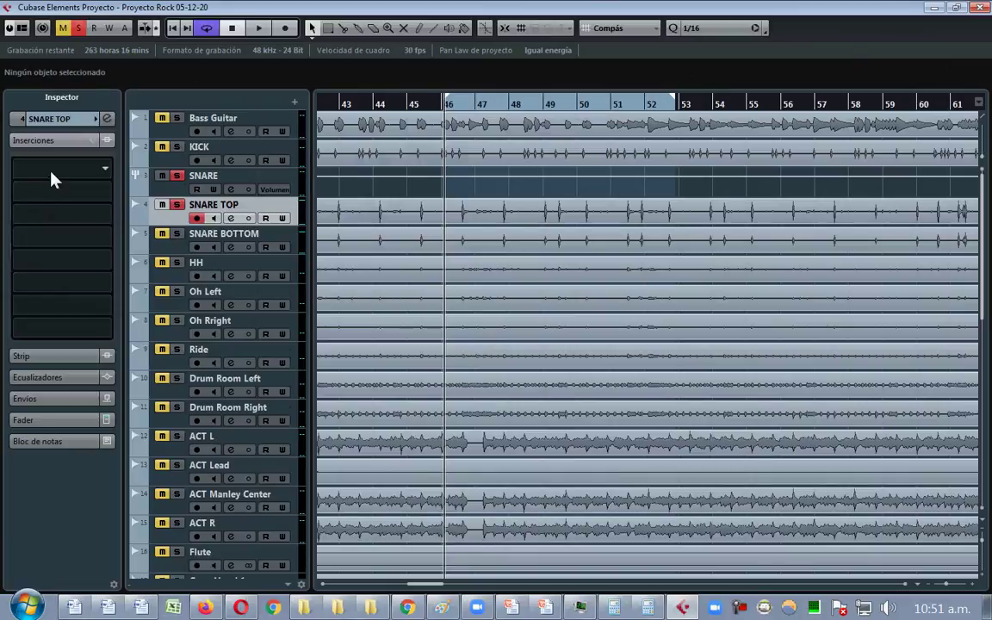
left_click(51, 177)
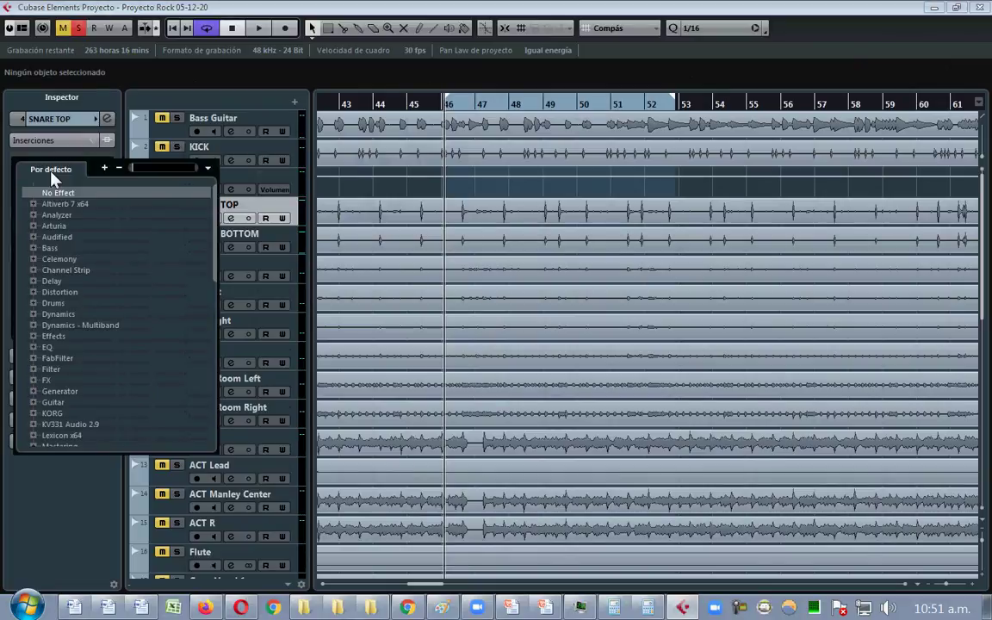
type("PRO-Q")
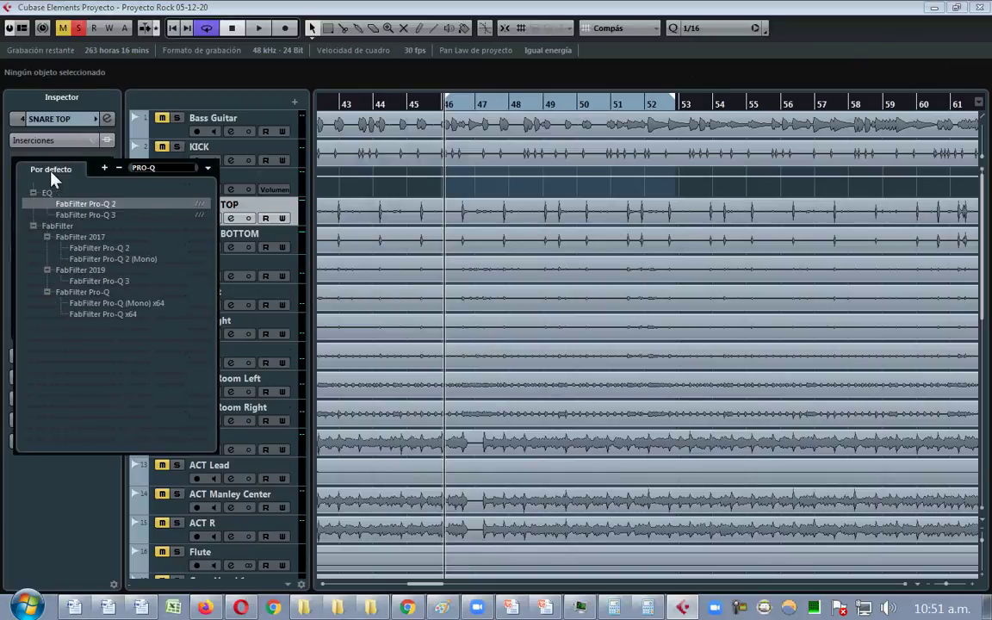
left_click(102, 215)
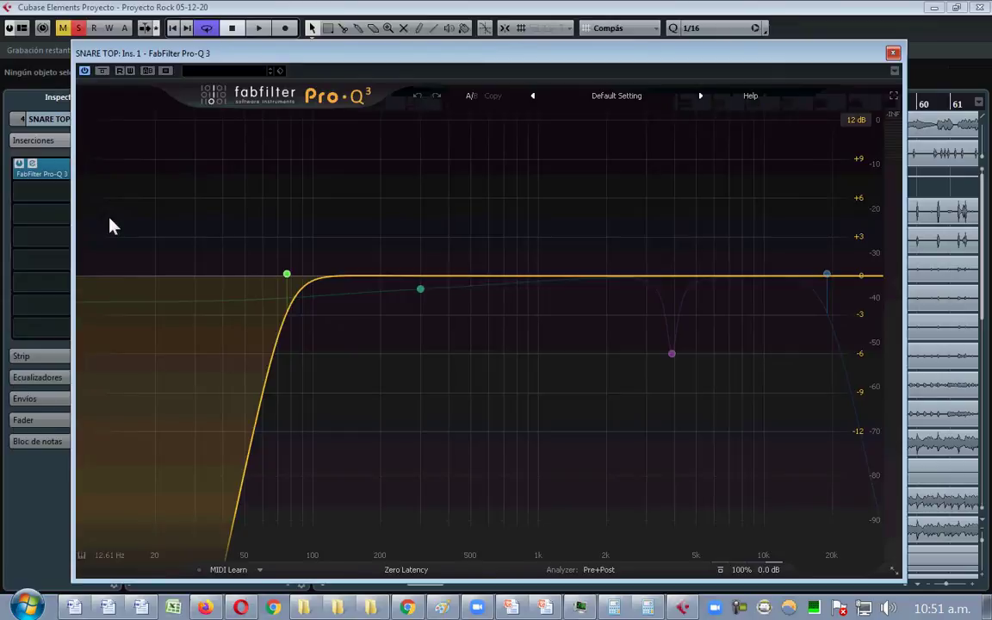
- Play the soloed SNARE TOP through Pro-Q 3 and move the plug-in window aside to uncover the track list
mouse_move(286, 278)
key("space")
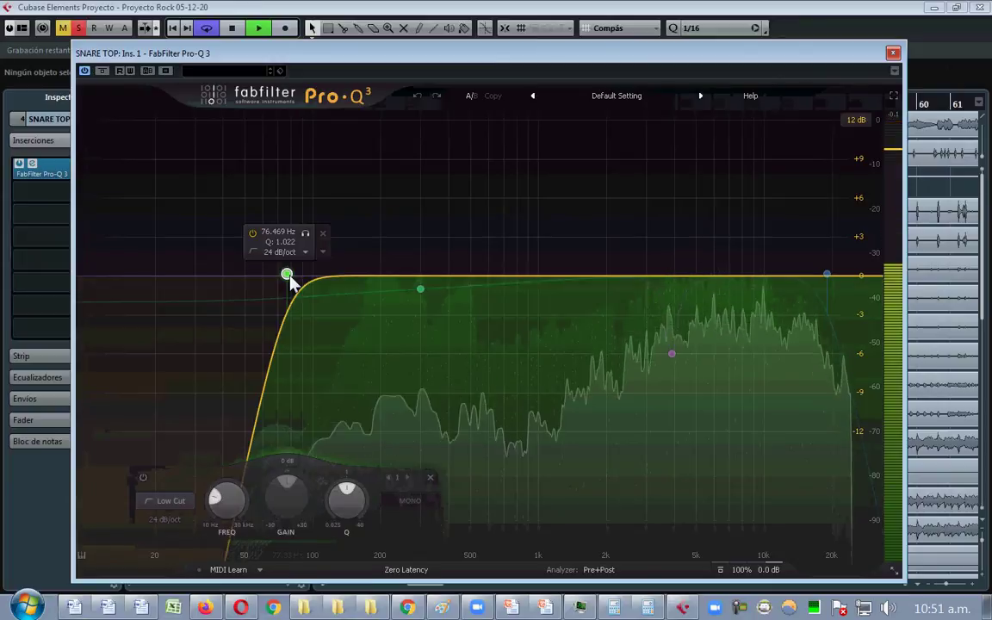
left_click_drag(297, 56, 657, 71)
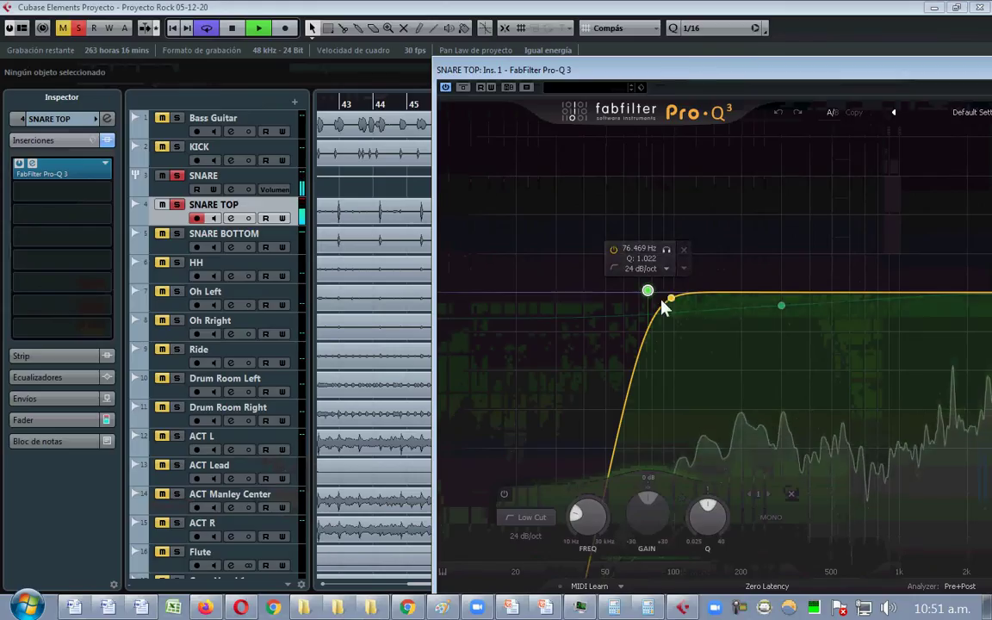
- Raise the SNARE TOP low cut to about 141 Hz, lower it to about 122 Hz, and compare each setting bypassed and active
left_click_drag(648, 290, 706, 290)
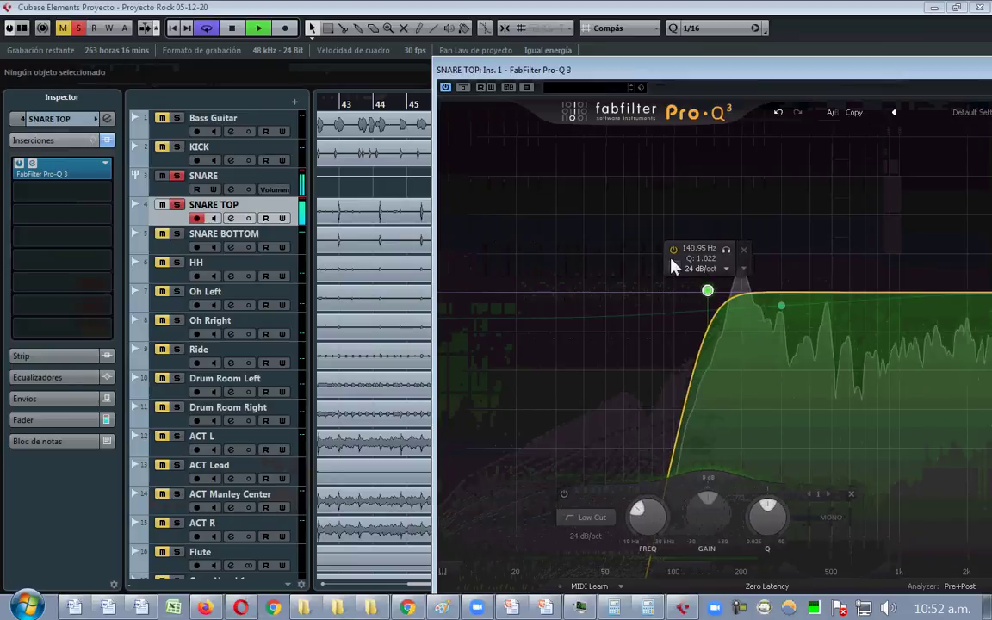
left_click(673, 250)
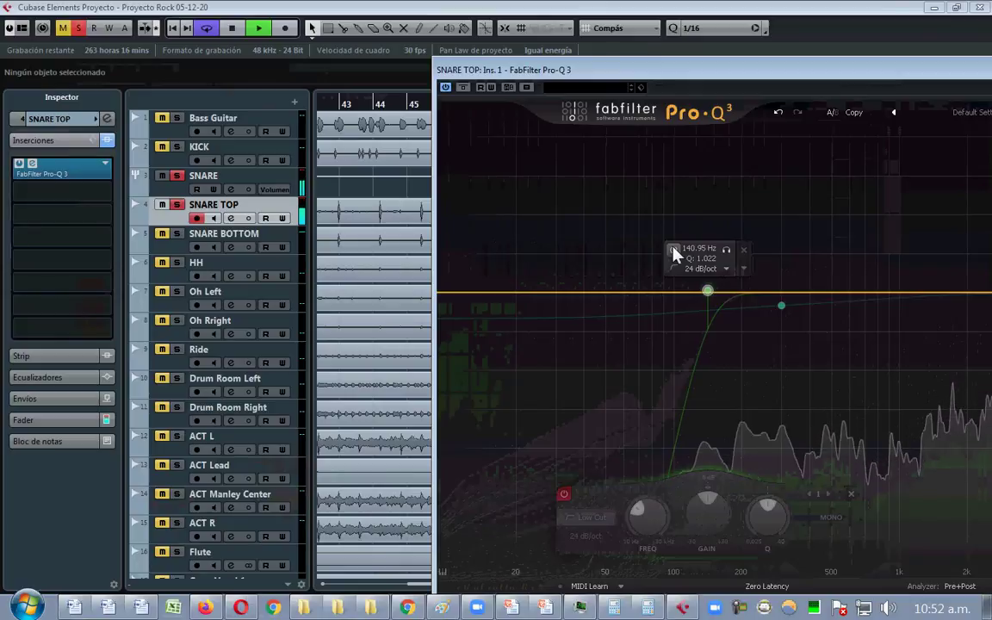
left_click(674, 248)
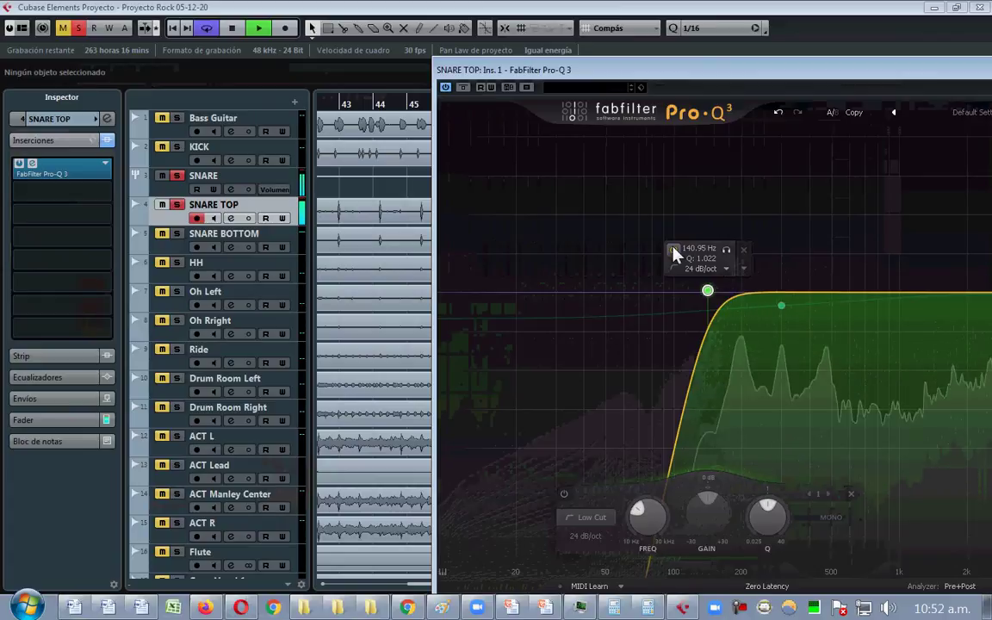
left_click_drag(708, 291, 693, 298)
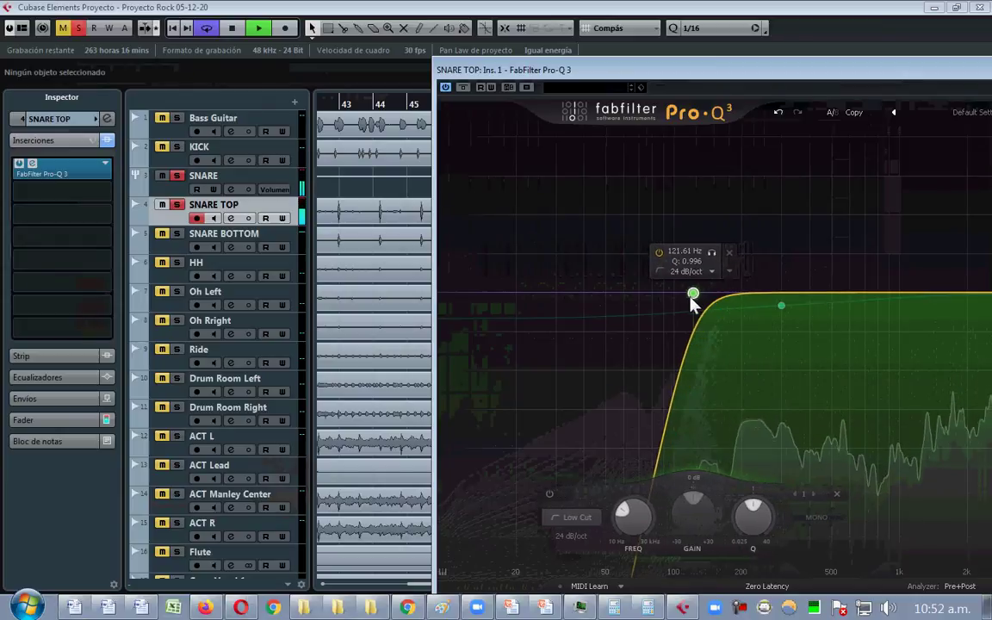
left_click(658, 253)
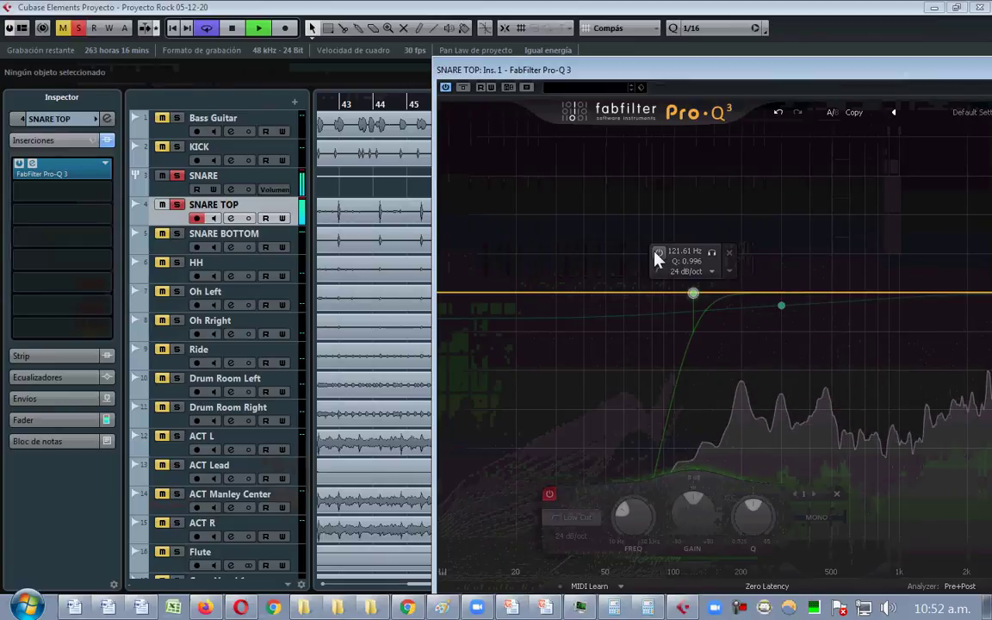
left_click(658, 251)
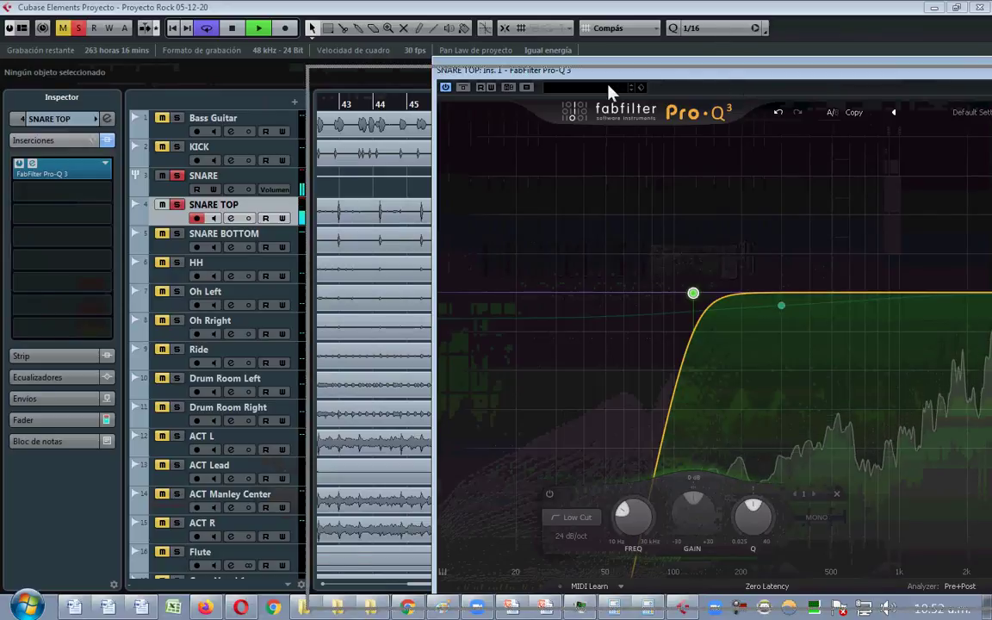
- Bring the whole Pro-Q 3 window into view, select the high cut band, and play SNARE TOP to examine its upper frequencies
left_click_drag(474, 73, 221, 97)
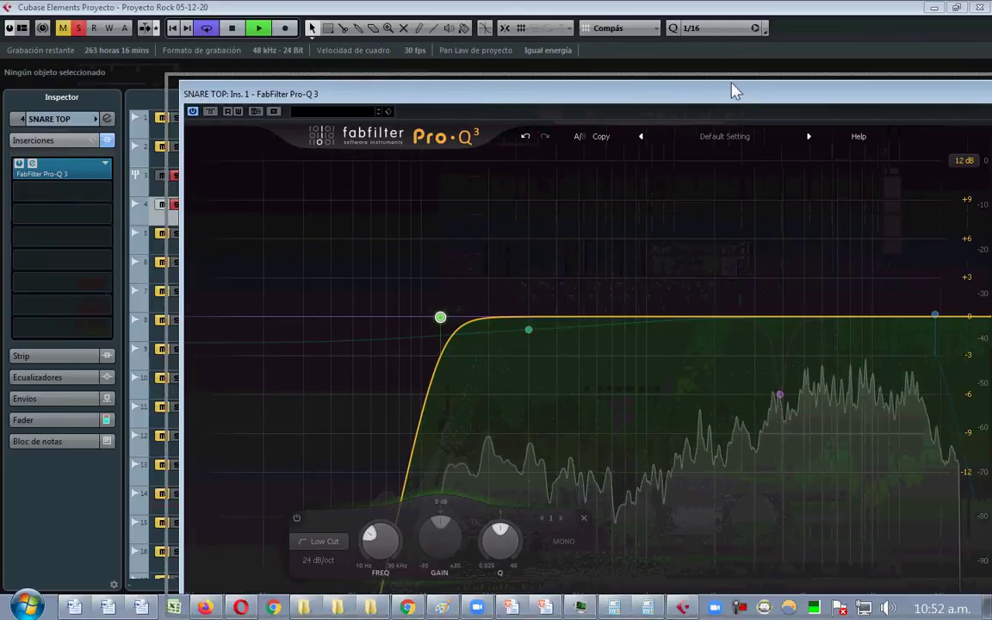
left_click_drag(747, 96, 600, 62)
mouse_move(831, 293)
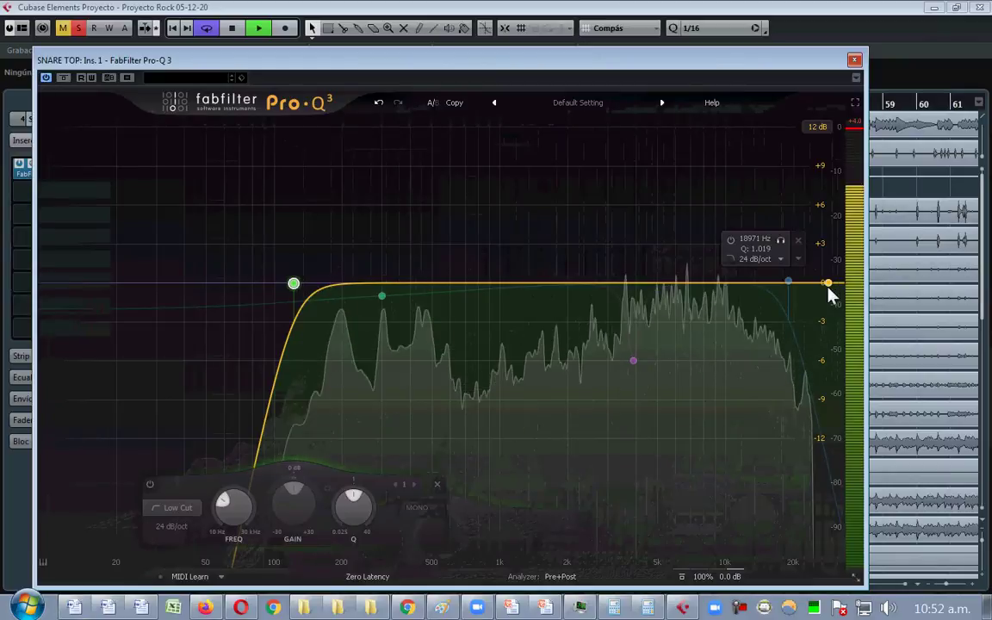
left_click(787, 281)
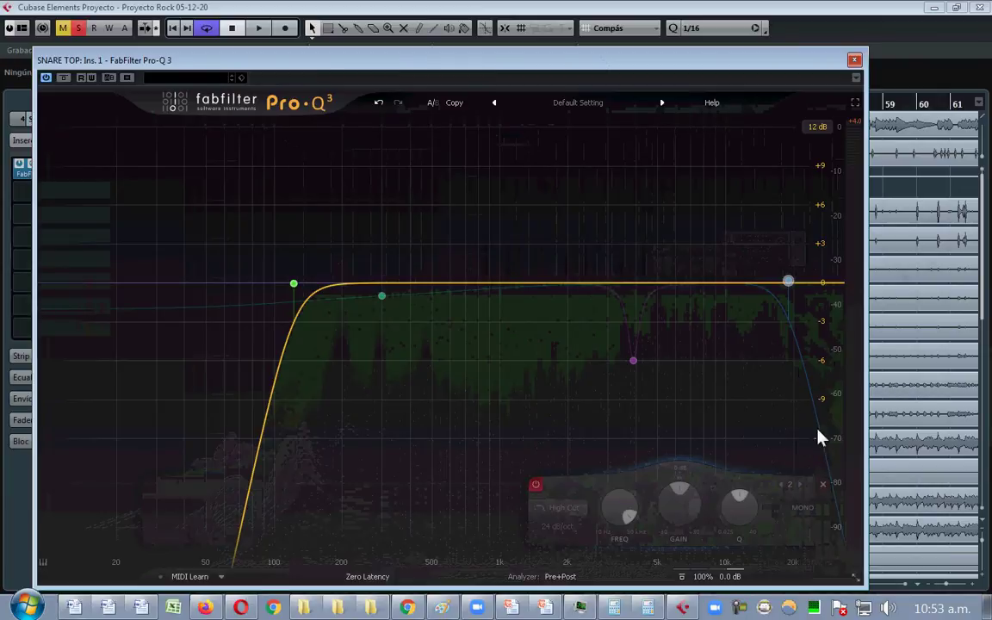
key("space")
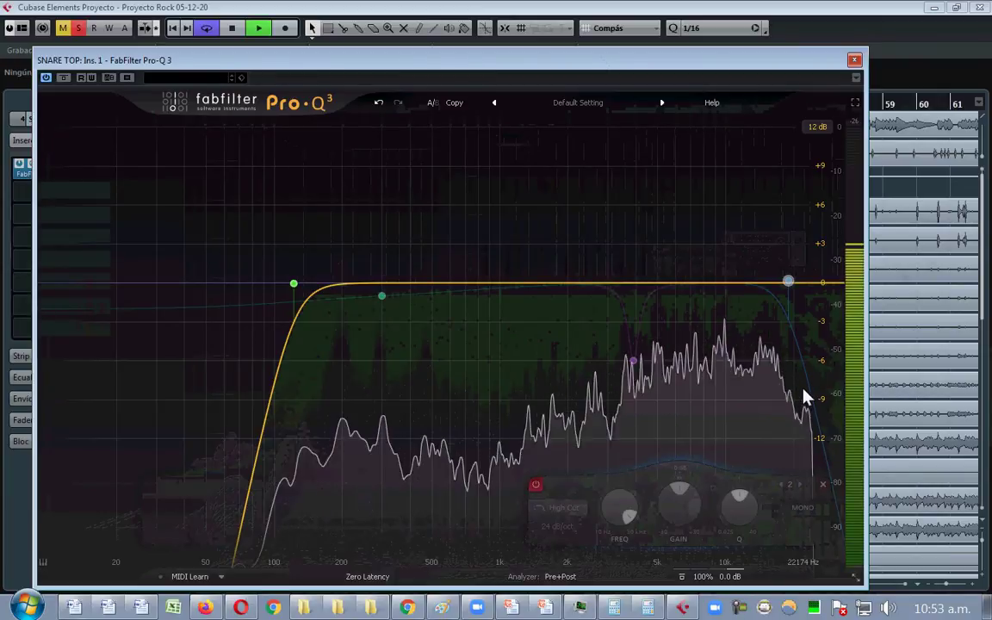
left_click_drag(813, 394, 804, 303)
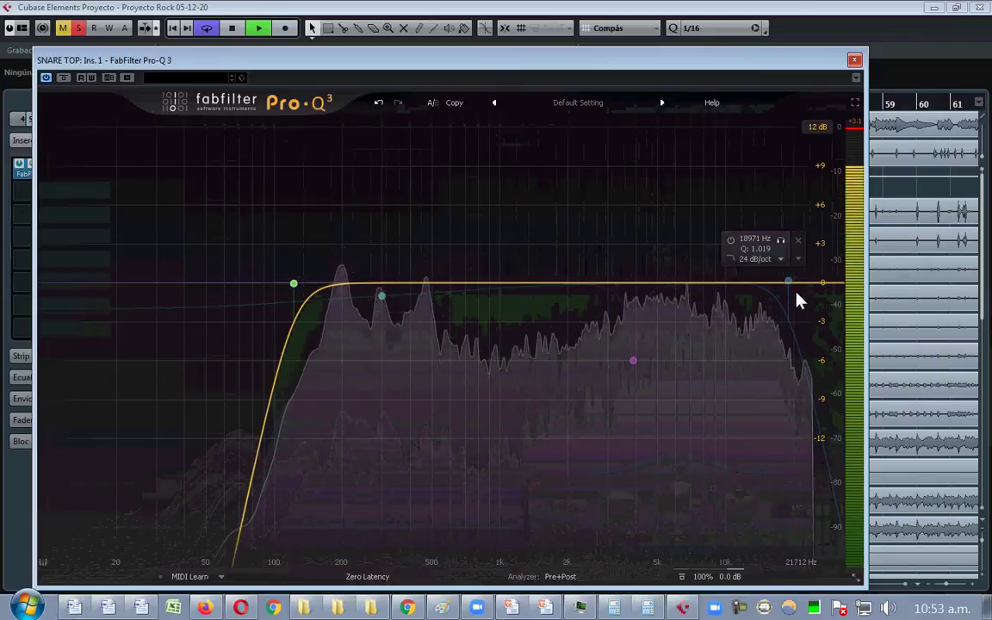
key("space")
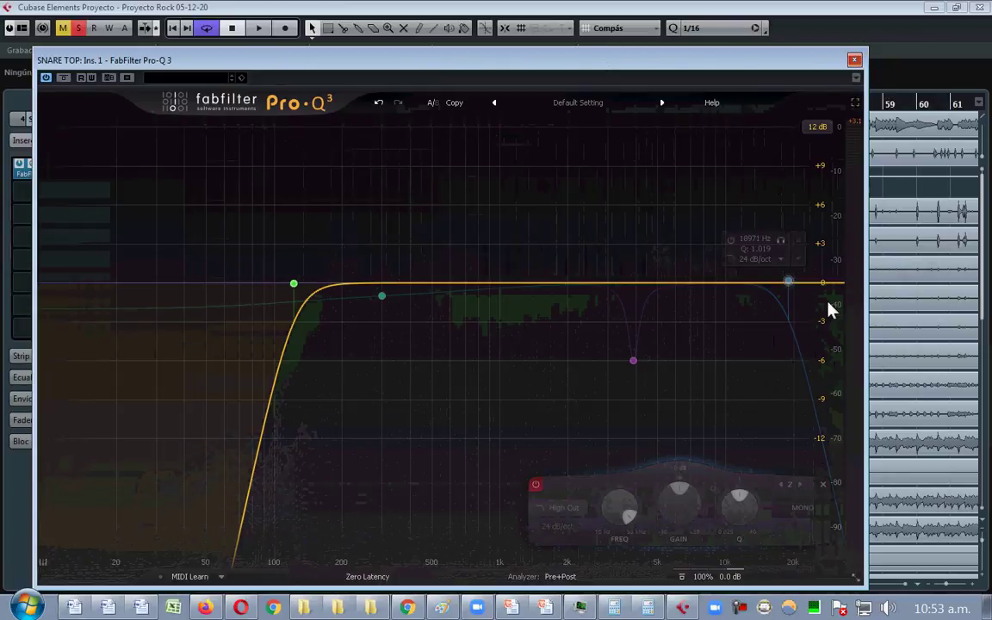
- Try the high cut during playback, shift it to about 25666 Hz, remove the band, and close the SNARE TOP equalizer
mouse_move(789, 282)
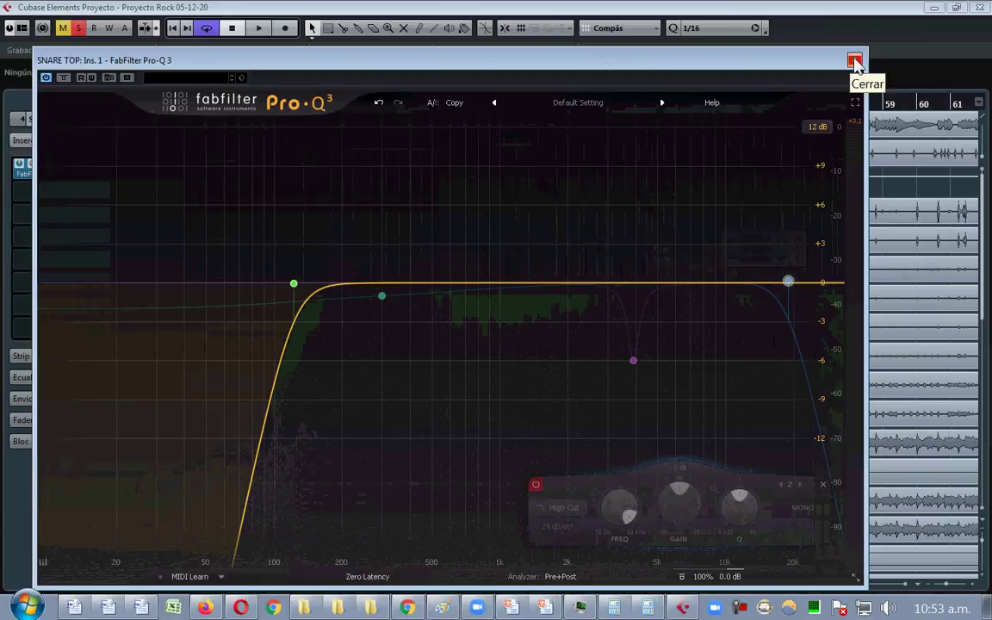
key("space")
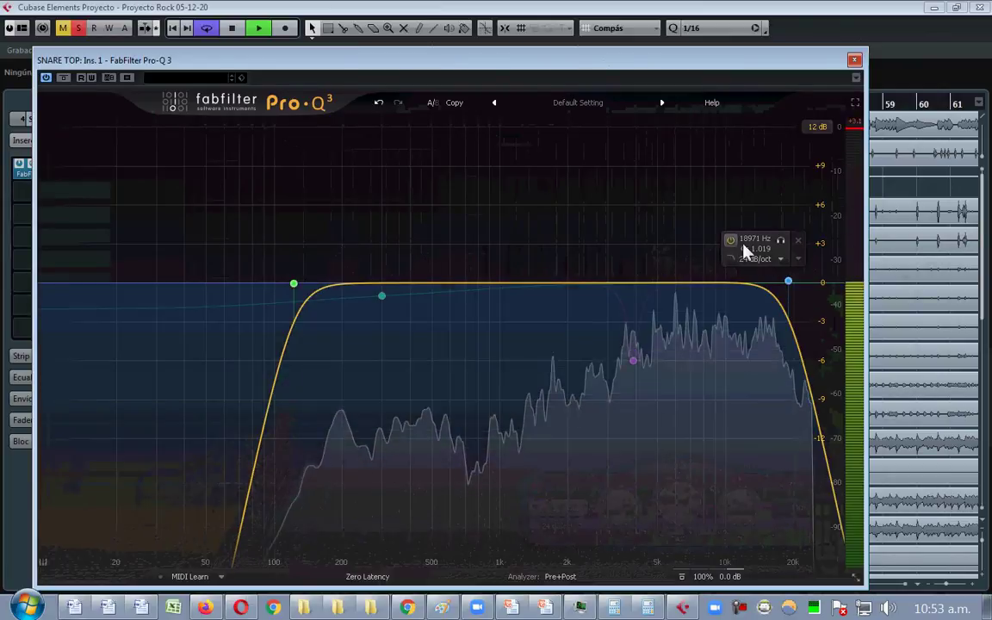
left_click_drag(788, 283, 819, 281)
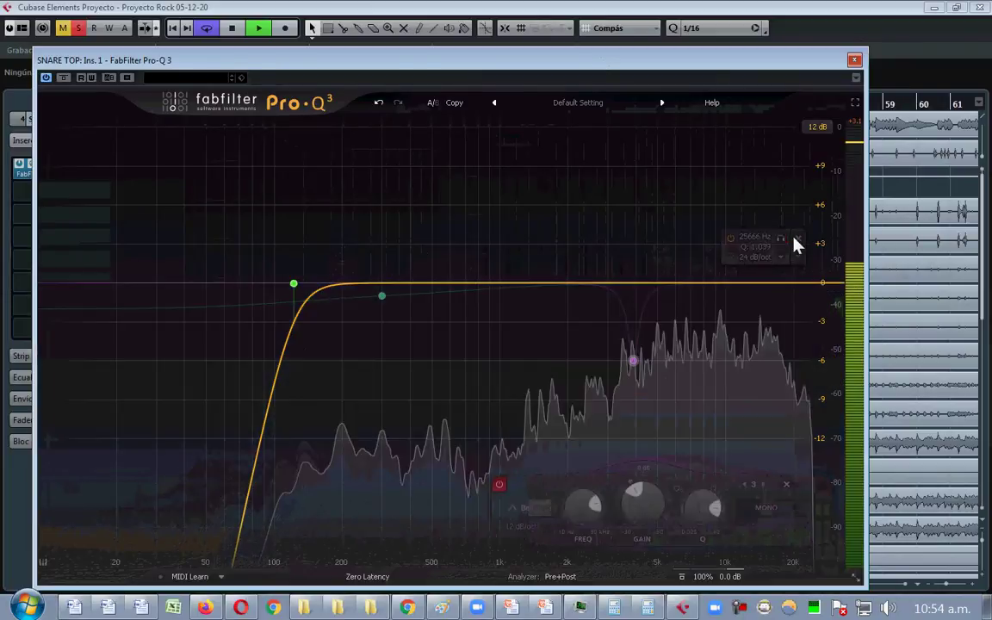
left_click(854, 61)
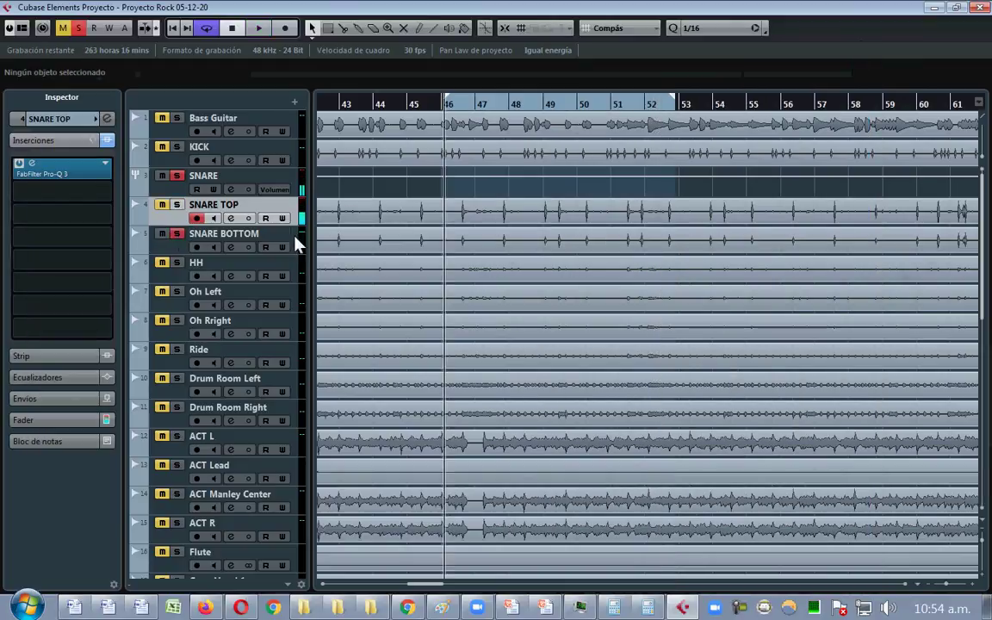
- Audition Bass Guitar and KICK soloed with the SNARE group and SNARE BOTTOM, then clear all solos and play the full mix
left_click(176, 119)
key("space")
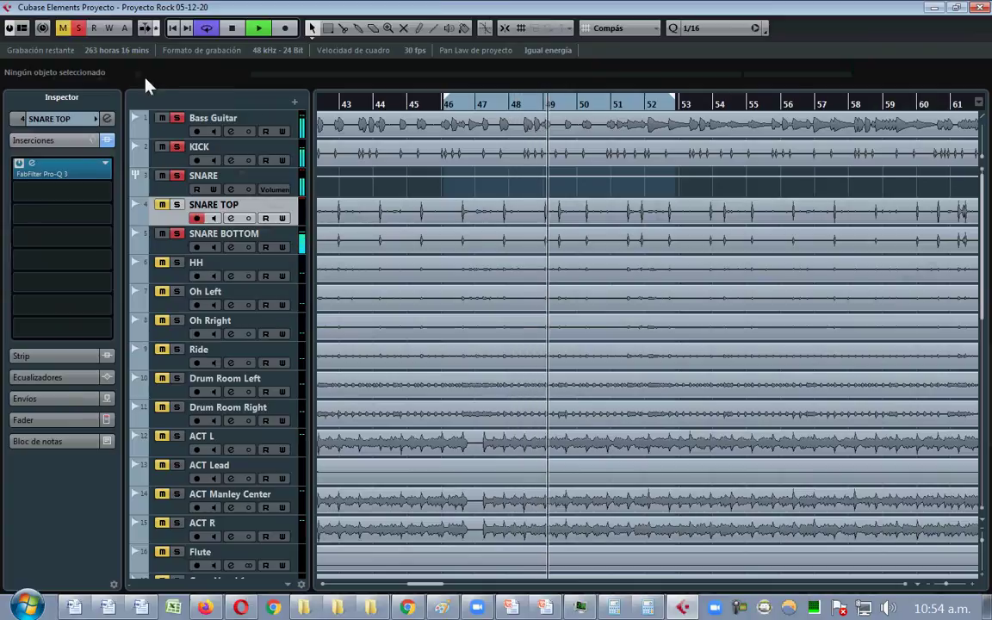
key("space")
left_click(76, 29)
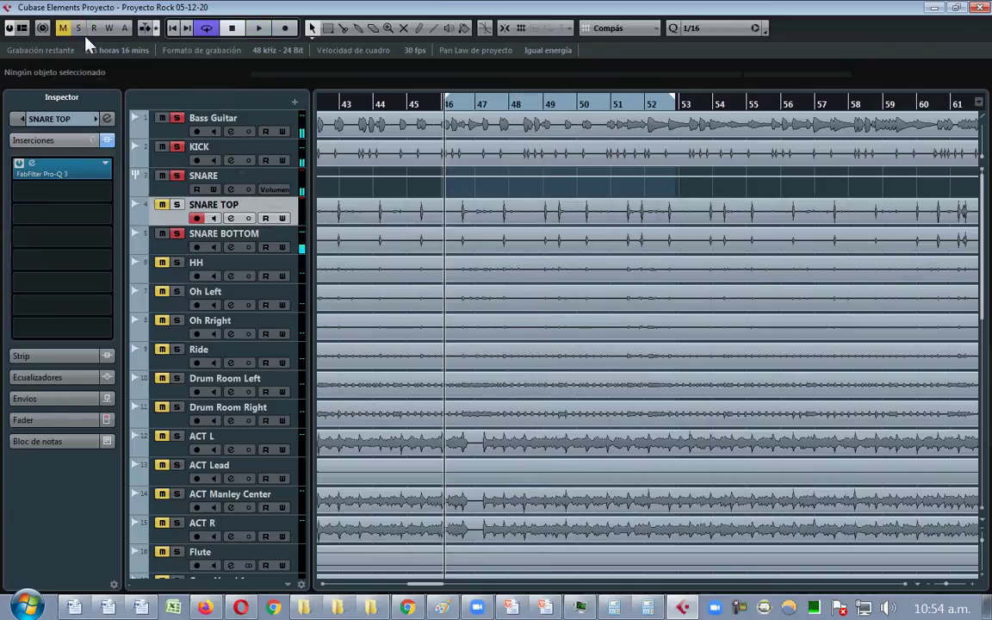
key("space")
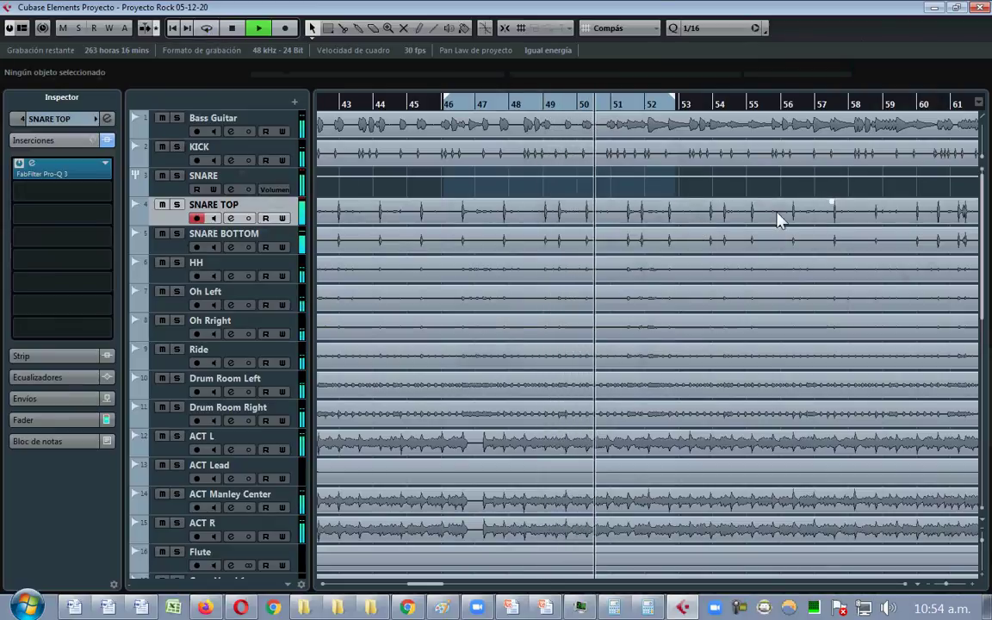
- Find the Vox track at the end of the track list, raise its volume to 6.02 during playback, and stop the playback
key("g")
key("g")
key("g")
key("g")
key("g")
scroll(777, 222, "down", 8)
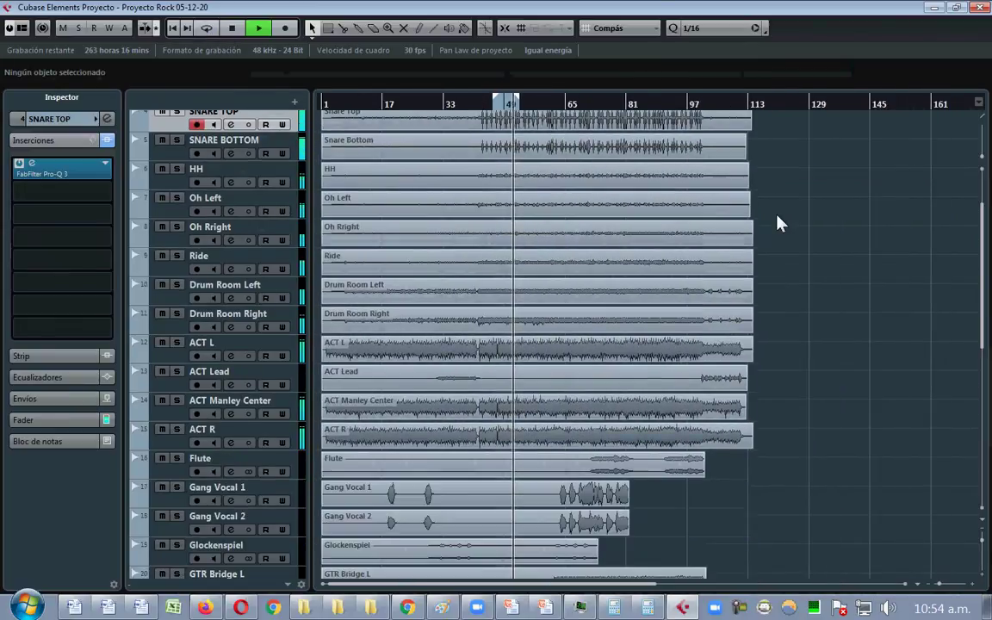
scroll(777, 222, "down", 3)
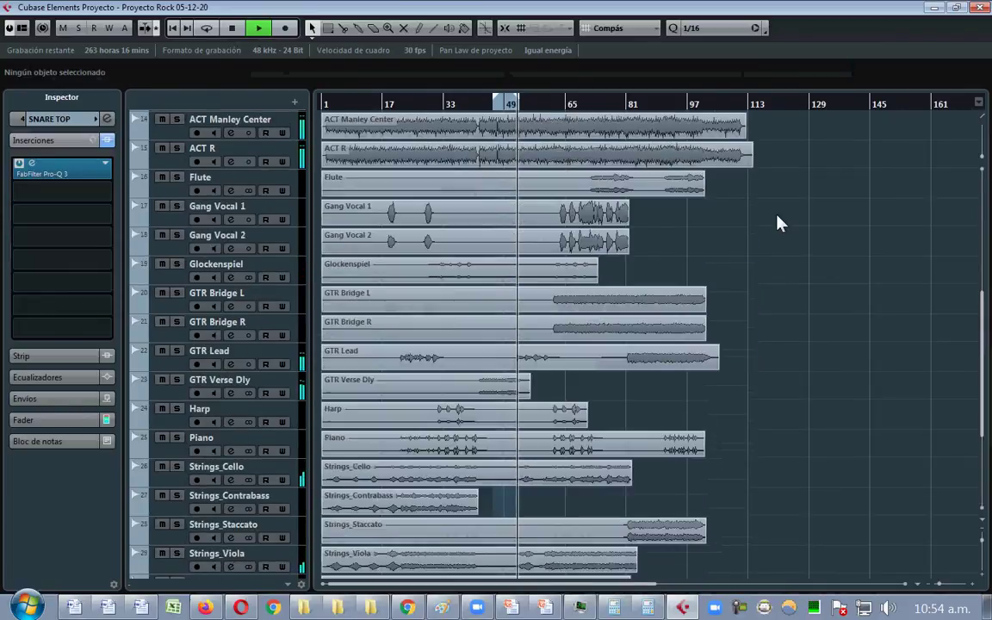
scroll(777, 223, "down", 3)
scroll(766, 280, "up", 3)
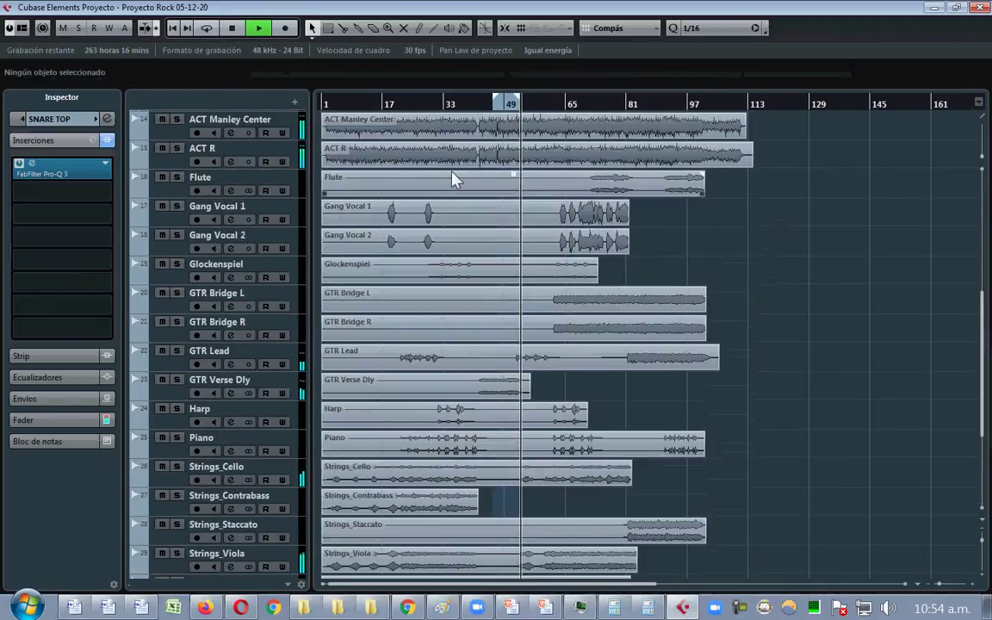
scroll(758, 254, "down", 3)
scroll(797, 275, "down", 3)
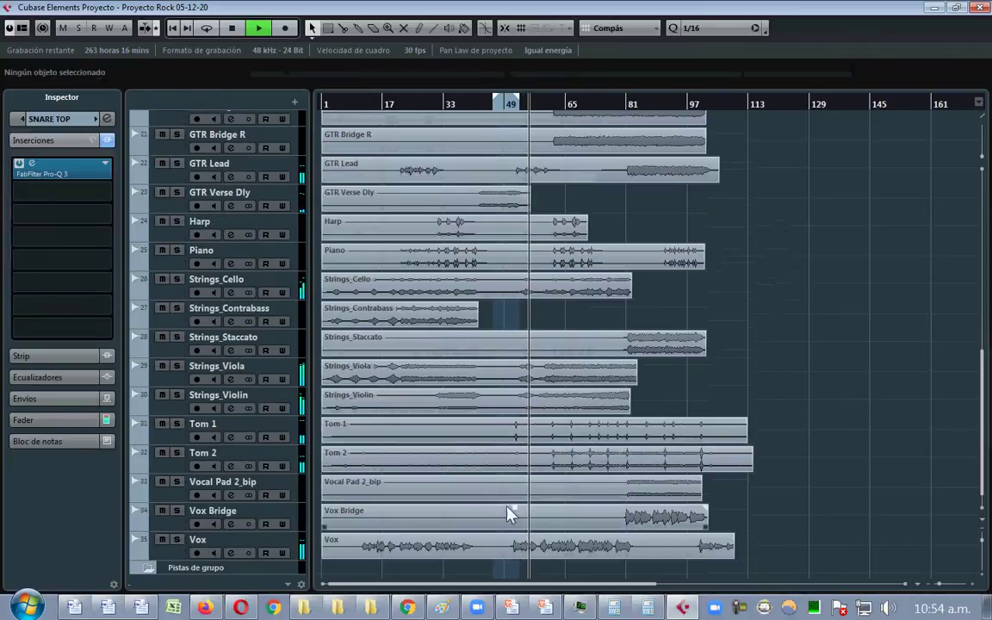
left_click(250, 548)
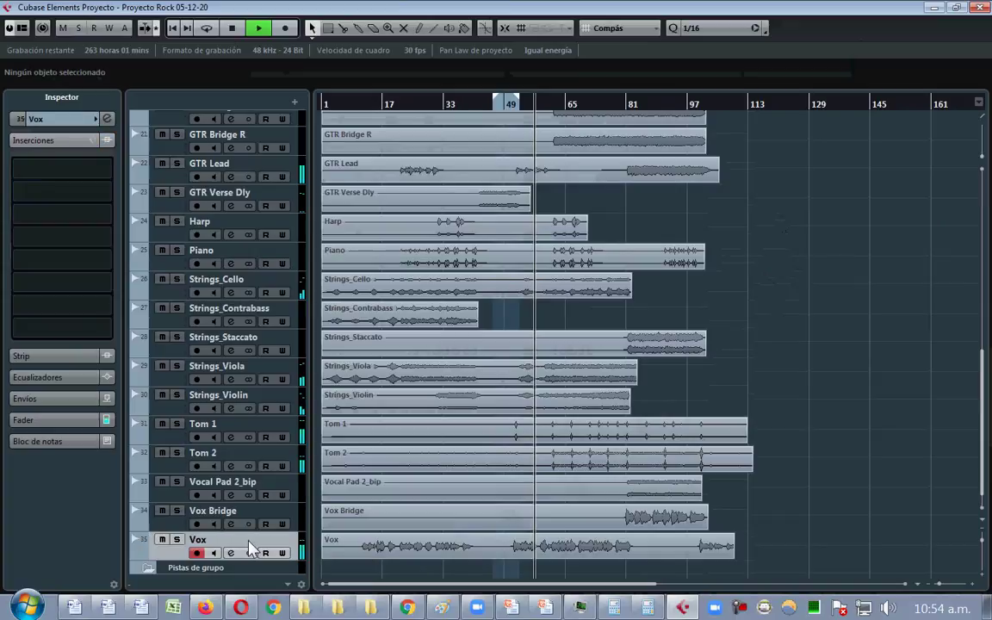
left_click(50, 124)
left_click_drag(96, 183, 99, 184)
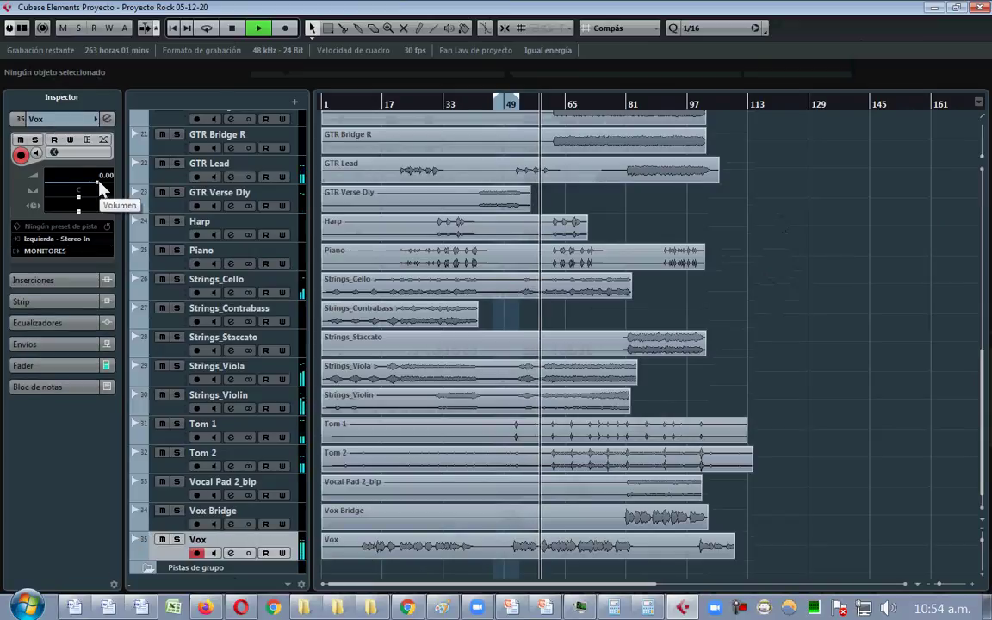
scroll(98, 184, "up", 3)
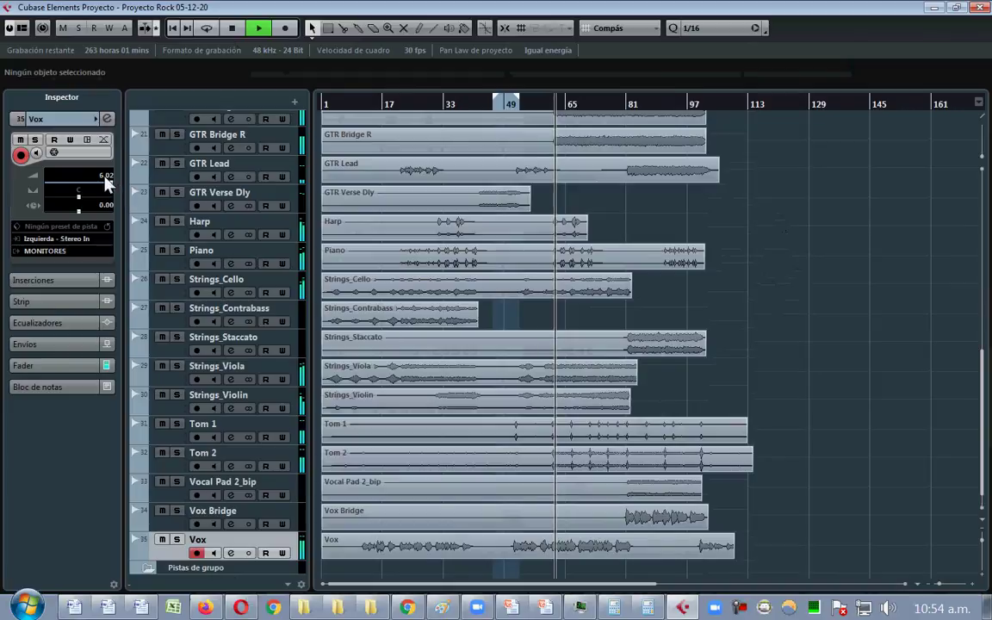
key("space")
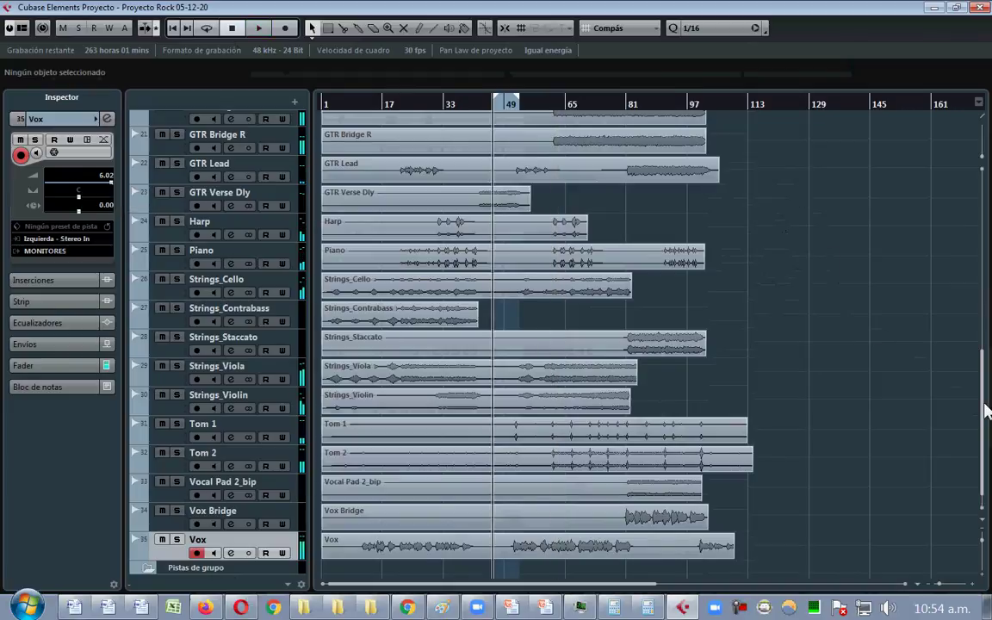
- Solo the Bass Guitar, KICK, SNARE, SNARE TOP and SNARE BOTTOM tracks and play them together
left_click_drag(984, 397, 970, 208)
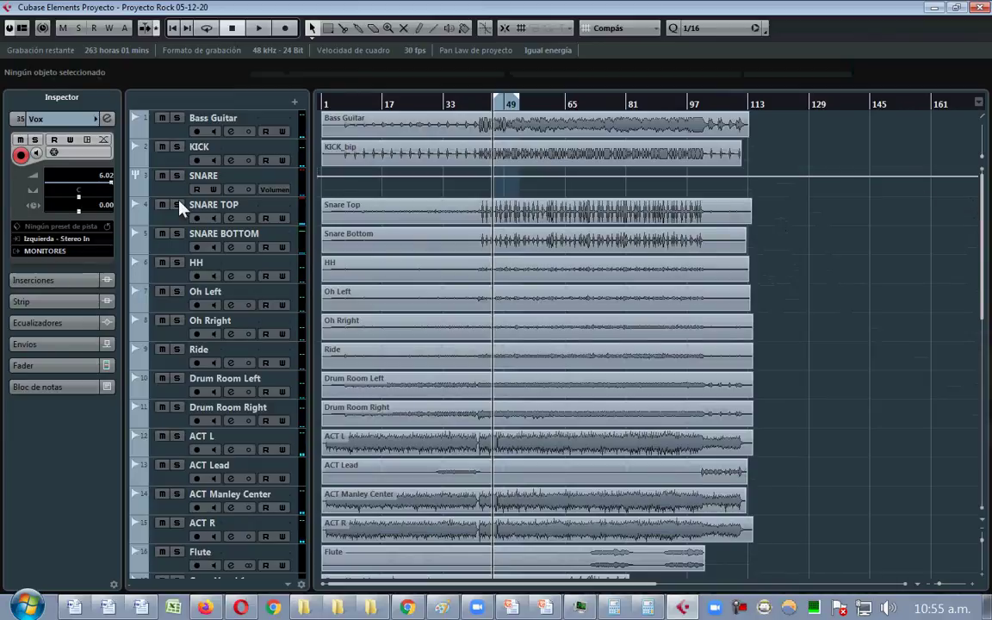
left_click(177, 118)
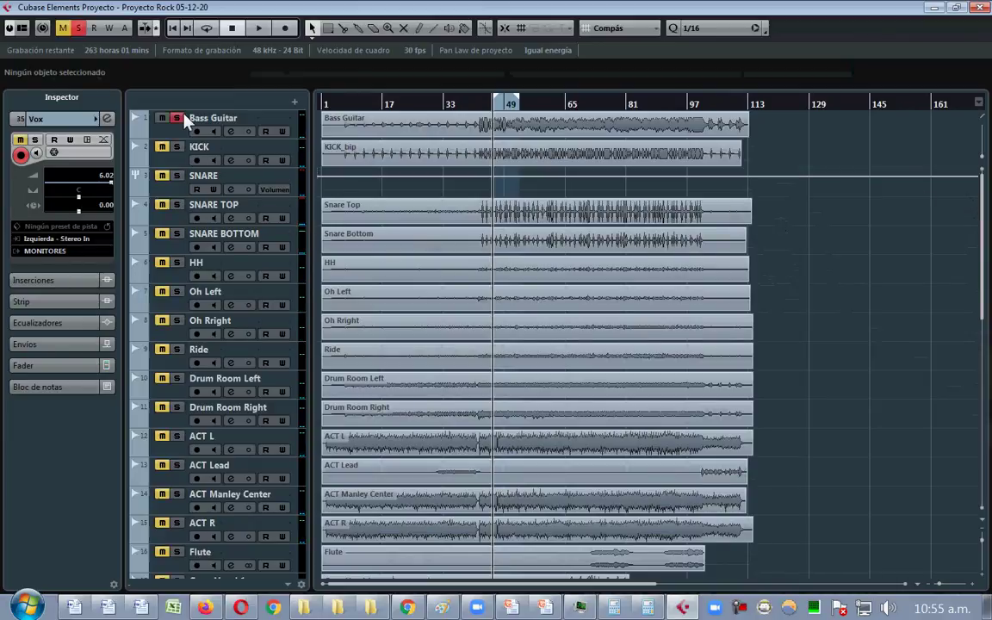
left_click(177, 146)
left_click(177, 175)
left_click(177, 204)
left_click(177, 233)
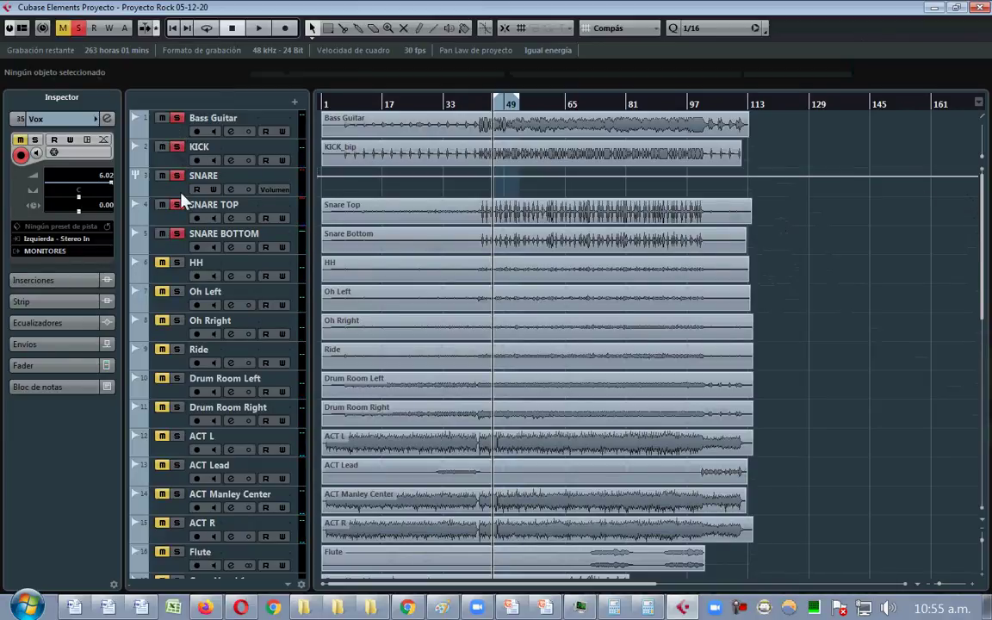
key("space")
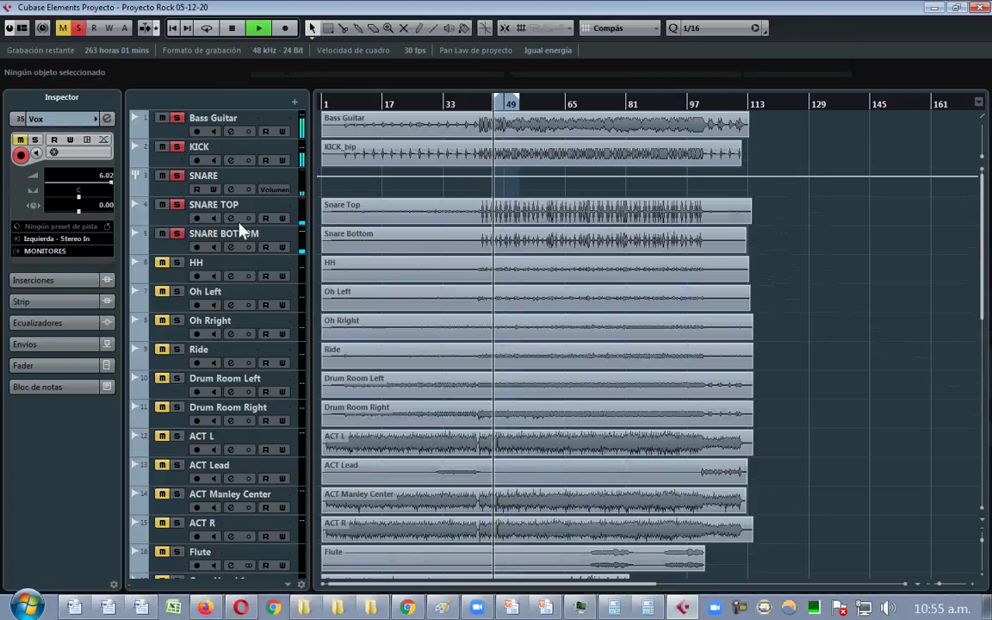
- Remove the solo from Bass Guitar, KICK and SNARE TOP, leaving only the SNARE group and SNARE BOTTOM tracks soloed
left_click(297, 239)
left_click(178, 205)
left_click(178, 175)
left_click(177, 146)
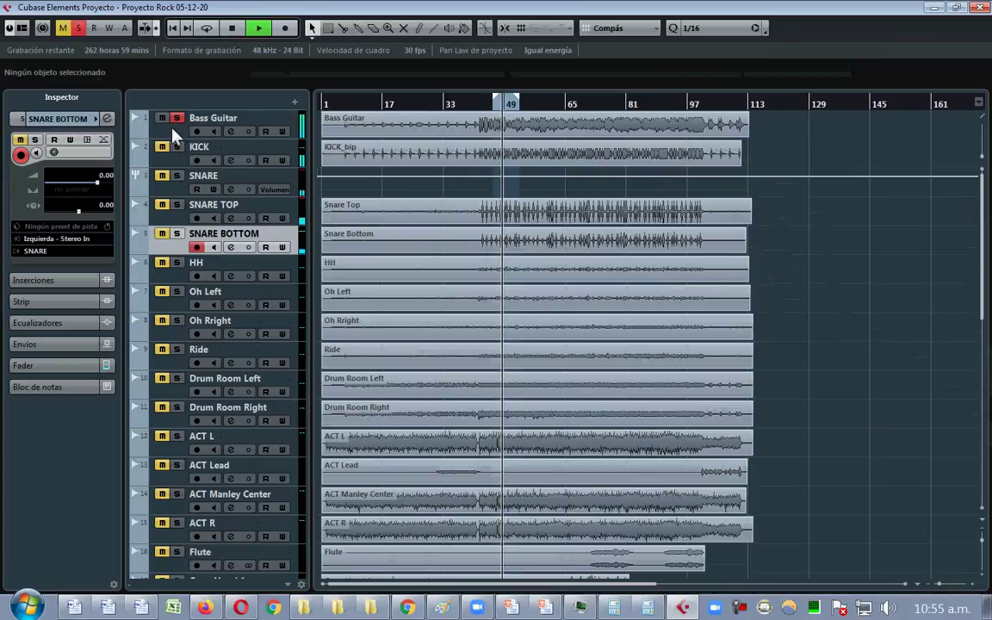
left_click(176, 118)
left_click(177, 176)
left_click(177, 233)
- Insert FabFilter Pro-Q 3 in the first insert slot of SNARE BOTTOM and add a 24 dB/oct low cut at about 148 Hz
left_click(41, 281)
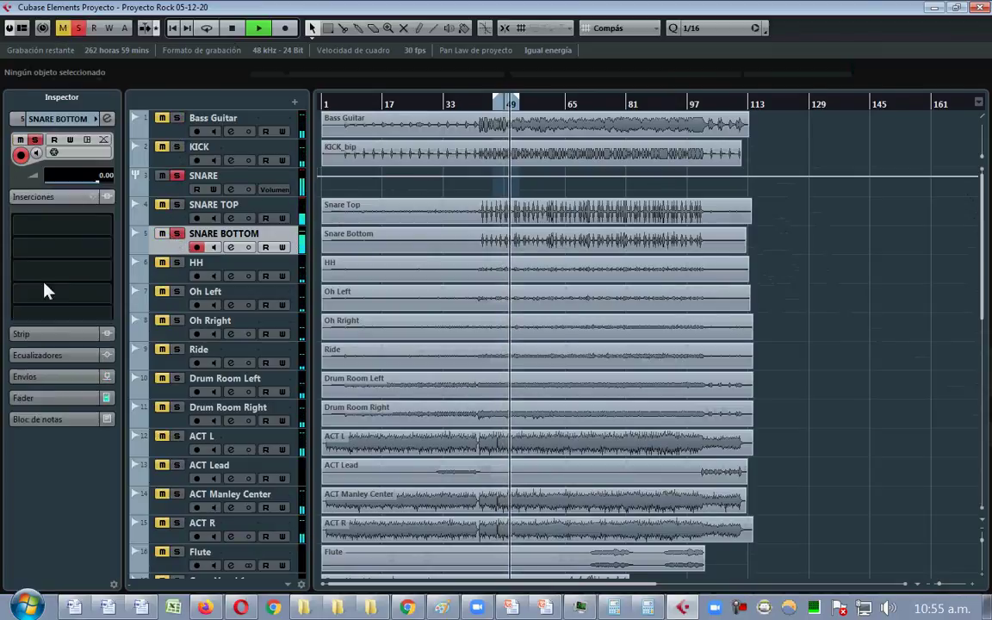
left_click(77, 170)
type("P")
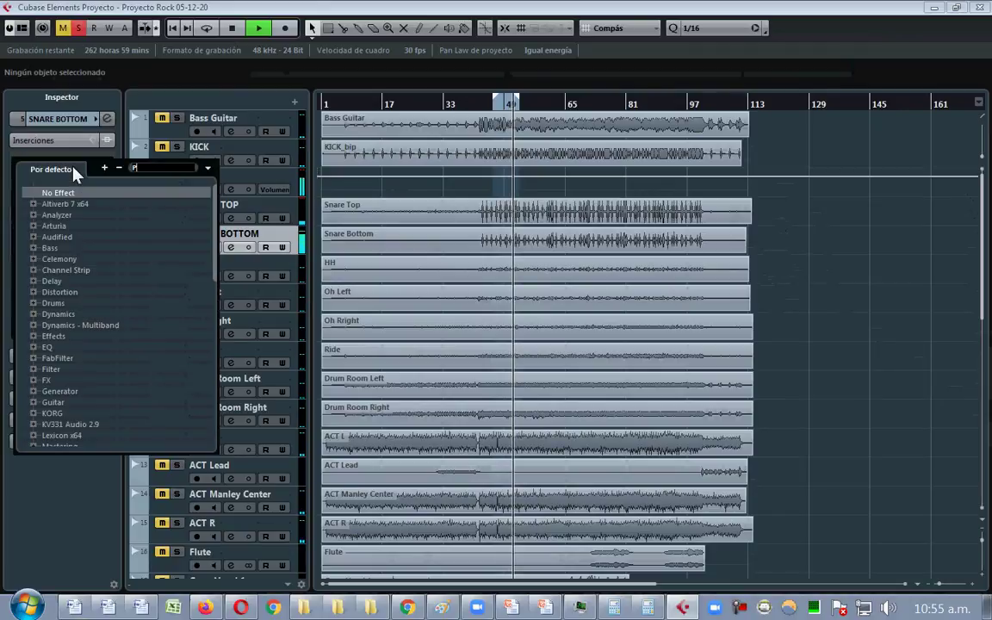
type("RO-Q")
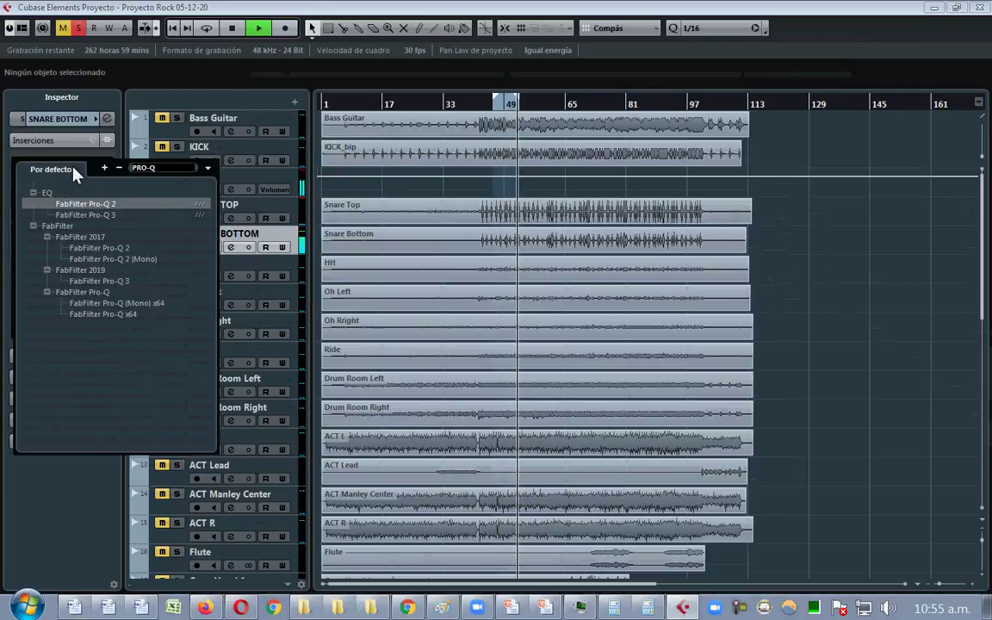
left_click(93, 215)
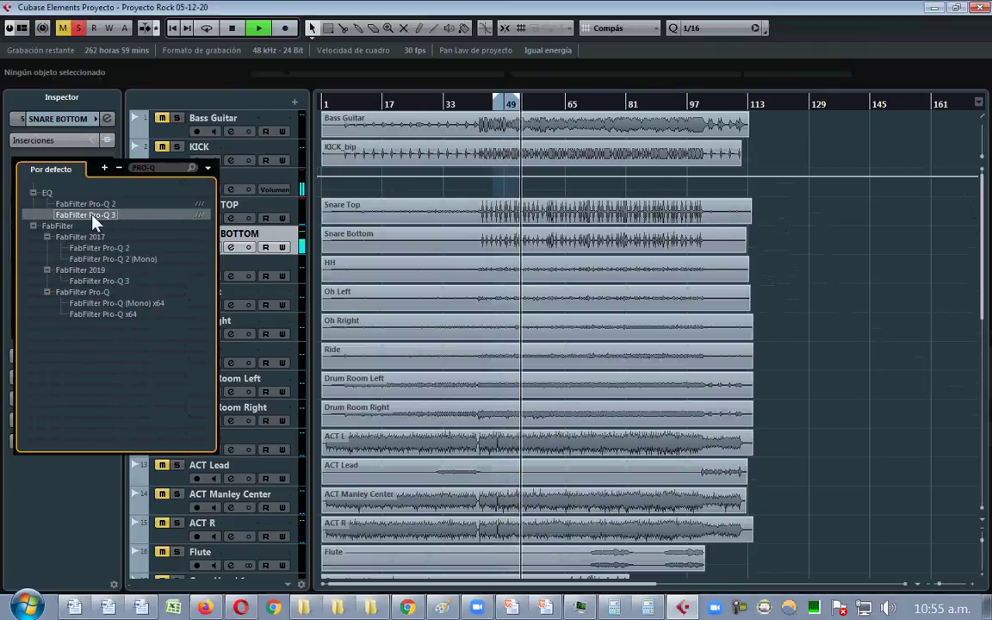
left_click_drag(277, 261, 341, 241)
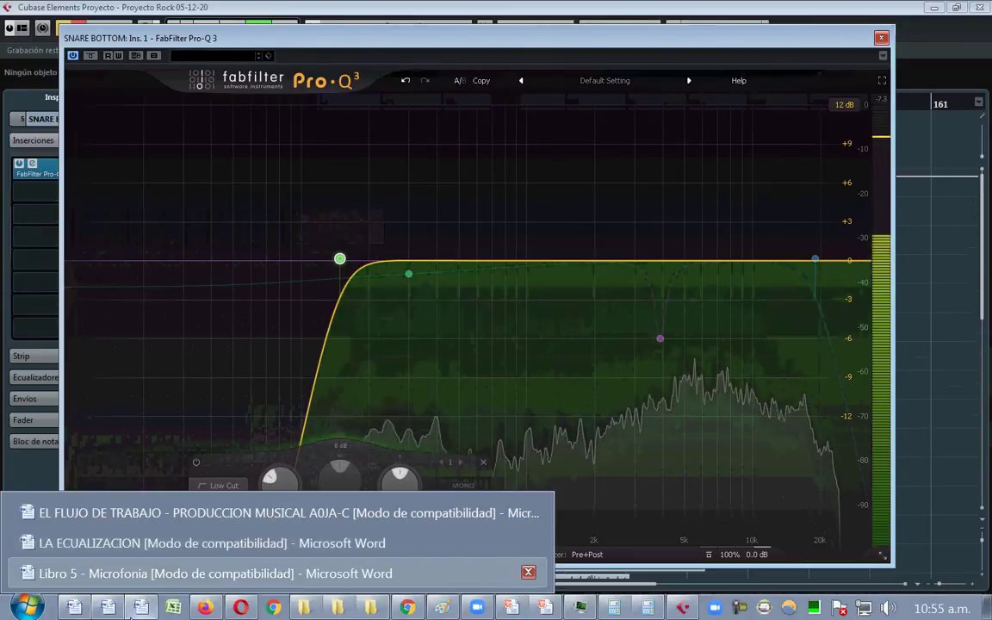
- Look up the TAROLA low-cut range in the LA ECUALIZACION Word document, highlight it, and return to Cubase
left_click(138, 612)
left_click(84, 611)
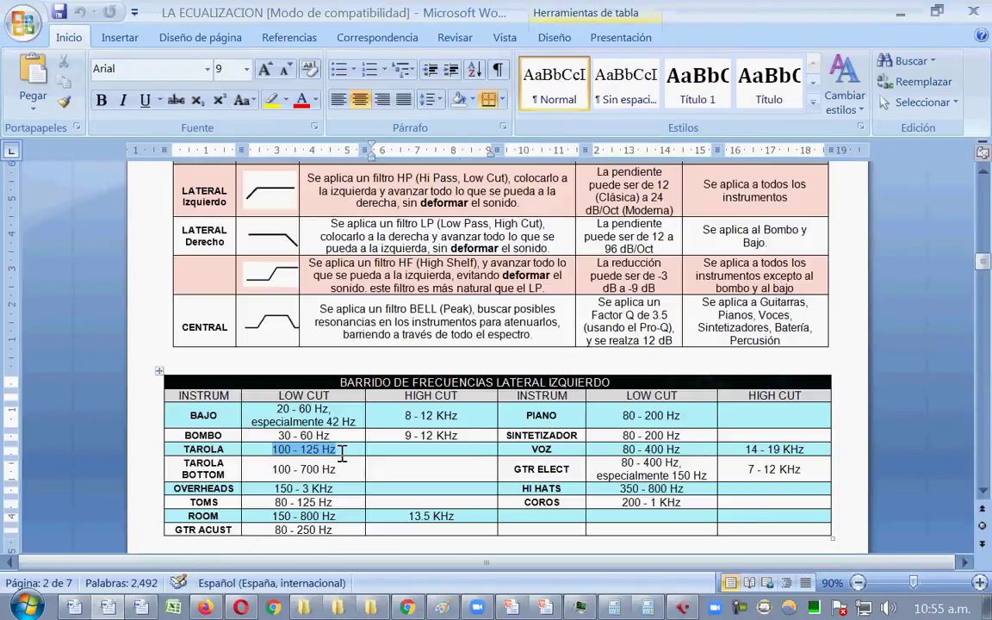
left_click(659, 609)
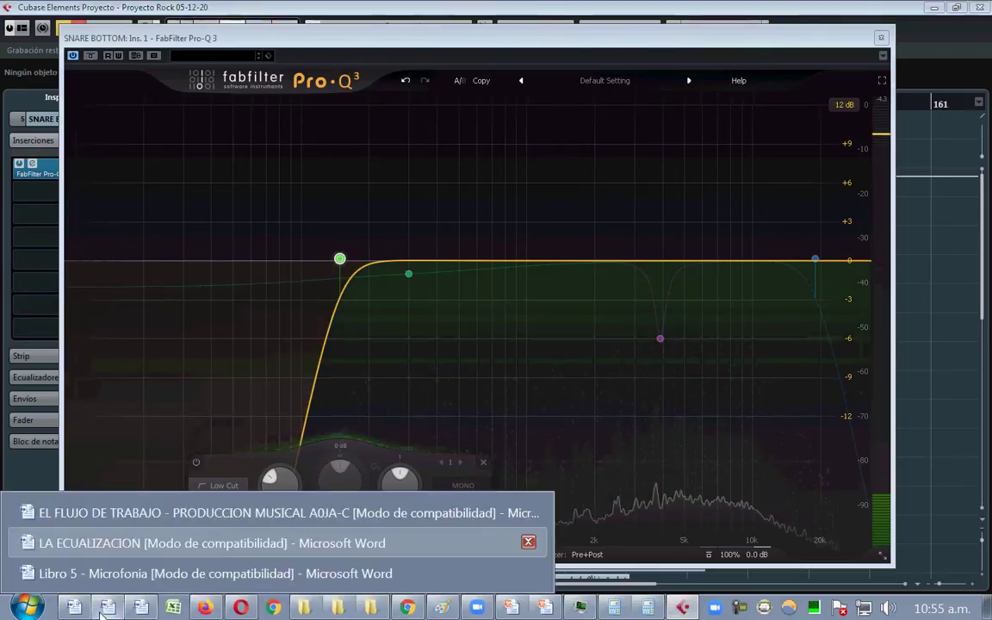
left_click(102, 611)
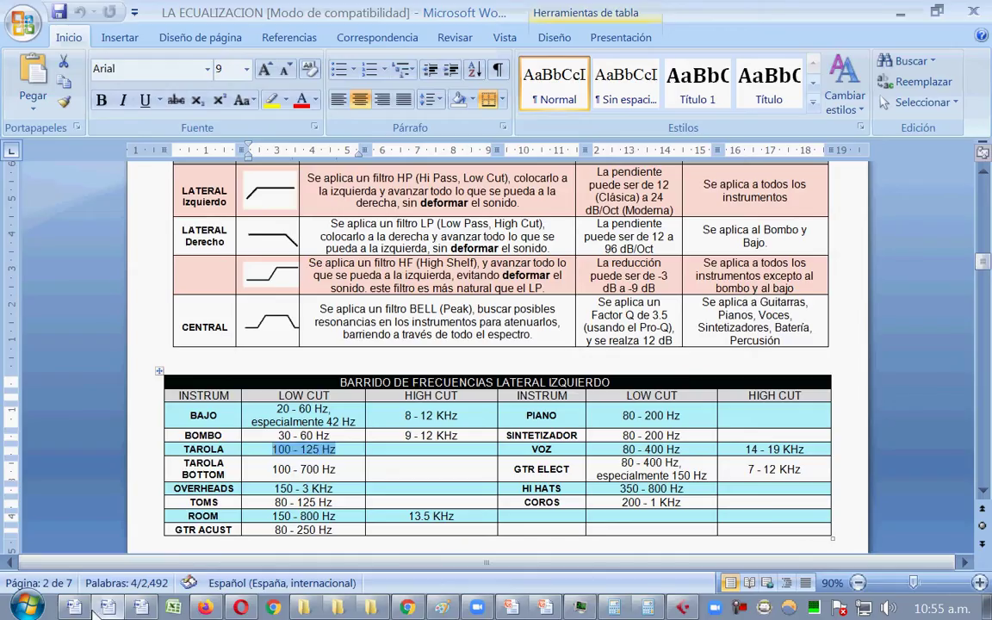
left_click(272, 453)
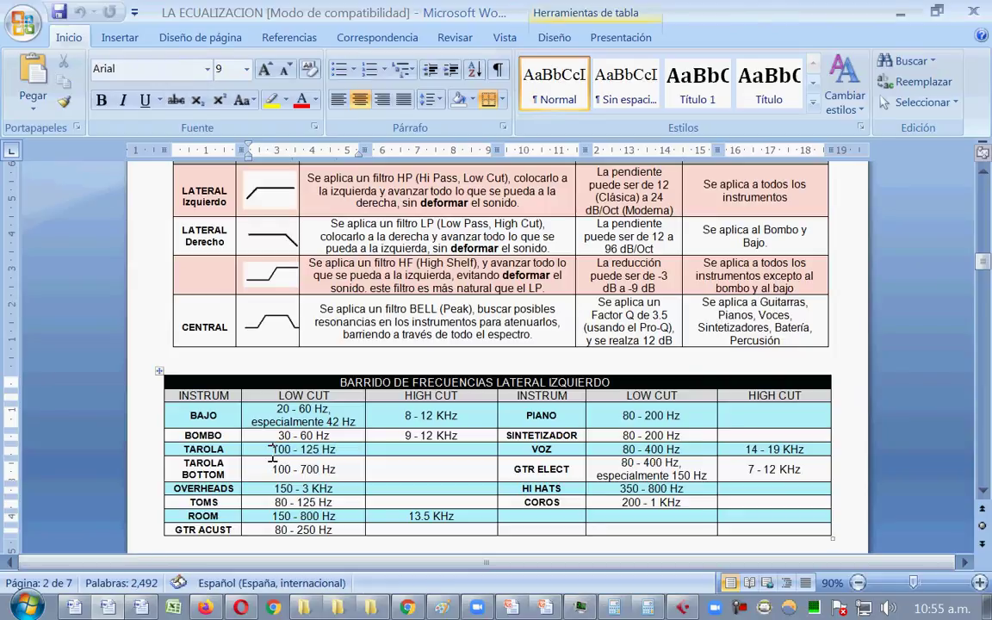
left_click_drag(340, 447, 341, 448)
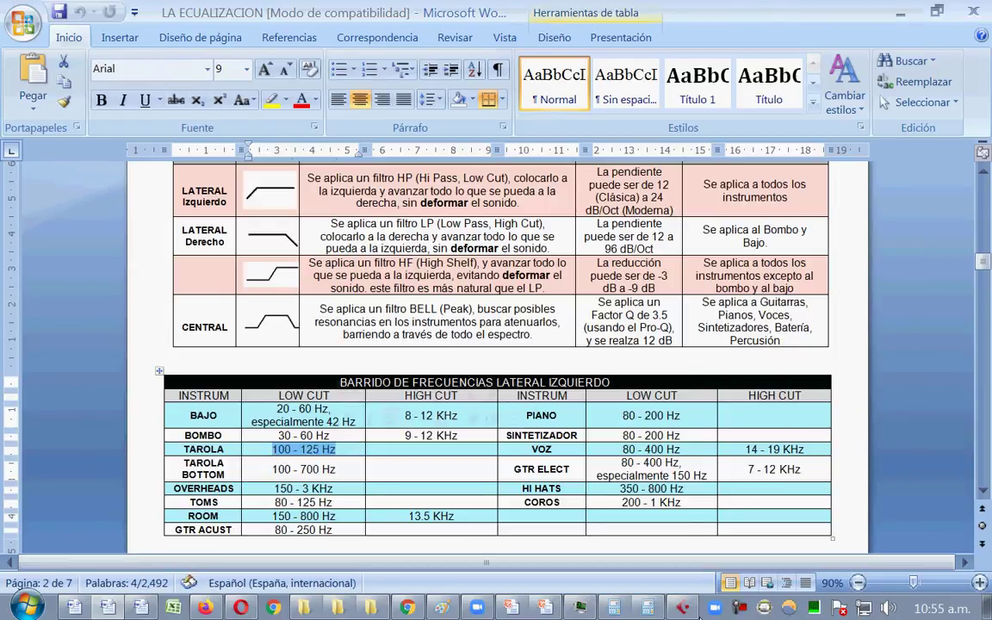
left_click(685, 607)
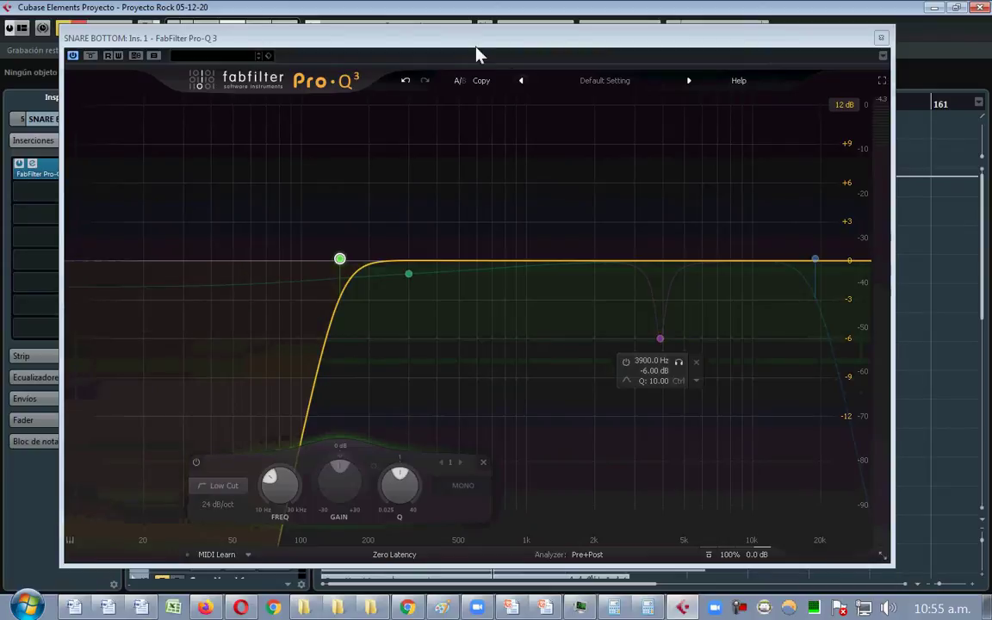
- Check the low-cut band in SNARE TOP's Pro-Q 3, close that equalizer and return to SNARE BOTTOM's equalizer
left_click_drag(476, 50, 765, 63)
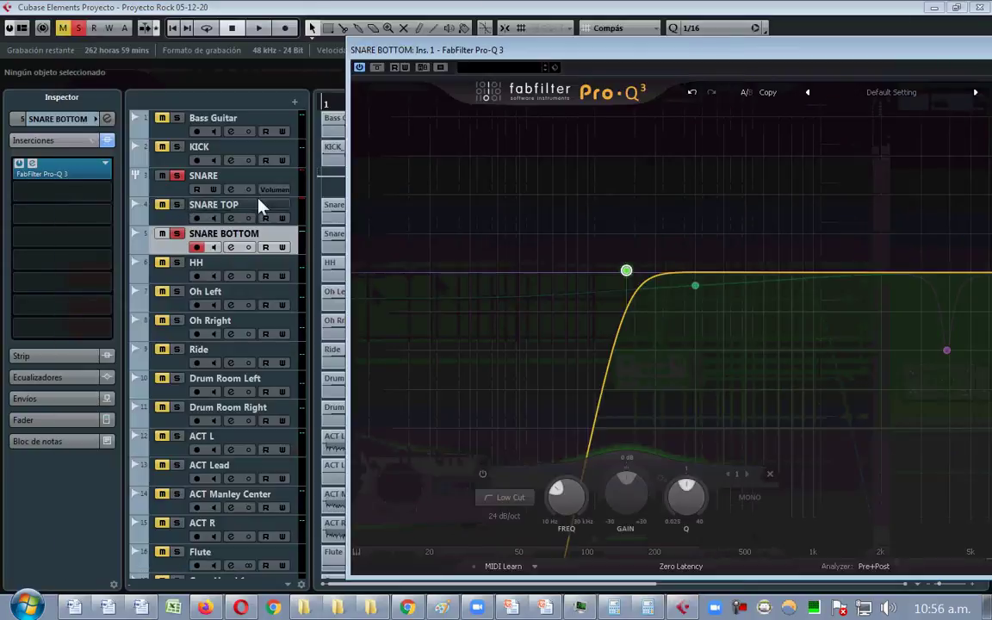
left_click(304, 207)
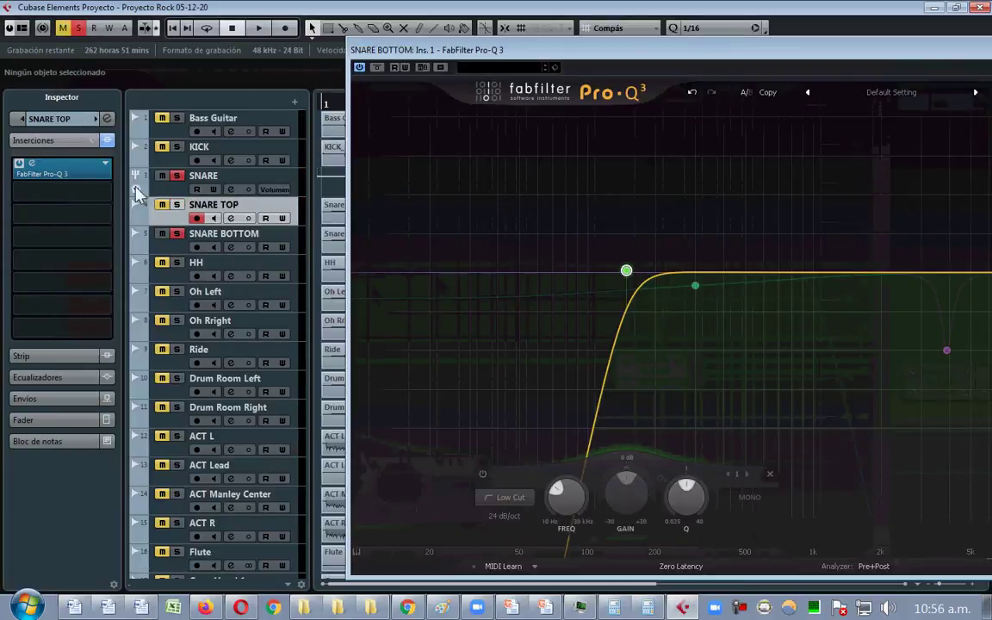
left_click(35, 164)
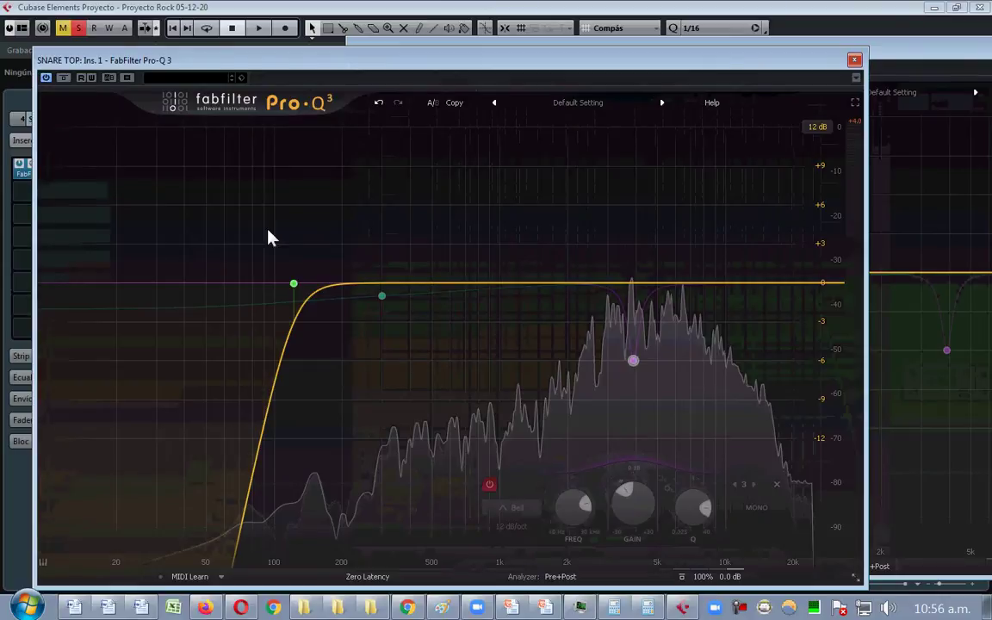
left_click(294, 283)
left_click(854, 59)
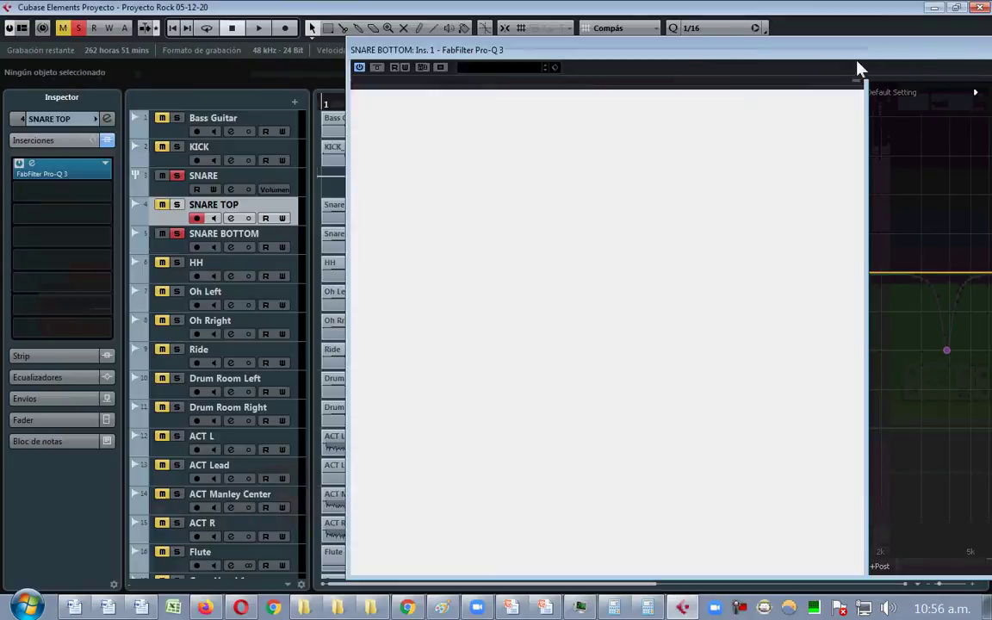
left_click_drag(841, 69, 571, 71)
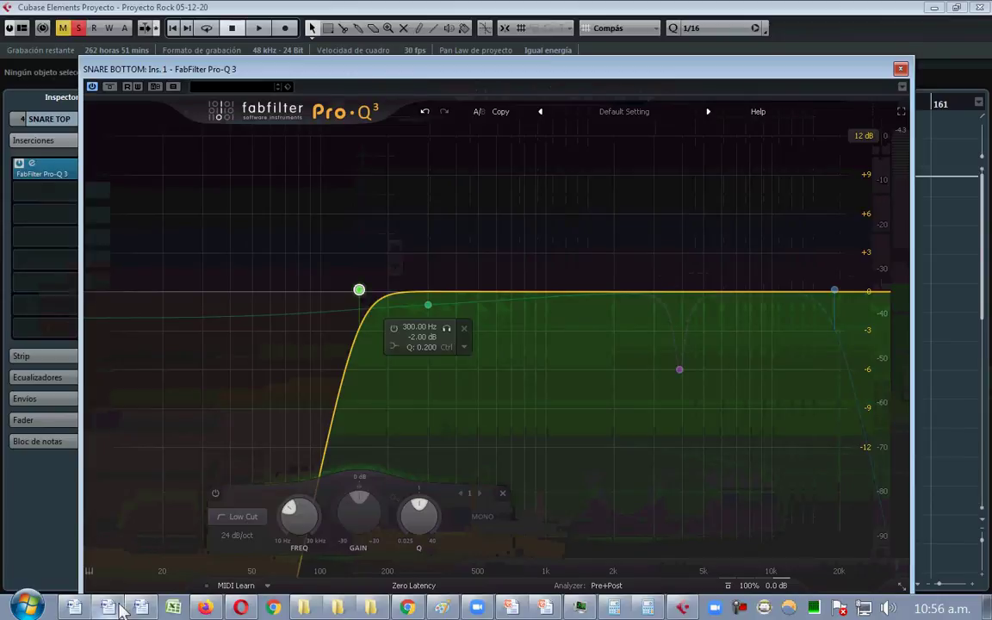
- Look up the TAROLA BOTTOM low-cut range in the LA ECUALIZACION document, highlight it, and return to Cubase
left_click(76, 607)
left_click(101, 610)
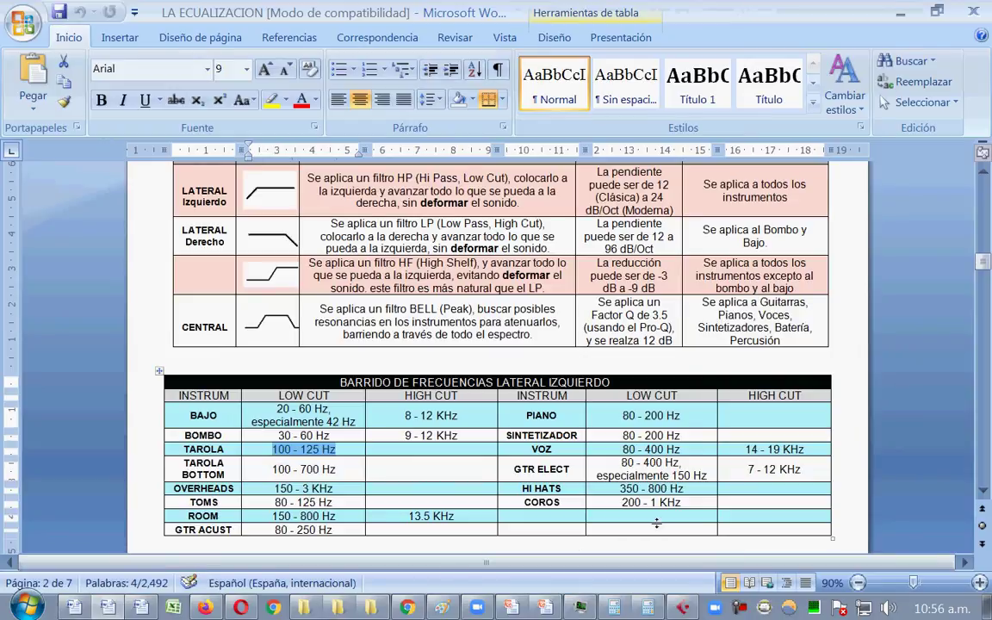
left_click(644, 602)
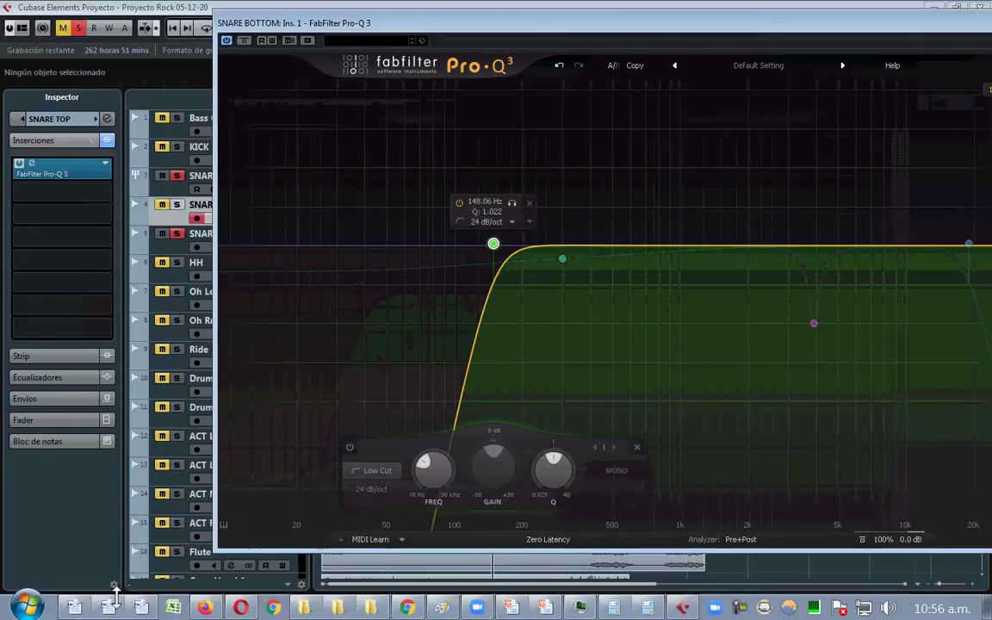
mouse_move(107, 607)
left_click(188, 538)
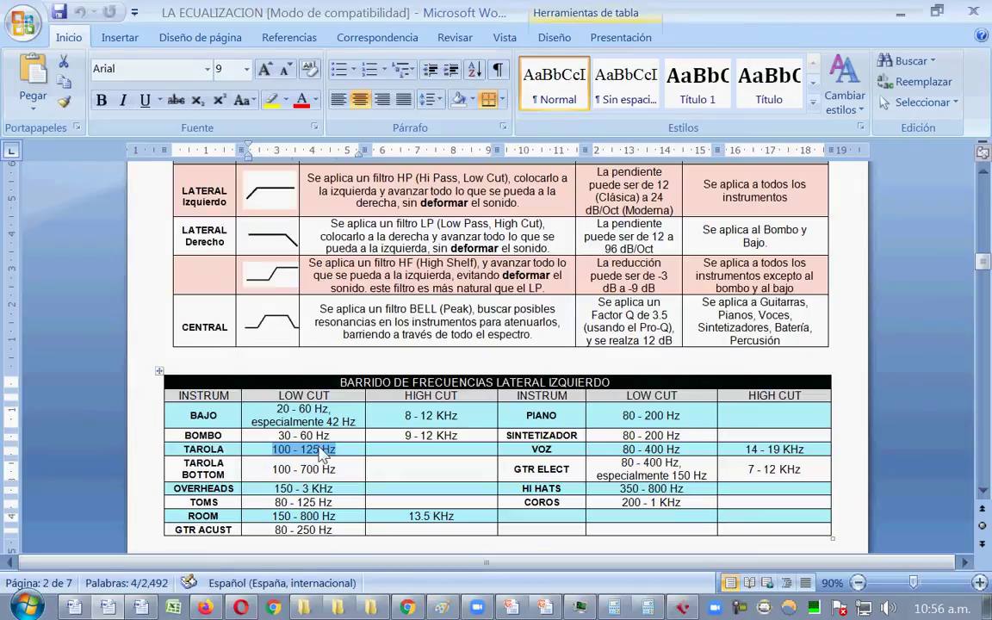
left_click_drag(269, 470, 346, 472)
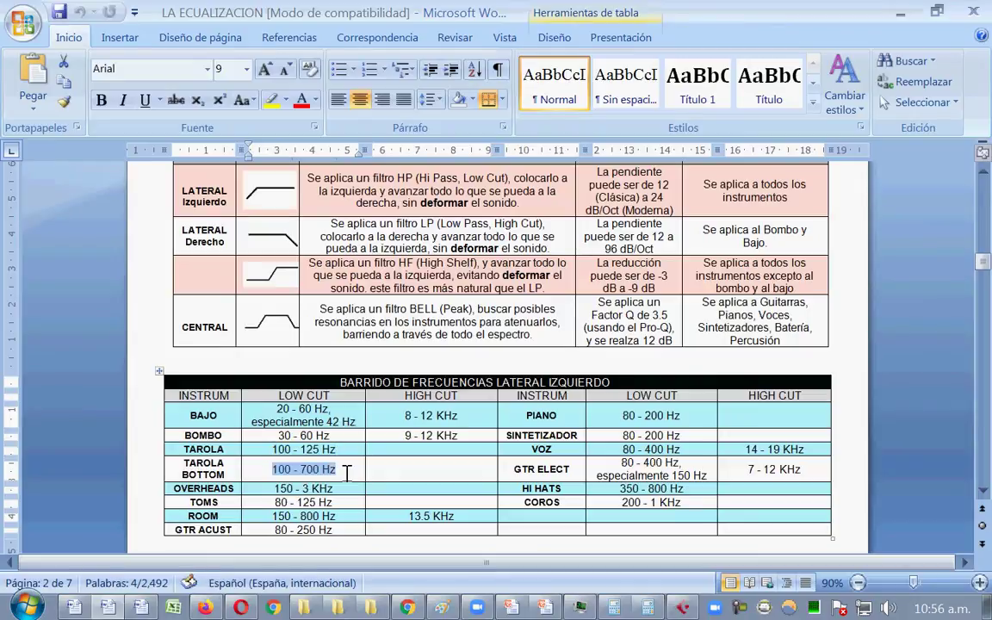
left_click(685, 605)
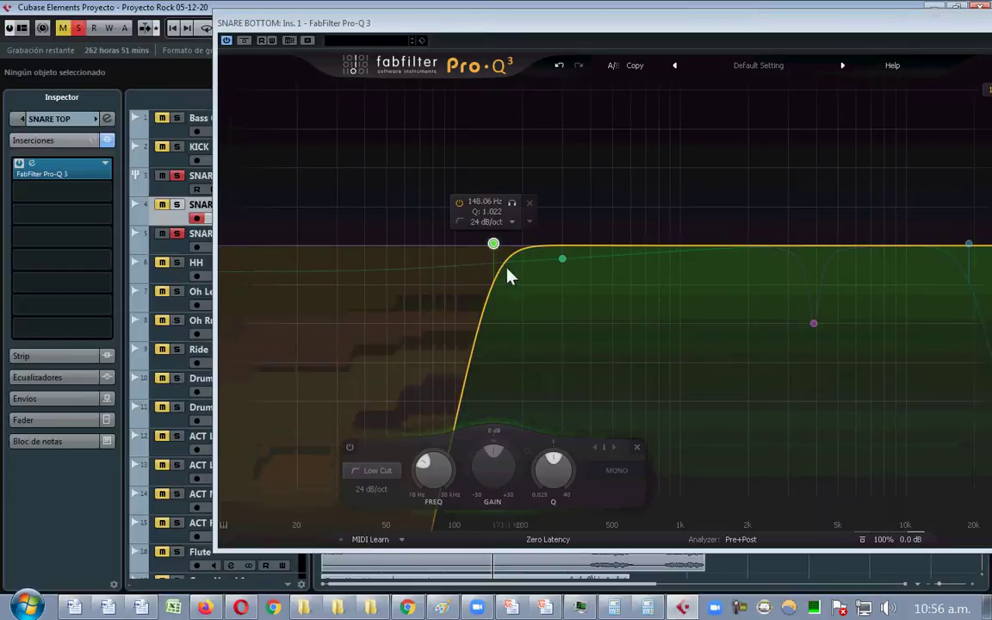
- Sweep SNARE BOTTOM's low cut up to about 666 Hz and back to about 110 Hz, and start playback
left_click_drag(658, 24, 519, 43)
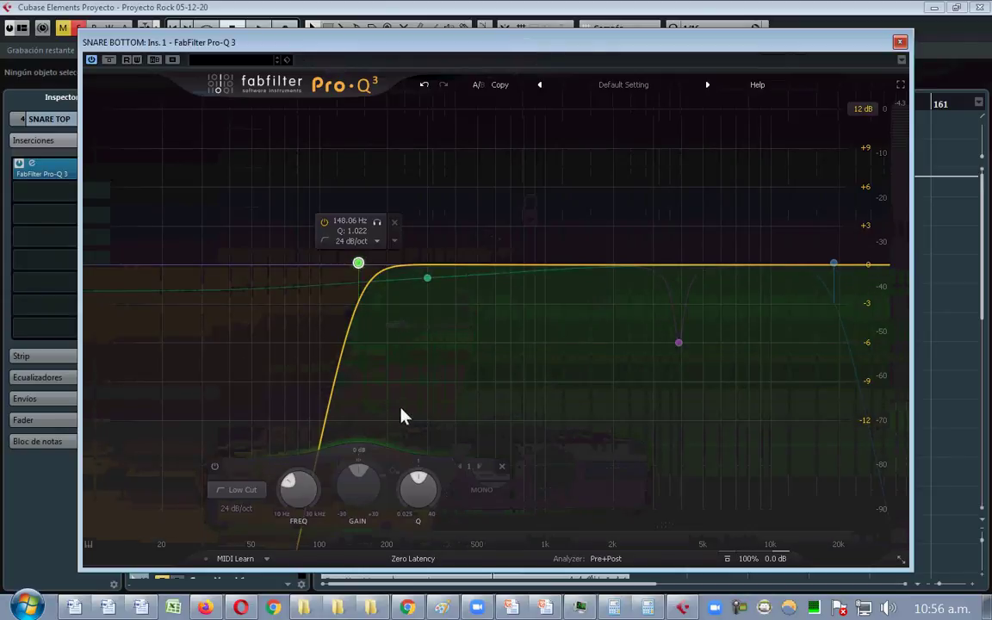
left_click_drag(358, 269, 508, 274)
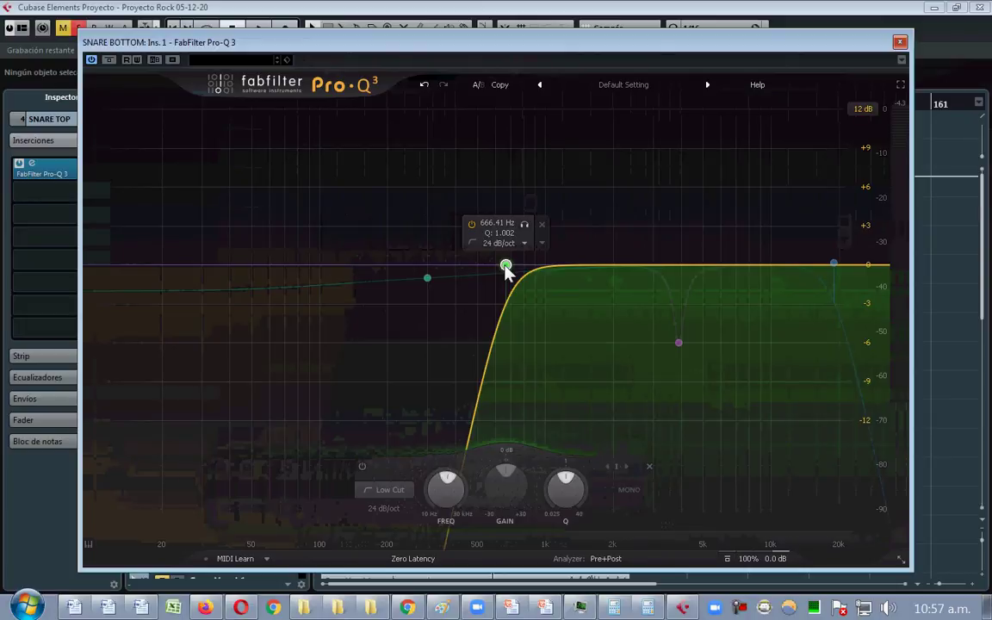
left_click_drag(505, 267, 326, 263)
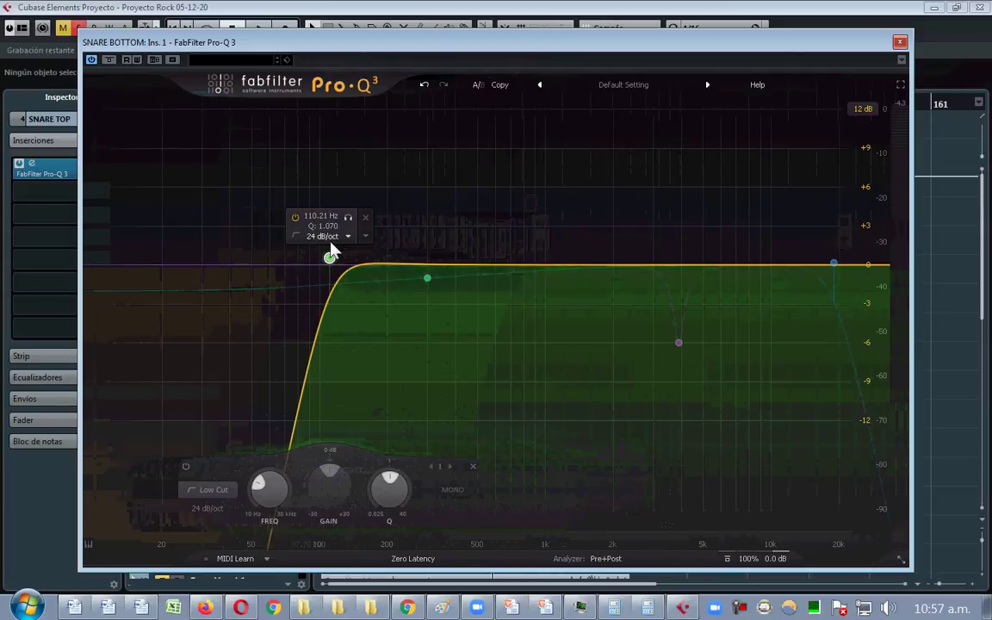
key("space")
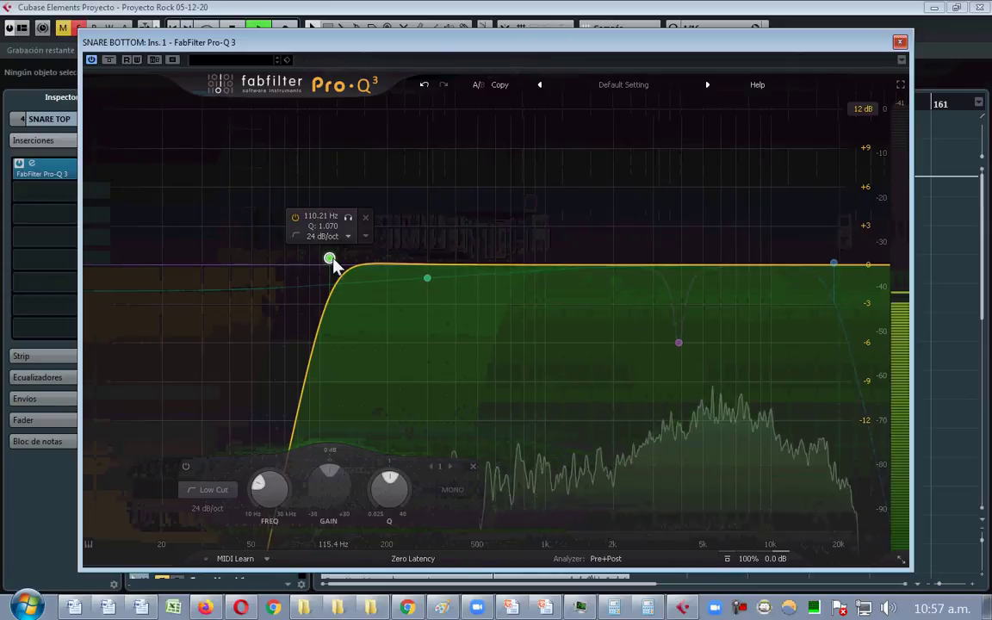
- Raise SNARE BOTTOM's low cut to about 145 Hz and compare the sound by bypassing and re-enabling the band
left_click_drag(337, 262, 366, 262)
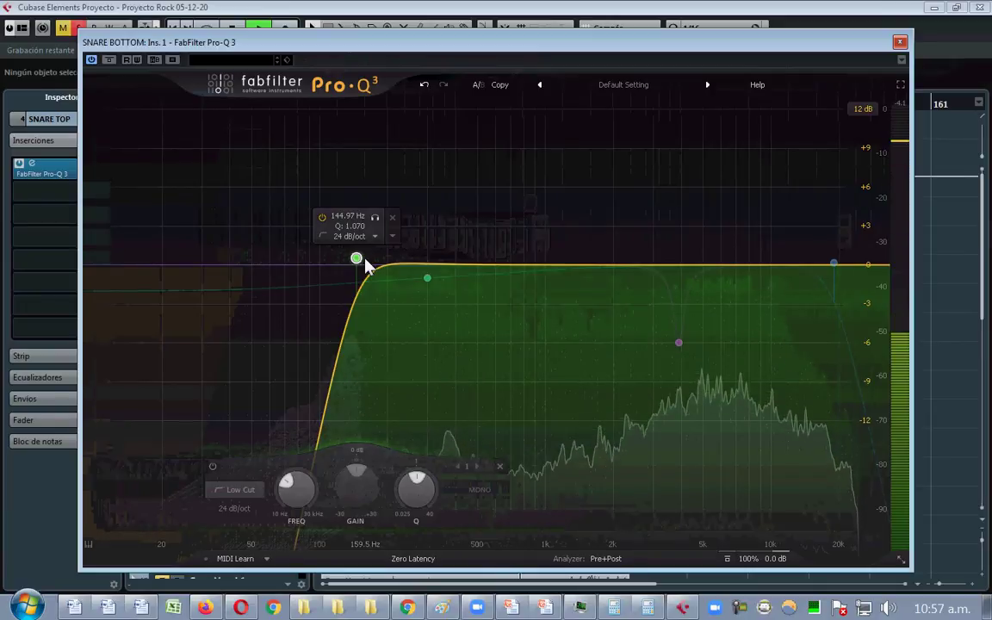
left_click(321, 217)
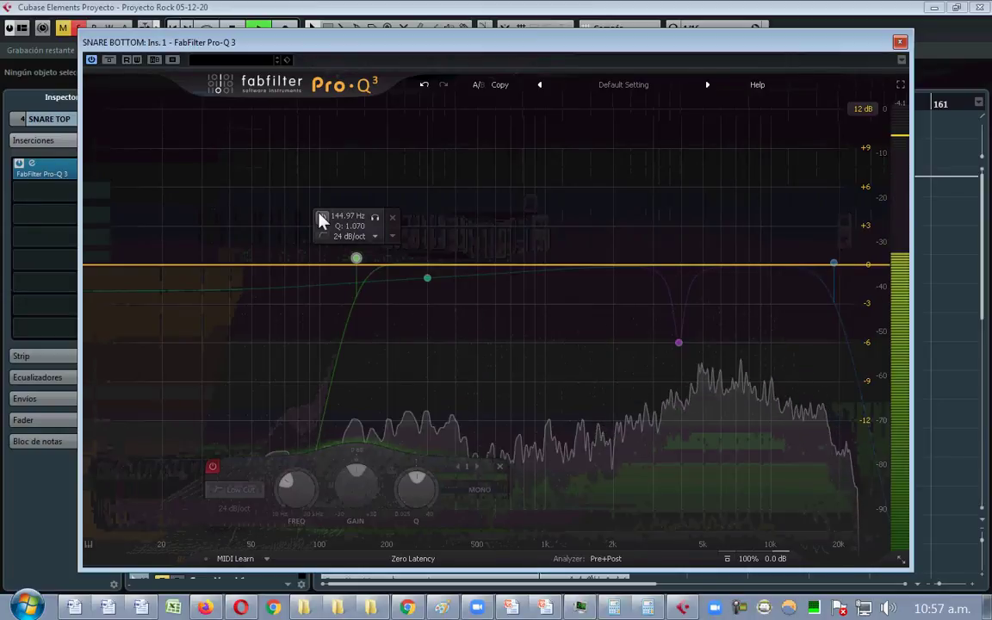
left_click(320, 217)
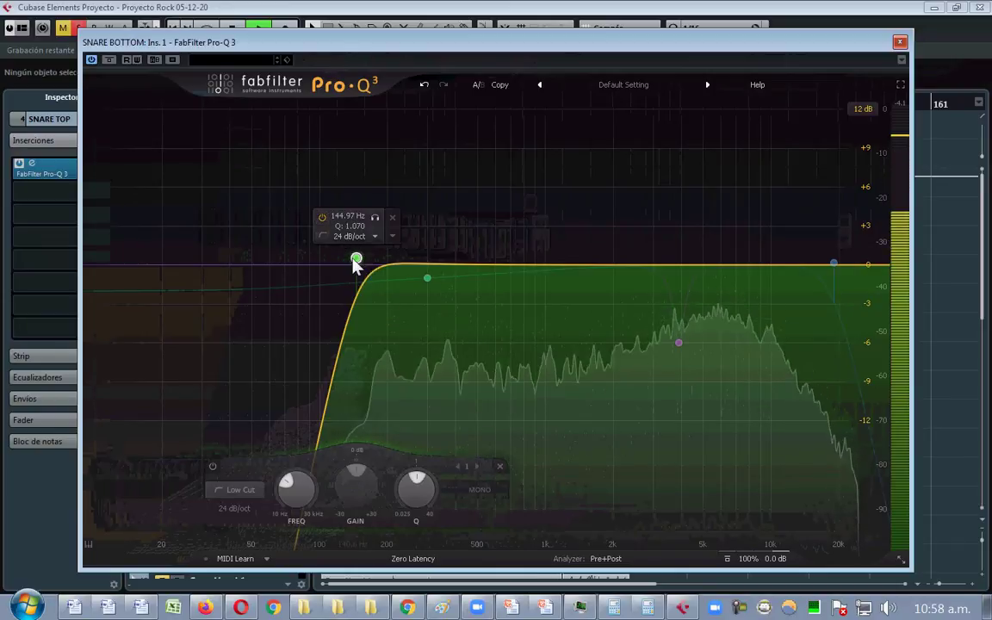
- Set SNARE BOTTOM's low cut to about 157 Hz, compare it with the band bypassed, stop playback and close the equalizer
left_click_drag(355, 260, 368, 263)
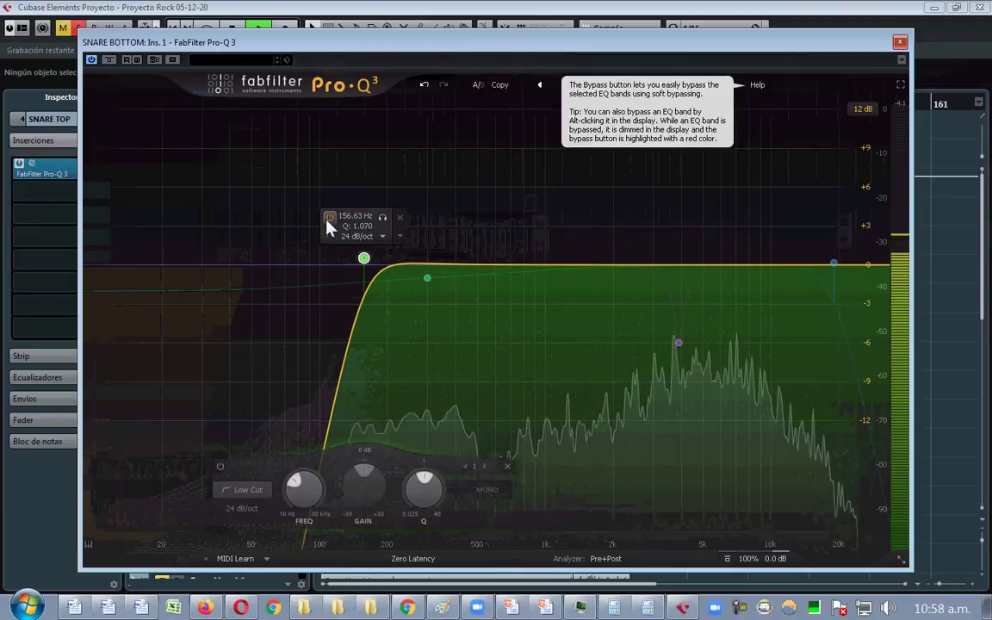
left_click(327, 221)
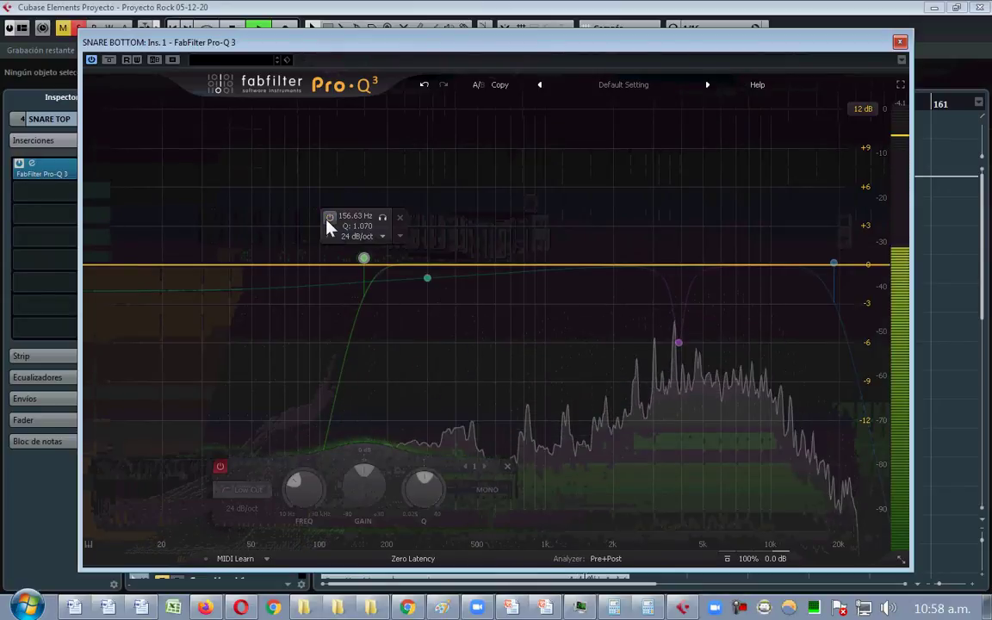
left_click(327, 222)
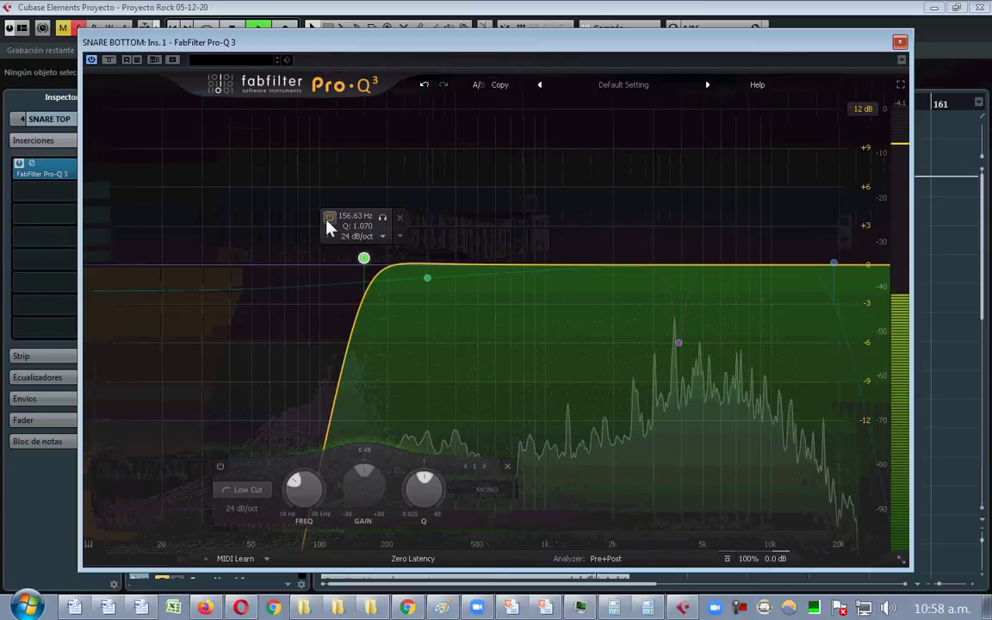
key("space")
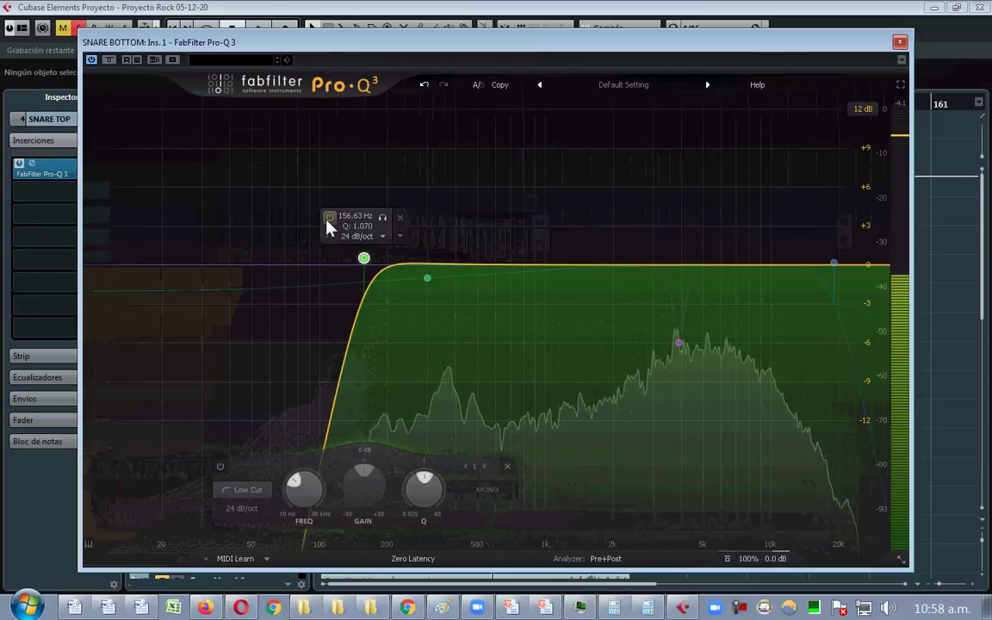
left_click(899, 42)
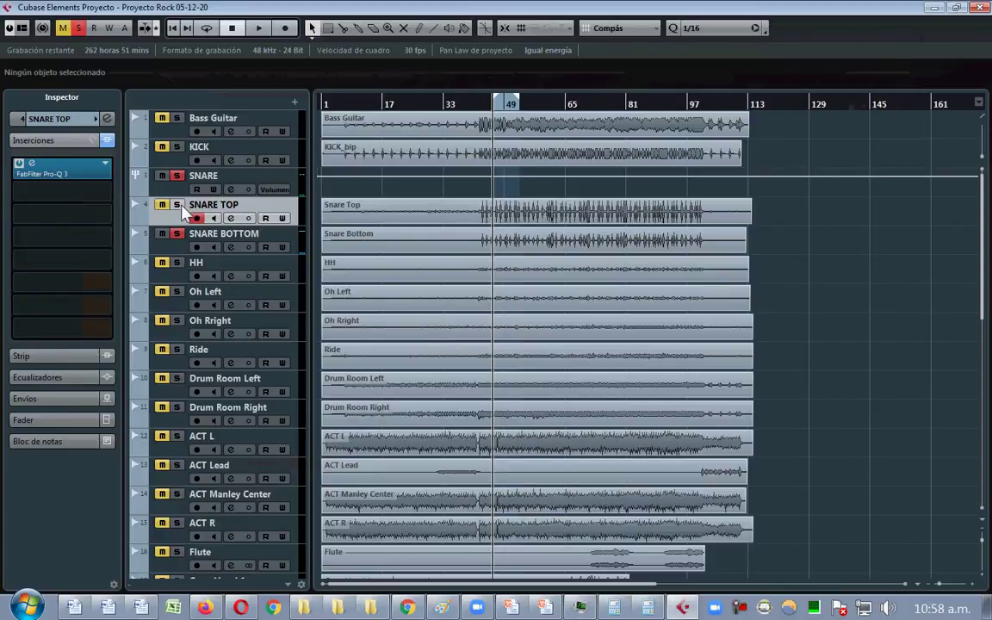
- Solo the Bass Guitar, KICK and SNARE TOP tracks along with SNARE BOTTOM
left_click(176, 119)
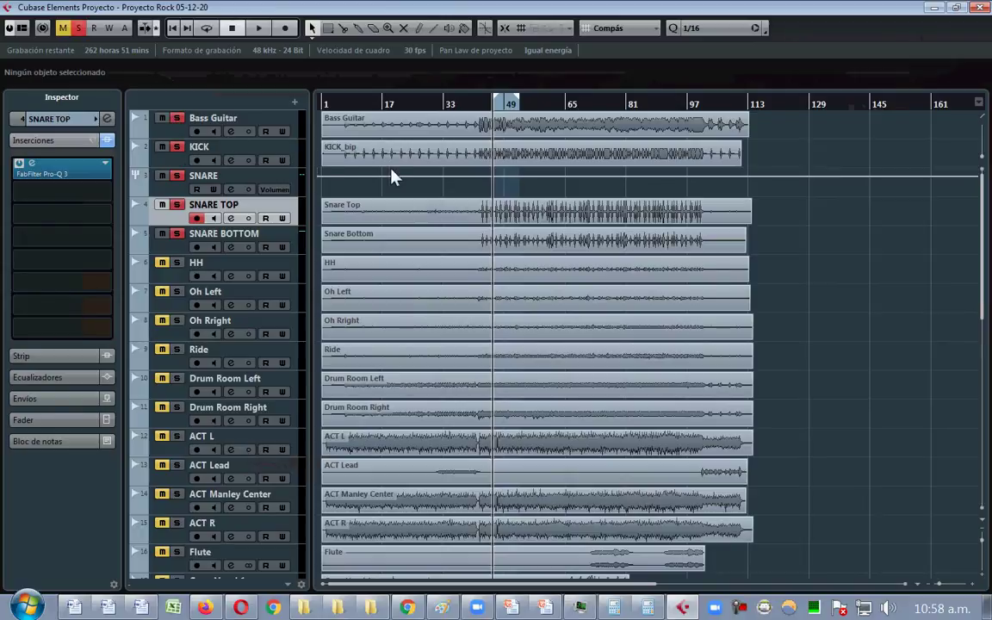
- Examine the low cut and high cut bands in the KICK track's equalizer
left_click(292, 158)
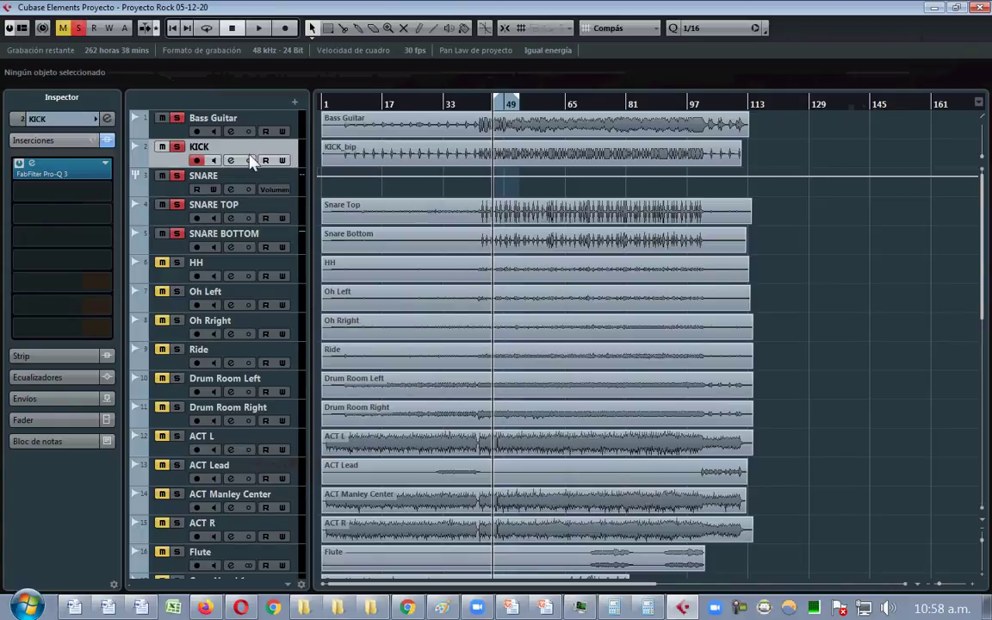
left_click(32, 165)
mouse_move(332, 287)
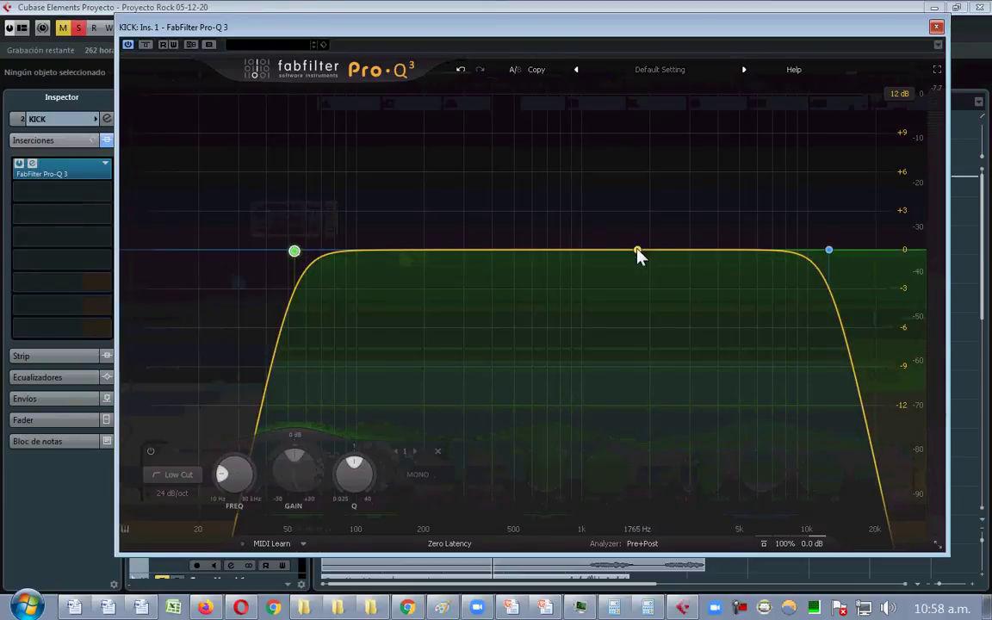
mouse_move(300, 256)
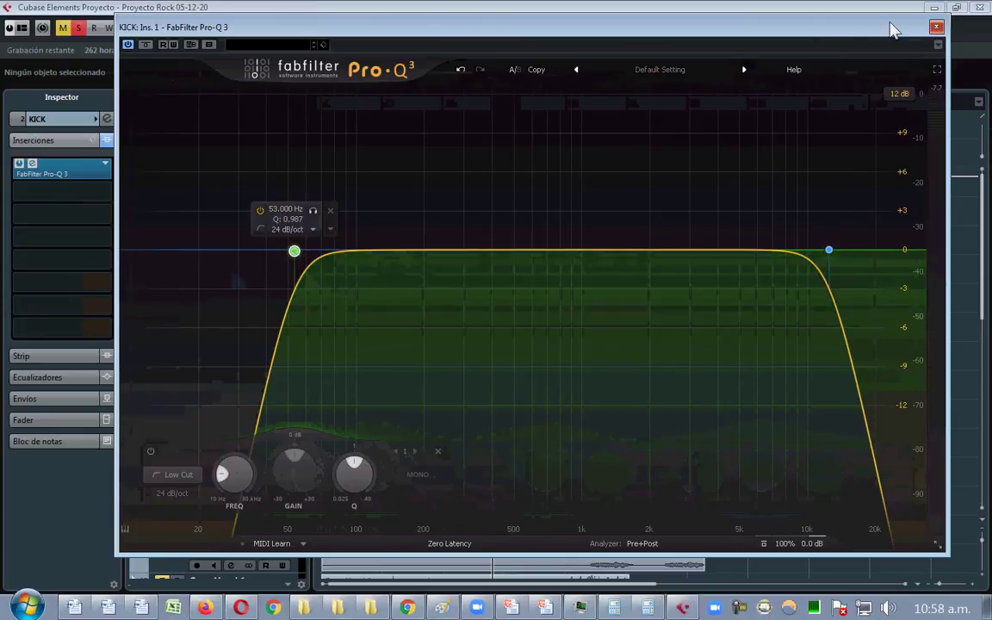
left_click(936, 27)
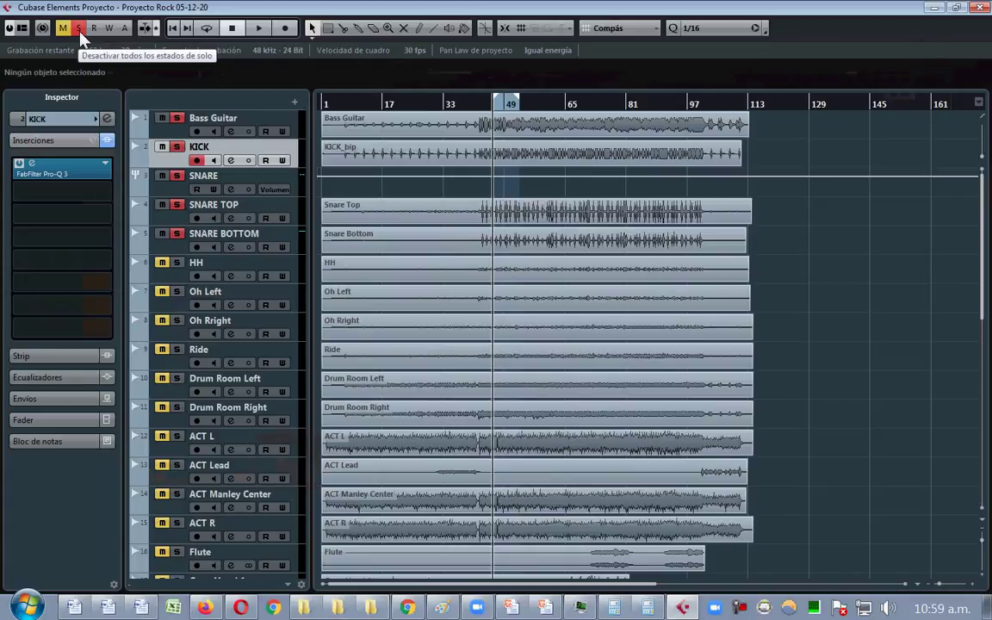
- Open SNARE BOTTOM's equalizer and place its window so the first five tracks remain accessible
left_click(300, 232)
left_click(29, 163)
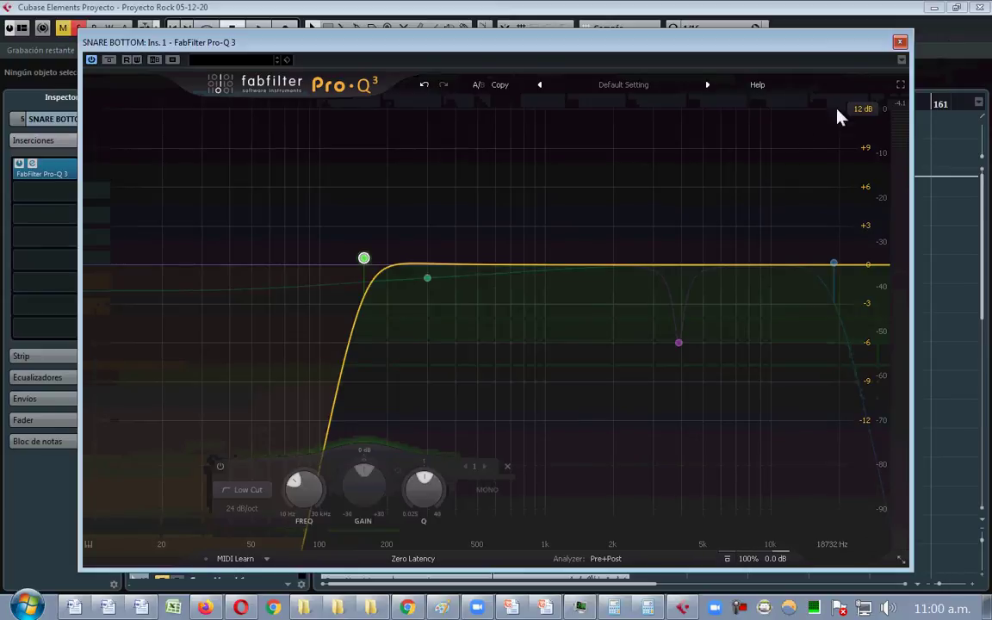
left_click_drag(882, 50, 934, 297)
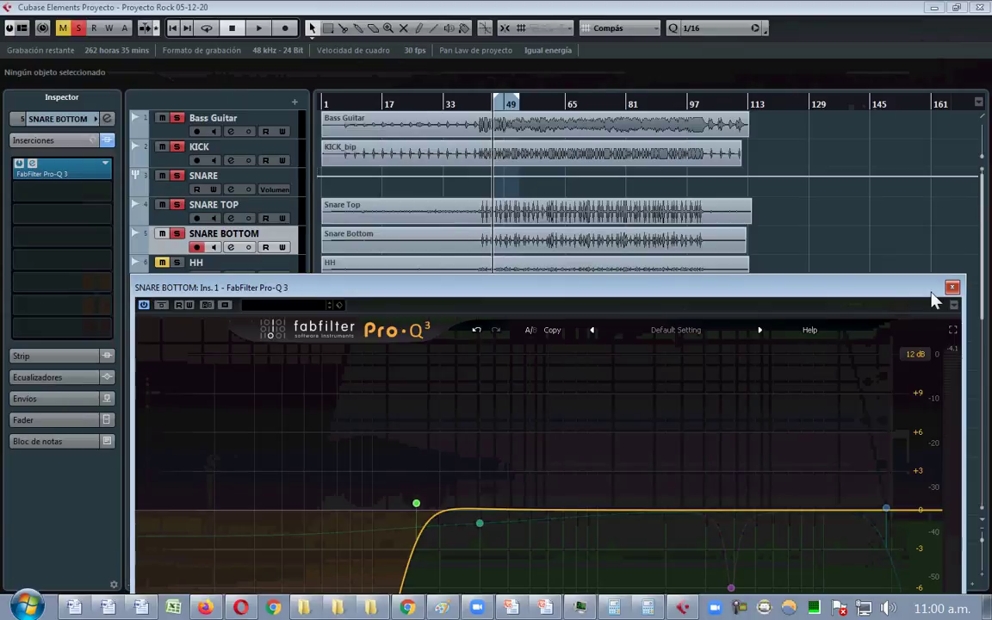
left_click_drag(932, 293, 882, 132)
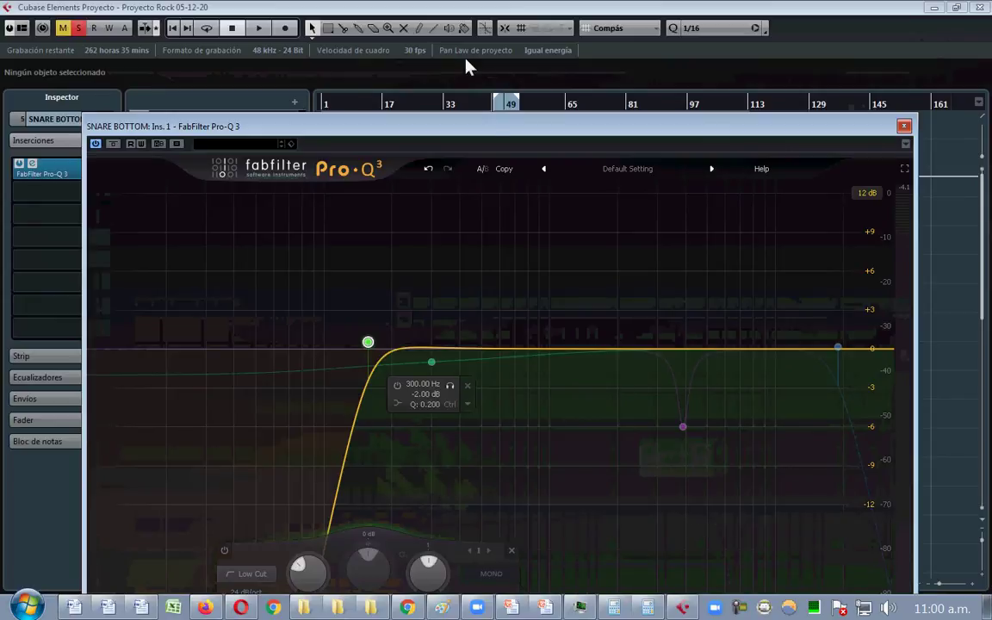
left_click_drag(477, 138, 505, 290)
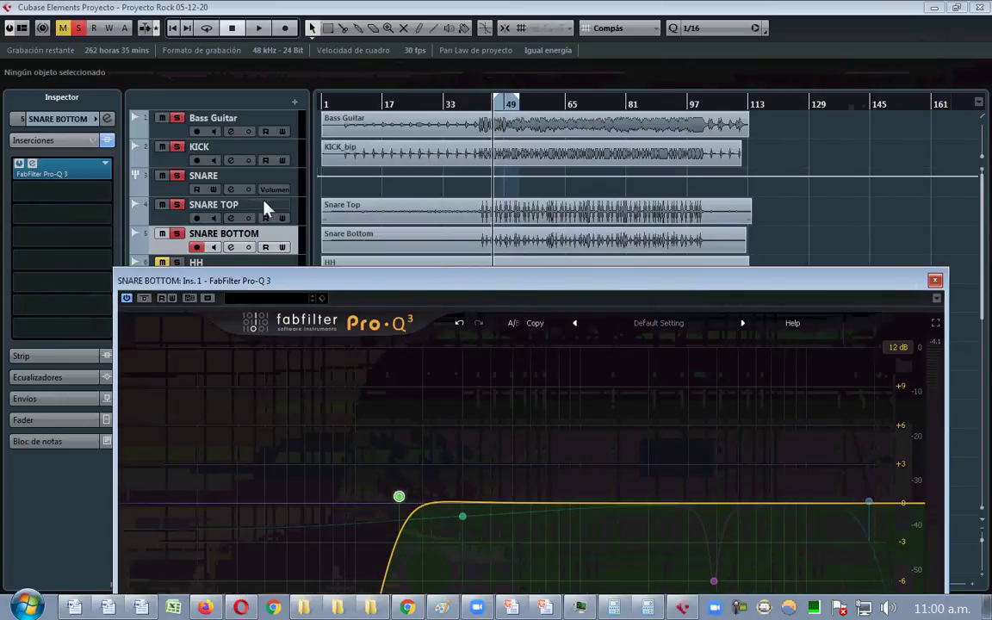
- Clear all solos, solo the Bass Guitar, KICK, SNARE, SNARE TOP and SNARE BOTTOM tracks, and start playback
left_click(77, 28)
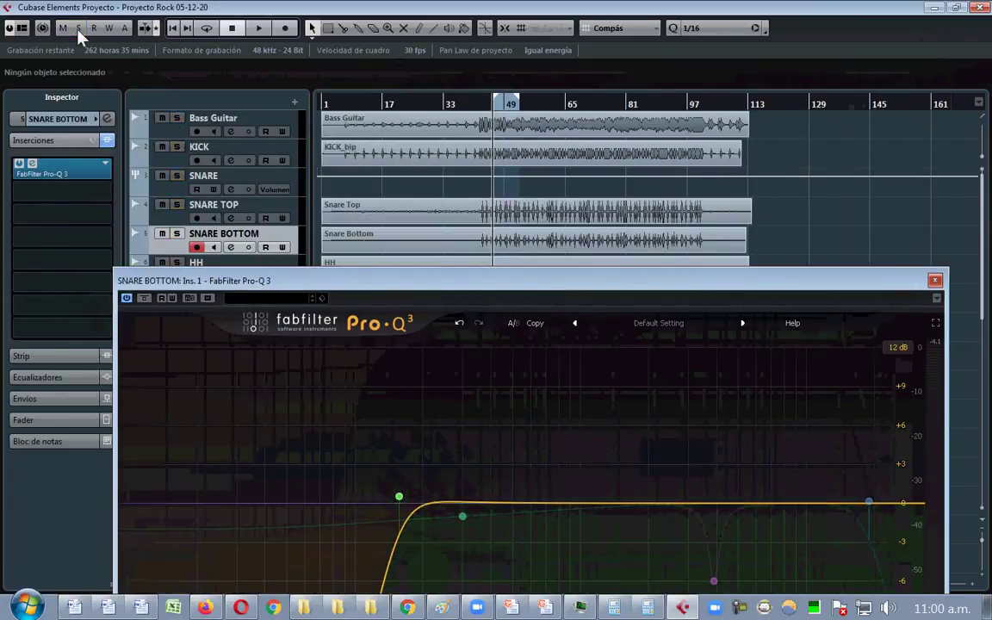
left_click(176, 118)
left_click(177, 147)
left_click(176, 176)
left_click(177, 205)
left_click(176, 233)
key("space")
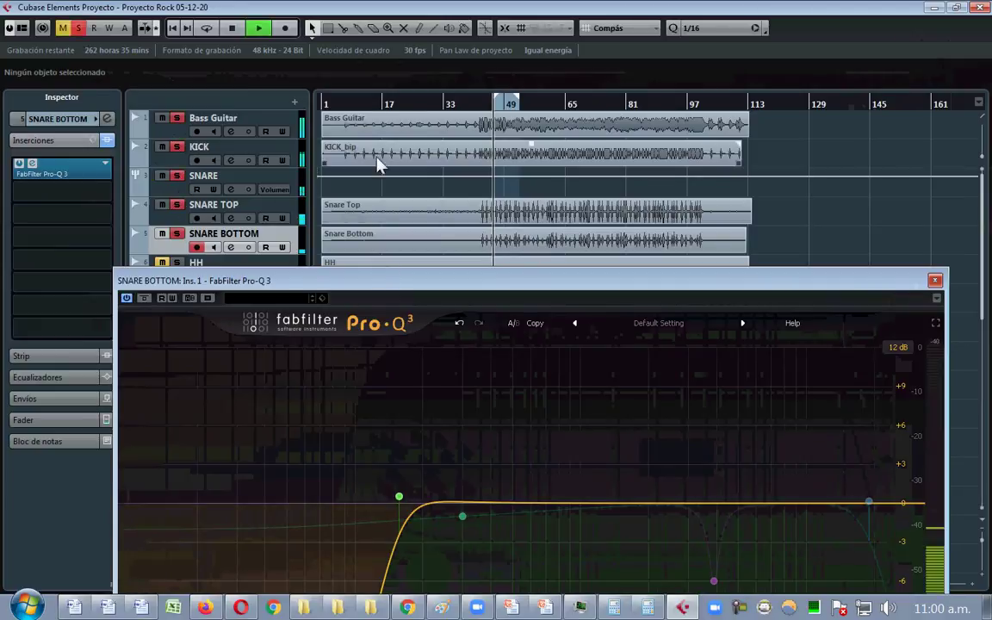
- Raise SNARE BOTTOM's low cut to about 165 Hz and take Bass Guitar out of solo
left_click_drag(754, 289, 726, 111)
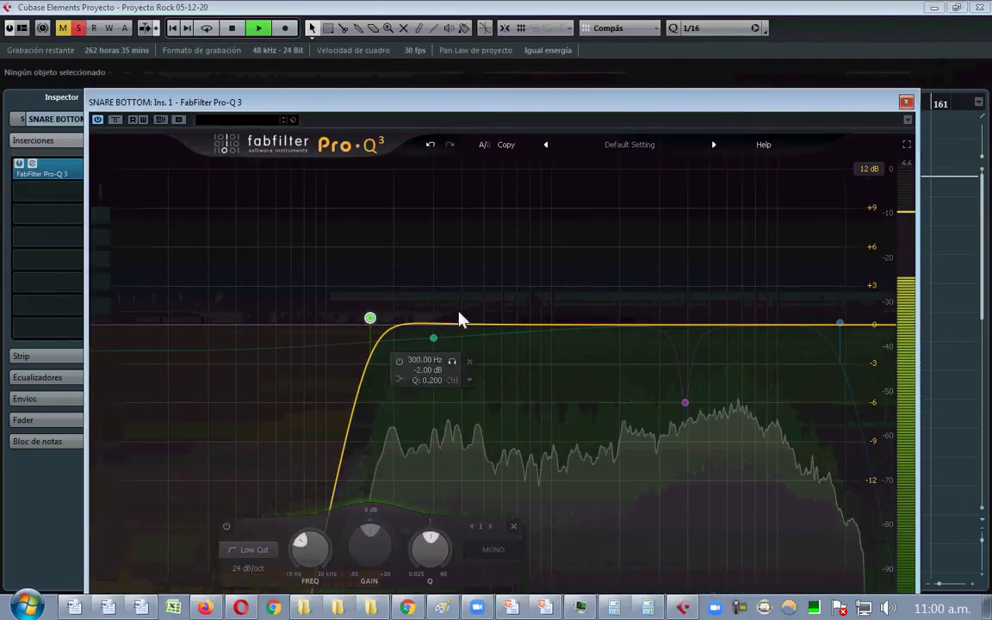
mouse_move(370, 318)
left_click_drag(371, 318, 374, 317)
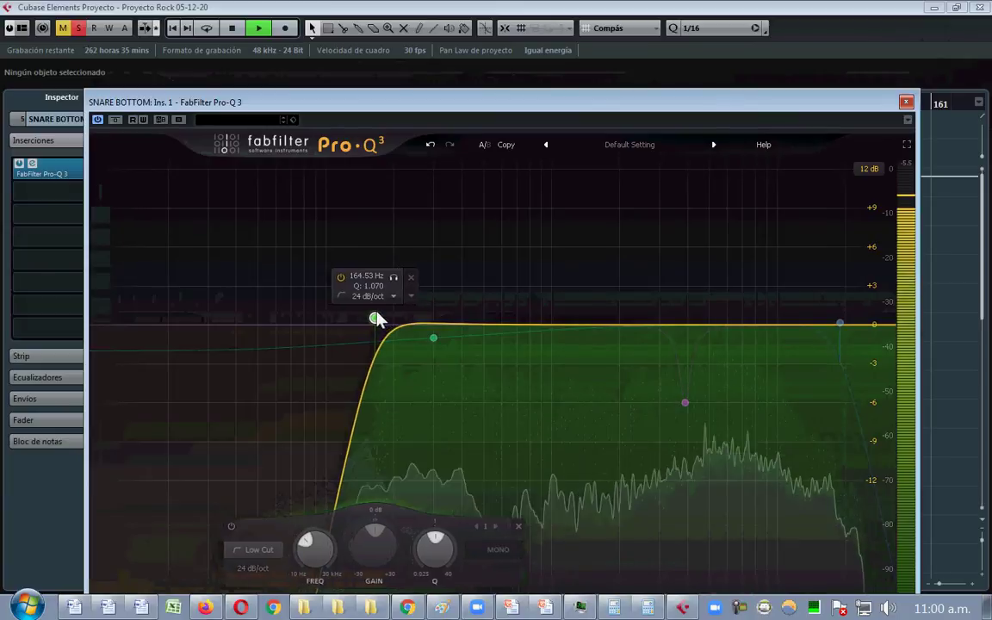
mouse_move(375, 318)
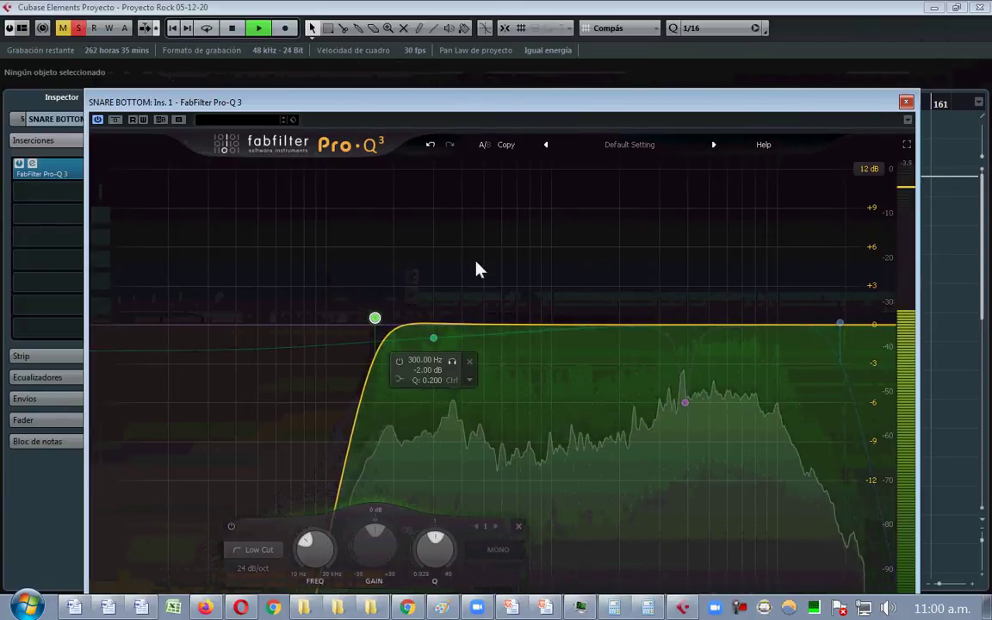
left_click_drag(372, 103, 697, 93)
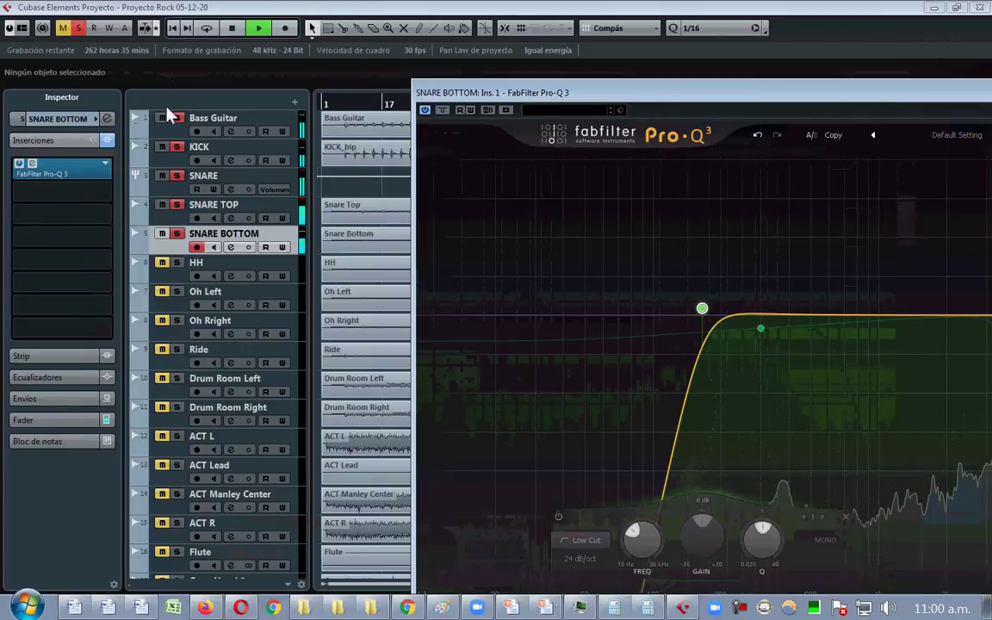
left_click(176, 133)
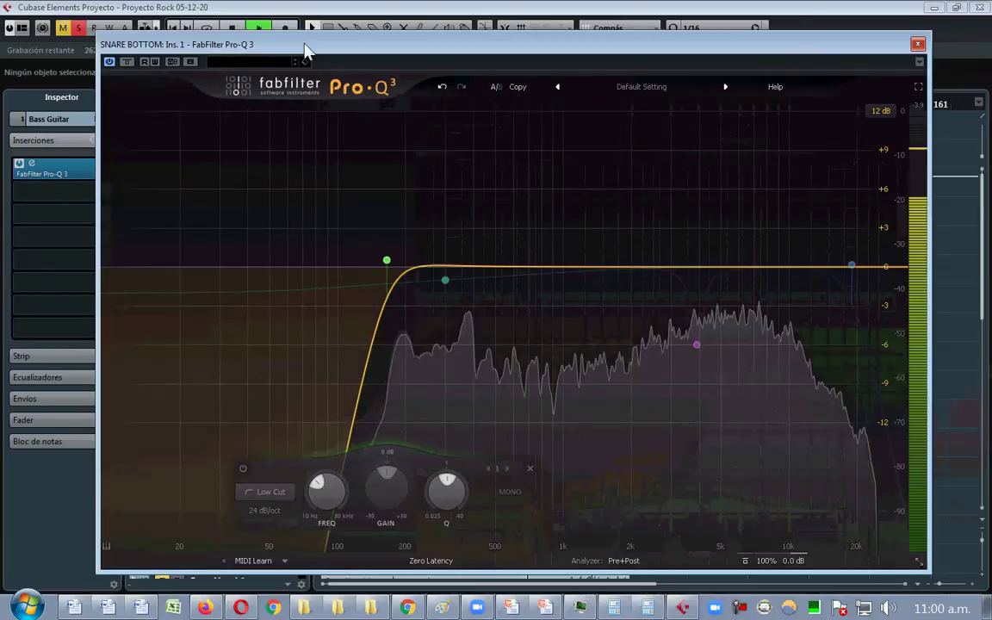
- Raise SNARE BOTTOM's low cut to about 249 Hz during playback
mouse_move(388, 261)
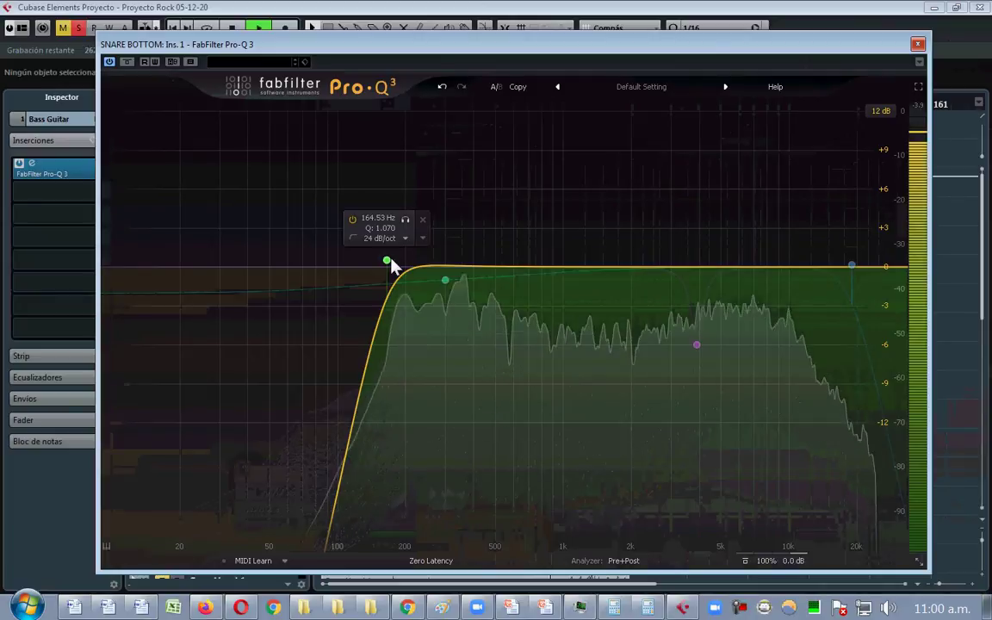
left_click(389, 260)
left_click_drag(392, 263, 429, 263)
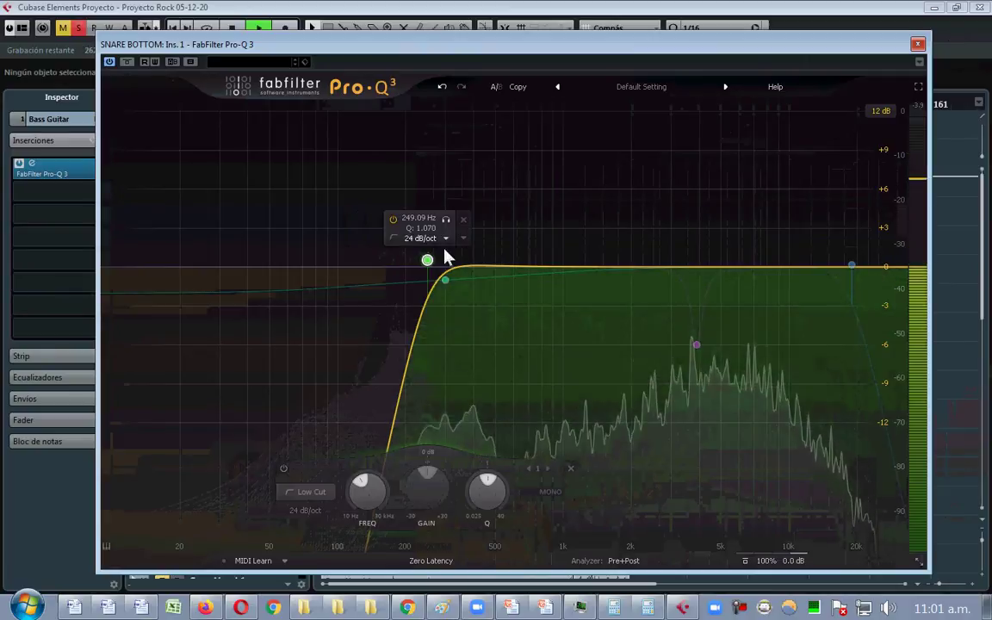
- Try SNARE BOTTOM's low cut at about 319 Hz with a 12 dB/oct slope, stopping playback
left_click_drag(428, 263, 454, 271)
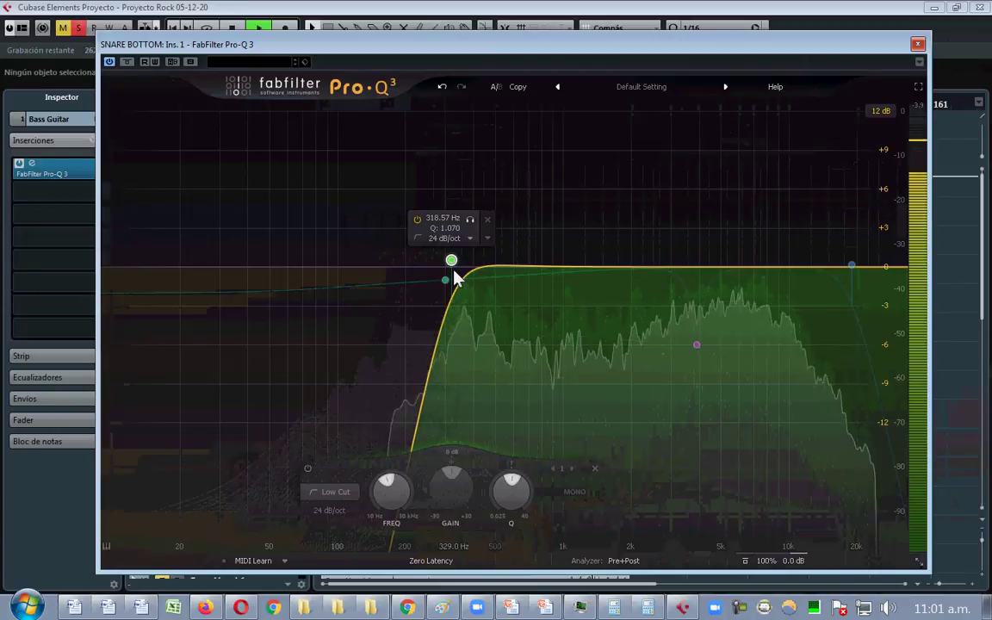
key("space")
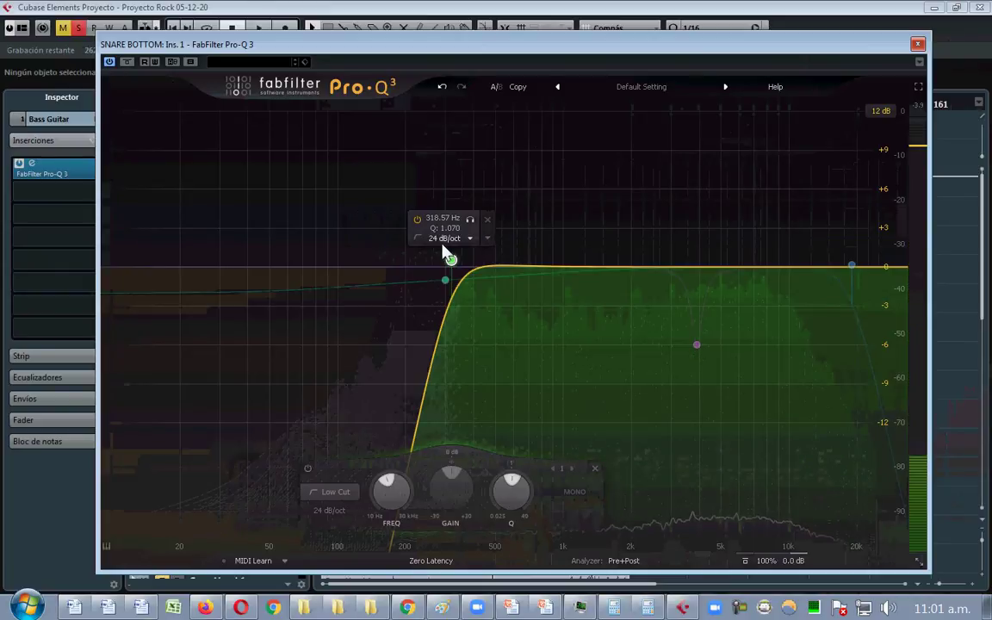
left_click(443, 242)
left_click(465, 269)
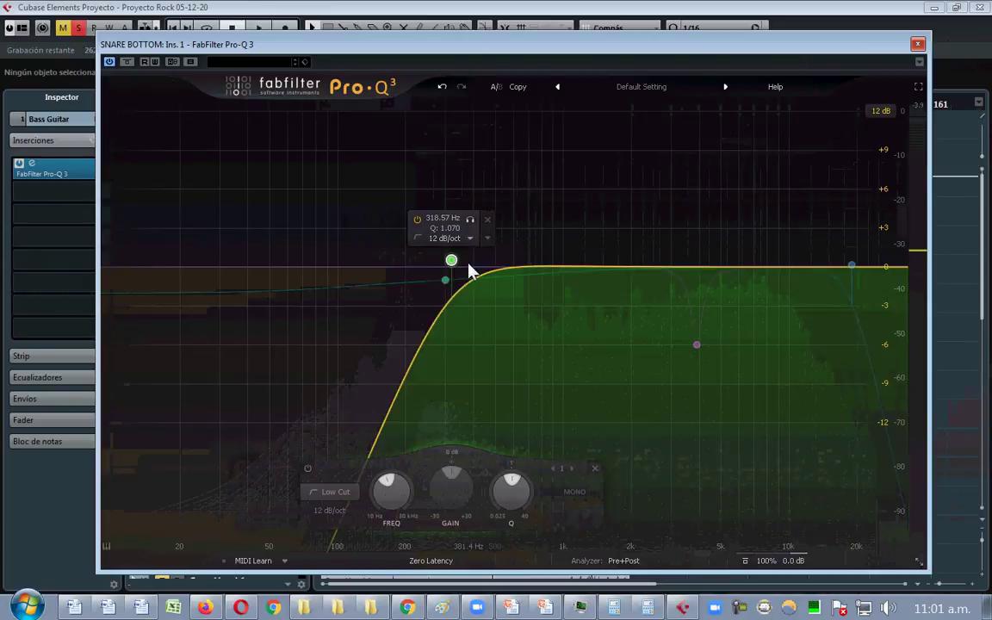
- Resume playback and compare SNARE BOTTOM's sound with the low cut bypassed and re-enabled
key("space")
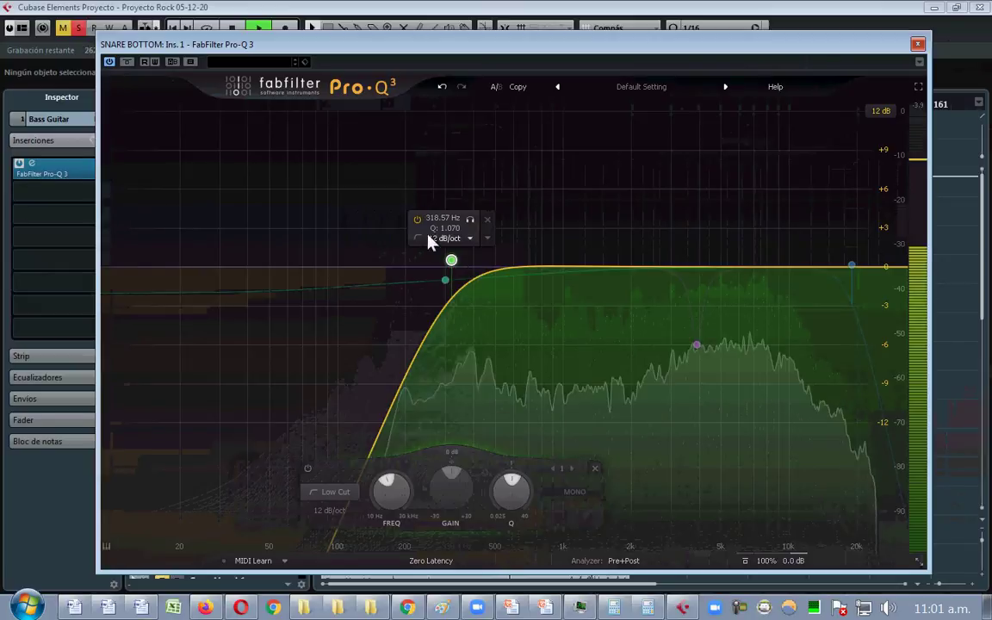
left_click(416, 220)
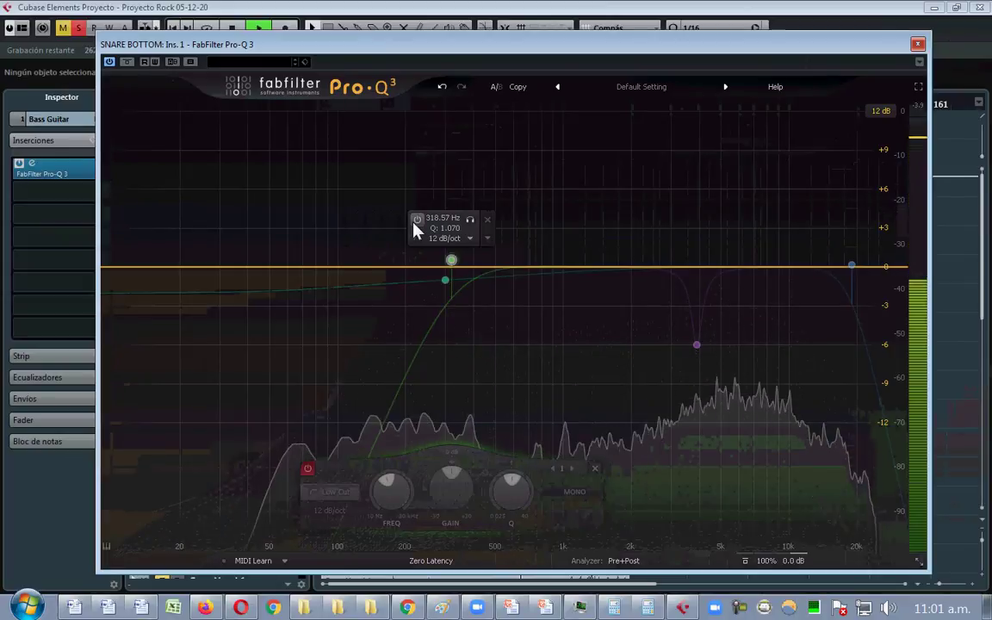
left_click(415, 220)
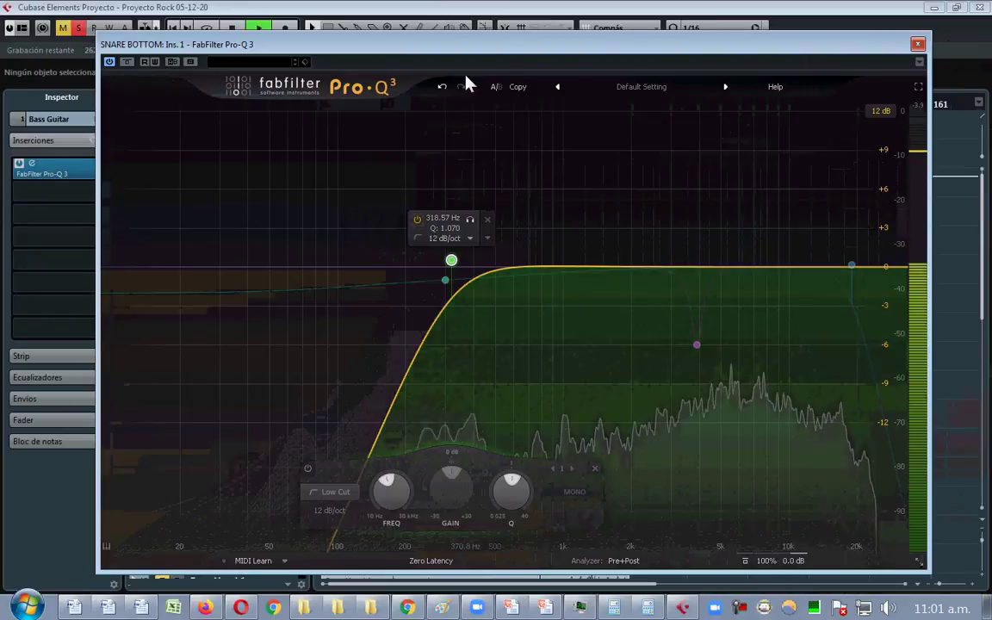
- Undo the low cut's slope change and its last frequency increase
left_click(442, 87)
left_click(442, 87)
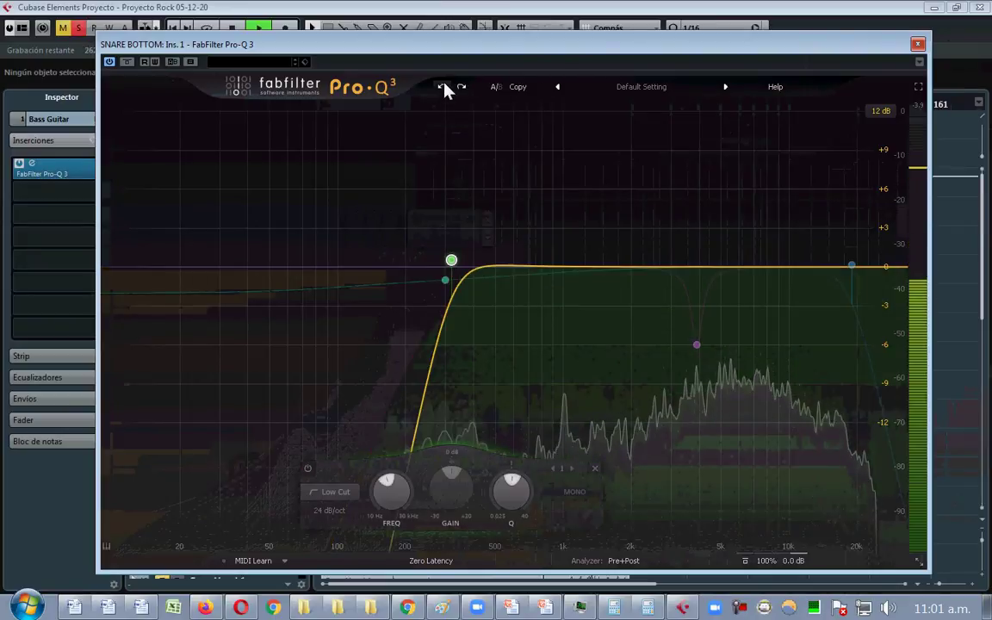
left_click(442, 87)
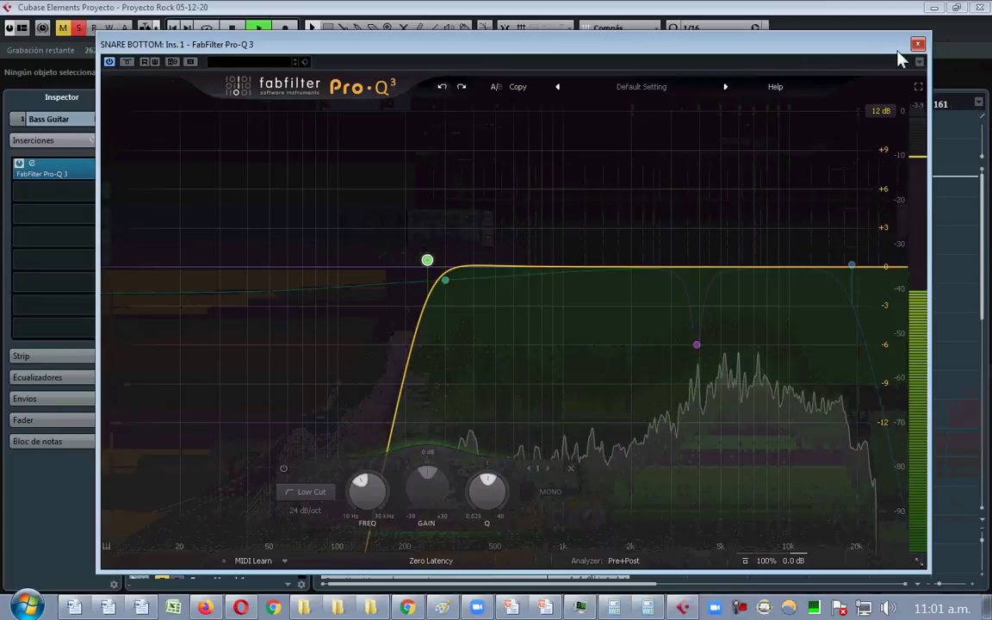
- Set SNARE BOTTOM's low cut frequency to exactly 250 Hz and close the equalizer
mouse_move(439, 273)
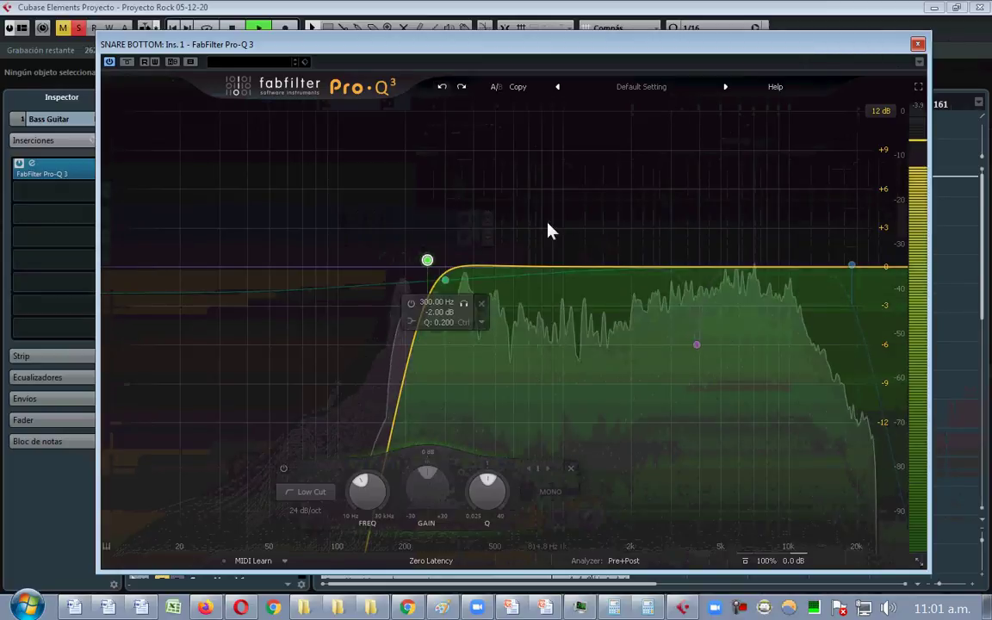
double_click(427, 221)
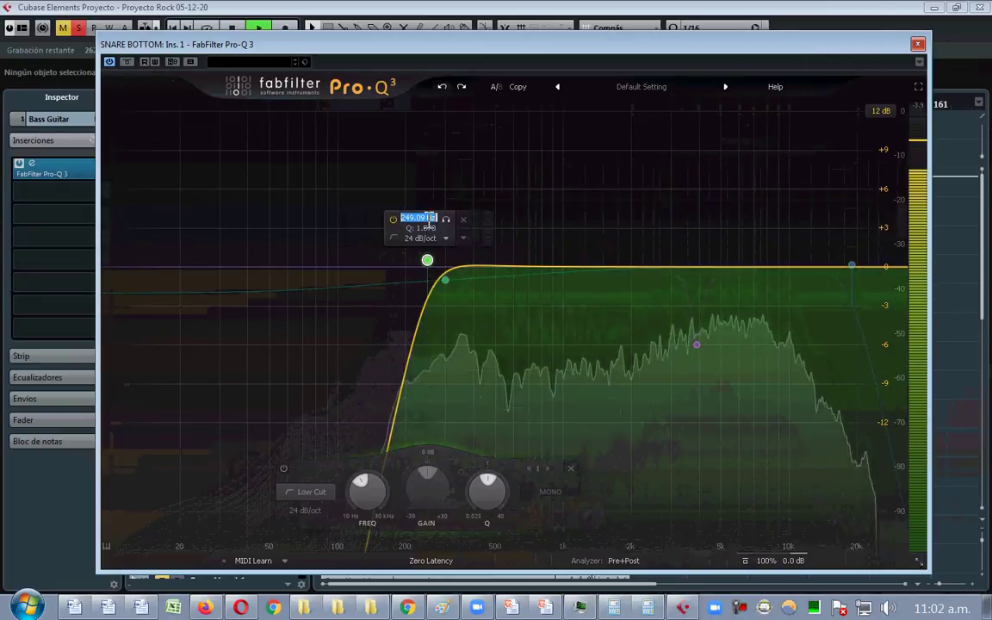
type("250")
key("Return")
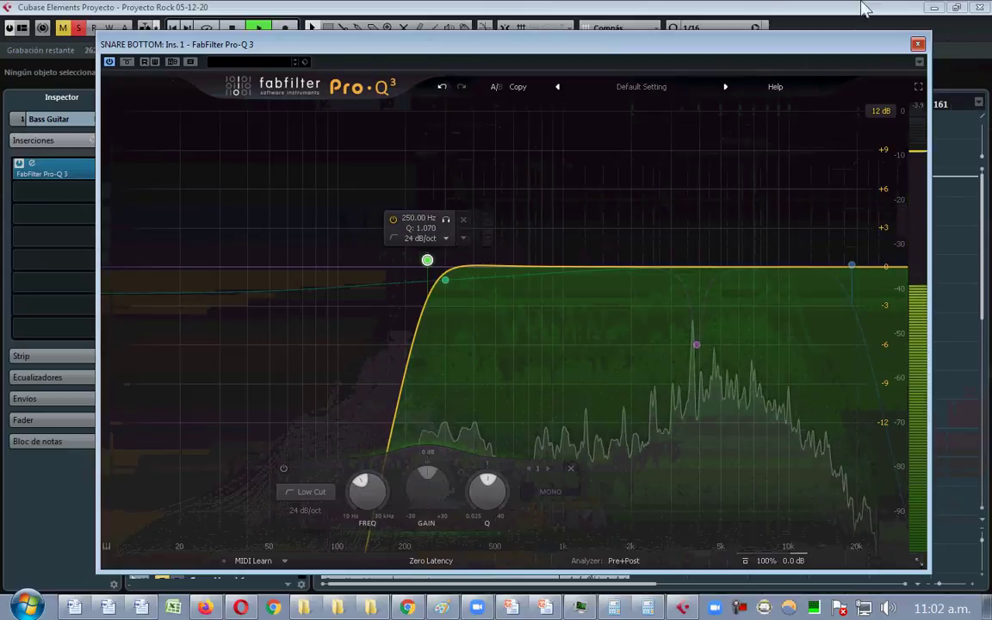
left_click(918, 43)
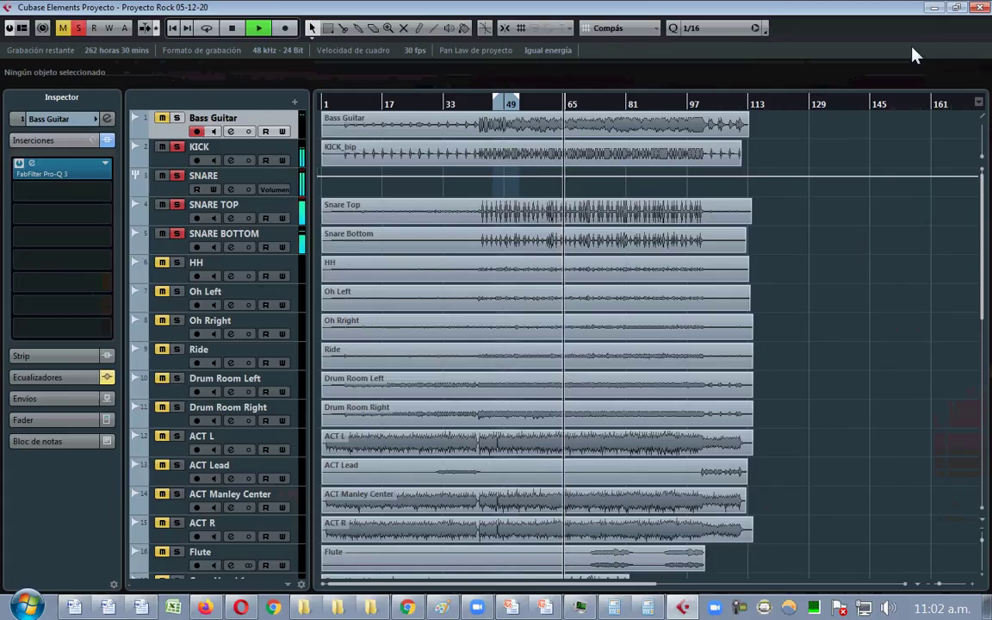
- Compare the mix with Bass Guitar added to the solos and removed again, and stop playback
left_click(176, 118)
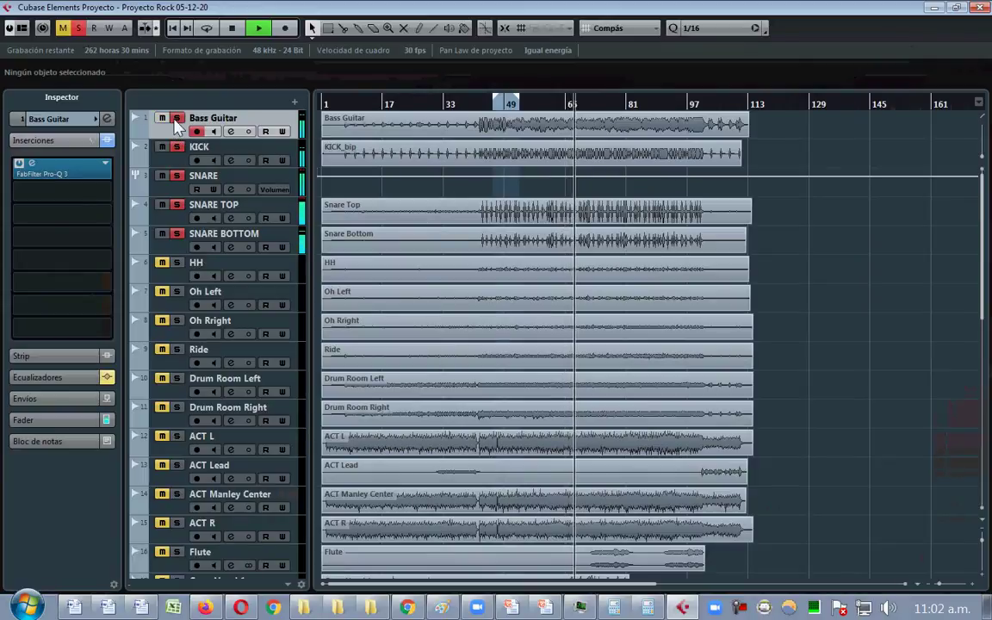
left_click(176, 121)
key("space")
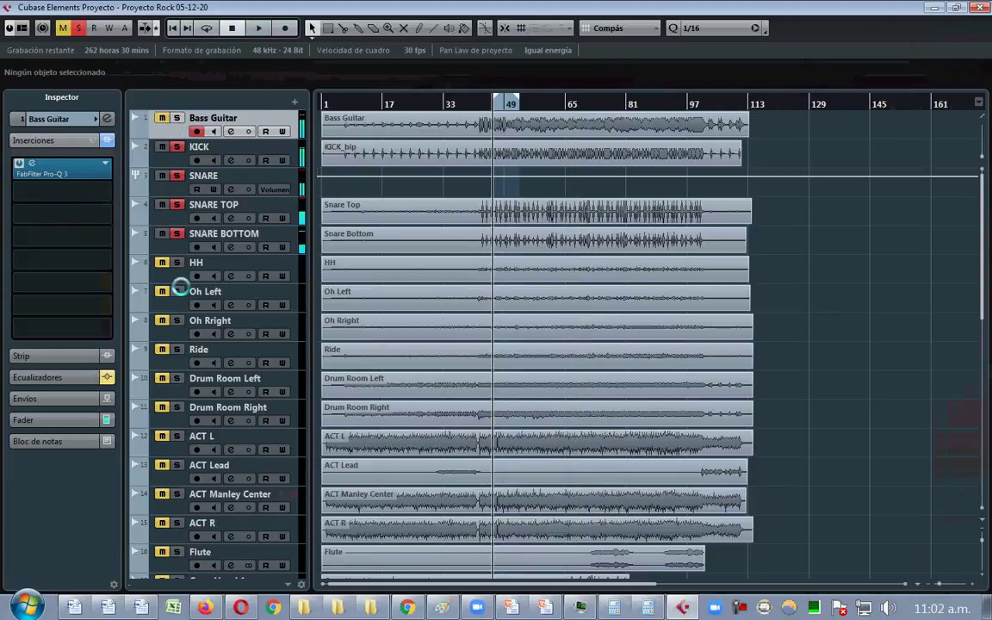
- Solo only the HH track and select it, and switch to the LA ECUALIZACION document in Word for the Hi Hats low-cut range
left_click(75, 27)
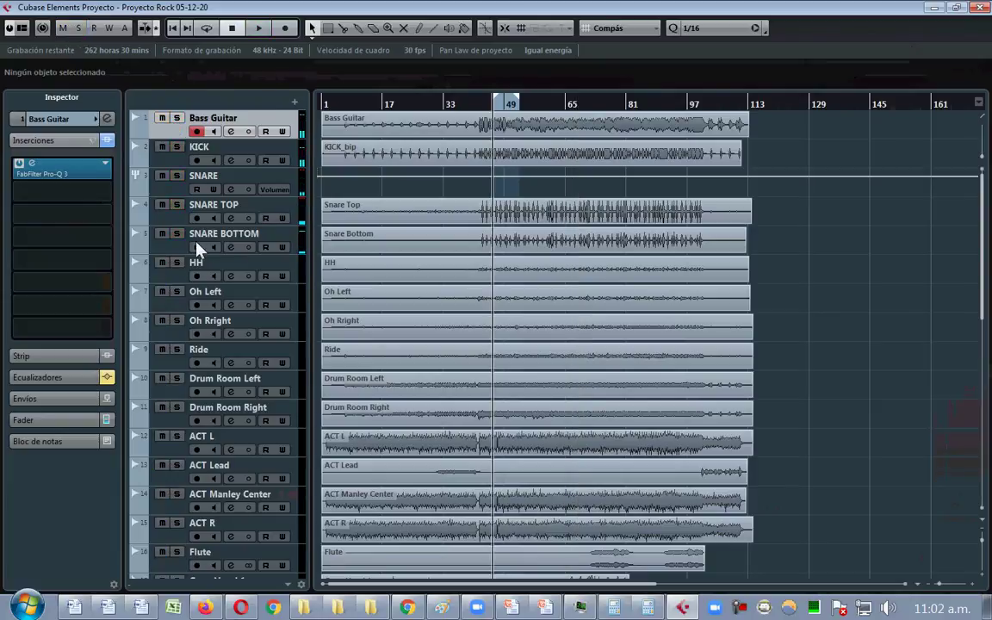
left_click(177, 262)
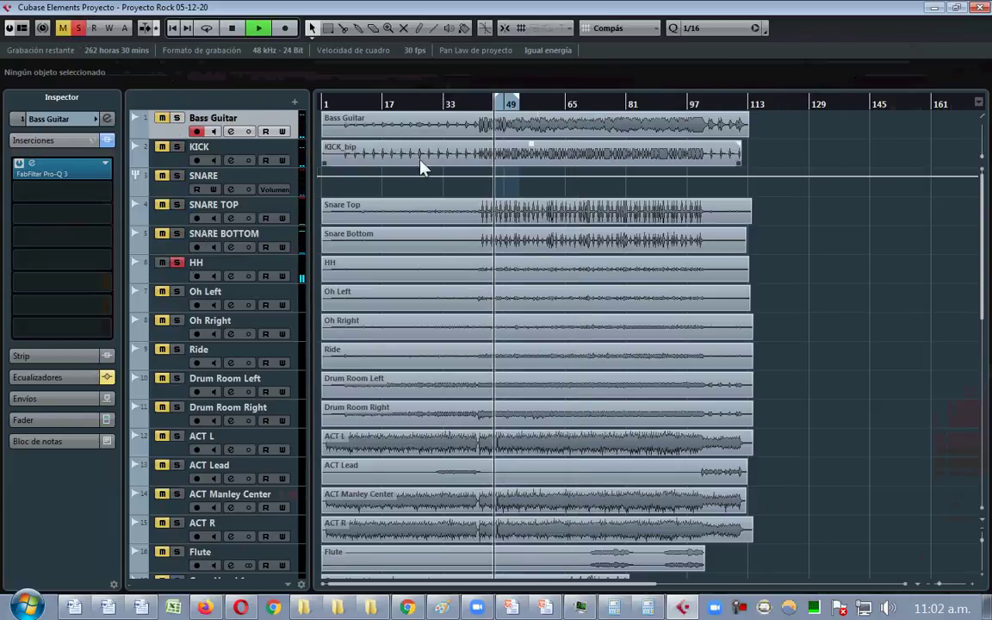
left_click(278, 267)
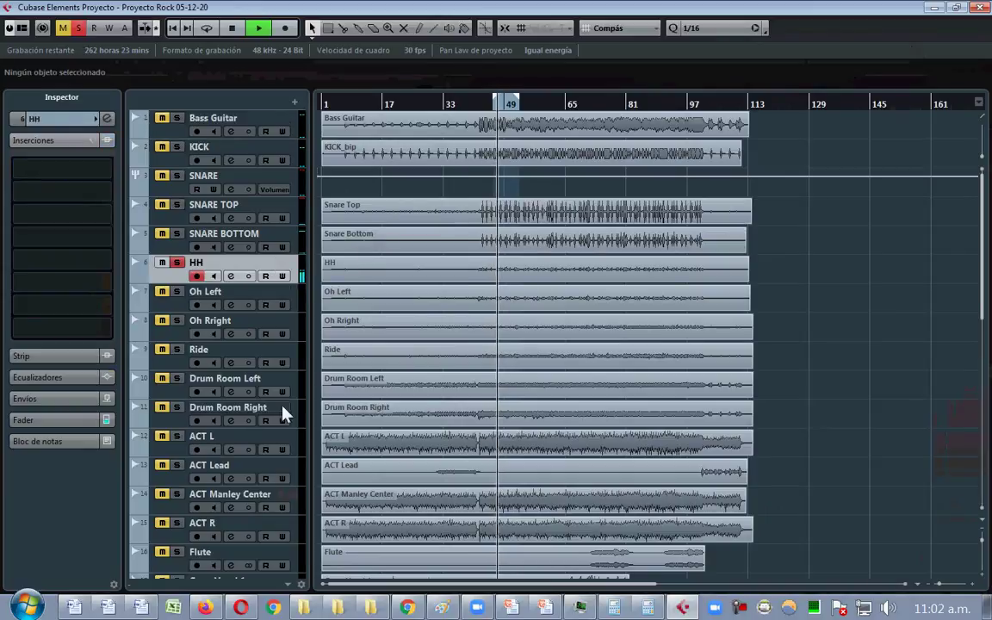
left_click(107, 607)
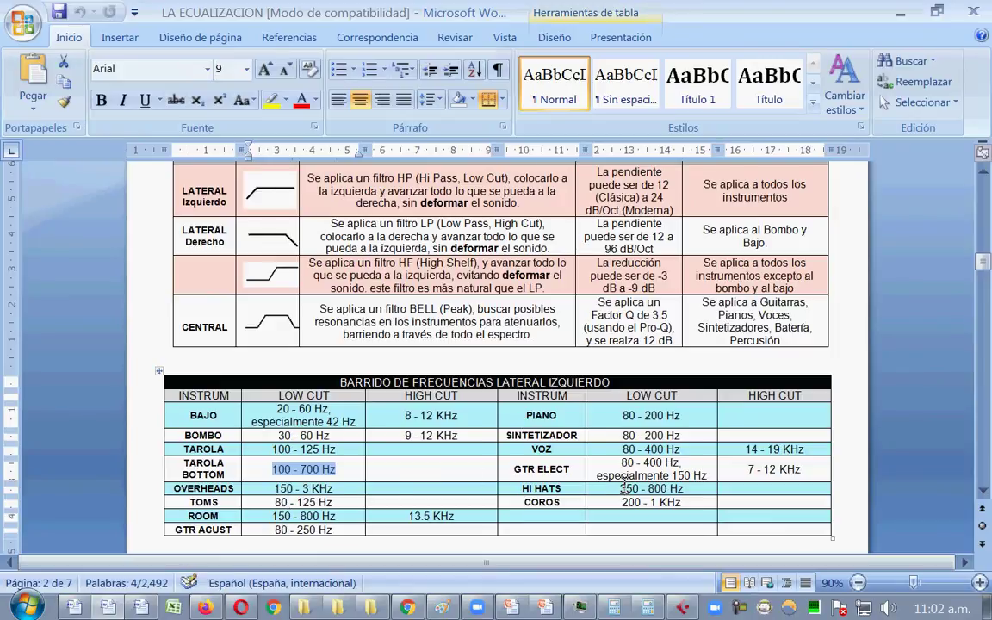
- Highlight the Hi Hats low-cut range in the table, and insert FabFilter Pro-Q 3 on the HH track in Cubase
left_click_drag(621, 488, 668, 498)
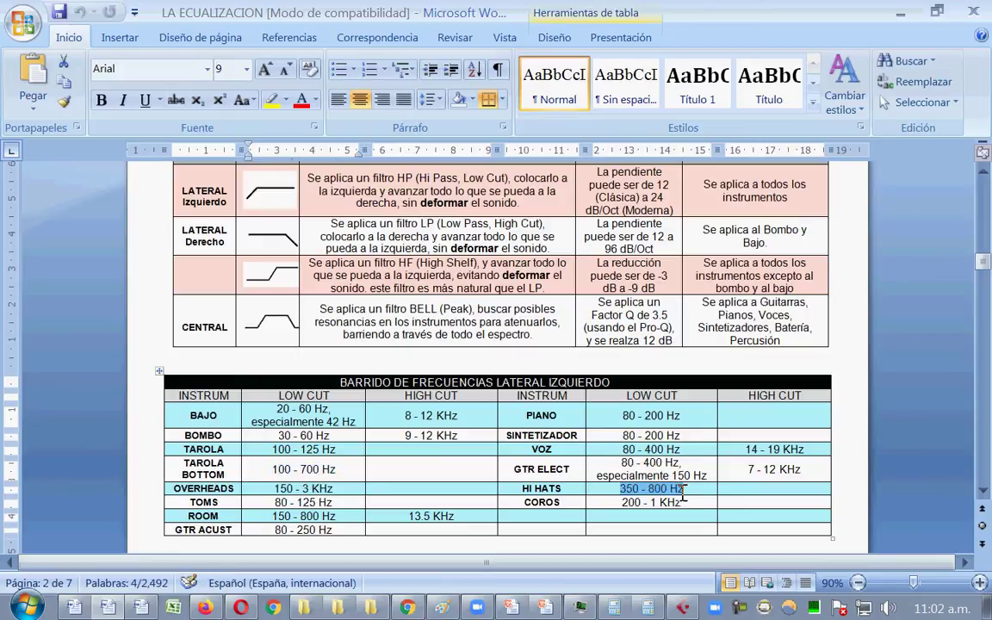
left_click(682, 608)
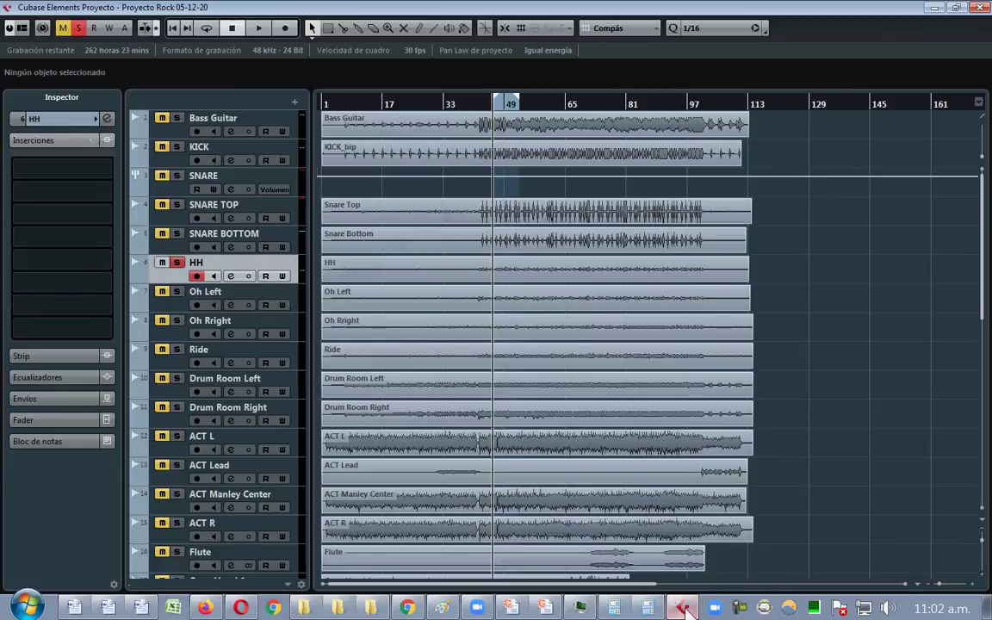
left_click(63, 169)
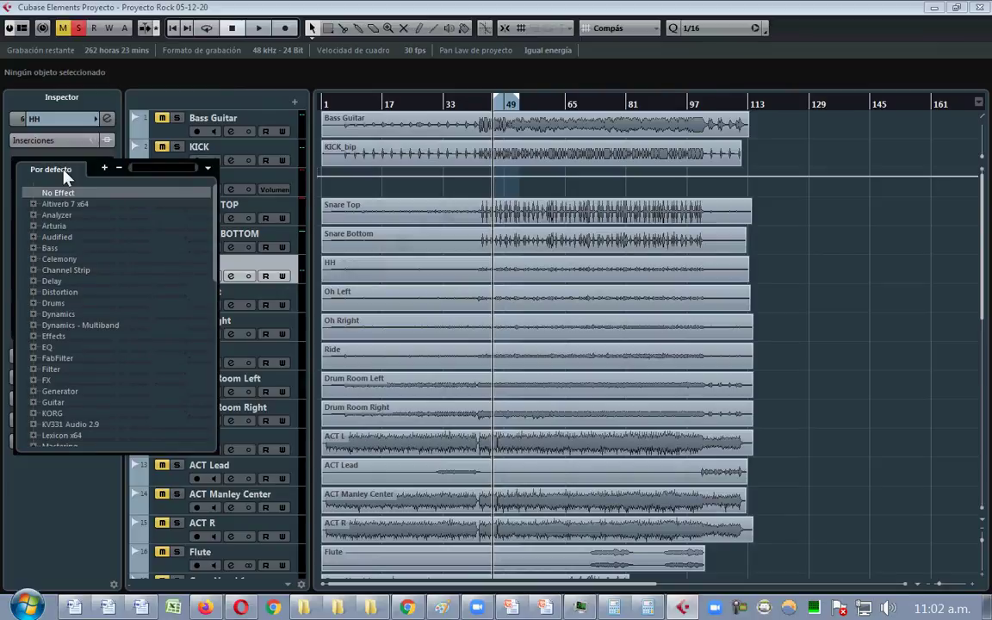
type("PRO-Q")
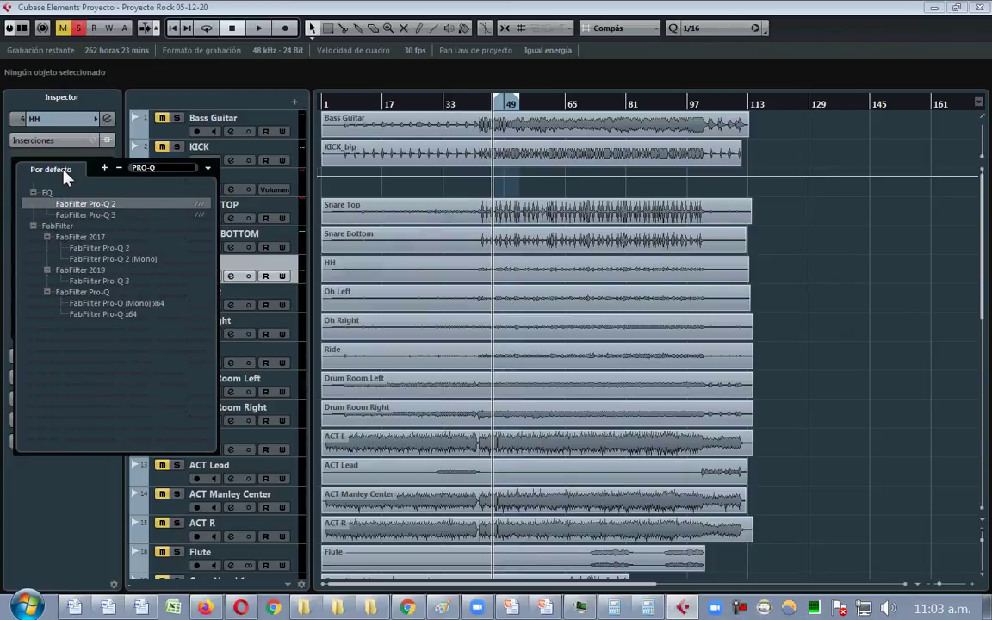
left_click(105, 214)
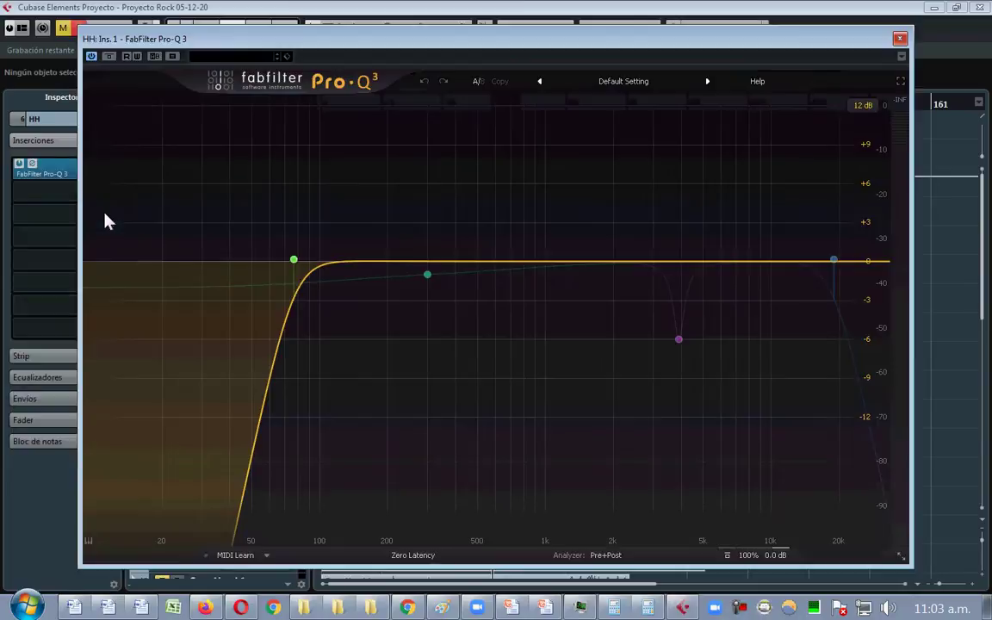
- Start playback and solo KICK, SNARE, SNARE TOP and SNARE BOTTOM together with HH, keeping the equalizer window open
mouse_move(306, 231)
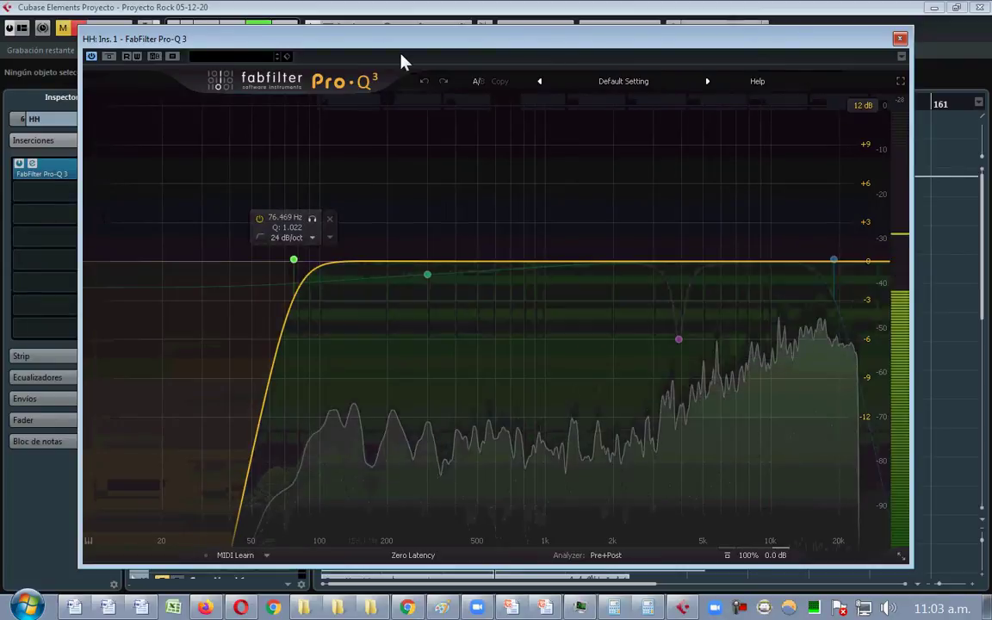
left_click_drag(359, 40, 581, 61)
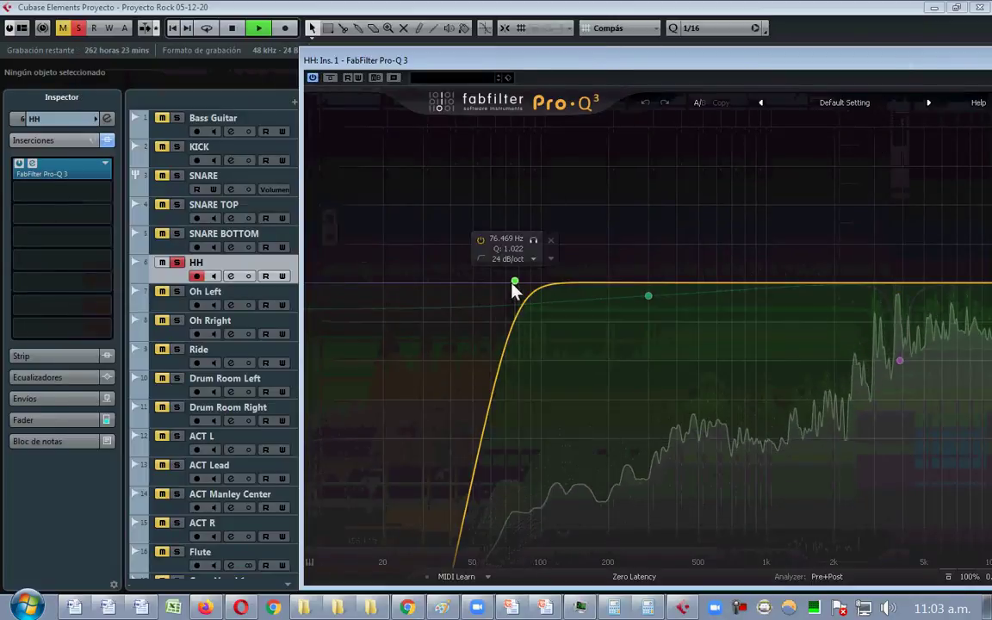
left_click(176, 146)
left_click(177, 175)
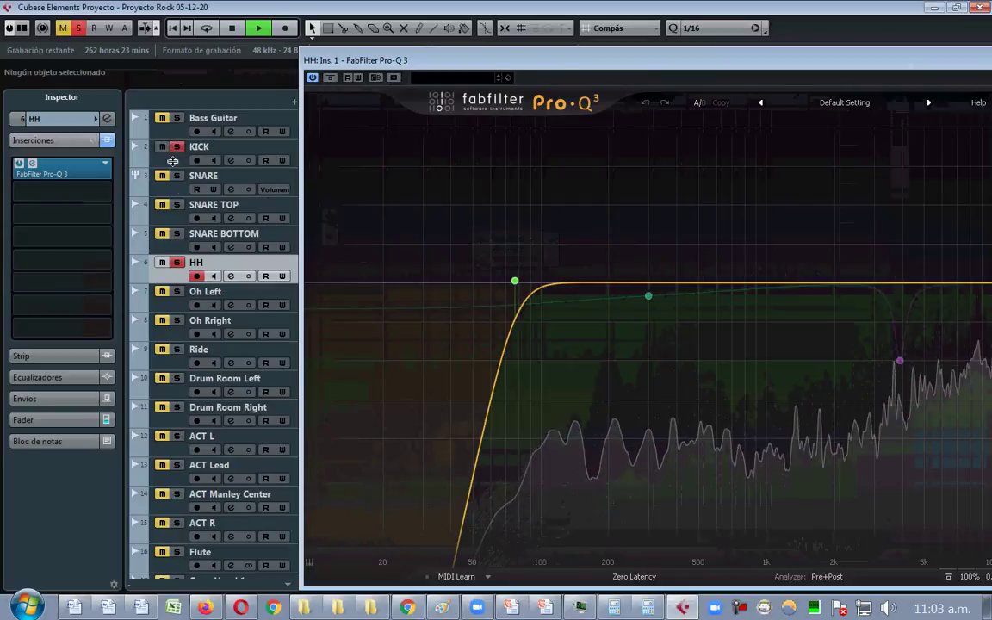
left_click(176, 204)
left_click(177, 233)
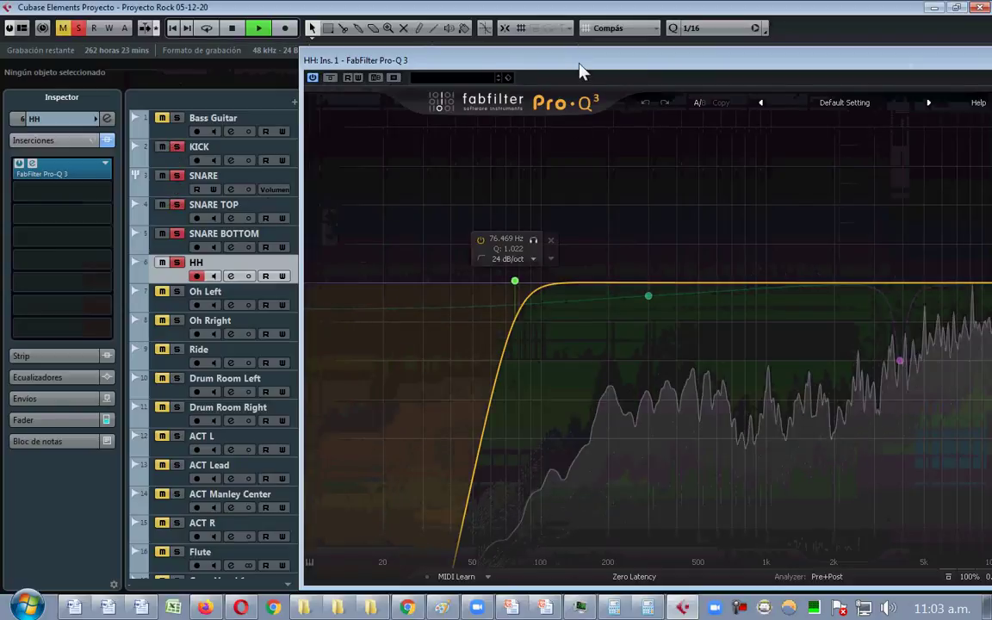
left_click_drag(580, 62, 338, 31)
- Raise HH's low cut to about 148 Hz and compare the sound with the band bypassed and active
left_click_drag(272, 248, 336, 247)
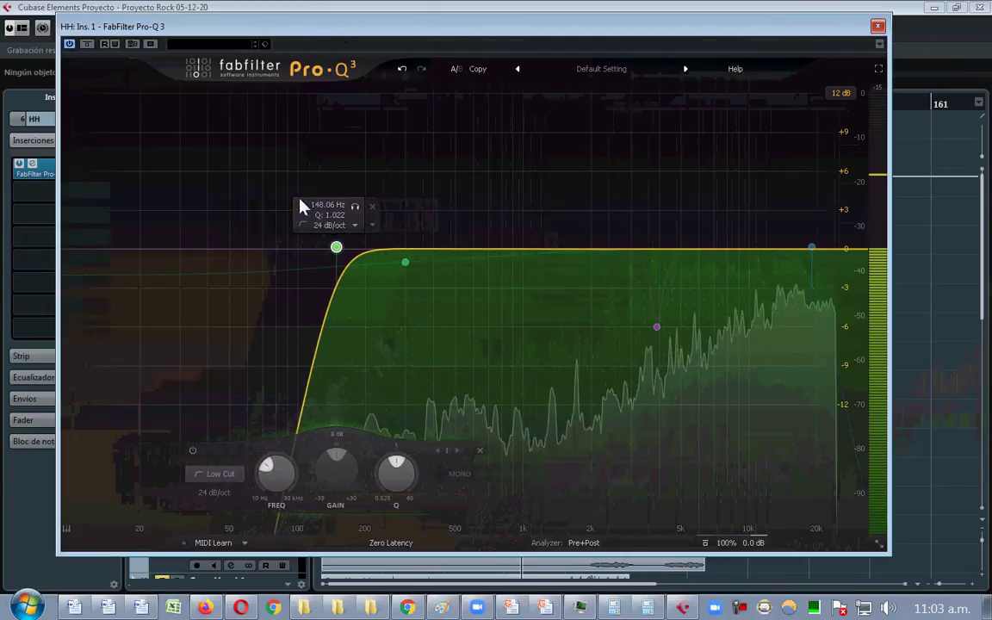
left_click(302, 206)
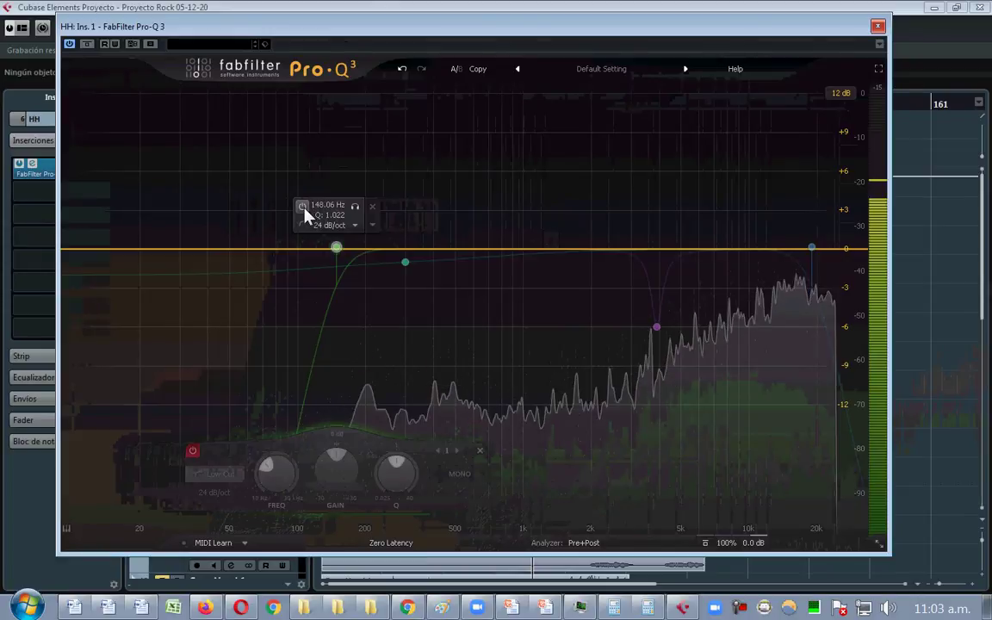
left_click(303, 206)
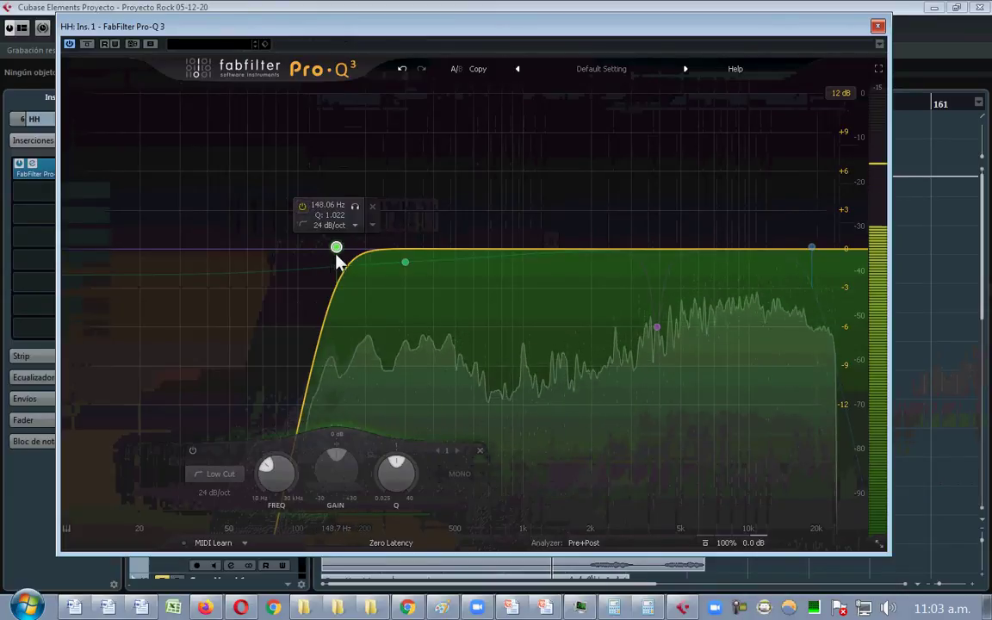
- Move HH's low cut up to about 289 Hz and compare the sound with the band bypassed and active
left_click_drag(337, 249, 405, 251)
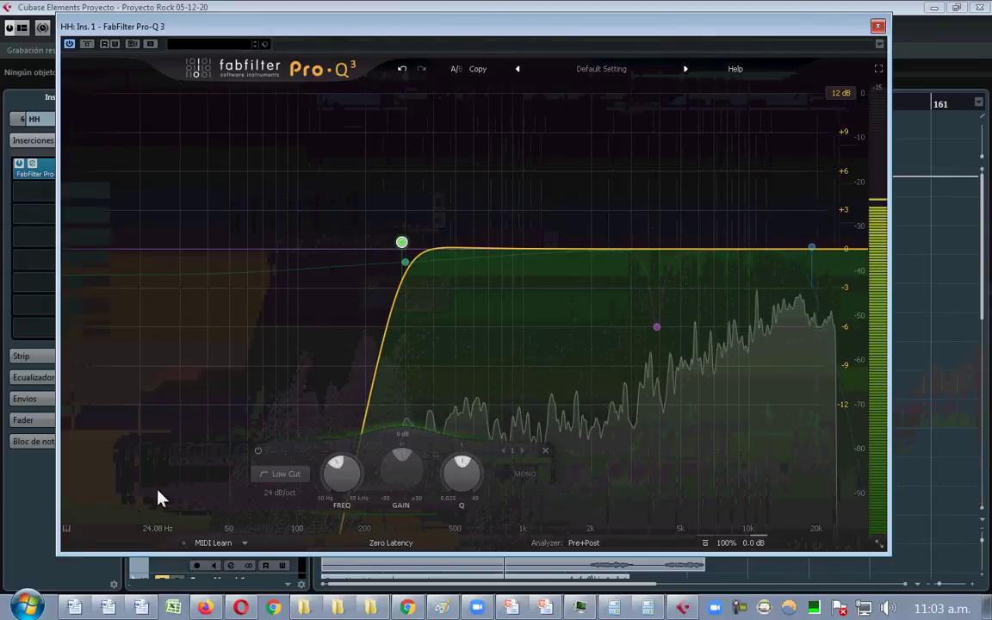
mouse_move(376, 206)
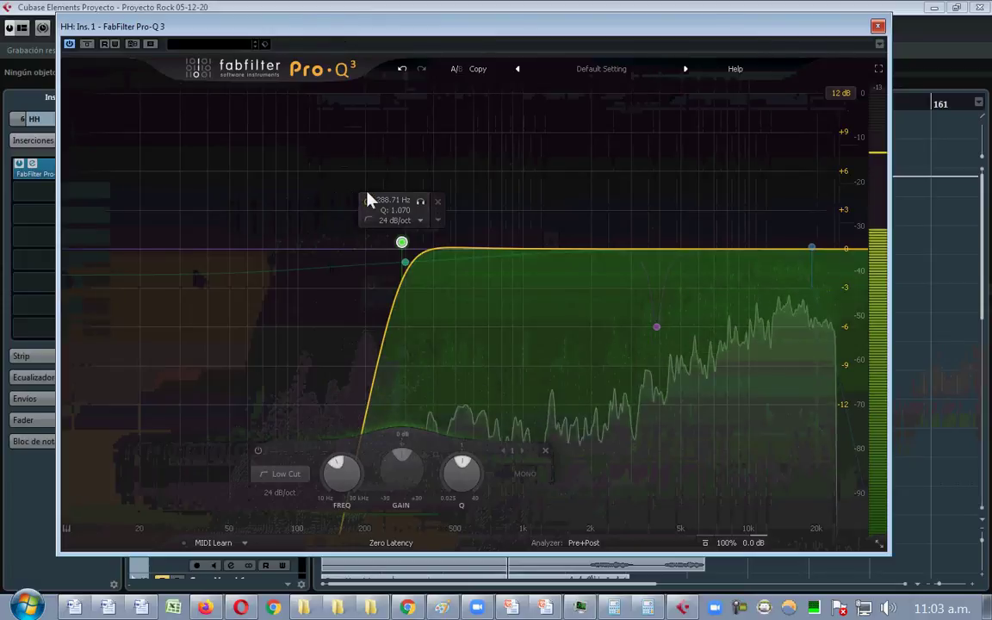
left_click(369, 202)
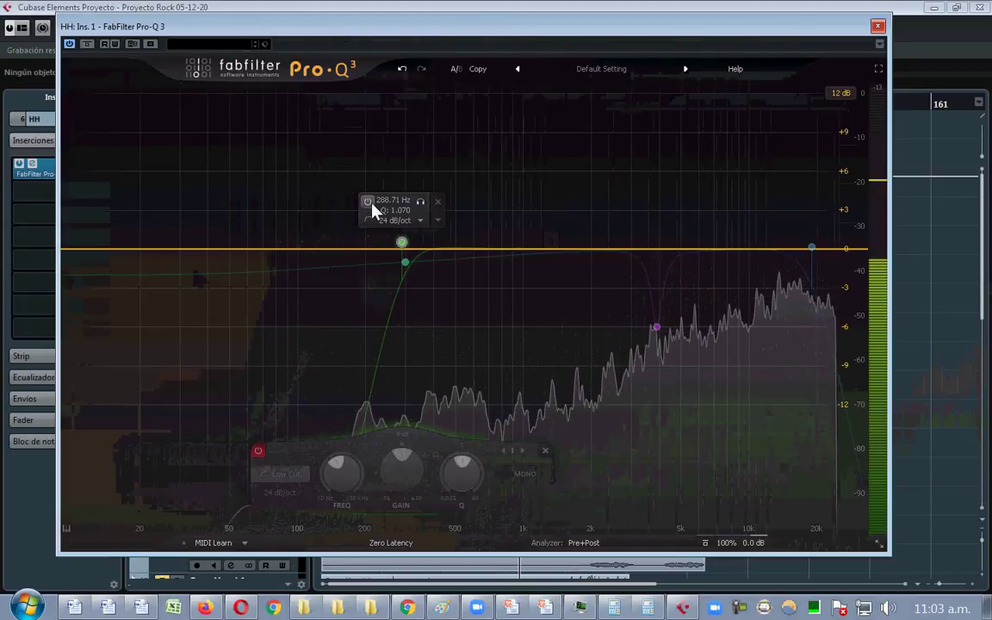
left_click(370, 204)
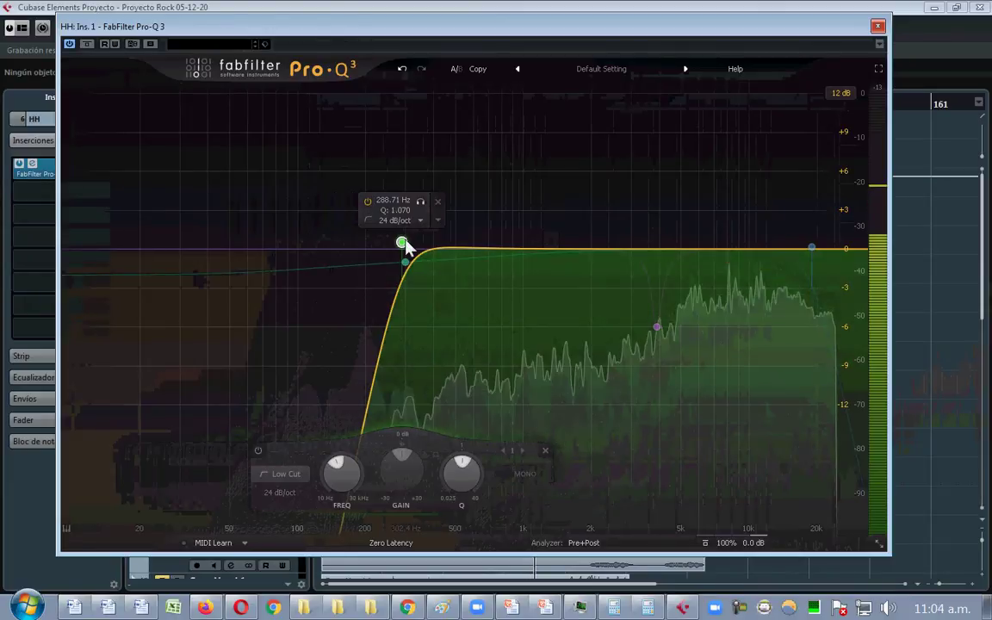
- Push HH's low cut up to about 700 Hz and compare the sound with the band bypassed and active
left_click_drag(402, 243, 489, 249)
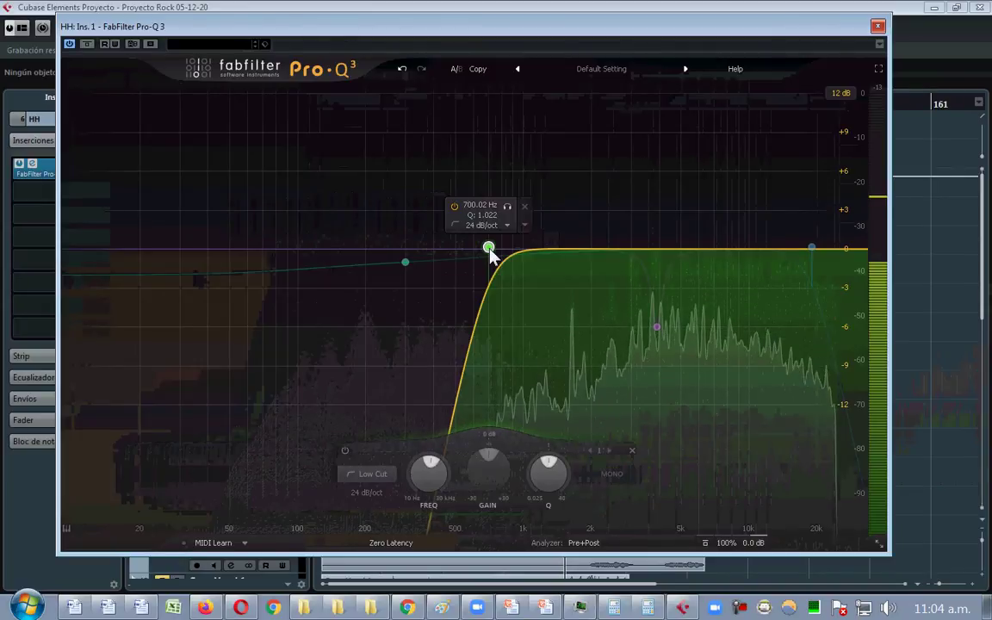
left_click(454, 209)
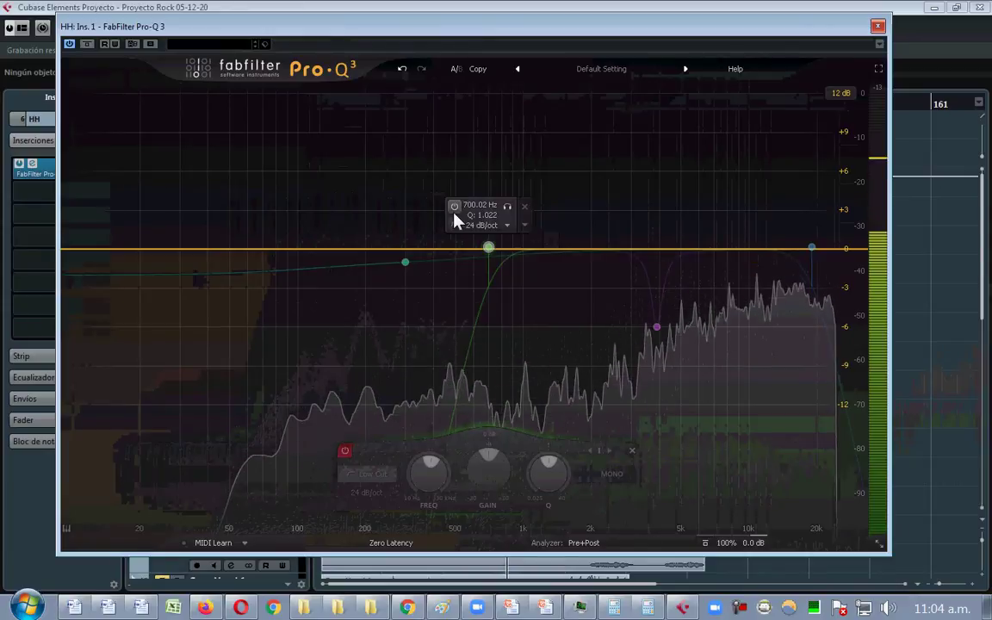
left_click(454, 208)
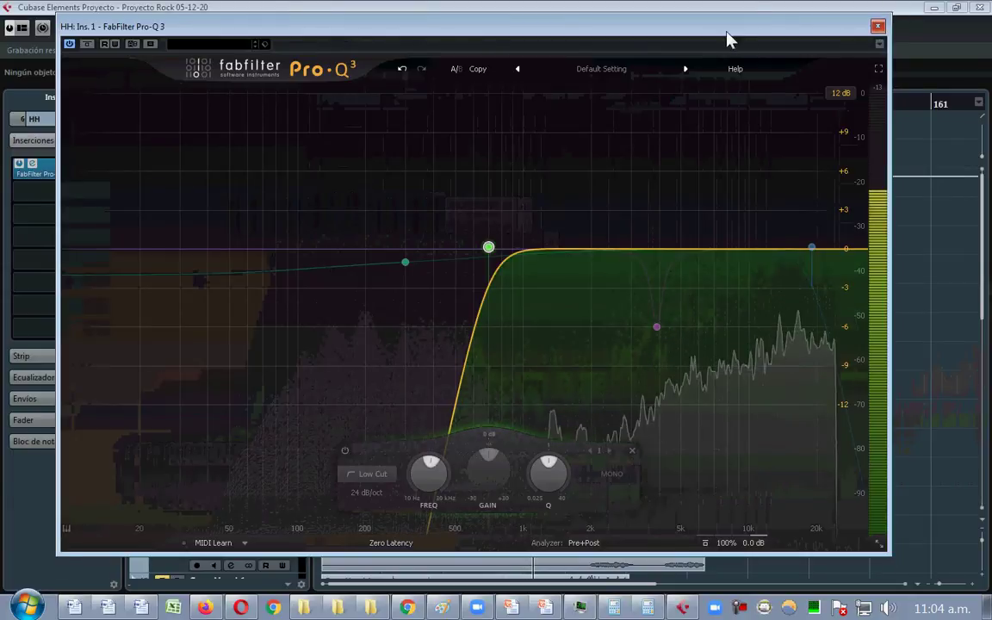
- Compare the soloed drums without and with HH, and bring the equalizer window back into view
left_click_drag(727, 34, 876, 411)
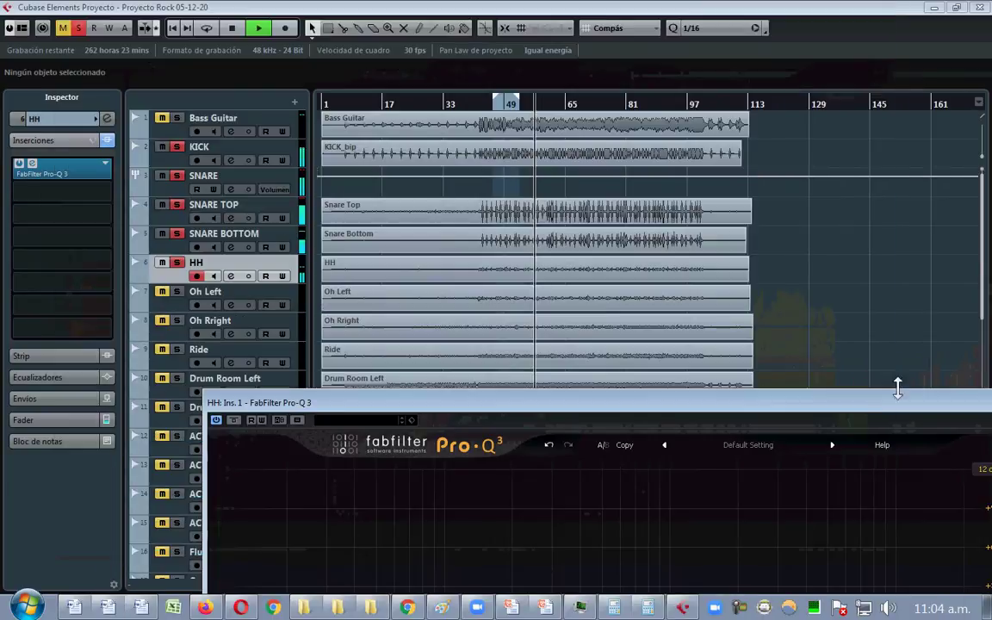
left_click(183, 271)
left_click(177, 263)
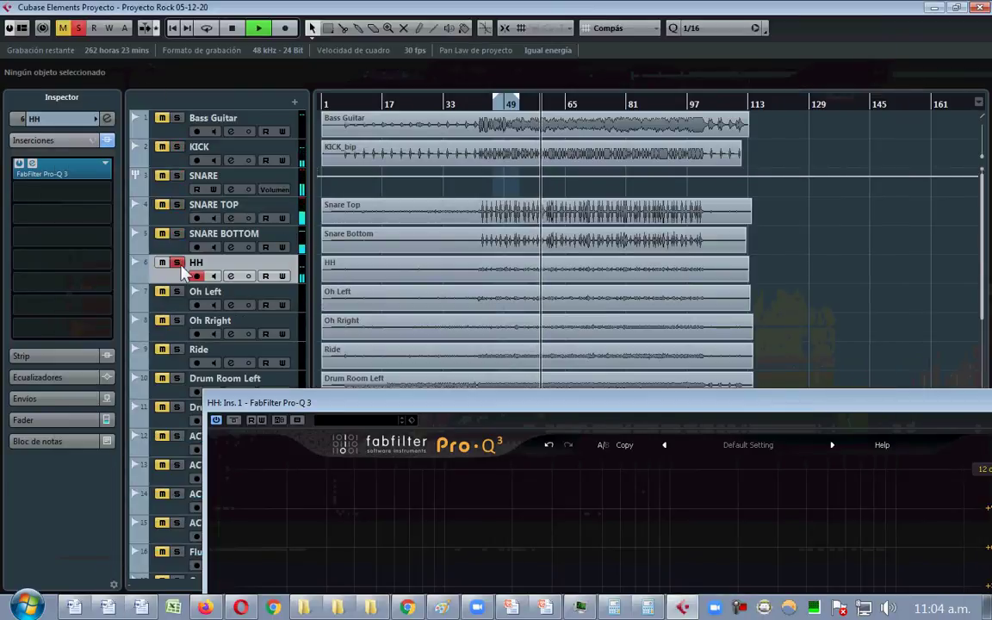
left_click_drag(649, 401, 494, 15)
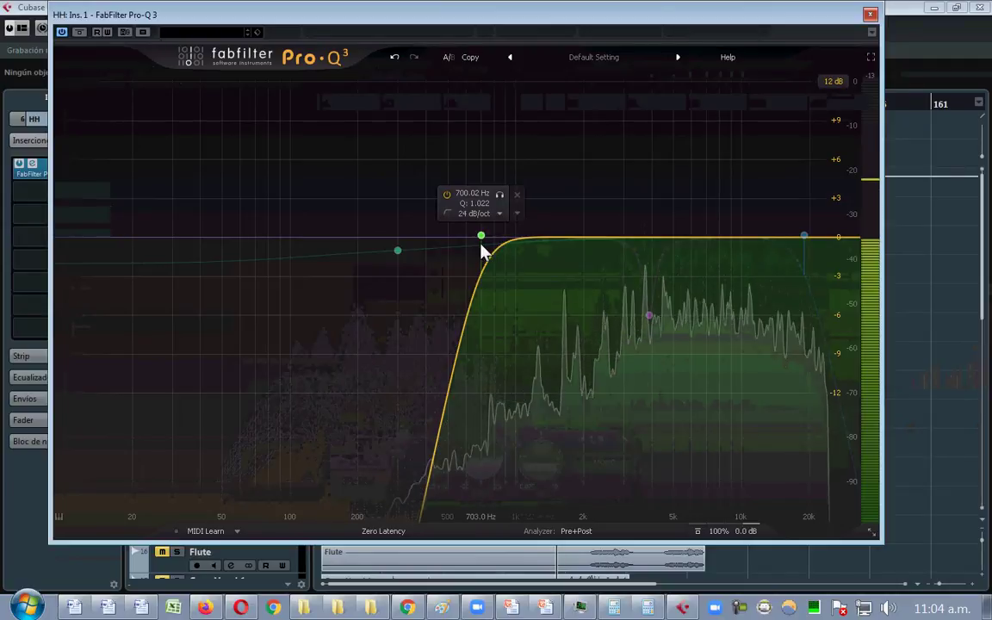
- Lower HH's low cut by ear and set its frequency to exactly 600 Hz
left_click_drag(480, 242, 457, 153)
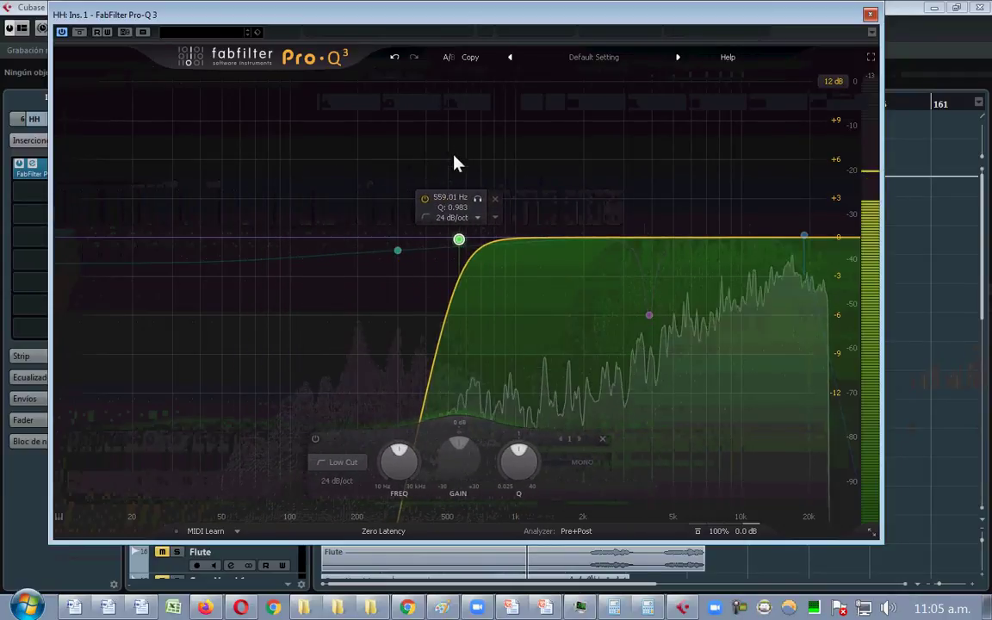
type("600")
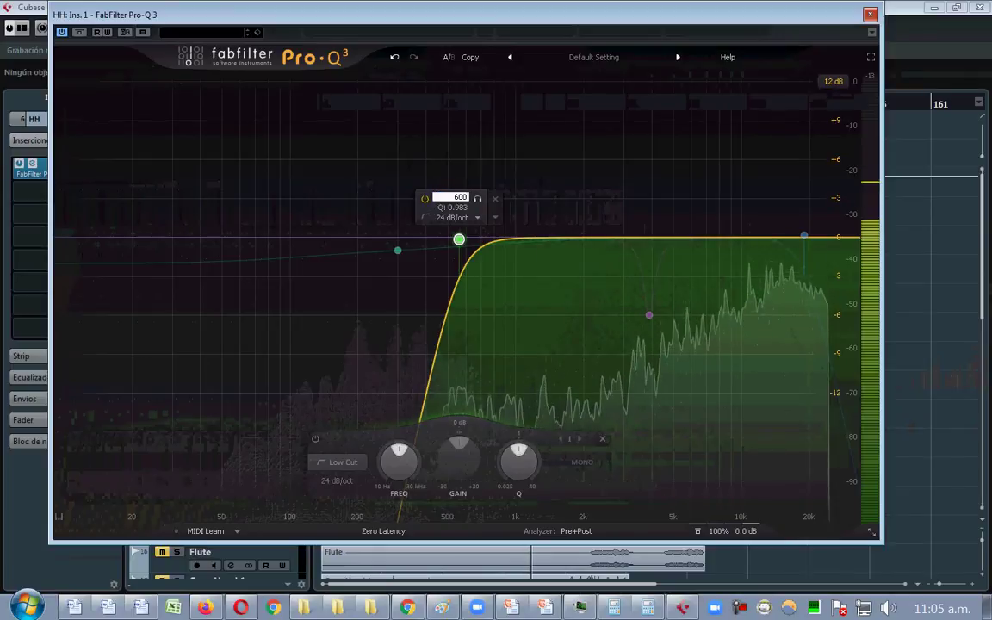
key("Return")
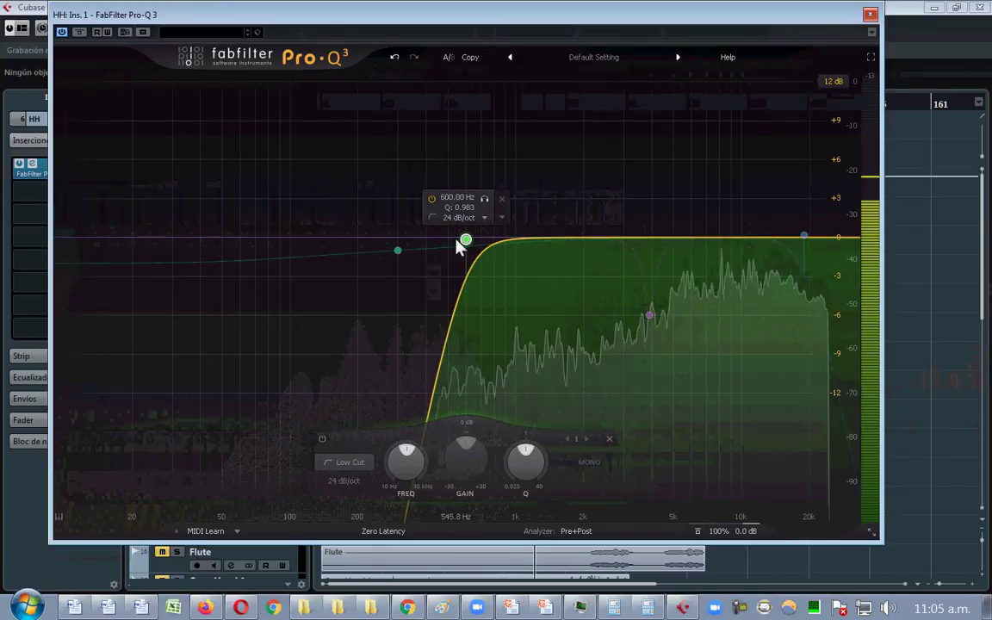
- Recheck the Hi Hats range in the Word table and set HH's low cut frequency to exactly 500 Hz
key("alt+Tab")
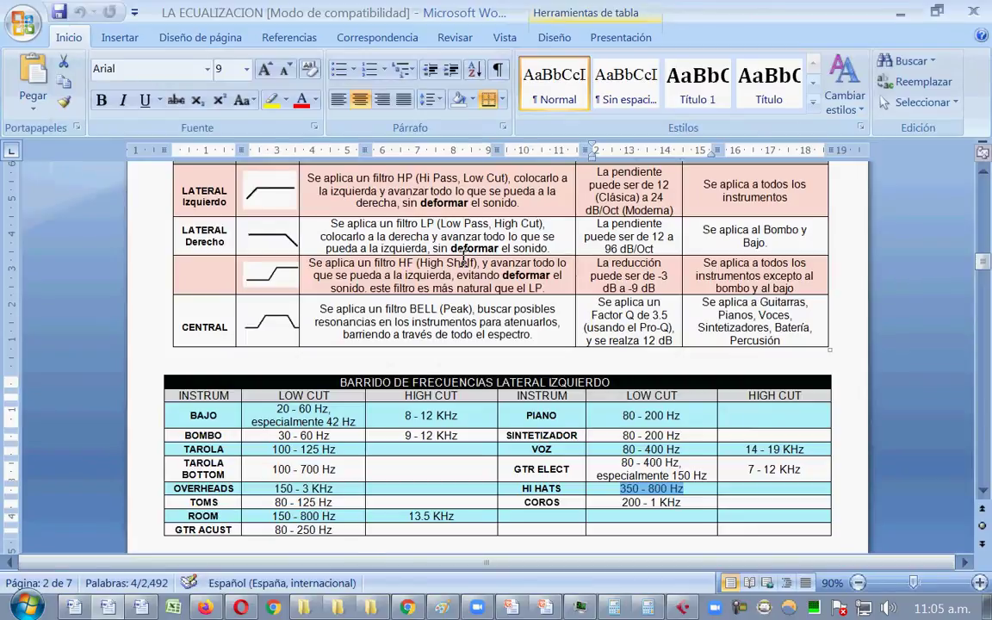
key("alt+Tab")
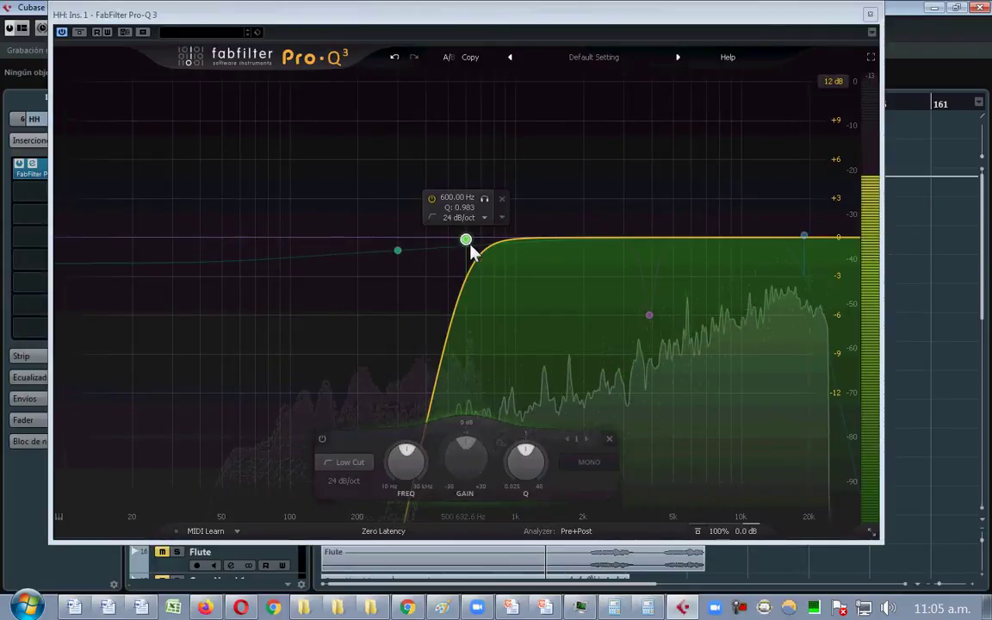
left_click_drag(466, 241, 449, 199)
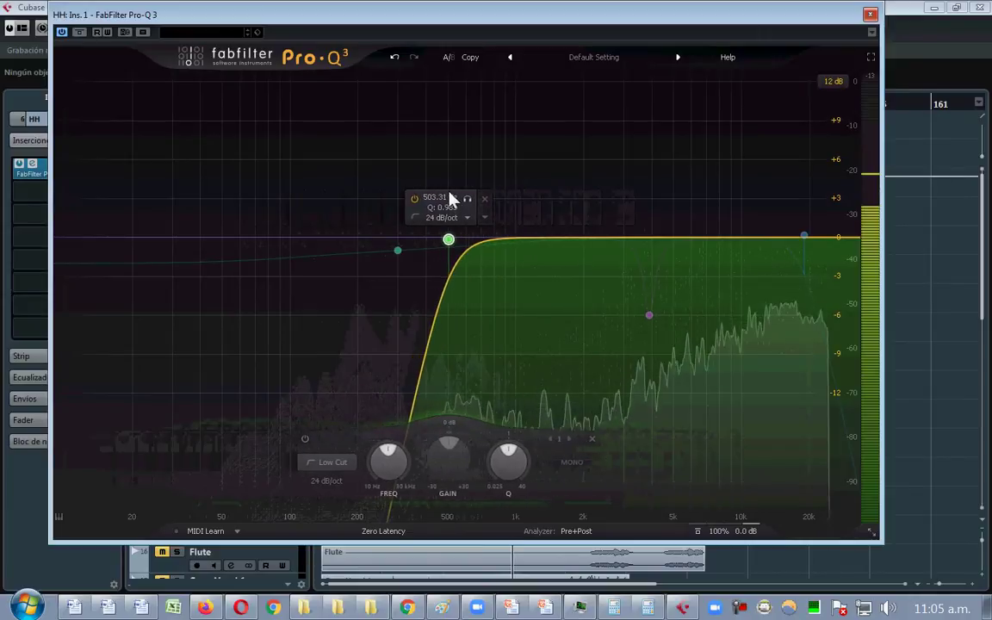
double_click(437, 197)
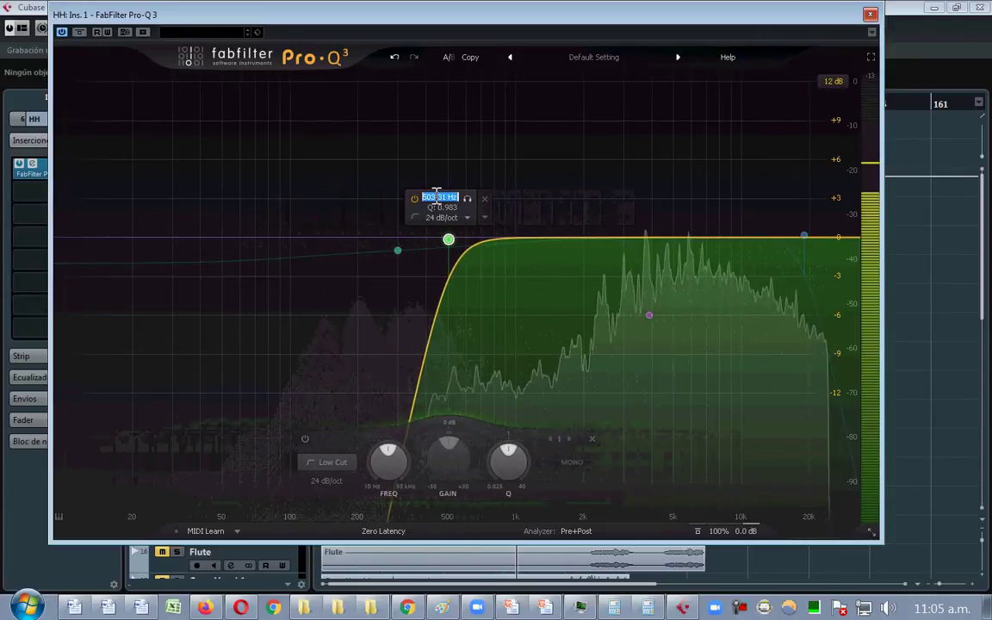
type("500")
key("Return")
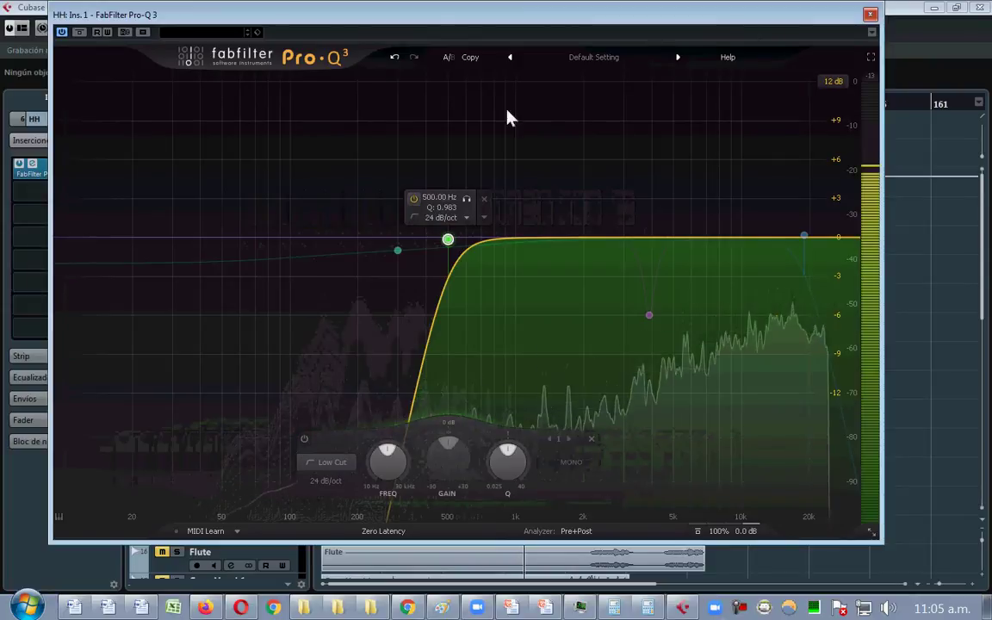
- Try HH's low cut at about 466 Hz, and return its frequency to exactly 500 Hz
mouse_move(448, 240)
left_mouse_down()
mouse_move(484, 250)
mouse_move(441, 244)
left_mouse_up()
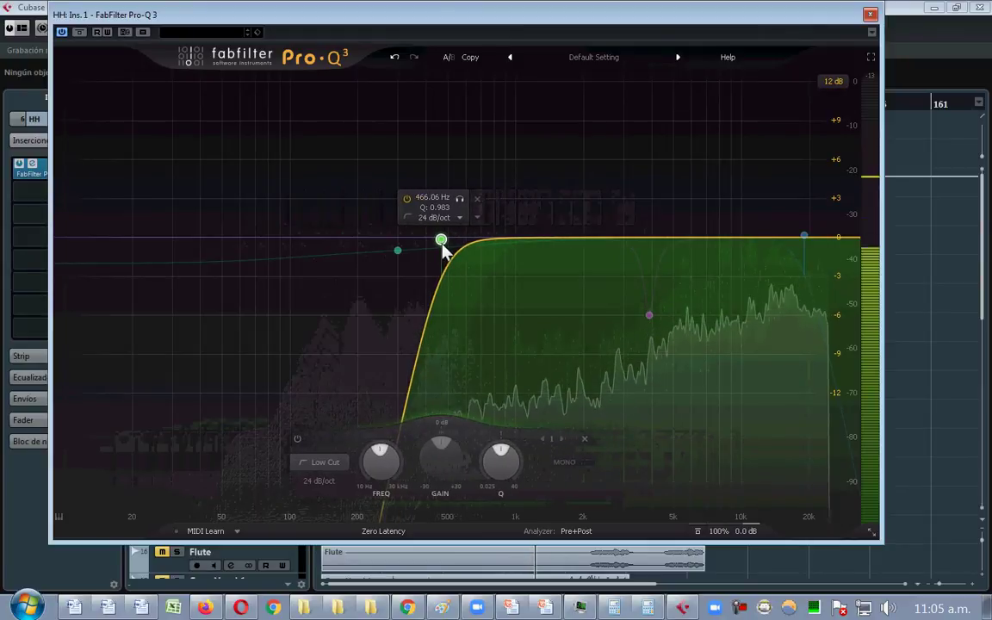
left_click(430, 198)
type("500")
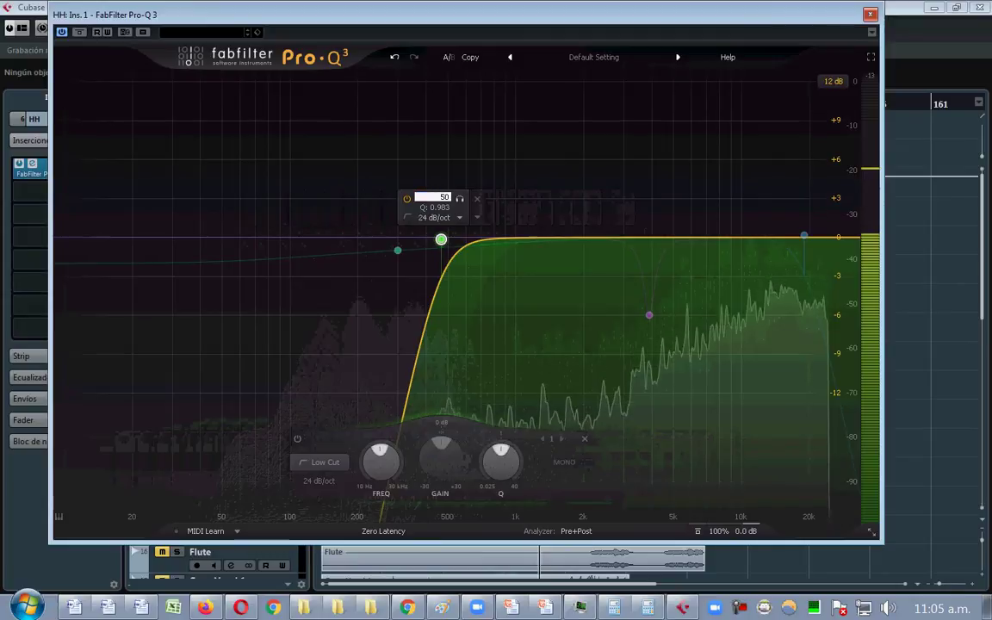
key("Return")
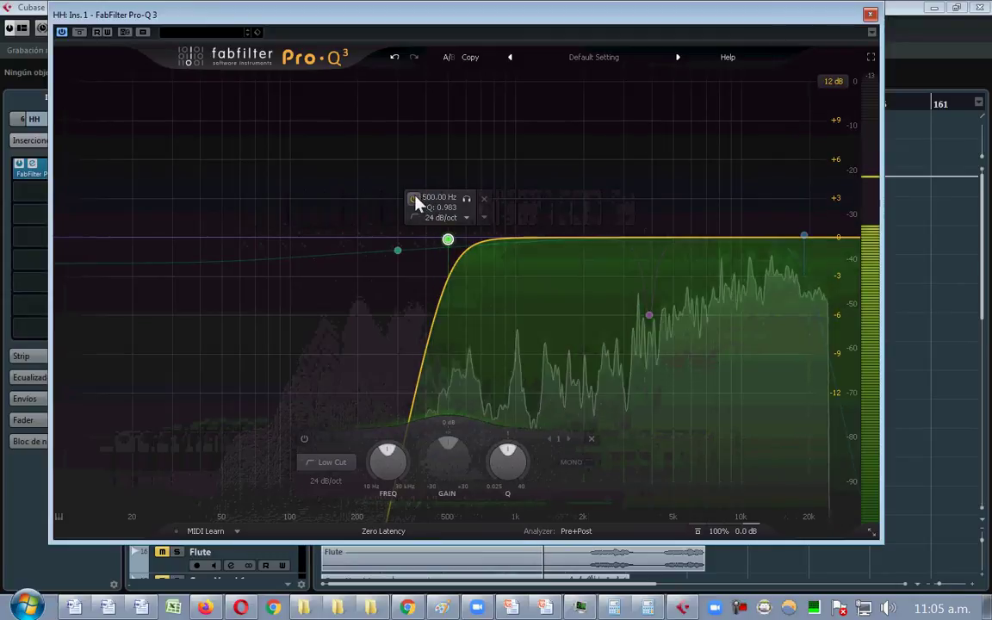
- Compare HH with the low cut bypassed and active, and raise the cut's frequency to 1000 Hz
left_click(413, 199)
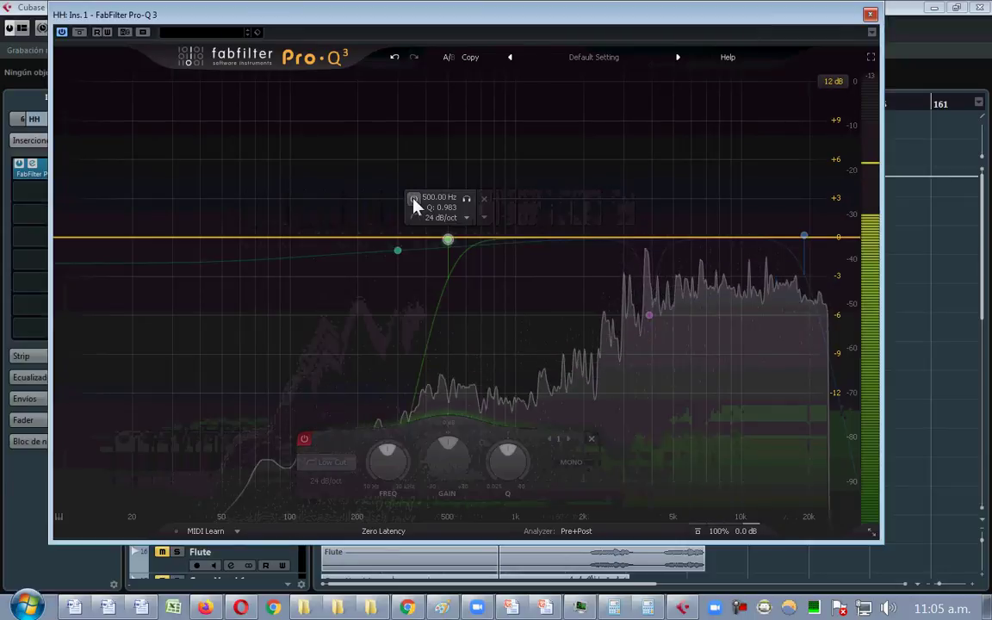
left_click(413, 199)
left_click_drag(450, 240, 515, 239)
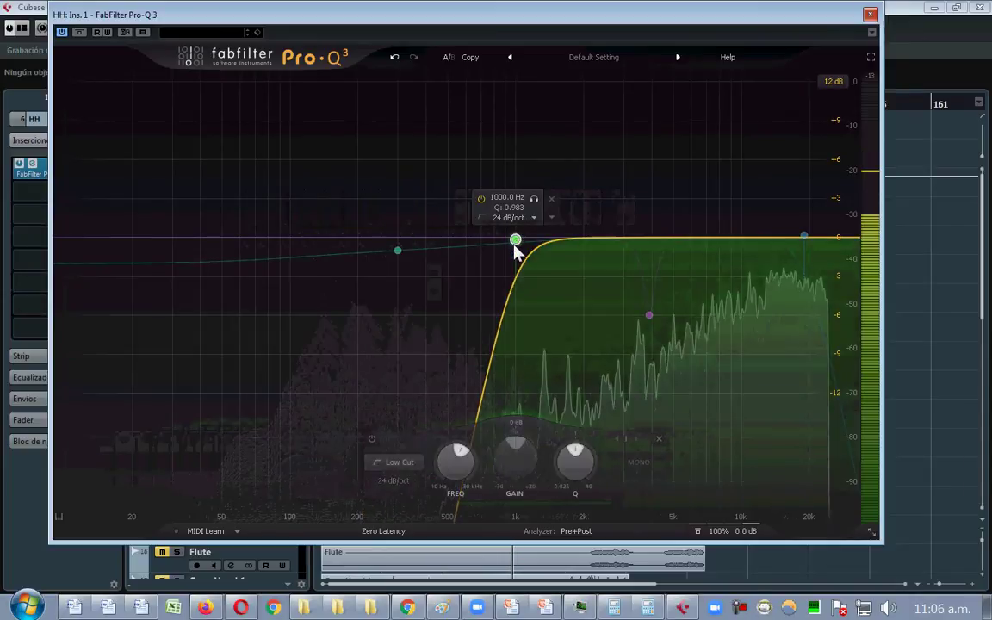
- Set HH's low cut frequency to exactly 400 Hz and close its equalizer
double_click(504, 198)
type("400")
key("Return")
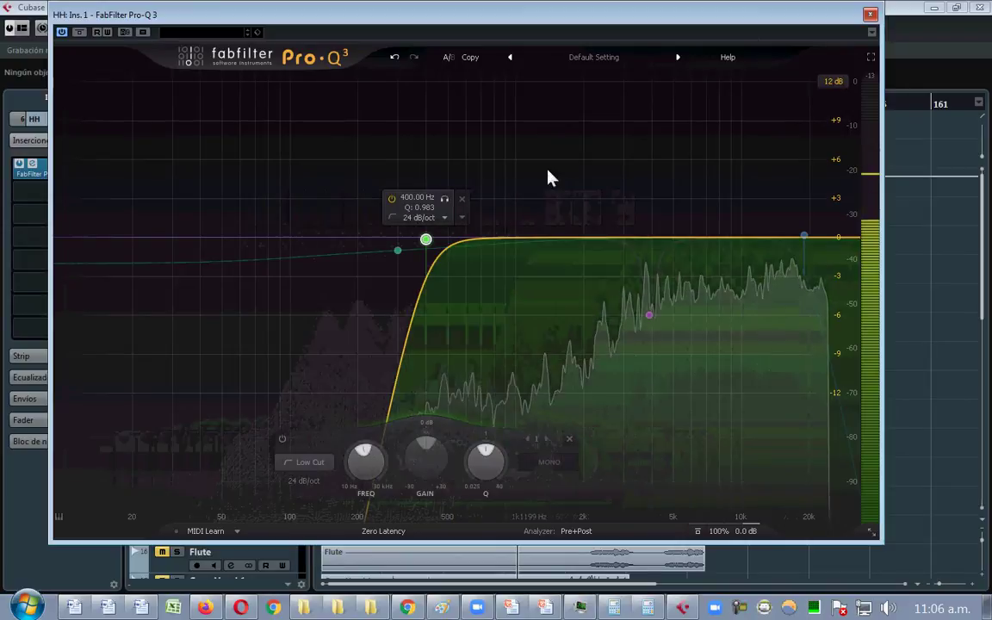
left_click(872, 17)
- Listen to HH within the full mix, stop playback and solo HH again
left_click(176, 262)
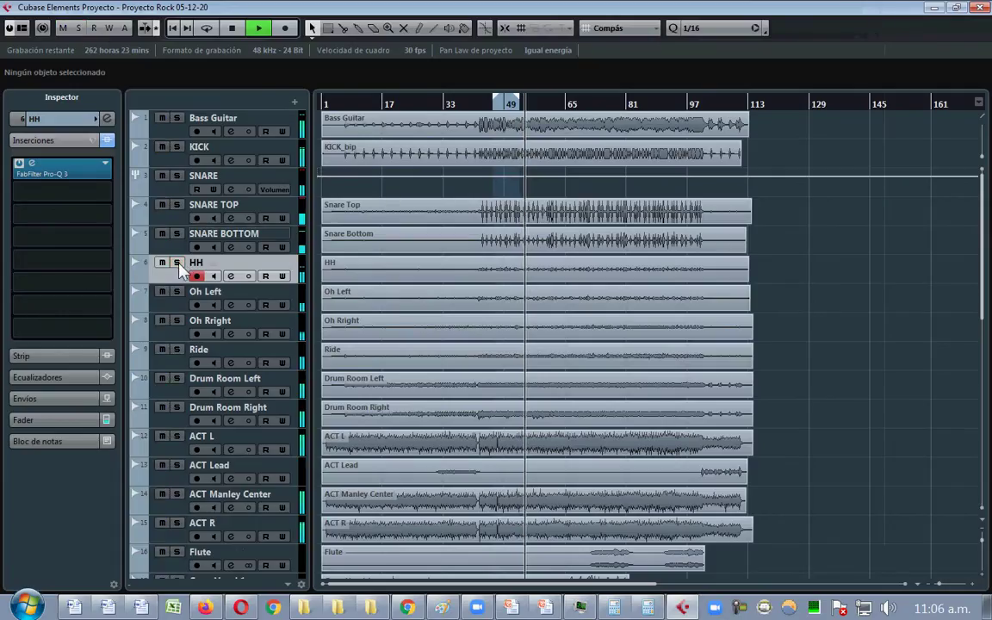
key("space")
left_click(176, 262)
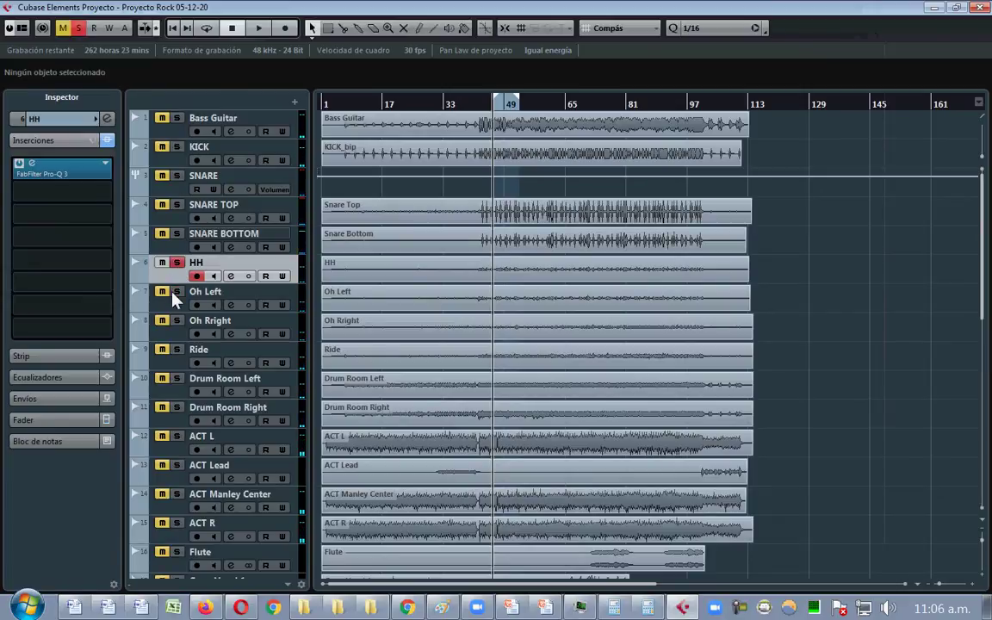
- Rename the tracks Oh Left, Oh Rright and HH as OVERHEAD L, OVERHEAD R and HI HAT, and turn off OVERHEAD L's solo
double_click(219, 294)
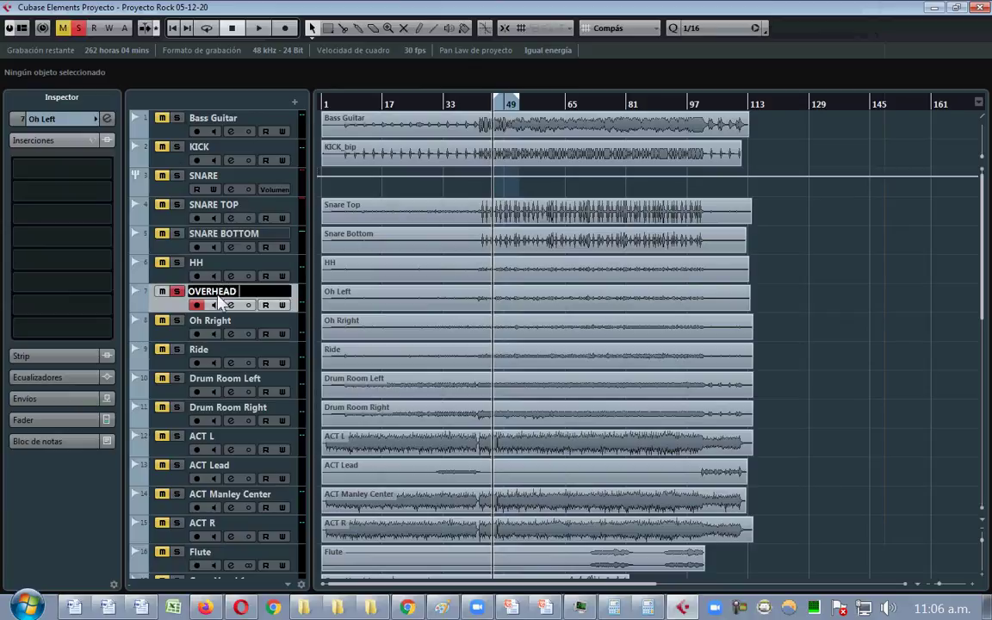
key("Tab")
type("OVERHE")
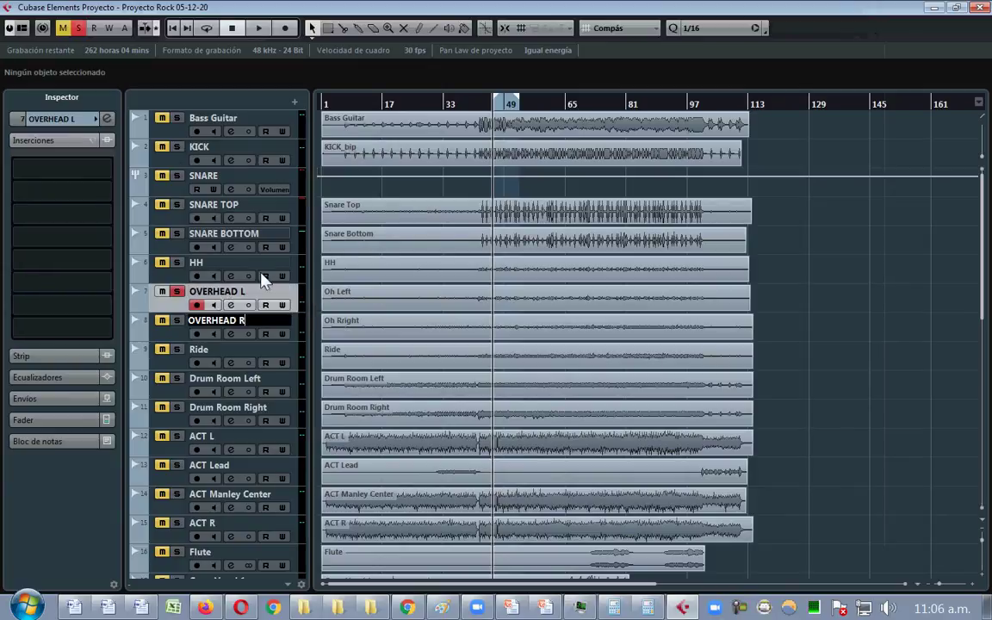
double_click(225, 265)
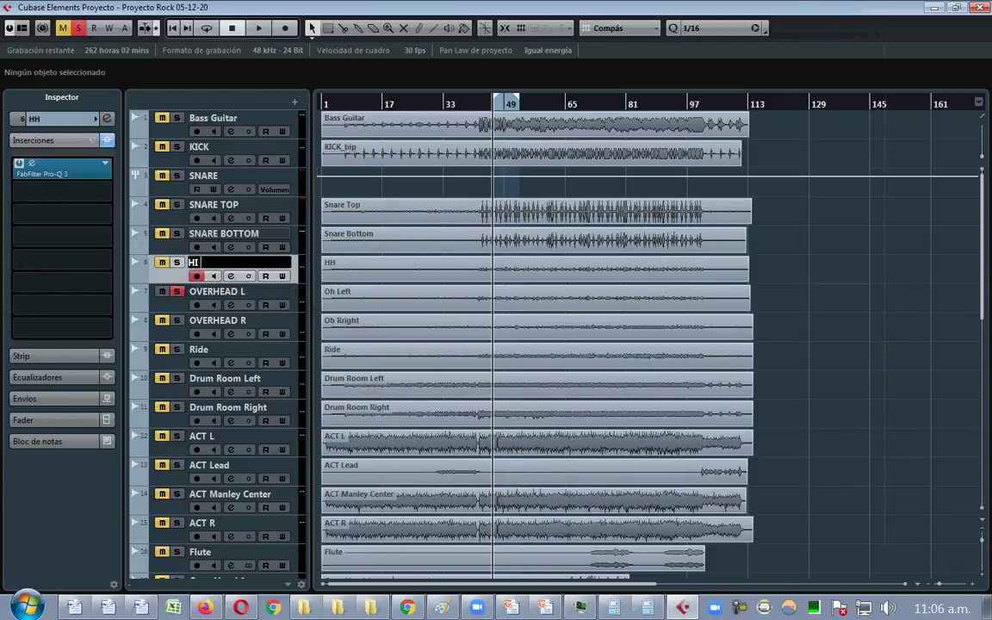
key("Return")
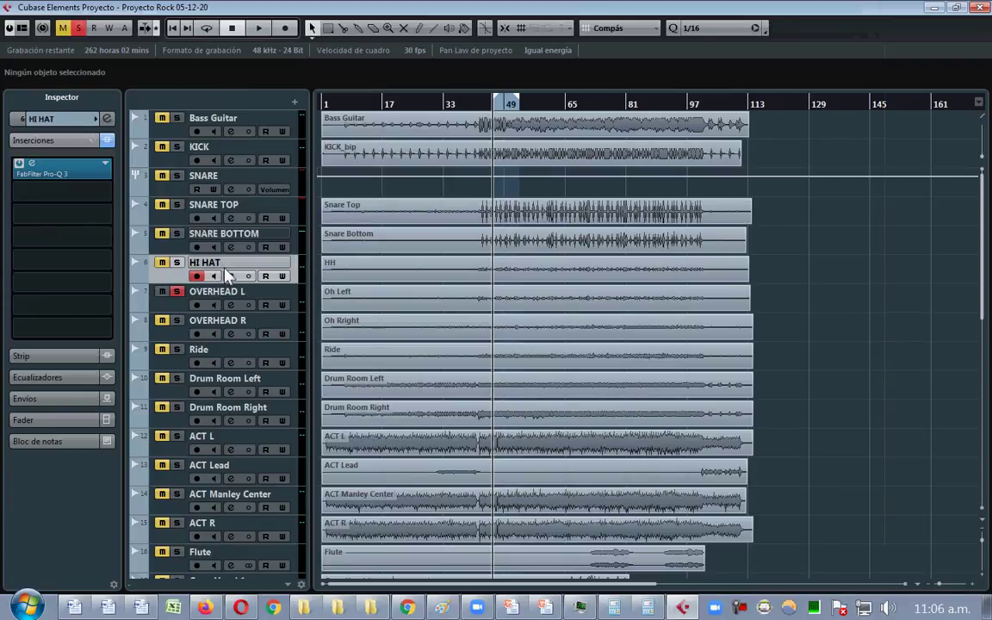
left_click(176, 291)
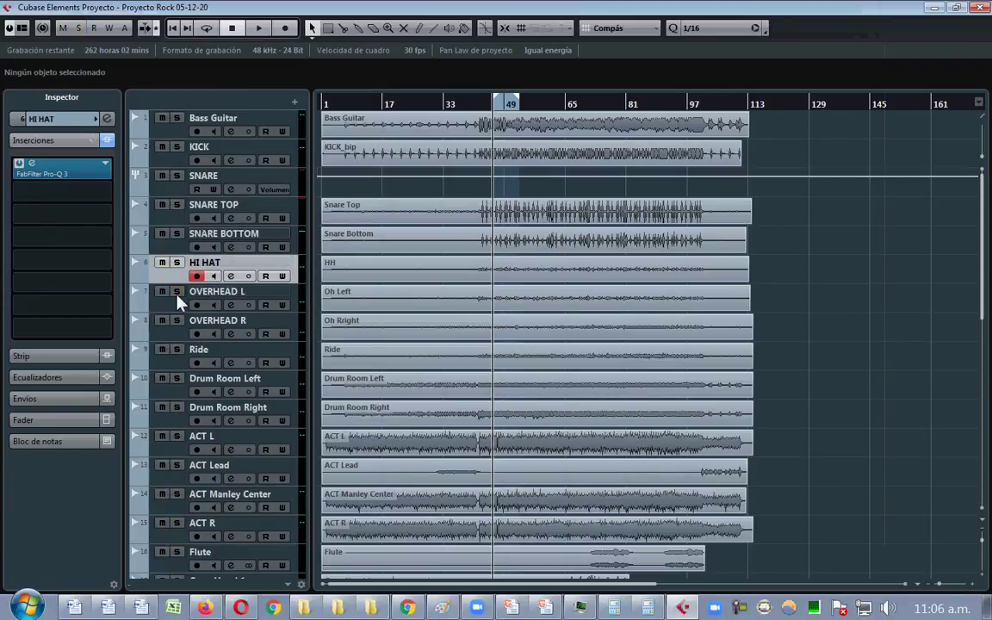
- Add one stereo group track named OVERHEADS
left_click(296, 303)
right_click(297, 303)
mouse_move(436, 313)
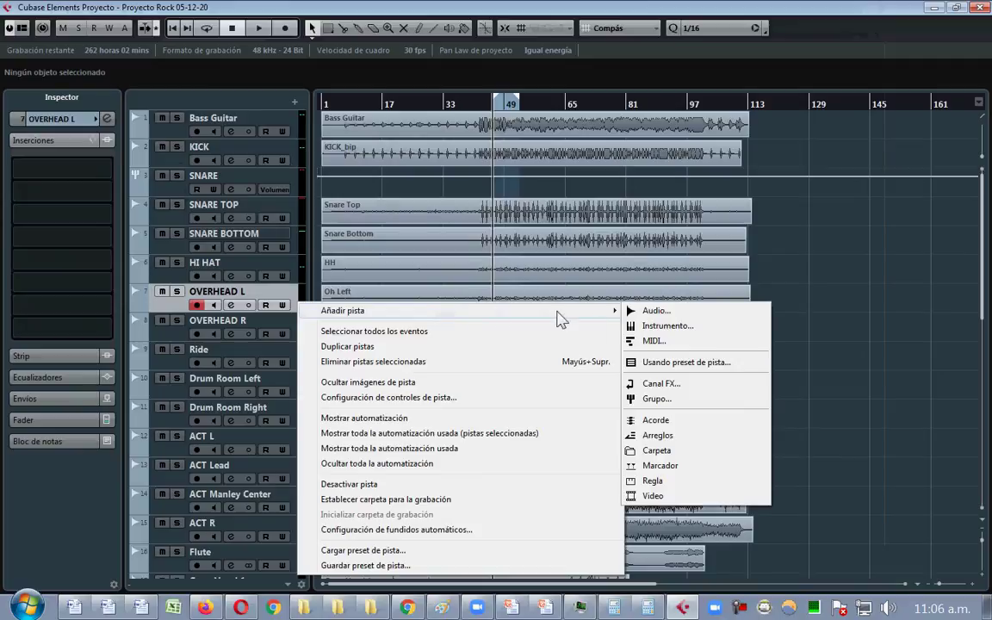
left_click(676, 399)
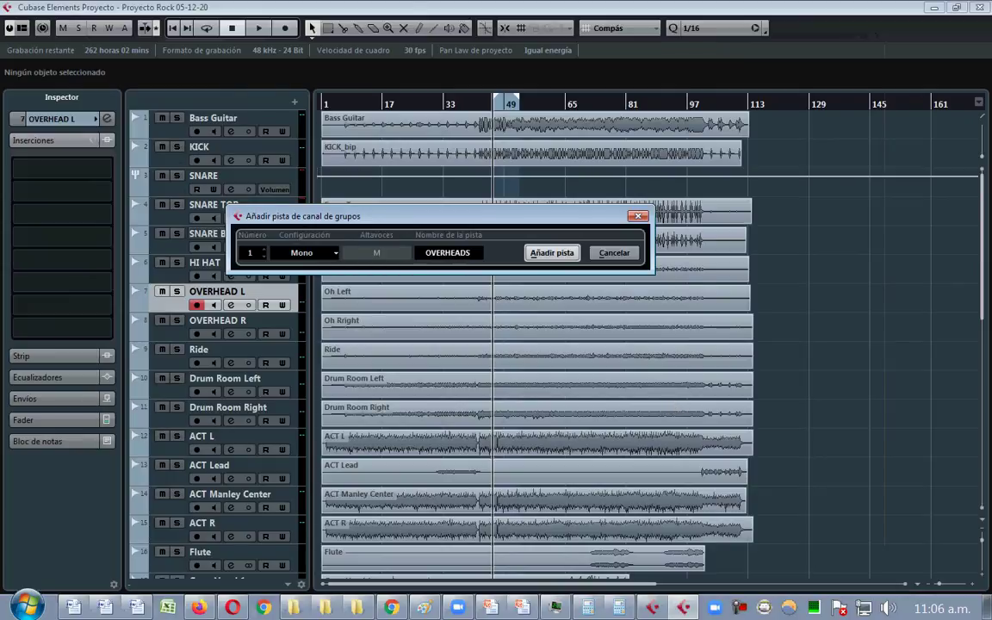
left_click(334, 253)
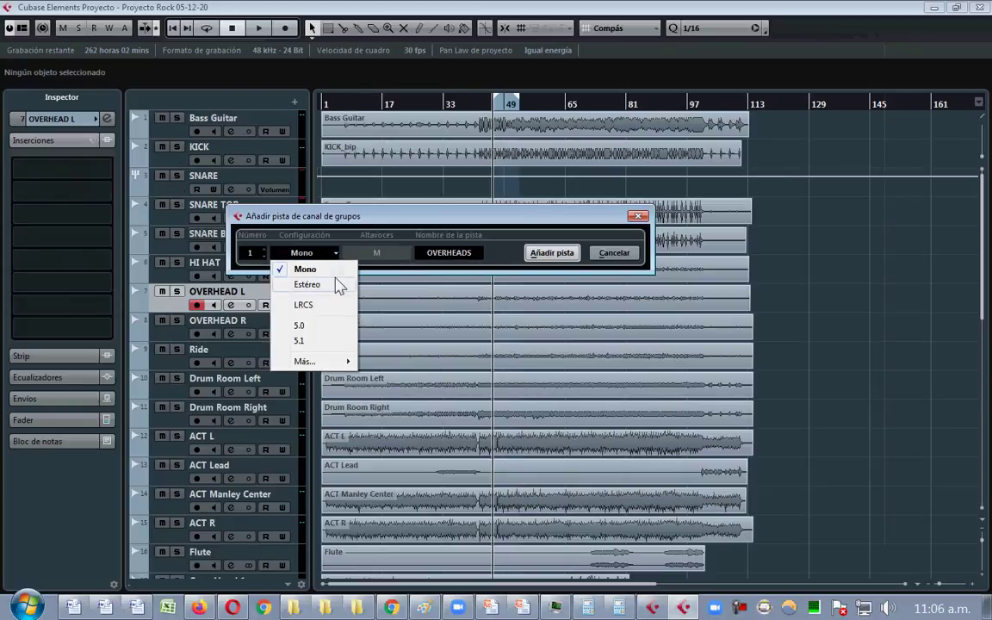
left_click(338, 285)
left_click(551, 253)
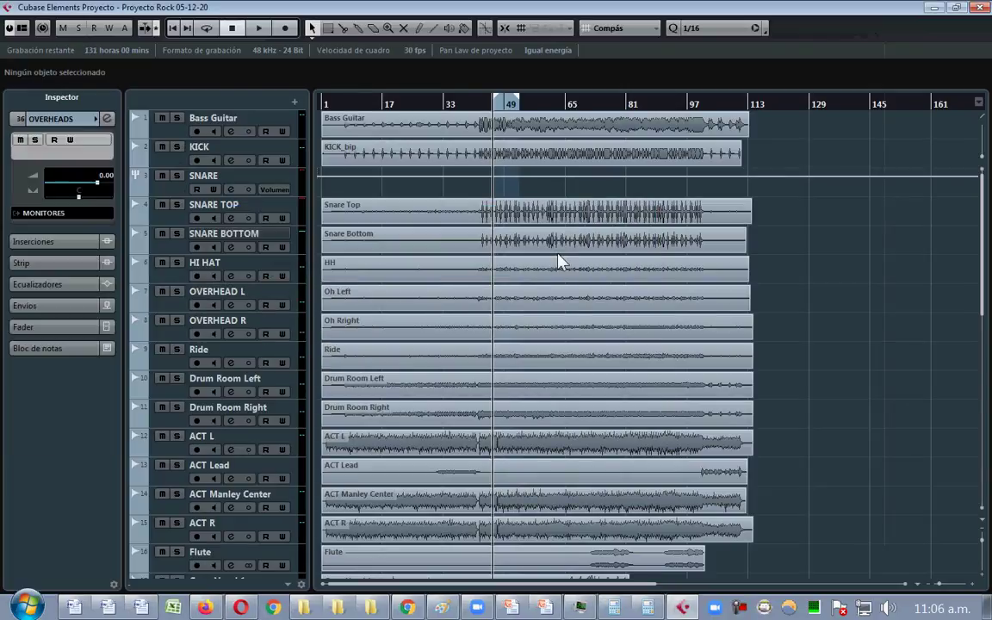
- Move the OVERHEADS group track between HI HAT and OVERHEAD L in the track list
scroll(826, 306, "down", 10)
scroll(331, 508, "down", 5)
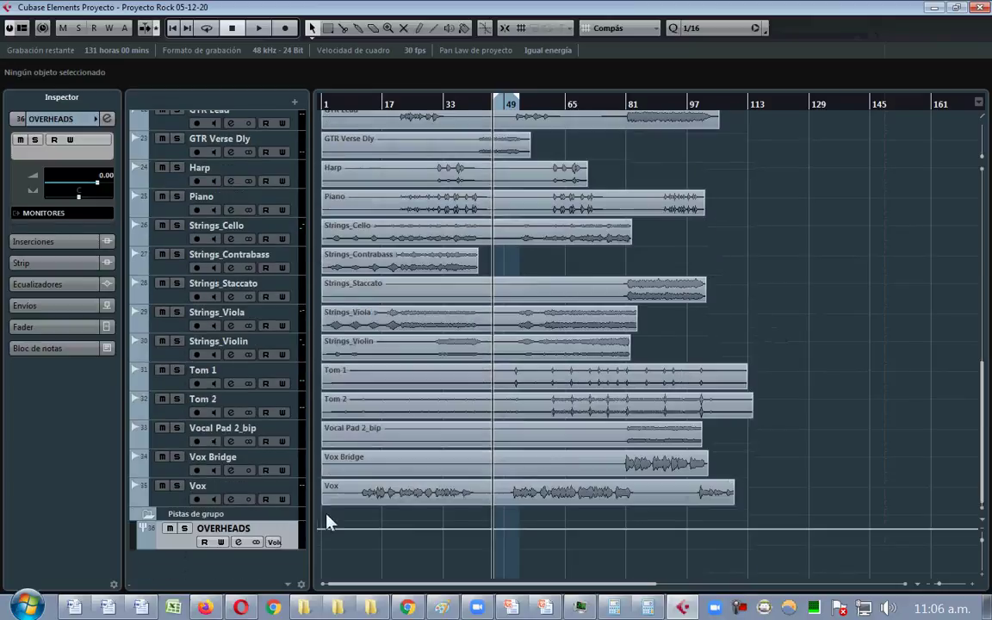
left_click_drag(293, 534, 295, 270)
- Route the outputs of OVERHEAD L and OVERHEAD R to the OVERHEADS group, and select the group track
left_click(301, 296)
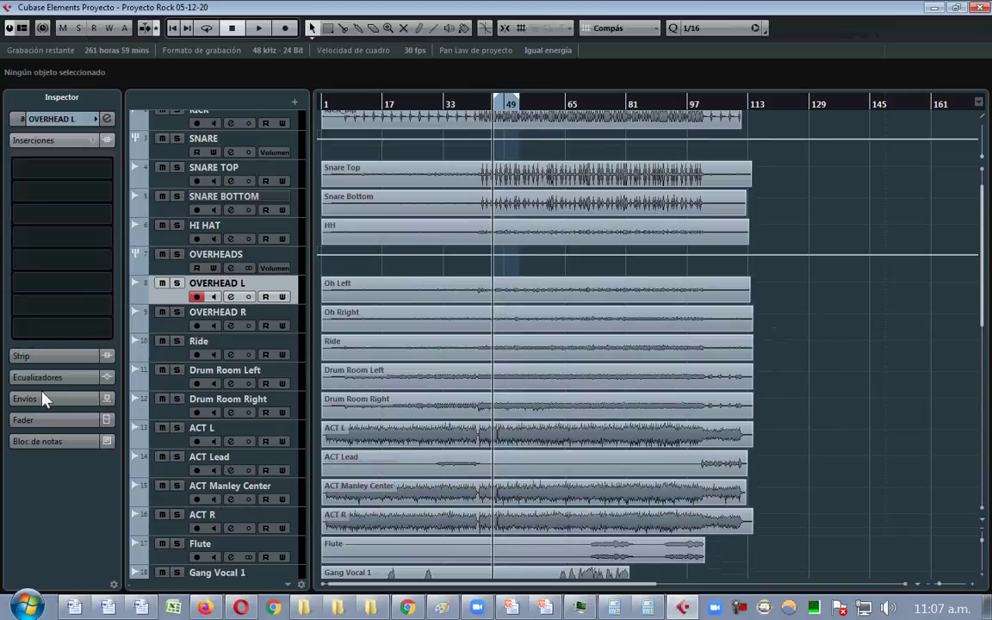
left_click(82, 119)
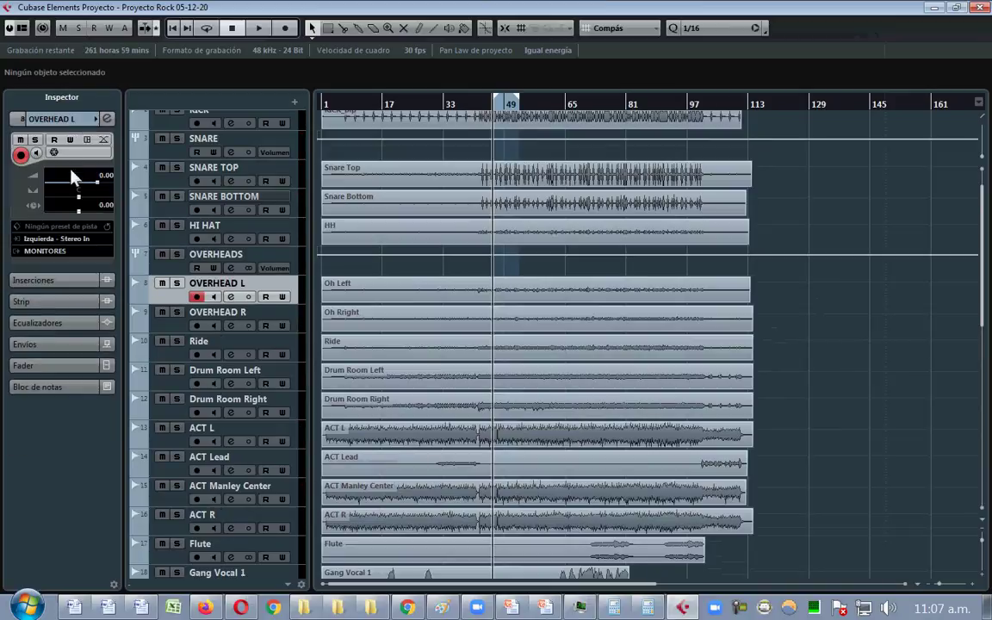
left_click(47, 250)
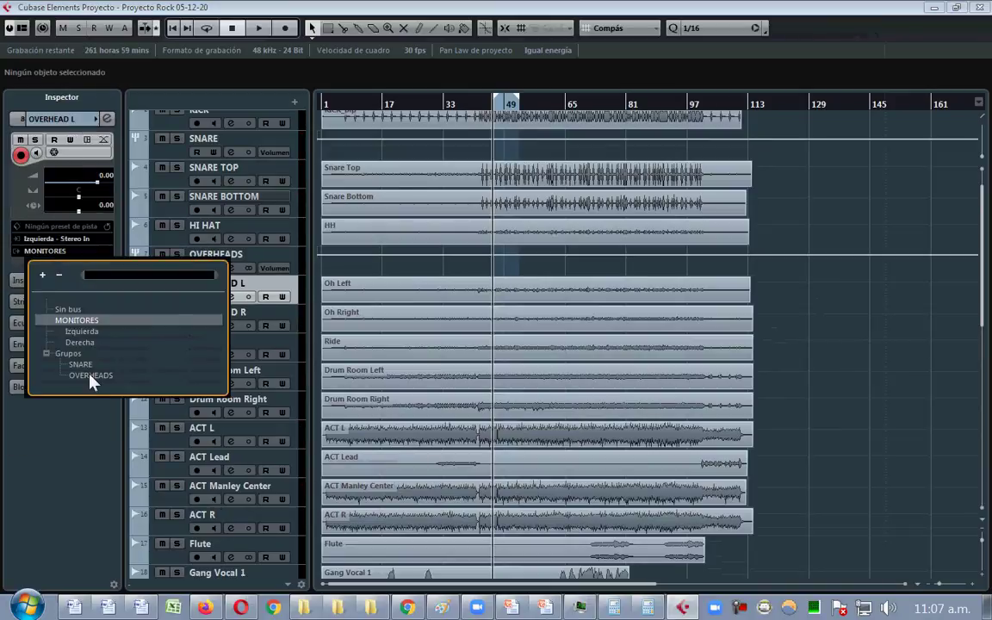
left_click(80, 336)
left_click(297, 325)
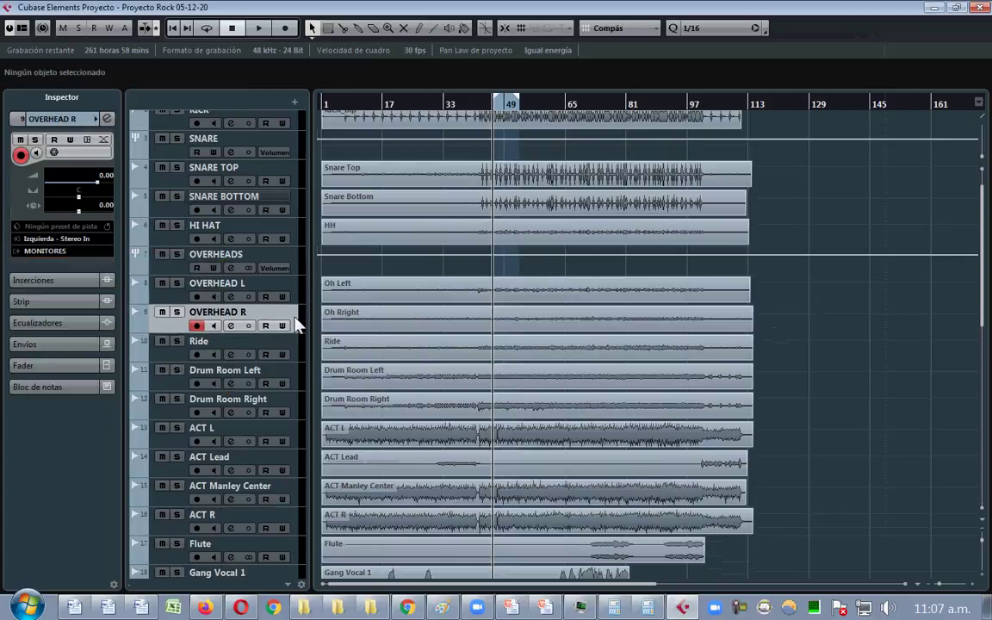
left_click(47, 251)
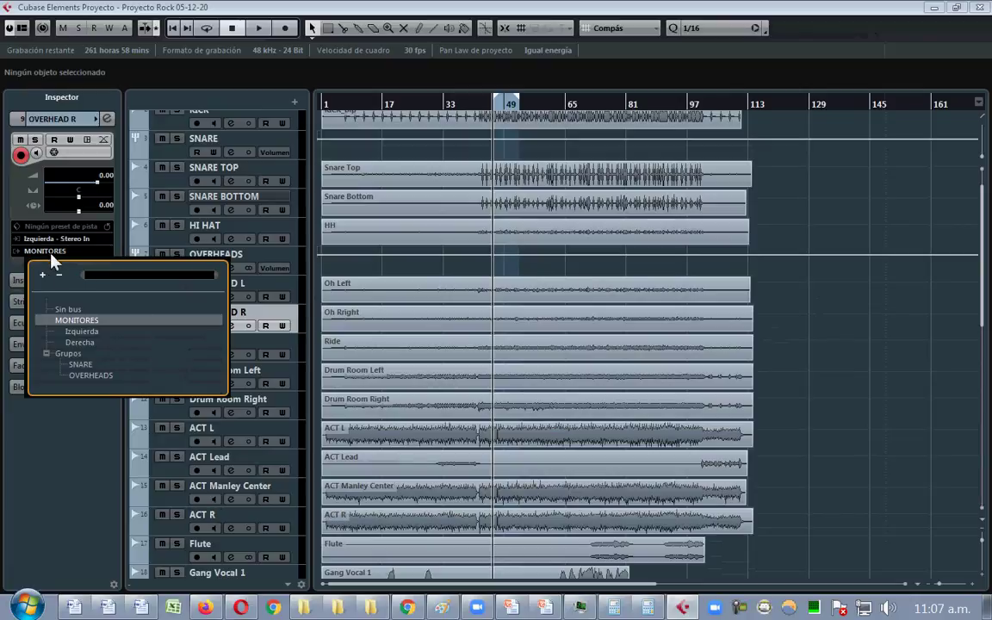
left_click(101, 375)
left_click(293, 258)
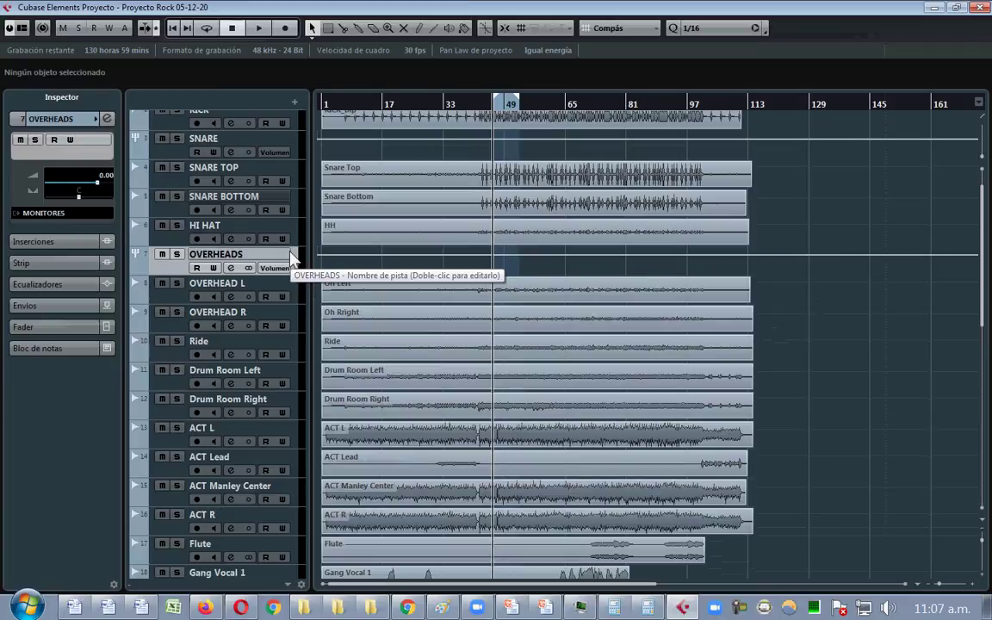
- Open the BATERIA PEARL picture in Paint from 14 - TECNOLOGIA DE AUDIO, INSTRUMENTOS, BATERIA, and look over the drum kit
left_click(371, 608)
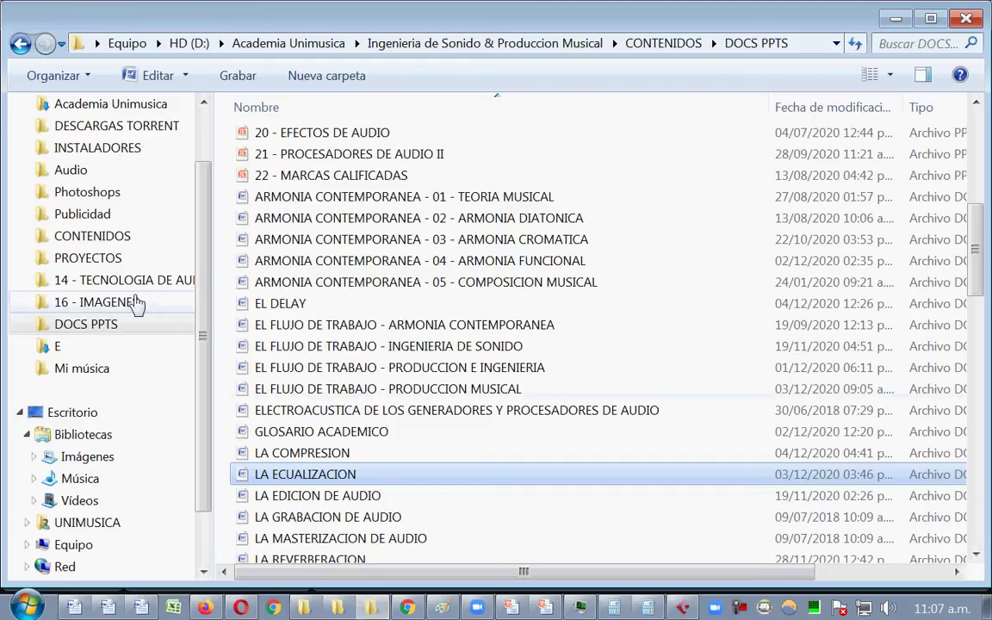
left_click(86, 279)
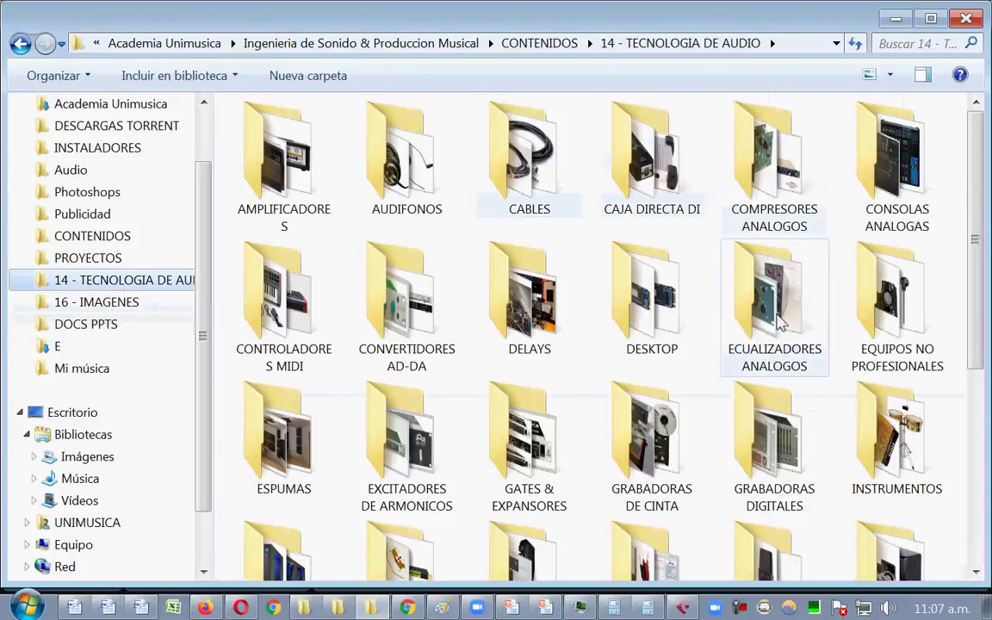
double_click(860, 398)
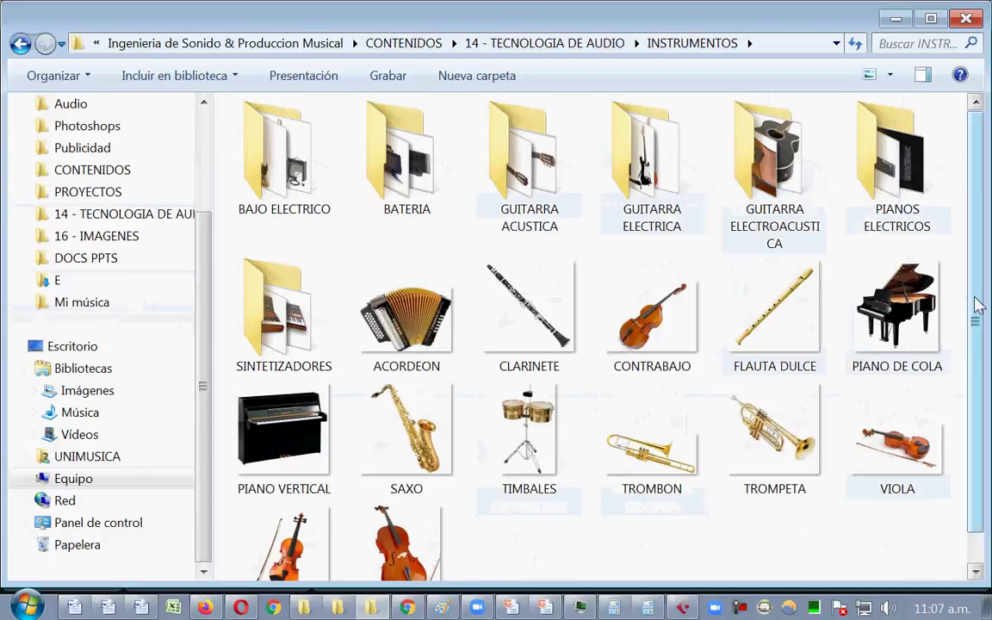
double_click(424, 184)
double_click(424, 184)
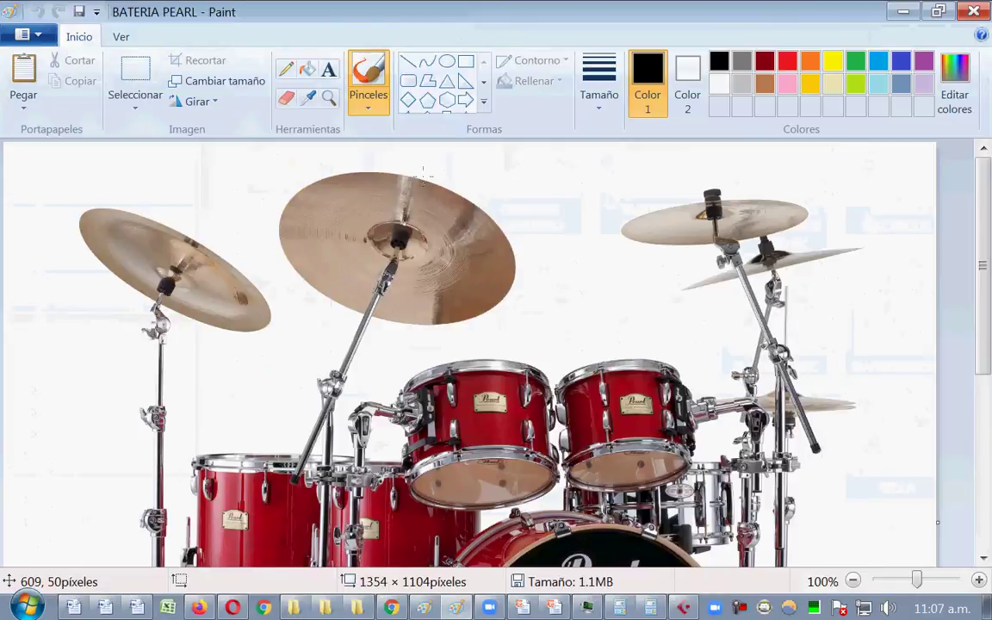
scroll(478, 224, "down", 3)
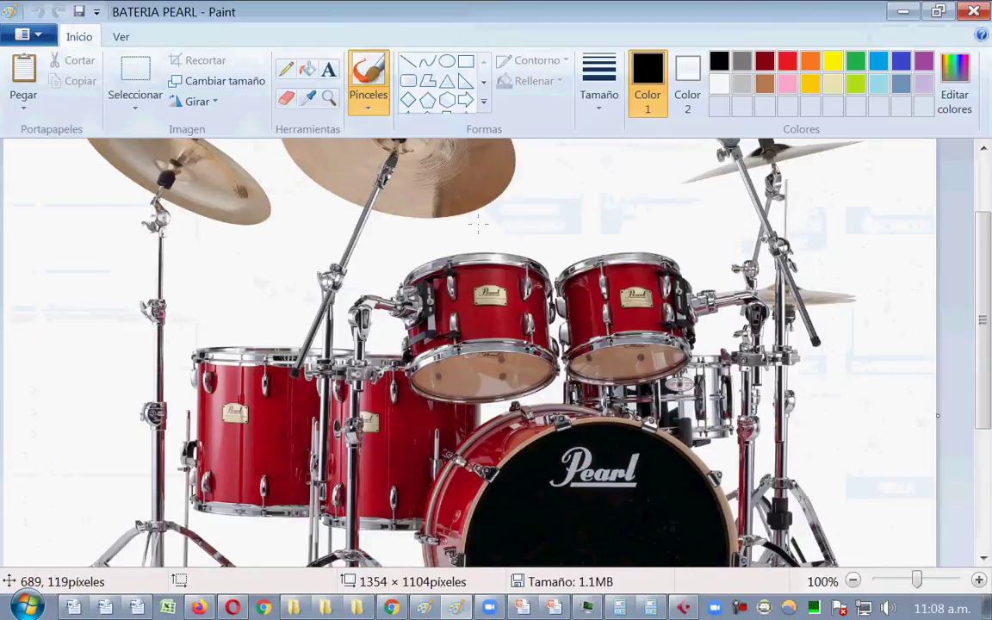
scroll(477, 225, "down", 1, "ctrl")
scroll(477, 230, "up", 1, "ctrl")
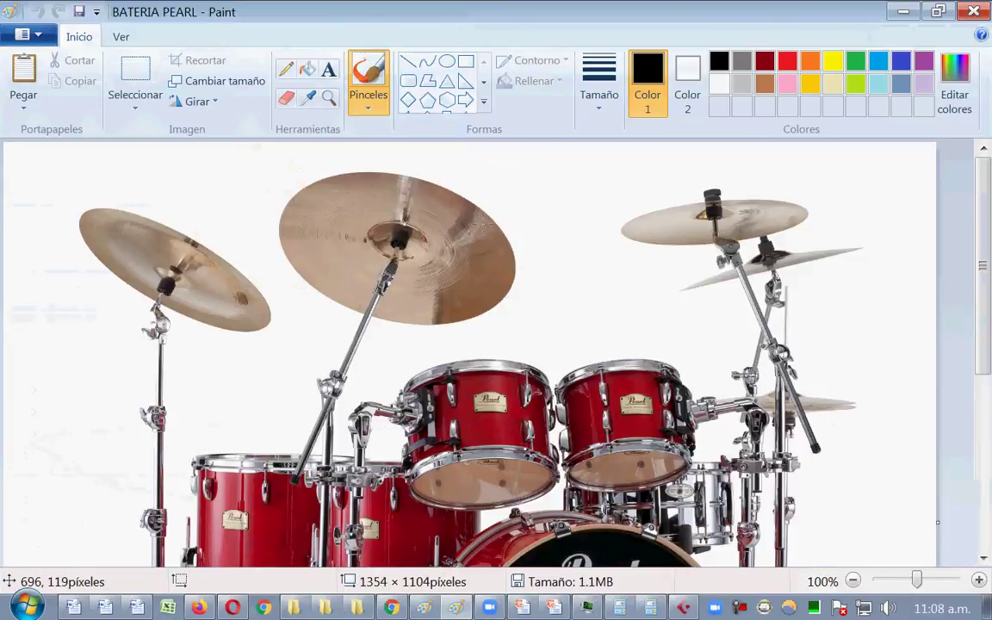
scroll(659, 155, "down", 3)
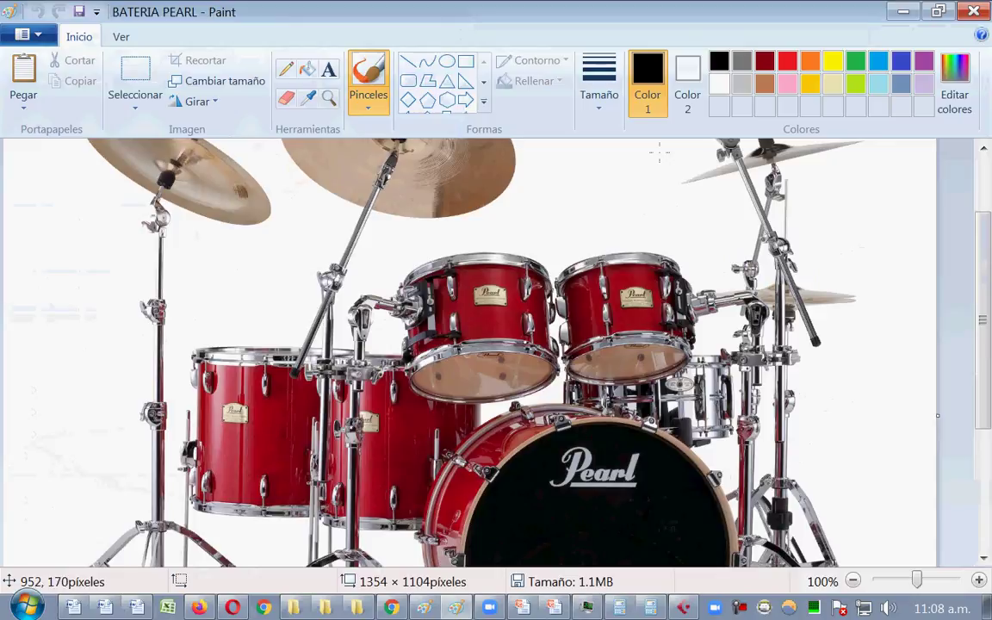
- Choose green as the drawing colour, and try and undo a pencil mark on the rack tom
left_click(787, 62)
left_click(855, 67)
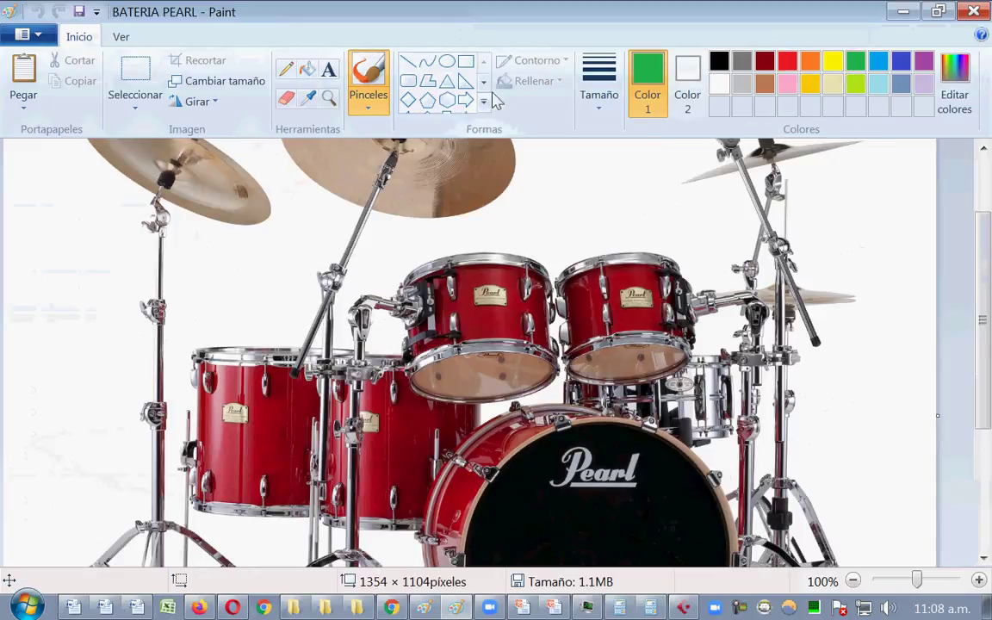
left_click(286, 69)
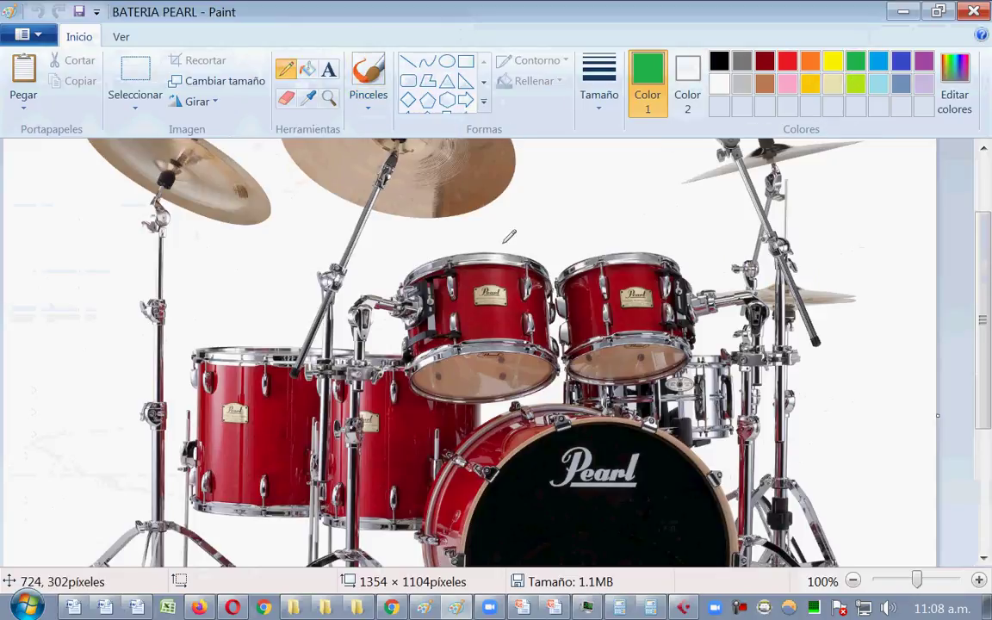
left_click(520, 298)
key("ctrl+z")
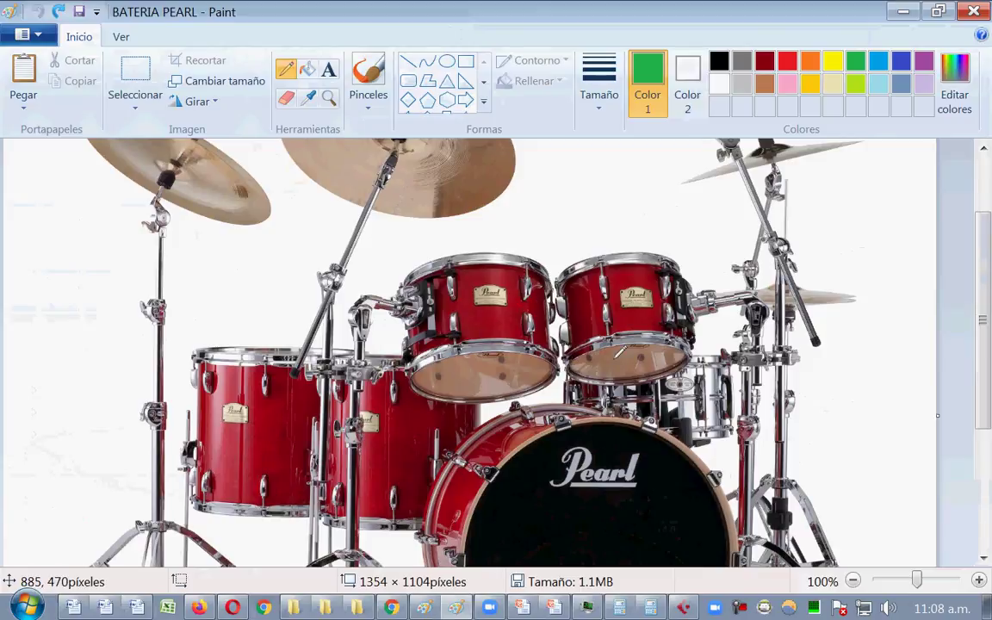
- Label the bass drum with a green number 1 as text
scroll(637, 405, "down", 3)
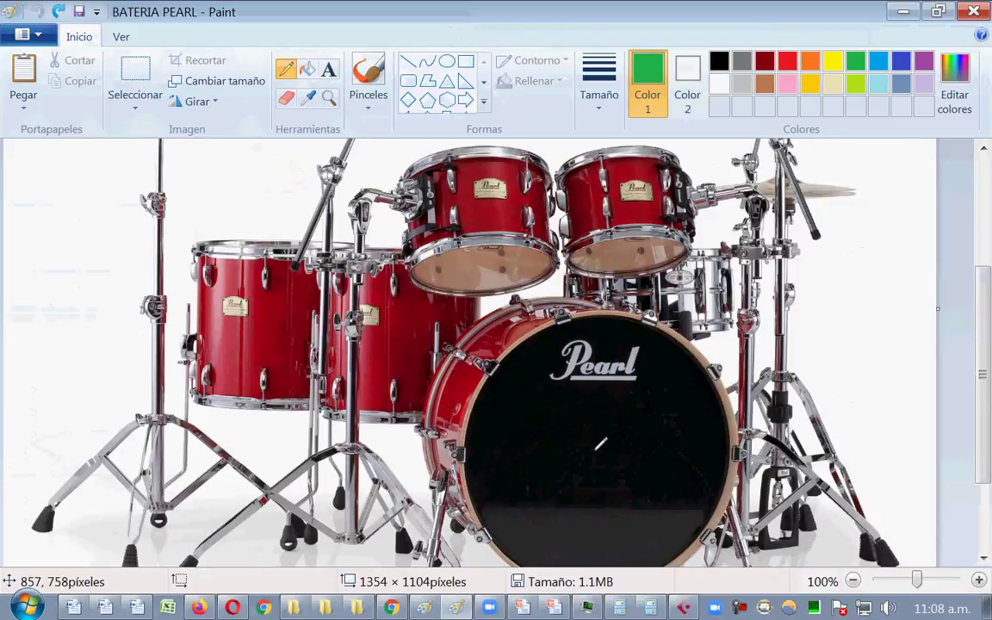
left_click(328, 69)
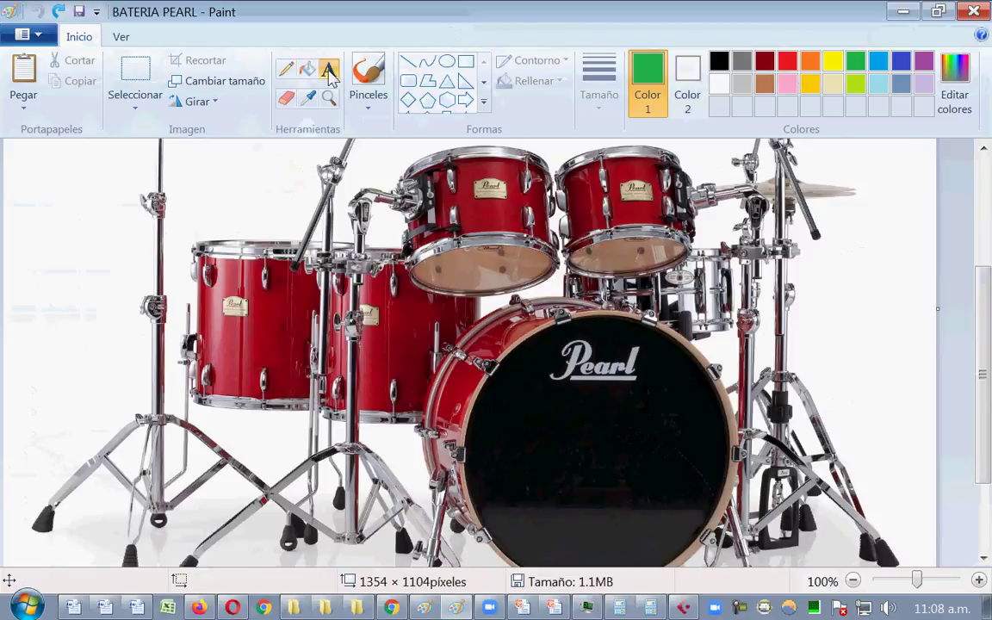
left_click(593, 430)
type("1")
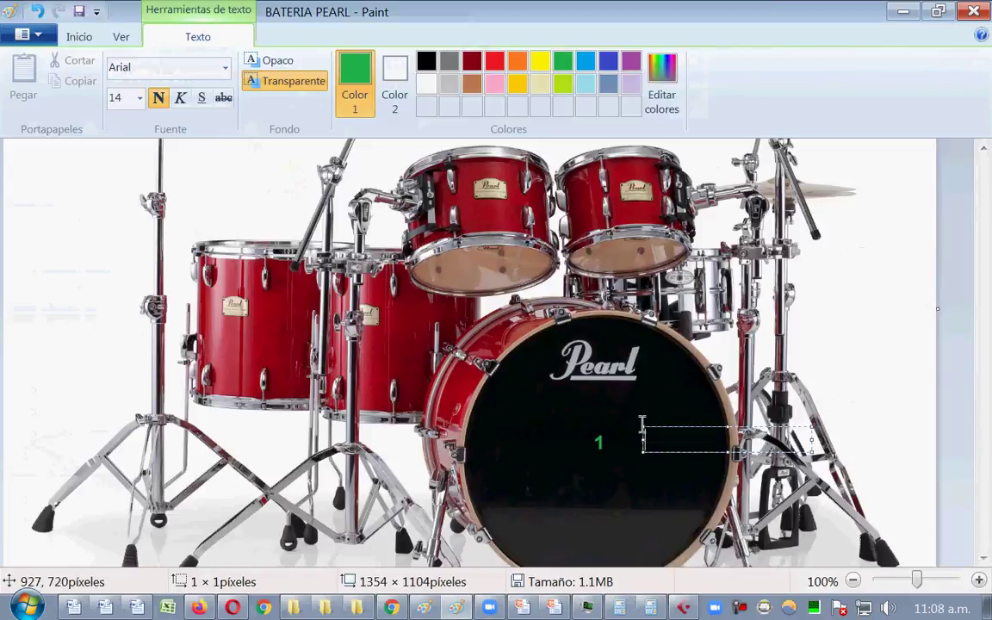
- Discard the extra text box and undo the number label on the bass drum
left_click(644, 428)
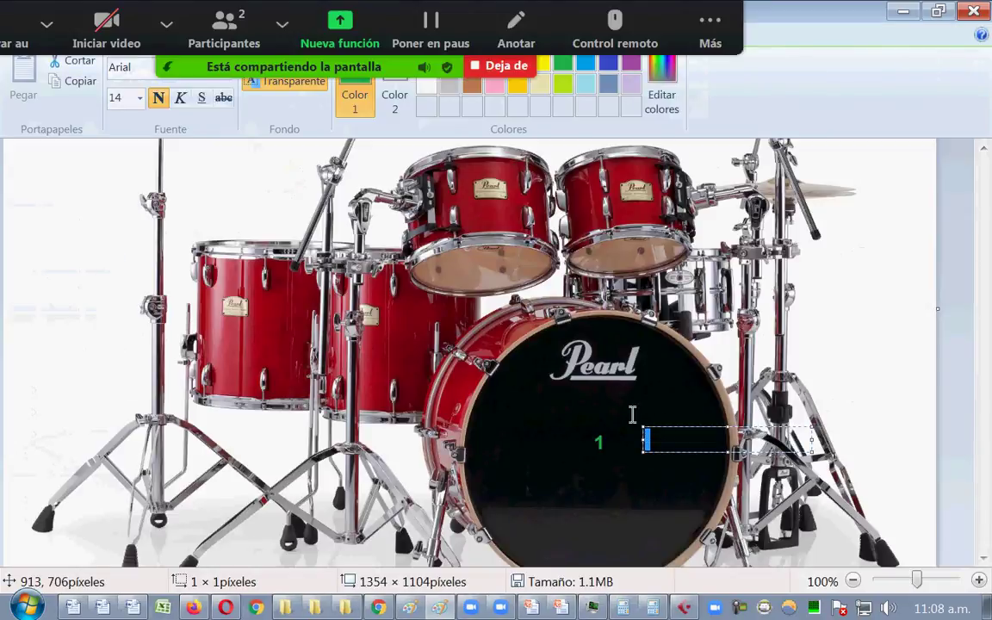
left_click(631, 413)
key("ctrl+z")
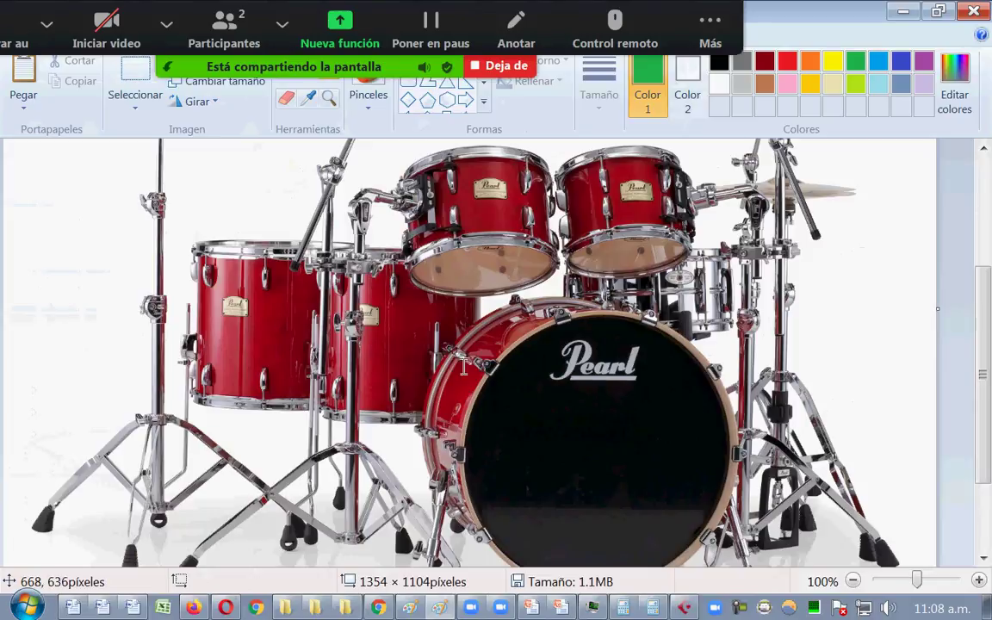
- Label the bass drum with a green number 1 in size 22 text, below the Pearl logo
left_click(566, 417)
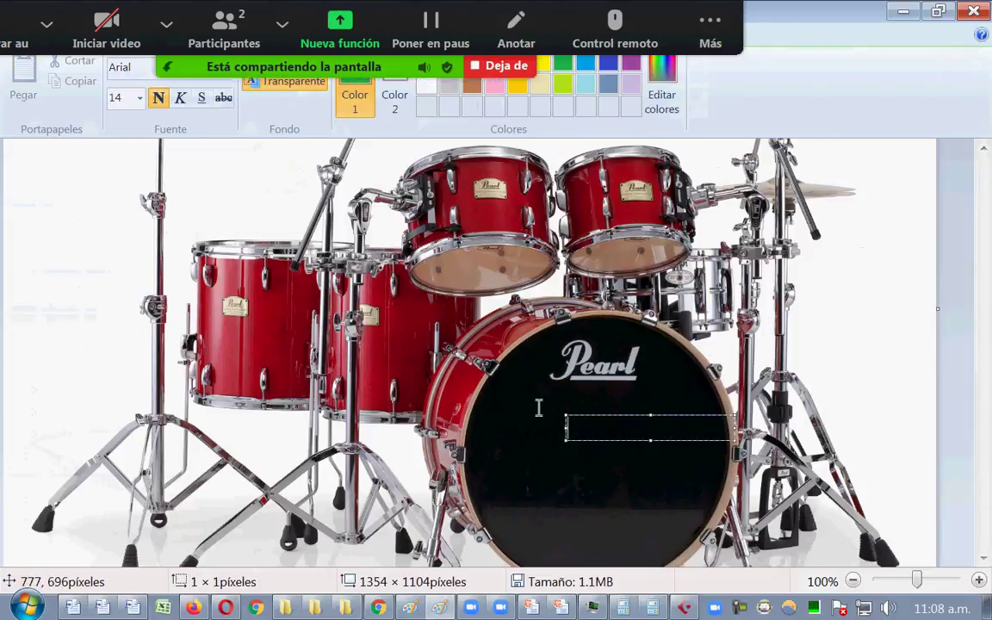
left_click(139, 97)
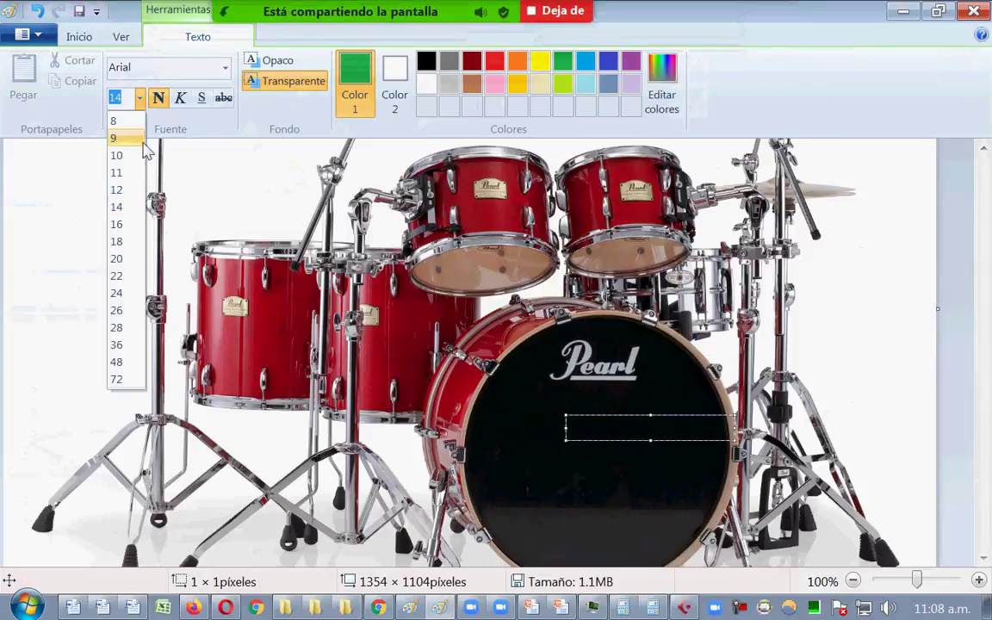
left_click(129, 277)
type("2")
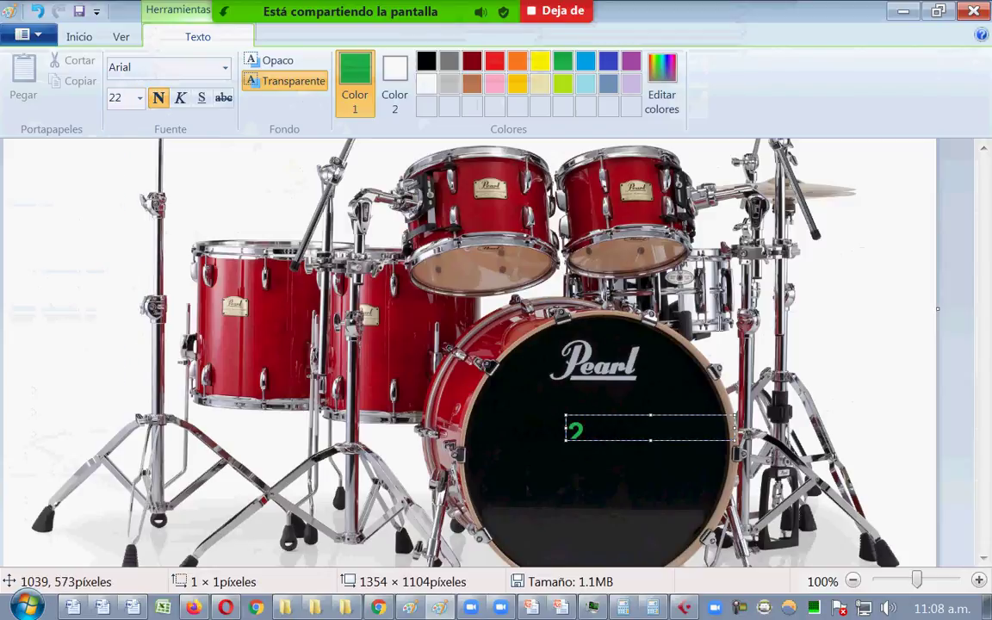
key("BackSpace")
type("1")
left_click_drag(650, 439, 648, 452)
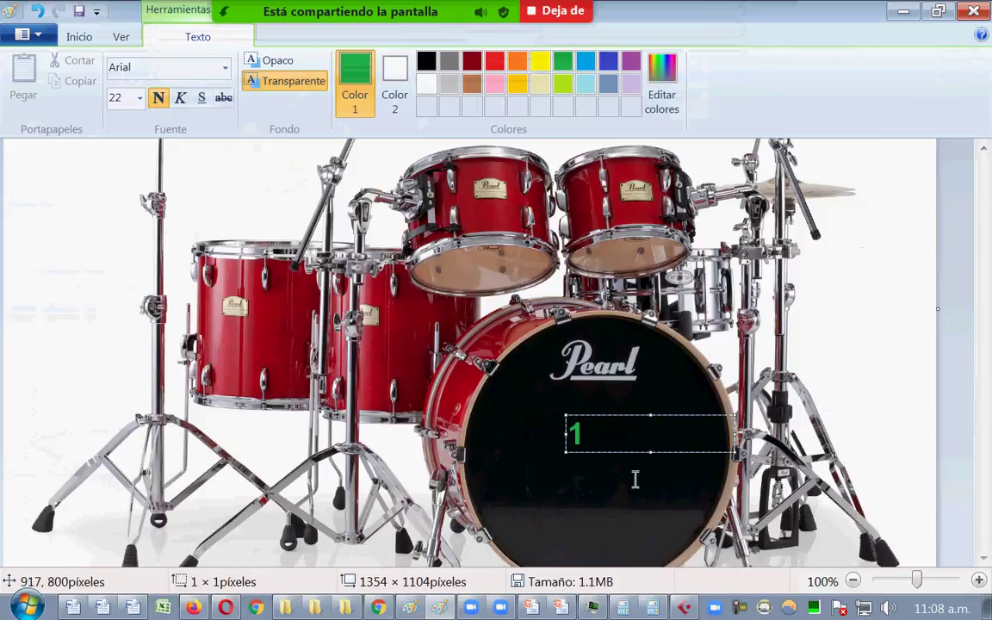
left_click(634, 480)
- Label the snare drum behind the bass drum with a green number 2
scroll(672, 258, "up", 3)
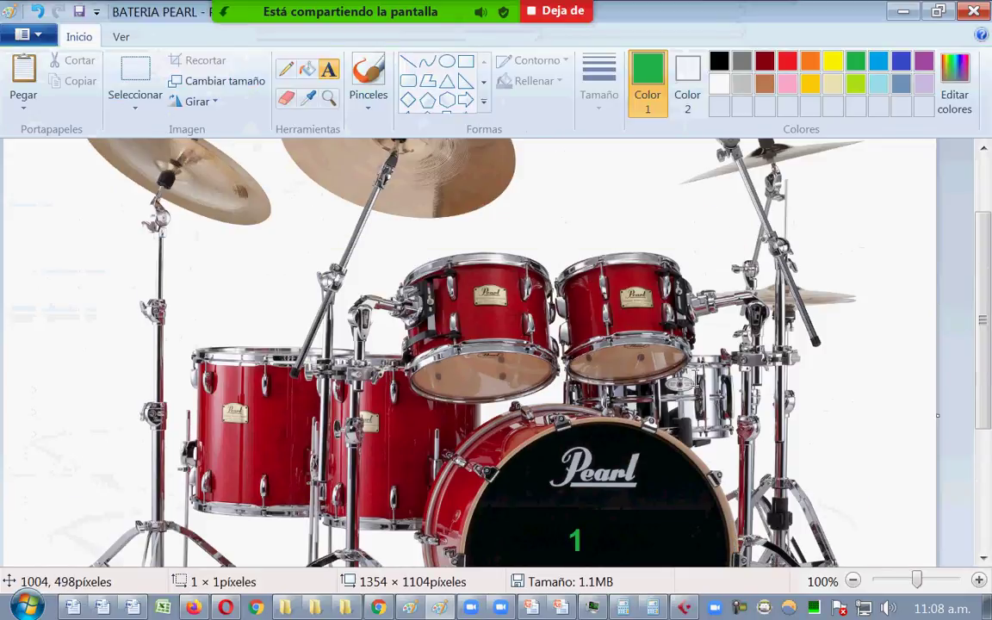
left_click(695, 359)
type("2")
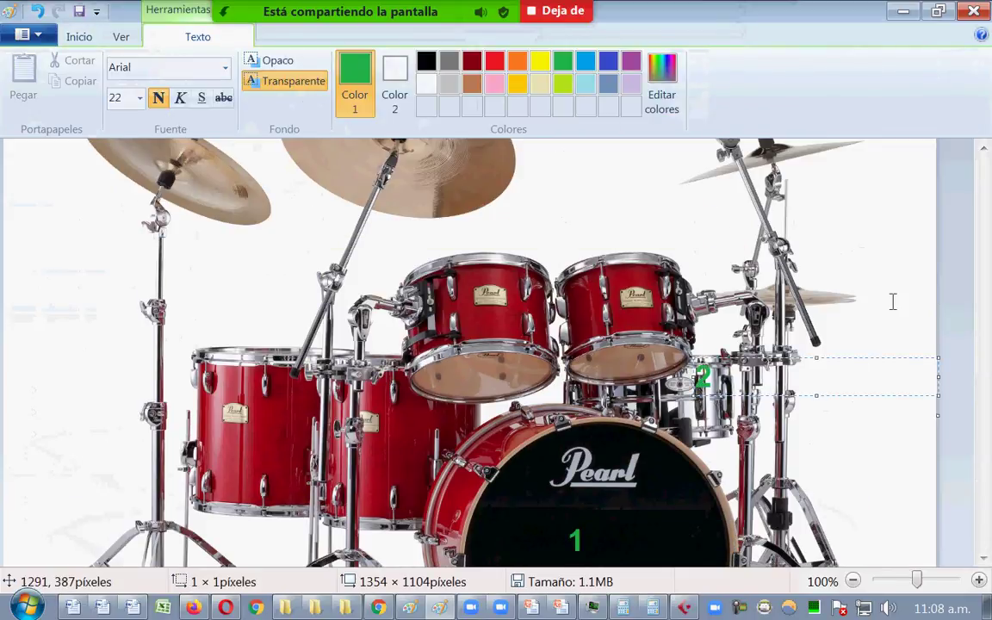
left_click(788, 293)
- Label the hi-hat cymbals with a green number 3
scroll(478, 287, "up", 3)
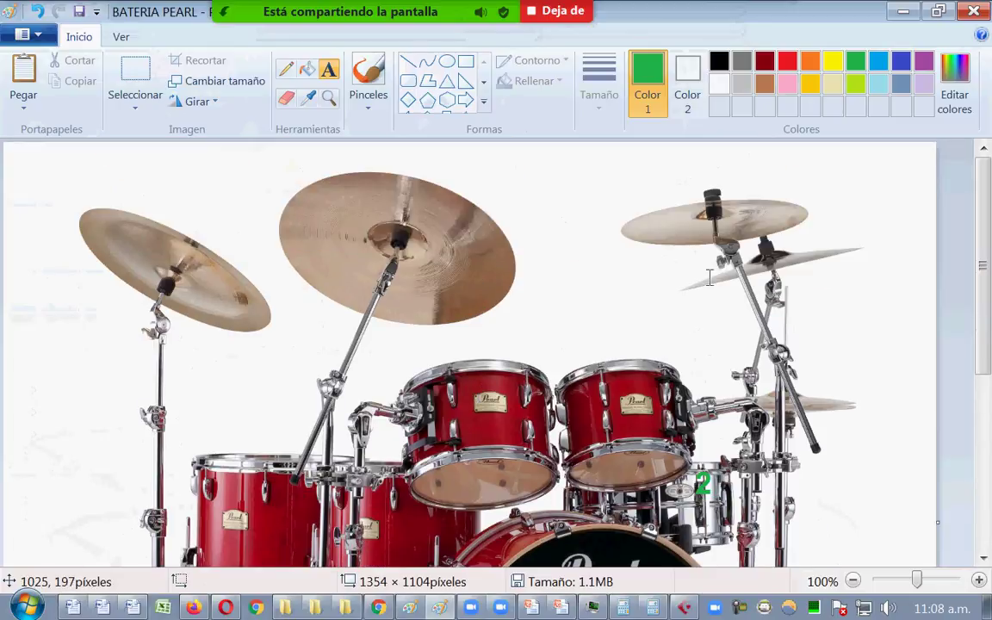
left_click(817, 378)
type("3")
key("Return")
key("BackSpace")
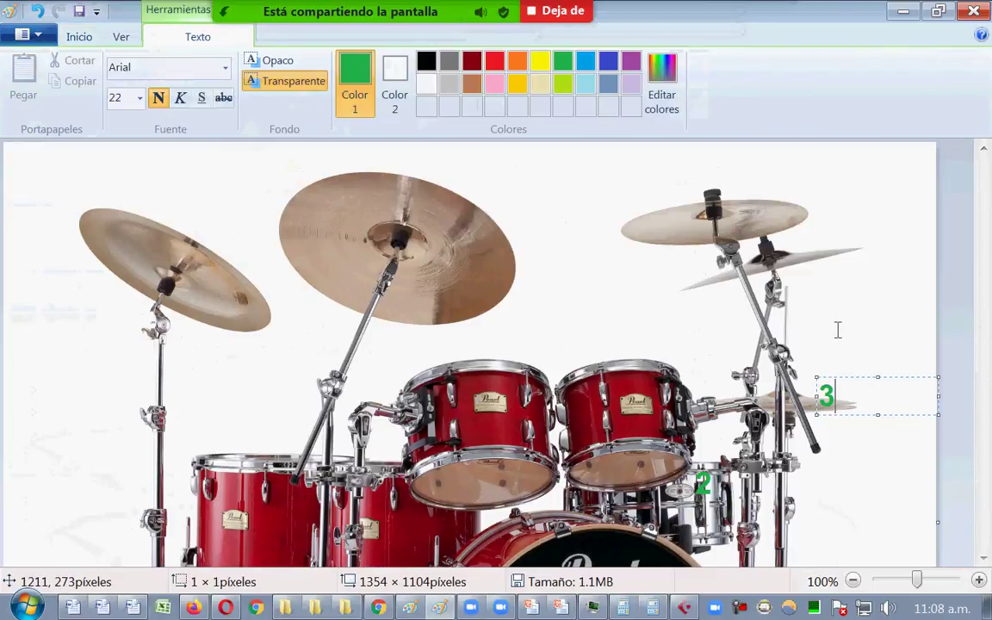
left_click(837, 327)
- Mark the two overhead microphone positions above the kit, between the crash cymbals, with the numbers 4 and 5
scroll(839, 330, "down", 3)
scroll(840, 330, "down", 3)
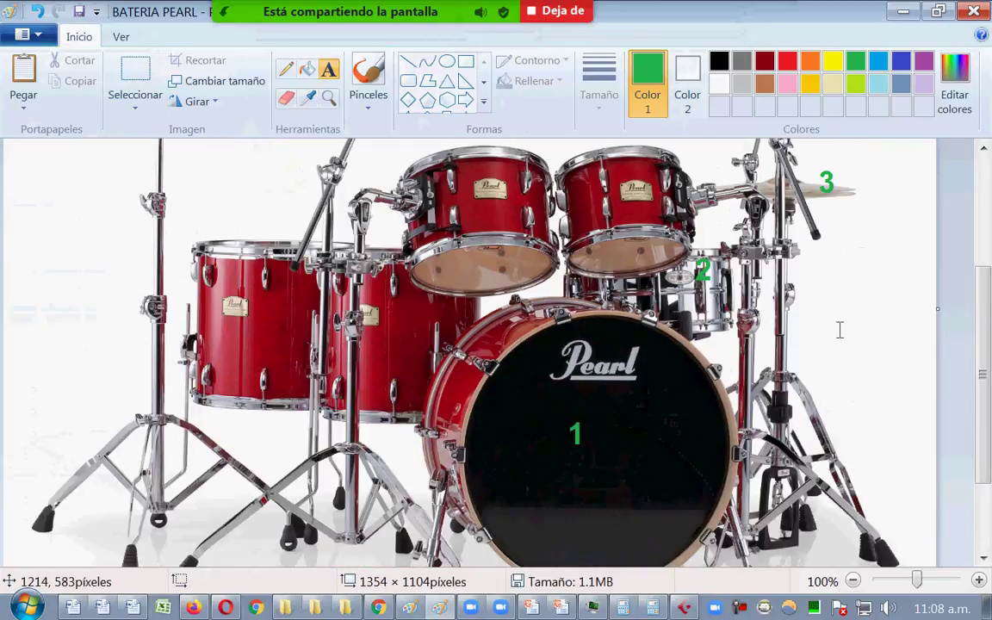
scroll(839, 330, "up", 3)
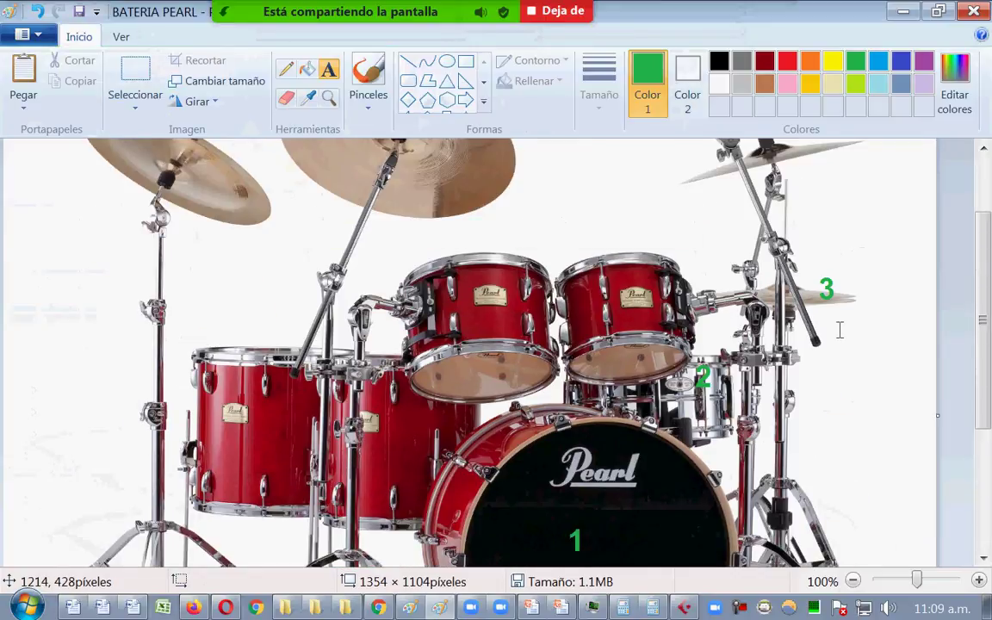
scroll(840, 330, "up", 3)
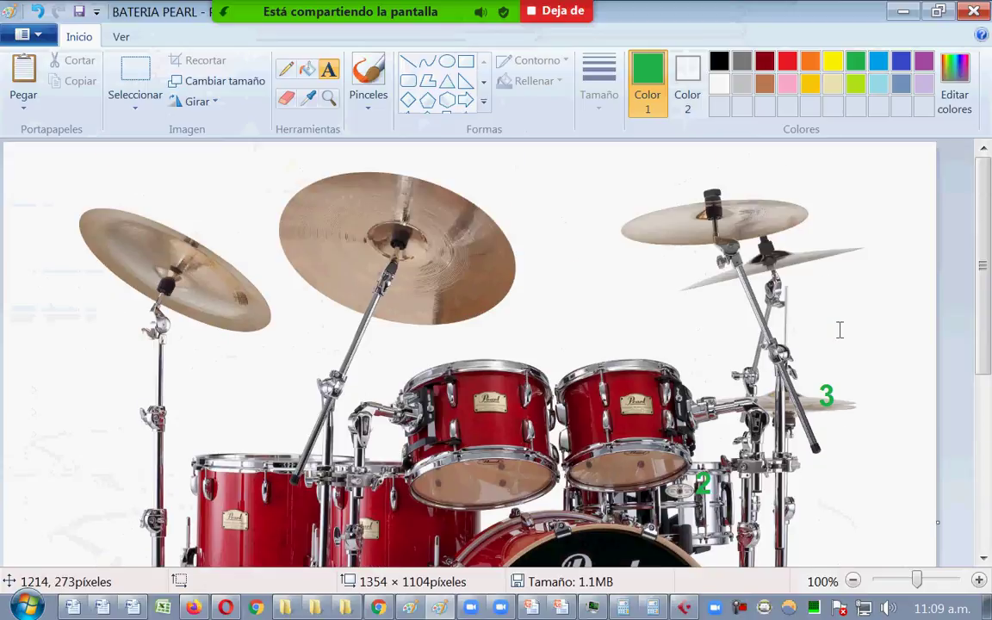
scroll(839, 330, "down", 3)
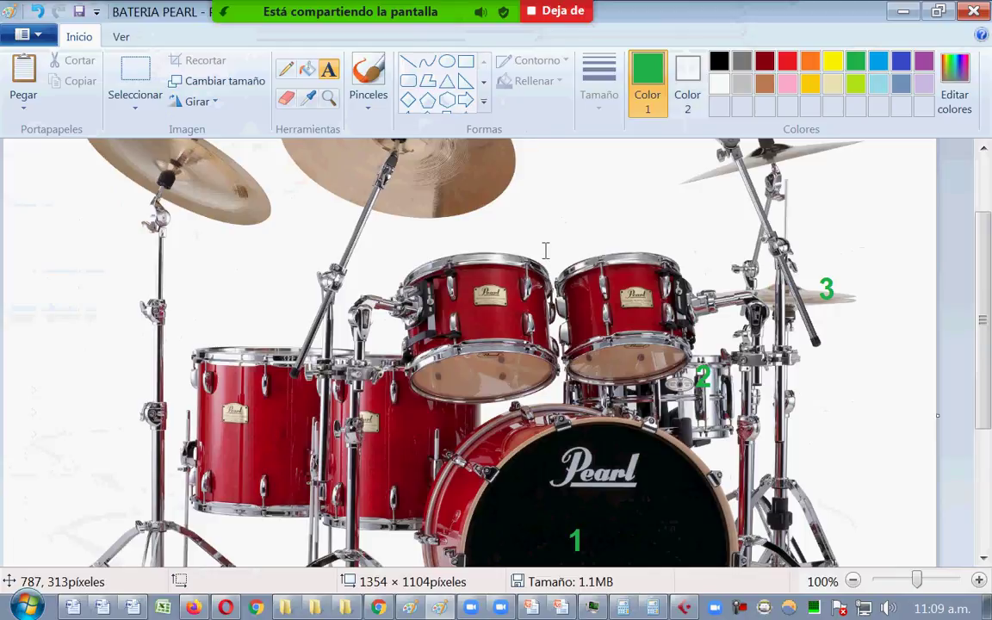
scroll(545, 250, "up", 3)
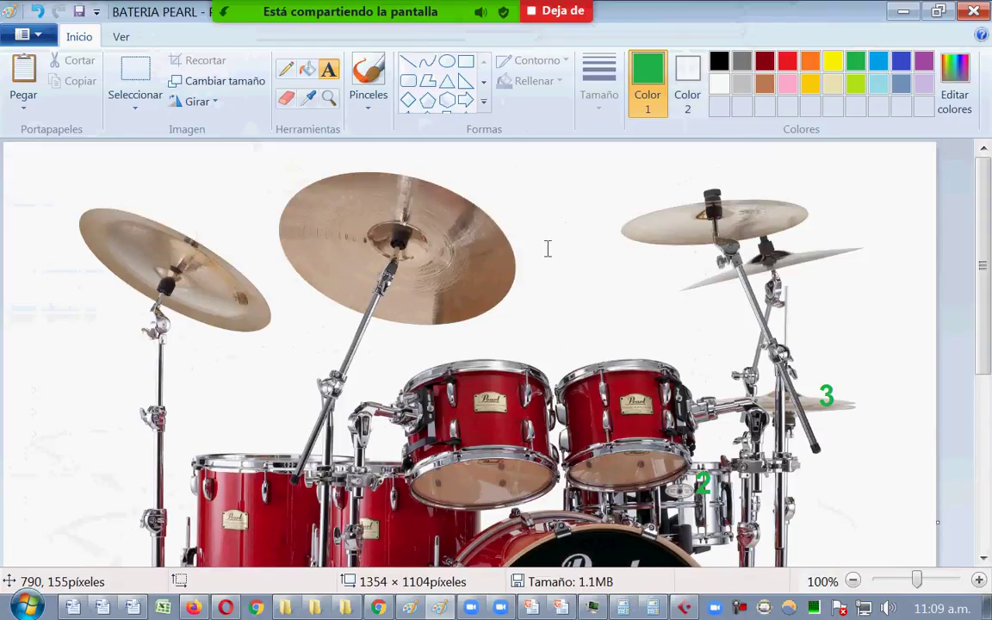
left_click(479, 160)
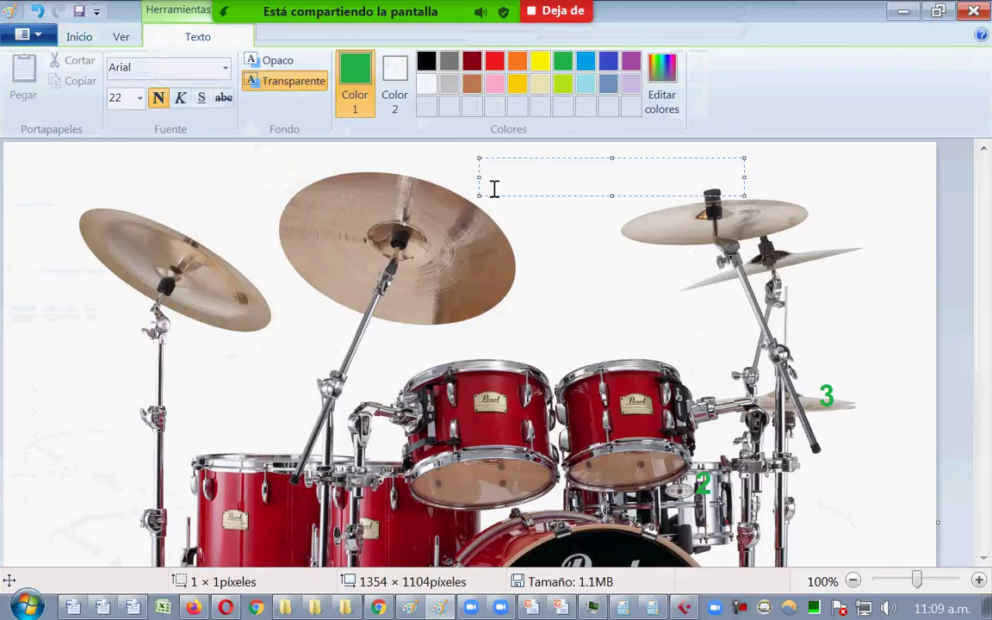
type("4")
left_click(607, 241)
left_click(580, 159)
type("5")
left_click(917, 259)
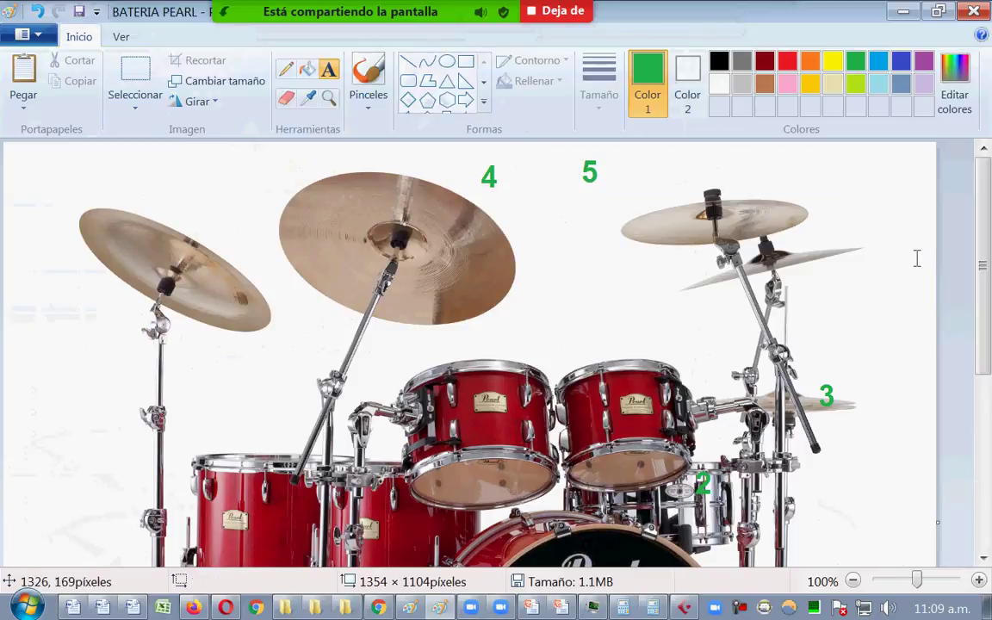
- Switch to the drum miking document in Word and examine the photos of overhead microphones above the kit
scroll(870, 257, "down", 3)
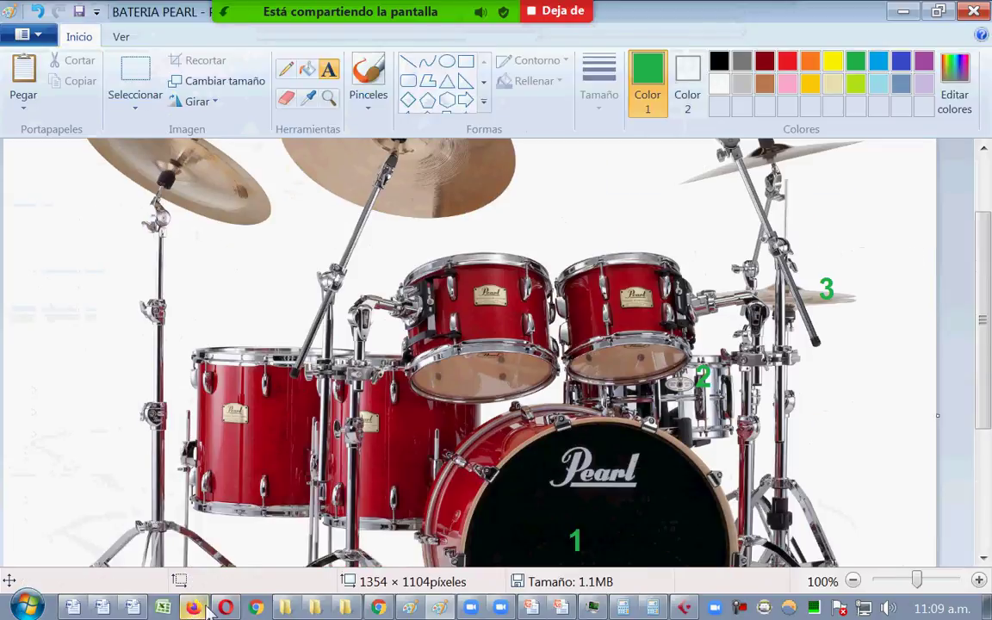
left_click(133, 607)
left_click(103, 571)
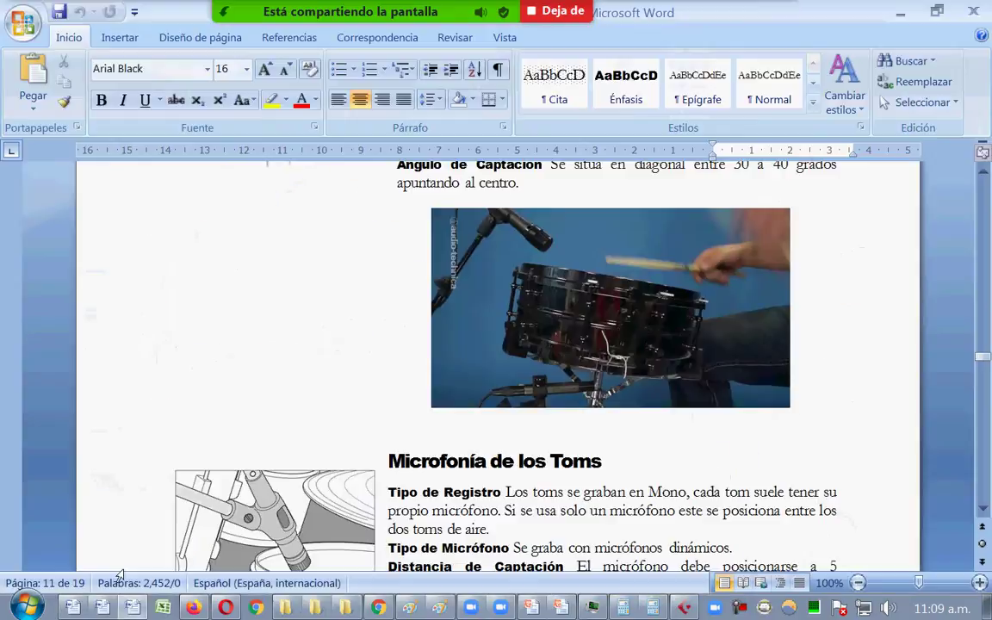
scroll(486, 392, "down", 20)
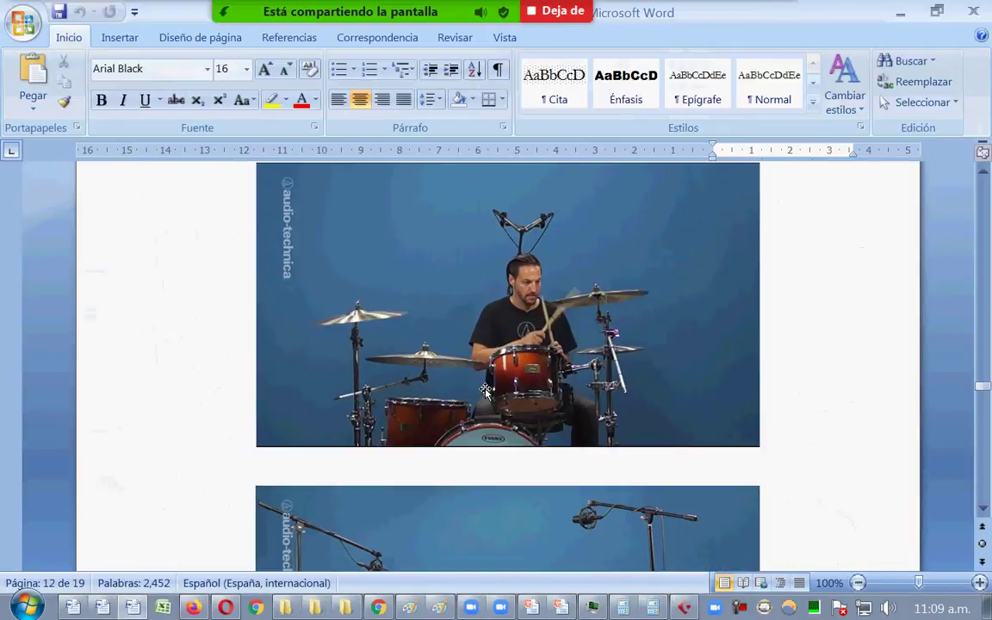
scroll(508, 379, "down", 10)
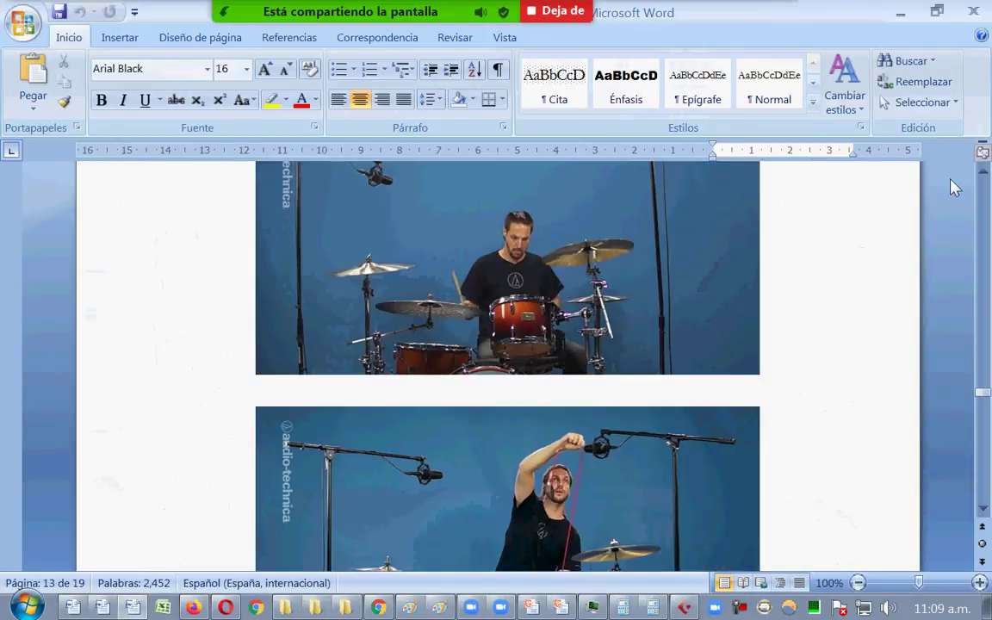
left_click(982, 173)
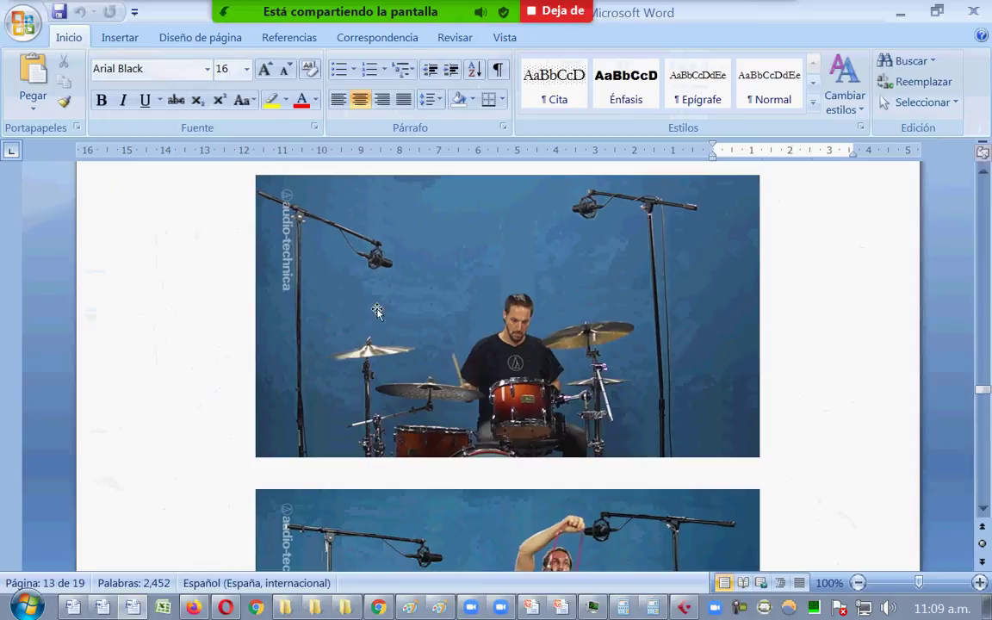
left_click(984, 511)
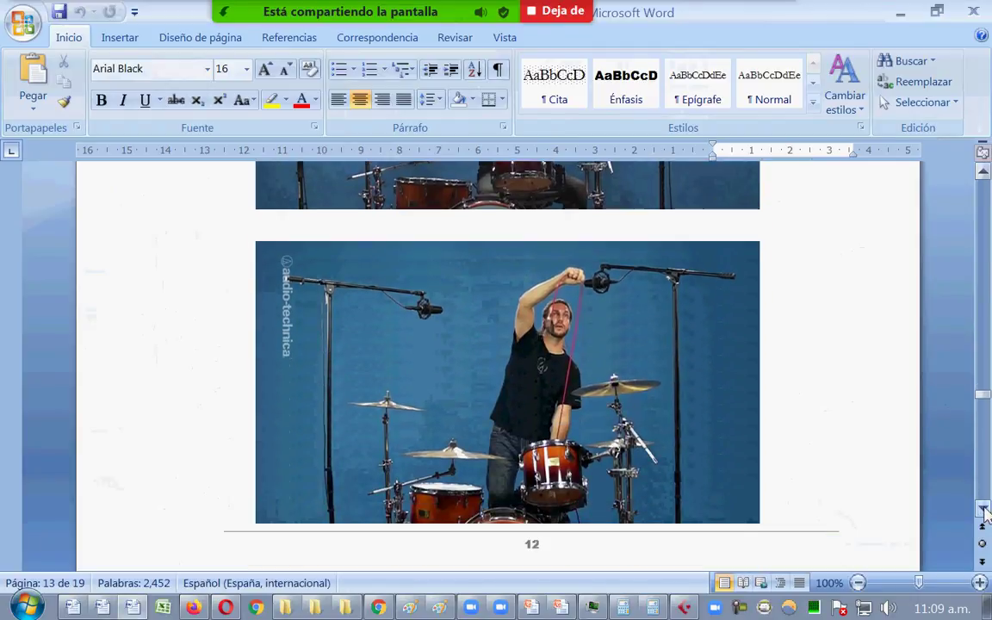
- Review the Microfonía de los Platillos section, including the X-Y pair picture, the overhead photos and the equidistant placement diagram
scroll(878, 422, "up", 10)
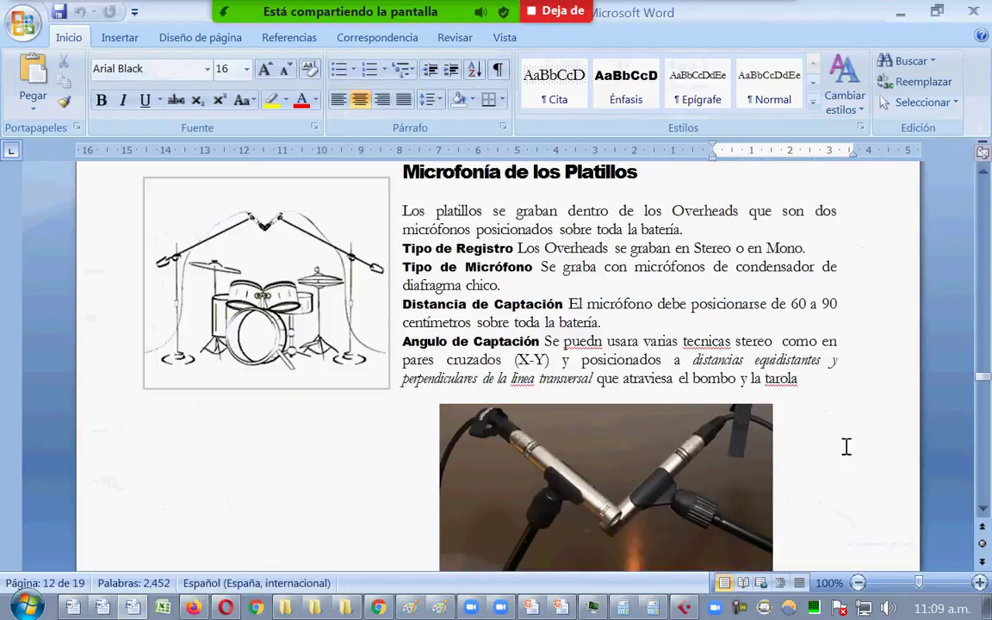
scroll(545, 366, "down", 3)
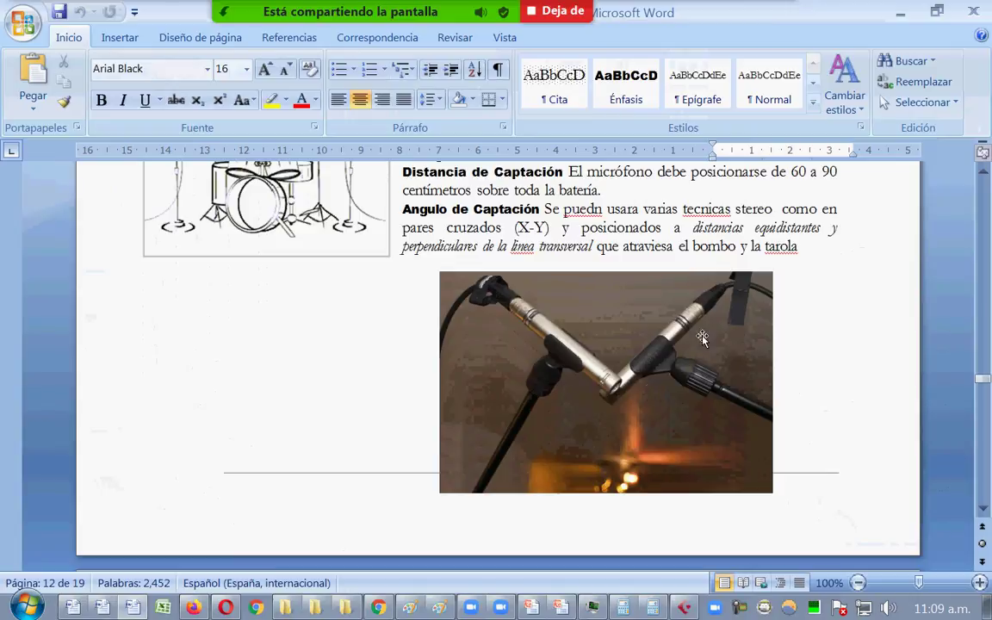
scroll(731, 374, "down", 8)
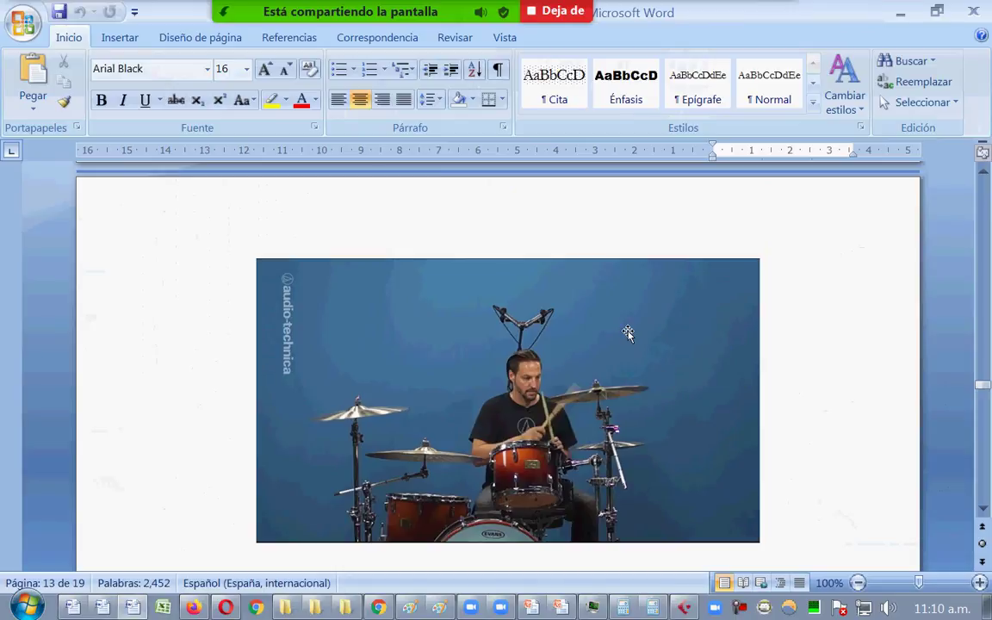
scroll(627, 333, "down", 2)
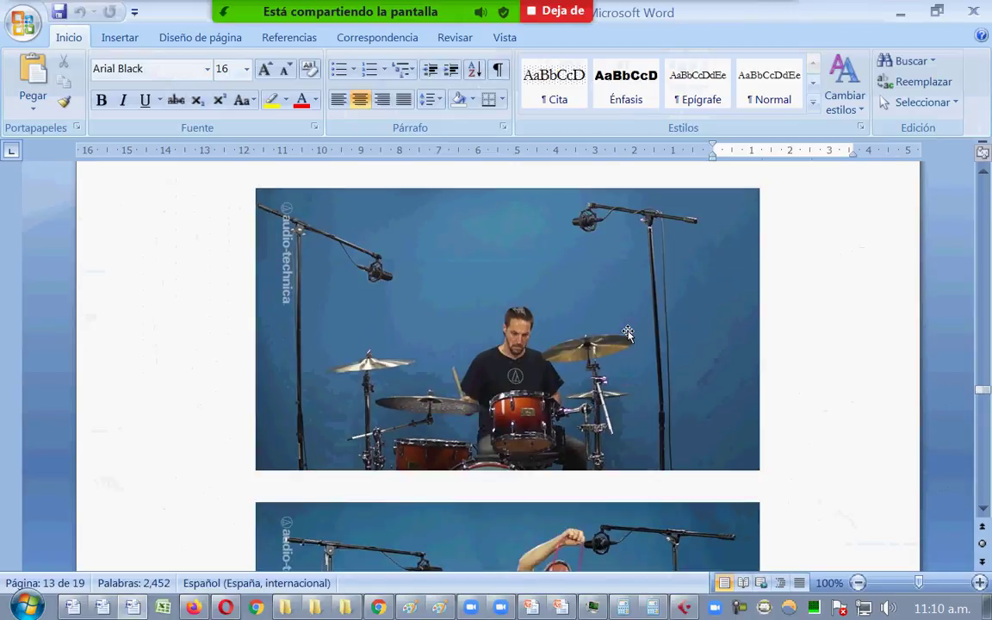
scroll(628, 333, "down", 6)
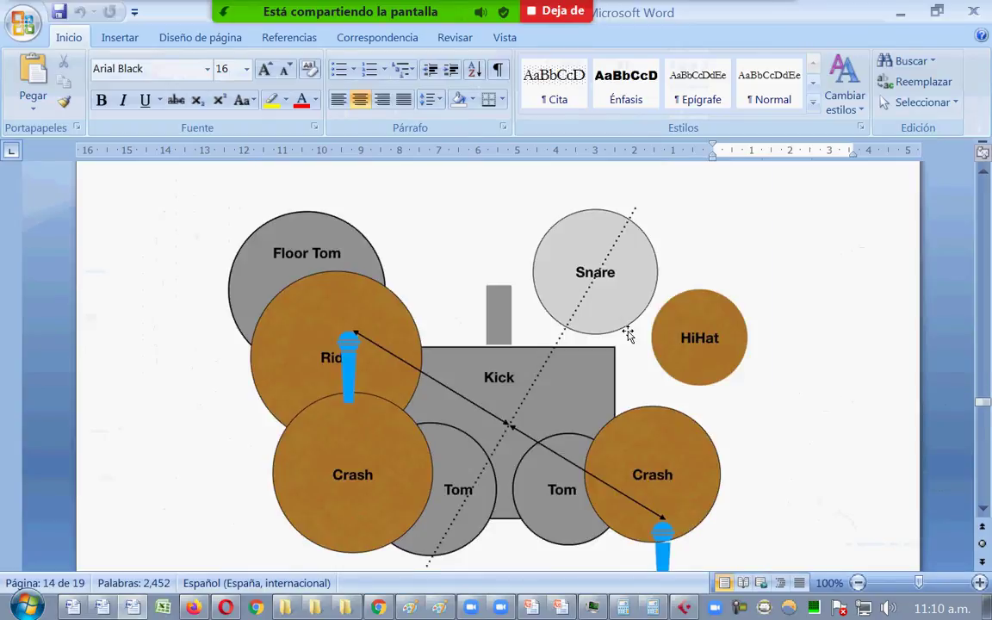
scroll(627, 332, "up", 5)
- Return to the drum picture in Paint and label the outer floor tom with a green number 6
mouse_move(656, 610)
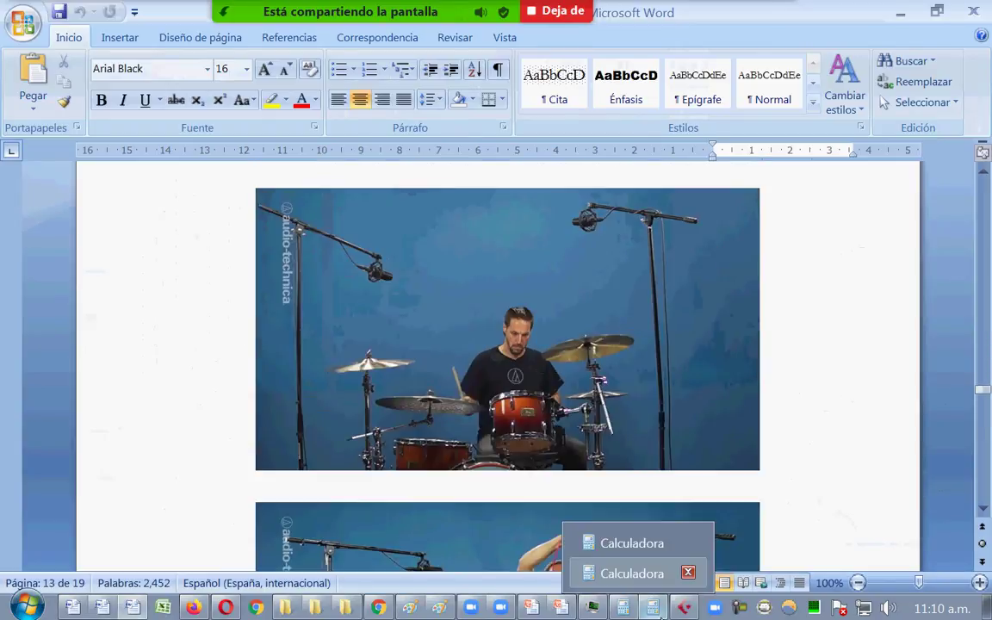
mouse_move(608, 607)
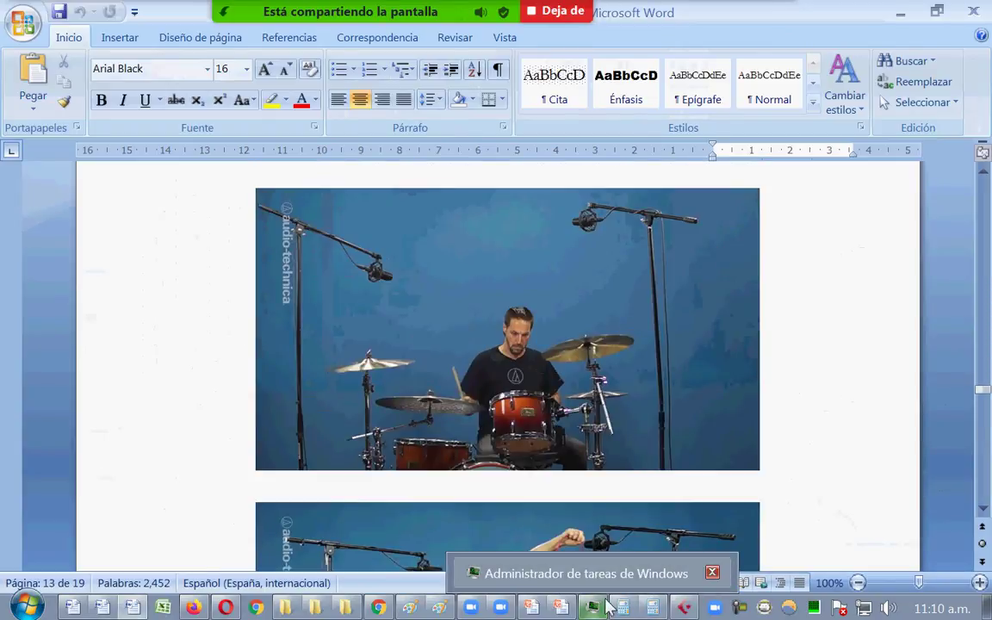
left_click(439, 608)
scroll(571, 354, "up", 3)
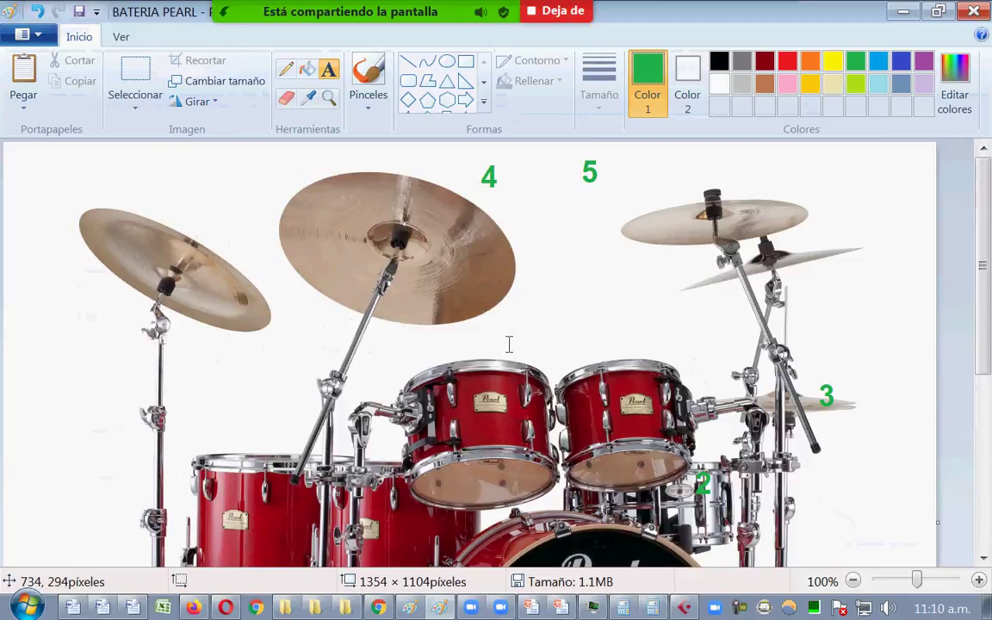
scroll(508, 343, "down", 3)
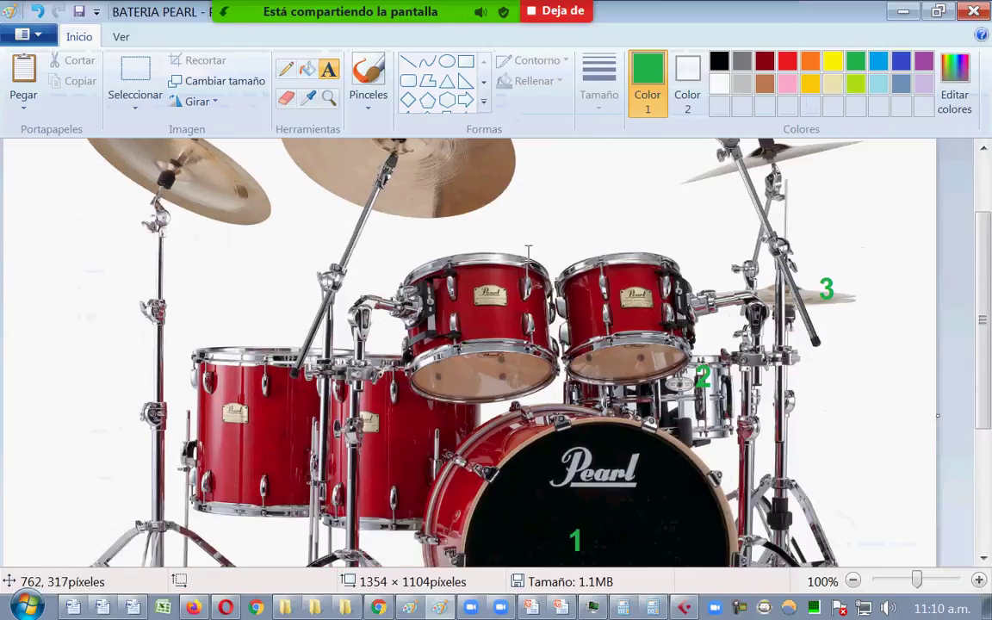
left_click(271, 413)
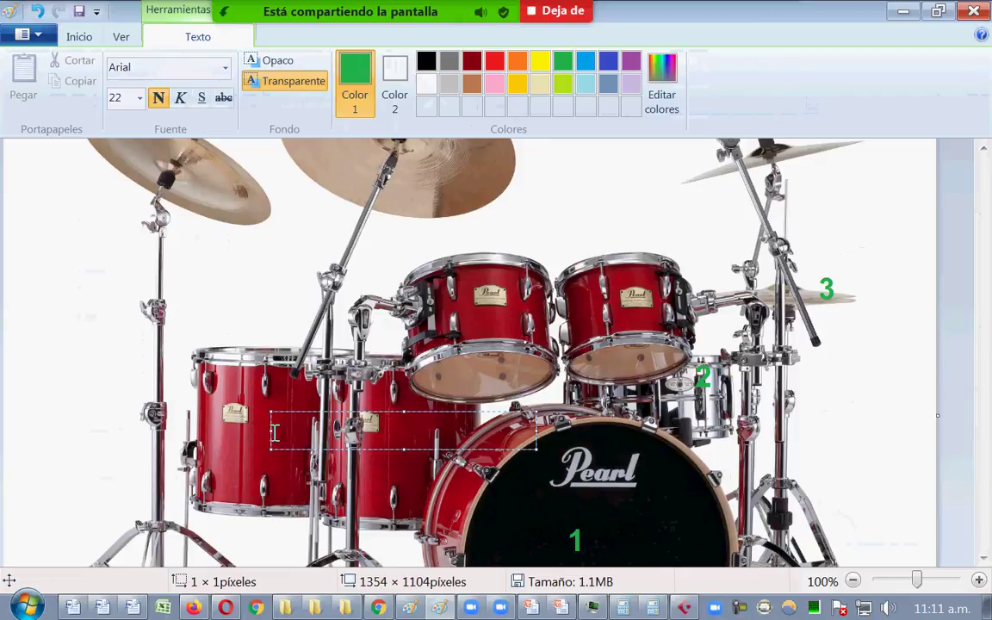
type("6")
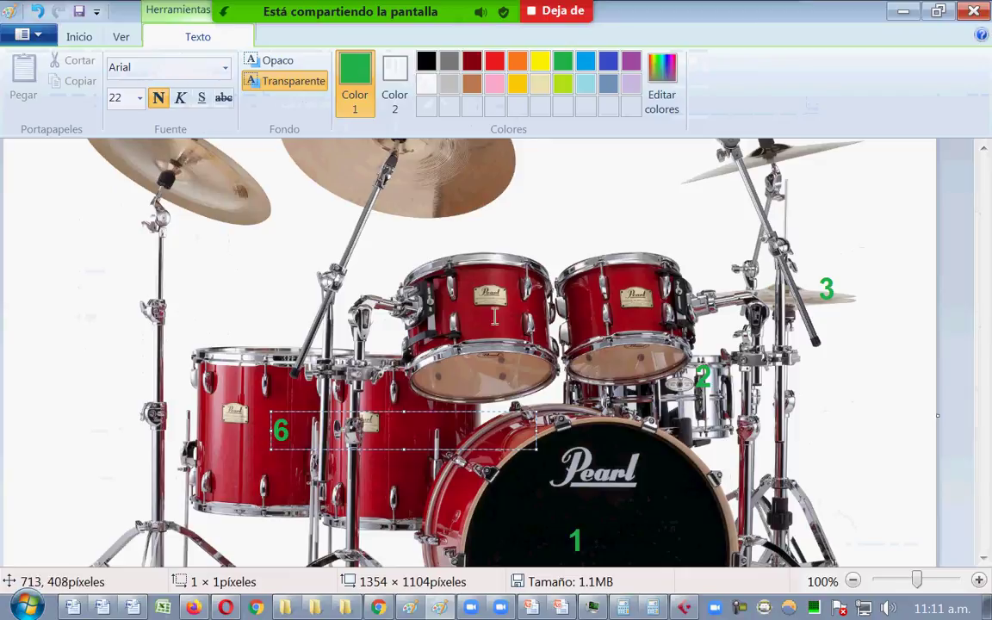
left_click(573, 216)
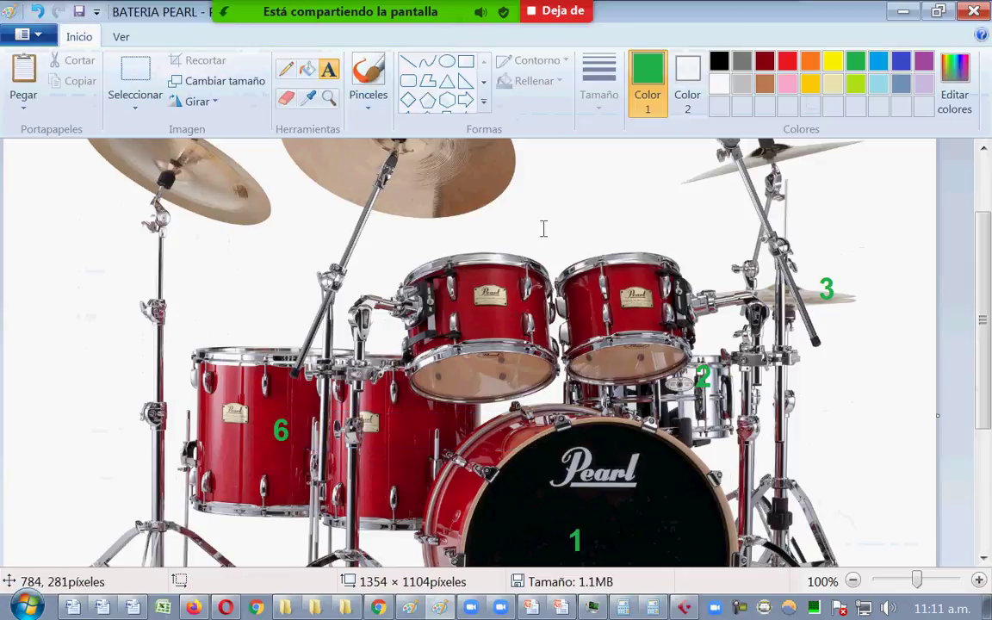
- Discard the empty text box above the rack toms and place a green number 7 between the two rack toms
left_click(542, 210)
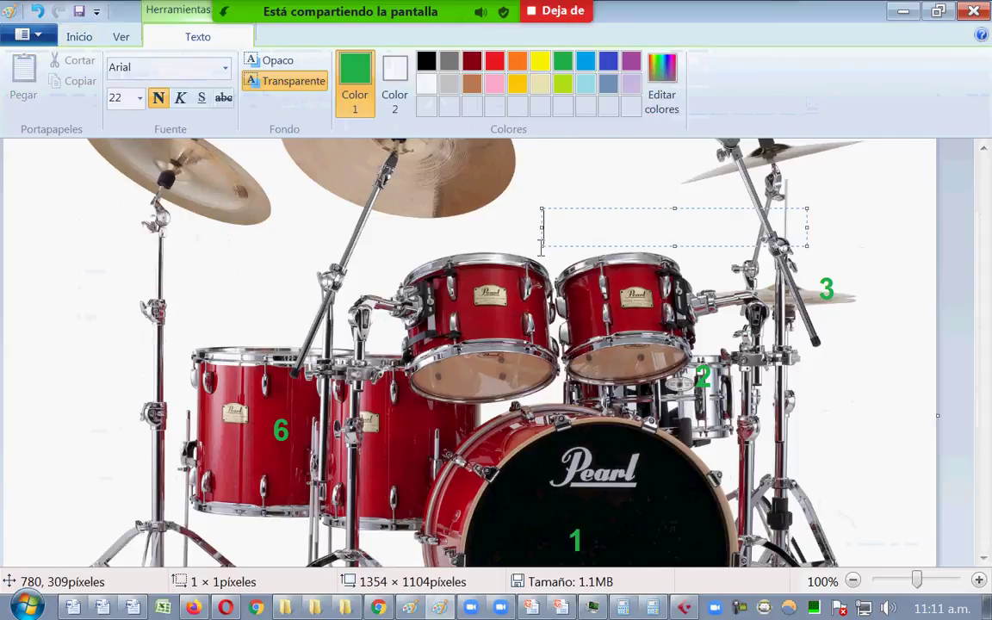
left_click(556, 300)
left_click(552, 276)
type("7")
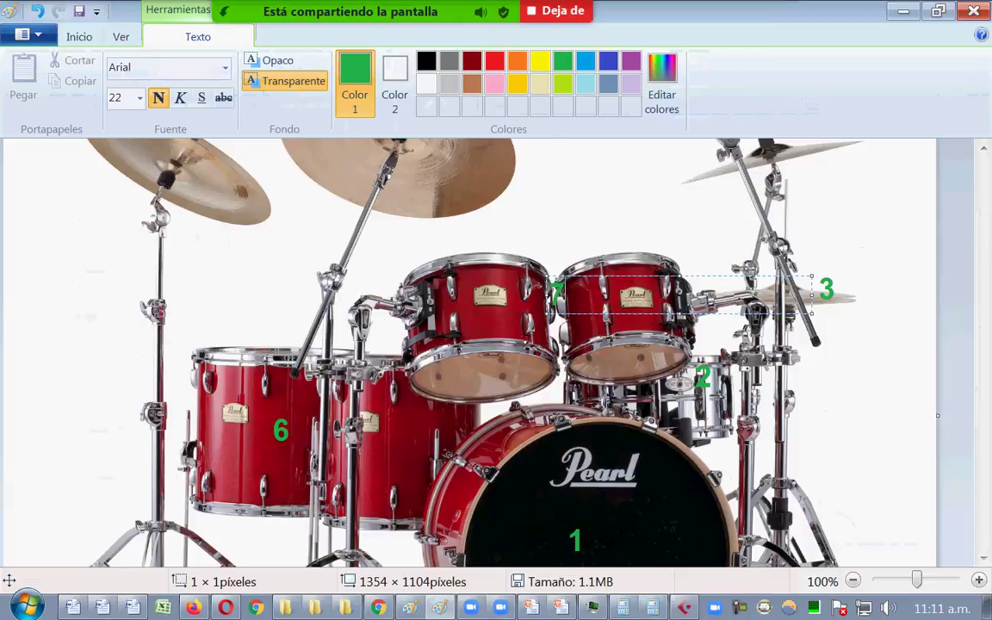
- Discard the misplaced 7 and place a green number 7 higher, just above the gap between the two rack toms
key("Escape")
left_click(550, 246)
type("7")
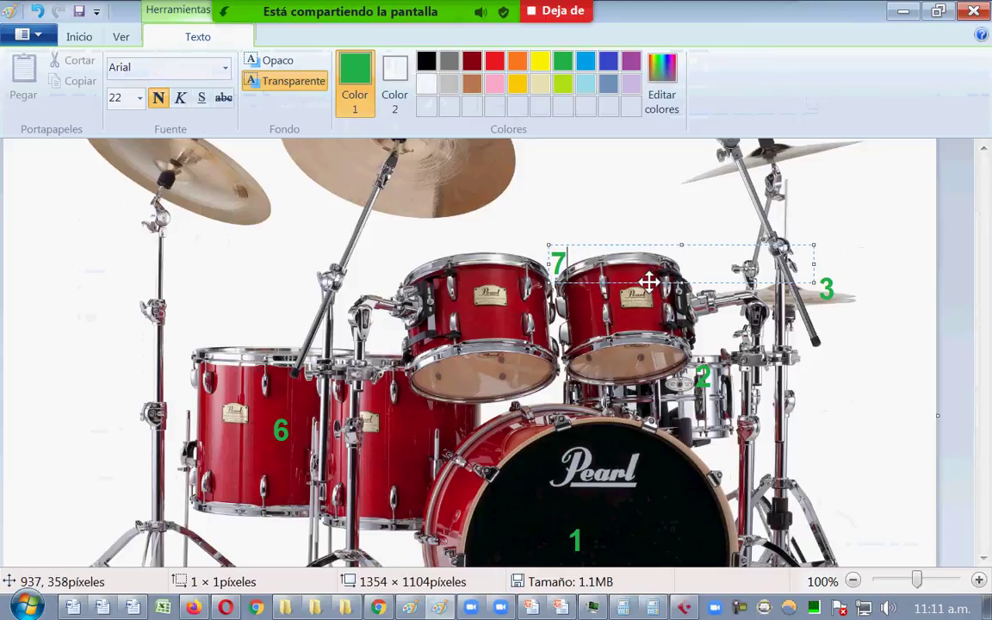
left_click(887, 334)
- Place a green number 8 on the floor in front of the kit, near the lower edge of the picture
scroll(878, 342, "down", 3)
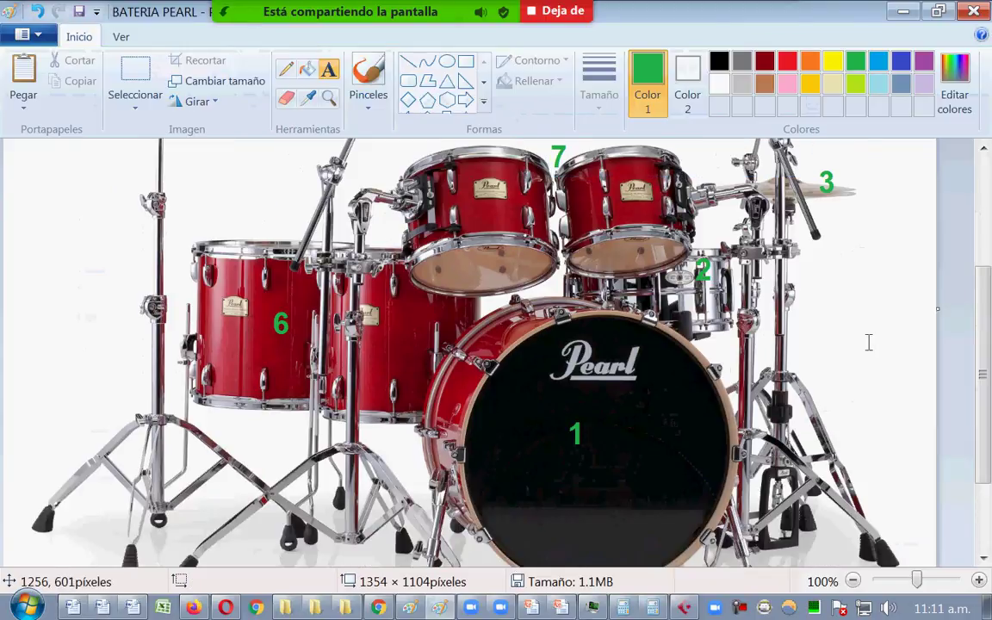
scroll(863, 341, "up", 6)
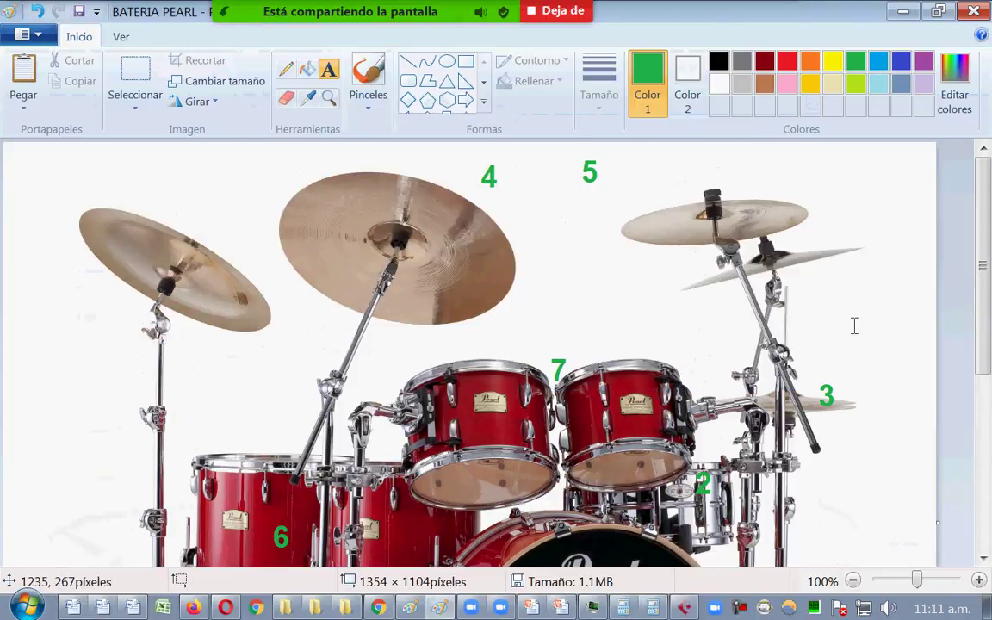
scroll(855, 325, "down", 3)
scroll(854, 326, "up", 3)
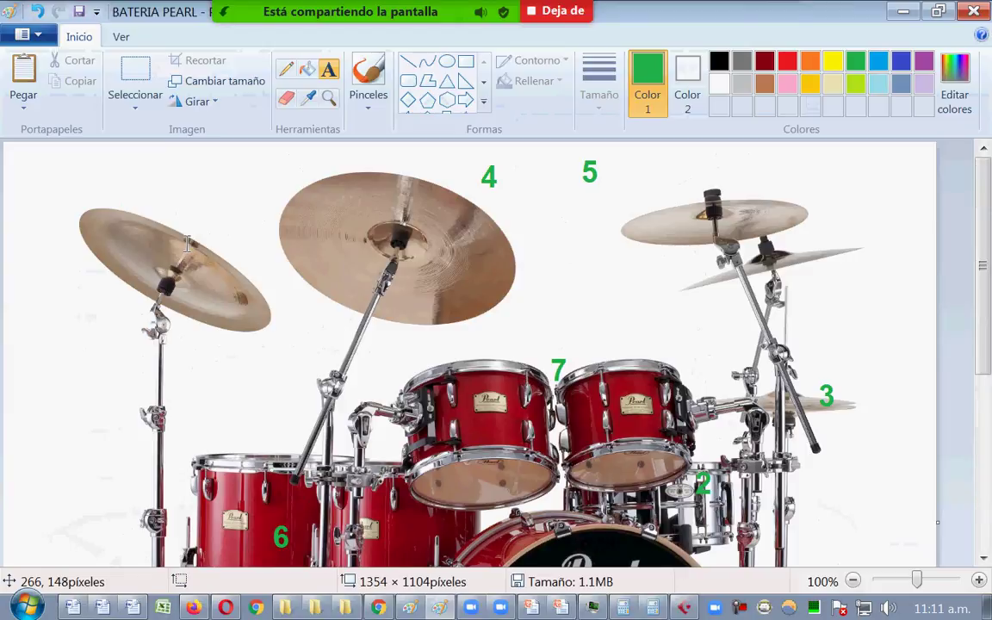
scroll(609, 372, "down", 3)
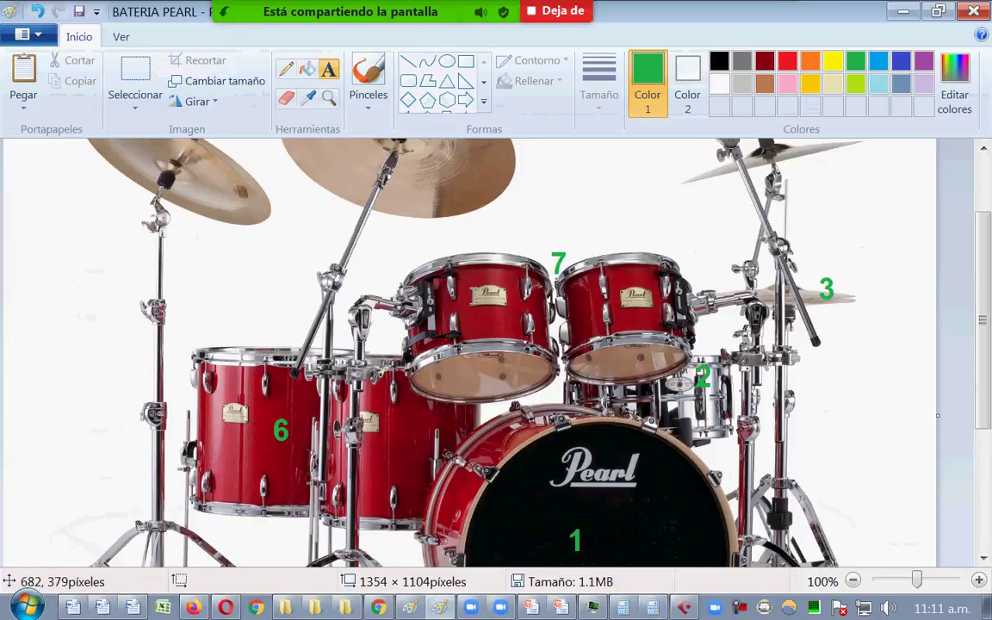
scroll(596, 321, "down", 6)
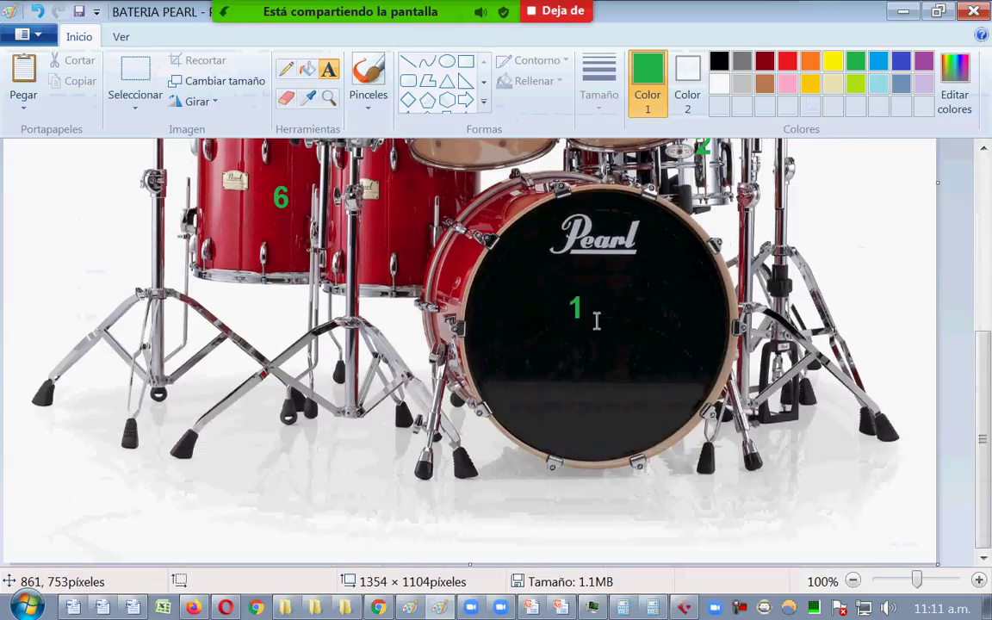
left_click(280, 547)
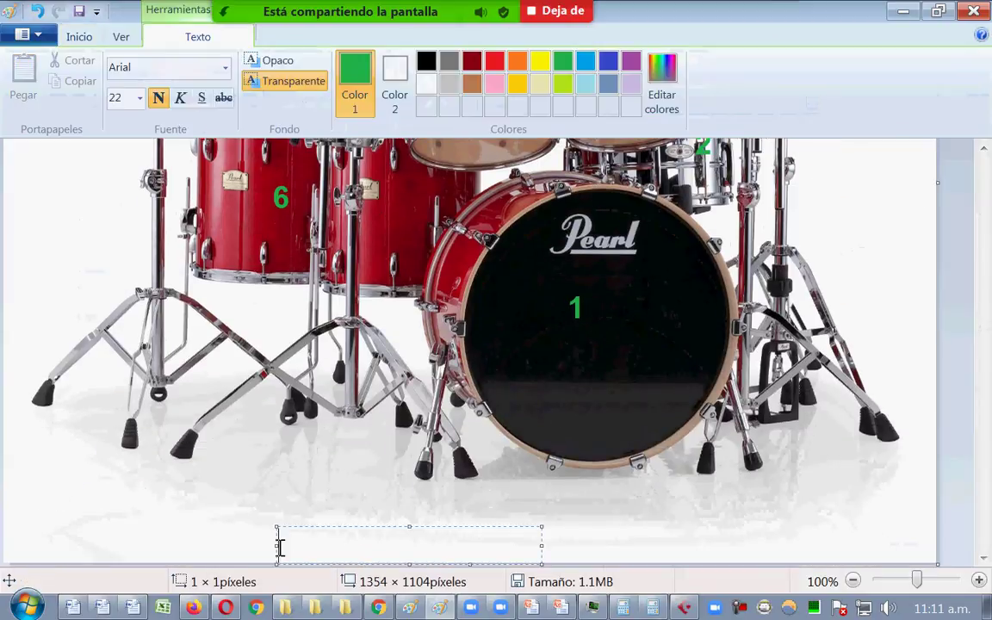
type("8")
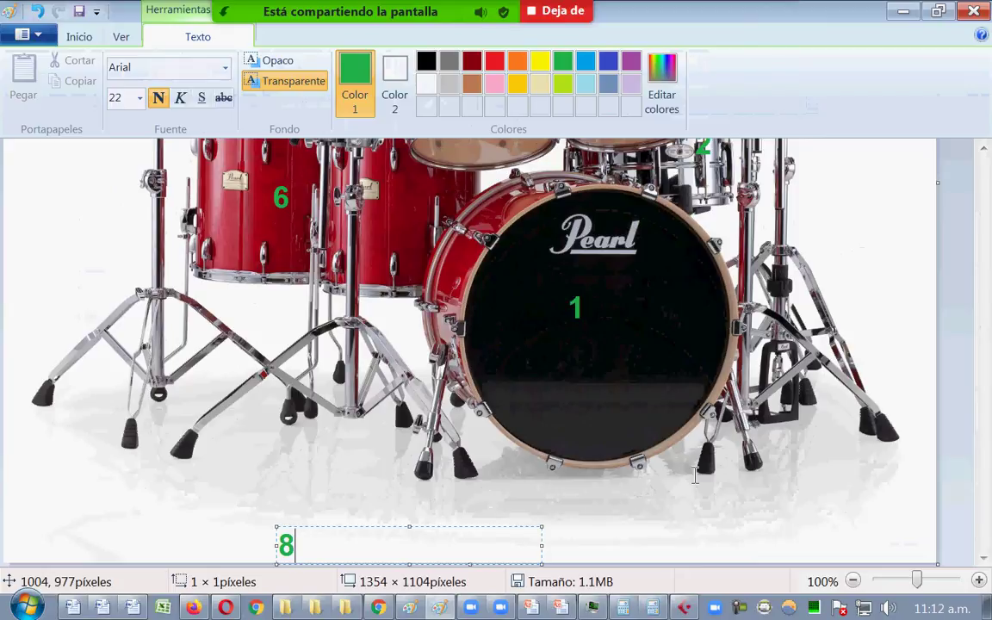
left_click(866, 524)
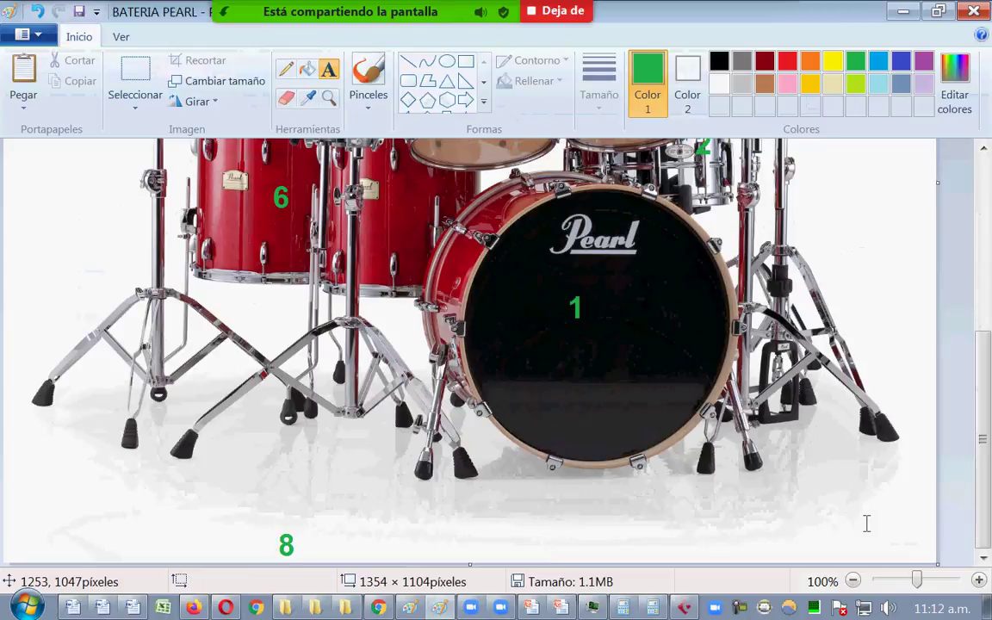
- Switch to the Cubase rock project and check the Drum Room Left and Drum Room Right tracks
left_click(683, 606)
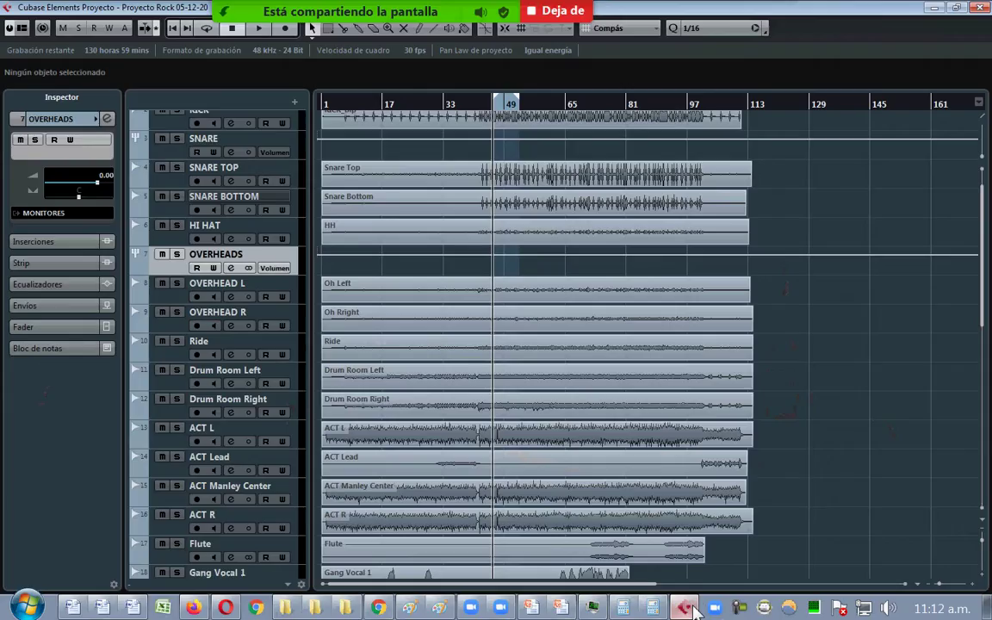
left_click(263, 383)
left_click(284, 399)
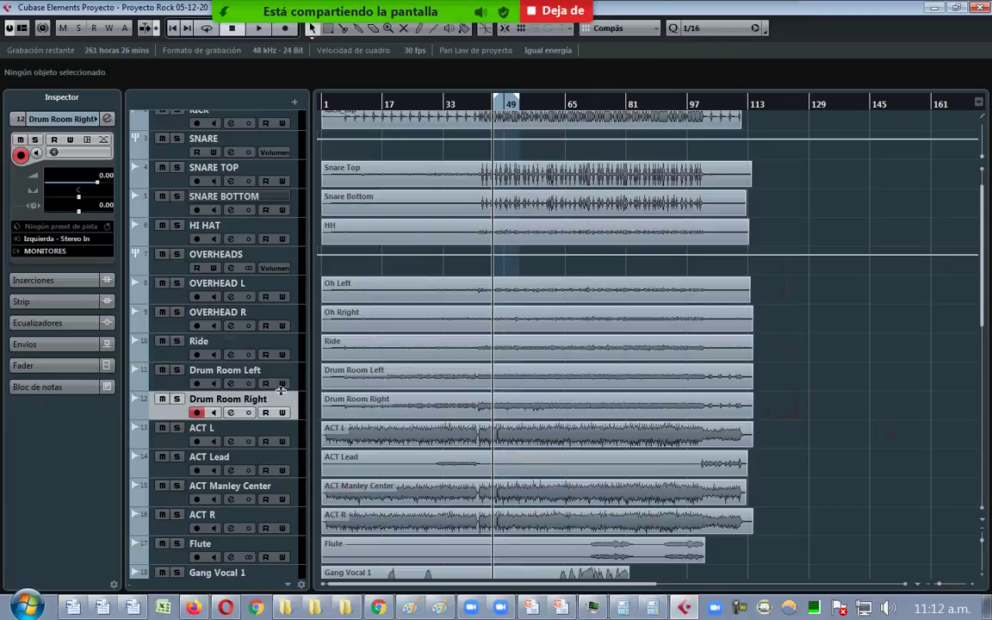
left_click(284, 376)
left_click(297, 394)
left_click(297, 387)
left_click(299, 403)
- Return to the drum picture in Paint and place a green number 9 on the floor to the right of the 8
mouse_move(693, 610)
mouse_move(424, 608)
left_click(404, 571)
scroll(460, 483, "up", 5)
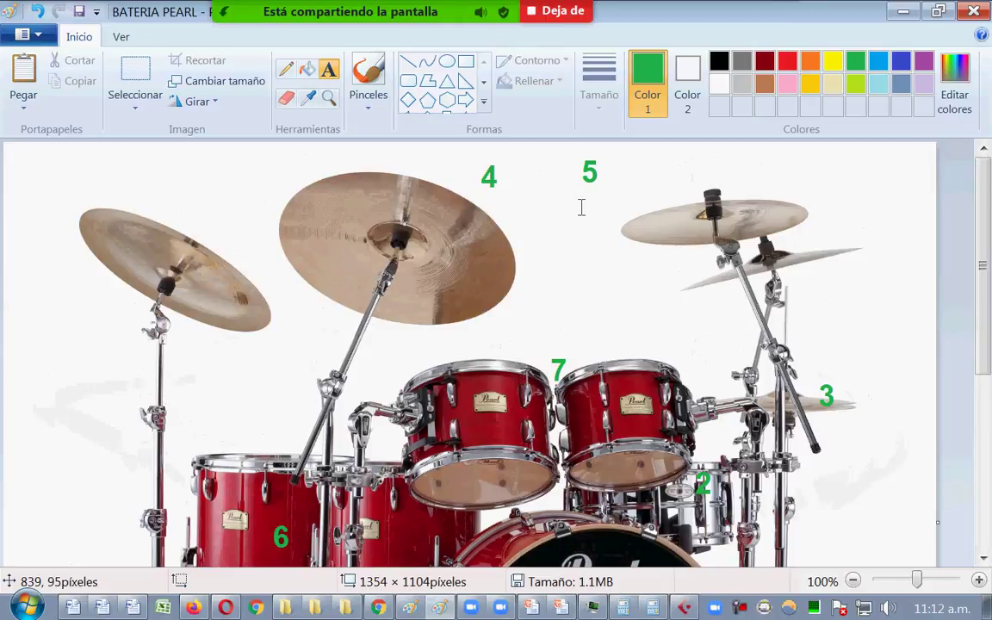
scroll(582, 206, "down", 2)
scroll(582, 206, "down", 2)
scroll(581, 206, "up", 3)
scroll(581, 207, "down", 3)
scroll(581, 207, "down", 2)
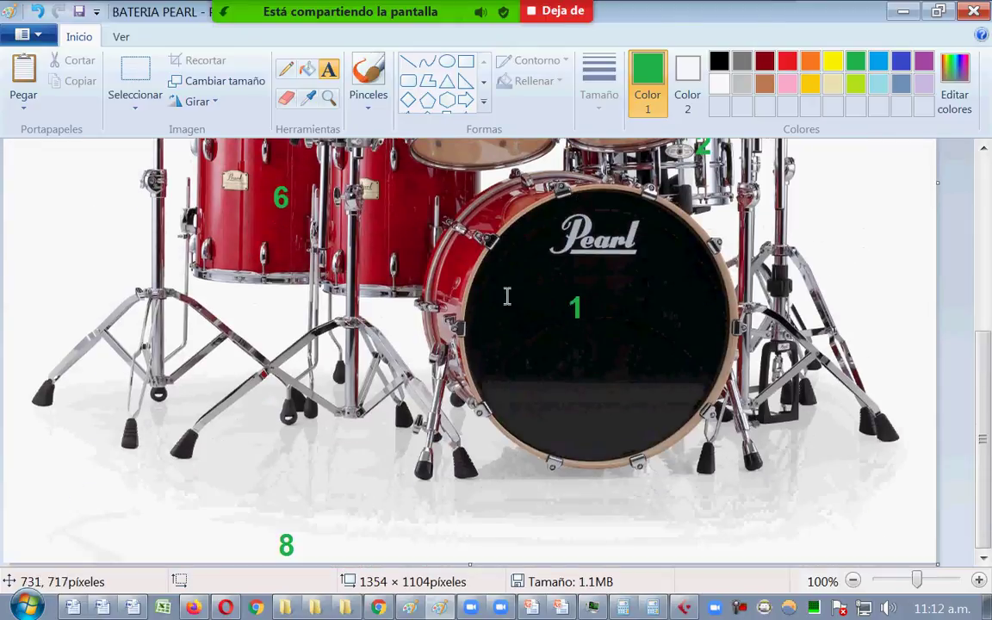
left_click(388, 547)
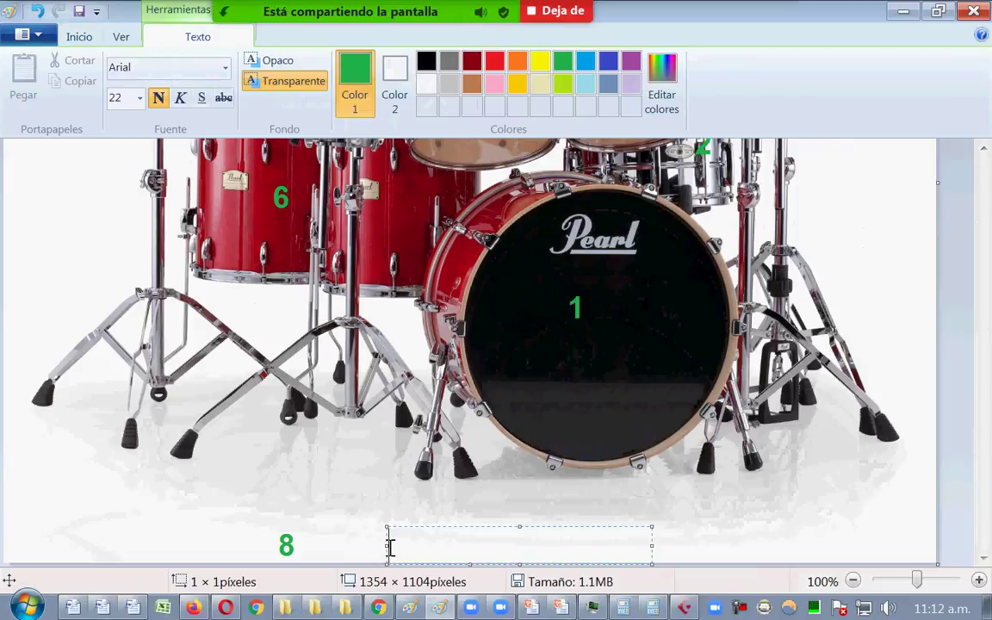
type("9")
left_click(851, 497)
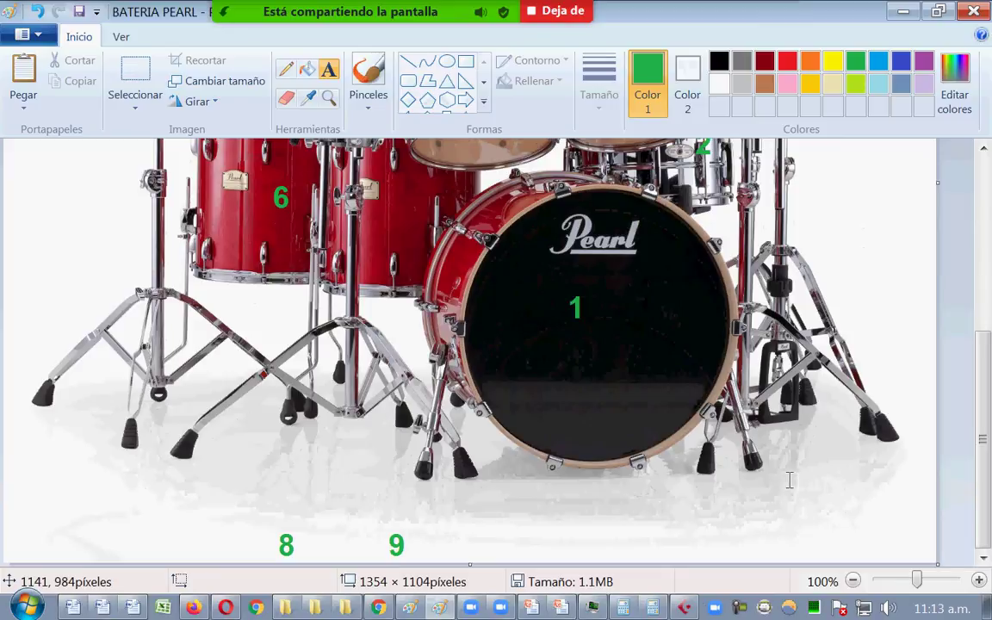
- Switch to Cubase, go through the Drum Room Left and Drum Room Right tracks, and disarm recording on Drum Room Right
left_click(680, 609)
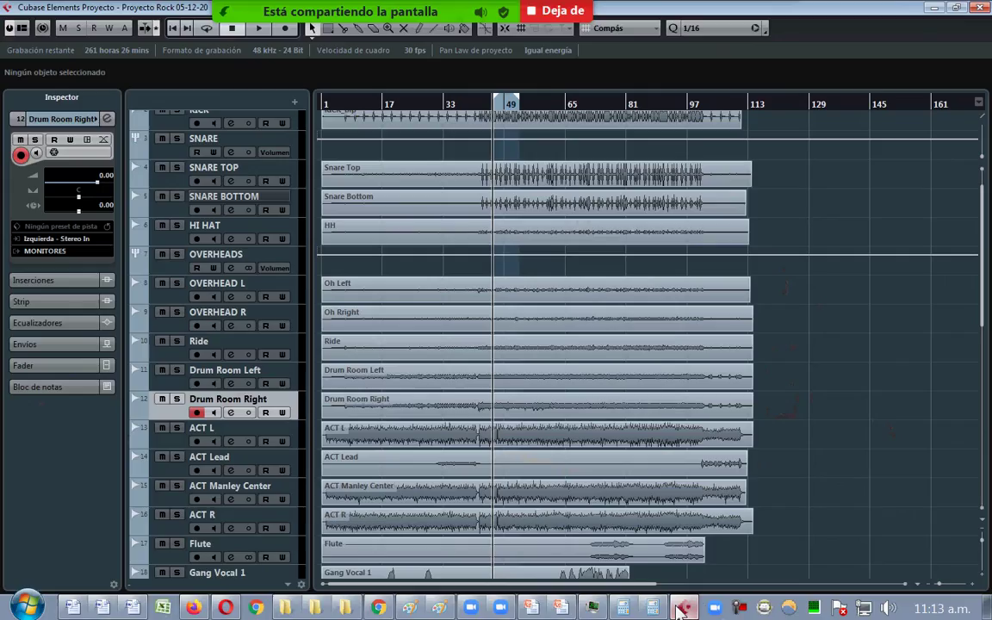
left_click(285, 379)
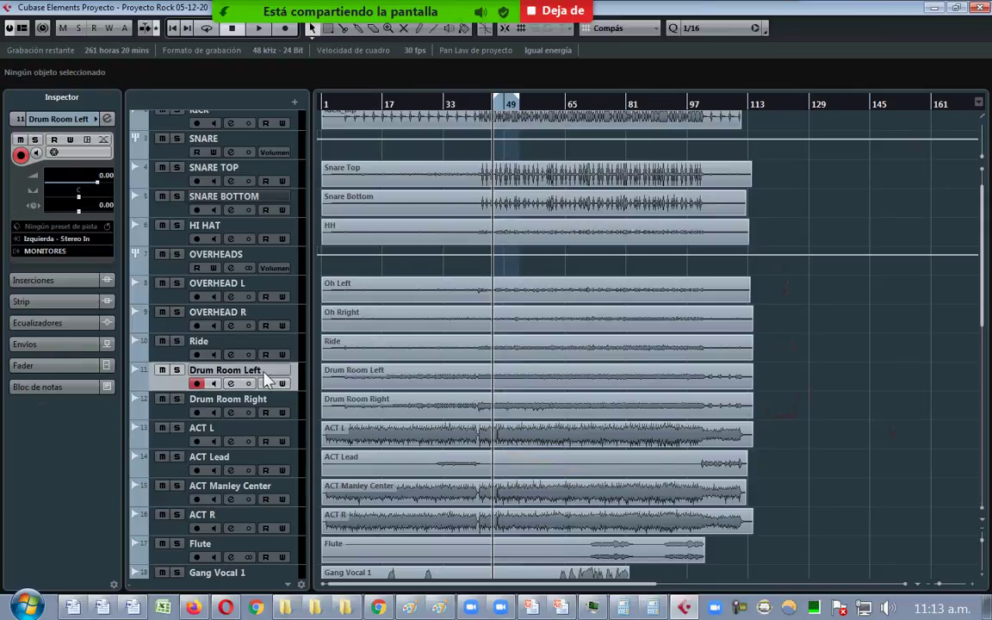
double_click(265, 379)
left_click(257, 401)
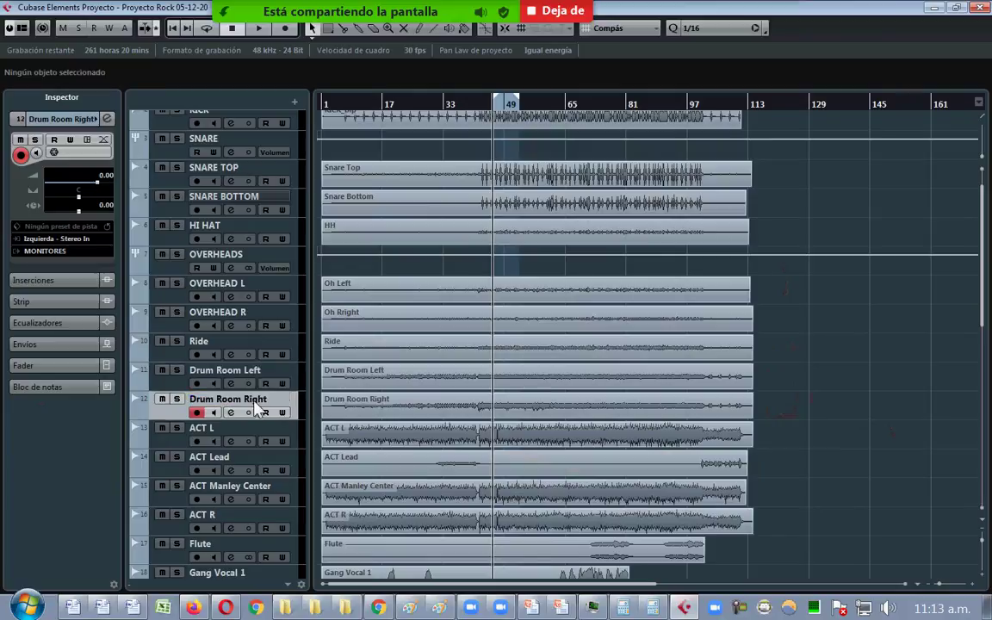
key("r")
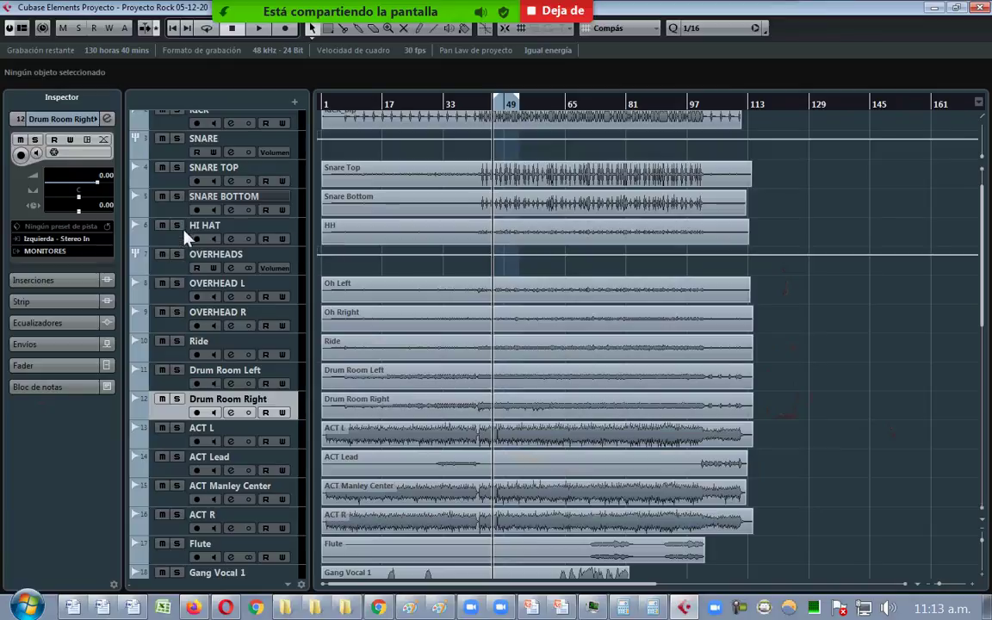
- Solo the OVERHEADS group, select it and start playback
left_click(176, 254)
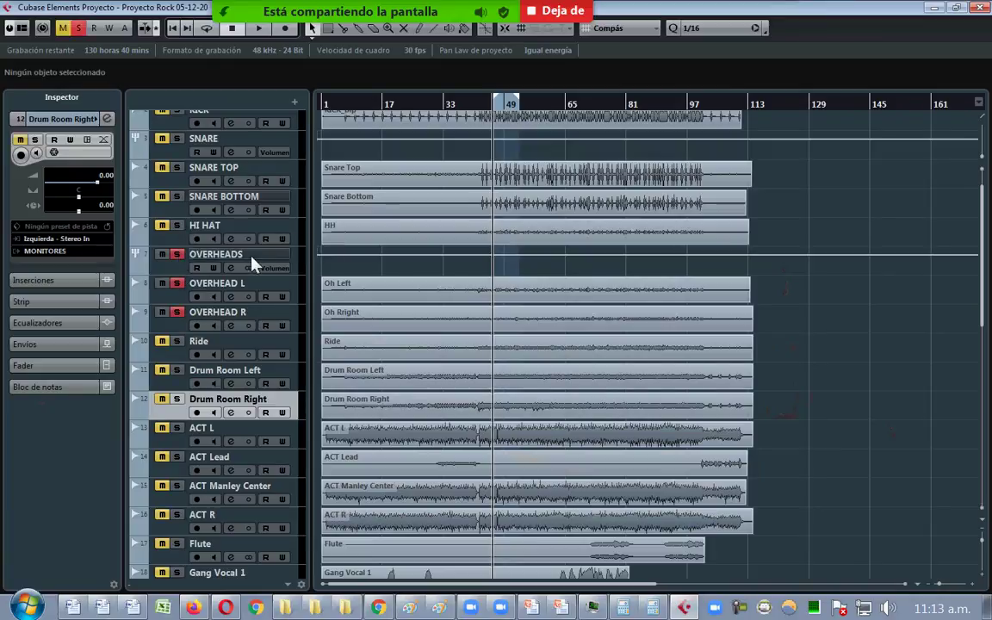
left_click(302, 272)
key("space")
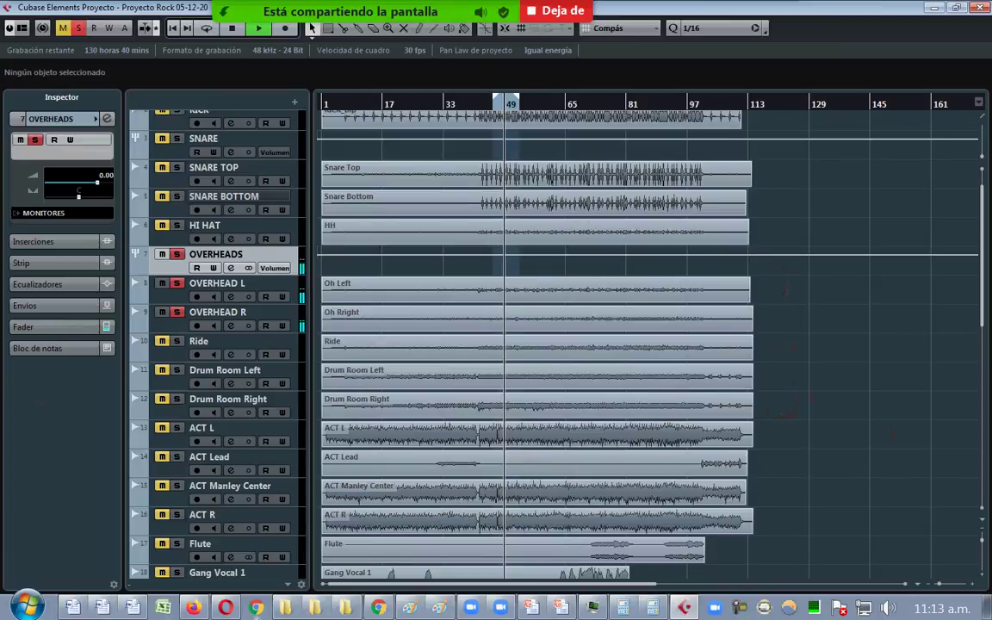
- Examine the spaced overhead microphones photo in the Word document while the overheads play, and stop the Cubase playback
mouse_move(132, 605)
left_click(132, 574)
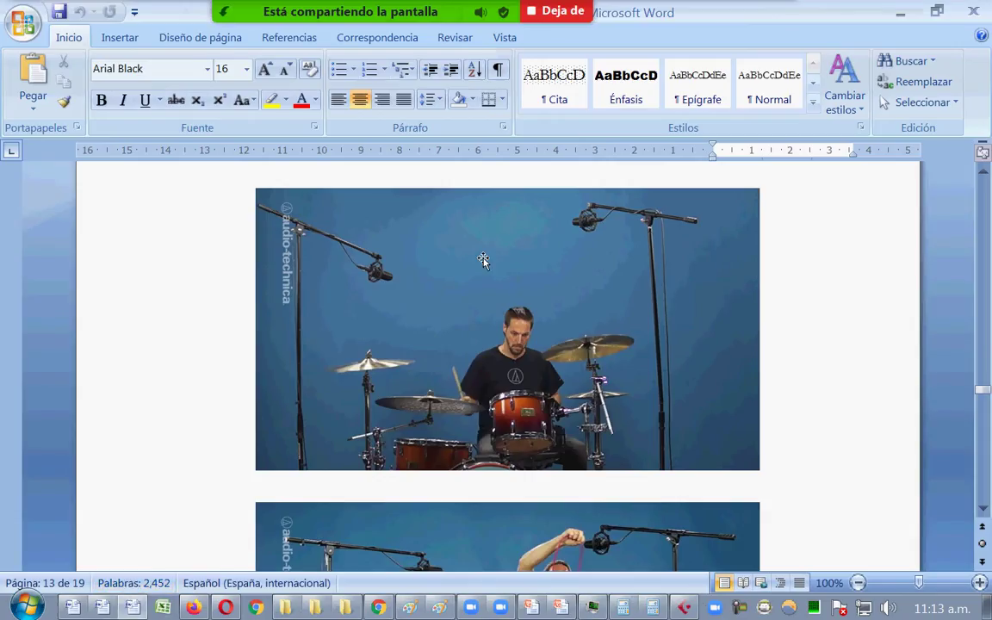
key("alt+Tab")
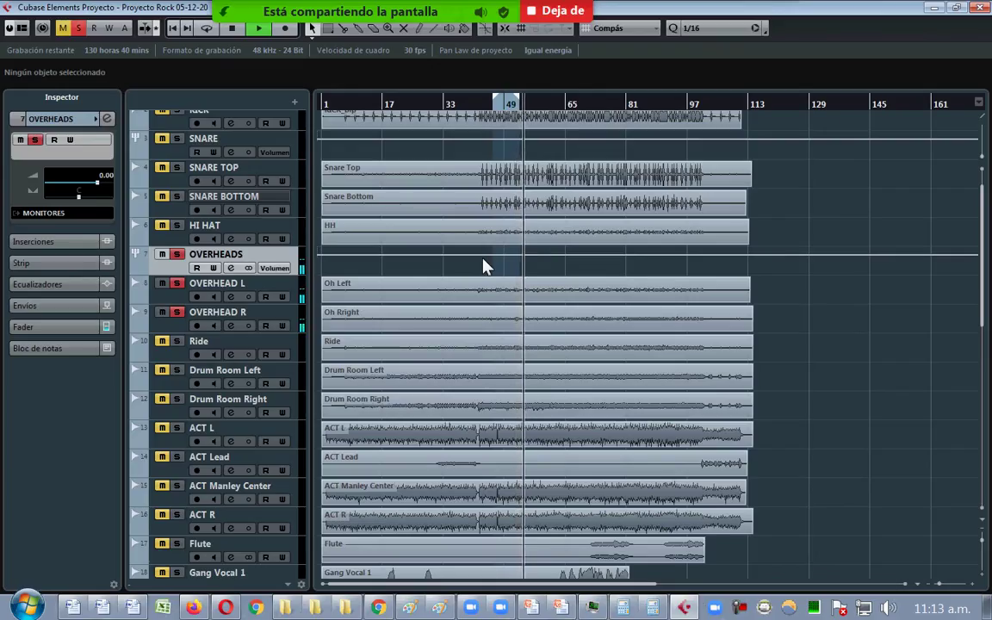
key("space")
key("alt+Tab")
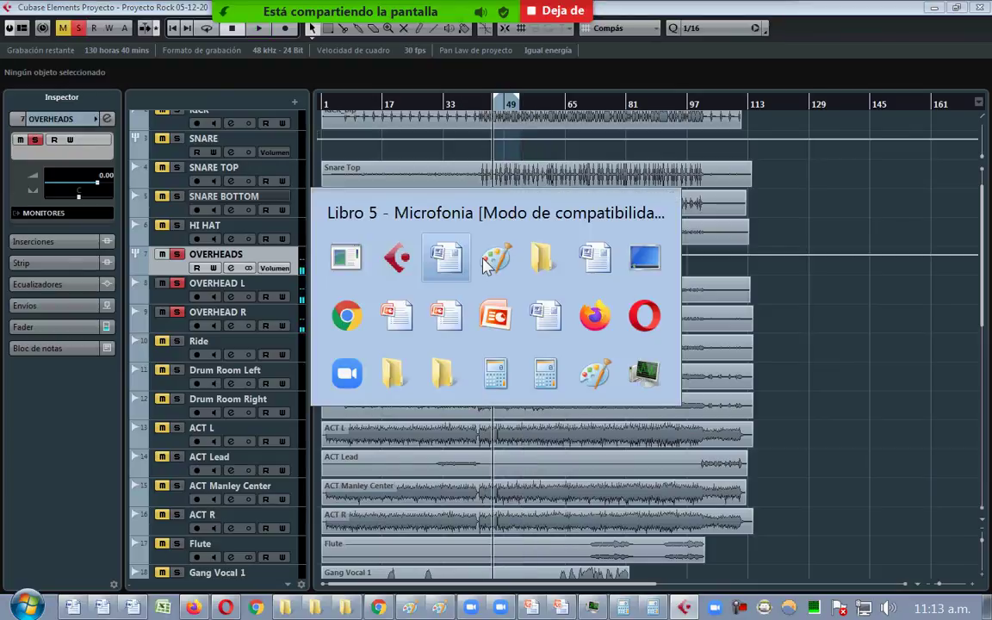
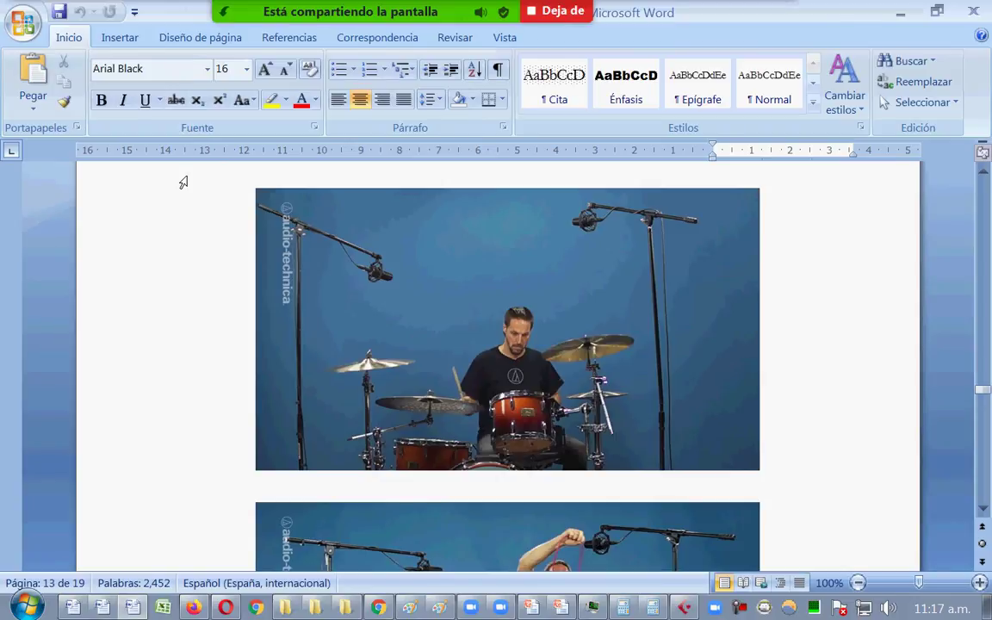
- Switch to Cubase, add the SNARE group and KICK track to the soloed tracks, and clear all solos
left_click(686, 610)
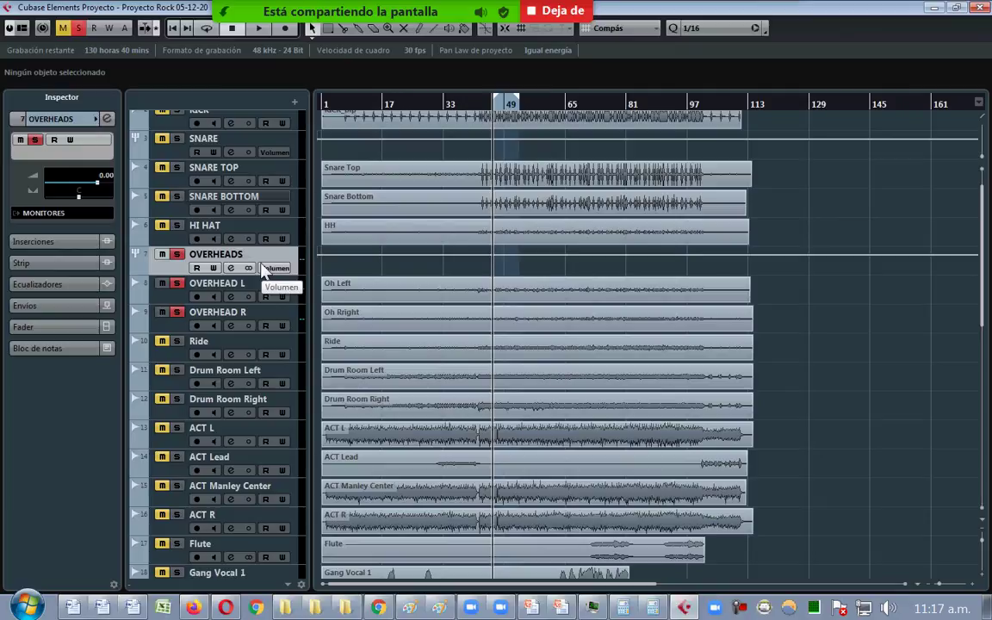
left_click(176, 140)
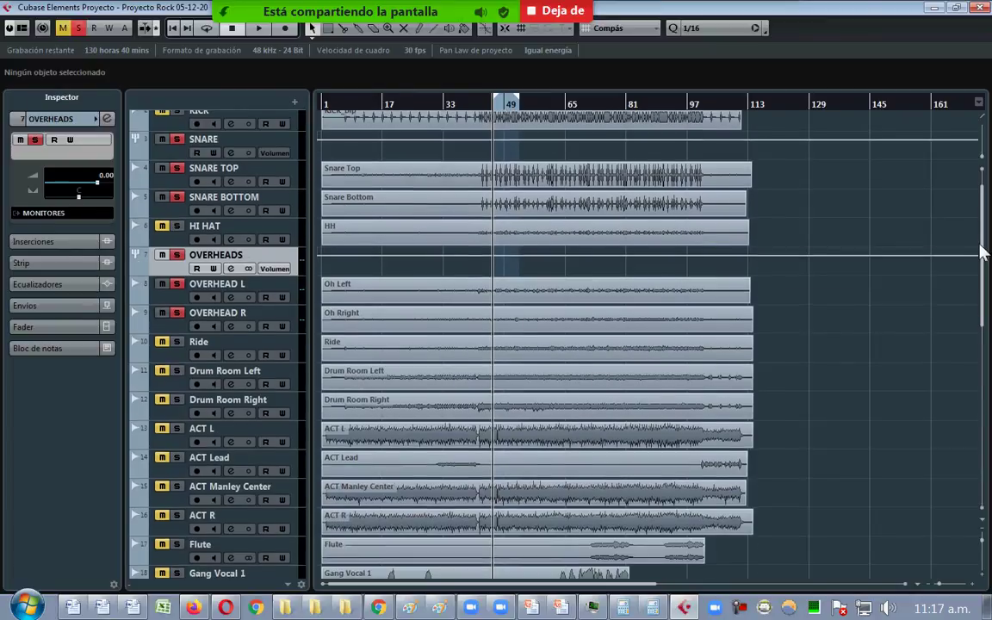
scroll(981, 252, "up", 2)
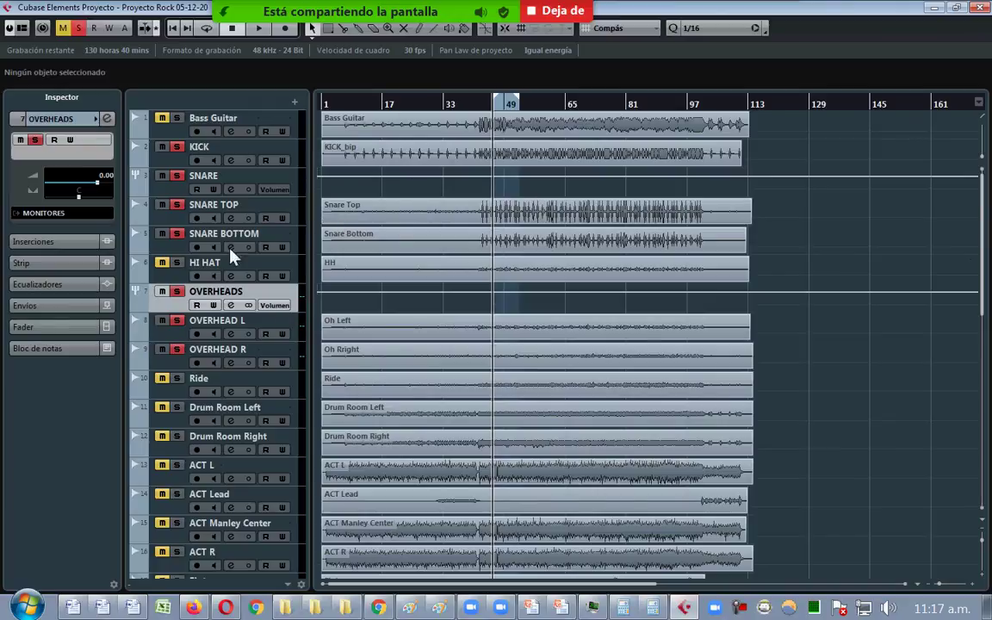
left_click(79, 27)
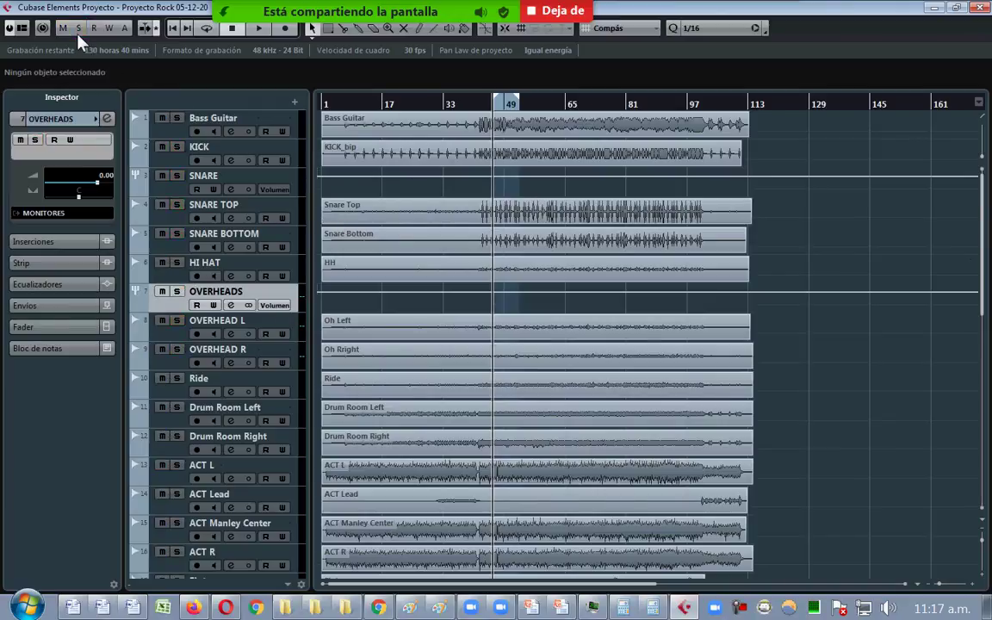
- Solo the OVERHEADS group, open its Inserciones section and play the overheads
left_click(179, 292)
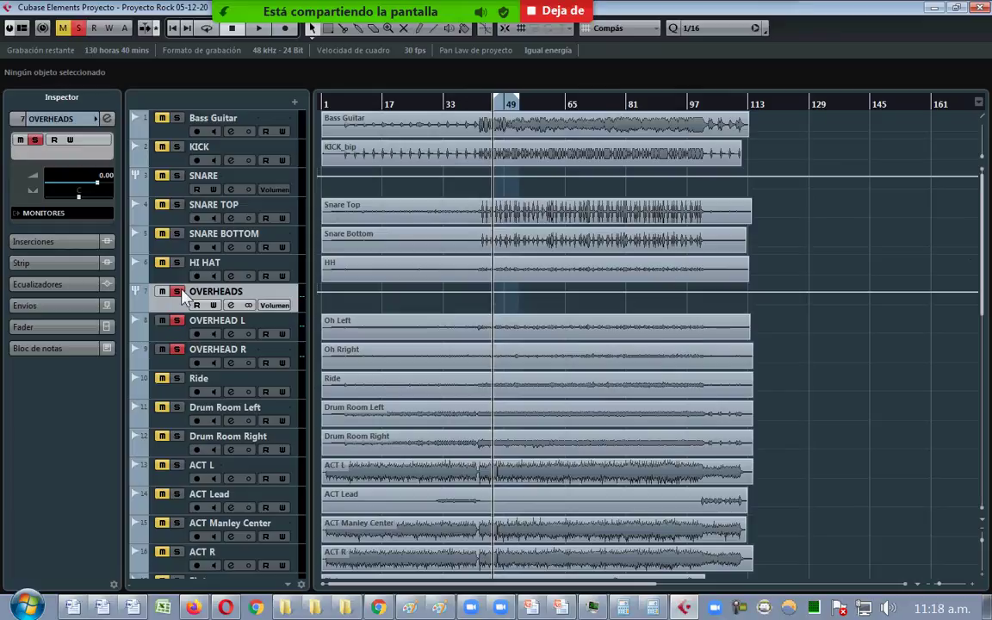
left_click(61, 243)
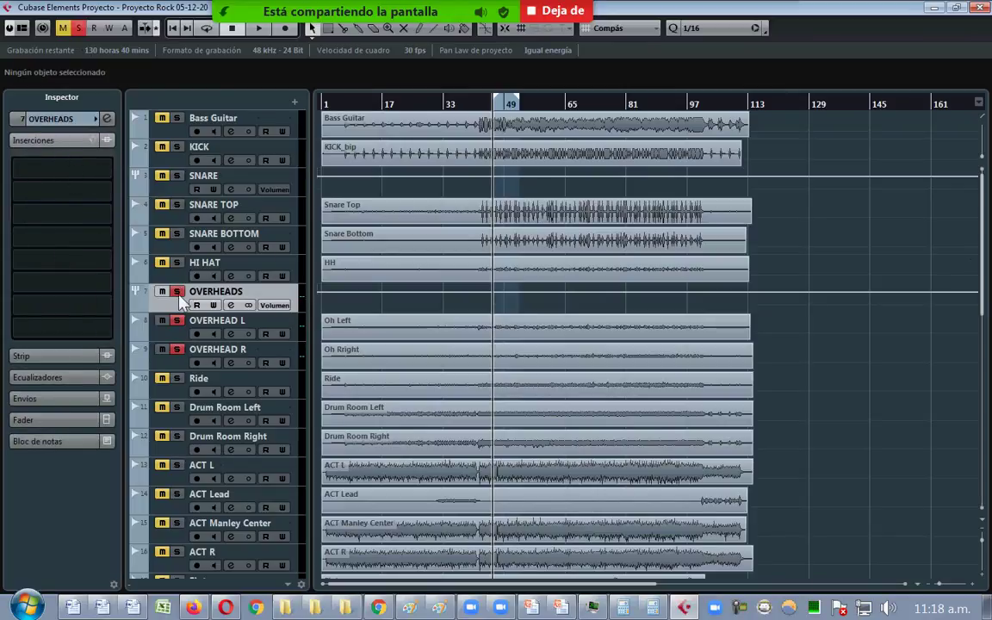
key("space")
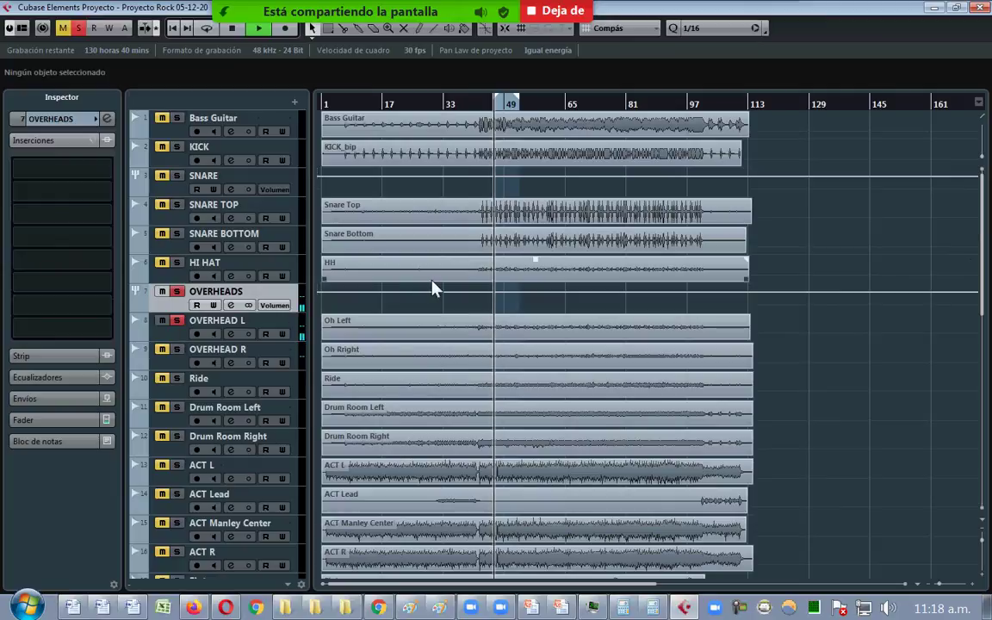
- Compare the overhead sides during playback by soloing OVERHEAD R without OVERHEAD L, and add OVERHEAD L back to the solo
left_click(176, 322)
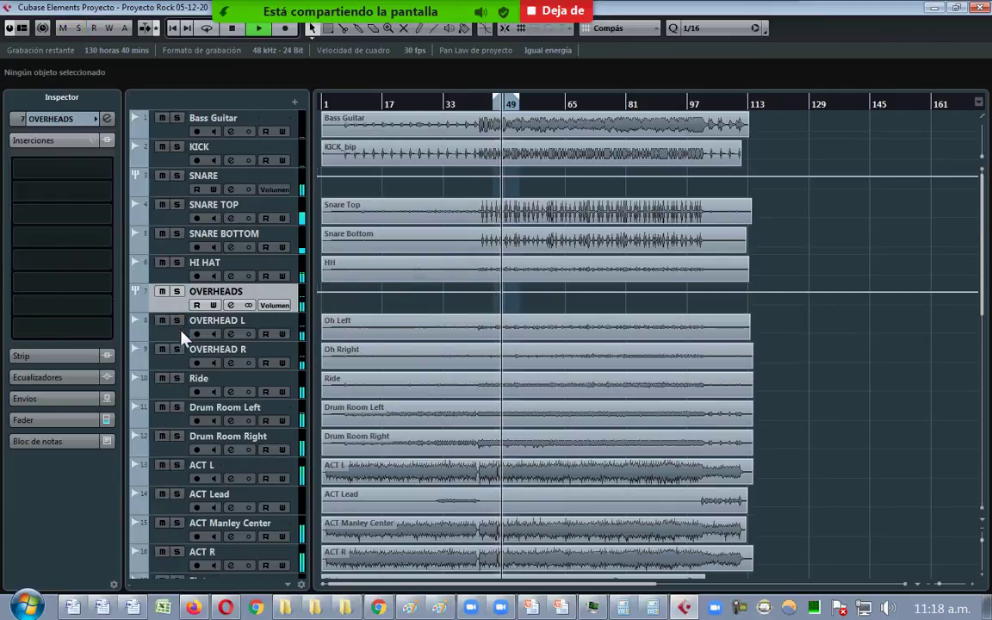
left_click(176, 350)
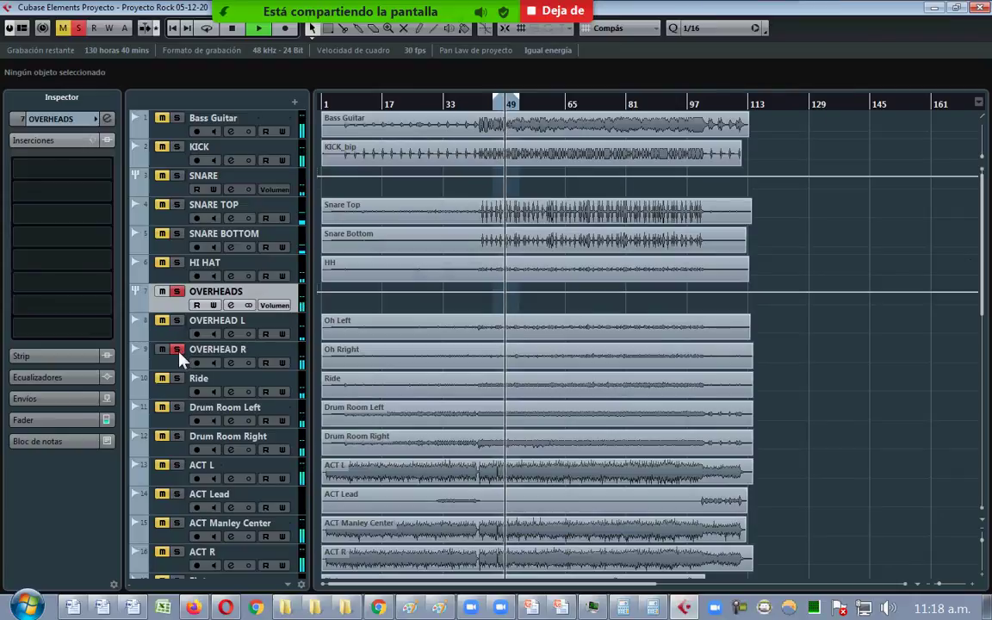
left_click(177, 320)
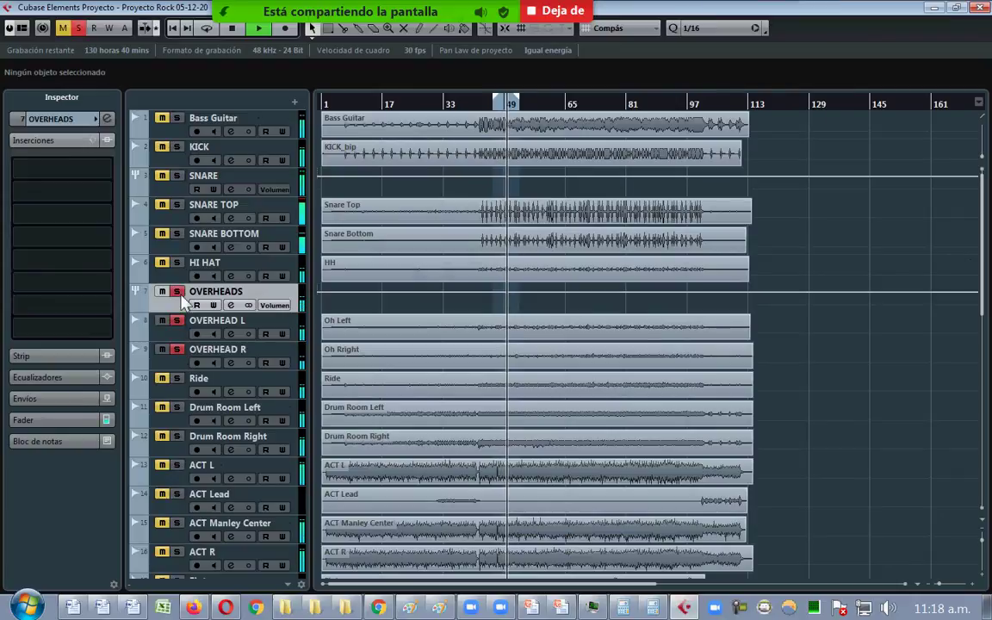
- Insert FabFilter Pro-Q 3 in the first insert slot of the OVERHEADS group
left_click(73, 177)
type("PRO-Q")
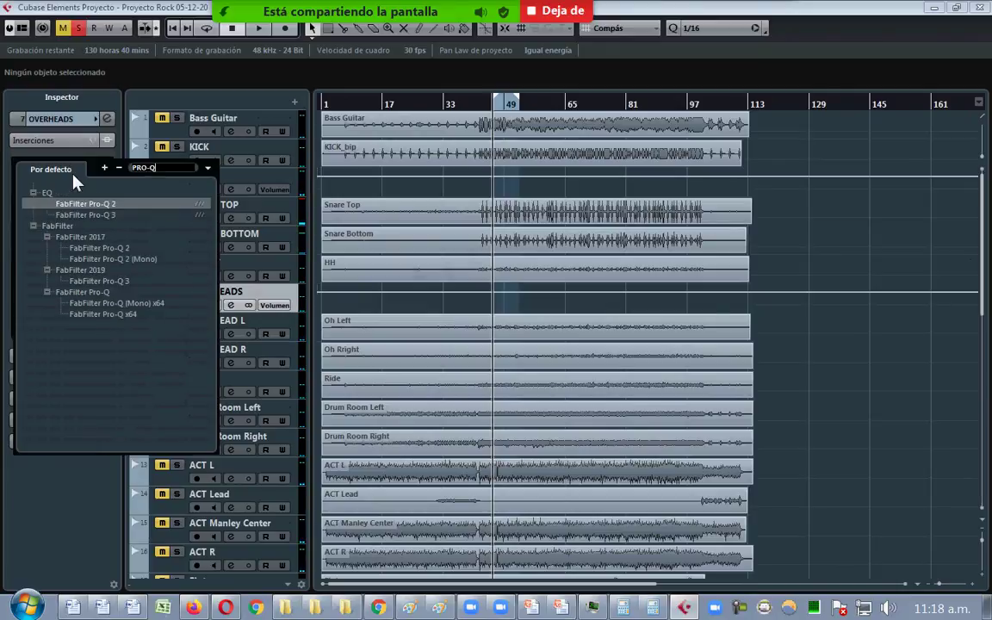
left_click(144, 218)
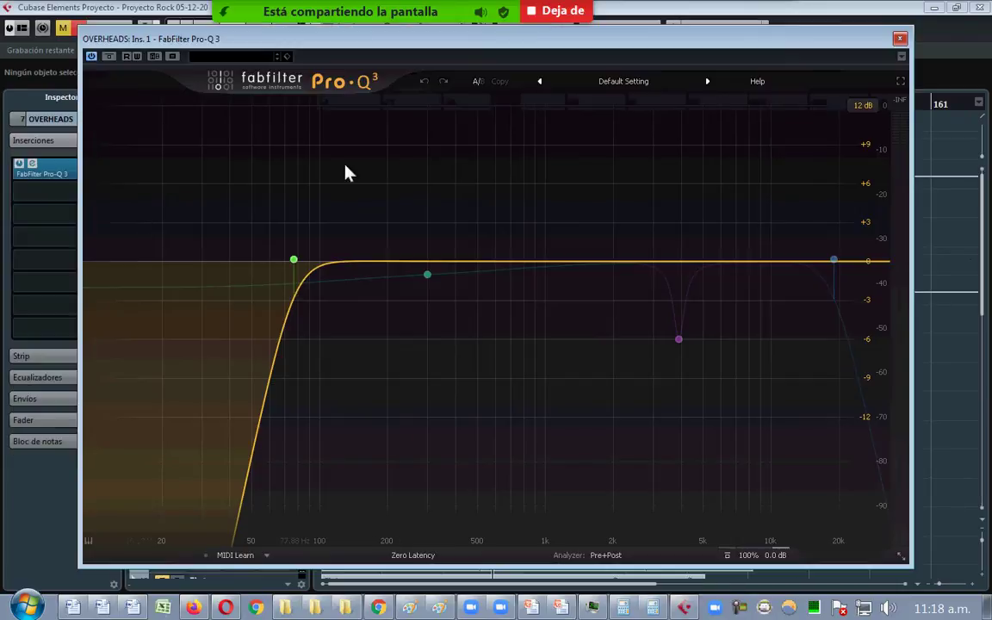
- Sweep the overheads' low-cut band upward and set its frequency to exactly 200 Hz
left_click(291, 267)
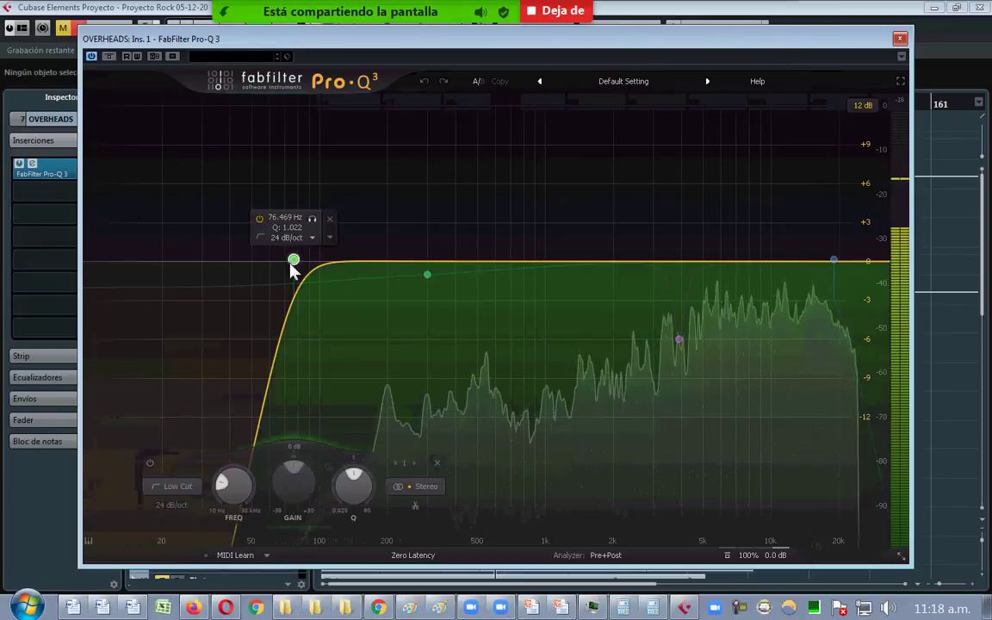
left_click_drag(291, 267, 386, 272)
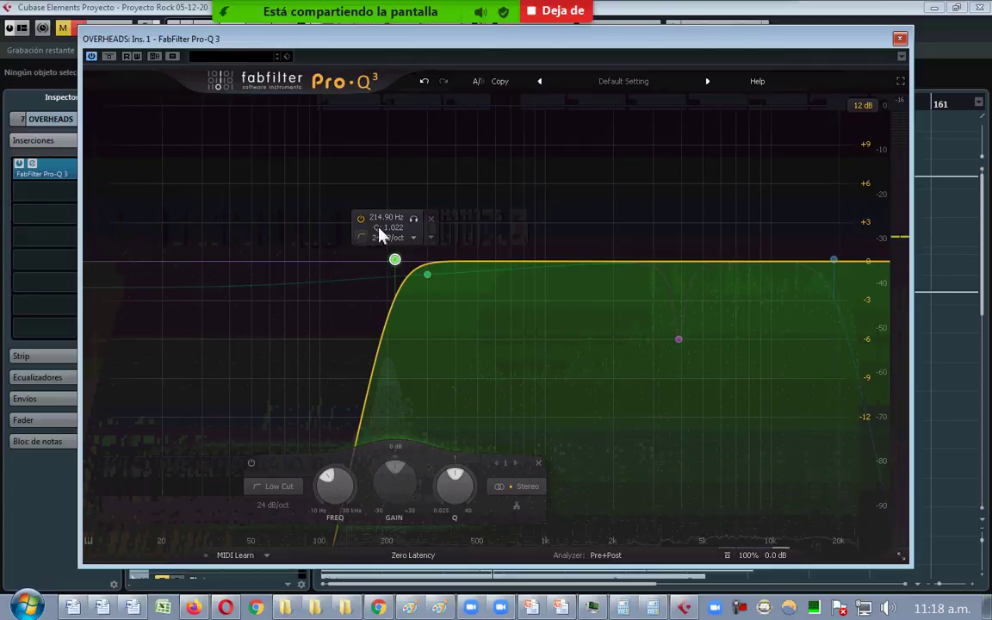
double_click(382, 220)
type("200")
key("Return")
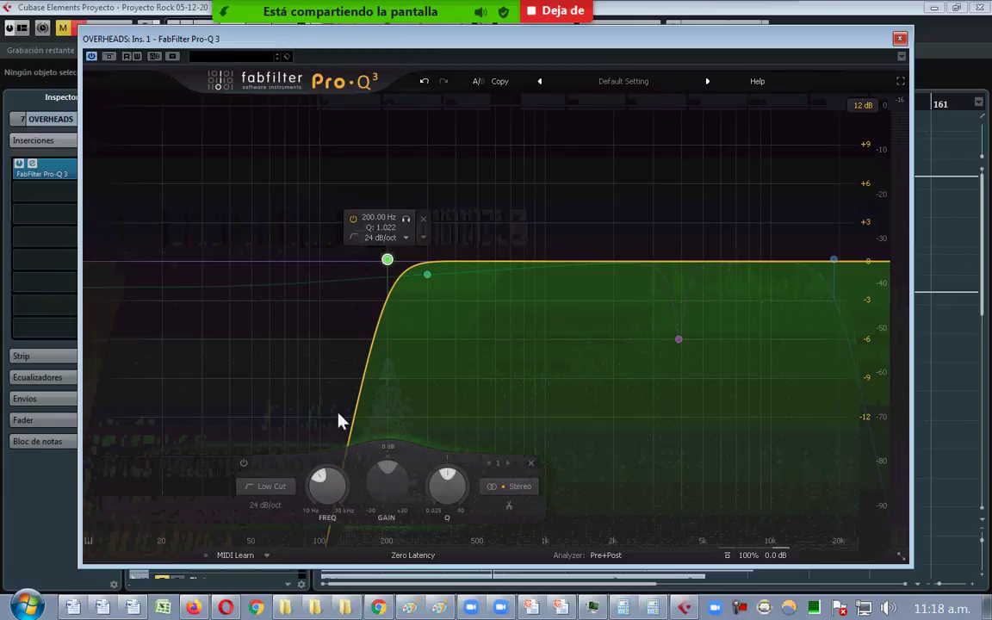
- Check the OVERHEADS low-cut range in the Word document's frequency sweep table, highlight it, and return to Cubase
left_click(107, 606)
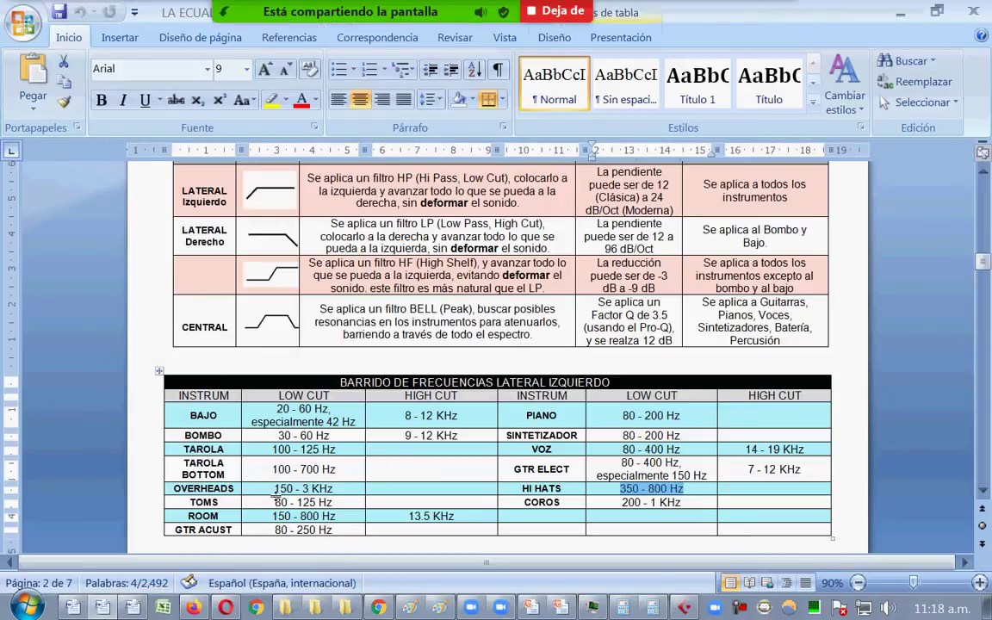
left_click_drag(247, 487, 342, 495)
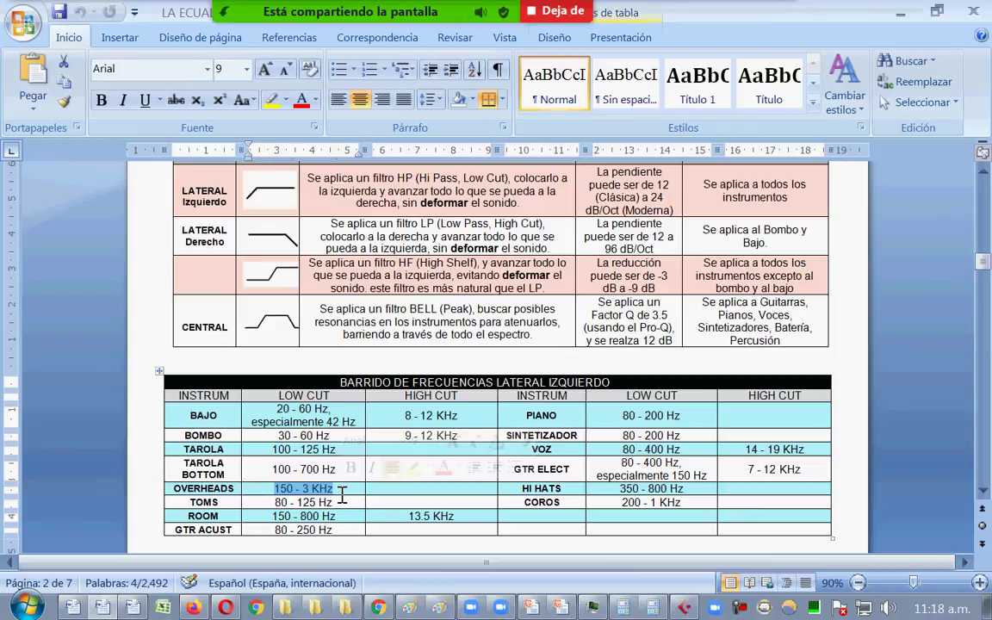
left_click(683, 607)
- Try the overheads' low cut at about 3058 Hz and reposition the EQ window over the track list
mouse_move(372, 268)
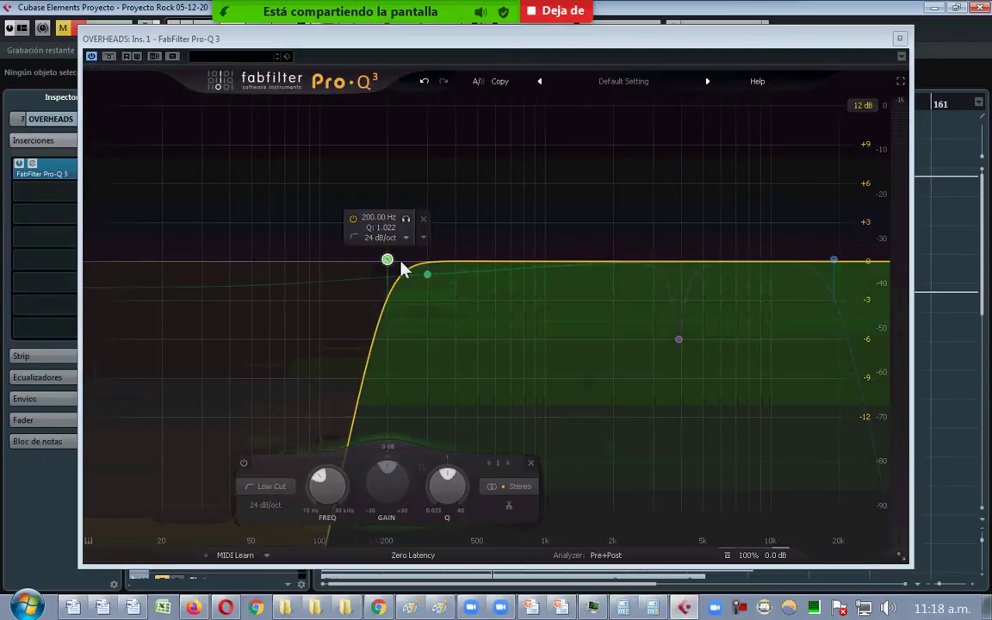
left_click_drag(389, 262, 661, 270)
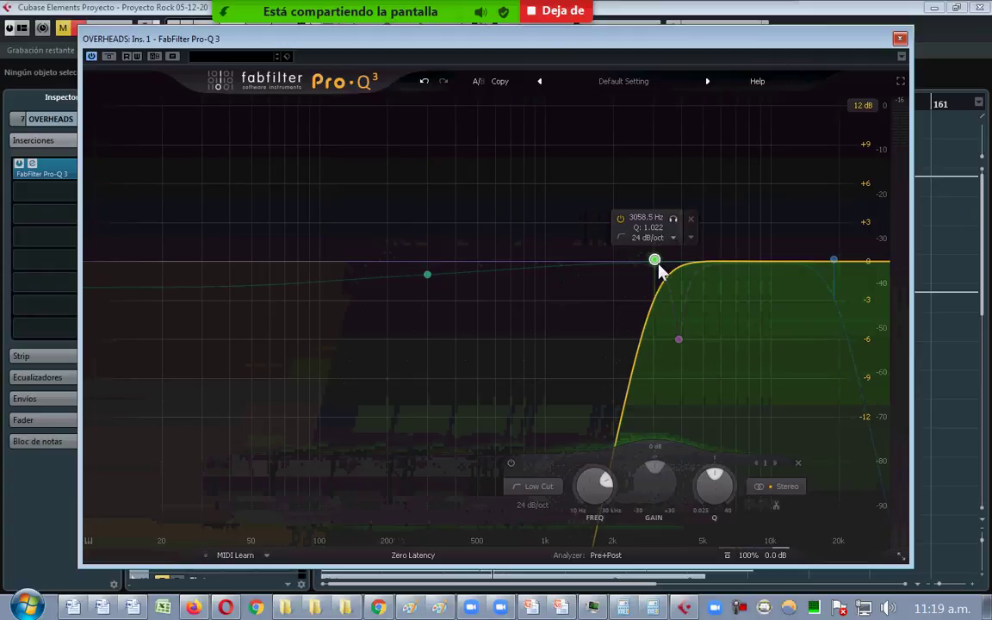
left_click_drag(584, 55, 675, 431)
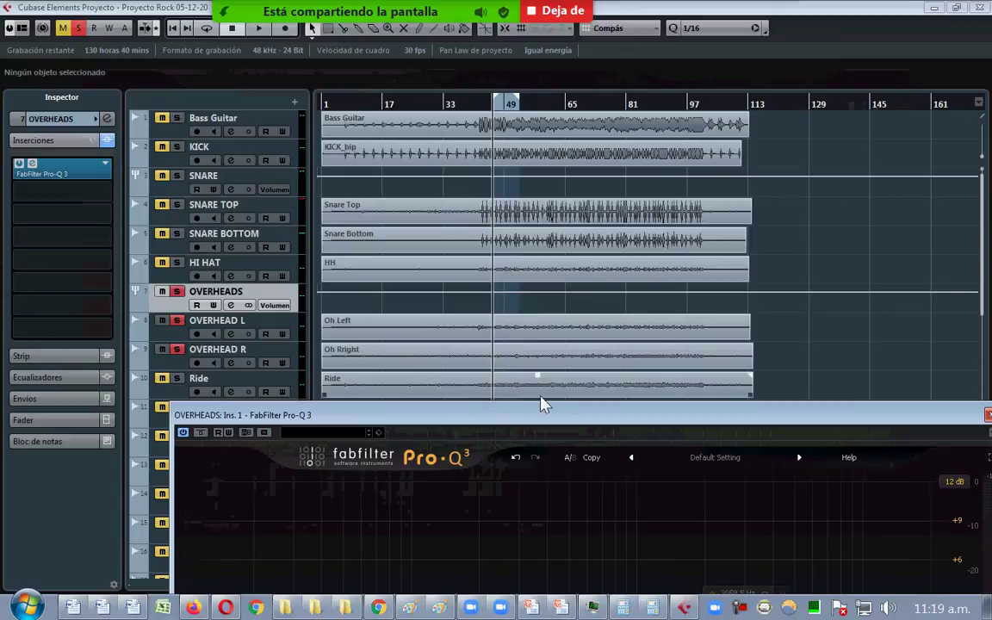
left_click_drag(592, 417, 463, 264)
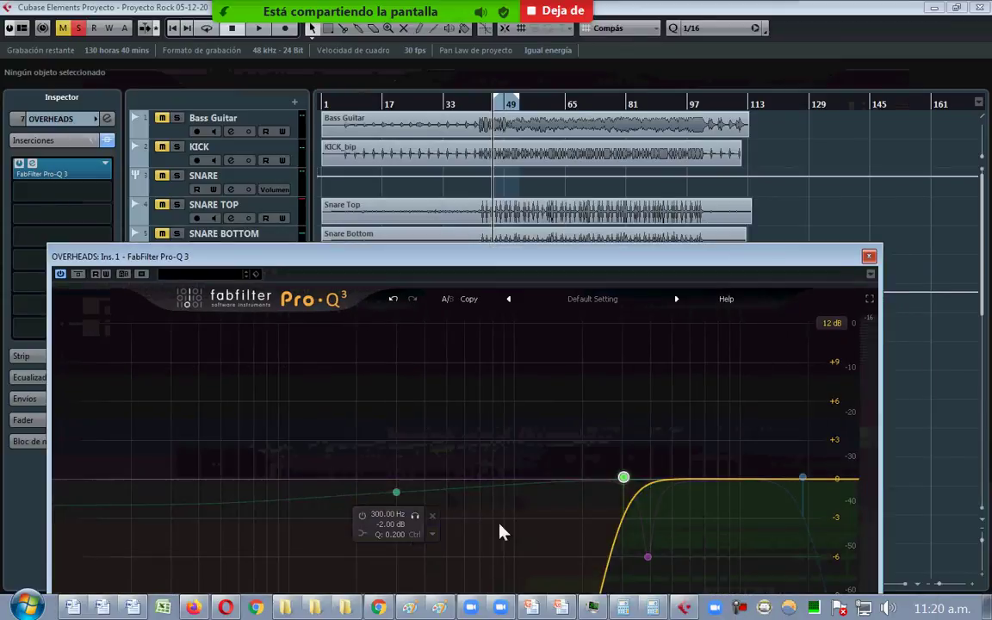
left_click_drag(527, 259, 678, 261)
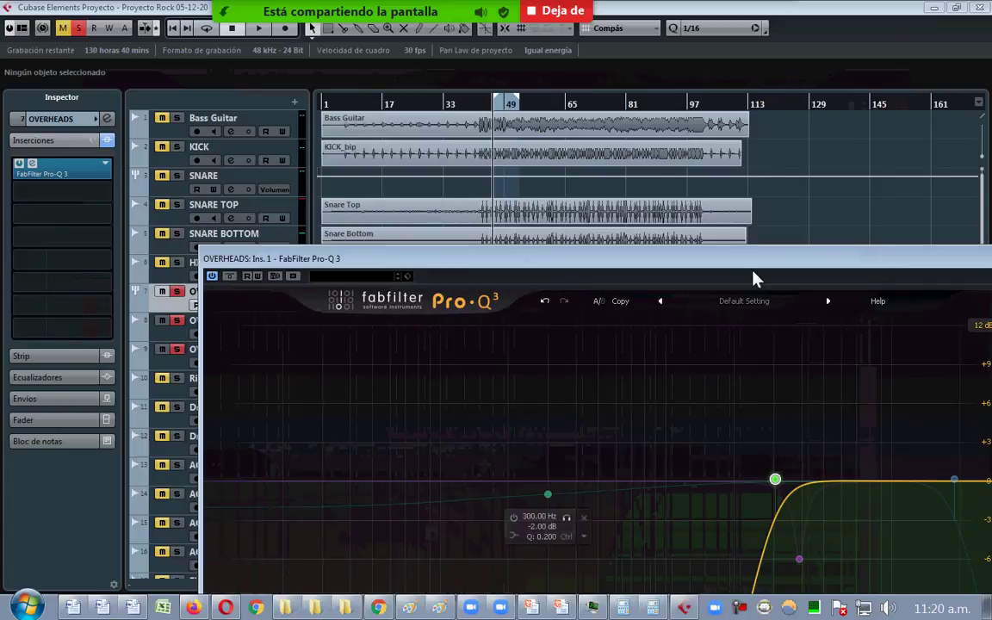
left_click_drag(720, 262, 623, 192)
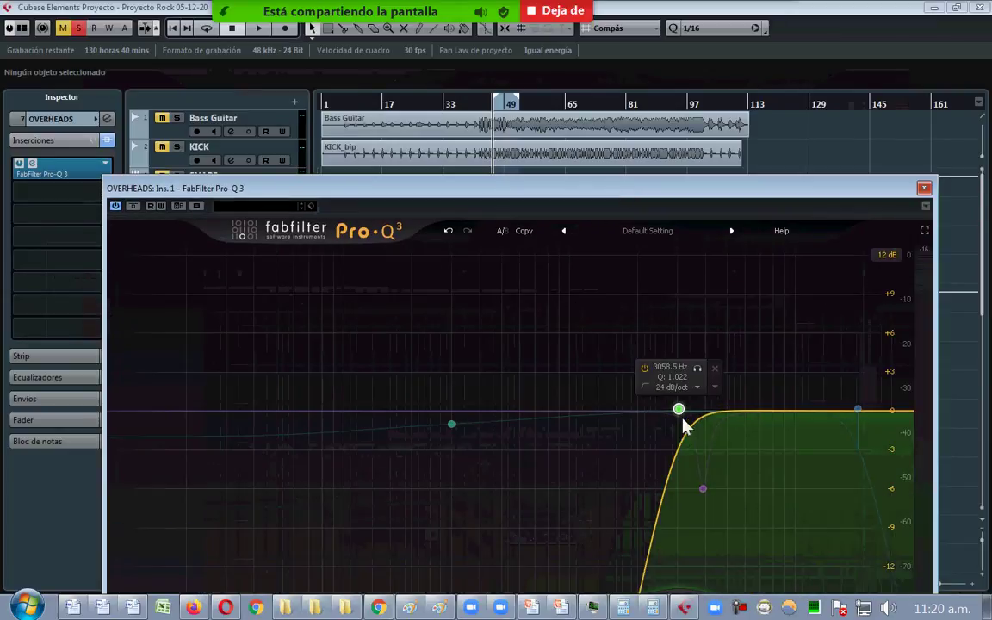
- Lower the overheads' low cut to about 221 Hz, and raise it to about 263 Hz while the overheads play
left_click_drag(680, 410, 424, 412)
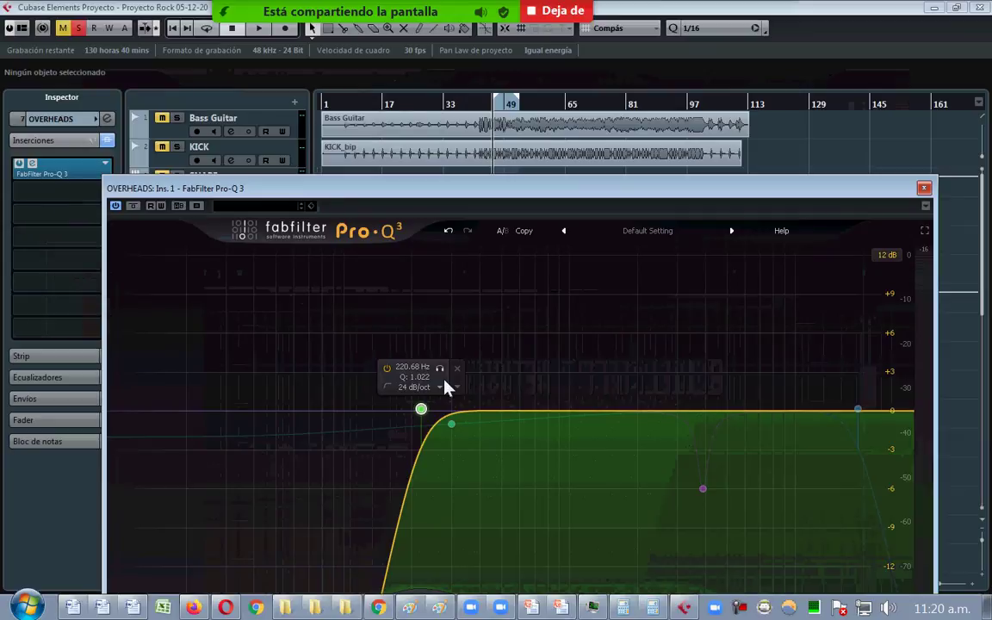
left_click_drag(439, 191, 458, 73)
mouse_move(441, 293)
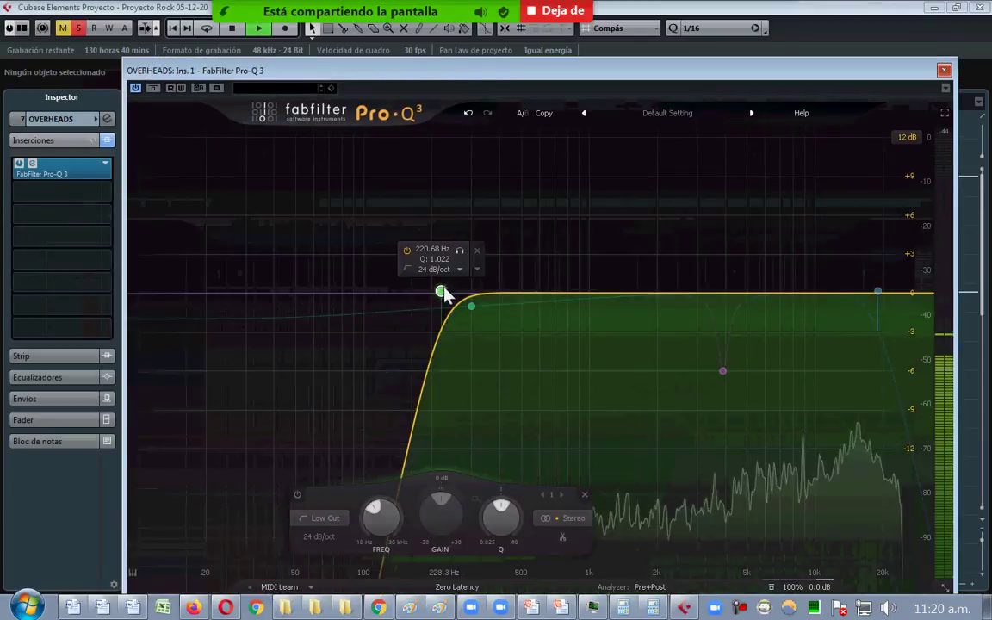
left_click_drag(441, 292, 466, 298)
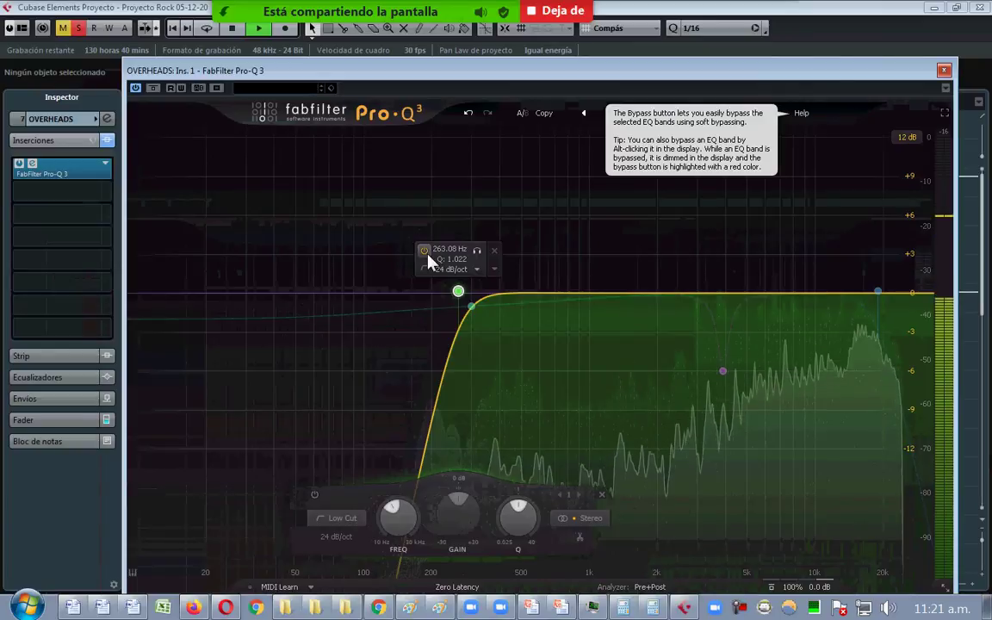
- Compare the overheads with and without the low cut by repeatedly bypassing and re-enabling the band during playback
left_click(427, 256)
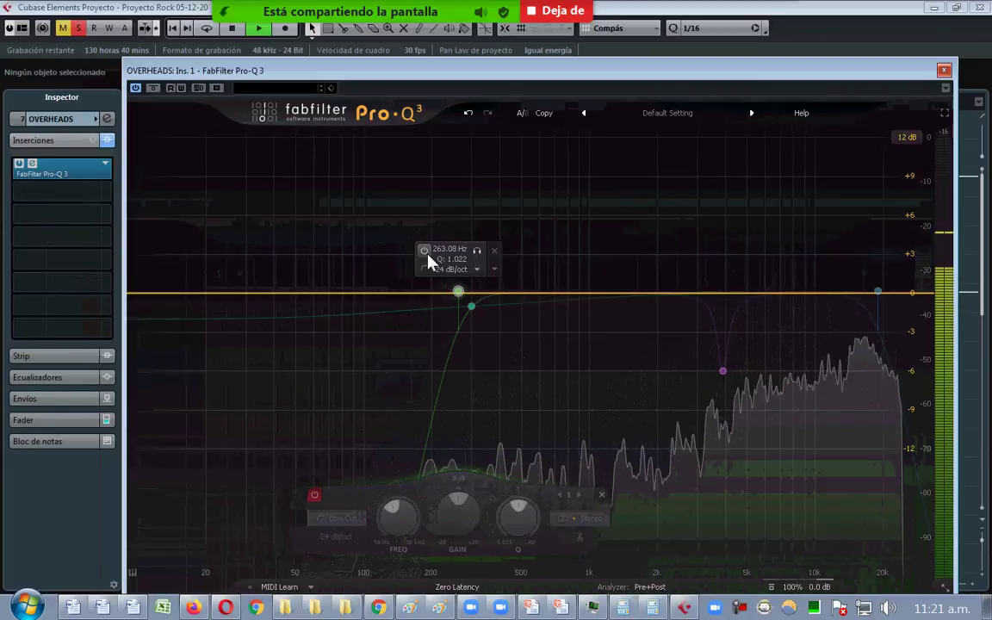
left_click(428, 256)
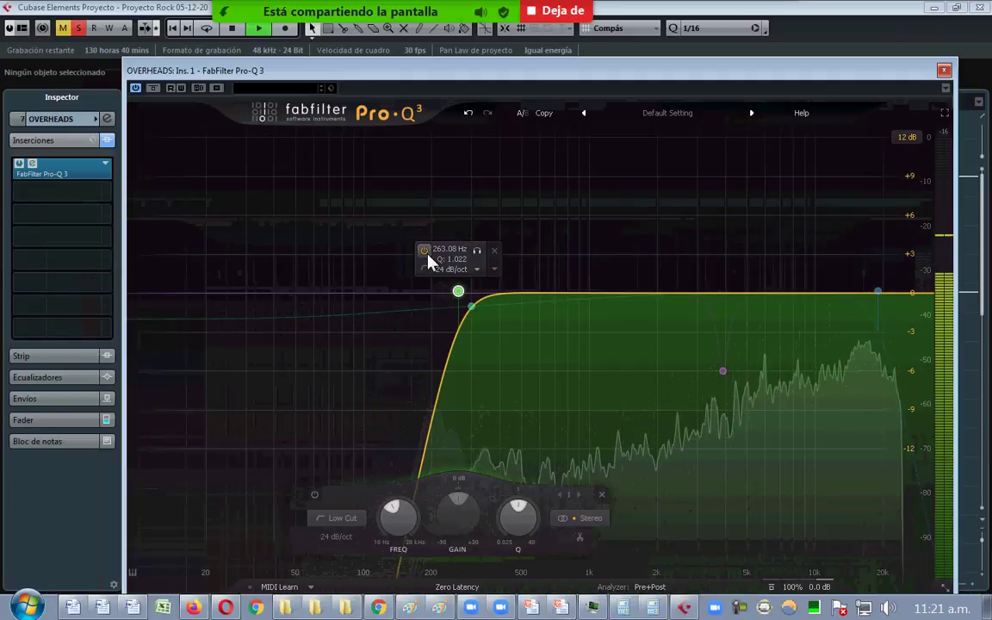
left_click(428, 256)
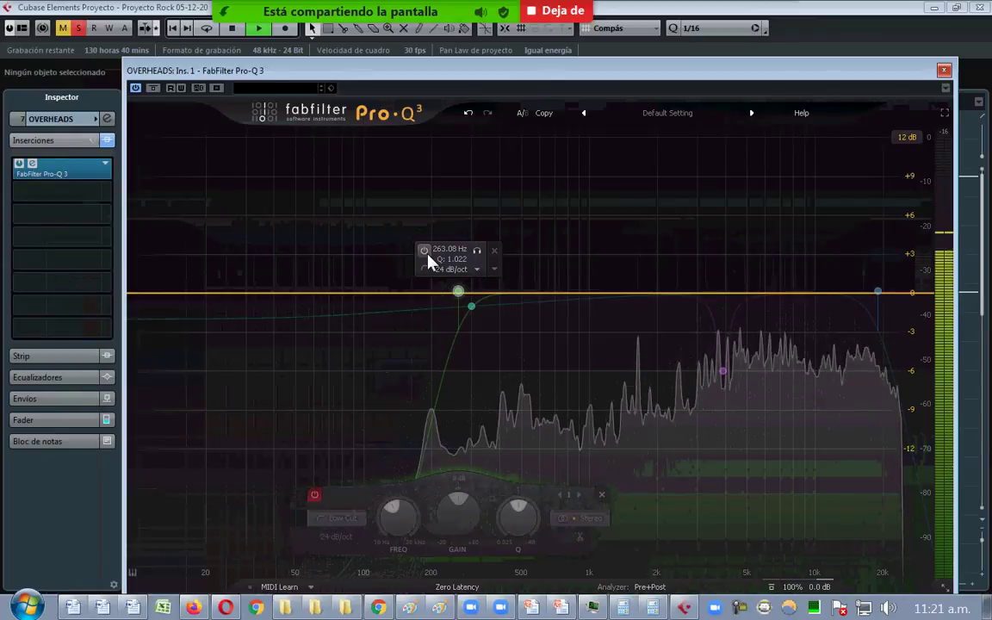
left_click(428, 256)
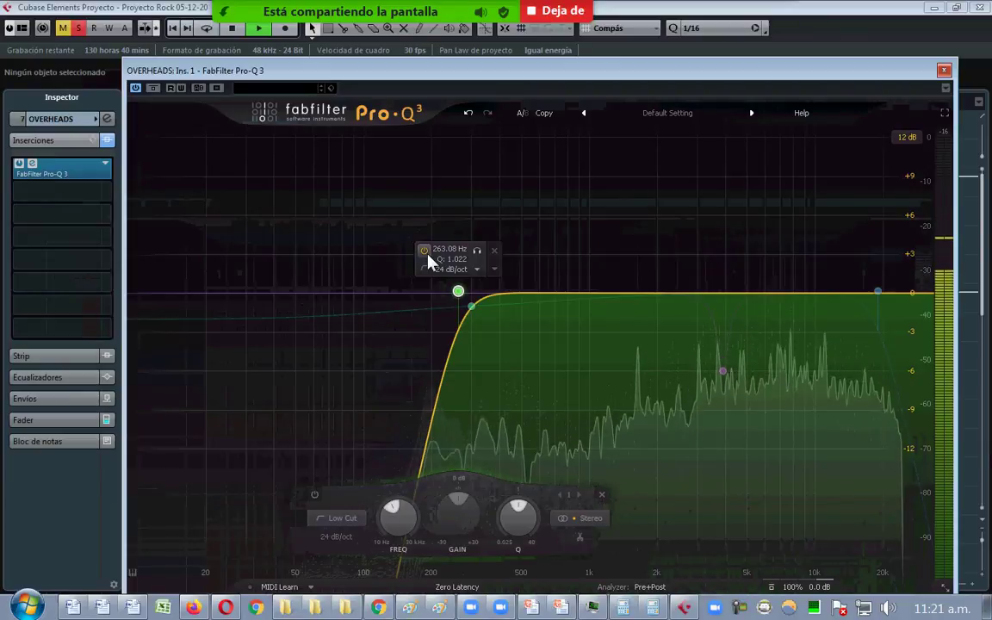
left_click(428, 257)
left_click(428, 257)
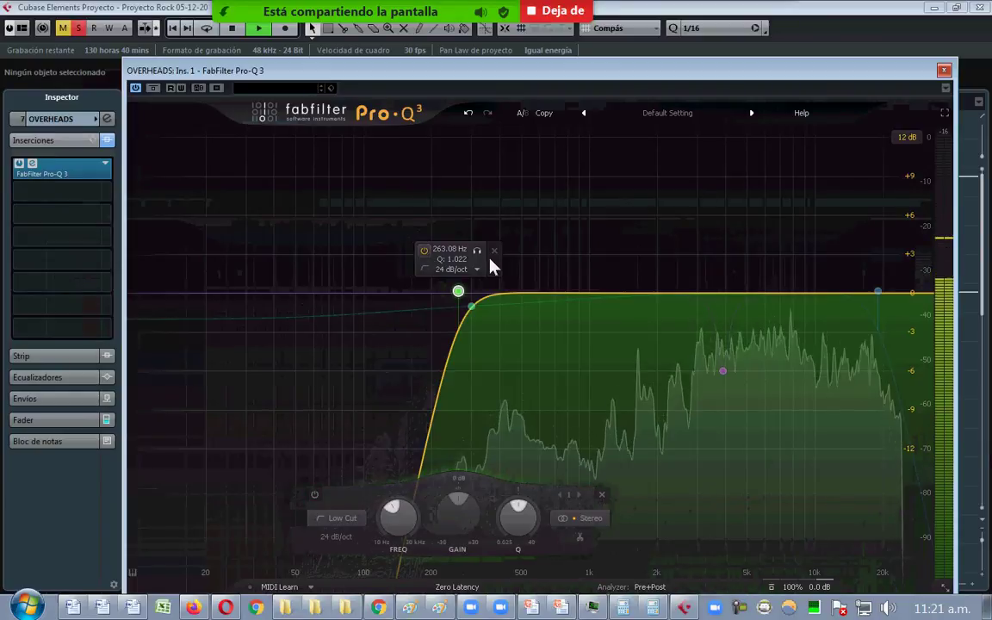
- Raise the overheads' low cut to about 379 Hz, and audition it against the bypassed sound
left_click_drag(461, 293, 505, 305)
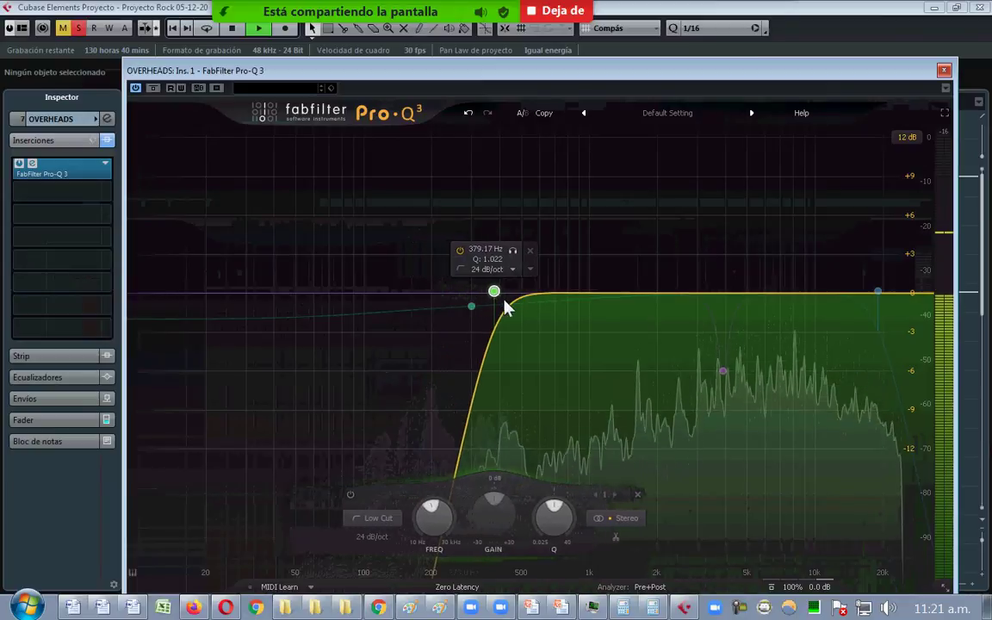
left_click(460, 251)
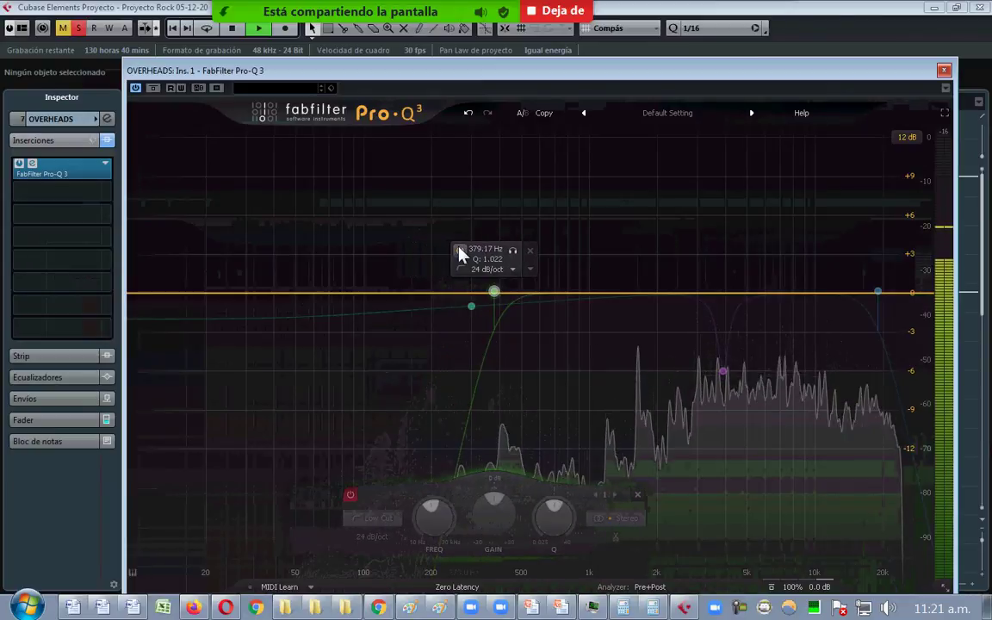
left_click(459, 250)
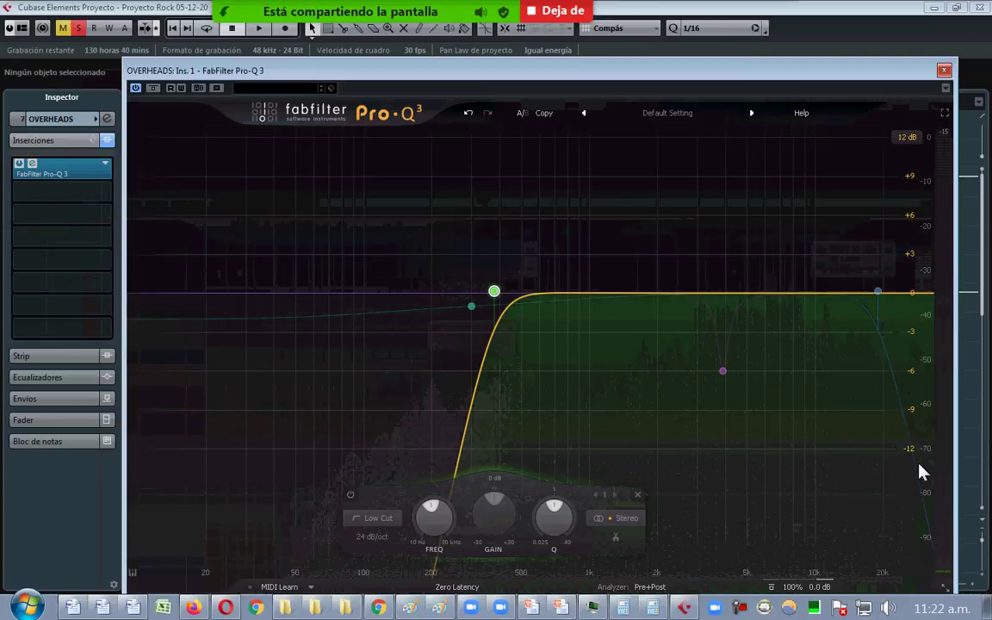
key("space")
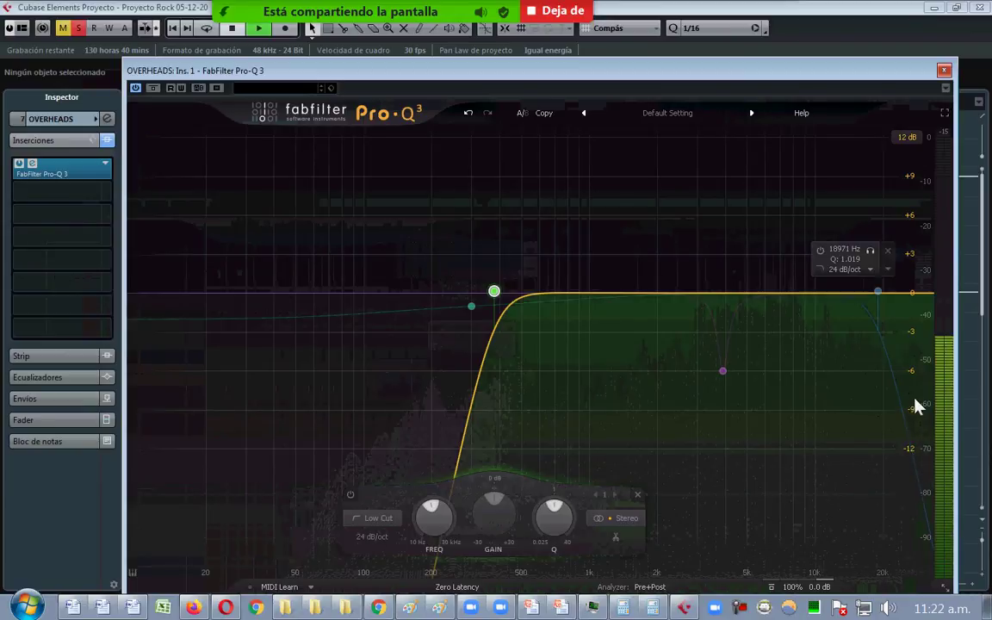
mouse_move(907, 383)
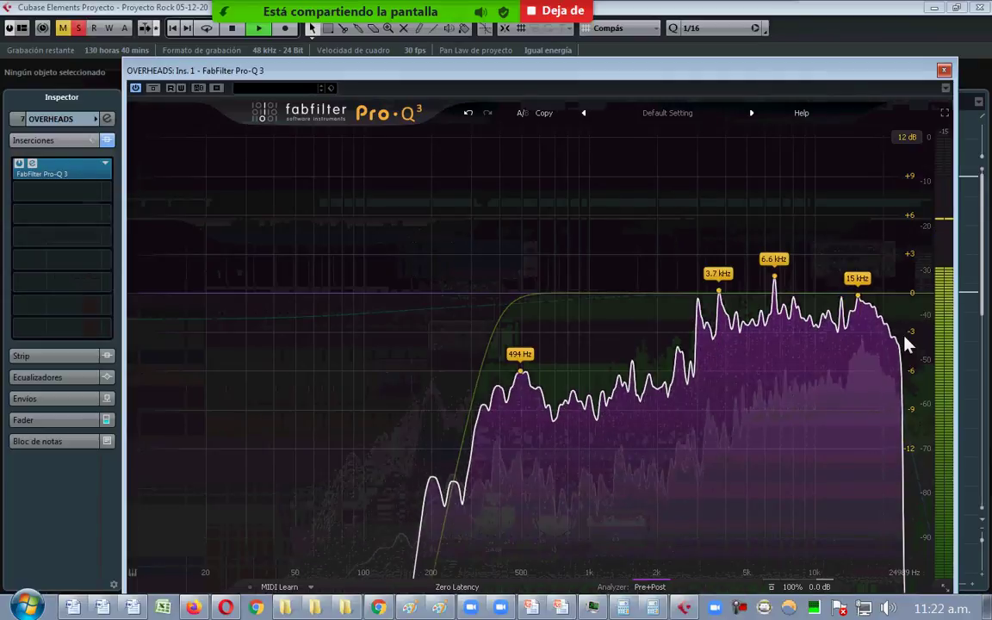
- Close the overheads' EQ window, unsolo the OVERHEADS group and stop the playback
left_click(944, 70)
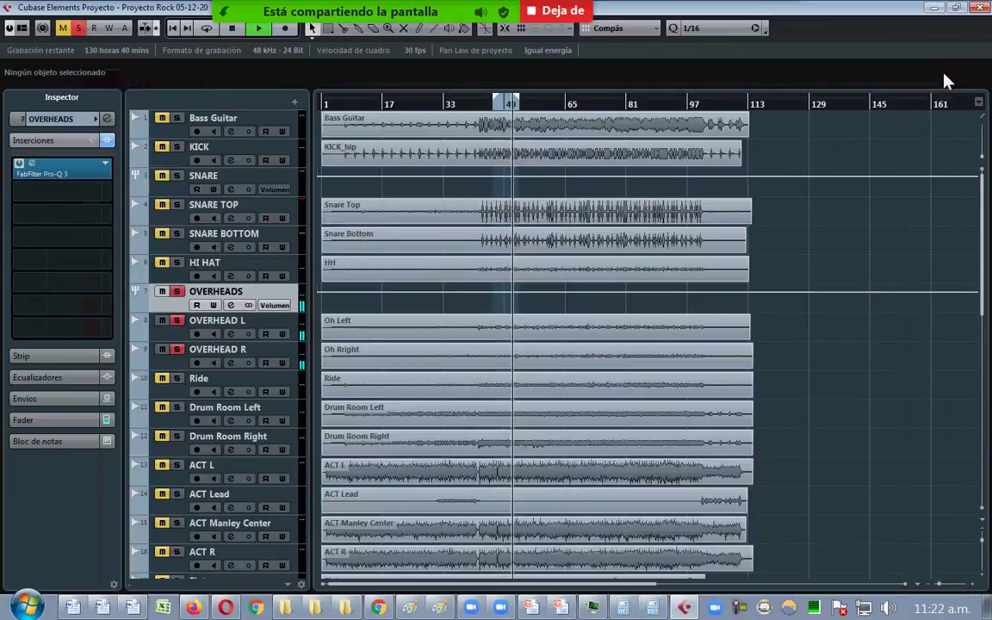
left_click(176, 292)
key("space")
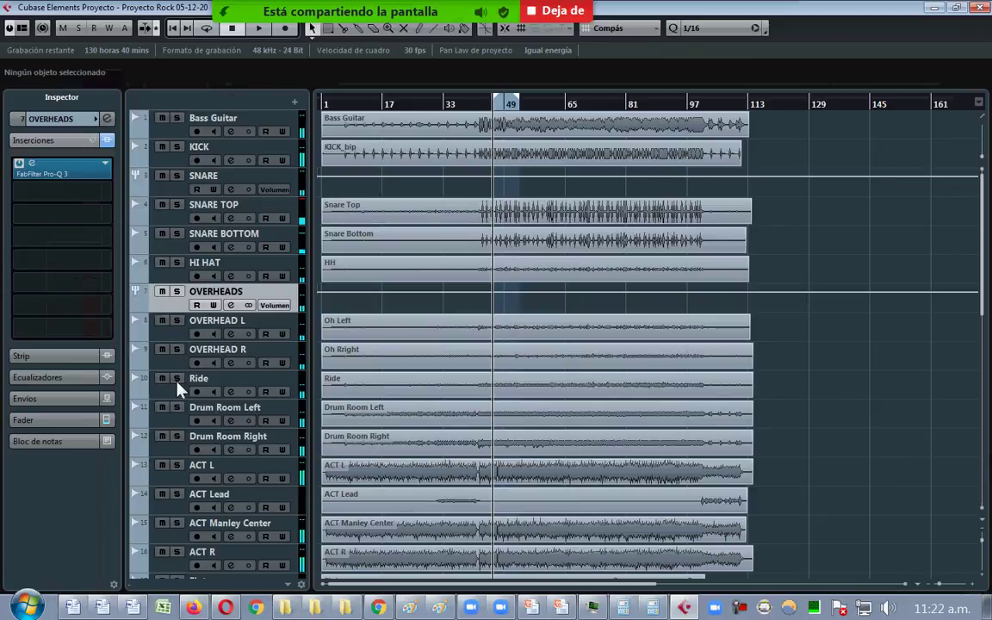
- Add a stereo group track named BATERIA and place it directly above the KICK track
right_click(299, 149)
mouse_move(615, 155)
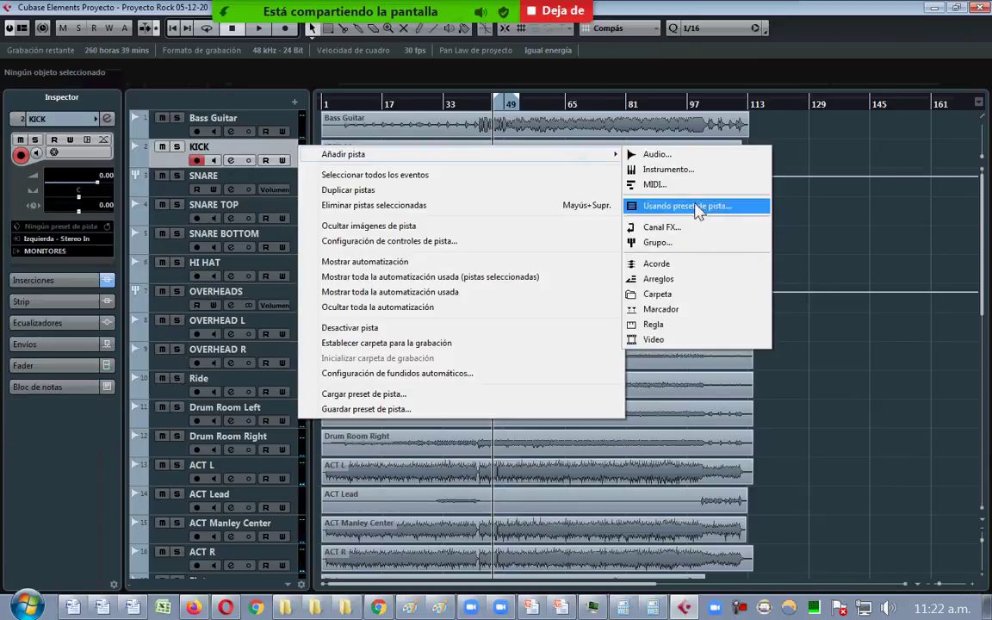
left_click(661, 243)
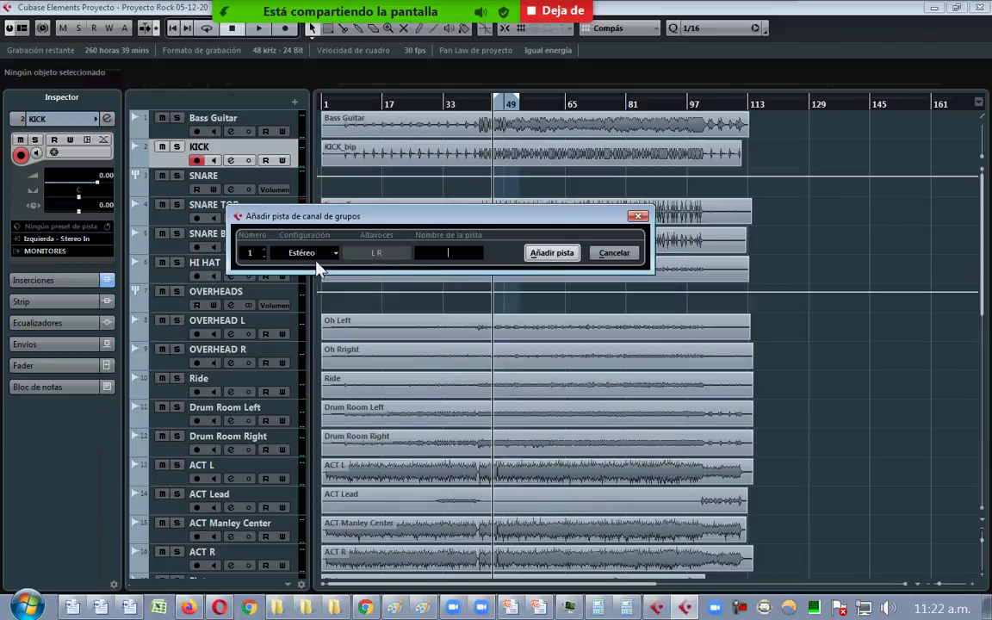
type("BATERIA")
key("Return")
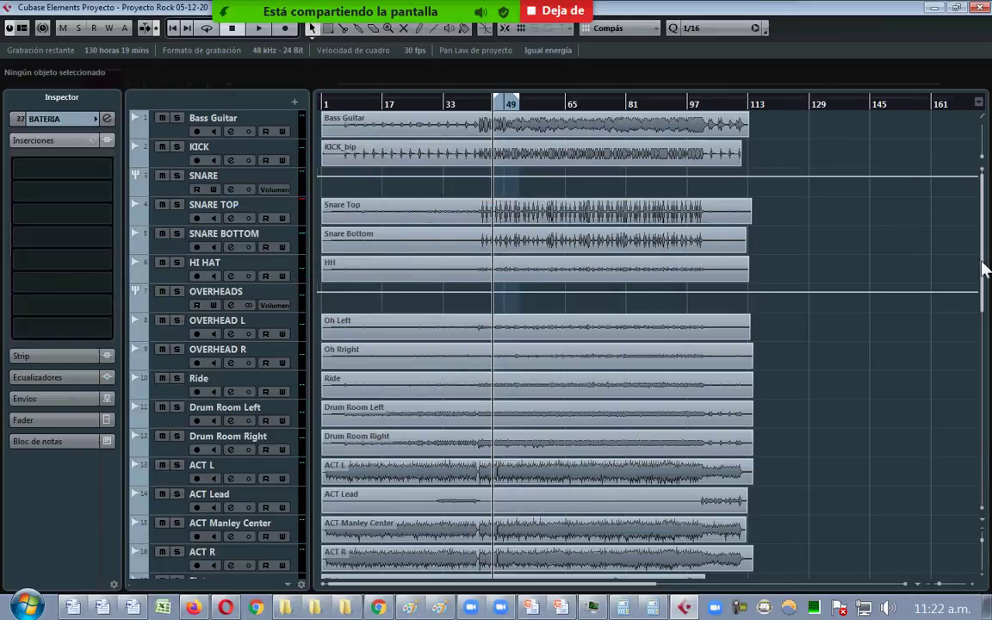
left_click_drag(985, 293, 984, 540)
left_click_drag(297, 539, 267, 160)
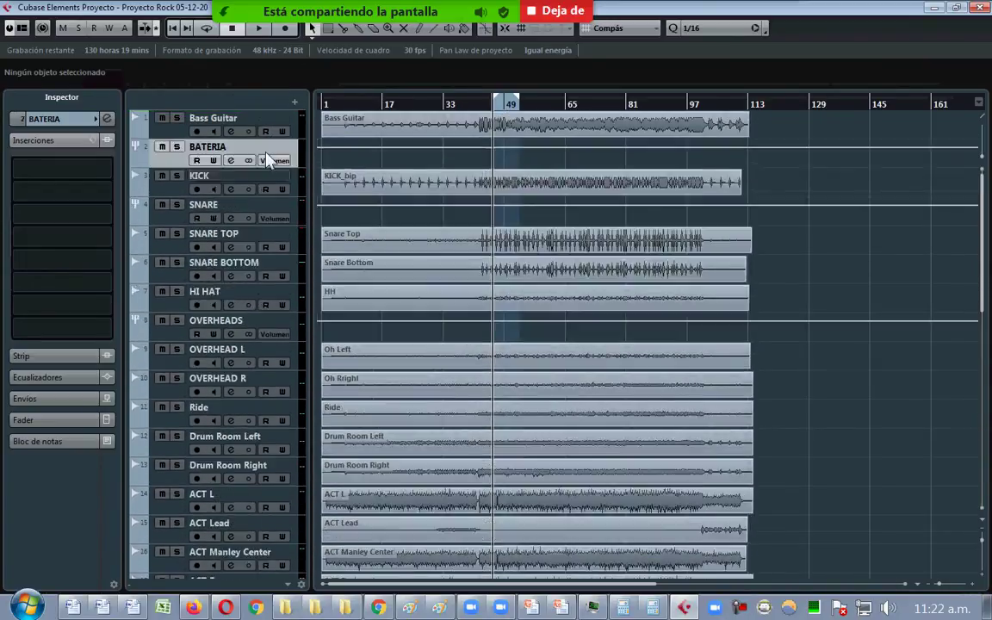
- Rename the Bass Guitar track as BAJO
double_click(226, 124)
type("BAS")
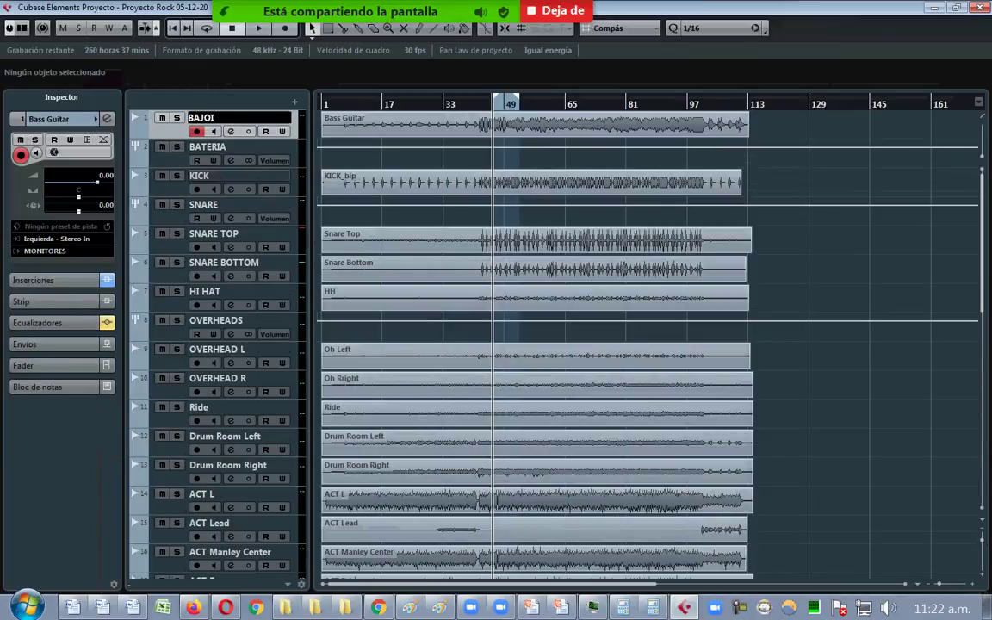
key("Return")
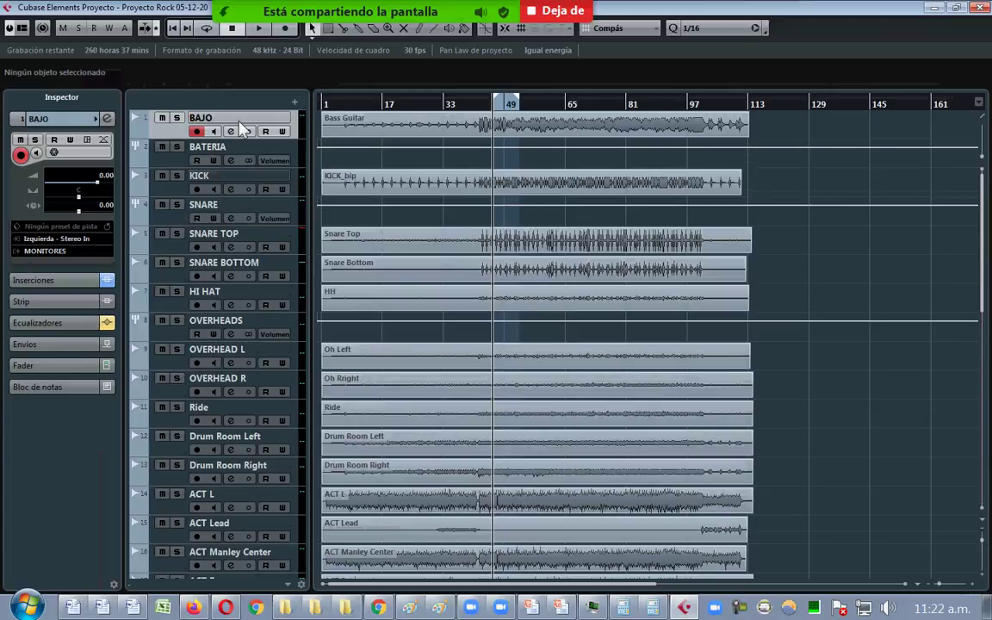
- Route the outputs of the KICK track and the SNARE group to the BATERIA group
left_click(280, 189)
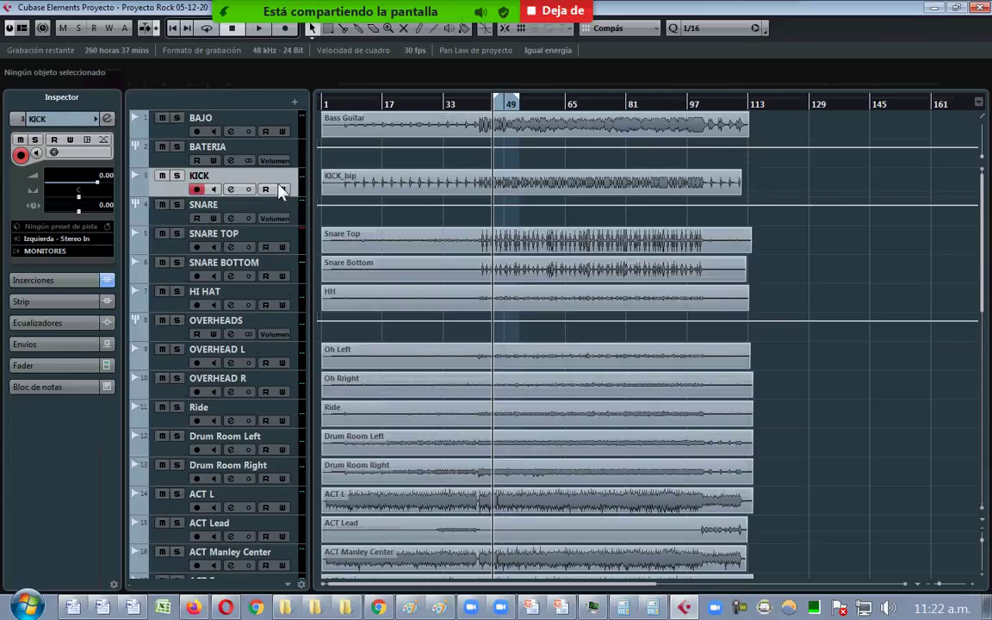
left_click(56, 250)
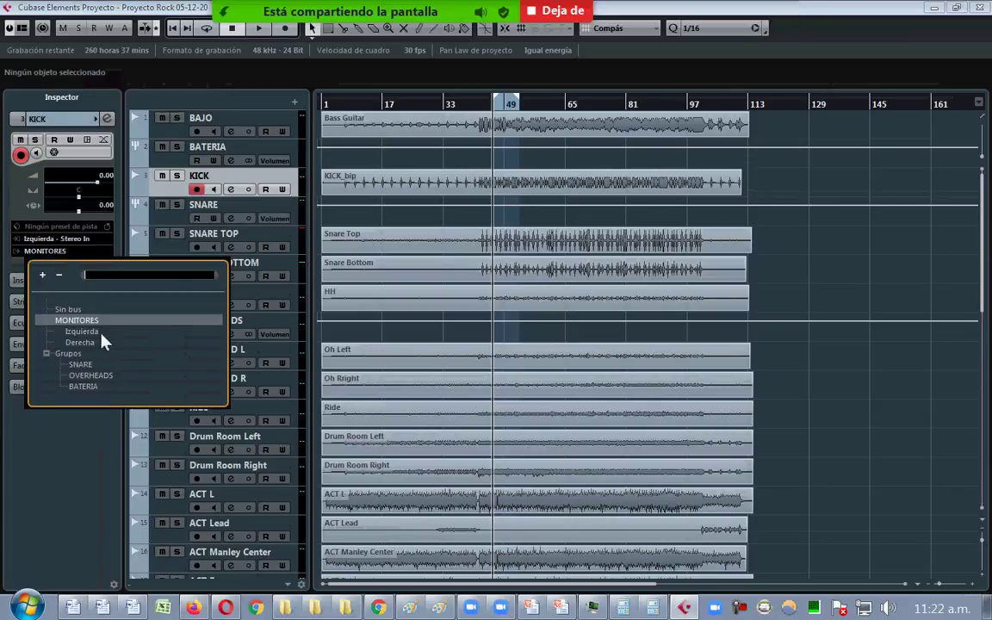
left_click(82, 387)
left_click(270, 214)
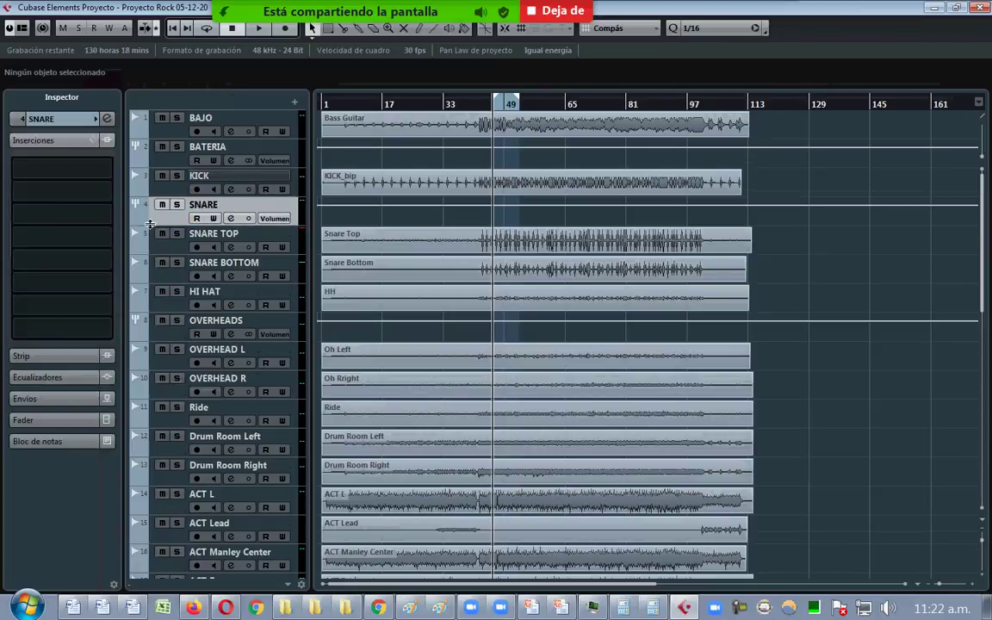
left_click(47, 120)
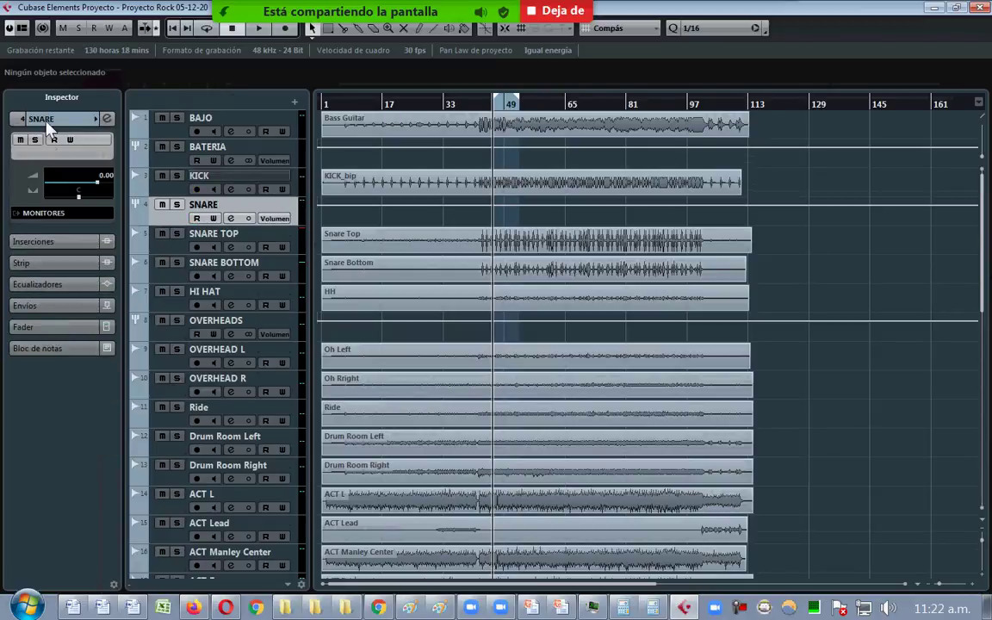
left_click(59, 214)
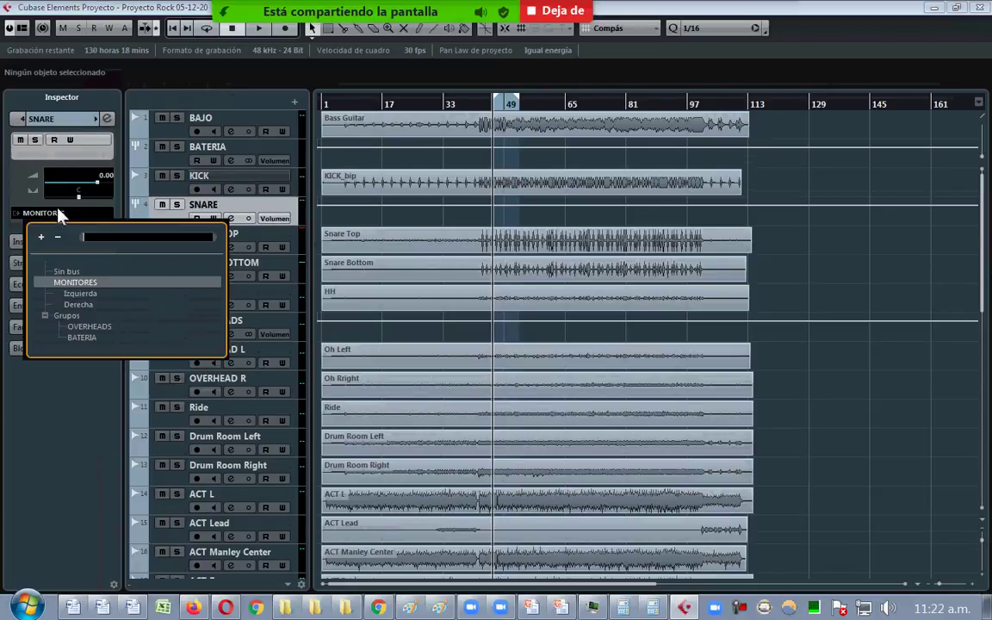
left_click(83, 338)
- Route the outputs of the HI HAT track and the OVERHEADS group to the BATERIA group
left_click(303, 303)
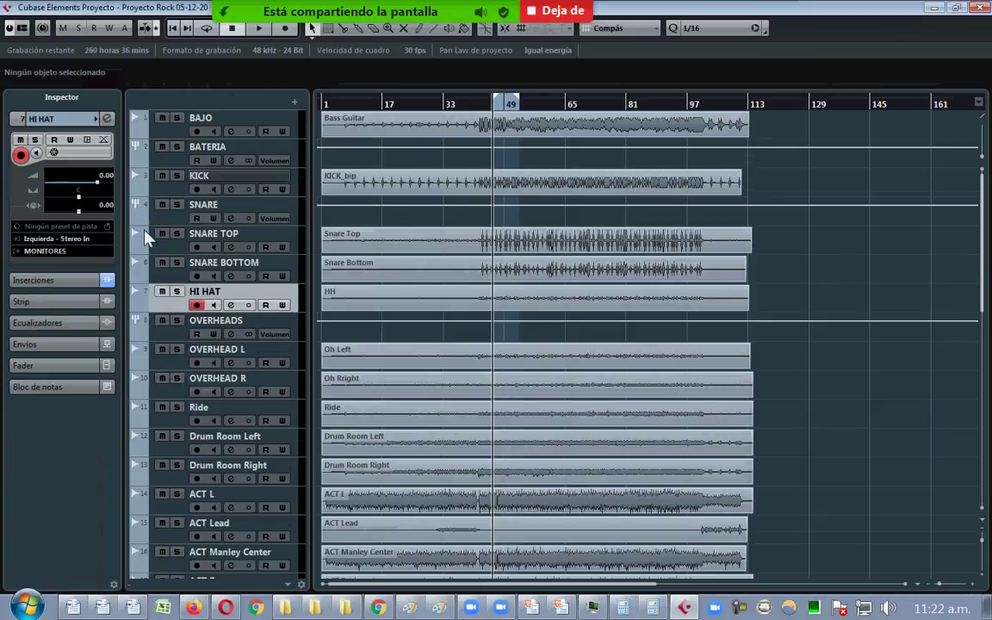
left_click(50, 252)
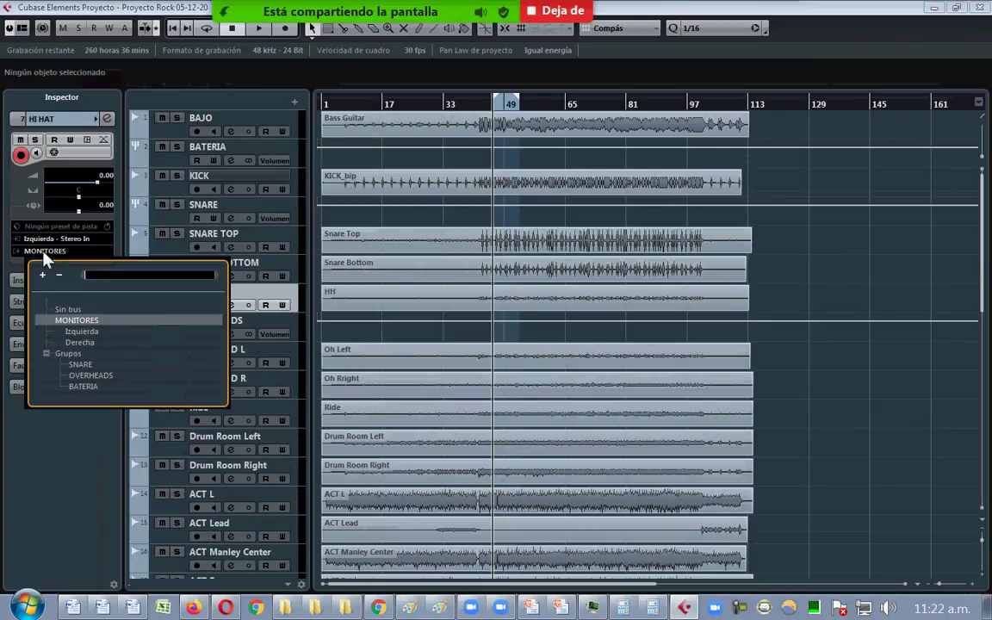
left_click(90, 385)
left_click(293, 326)
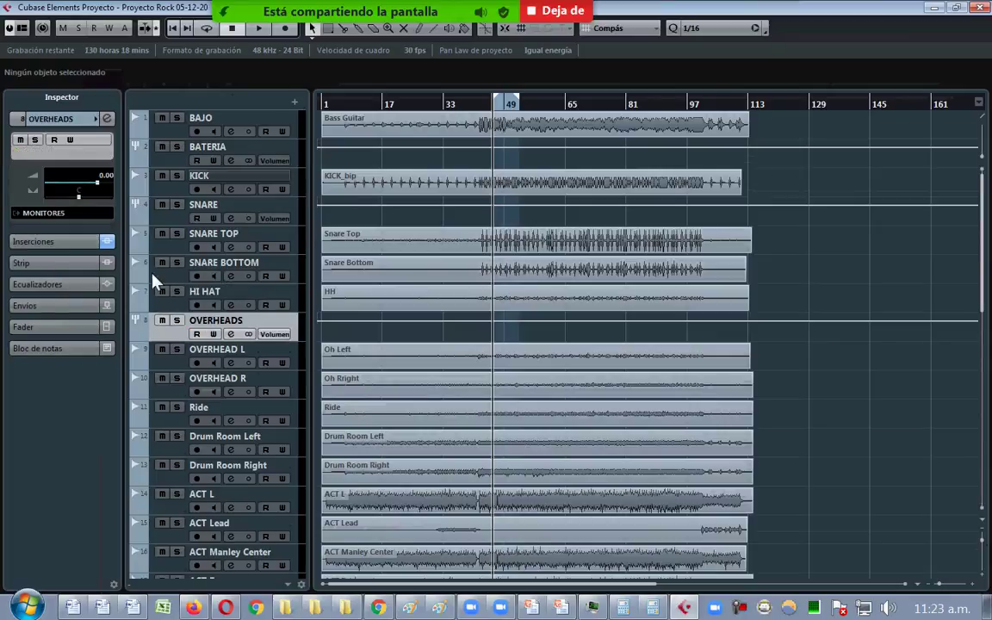
left_click(44, 215)
left_click(88, 345)
- Rename the Ride track in capitals as RIDE
left_click(290, 412)
double_click(226, 413)
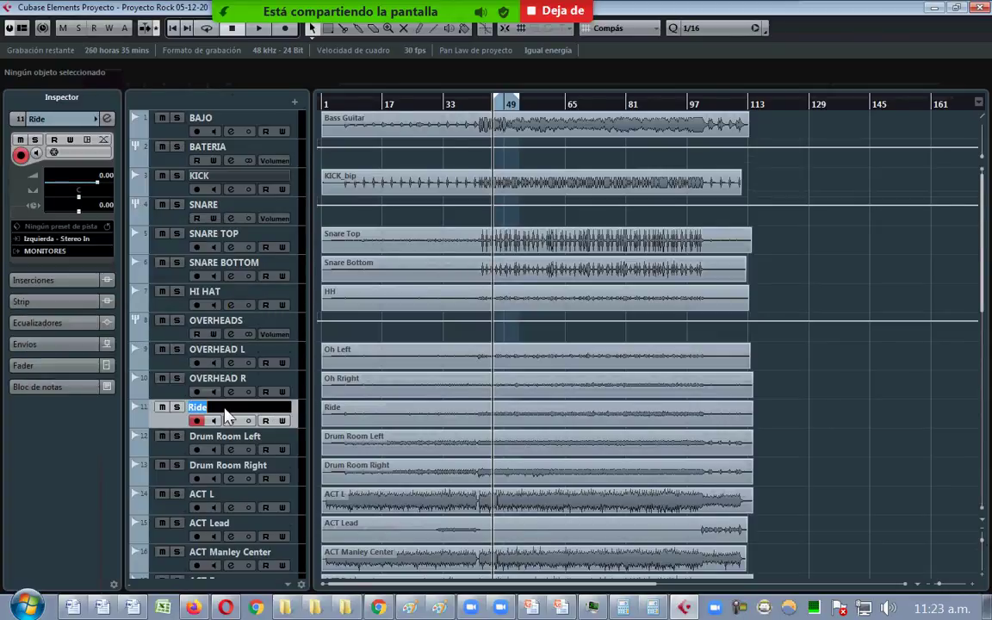
type("RIDE")
key("Return")
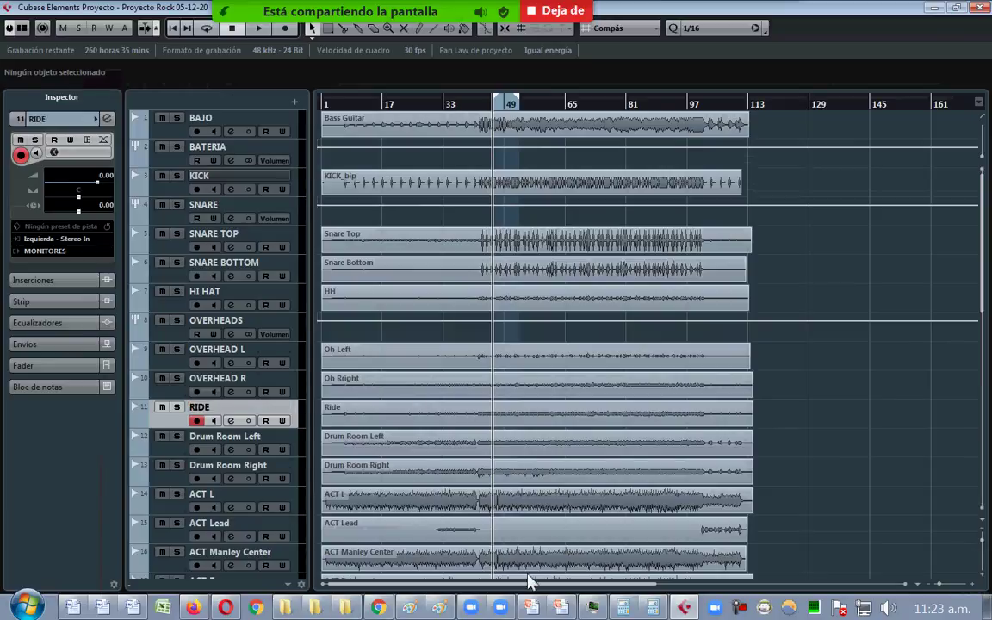
- Switch to the drum kit picture in Paint, circle the large cymbal beside number 4 with a red ellipse, and undo it
left_click(429, 608)
scroll(105, 440, "up", 5)
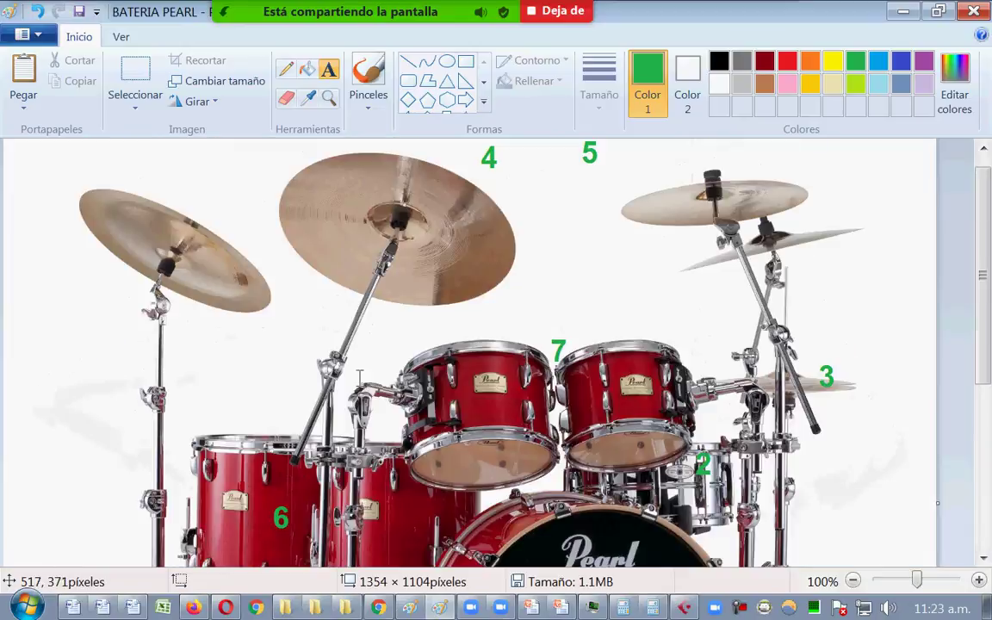
left_click(446, 61)
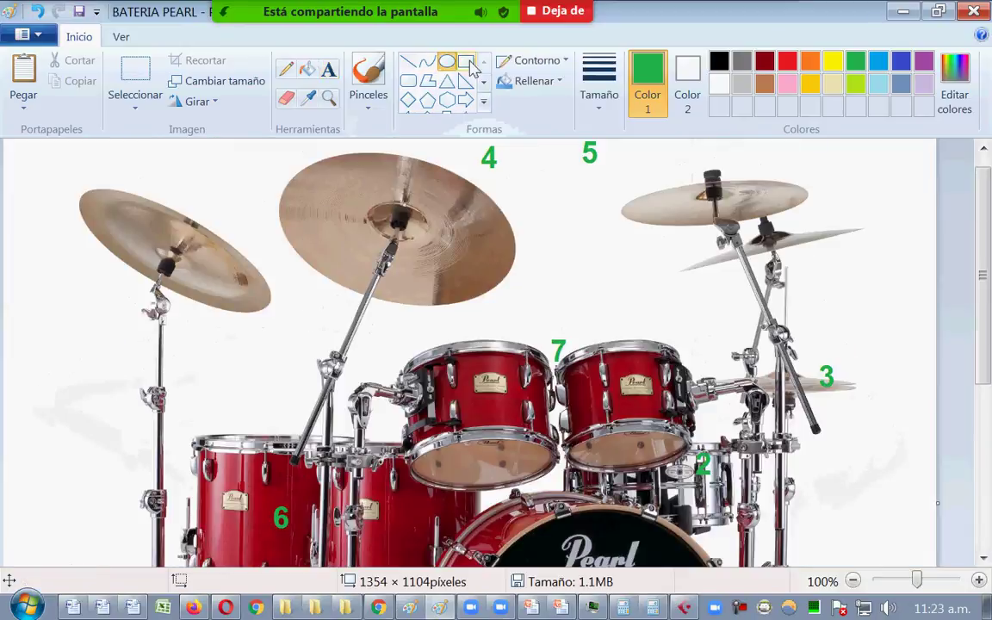
left_click(787, 60)
left_click_drag(294, 148, 516, 298)
mouse_move(397, 225)
left_mouse_down()
mouse_move(424, 226)
mouse_move(333, 228)
mouse_move(399, 261)
mouse_move(398, 217)
mouse_move(413, 249)
mouse_move(394, 246)
left_mouse_up()
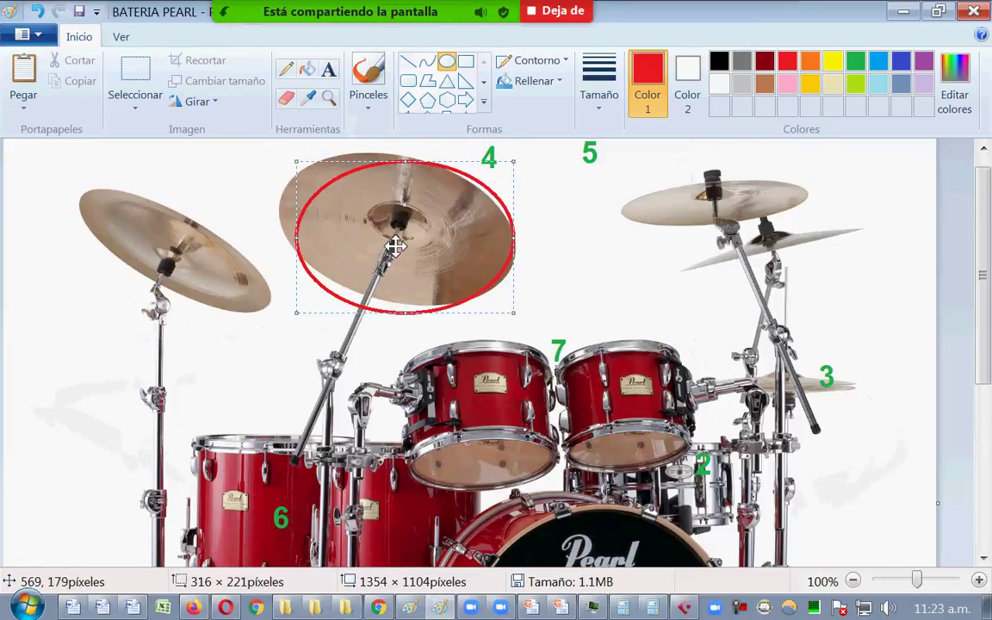
key("ctrl+z")
- Mark the cymbals at both sides of the kit with red ellipses, undoing each one after it is drawn
mouse_move(629, 170)
left_mouse_down()
mouse_move(782, 249)
mouse_move(797, 270)
mouse_move(793, 254)
left_mouse_up()
left_click_drag(719, 215, 770, 269)
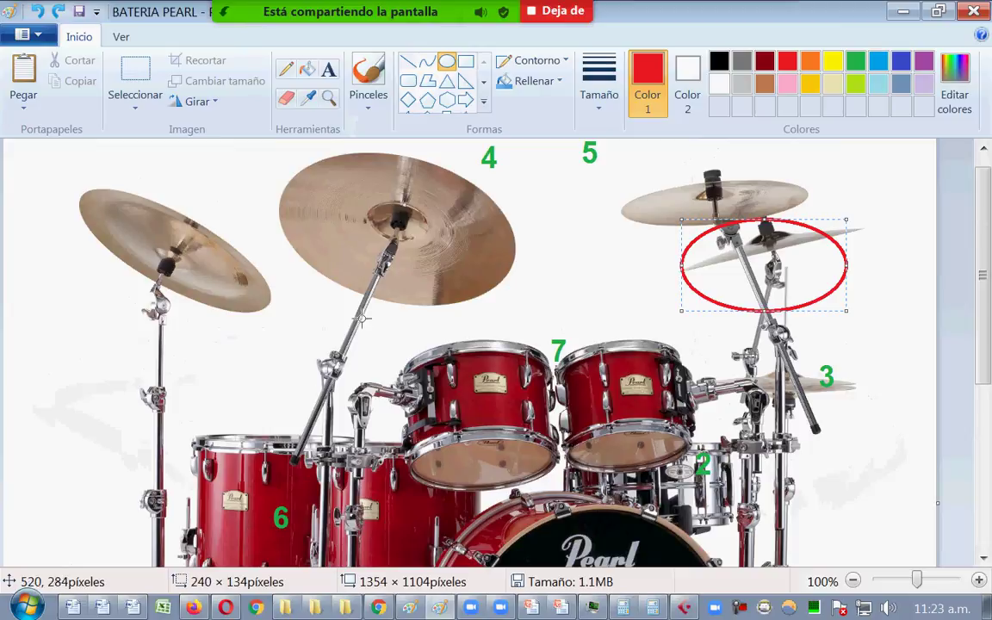
left_click_drag(681, 264, 649, 264)
key("ctrl+z")
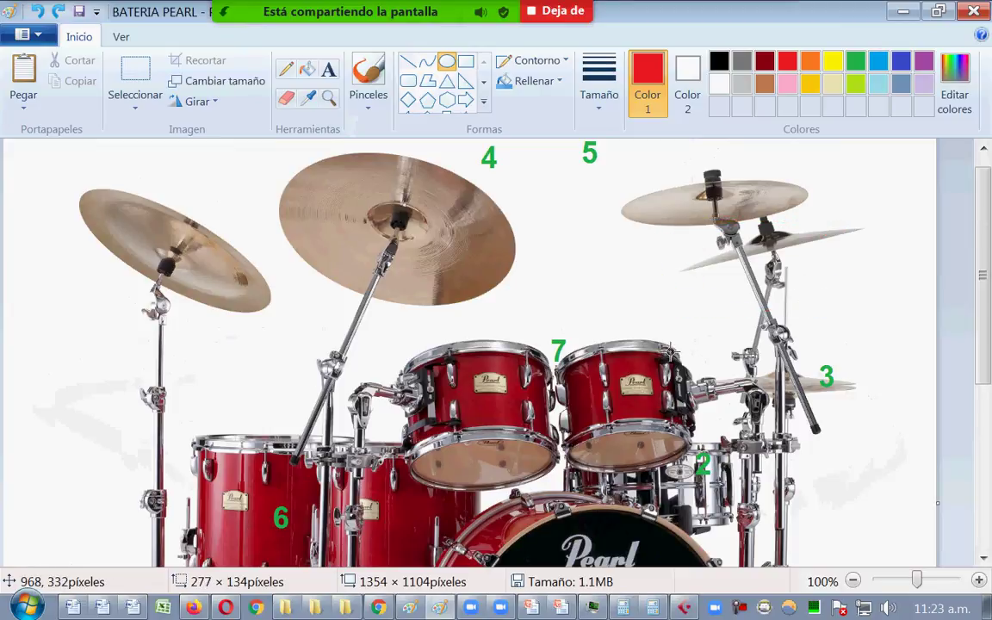
left_click_drag(101, 197, 223, 287)
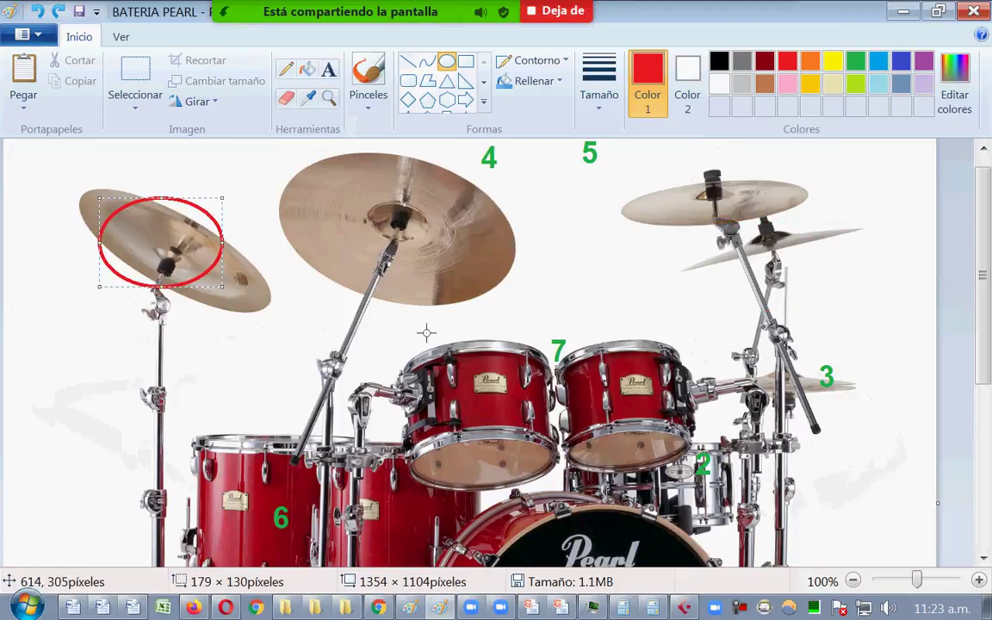
key("ctrl+z")
- Switch back to Cubase, play the song with the RIDE track soloed, and insert FabFilter Pro-Q 3 on it
left_click(685, 607)
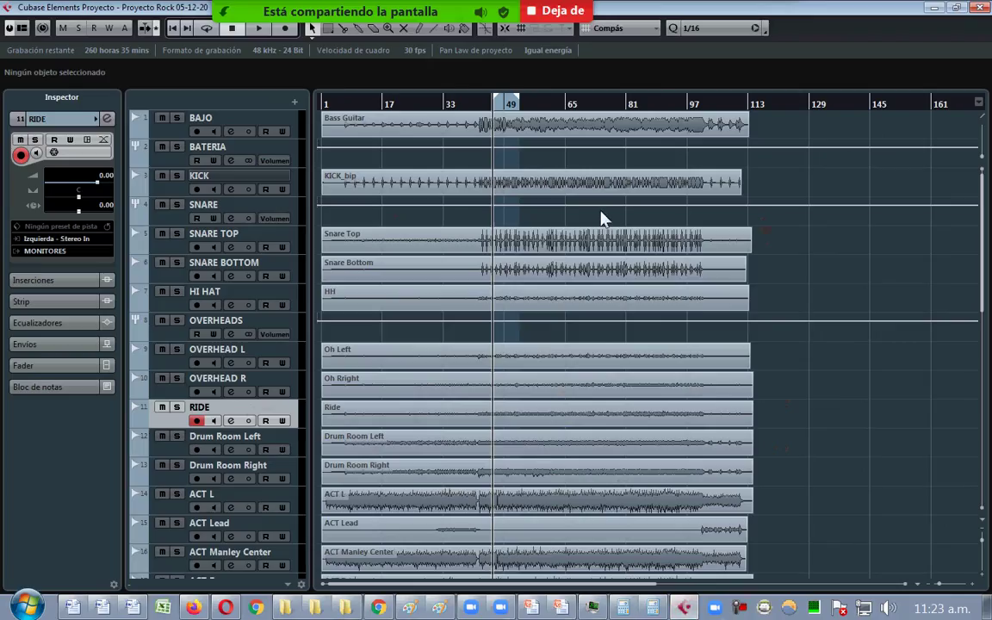
key("space")
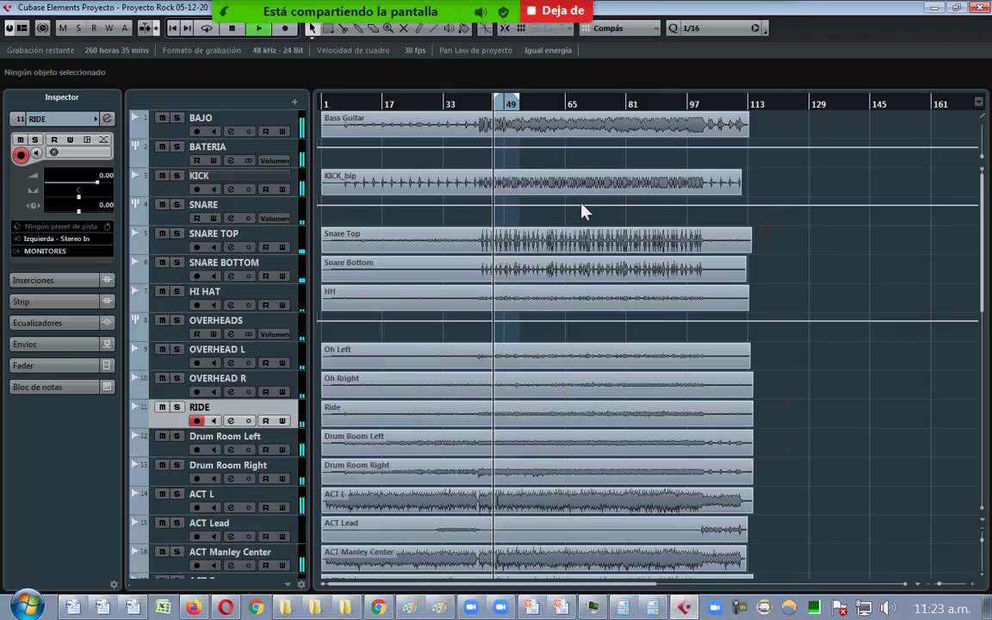
left_click(177, 407)
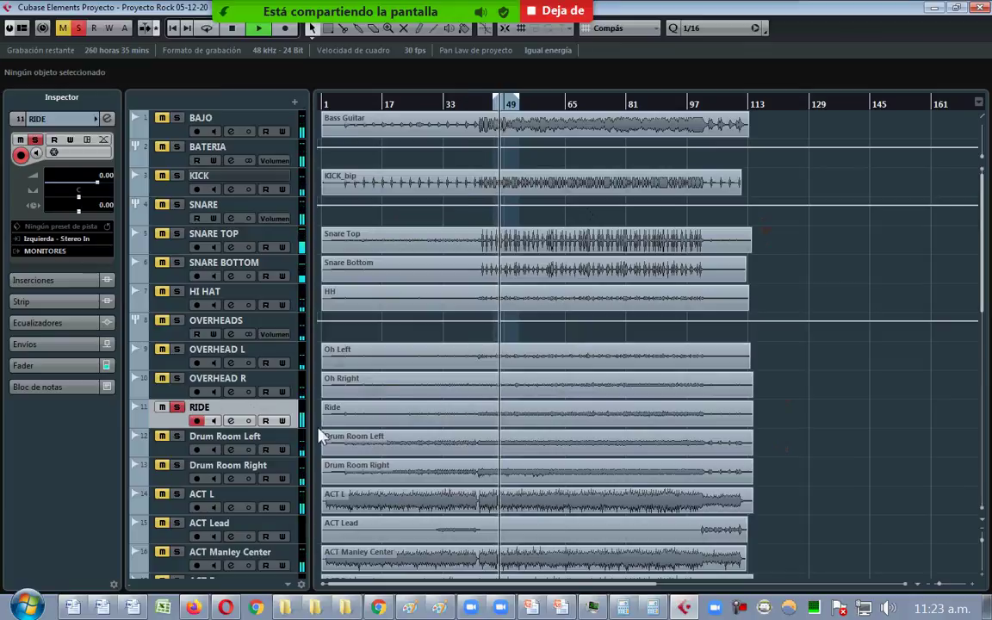
left_click(78, 280)
left_click(76, 172)
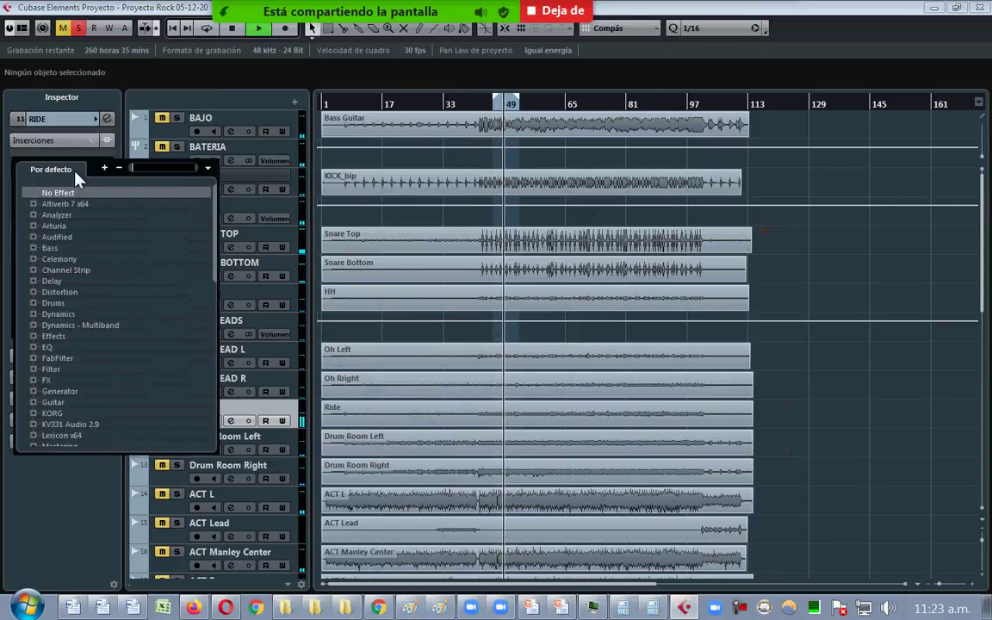
type("PRO-Q")
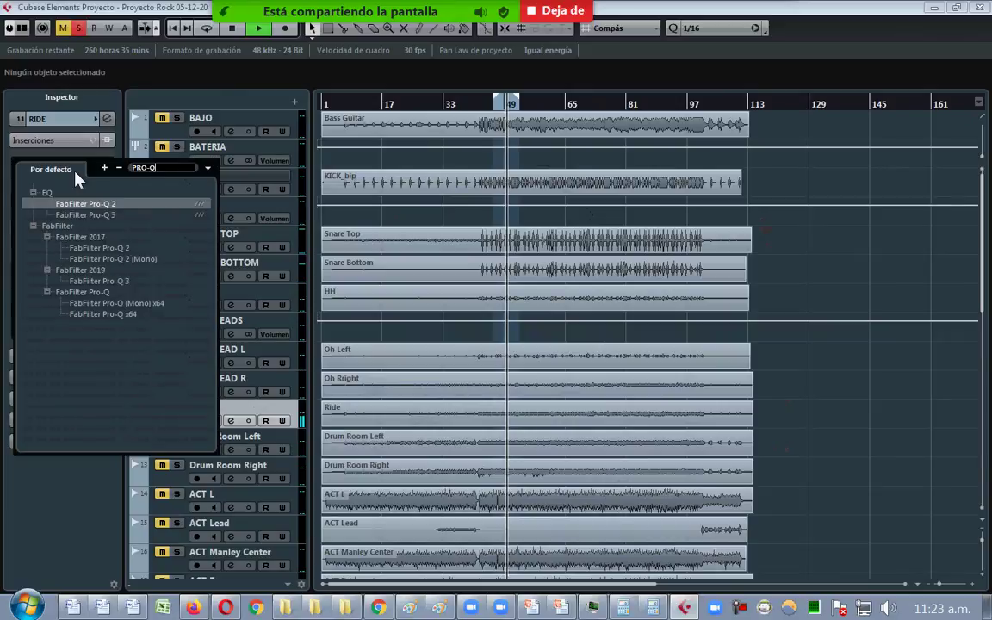
left_click(123, 222)
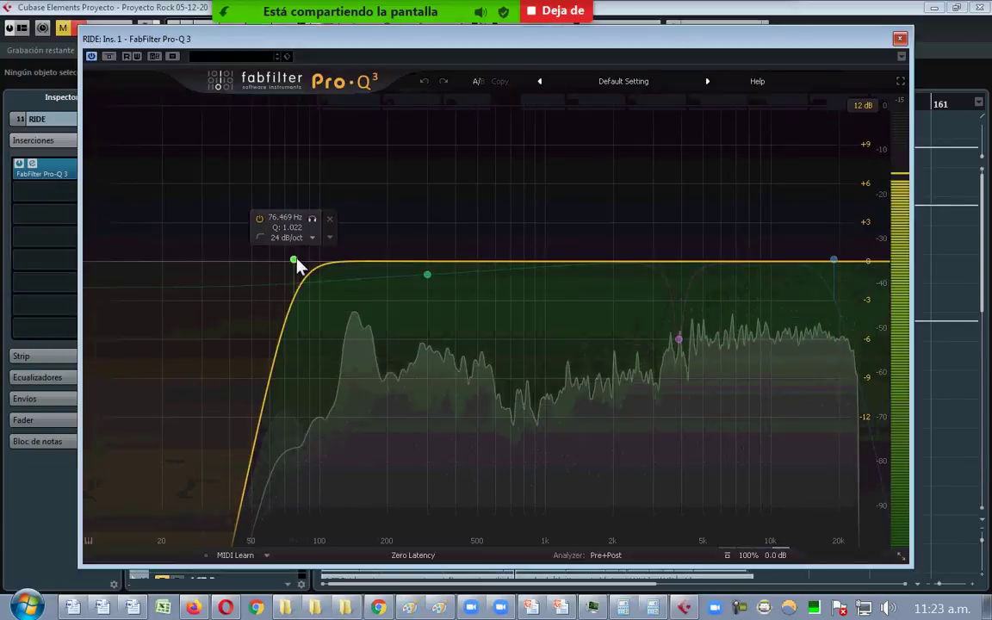
- Add a 24 dB/oct low cut to the ride and sweep it up to about 215 Hz
left_click(294, 260)
left_click_drag(295, 260, 368, 258)
left_click_drag(390, 246, 397, 246)
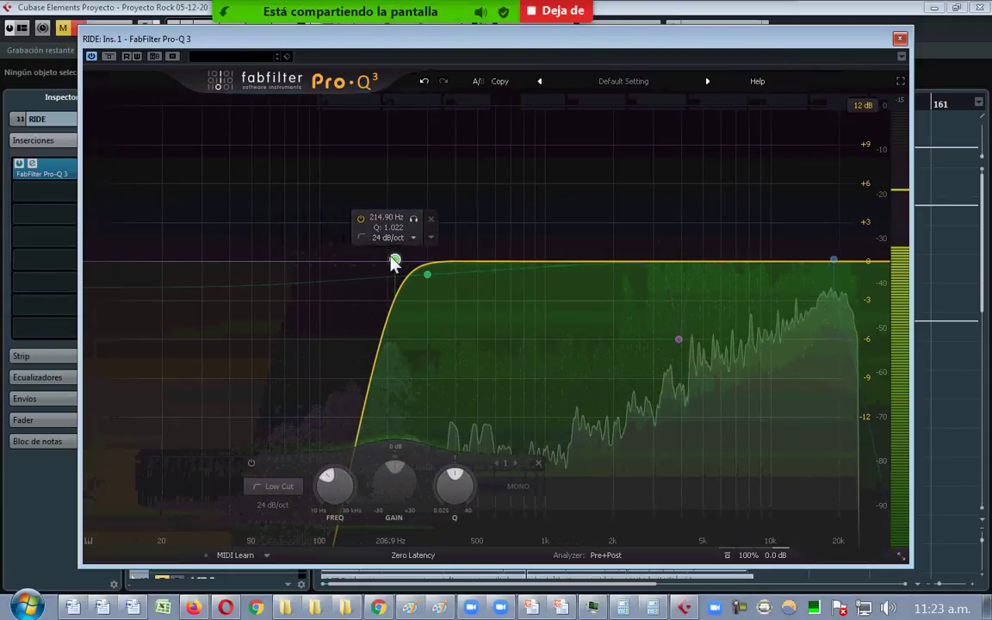
- Check the low-cut frequency table in the Word document, raise the ride's low cut to about 287 Hz, and ease it back slightly
left_click(105, 607)
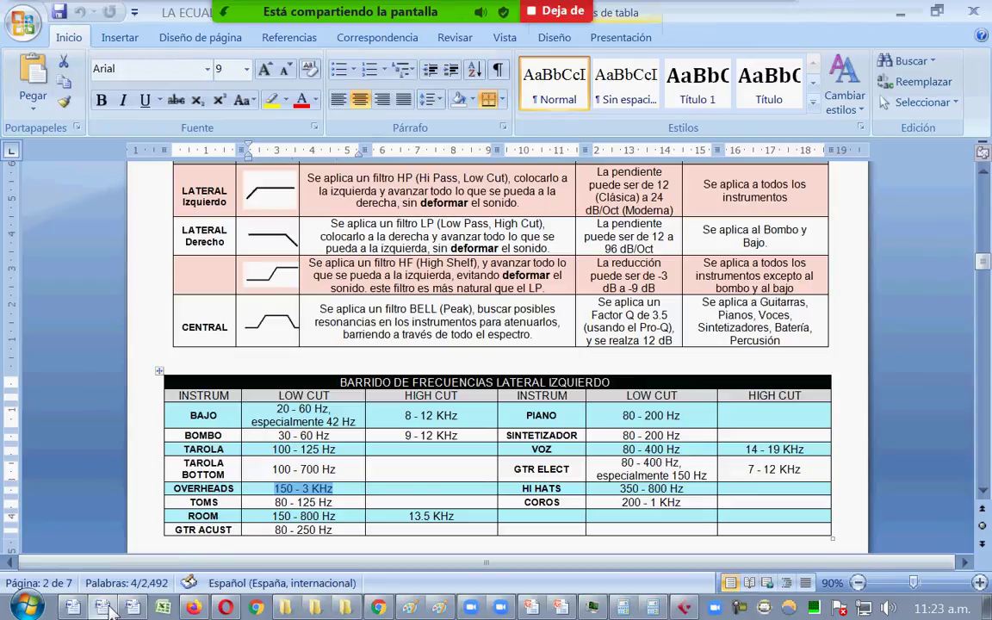
left_click(105, 607)
left_click_drag(394, 261, 425, 260)
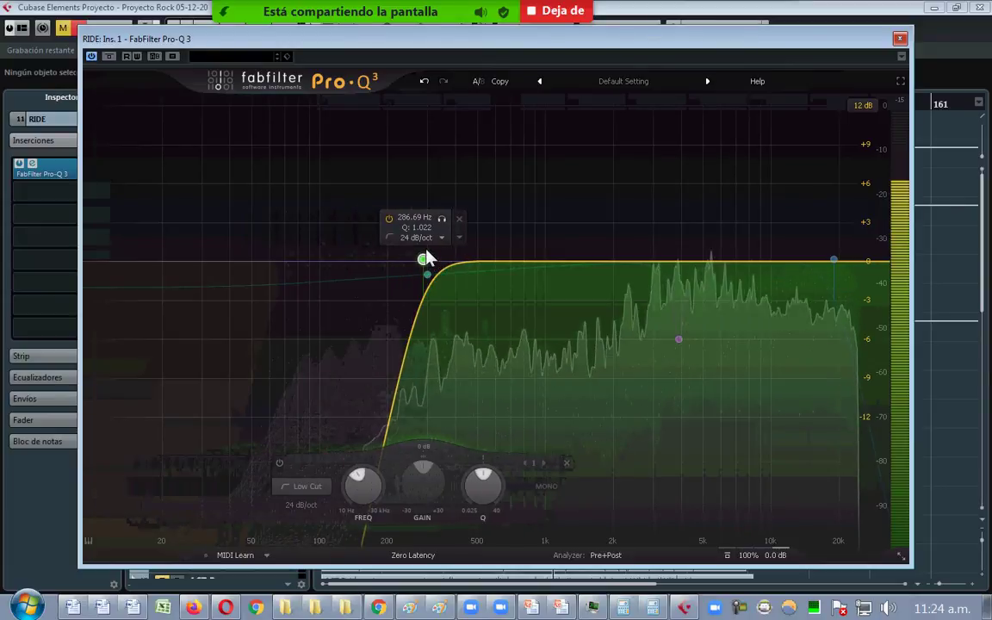
mouse_move(426, 258)
left_mouse_down()
mouse_move(241, 260)
mouse_move(354, 271)
mouse_move(494, 250)
mouse_move(418, 244)
left_mouse_up()
- Close the ride's EQ, reopen it briefly to check the curve, unsolo the RIDE track and stop the playback
left_click(899, 38)
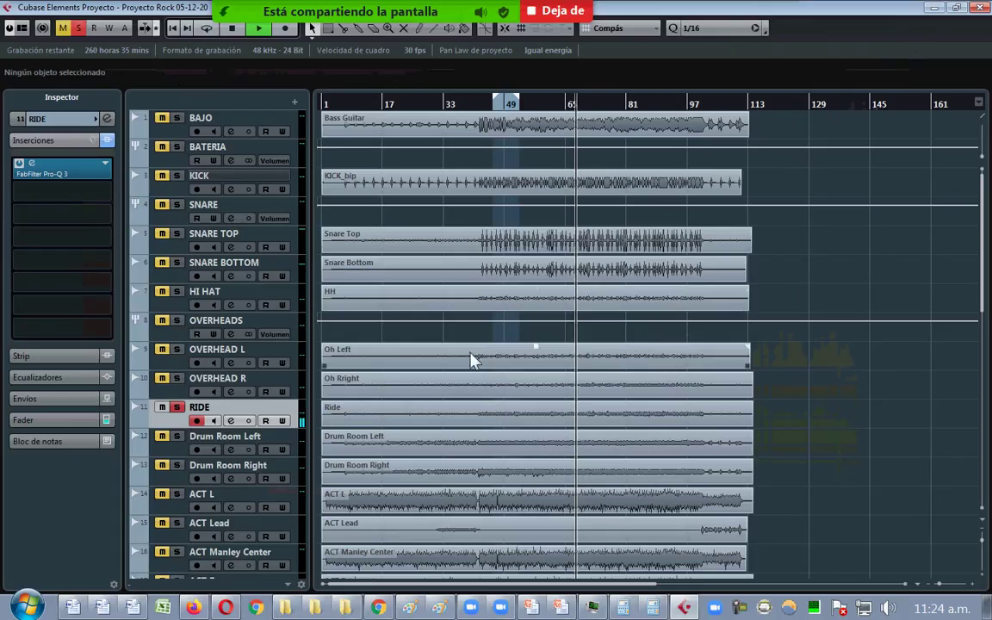
double_click(30, 173)
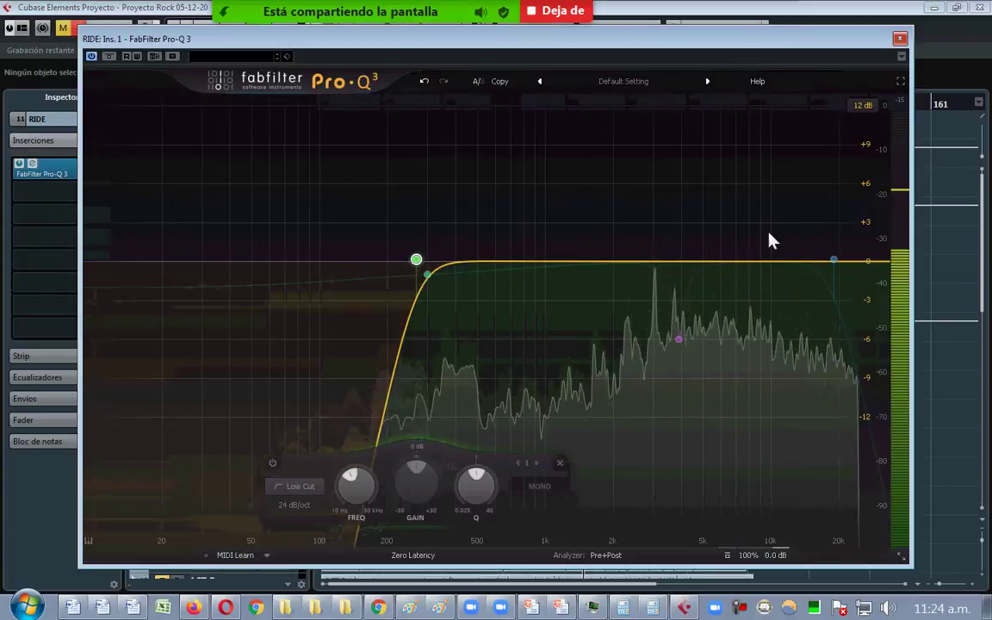
left_click(899, 38)
left_click(175, 407)
left_click(175, 408)
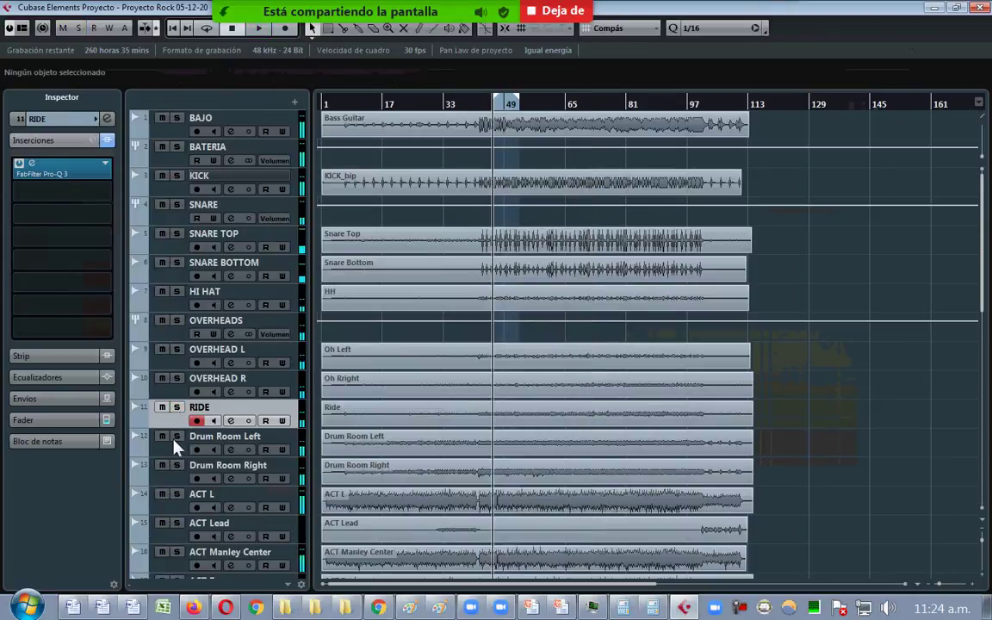
- Rename the Drum Room Left and Drum Room Right tracks as ROOM L and ROOM R
double_click(193, 437)
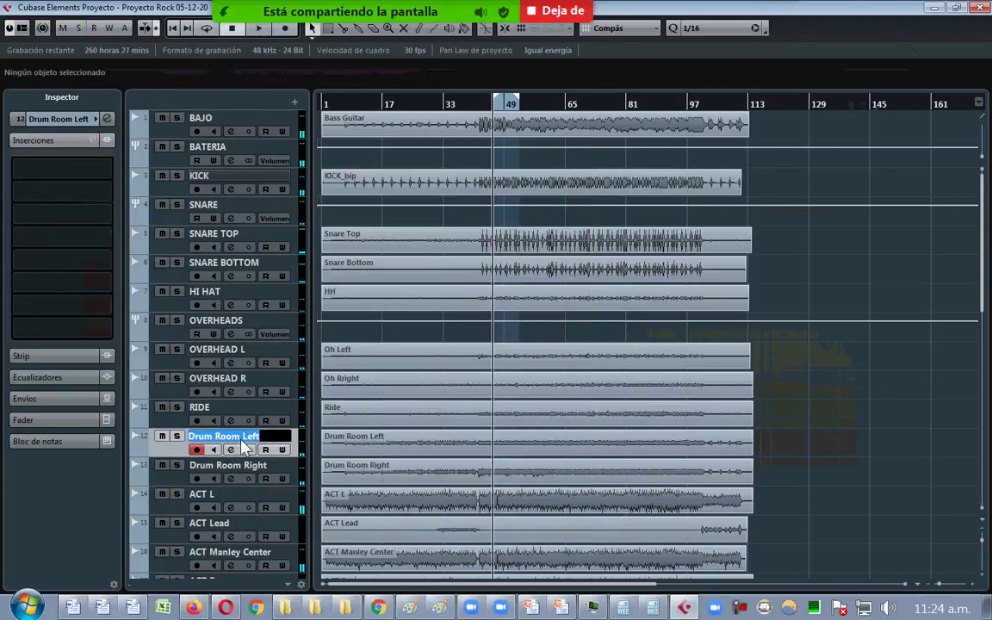
type("ROOM")
key("Tab")
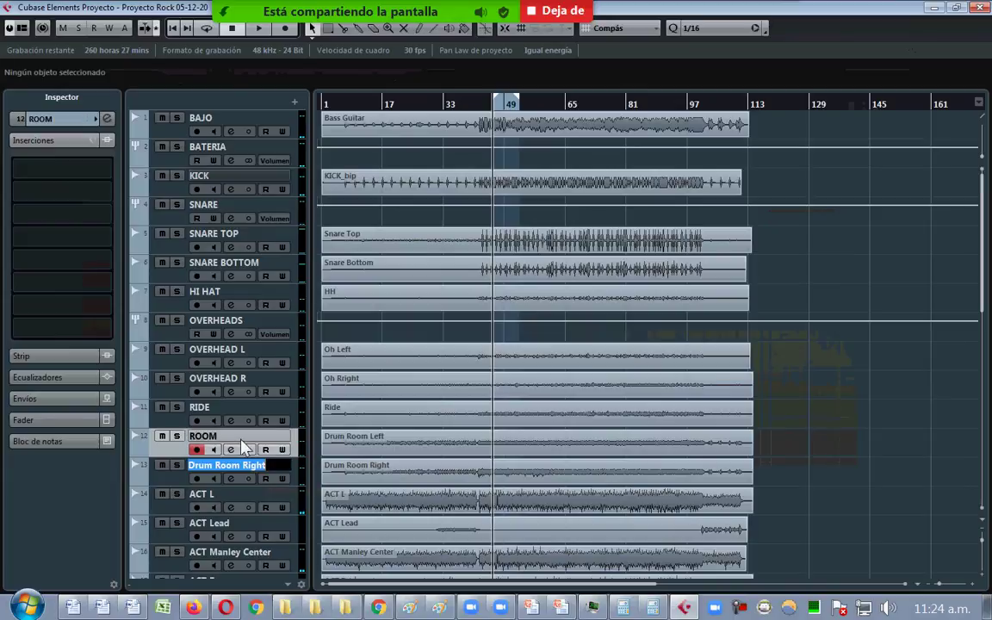
type("ROOM R")
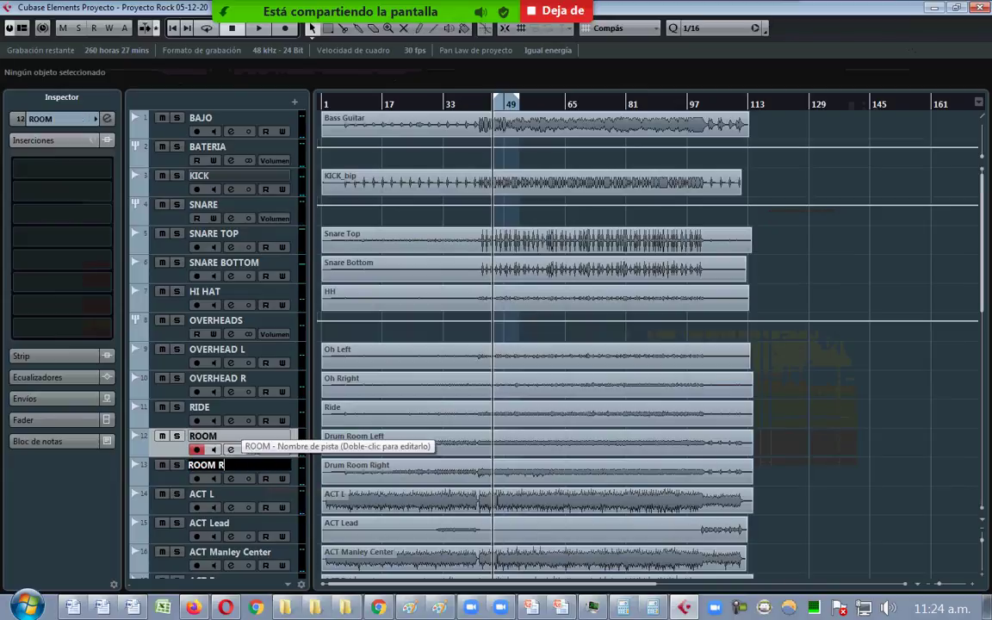
key("shift+Tab")
type("ROOM L")
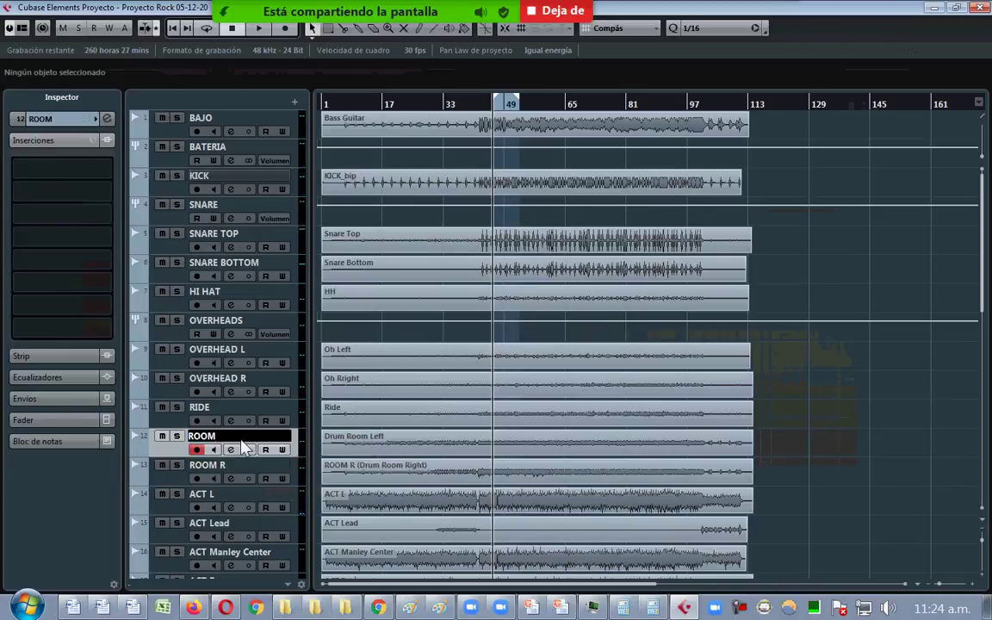
key("Return")
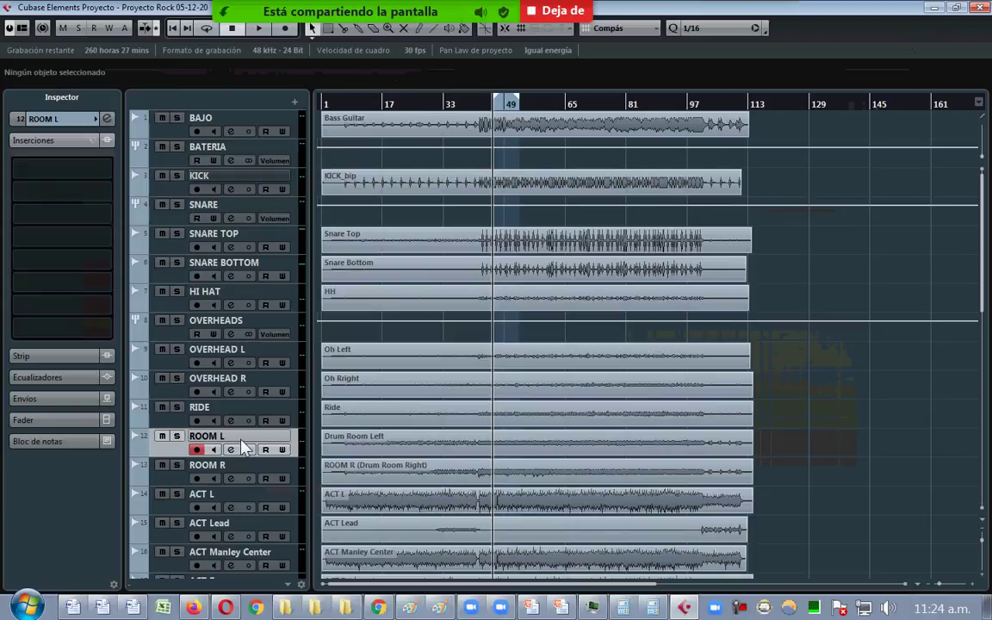
- Add a group track named ROOM
right_click(243, 444)
mouse_move(517, 174)
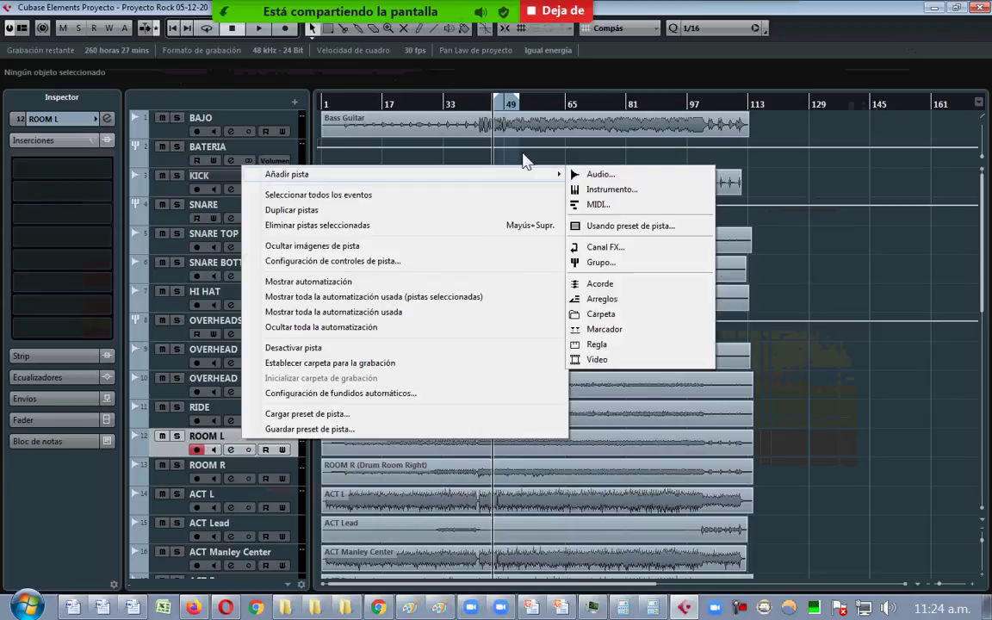
left_click(642, 263)
type("ROOM")
key("Return")
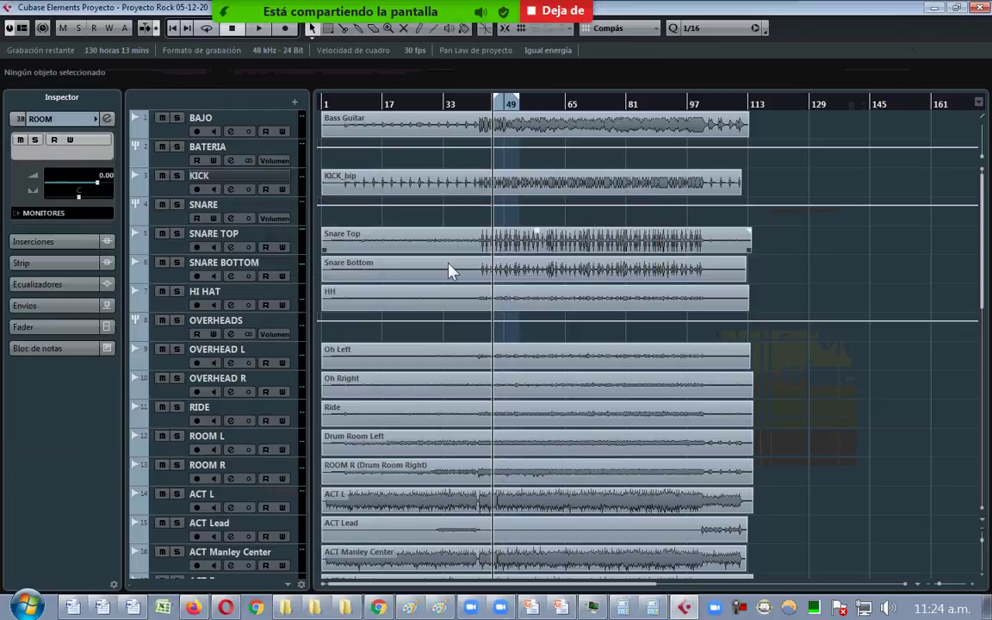
- Move the ROOM group track directly above the ROOM L track
scroll(861, 362, "down", 10)
left_click_drag(222, 544, 297, 203)
- Route the outputs of the ROOM L and ROOM R tracks to the ROOM group
left_click(216, 226)
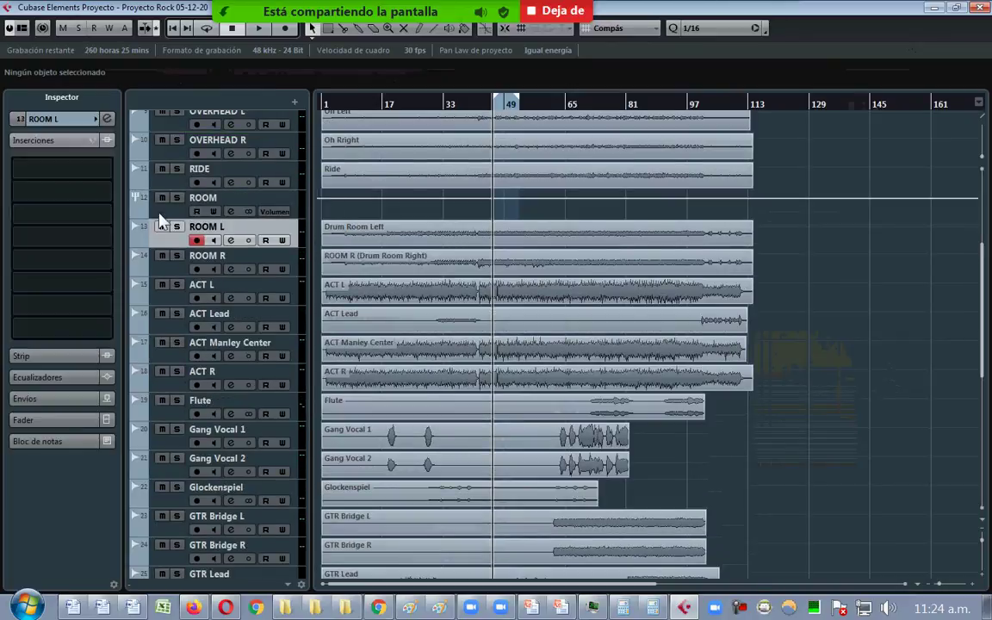
left_click(73, 144)
left_click(64, 250)
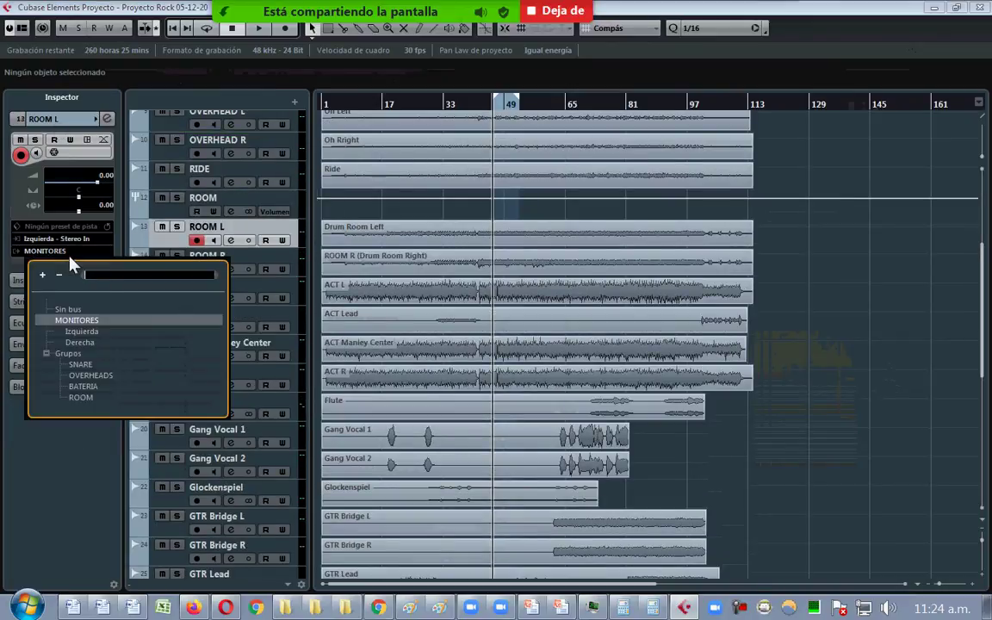
left_click(89, 398)
key("Down")
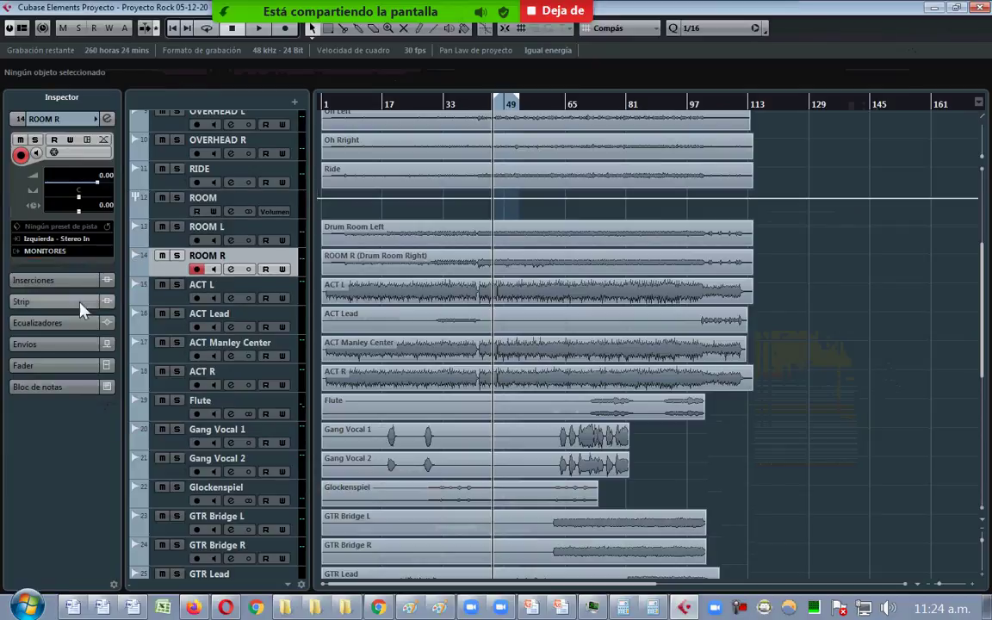
left_click(56, 255)
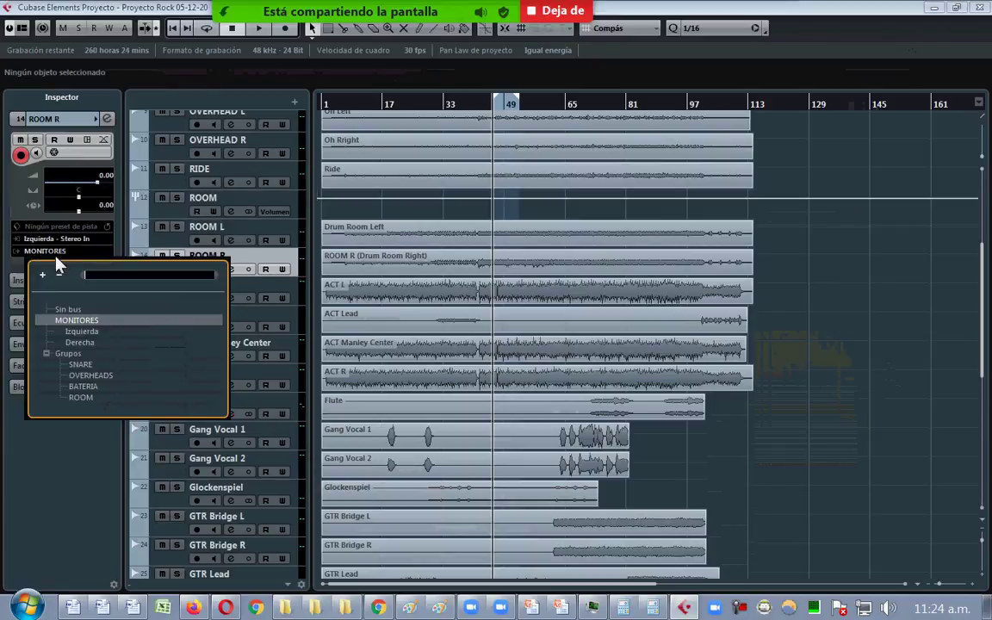
left_click(86, 398)
- Route the ROOM group's output to the BATERIA group
key("Up")
key("Up")
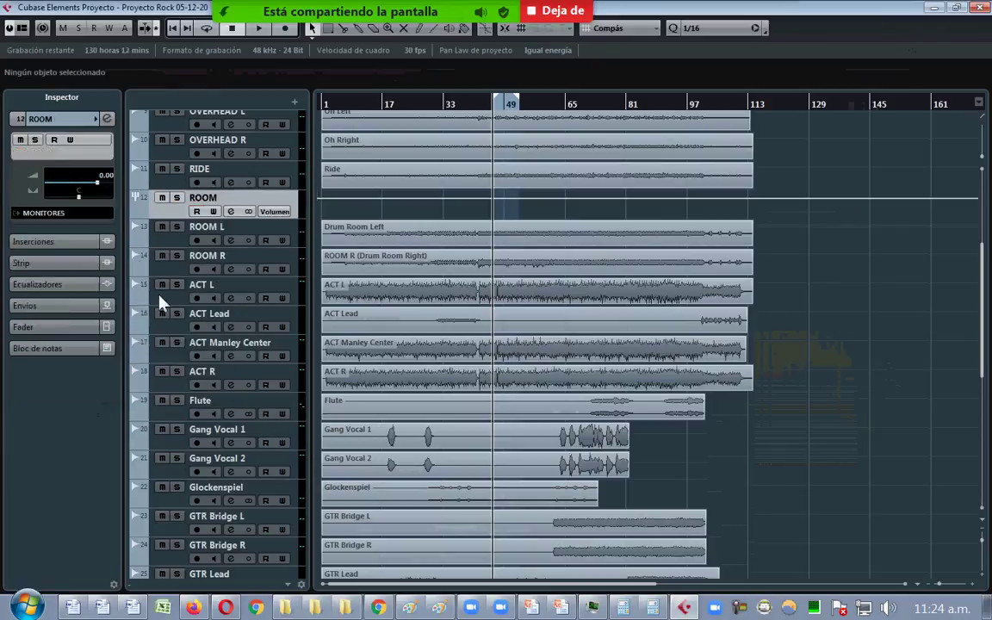
left_click(71, 217)
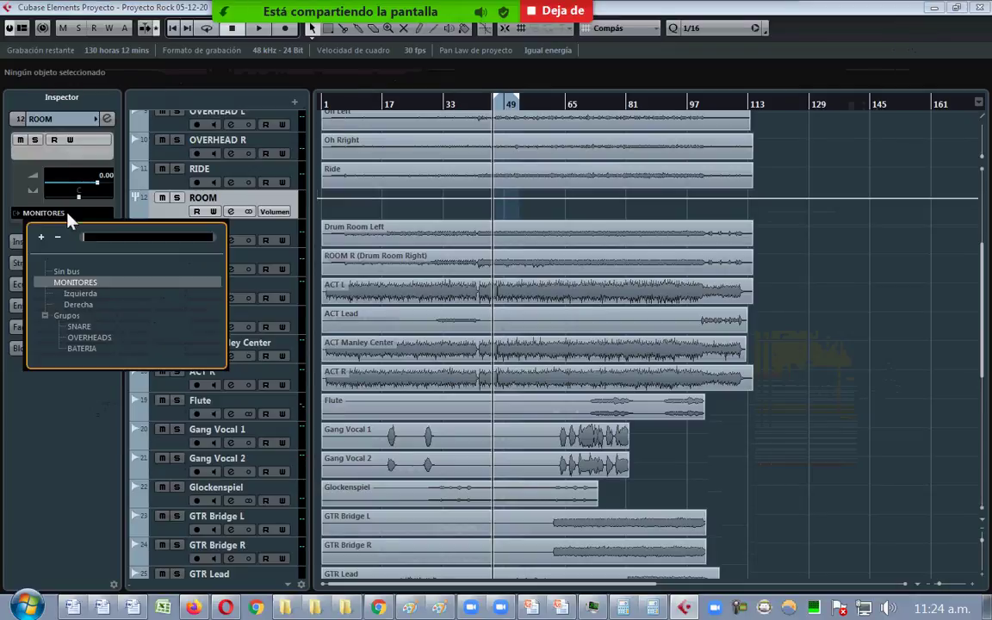
left_click(94, 352)
- Play the song with the ROOM group soloed and insert FabFilter Pro-Q 3 in the group's first insert slot
key("space")
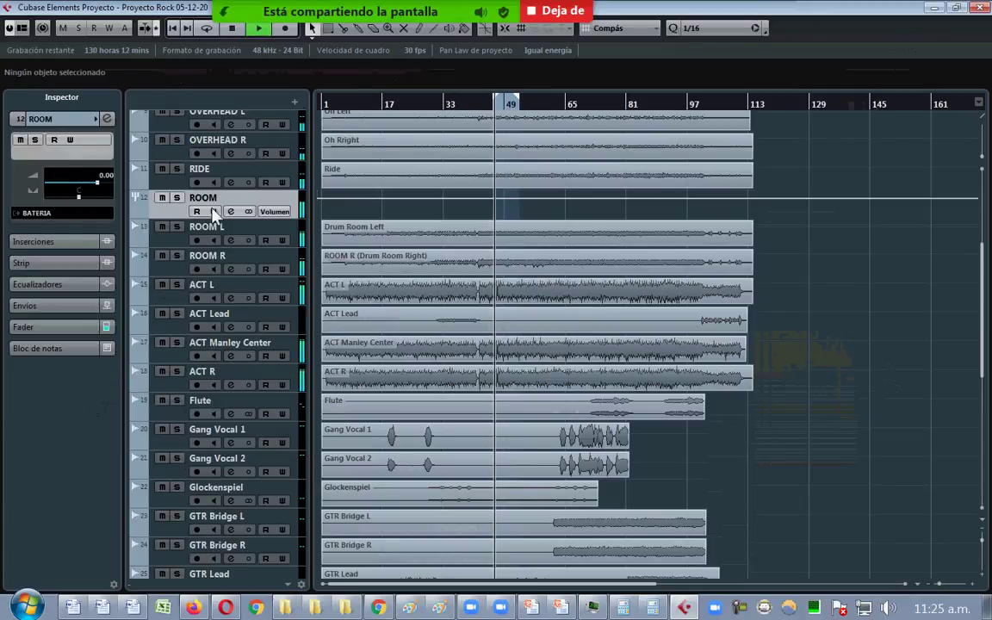
left_click(176, 197)
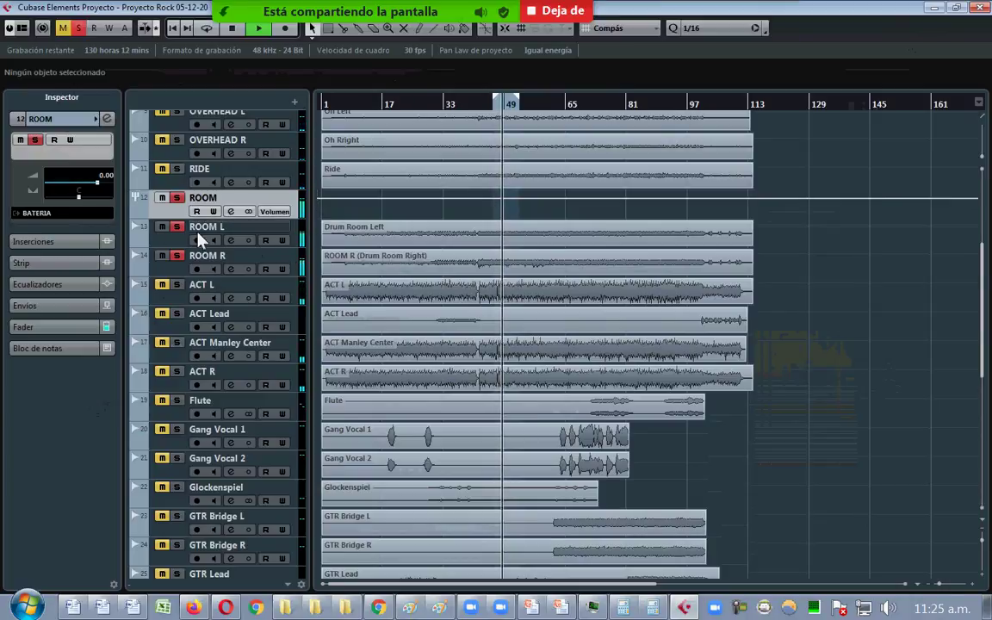
left_click(47, 243)
left_click(83, 167)
type("PRO-Q")
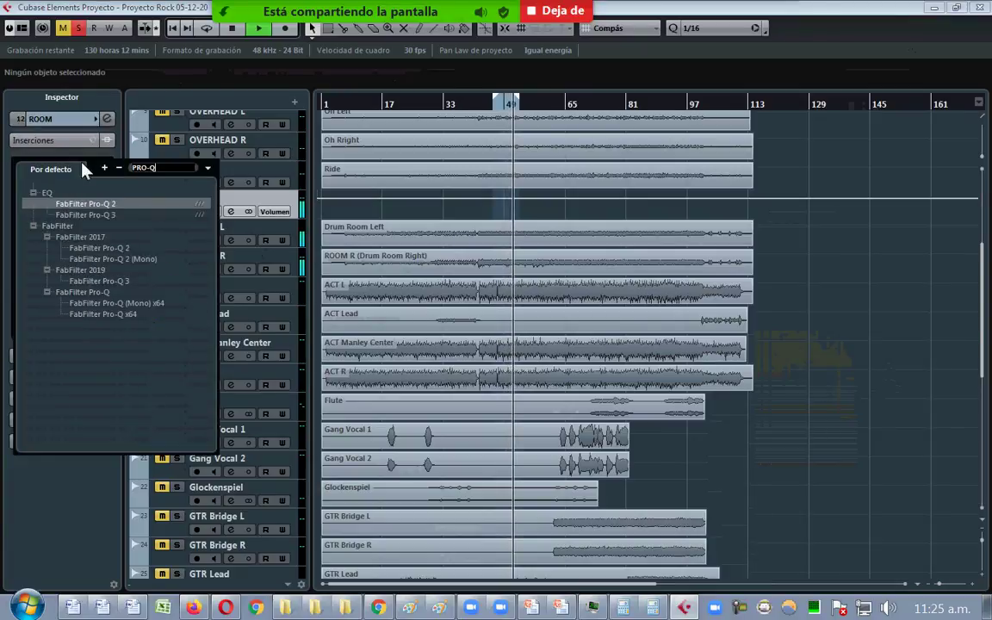
left_click(107, 222)
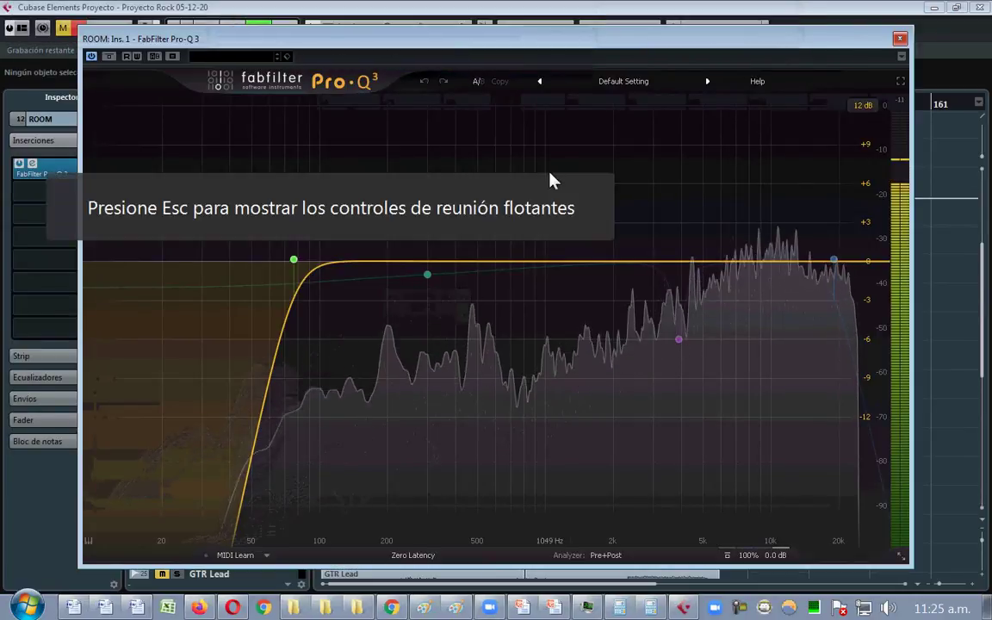
left_click_drag(381, 43, 790, 20)
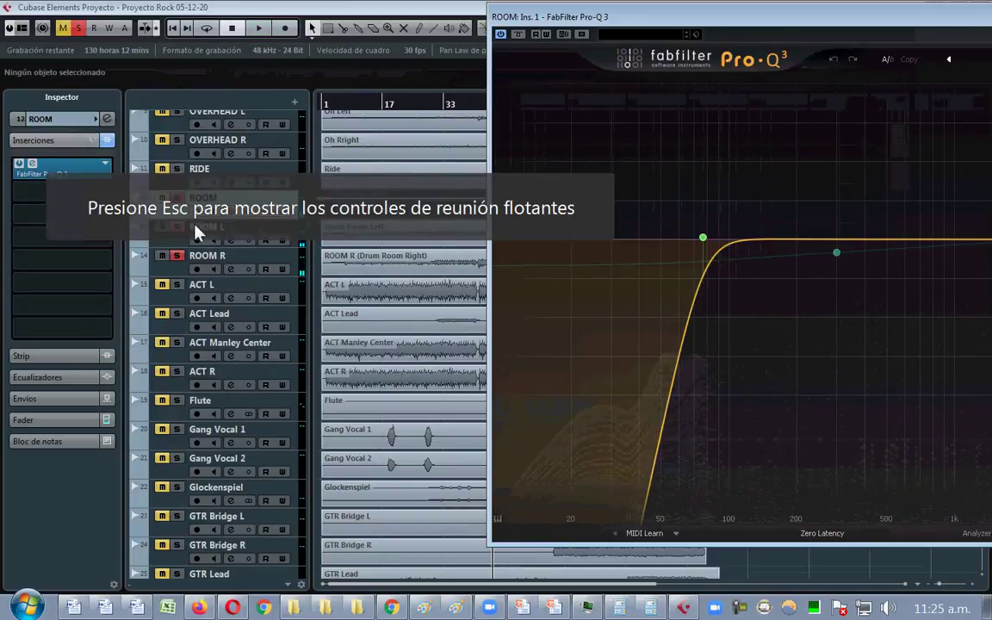
- Clear all solos and play ROOM L soloed to examine its spectrum in the ROOM group's EQ
left_click(67, 28)
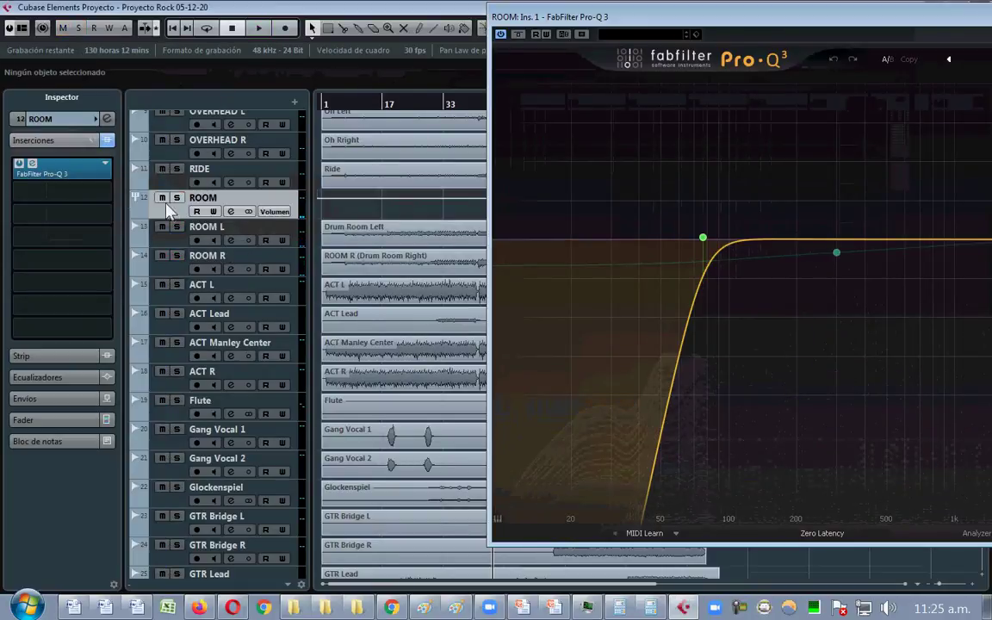
left_click(178, 226)
key("space")
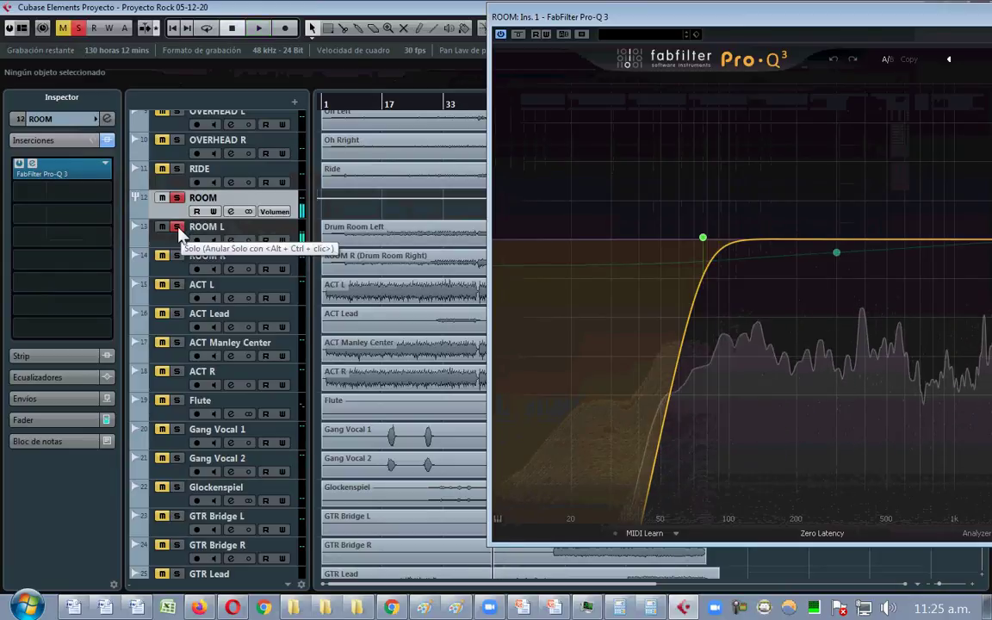
left_click(177, 227)
key("space")
- Play ROOM R soloed to compare its spectrum with ROOM L in the ROOM group's EQ
left_click(177, 256)
key("space")
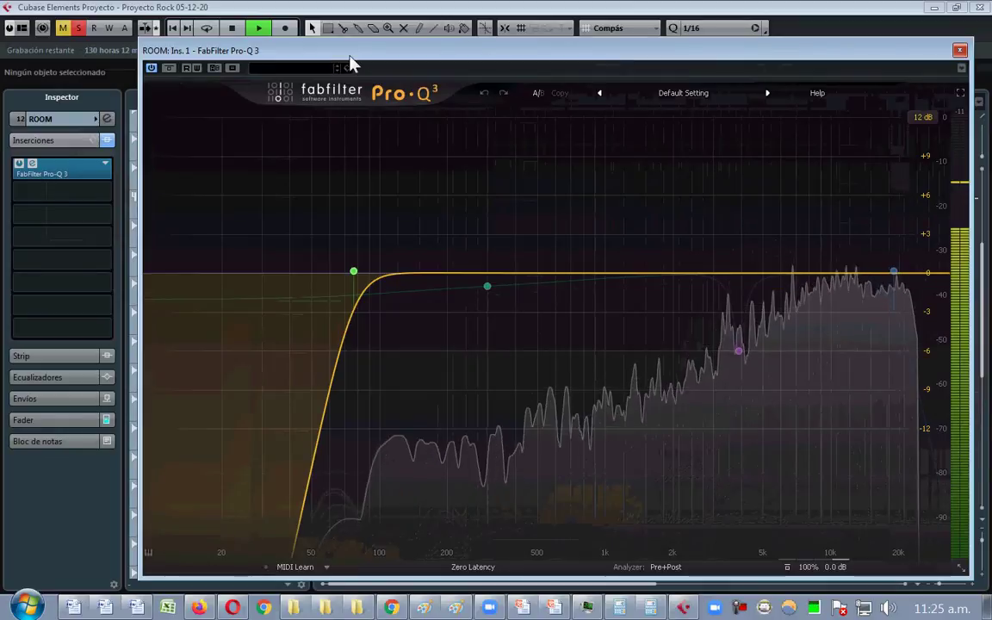
left_click_drag(350, 64, 516, 78)
key("space")
left_click(176, 198)
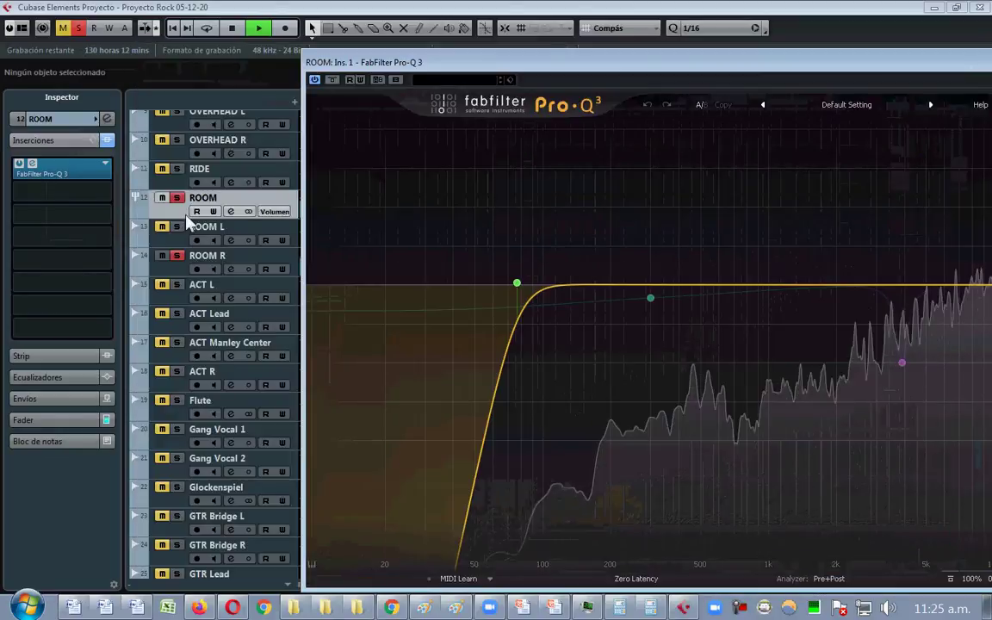
left_click(176, 199)
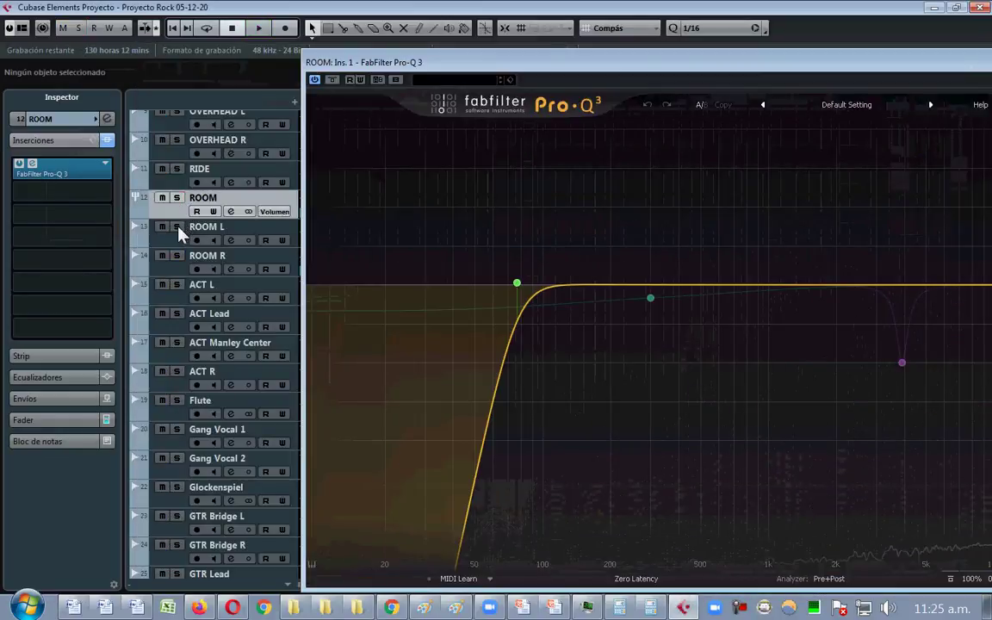
left_click(176, 256)
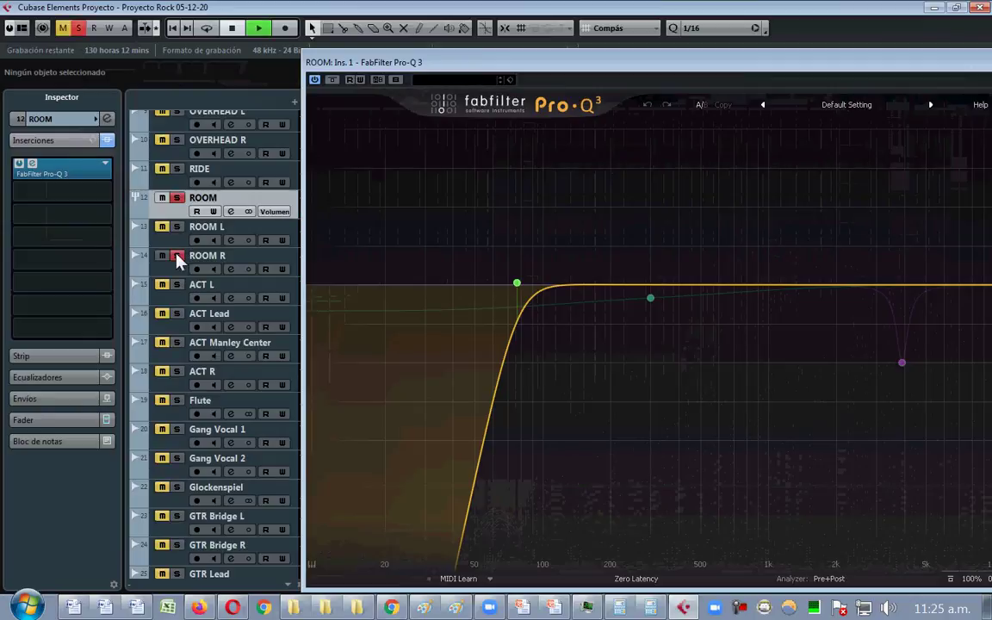
key("space")
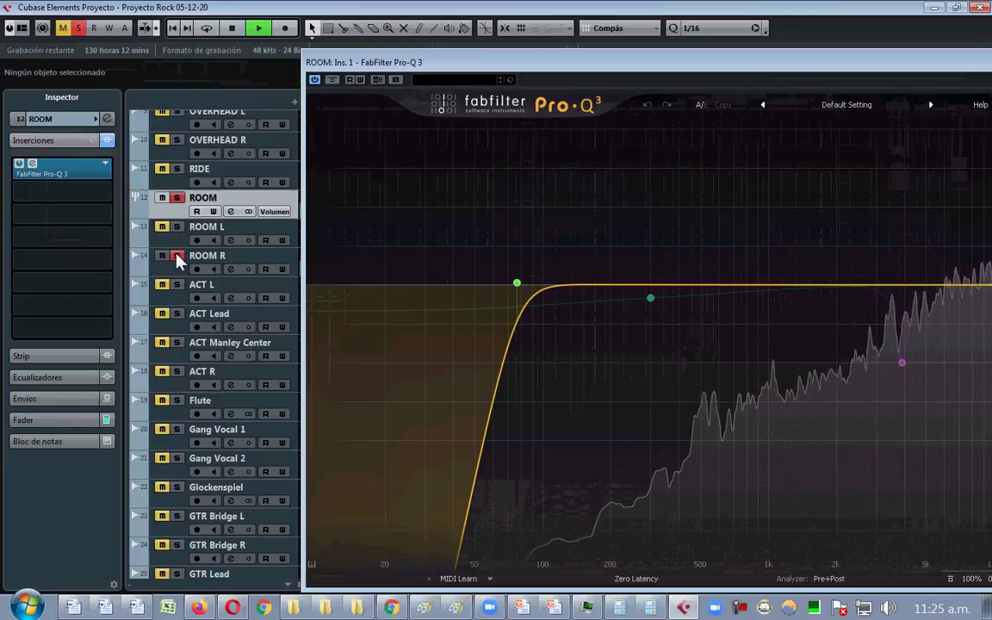
- Solo the ROOM L track during playback and select it
left_click(176, 227)
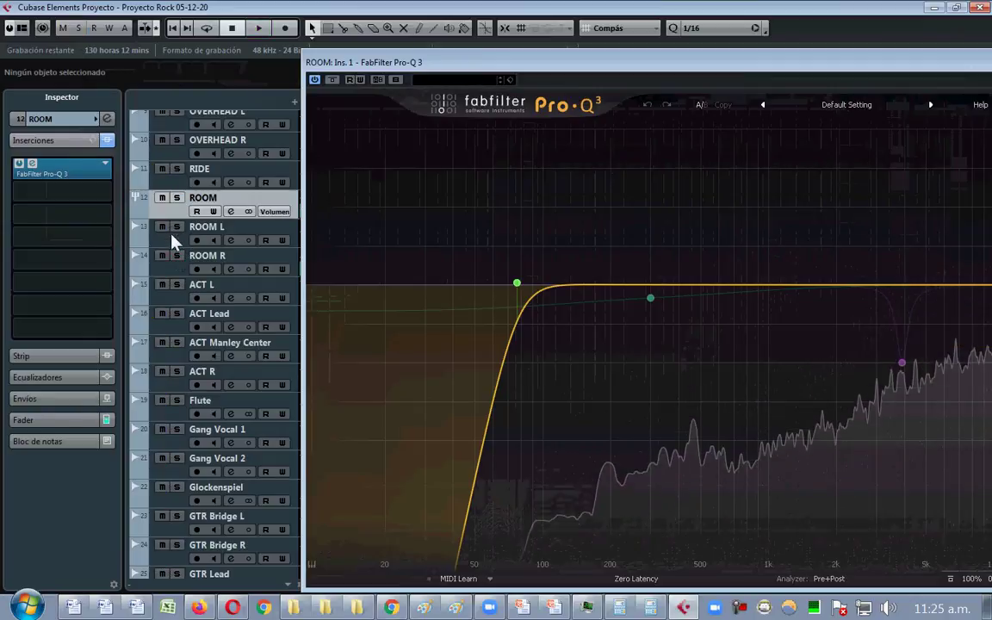
left_click(259, 229)
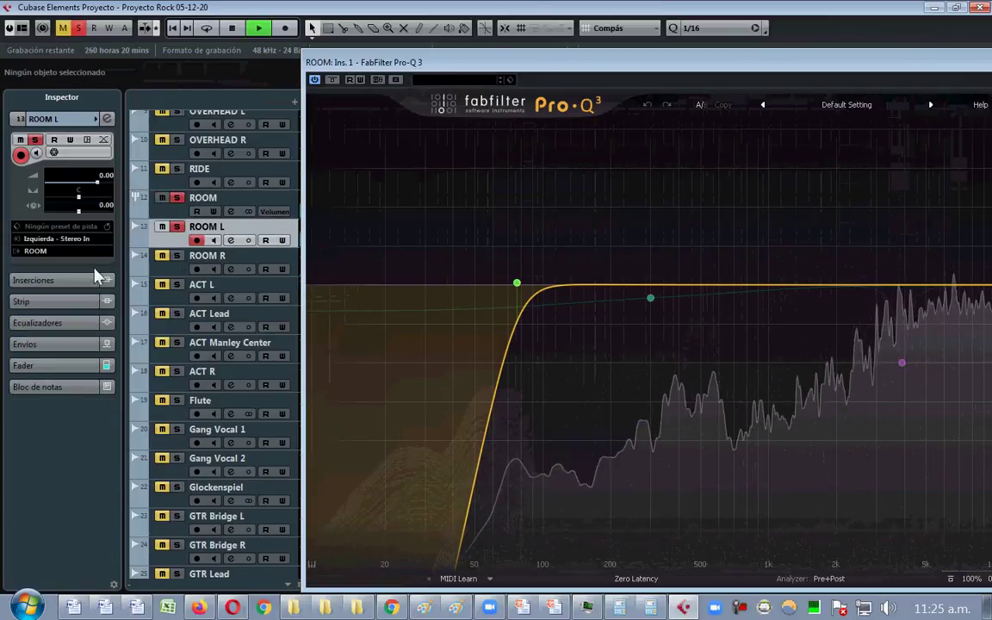
- Remove FabFilter Pro-Q 3 from the ROOM group's inserts
left_click(263, 198)
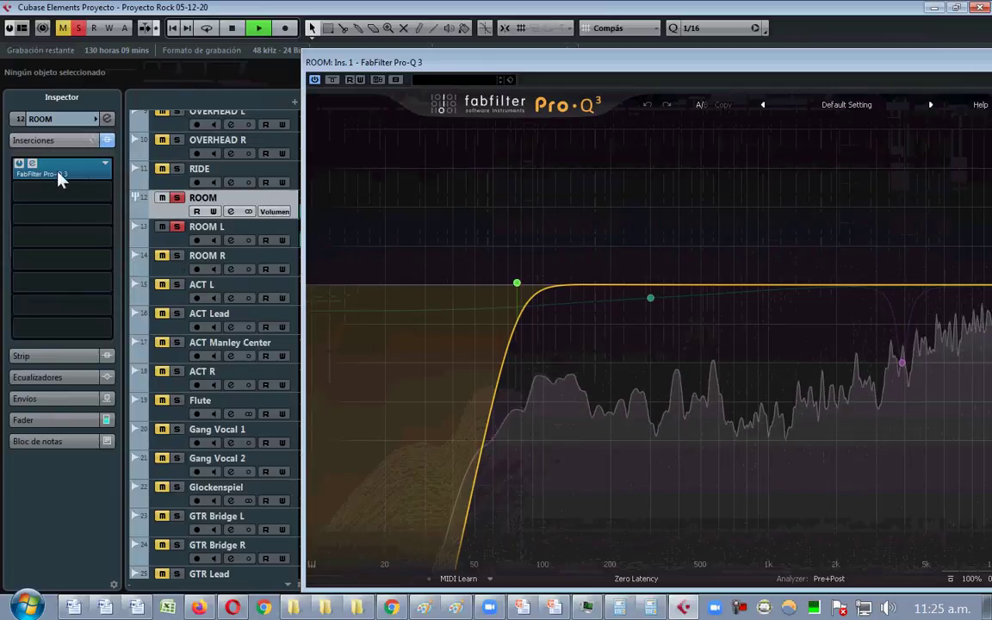
left_click(104, 165)
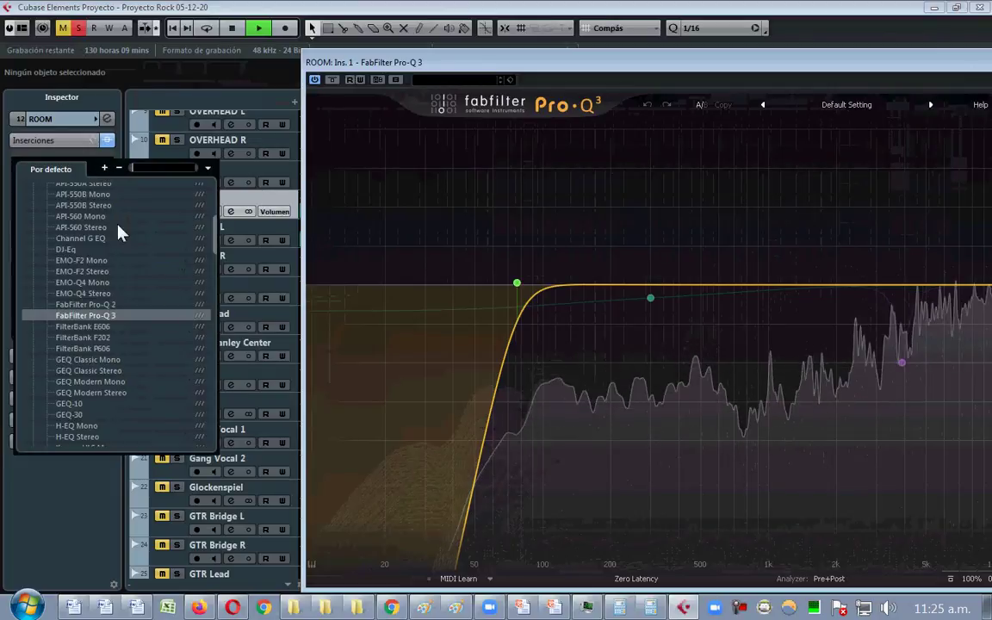
scroll(192, 207, "up", 5)
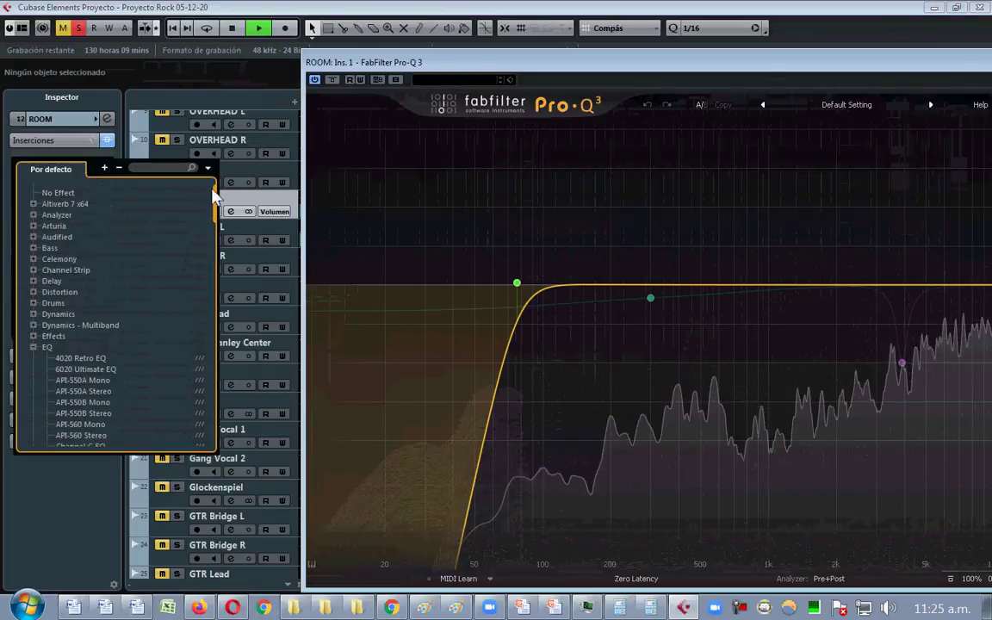
left_click(84, 193)
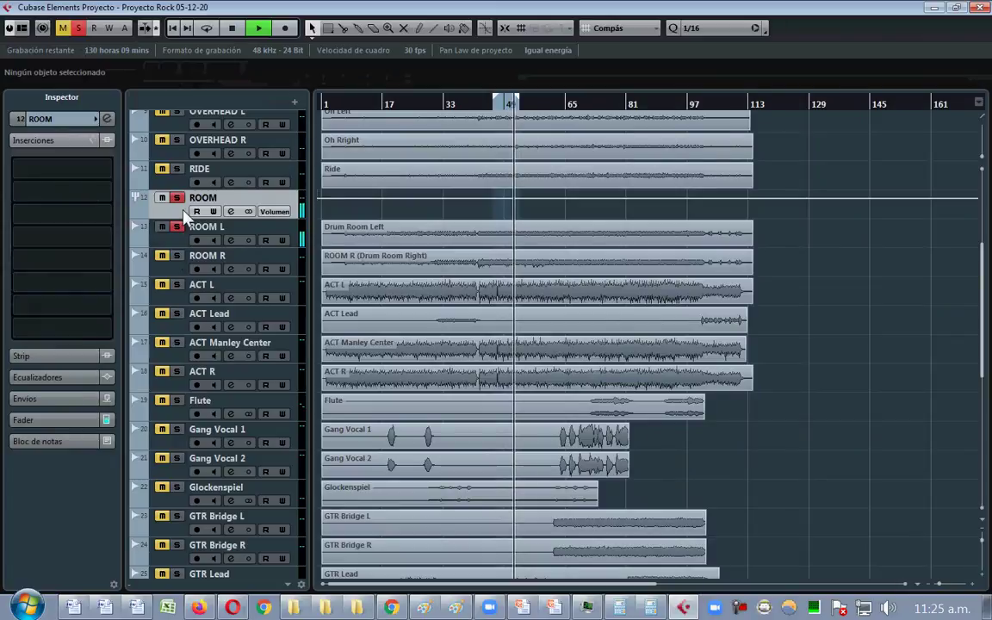
- Insert FabFilter Pro-Q 3 in the first insert slot of the ROOM L track
left_click(267, 226)
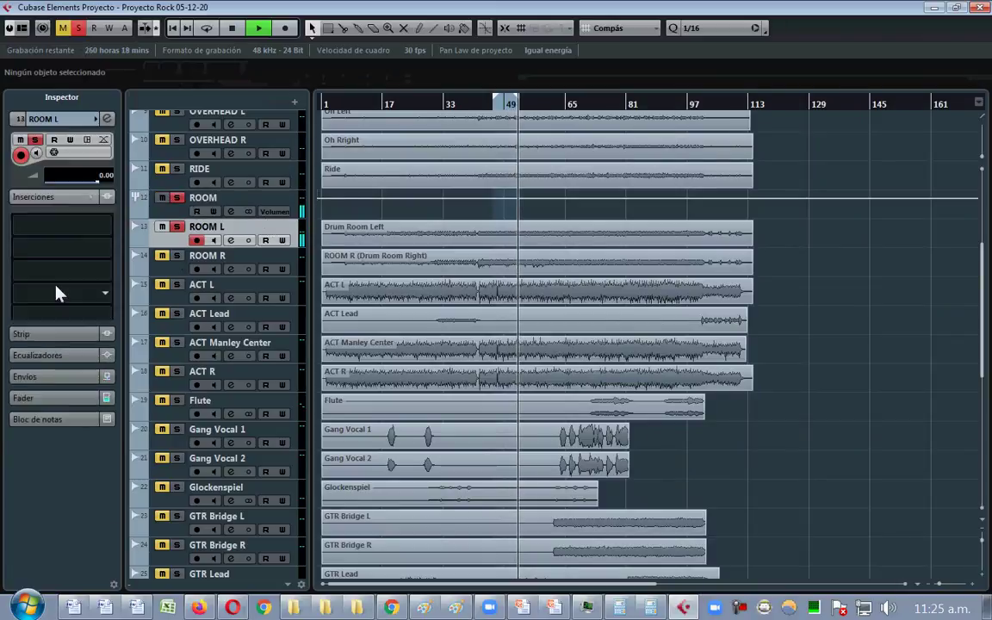
left_click(56, 175)
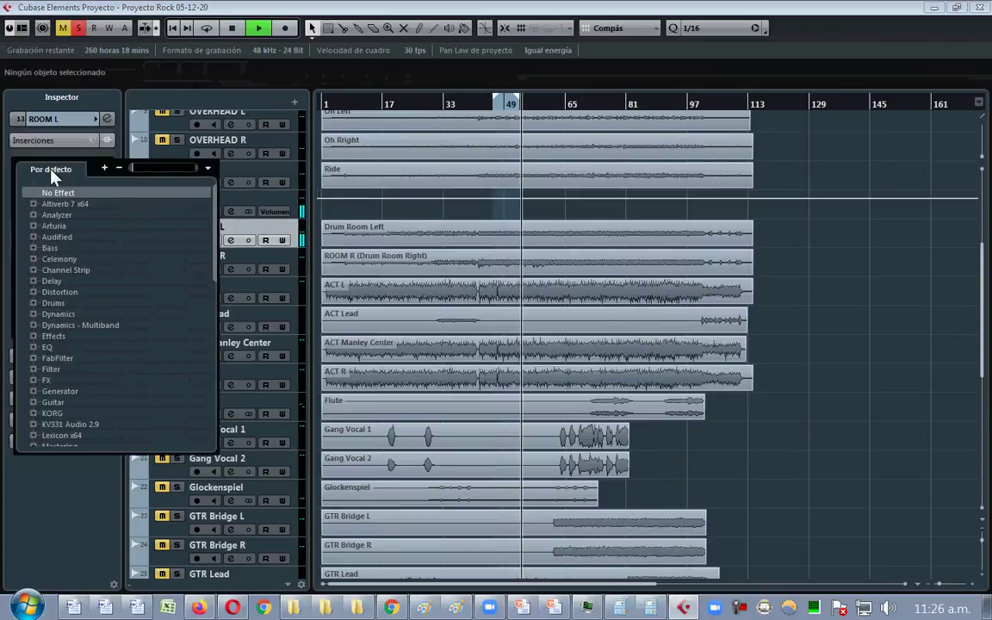
type("PRO-Q")
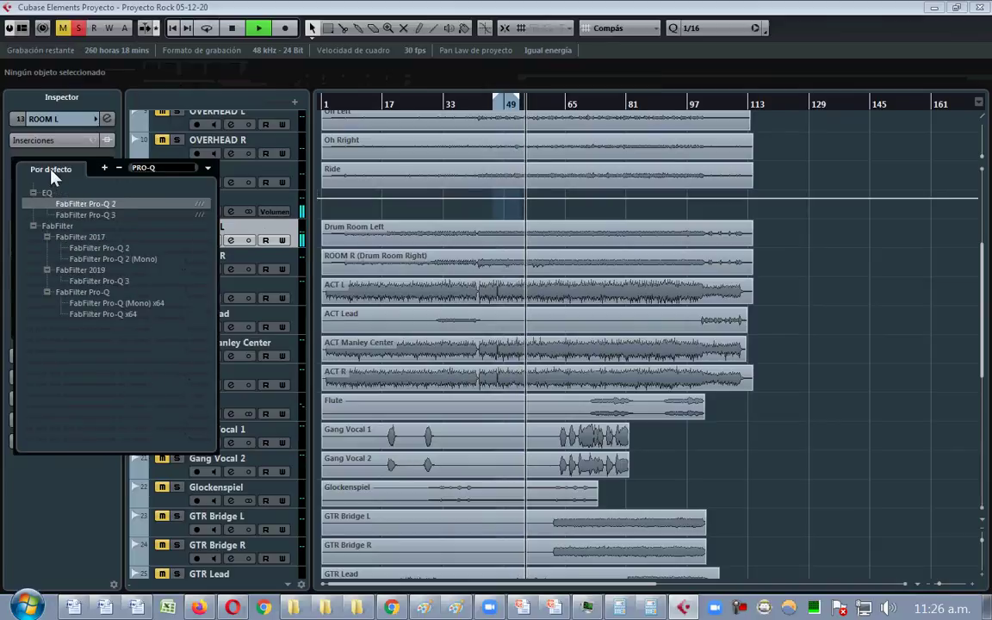
double_click(116, 215)
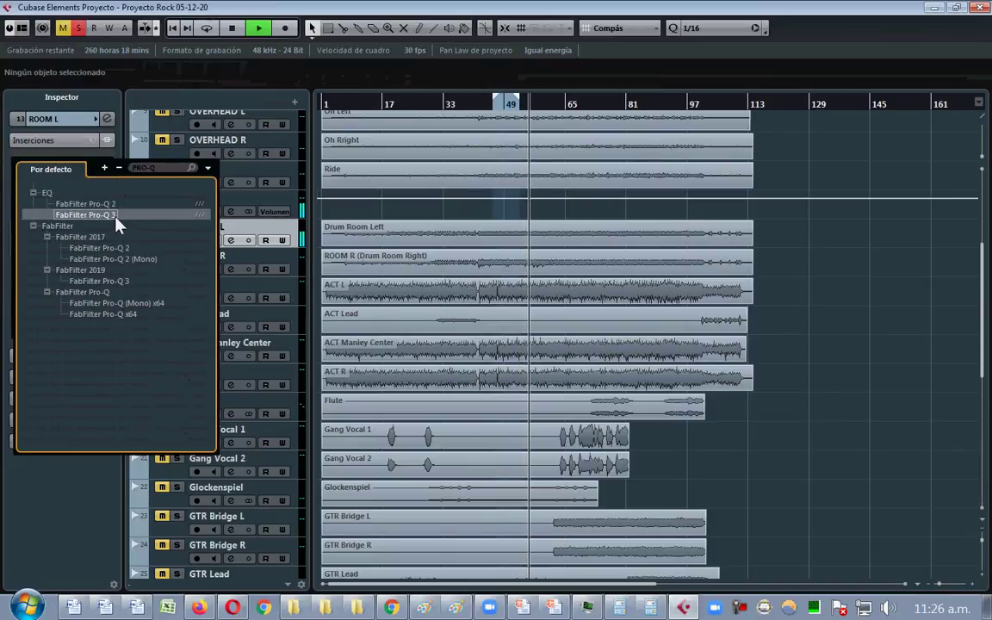
- Raise ROOM L's low cut to about 200 Hz while listening to the playback
left_click(296, 261)
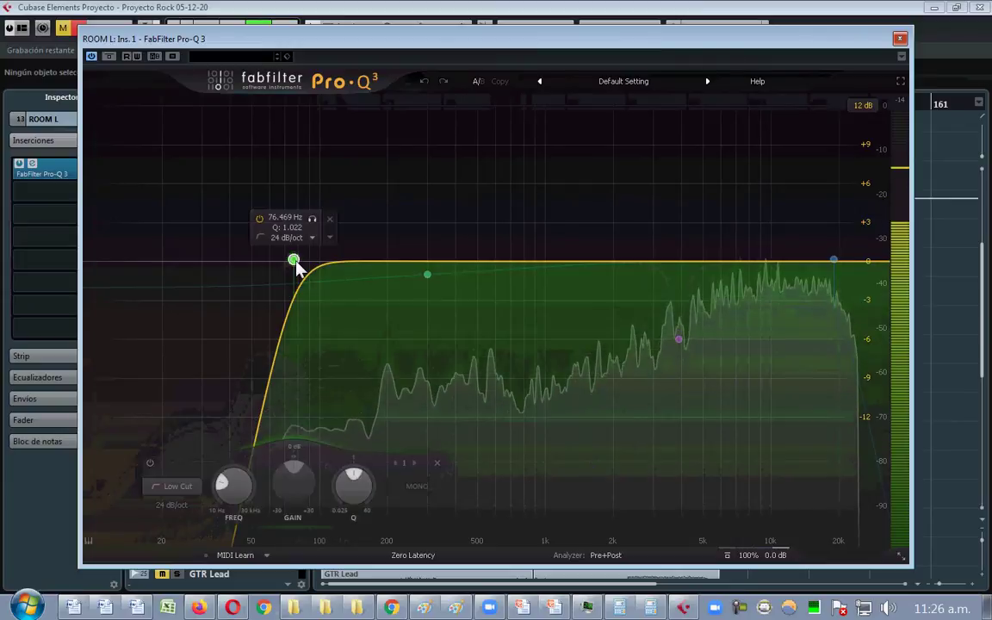
left_click_drag(301, 261, 367, 263)
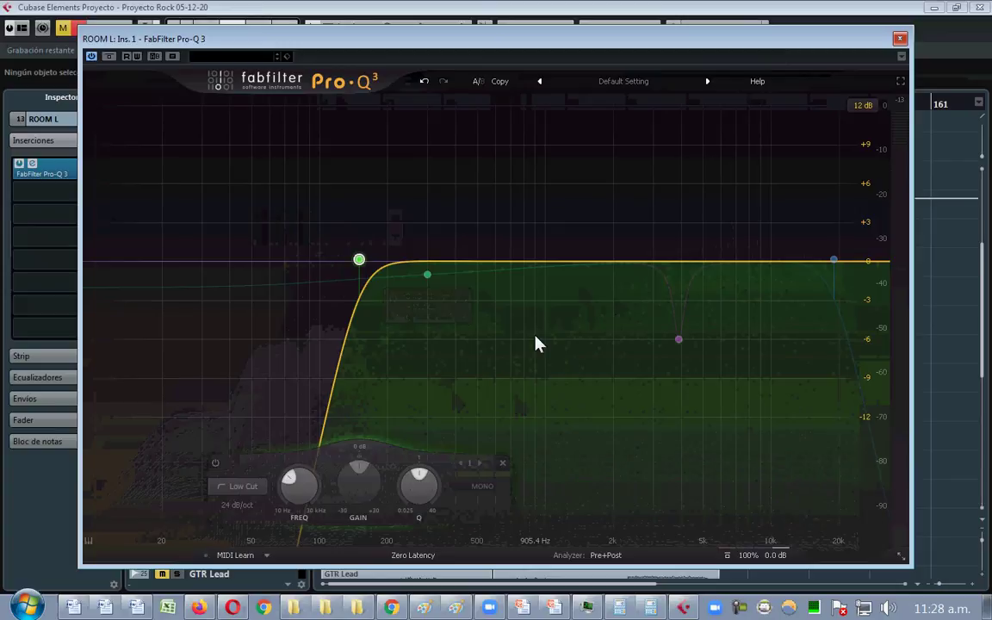
key("space")
mouse_move(358, 264)
left_click_drag(358, 261, 387, 255)
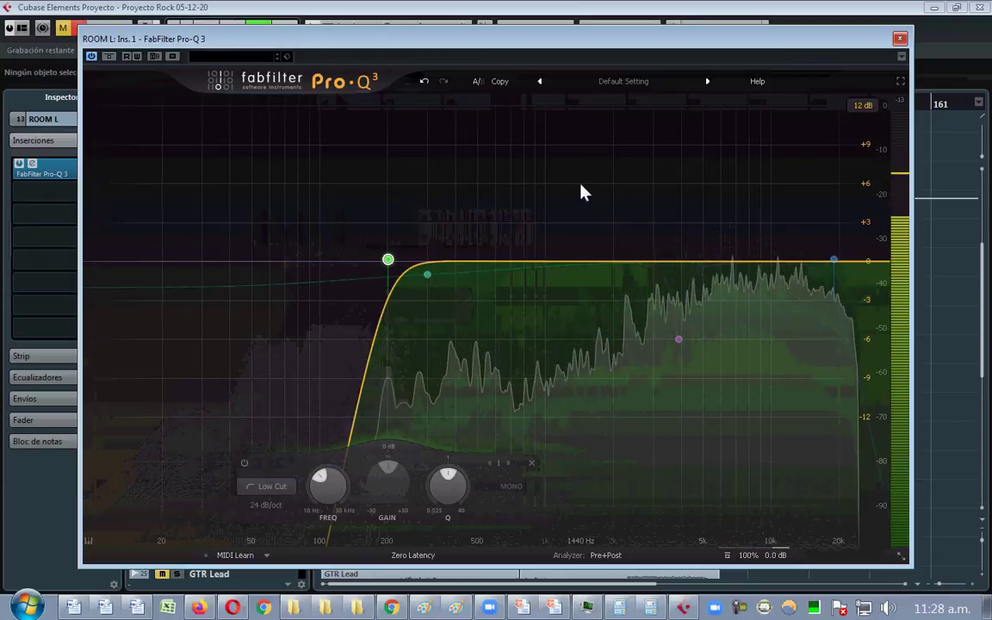
- Enable ROOM L's high cut, lower it to about 12.4 kHz, and examine the spectrum above the cut
mouse_move(832, 239)
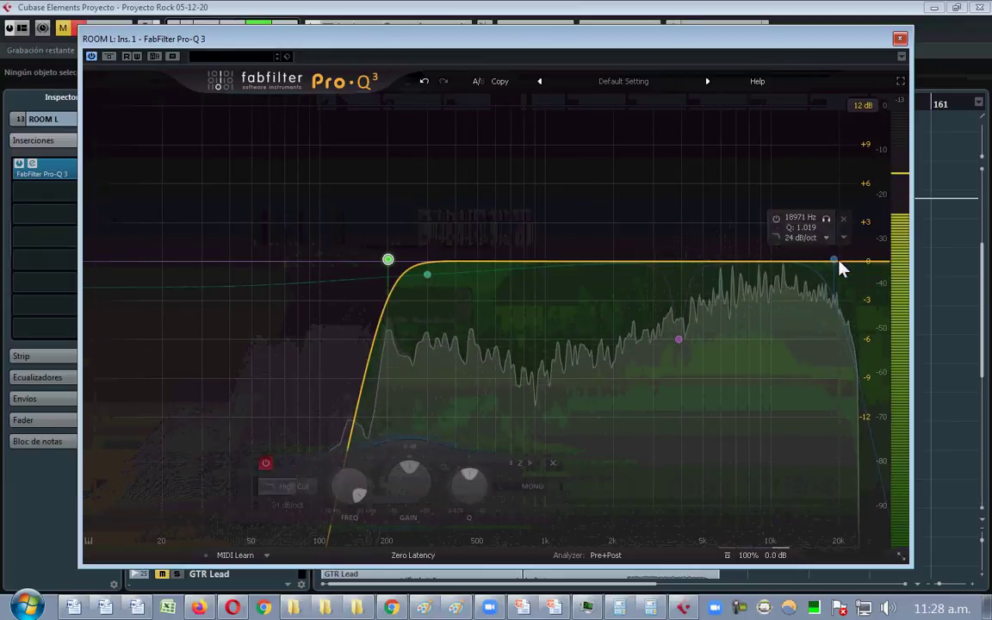
left_click(832, 258)
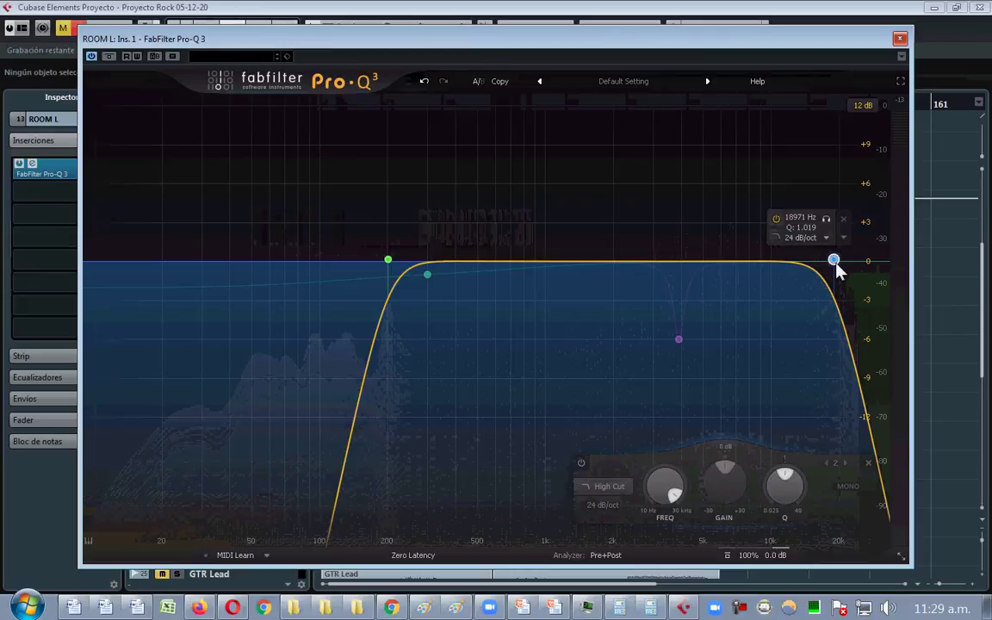
left_click_drag(835, 262, 793, 262)
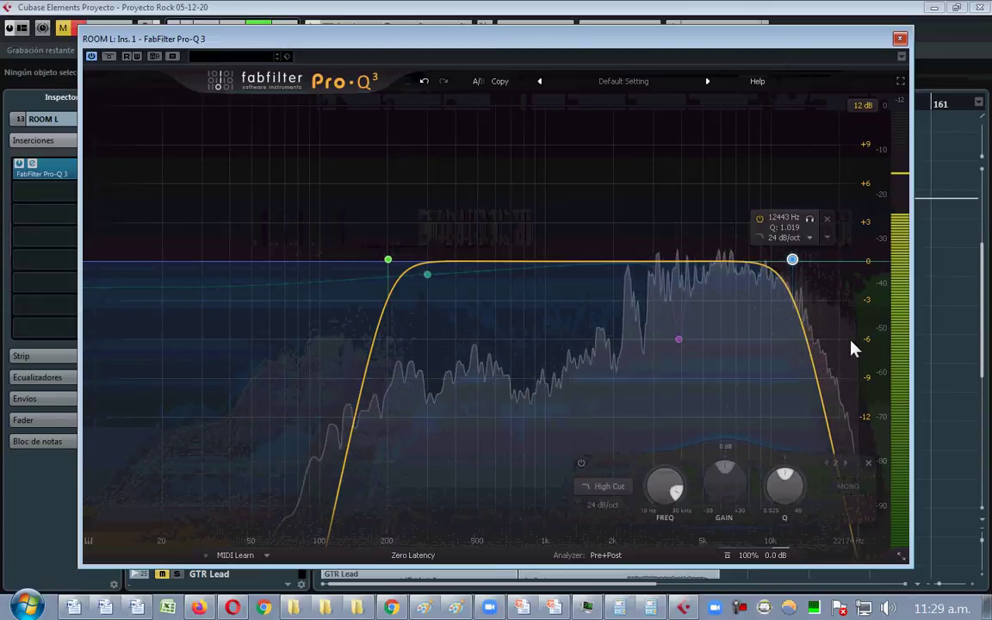
left_click_drag(837, 361, 824, 355)
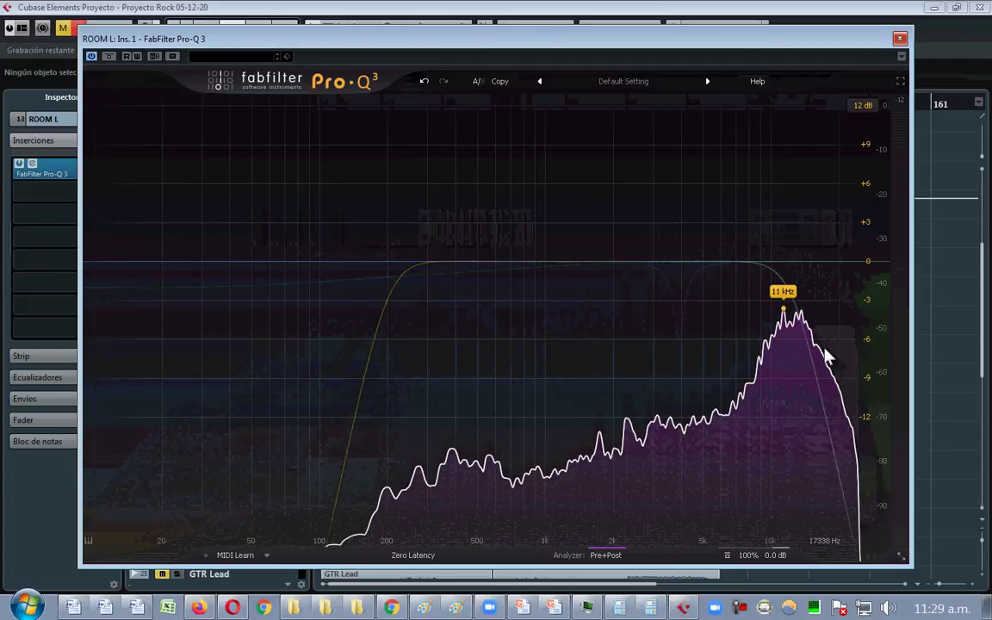
- Close ROOM L's equalizer and solo the BATERIA group to listen to the whole drum kit
left_click_drag(825, 356, 825, 356)
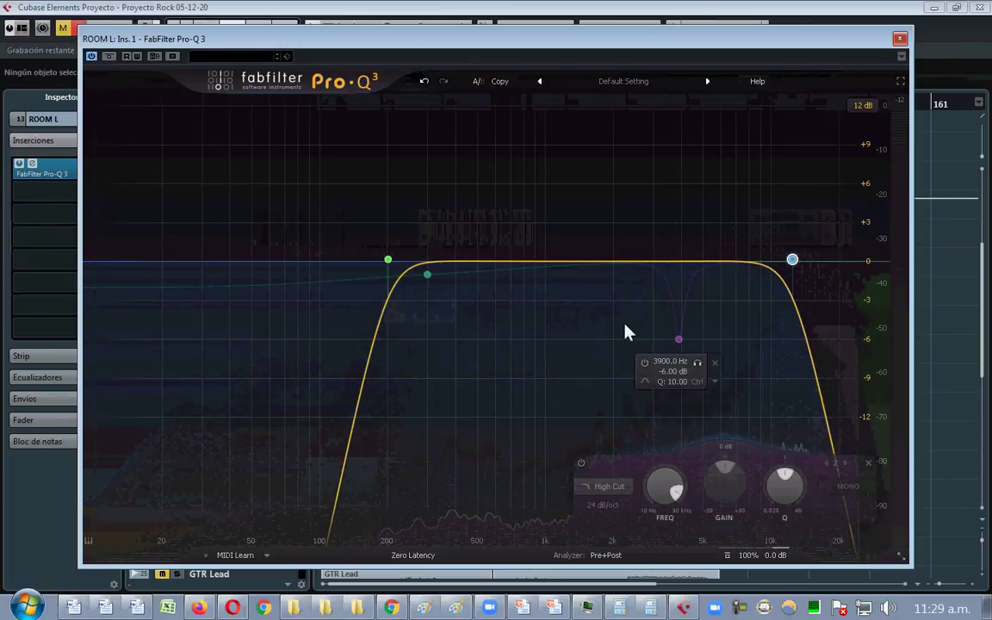
left_click(900, 35)
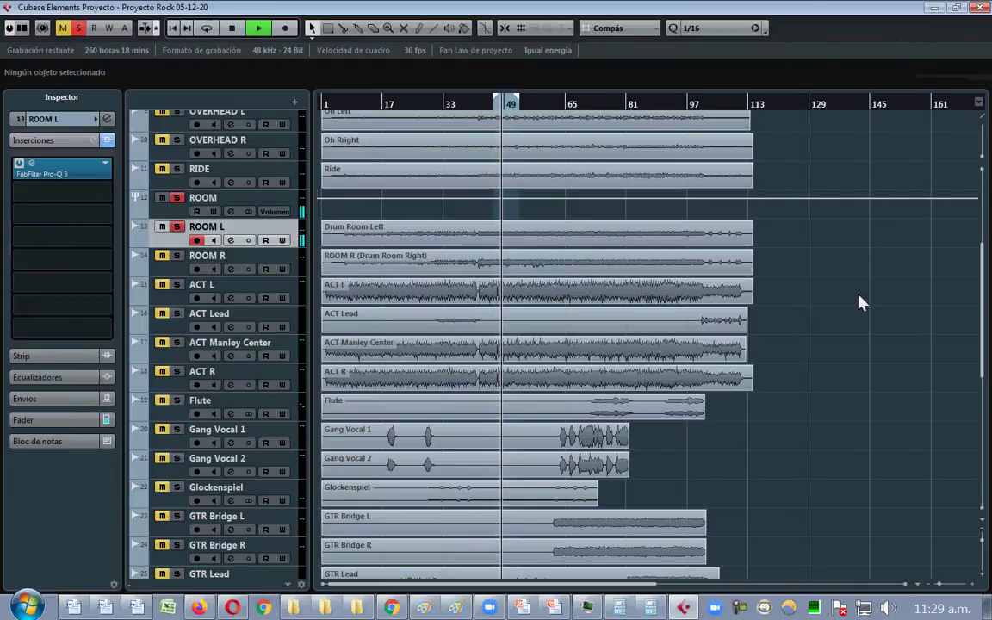
scroll(859, 302, "up", 5)
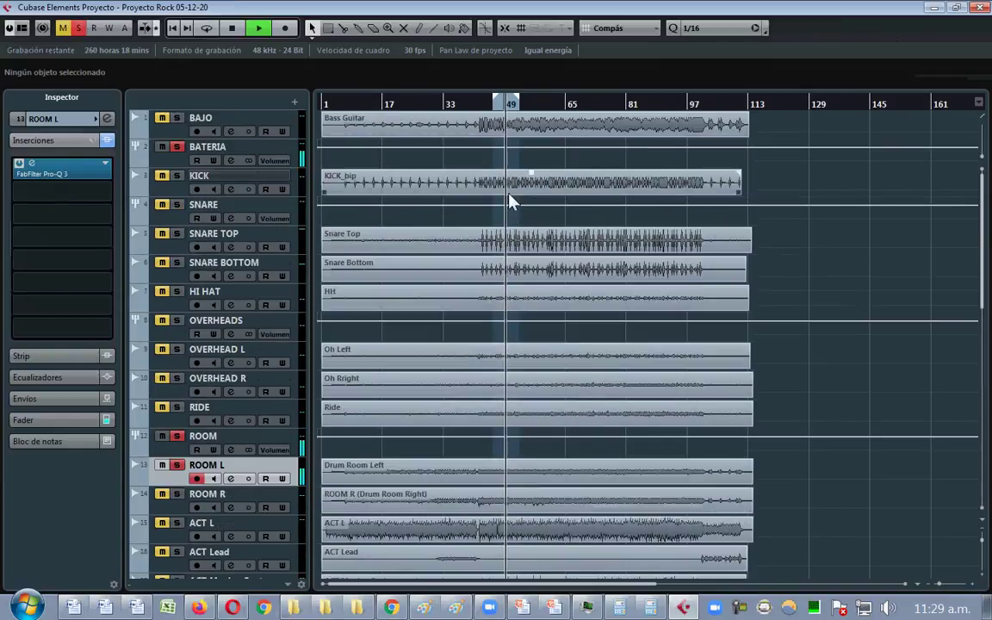
left_click(177, 148)
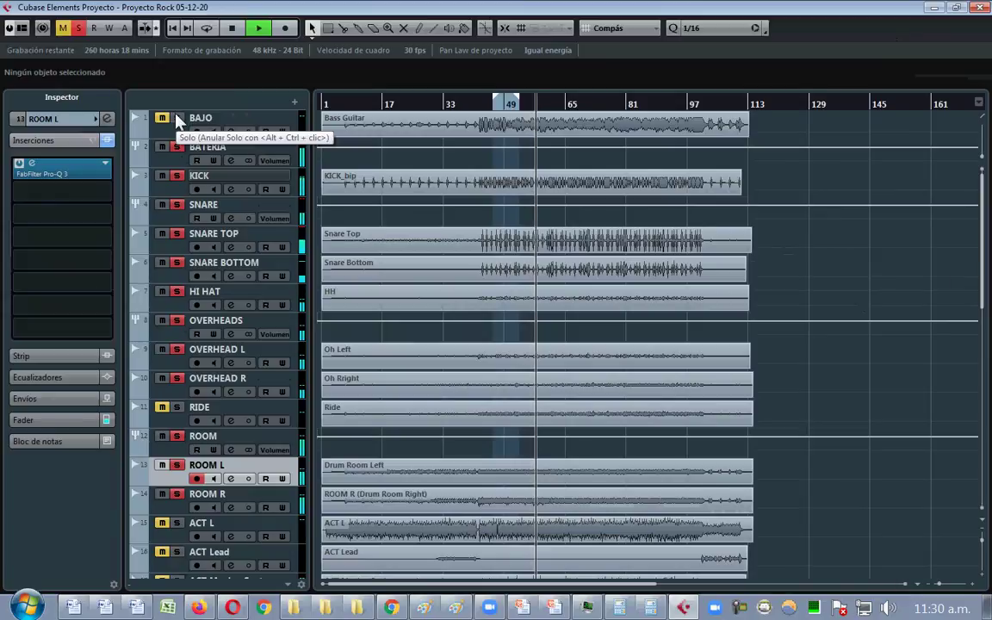
- Route the RIDE track's output to the BATERIA group
left_click(274, 410)
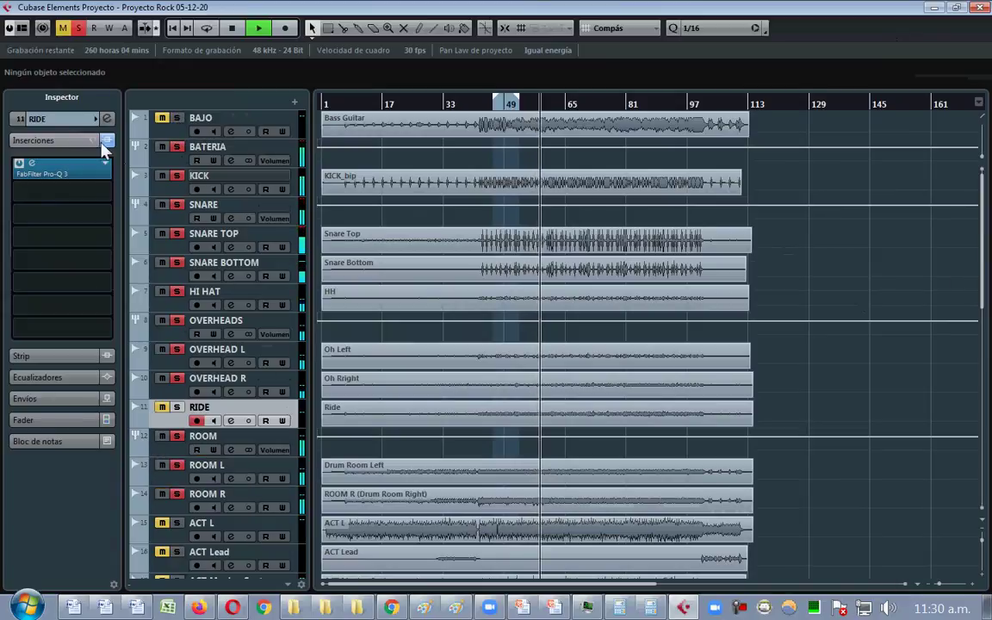
left_click(62, 119)
left_click(51, 251)
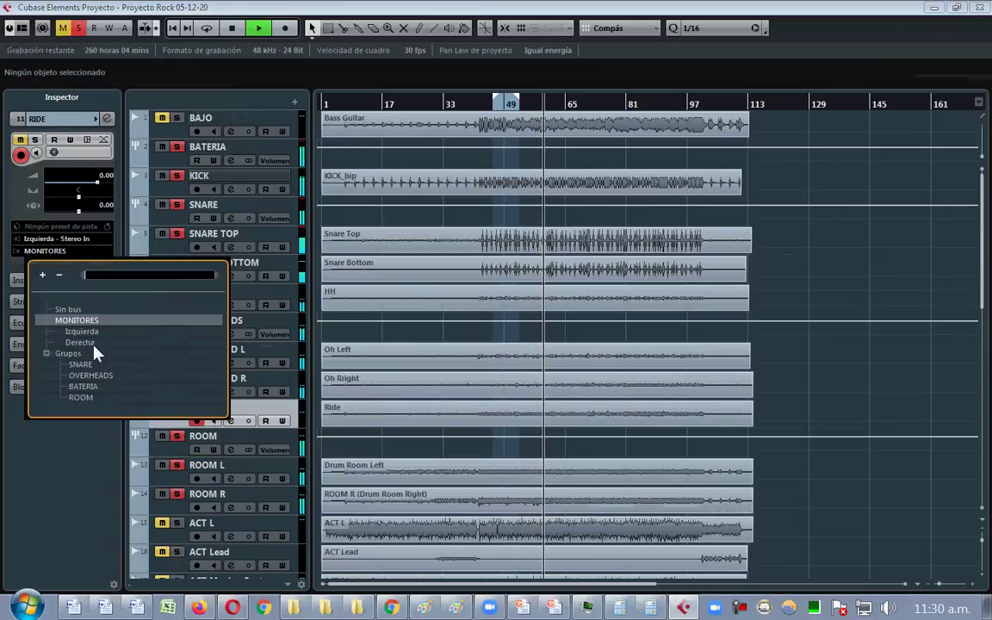
left_click(84, 387)
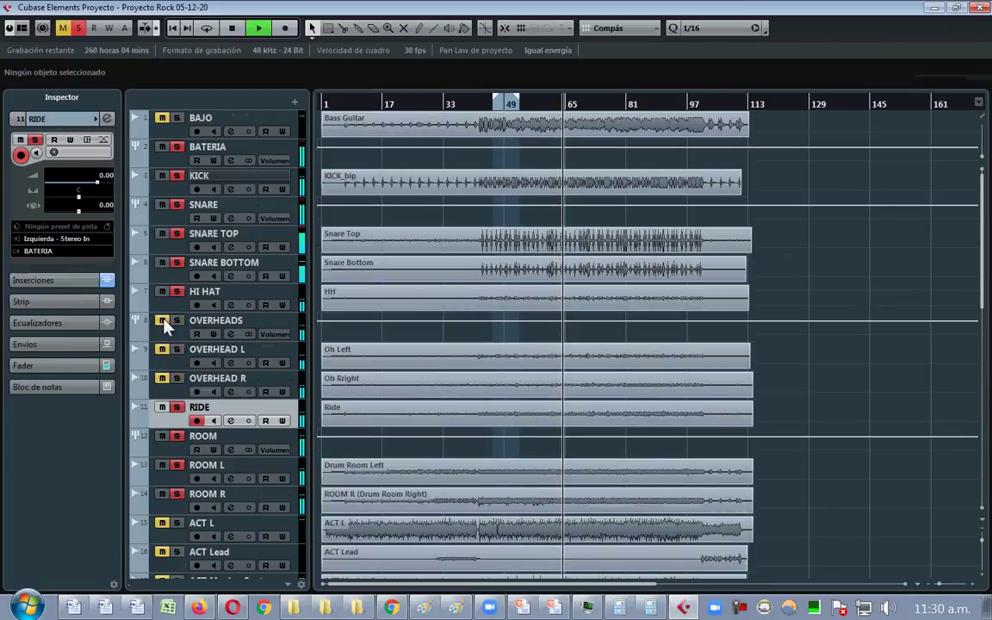
- Take RIDE and the ROOM group out of the soloed drum mix and solo the OVERHEADS group during playback
left_click(161, 408)
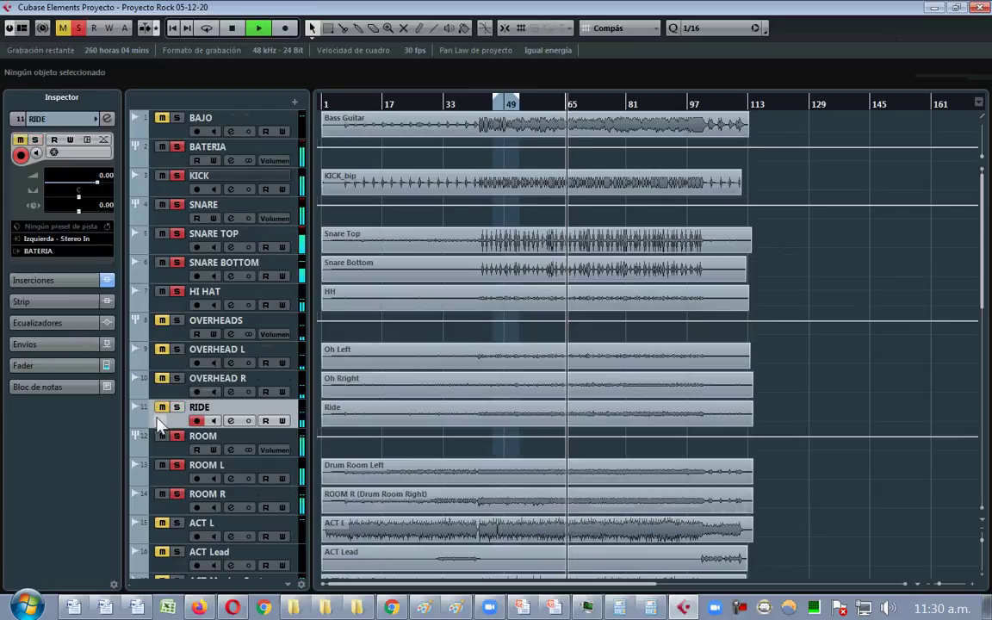
left_click(161, 437)
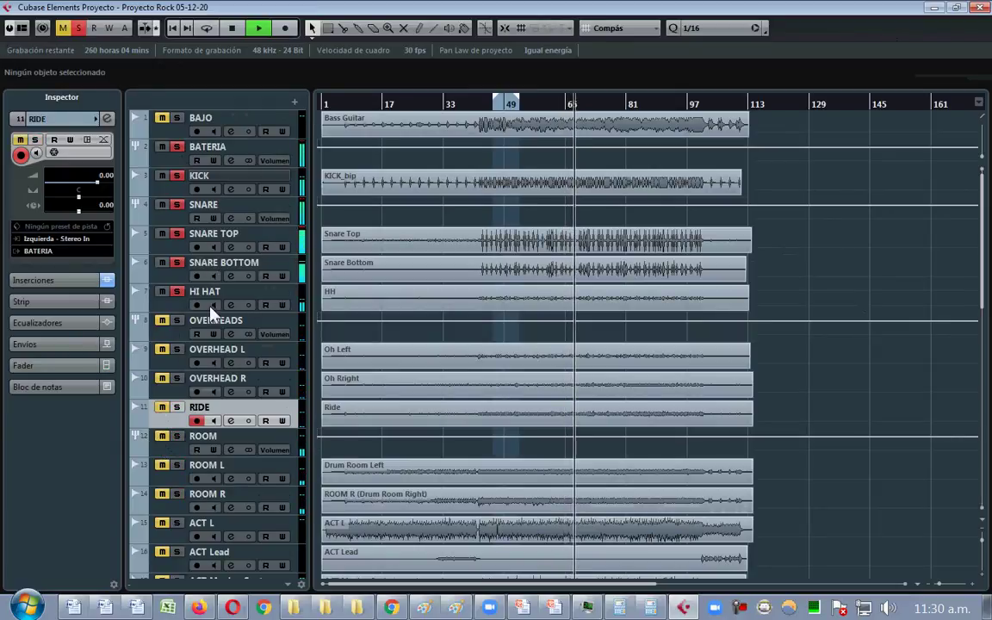
left_click(177, 321)
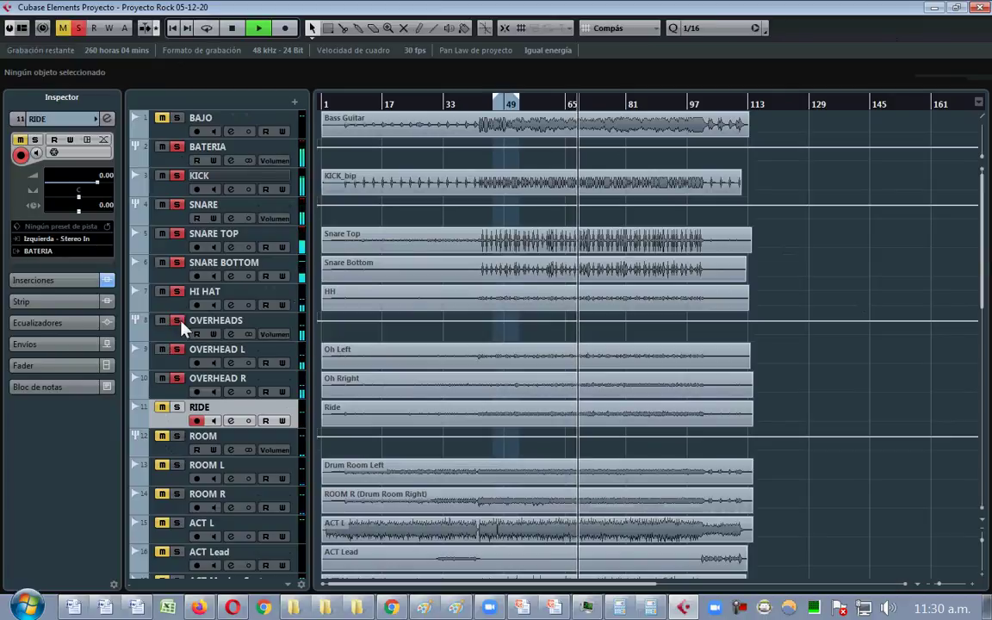
- Check the low cut frequency in the OVERHEADS group's FabFilter Pro-Q 3 during playback
left_click(285, 330)
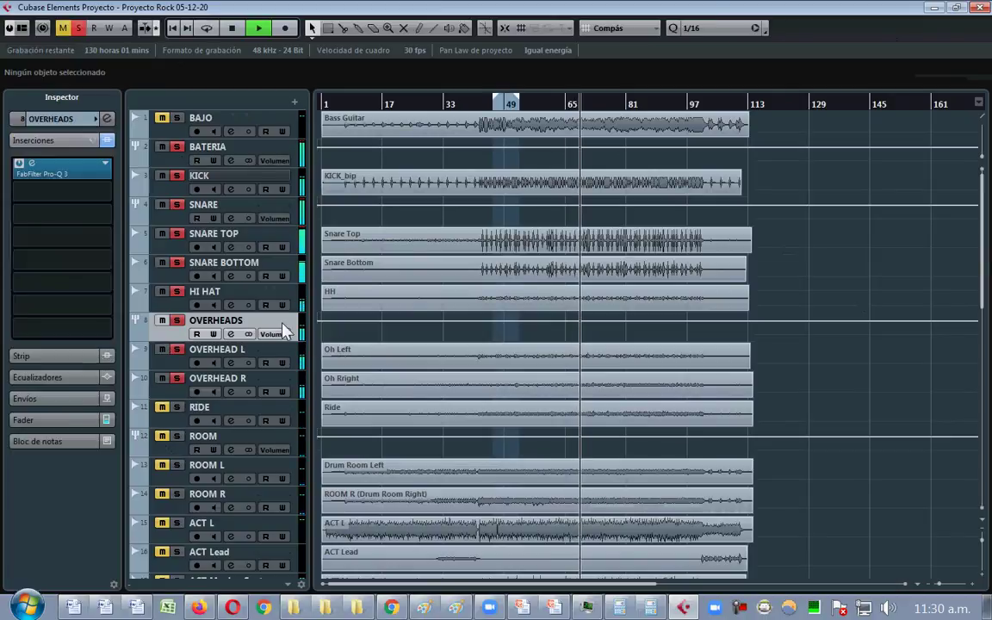
left_click(69, 167)
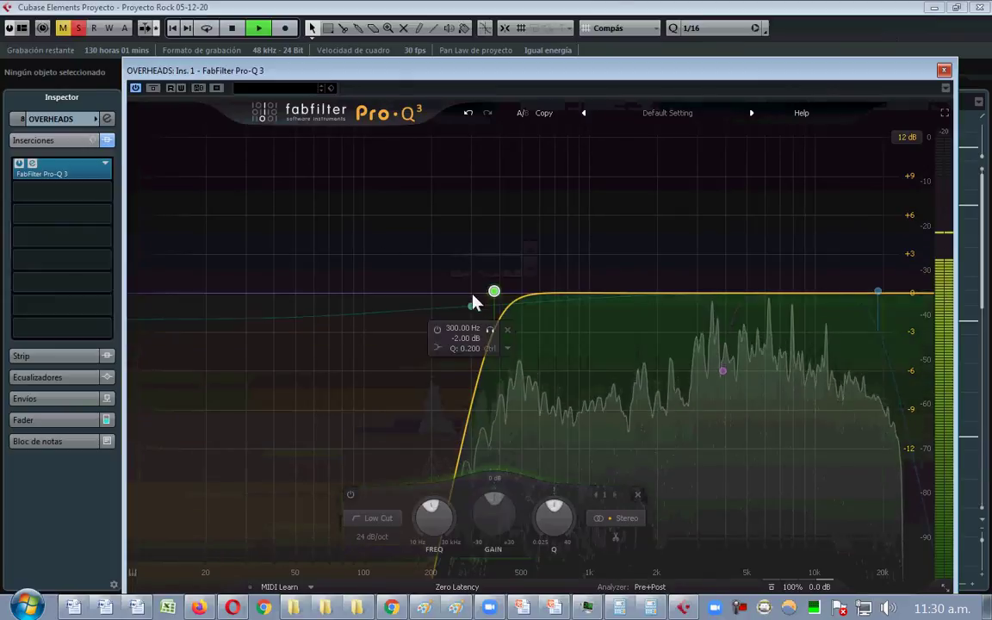
mouse_move(492, 289)
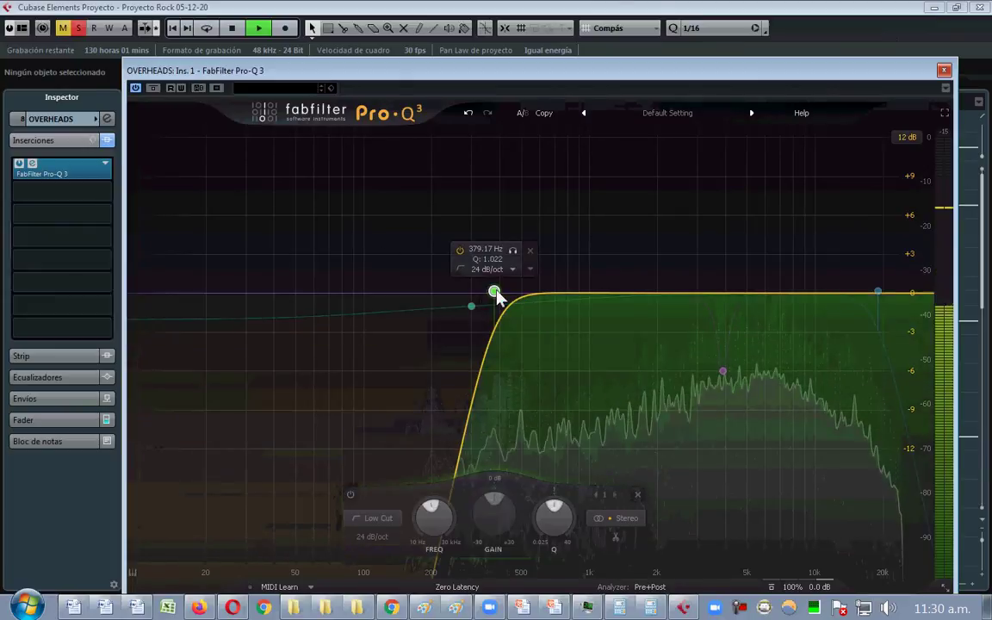
left_click(945, 71)
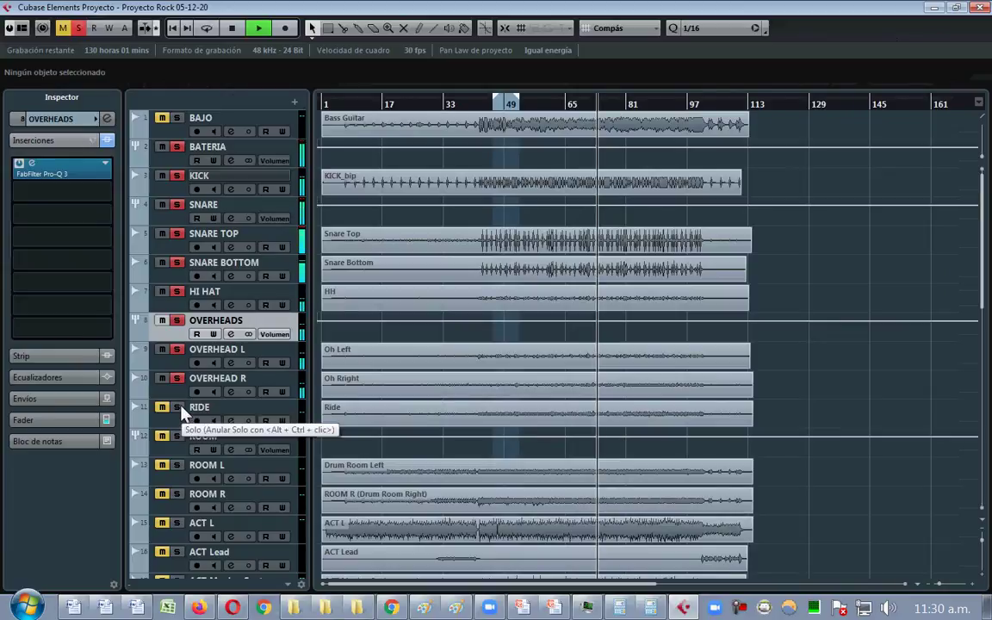
- Solo RIDE and raise its Pro-Q 3 low cut to about 360 Hz while the drums play
left_click(278, 415)
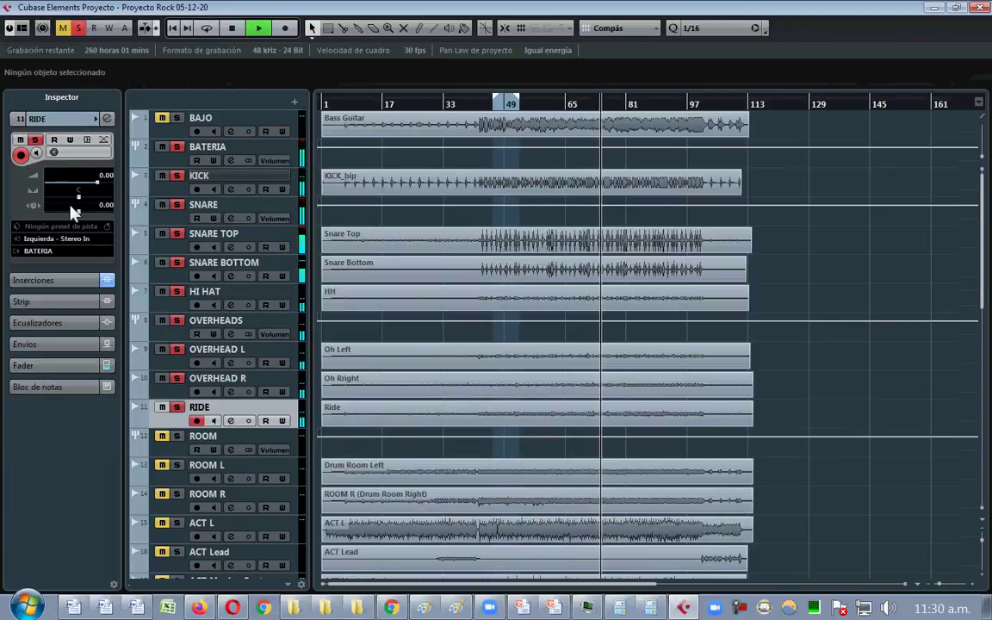
left_click(38, 278)
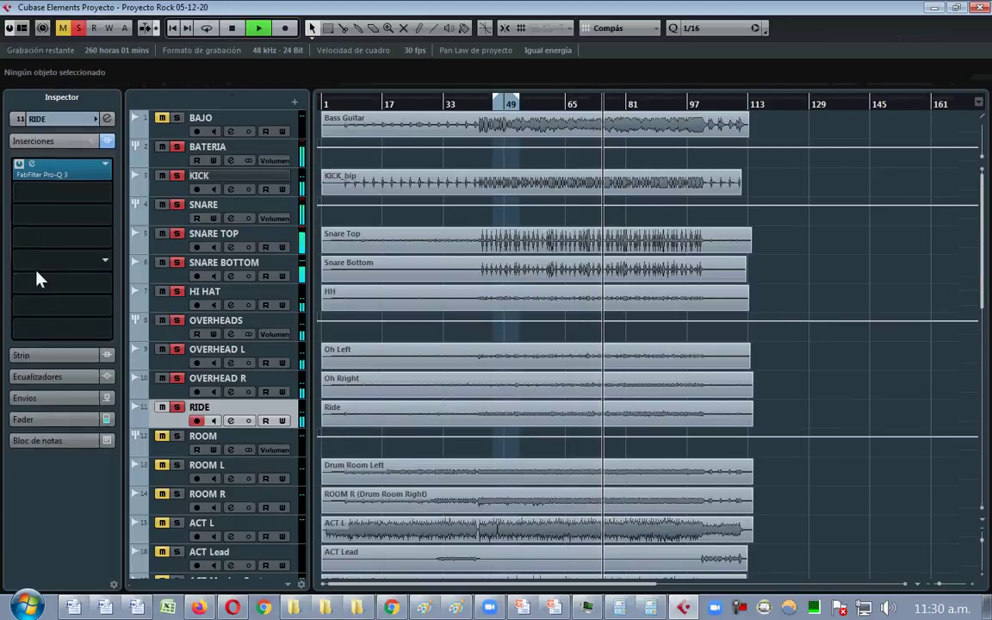
left_click(28, 162)
scroll(439, 262, "up", 5)
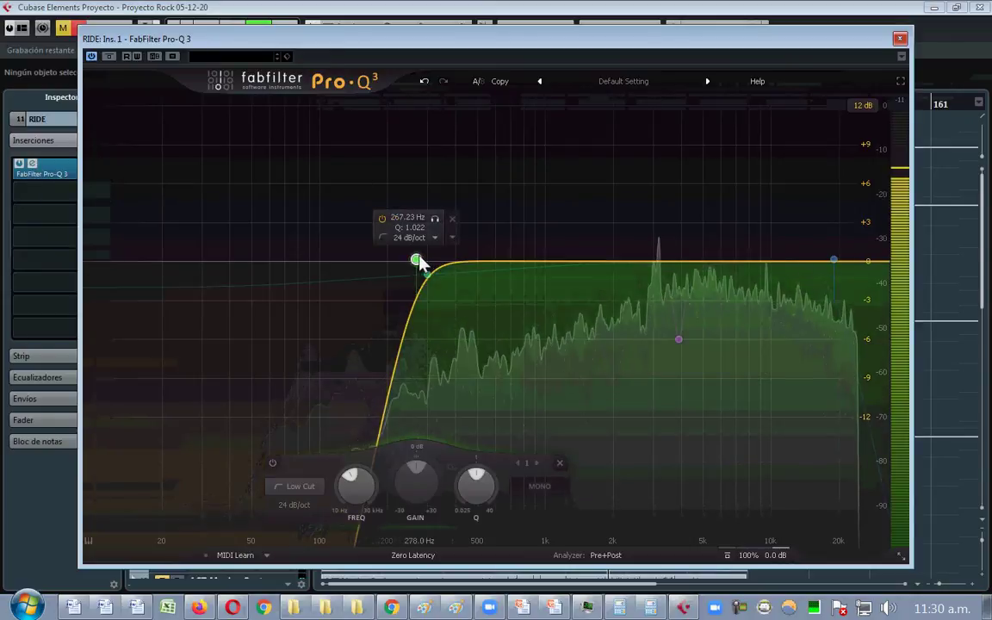
left_click_drag(440, 256, 453, 256)
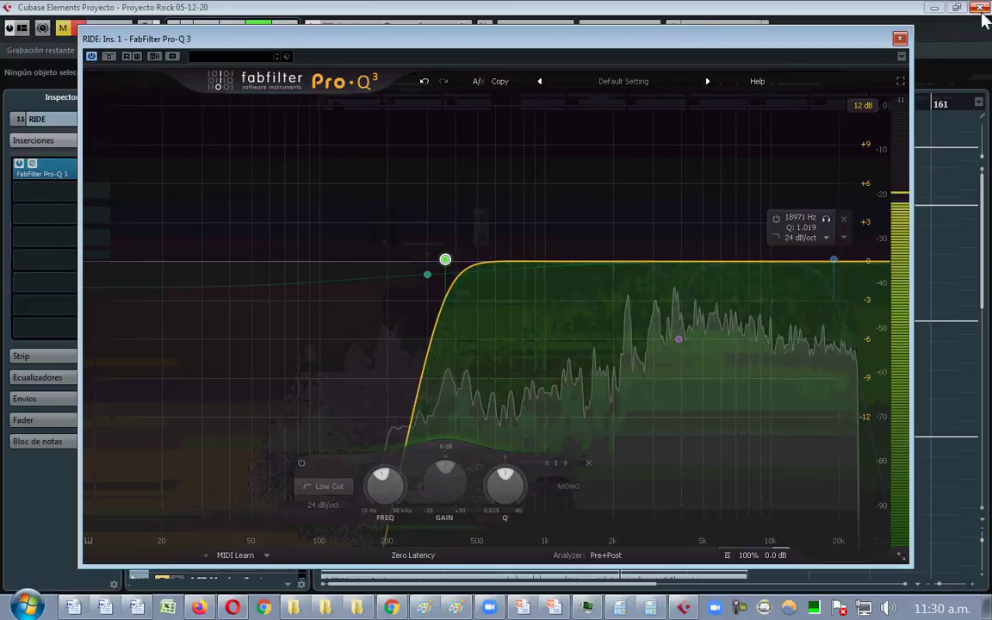
left_click(898, 38)
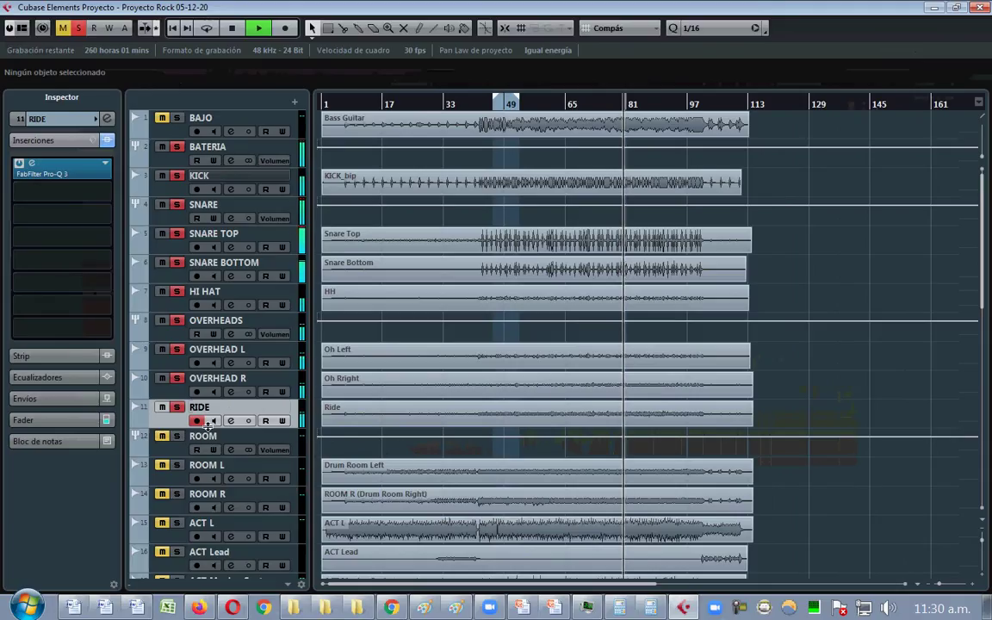
- Solo the ROOM group again and check the low cut frequency in ROOM L's FabFilter Pro-Q 3
left_click(291, 446)
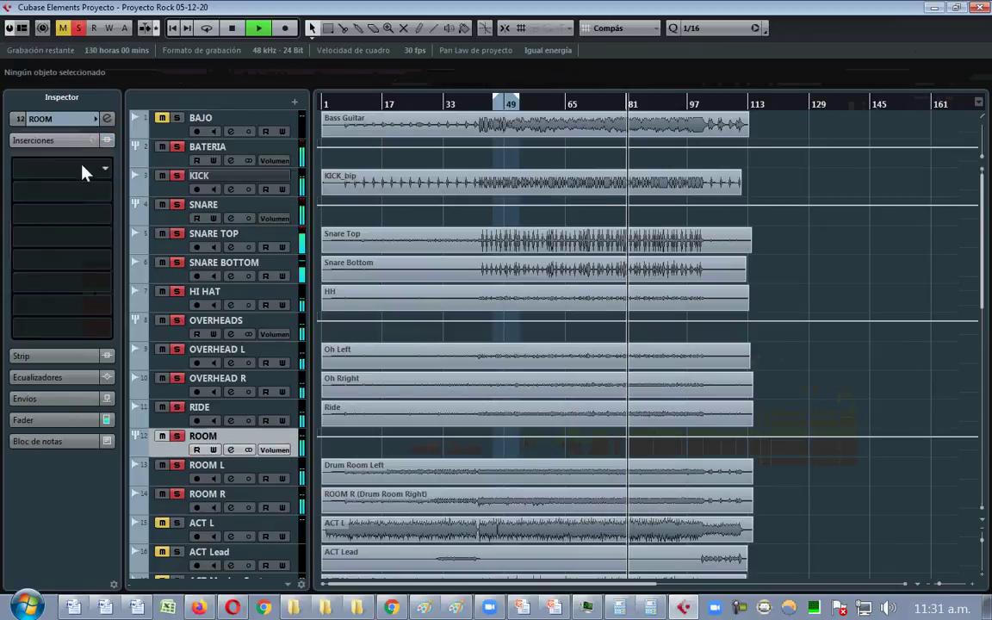
left_click(263, 471)
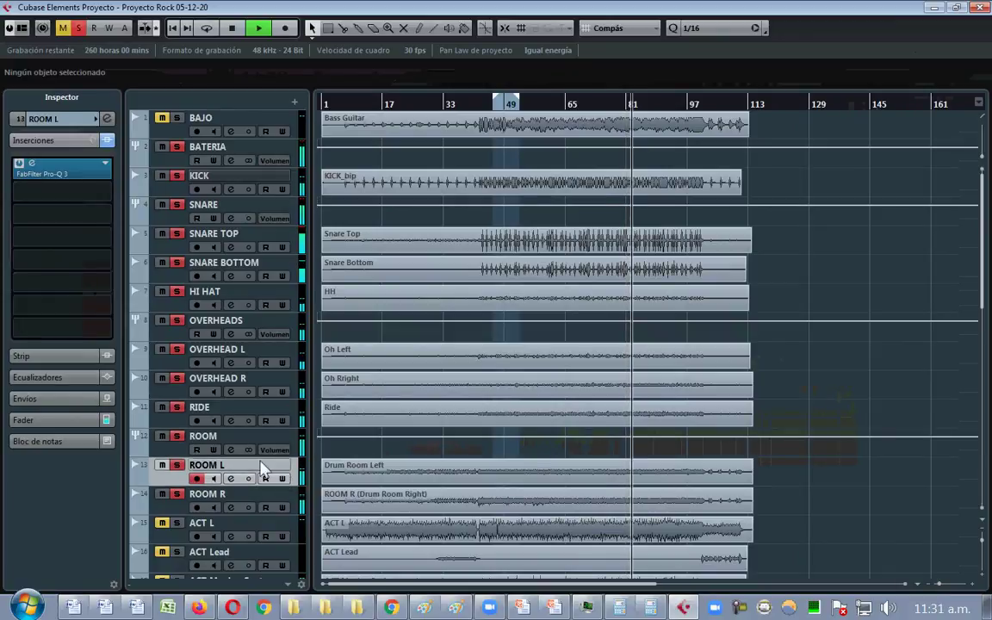
left_click(31, 165)
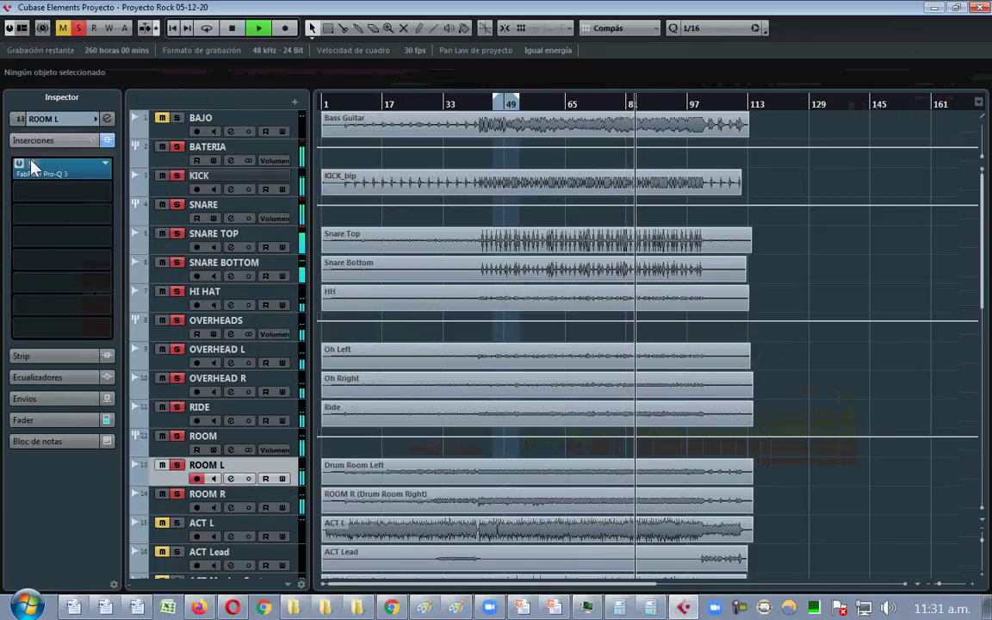
mouse_move(385, 267)
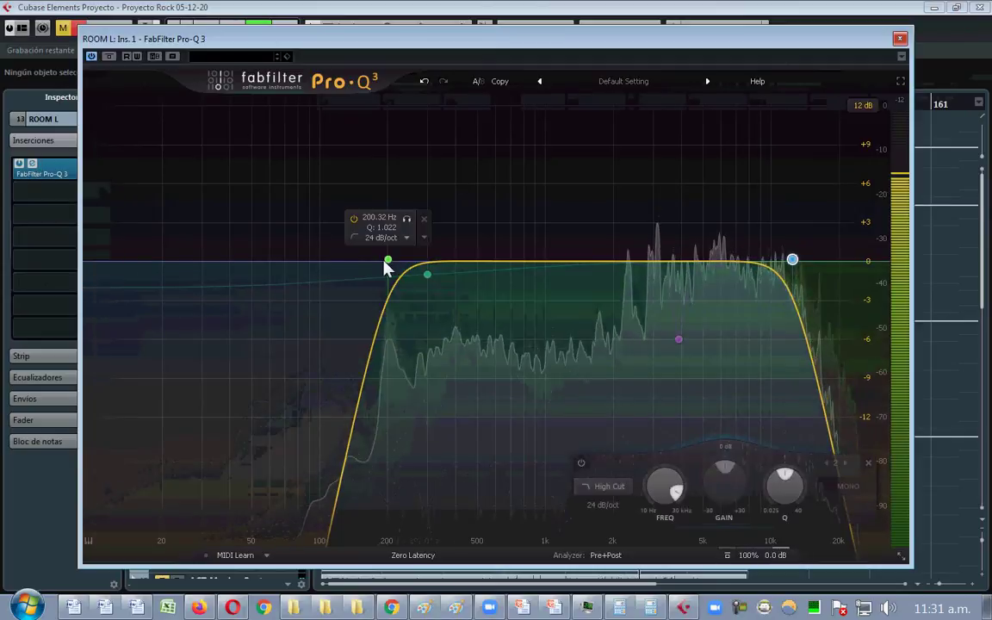
left_click(900, 38)
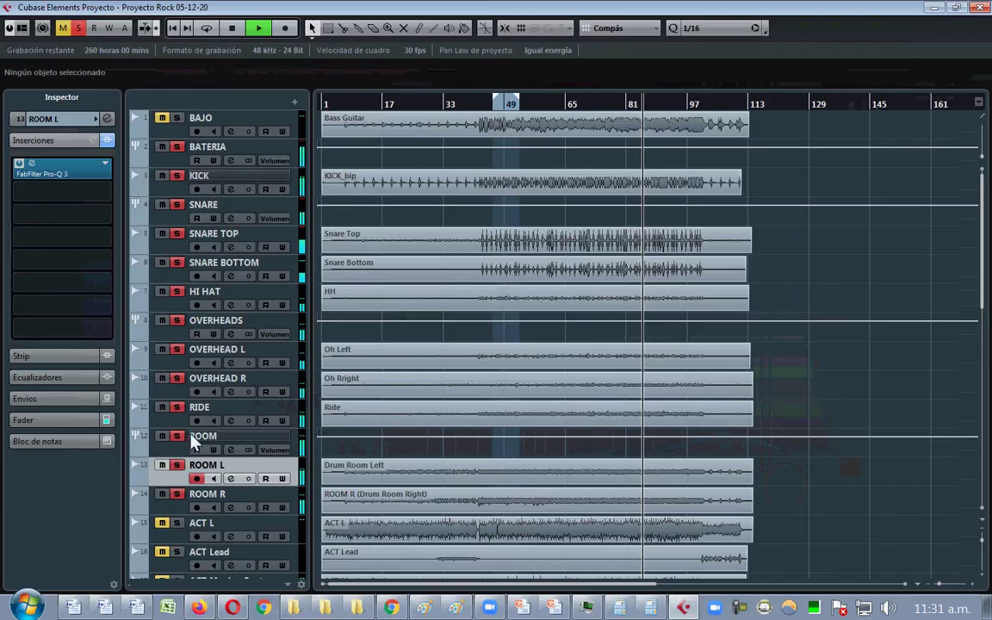
- Clear the project's active solos and solo only the ROOM R track
left_click(62, 28)
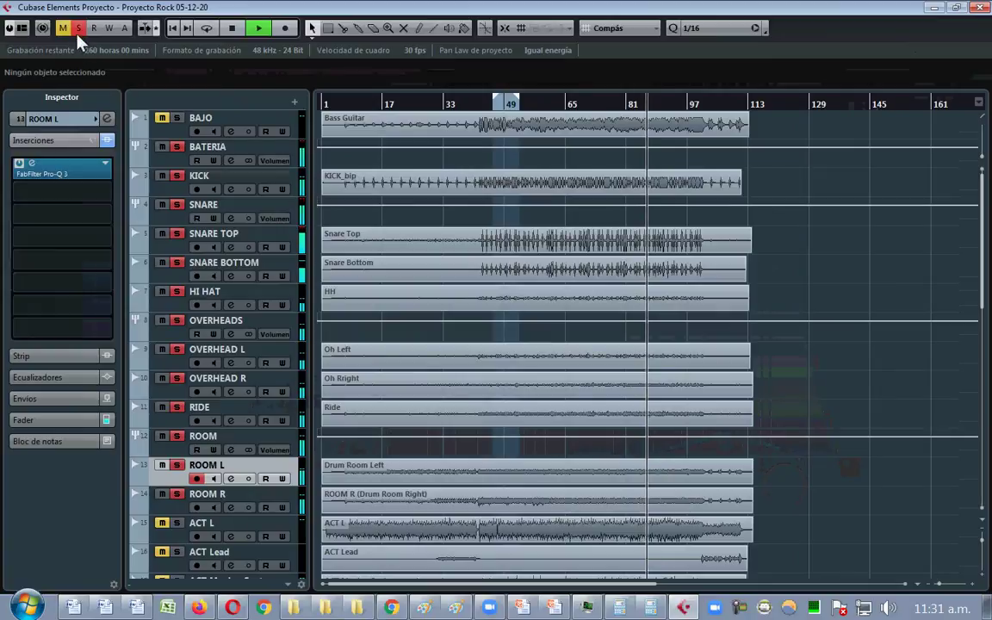
left_click(78, 27)
left_click(175, 494)
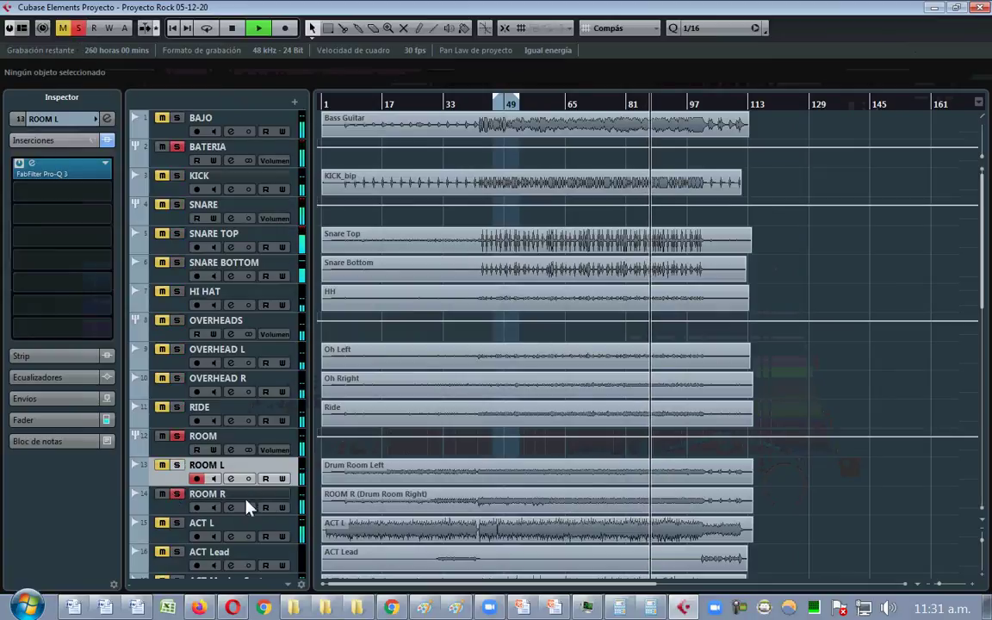
- Open the plug-in selection for the first insert slot of the ROOM R track
left_click(250, 501)
left_click(68, 173)
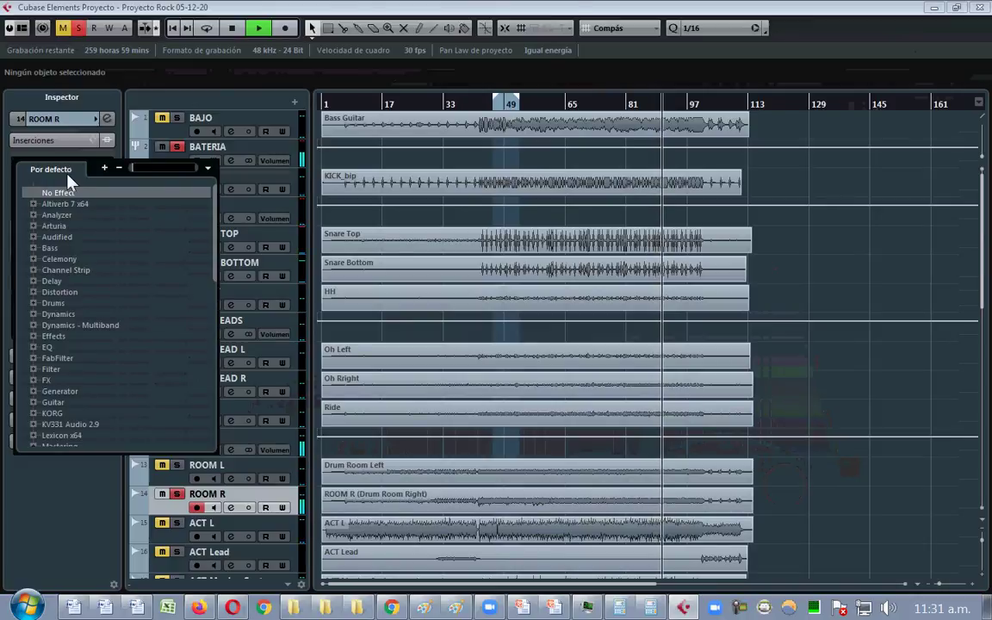
- Insert FabFilter Pro-Q 3 in the first insert slot of the ROOM R track while the song plays
left_click(620, 9)
key("space")
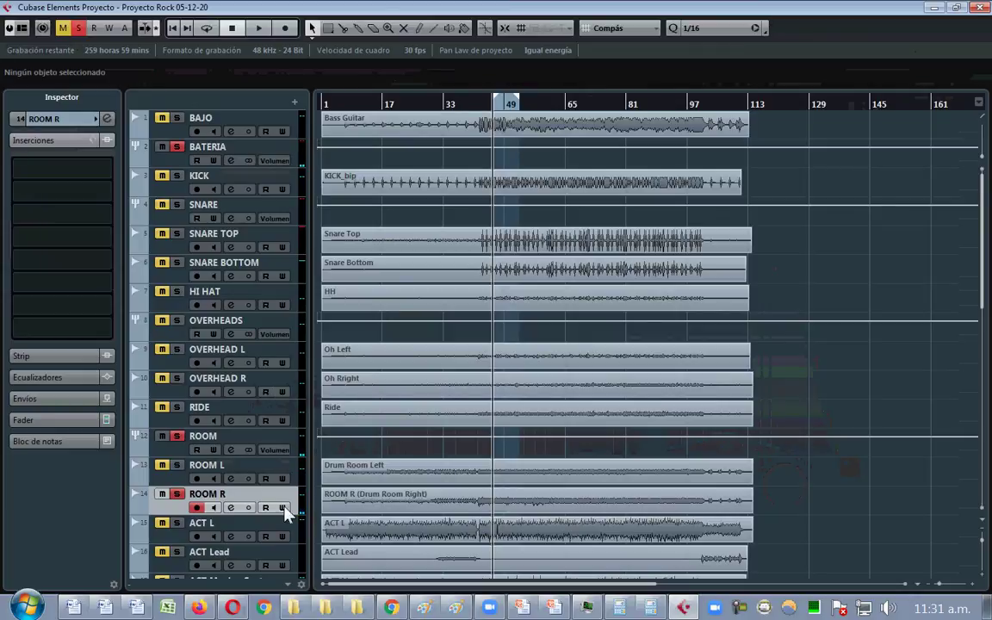
key("space")
left_click(48, 166)
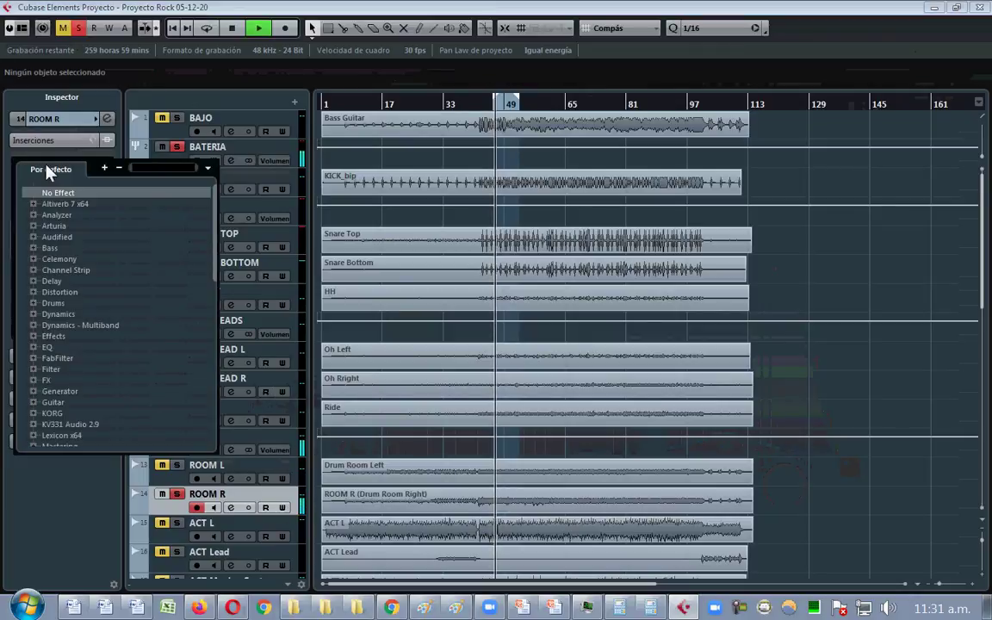
type("PRO-Q")
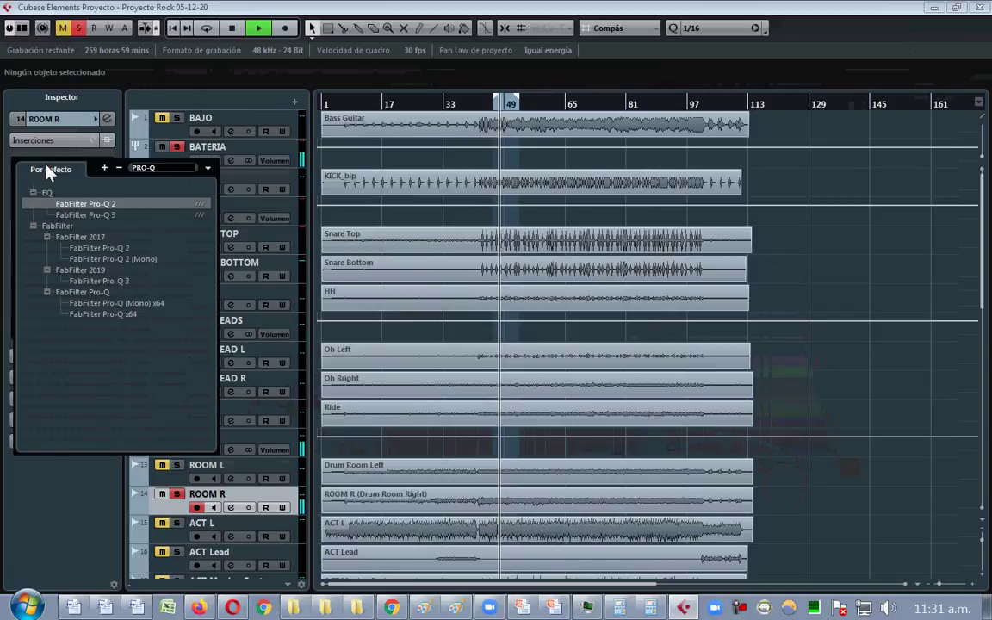
left_click(114, 207)
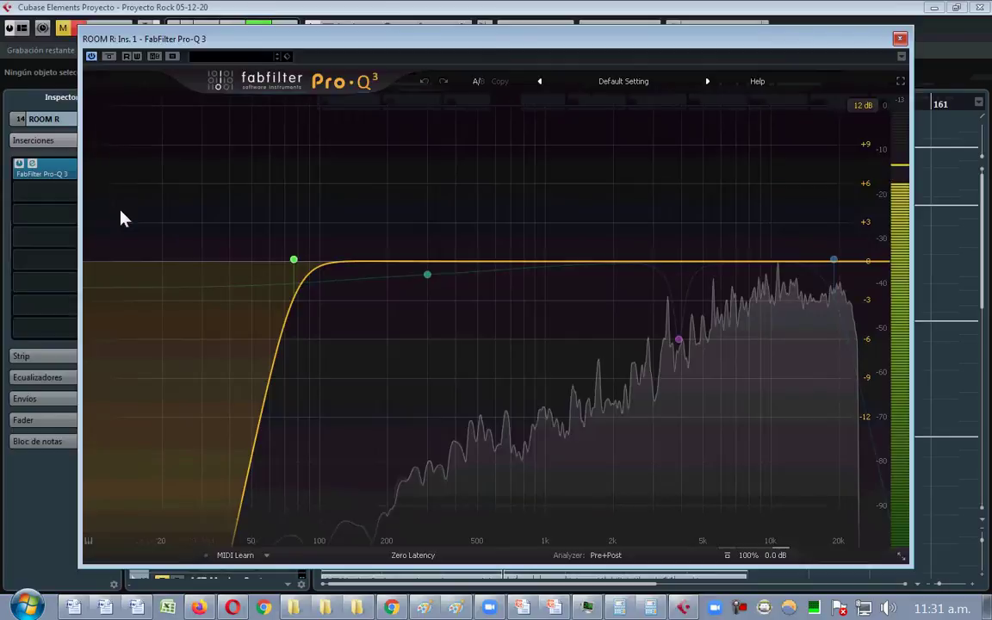
- Set the ROOM R equalizer's low cut to about 377 Hz and its high cut to about 12183 Hz, and close the plug-in
left_click_drag(294, 260, 446, 263)
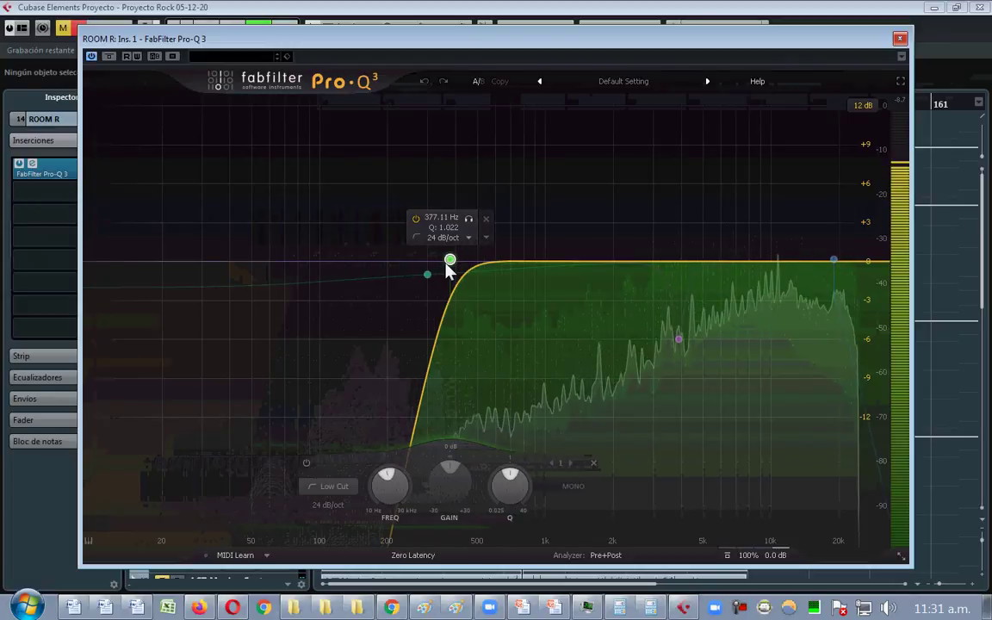
left_click(834, 259)
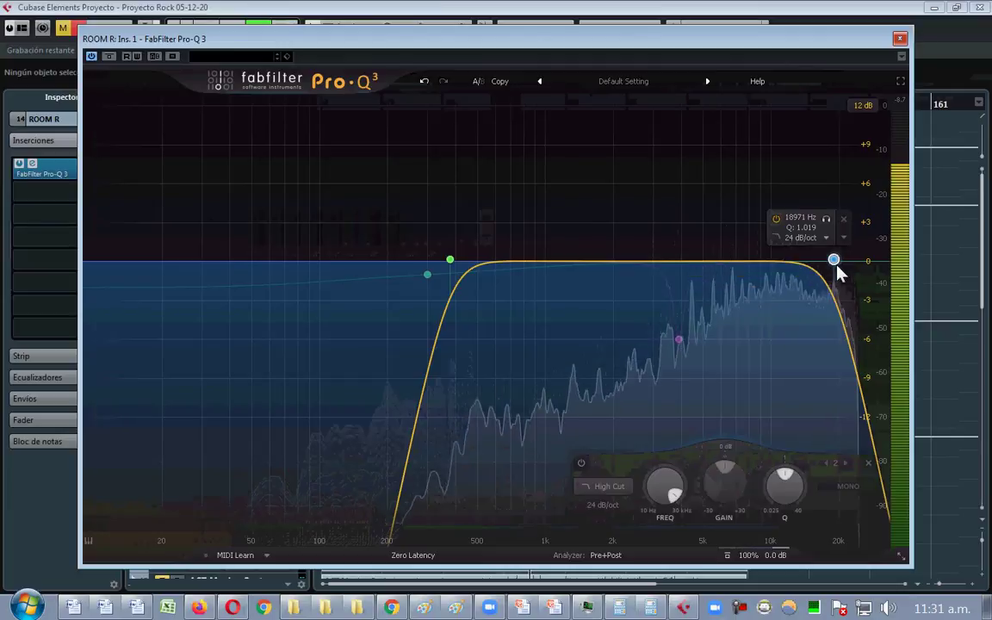
left_click_drag(835, 265, 789, 266)
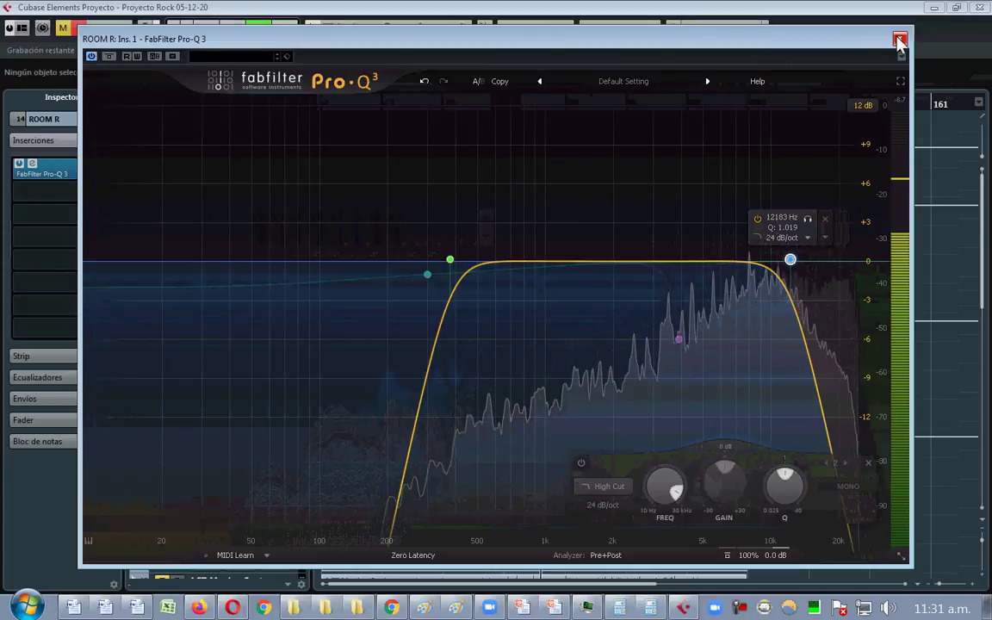
left_click(899, 39)
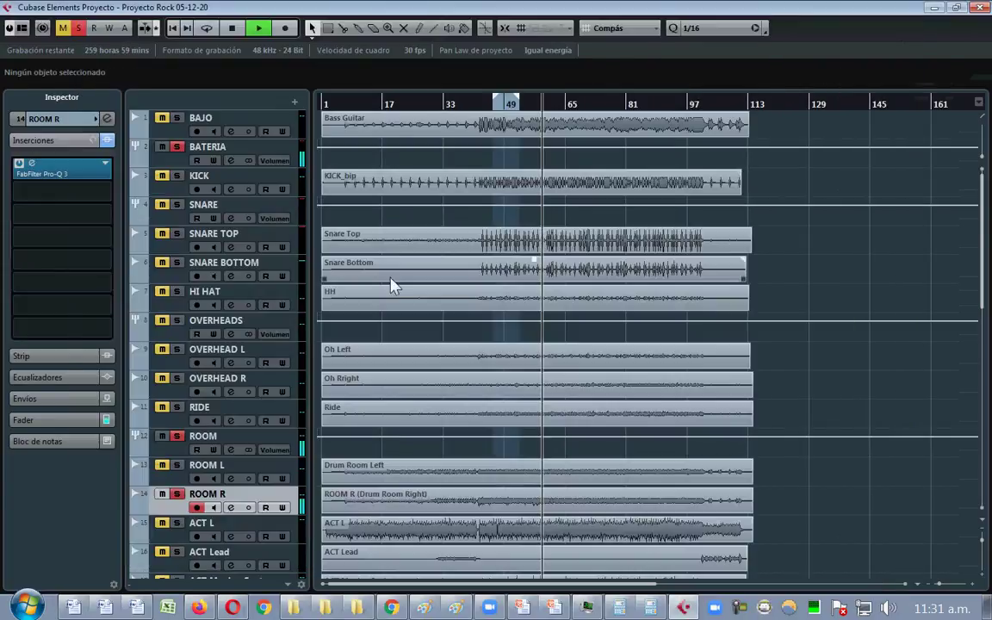
- Solo the whole BATERIA folder together with the BAJO, ACT L and ACT Lead tracks
left_click(178, 147)
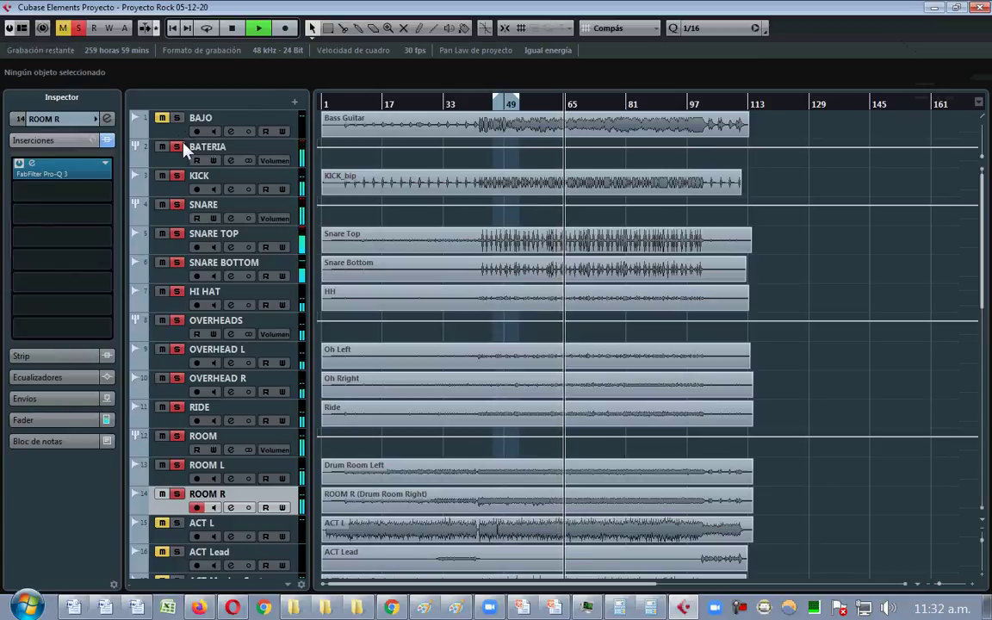
left_click(176, 118)
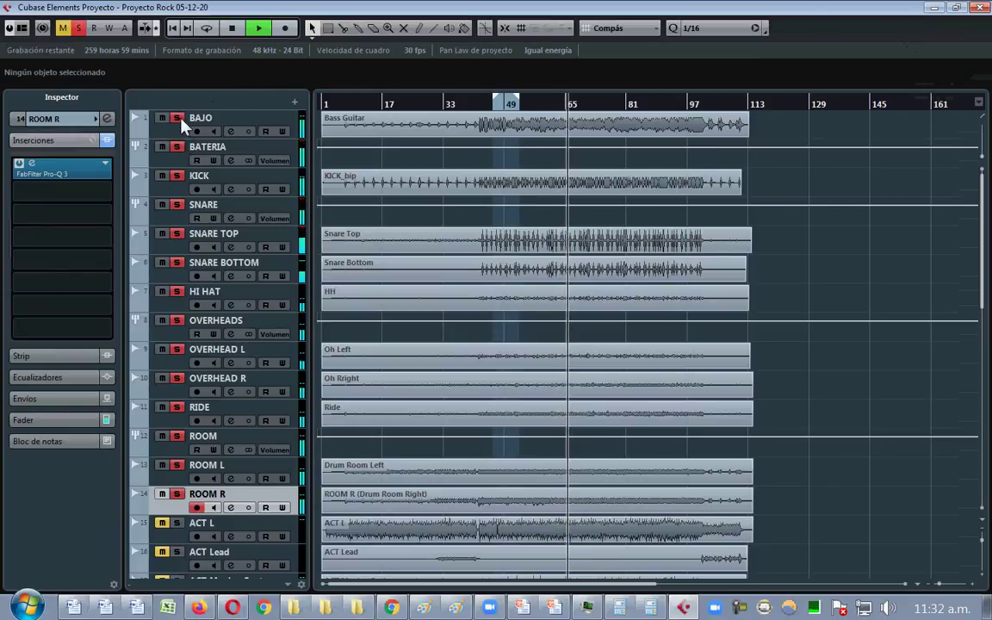
scroll(984, 259, "down", 4)
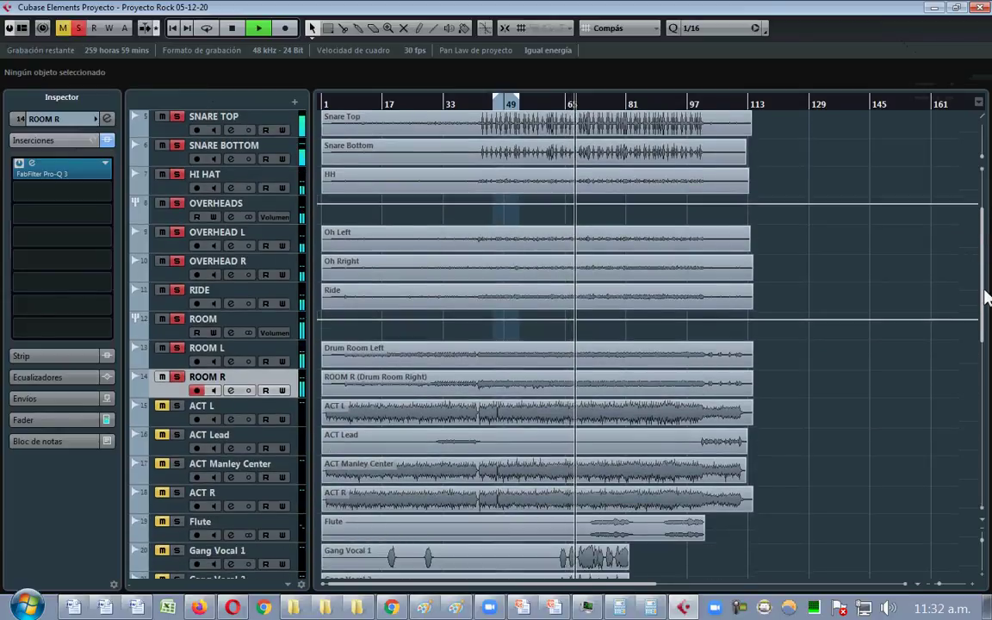
scroll(986, 295, "down", 5)
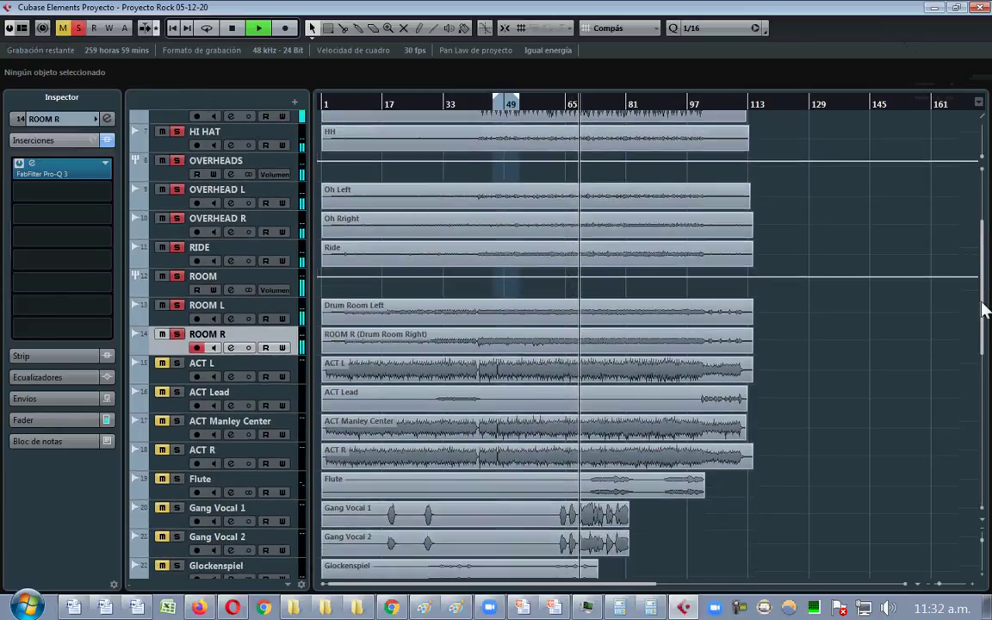
left_click(177, 256)
left_click(177, 289)
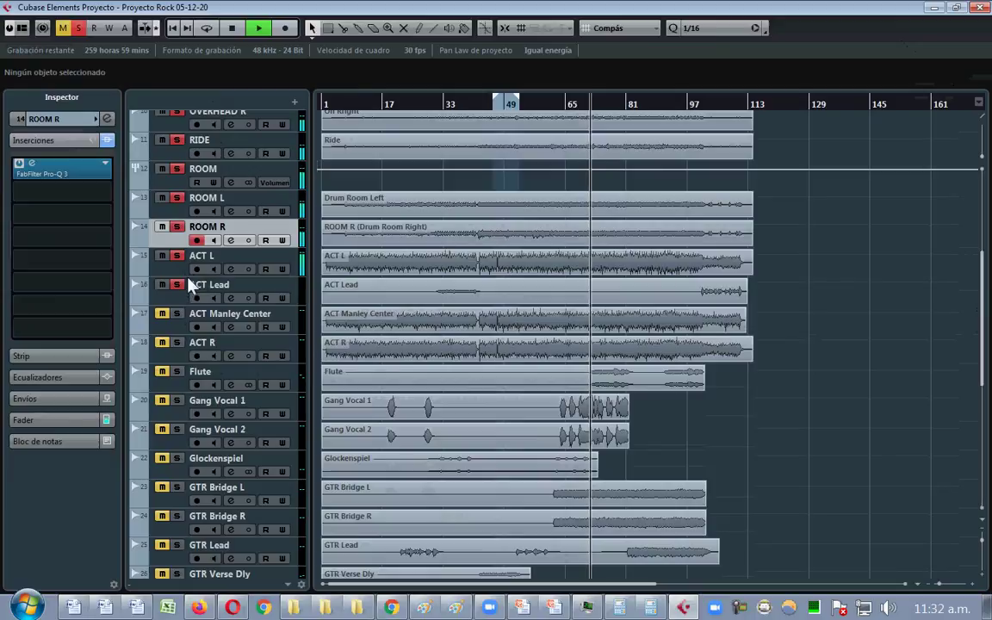
- Move the ACT R track directly below ACT L and rename the two tracks GT AC R and GT AC L
left_click_drag(290, 354, 284, 290)
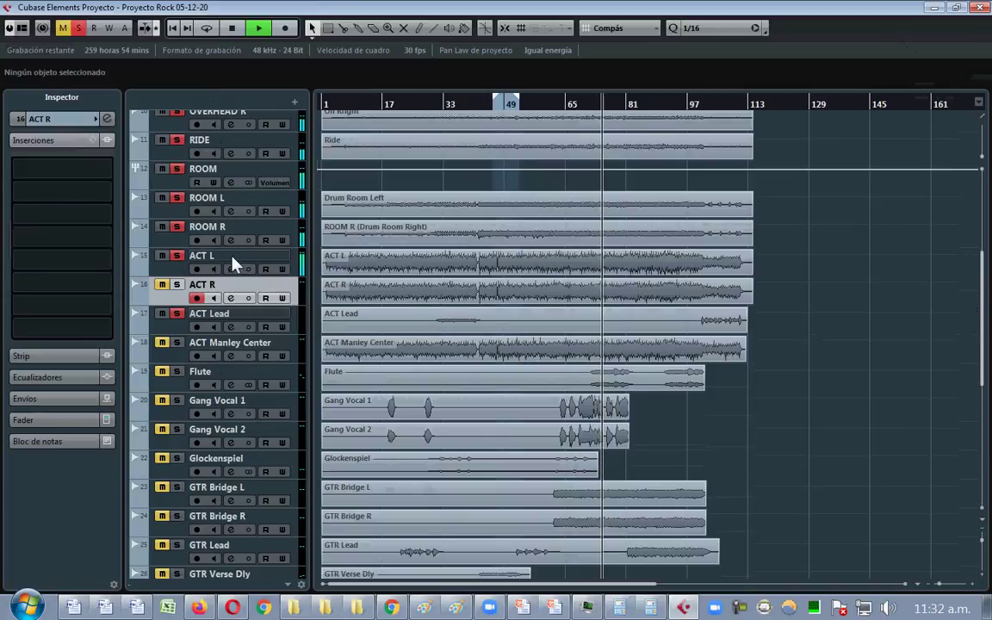
double_click(207, 256)
type("GT AC L")
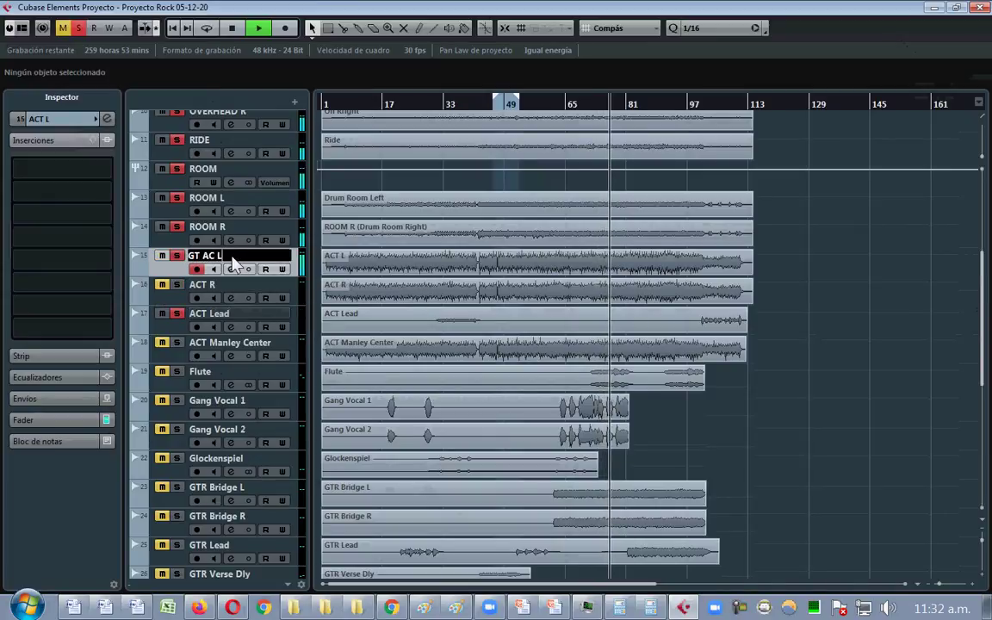
key("Tab")
type("GT AC R")
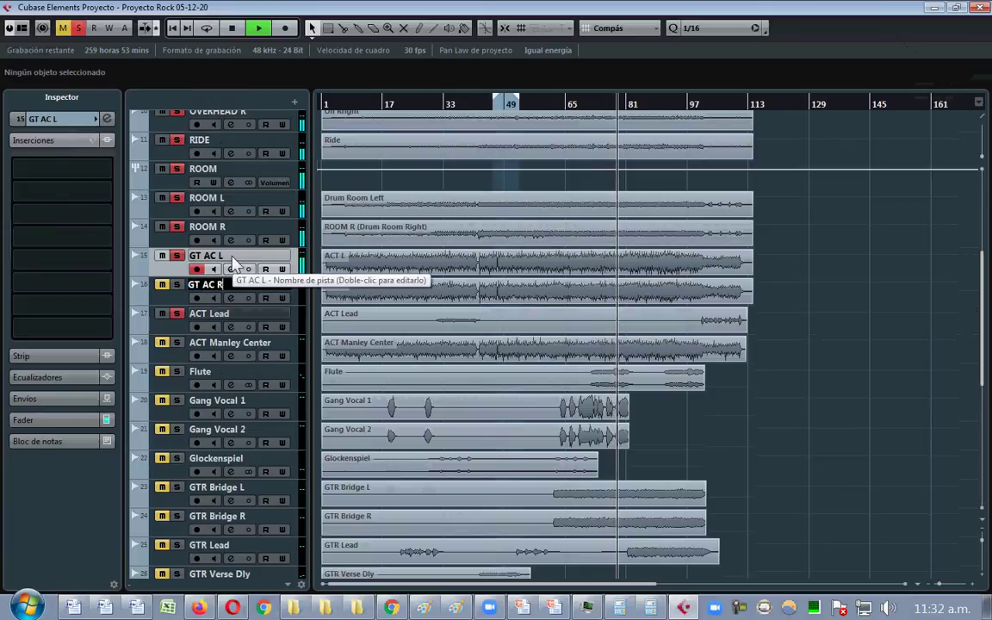
left_click(232, 263)
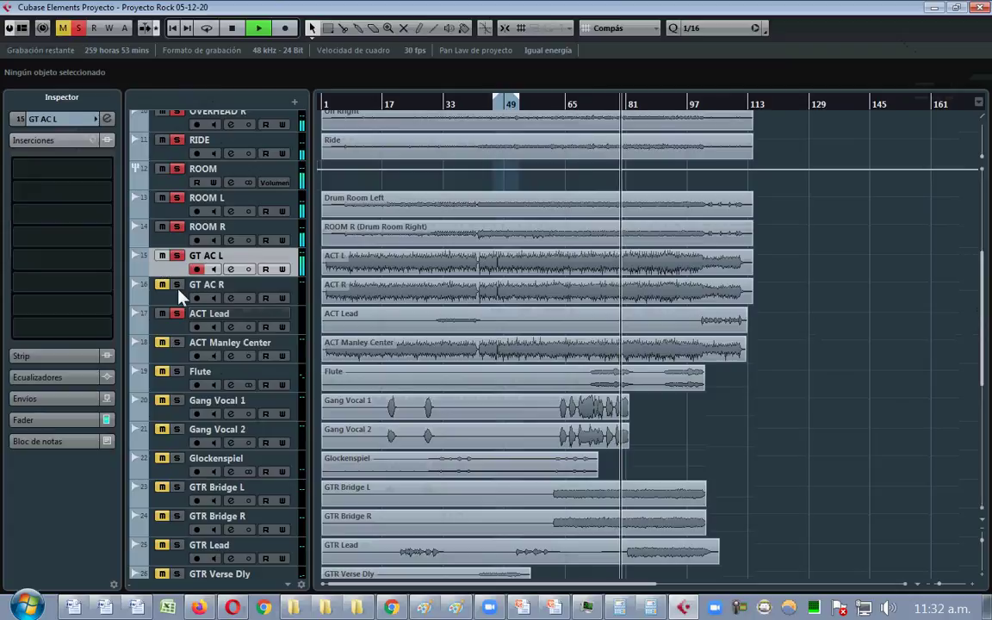
- Clear all solos and mutes, and play the song with only GT AC L and GT AC R soloed
left_click(76, 30)
left_click(63, 28)
key("space")
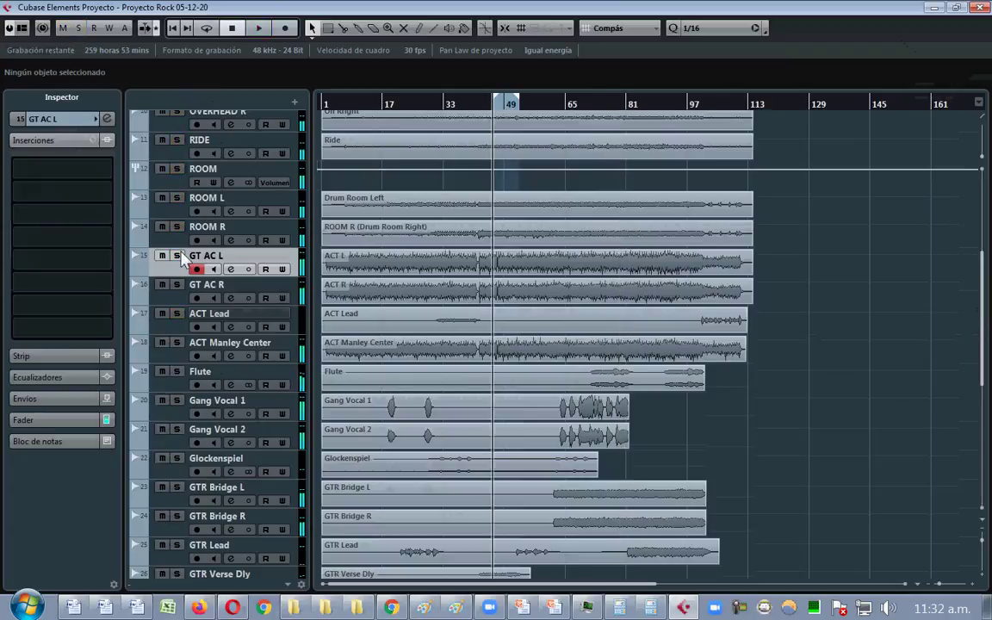
left_click(176, 256)
left_click(176, 284)
key("space")
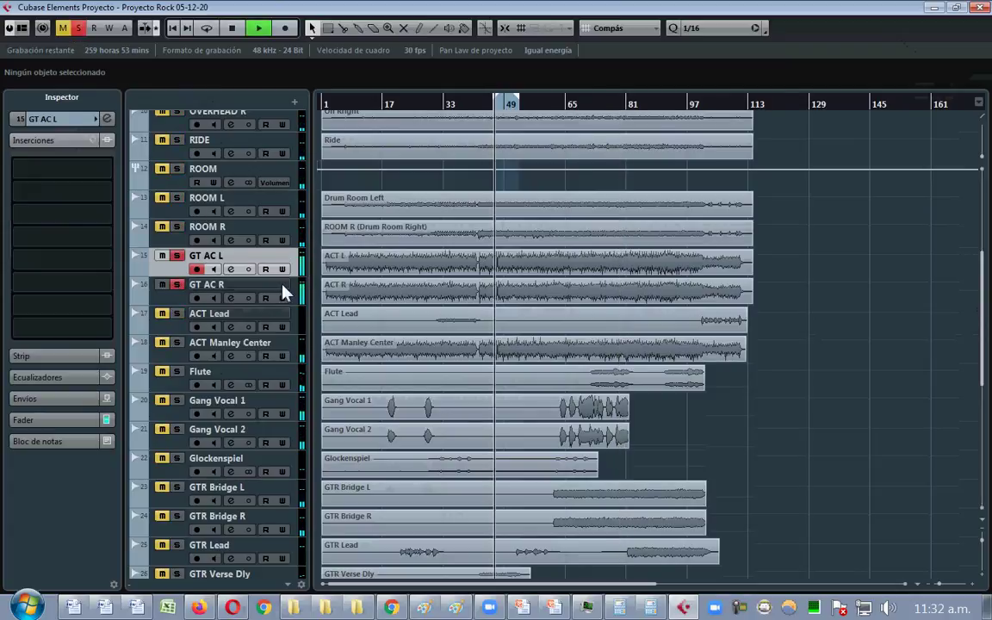
left_click(284, 291)
left_click(290, 261)
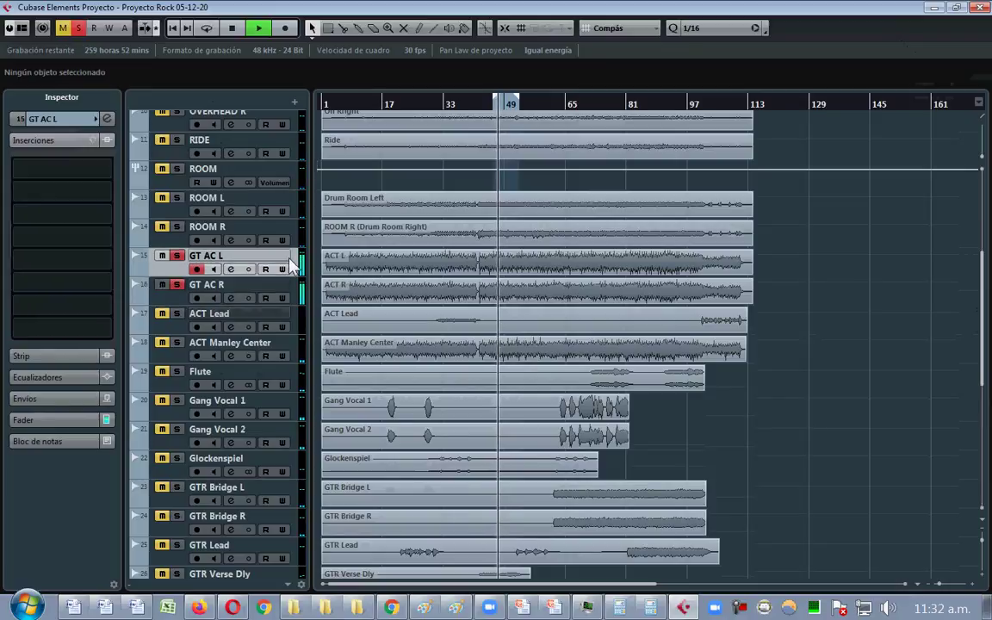
left_click(291, 293)
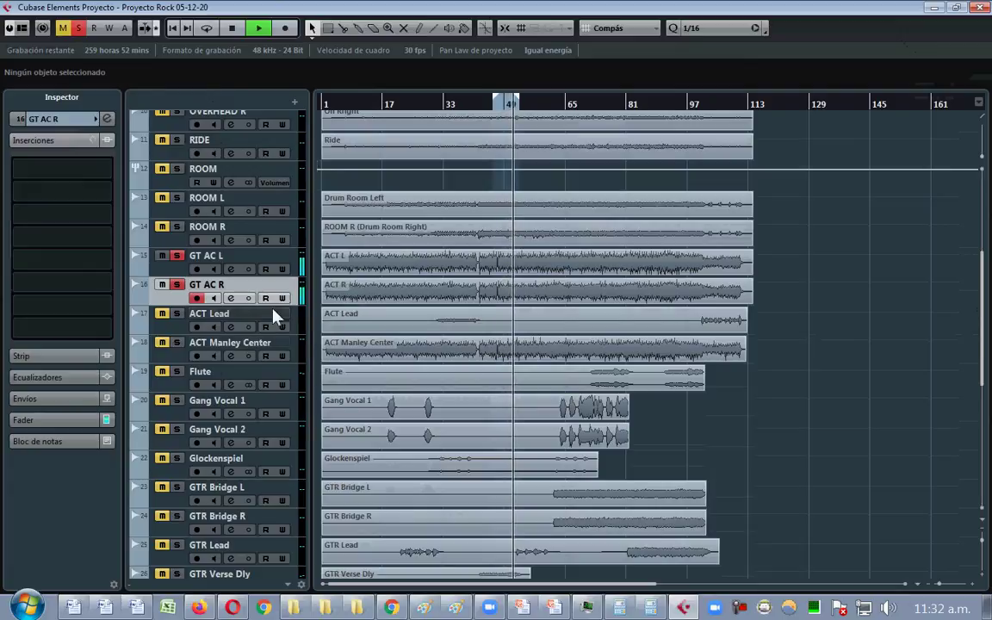
- Solo ACT Manley Center as well and compare the playback with and without GT AC R, leaving all three soloed
left_click(178, 342)
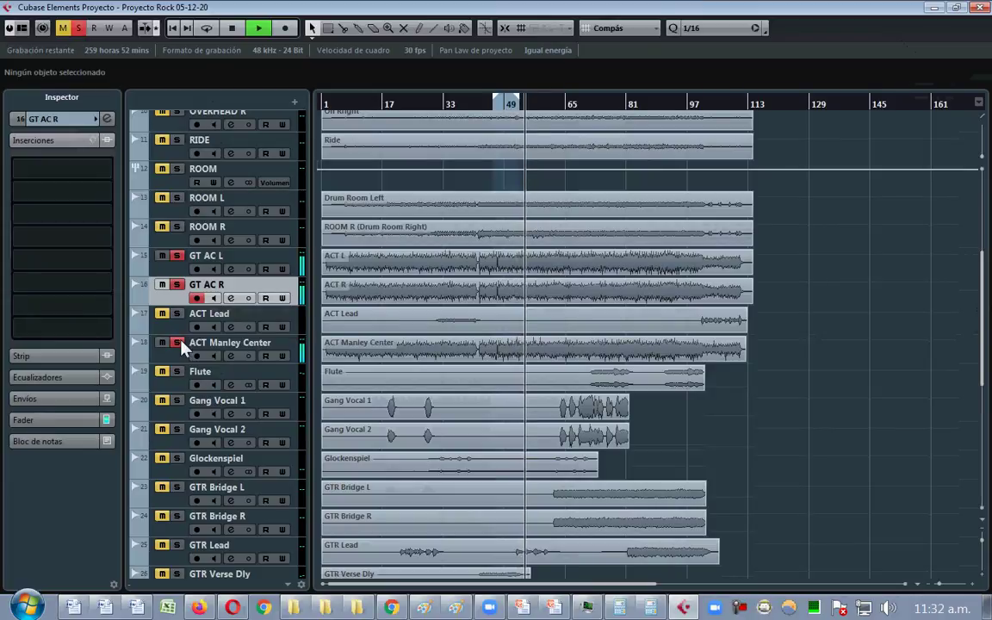
left_click(176, 285)
left_click(176, 284)
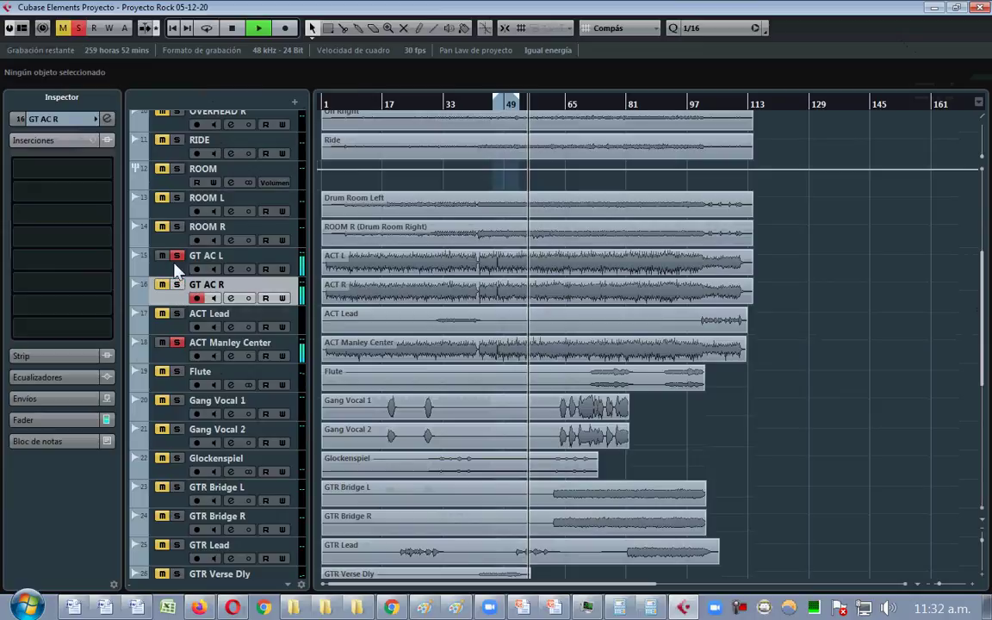
left_click(176, 285)
- Move ACT Manley Center between GT AC L and GT AC R, rename it GT AC C and stop playback
left_click_drag(284, 346, 281, 303)
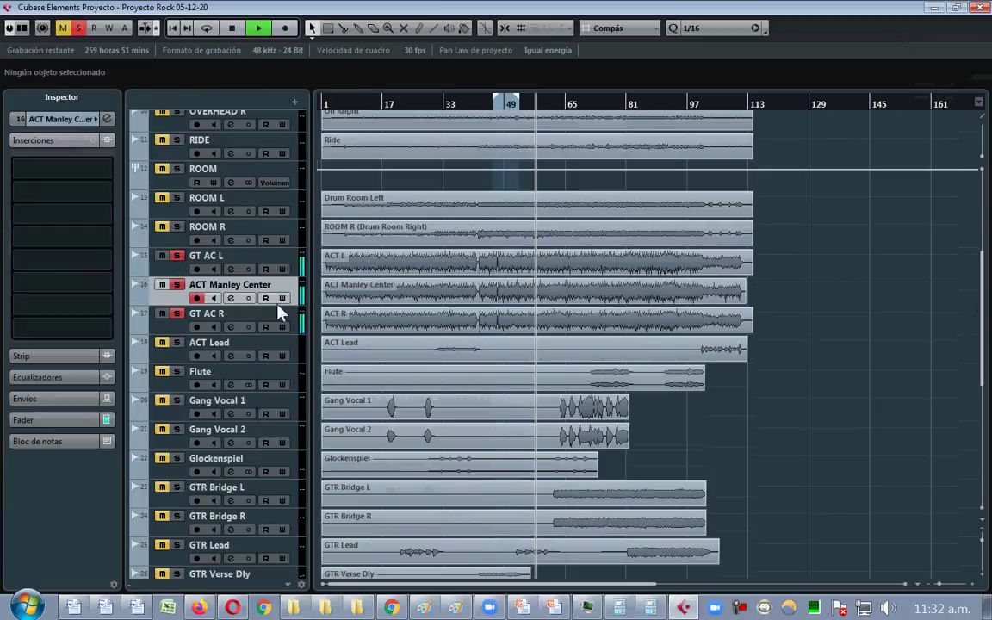
double_click(249, 285)
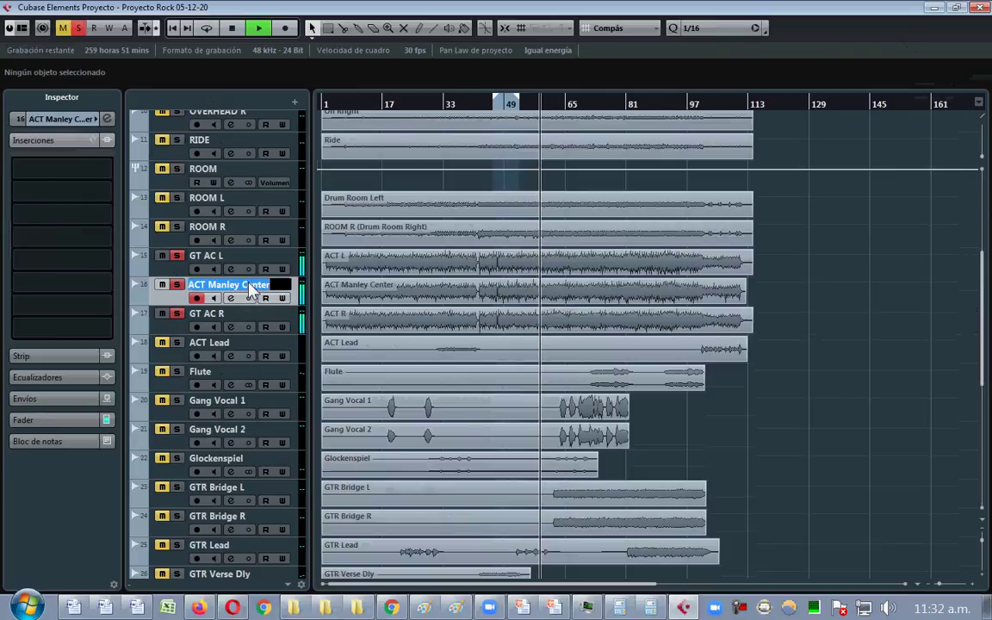
type("GT AC")
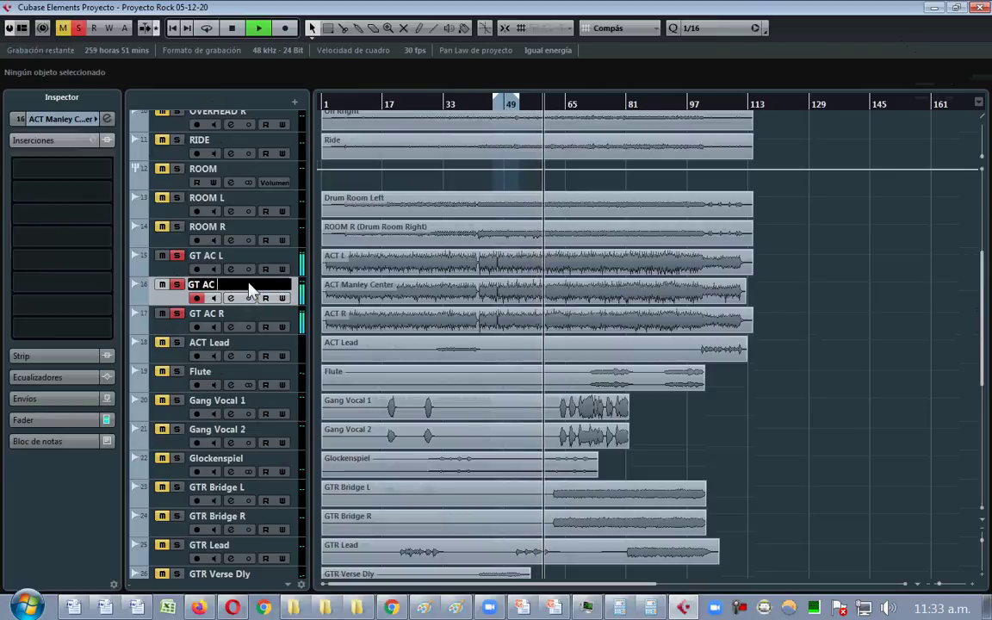
type(" C")
key("Return")
key("space")
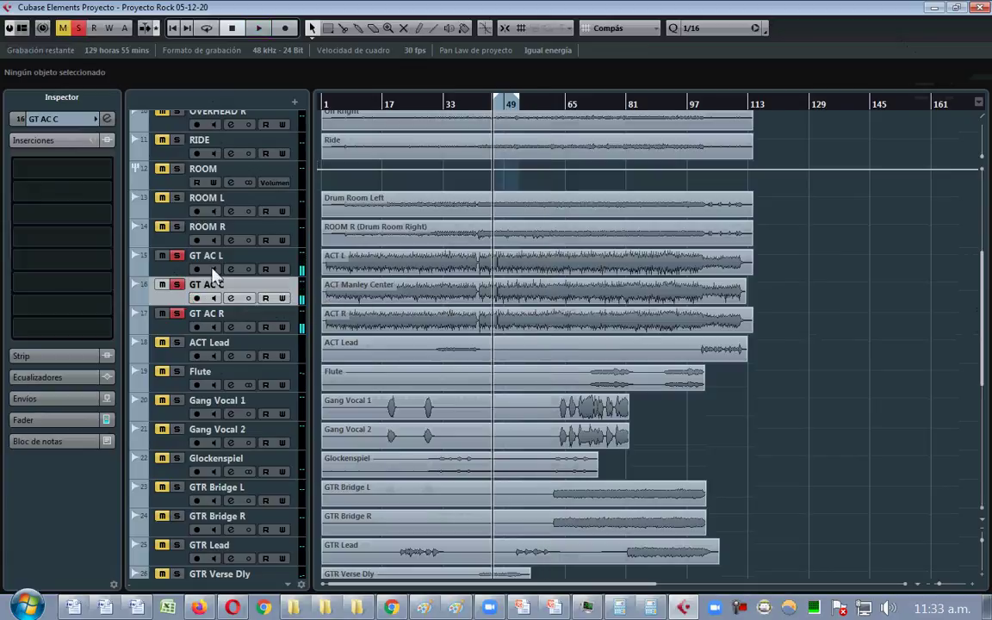
left_click(286, 257)
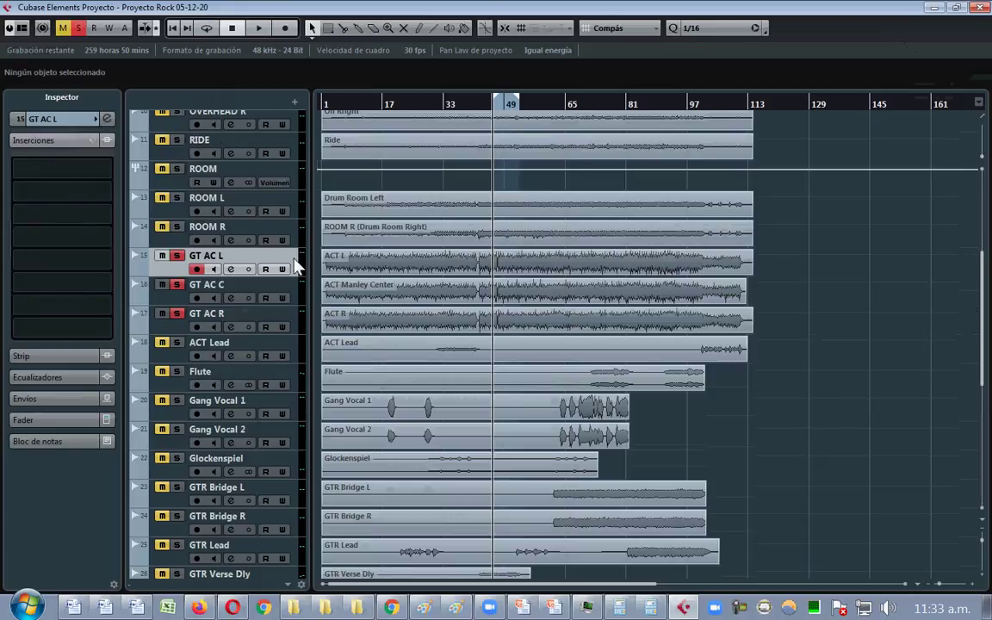
left_click(293, 298)
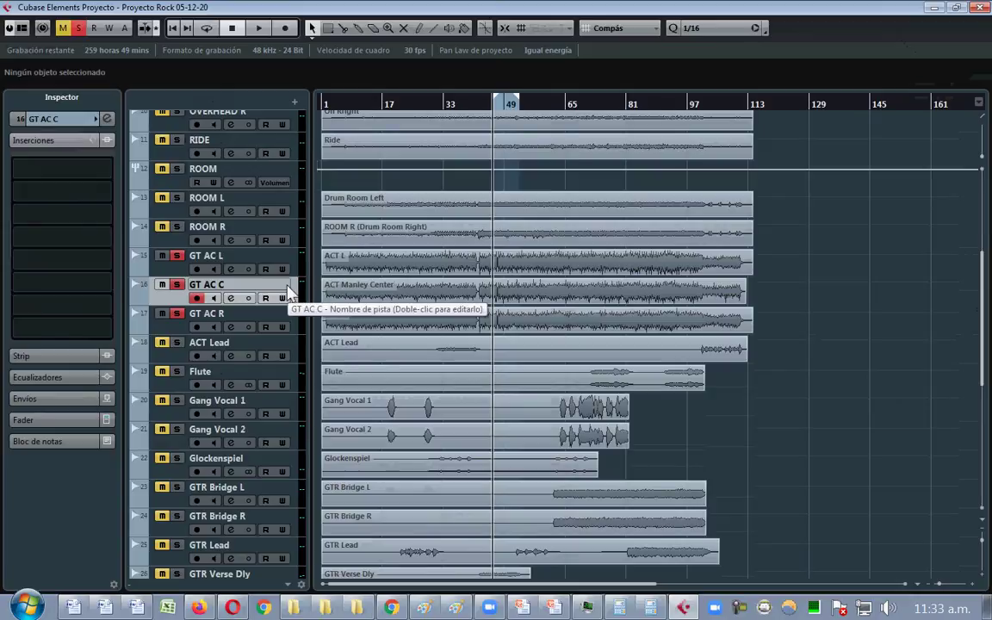
- Move the Tom 1 and Tom 2 tracks together directly below the HI HAT track
left_click_drag(985, 337, 979, 461)
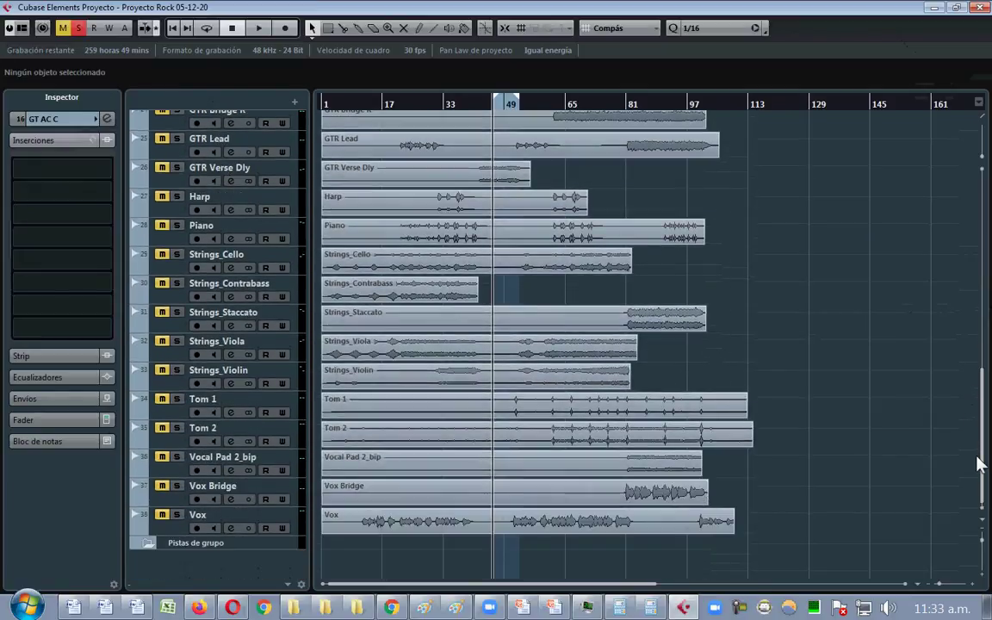
left_click(278, 401)
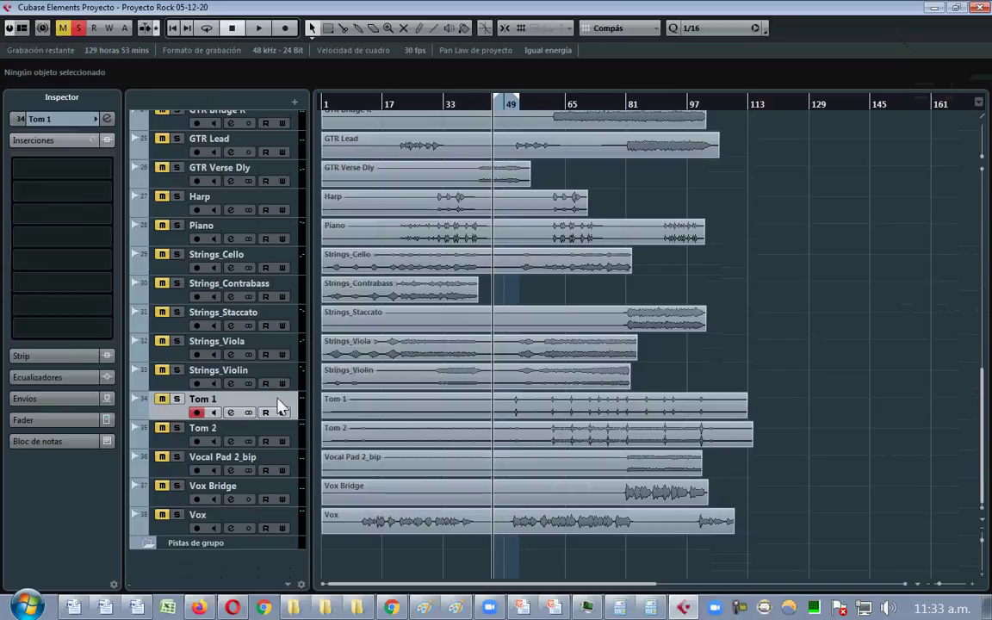
left_click(298, 441)
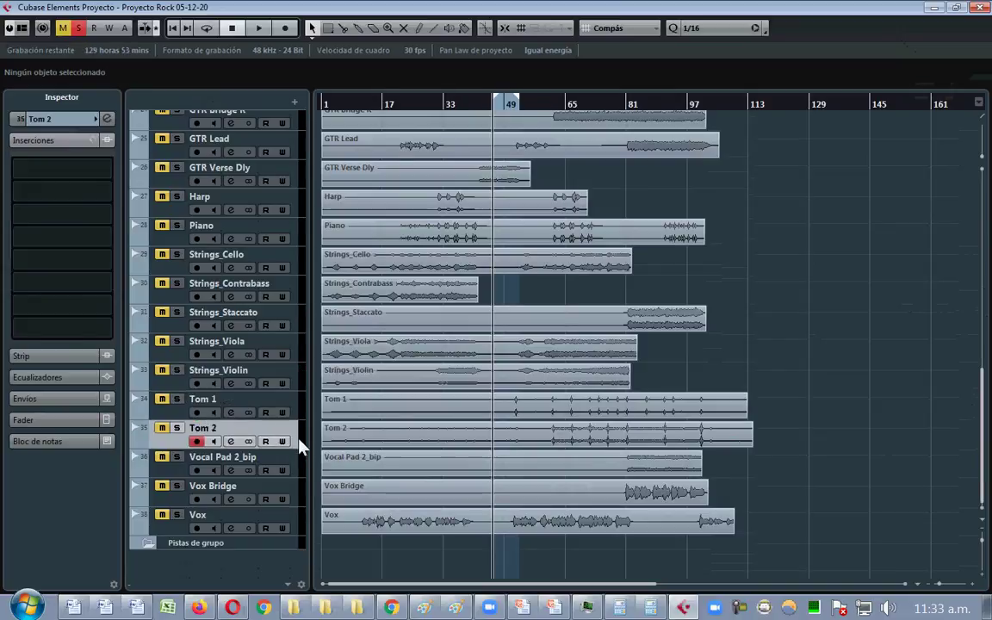
left_click(298, 407, "ctrl")
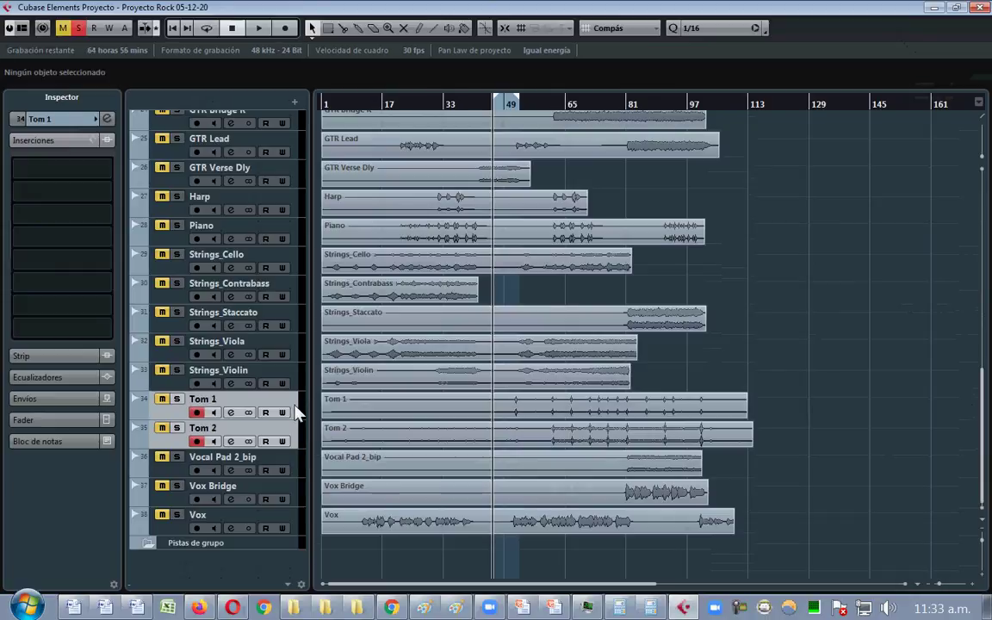
left_click_drag(285, 404, 285, 254)
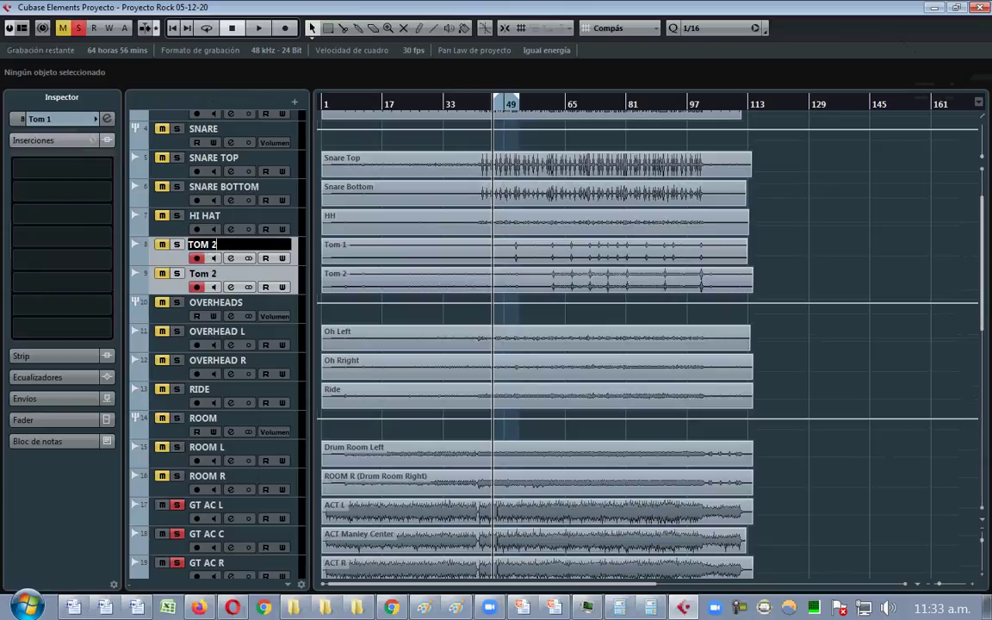
- Rename the two tom tracks TOM 1 and TOM 2
type("TOM")
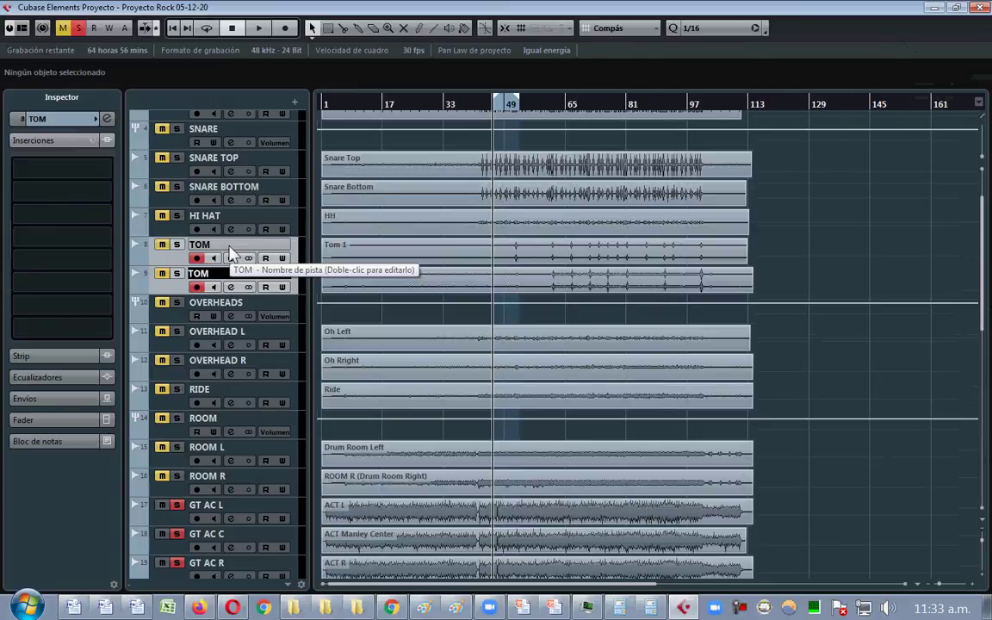
double_click(230, 248)
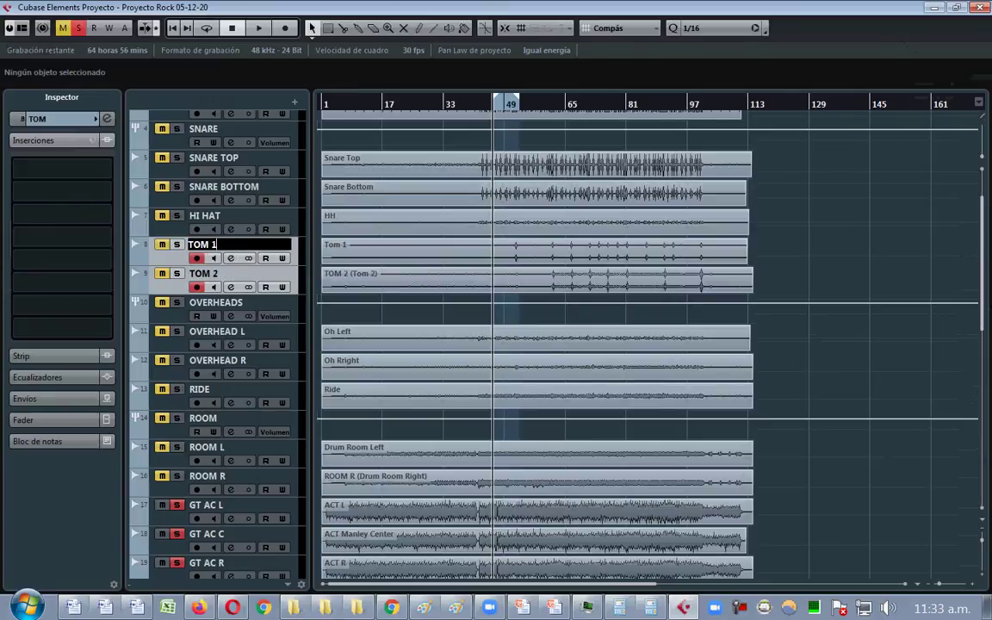
key("Return")
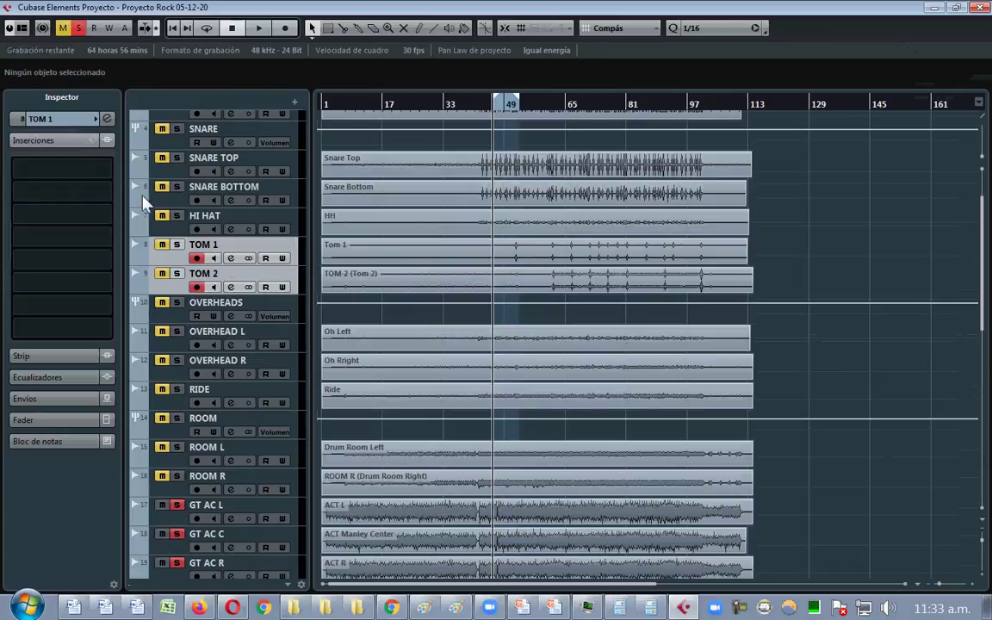
- Route the outputs of TOM 1 and TOM 2 to the BATERIA group, leaving automation writing off on both tracks
left_click(59, 123)
left_click(58, 256)
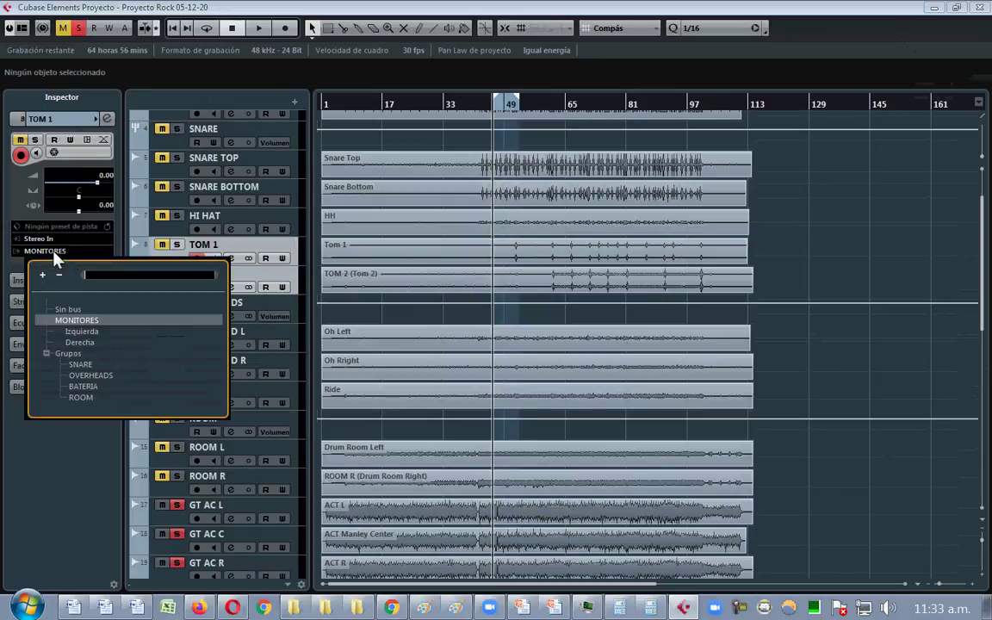
left_click(79, 387)
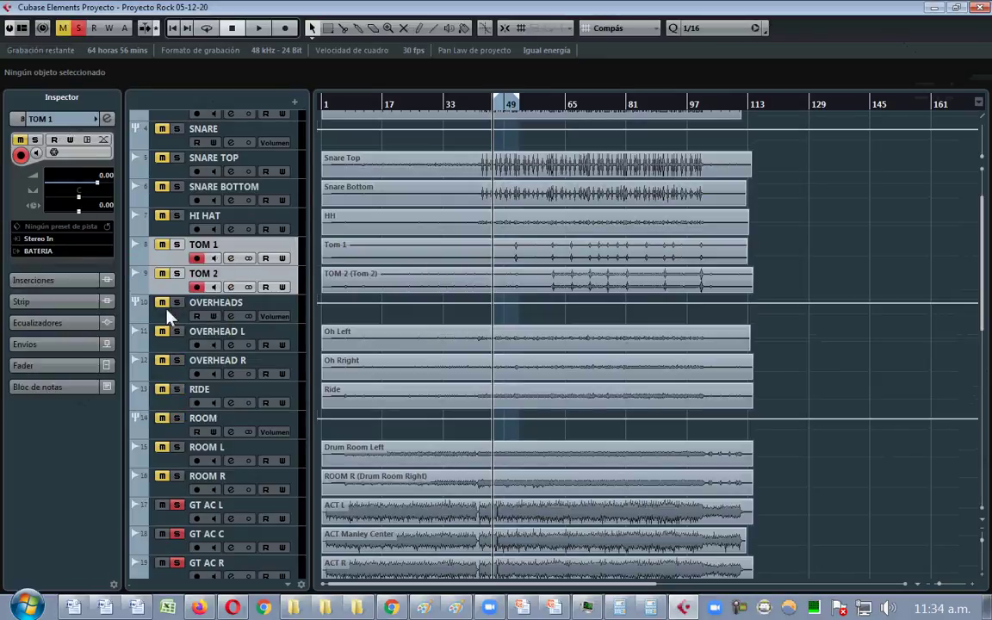
left_click(291, 280)
left_click(282, 257)
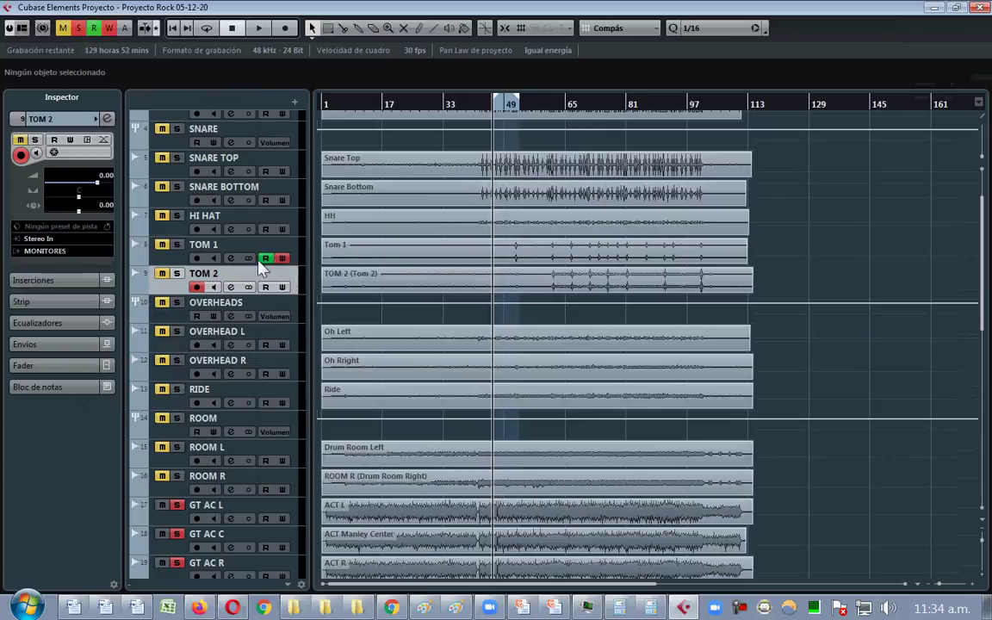
left_click(265, 258)
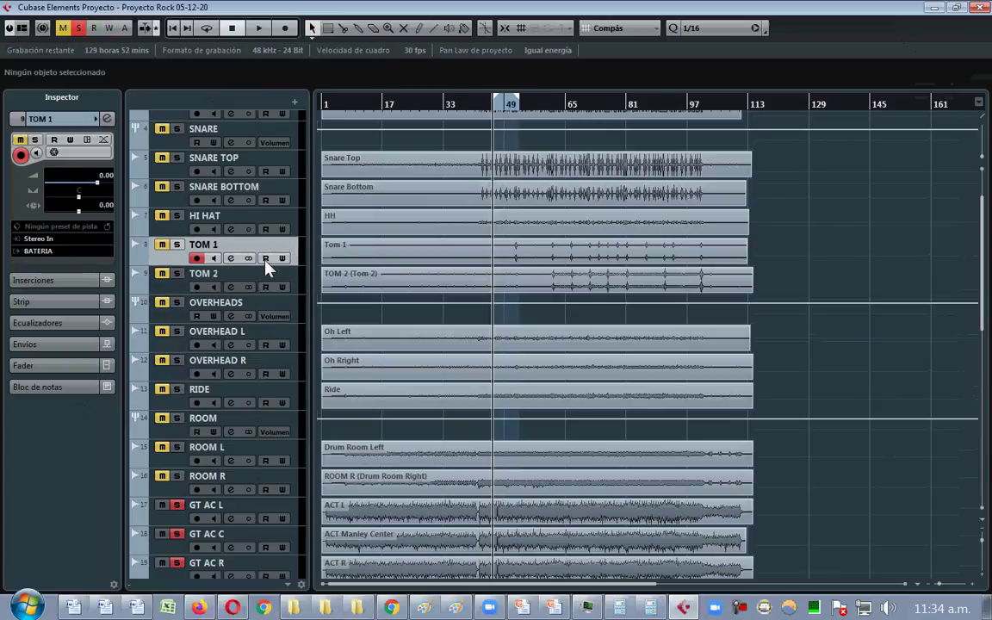
left_click(73, 250)
left_click(101, 397)
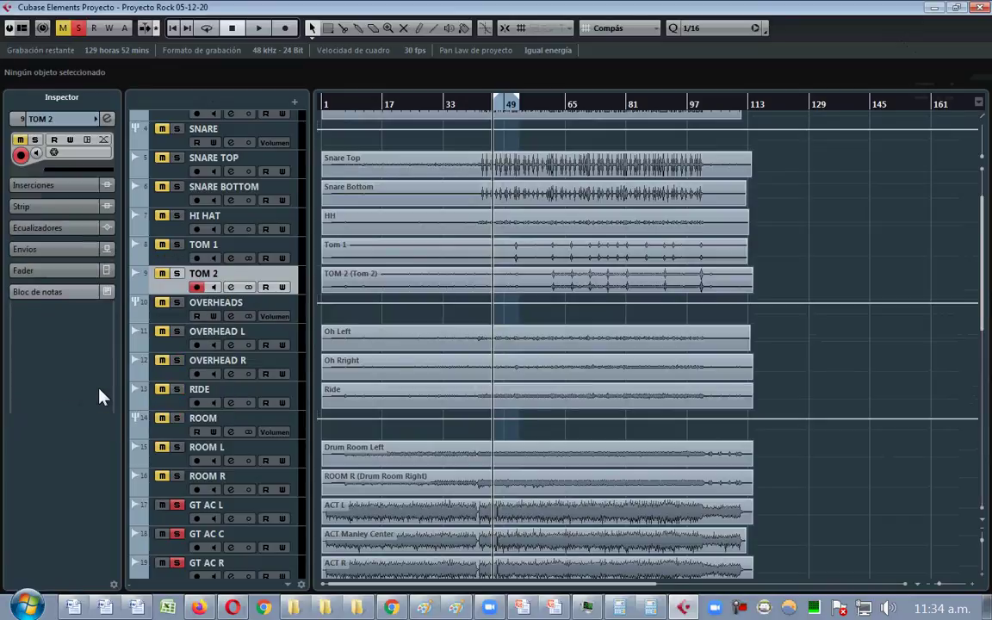
left_click(50, 112)
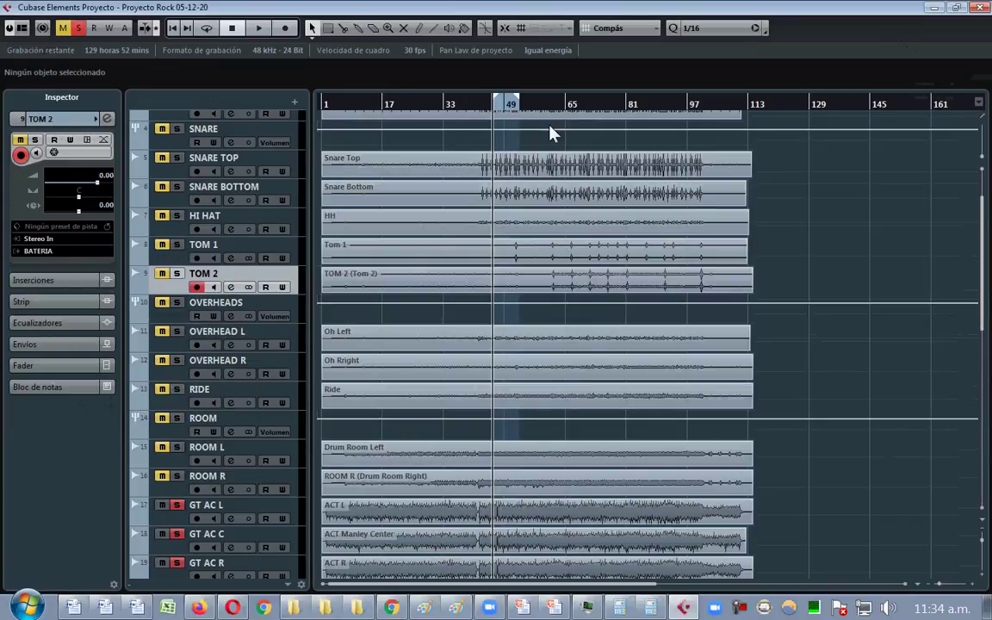
- Clear the guitar solos, solo only TOM 1 and play its hit just after bar 61
left_click_drag(549, 105, 676, 167)
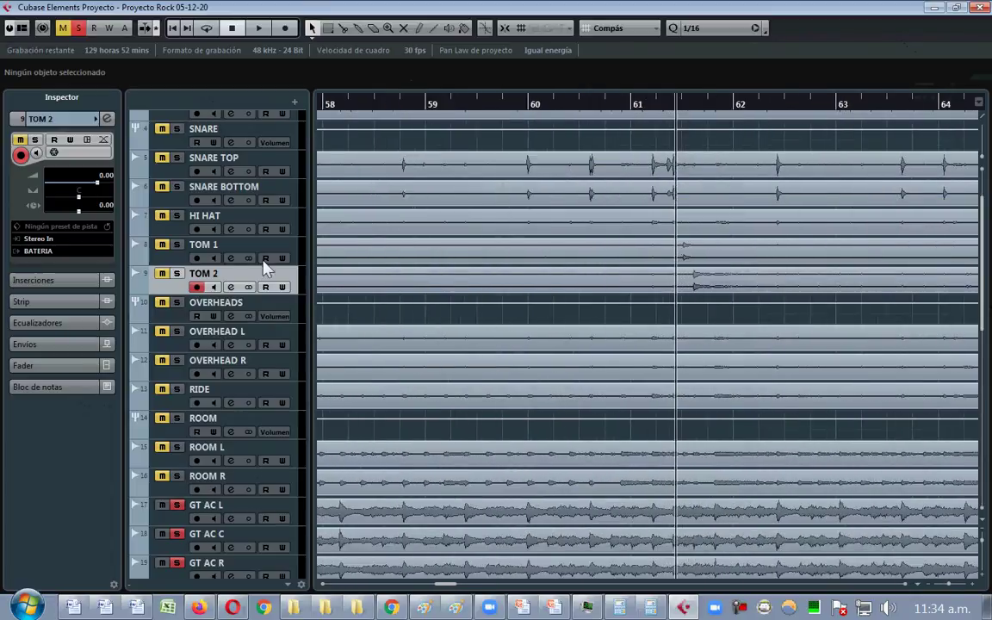
left_click(175, 248)
key("space")
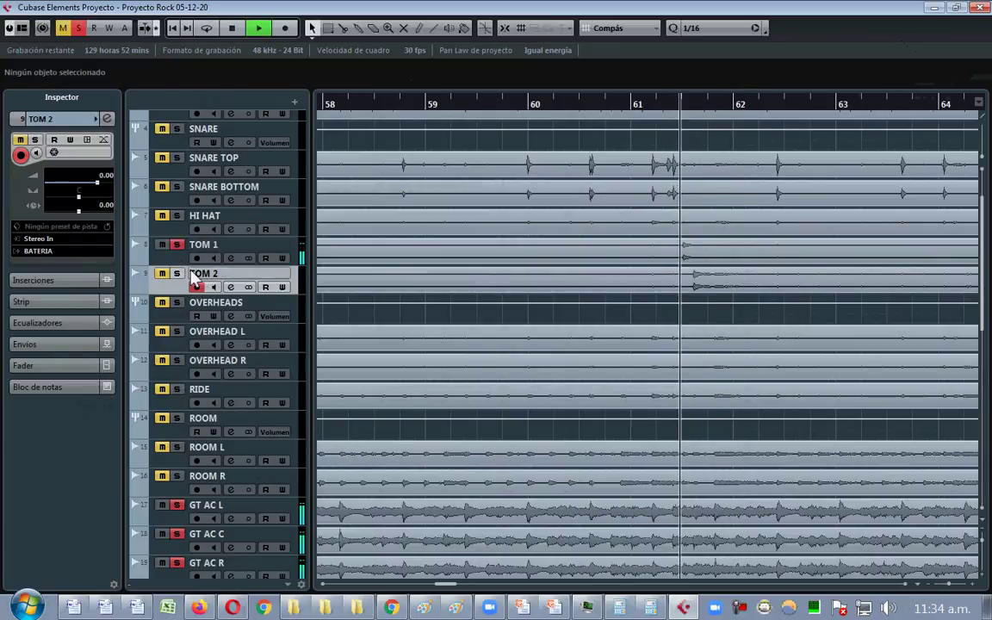
left_click(79, 27)
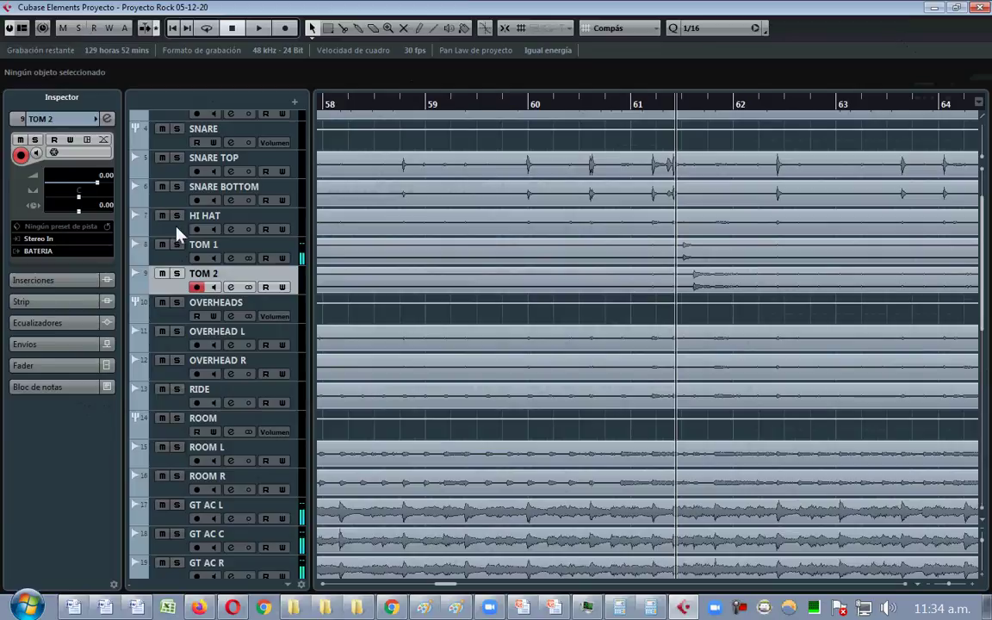
left_click(176, 245)
key("space")
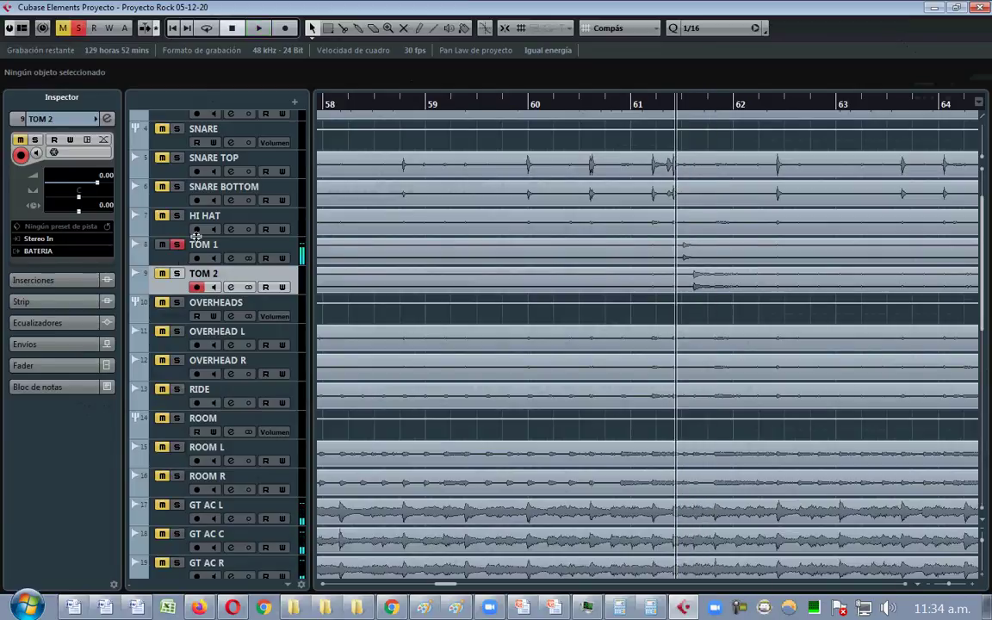
left_click(246, 256)
key("space")
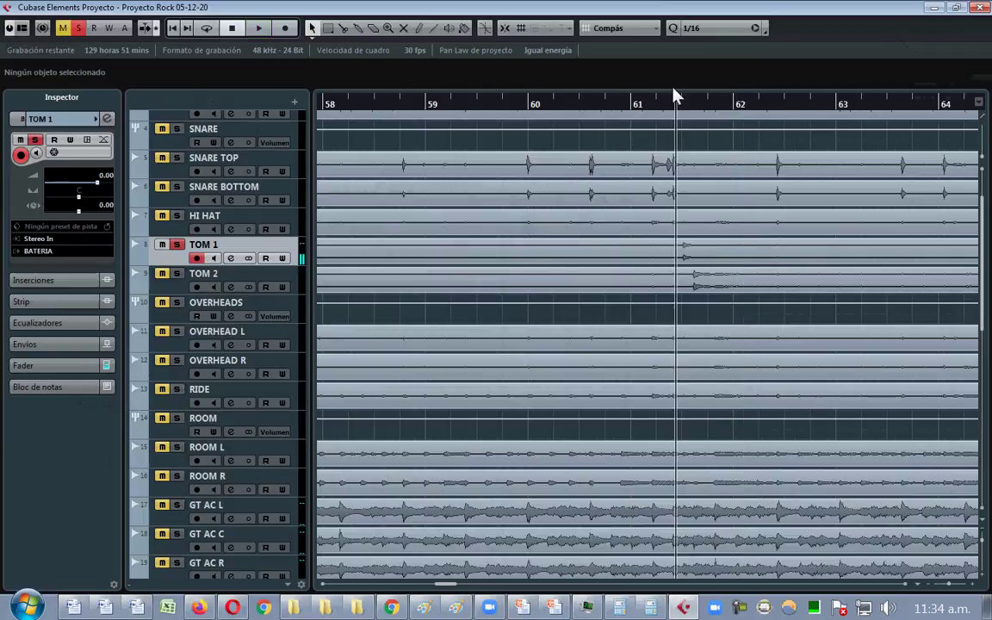
- Play the soloed TOM 1 from about bar 84 and mark a loop range around its hit at bar 86
key("g")
key("g")
key("g")
key("g")
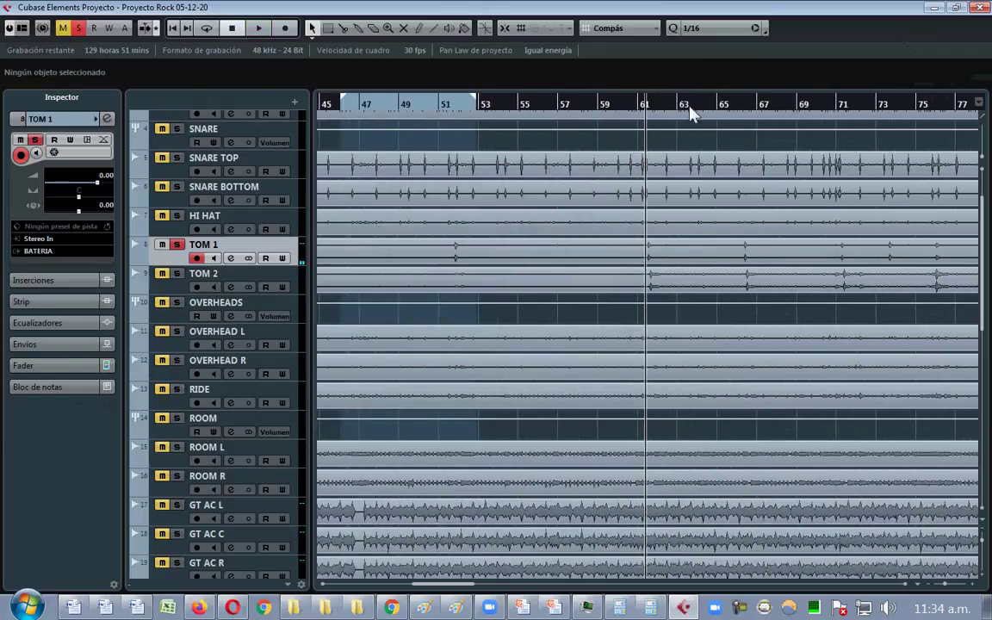
key("g")
key("g")
key("g")
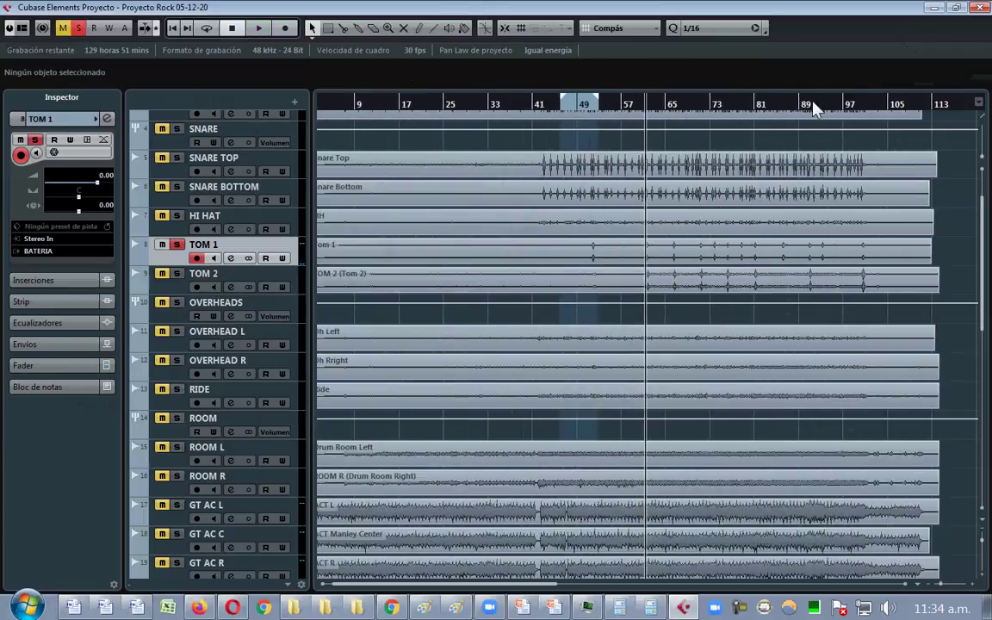
left_click(783, 109)
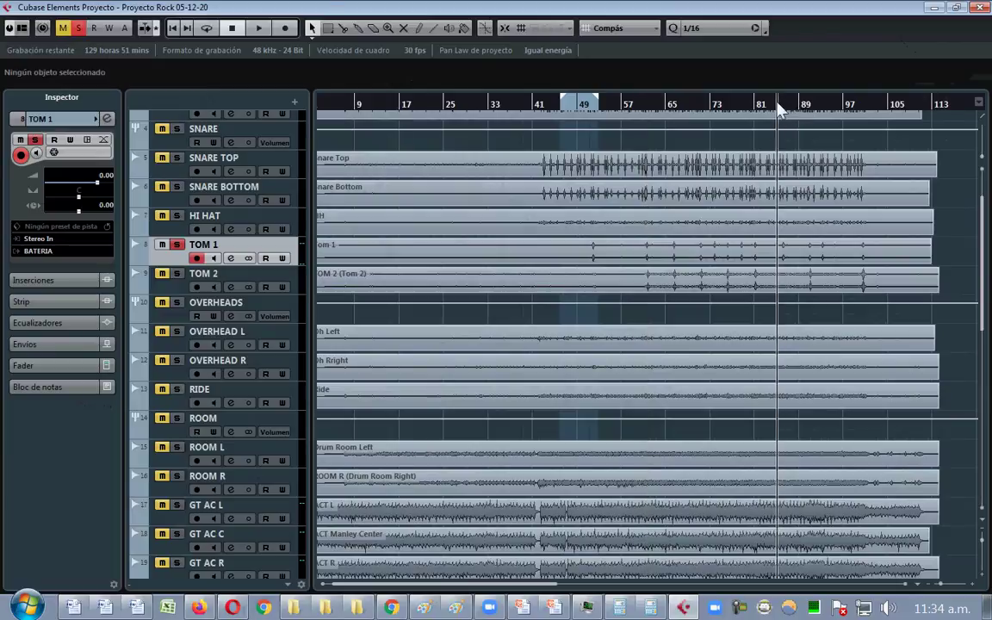
key("space")
key("h")
key("h")
key("h")
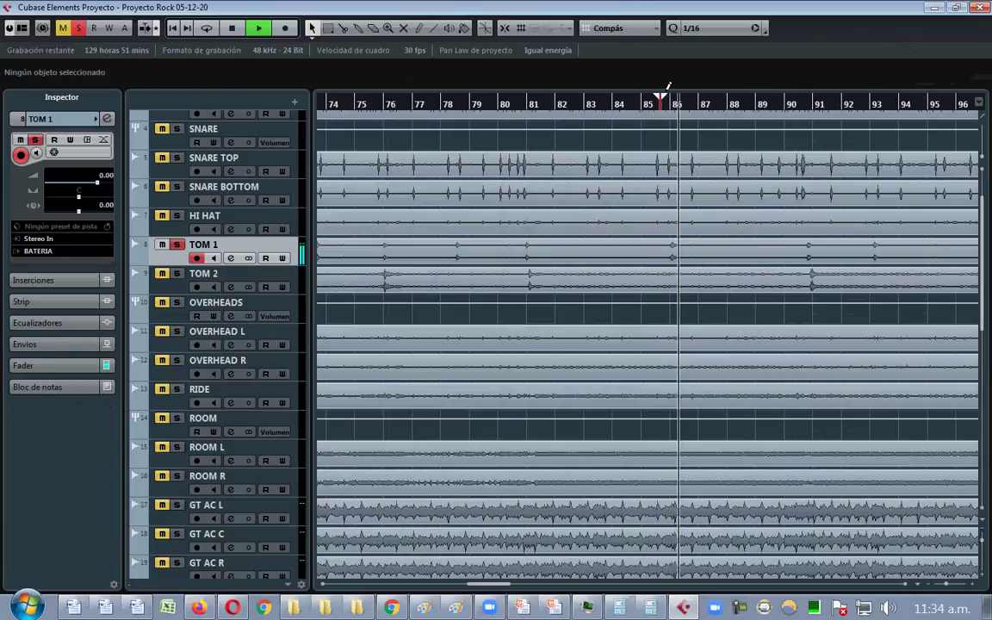
key("space")
- Turn on cycle playback and shorten the loop to run from just before bar 86 to about its middle
left_click(259, 28)
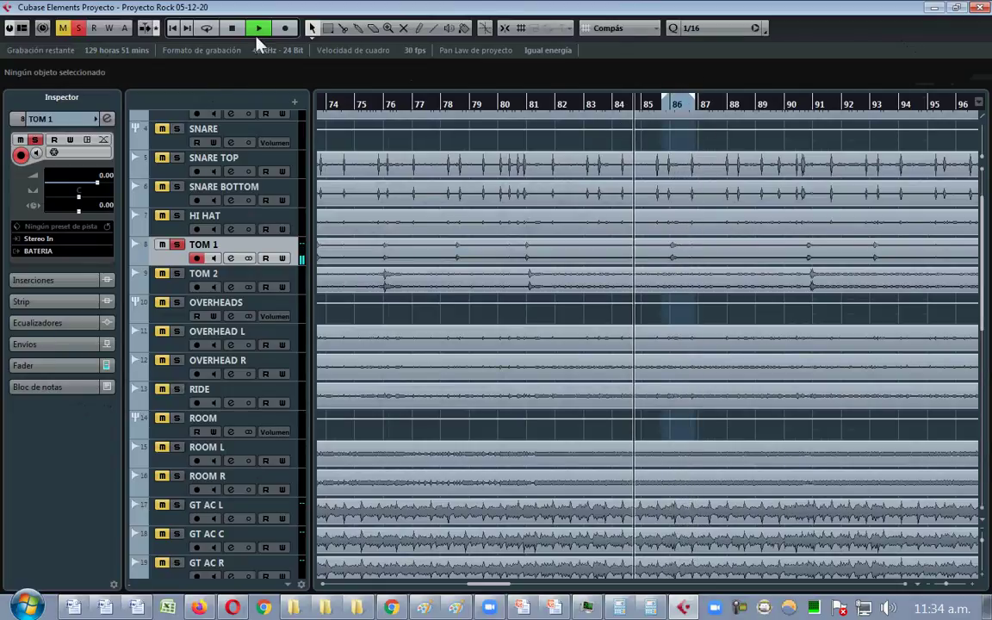
left_click(206, 27)
key("h")
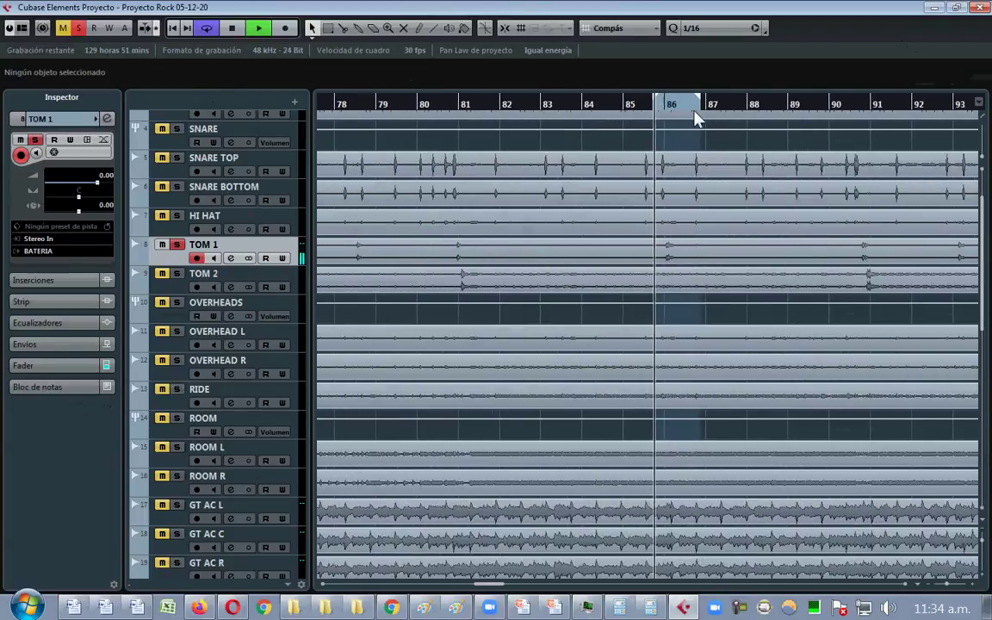
key("h")
key("h")
key("h")
key("h")
left_click_drag(565, 105, 577, 114)
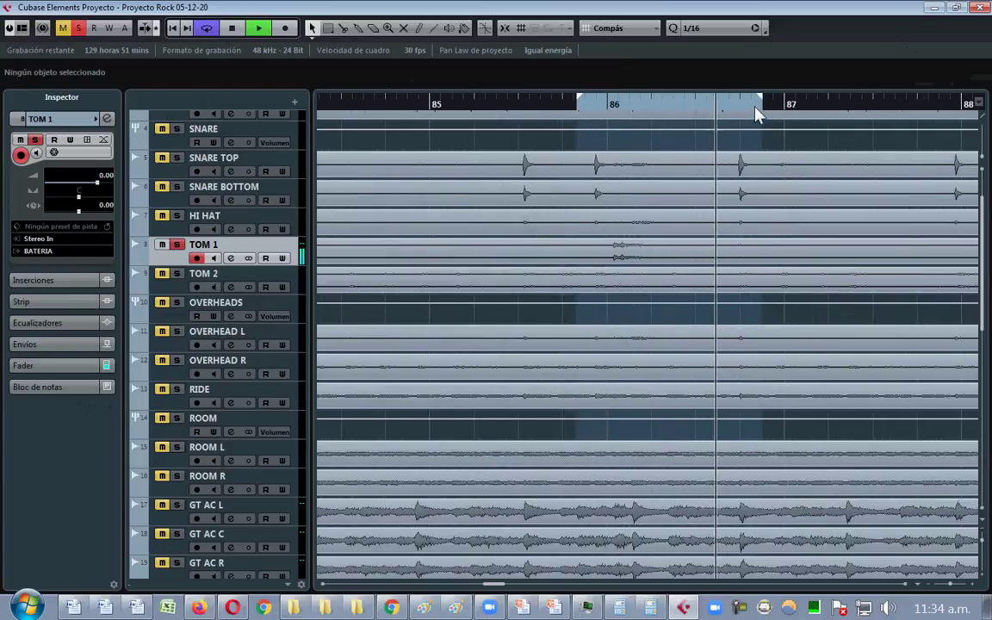
left_click_drag(758, 104, 697, 103)
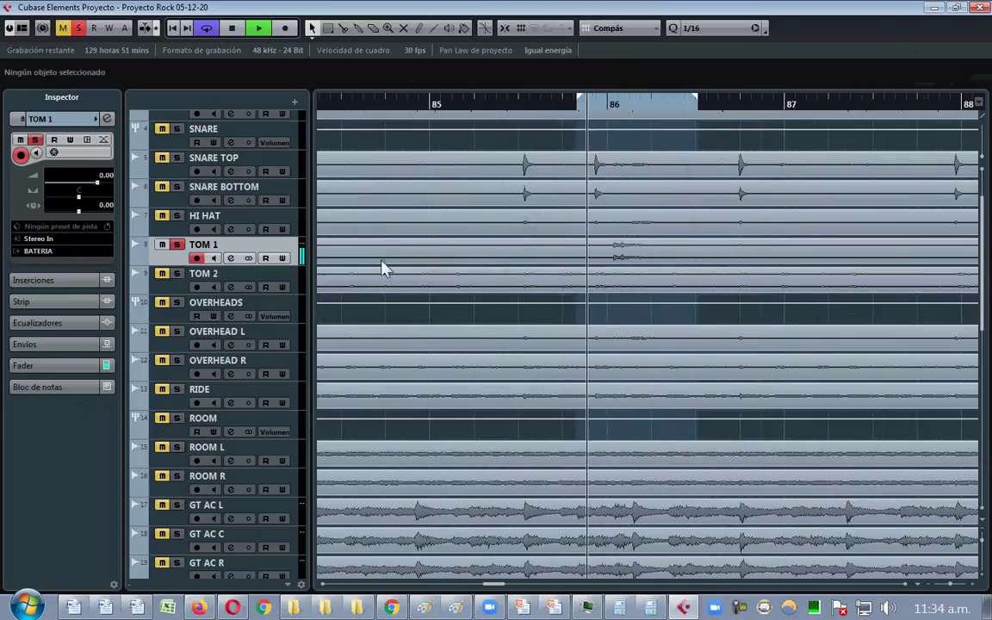
key("space")
- Insert FabFilter Pro-Q 3 in the first insert slot of TOM 1
left_click(52, 280)
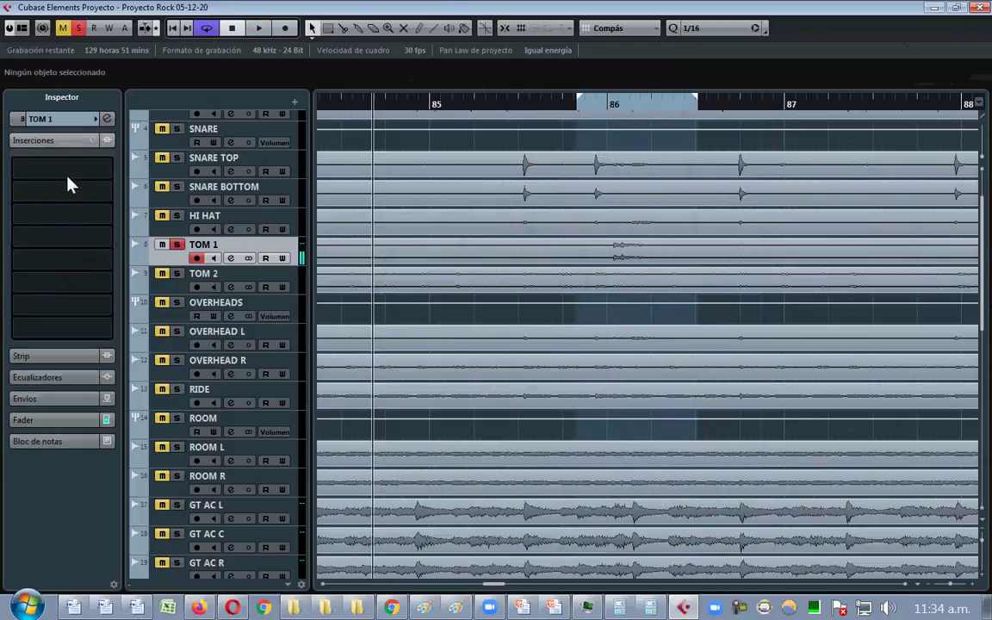
left_click(68, 176)
type("PRO-Q")
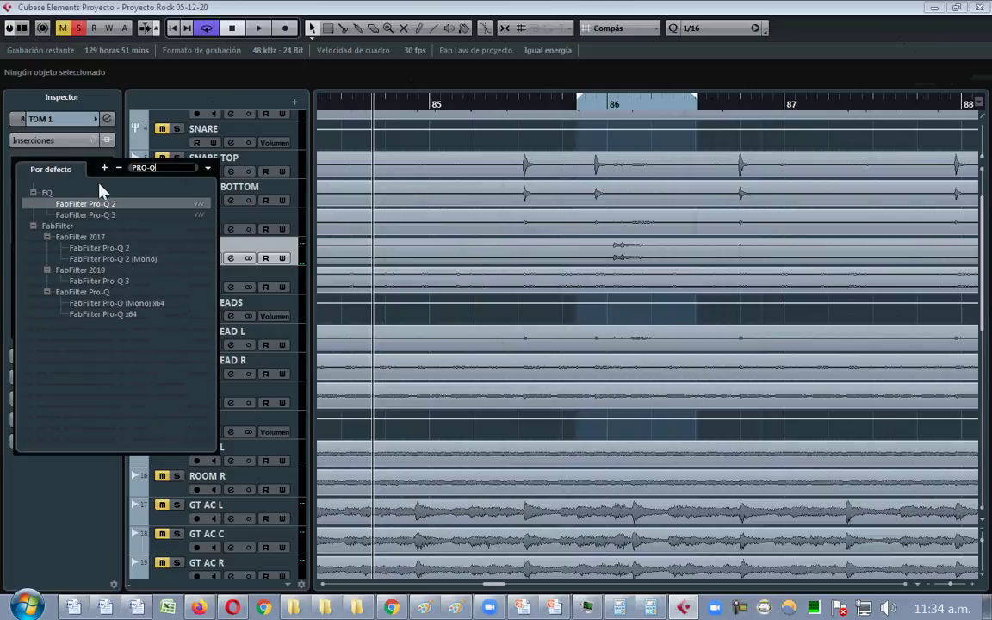
left_click(116, 215)
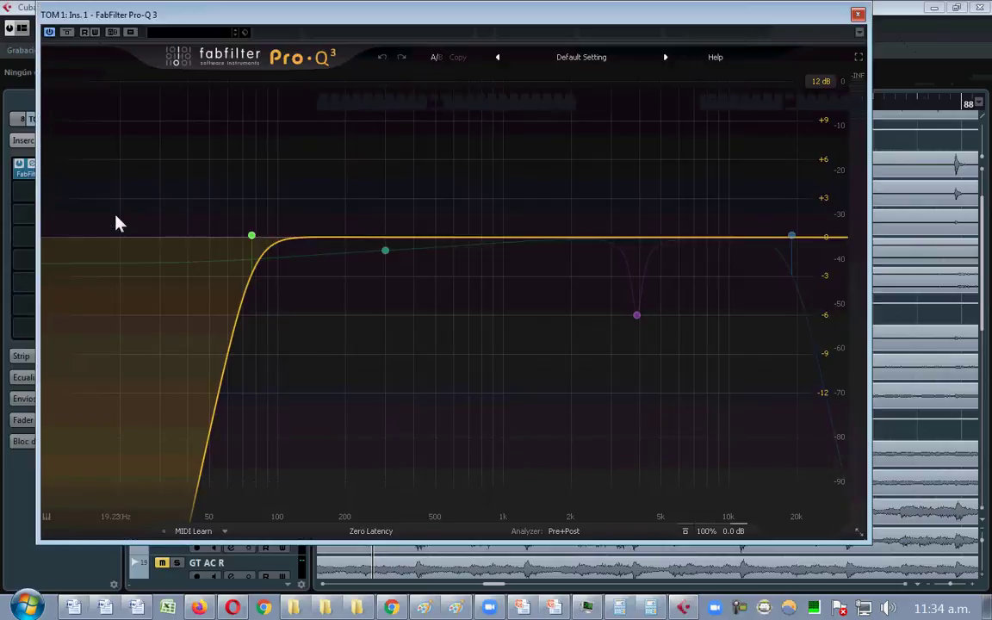
- Set the low cut on TOM 1 to 100.59 Hz and compare the sound with the band on and off, leaving it off
mouse_move(256, 246)
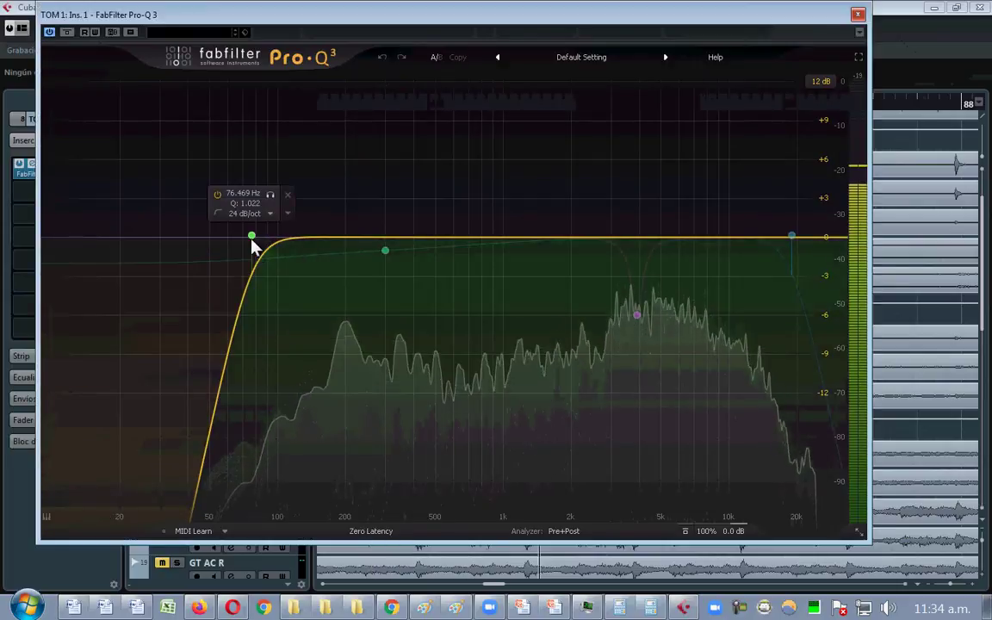
left_click_drag(251, 236, 282, 238)
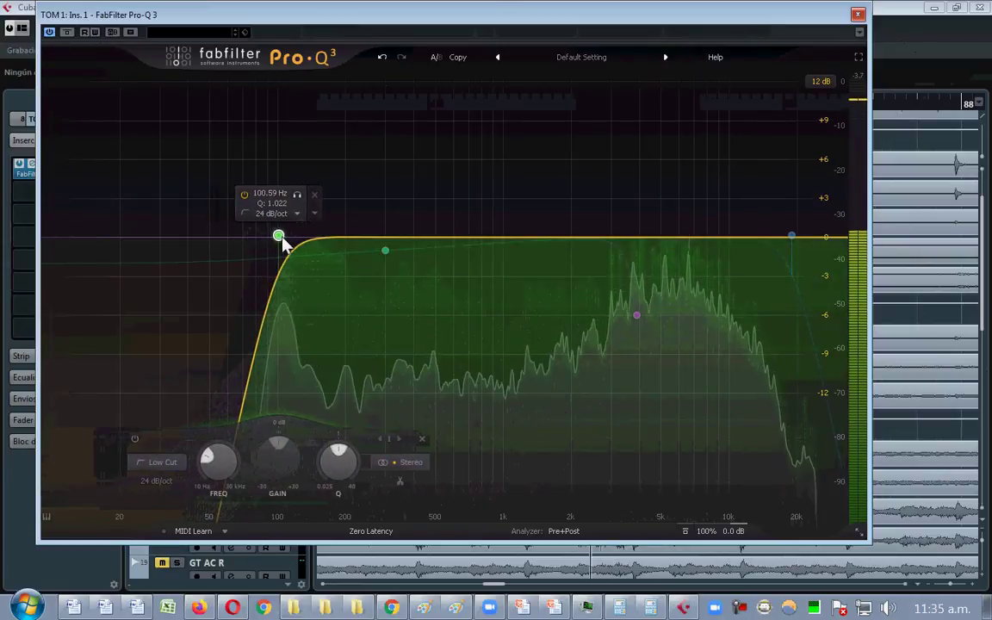
left_click(243, 193)
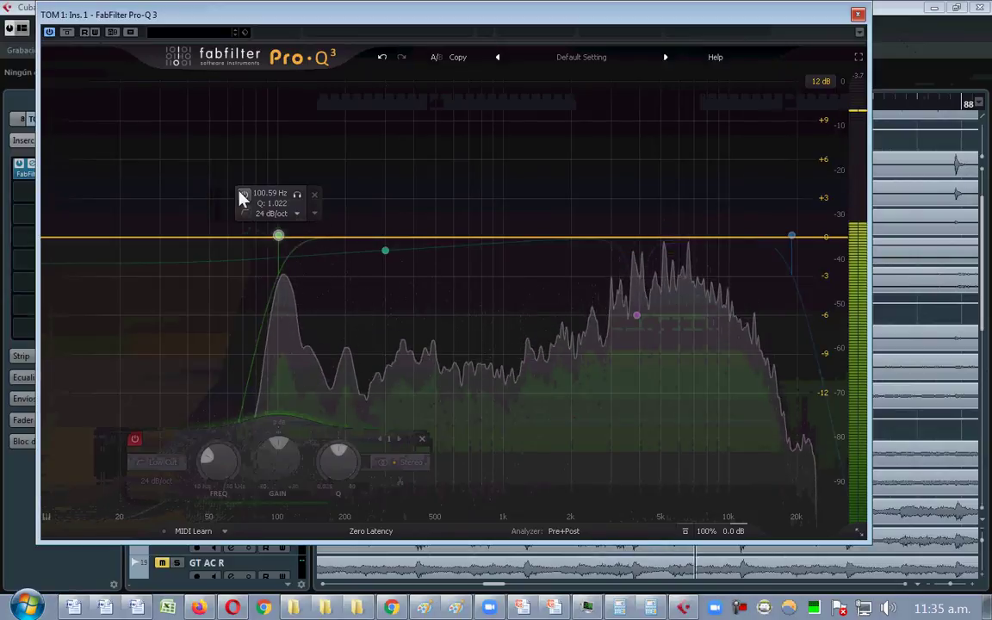
left_click(242, 195)
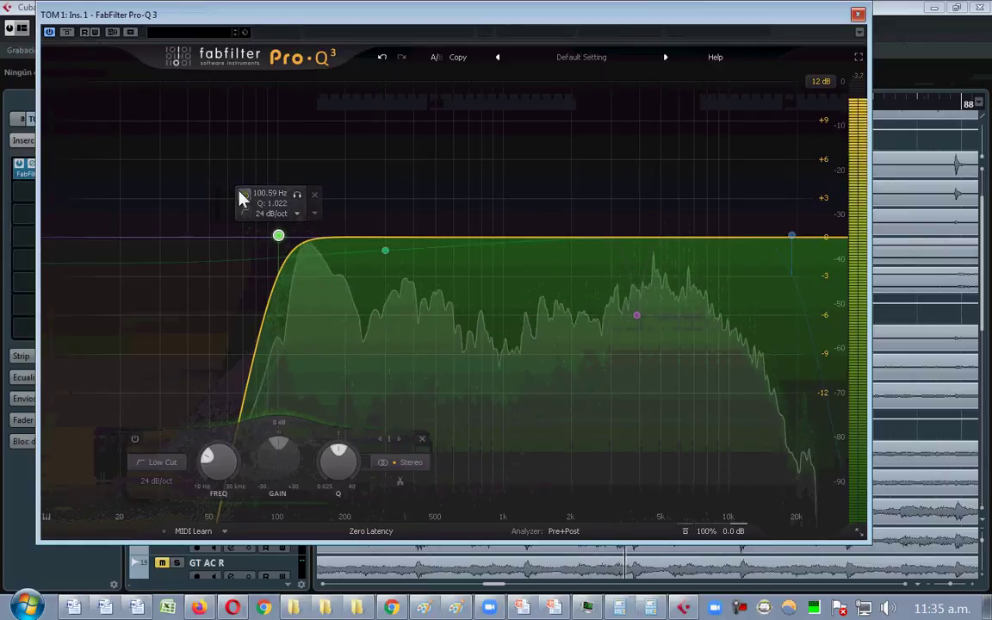
left_click(242, 196)
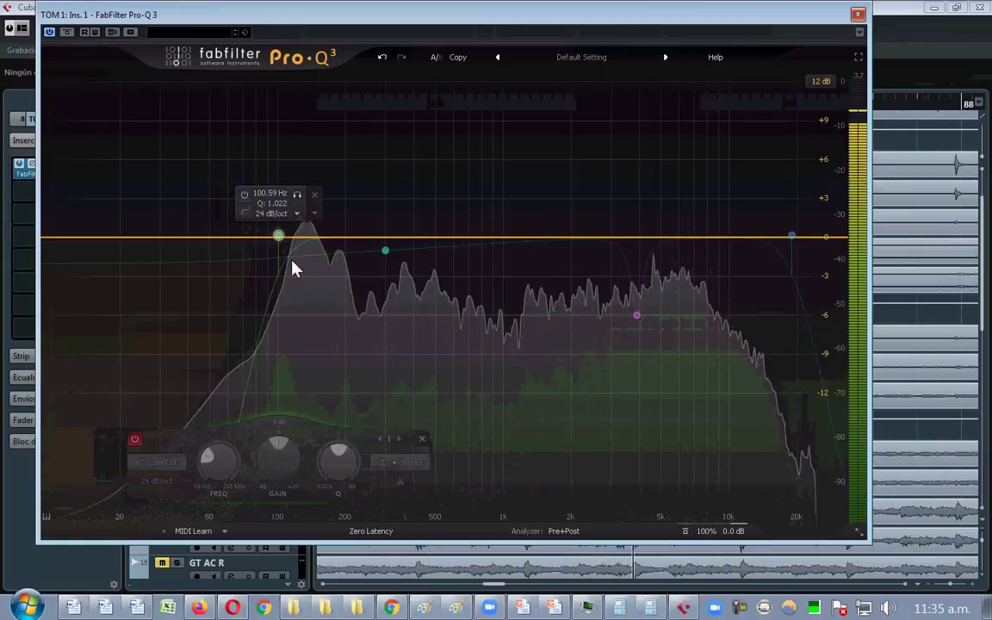
- Switch on the low cut on TOM 1, set it to 80.892 Hz and compare the sound with and without it, leaving it on
left_click(243, 196)
left_click_drag(278, 236, 260, 247)
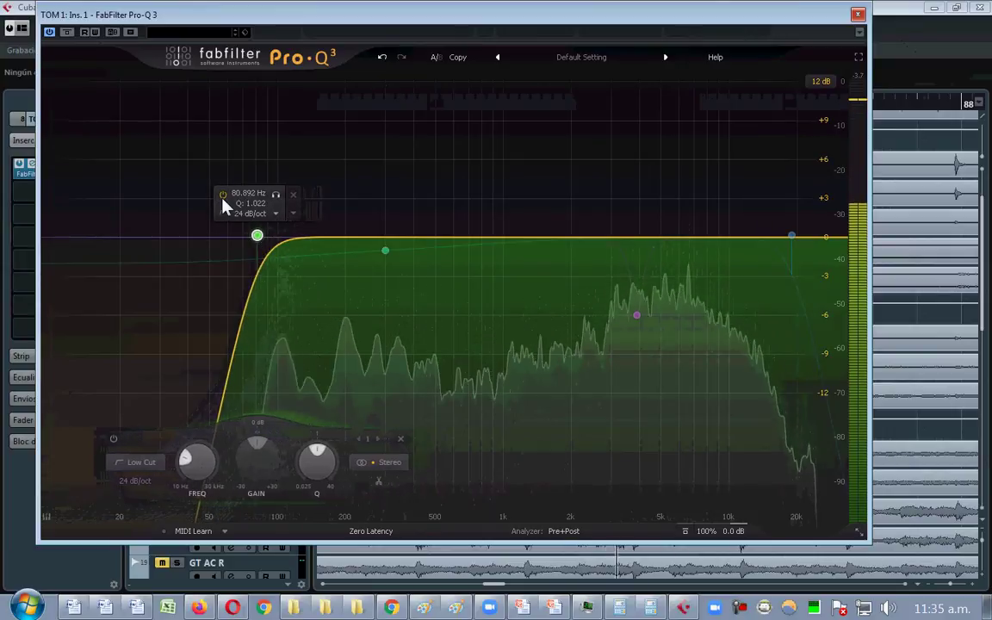
left_click(223, 195)
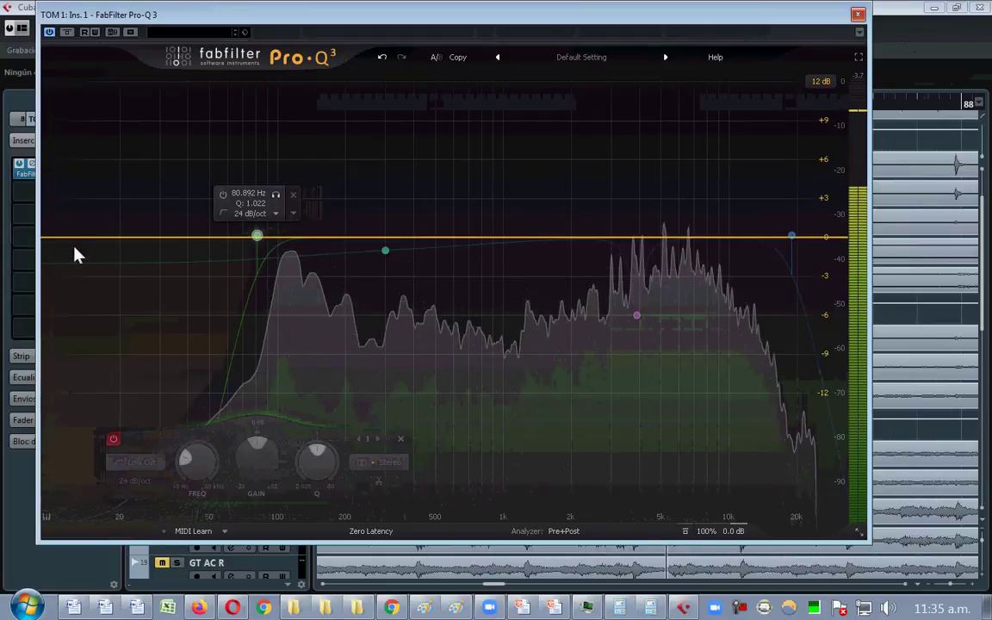
left_click(226, 197)
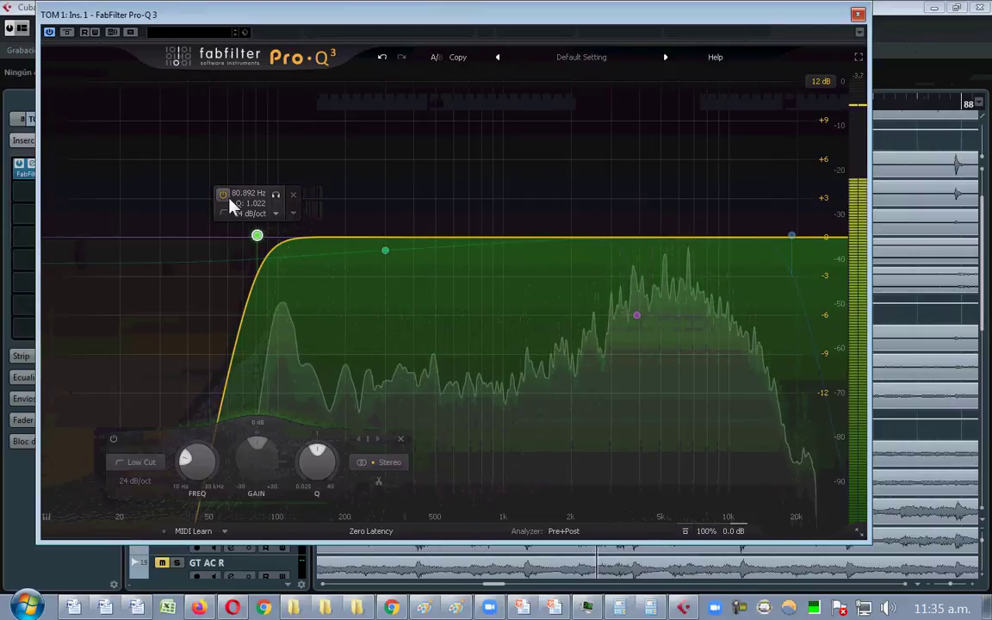
- Enable the high cut on TOM 1, lower its frequency to 13443 Hz and close the equalizer
mouse_move(806, 262)
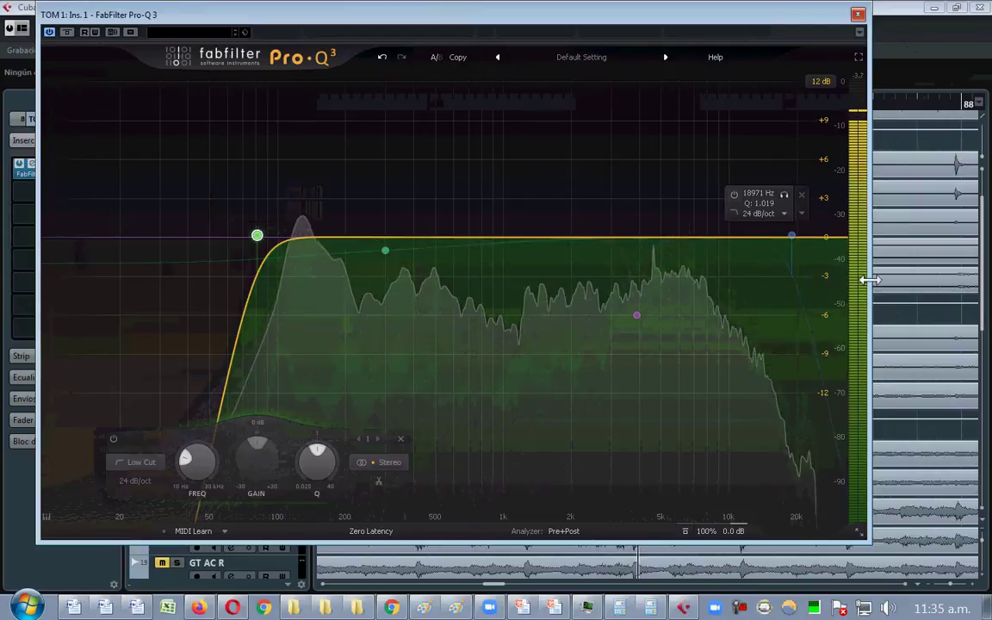
left_click(792, 237)
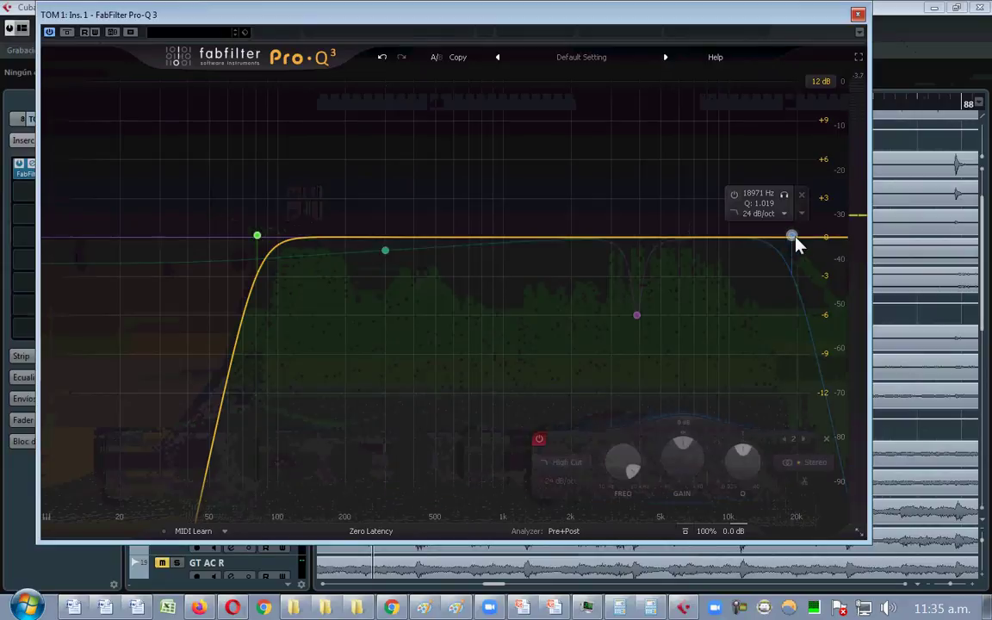
left_click(539, 439)
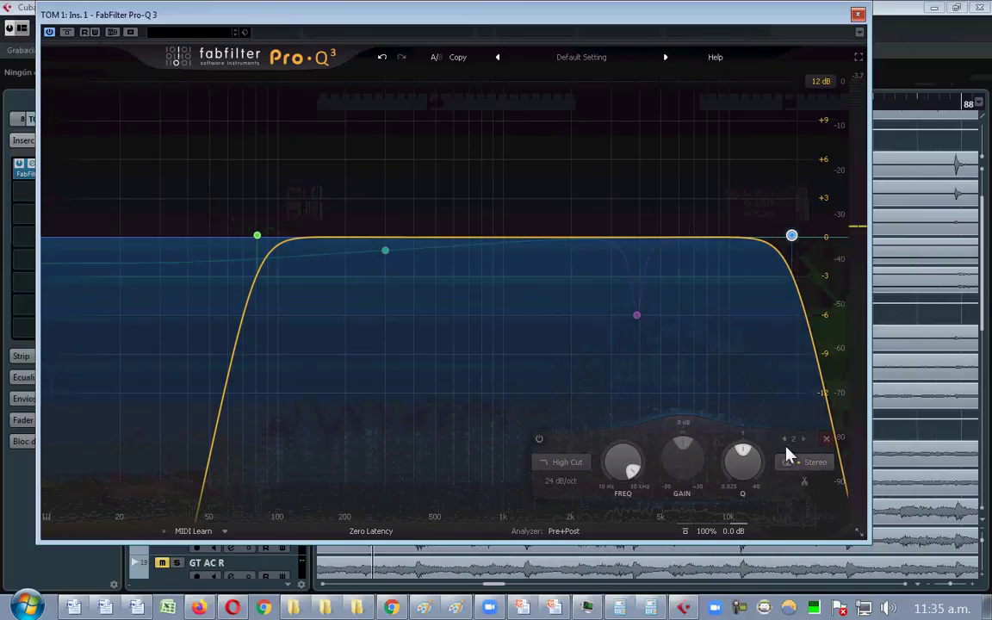
mouse_move(792, 238)
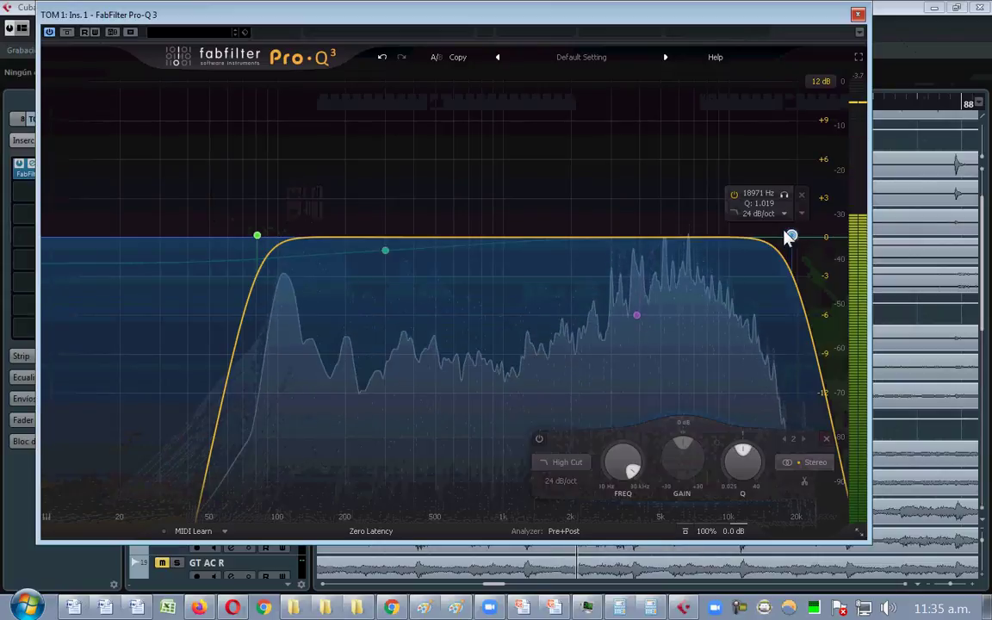
left_click_drag(785, 231, 763, 236)
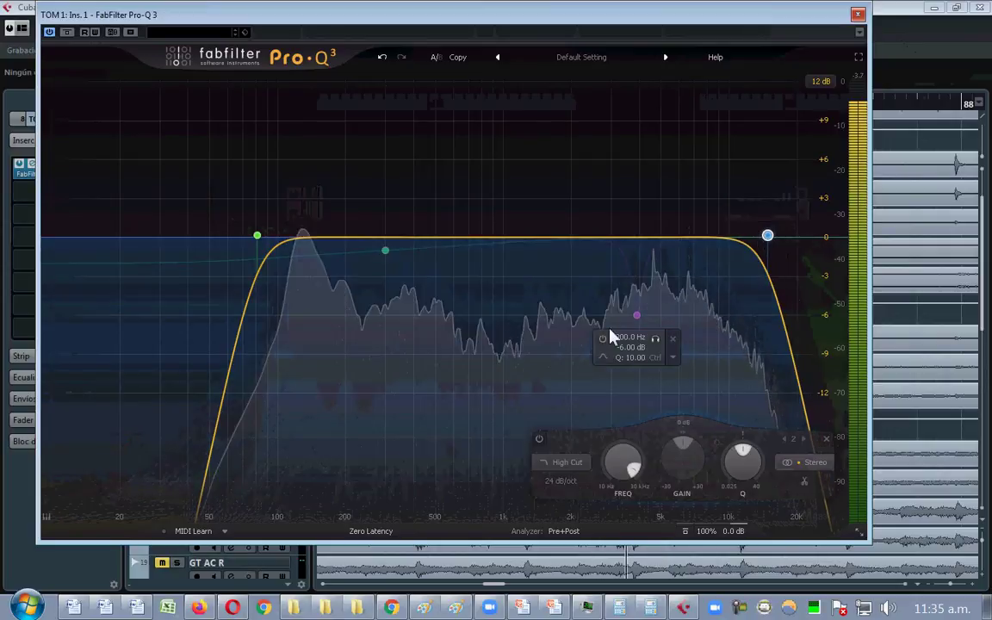
left_click_drag(768, 235, 759, 237)
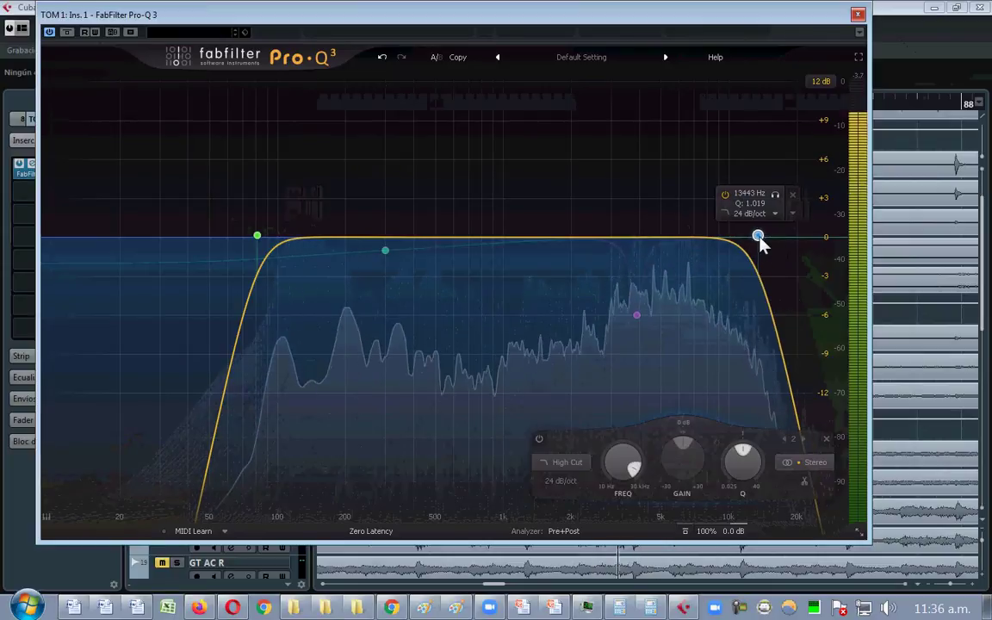
mouse_move(105, 608)
left_click(121, 538)
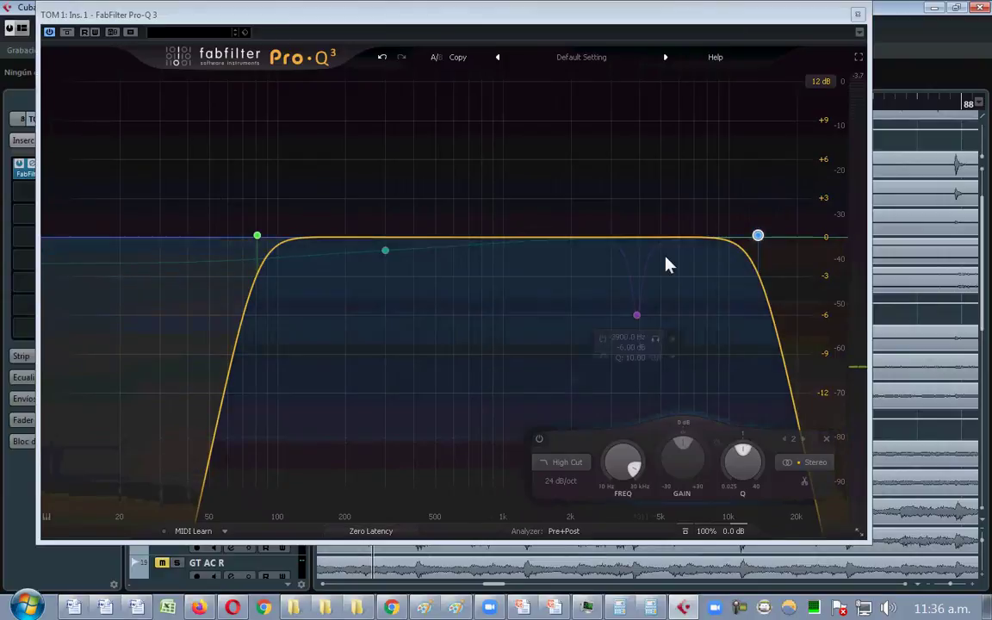
left_click(857, 15)
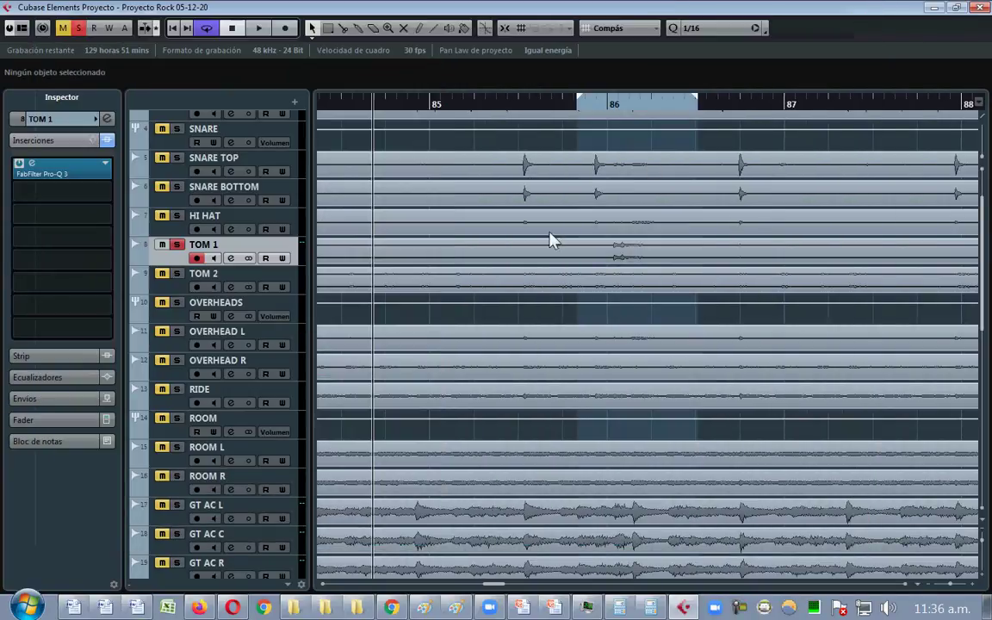
- Solo TOM 2 instead of TOM 1 and play it from about bar 75
left_click(191, 282)
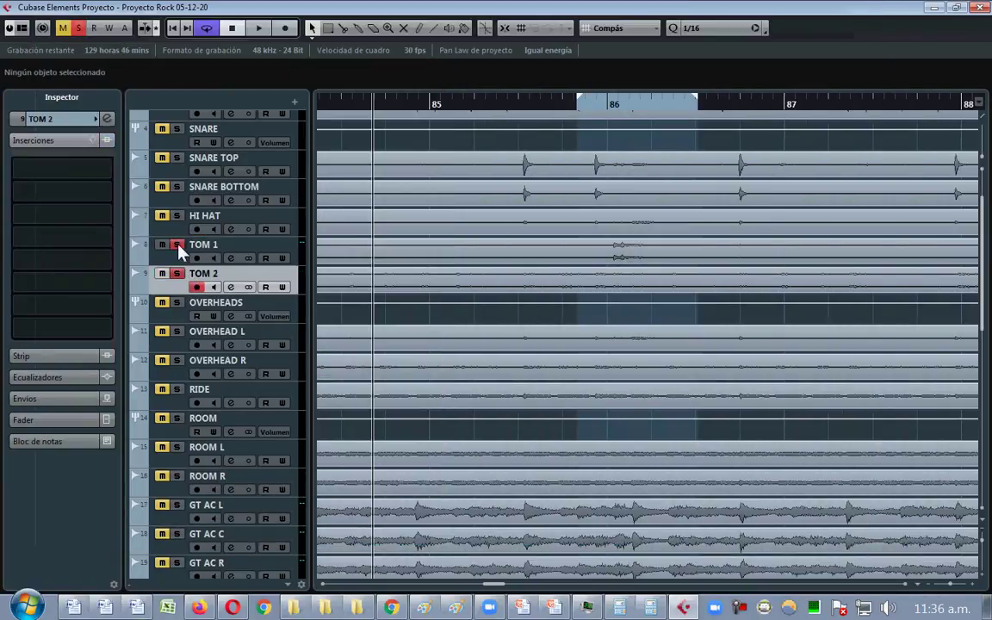
key("g")
key("g")
key("g")
key("g")
key("g")
key("g")
key("g")
key("g")
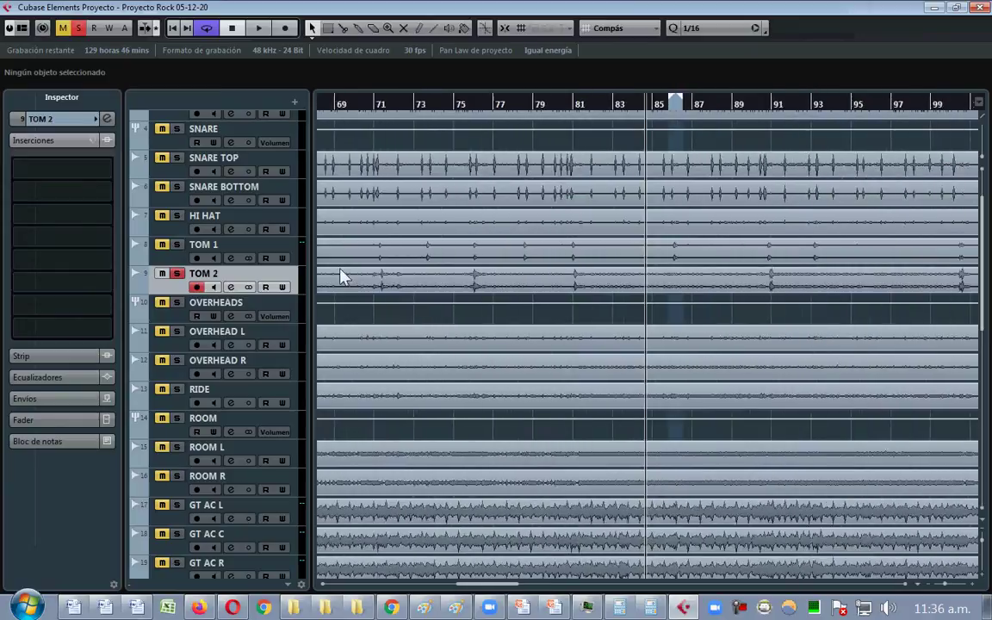
key("g")
key("g")
key("g")
left_click(578, 107)
key("h")
key("h")
key("h")
key("h")
key("h")
key("space")
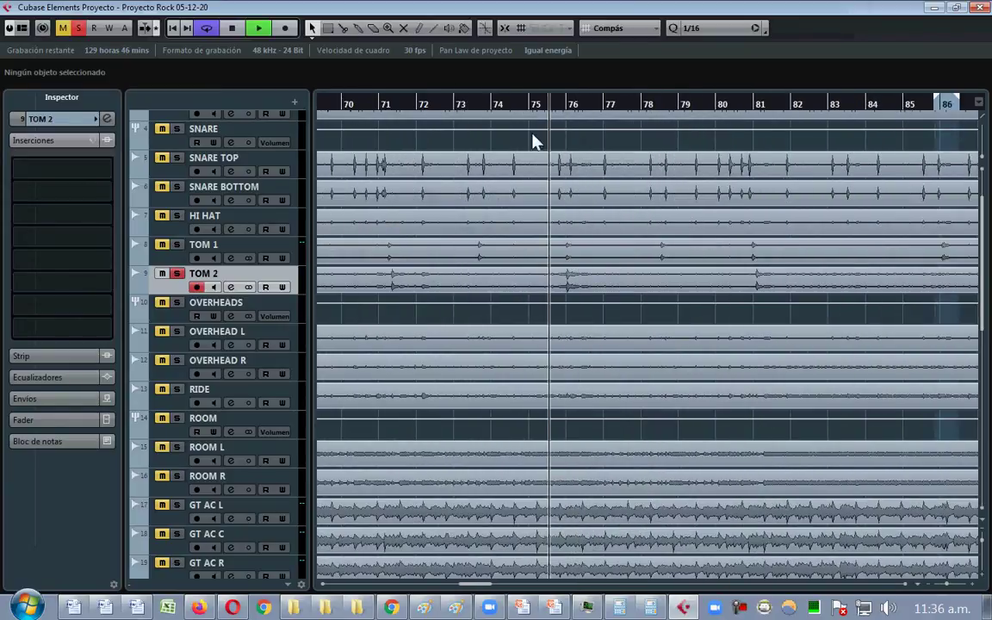
- Mark a loop range around the TOM 2 hit at bar 76, from just before bar 76 to just before bar 77
left_click_drag(555, 100, 604, 100)
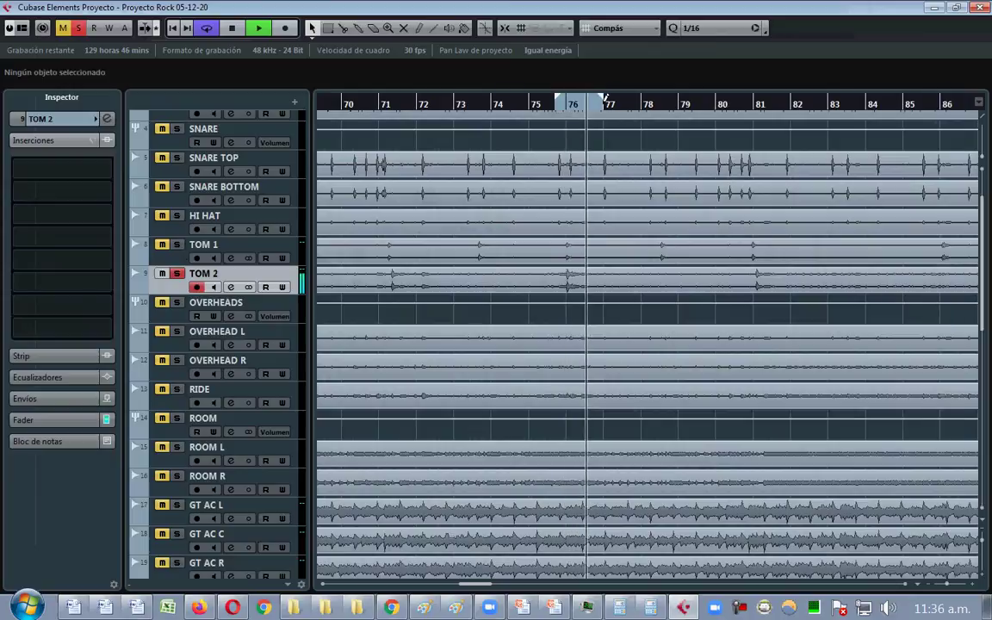
key("h")
key("h")
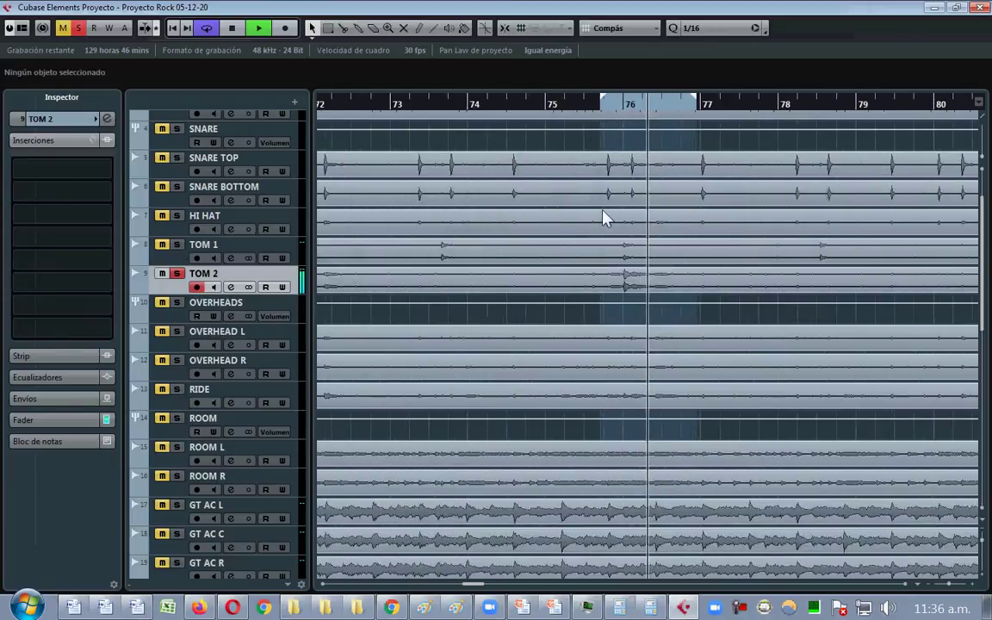
- Insert FabFilter Pro-Q 3 in the first insert slot of TOM 2
left_click(67, 171)
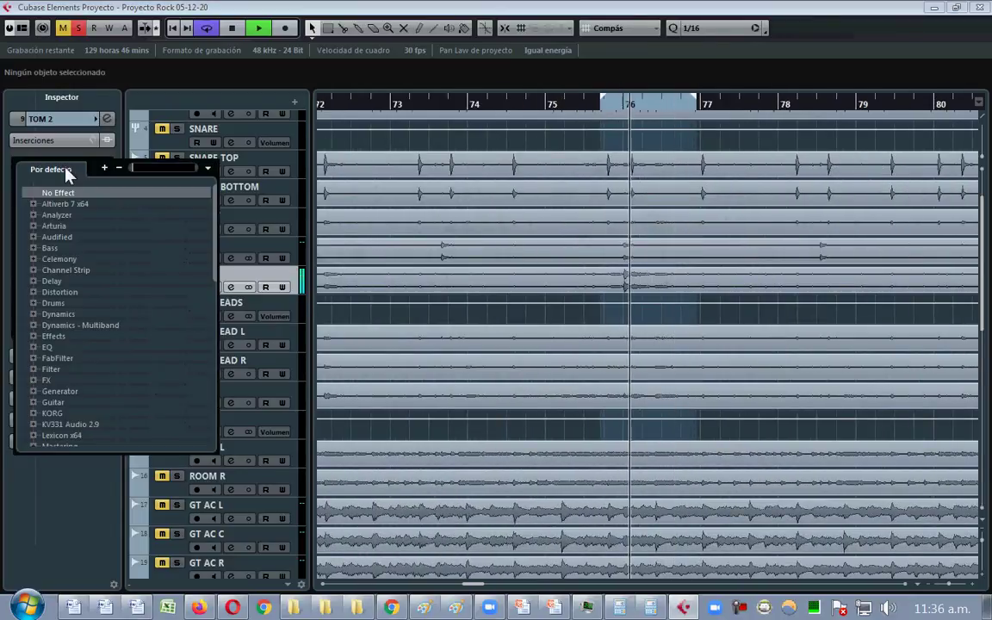
type("PRO-Q")
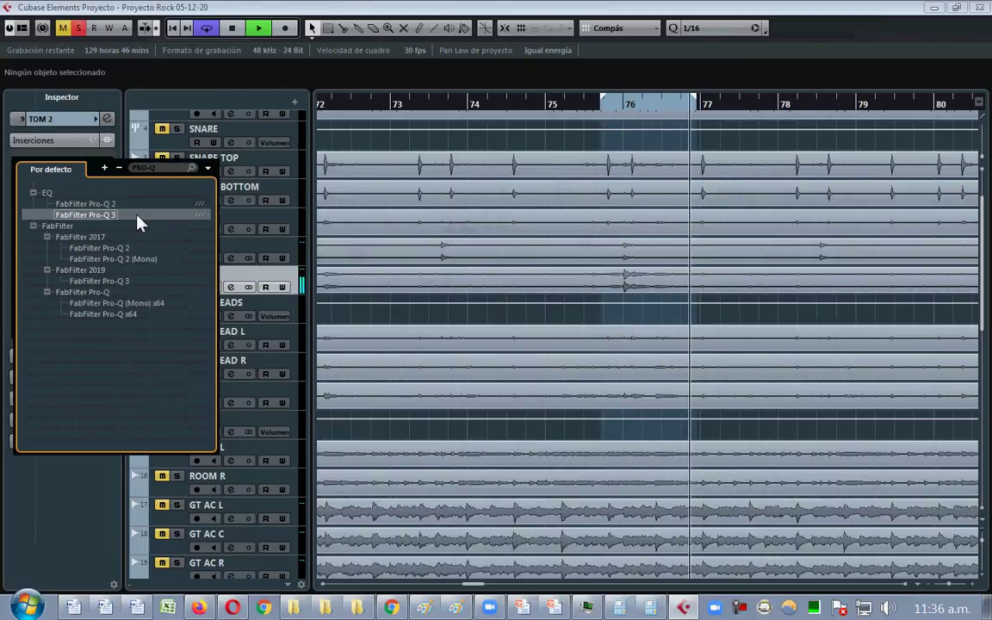
left_click(137, 222)
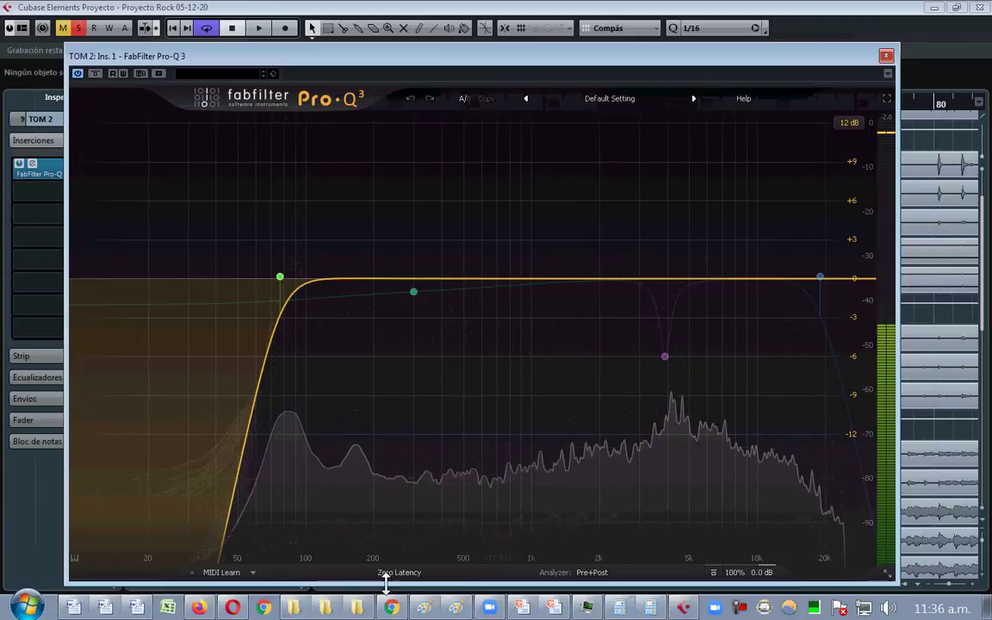
- Switch to the BATERIA PEARL picture in Paint, circle the two rack toms in red and undo the ellipse
mouse_move(454, 609)
left_click(421, 569)
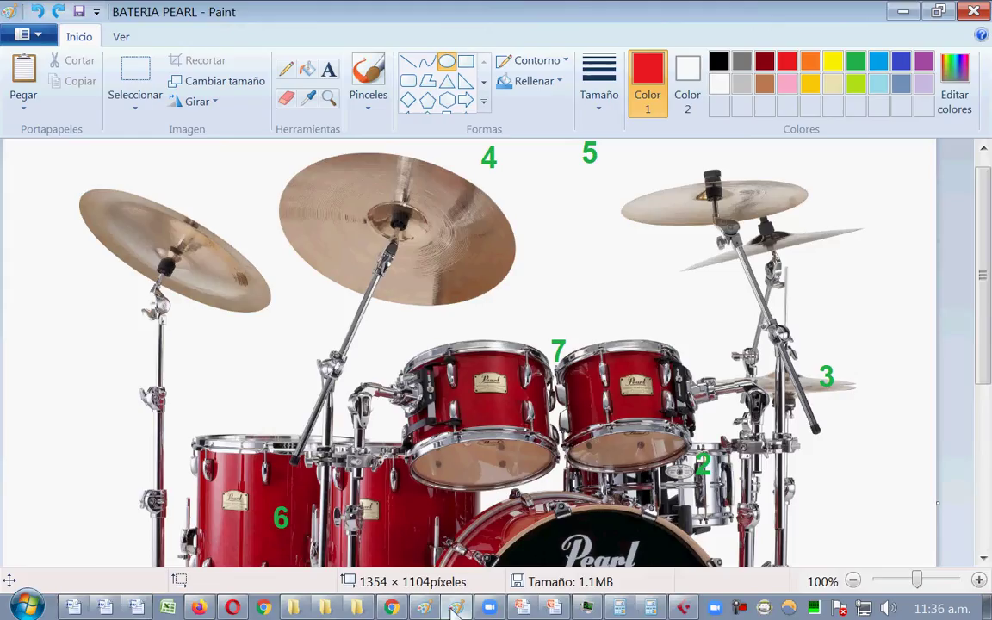
scroll(399, 409, "down", 3)
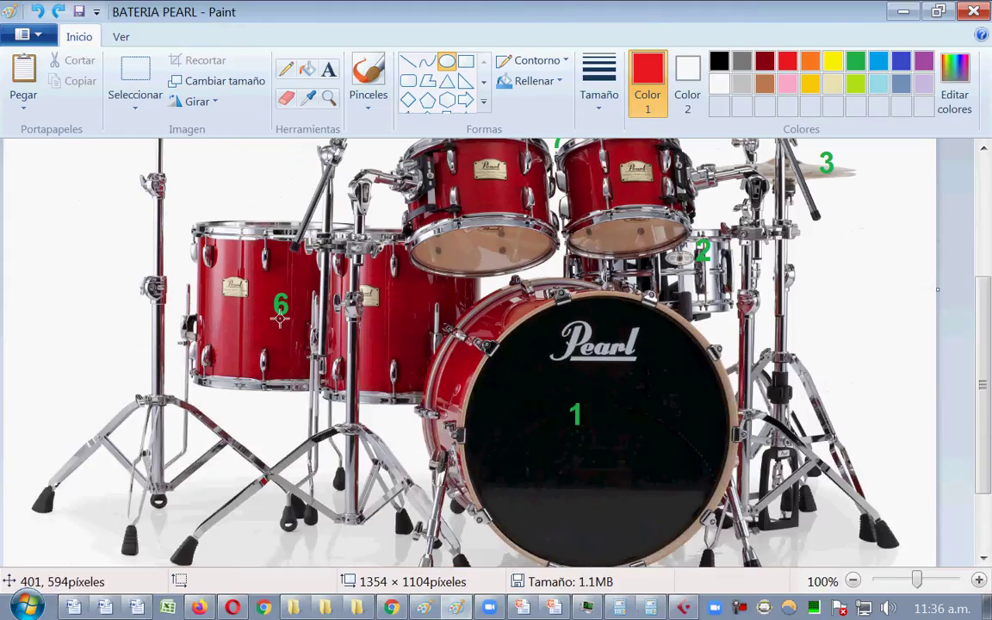
scroll(280, 319, "up", 2)
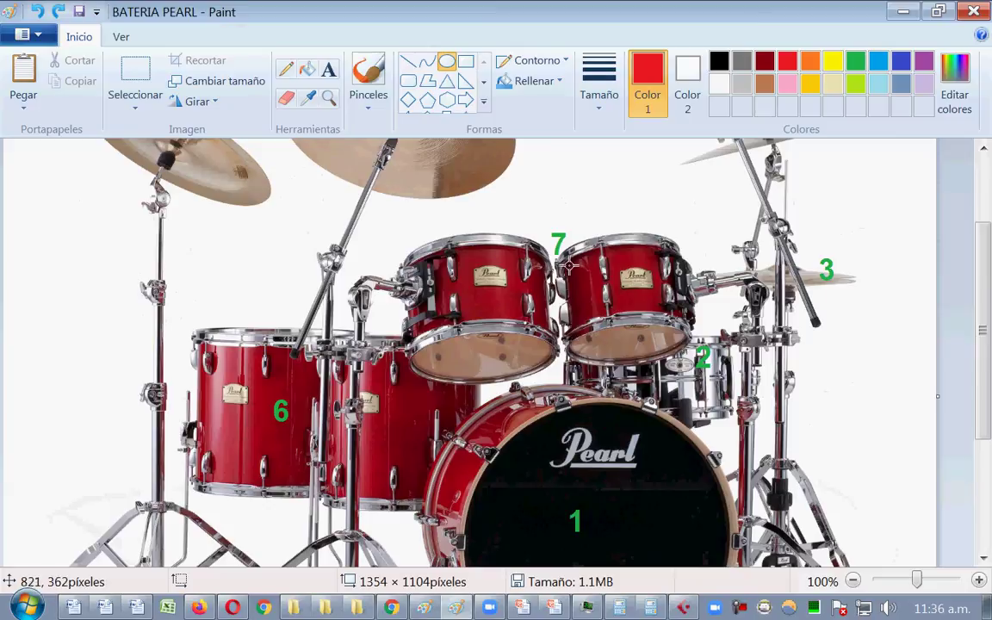
left_click_drag(385, 211, 695, 386)
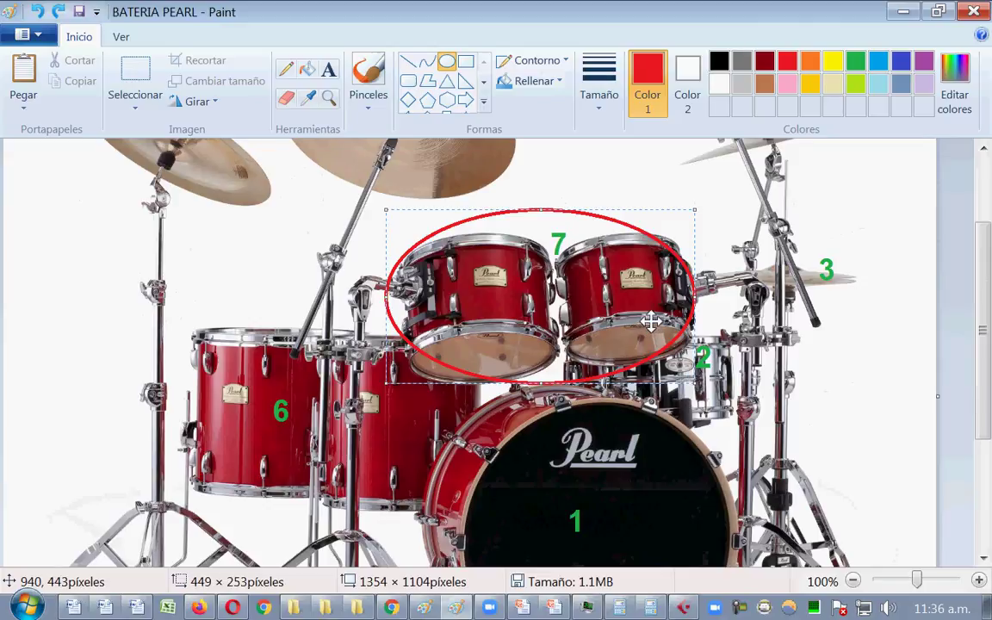
key("ctrl+z")
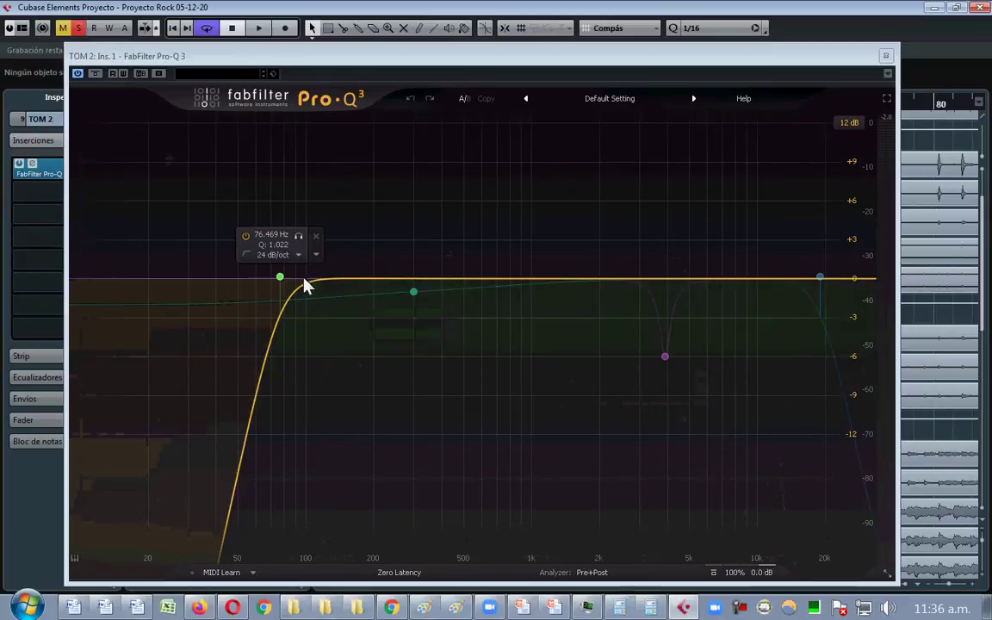
- During loop playback in Cubase, set TOM 2's low cut to 59.791 Hz and enable its high cut at 9261.8 Hz
key("space")
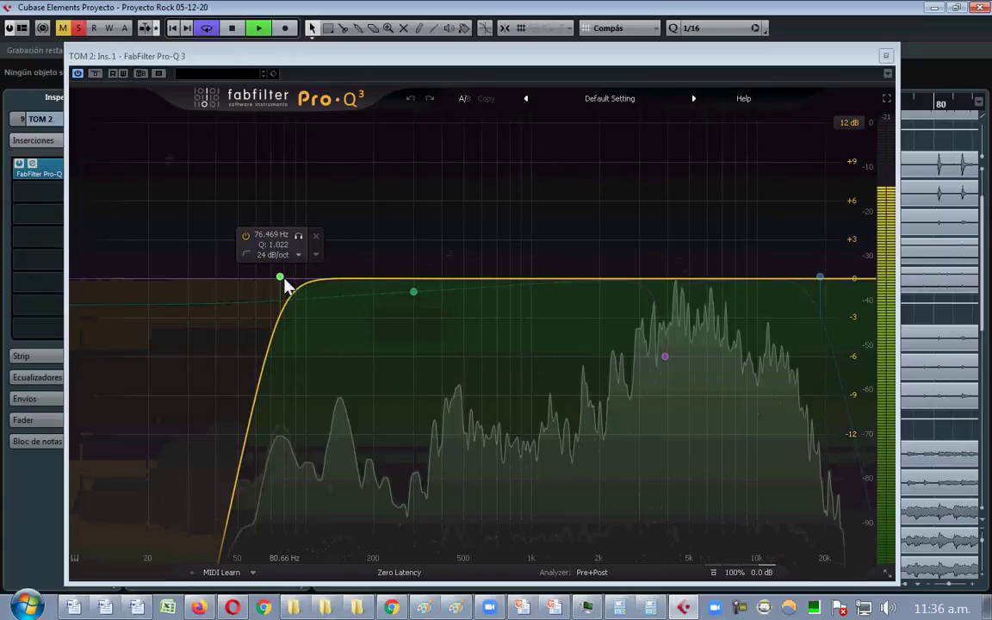
left_click_drag(280, 277, 255, 287)
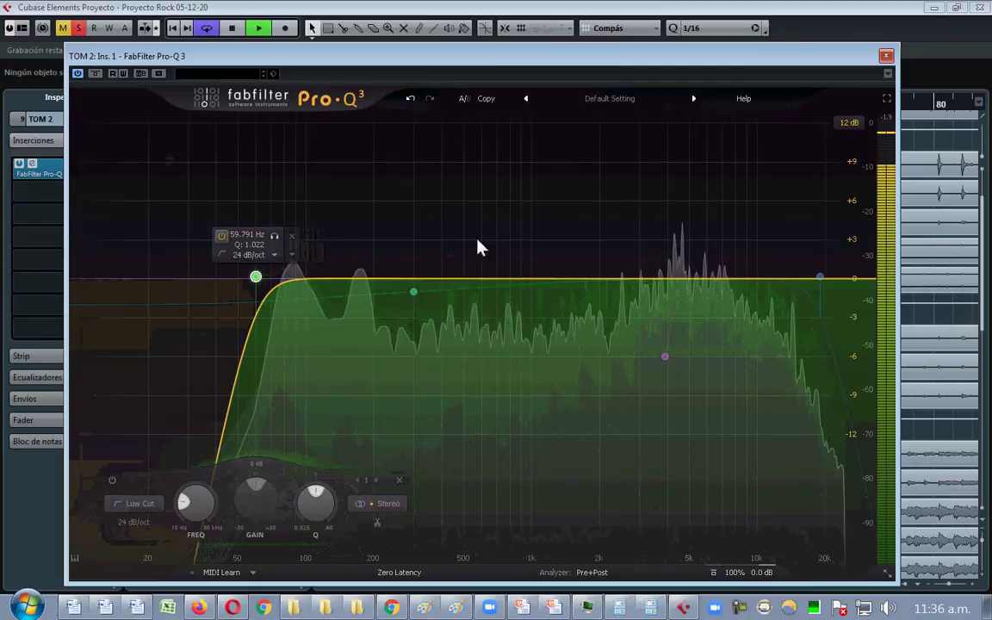
mouse_move(841, 259)
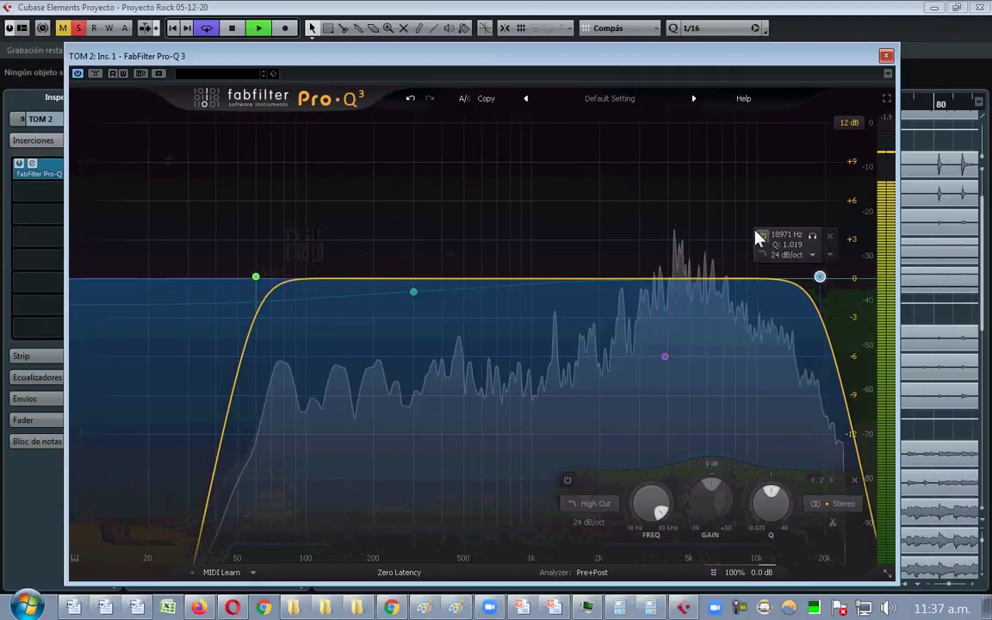
left_click_drag(842, 284, 751, 284)
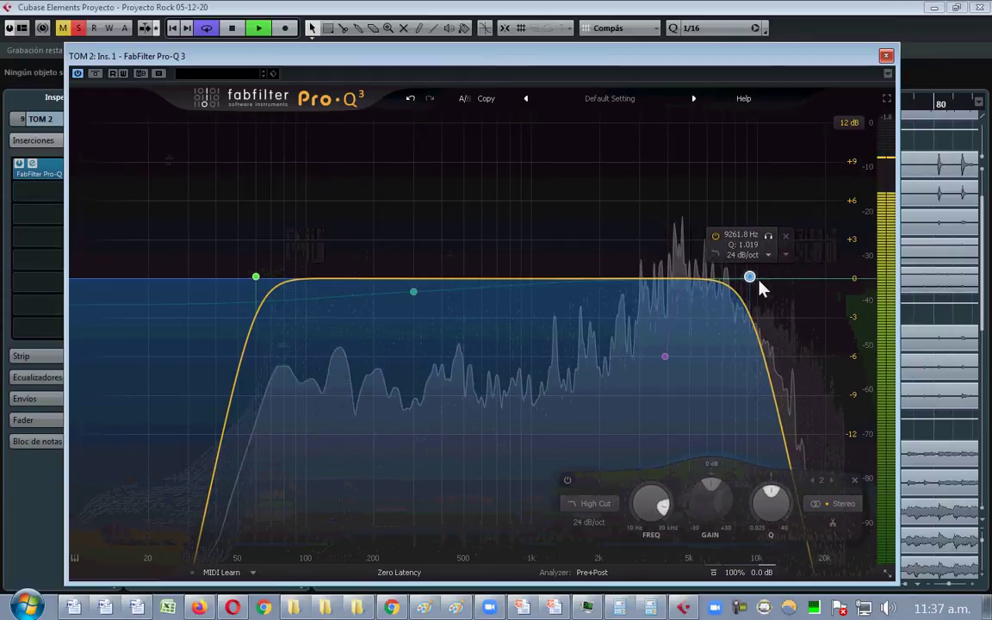
left_click(886, 56)
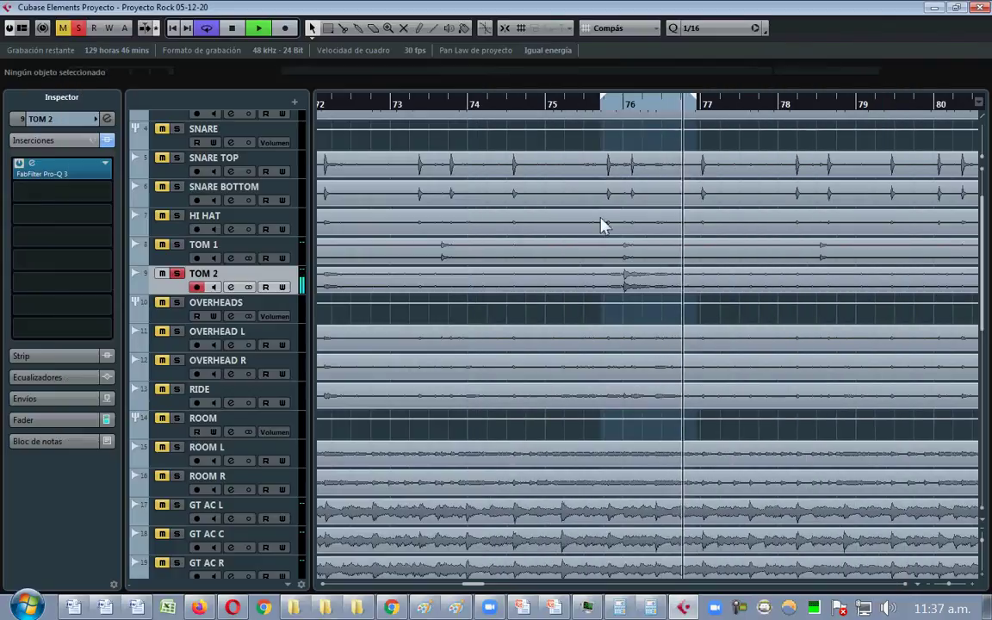
- Solo TOM 1, reopen its Pro-Q 3 and lower the high cut to 10220 Hz
left_click(182, 251)
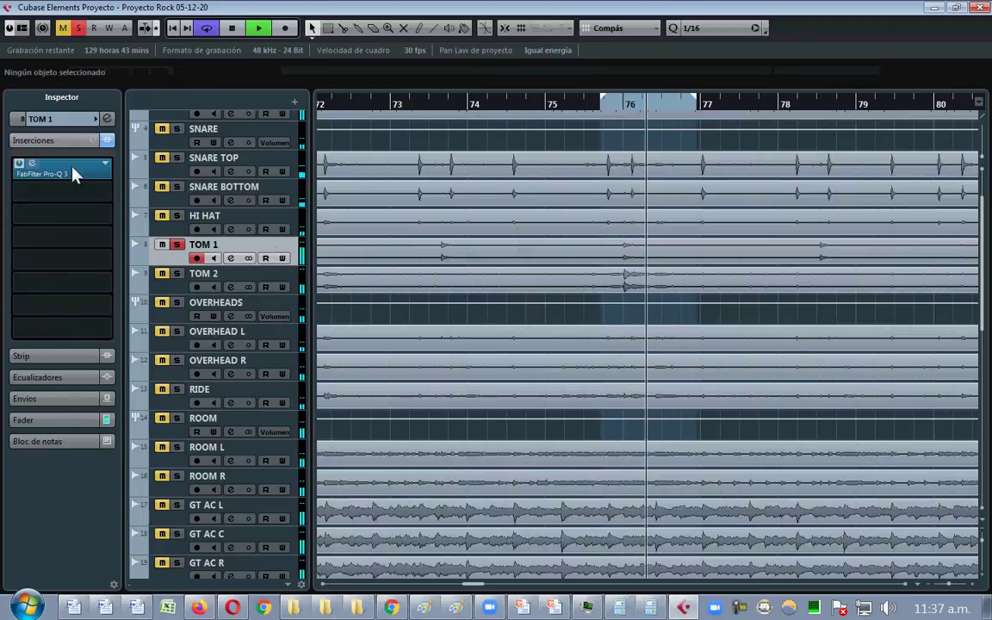
left_click(32, 162)
mouse_move(758, 236)
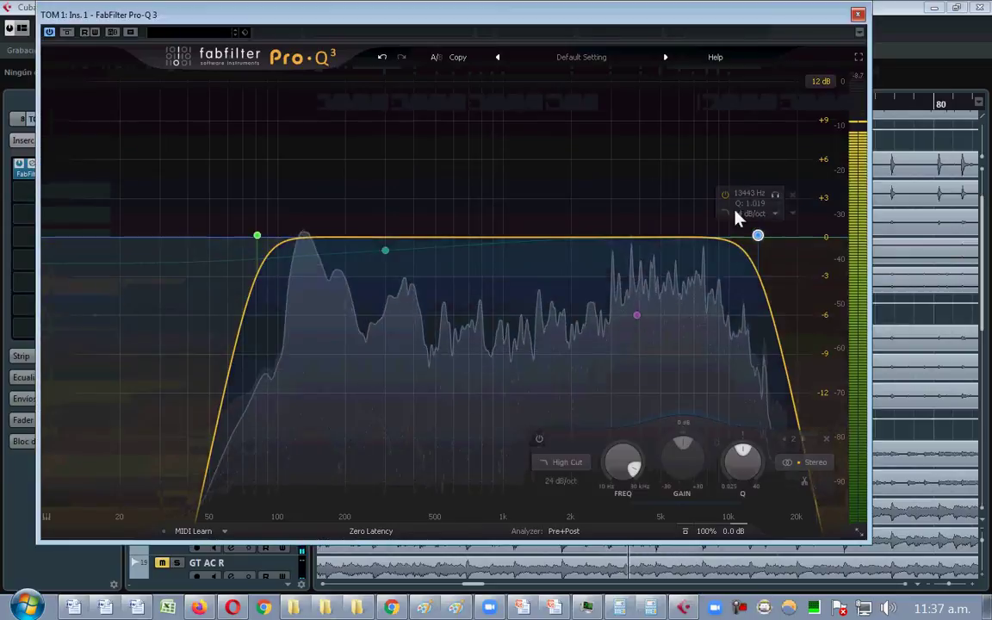
left_click_drag(758, 236, 732, 237)
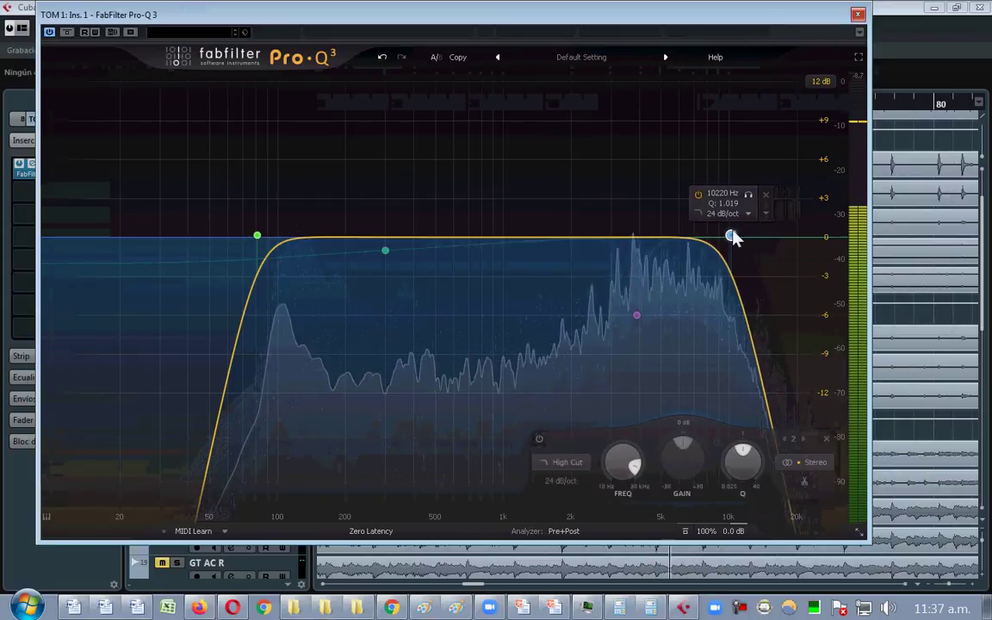
left_click(857, 13)
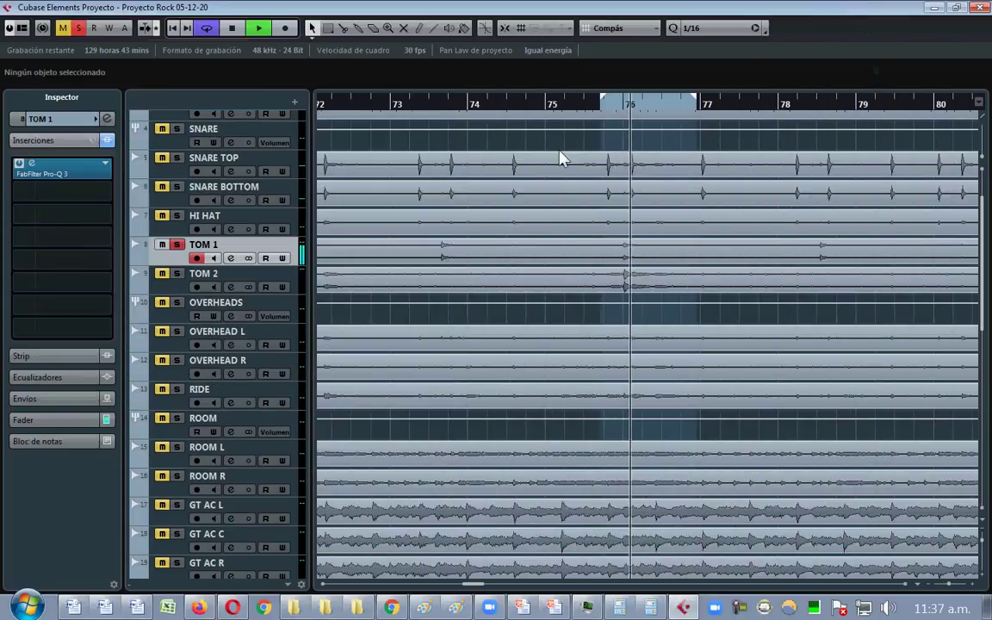
- Turn off the solo on TOM 1 and play all the tracks together
key("space")
left_click(177, 245)
key("space")
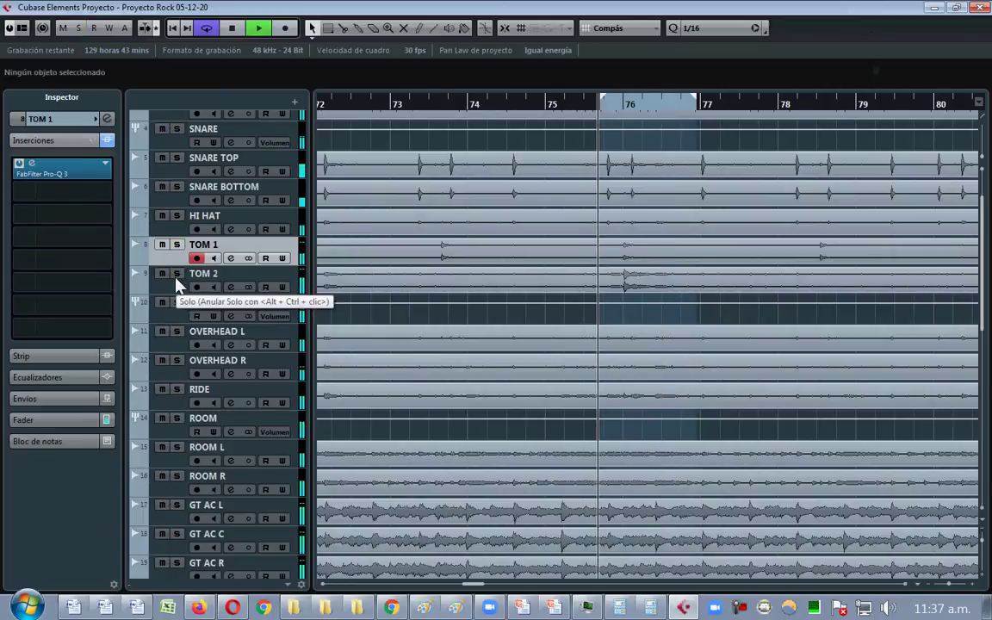
scroll(981, 272, "up", 3)
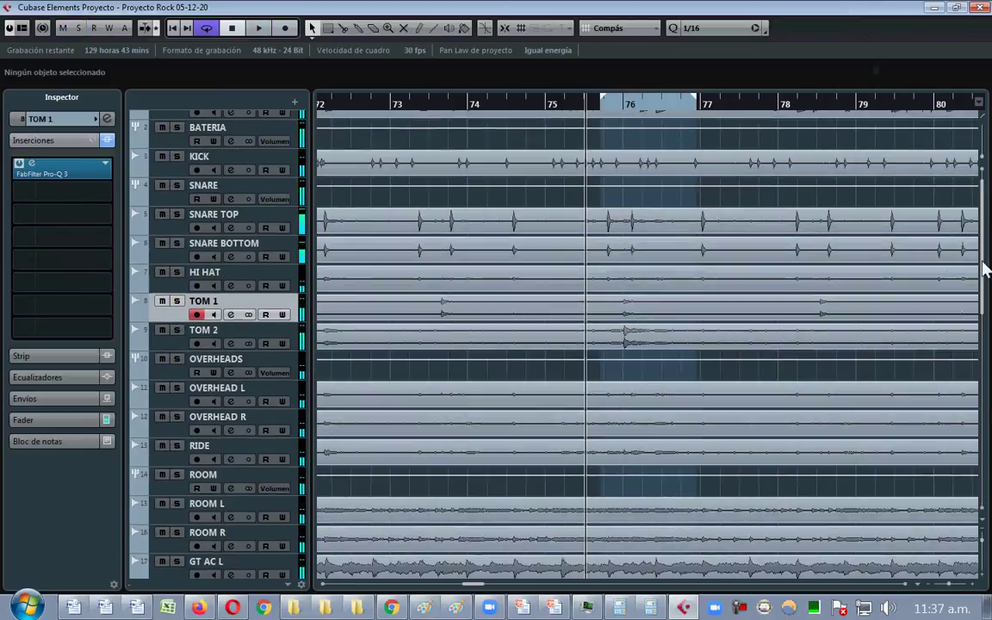
- Solo the BATERIA group and play the loop to hear the whole drum kit
left_click(177, 147)
key("space")
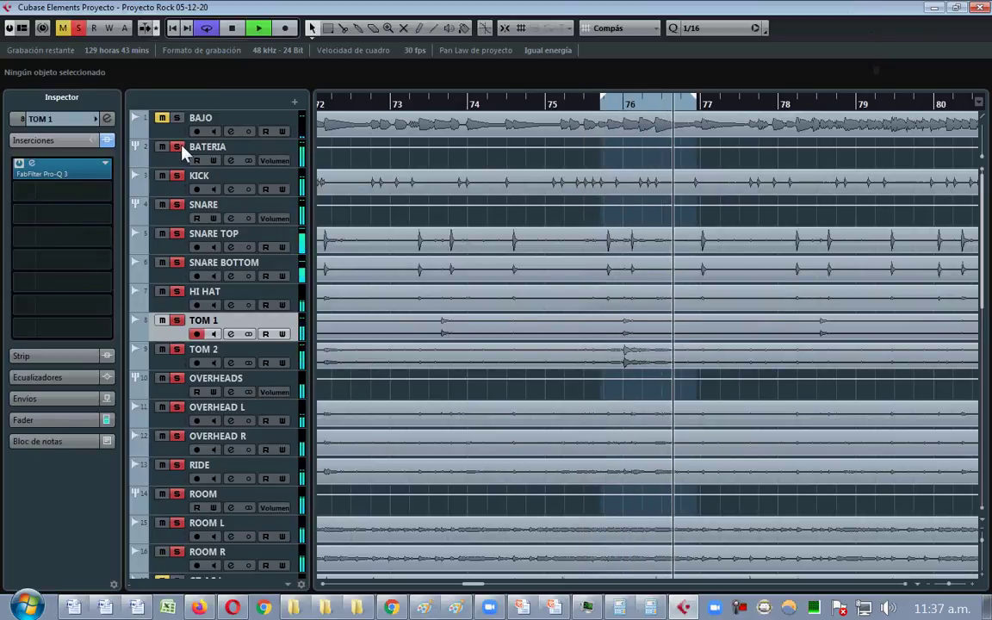
key("space")
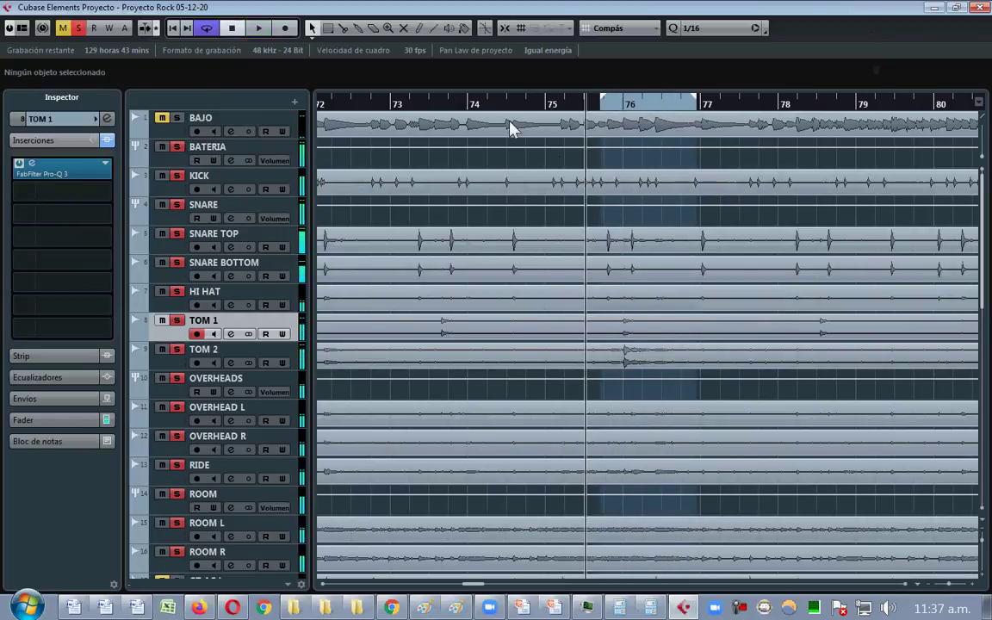
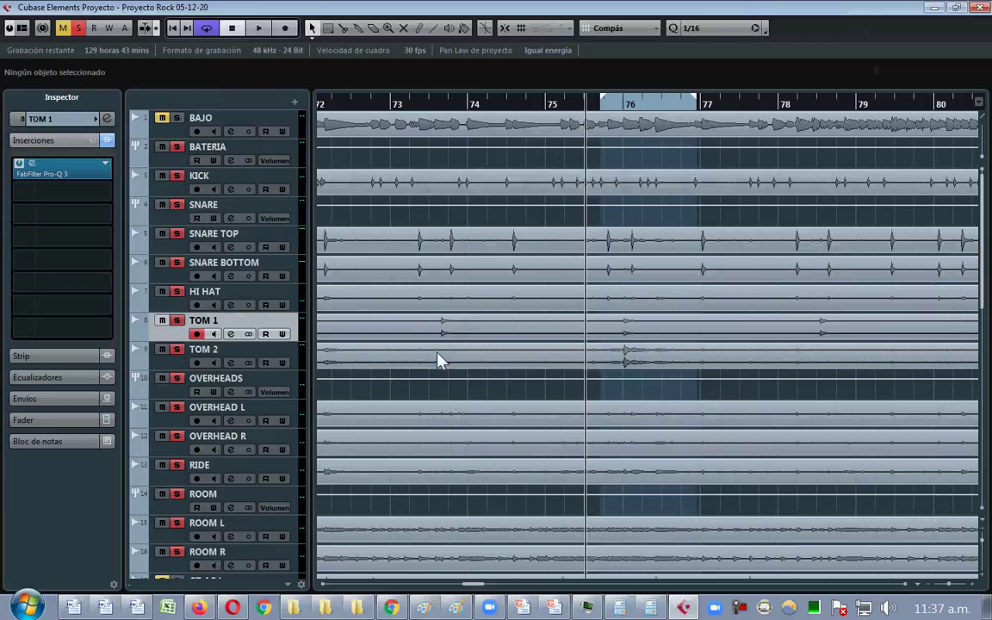
key("space")
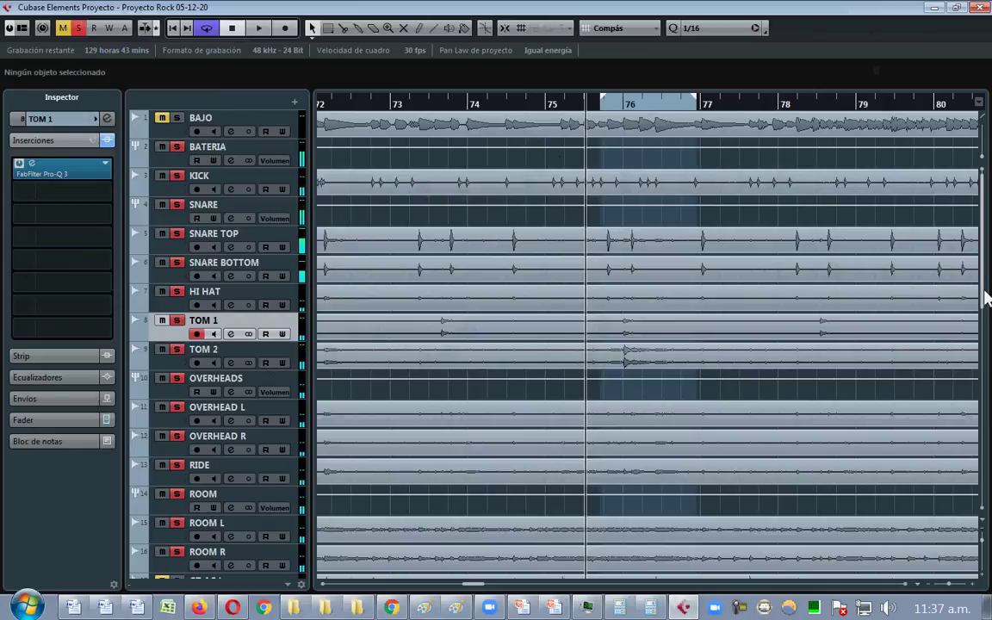
- Clear the current mutes and solos, solo ACT Lead and play it from about bar 101
left_click_drag(982, 302, 988, 388)
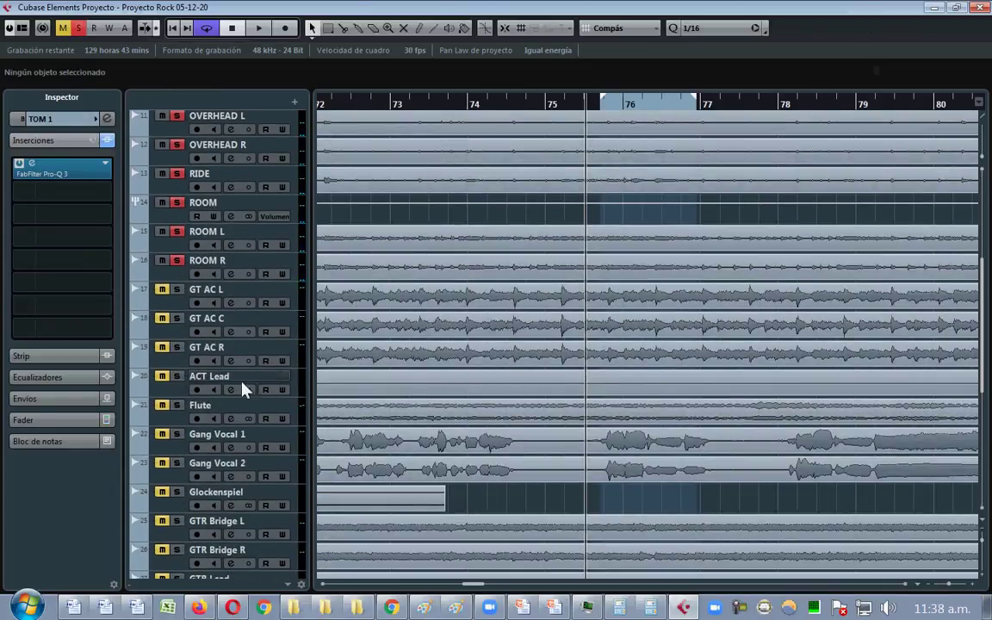
key("g")
key("g")
key("g")
key("g")
key("g")
key("g")
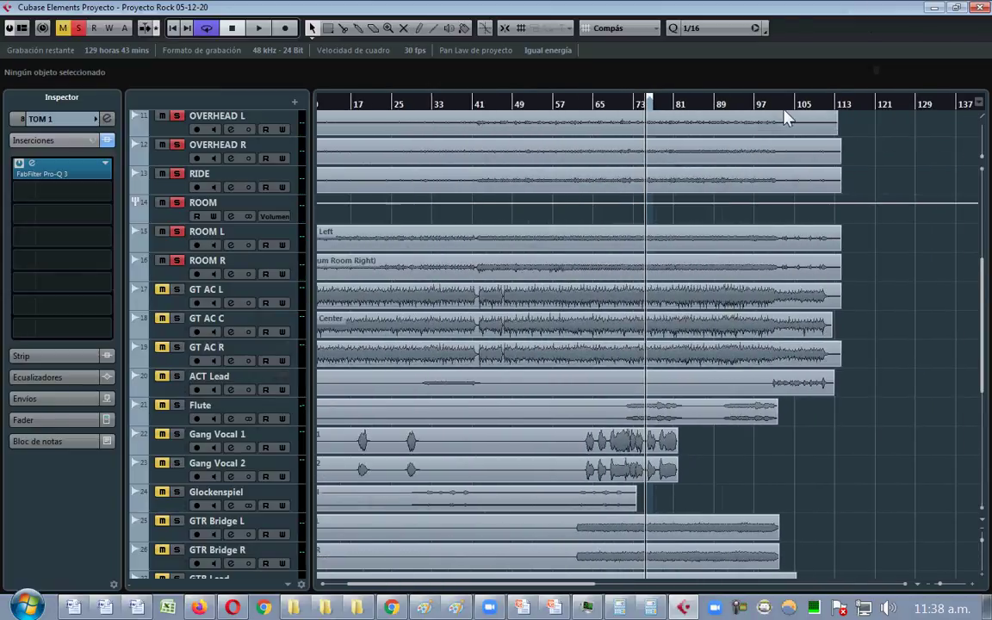
left_click(782, 108)
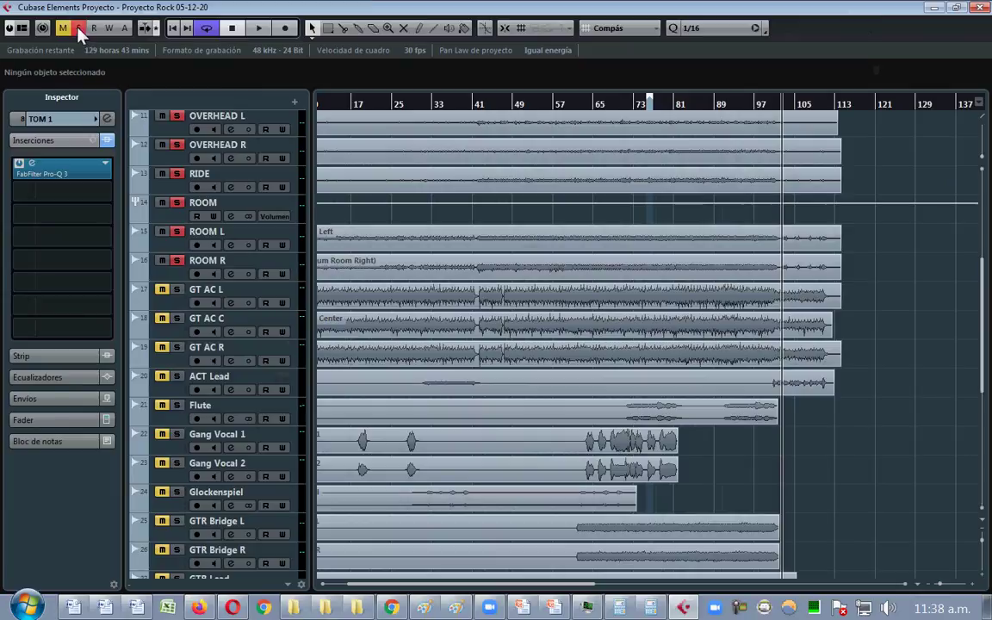
left_click(64, 28)
left_click(78, 28)
left_click(178, 377)
key("space")
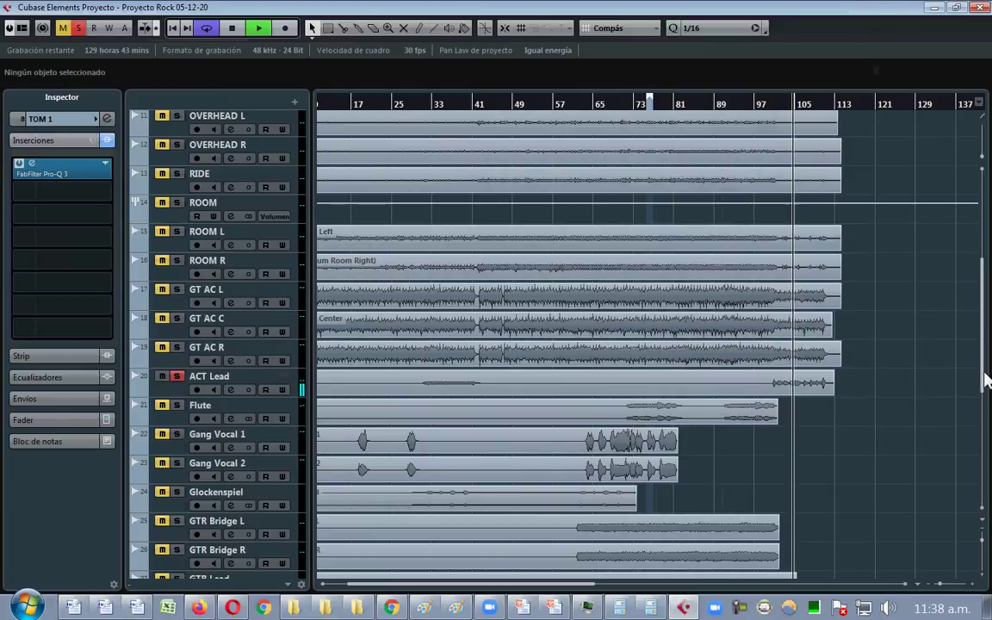
scroll(981, 404, "down", 4)
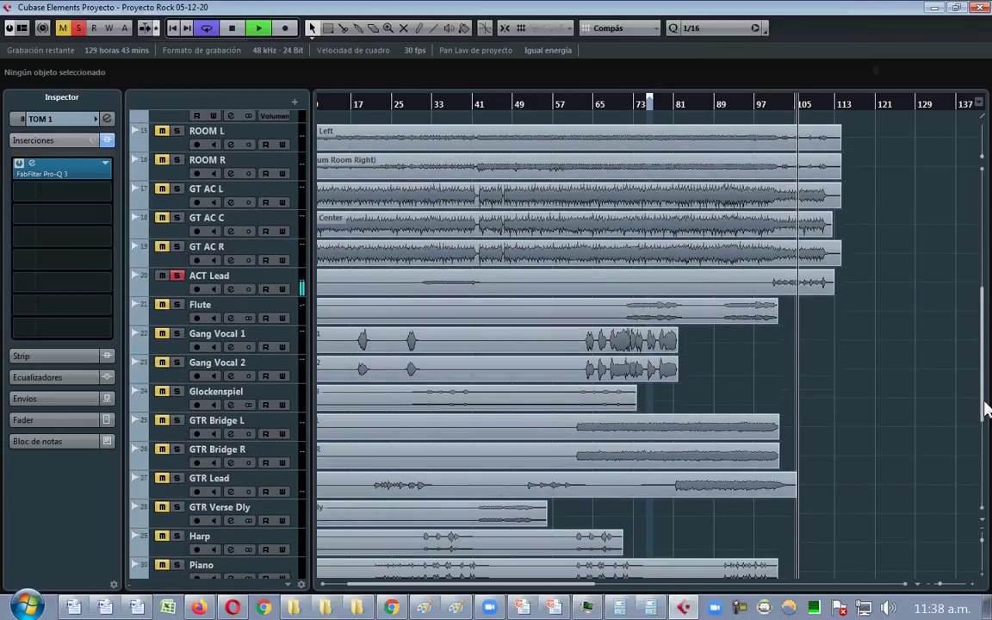
key("space")
- Audition GTR Bridge L and GTR Lead in solo from about bar 82
left_click(176, 420)
left_click(686, 104)
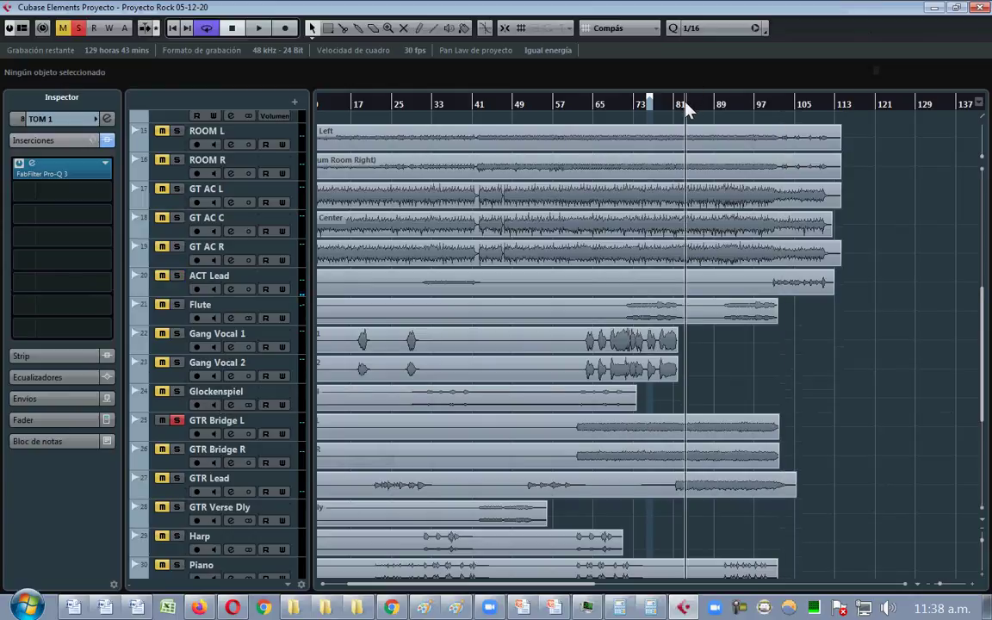
left_click(177, 421)
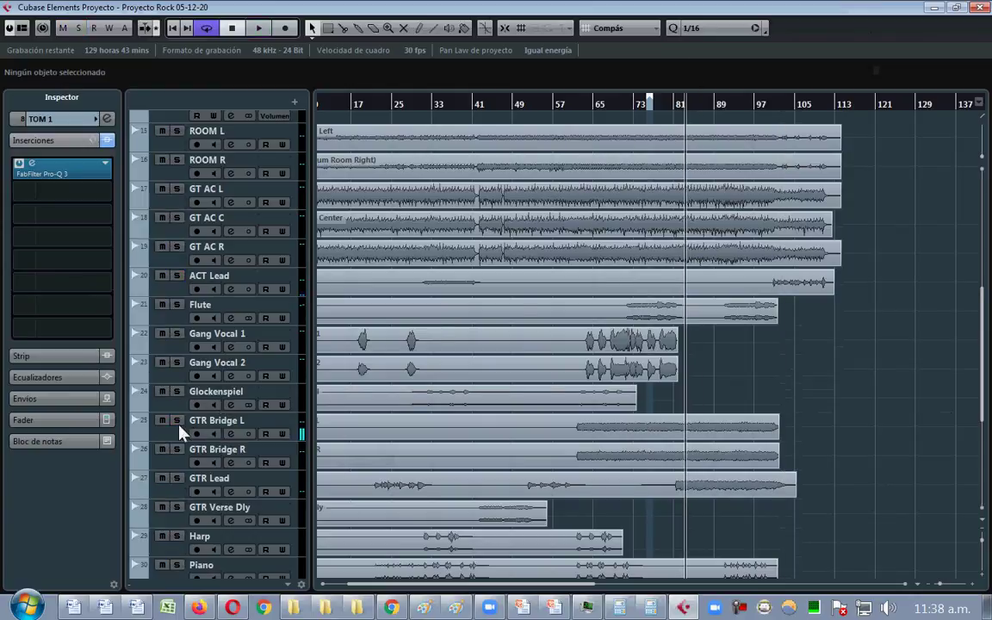
left_click(176, 478)
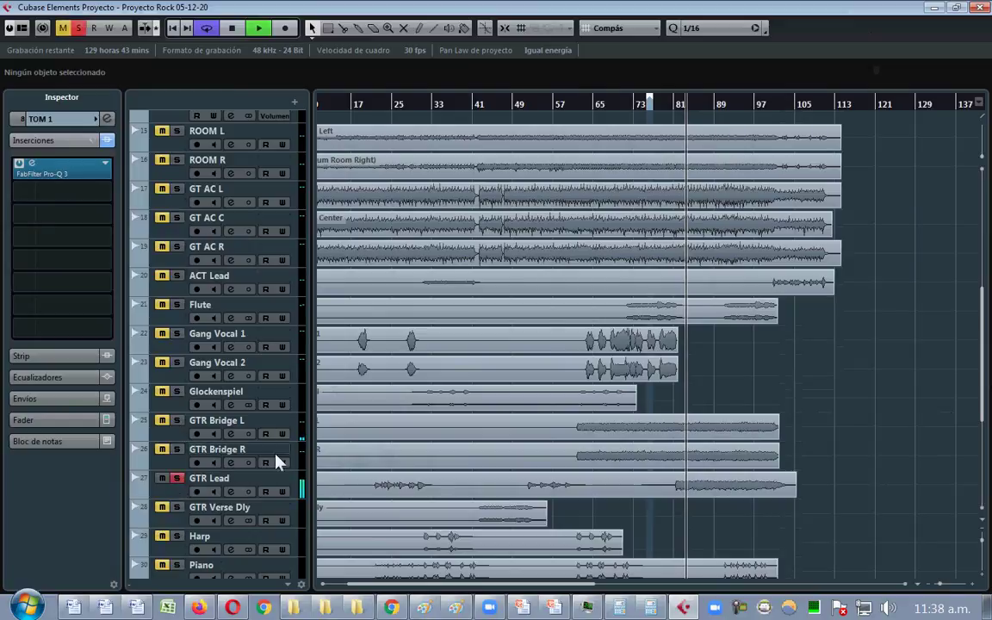
left_click(176, 478)
- Solo GTR Verse Dly, play its section from about bar 45 and turn the solo off
left_click(178, 508)
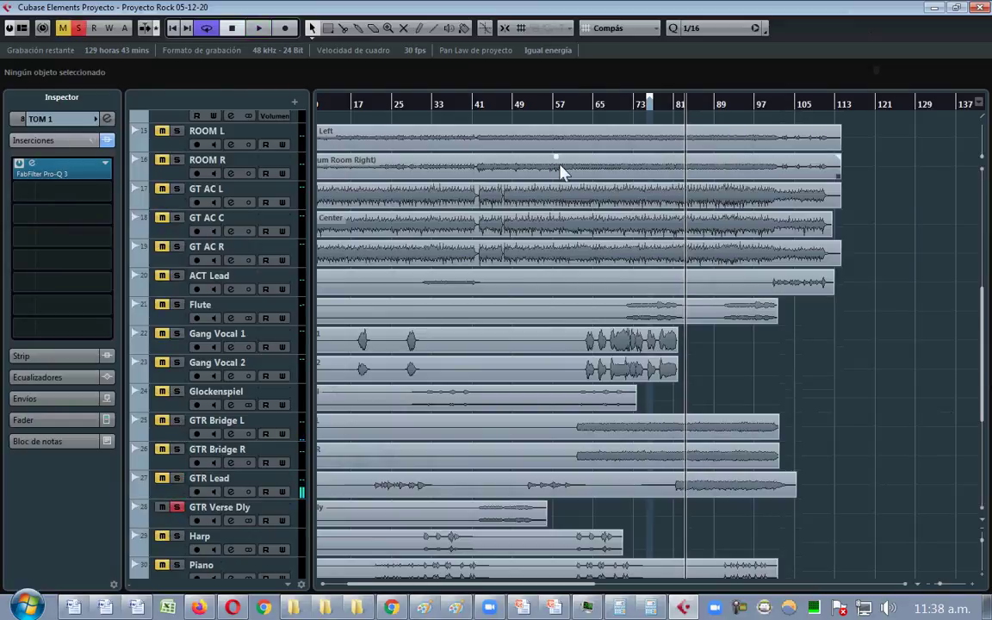
left_click(581, 111)
key("space")
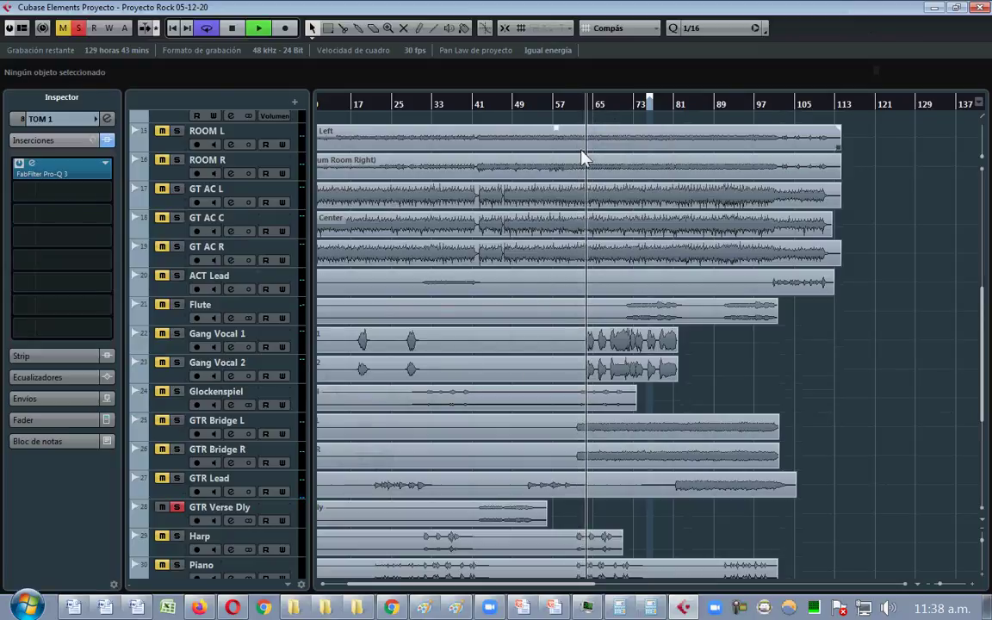
key("space")
left_click(501, 113)
key("space")
key("space")
left_click(176, 507)
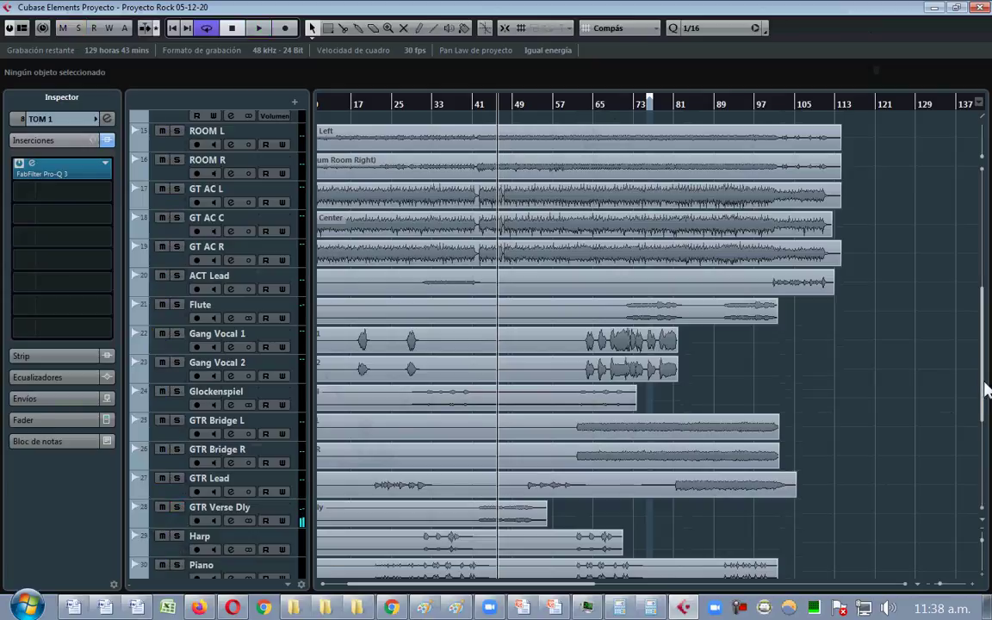
- Rename the ACT Lead track as GT AC
left_click_drag(984, 395, 987, 343)
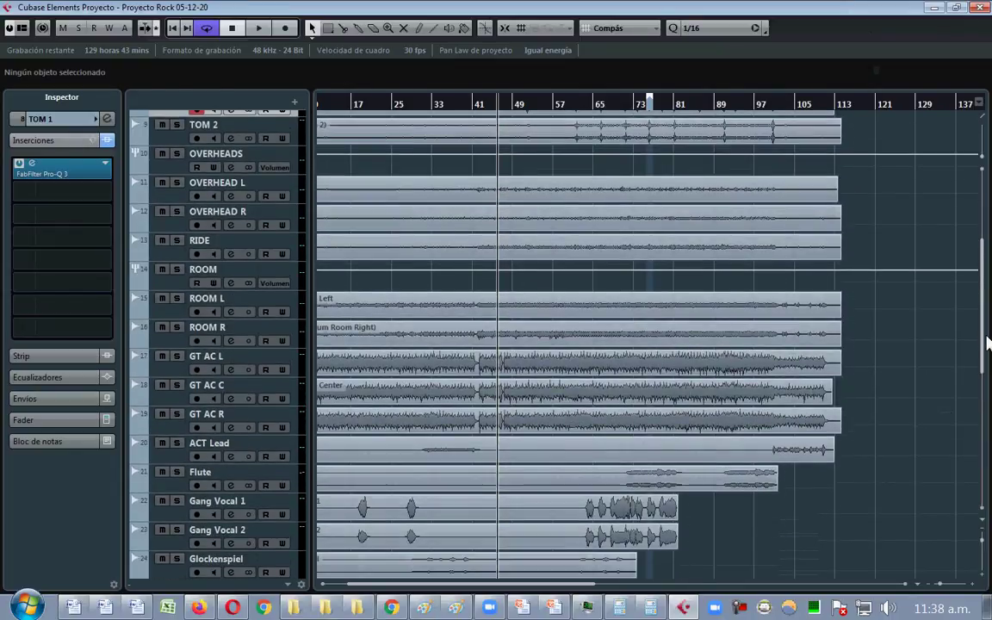
double_click(249, 444)
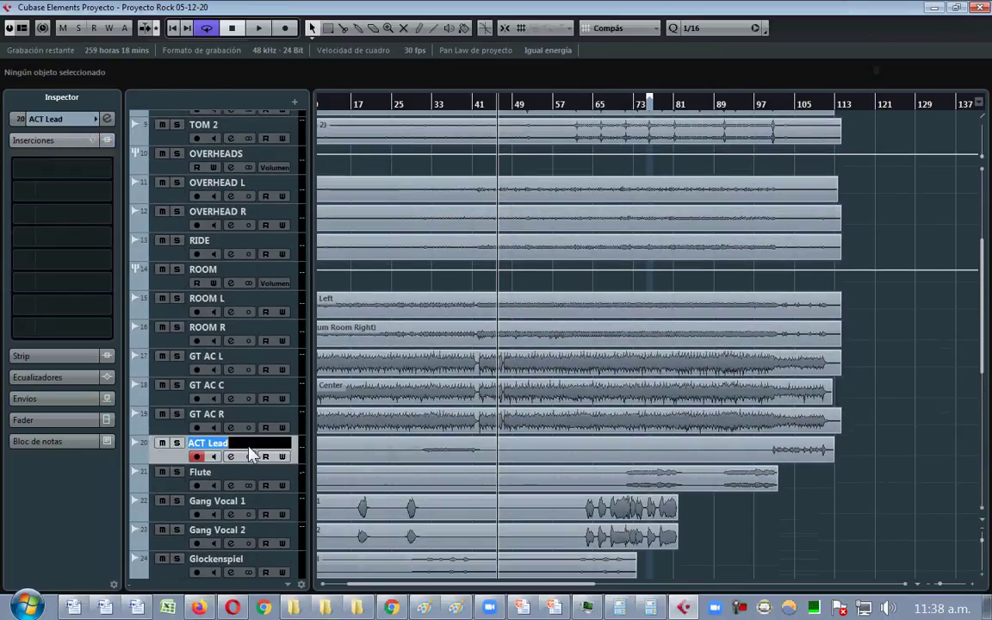
type("GT AC")
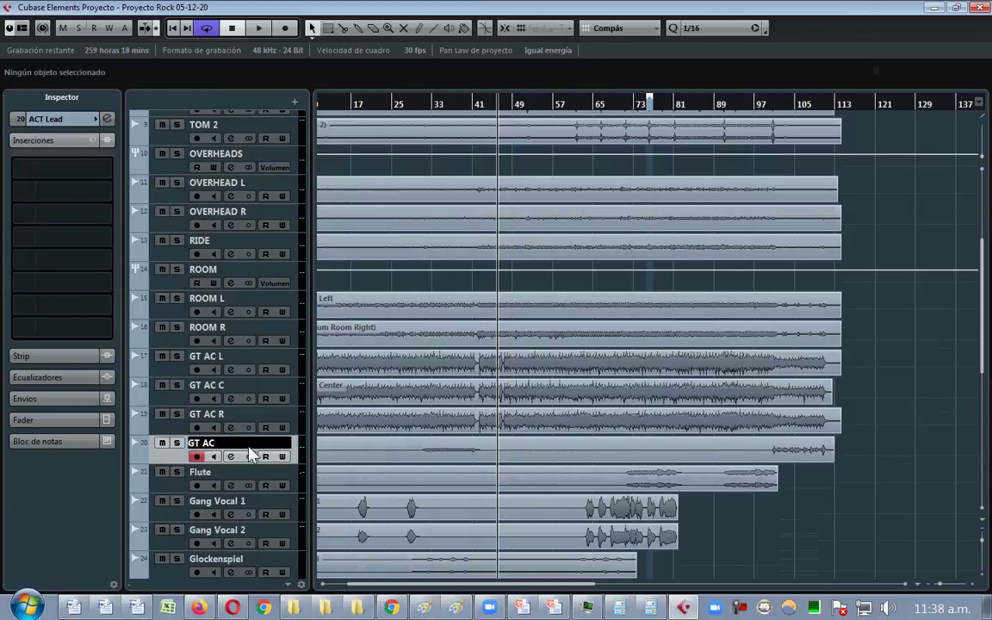
key("Return")
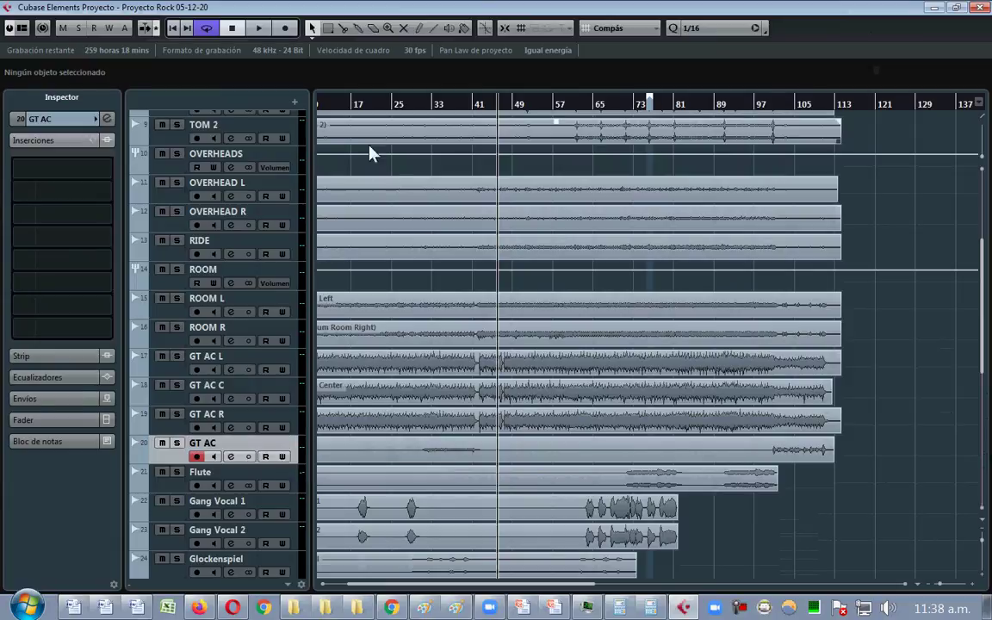
key("Home")
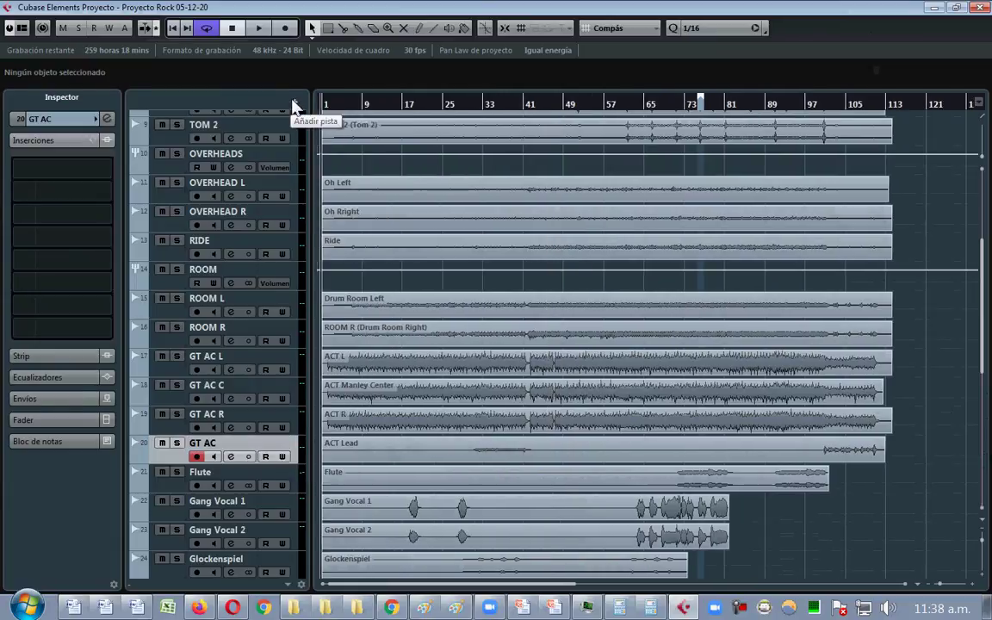
right_click(298, 356)
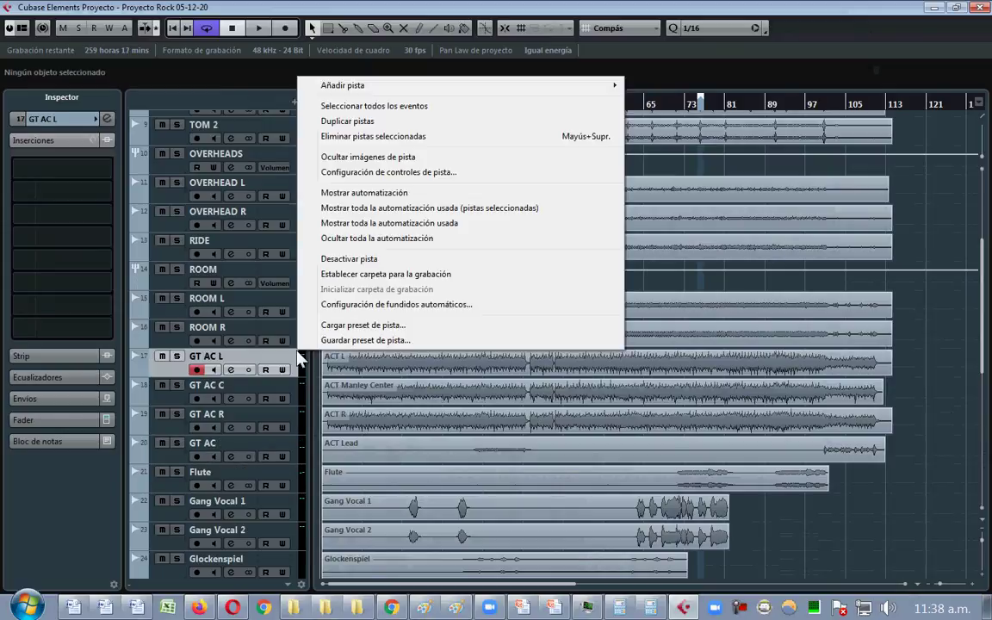
mouse_move(586, 85)
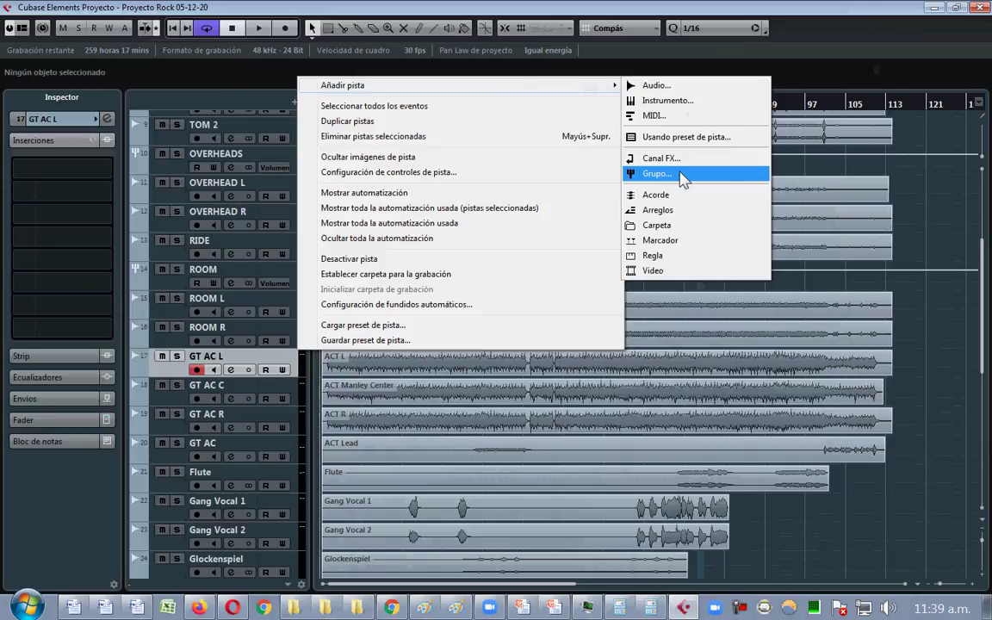
left_click(172, 329)
- Solo GT AC L, play it from about bar 15 and turn the solo off
left_click(177, 356)
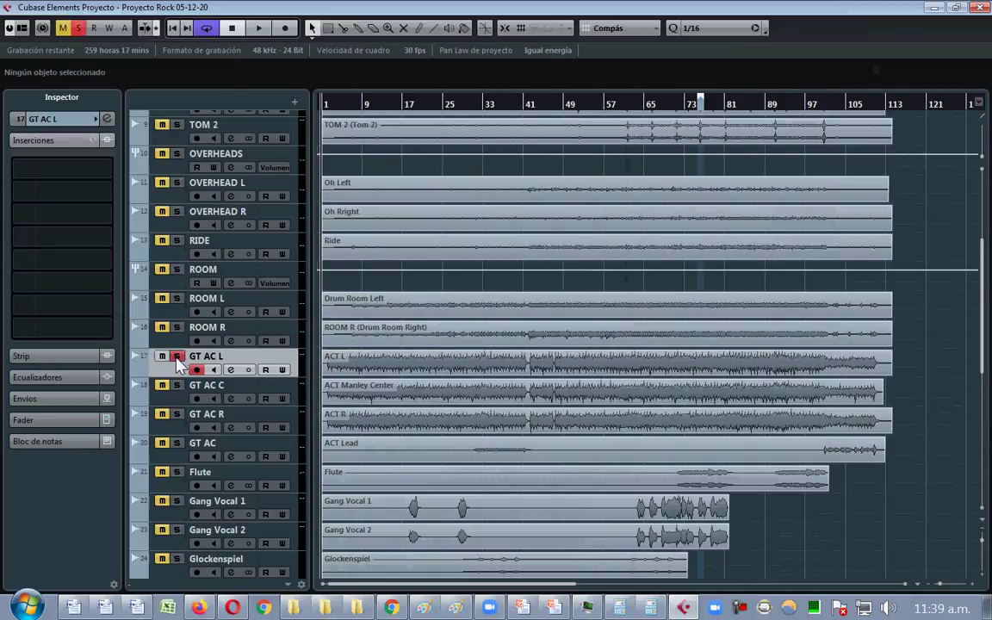
key("space")
left_click(399, 104)
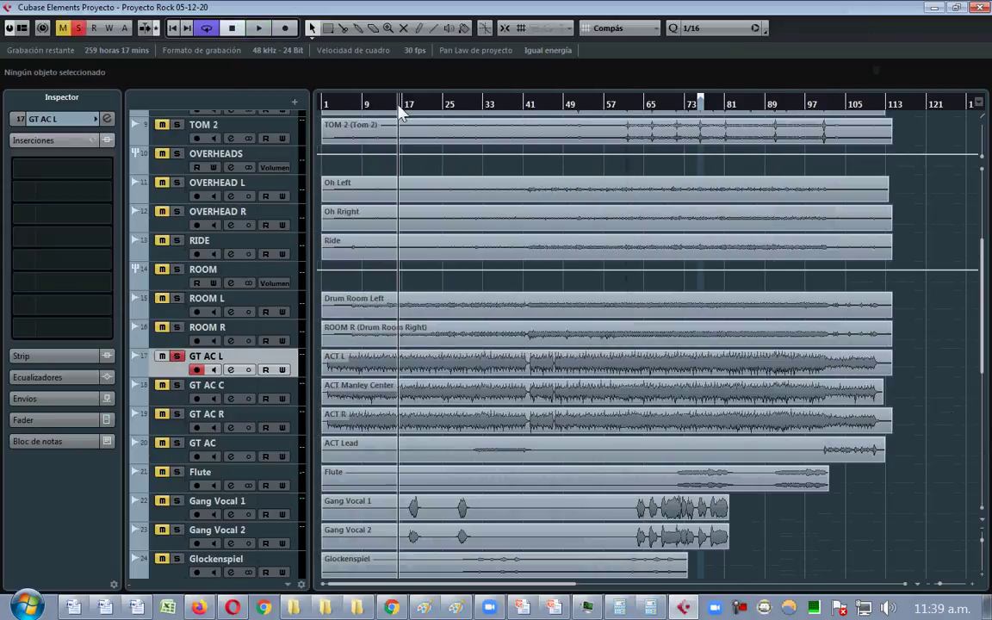
key("space")
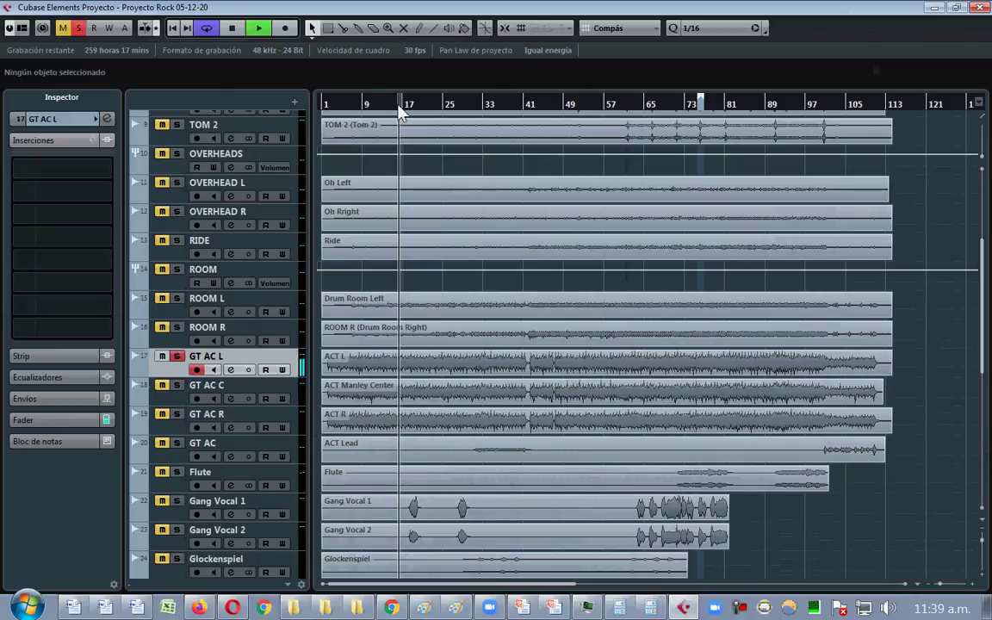
left_click(180, 357)
key("space")
- Add a stereo group track named GT AC and place it directly above the GT AC L track
right_click(291, 358)
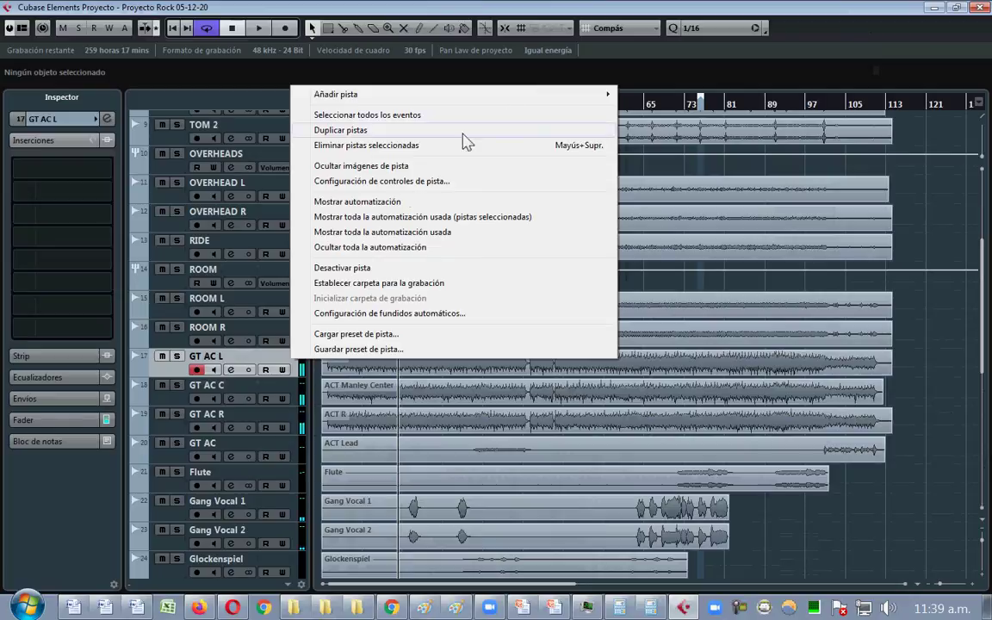
mouse_move(575, 103)
left_click(667, 183)
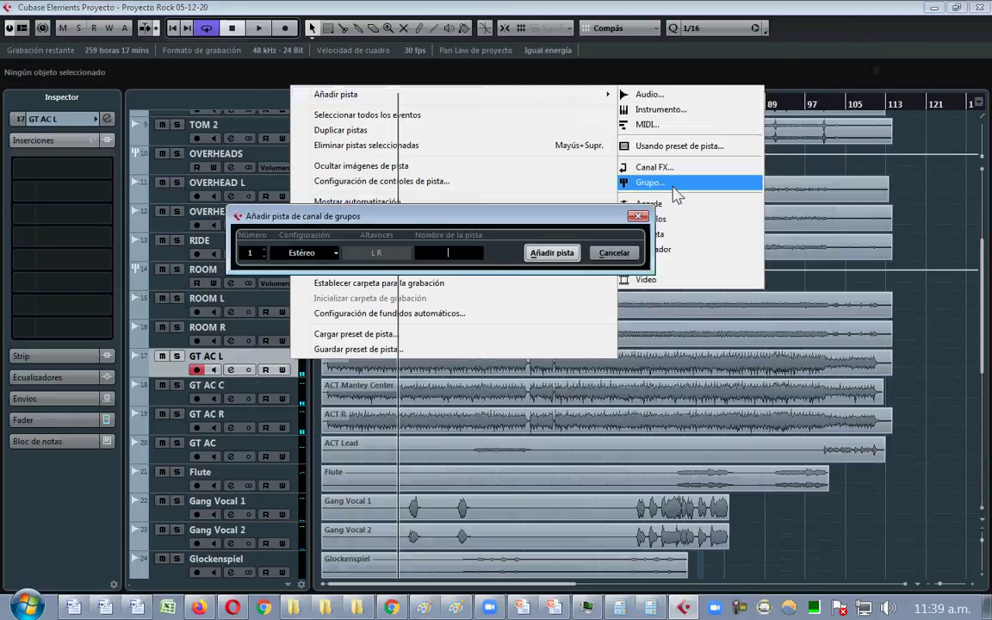
type("GT AC")
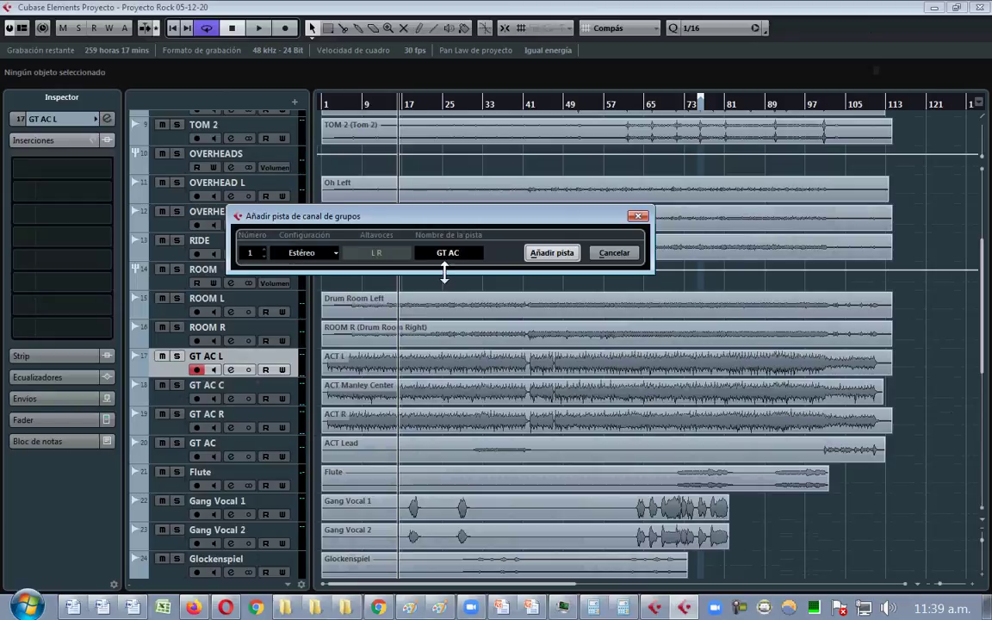
key("Return")
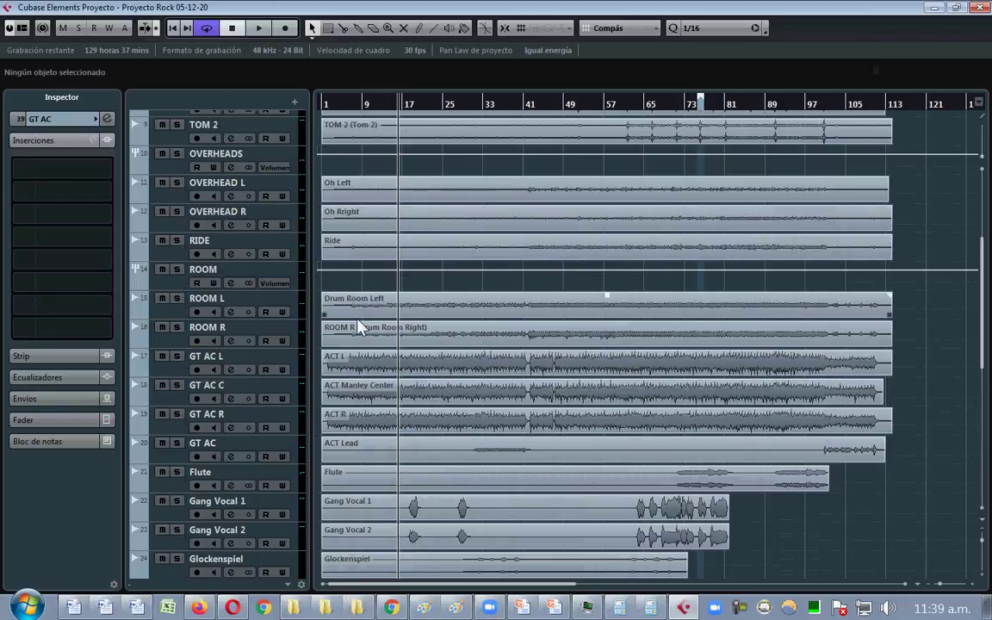
scroll(821, 390, "down", 10)
left_click_drag(211, 528, 247, 228)
- Route the outputs of GT AC L, GT AC C and GT AC R to the GT AC group
key("Down")
left_click(50, 141)
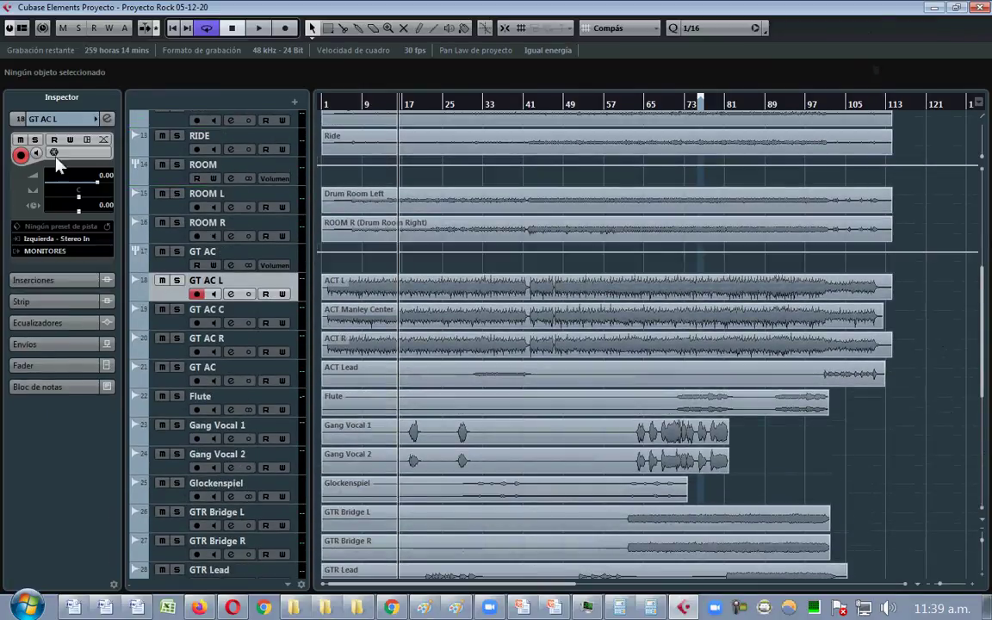
left_click(63, 252)
left_click(90, 409)
key("Down")
left_click(66, 254)
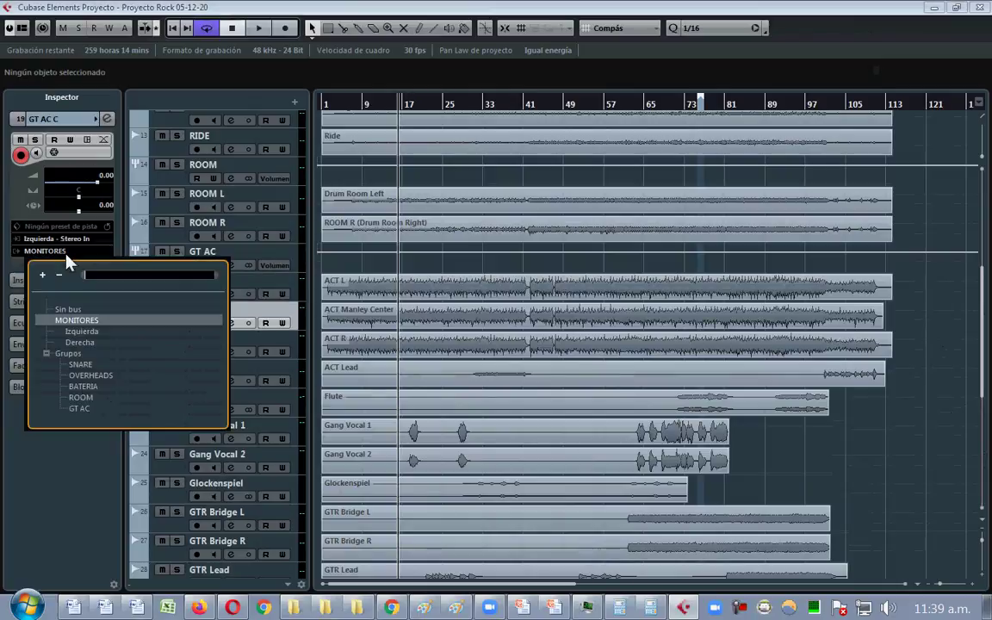
left_click(80, 409)
key("Down")
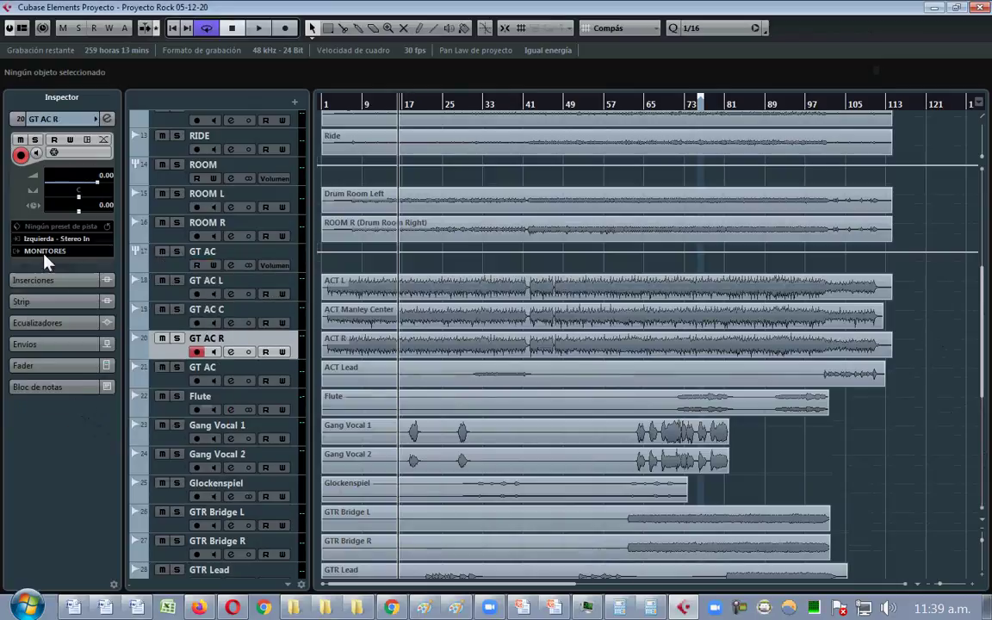
left_click(44, 252)
left_click(86, 411)
- Solo the GT AC group and play the three acoustic guitars together
key("space")
left_click(176, 255)
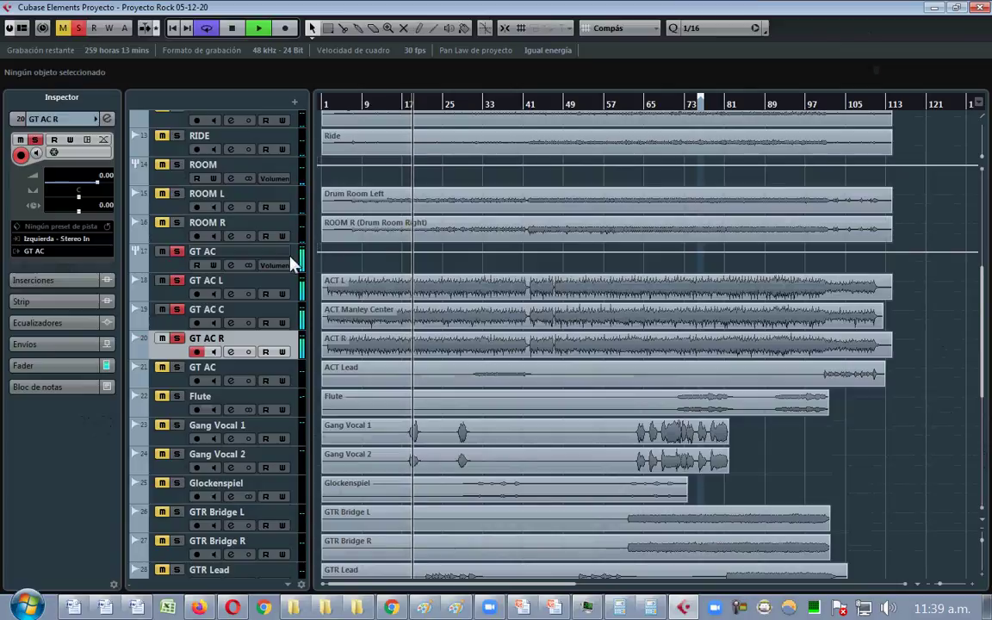
key("space")
- Solo only GT AC L within its group, play it and turn the solo off
left_click(177, 280)
left_click(177, 281)
key("space")
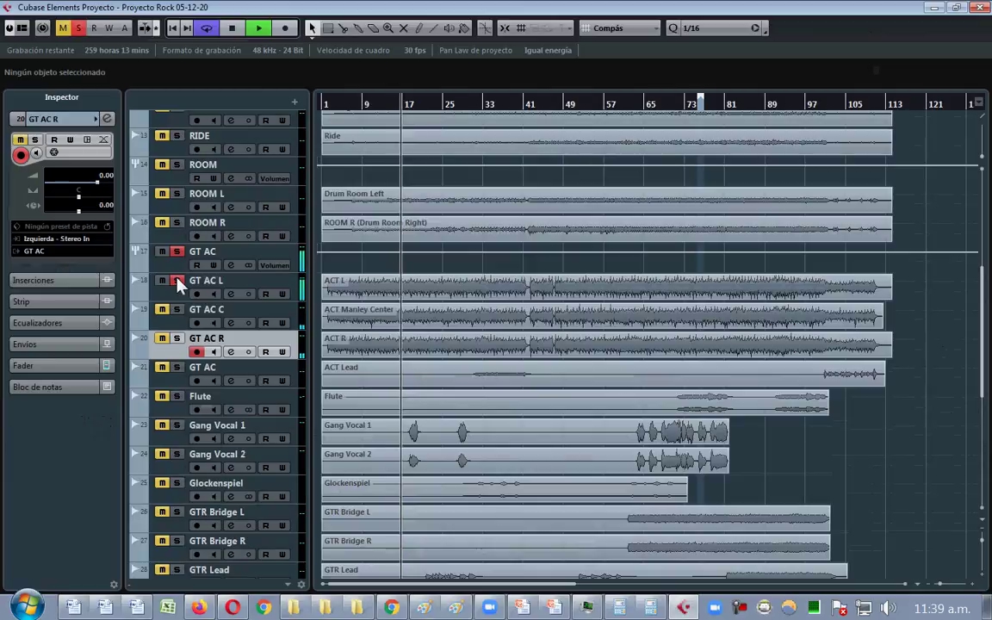
key("space")
left_click(177, 281)
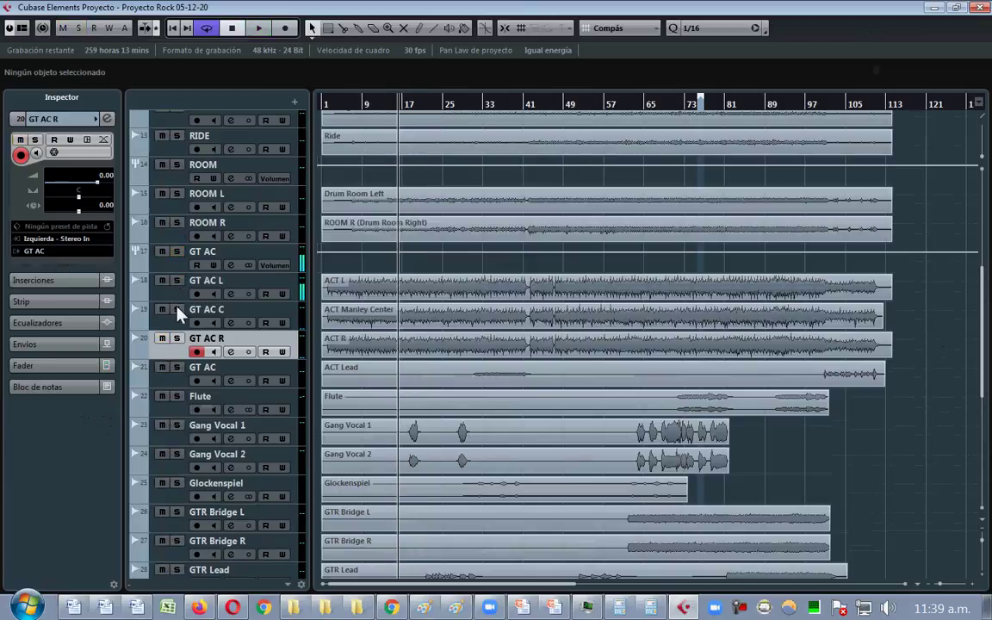
- Solo GT AC C and GT AC R one at a time during playback, then stop and turn the solo off
left_click(177, 310)
key("space")
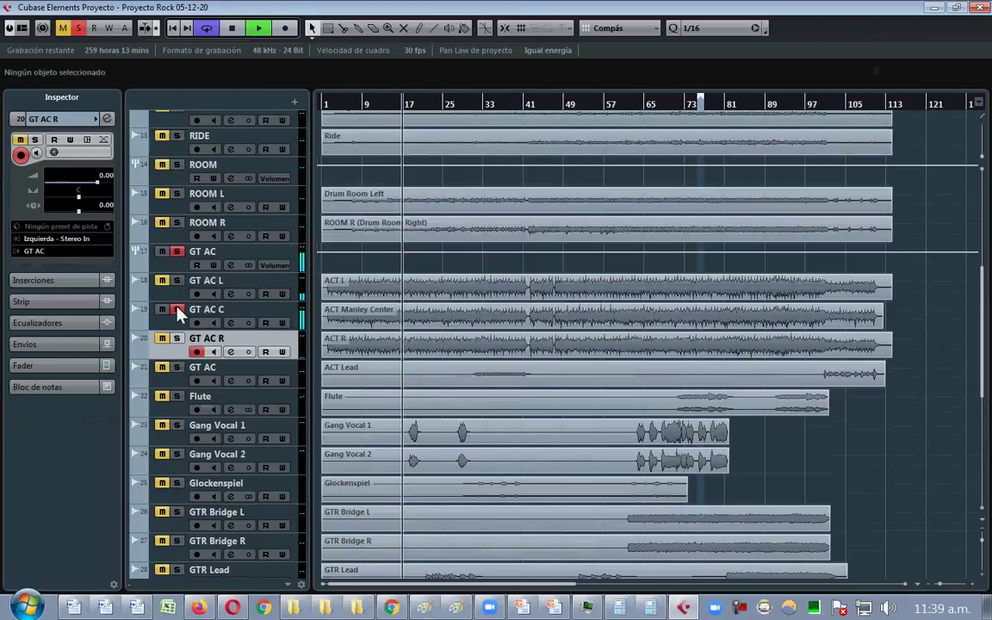
left_click(177, 310)
left_click(177, 338)
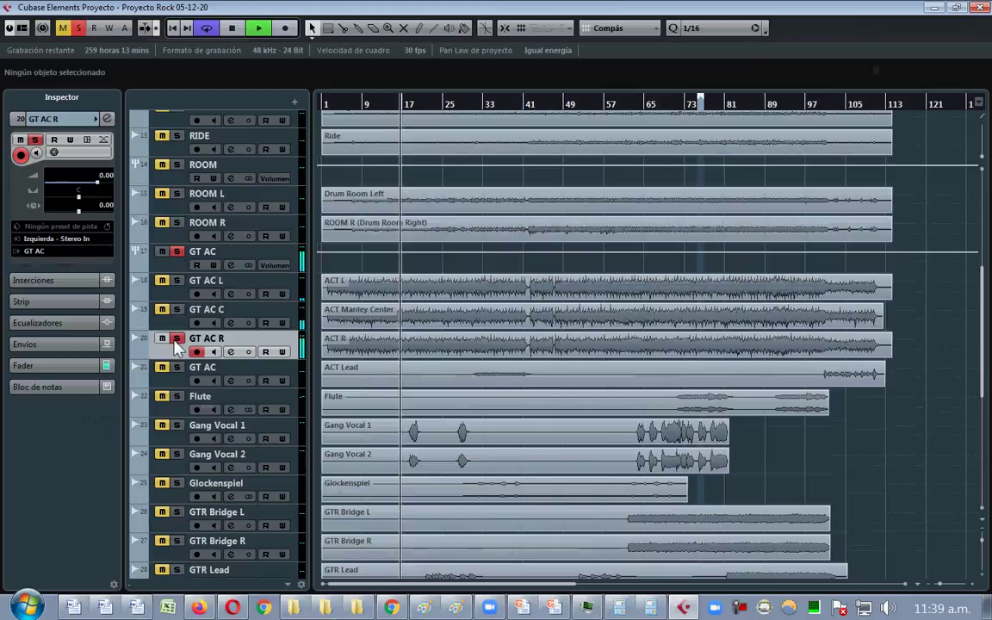
key("space")
left_click(176, 339)
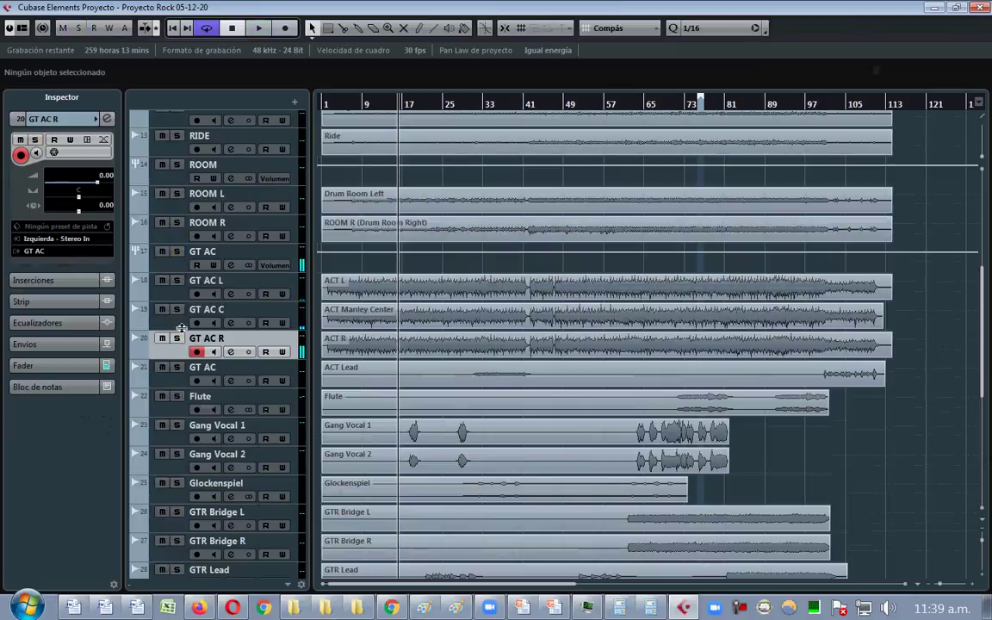
- Insert FabFilter Pro-Q 3 in the first insert slot of the GT AC L track
left_click(276, 254)
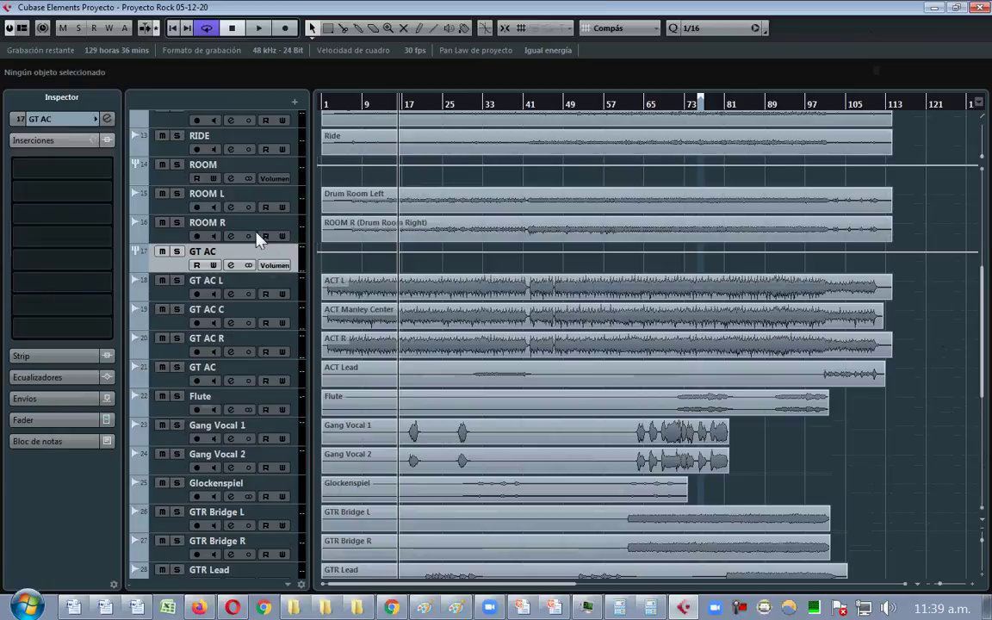
left_click(257, 231)
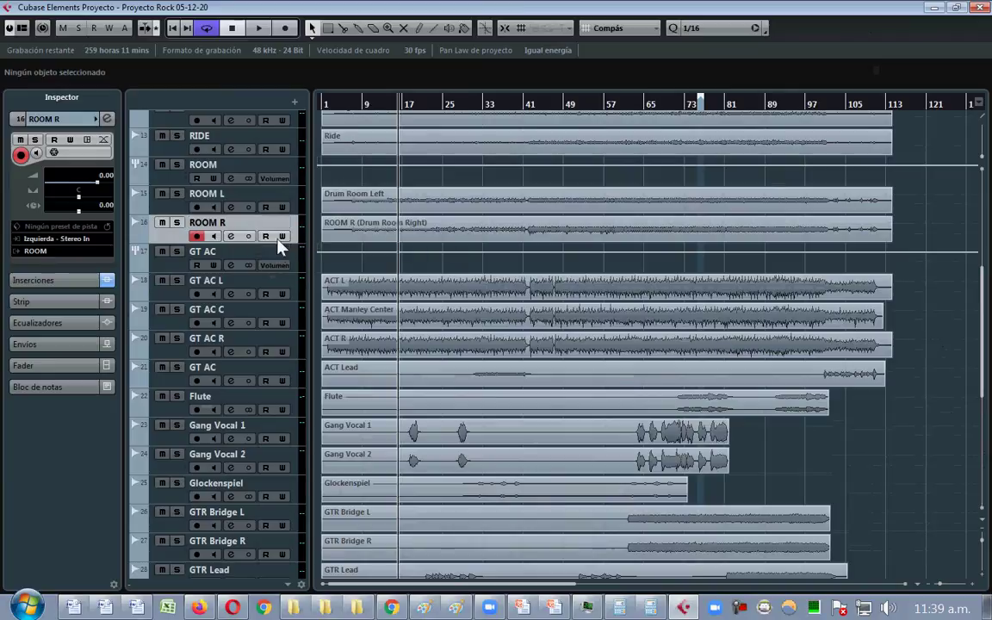
left_click(274, 288)
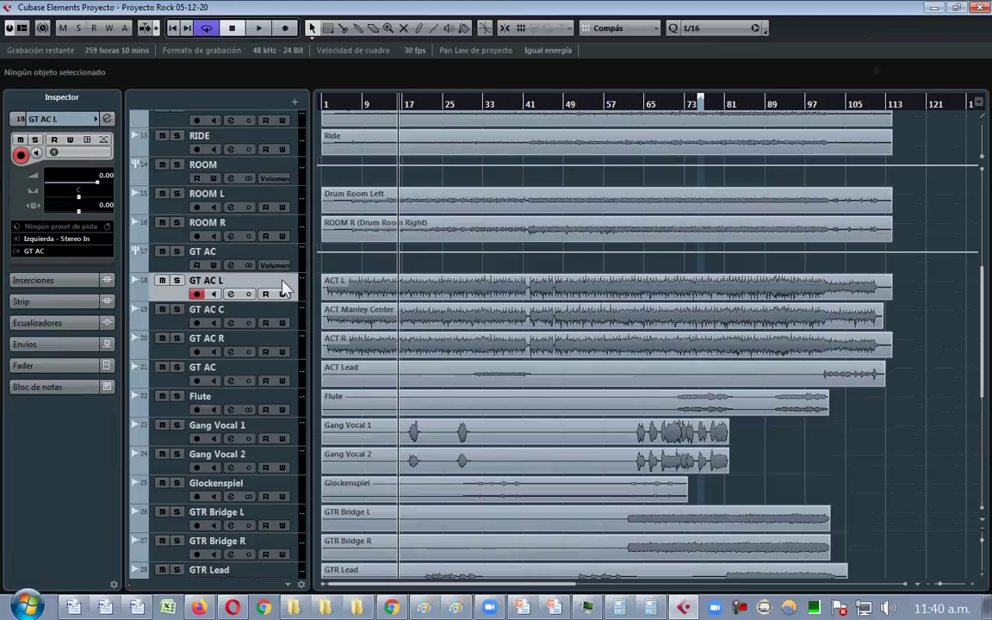
left_click(62, 280)
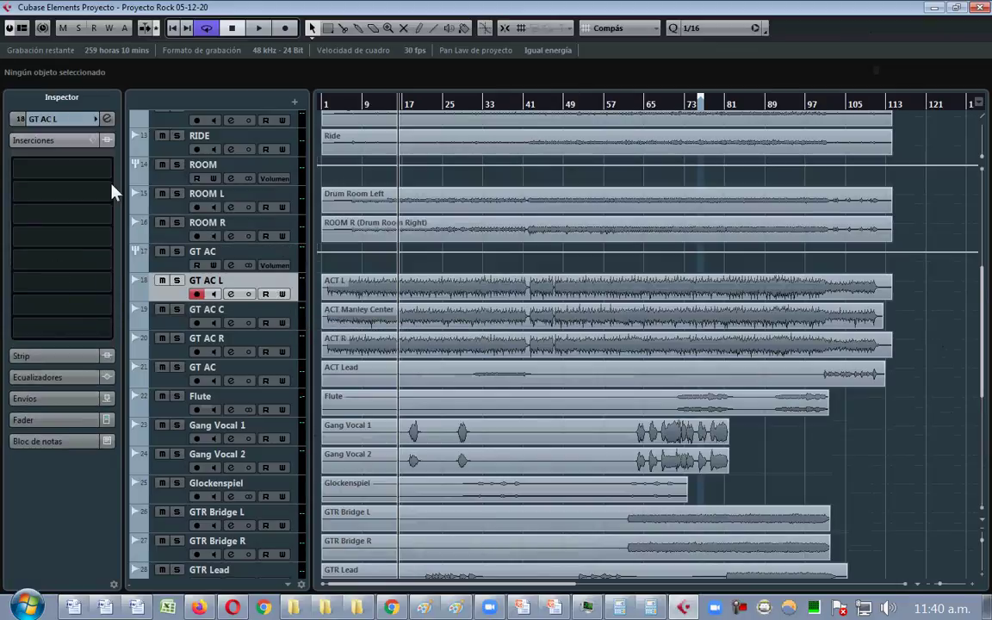
left_click(69, 168)
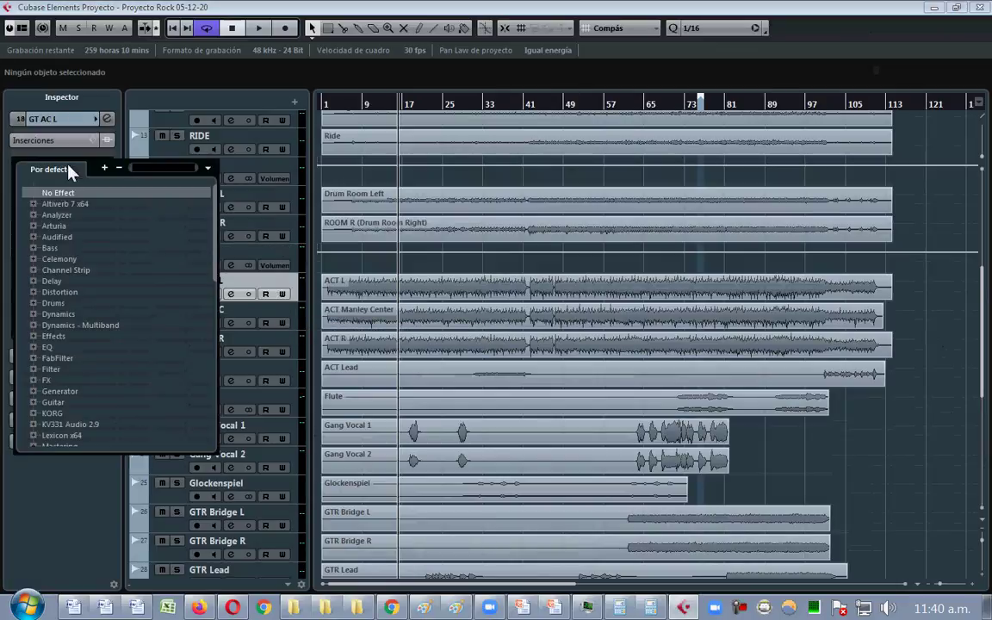
type("PROQ")
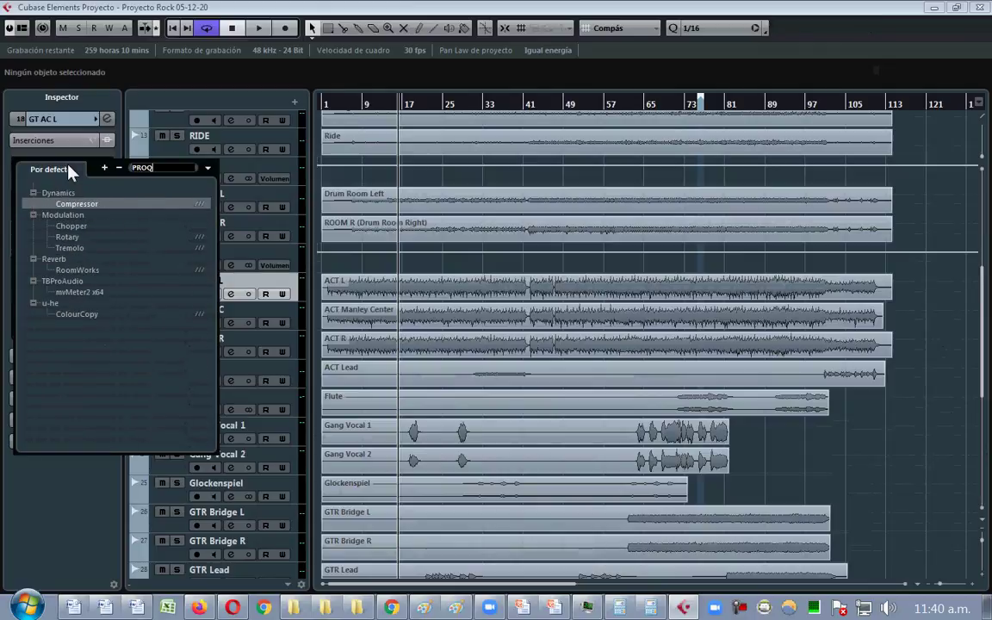
key("BackSpace")
key("BackSpace")
key("BackSpace")
key("BackSpace")
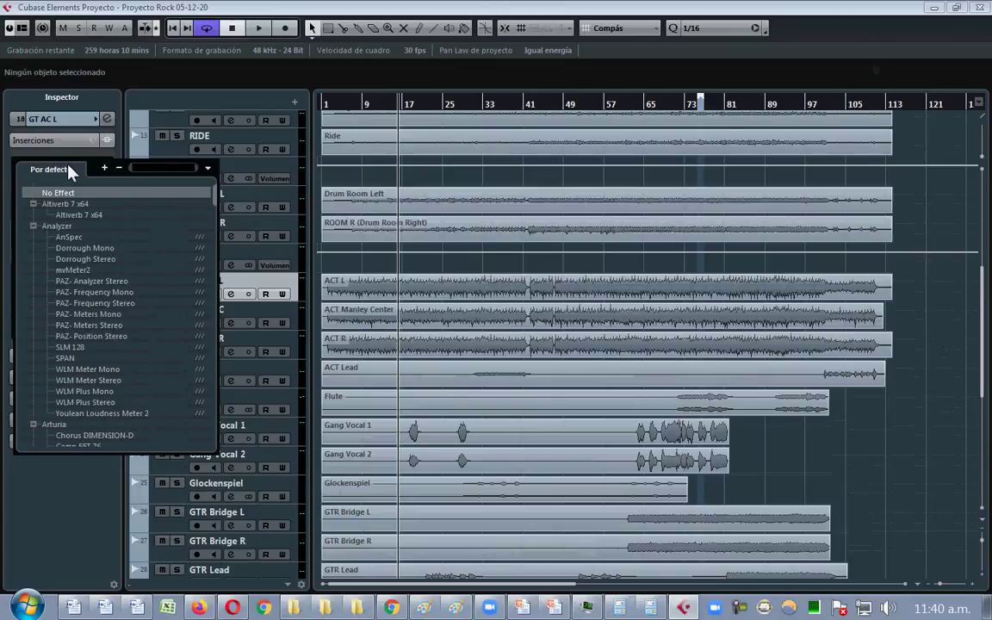
type("PRO-Q")
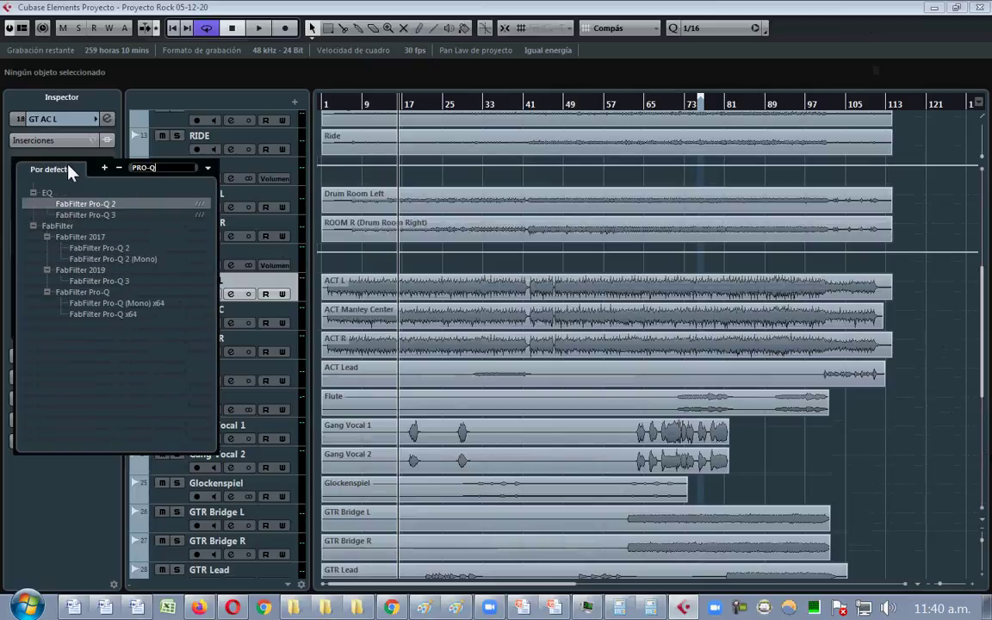
left_click(120, 215)
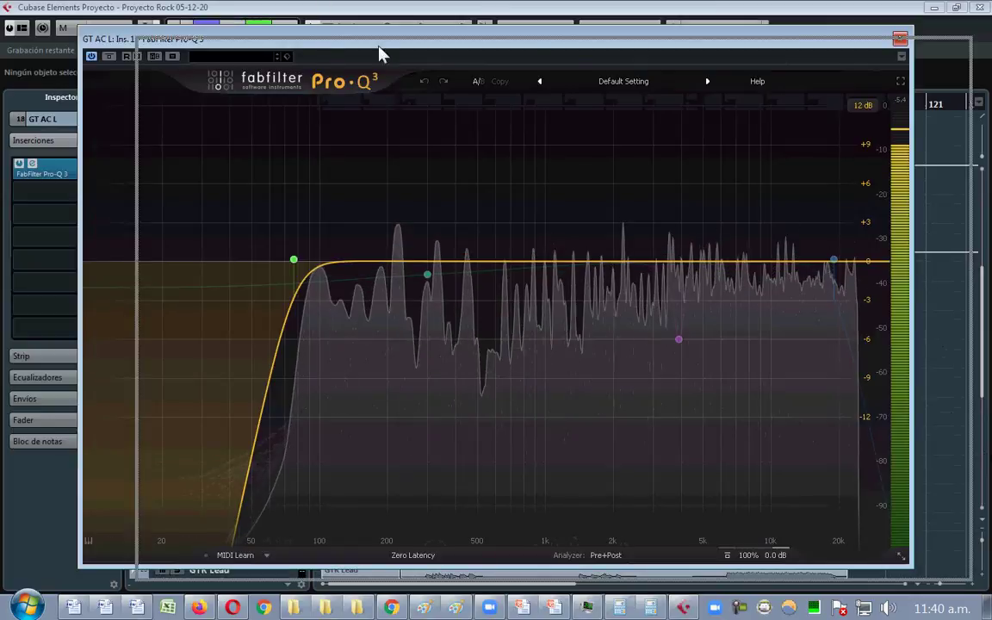
- Solo GT AC L during playback and raise its low cut frequency in the equalizer to about 98 Hz
left_click_drag(379, 40, 659, 59)
left_click(176, 280)
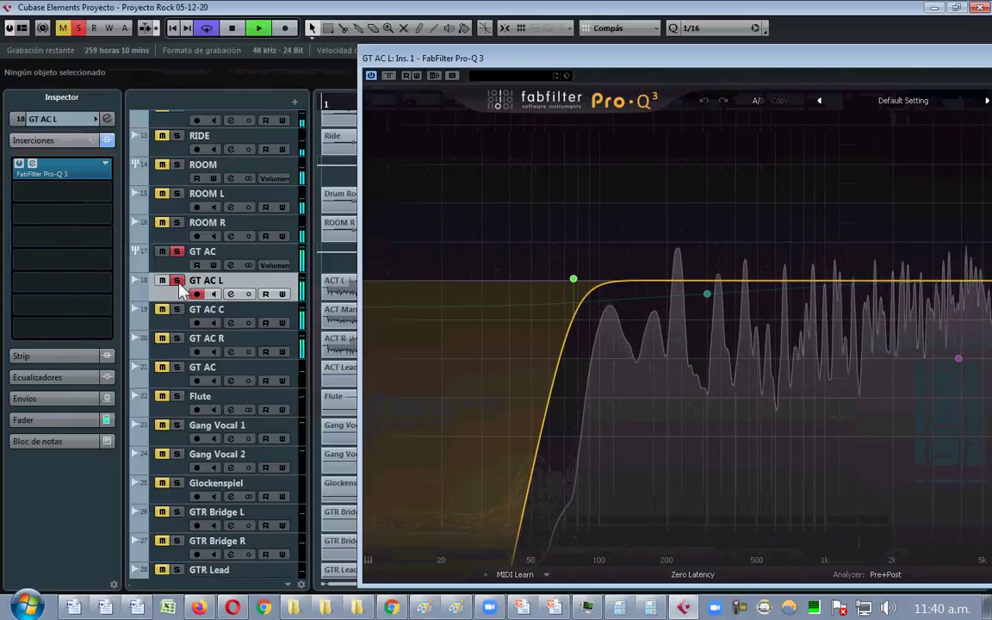
left_click_drag(558, 59, 308, 58)
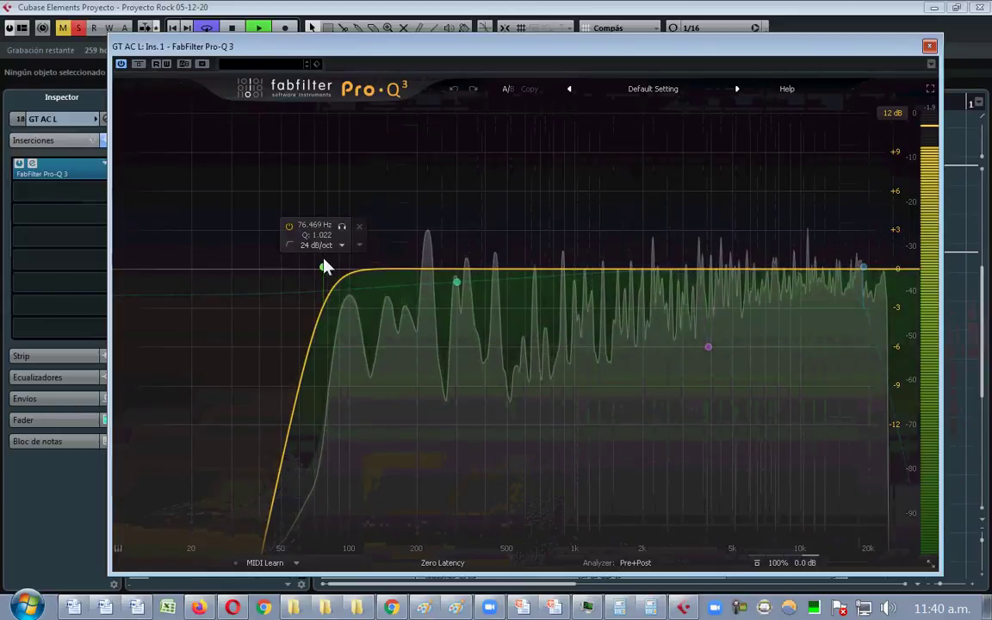
left_click_drag(323, 267, 341, 238)
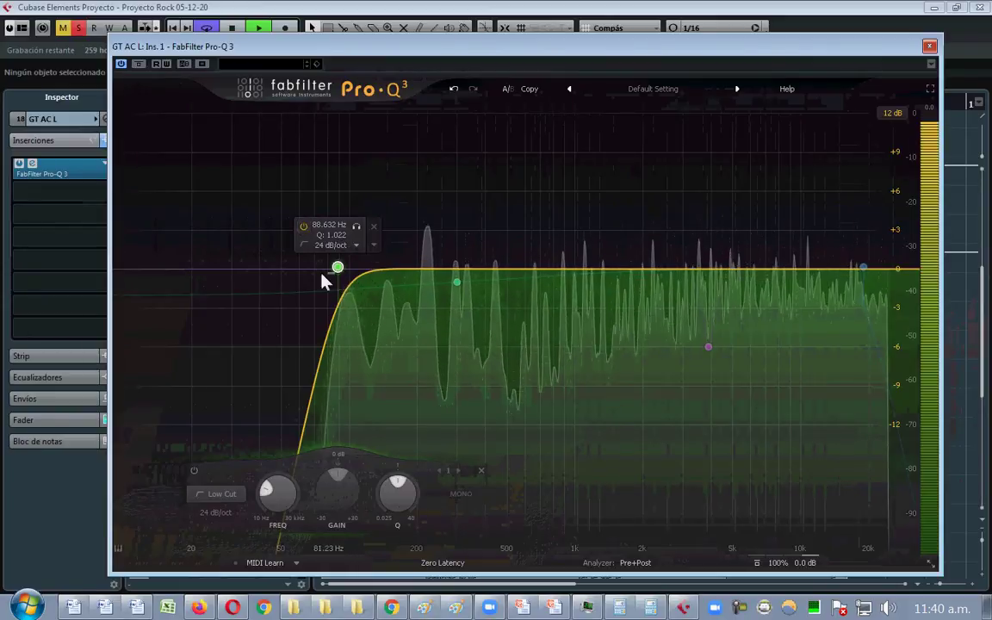
left_click_drag(323, 281, 352, 281)
- Bypass and re-enable the 98 Hz low cut twice to compare the guitar with and without it
left_click(312, 226)
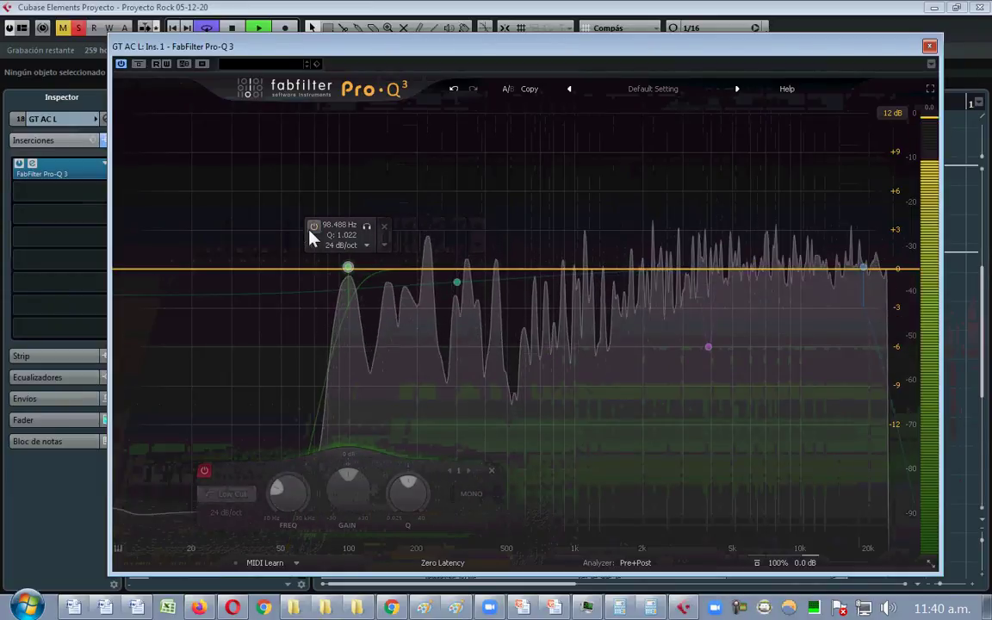
left_click(311, 227)
left_click(313, 228)
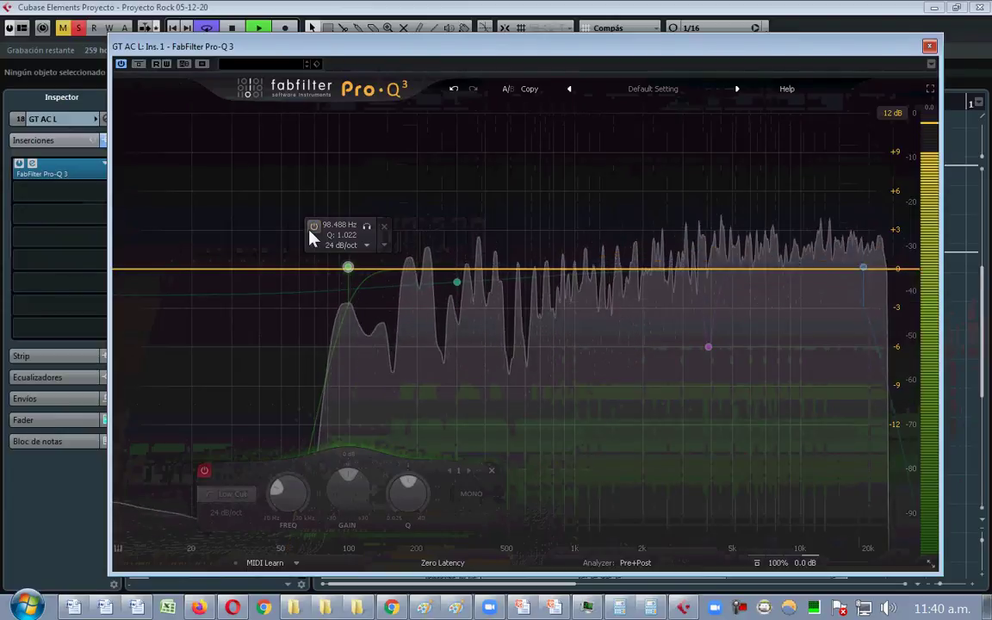
left_click(312, 228)
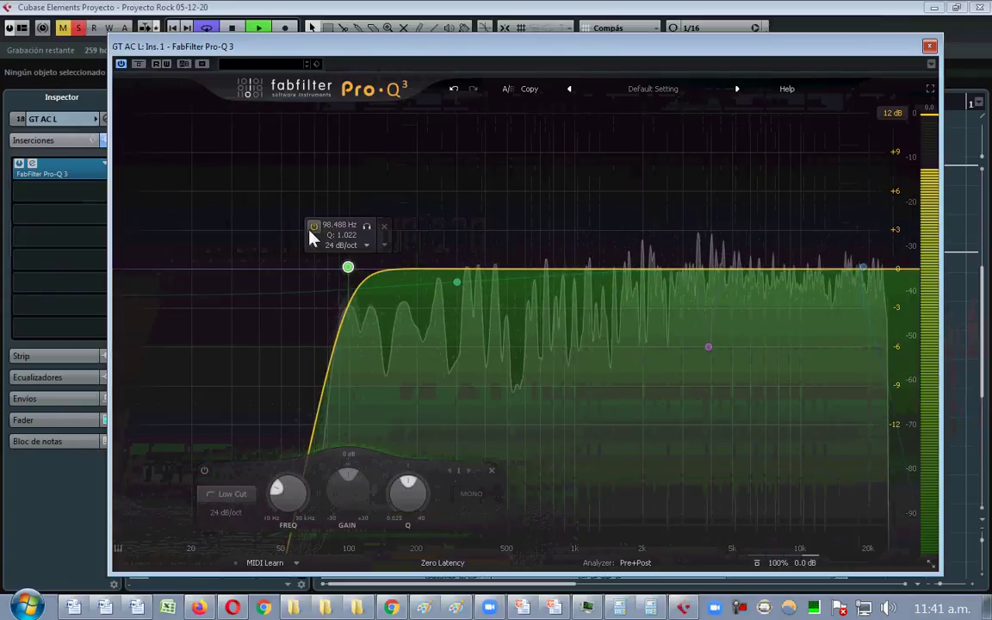
- Raise the low cut frequency on GT AC L to about 129 Hz and compare the sound with the band off and on
left_click_drag(348, 268, 385, 268)
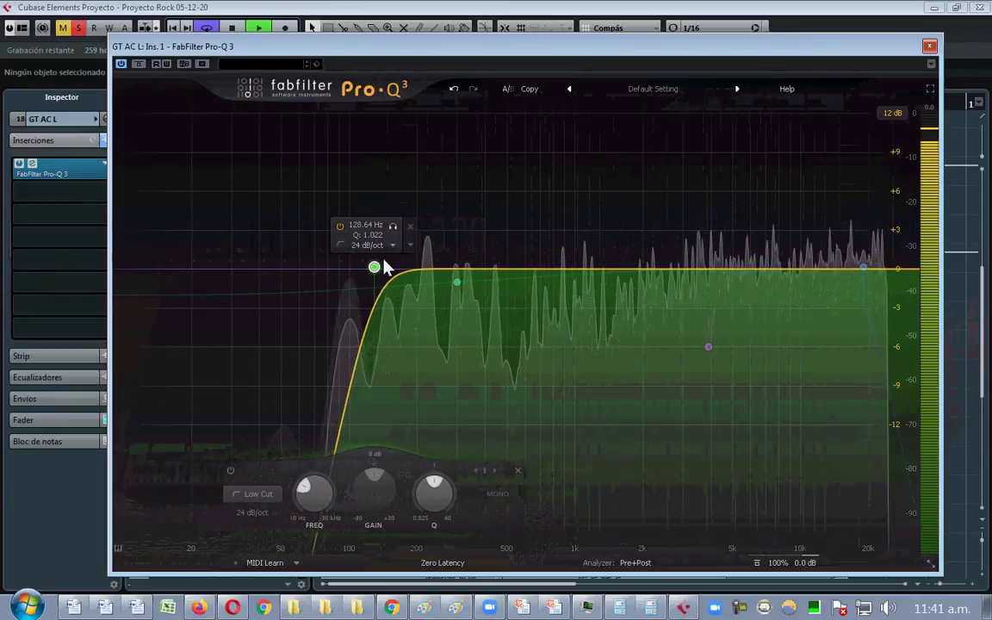
left_click(341, 227)
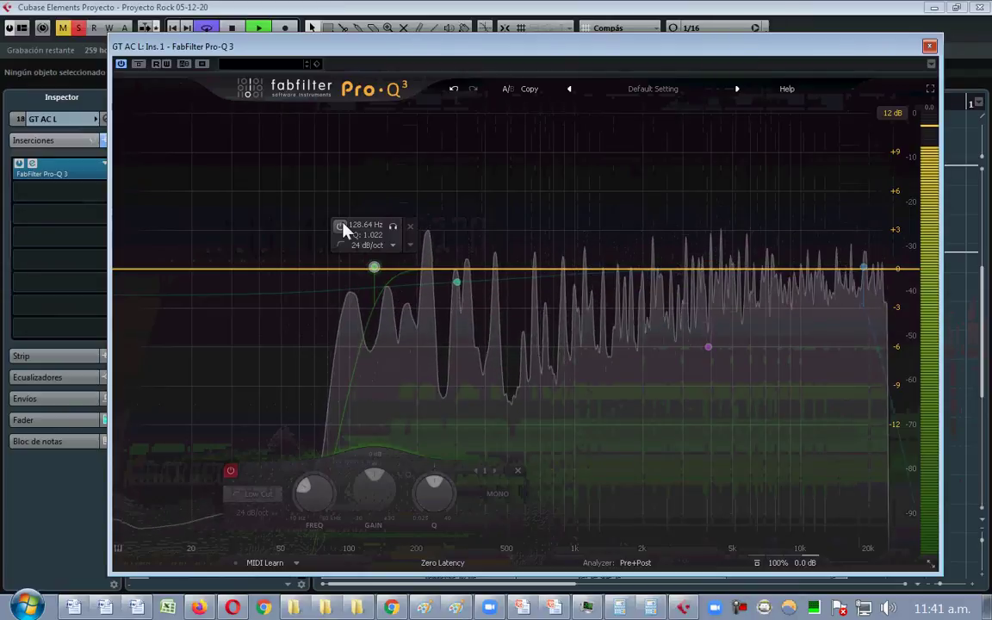
left_click(341, 227)
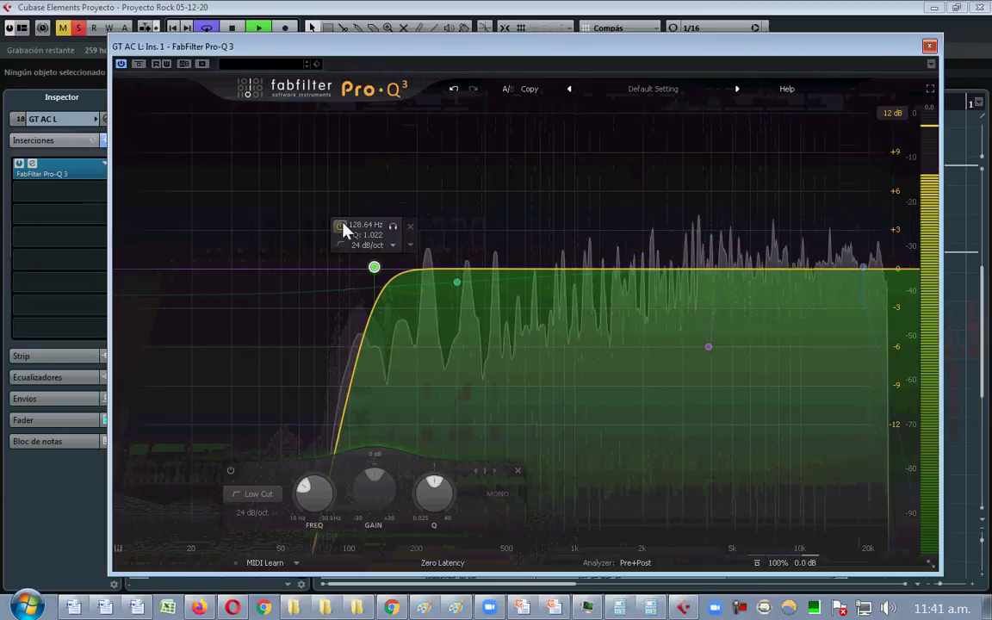
left_click(342, 222)
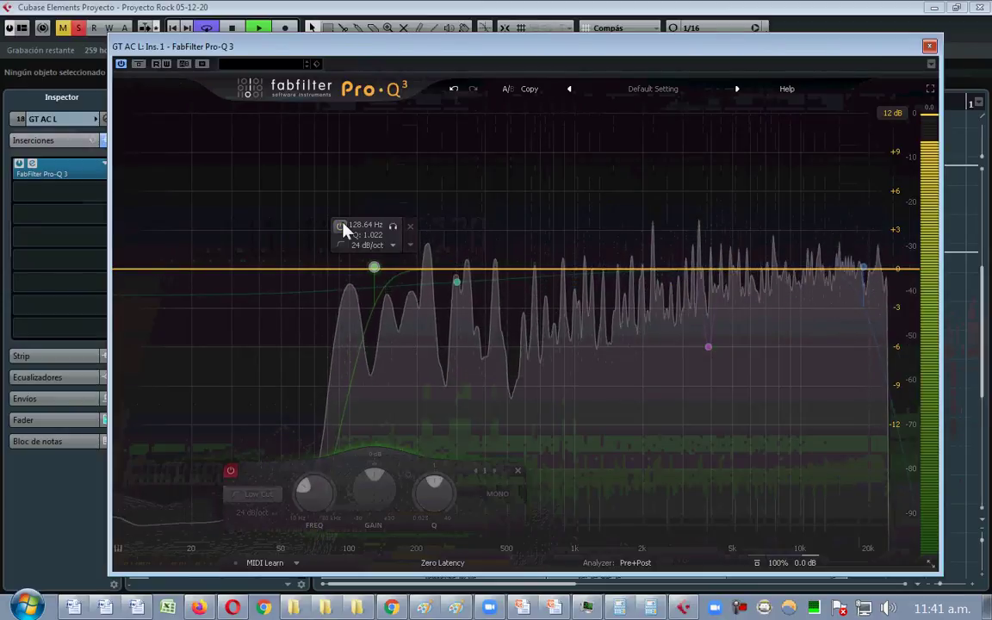
left_click(343, 223)
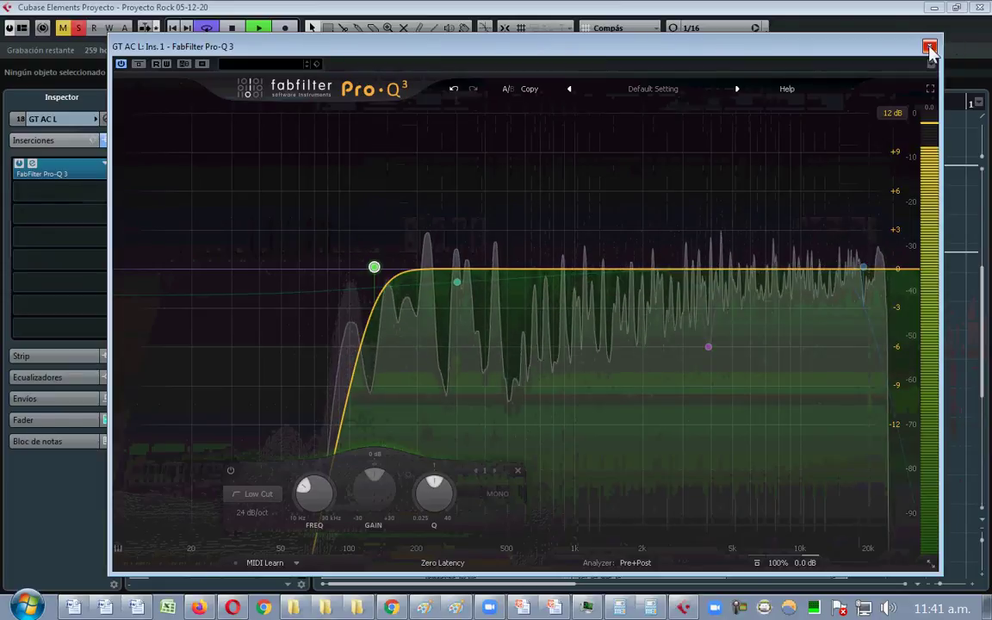
- Try the low cut on GT AC L at about 173 Hz and compare the sound with the band off and on
mouse_move(374, 271)
left_click_drag(375, 273, 404, 272)
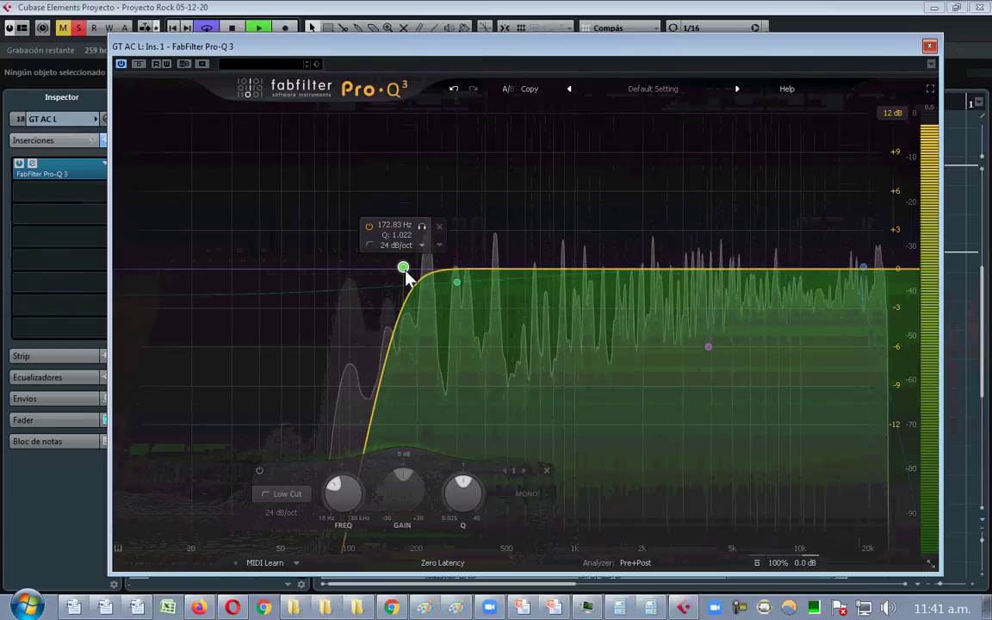
left_click(370, 226)
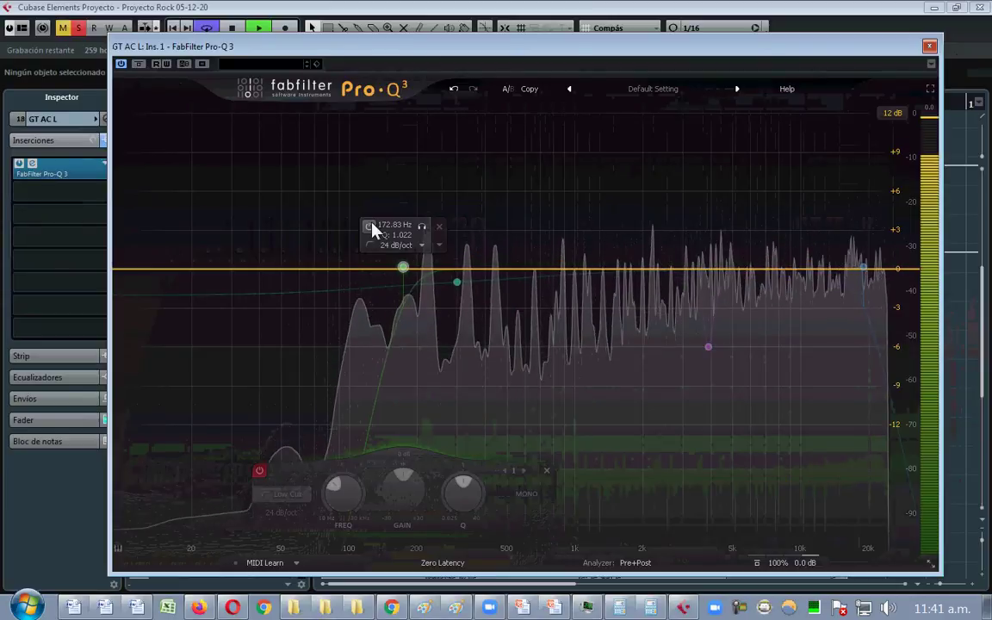
left_click(370, 226)
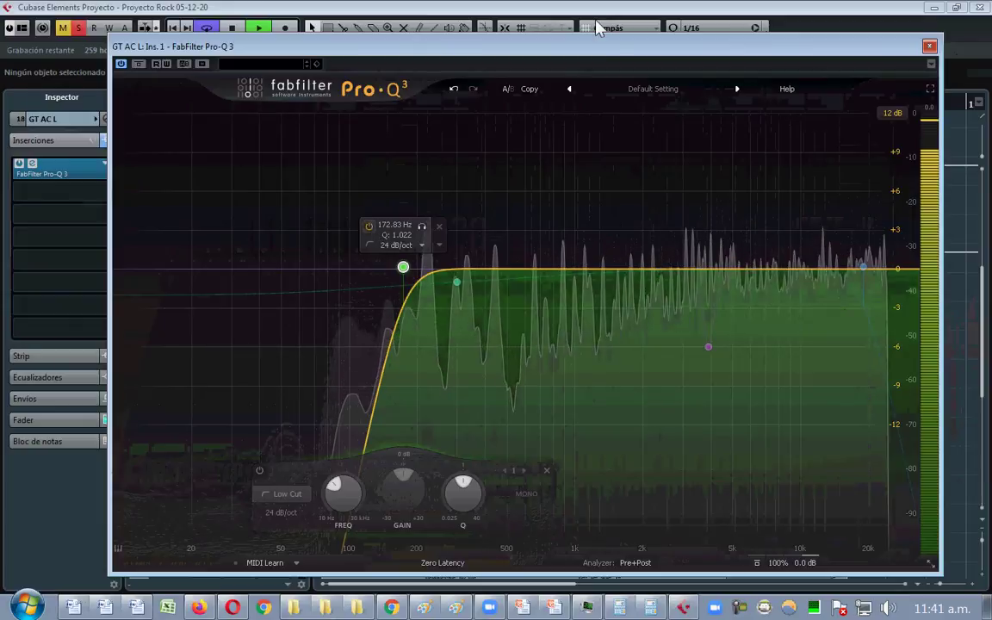
- Undo the last low cut frequency change in the GT AC L equalizer
left_click(454, 88)
left_click(455, 89)
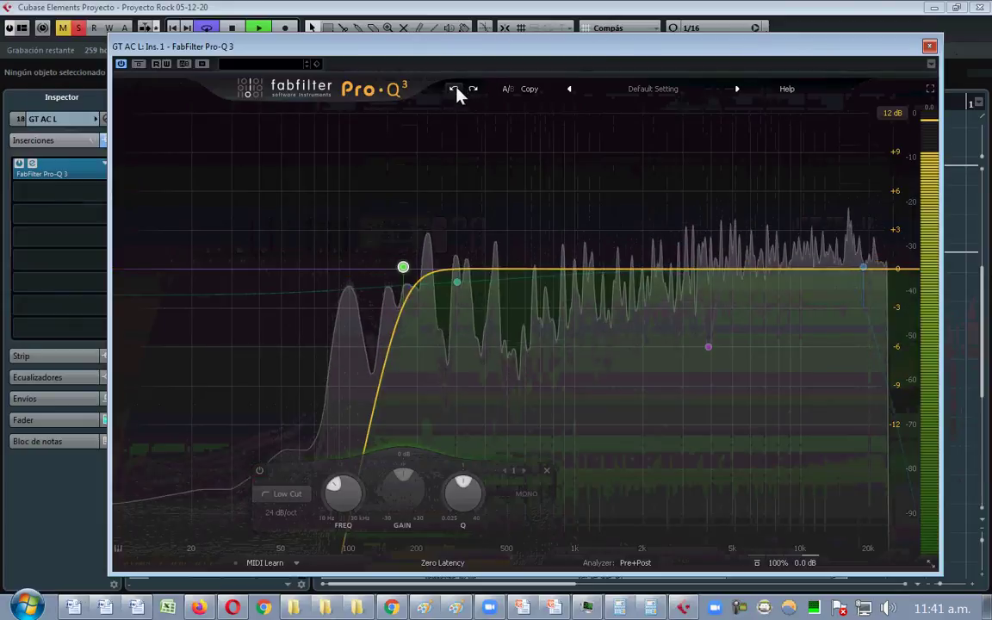
left_click(455, 88)
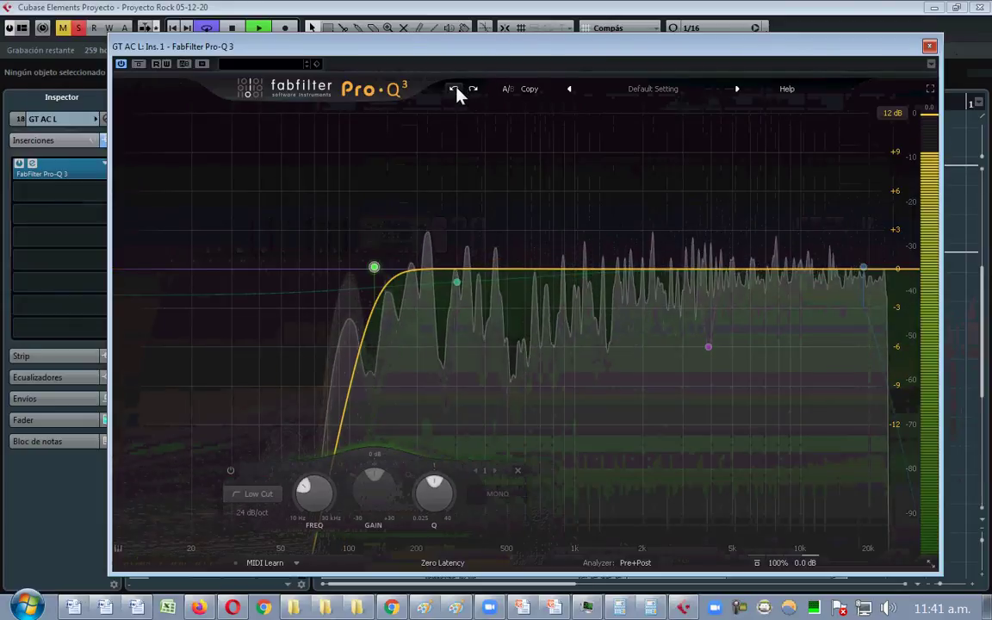
left_click(455, 89)
- Restart playback and toggle the 129 Hz low cut off and on twice to compare the sound of GT AC L
key("space")
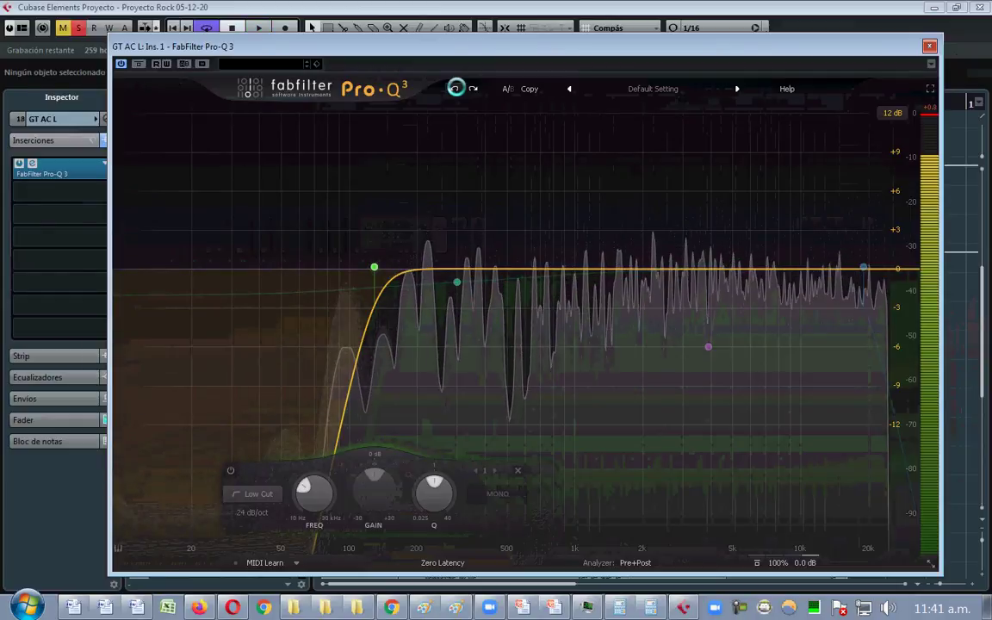
key("space")
mouse_move(342, 249)
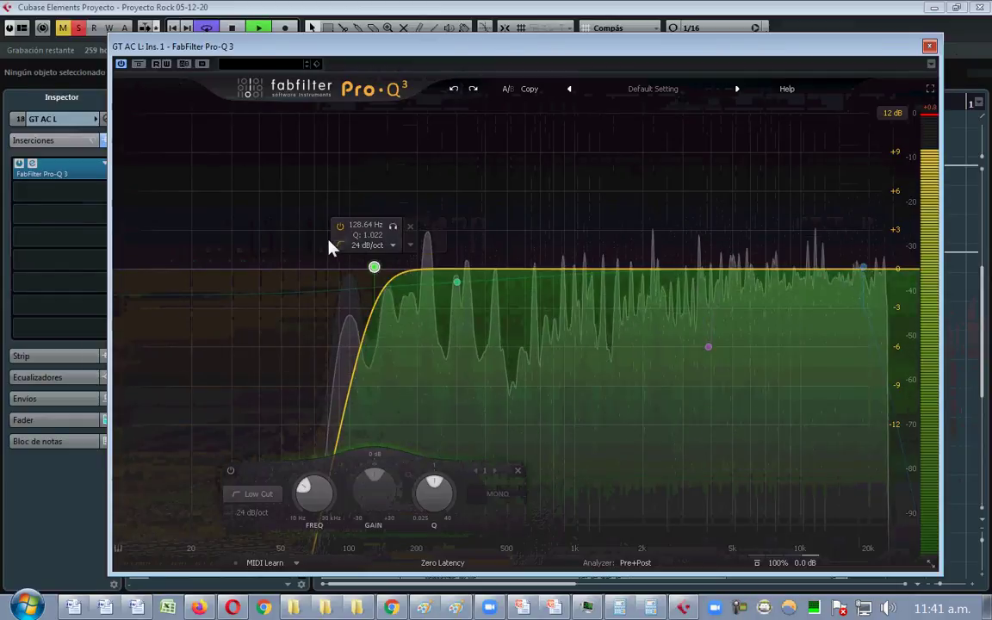
left_click(338, 229)
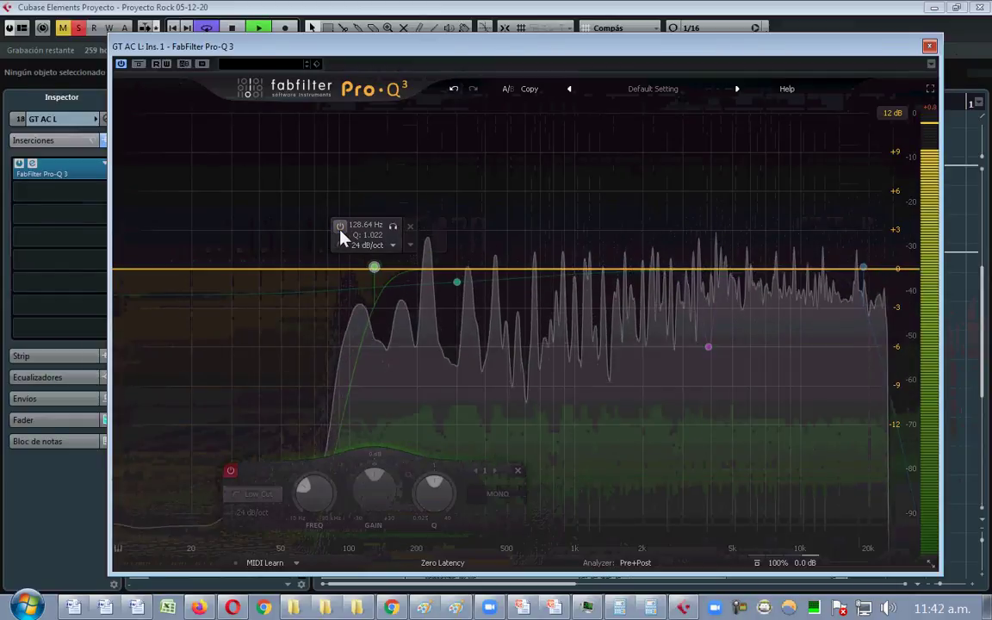
left_click(339, 230)
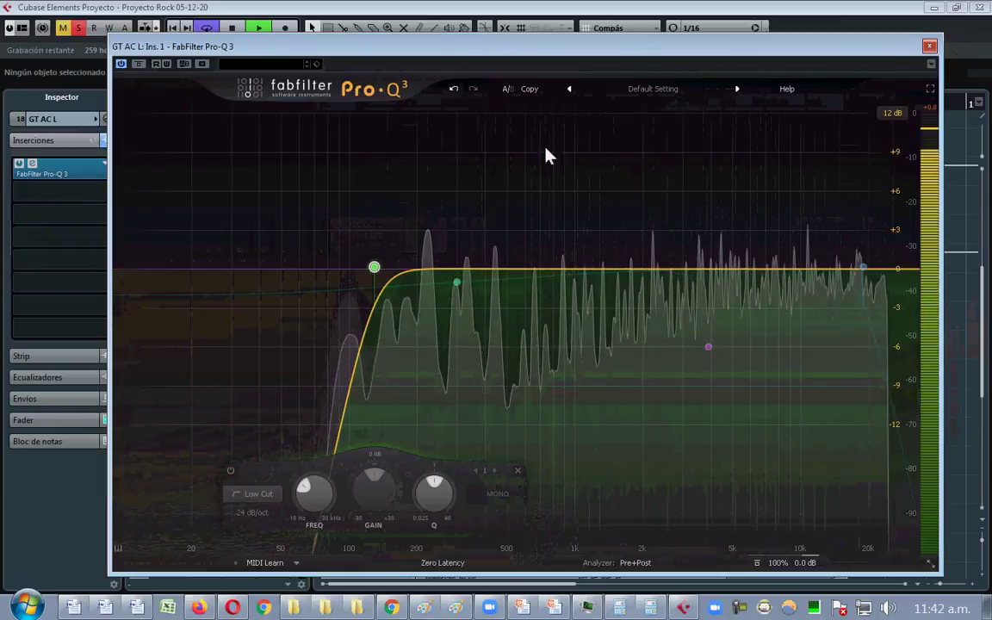
mouse_move(365, 262)
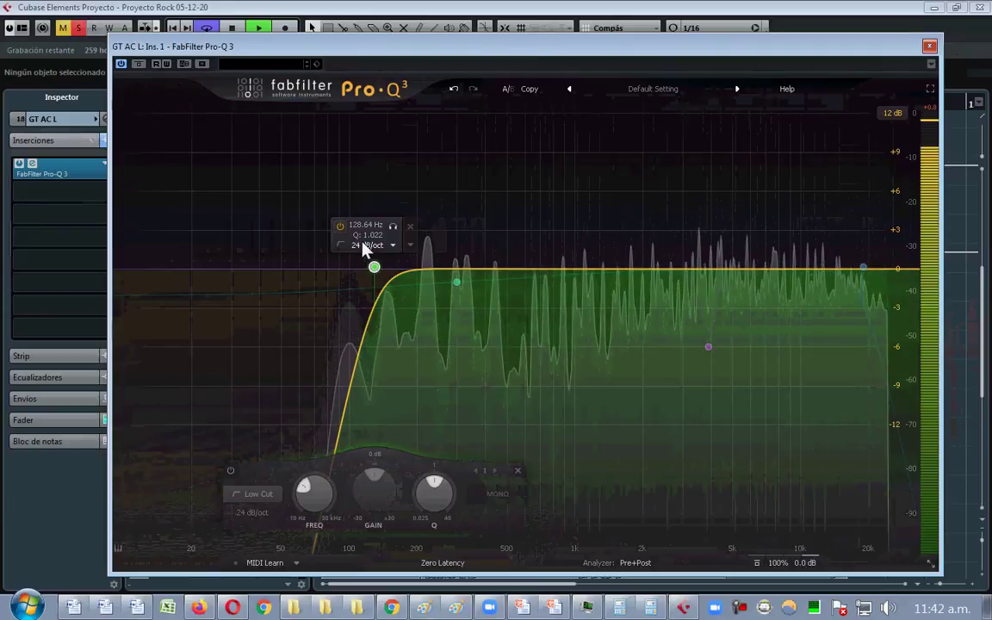
left_click(340, 226)
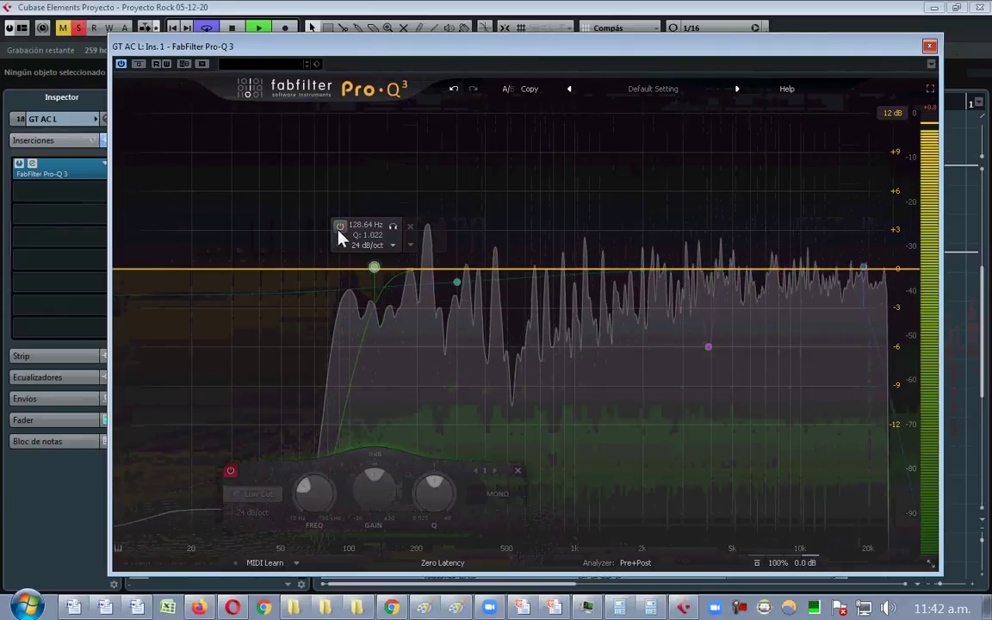
left_click(340, 227)
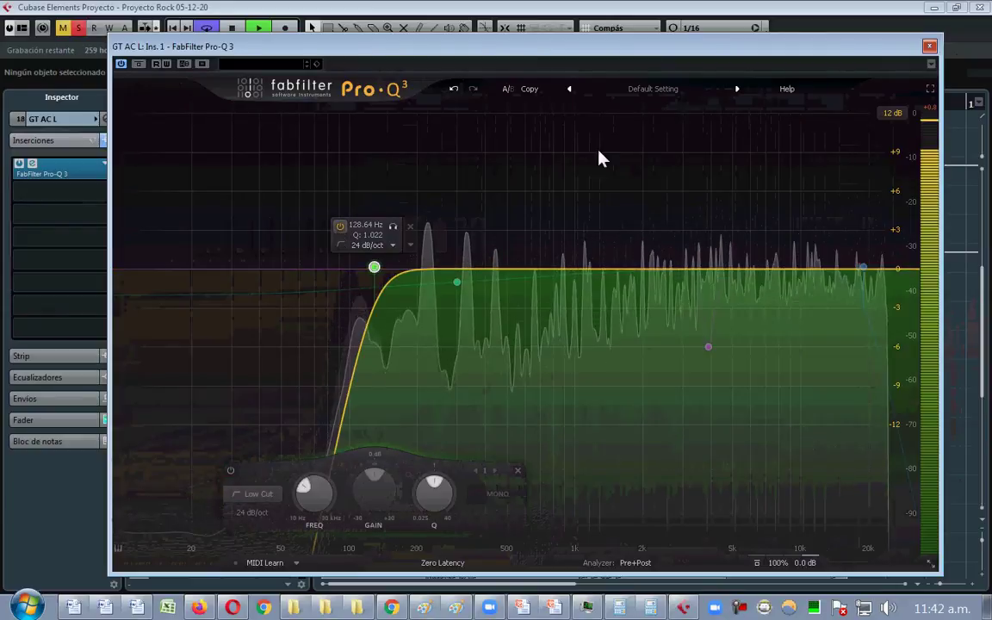
- Close the GT AC L equalizer, move the solo from GT AC L to GT AC C and select GT AC C
left_click(928, 45)
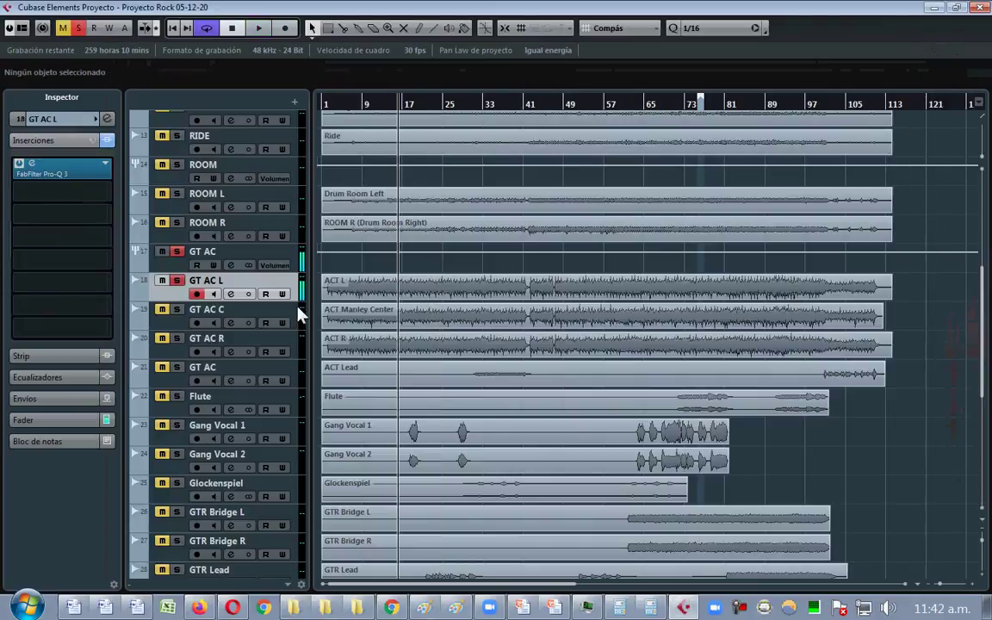
left_click(177, 255)
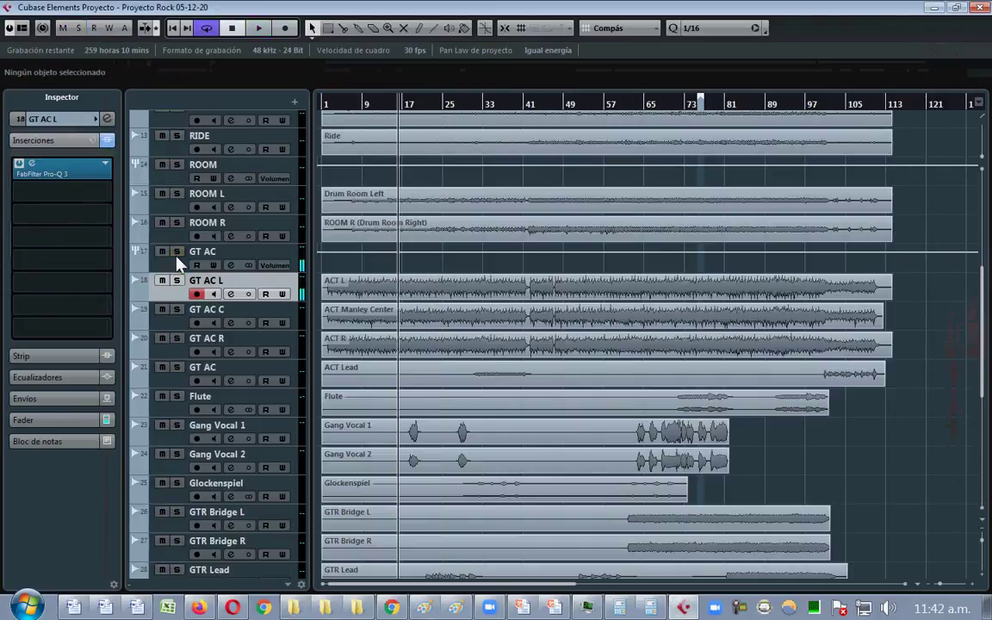
left_click(176, 309)
left_click(297, 310)
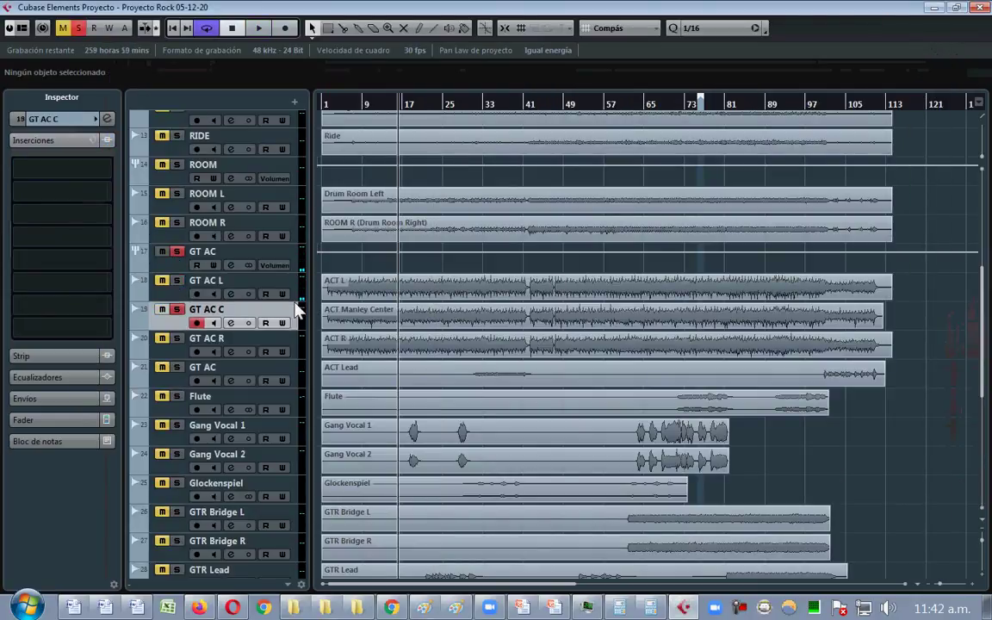
- Insert FabFilter Pro-Q 3 in the first insert slot of GT AC C
left_click(71, 167)
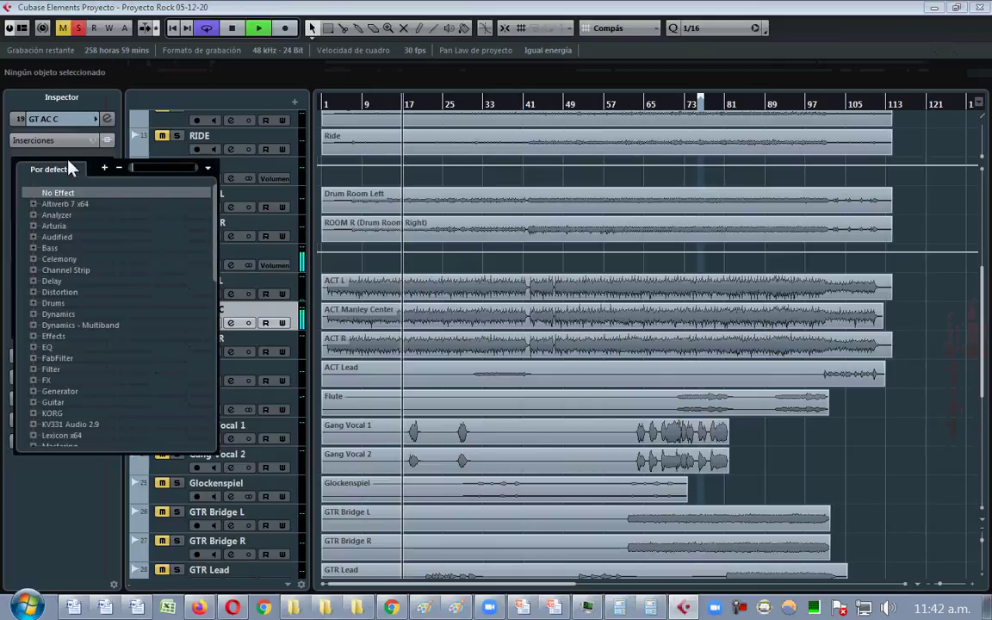
type("PRO-Q")
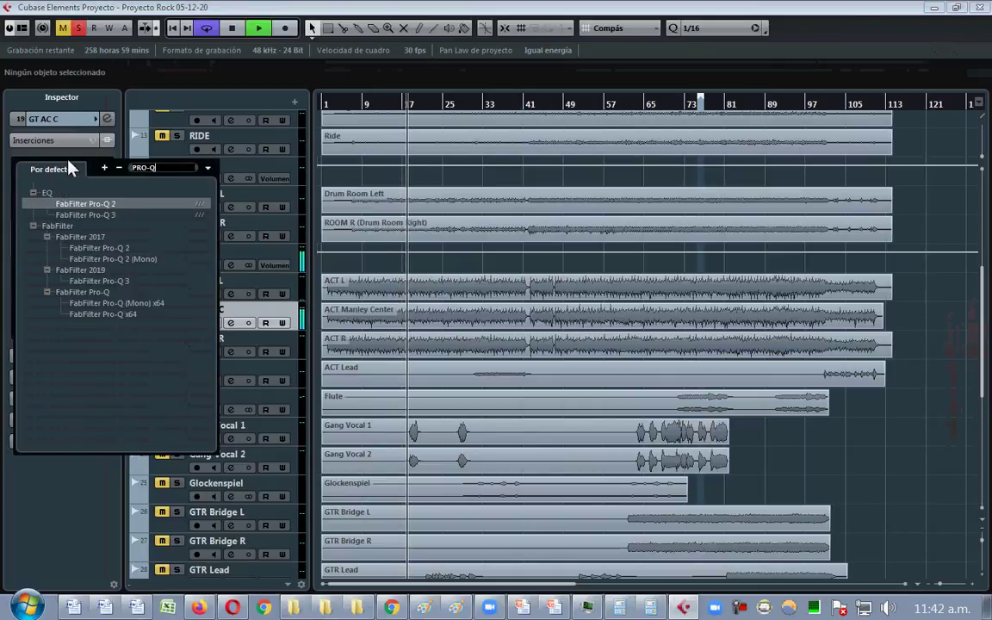
left_click(129, 215)
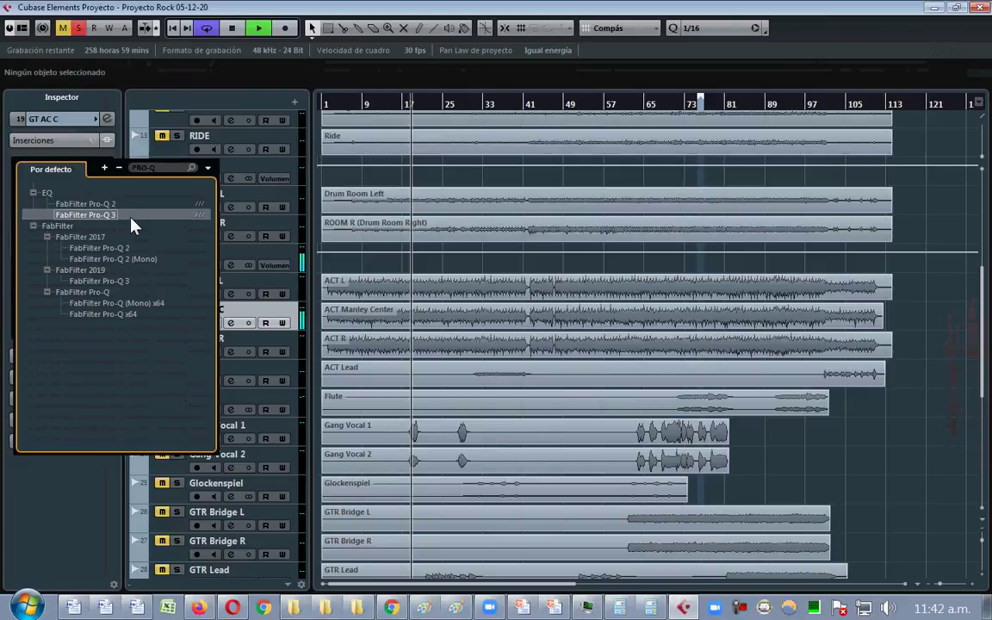
- Try a low cut at about 118 Hz on GT AC C and compare the sound with the band off and on
left_click_drag(294, 259, 336, 257)
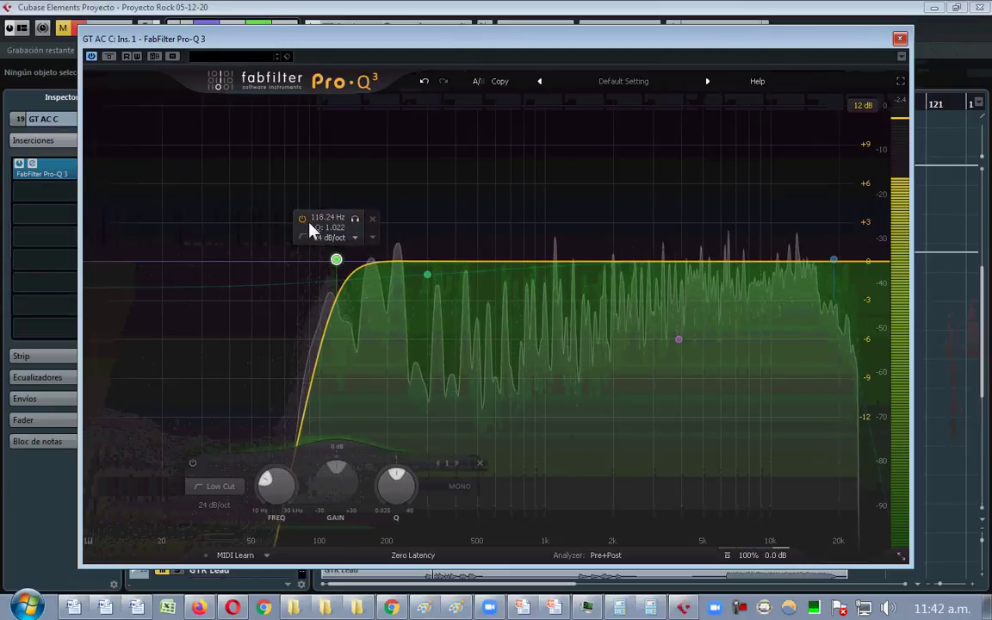
left_click(302, 220)
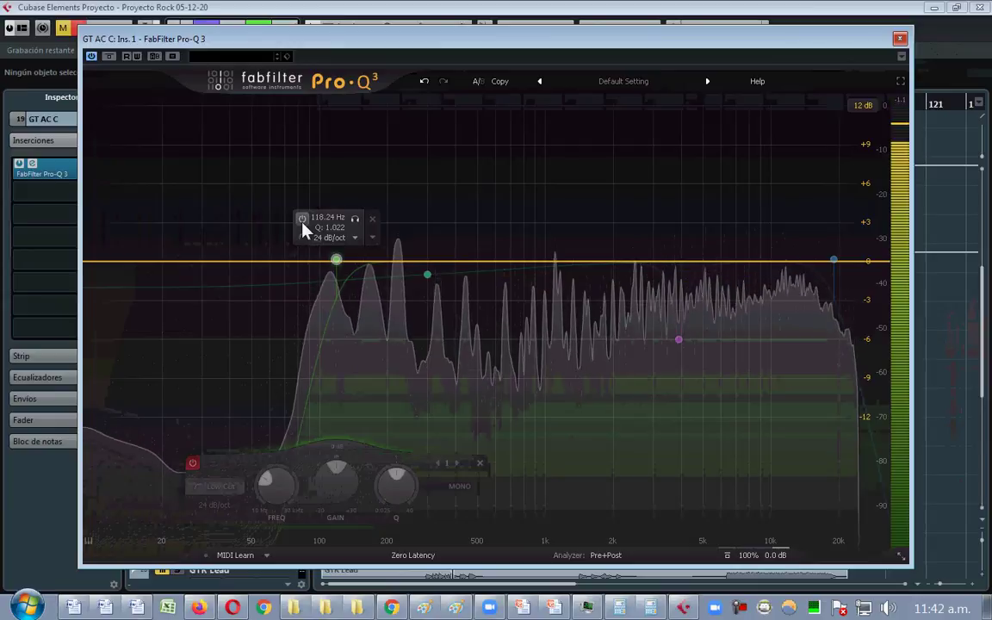
left_click(303, 220)
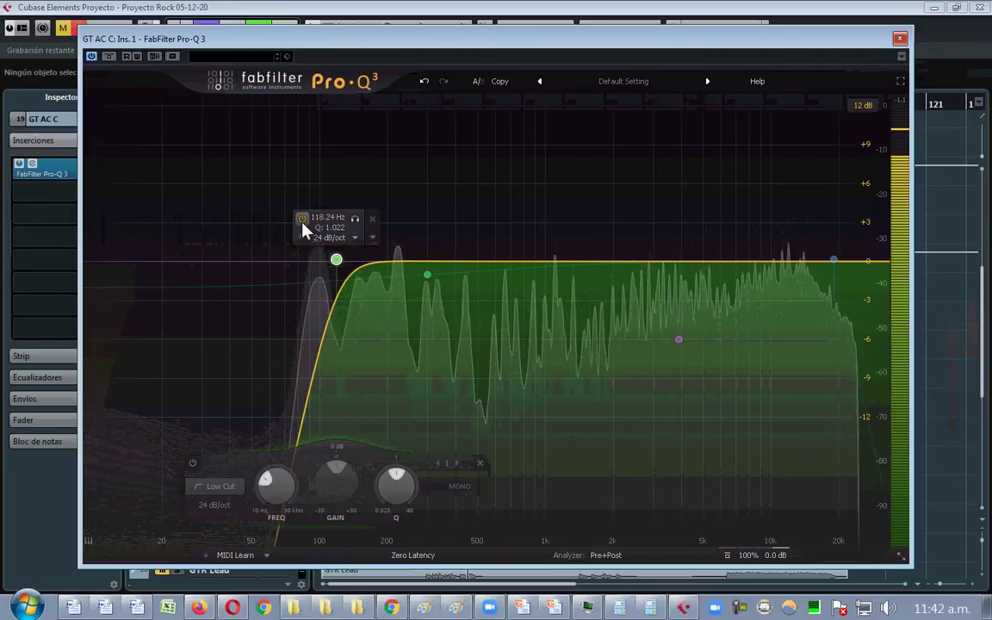
- Try the low cut on GT AC C at about 144 Hz and compare the sound with the band off and on
left_click_drag(334, 266, 355, 266)
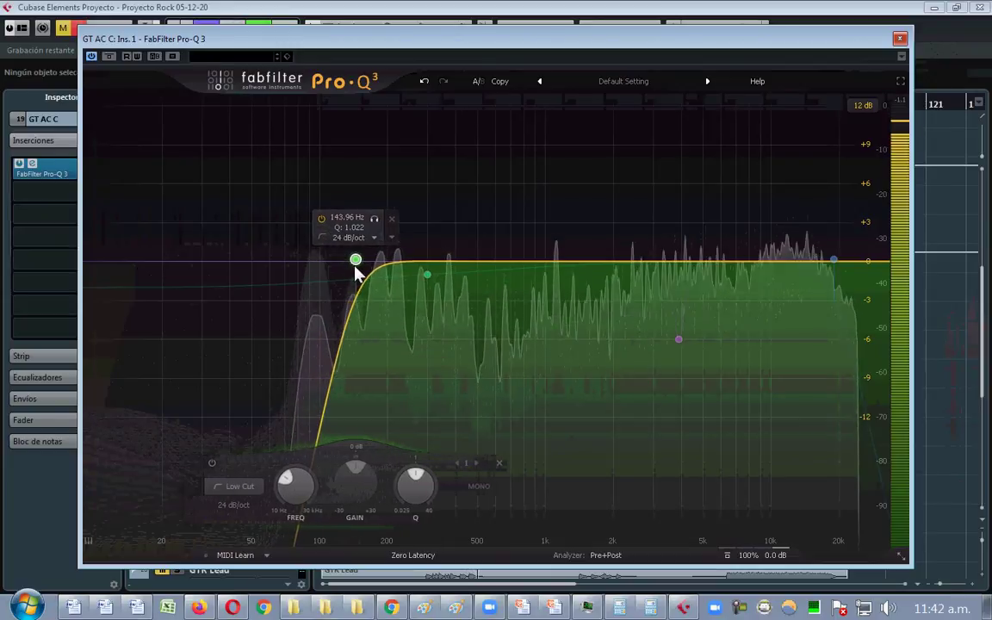
left_click(322, 220)
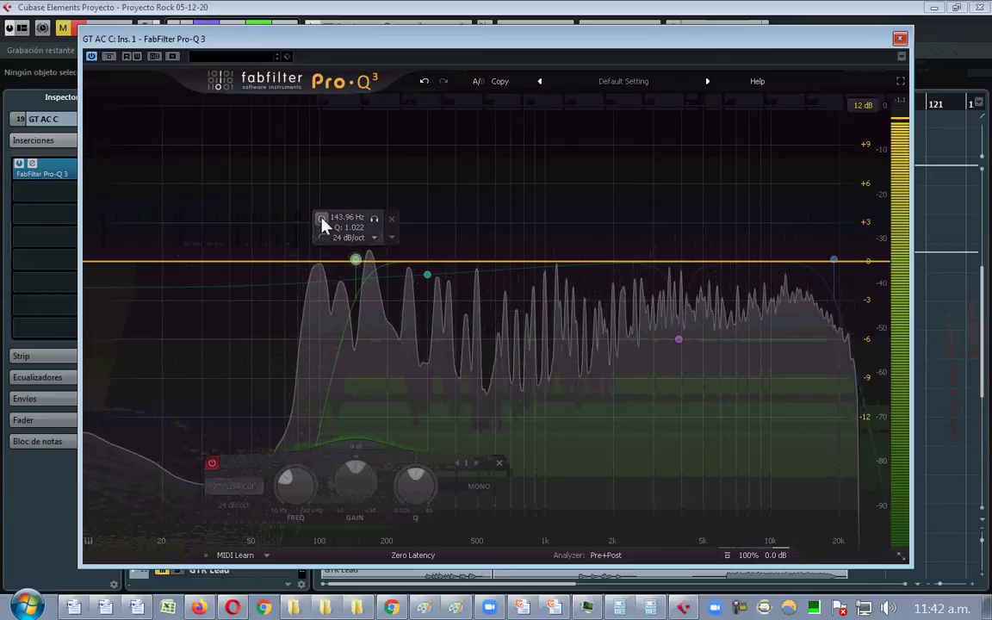
left_click(322, 219)
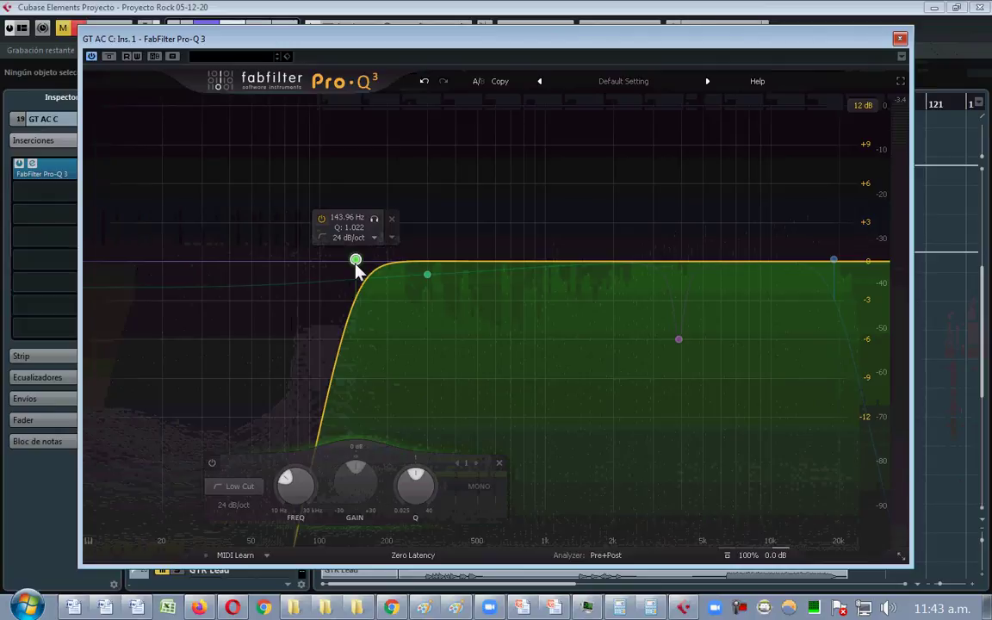
- Try the GT AC C low cut at about 78 Hz and 133 Hz, set it to about 83 Hz and close the equalizer
left_click_drag(356, 264, 295, 262)
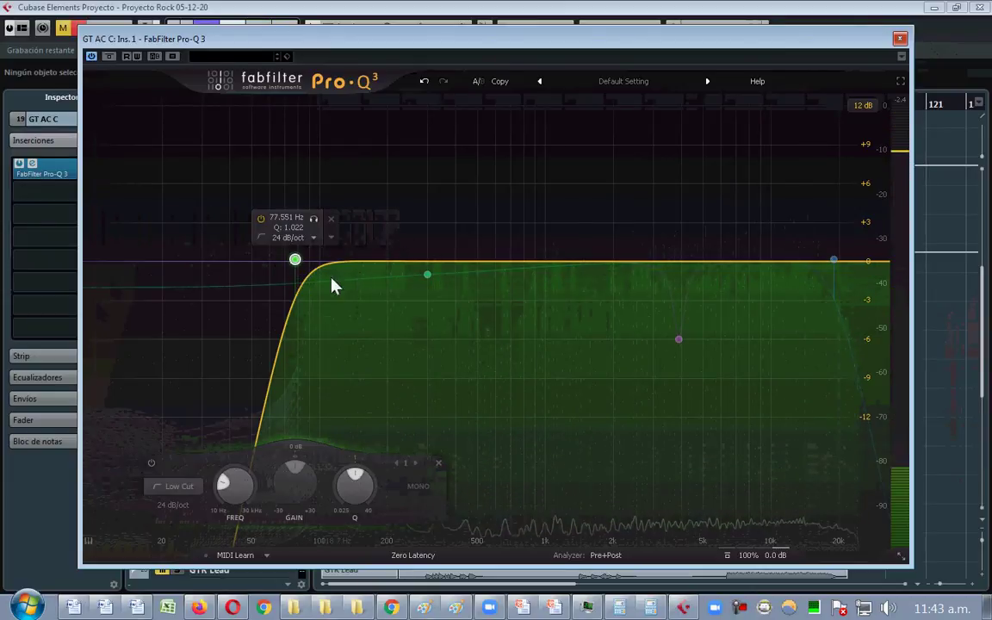
left_click_drag(295, 261, 348, 263)
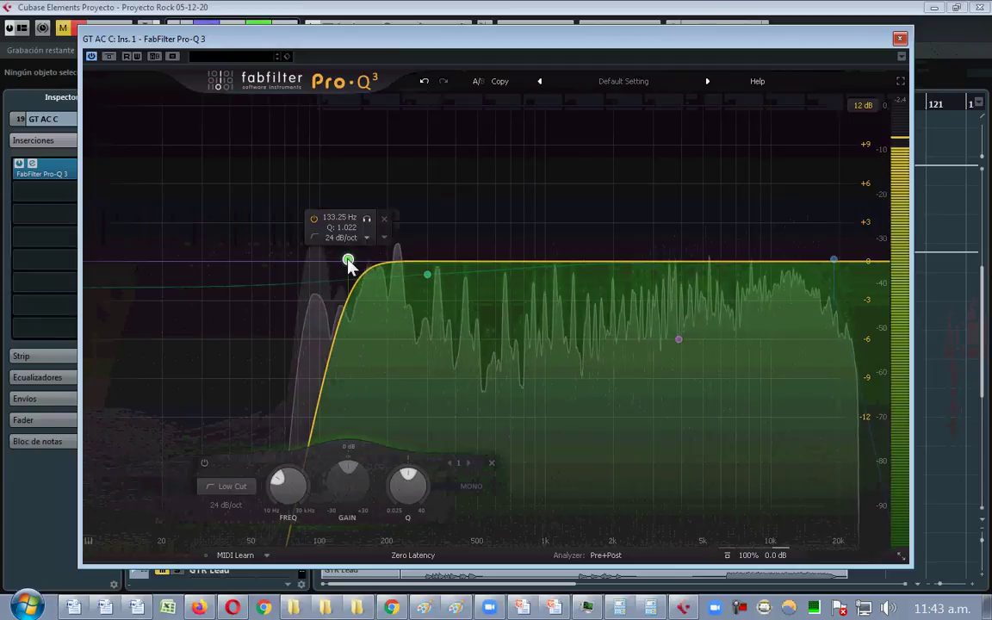
left_click_drag(348, 263, 300, 267)
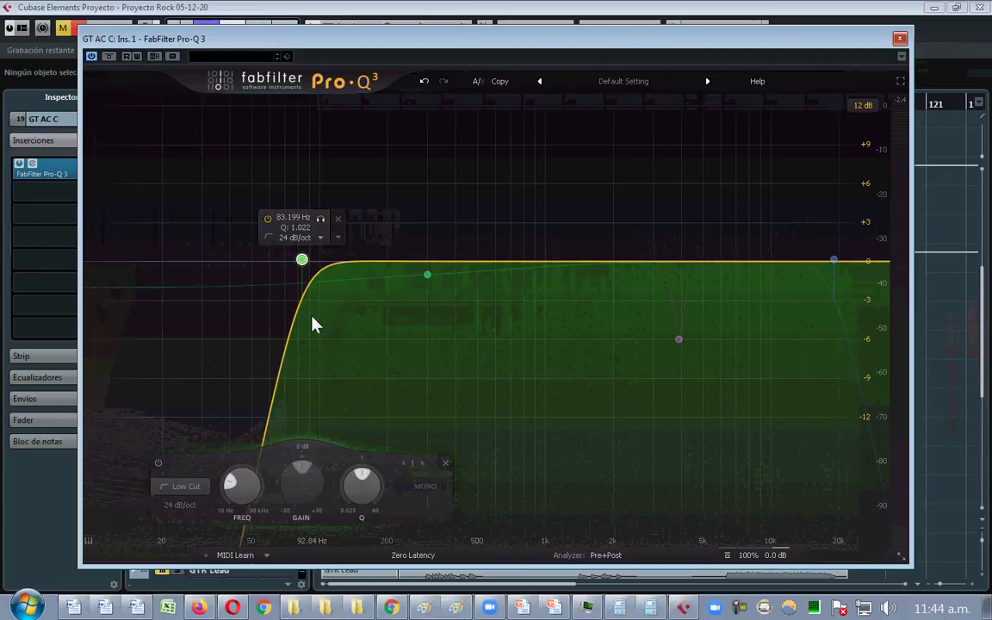
left_click(899, 38)
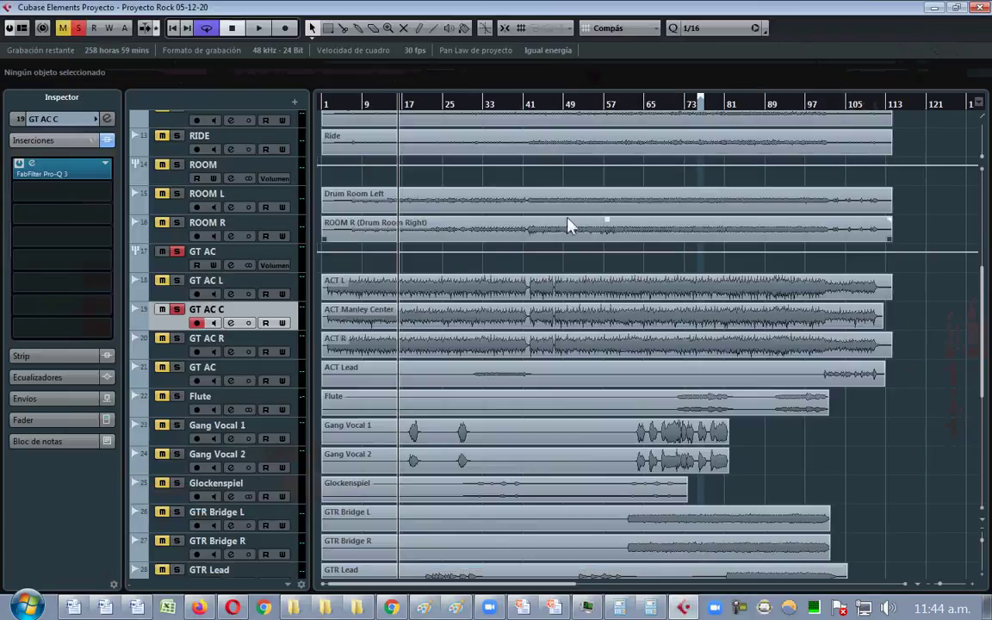
- Switch the solo to GT AC L, open its FabFilter Pro-Q 3 and move the equalizer window off the insert list
left_click(258, 286)
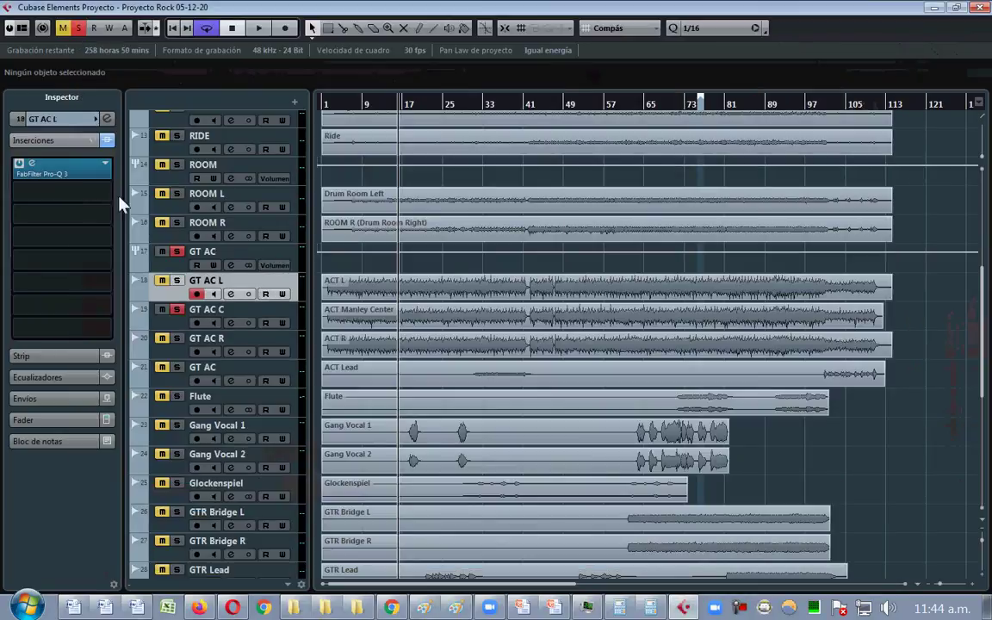
left_click(32, 164)
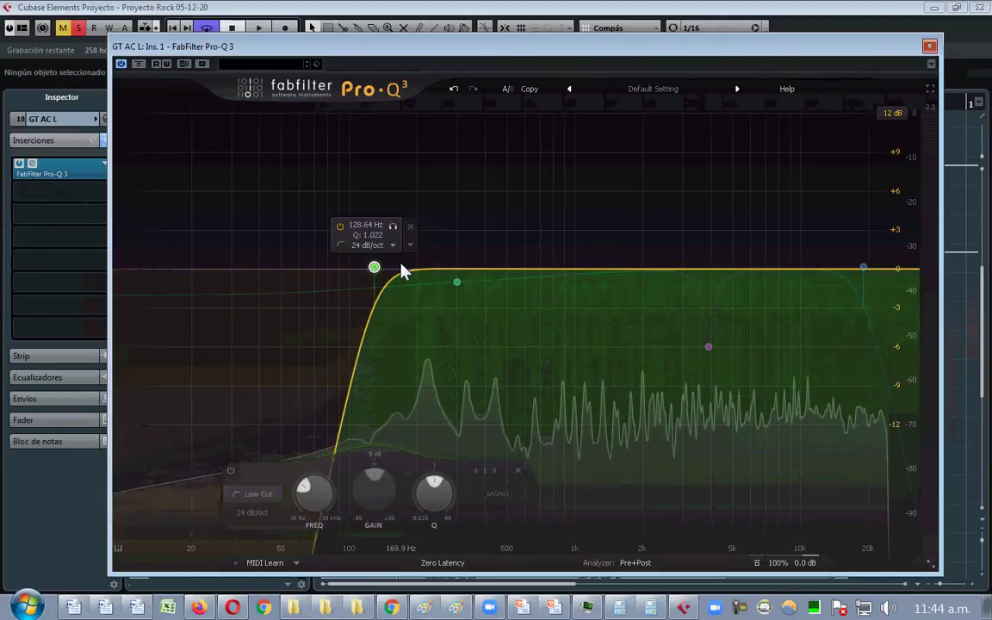
left_click_drag(429, 45, 699, 28)
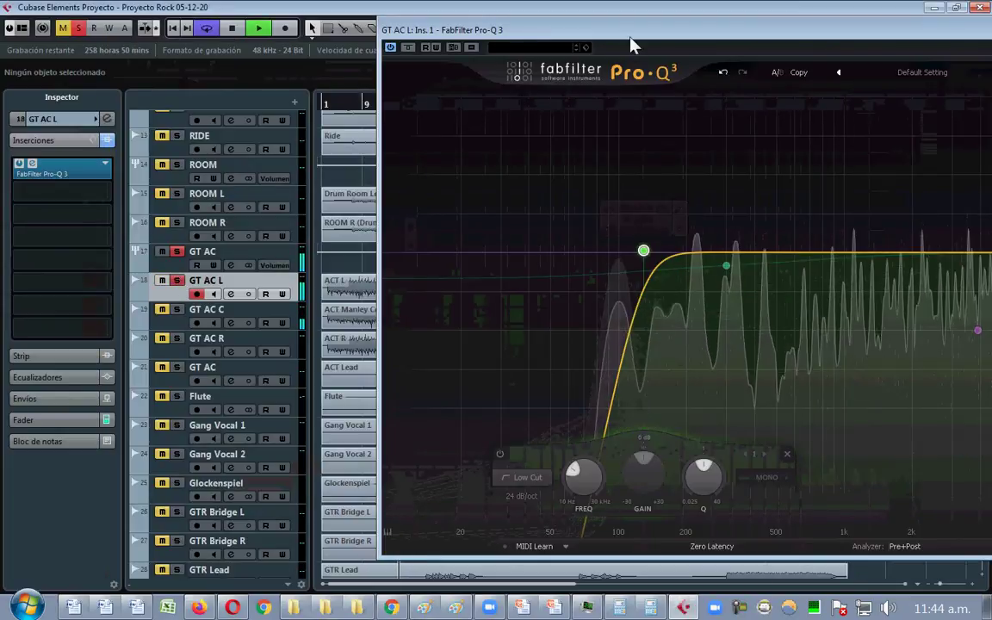
left_click_drag(630, 39, 459, 26)
- Toggle the 129 Hz low cut off and on during playback to compare the sound of GT AC L
mouse_move(475, 234)
left_click(440, 196)
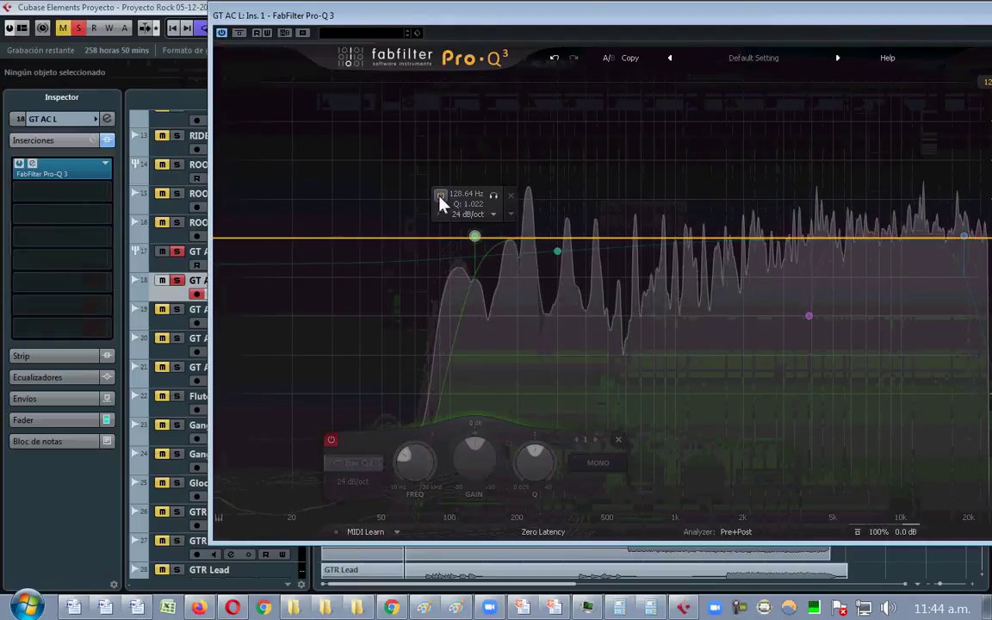
left_click(440, 196)
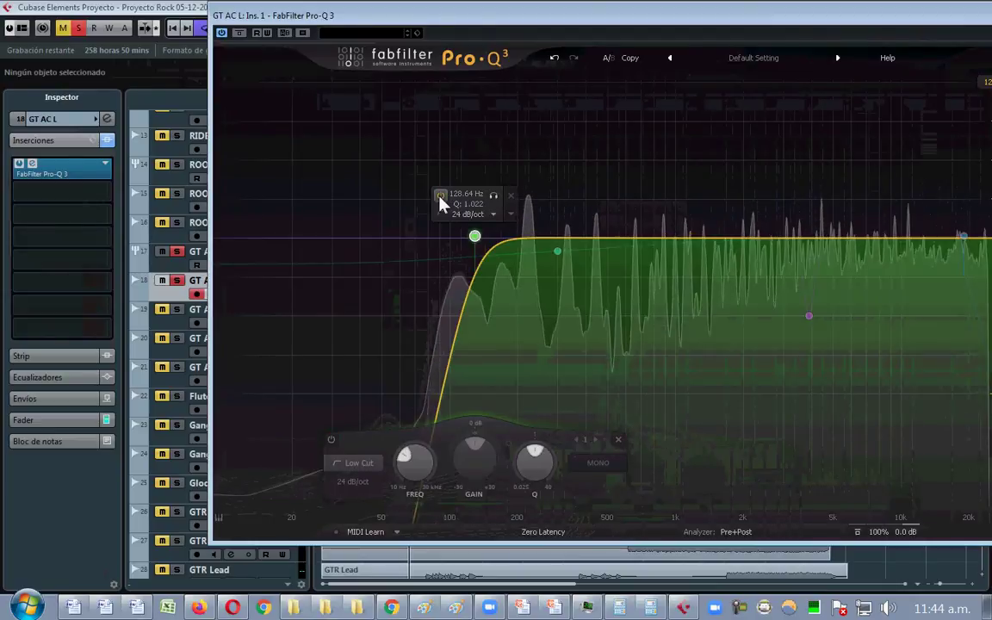
- Try the low cut on GT AC L at about 83 Hz and compare the sound with the band off and on
left_click_drag(475, 236, 430, 237)
left_click(397, 195)
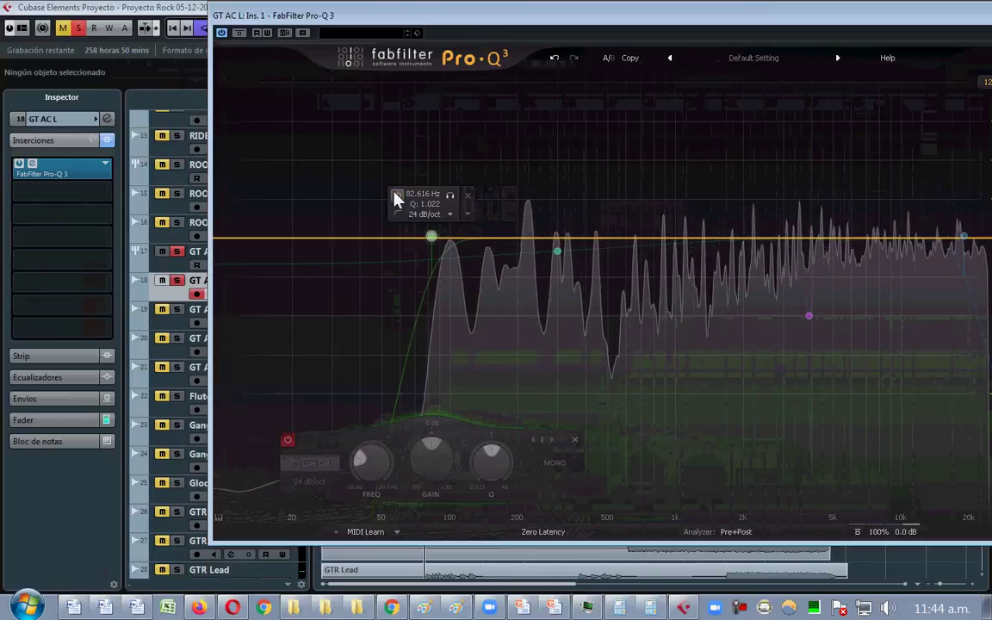
left_click(396, 197)
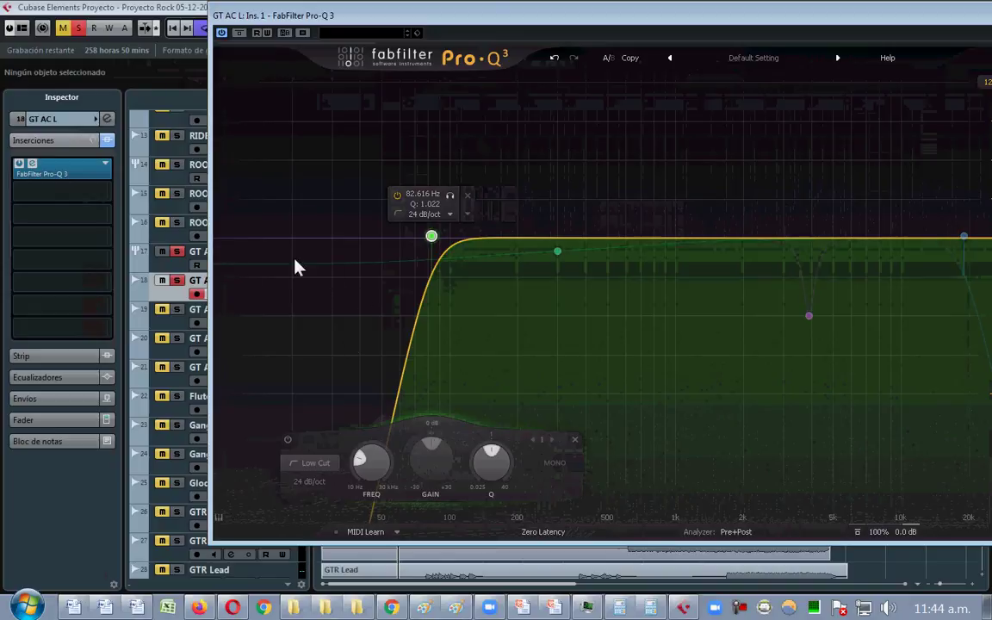
- Switch to the annotated spectrum drawing in Paint to examine the subharmonic and superharmonic regions, and return to the GT AC L equalizer in Cubase
mouse_move(433, 238)
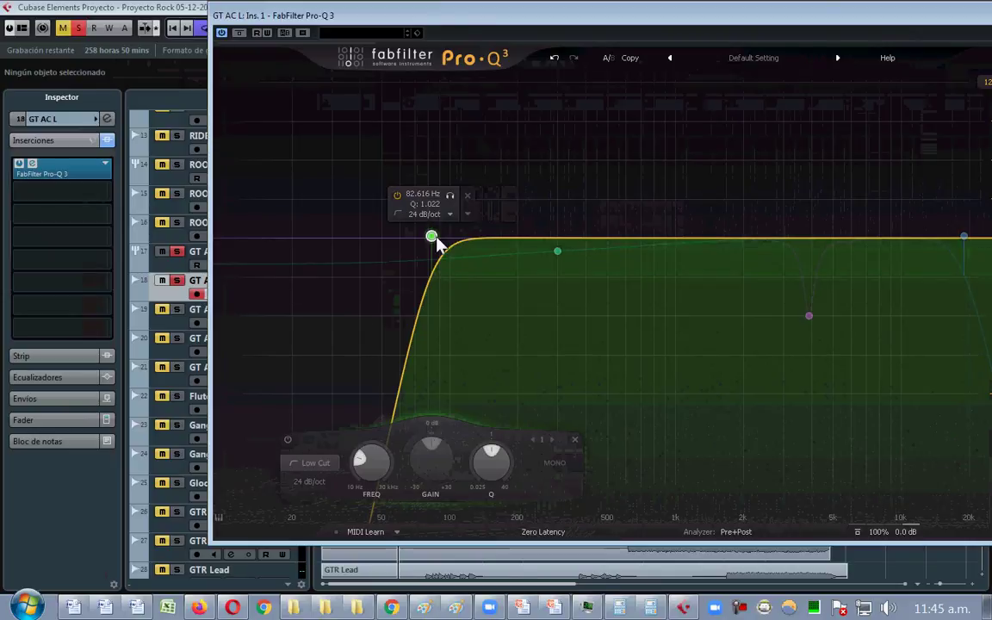
mouse_move(557, 250)
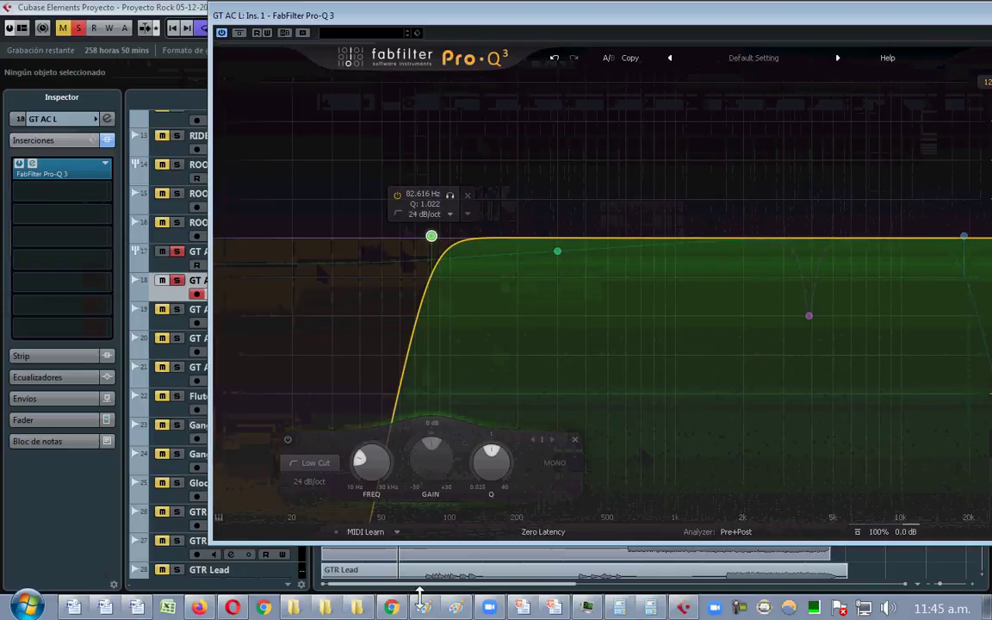
left_click(422, 602)
left_click(400, 540)
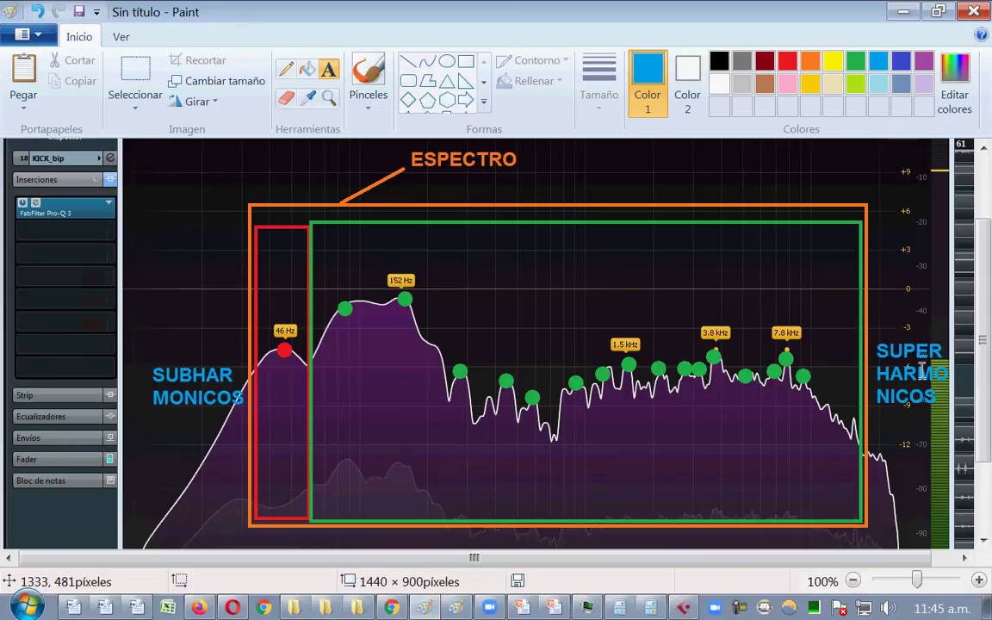
left_click(685, 608)
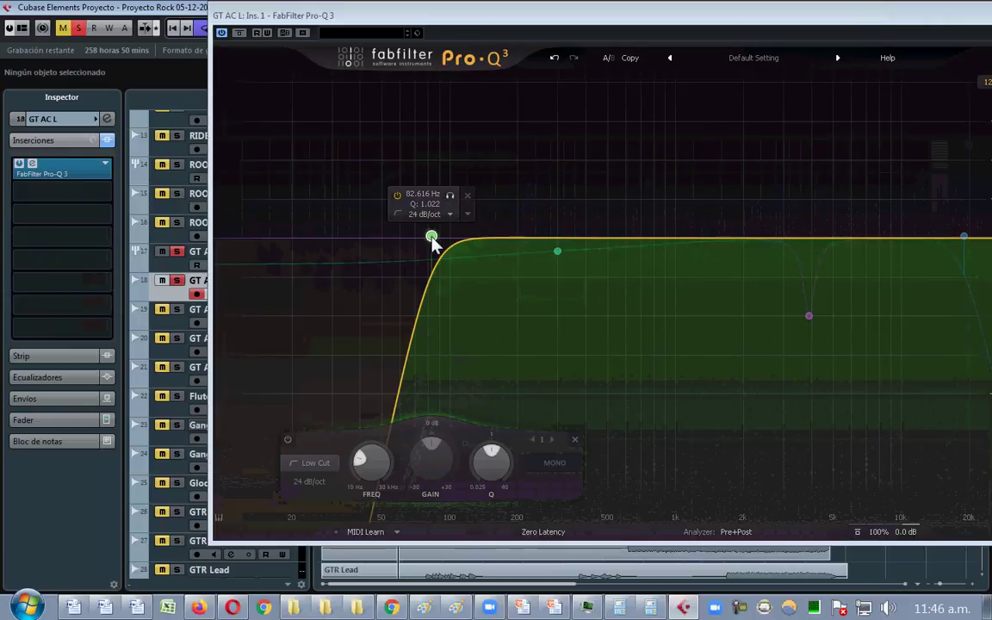
- Try a higher low cut frequency in the GT AC L equalizer, undo it and play back the track
left_click_drag(431, 236, 490, 239)
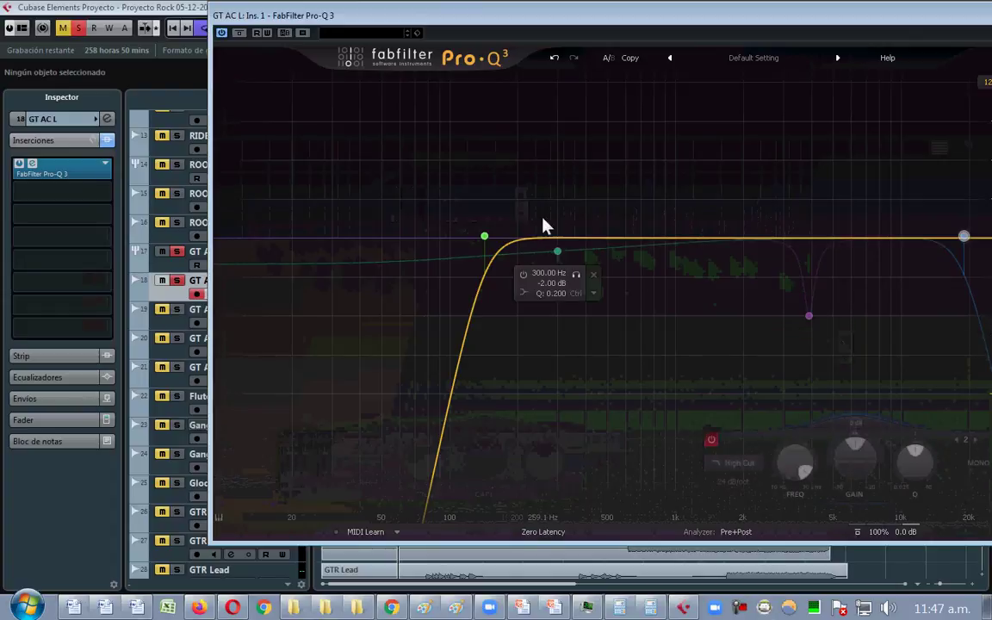
left_click(553, 58)
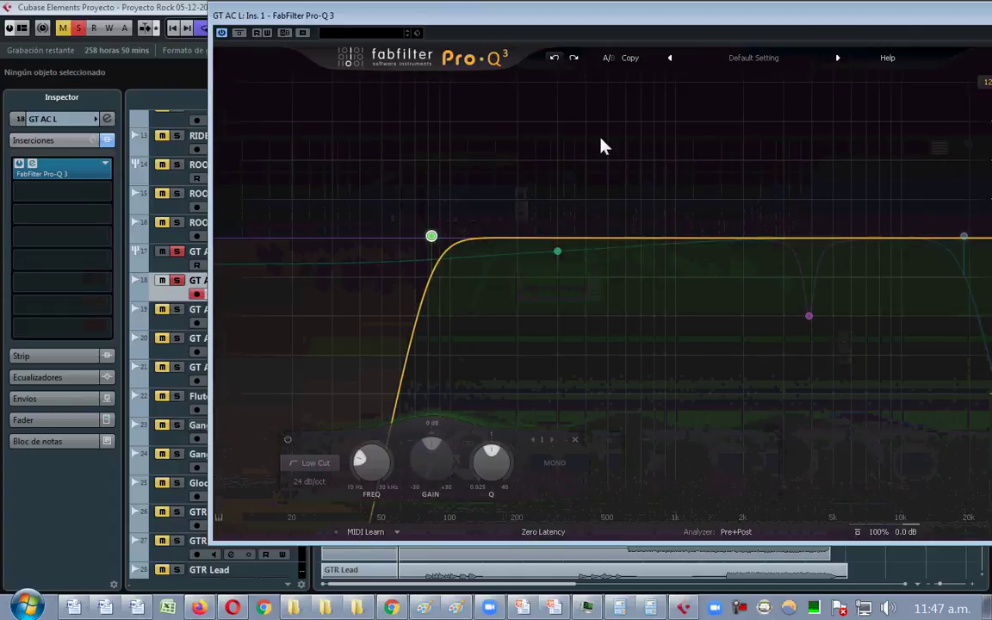
left_click_drag(400, 151, 560, 341)
left_click_drag(827, 129, 990, 238)
left_click_drag(631, 133, 792, 333)
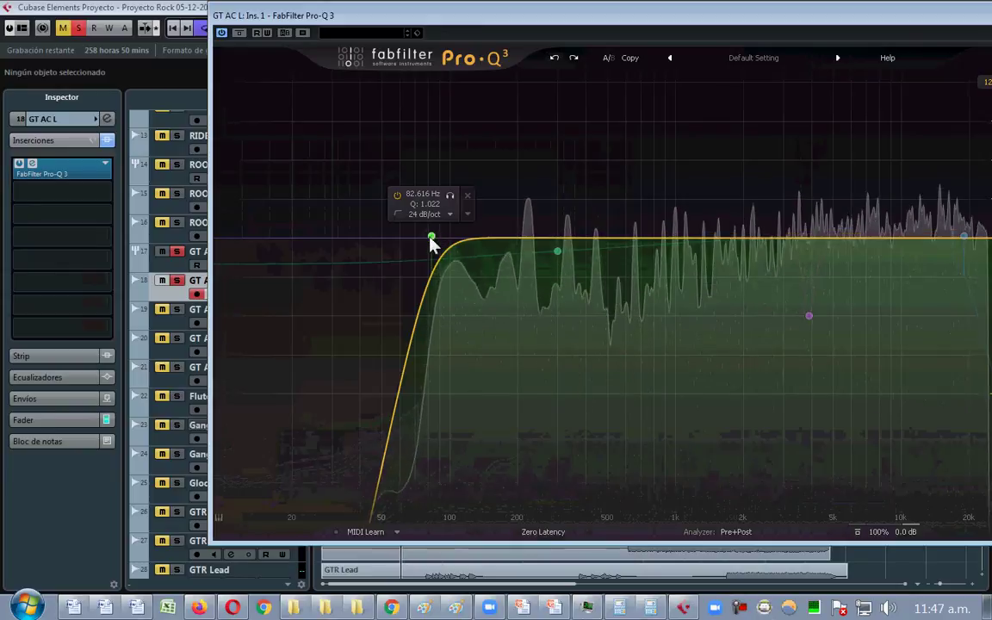
left_click(432, 236)
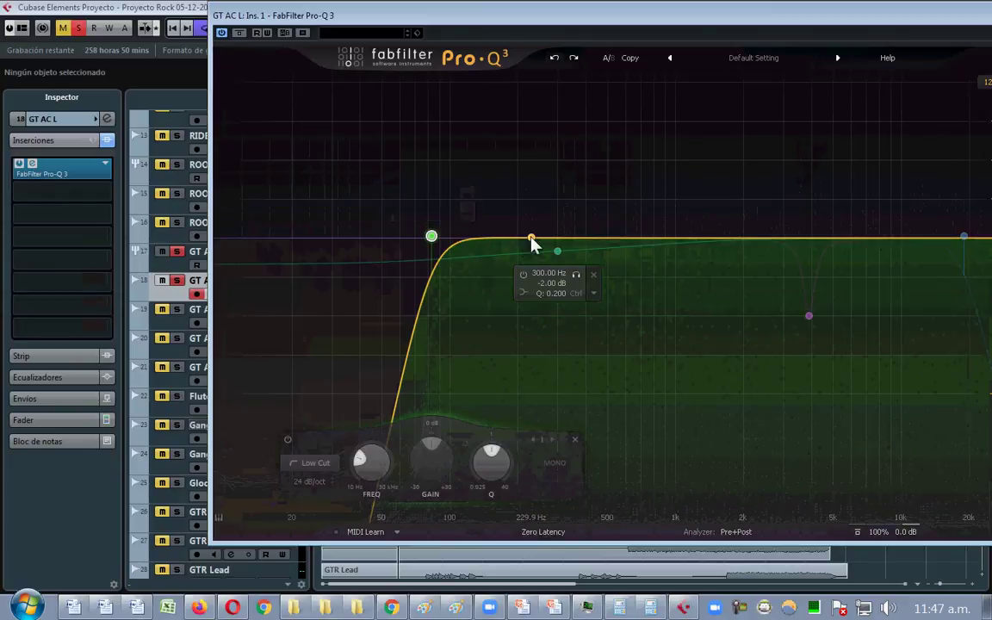
- Try a bell cut of about -5 dB at 115 Hz on GT AC L and undo the added band
left_click_drag(497, 244, 465, 306)
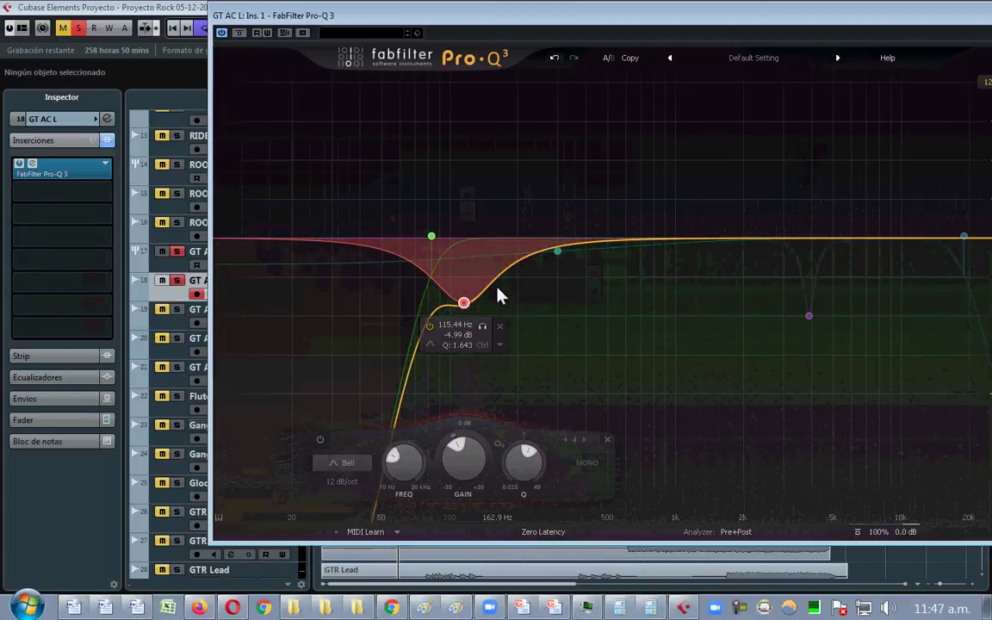
left_click(556, 60)
left_click(556, 60)
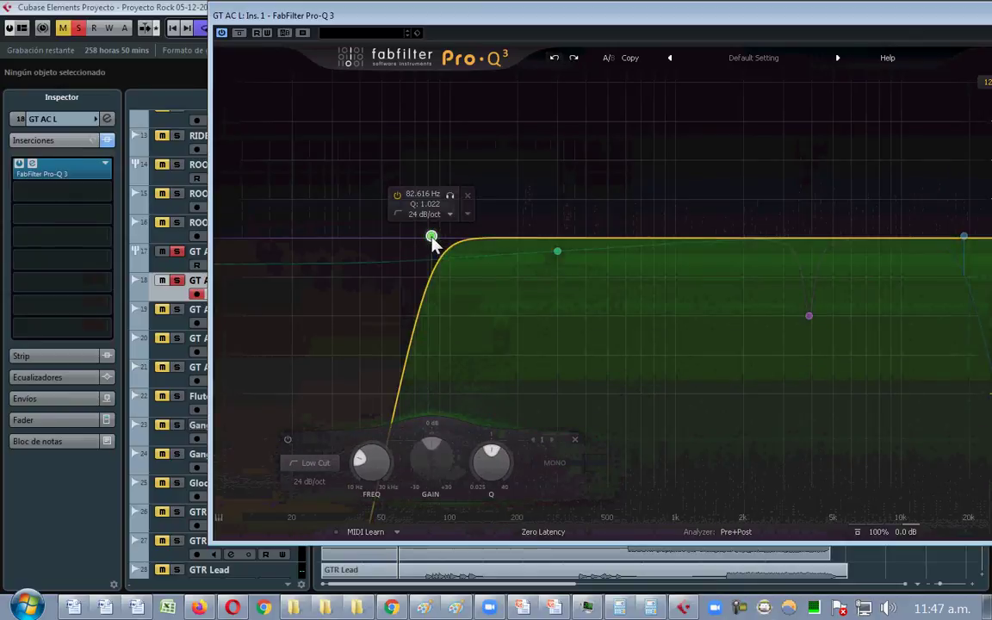
- Raise the low cut frequency on GT AC L to about 145 Hz while listening to the playback
left_click_drag(432, 238, 480, 238)
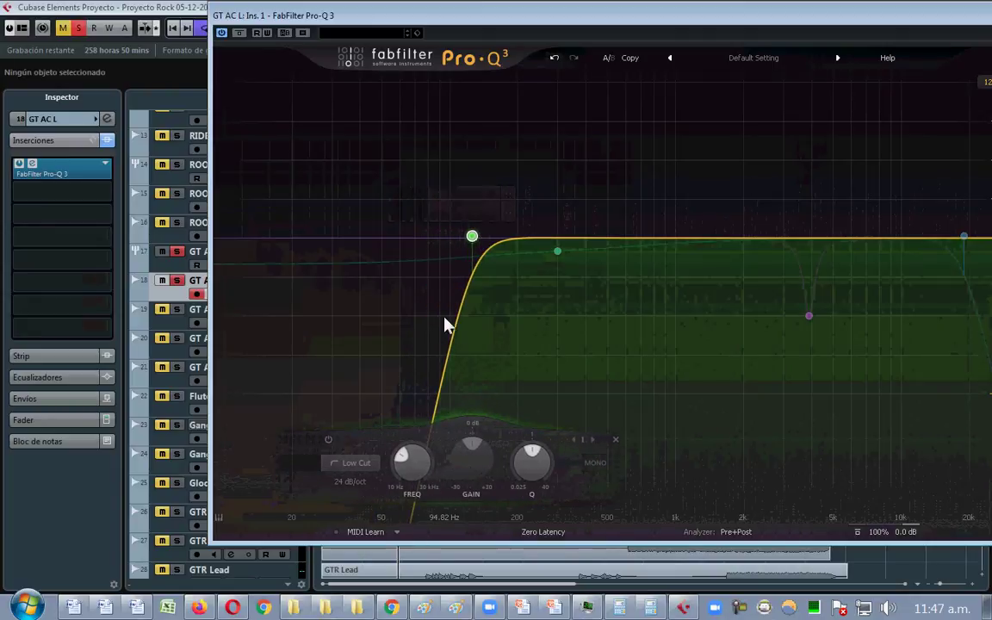
key("space")
mouse_move(477, 245)
left_mouse_down()
mouse_move(395, 243)
mouse_move(486, 233)
left_mouse_up()
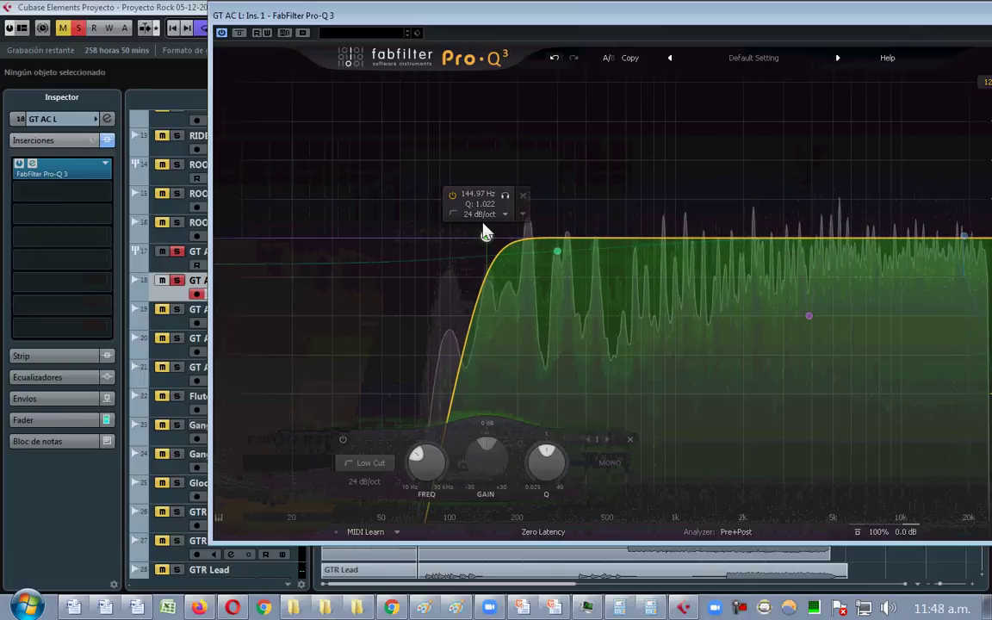
- Lower the low cut frequency on GT AC L to about 80 Hz and close the equalizer
left_click_drag(486, 233, 428, 238)
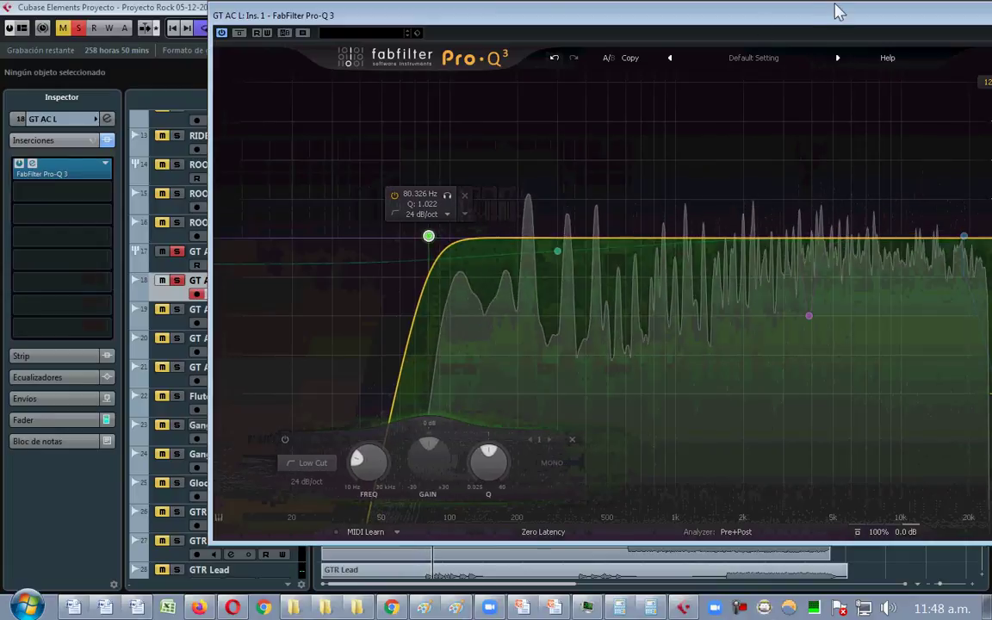
left_click_drag(829, 23, 652, 94)
left_click(752, 88)
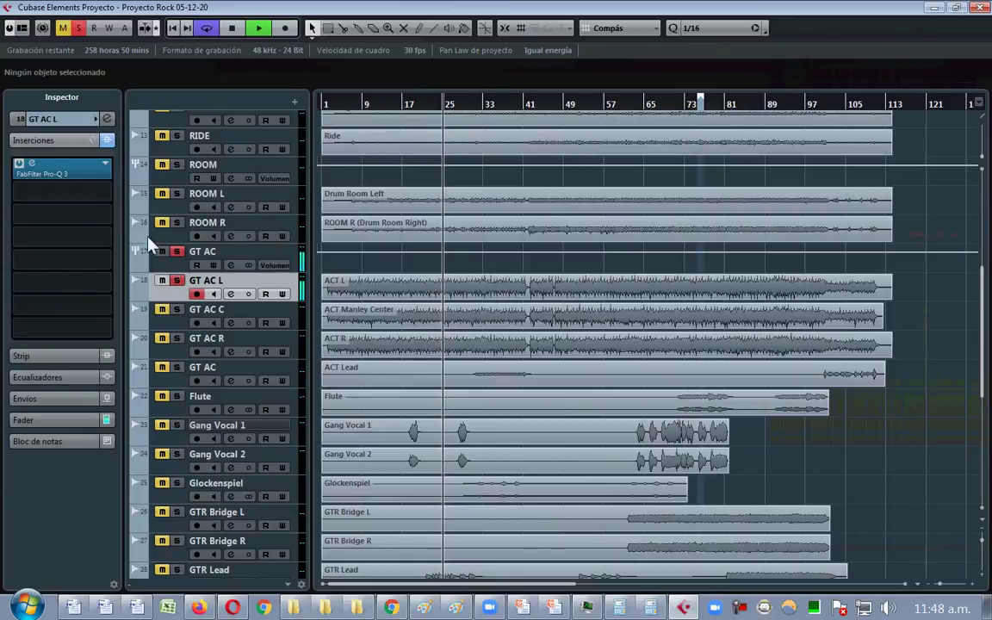
- Reopen the GT AC L equalizer, bypass and re-enable its low cut to compare the sound, and close the equalizer
left_click(32, 172)
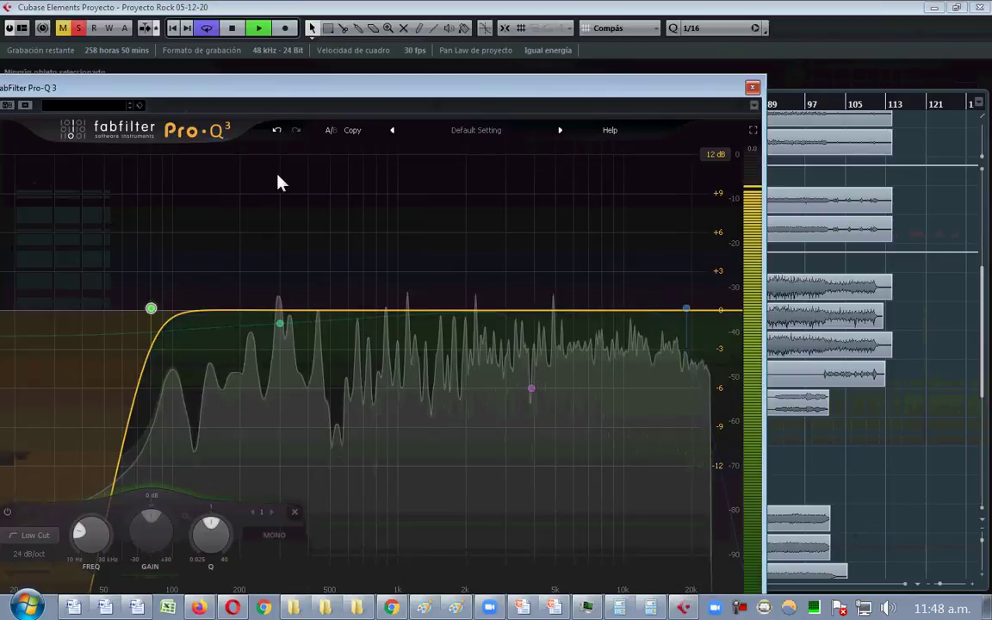
left_click_drag(216, 90, 548, 63)
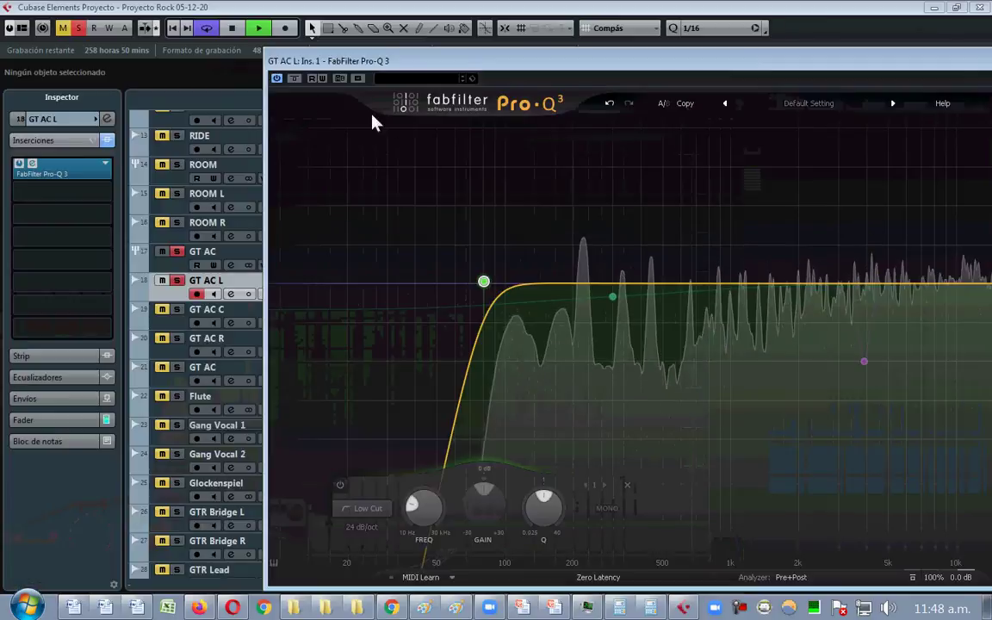
mouse_move(490, 284)
left_click(449, 240)
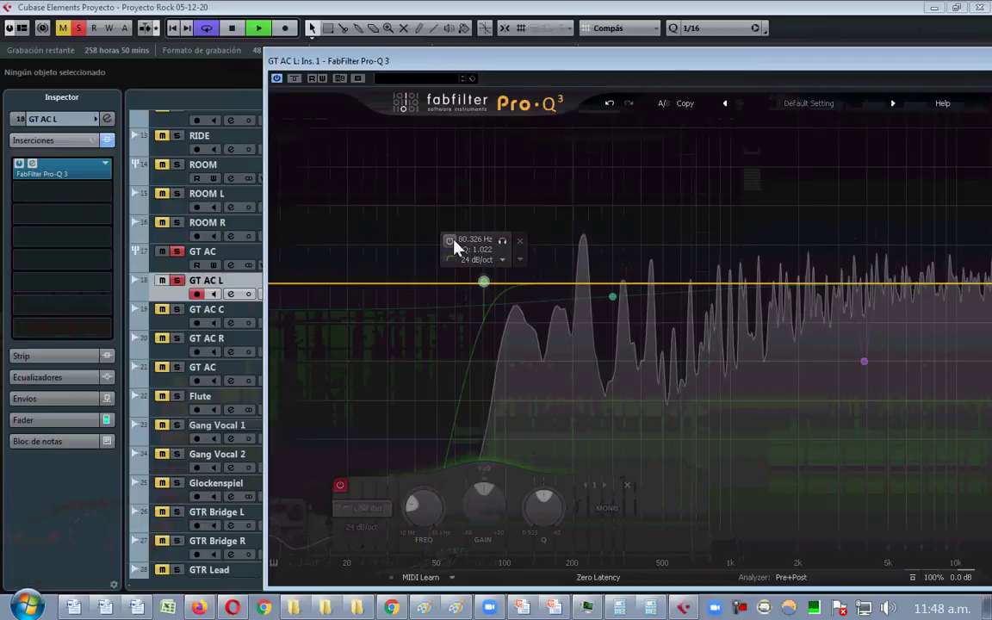
left_click(448, 241)
left_click_drag(700, 60, 424, 89)
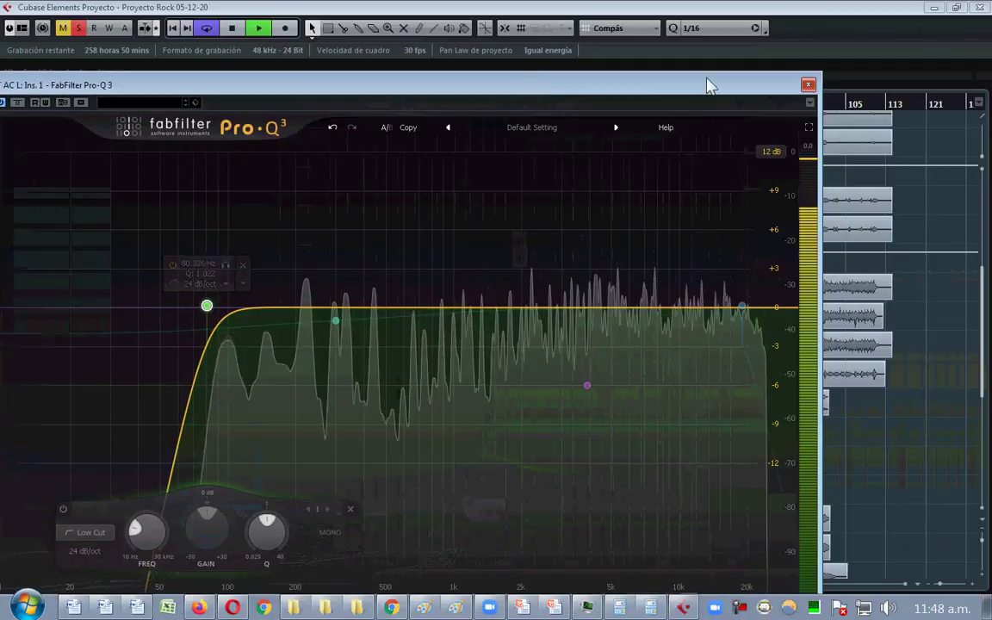
left_click(799, 89)
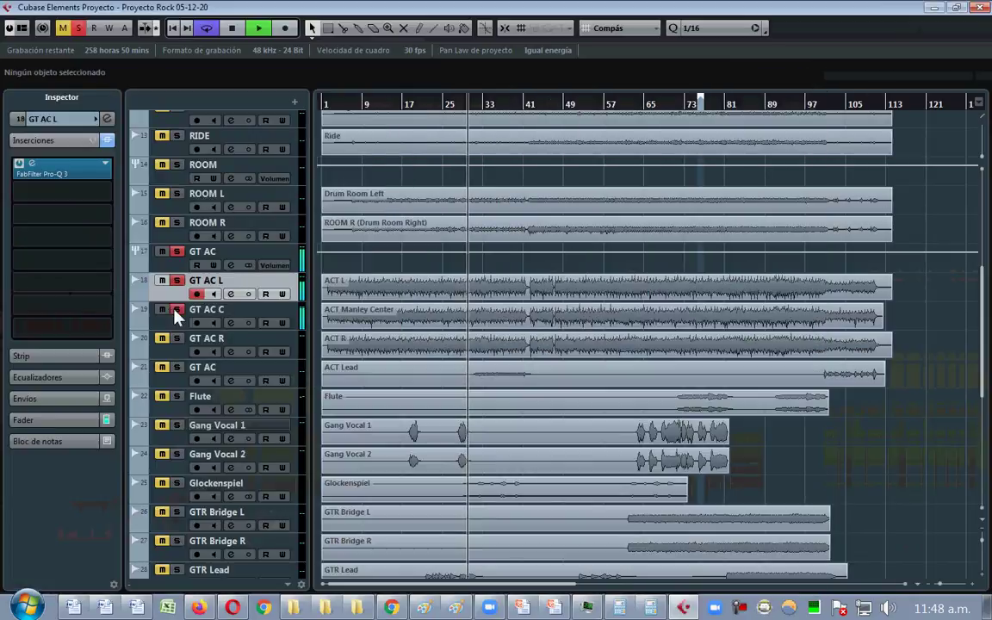
- Listen to GT AC C soloed in place of GT AC L and raise its Pro-Q 3 low cut to about 90 Hz
left_click(178, 281)
left_click(287, 320)
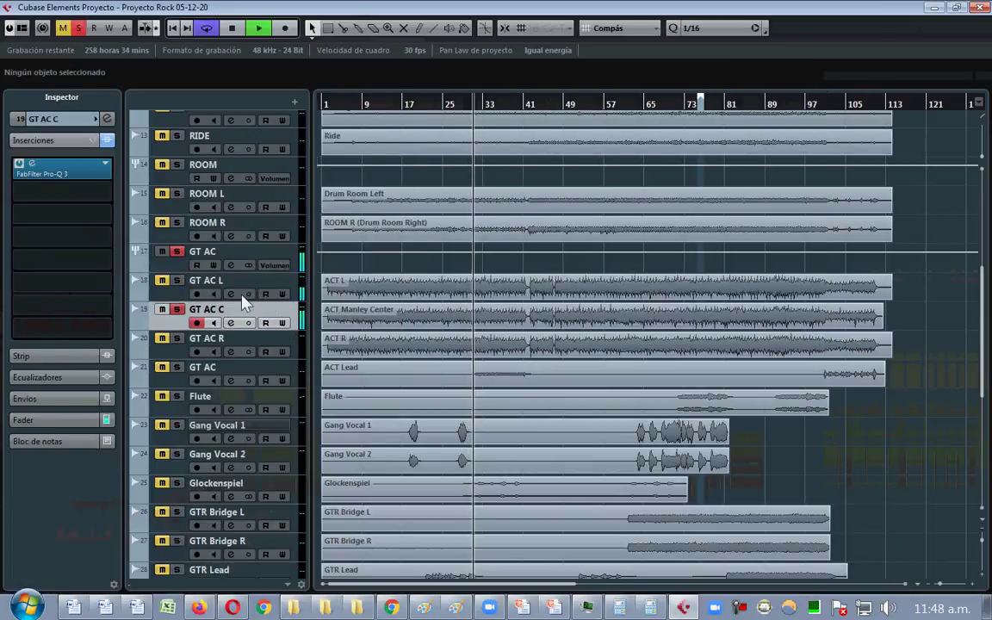
left_click(32, 165)
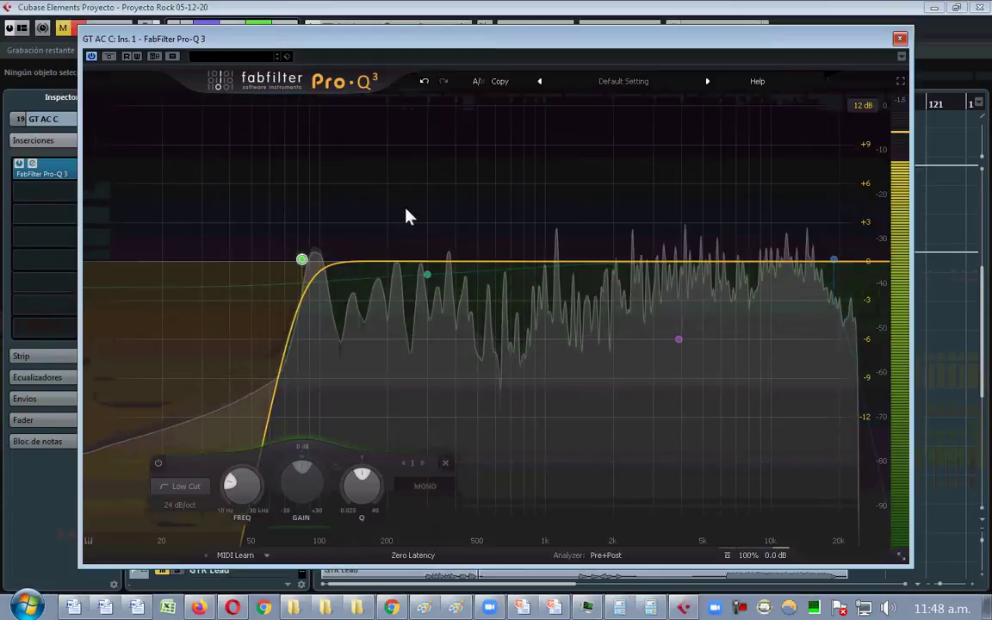
double_click(305, 252)
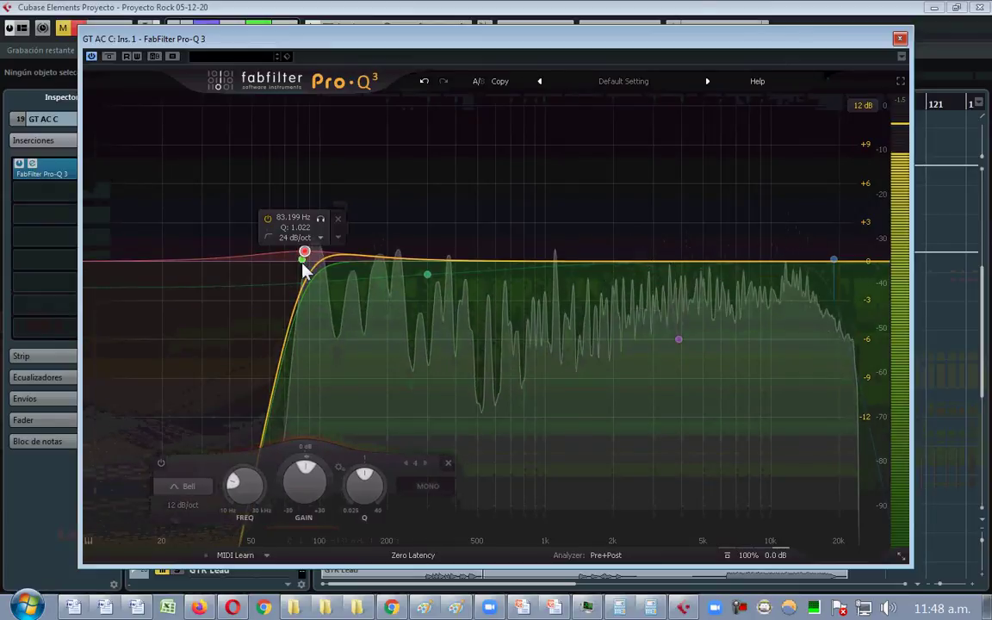
left_click(341, 211)
mouse_move(302, 258)
left_mouse_down()
mouse_move(238, 263)
mouse_move(310, 263)
left_mouse_up()
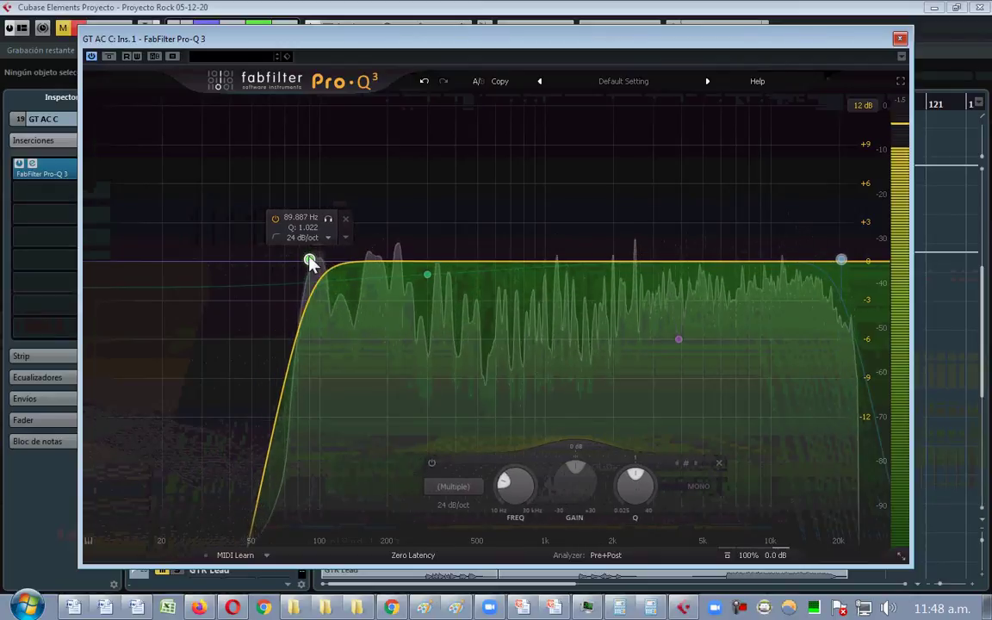
- Toggle the selected low and high cut bands of GT AC C until both are active, and close the equalizer
left_click(274, 219)
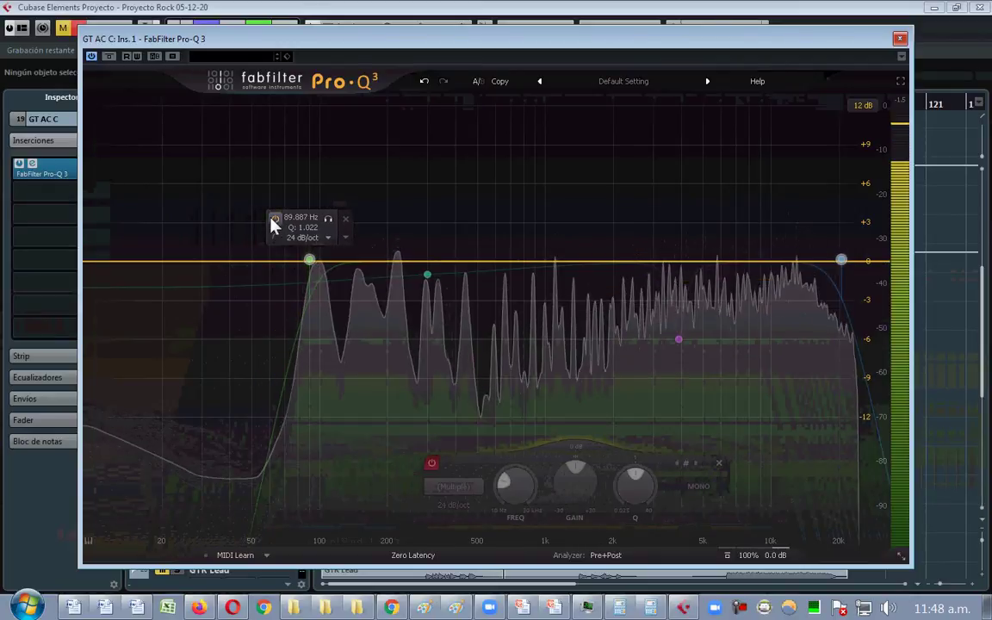
left_click(274, 219)
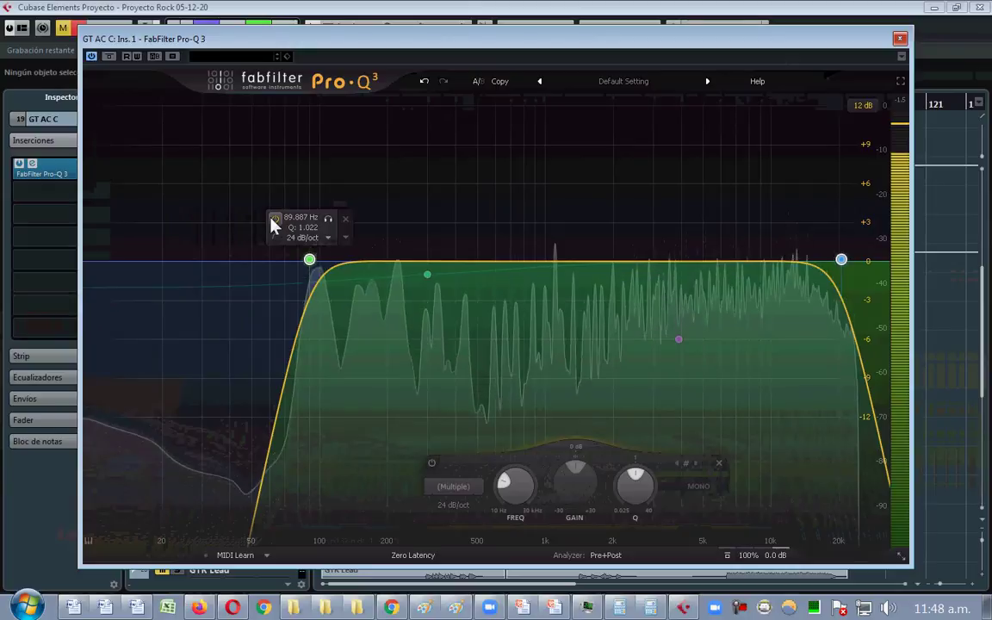
left_click(899, 37)
- Solo GT AC R in place of GT AC C and insert FabFilter Pro-Q 3 in its first insert slot
left_click(176, 310)
left_click(176, 337)
left_click(291, 353)
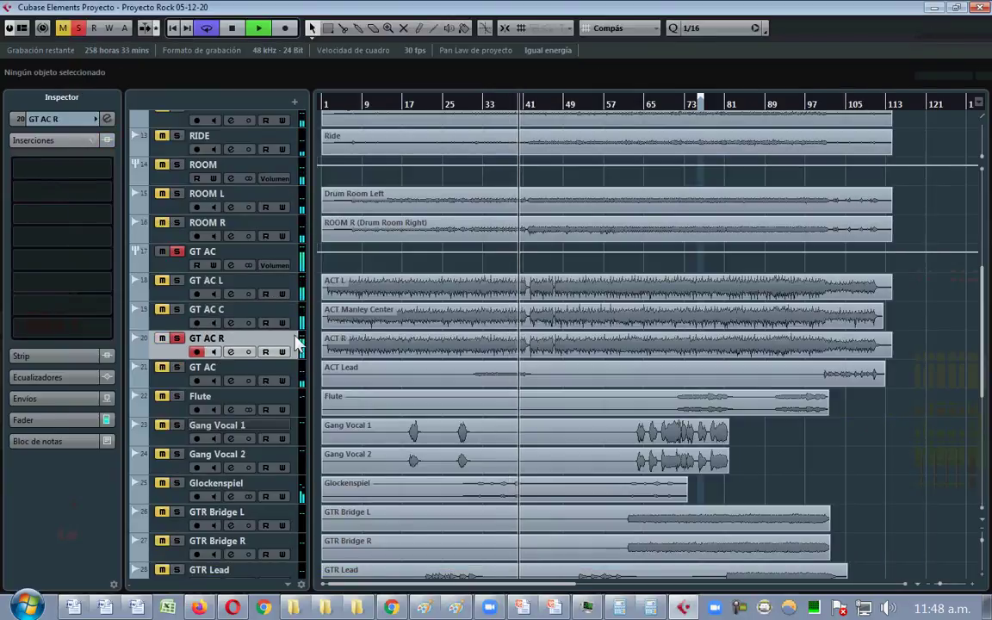
left_click(46, 171)
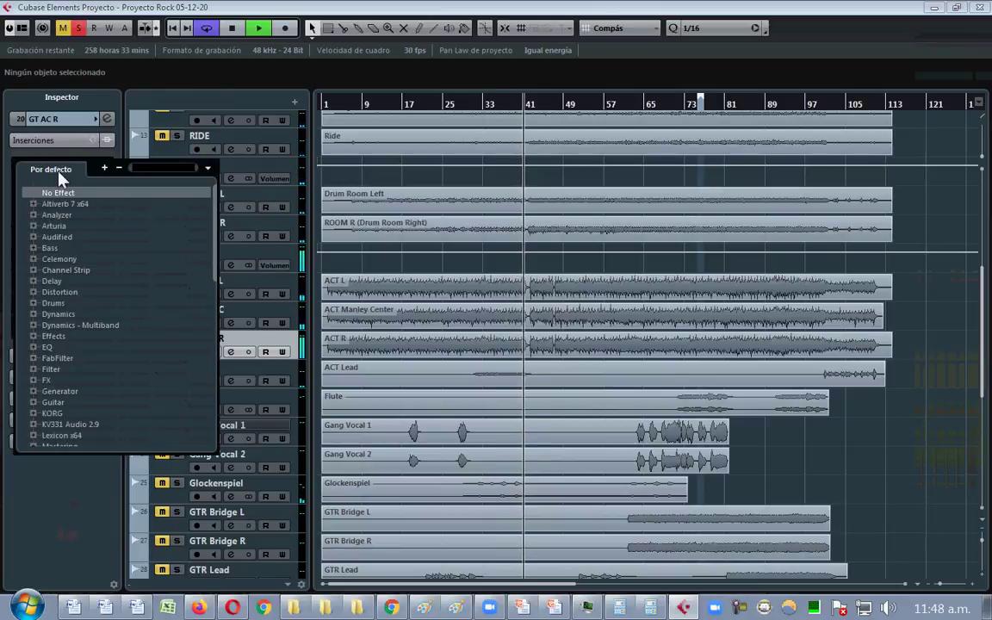
type("PRO-Q")
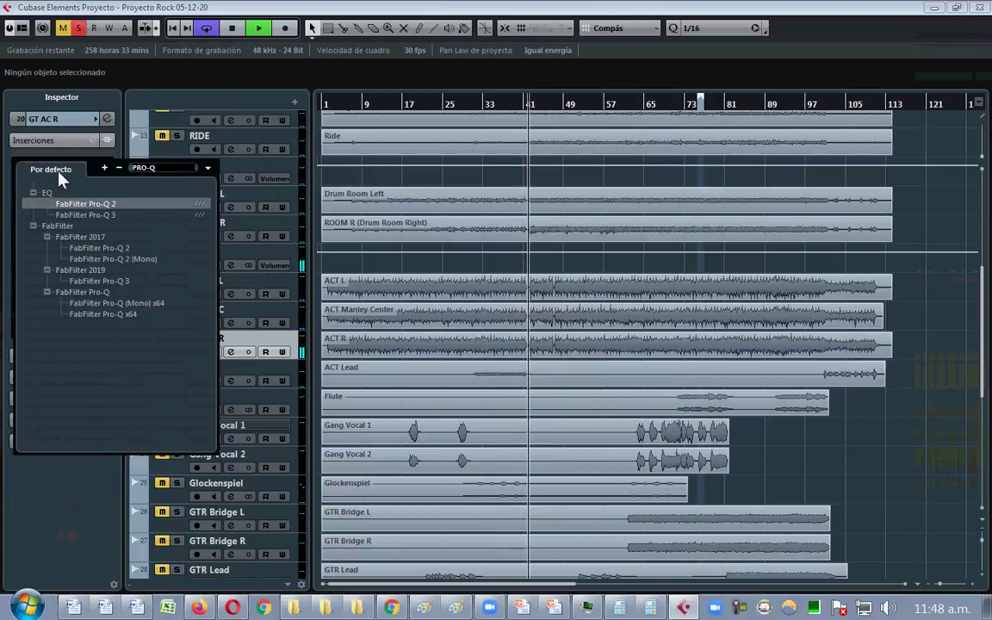
left_click(117, 215)
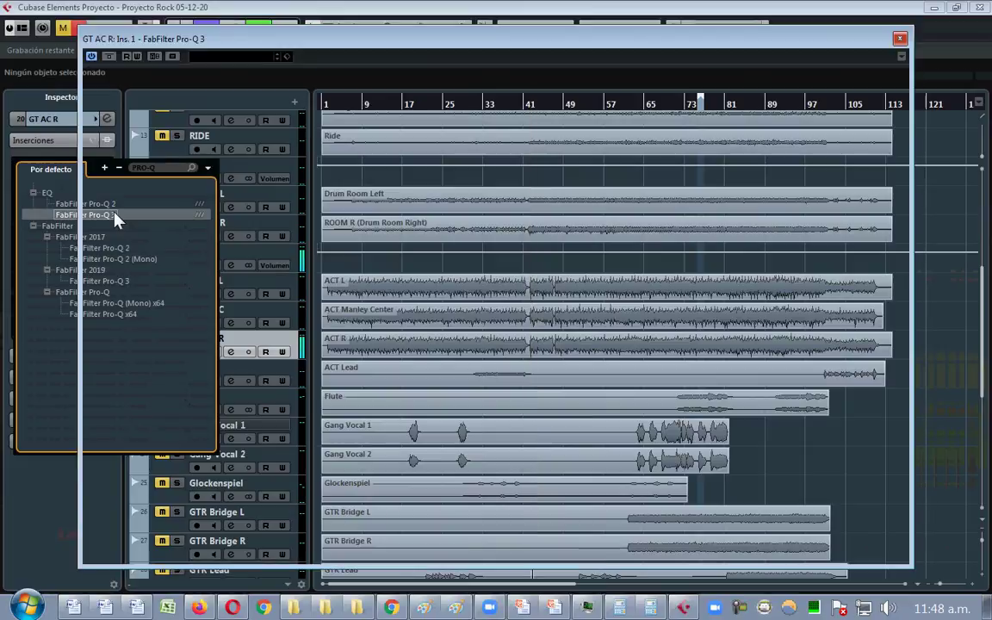
- Raise the low cut on GT AC R to about 125 Hz, comparing with the band bypassed, and close the equalizer
left_click_drag(304, 250, 328, 227)
left_click(293, 219)
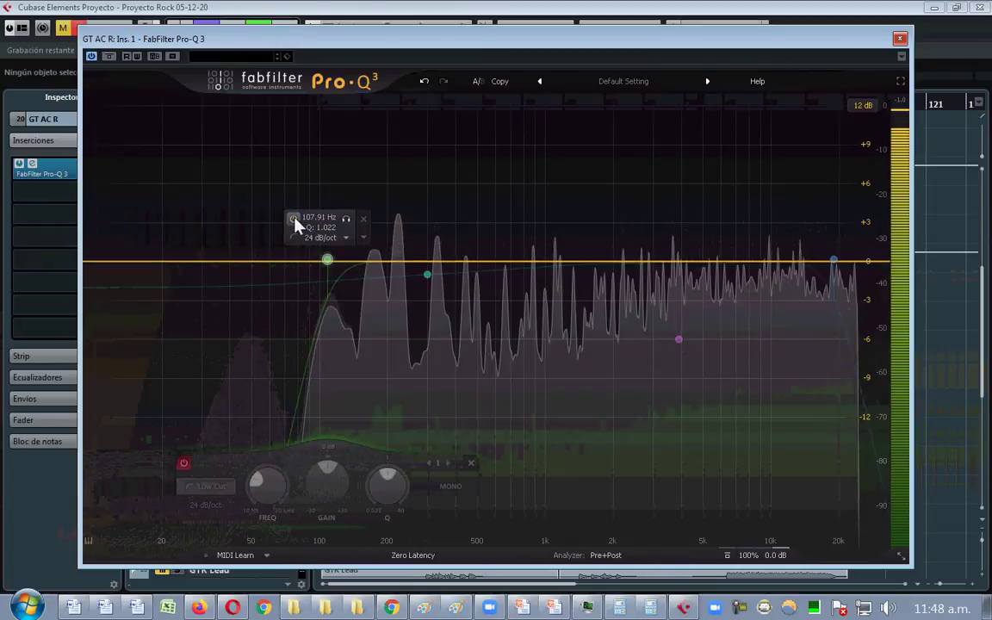
left_click(293, 218)
left_click_drag(327, 259, 342, 260)
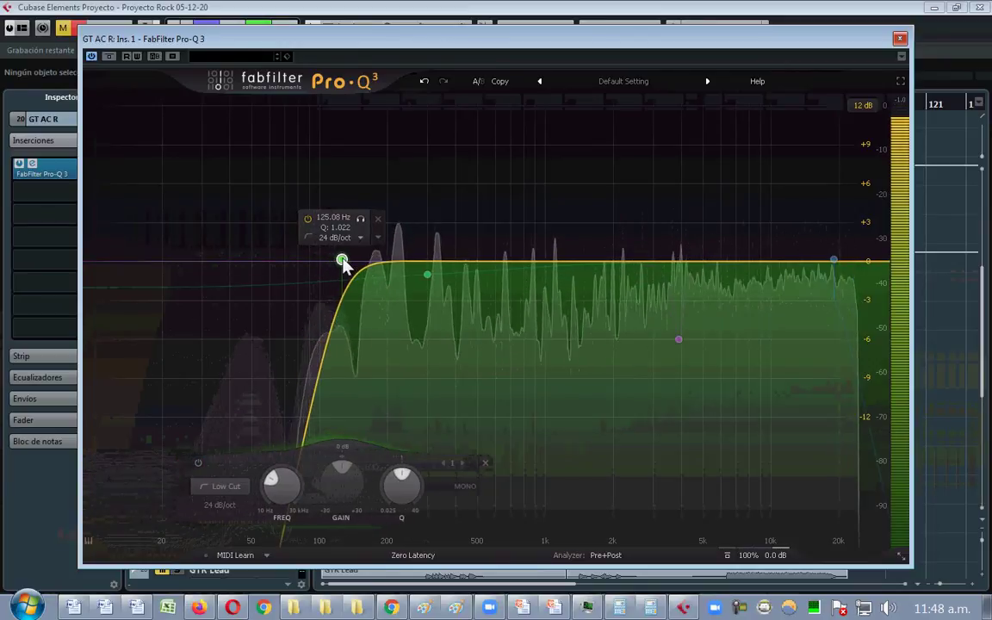
left_click(307, 217)
left_click(307, 218)
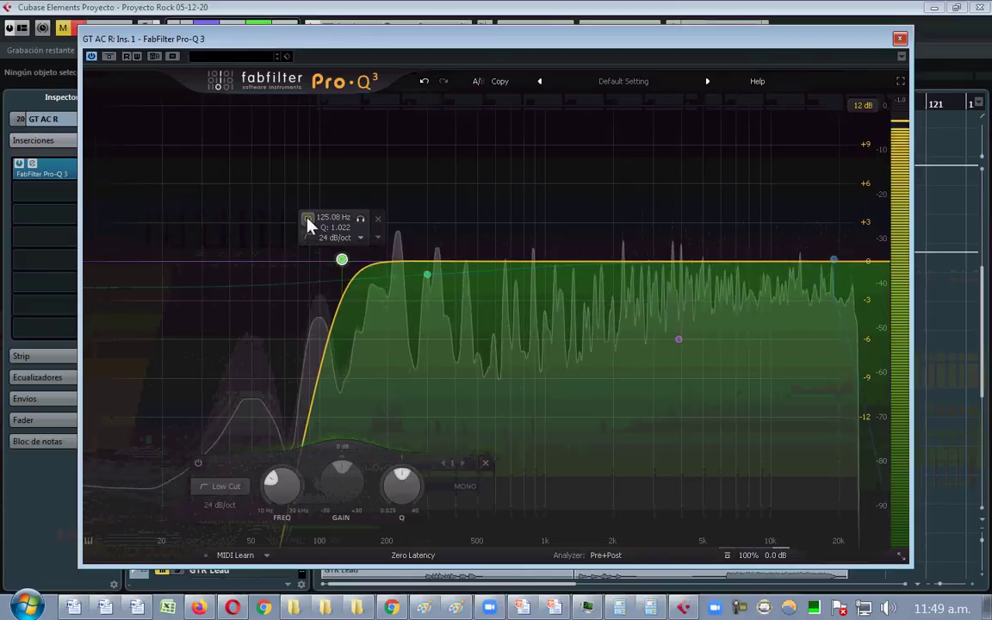
left_click(900, 38)
- Solo the GT AC lead track in place of GT AC R and set the playback cycle around bar 105, over its final phrase
left_click(177, 340)
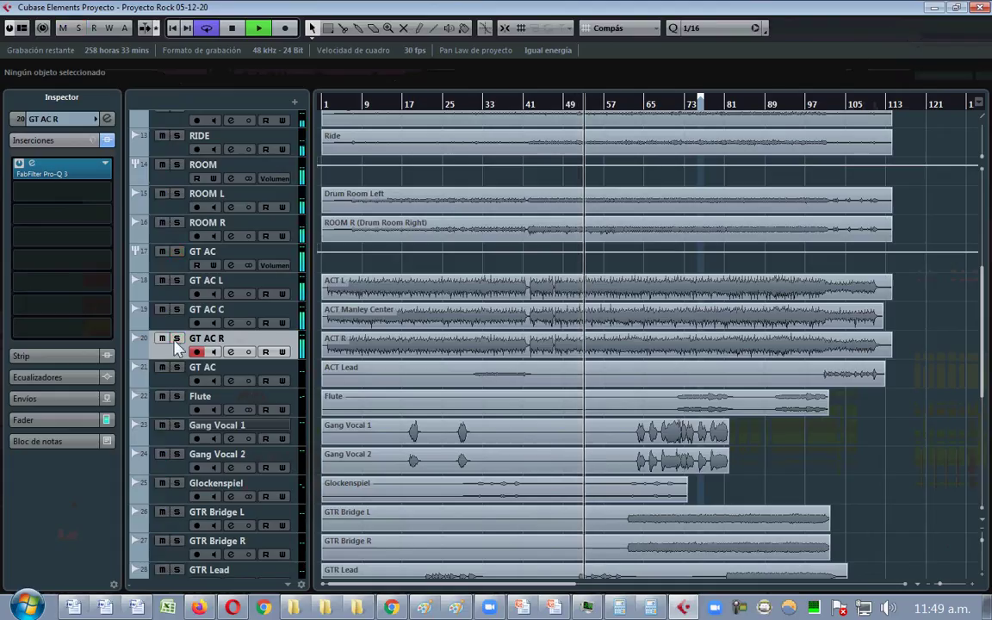
left_click(180, 368)
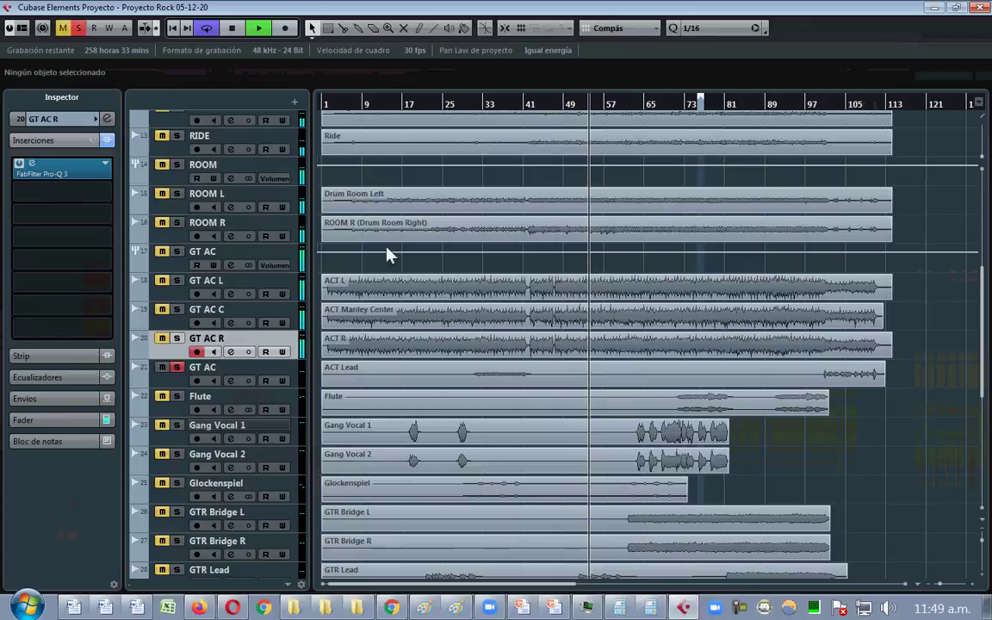
left_click(489, 104)
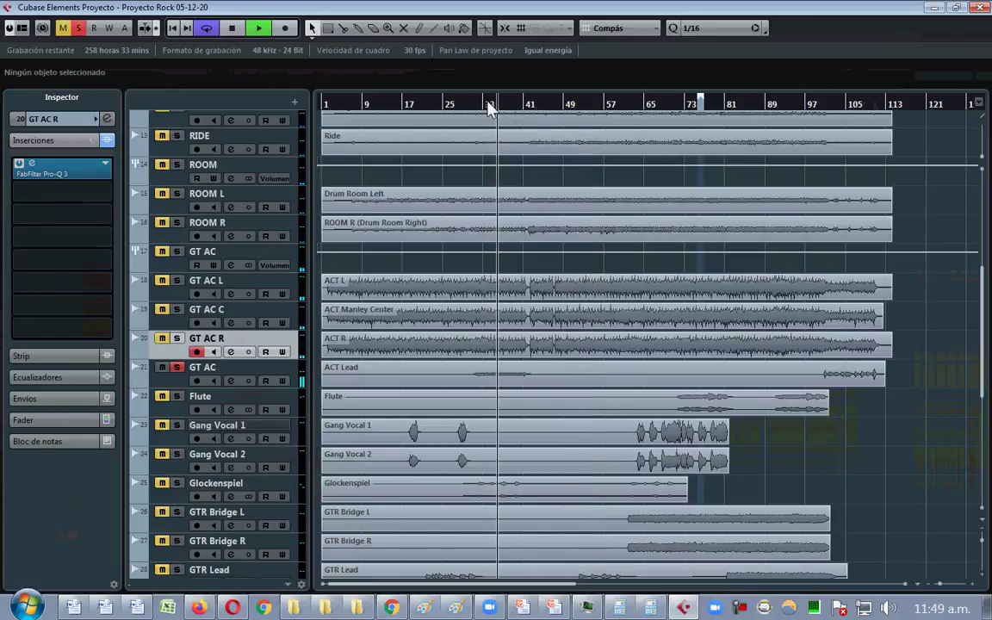
left_click(853, 101)
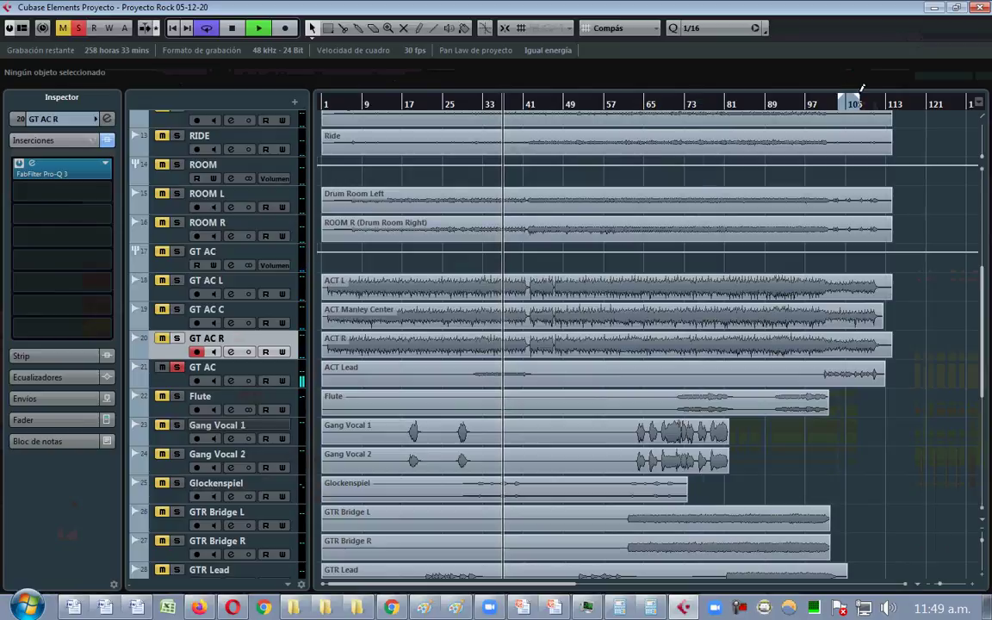
left_click(835, 108)
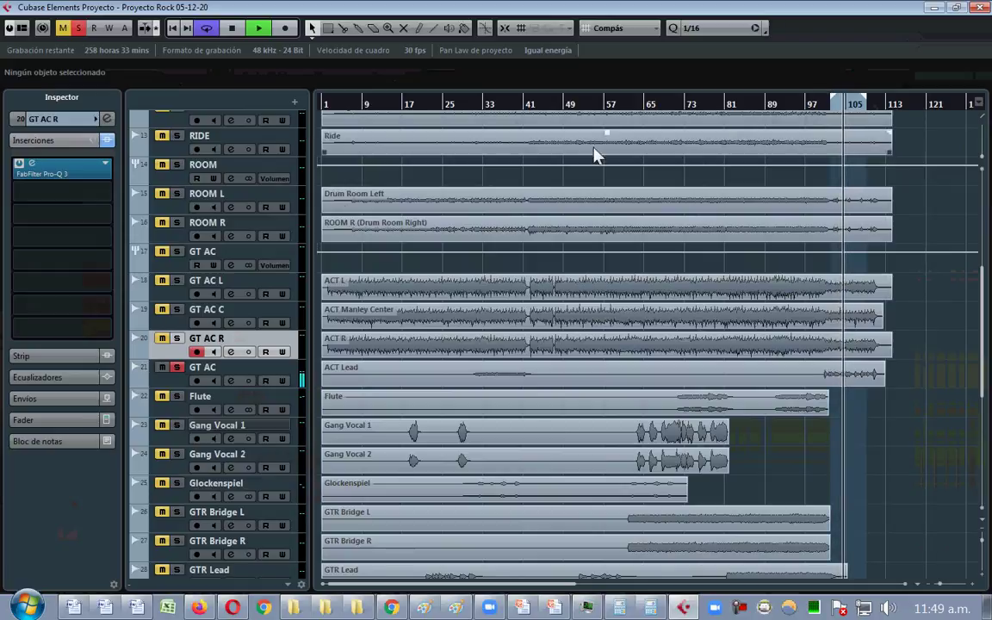
- Insert FabFilter Pro-Q 3 in the first insert slot of the GT AC lead track
left_click(263, 384)
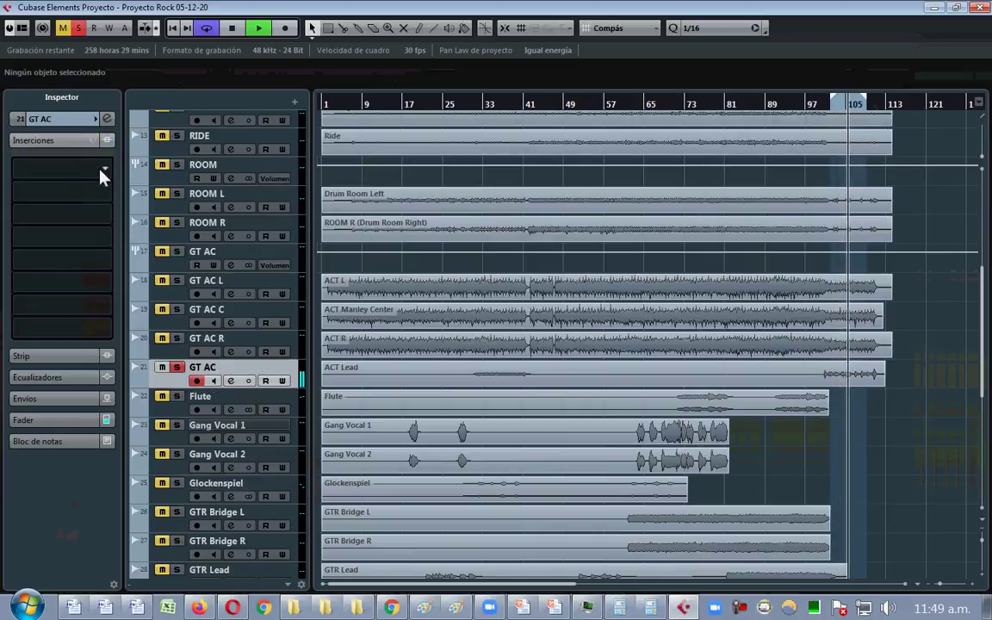
left_click(83, 170)
type("PRO-Q")
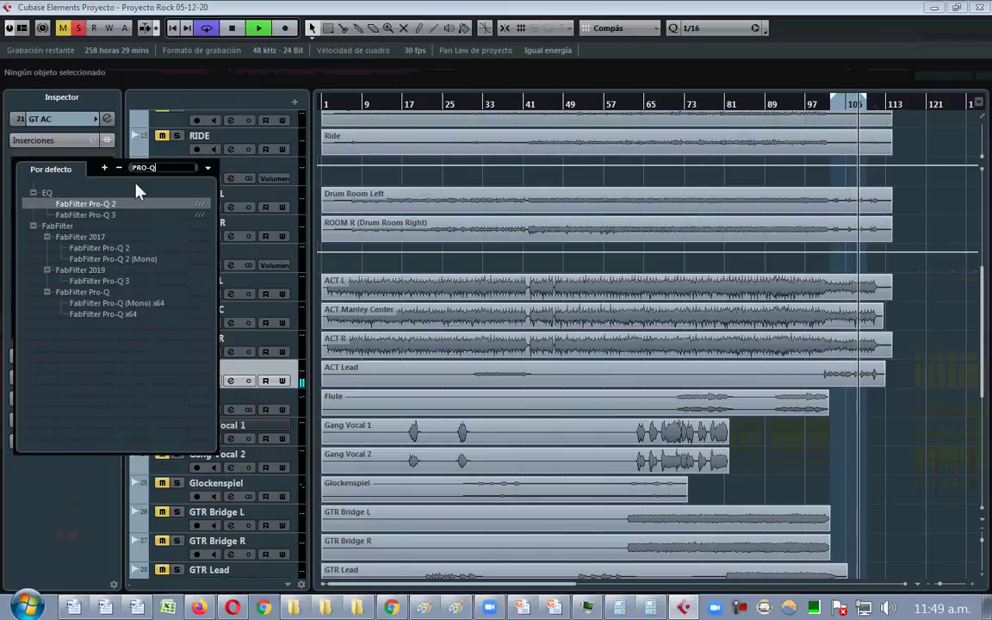
left_click(140, 217)
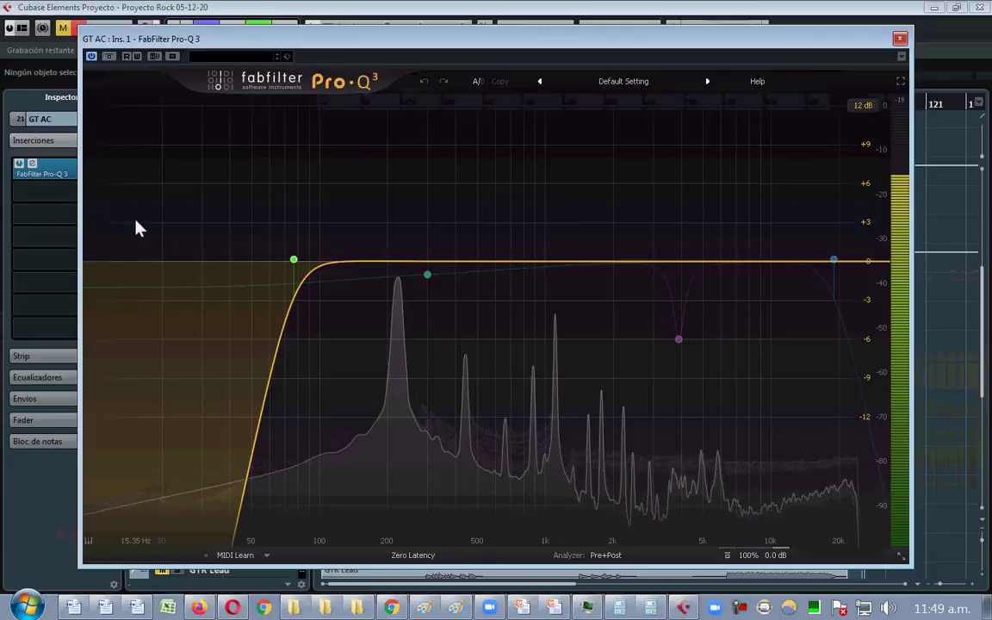
- On the GT AC lead track, set the low cut to about 170 Hz, enable the high cut at about 16.8 kHz and close the equalizer
left_click_drag(293, 260, 366, 234)
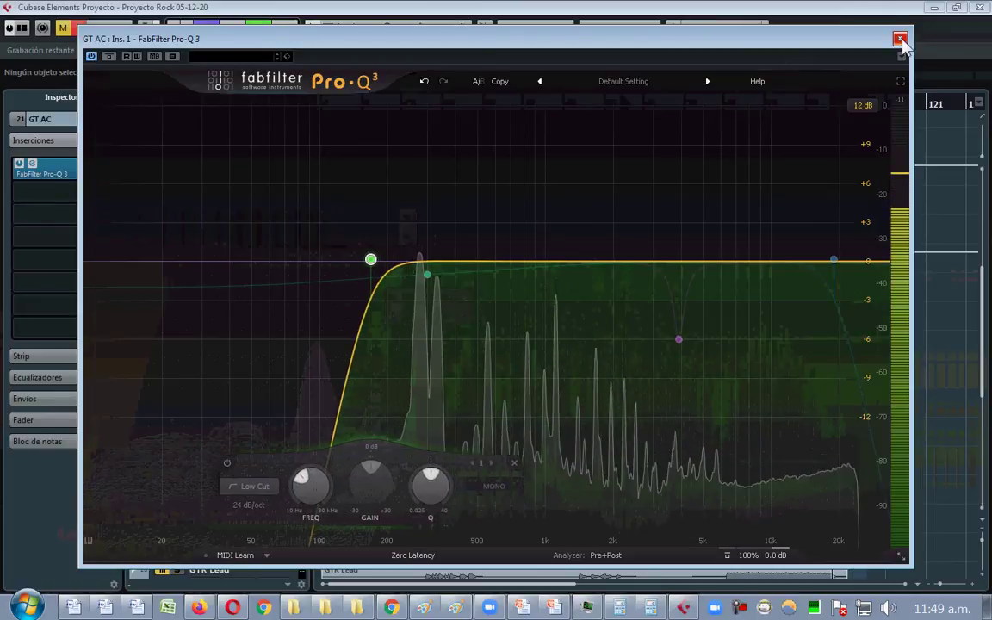
left_click(832, 261, "shift")
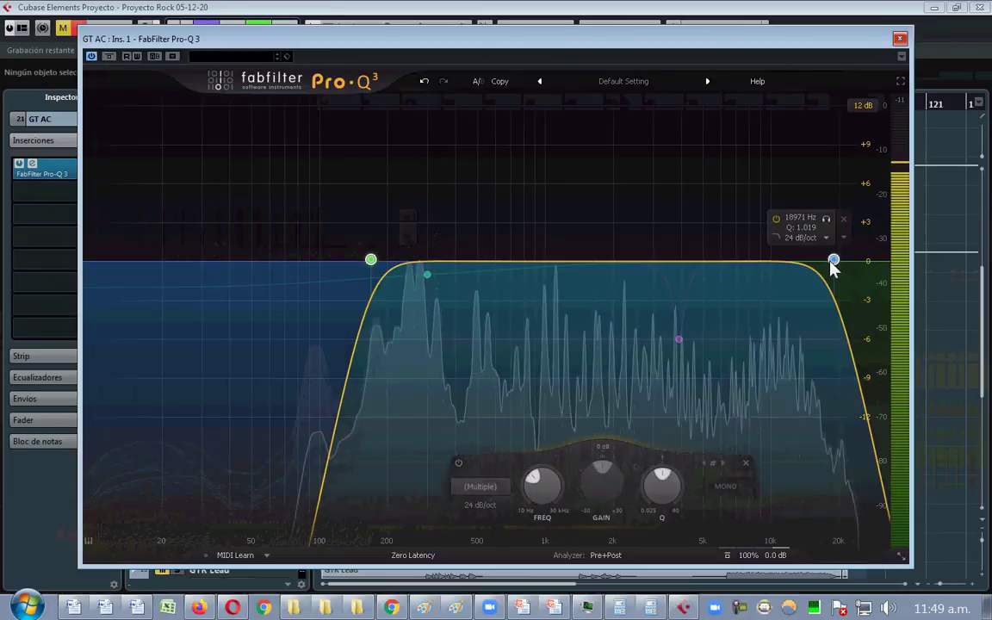
mouse_move(833, 260)
left_mouse_down()
mouse_move(825, 270)
mouse_move(797, 262)
mouse_move(845, 261)
mouse_move(810, 260)
mouse_move(821, 258)
left_mouse_up()
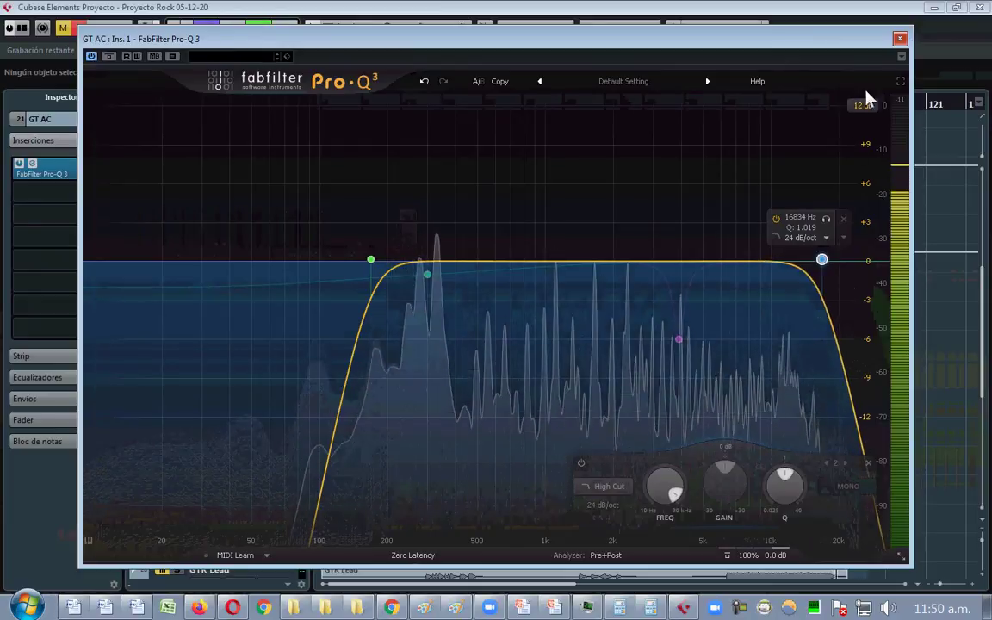
left_click(900, 39)
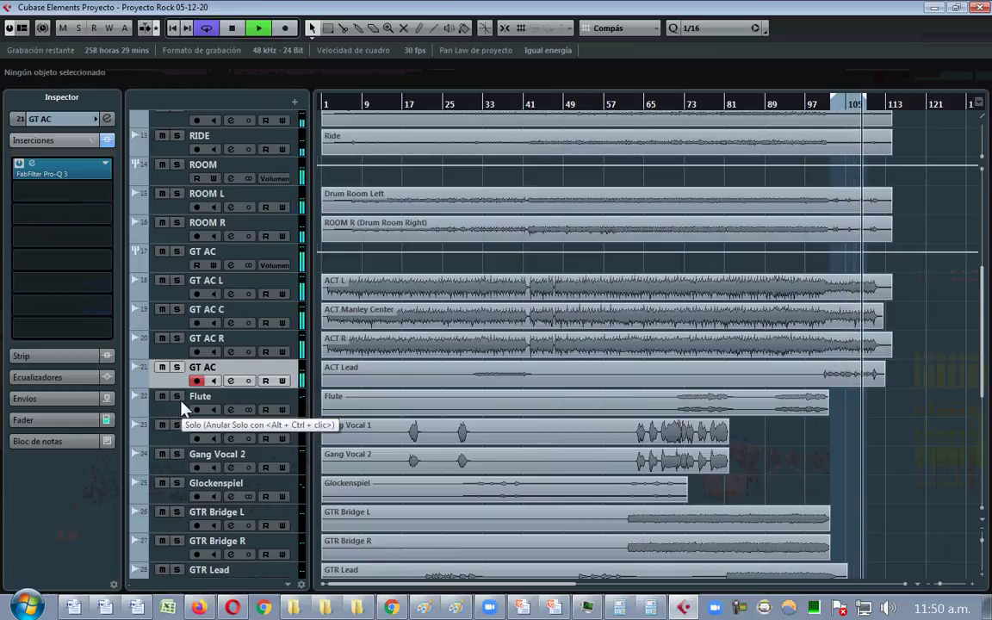
- Solo the Flute track and play it back from about bar 92
left_click(180, 404)
left_click(177, 402)
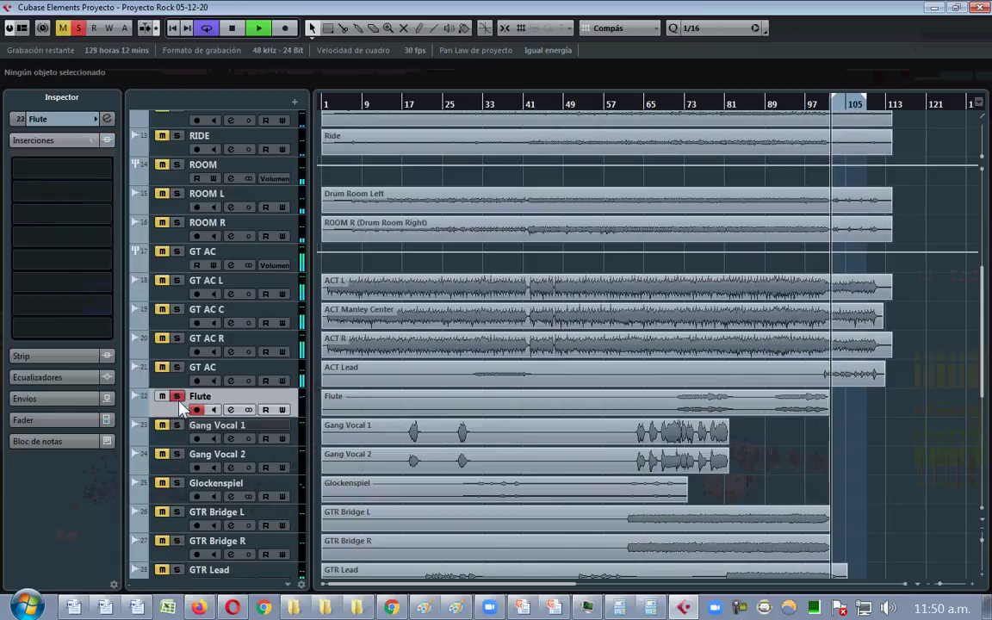
key("space")
left_click(785, 107)
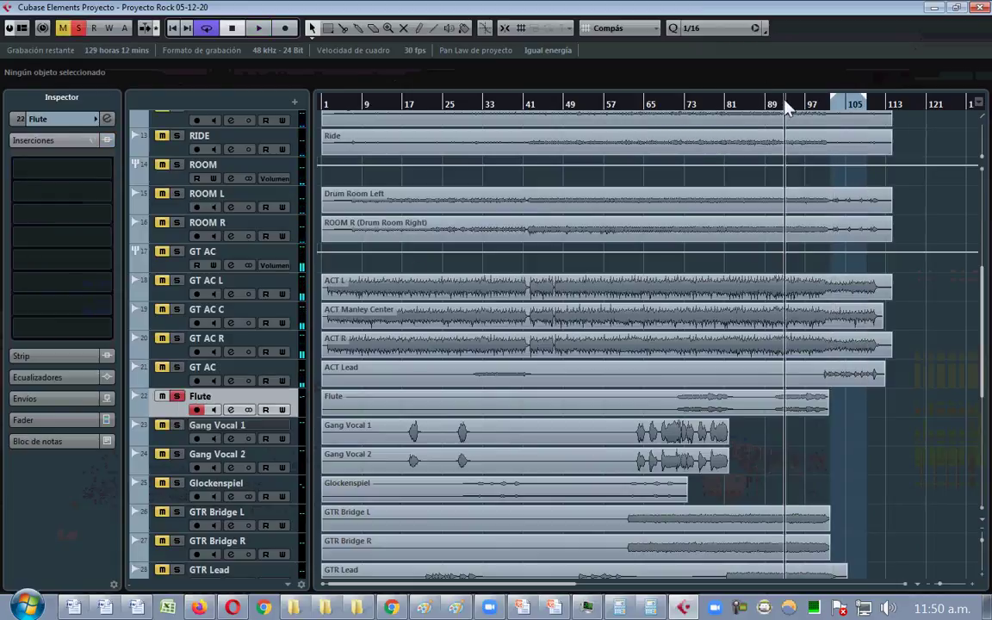
key("space")
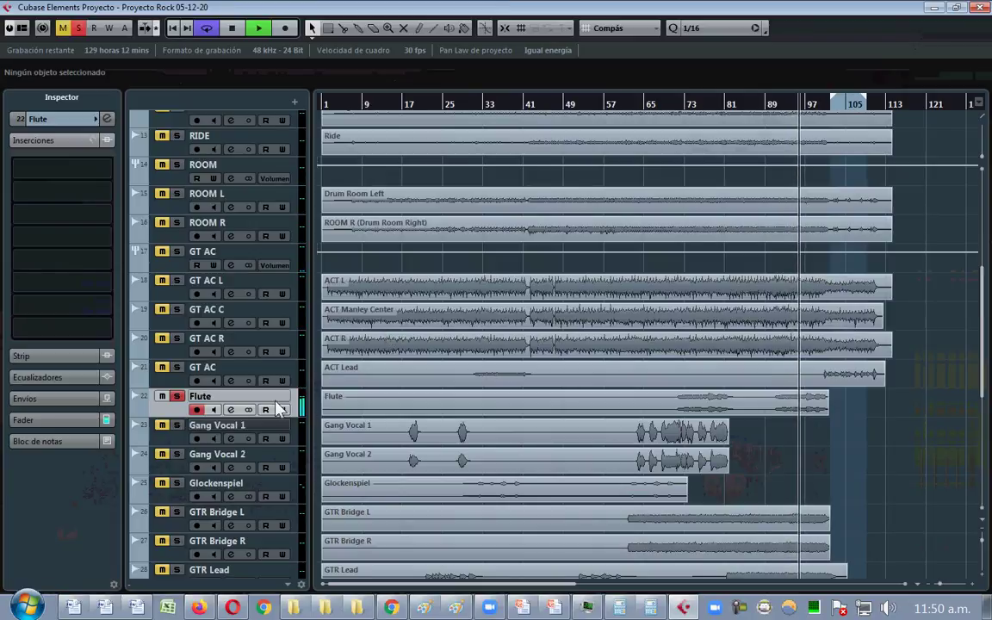
- Insert FabFilter Pro-Q 3 in the first insert slot of the Flute track
key("space")
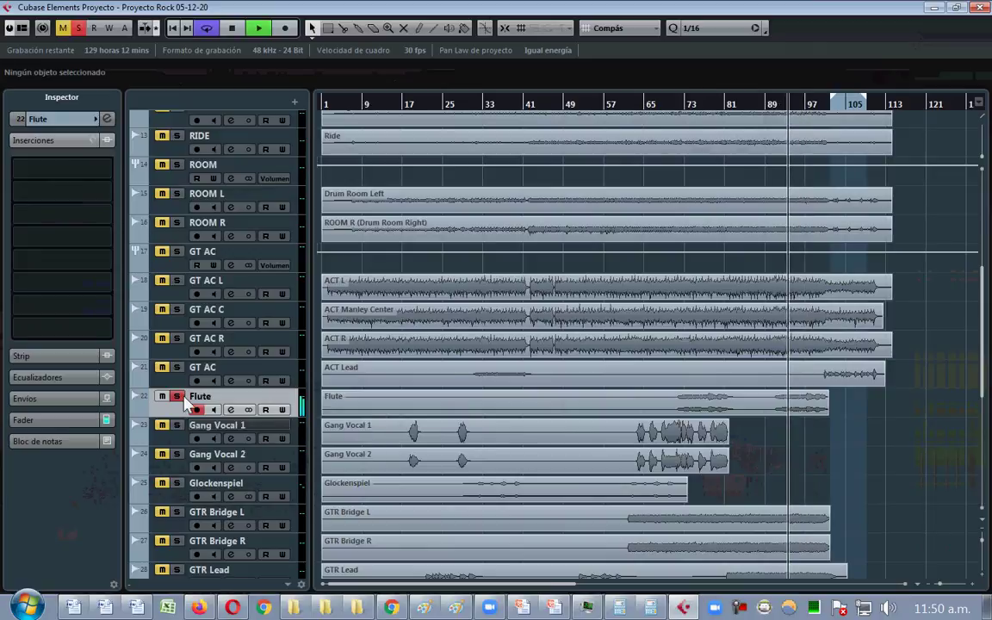
left_click(47, 173)
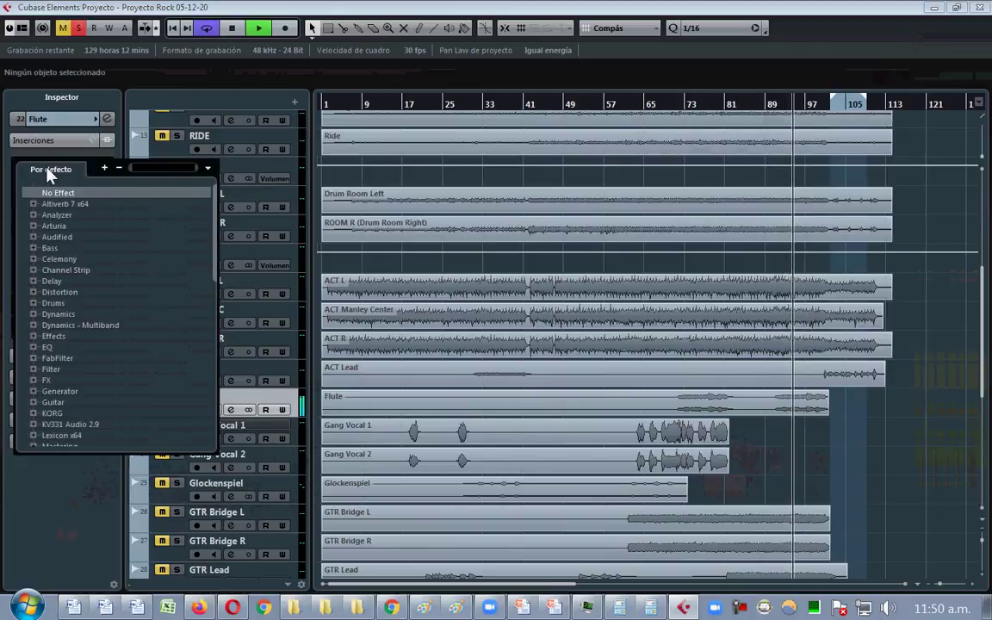
left_click(162, 167)
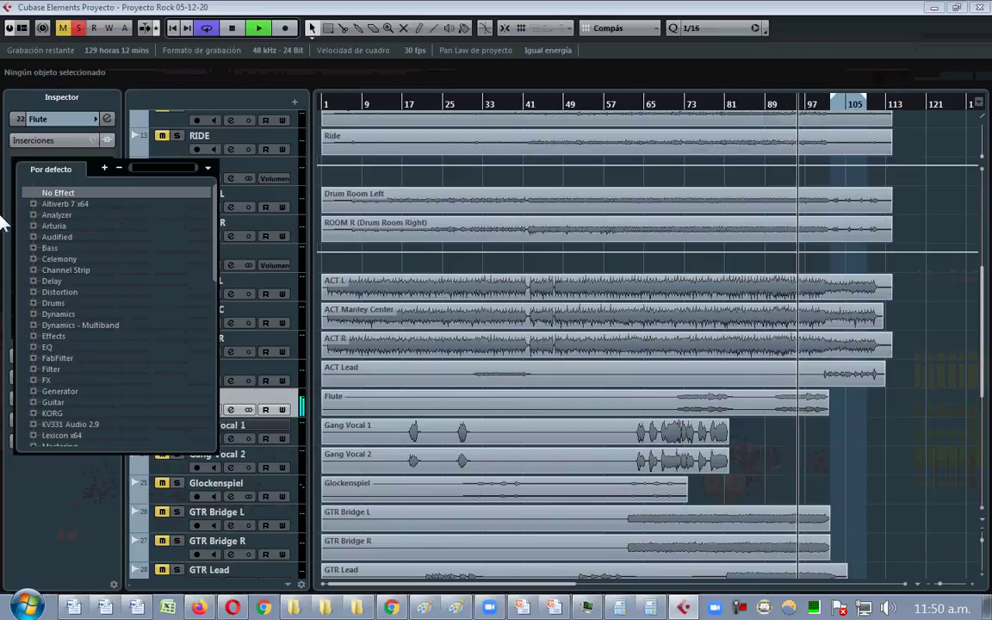
type("PRO")
type("-Q")
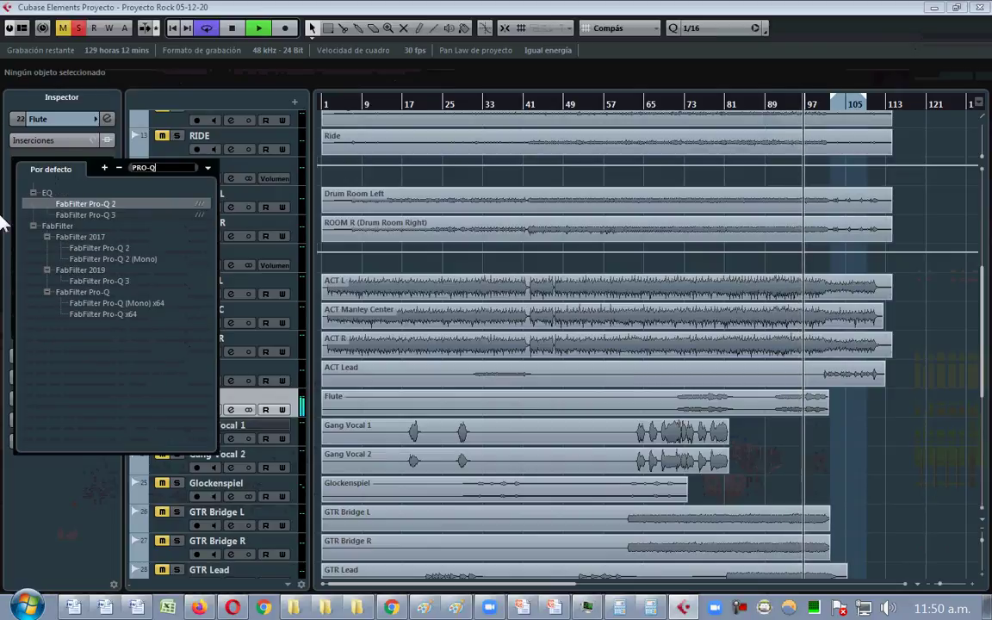
left_click(113, 216)
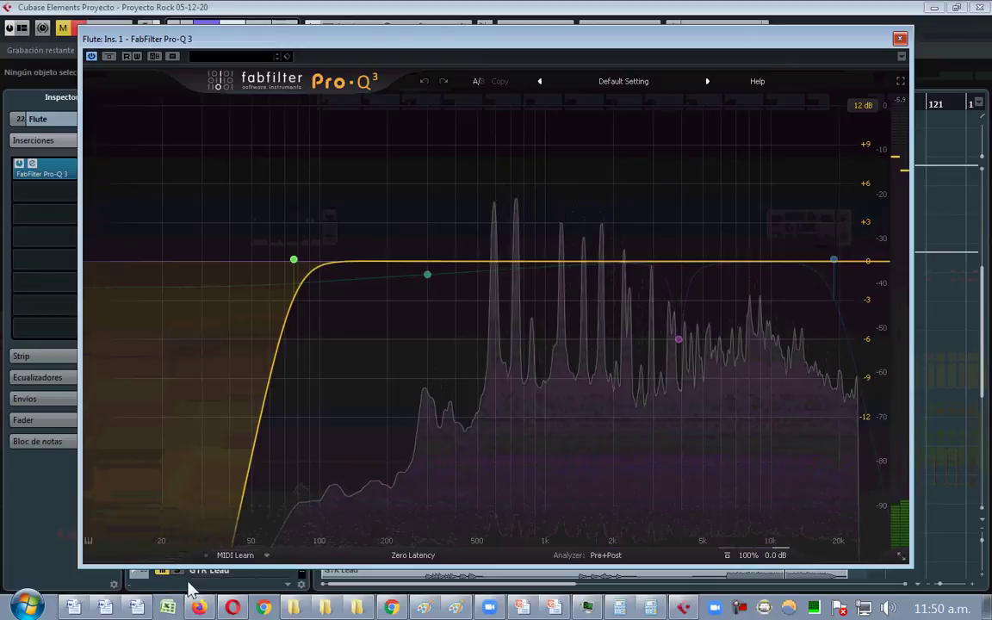
- Switch to the Word document LA ECUALIZACION, read what an equalizer is used for and highlight the word "resonancias"
mouse_move(136, 608)
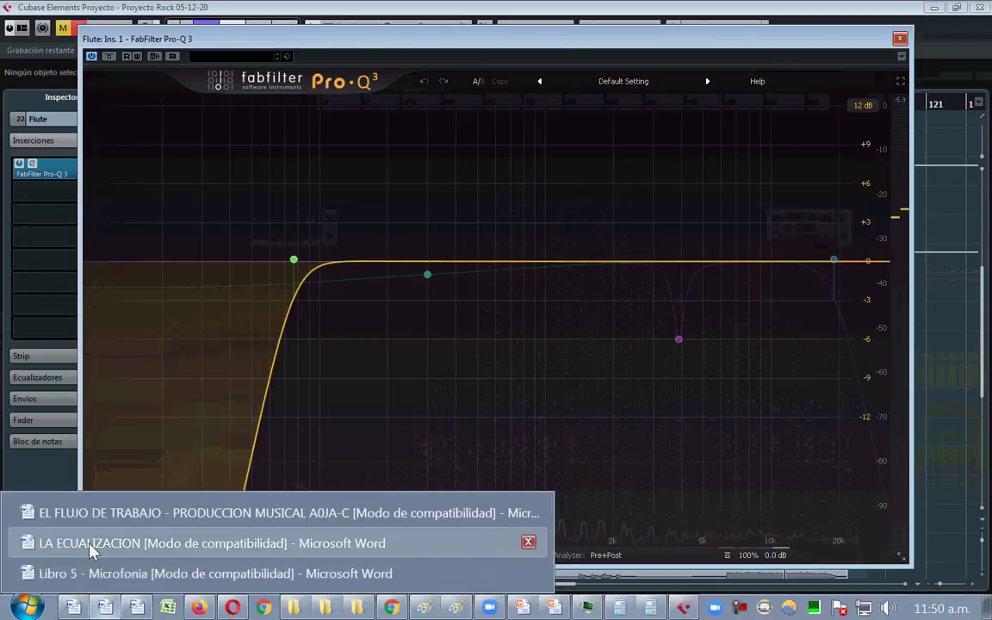
left_click(160, 544)
scroll(901, 414, "up", 5)
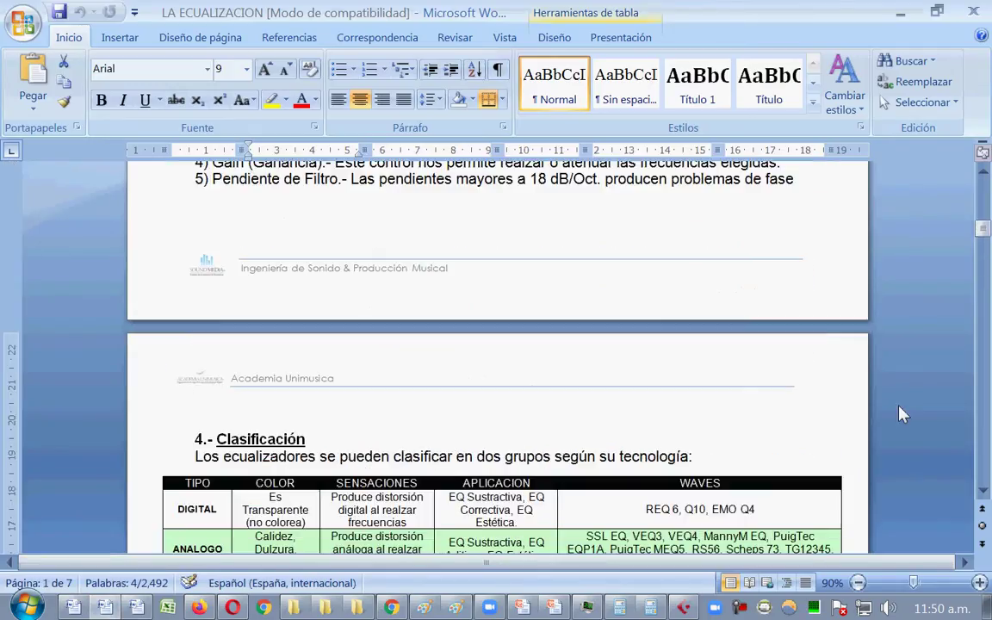
scroll(901, 414, "up", 10)
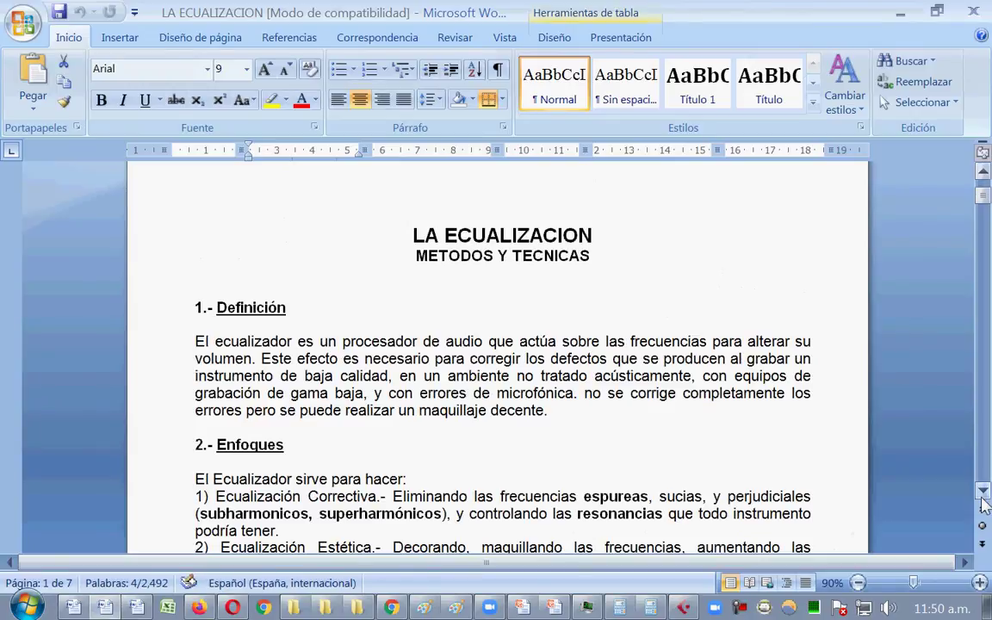
scroll(984, 510, "down", 5)
scroll(984, 507, "down", 2)
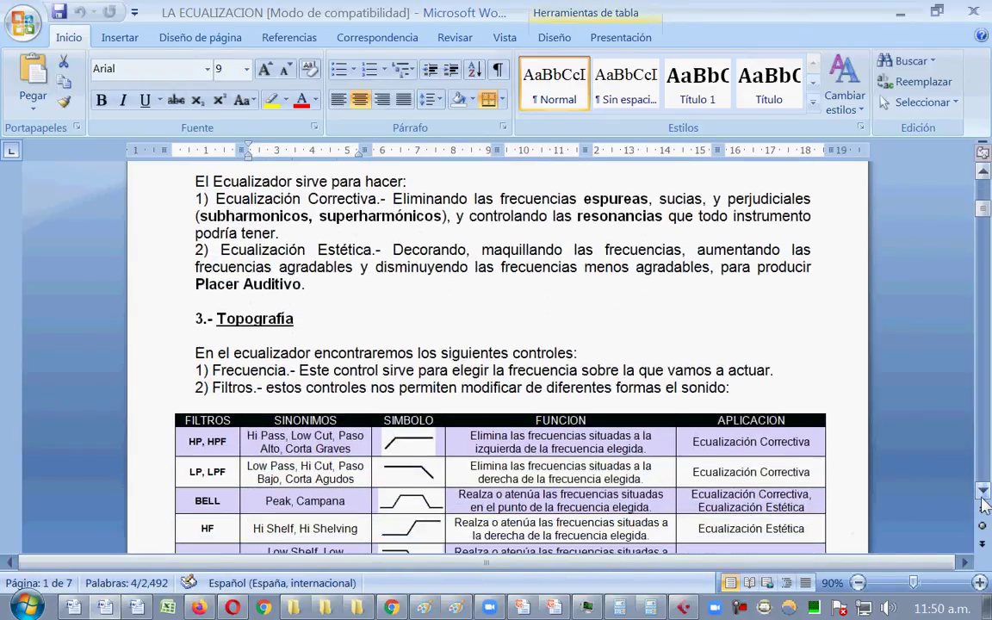
double_click(612, 218)
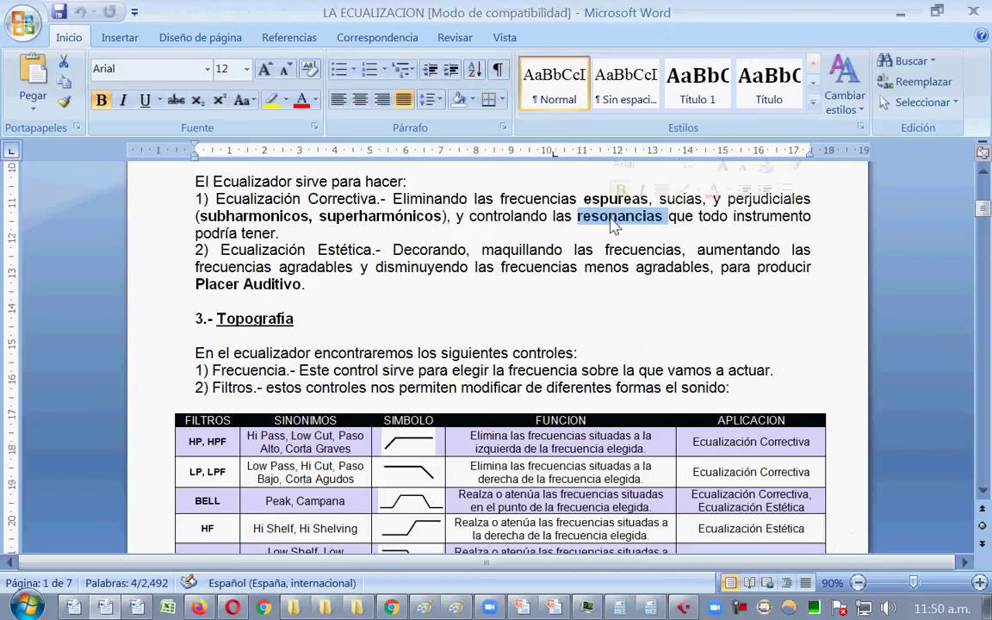
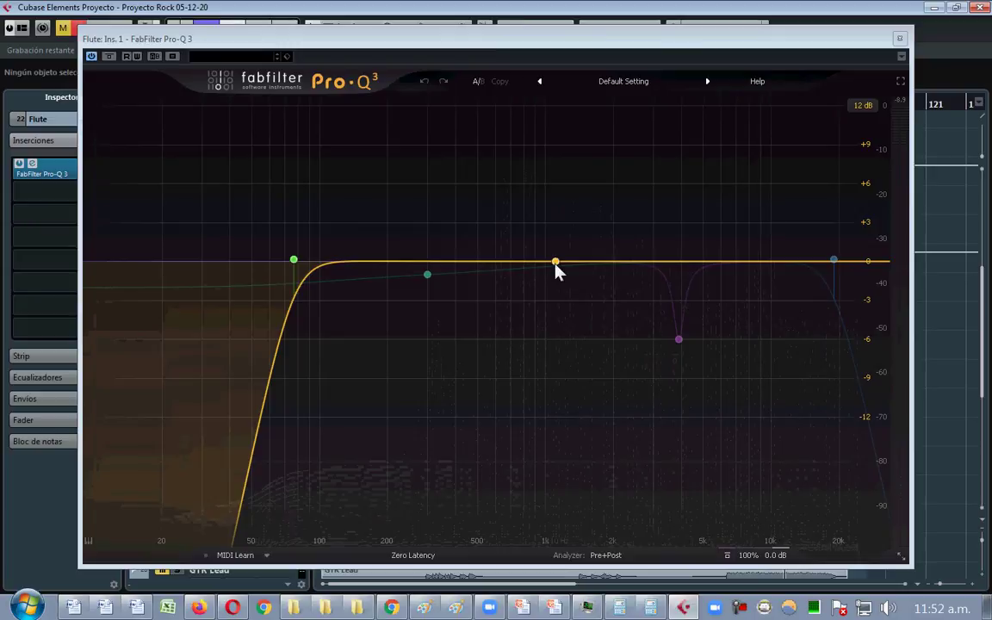
- On the Flute equalizer, add a bell band at about 298 Hz with +19 dB gain and Q 40, using the 30 dB display range
mouse_move(414, 255)
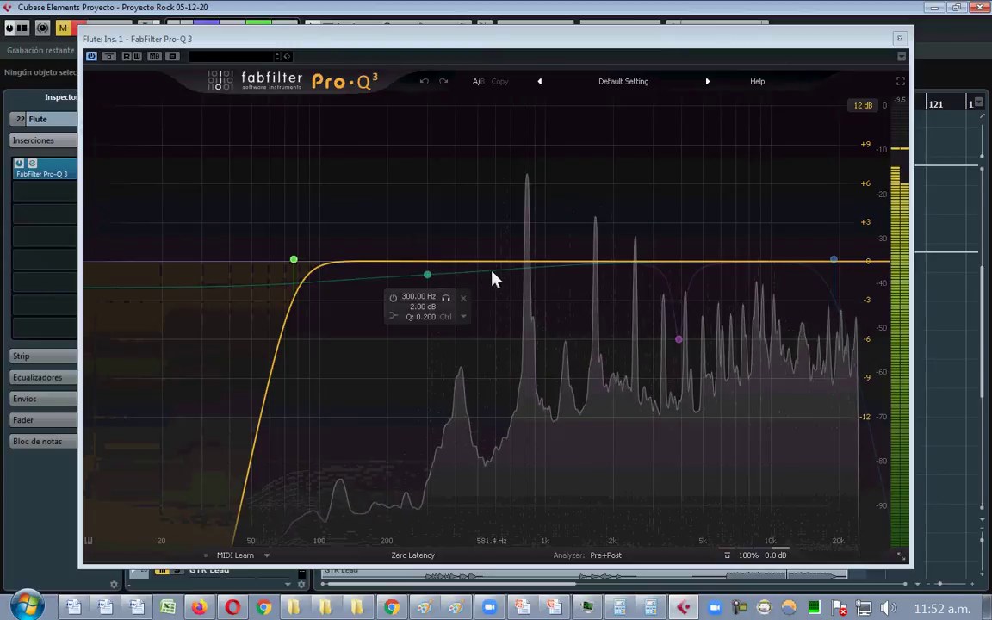
left_click(441, 262)
left_click_drag(441, 262, 441, 160)
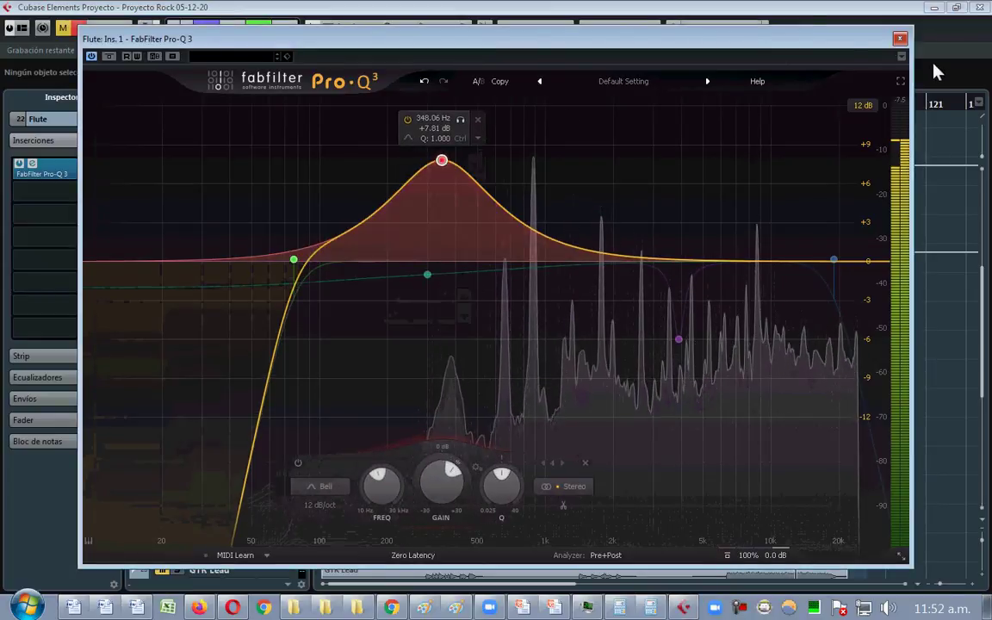
left_click(863, 105)
left_click(865, 166)
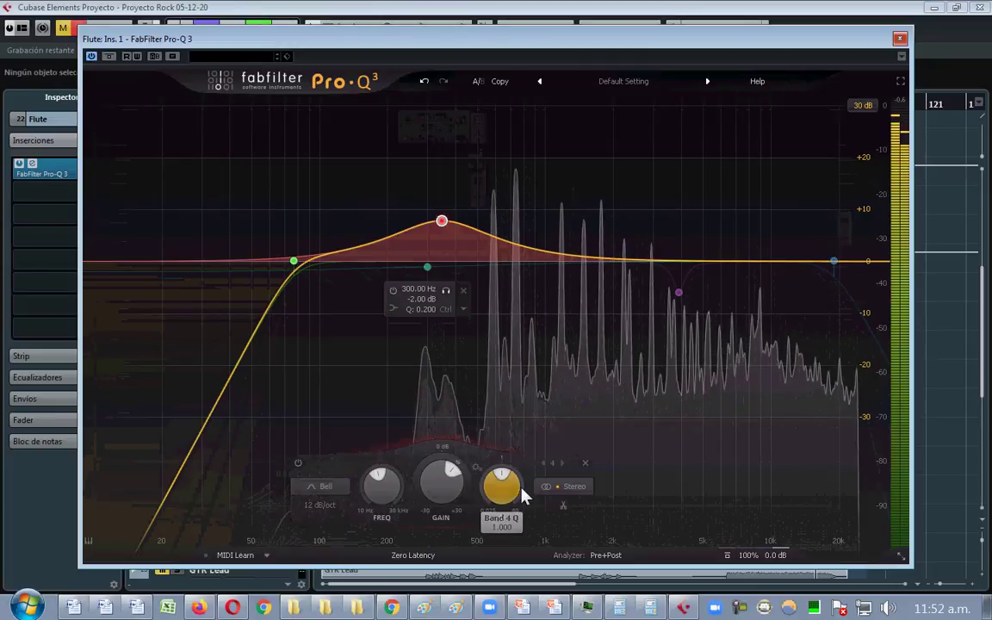
left_click_drag(524, 489, 538, 321)
left_click_drag(442, 223, 428, 163)
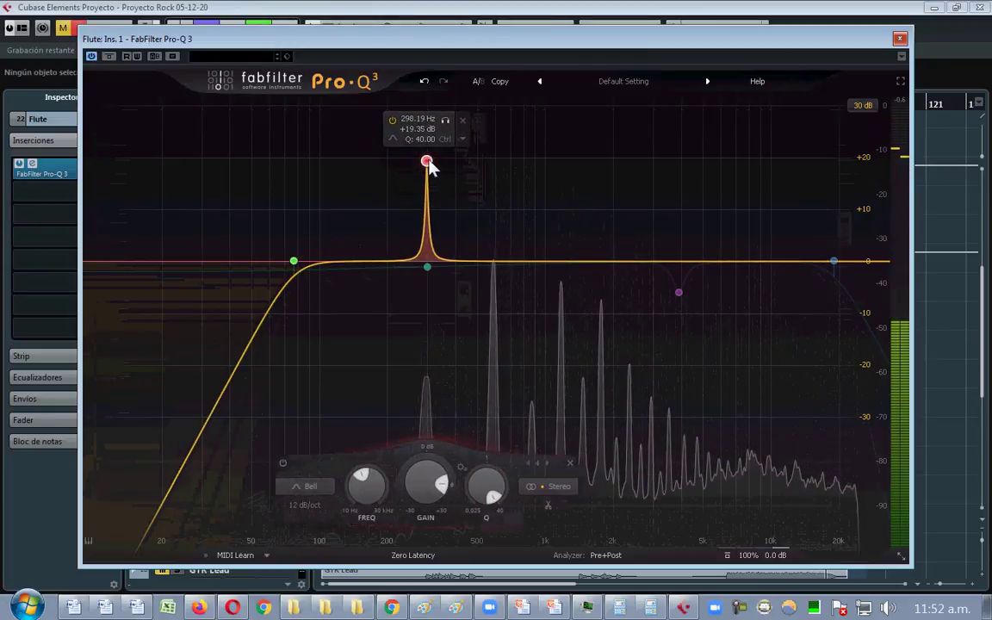
- Sweep the narrow bell band at about +30 dB from 581 Hz up to 8.7 kHz during playback, then flatten it to 0 dB
left_click_drag(428, 163, 494, 86)
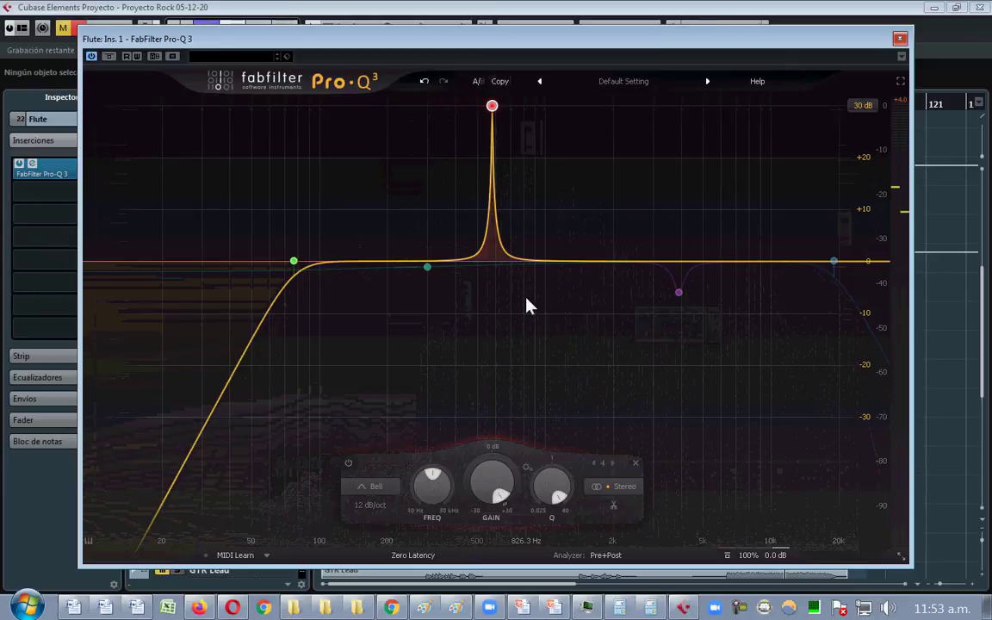
mouse_move(521, 137)
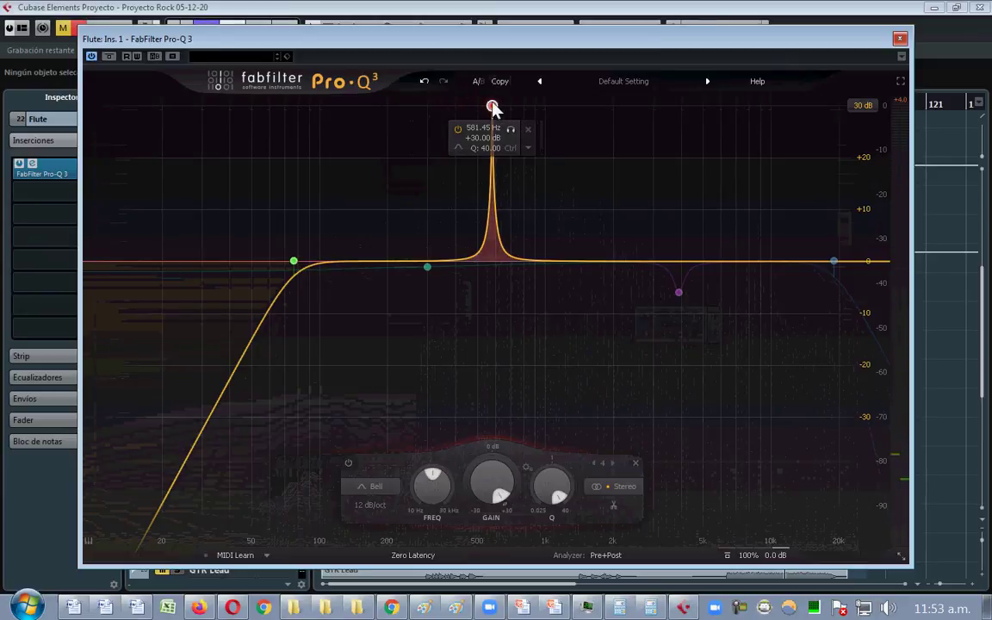
left_click_drag(493, 105, 757, 110)
key("space")
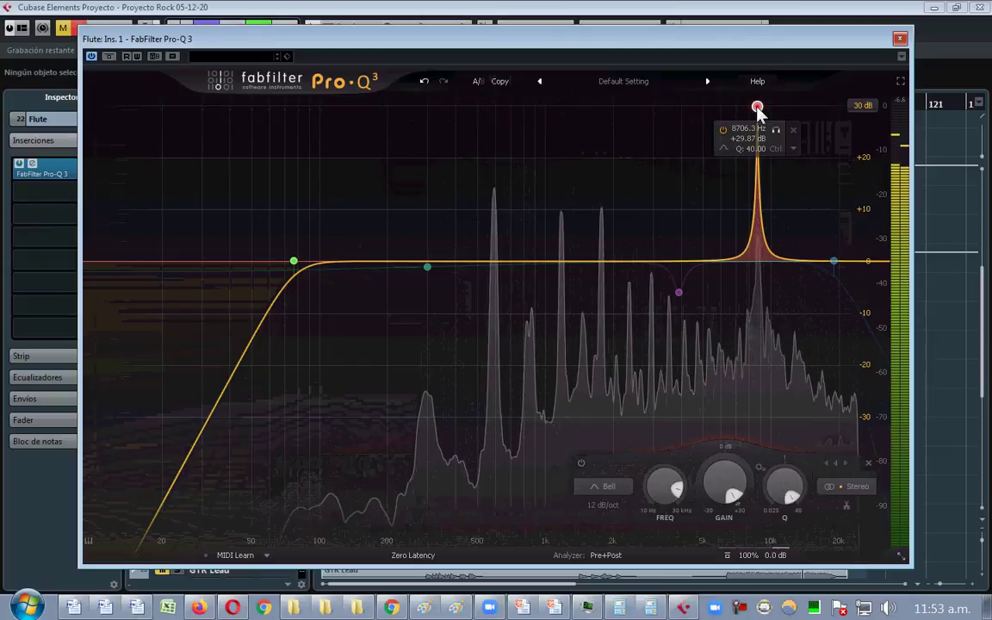
mouse_move(761, 110)
left_mouse_down()
mouse_move(802, 117)
mouse_move(787, 106)
mouse_move(746, 107)
left_mouse_up()
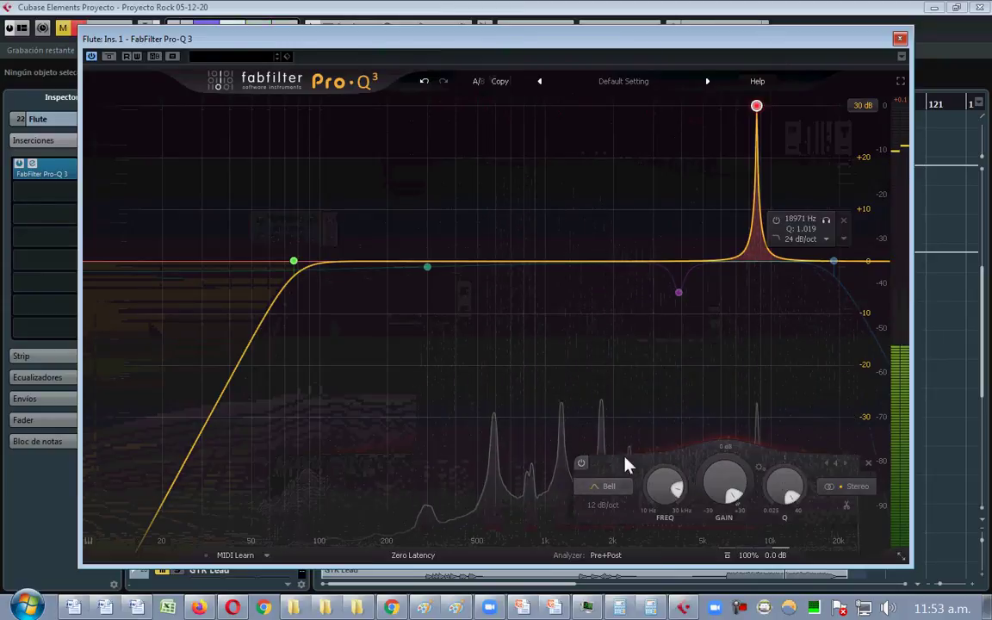
left_click_drag(757, 105, 744, 267)
- Look up the CENTRAL row of the BARRIDO DE FRECUENCIAS table in the Word document LA ECUALIZACION
left_click(136, 607)
left_click(129, 538)
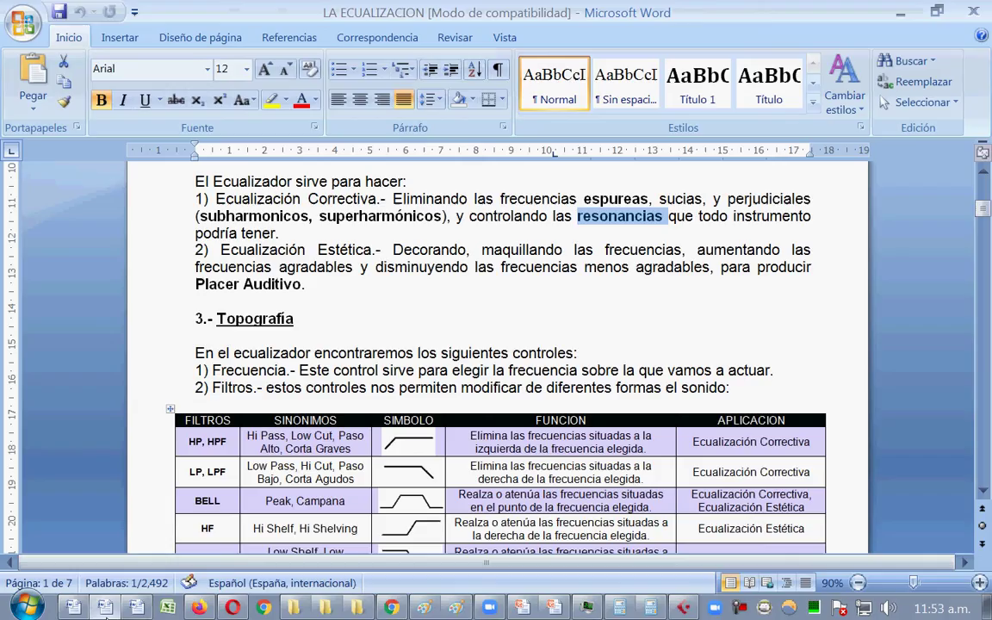
scroll(316, 439, "up", 8)
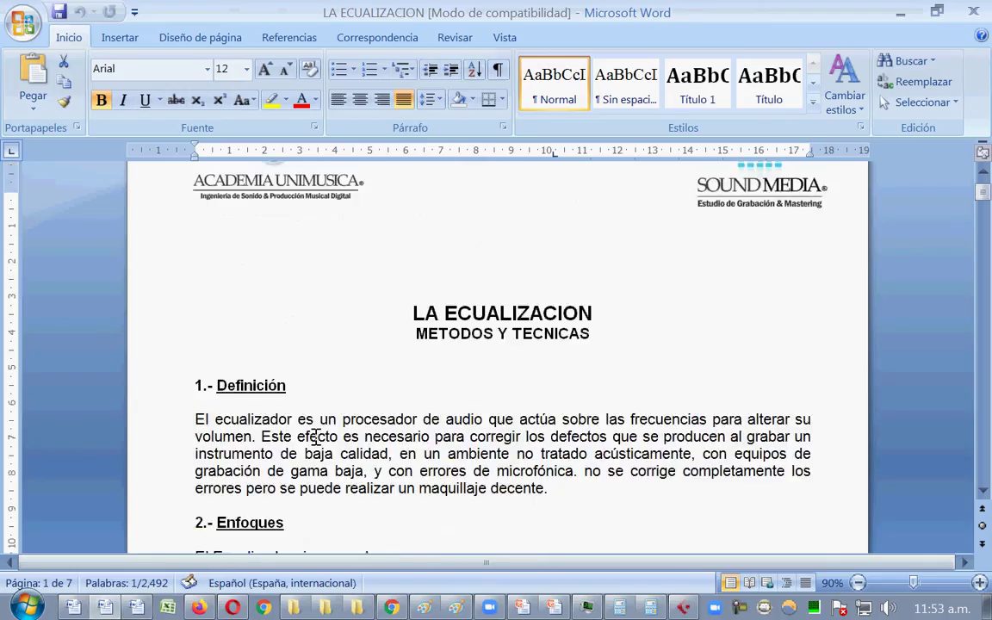
scroll(315, 435, "down", 20)
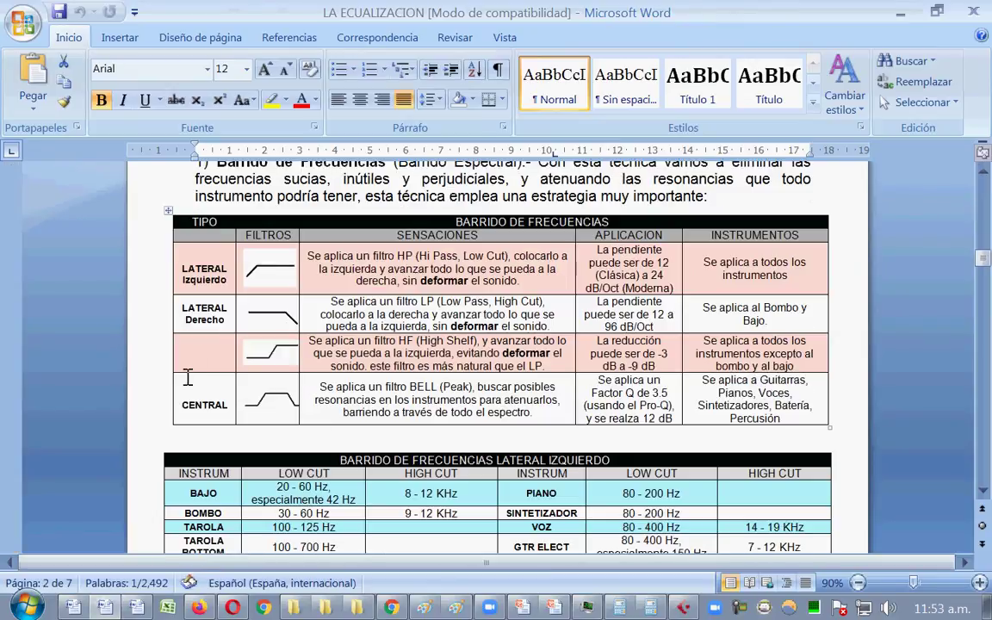
left_click_drag(183, 397, 348, 405)
left_click_drag(508, 403, 704, 422)
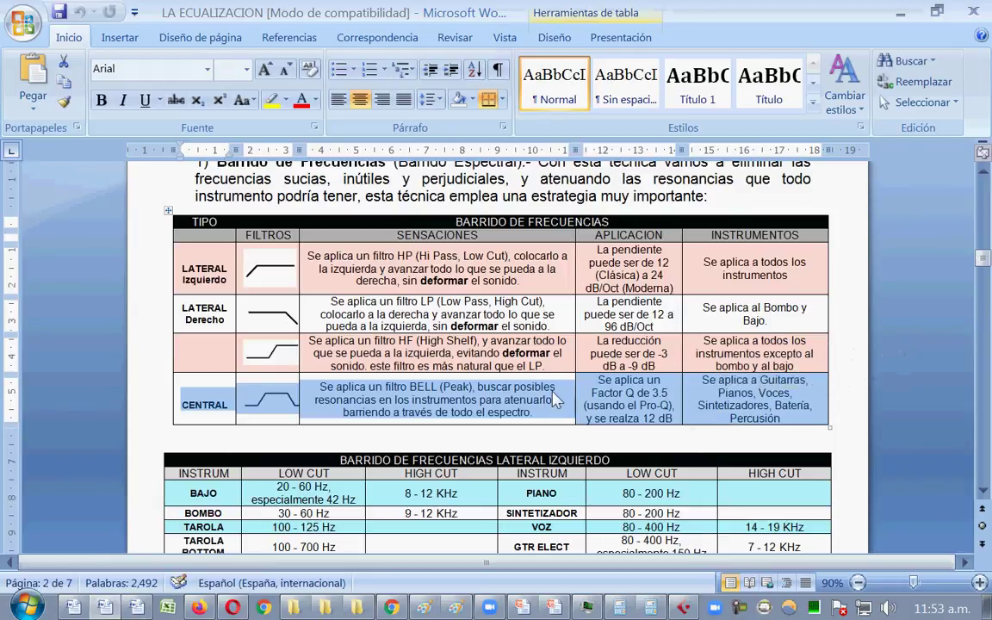
left_click(641, 418)
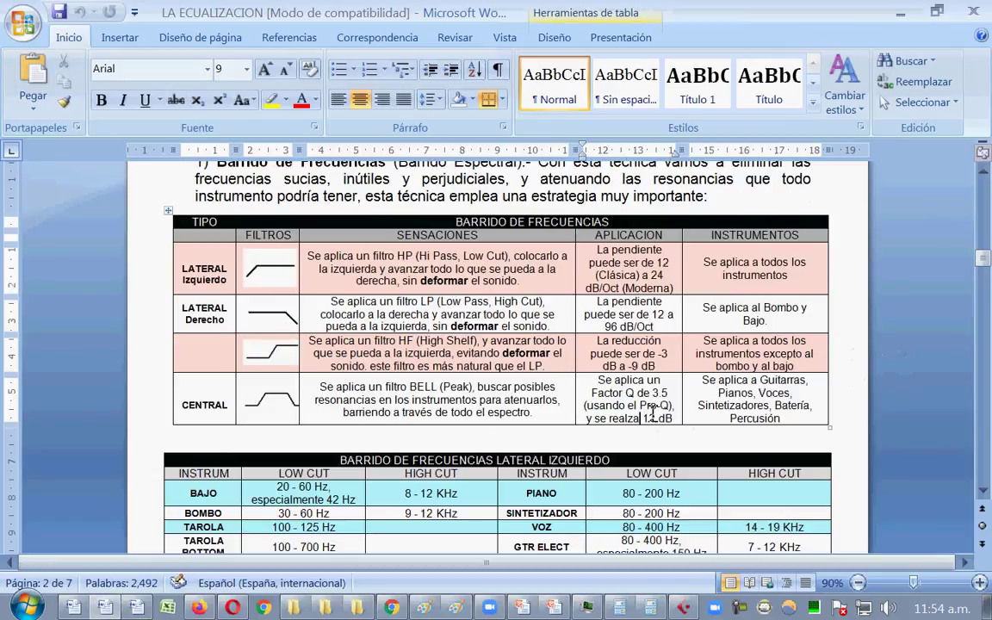
- Return to Cubase and set the Flute equalizer's bell band to 12 dB gain and a Q of 3.5
left_click(682, 607)
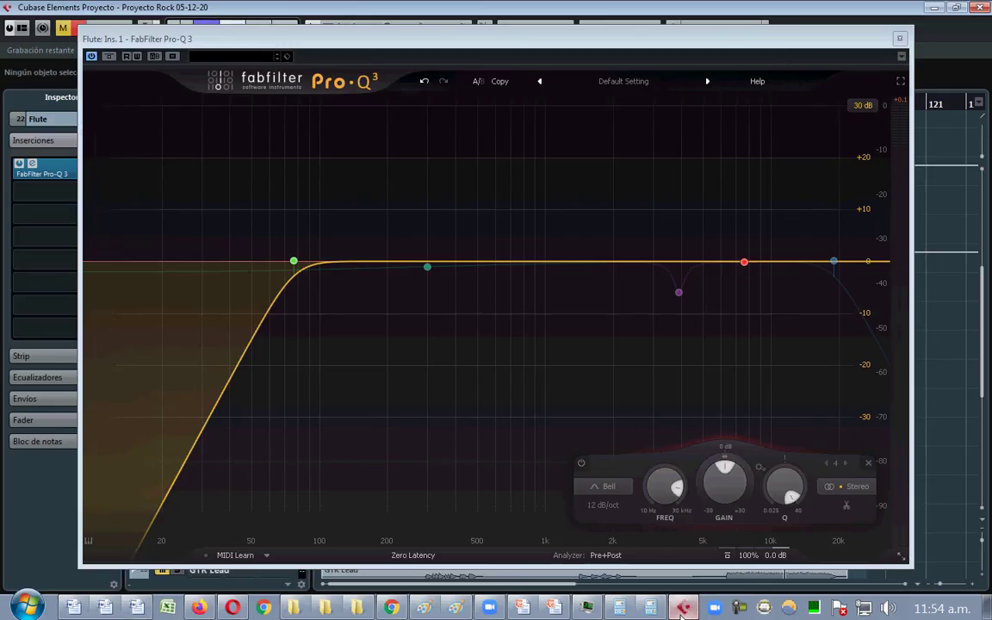
double_click(731, 295)
type("12")
key("Return")
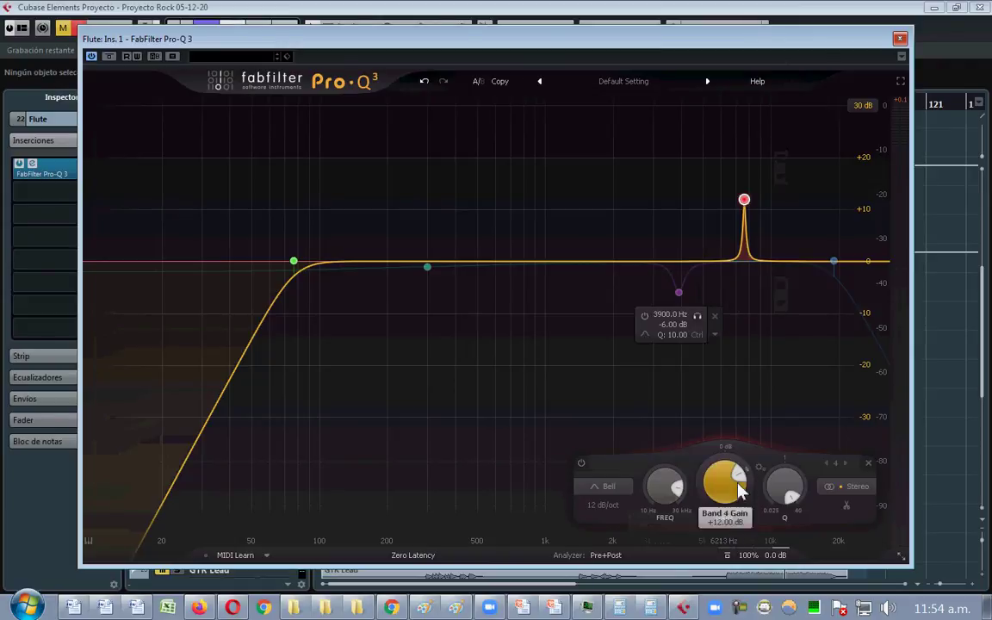
double_click(784, 525)
type("3.5")
key("Return")
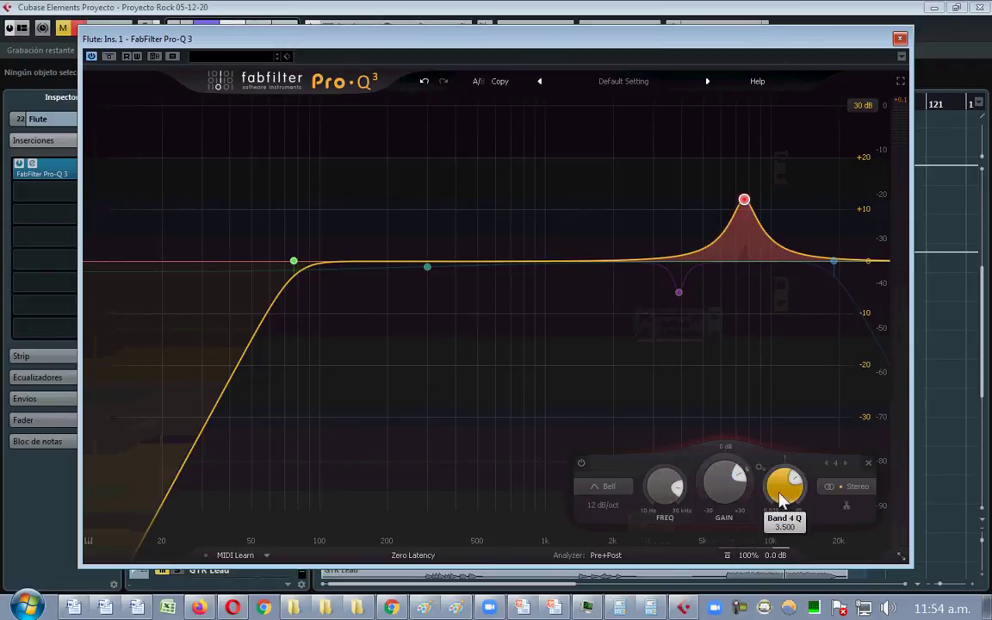
- Sweep the bell band through the spectrum to about 1.1 kHz and on to 1.7 kHz, keeping its Q at 3.5
mouse_move(746, 205)
left_mouse_down()
mouse_move(382, 205)
mouse_move(644, 196)
mouse_move(751, 206)
left_mouse_up()
left_click_drag(574, 207, 553, 212)
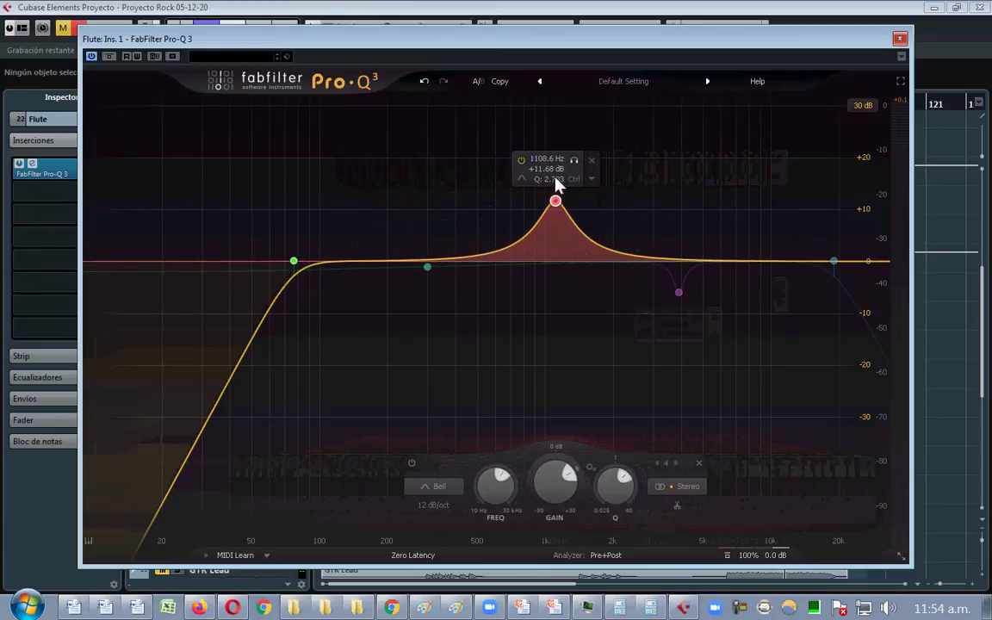
key("Return")
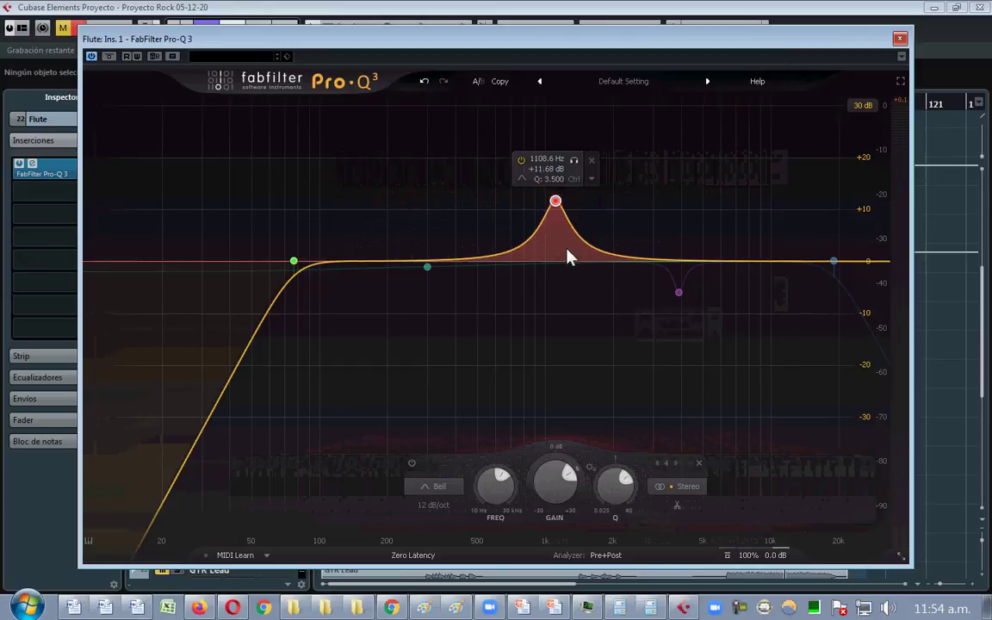
left_click_drag(552, 202, 599, 200)
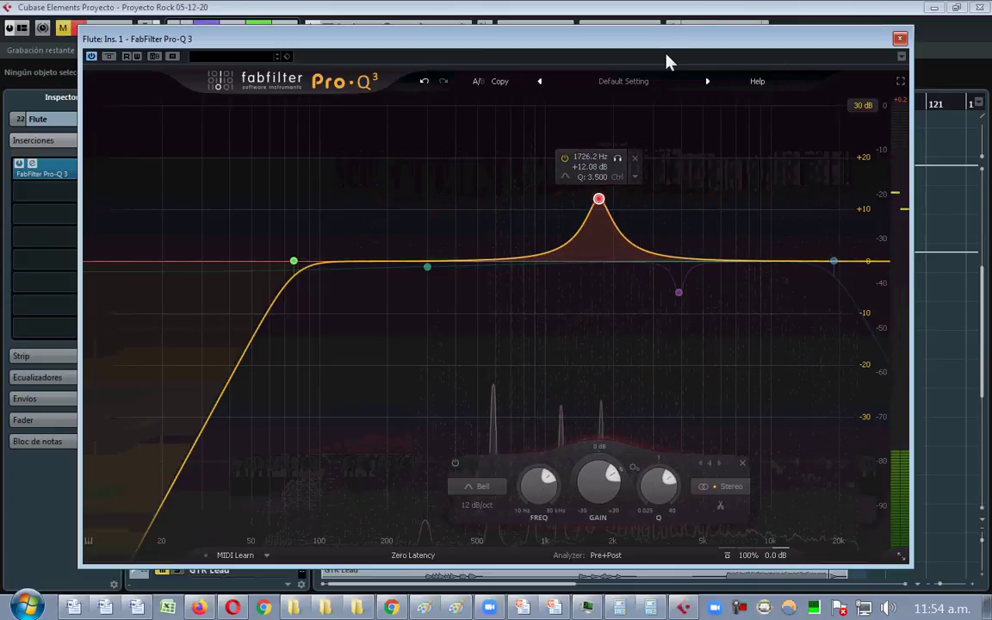
- Set the playback cycle over the flute's last phrase, from about bar 92 to bar 101
left_click_drag(648, 44, 593, 482)
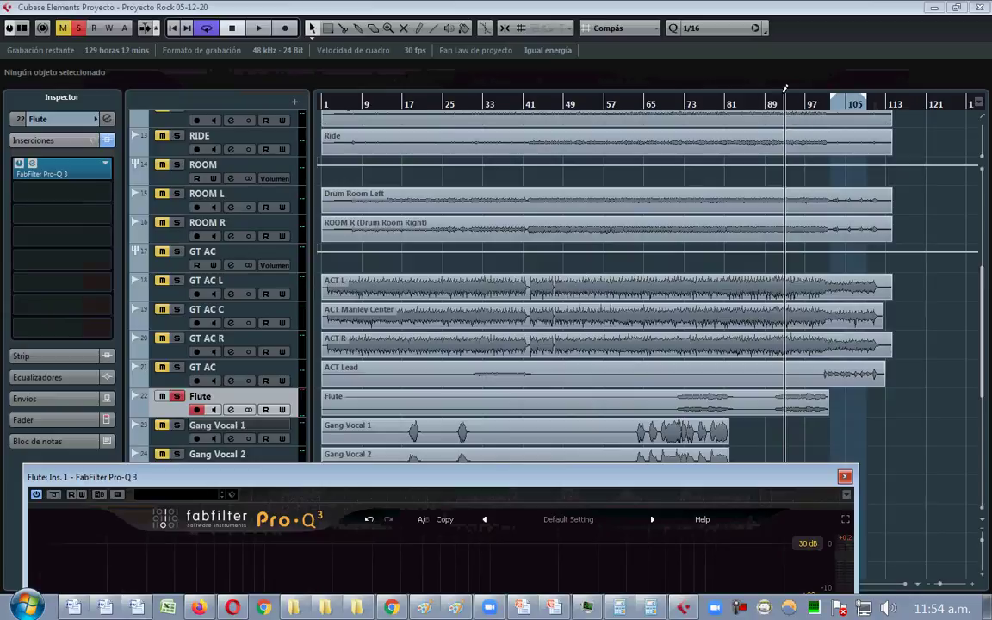
left_click_drag(784, 106, 829, 105)
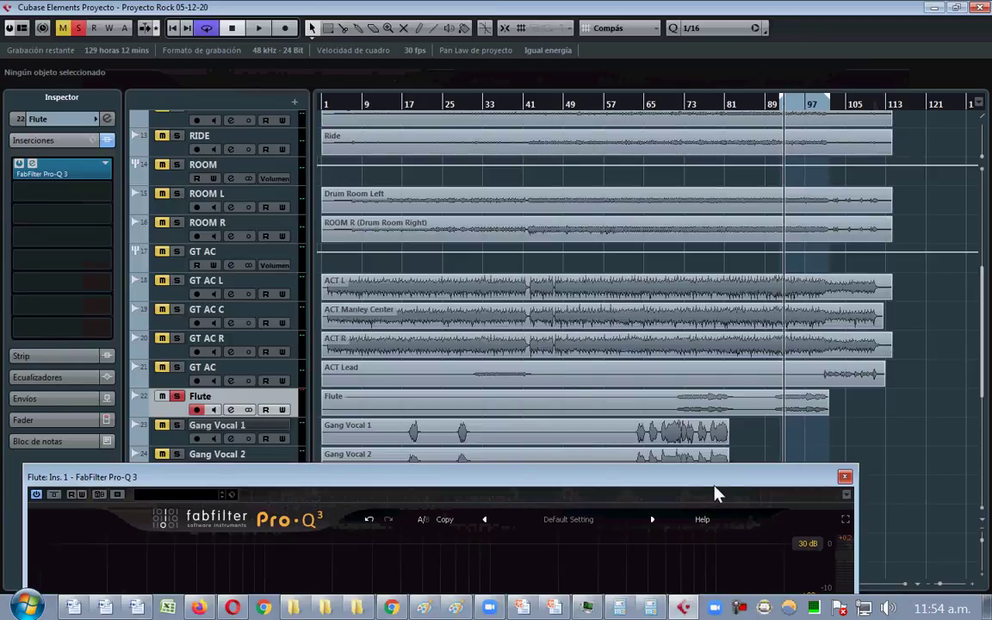
left_click_drag(717, 490, 779, 44)
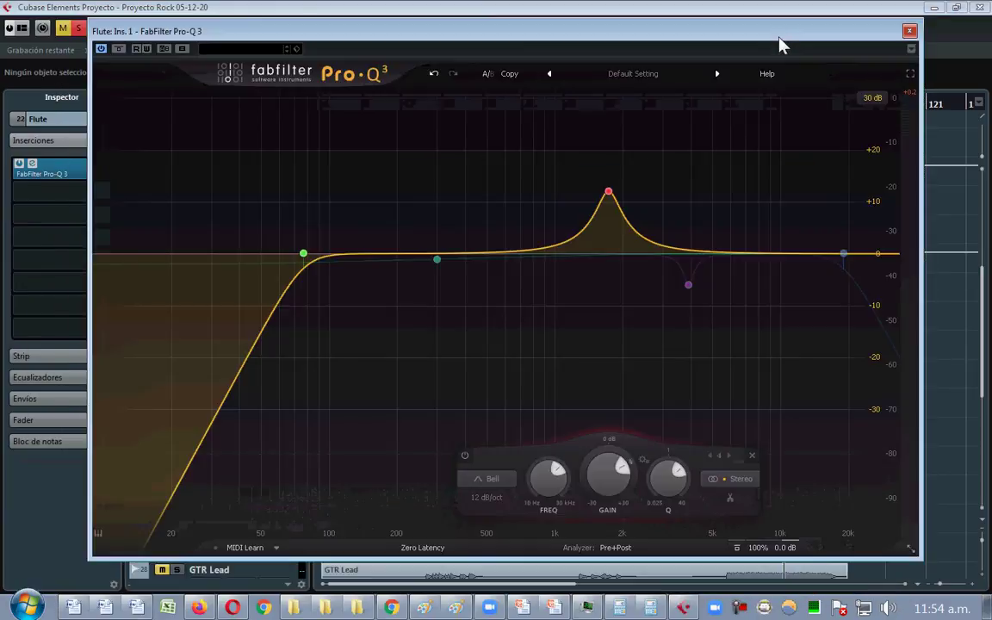
- Sweep the Flute's bell band up from about 185 Hz through the spectrum to about 8.6 kHz, ending with about 14 dB gain
mouse_move(613, 195)
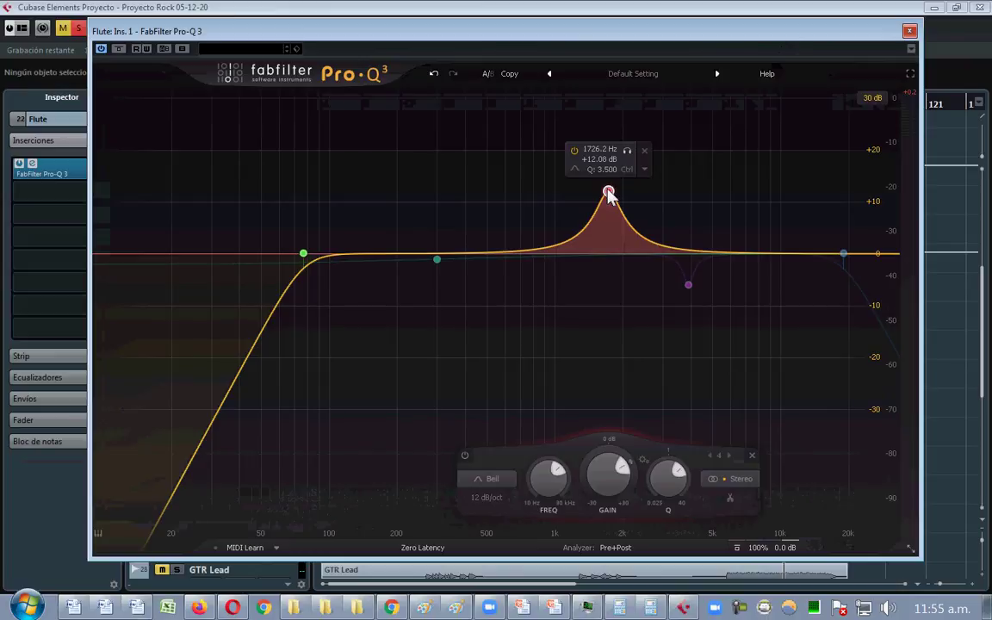
left_click_drag(608, 194, 389, 203)
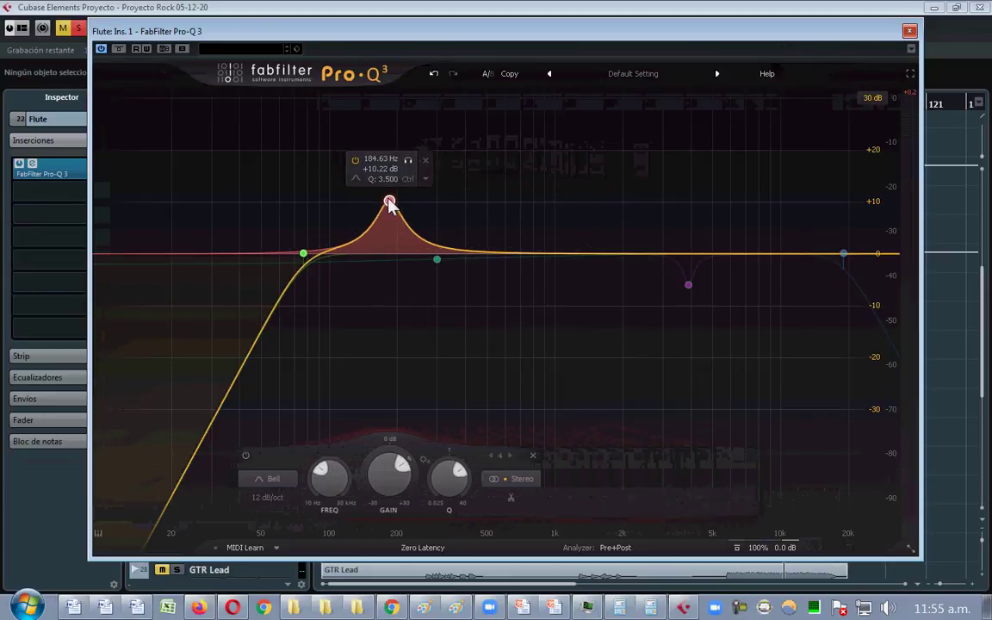
left_click_drag(390, 203, 486, 196)
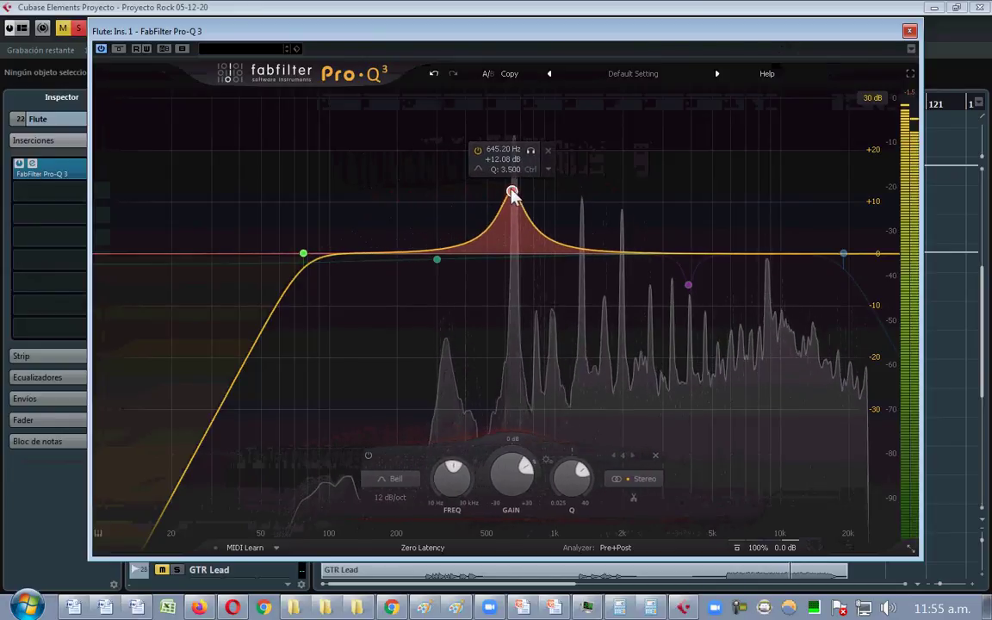
left_click_drag(534, 196, 746, 189)
left_click_drag(769, 35, 607, 403)
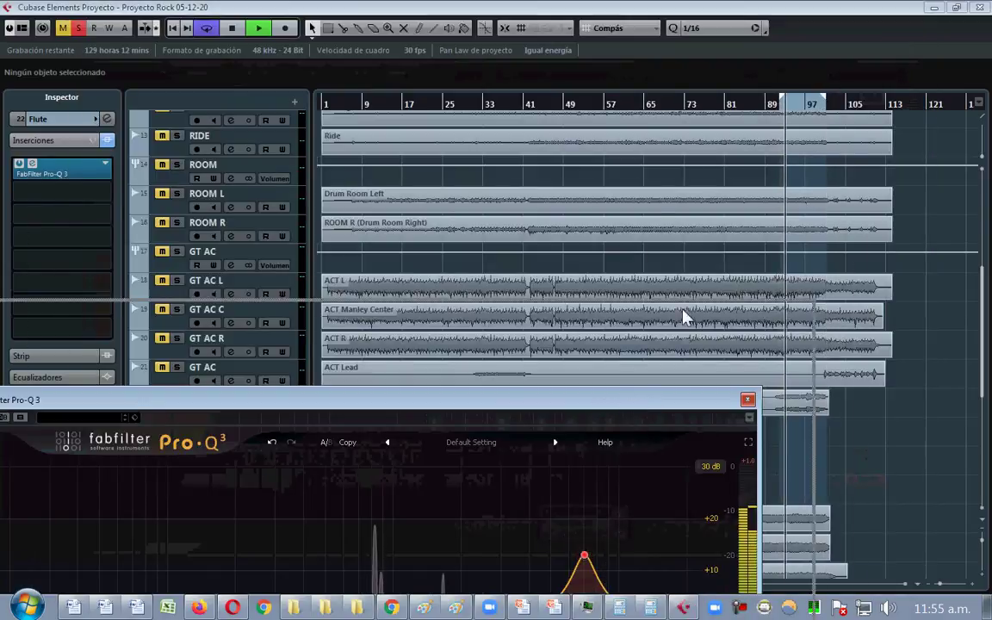
left_click_drag(631, 401, 744, 153)
left_click_drag(697, 308, 719, 306)
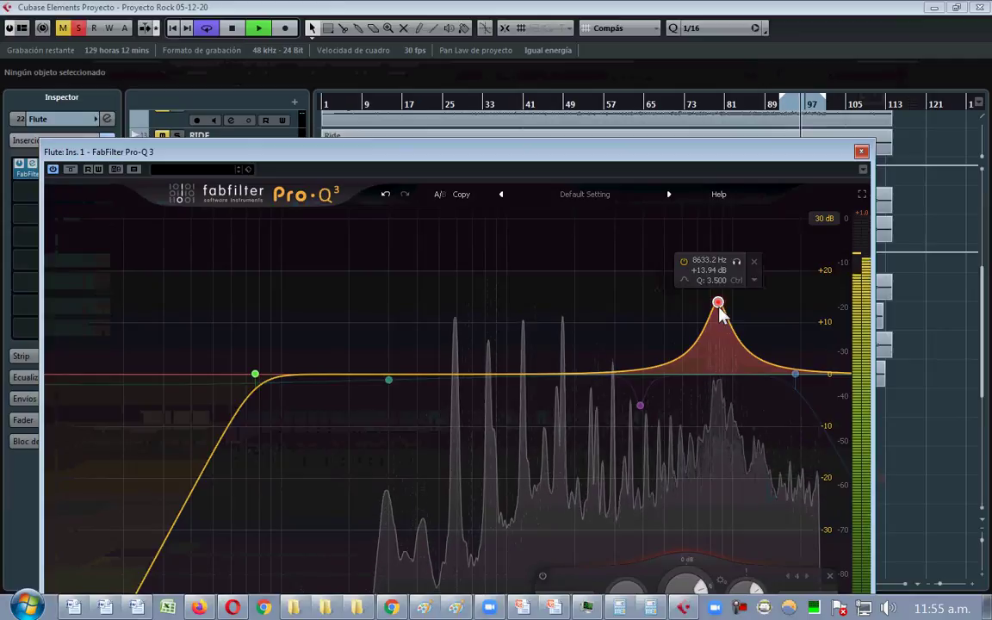
left_click_drag(693, 155, 686, 40)
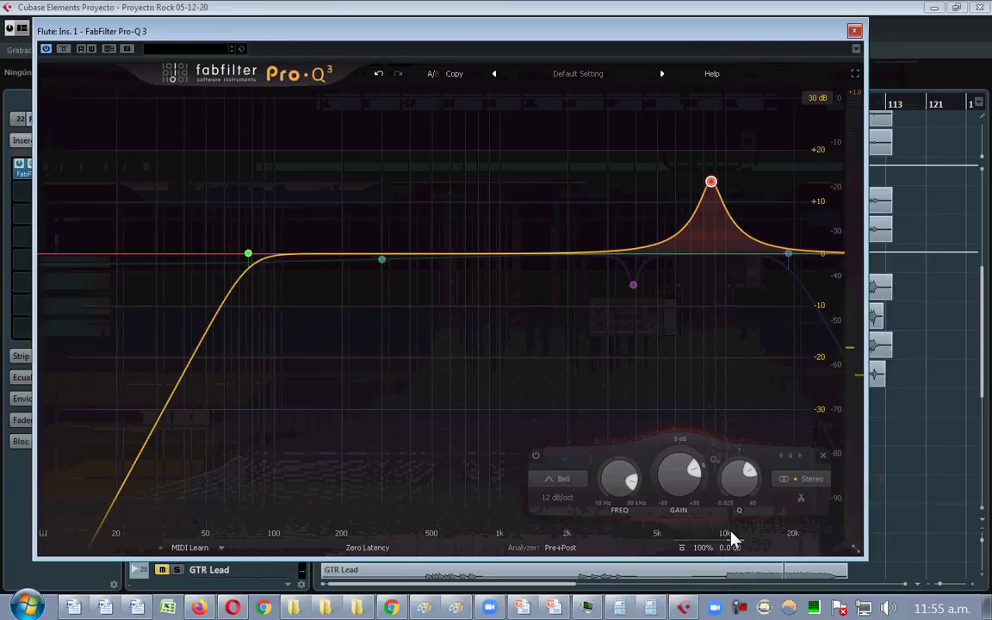
- Narrow the bell band to a Q of 40 and sweep it down to about 6 kHz at about 15 dB gain
left_click_drag(722, 539, 715, 352)
left_click_drag(707, 264, 694, 582)
left_click_drag(702, 525, 614, 446)
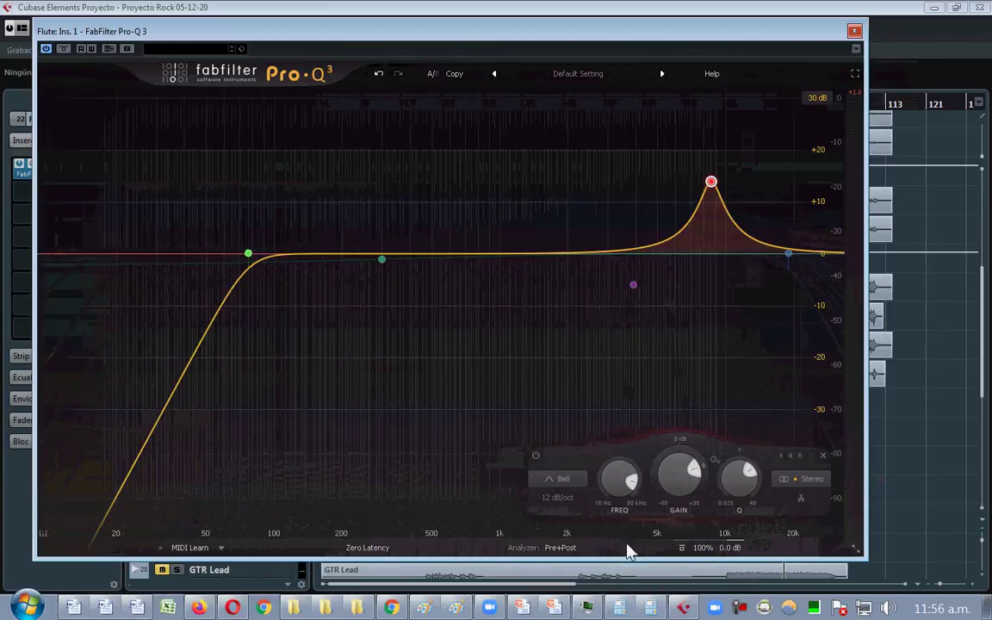
left_click_drag(714, 541, 696, 323)
mouse_move(644, 199)
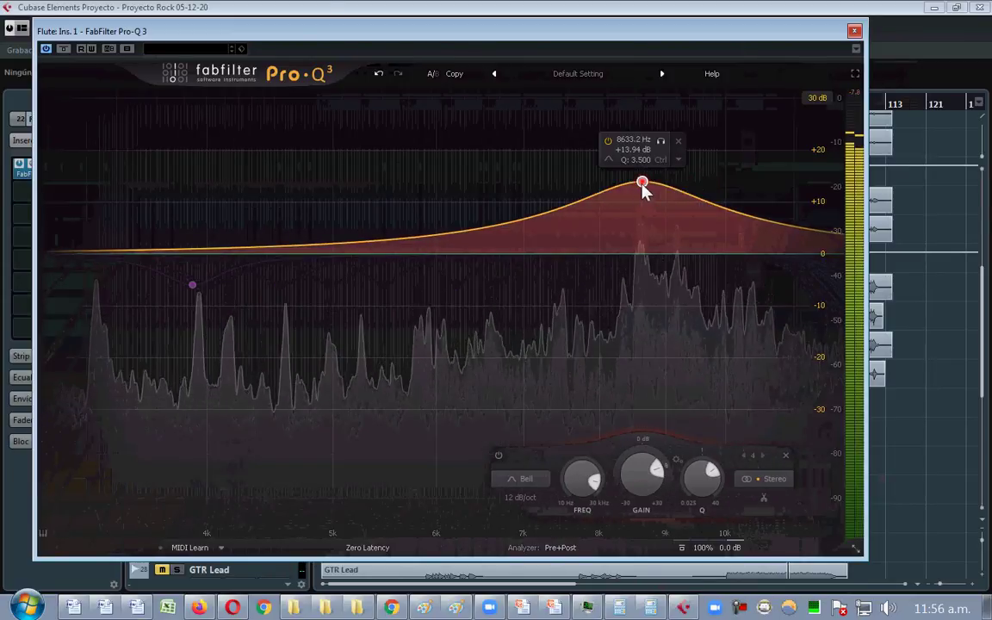
scroll(643, 185, "down", 5)
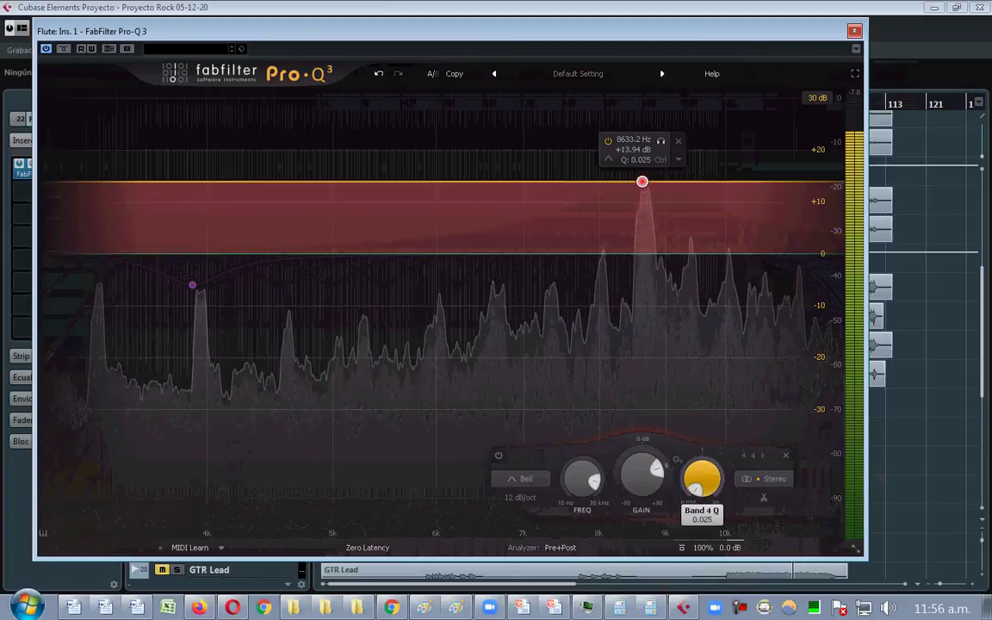
scroll(642, 185, "up", 15)
left_click_drag(643, 183, 445, 179)
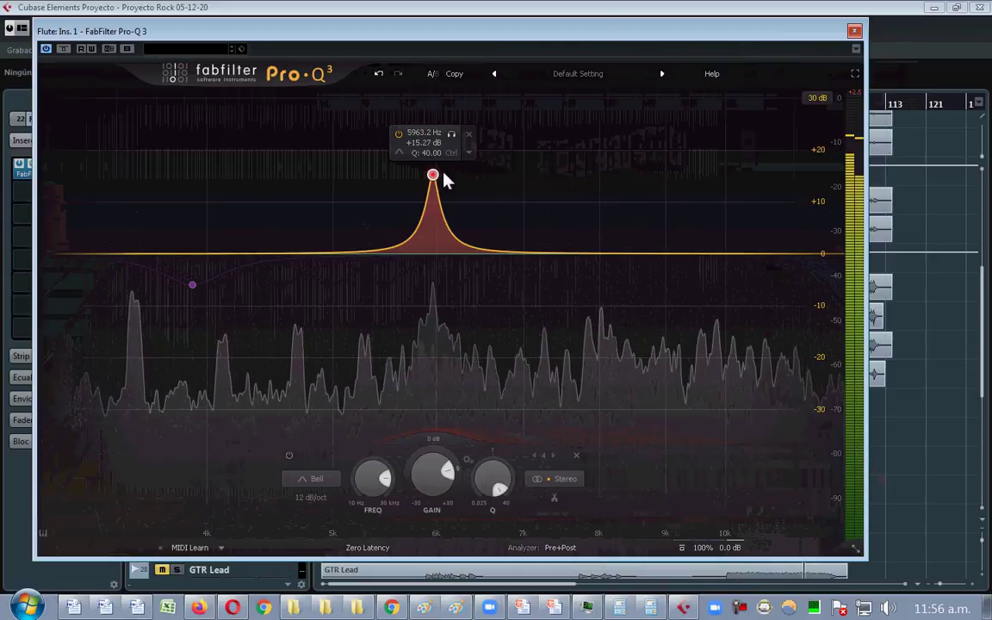
- Bypass the bell band and move it onto the spectrum peak at about 8.6 kHz
left_click(399, 135)
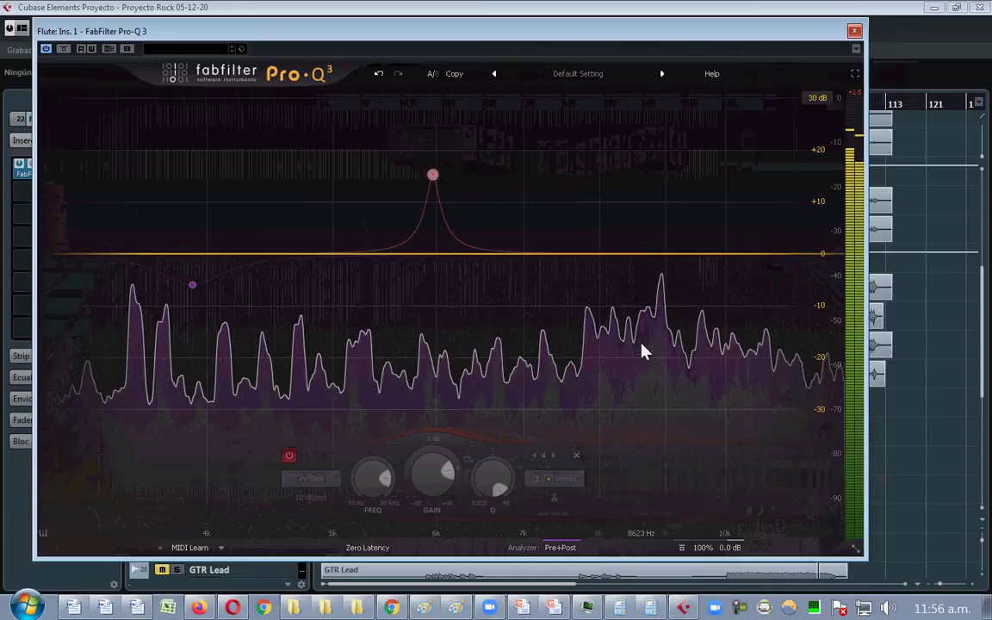
mouse_move(642, 350)
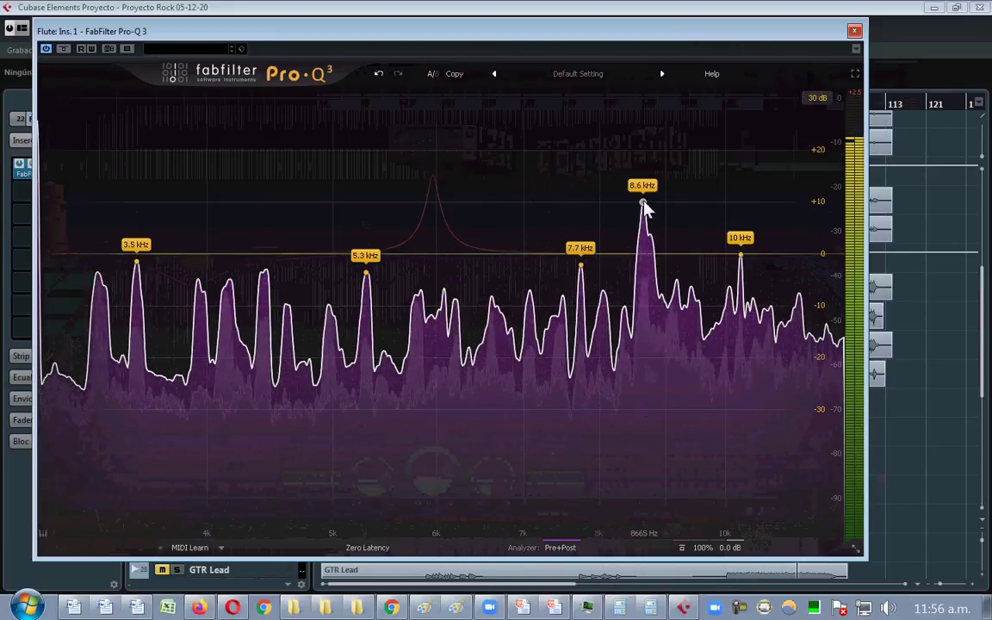
mouse_move(435, 184)
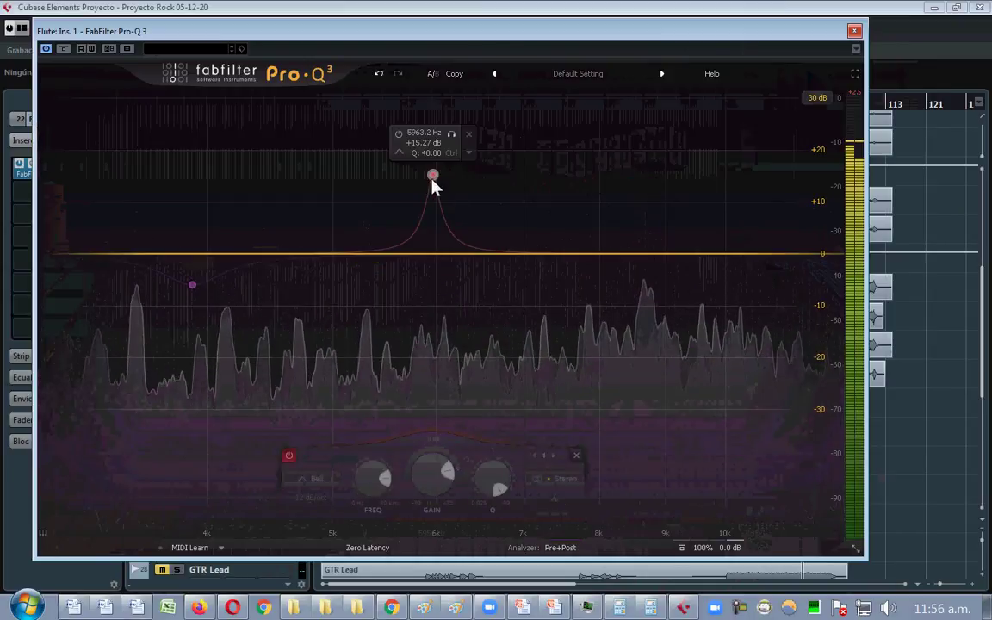
left_click_drag(434, 179, 649, 198)
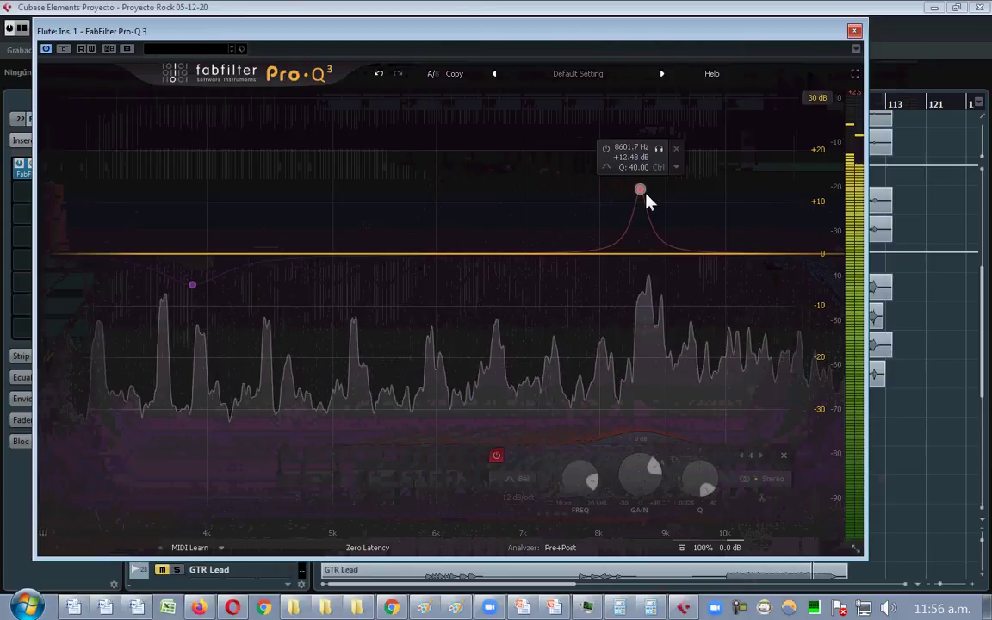
double_click(624, 150)
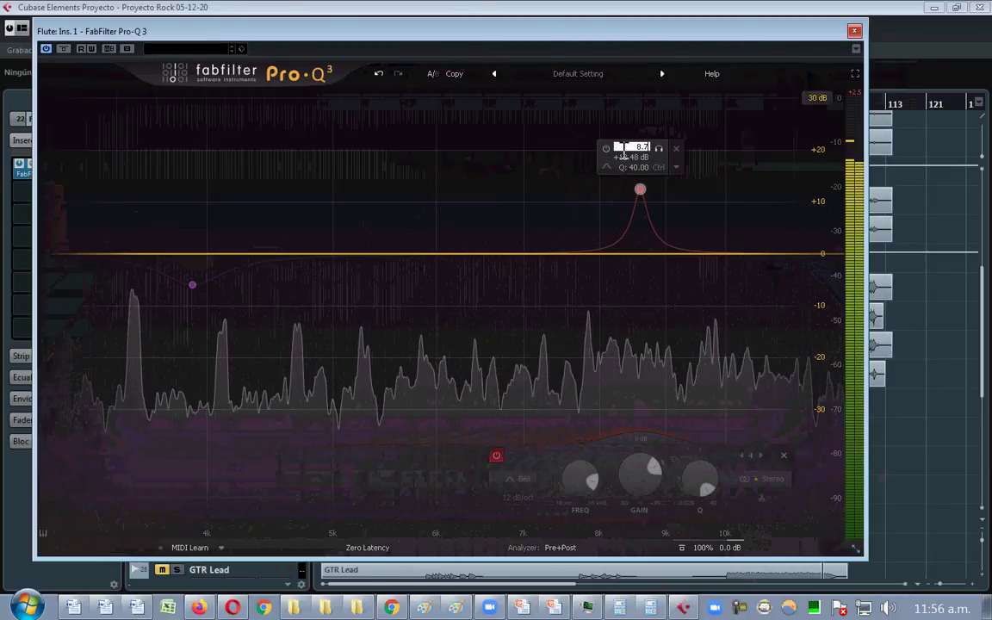
type("8.7")
key("Return")
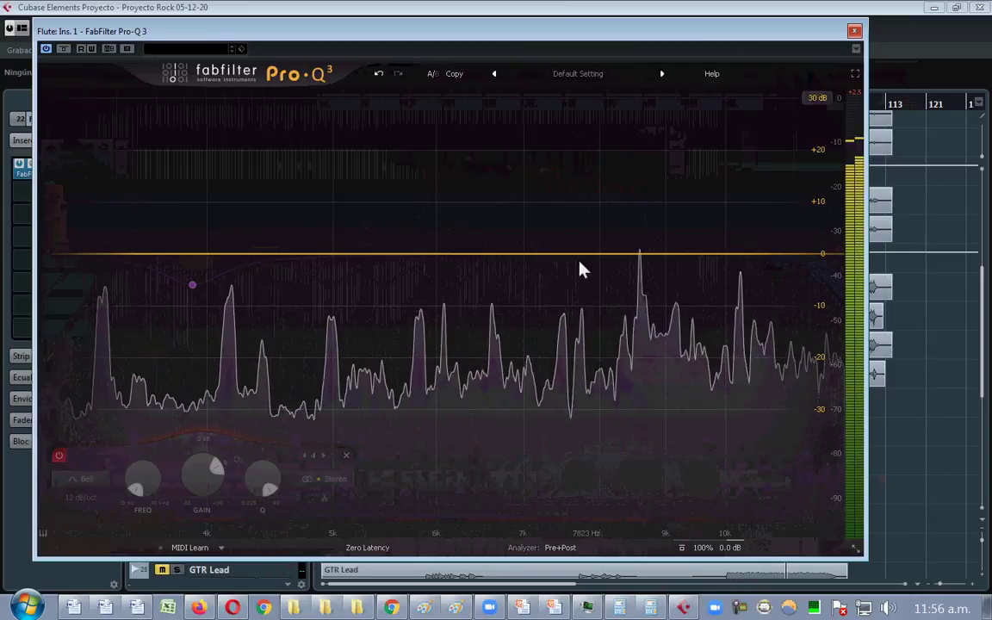
left_click(380, 74)
- Set the bypassed bell band's frequency to 8700 Hz and enable the band again
mouse_move(640, 163)
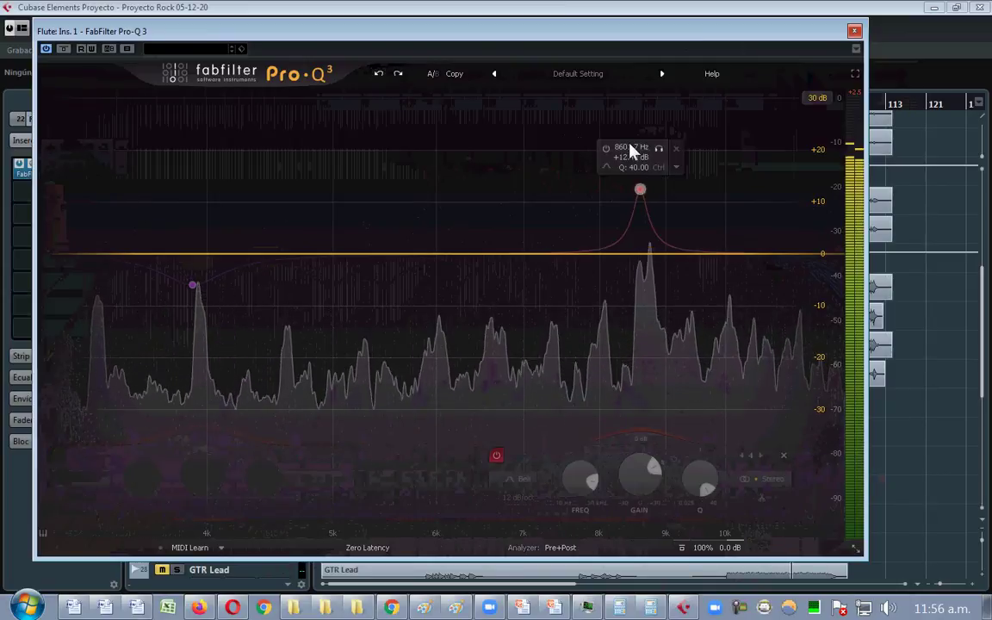
type("87")
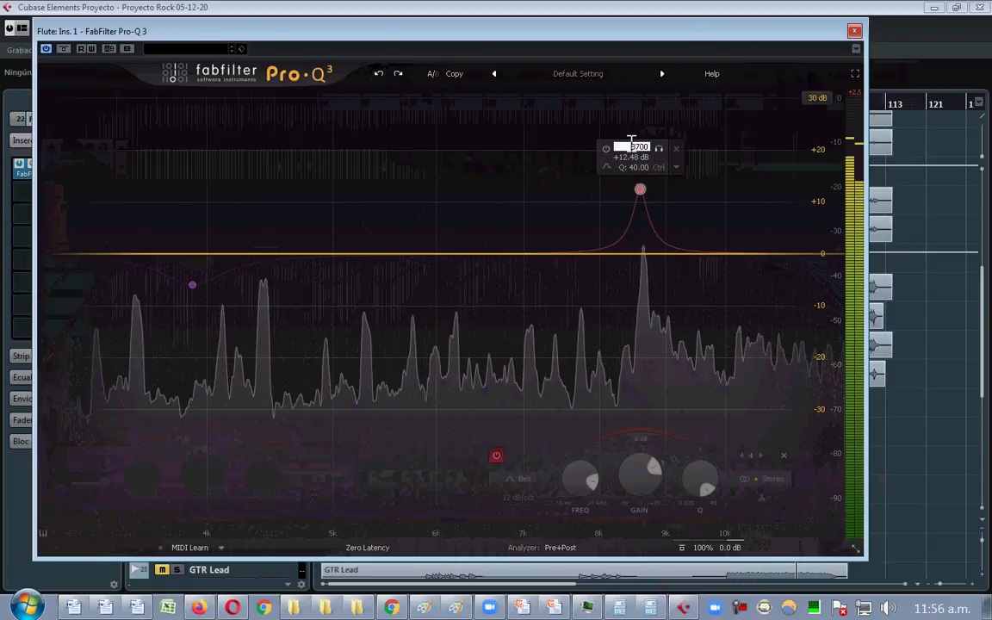
type("00")
key("Return")
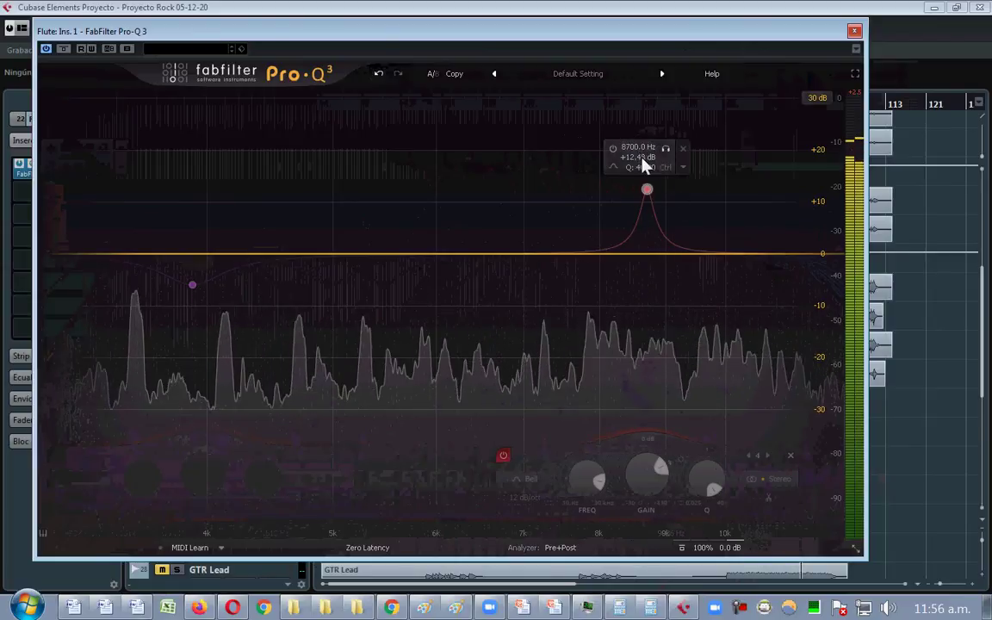
left_click(613, 149)
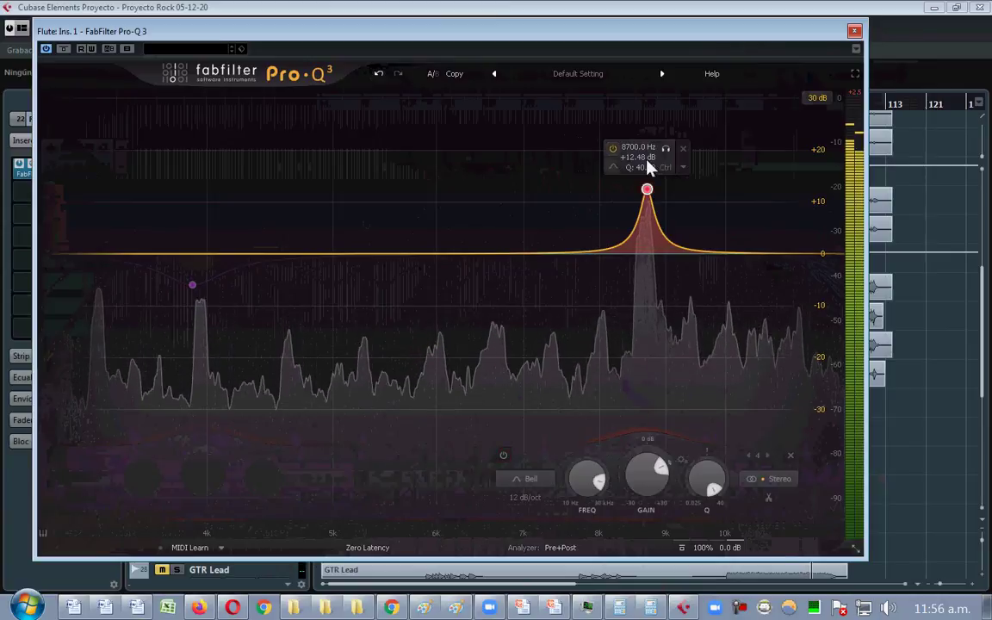
- Turn the 8700 Hz bell band into a deep cut of about -23 dB, keeping its Q at 40
left_click_drag(658, 474, 670, 445)
left_click_drag(661, 395, 659, 479)
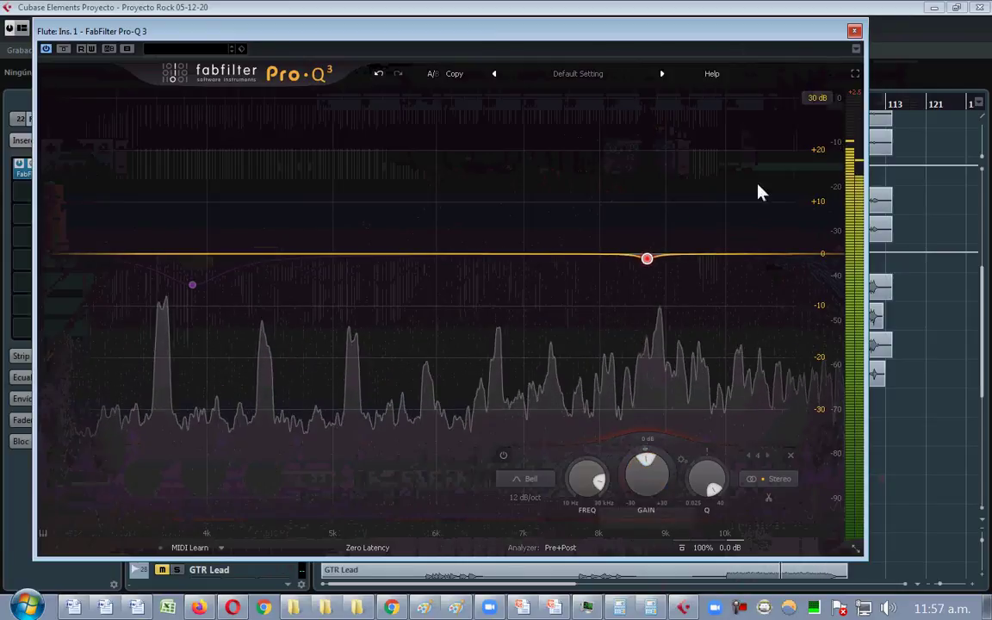
scroll(665, 466, "up", 1)
left_click_drag(647, 464, 564, 525)
left_click_drag(712, 493, 679, 524)
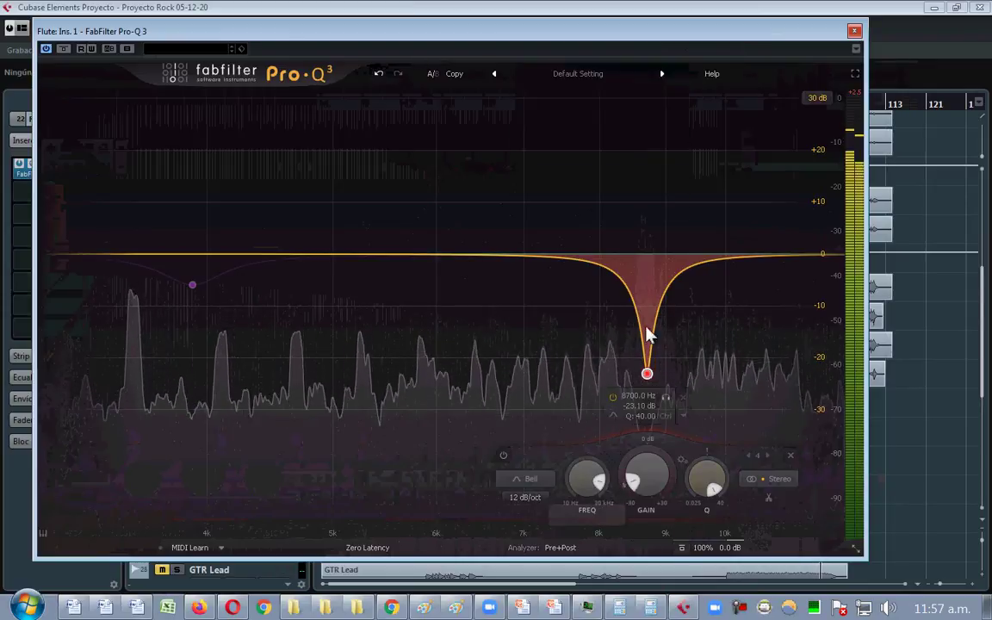
- Try slopes of 24, 36 and 48 dB/oct on the 8700 Hz cut and settle on 24 dB/oct
left_click(525, 497)
left_click(558, 434)
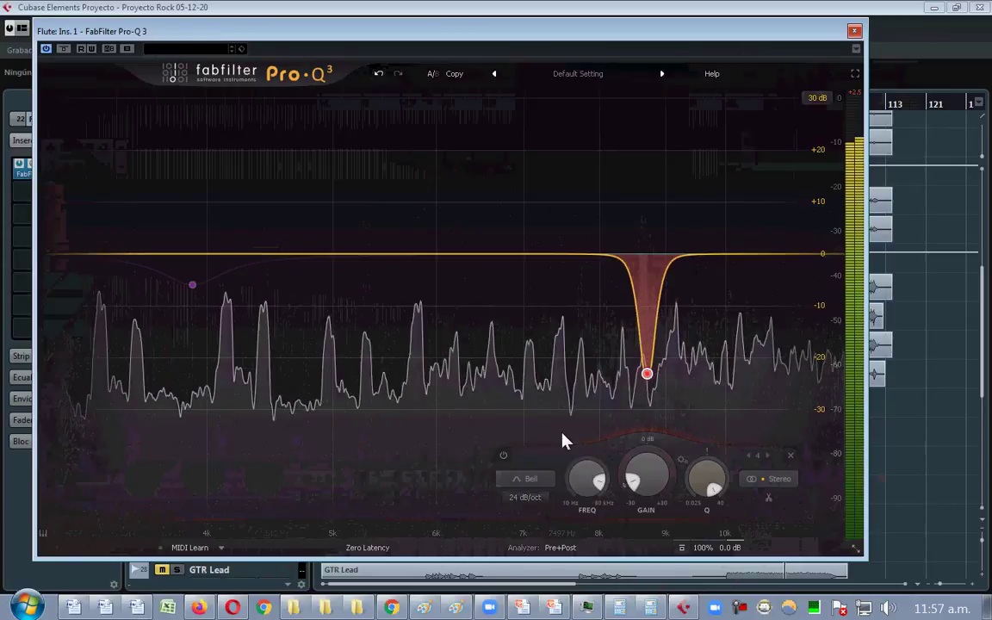
left_click(535, 504)
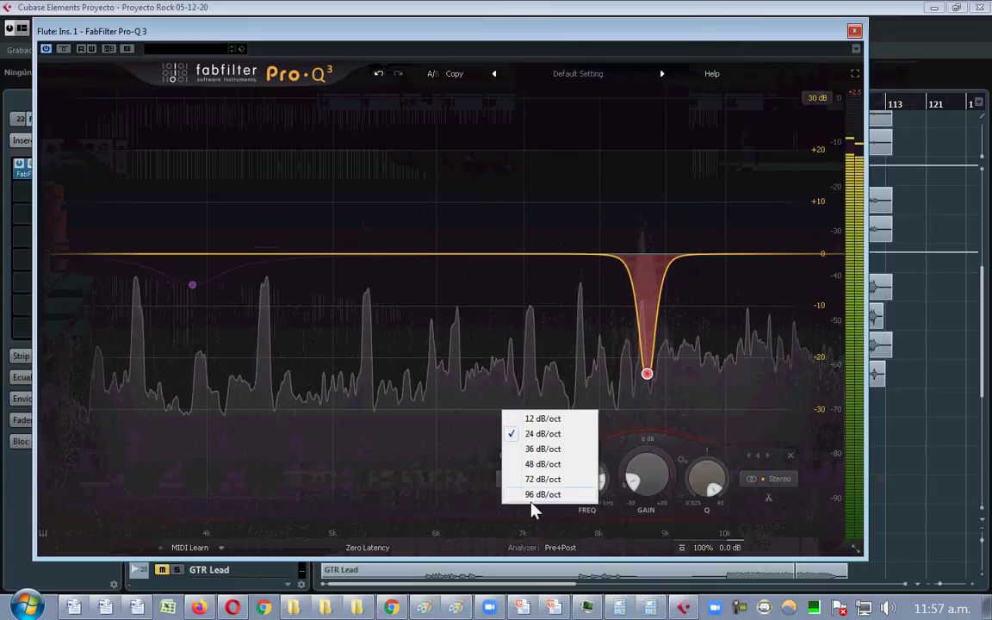
left_click(545, 454)
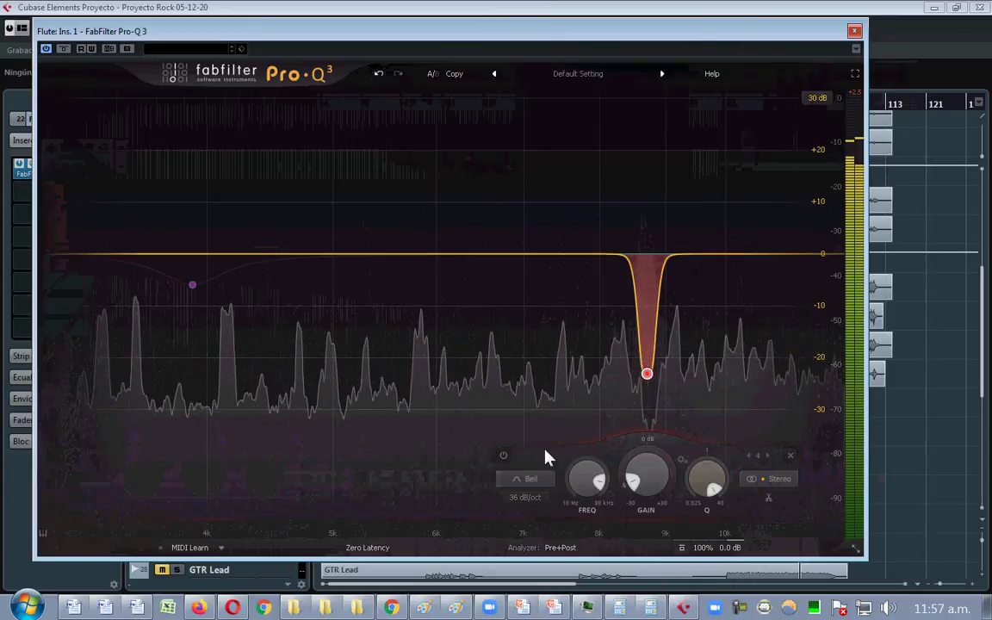
left_click(539, 499)
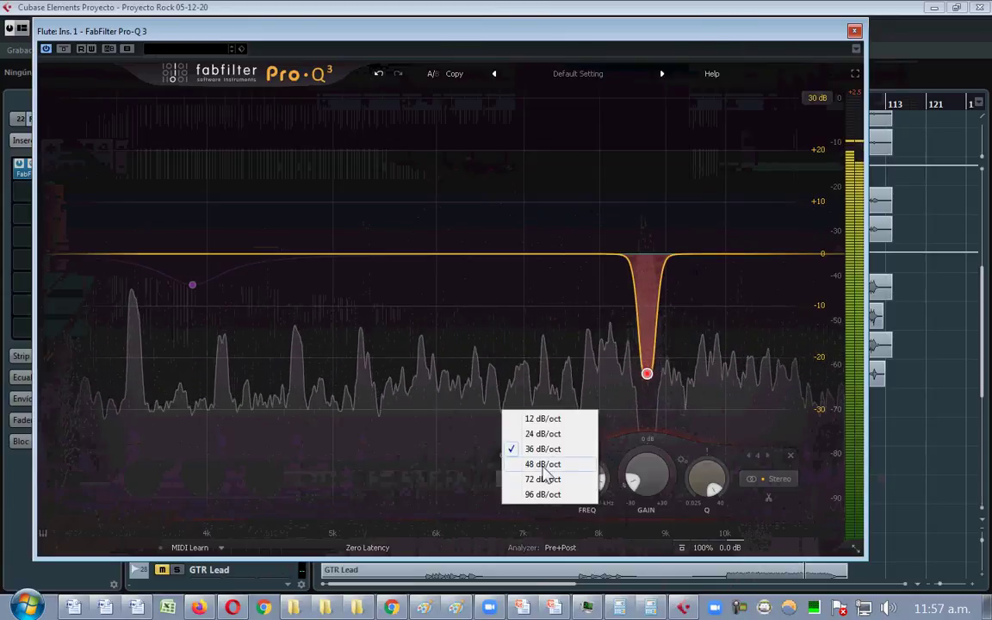
left_click(544, 464)
left_click(534, 503)
left_click(545, 434)
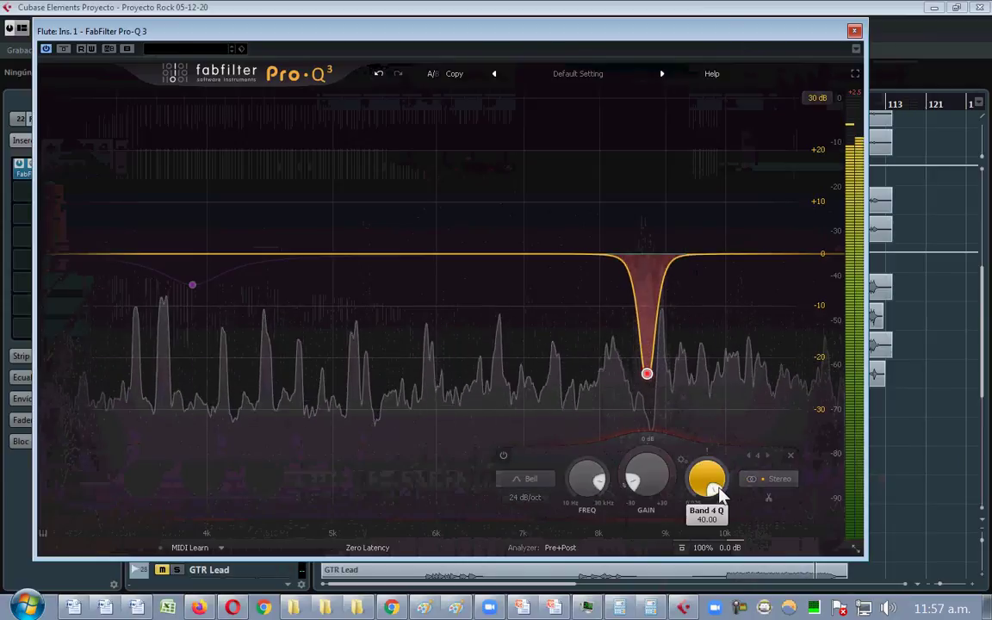
- Try a Q of about 12 on the cut, restore it to 40, and compare the sound with the band bypassed
mouse_move(720, 491)
scroll(720, 492, "down", 5)
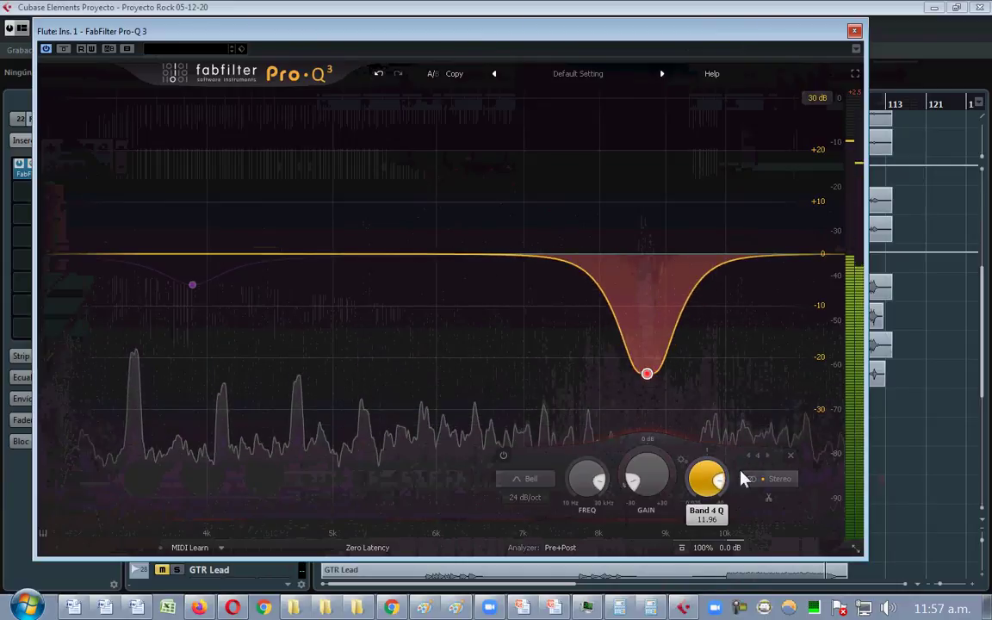
scroll(724, 487, "up", 5)
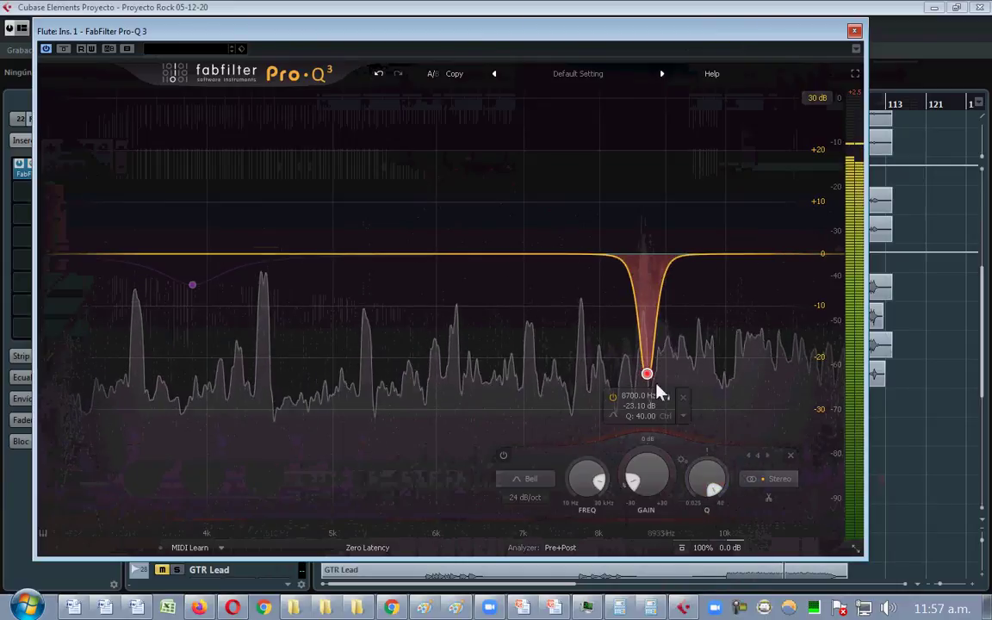
left_click(500, 462)
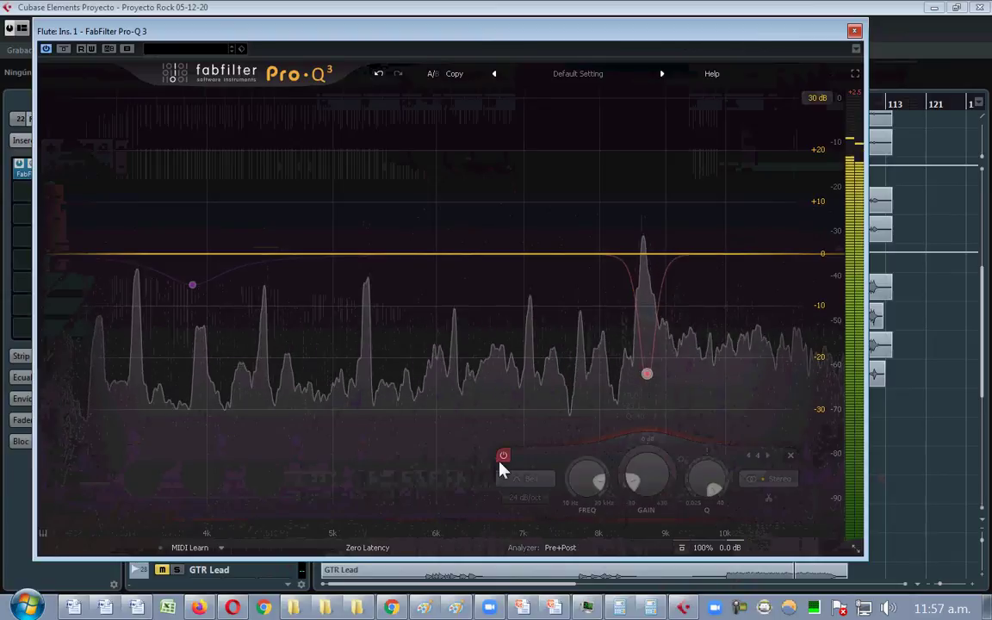
left_click(500, 462)
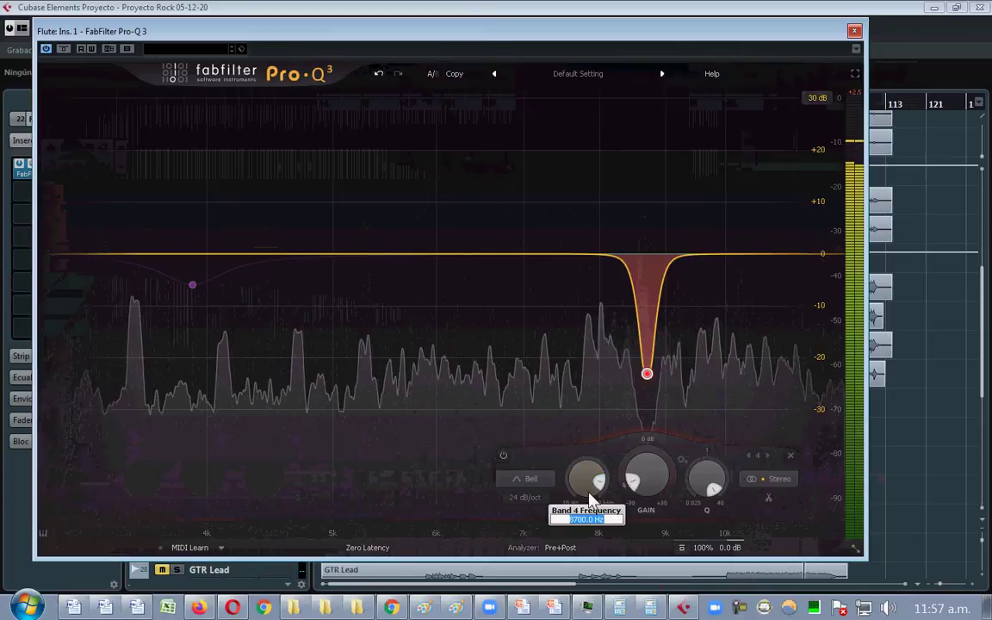
- Try the cut at 8600 Hz, set its frequency to 8650 Hz, and compare the sound with the band bypassed and active
type("0")
key("Return")
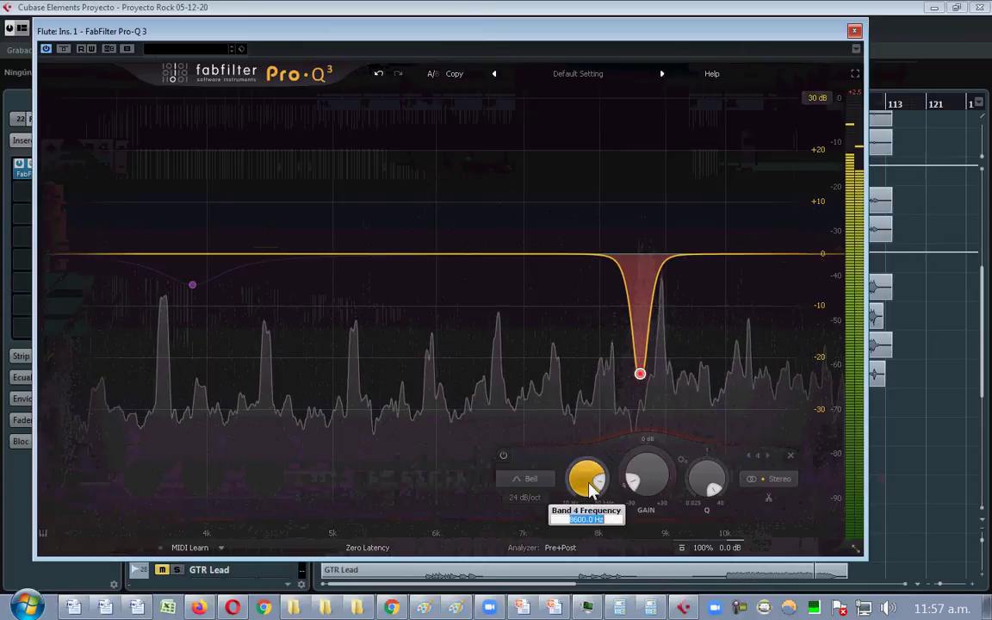
left_click(586, 517)
type("865")
key("Return")
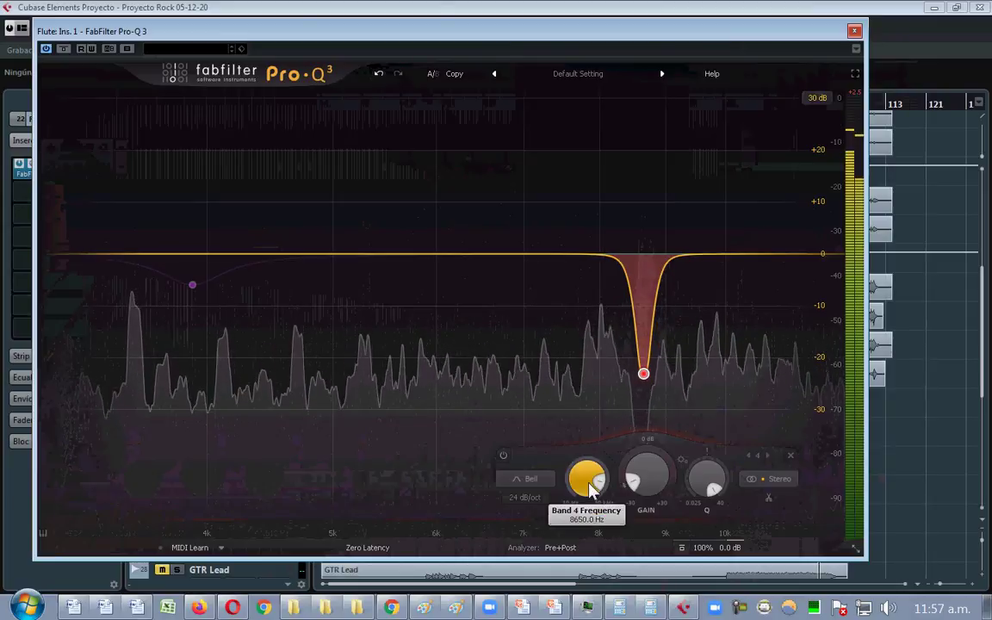
left_click(507, 456)
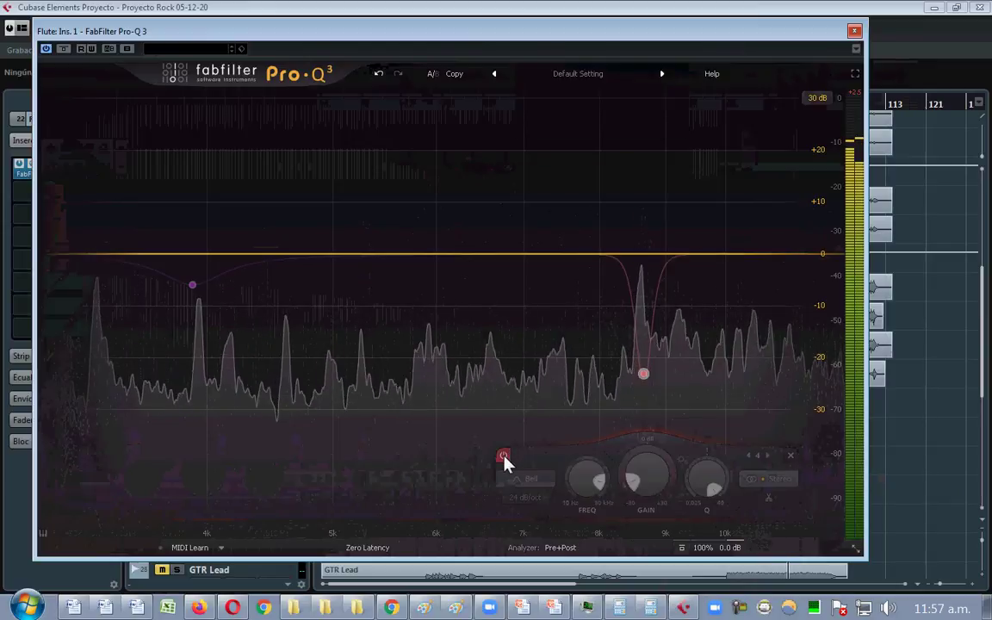
left_click(504, 456)
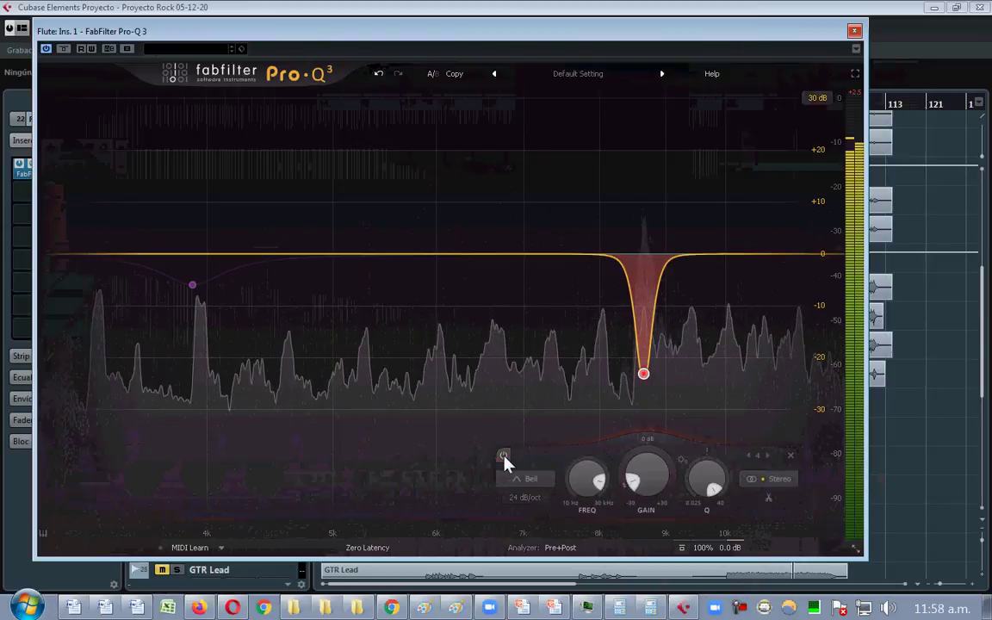
- Compare the flute's sound with the 8650 Hz cut bypassed and active, leaving its gain unchanged
left_click_drag(810, 39, 854, 32)
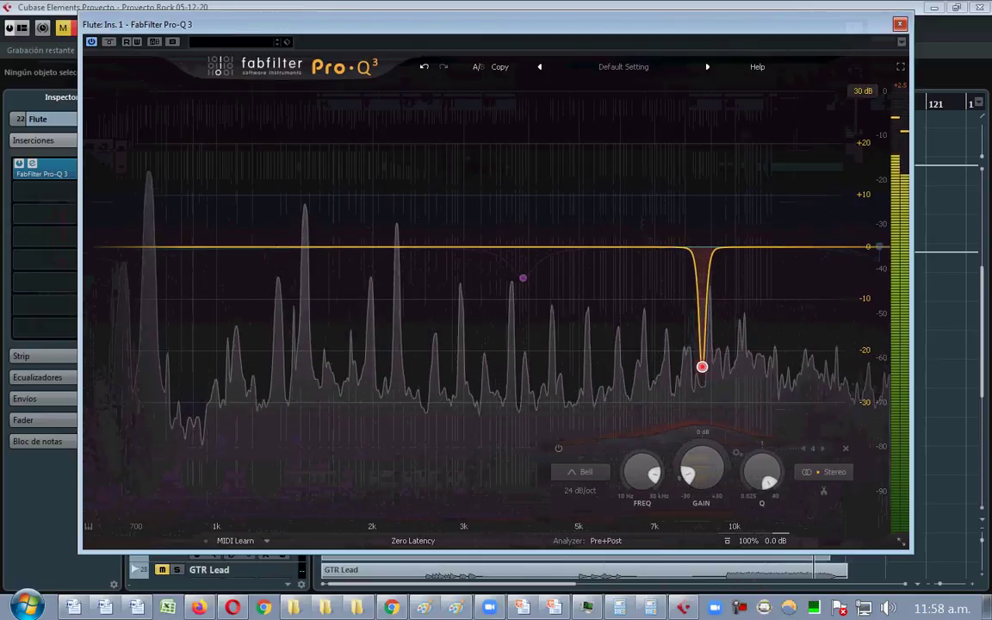
mouse_move(730, 362)
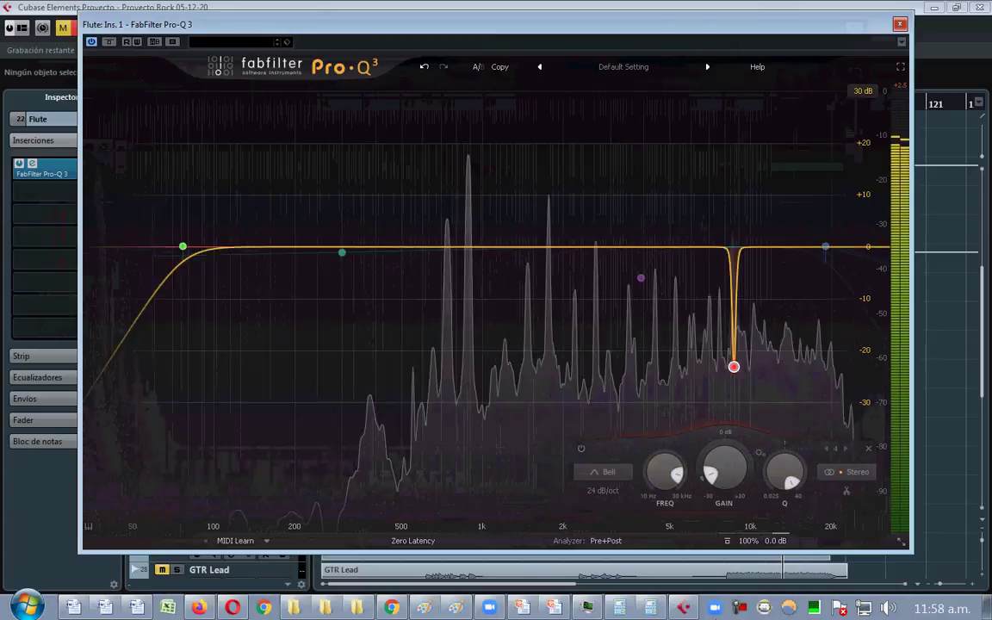
left_click(582, 450)
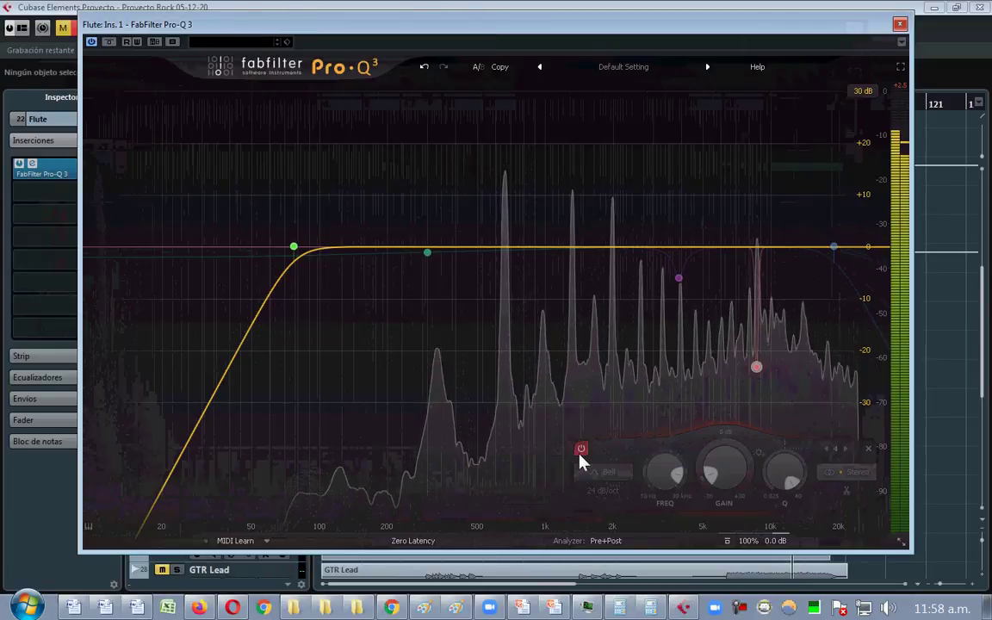
left_click(580, 454)
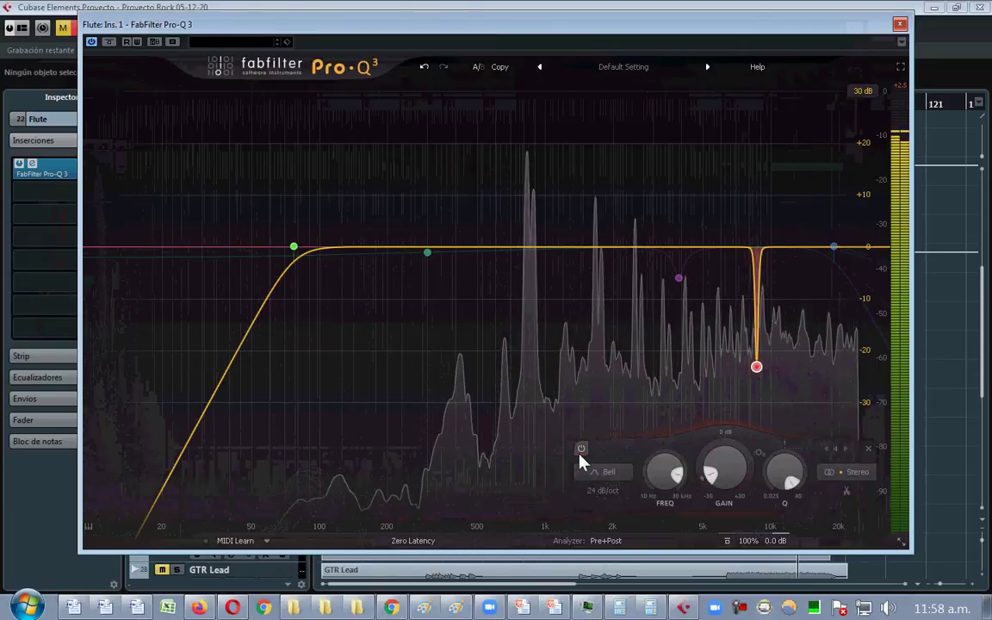
double_click(717, 484)
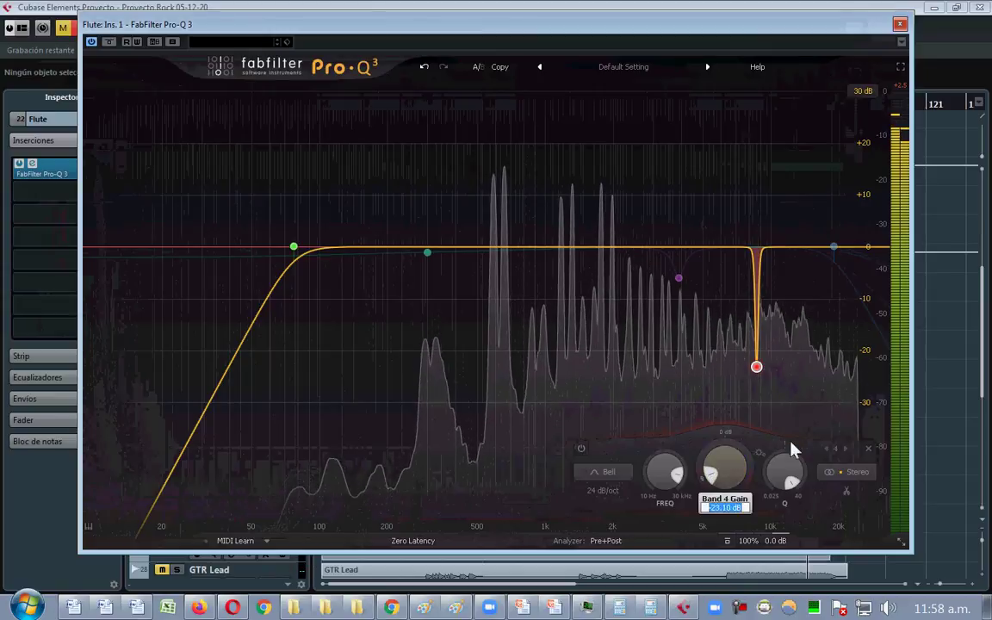
left_click(824, 403)
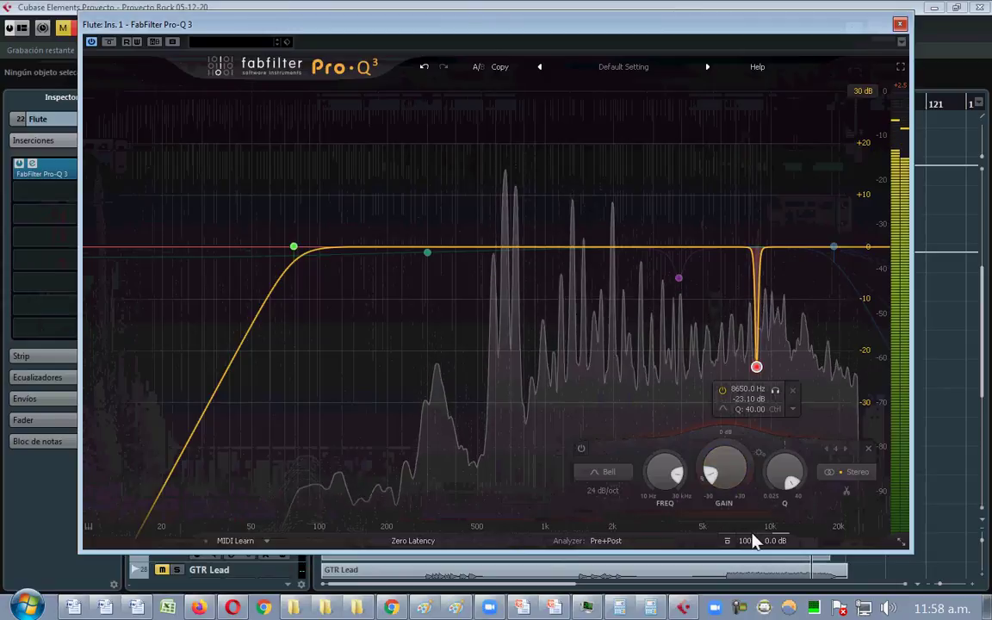
- Add a second bell cut just below the 8650 Hz band, at about 8037 Hz and -24 dB with a Q of 40
scroll(736, 525, "up", 5)
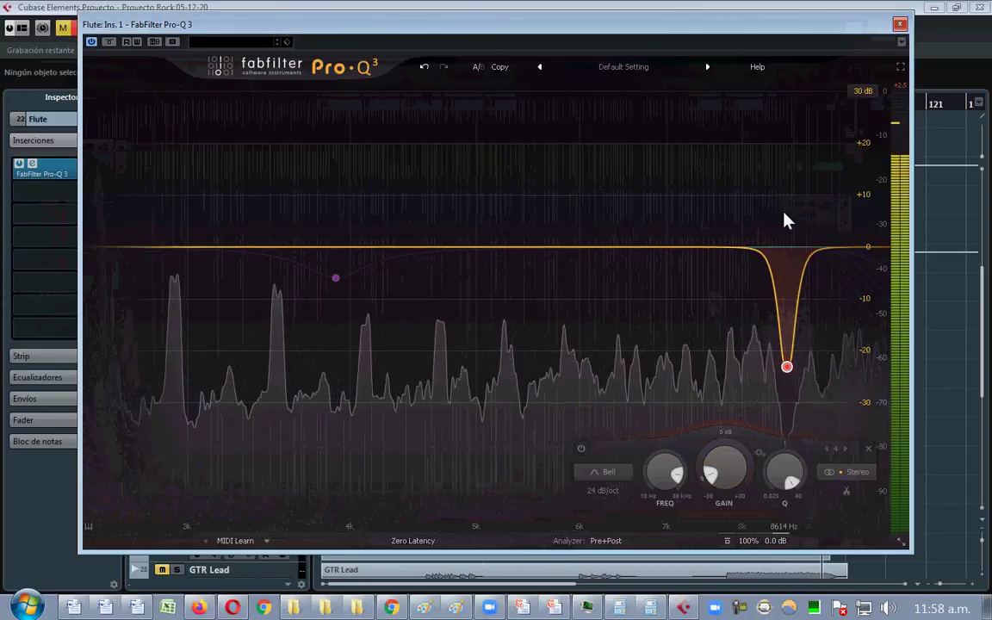
mouse_move(781, 382)
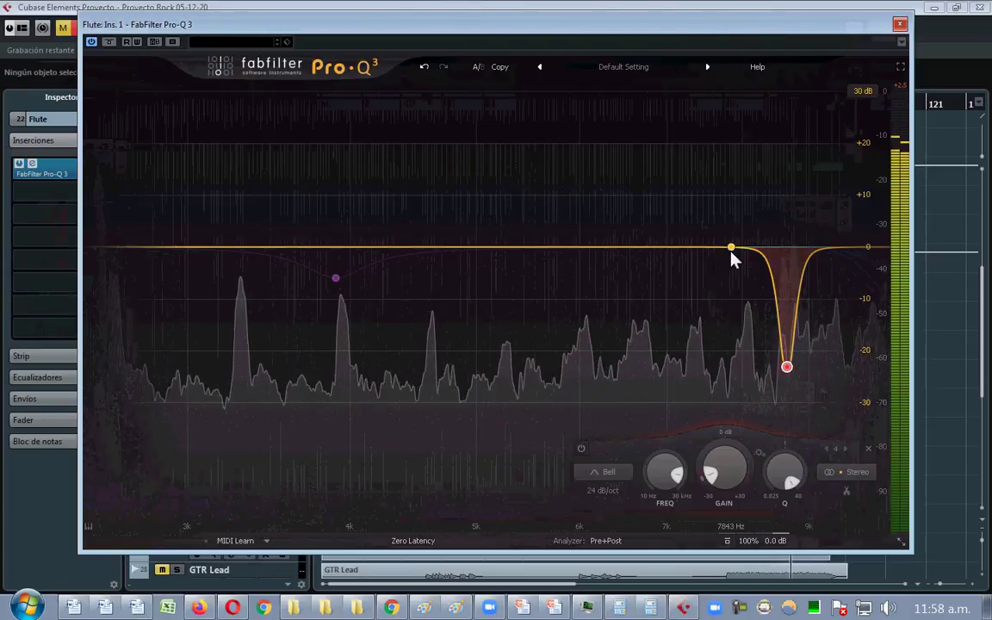
left_click_drag(747, 253, 743, 334)
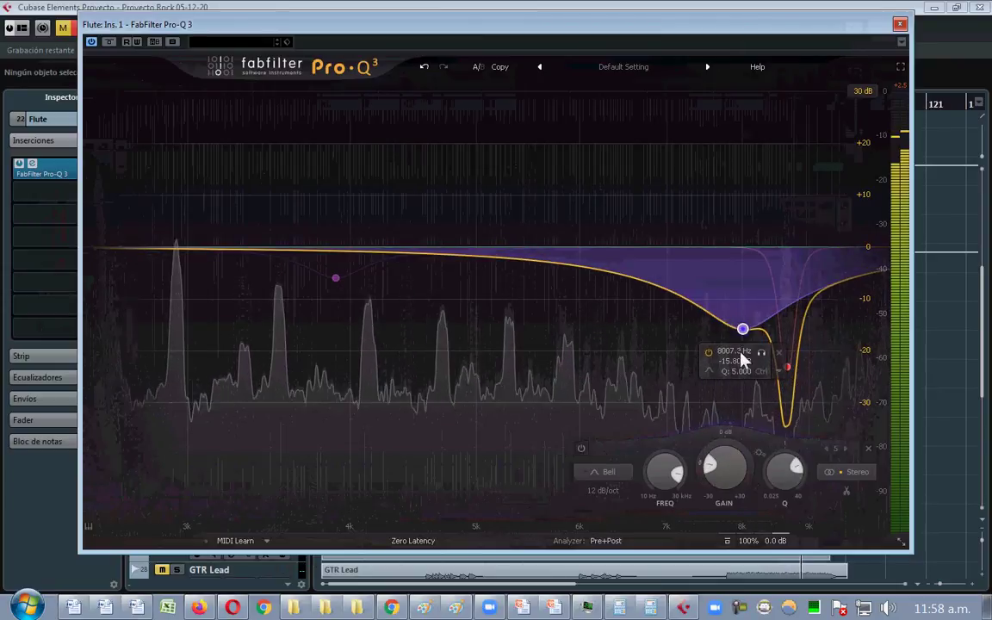
left_click_drag(778, 476, 815, 323)
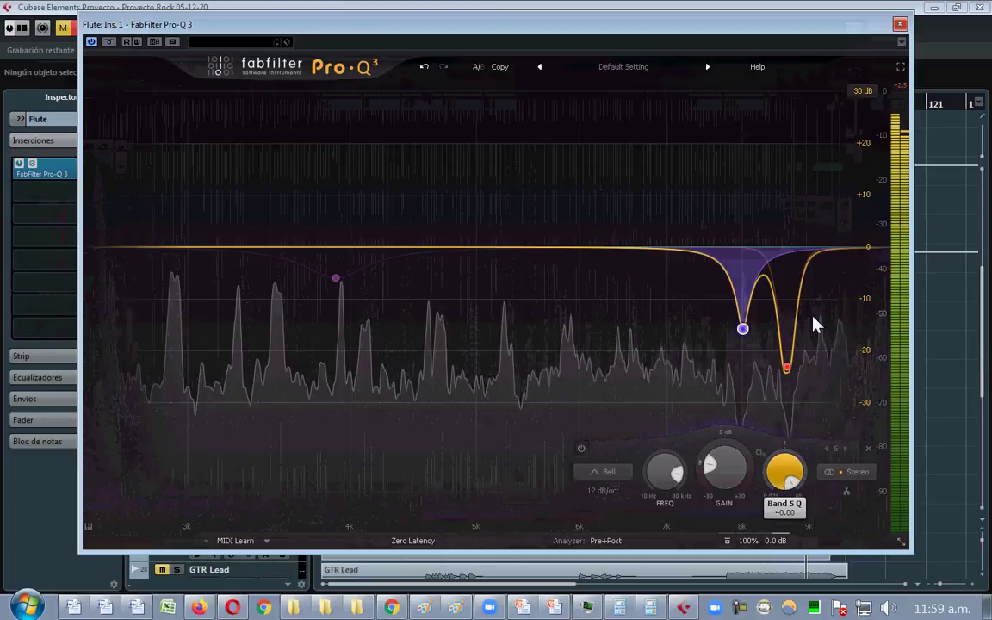
left_click_drag(743, 331, 745, 372)
- Set the new cut's slope to 24 dB/oct and shift it to about 8076 Hz at -23.6 dB
left_click(613, 490)
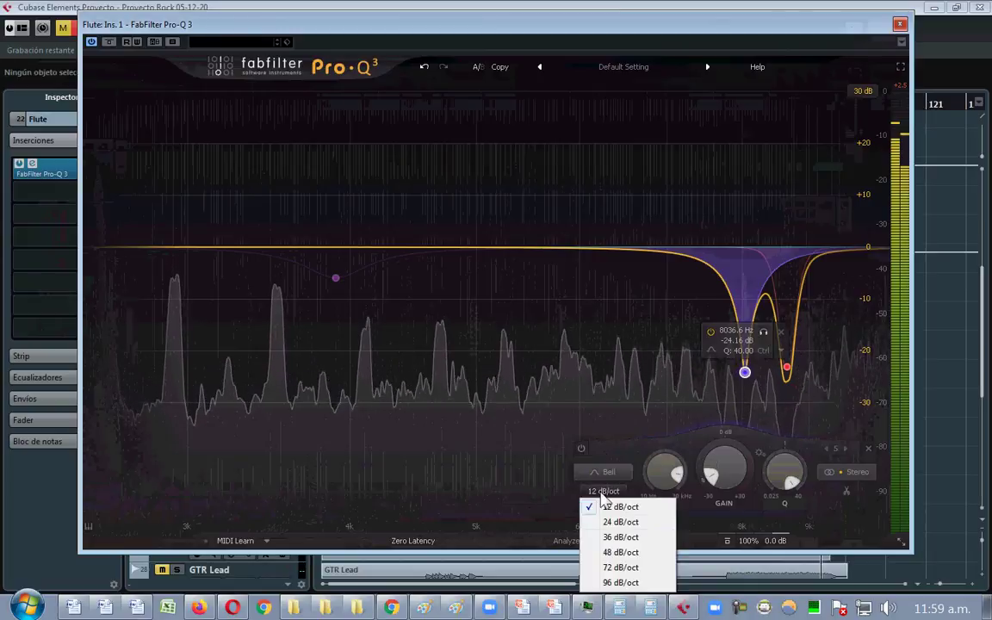
left_click(626, 521)
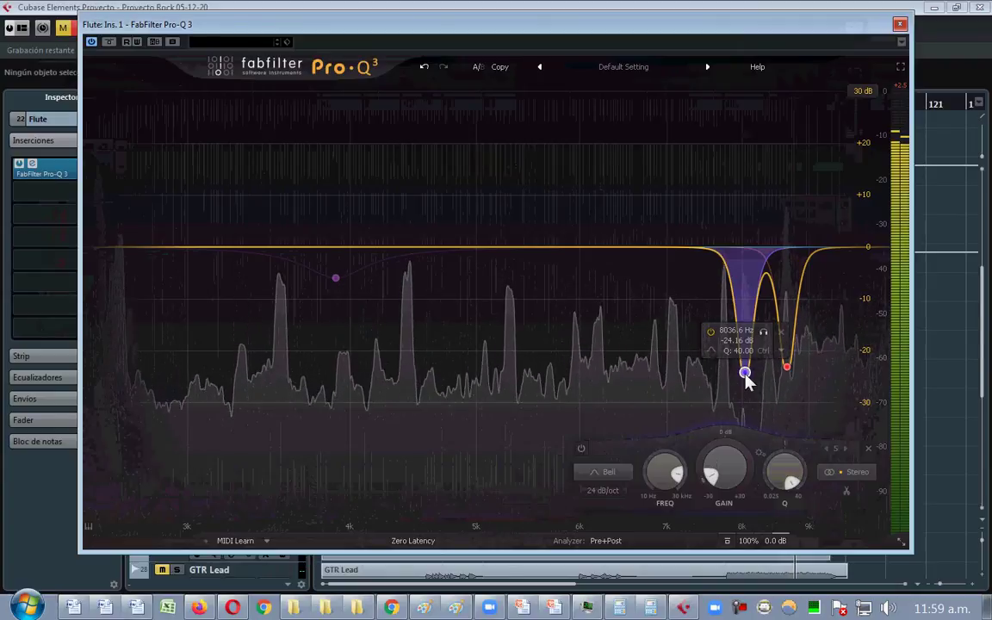
left_click_drag(748, 372, 747, 369)
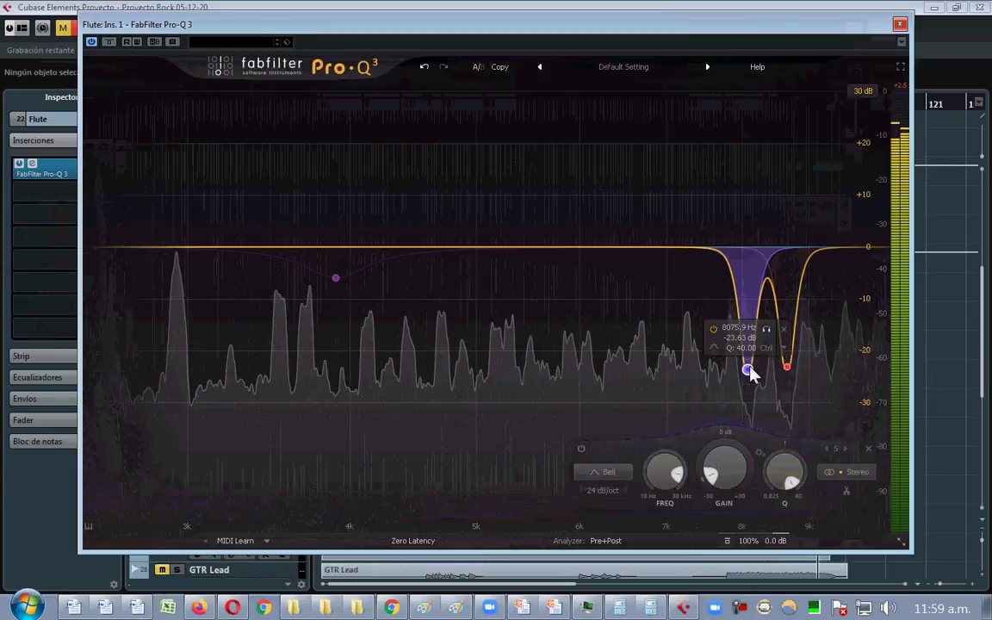
- Compare the flute's sound with the 8076 Hz cut bypassed and active, and leave it bypassed
left_click(581, 448)
left_click(581, 448)
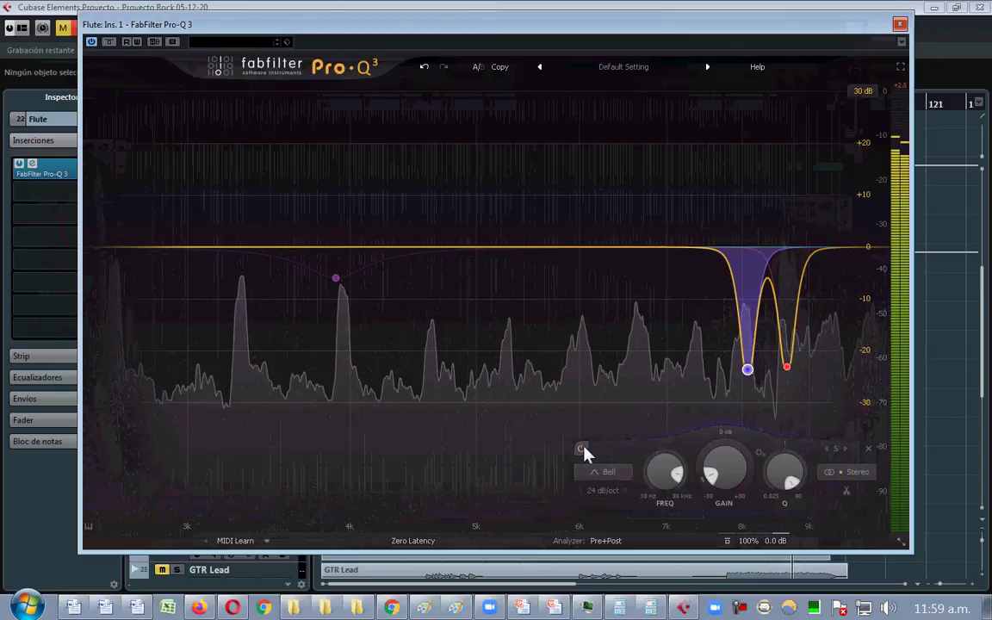
left_click(581, 449)
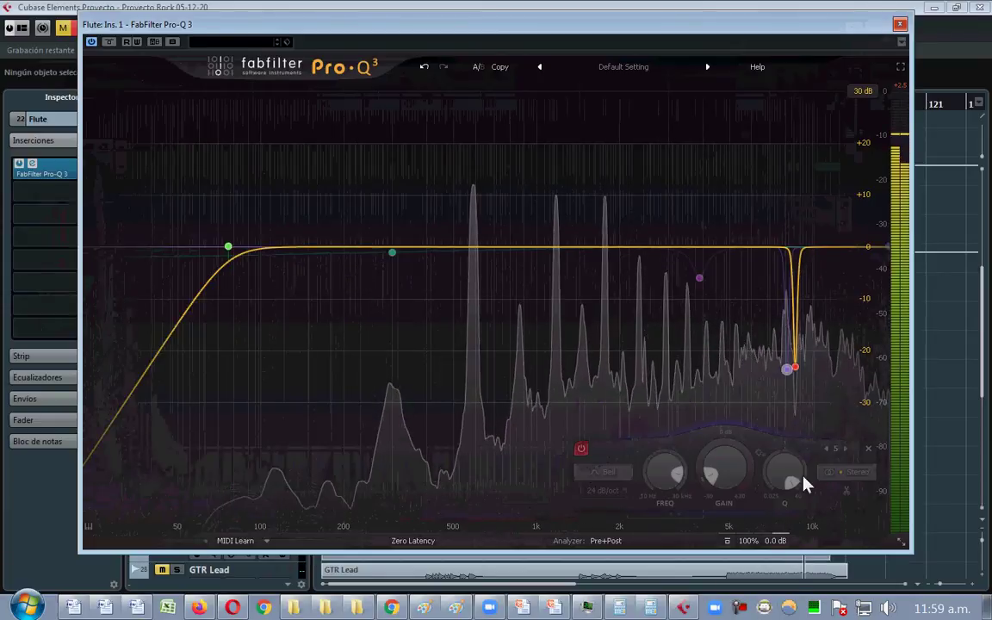
left_click(580, 450)
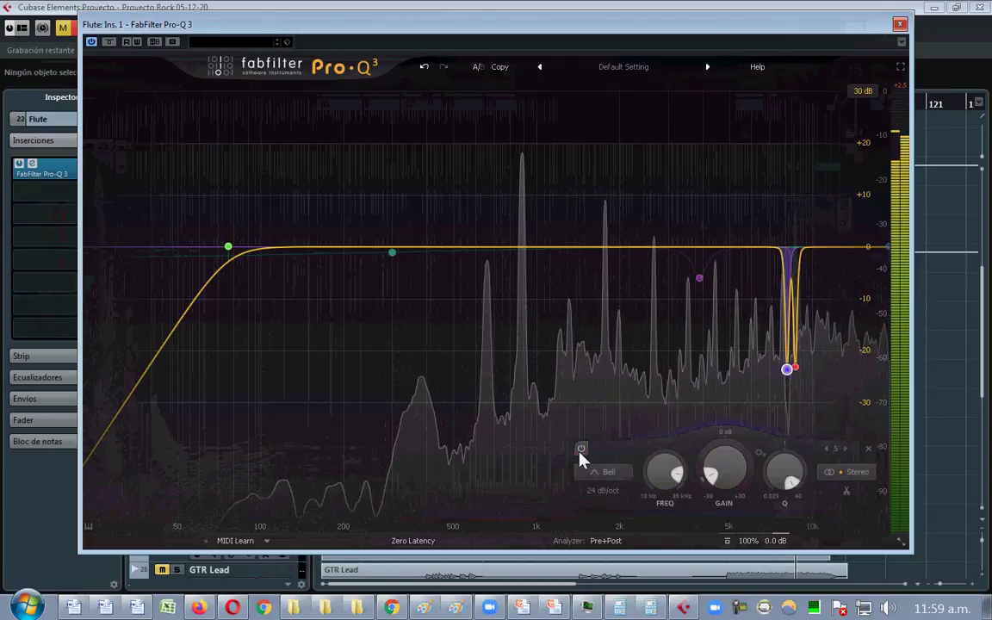
left_click(580, 451)
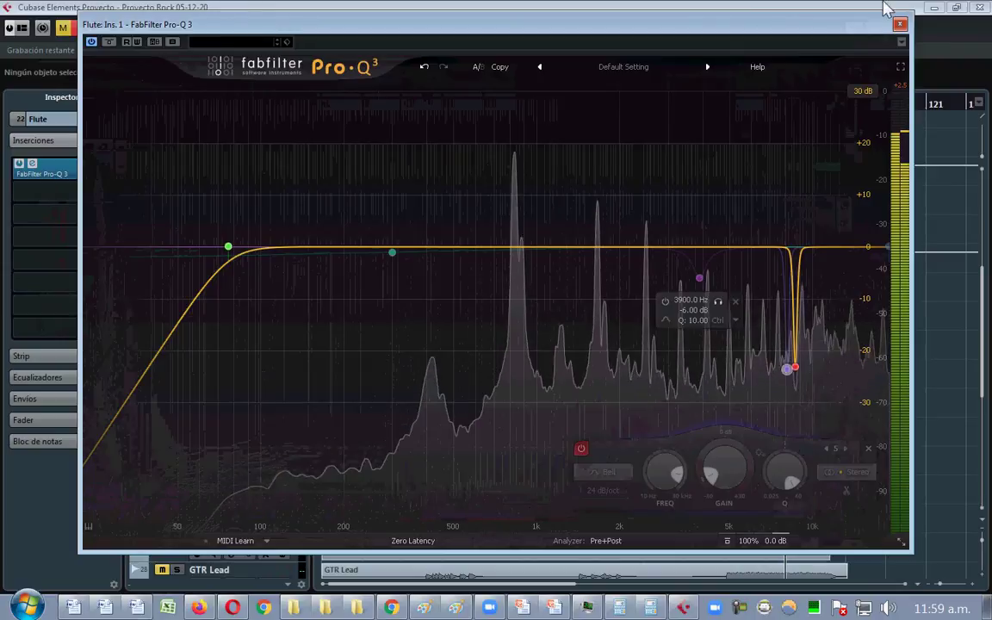
- Uncover the timeline and shorten the playback loop to a brief flute passage between bars 93 and 94
left_click_drag(853, 27, 848, 352)
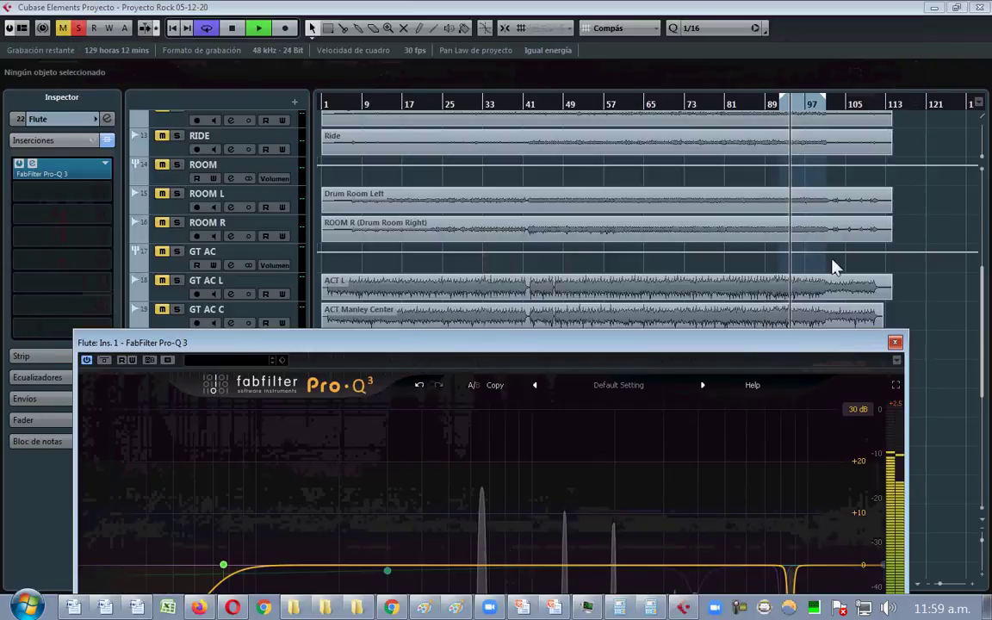
key("space")
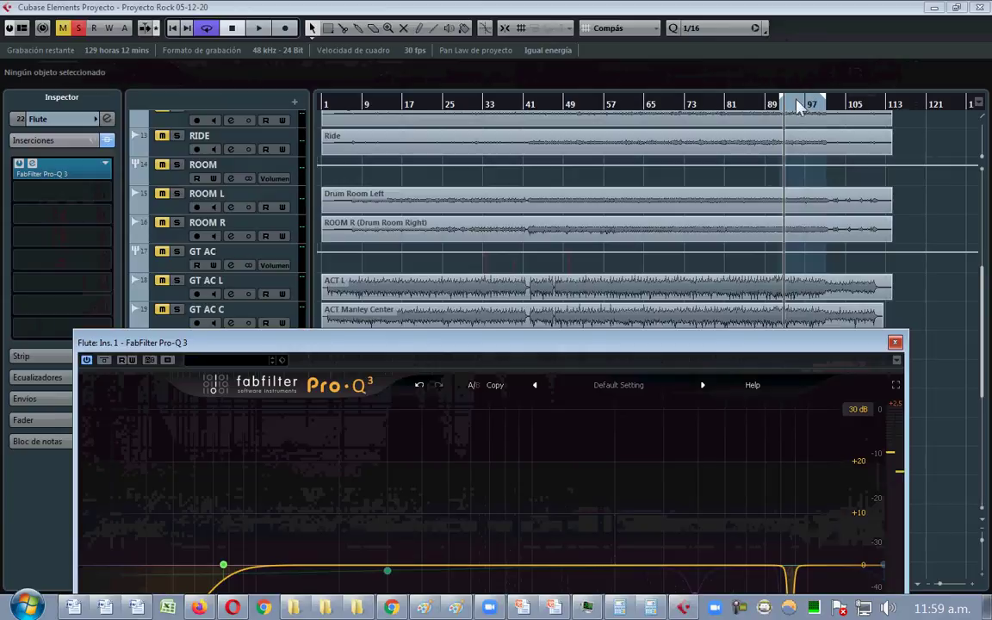
key("space")
mouse_move(796, 97)
left_mouse_down()
mouse_move(779, 172)
mouse_move(783, 138)
mouse_move(808, 112)
left_mouse_up()
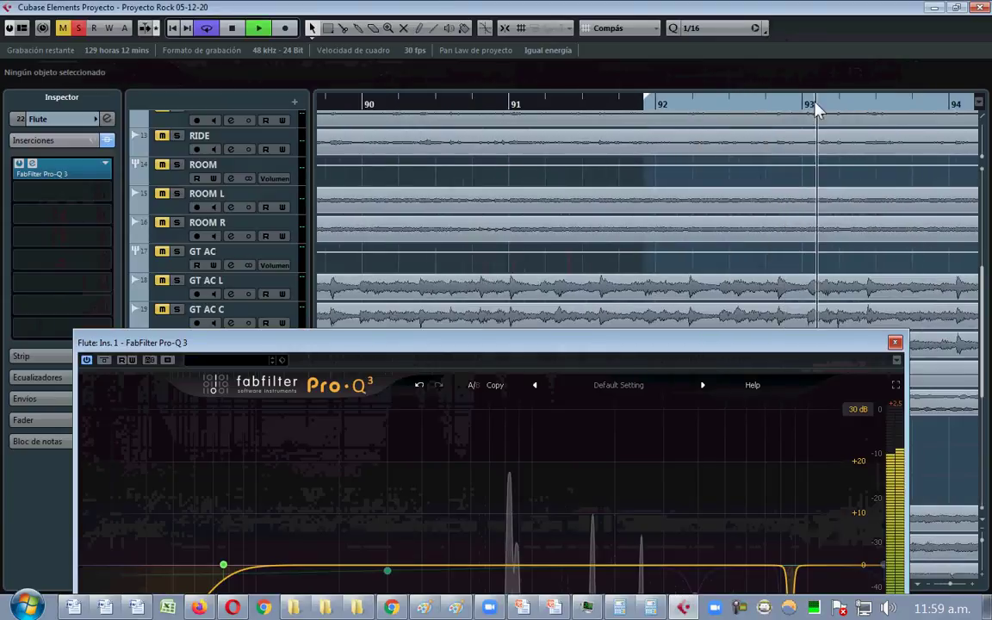
key("space")
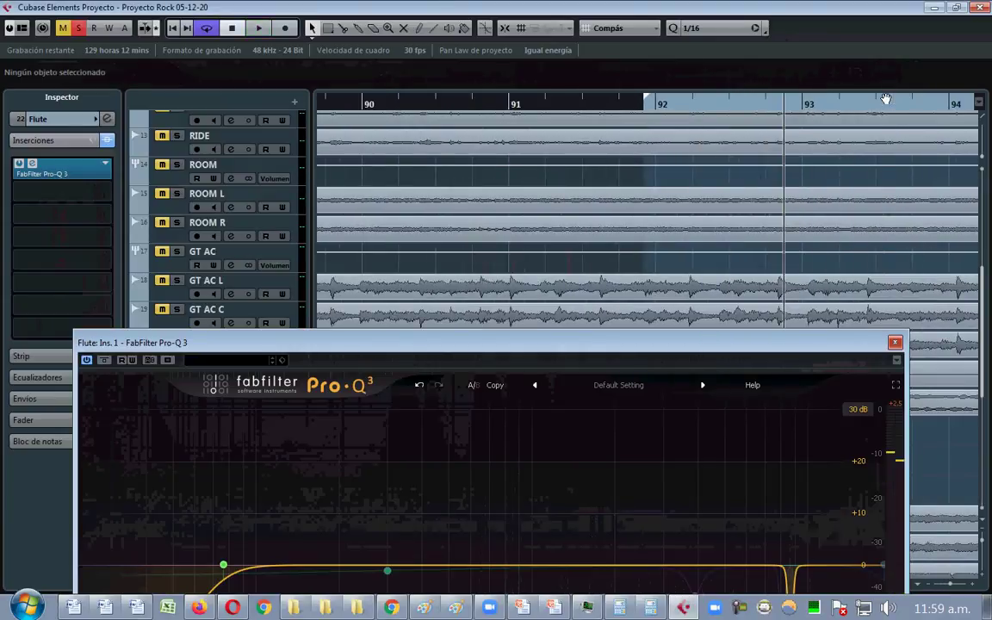
left_click_drag(886, 106, 869, 66)
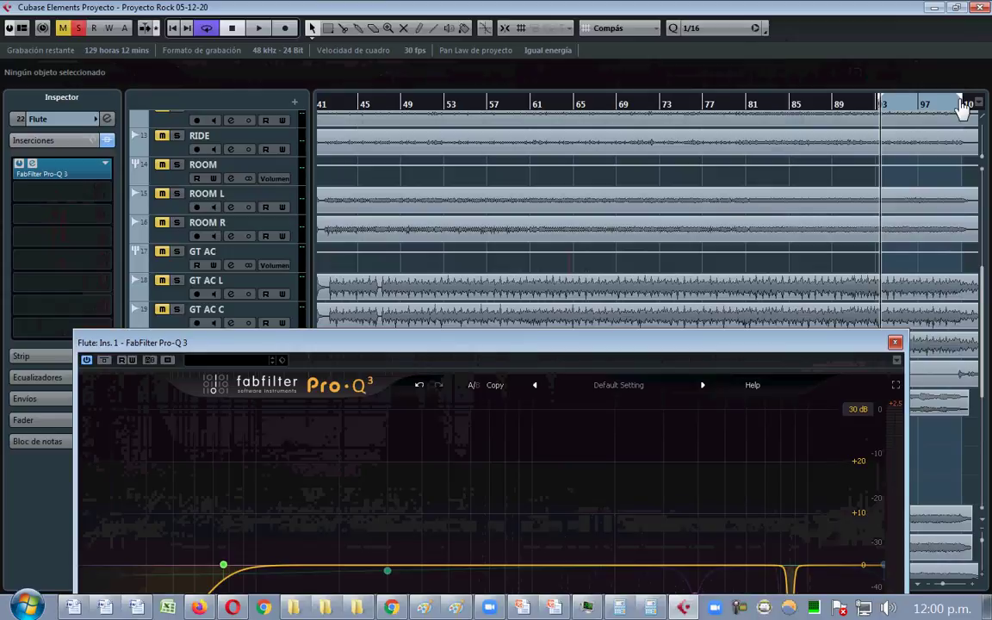
key("space")
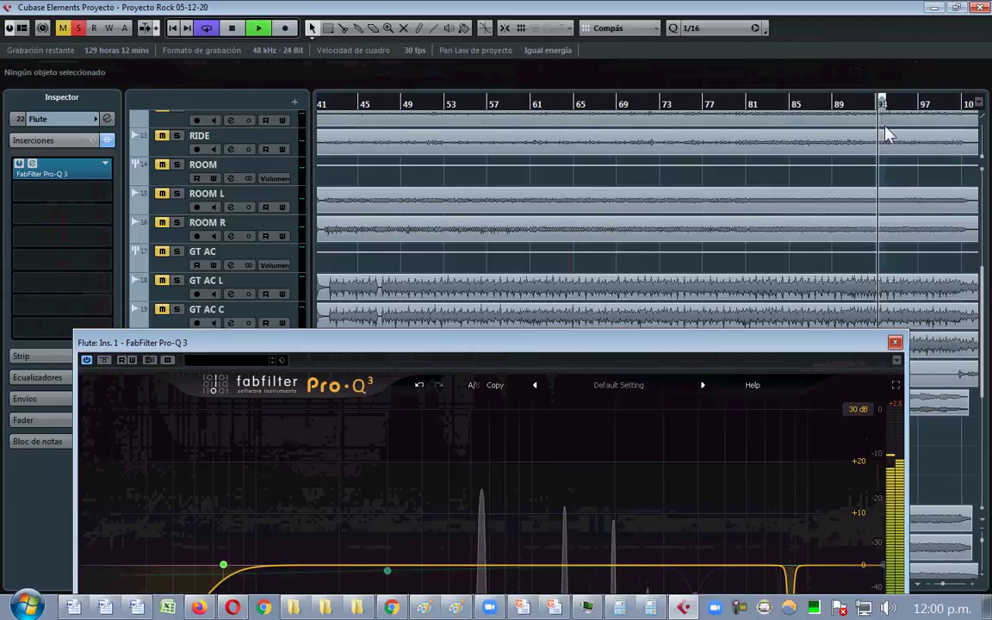
- Extend the loop's end to about half a bar past bar 94 and bring the equalizer back into view
key("h")
key("h")
key("h")
key("h")
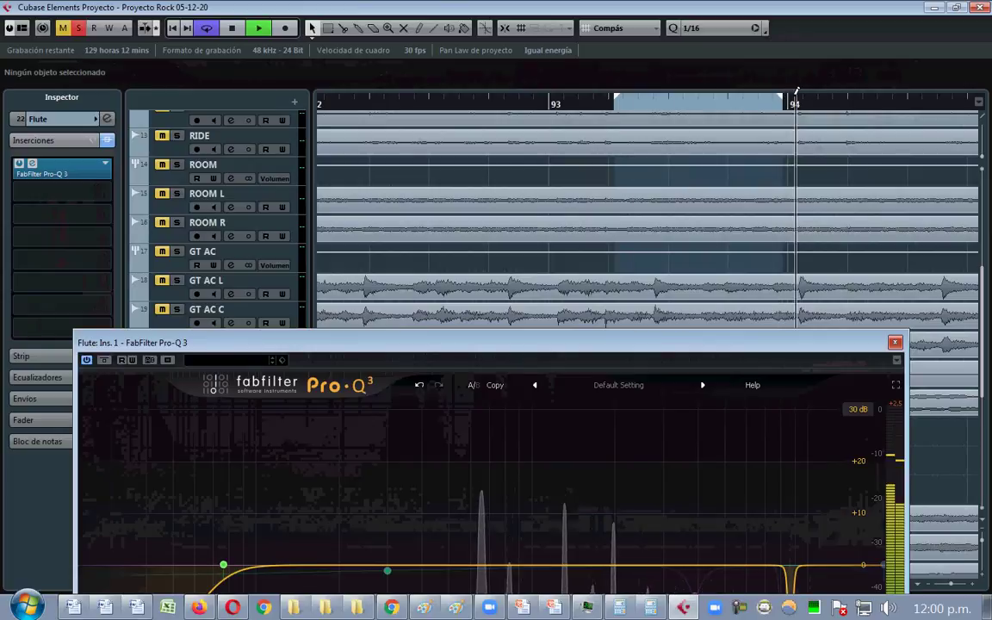
left_click_drag(780, 108, 924, 107)
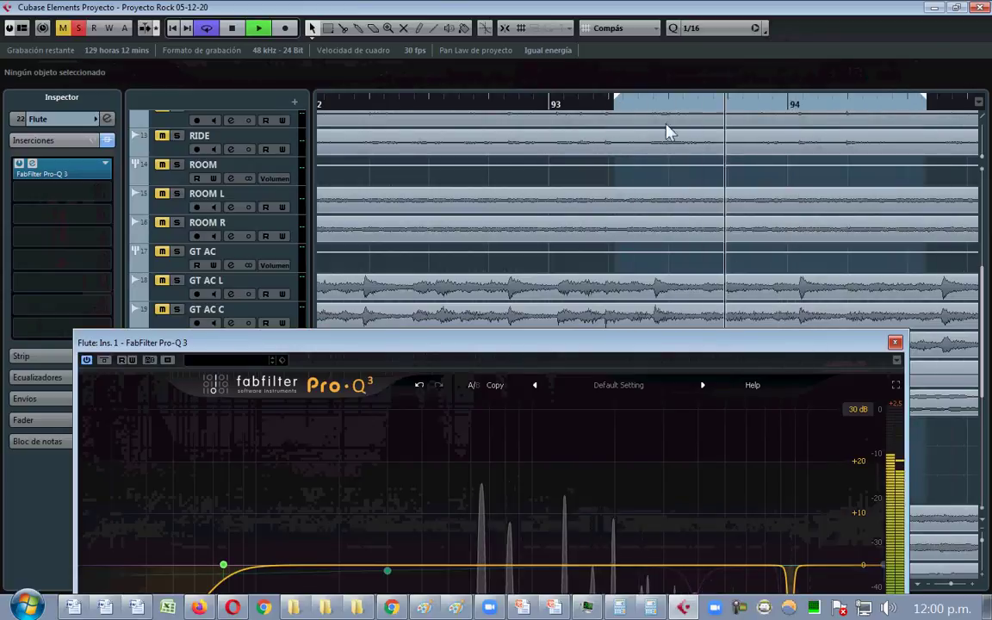
left_click_drag(641, 114, 669, 106)
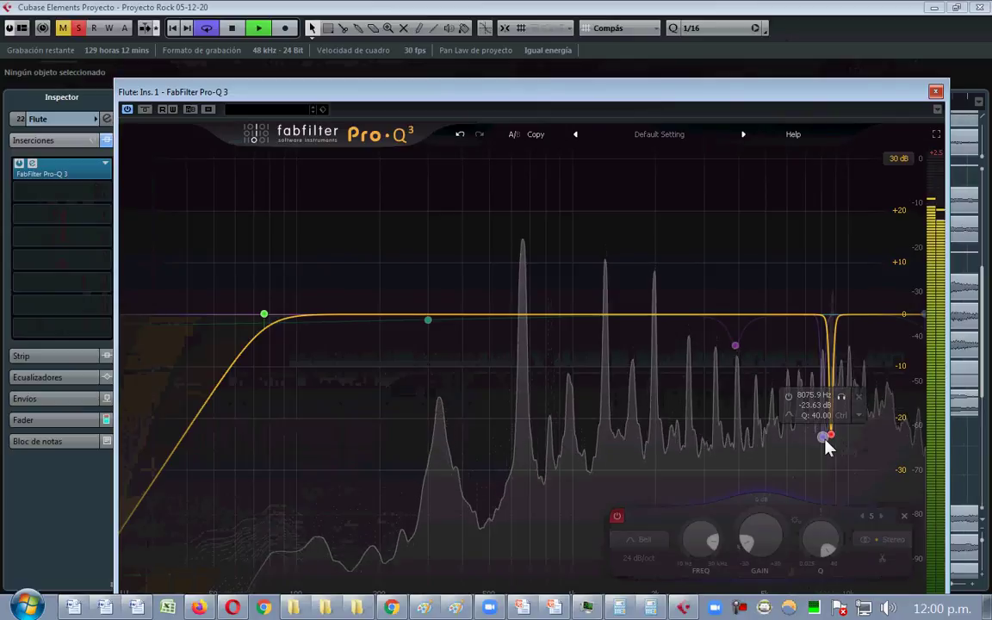
- Reactivate the 8076 Hz cut and sweep it during playback, trying about 10106 Hz and about 8753 Hz at -23.1 dB
key("space")
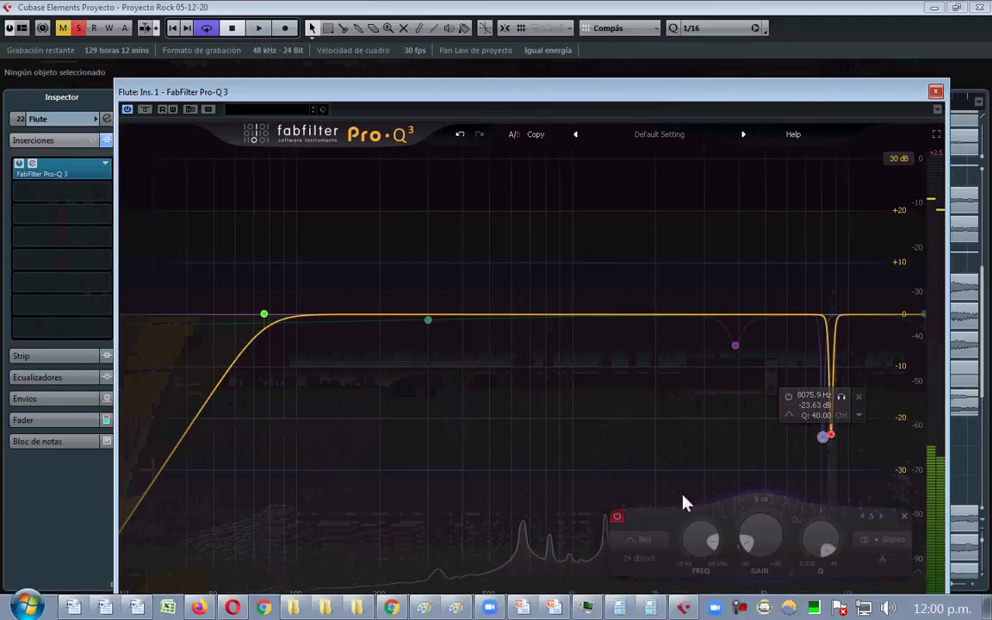
key("space")
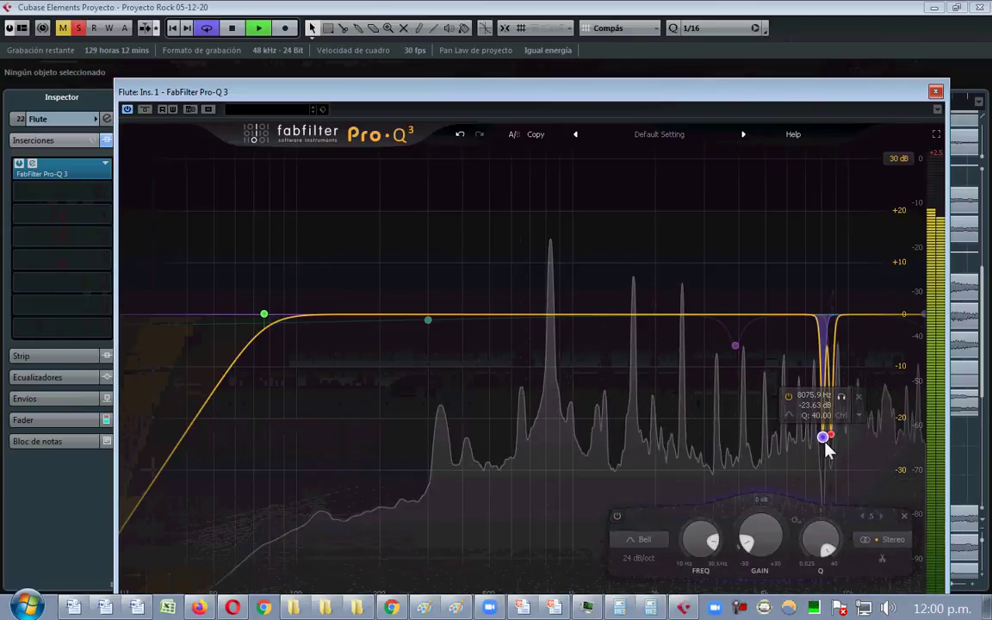
left_click_drag(822, 437, 856, 436)
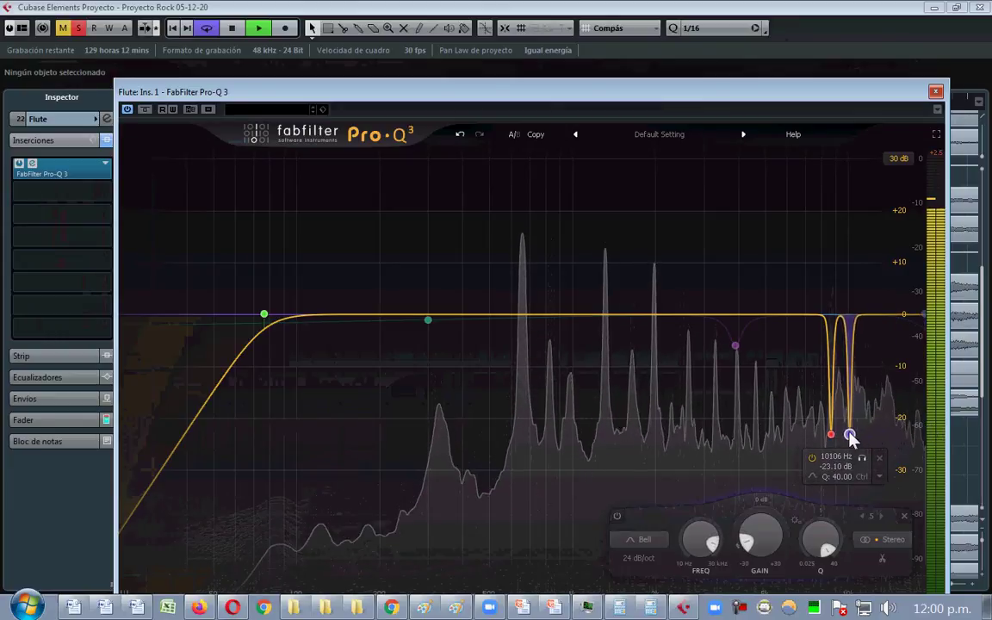
mouse_move(851, 438)
left_mouse_down()
mouse_move(822, 440)
mouse_move(832, 436)
left_mouse_up()
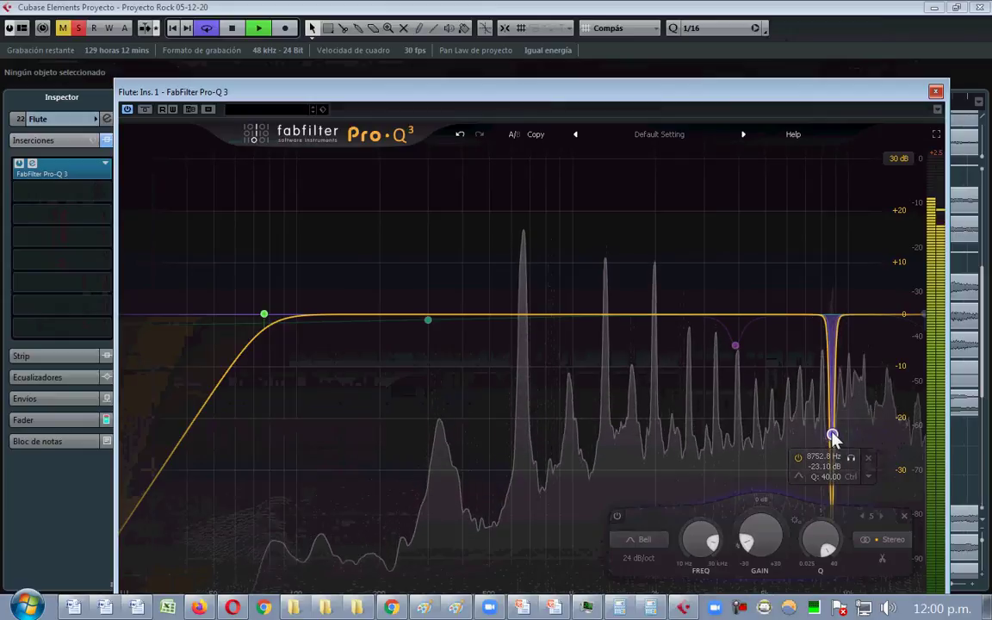
- Try the cut at 10106 Hz and about -28.7 dB, place it at about 10282 Hz and -24 dB, and bypass it
left_click_drag(832, 435, 849, 465)
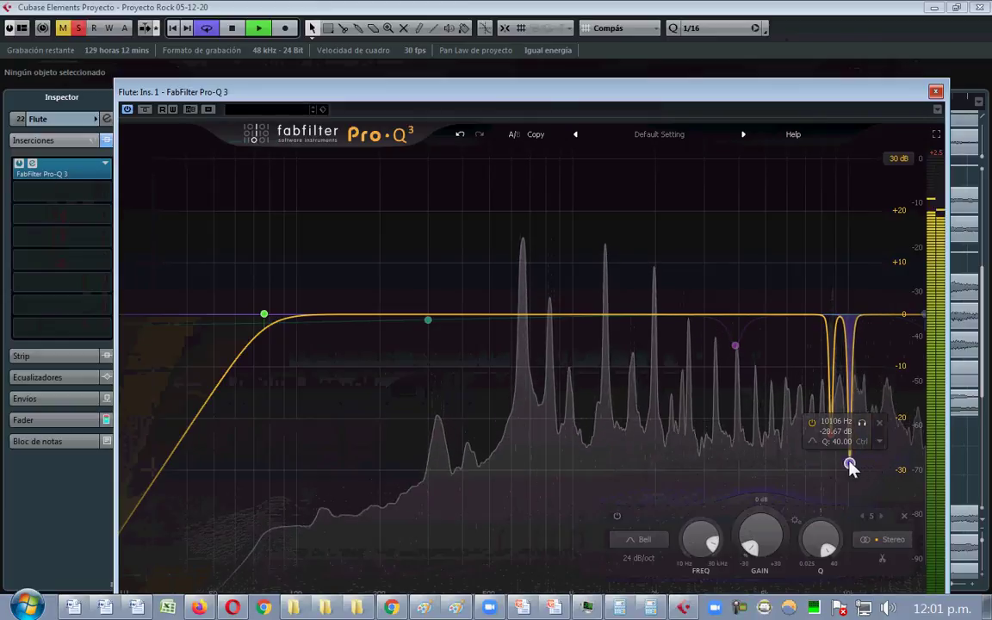
left_click_drag(850, 466, 853, 441)
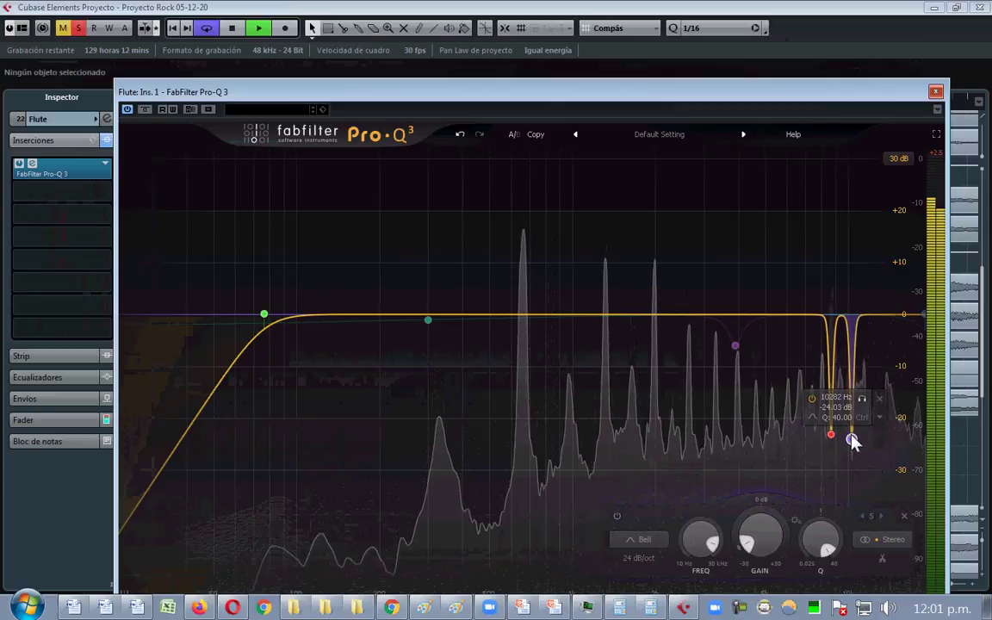
left_click(812, 400)
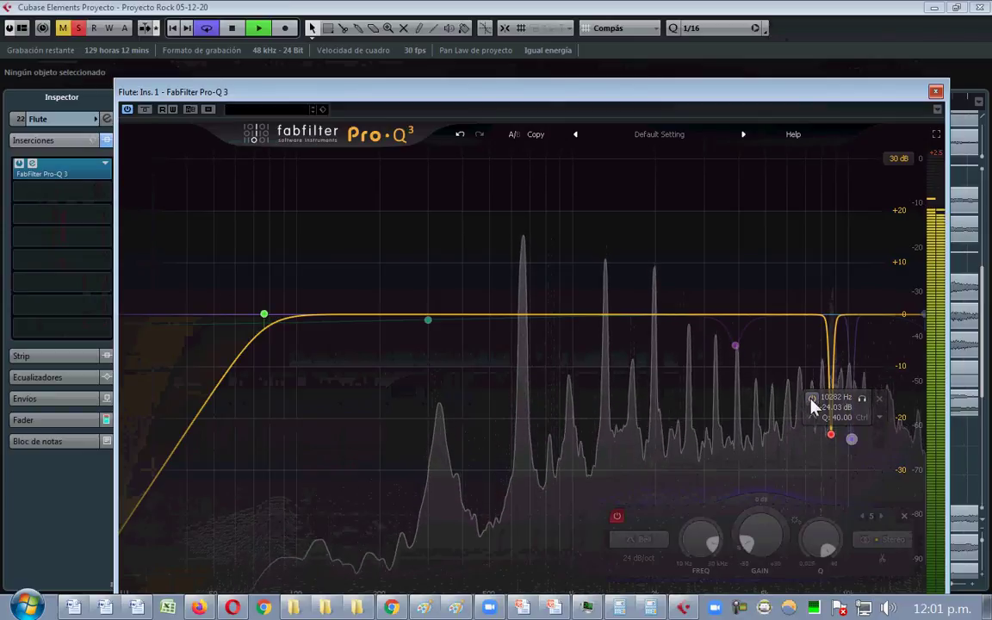
- Re-enable the bypassed 10282 Hz notch band on the Flute equalizer
left_click(812, 399)
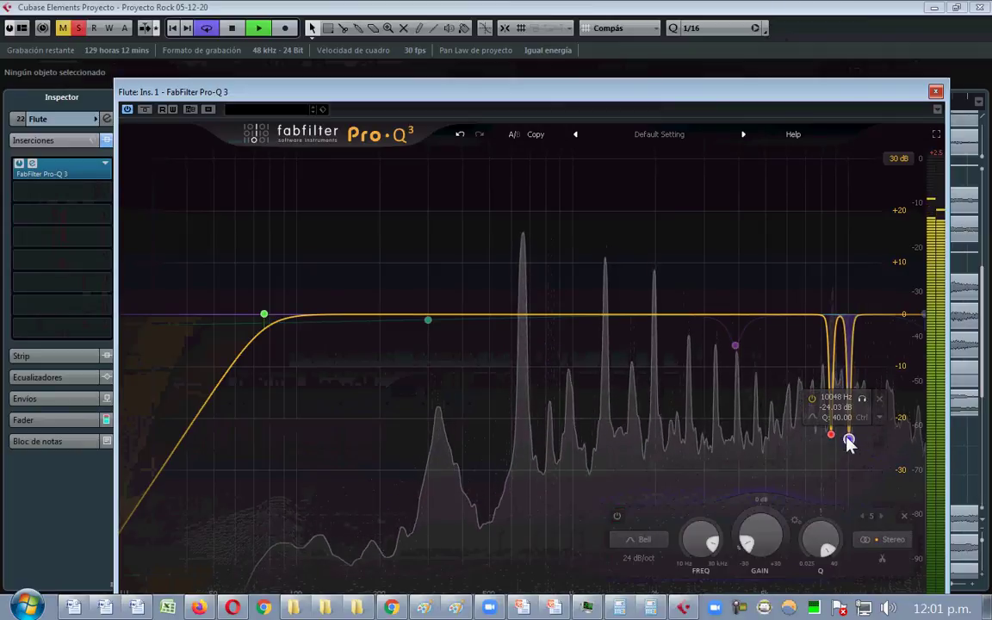
mouse_move(848, 441)
left_mouse_down()
mouse_move(812, 437)
mouse_move(847, 418)
mouse_move(814, 415)
mouse_move(872, 412)
mouse_move(915, 425)
mouse_move(915, 438)
mouse_move(850, 439)
left_mouse_up()
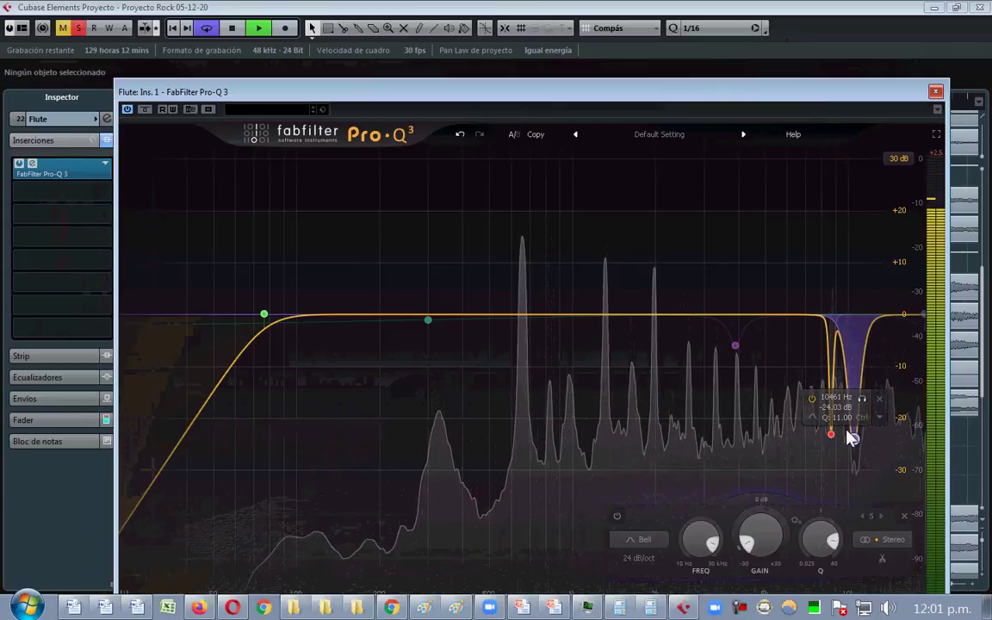
left_click_drag(853, 431, 854, 417)
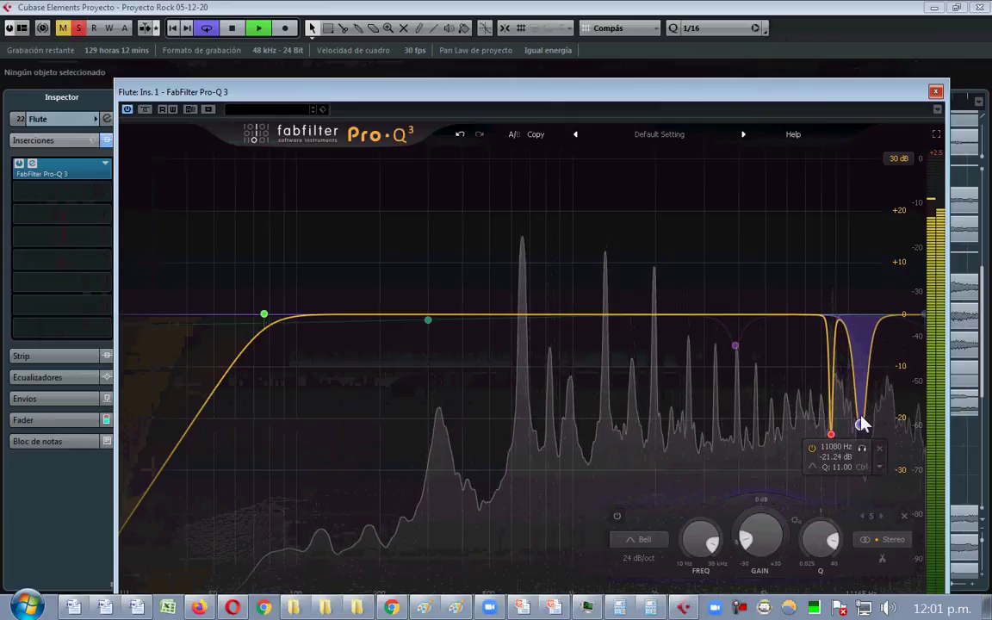
right_click(861, 428)
key("Escape")
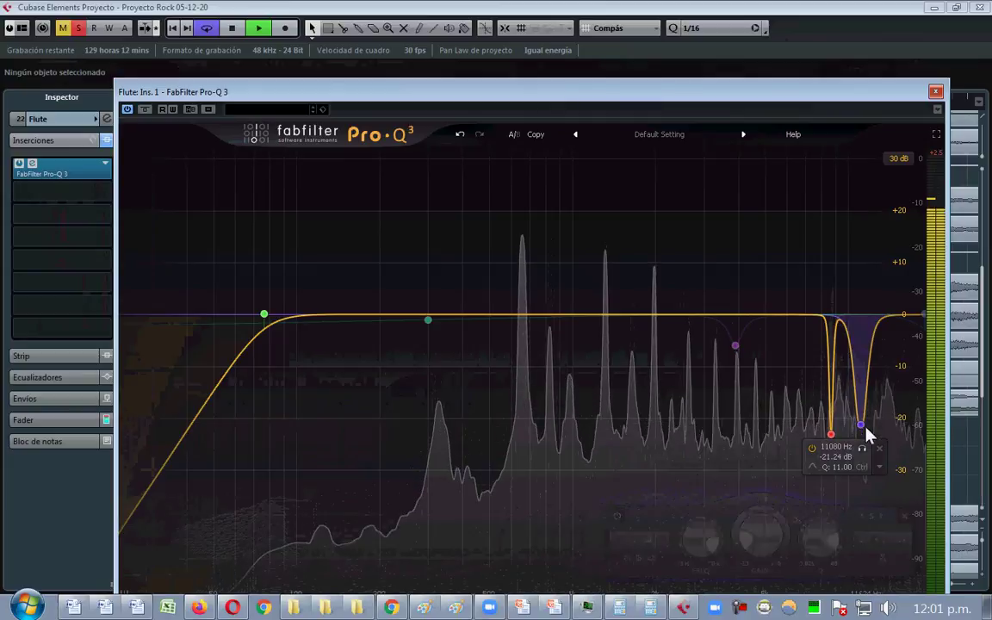
left_click(861, 428)
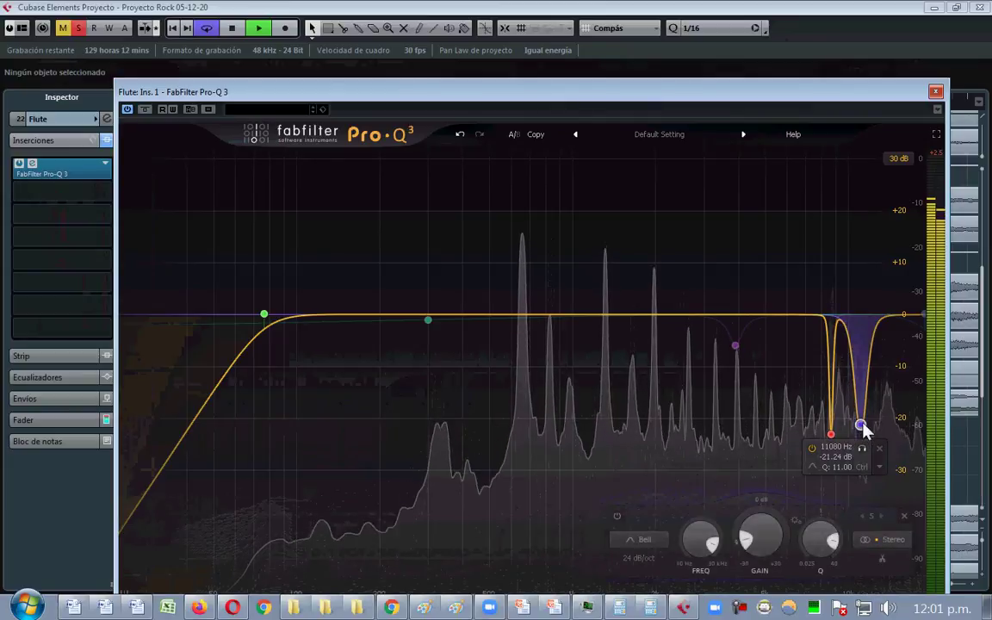
left_click(461, 136)
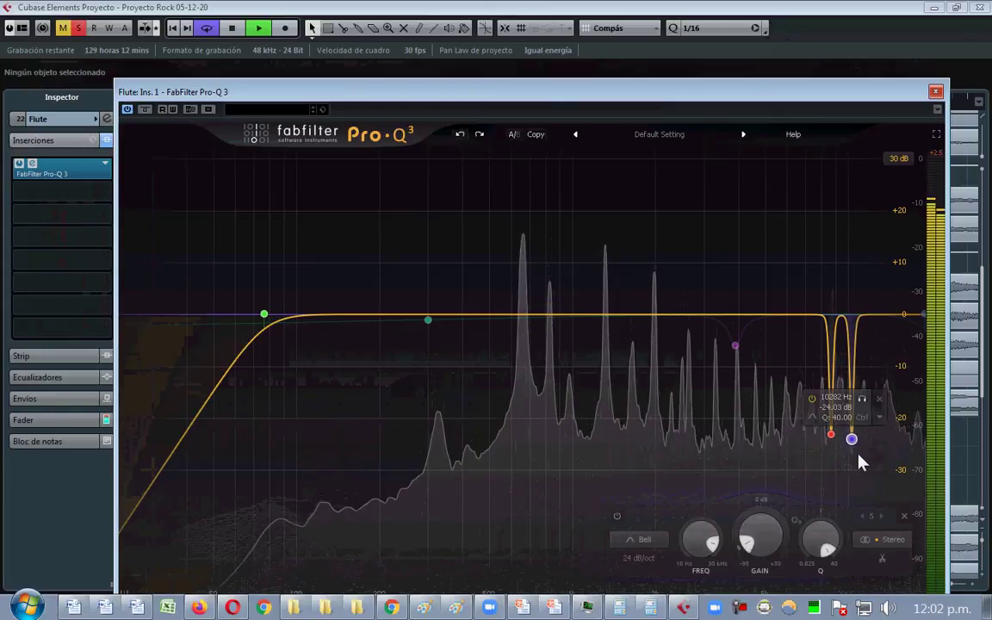
- Audition the upper notch at 11403 Hz against bypass, then settle it at 10106 Hz with -23.10 dB gain
left_click_drag(855, 444, 872, 439)
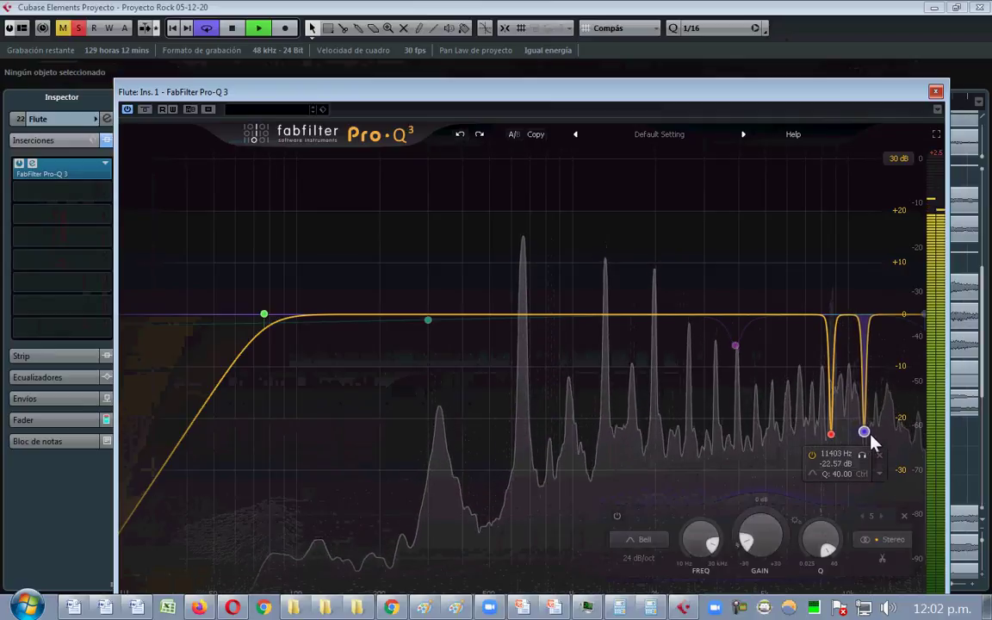
left_click(810, 457)
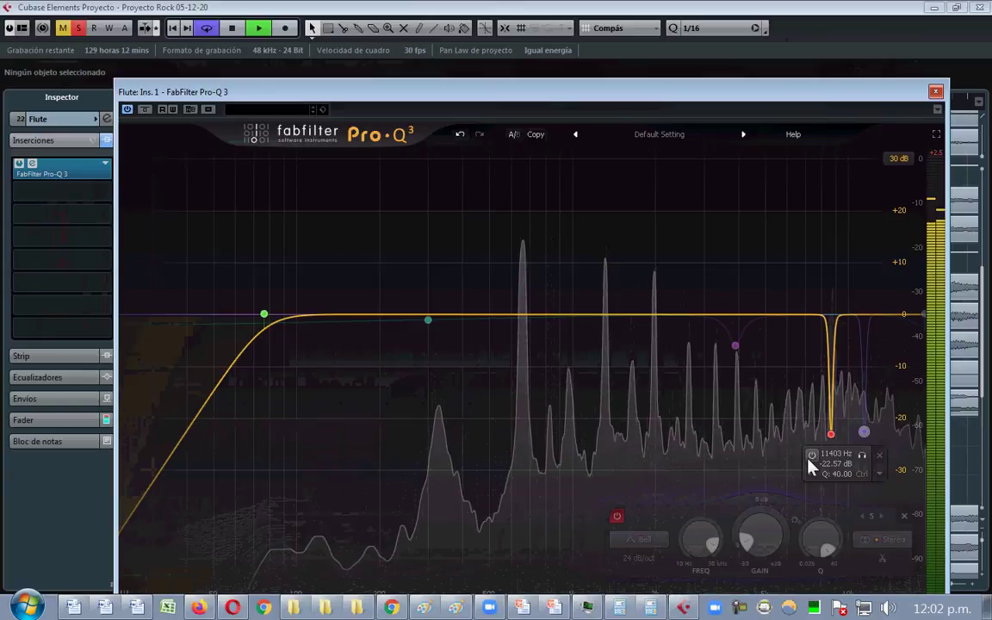
left_click(810, 457)
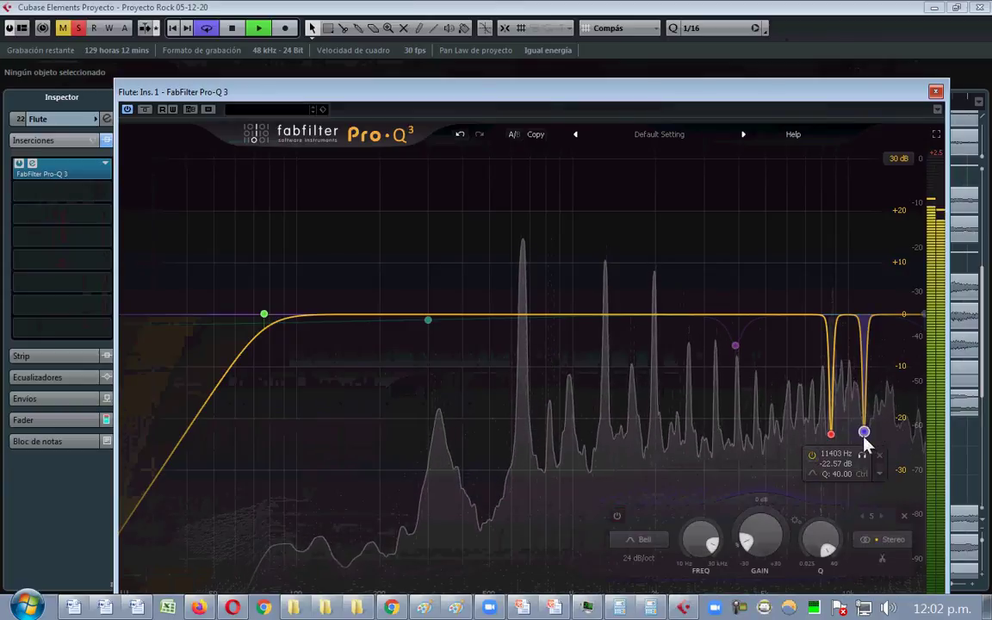
left_click_drag(864, 439, 841, 438)
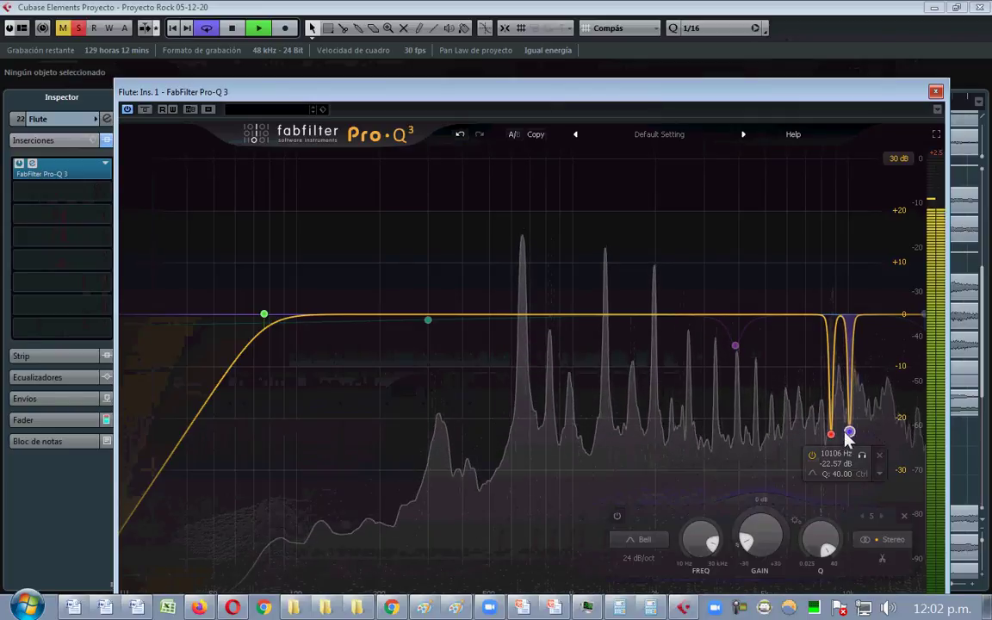
left_click_drag(848, 438, 848, 440)
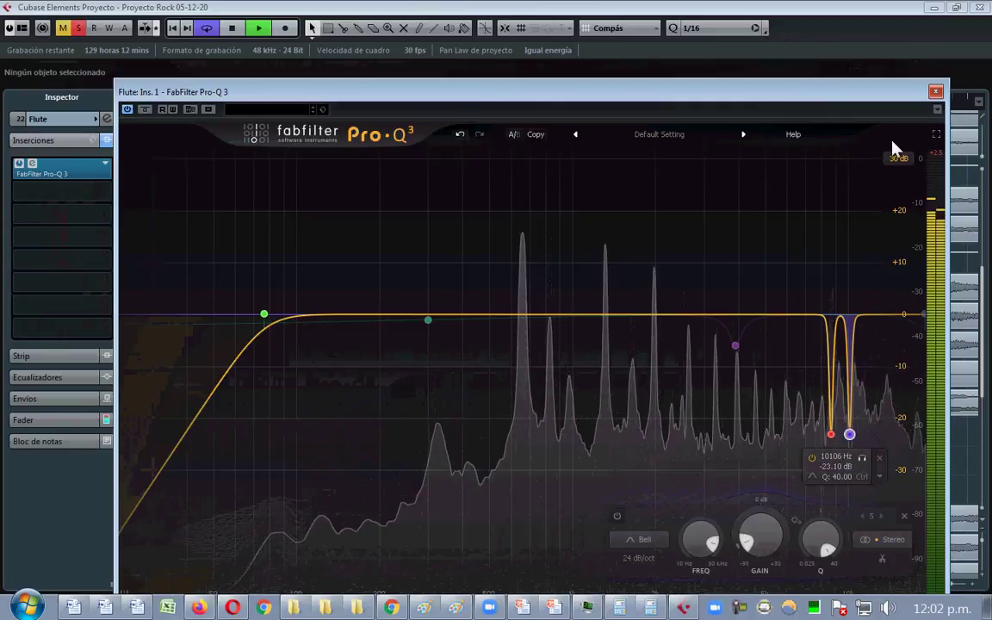
- Select the 8650 Hz notch together with the 10106 Hz notch and bypass both bands
left_click(831, 433)
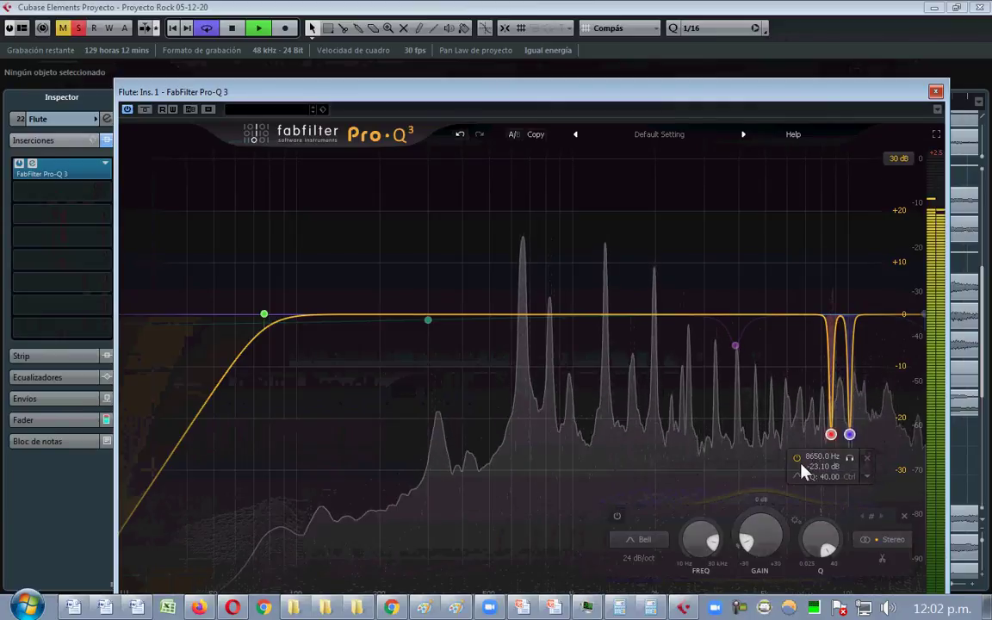
left_click(797, 459)
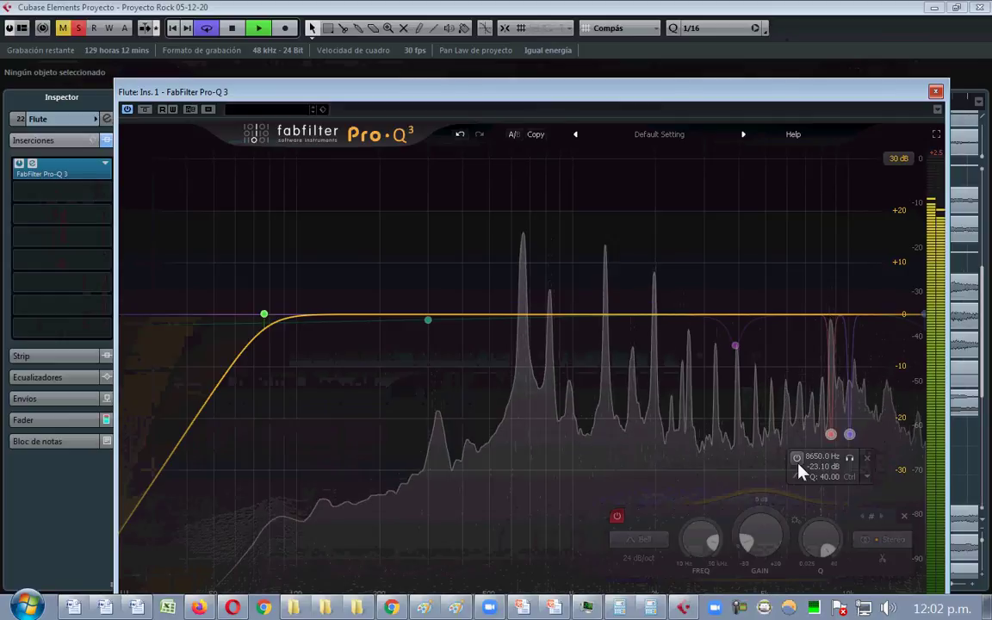
- Stop playback and set the loop range over the Flute's last passage, from about bar 91 to bar 101
key("space")
left_click_drag(878, 96, 749, 343)
left_click_drag(577, 101, 652, 94)
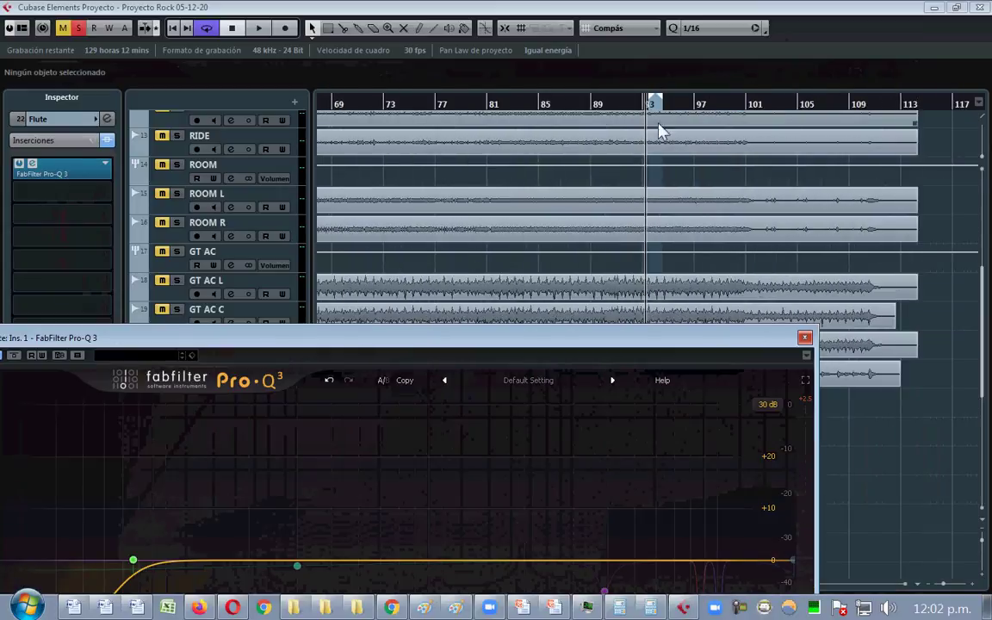
left_click_drag(650, 346, 653, 503)
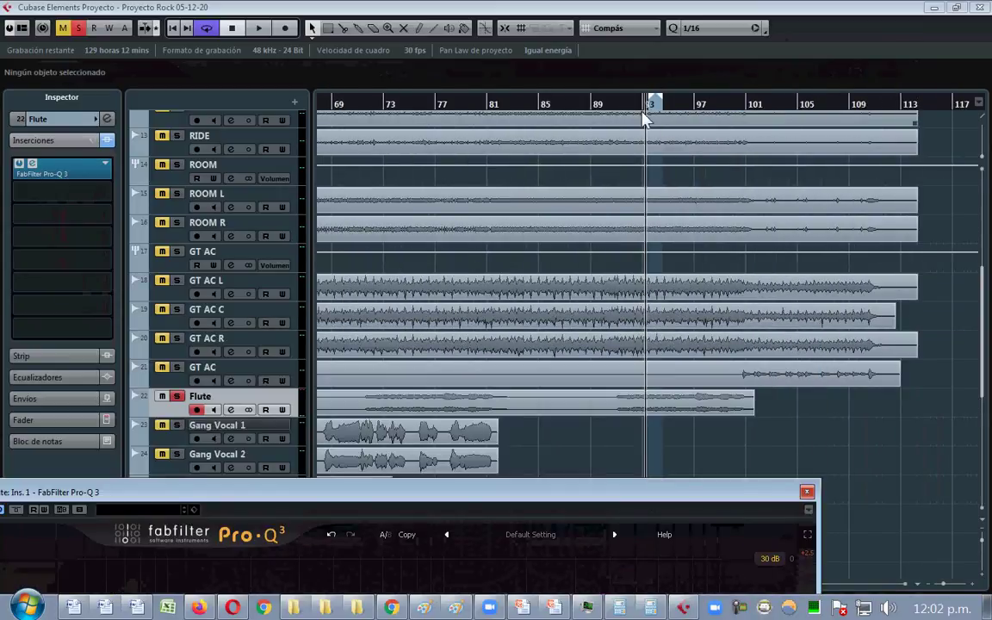
left_click_drag(621, 95, 673, 99)
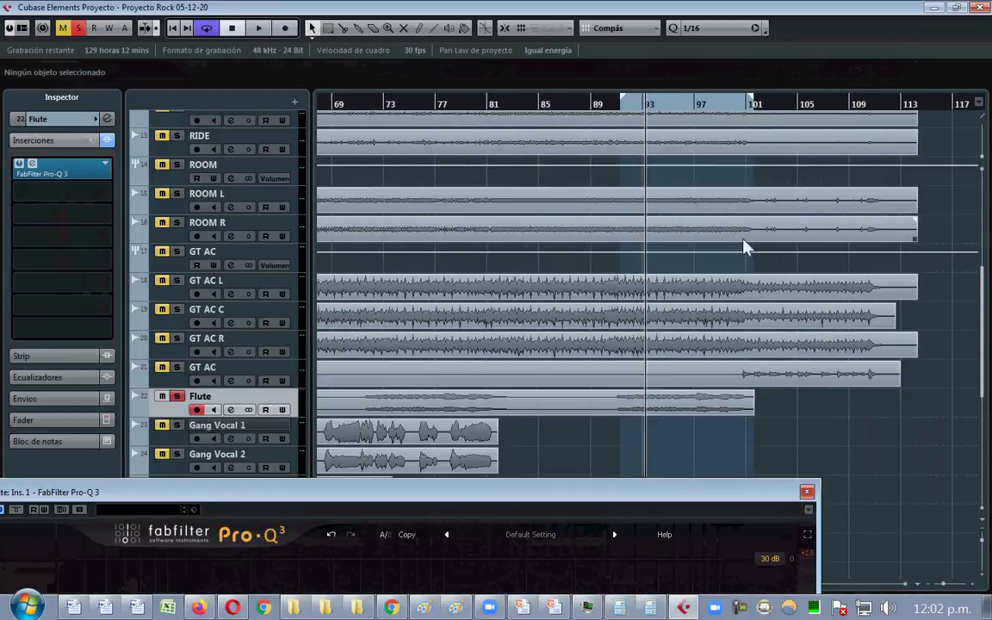
left_click_drag(689, 494, 801, 31)
- Re-enable both selected high-frequency notches and set their gain to -25 dB
mouse_move(760, 376)
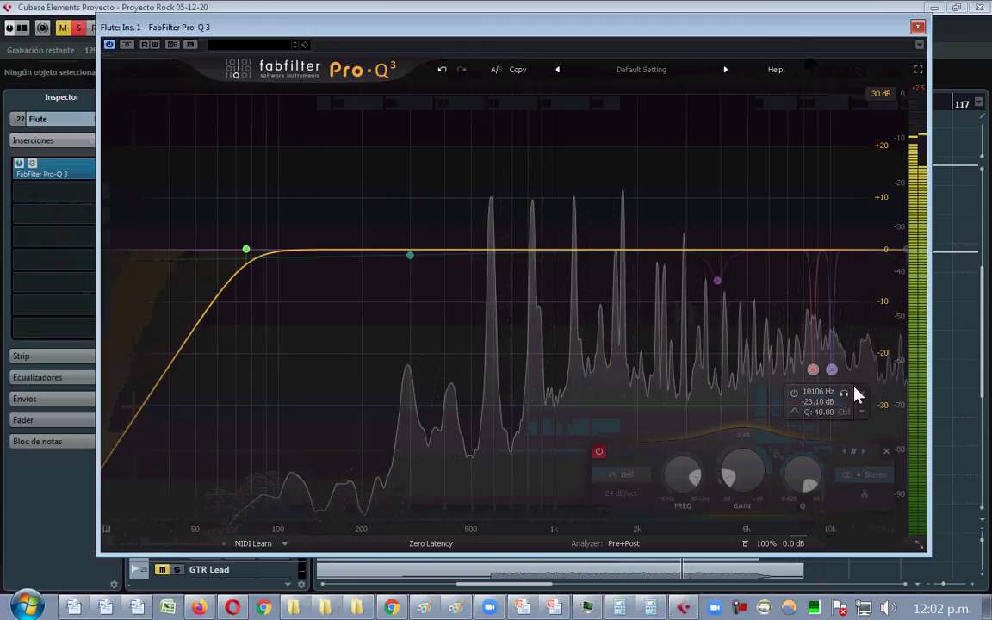
left_click(600, 454)
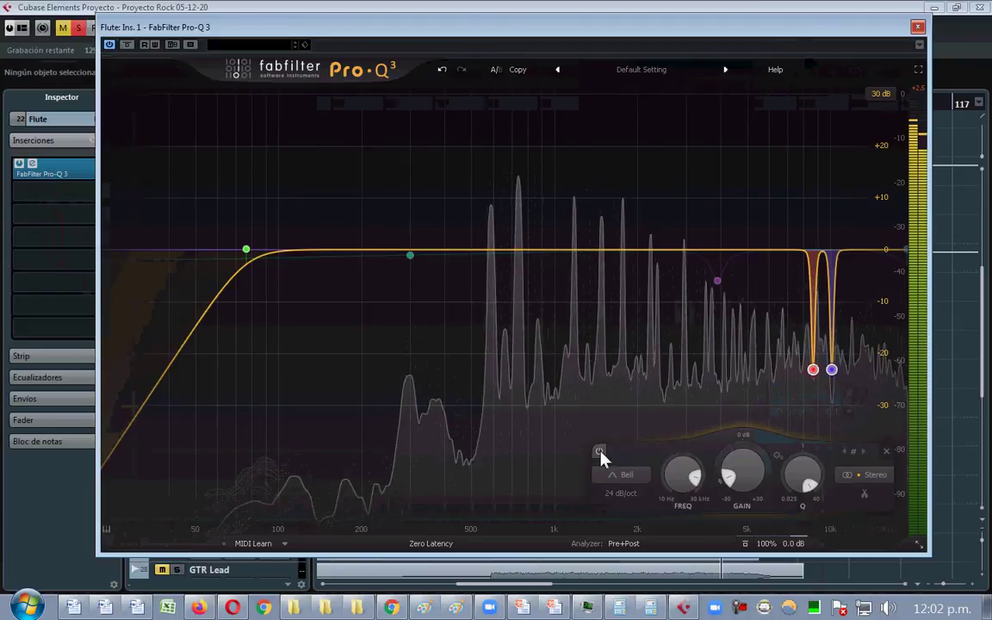
mouse_move(811, 418)
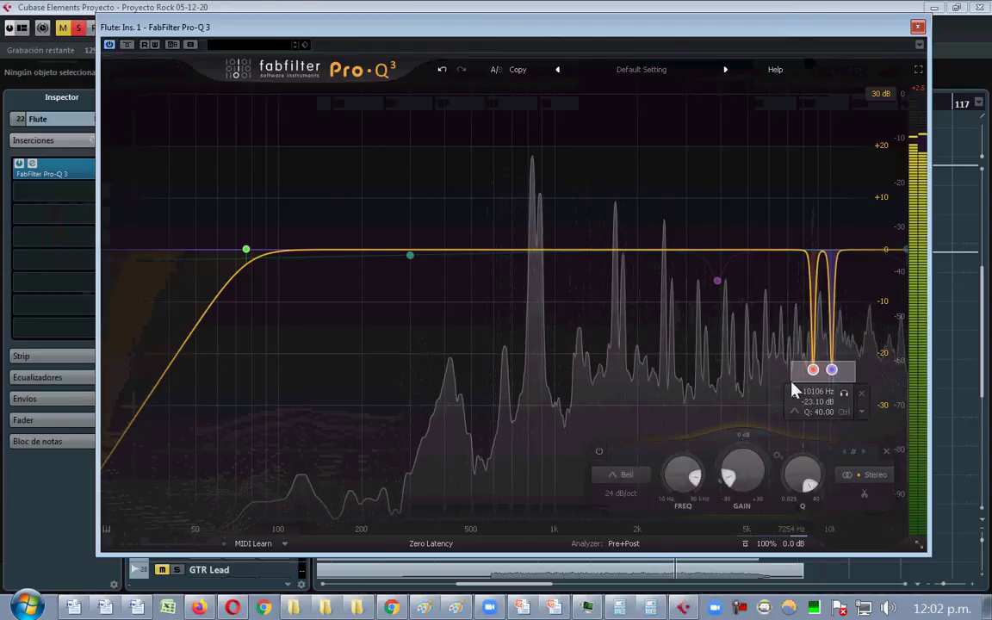
scroll(726, 474, "down", 3)
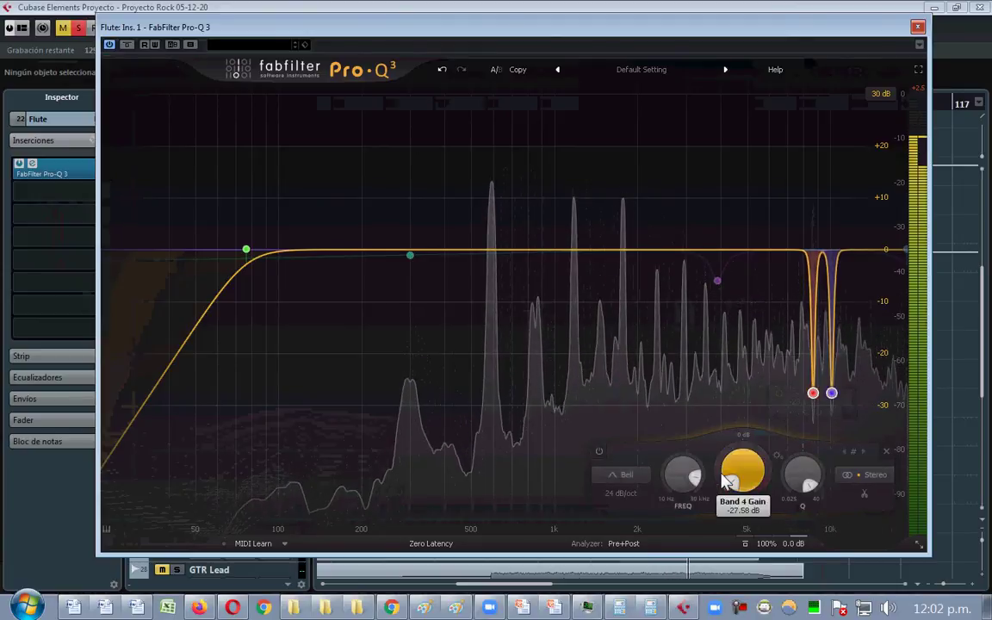
double_click(723, 479)
type("-25")
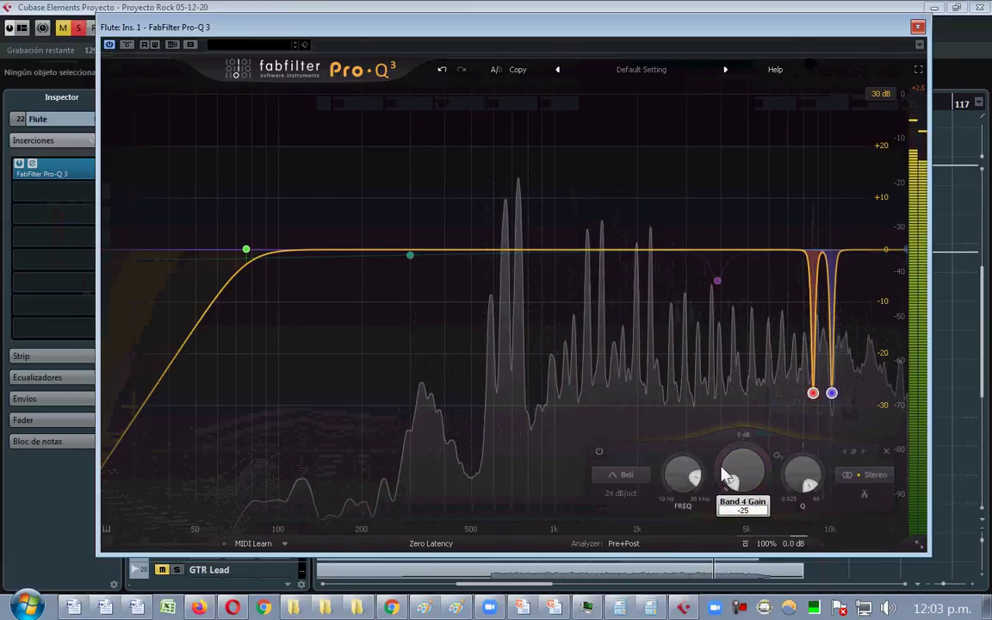
key("Return")
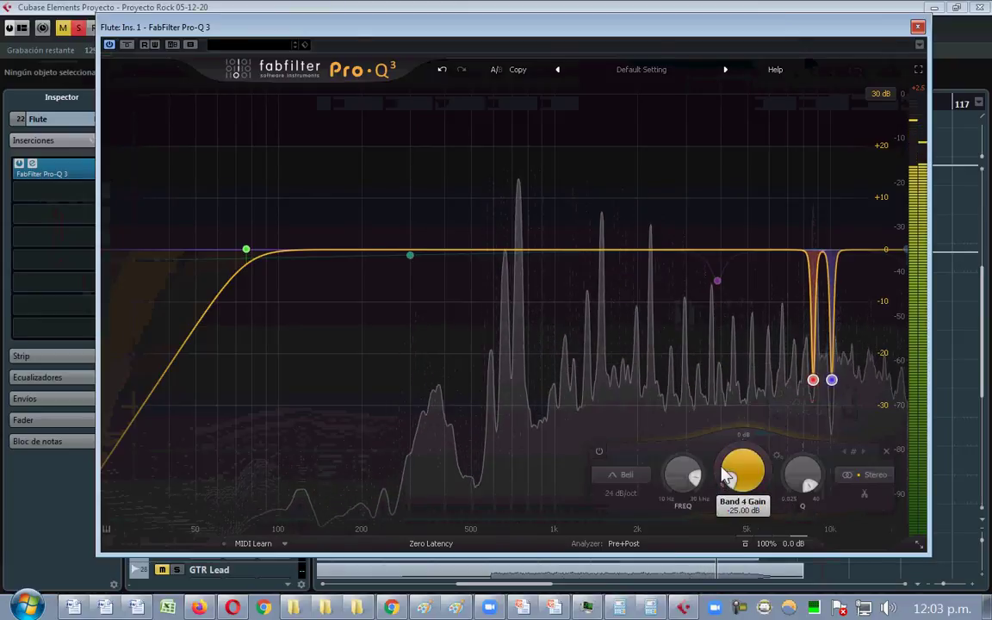
- Bypass both notches briefly and switch them back on to compare the Flute's sound
left_click(603, 454)
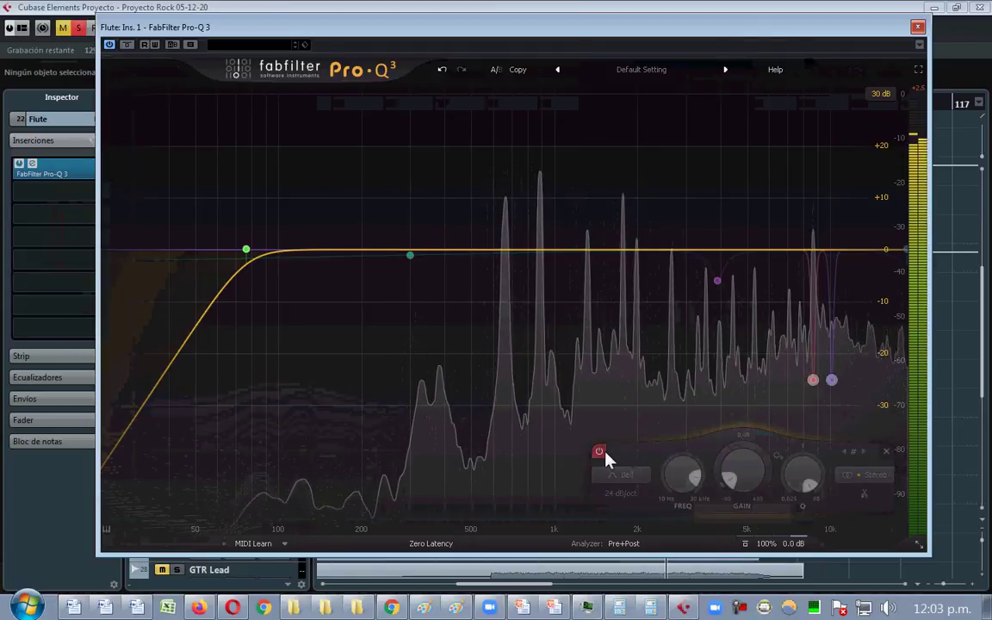
left_click(599, 451)
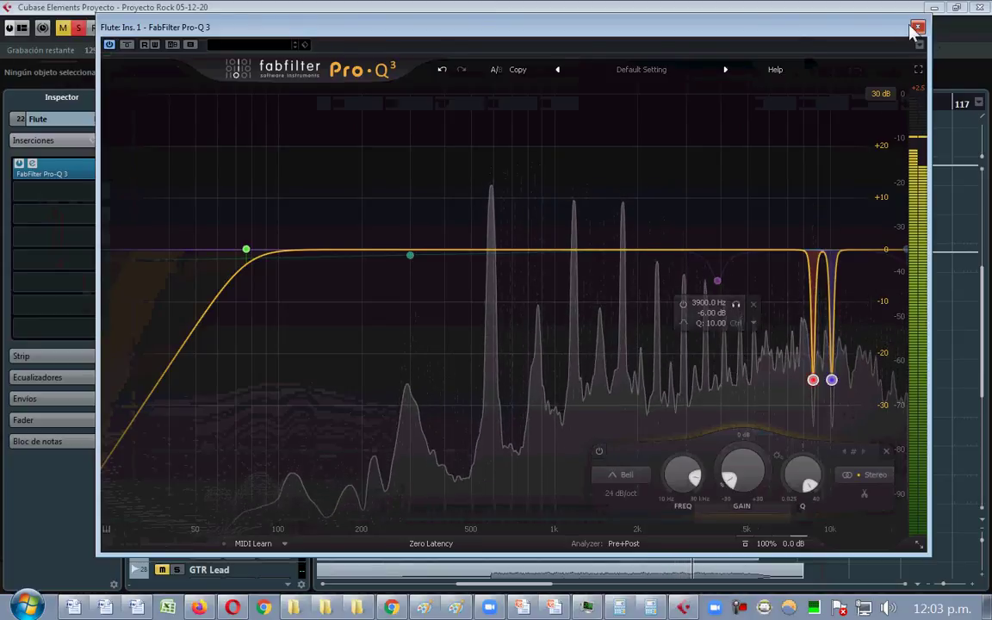
- Set the equalizer's display range to 12 dB and raise the low cut filter to just below 500 Hz
left_click(248, 249)
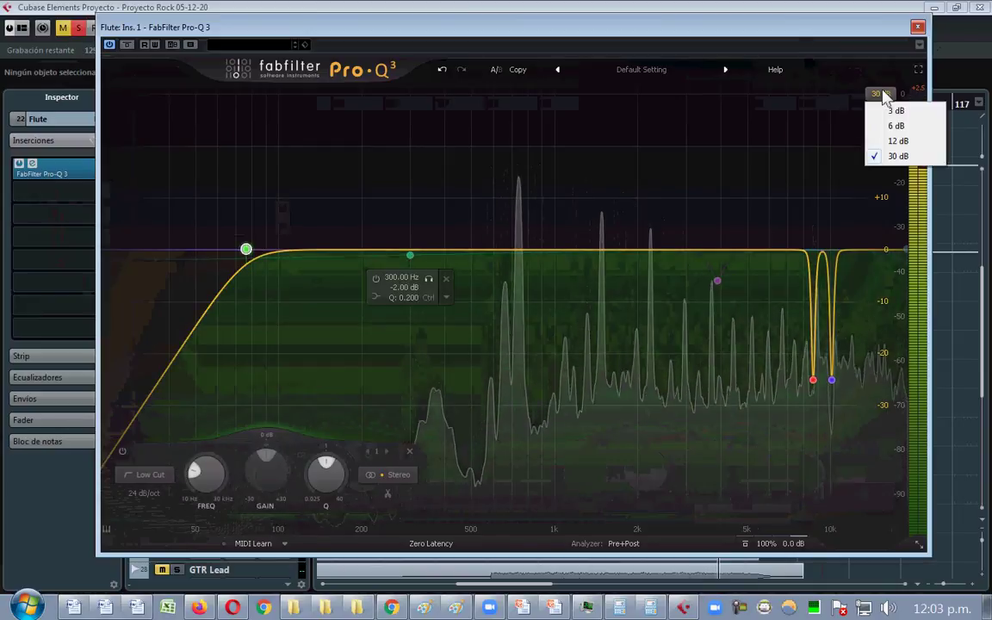
left_click(884, 96)
left_click(892, 140)
mouse_move(269, 261)
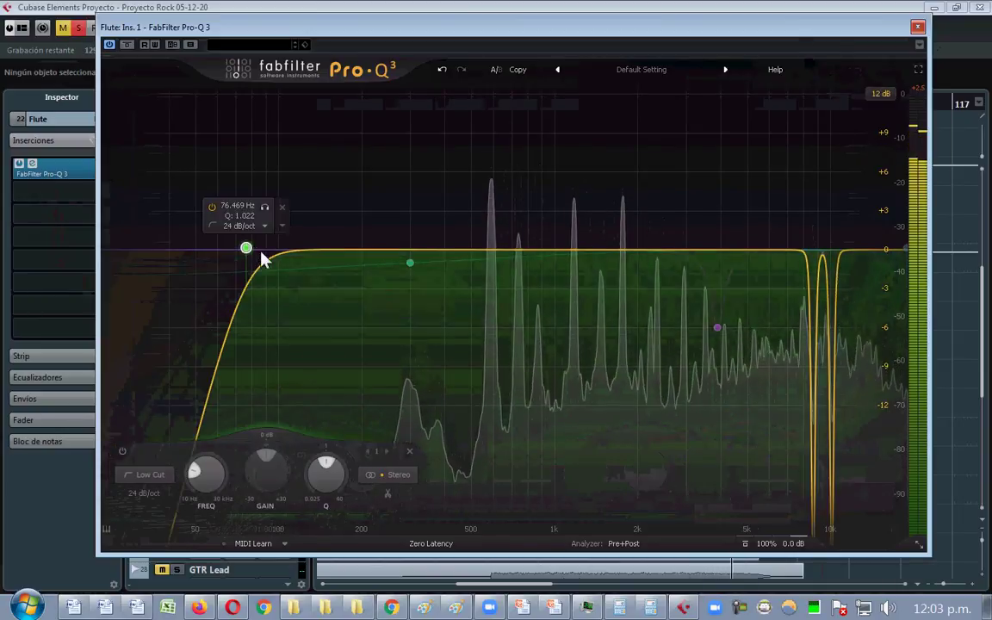
left_click_drag(246, 249, 464, 252)
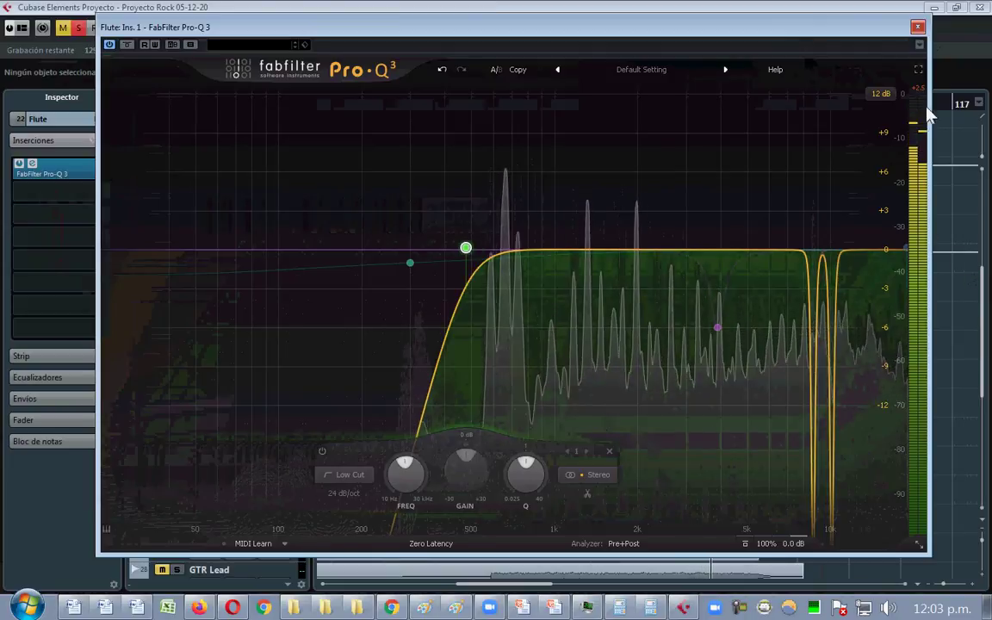
- Move the high cut filter to 21379 Hz, compare it switched on and off, and leave it bypassed
mouse_move(891, 310)
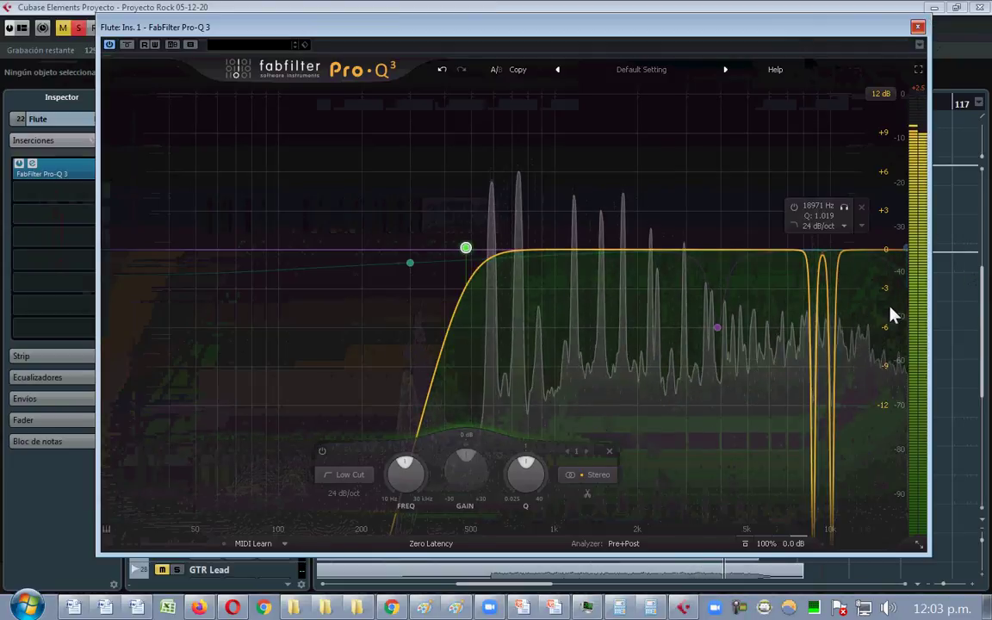
left_click(905, 251)
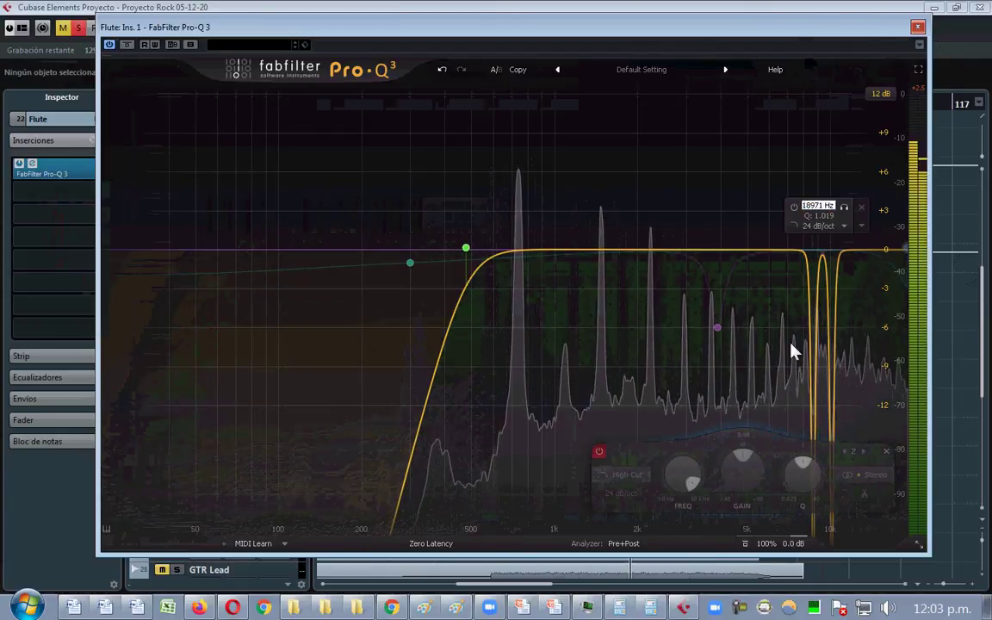
left_click_drag(830, 536, 797, 536)
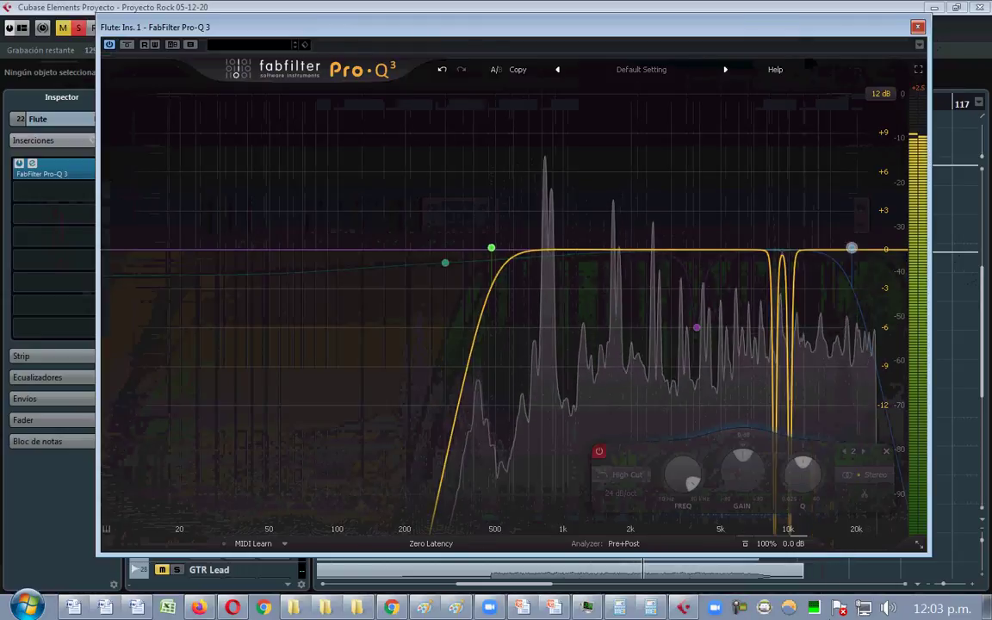
mouse_move(875, 251)
mouse_move(851, 252)
left_mouse_down()
mouse_move(890, 250)
mouse_move(835, 248)
mouse_move(864, 247)
left_mouse_up()
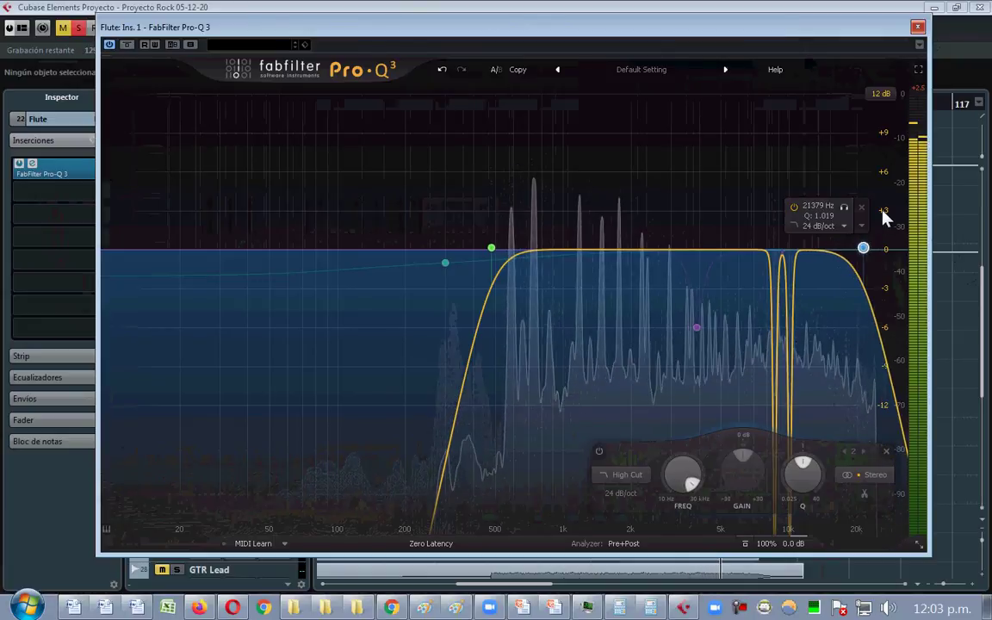
left_click(794, 207)
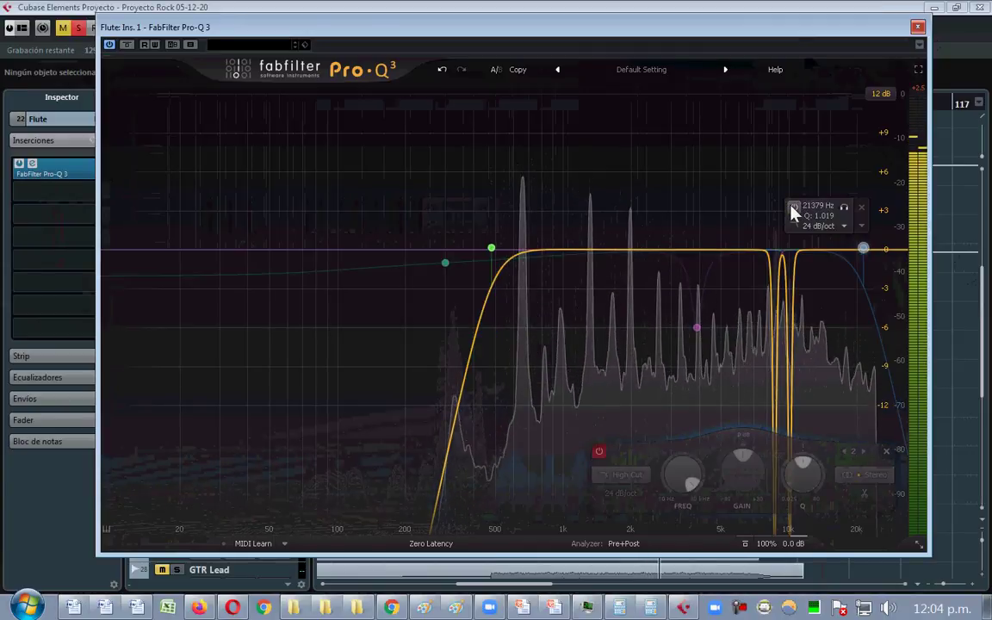
left_click(793, 207)
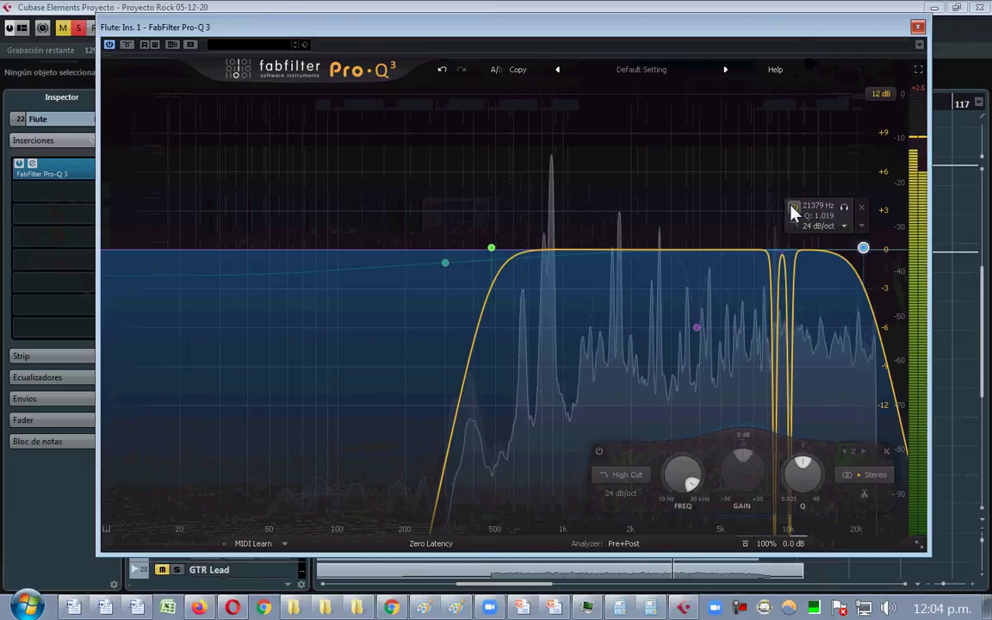
left_click(794, 208)
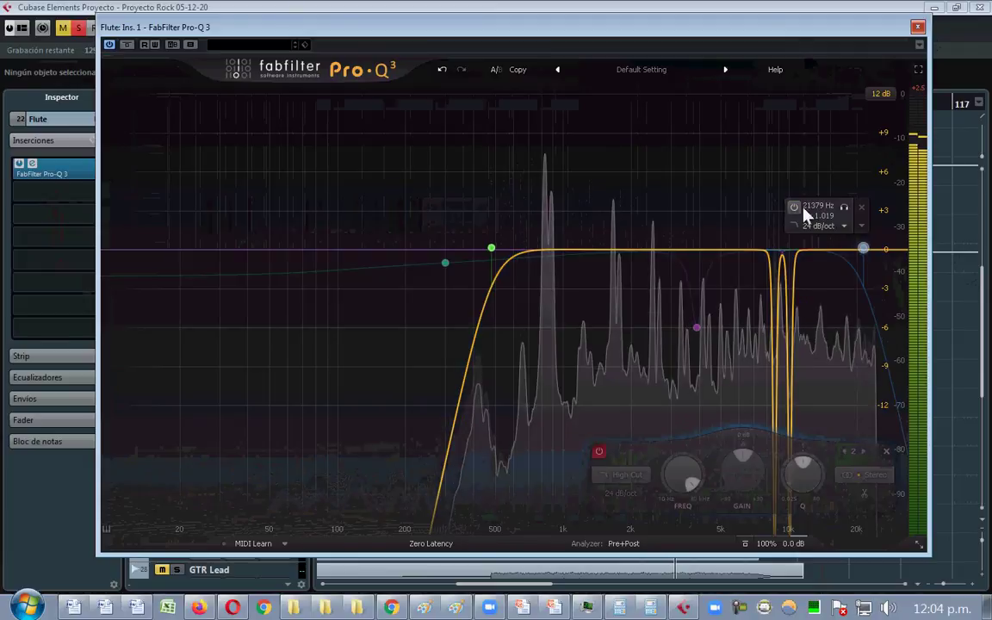
- Close the equalizer window and turn off solo on the Flute track
left_click(917, 27)
left_click(177, 396)
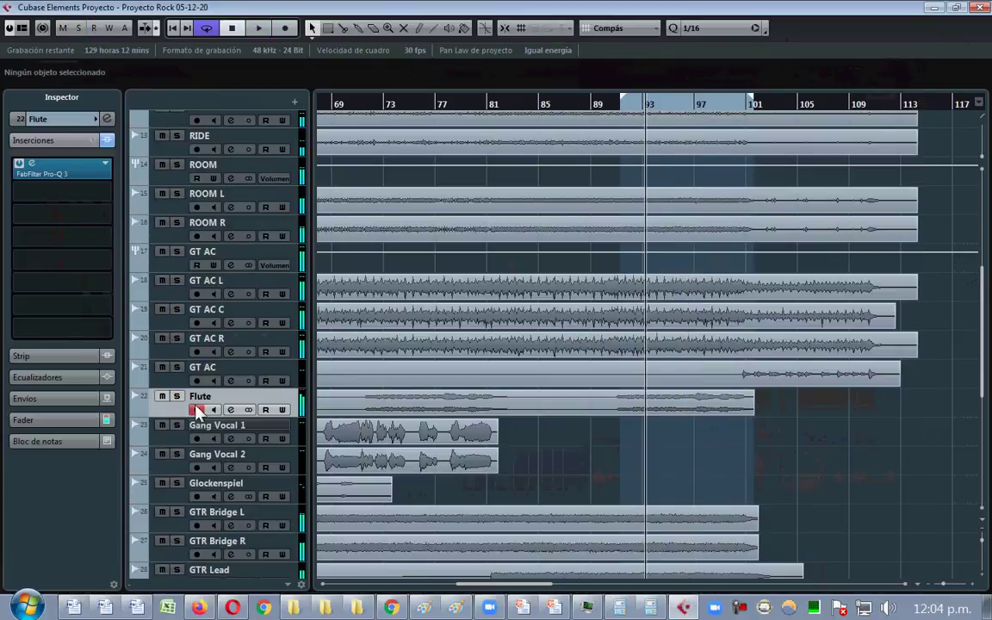
- Solo the Gang Vocal 1 track and listen to it from about bar 76
left_click(177, 425)
double_click(421, 105)
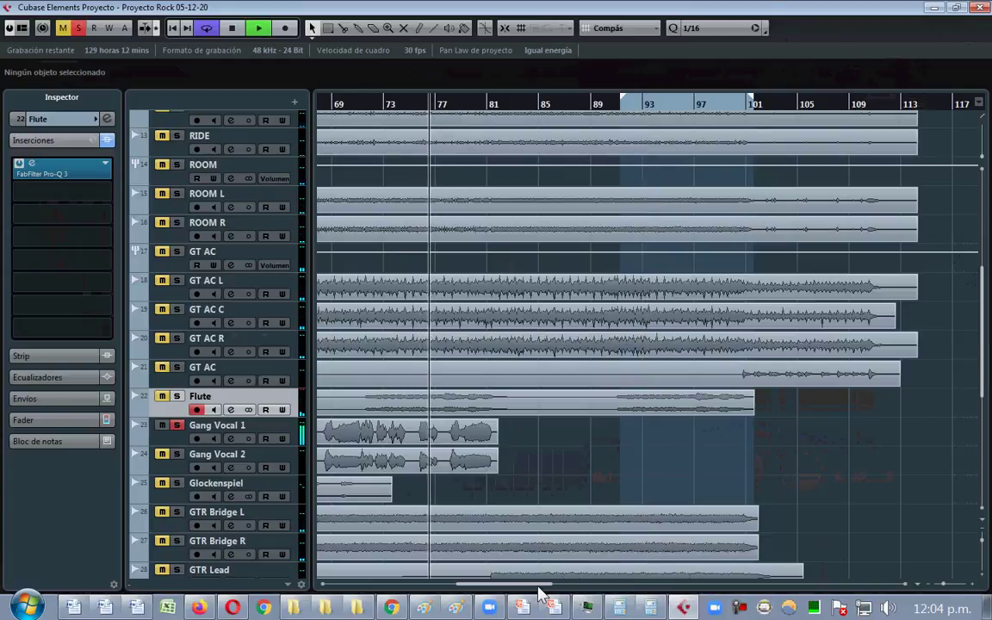
left_click_drag(480, 586, 404, 585)
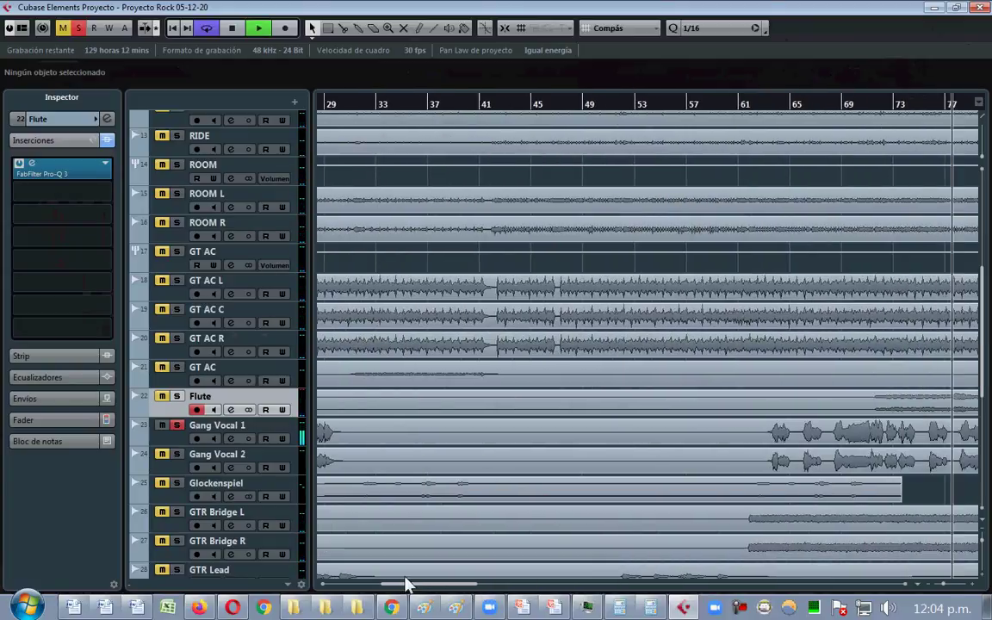
key("space")
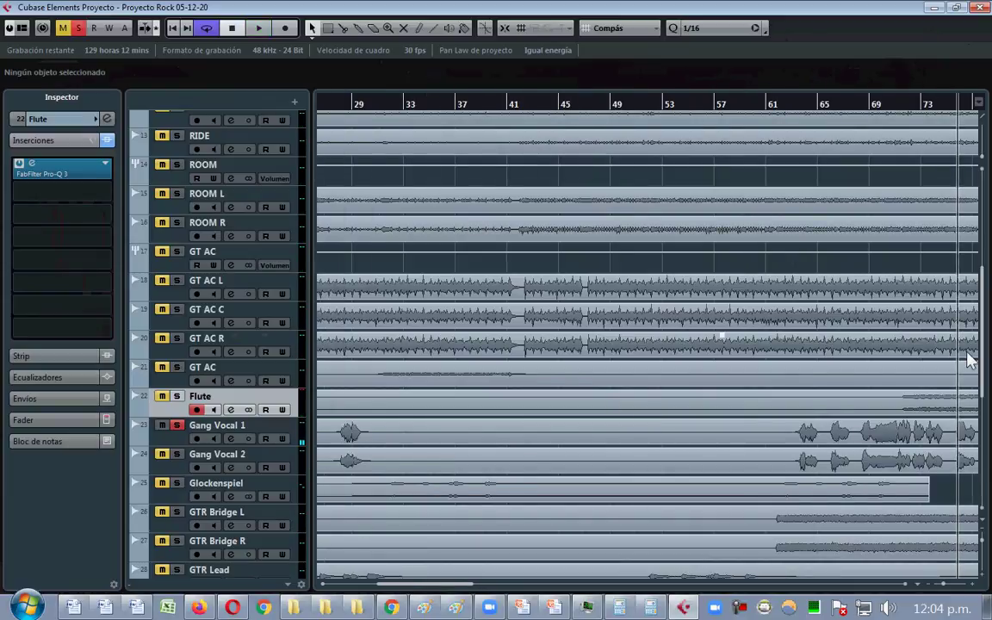
- Move the Glockenspiel track above Gang Vocal 1 and rename the Flute and Glockenspiel tracks as FLAUTA and GLOCKENSPIEL
left_click(280, 487)
left_click_drag(252, 431, 186, 406)
double_click(210, 400)
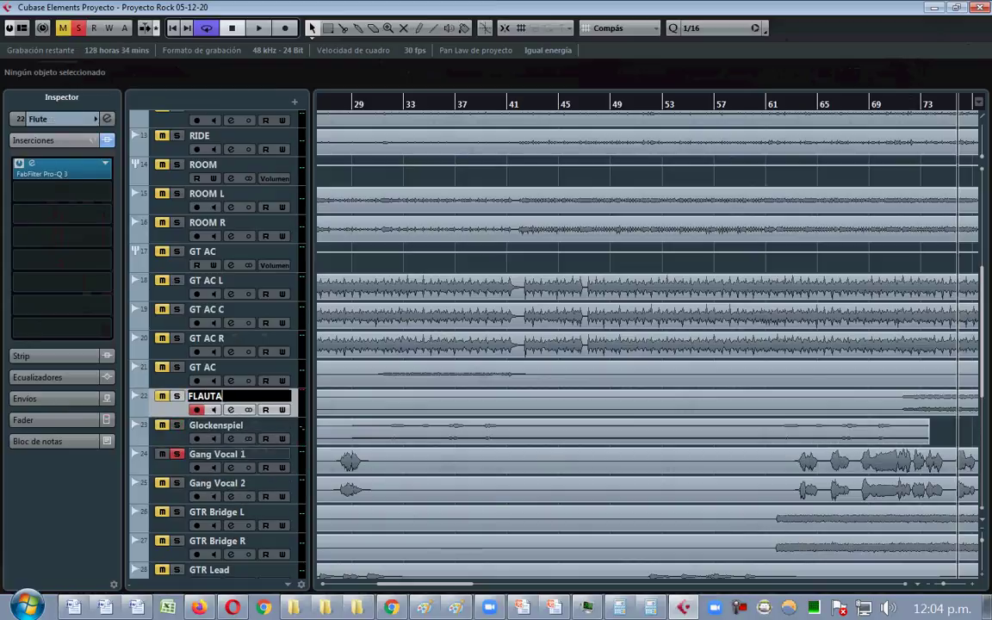
left_click(234, 431)
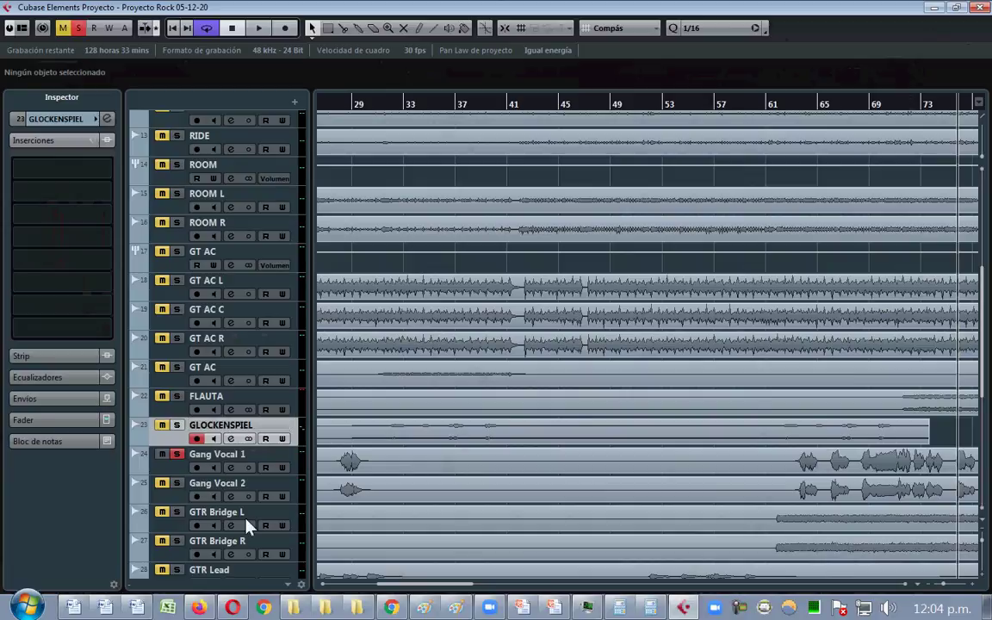
- Move the GTR Bridge L and R tracks directly below GT AC, with GTR Lead and GTR Verse Dly placed beneath them
left_click(270, 517)
left_click(287, 541, "ctrl")
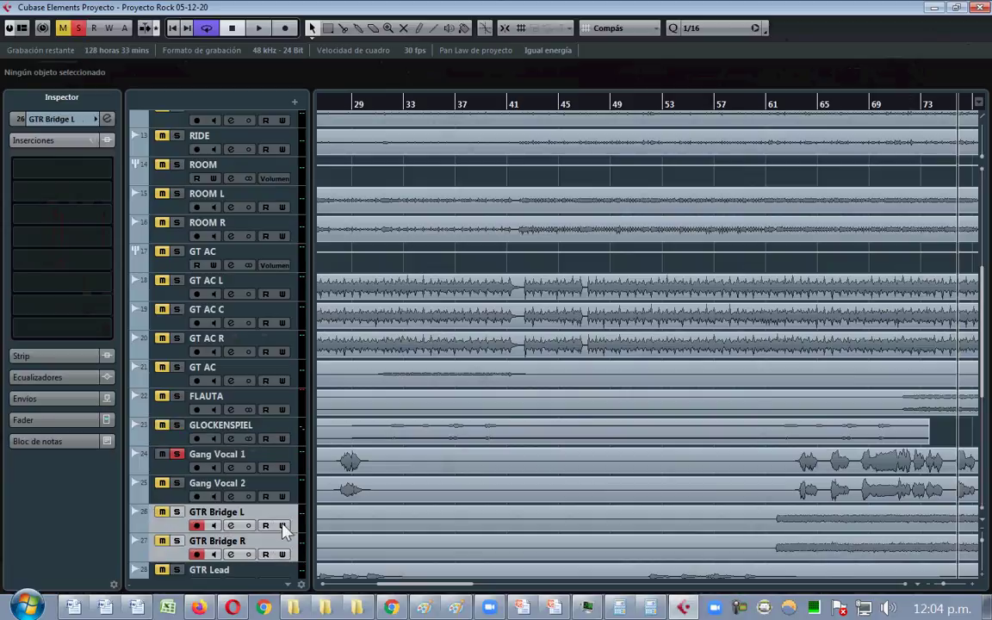
left_click_drag(256, 437, 293, 404)
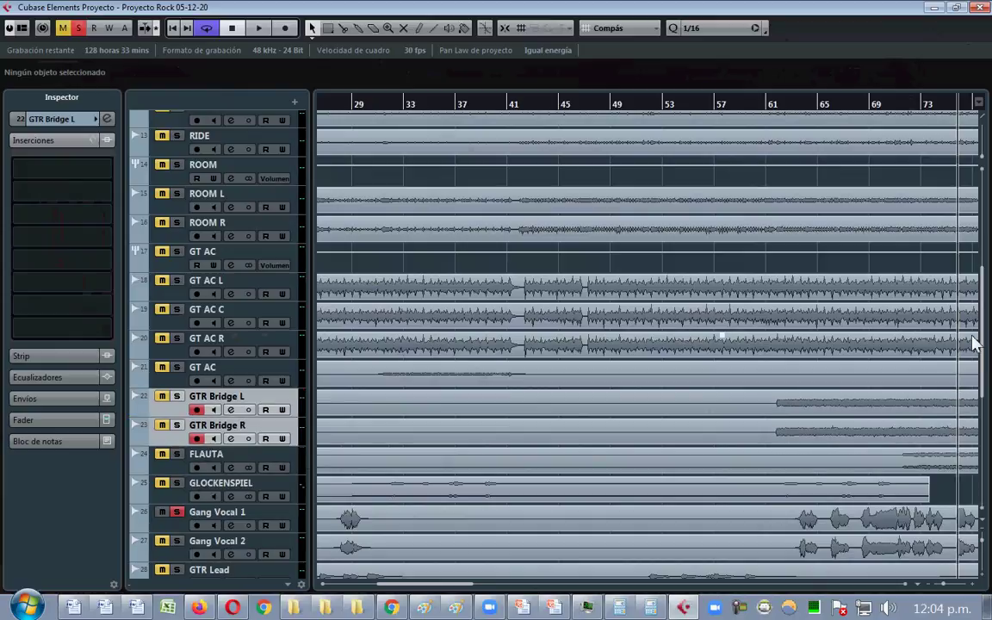
scroll(353, 352, "down", 5)
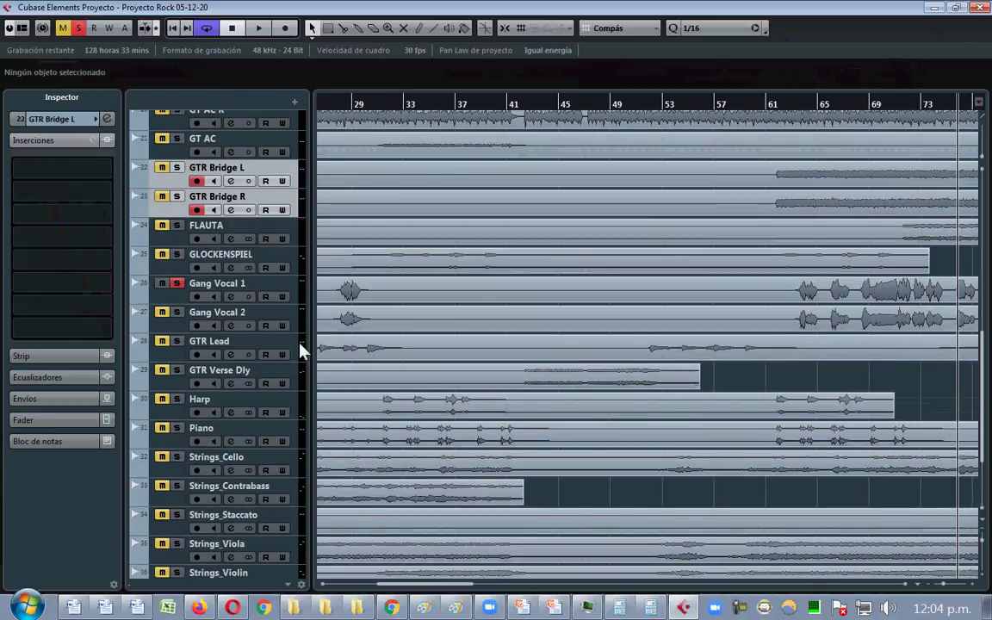
left_click(256, 344)
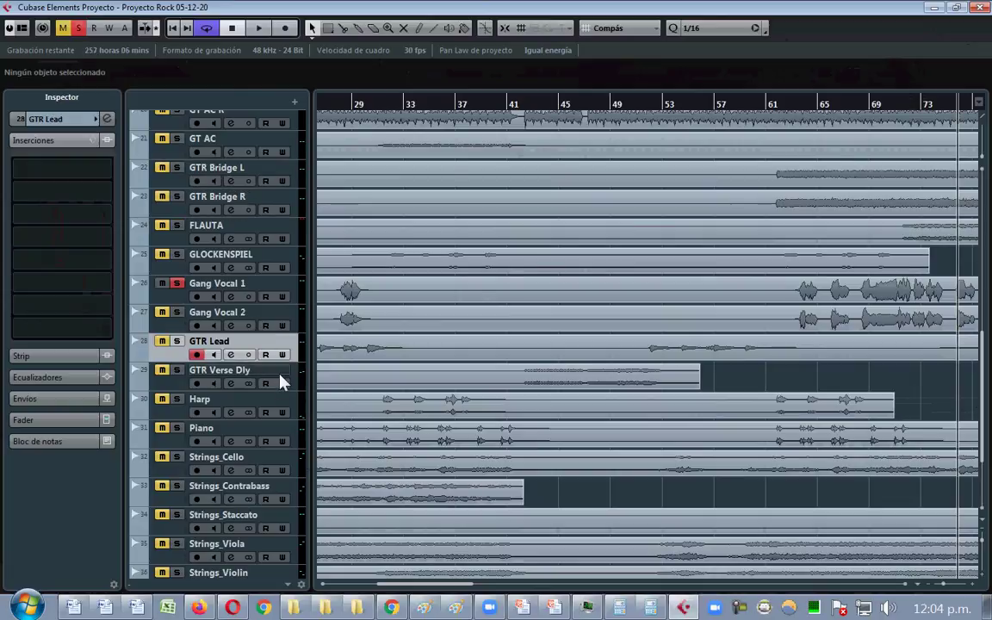
left_click(288, 378, "shift")
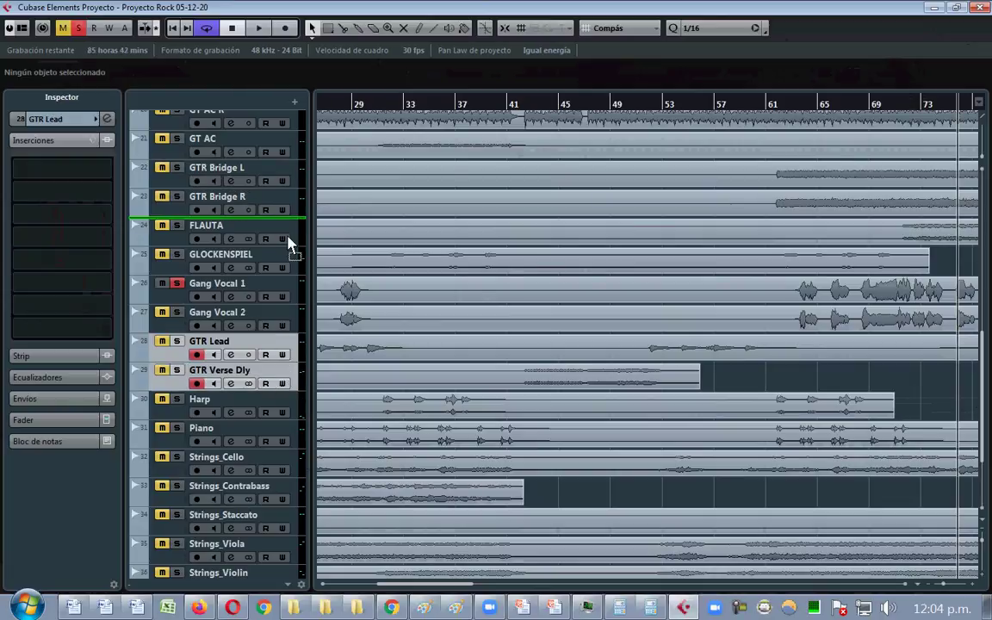
left_click_drag(290, 245, 289, 245)
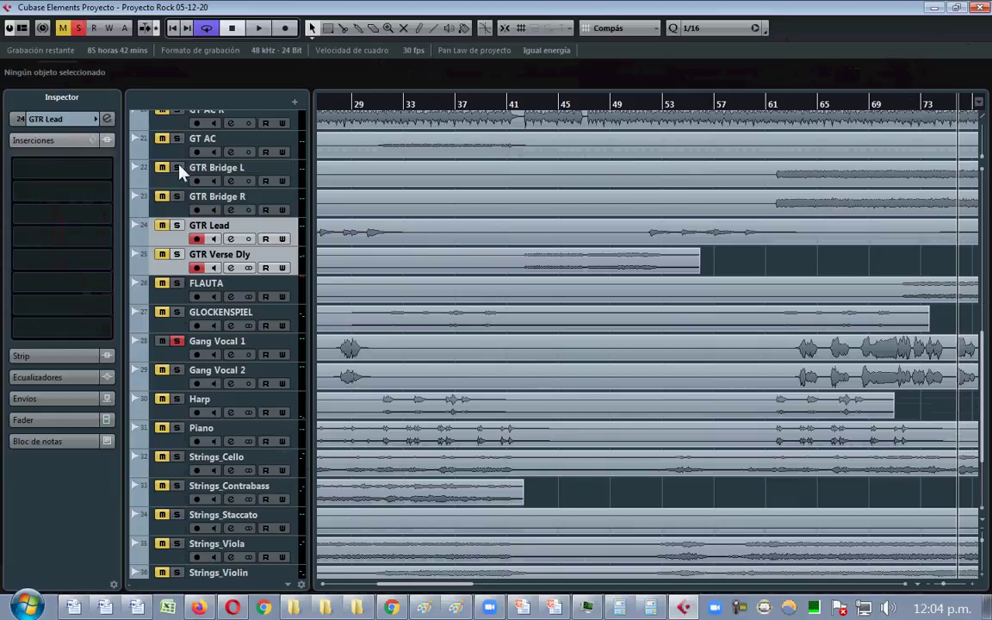
- Solo only GTR Bridge L, play it, and rename the two GTR Bridge tracks as GT EL L and GT EL R
left_click(78, 28)
left_click(184, 176)
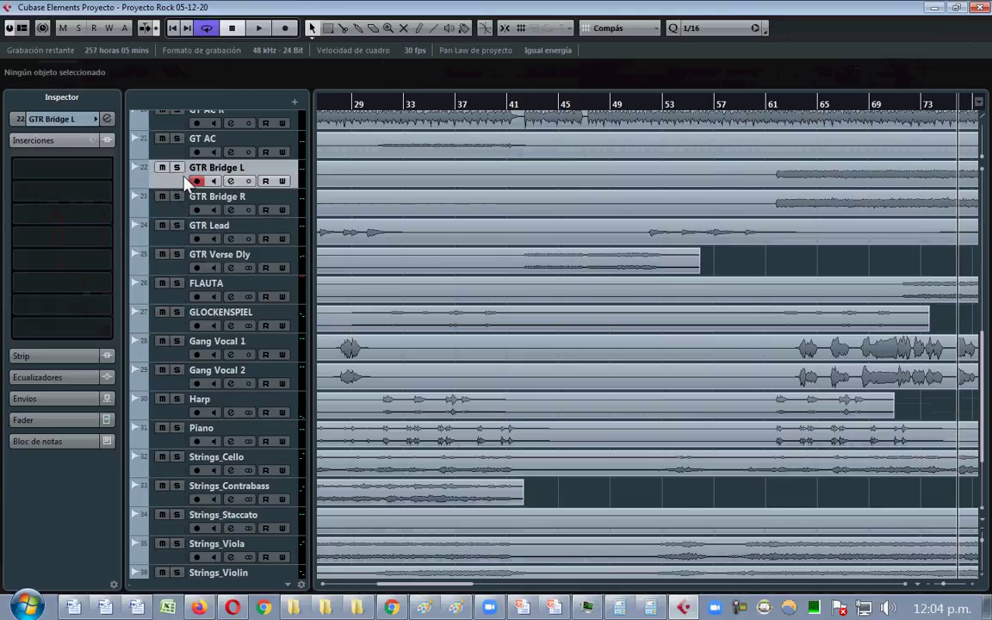
left_click(176, 167)
key("space")
double_click(240, 175)
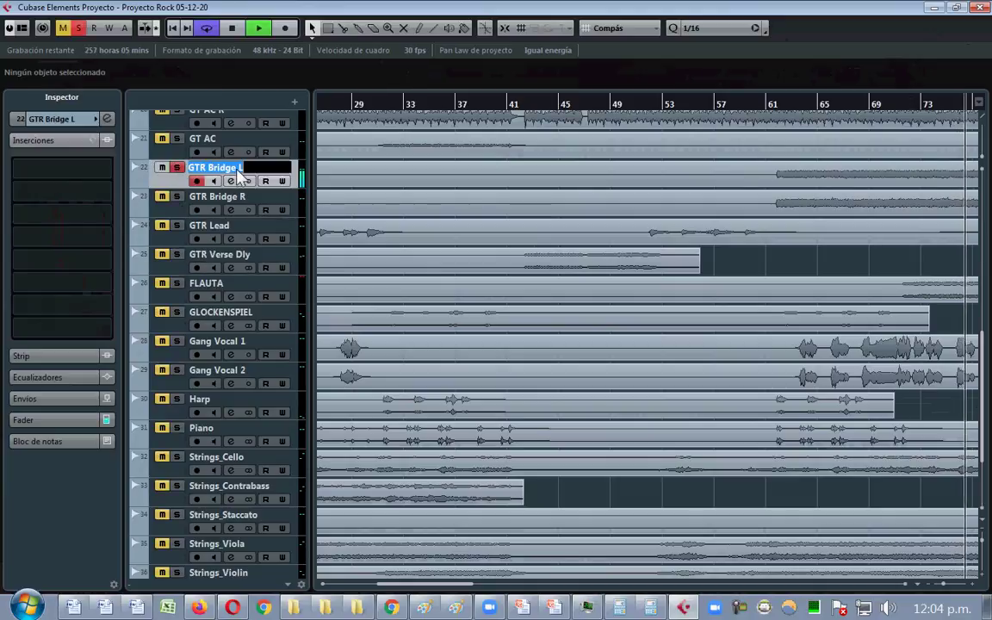
type("GT")
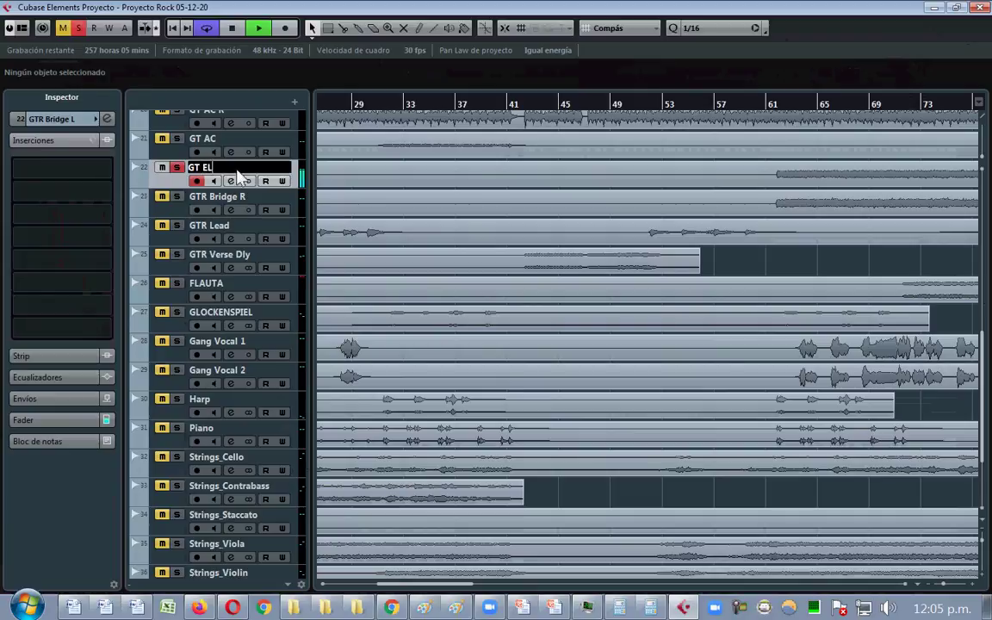
type("EL L")
key("Tab")
type("GT ")
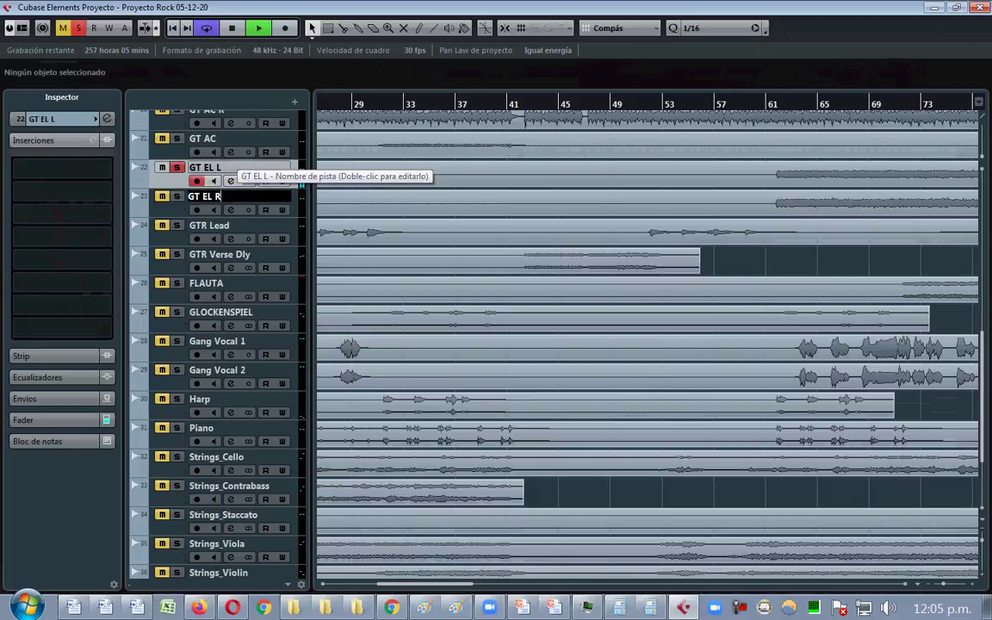
type("EL R")
key("Return")
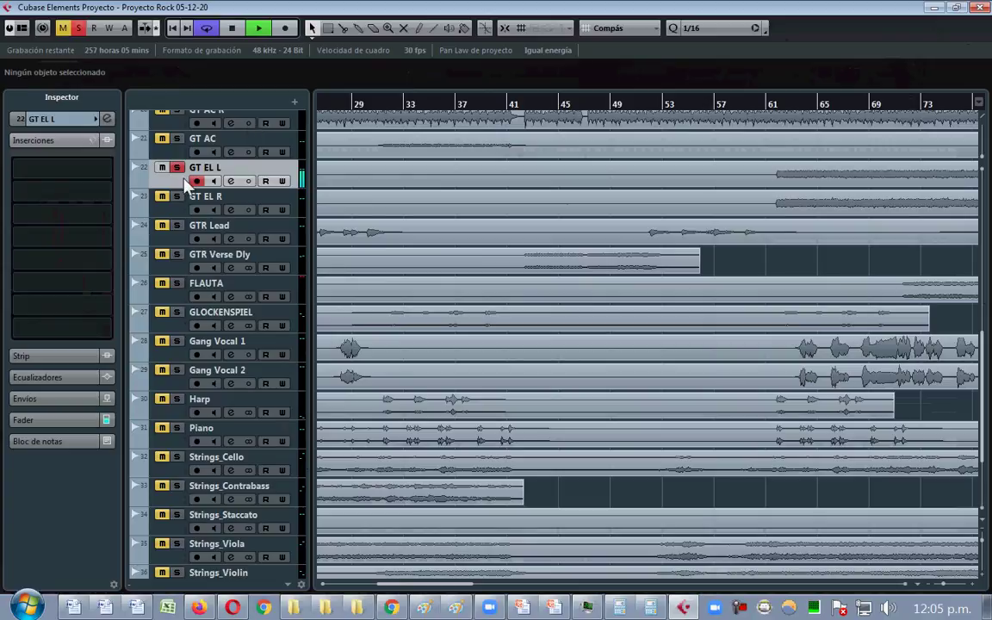
- Listen to GT EL R in solo, clear the solo and stop playback
left_click(176, 196)
left_click(178, 198)
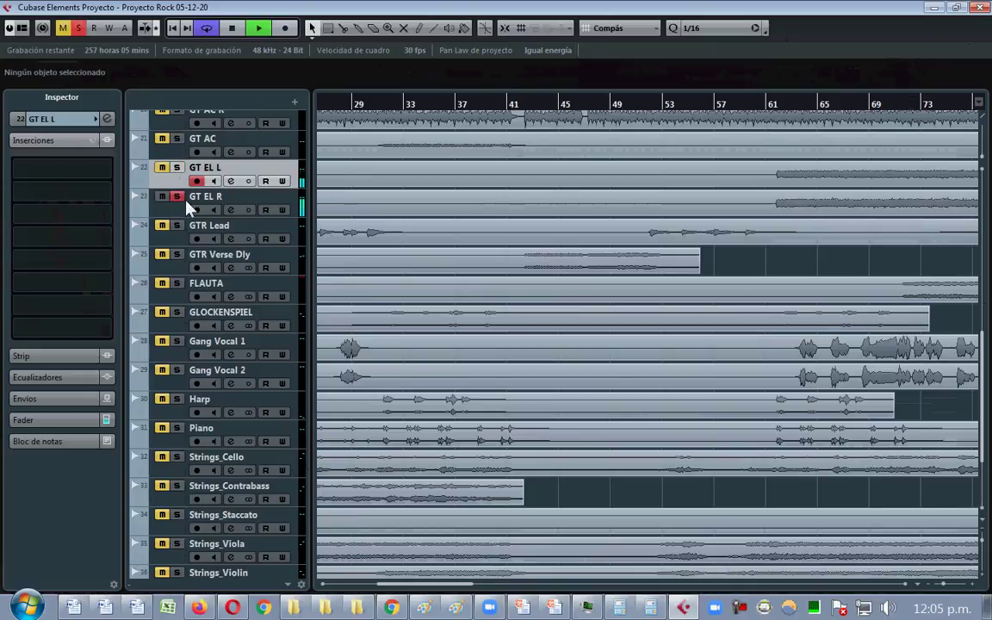
left_click(177, 196)
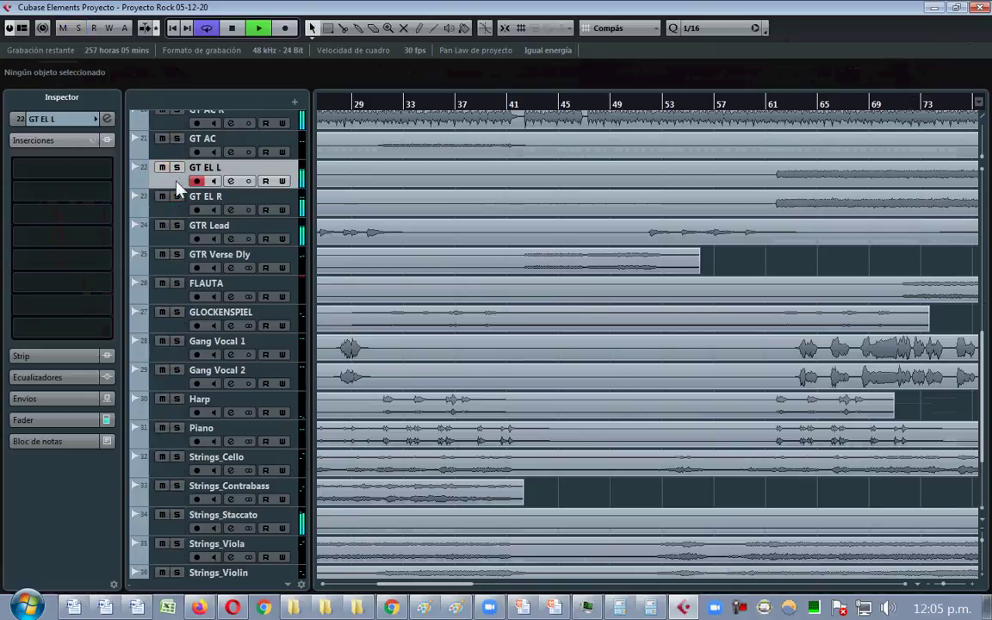
key("space")
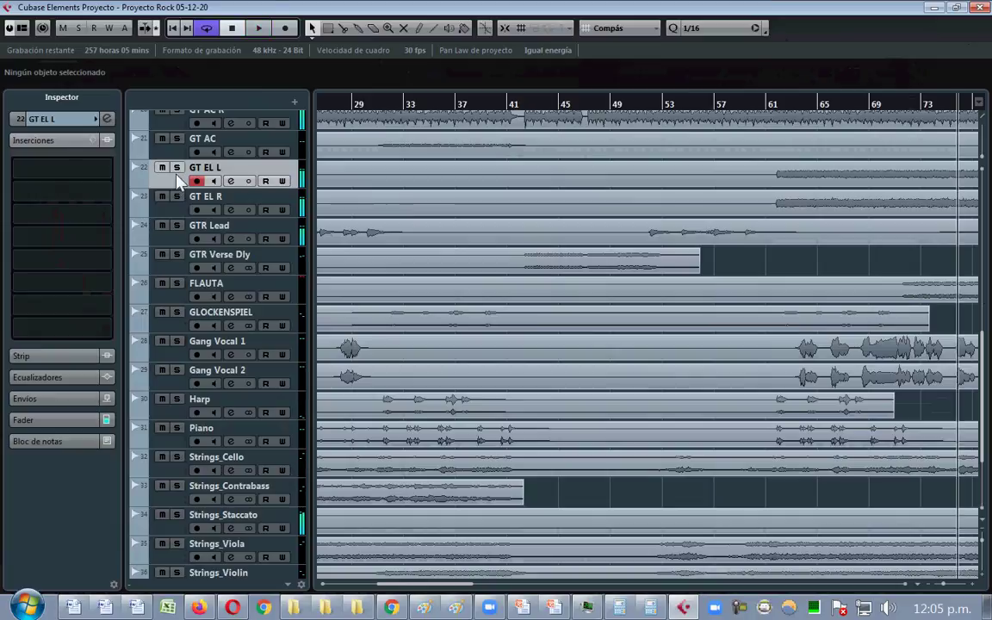
- Add a stereo group track named GT EL and place it directly above GT EL L
right_click(292, 170)
mouse_move(415, 178)
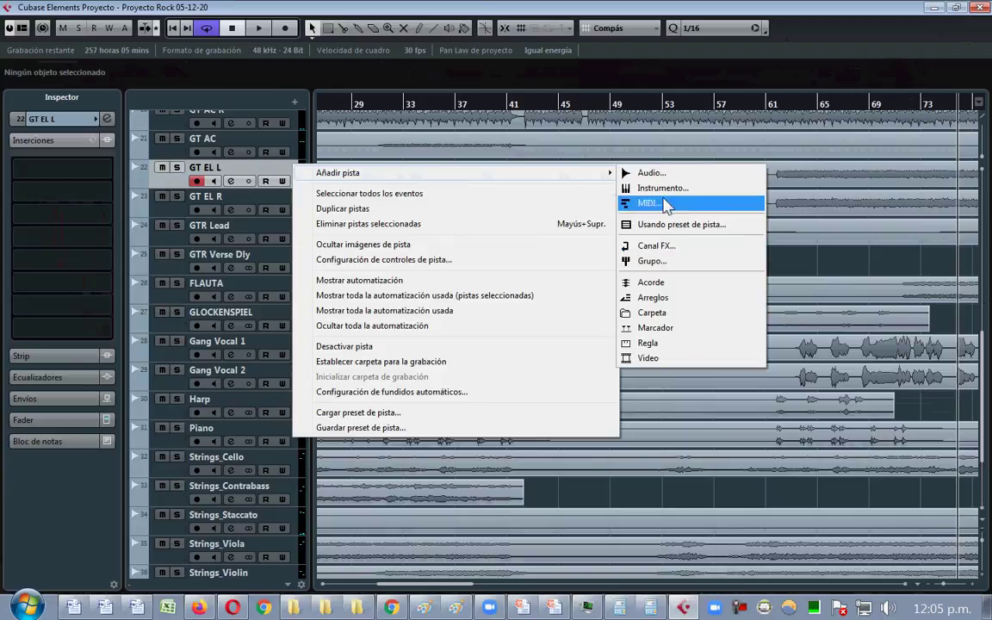
left_click(671, 261)
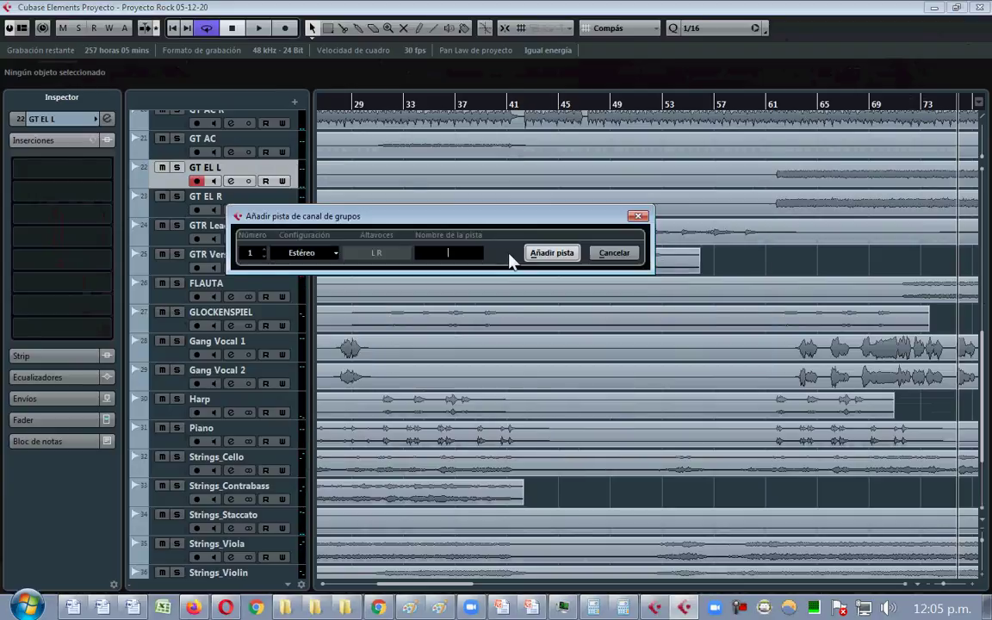
type("T")
type("T")
left_click(551, 252)
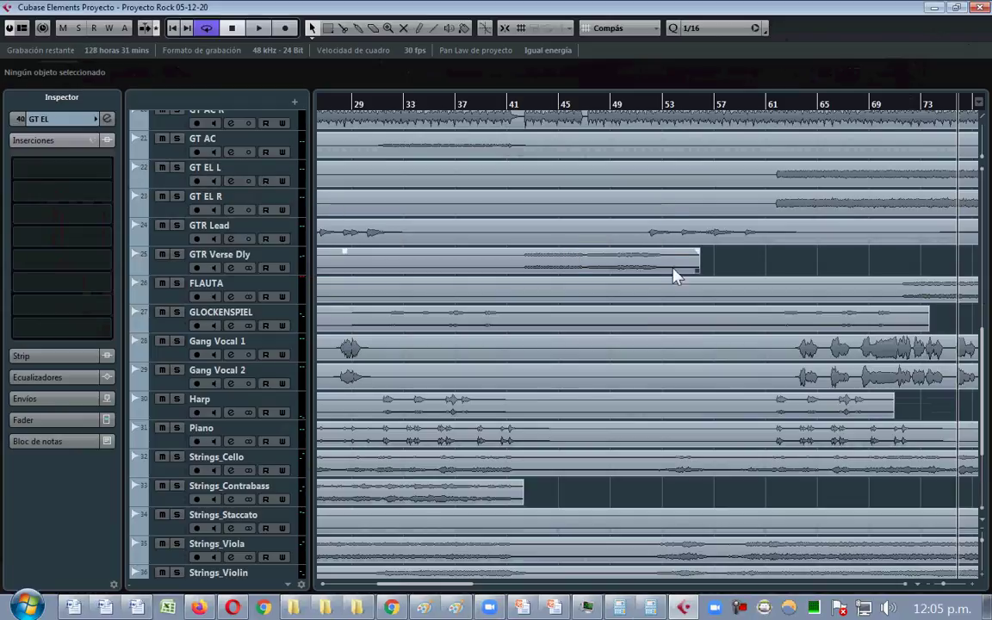
left_click_drag(989, 431, 977, 493)
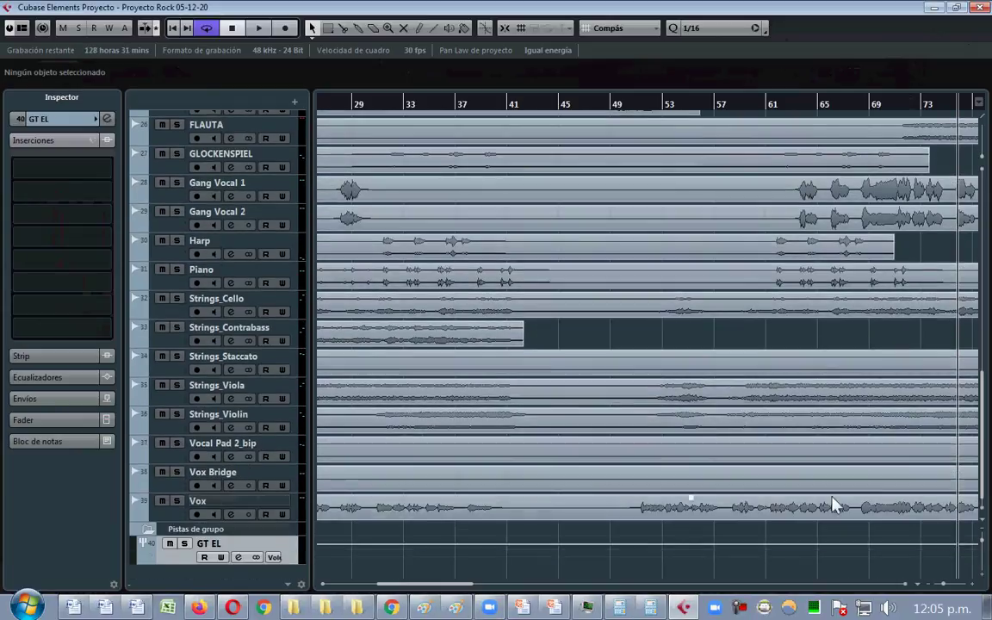
left_click_drag(284, 220, 256, 199)
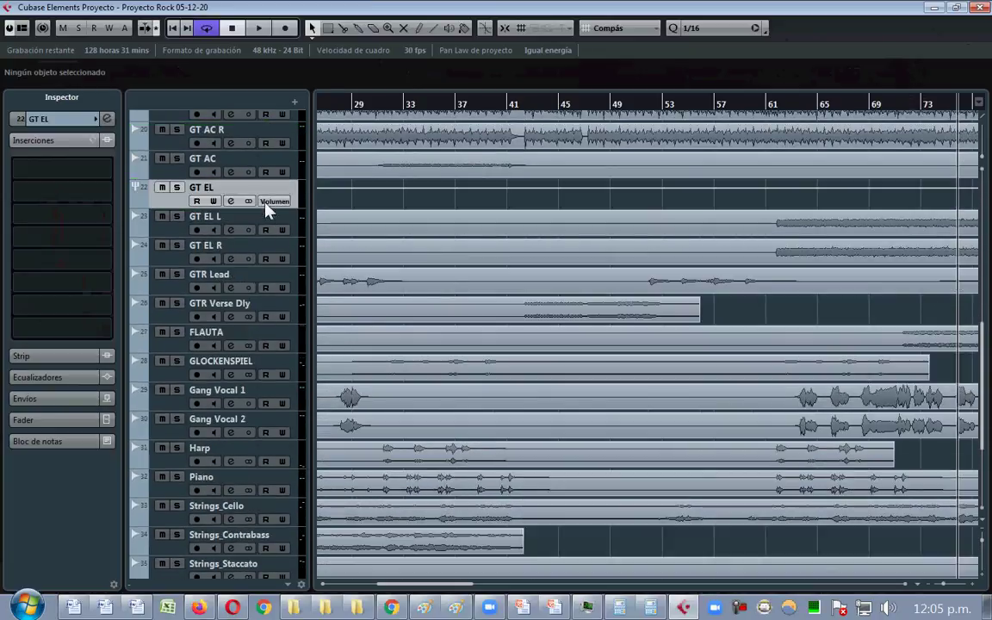
- Route the outputs of GT EL L and GT EL R to the GT EL group
left_click(289, 216)
left_click(36, 120)
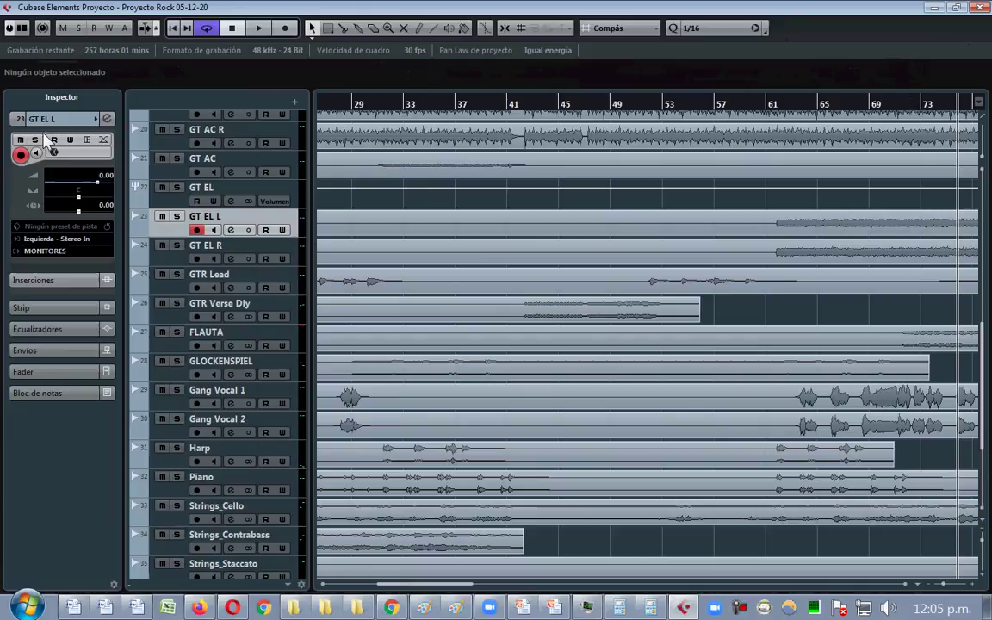
left_click(62, 250)
left_click(86, 420)
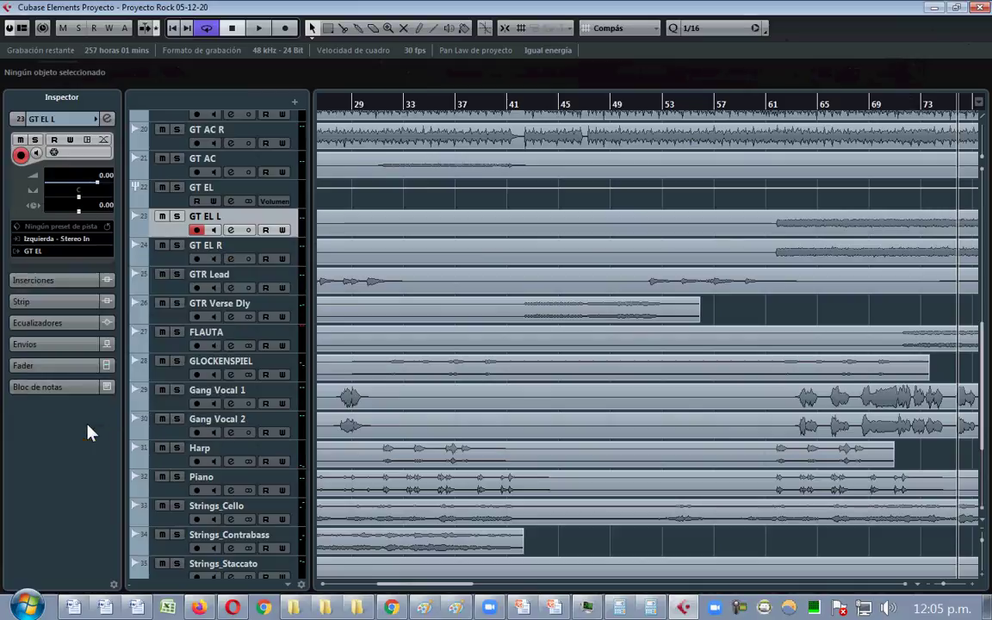
key("Down")
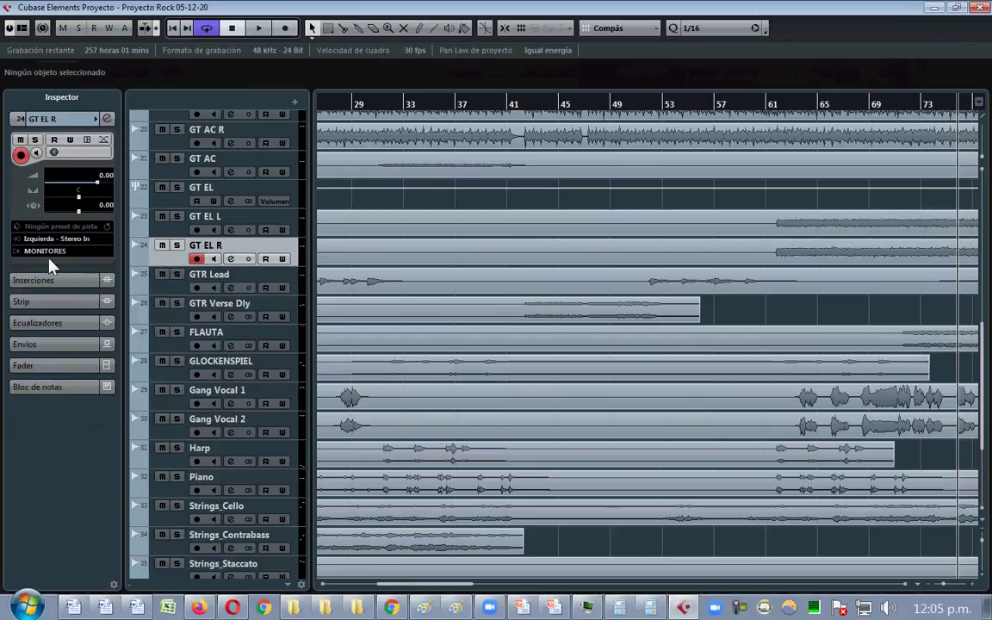
left_click(38, 251)
left_click(88, 419)
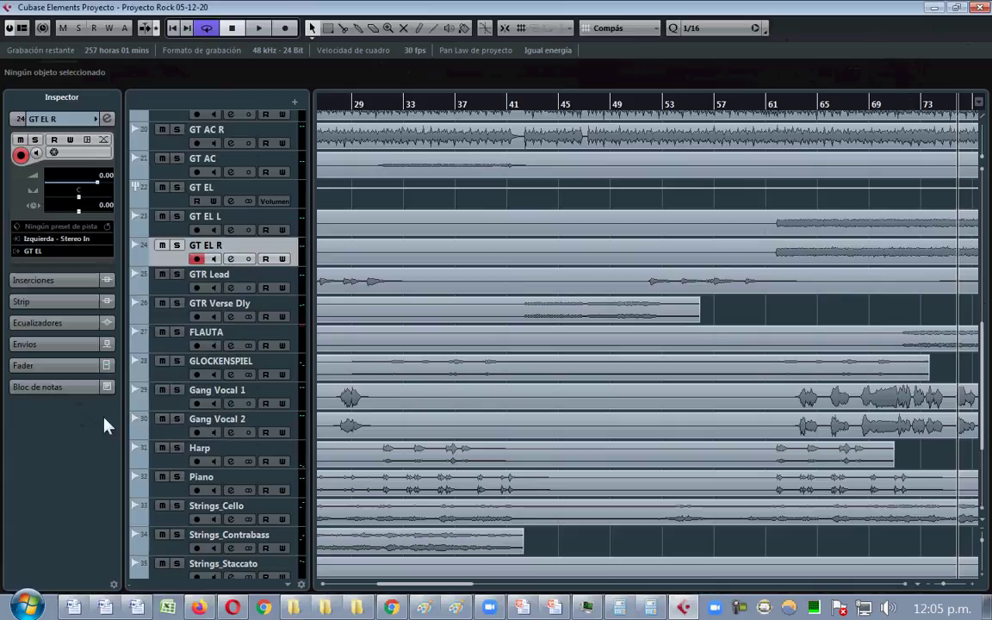
- Solo the GT EL group and listen to it from about bar 62
left_click(177, 187)
key("space")
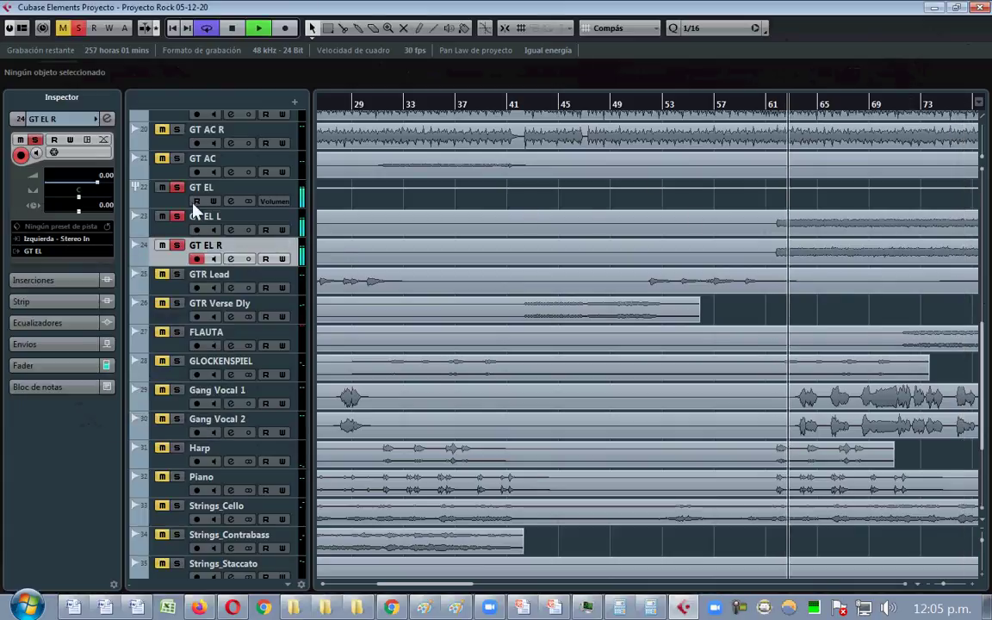
key("space")
- Solo GT EL L within the group and load FabFilter Pro-Q 3 in its first insert slot
left_click(239, 224)
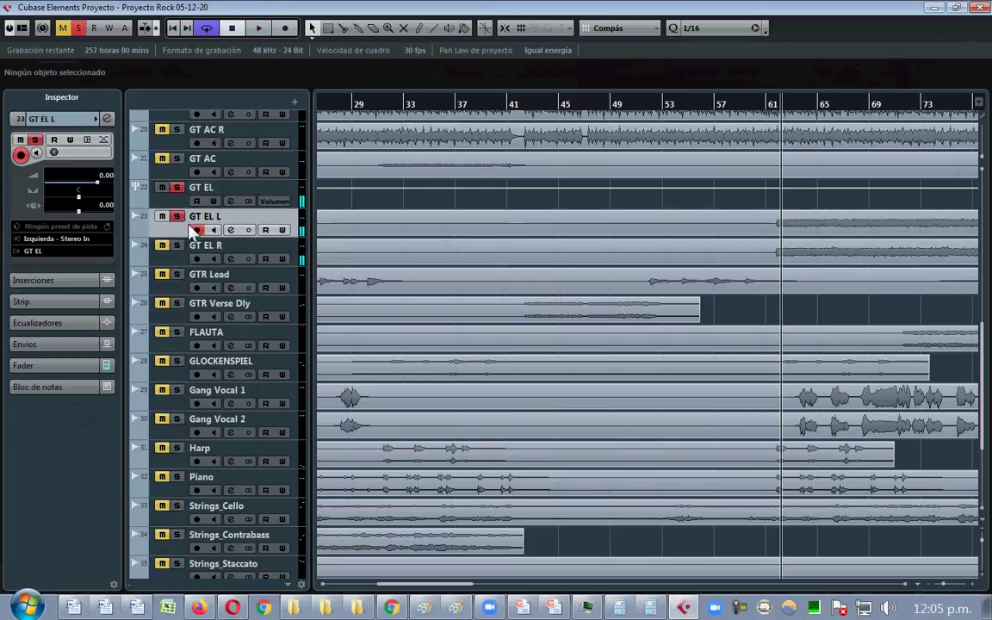
left_click(50, 283)
left_click(58, 172)
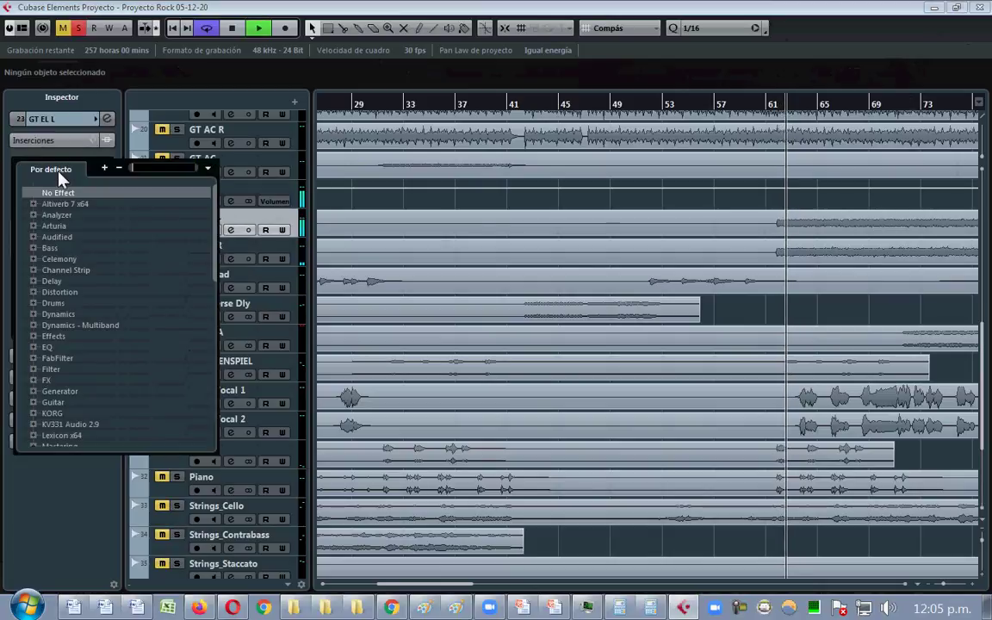
type("PRO Q")
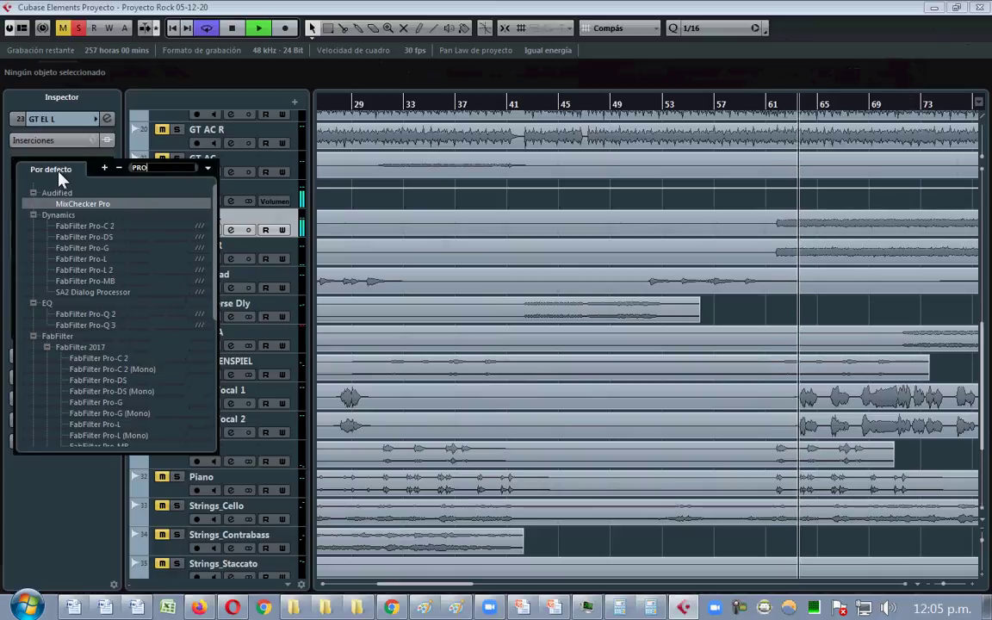
key("BackSpace")
key("BackSpace")
type("-Q")
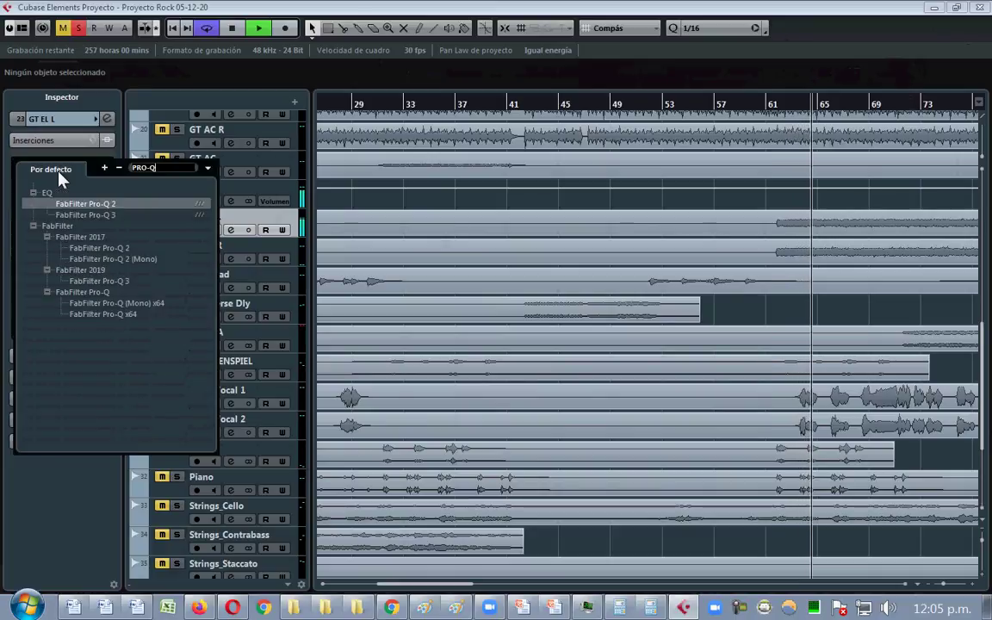
left_click(123, 216)
- Raise the low cut filter on GT EL L to just above 90 Hz
mouse_move(294, 259)
left_mouse_down()
mouse_move(171, 260)
mouse_move(260, 261)
mouse_move(307, 246)
left_mouse_up()
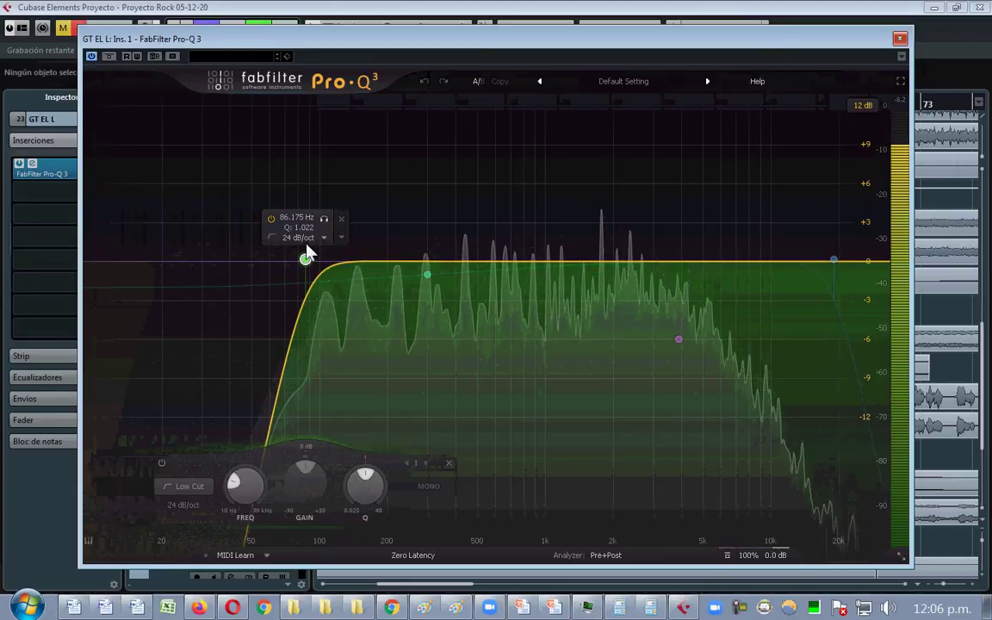
left_click_drag(306, 246, 313, 249)
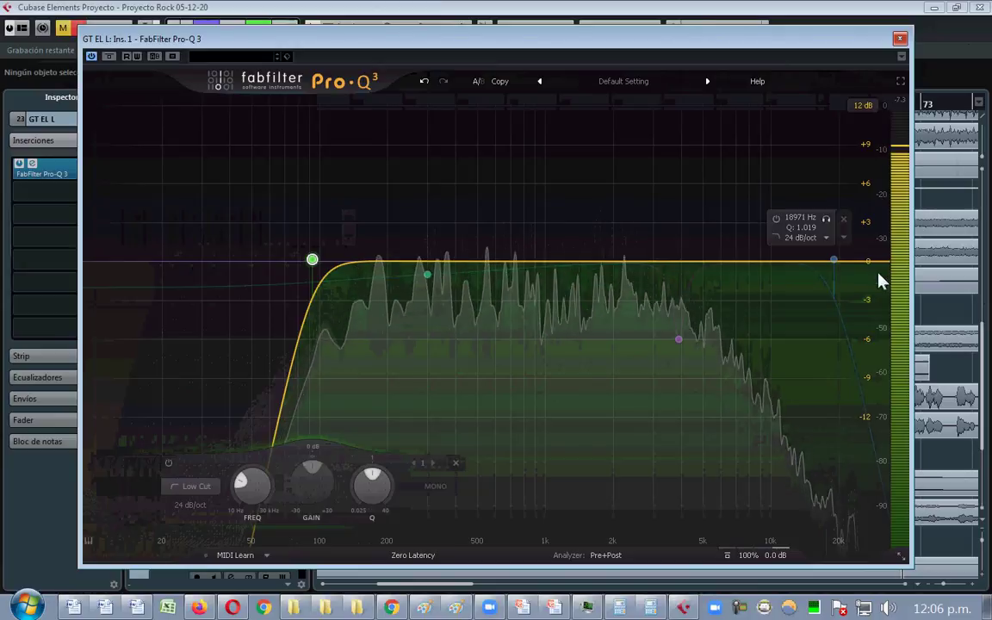
left_click(841, 261)
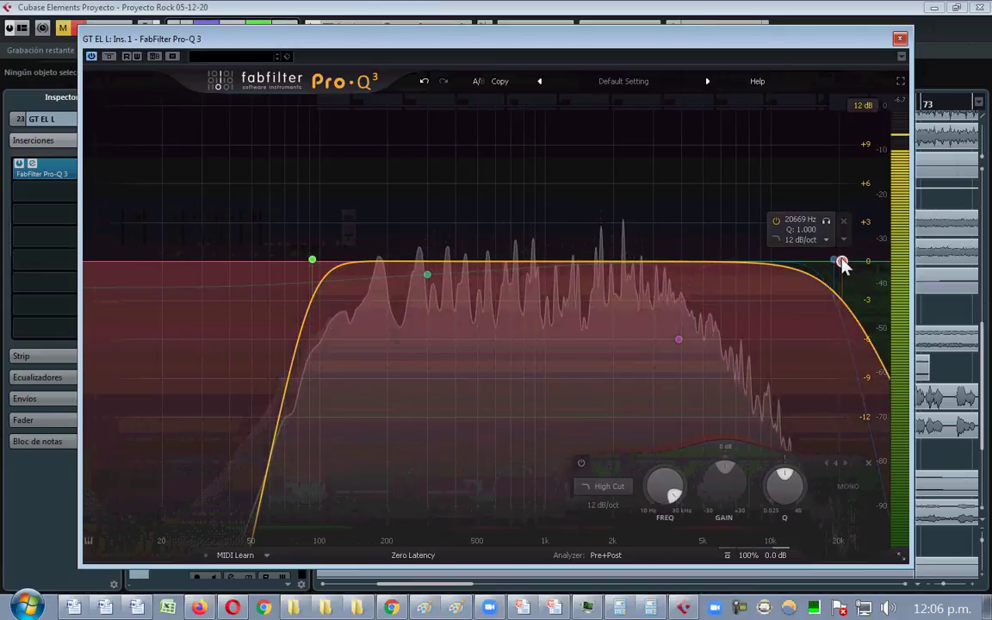
left_click(424, 81)
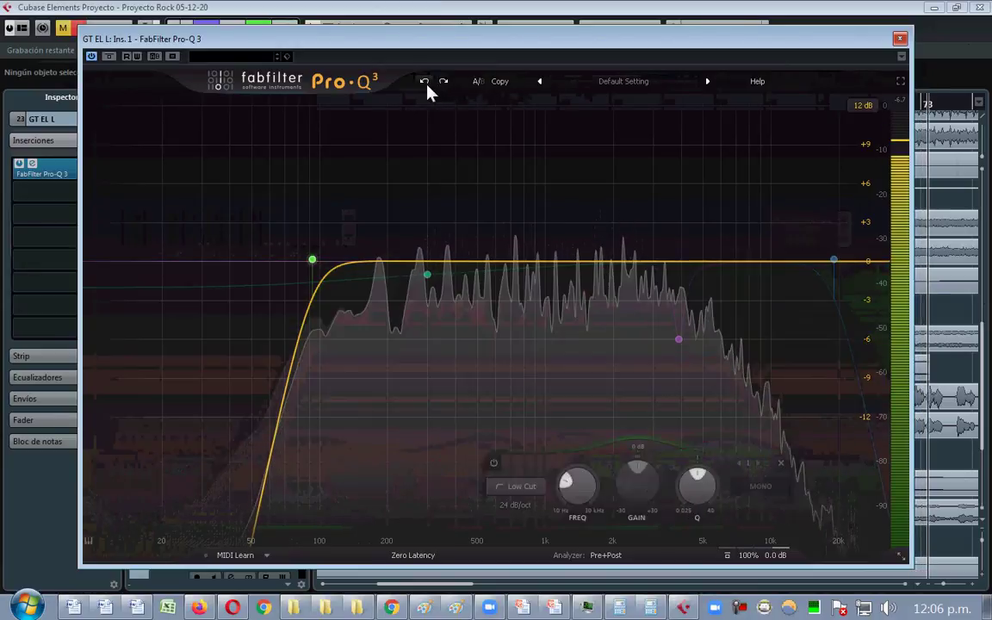
left_click(833, 260, "shift")
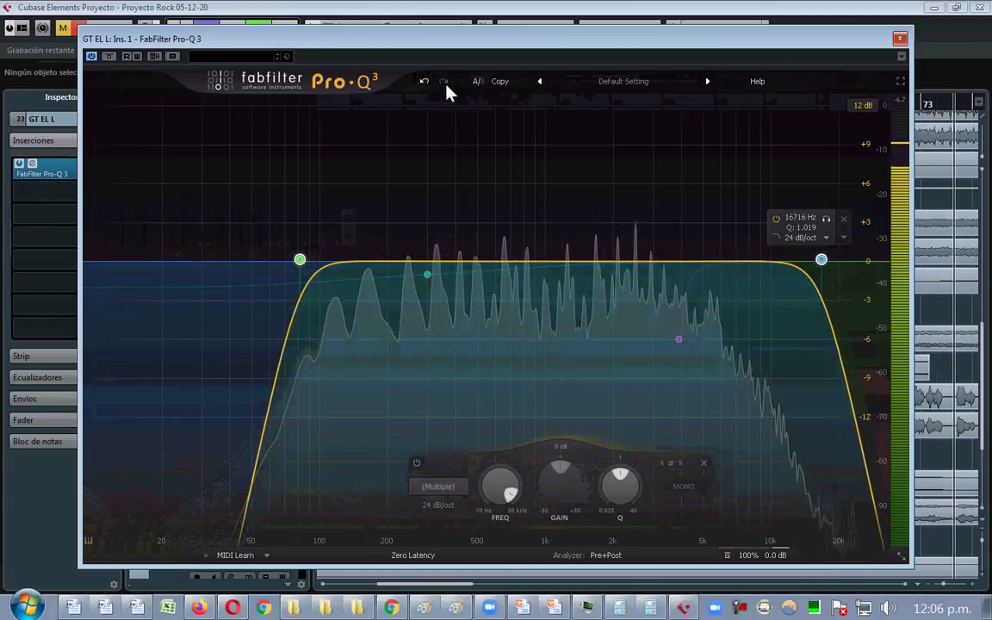
left_click(424, 81)
- Enable the high cut filter on GT EL L, lower it to about 11.6 kHz and close the equalizer
left_click(833, 260)
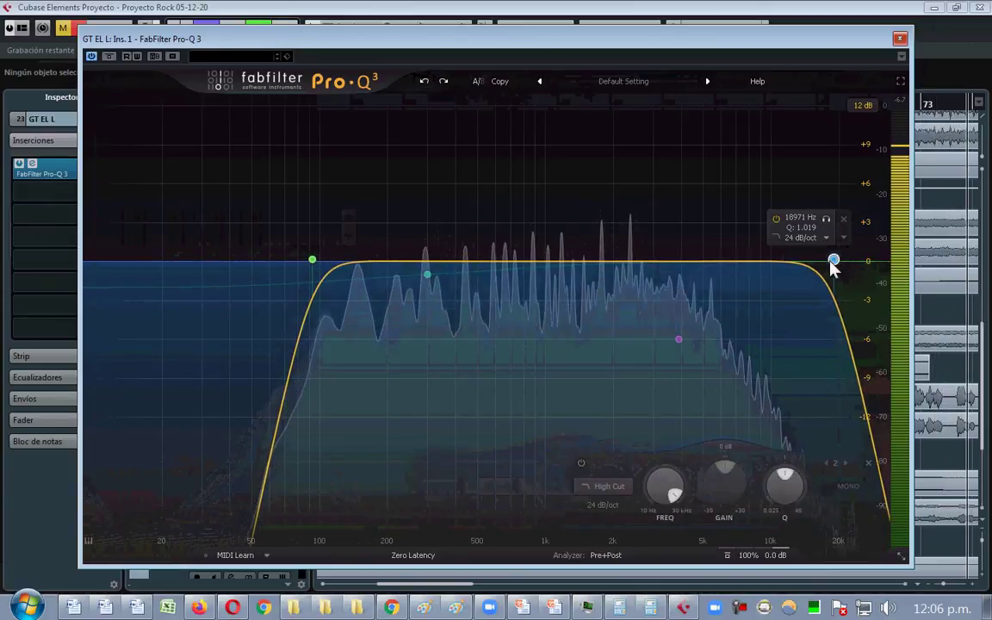
left_click_drag(823, 261, 777, 261)
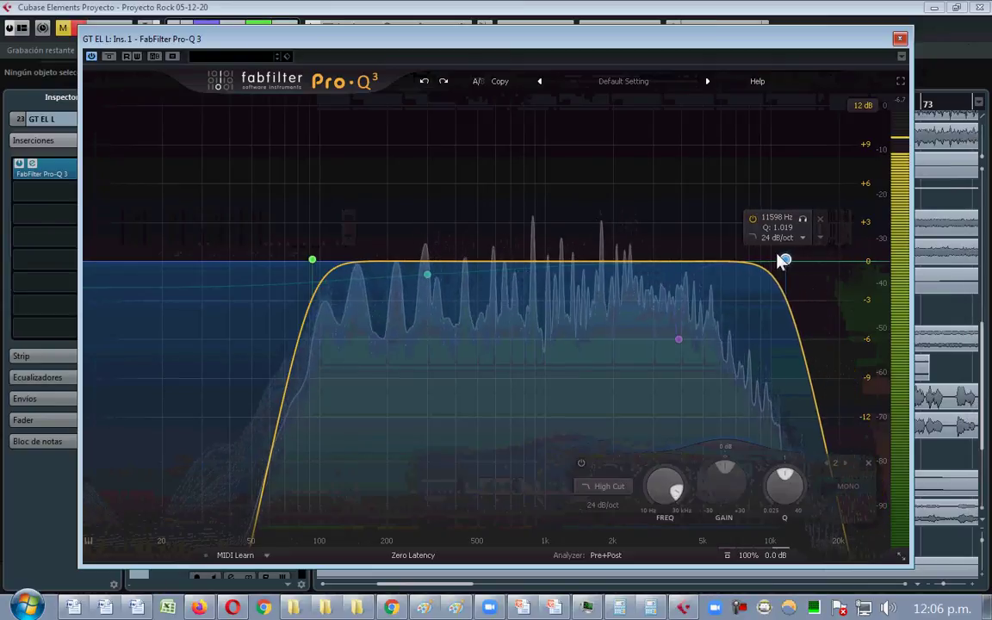
left_click(899, 39)
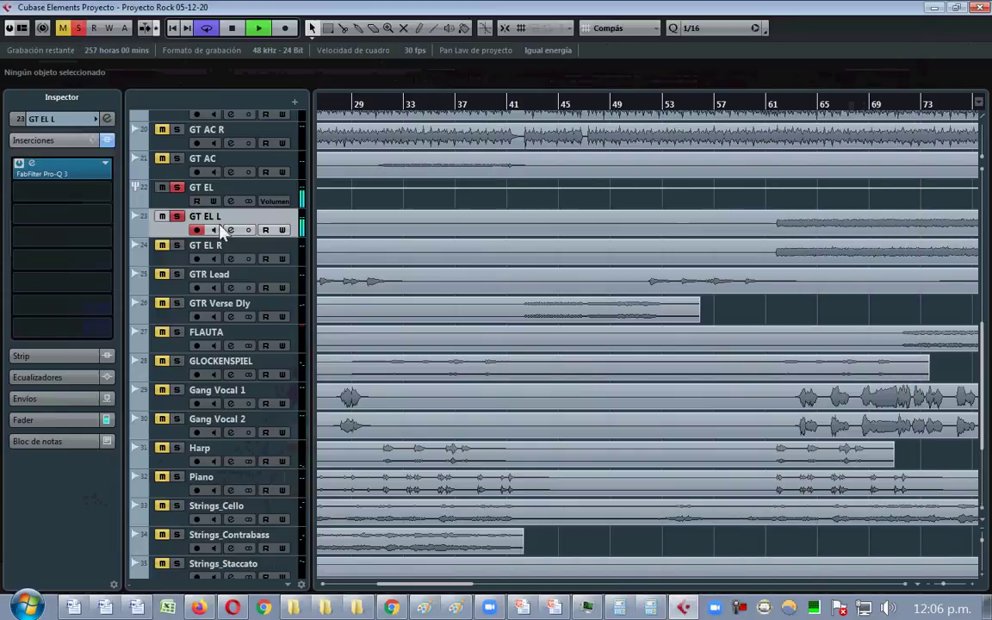
- Load FabFilter Pro-Q 3 as the first insert of the soloed GT EL R and raise its low cut to just above 80 Hz
left_click(293, 250)
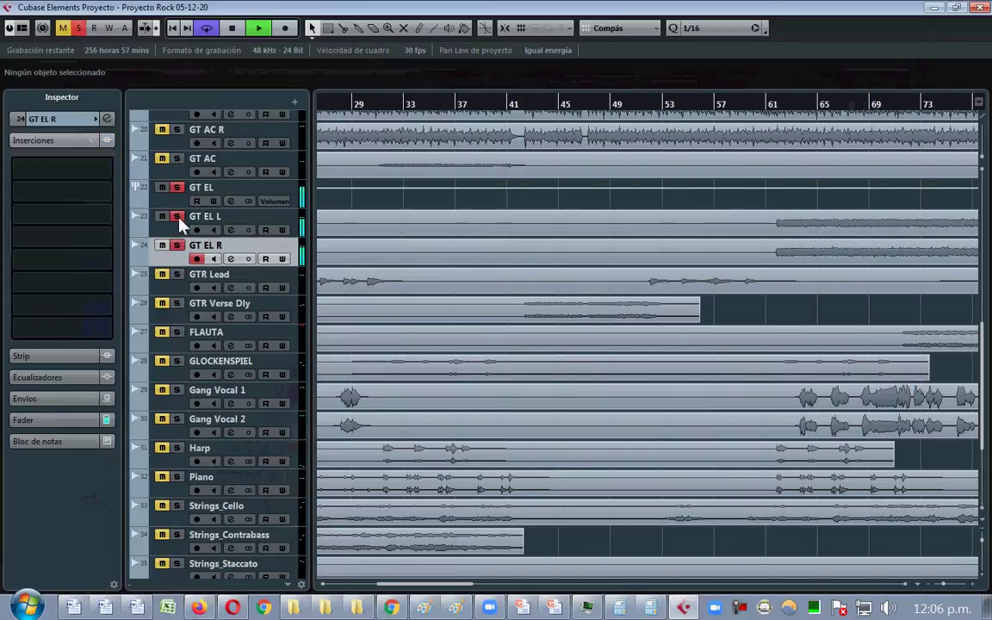
left_click(48, 169)
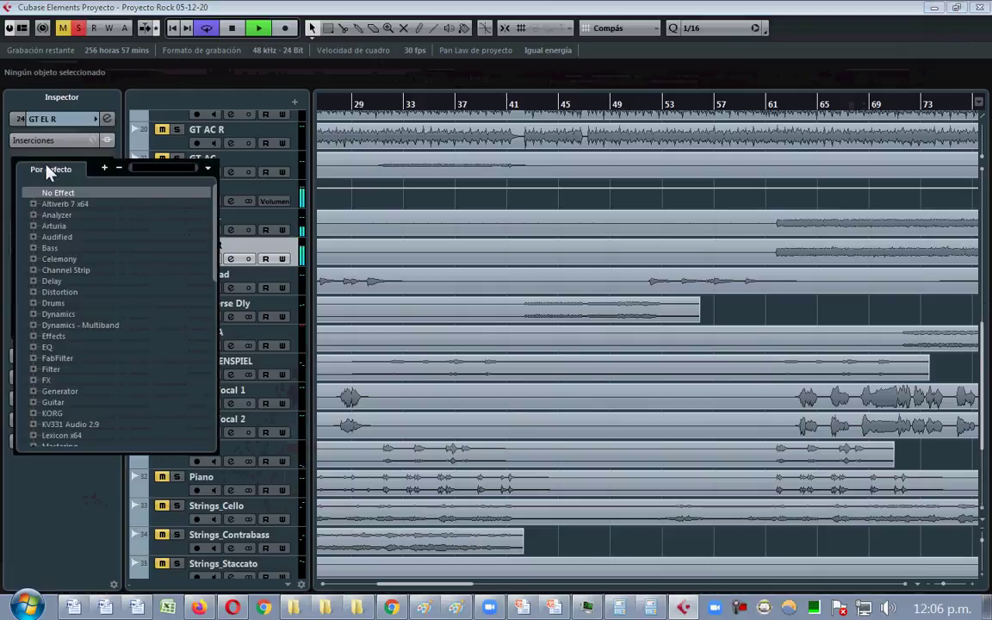
type("PRO-Q")
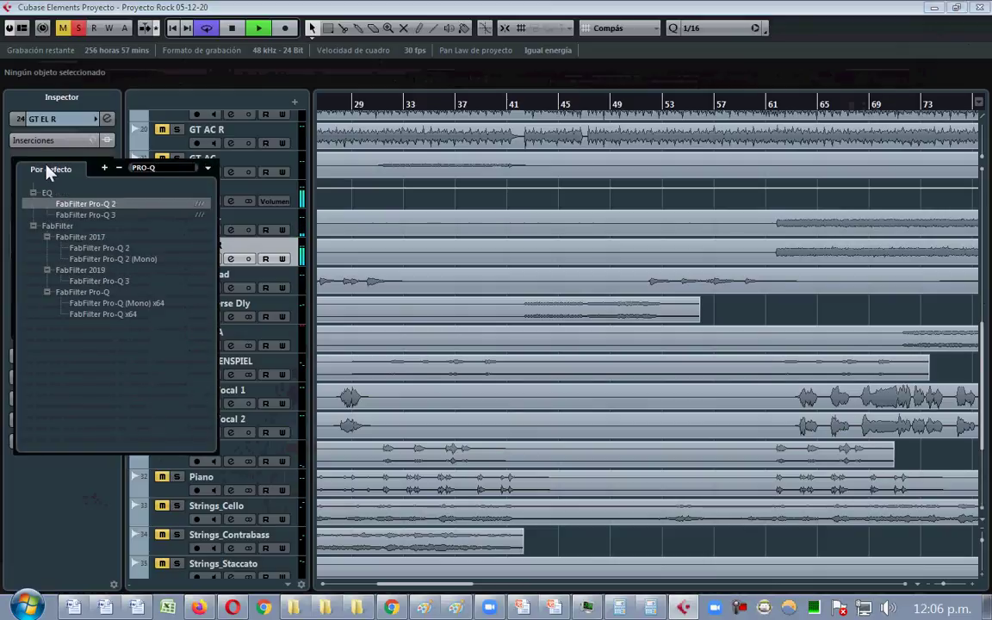
left_click(112, 215)
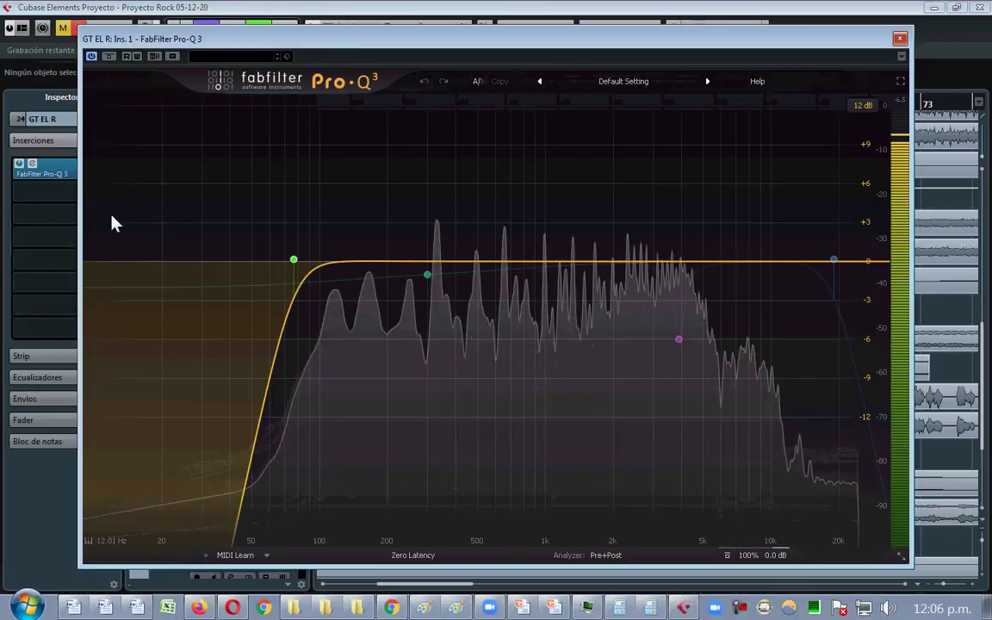
mouse_move(297, 265)
left_mouse_down()
mouse_move(135, 277)
mouse_move(301, 246)
left_mouse_up()
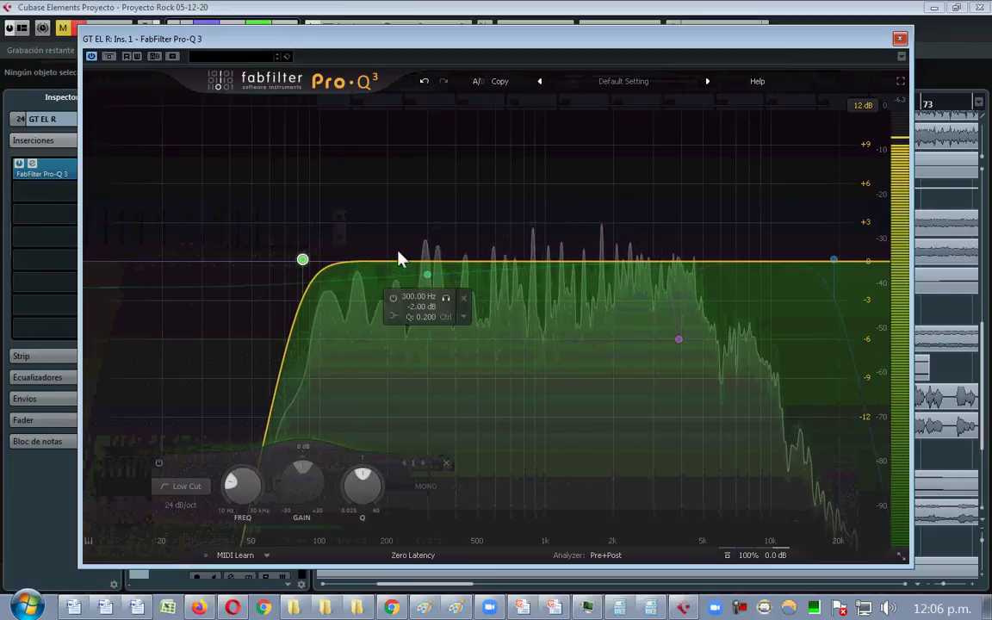
left_click(834, 260)
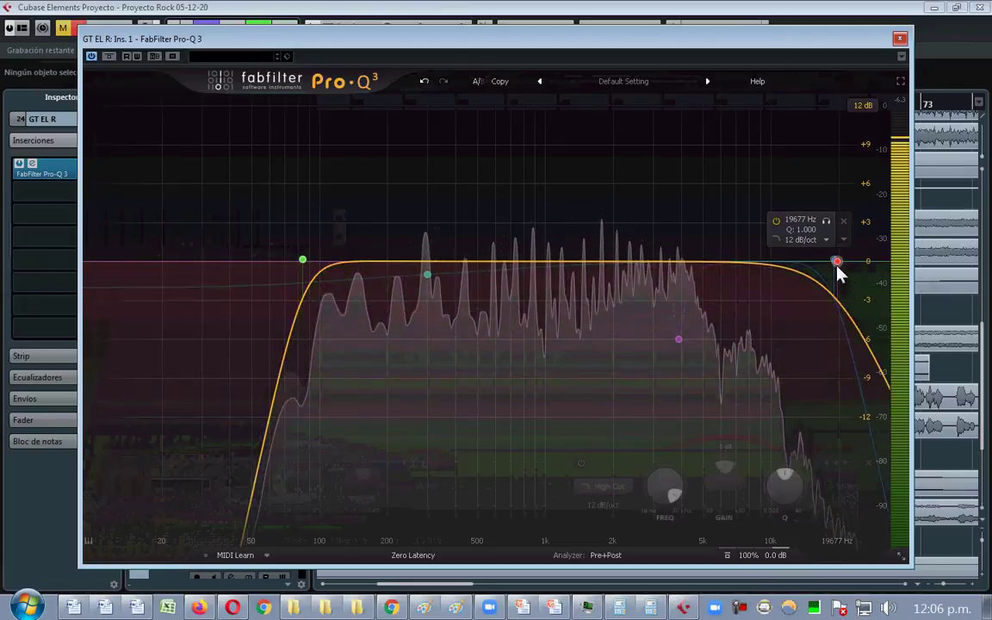
left_click(425, 81)
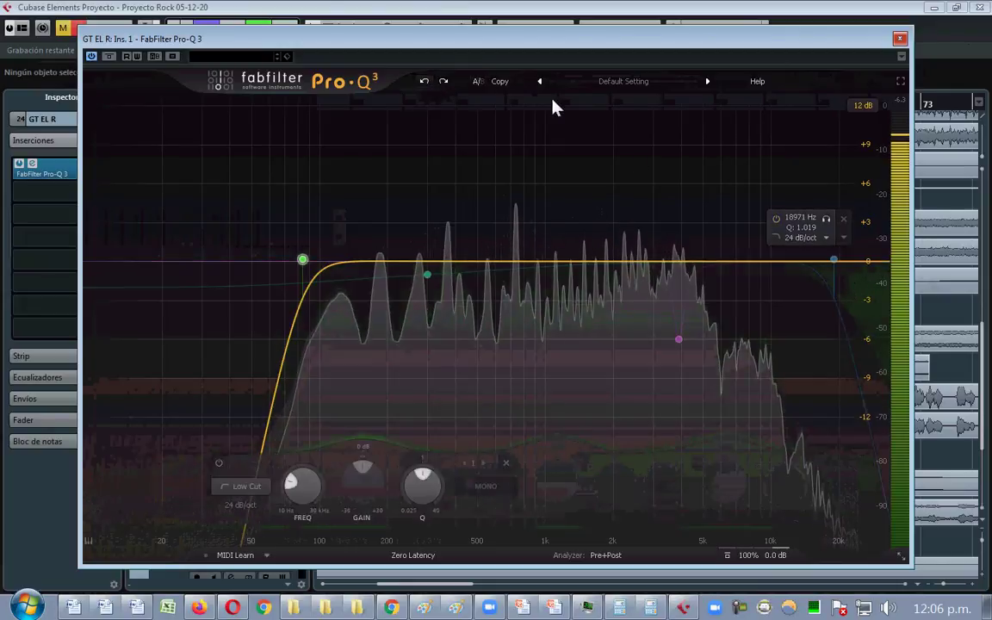
left_click(826, 261)
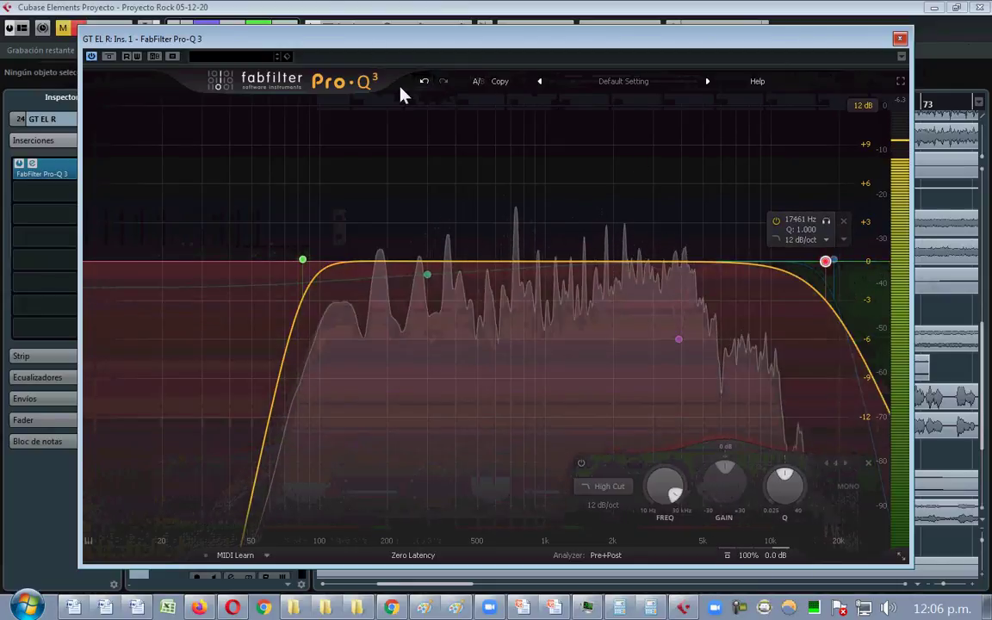
left_click(422, 82)
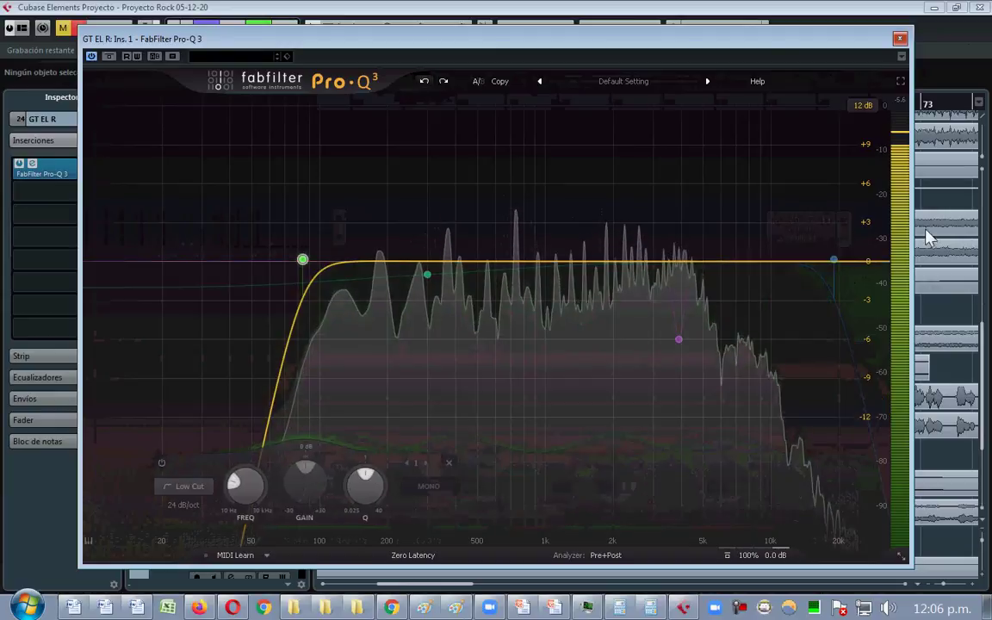
- Enable the high cut filter on GT EL R, lower it to about 12.4 kHz and close the equalizer
left_click(834, 261)
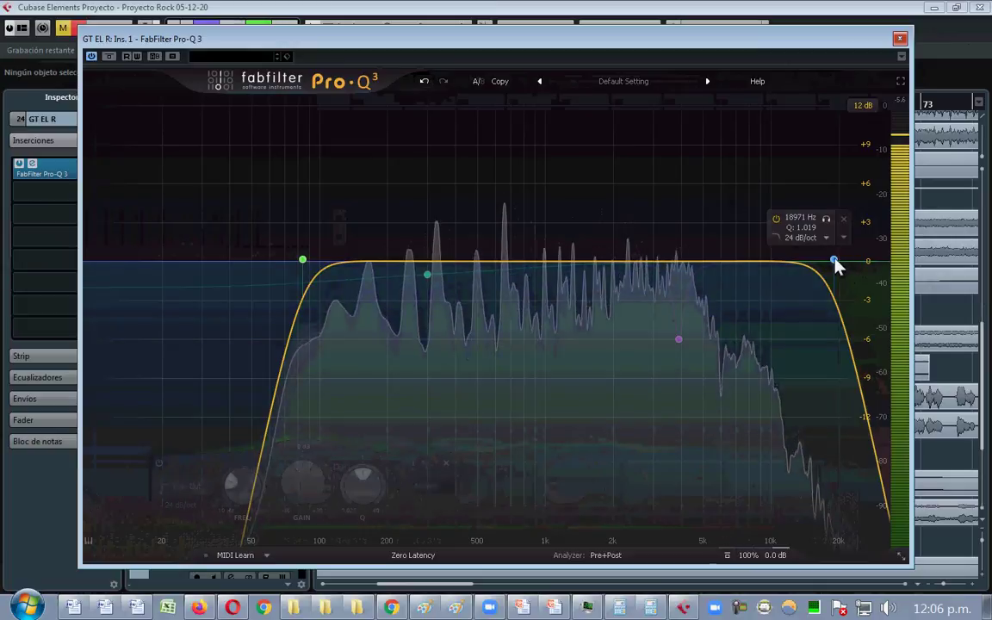
left_click(834, 262)
left_click_drag(836, 263, 792, 261)
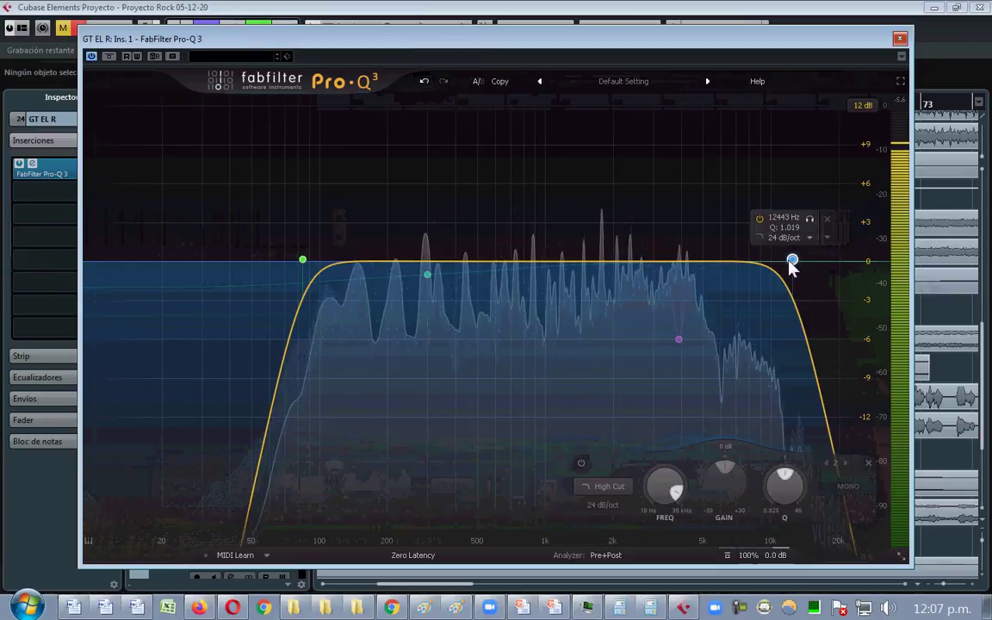
left_click(899, 39)
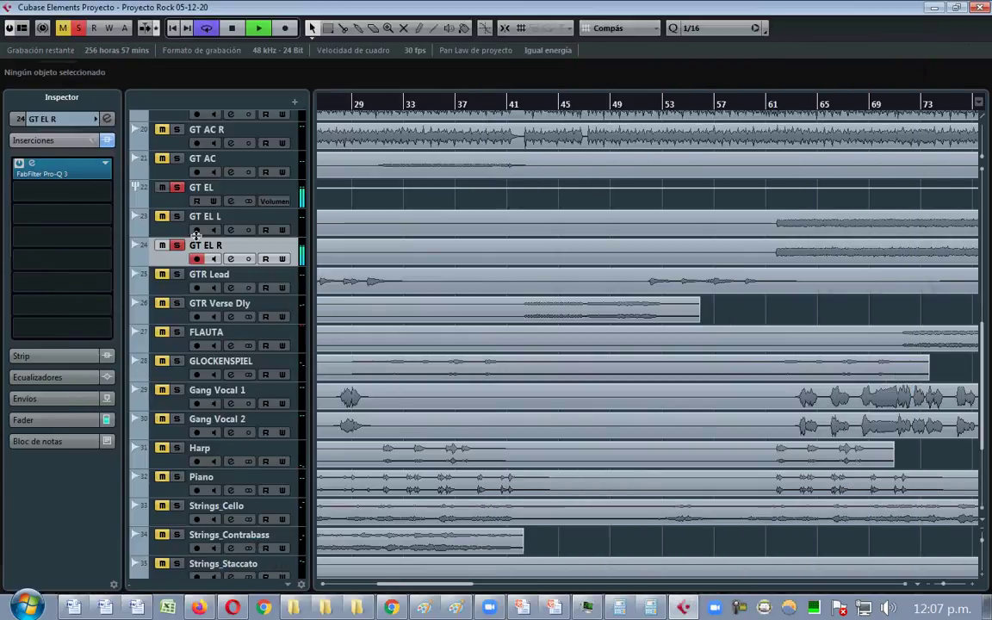
- Solo GTR Lead instead of GT EL R and listen to it from about bar 52
left_click(177, 246)
left_click(177, 274)
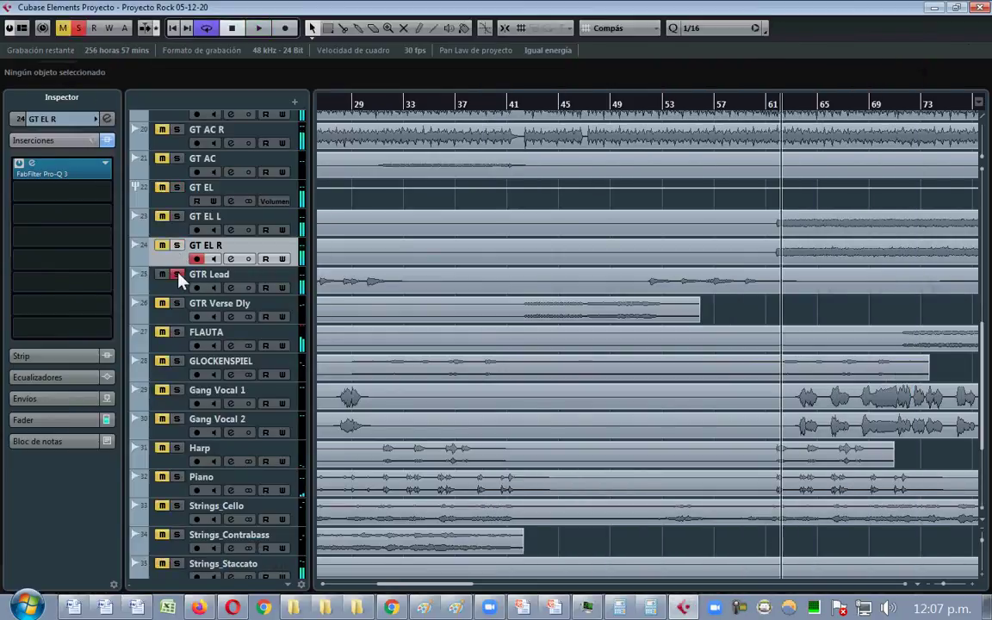
left_click(537, 104)
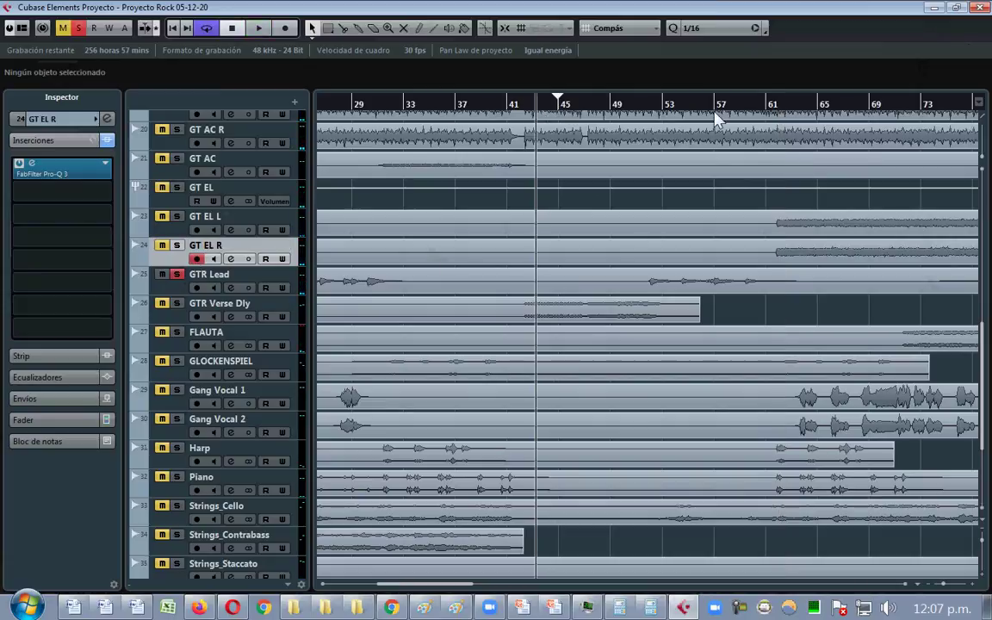
left_click(647, 104)
key("space")
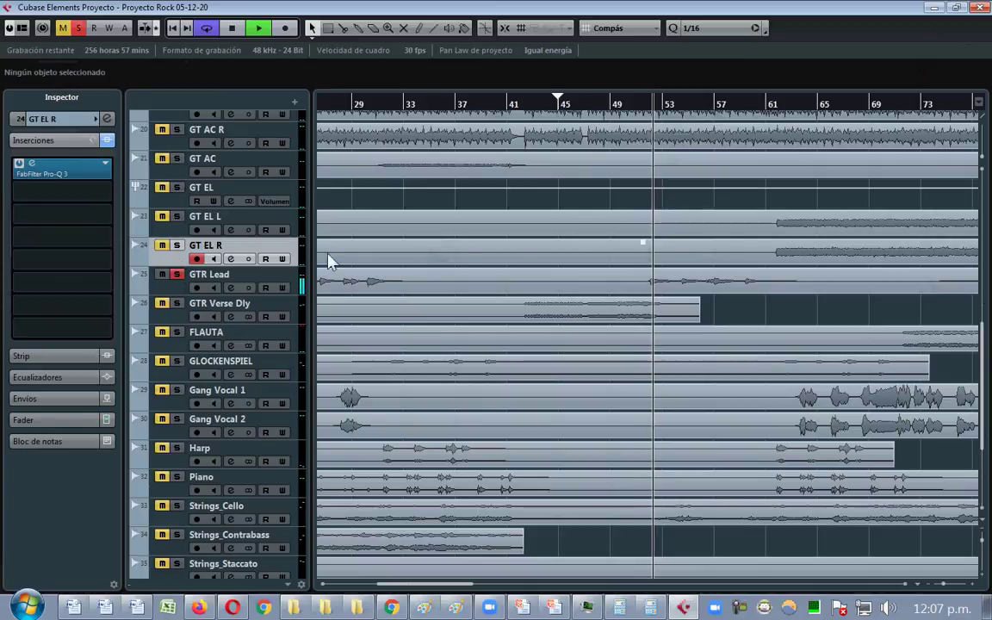
- Listen to GTR Lead from about bar 81 and again from about bar 20
key("g")
key("g")
key("g")
key("g")
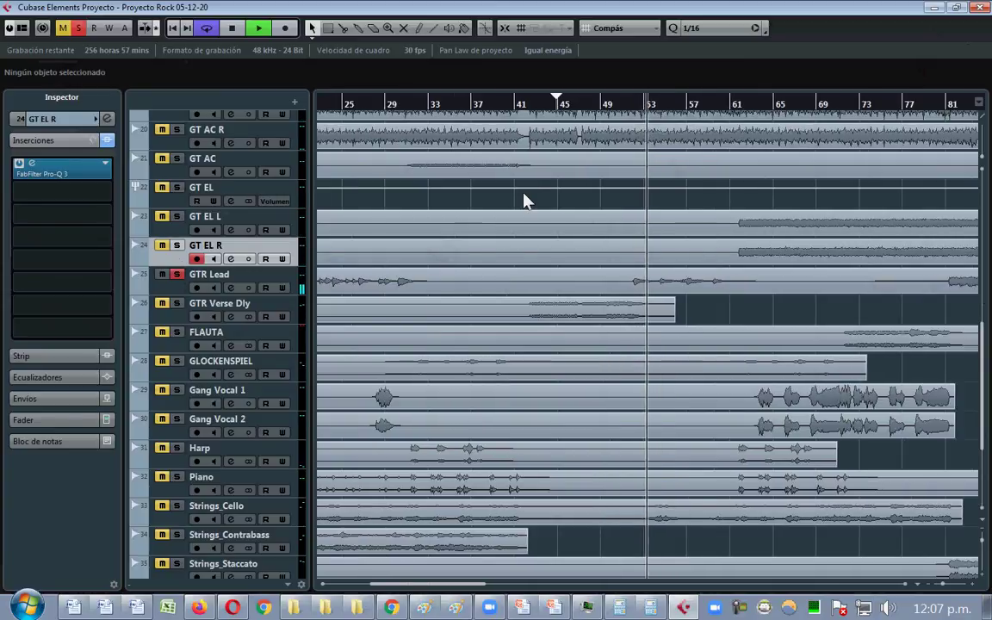
left_click(499, 95)
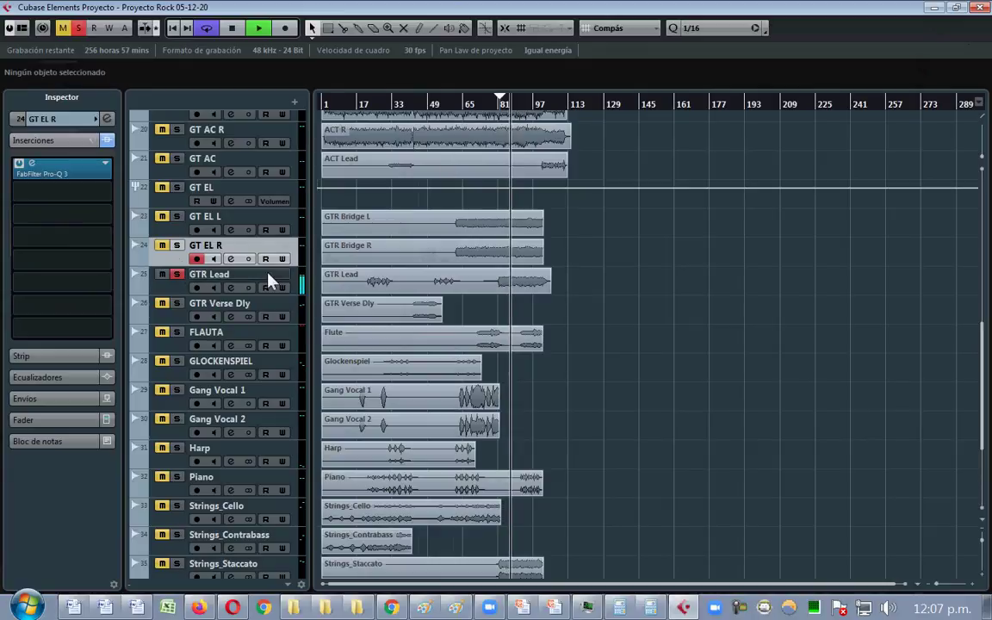
left_click(365, 108)
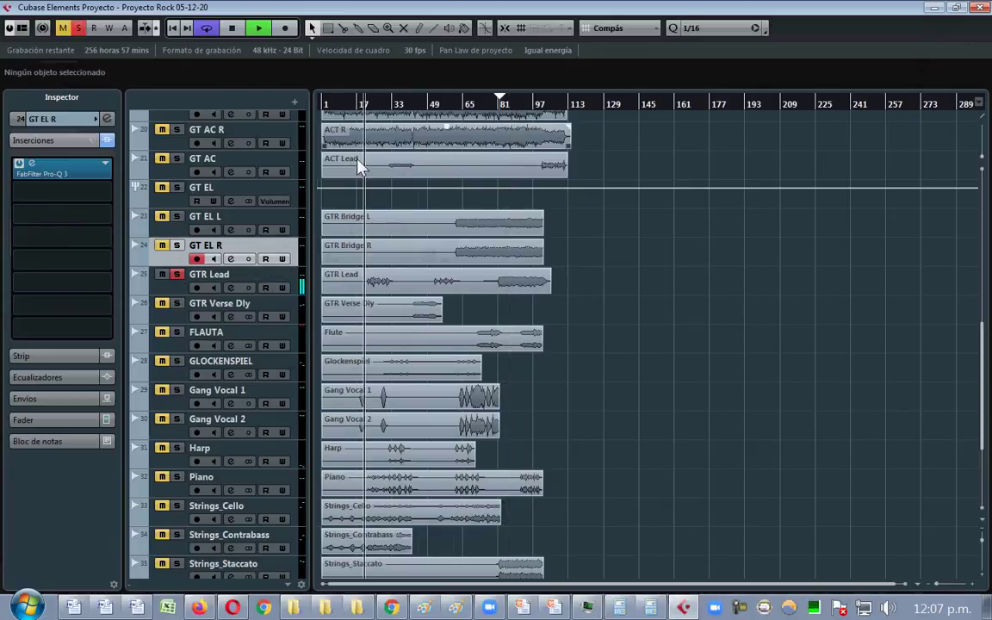
- Load FabFilter Pro-Q 3 in GTR Lead's first insert slot and continue playback from about bar 53
left_click(264, 289)
left_click(63, 170)
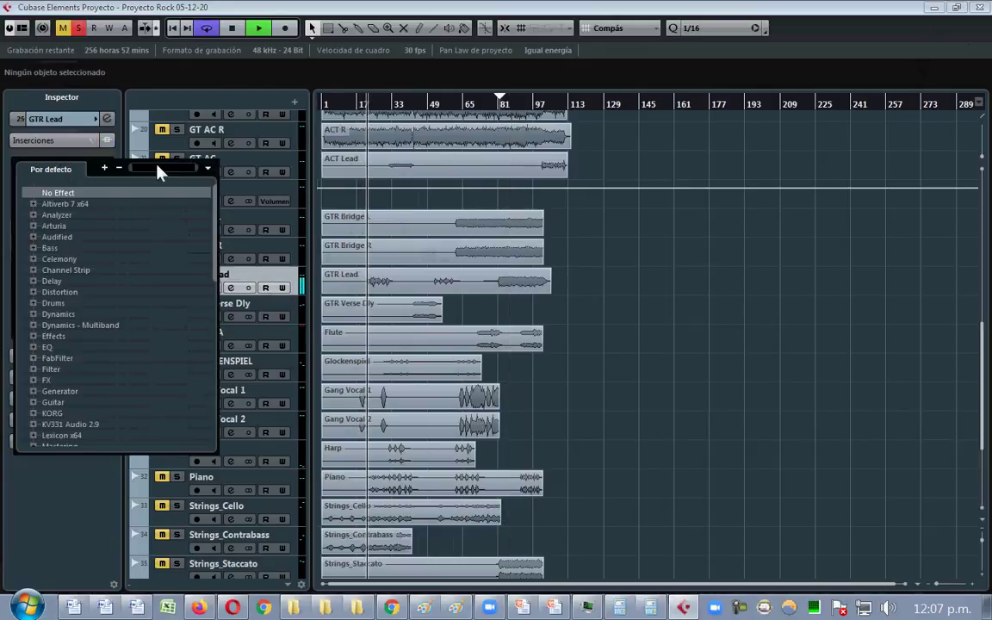
type("PRO-Q")
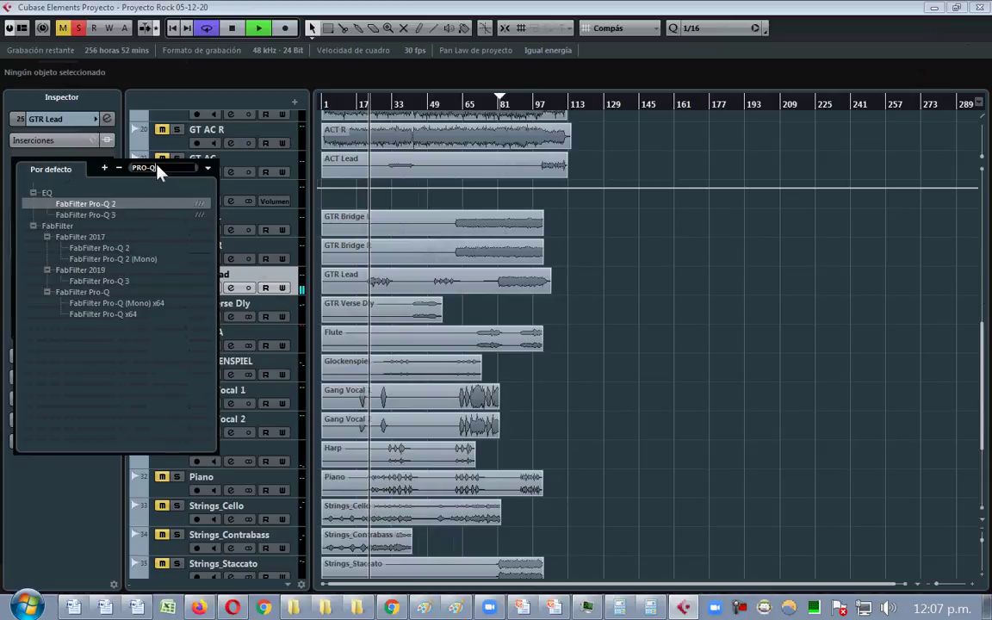
left_click(118, 215)
left_click_drag(799, 175, 801, 176)
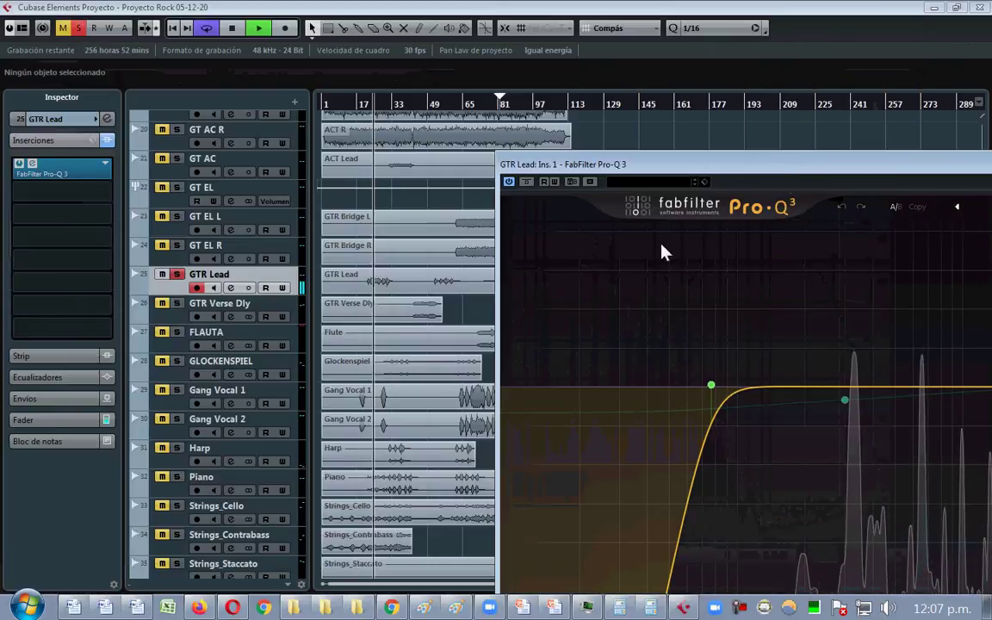
left_click(437, 104)
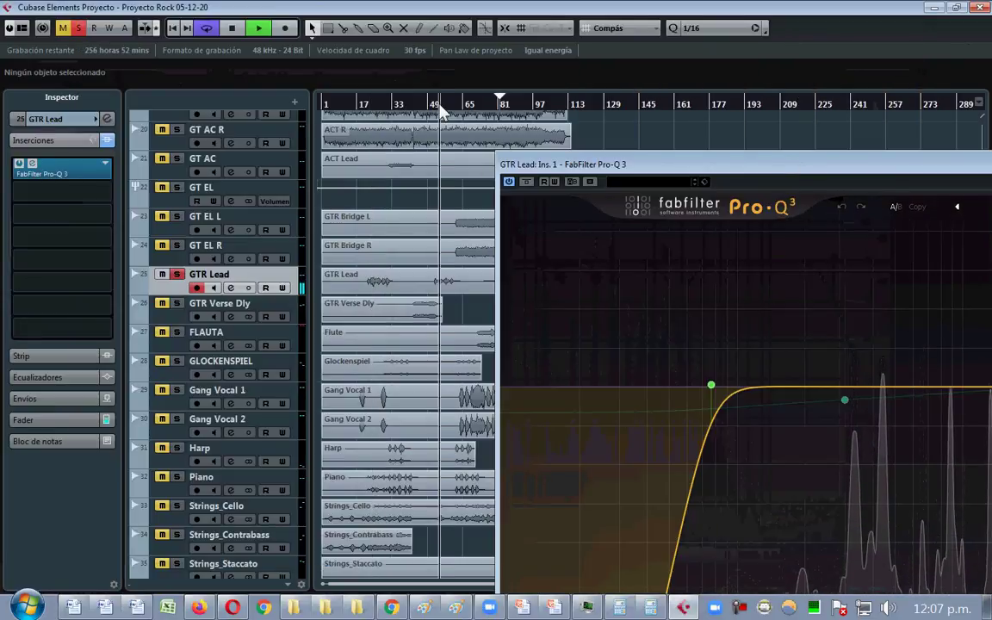
left_click_drag(654, 168, 334, 17)
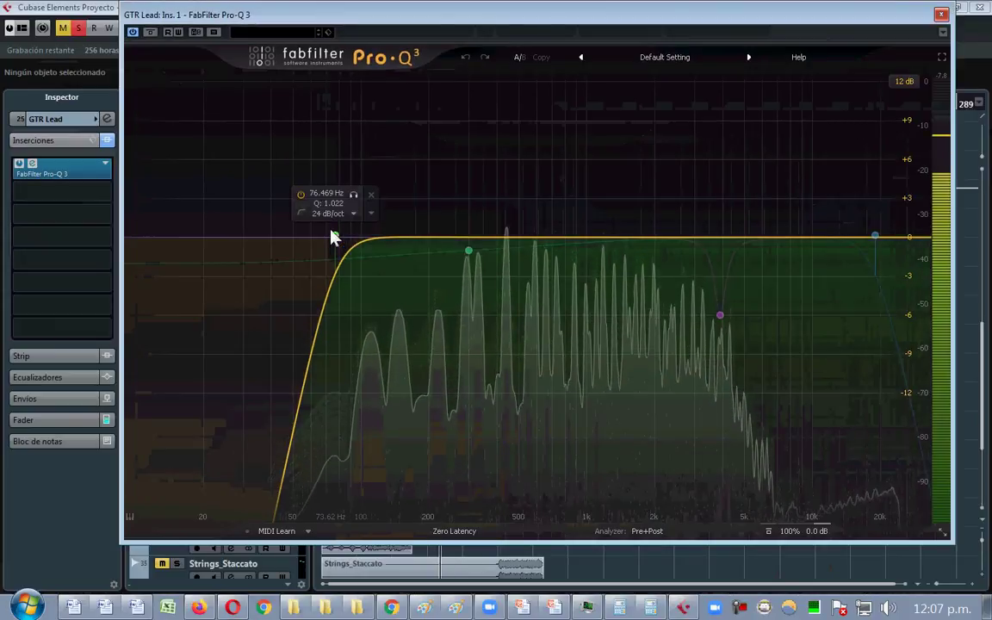
double_click(331, 230)
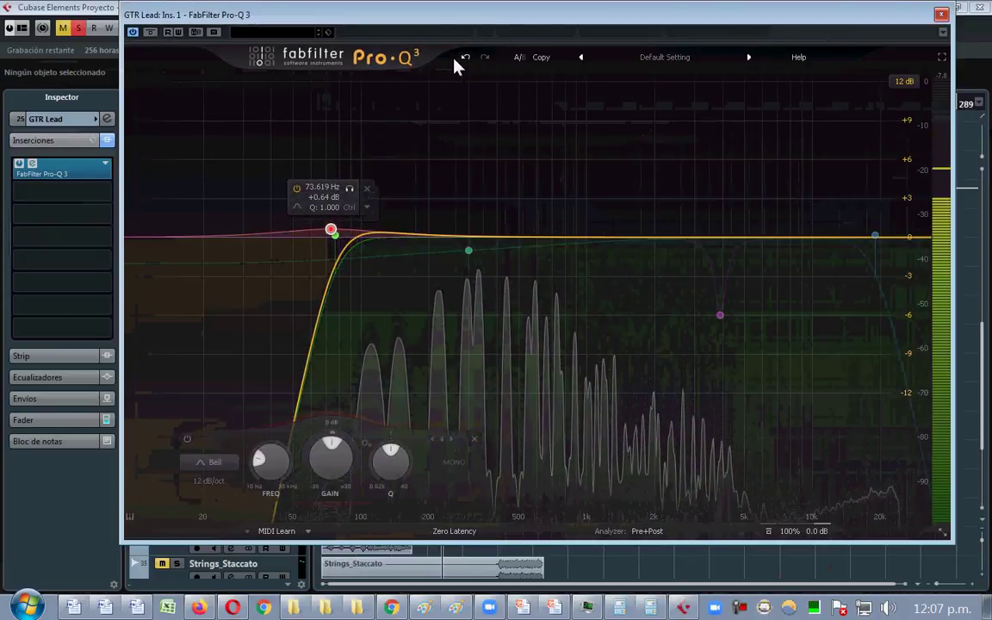
left_click(465, 58)
double_click(342, 241)
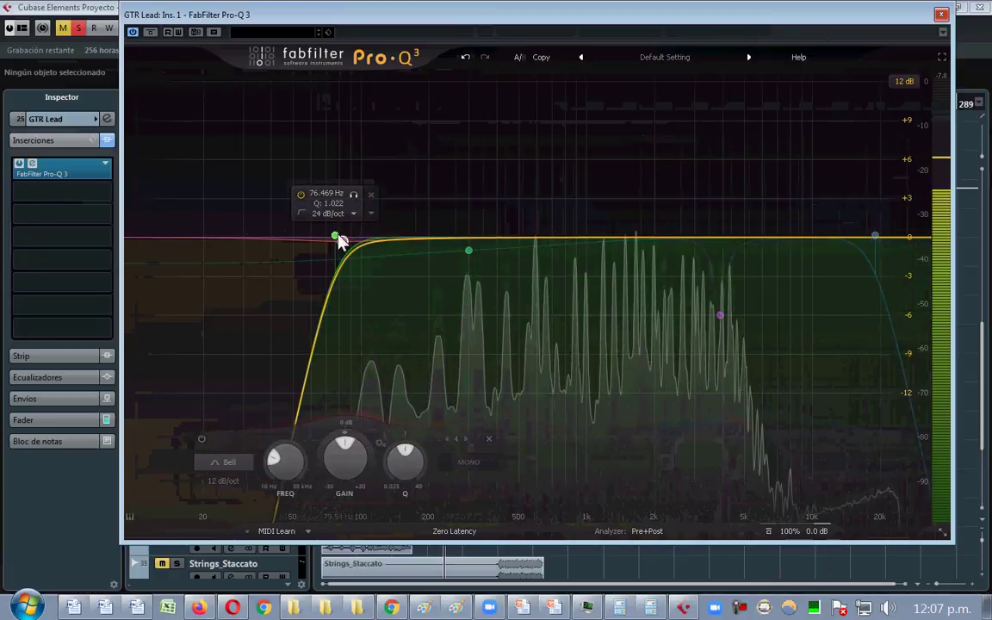
left_click(465, 58)
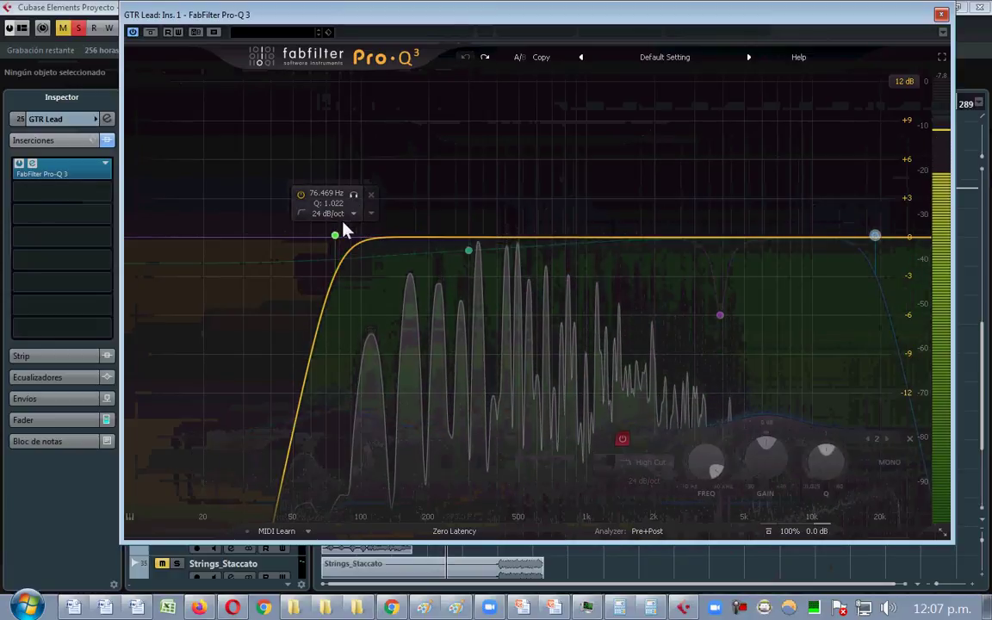
- Raise GTR Lead's low cut to about 105 Hz and bring its enabled high cut down to just below 10 kHz
left_click_drag(335, 235, 366, 238)
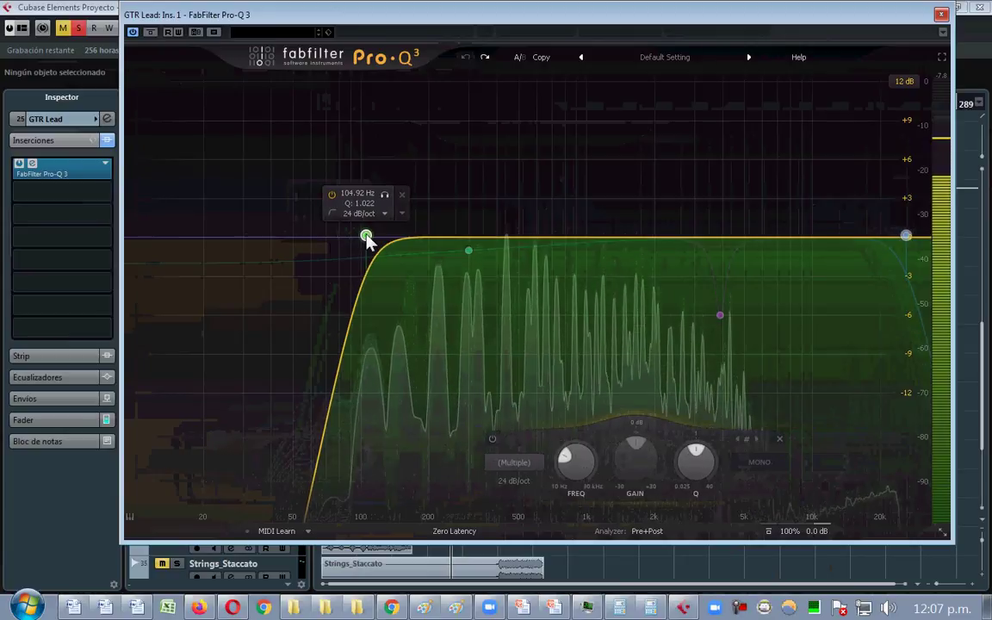
left_click(911, 241)
left_click_drag(911, 237, 805, 251)
left_click(941, 14)
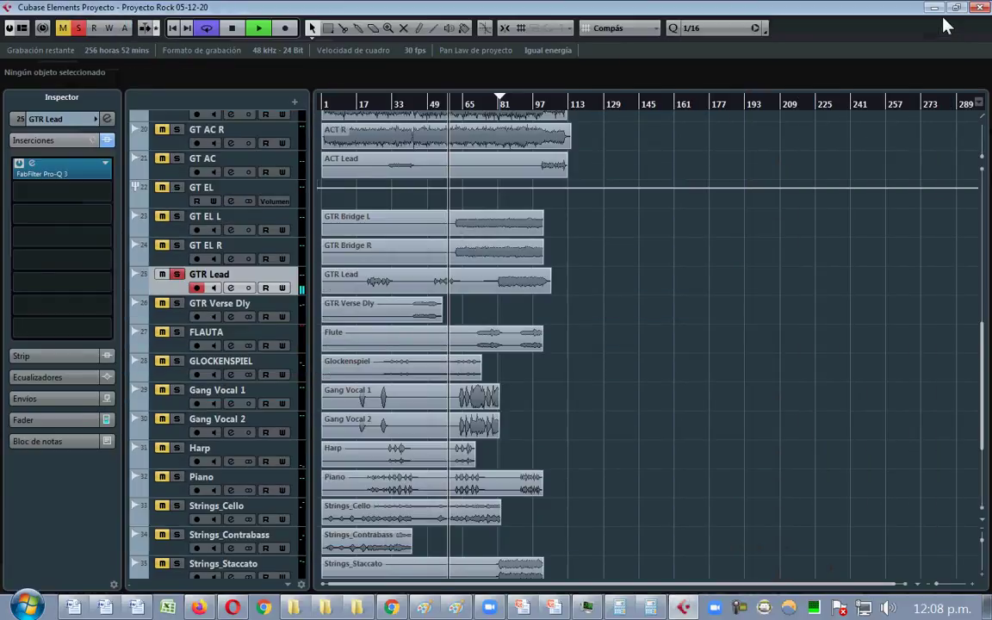
- Solo GTR Verse Dly instead of GTR Lead and listen to it from about bar 47
left_click(177, 302)
key("space")
left_click(422, 107)
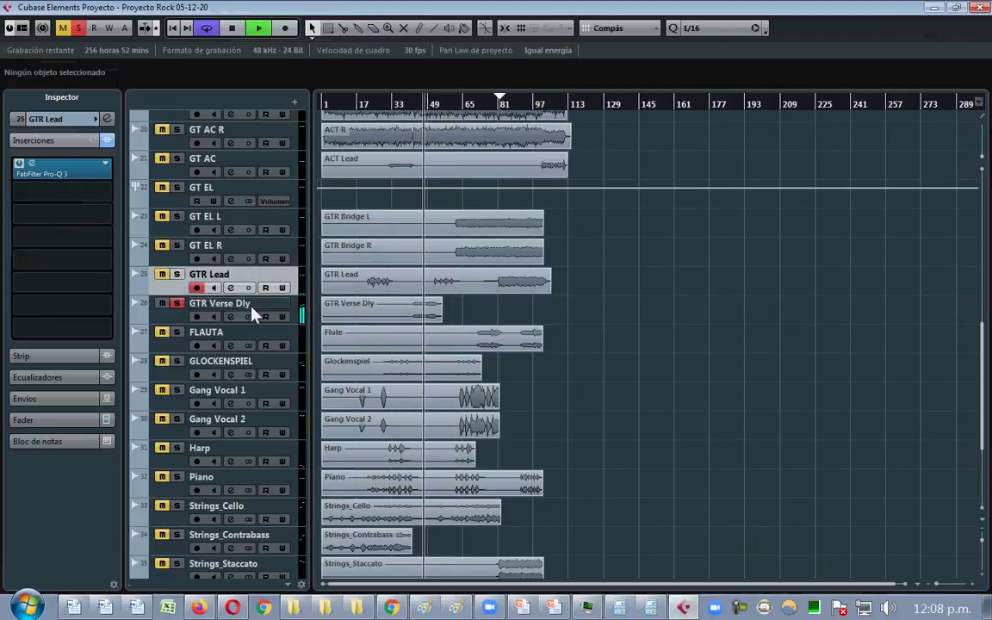
- Rename the GTR Lead track as GT LIDER and the GTR Verse Dly track as GT VERSO
double_click(220, 303)
double_click(211, 275)
left_click(200, 278)
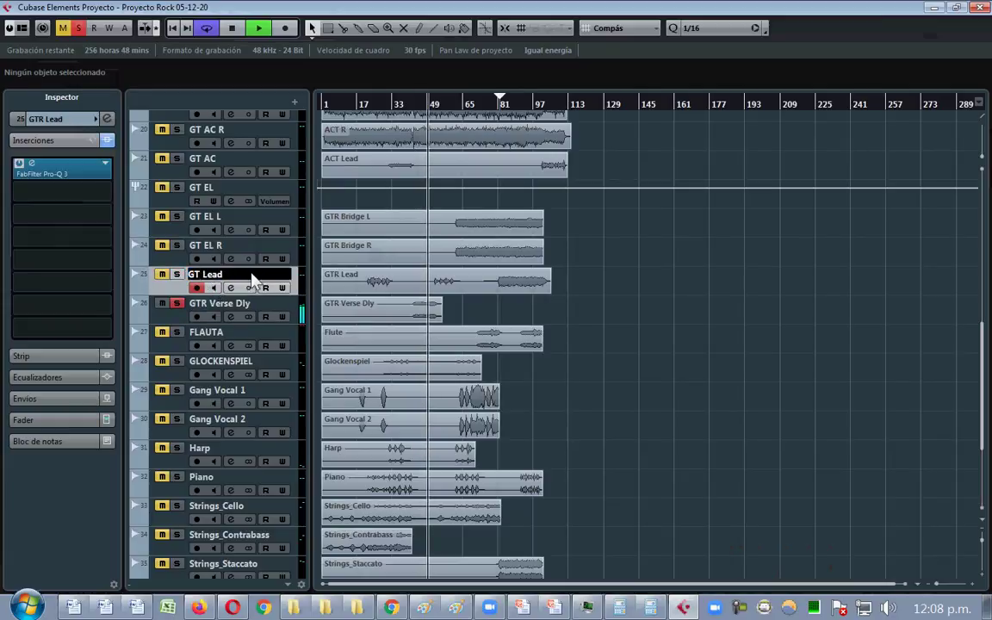
type("IDER")
key("Tab")
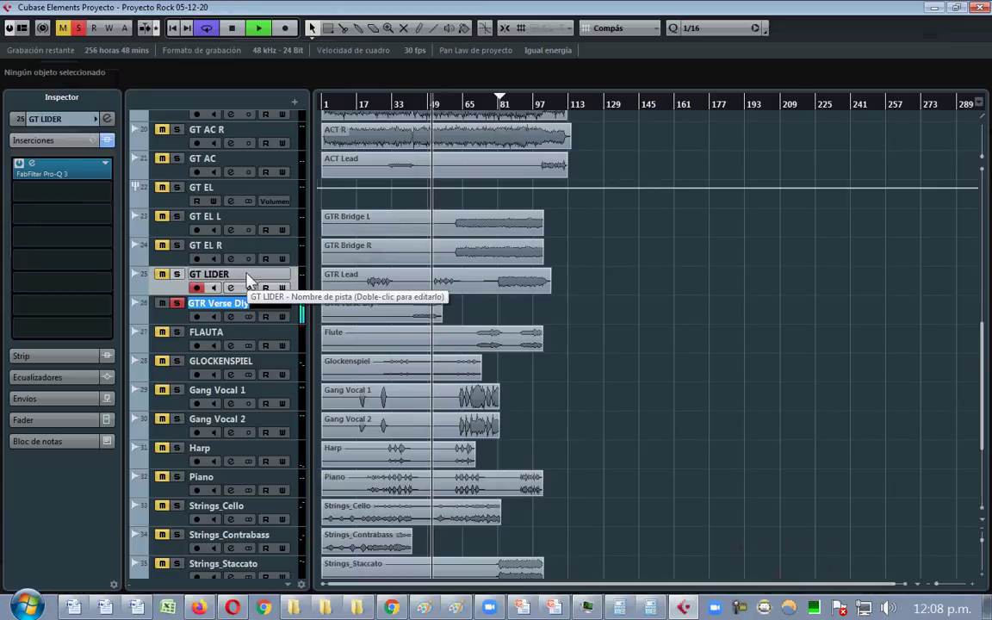
type("GT")
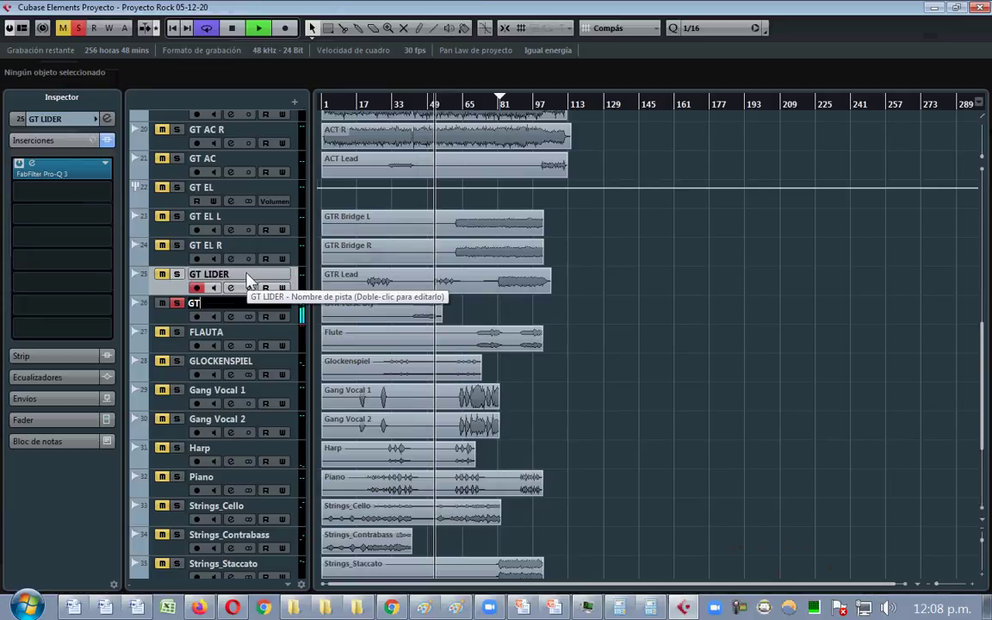
type(" VERSO")
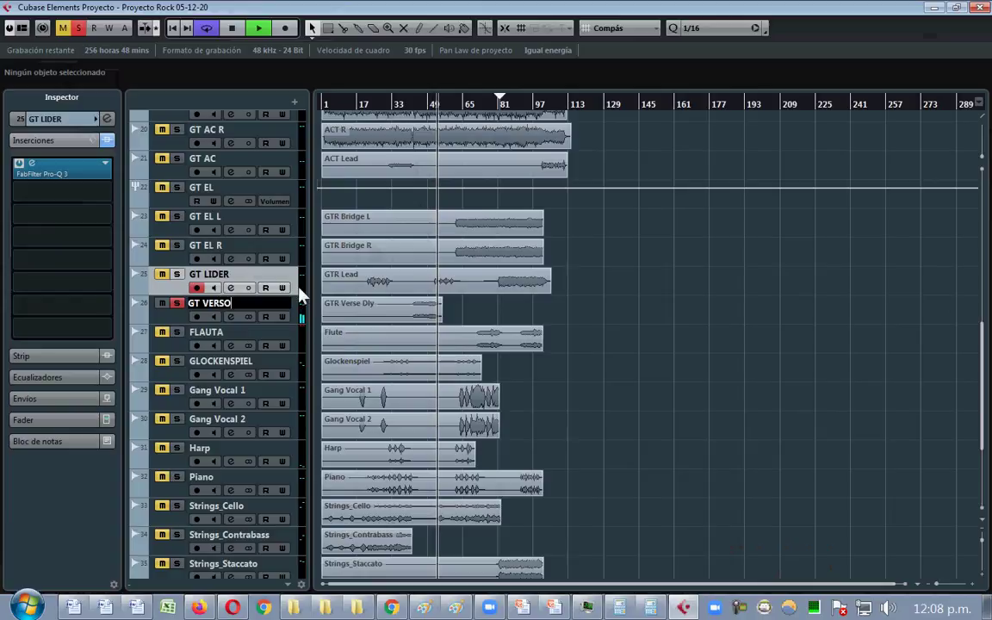
key("Return")
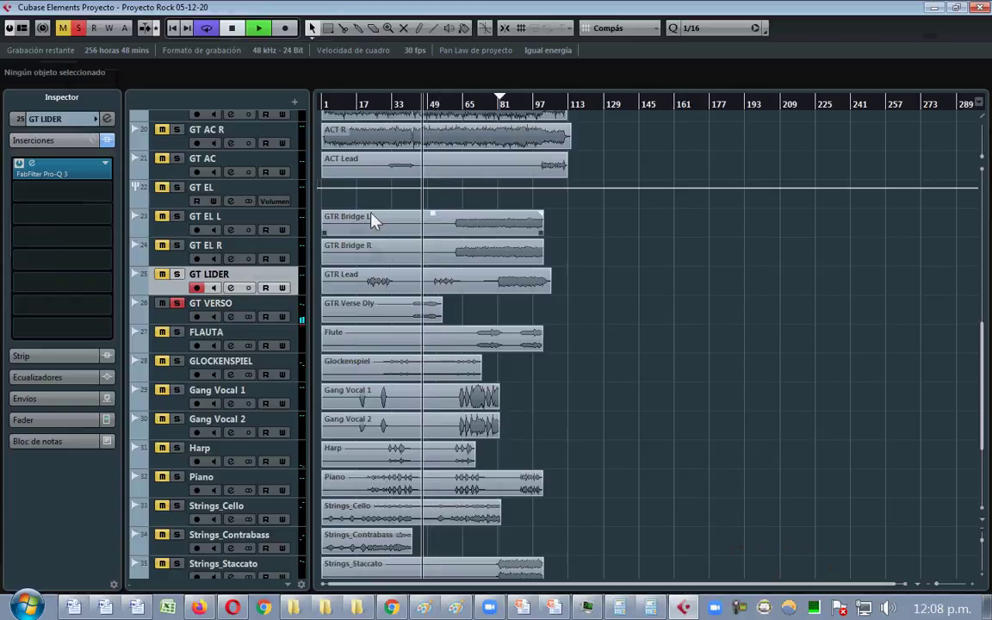
- Load FabFilter Pro-Q 3 in the first insert slot of GT VERSO
left_click(290, 298)
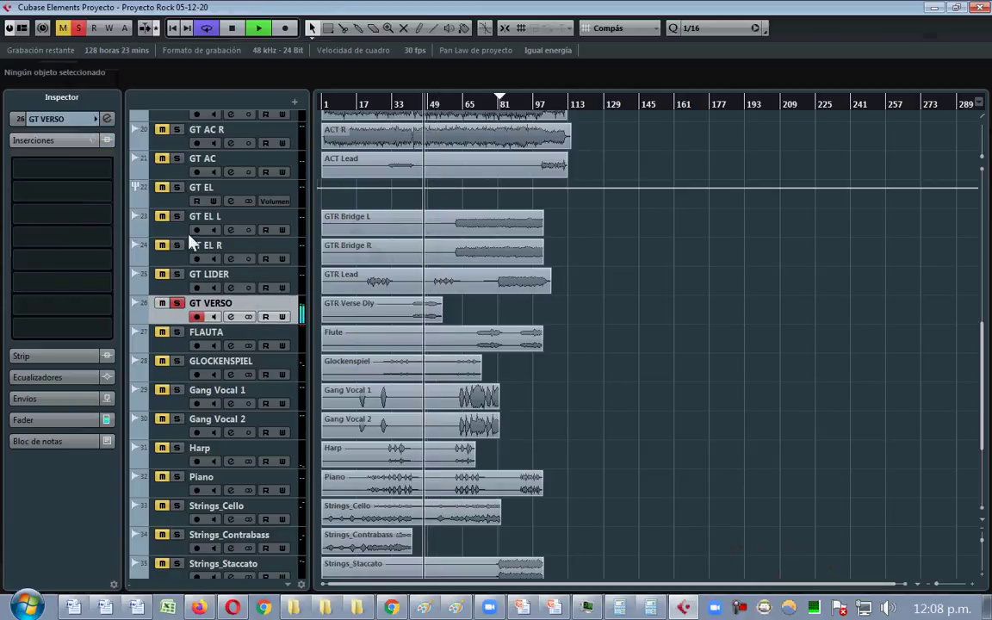
left_click(83, 172)
type("PRO-Q")
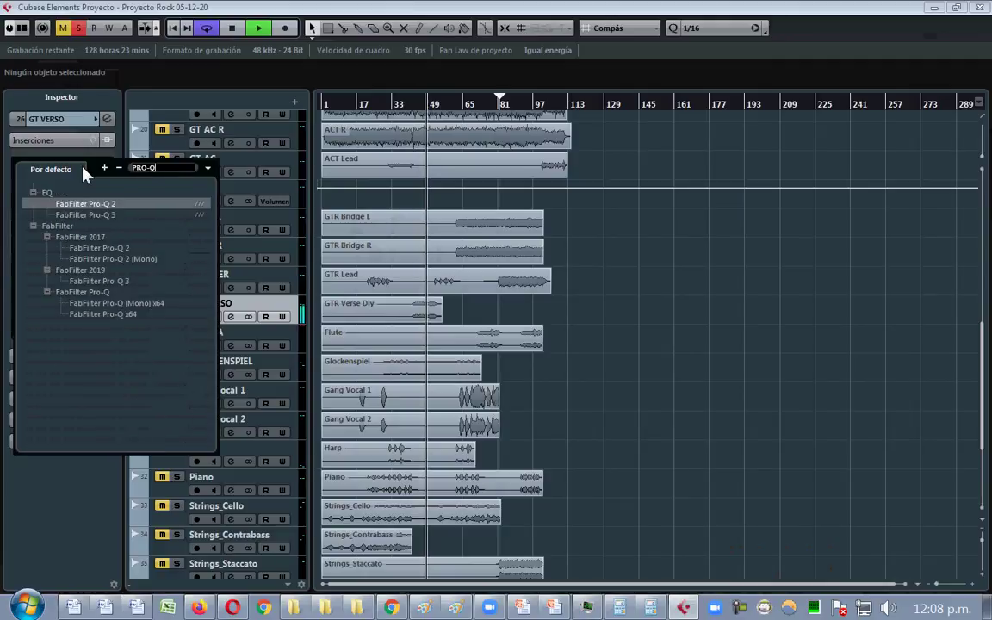
left_click(86, 215)
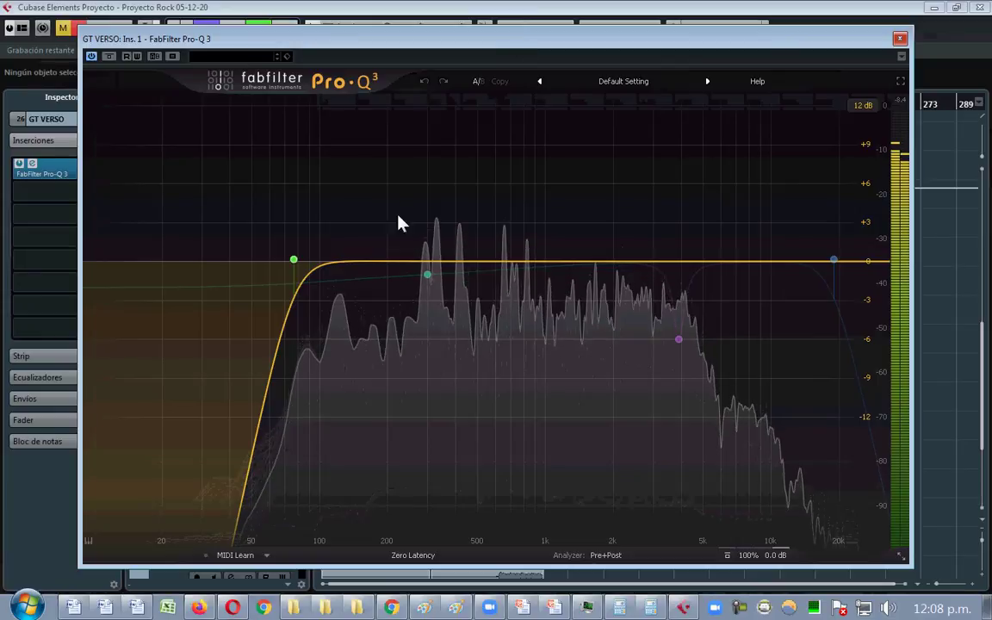
- Raise GT VERSO's low cut to just below 100 Hz, enable its high cut and bring it down to about 7.7 kHz
mouse_move(297, 269)
mouse_move(294, 261)
left_mouse_down()
mouse_move(108, 259)
mouse_move(310, 237)
mouse_move(261, 269)
mouse_move(230, 263)
mouse_move(298, 255)
left_mouse_up()
left_click_drag(301, 251, 313, 251)
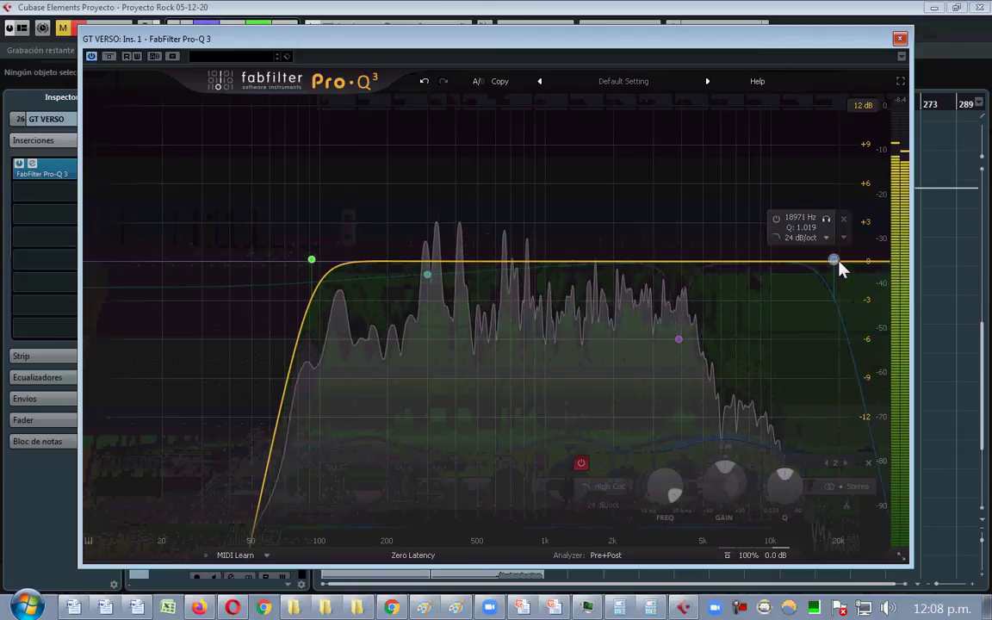
double_click(834, 260)
left_click_drag(836, 260, 745, 252)
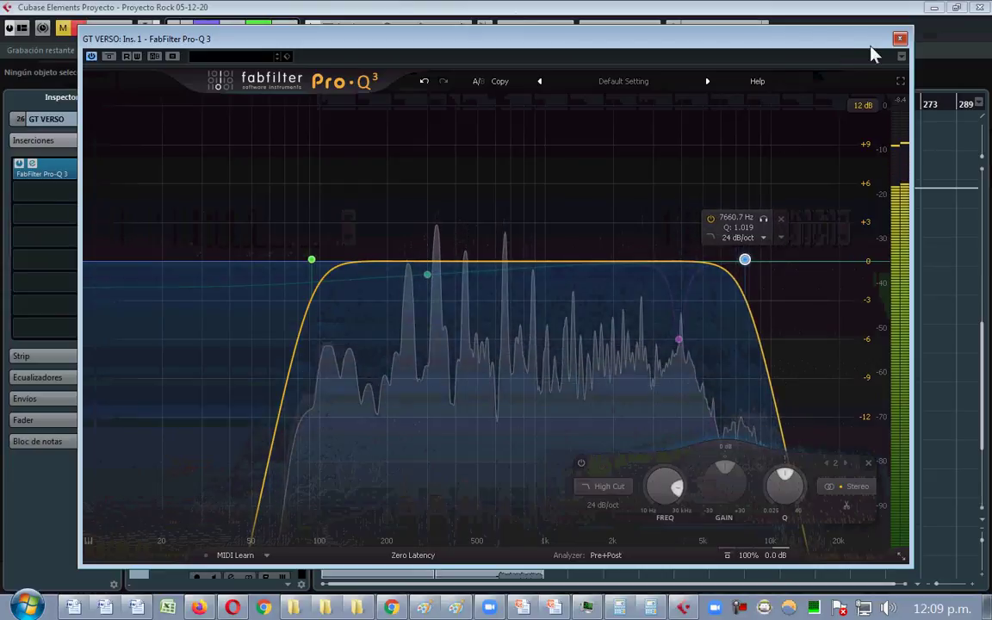
left_click(899, 38)
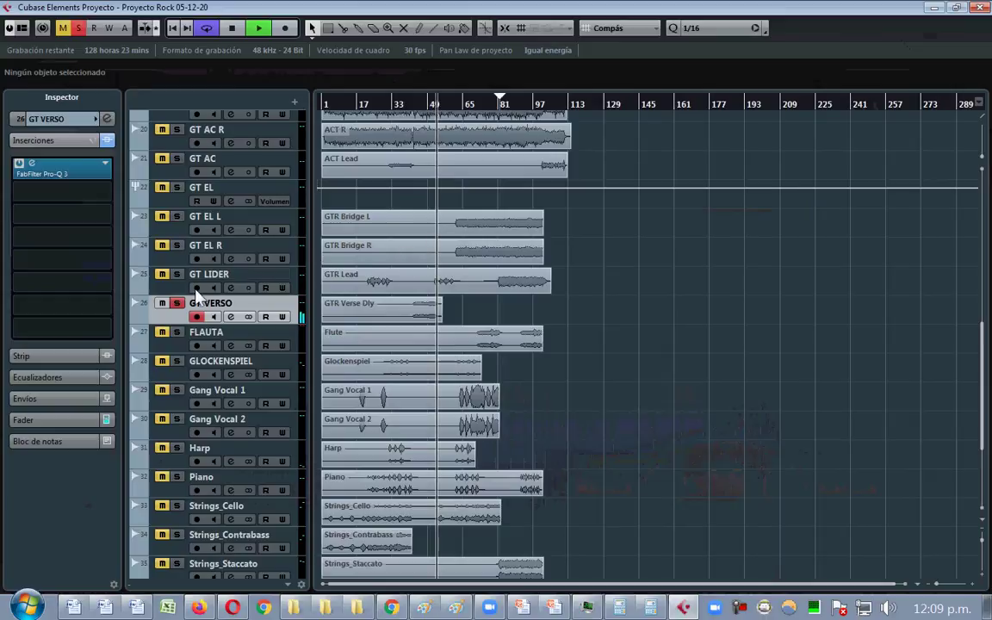
- Solo GLOCKENSPIEL instead of GT VERSO and listen to it from about bar 33
key("space")
left_click(177, 305)
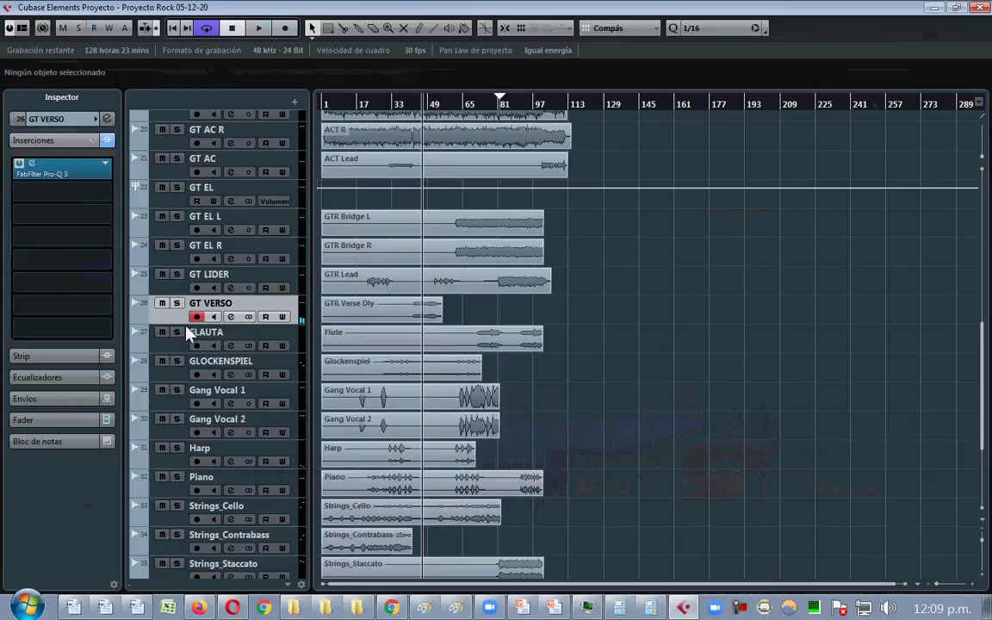
left_click(178, 361)
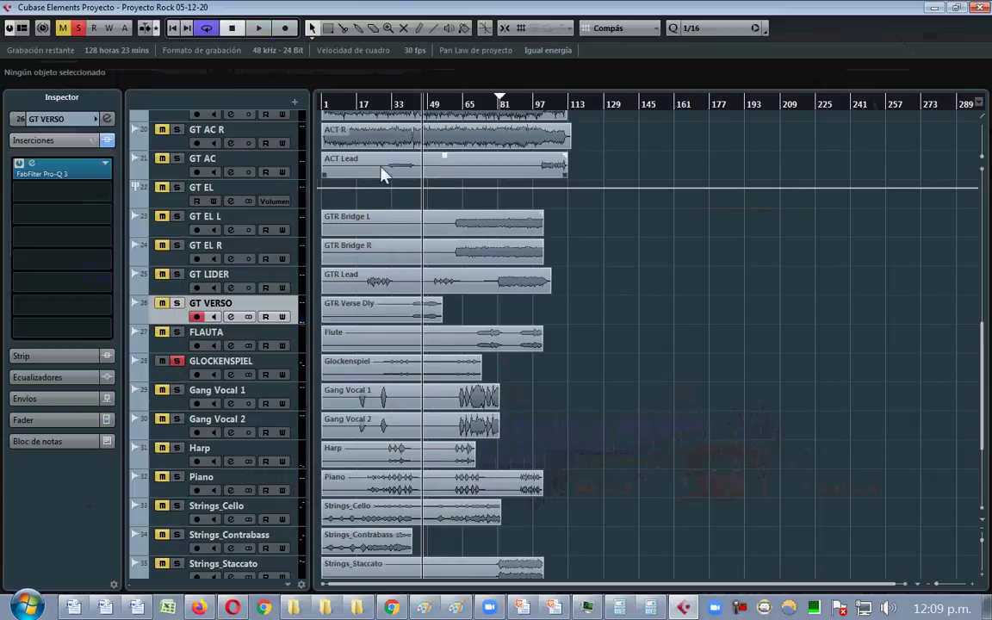
left_click(395, 104)
key("space")
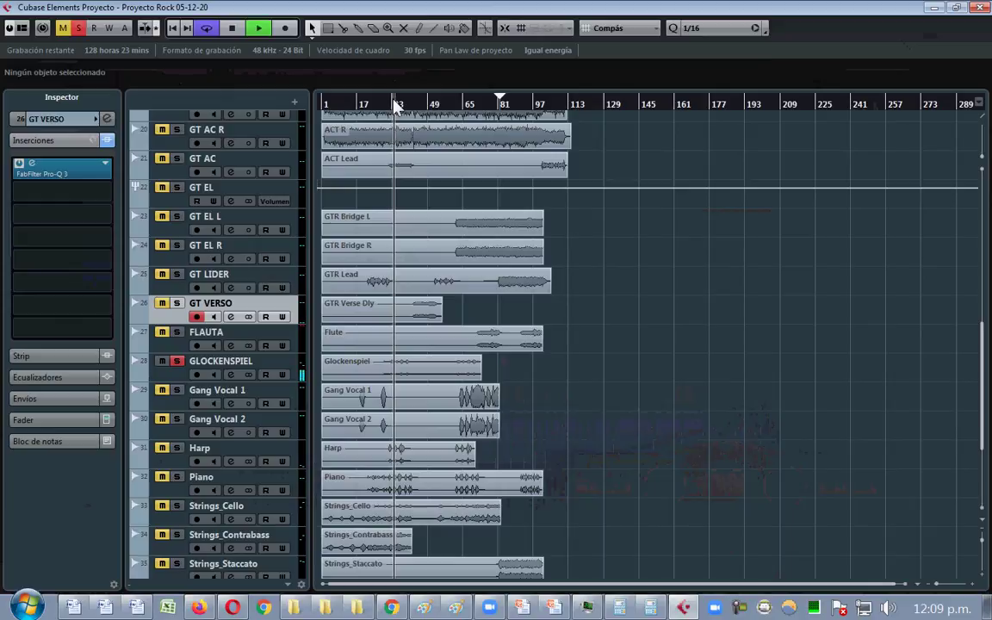
- Load FabFilter Pro-Q 3 in the first insert slot of GLOCKENSPIEL
left_click(278, 367)
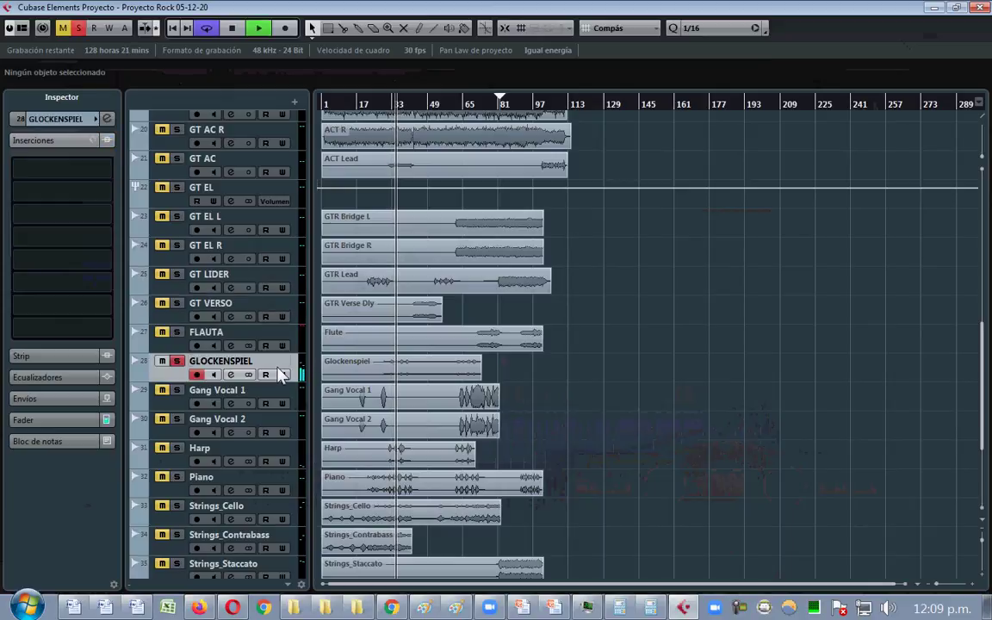
left_click(88, 171)
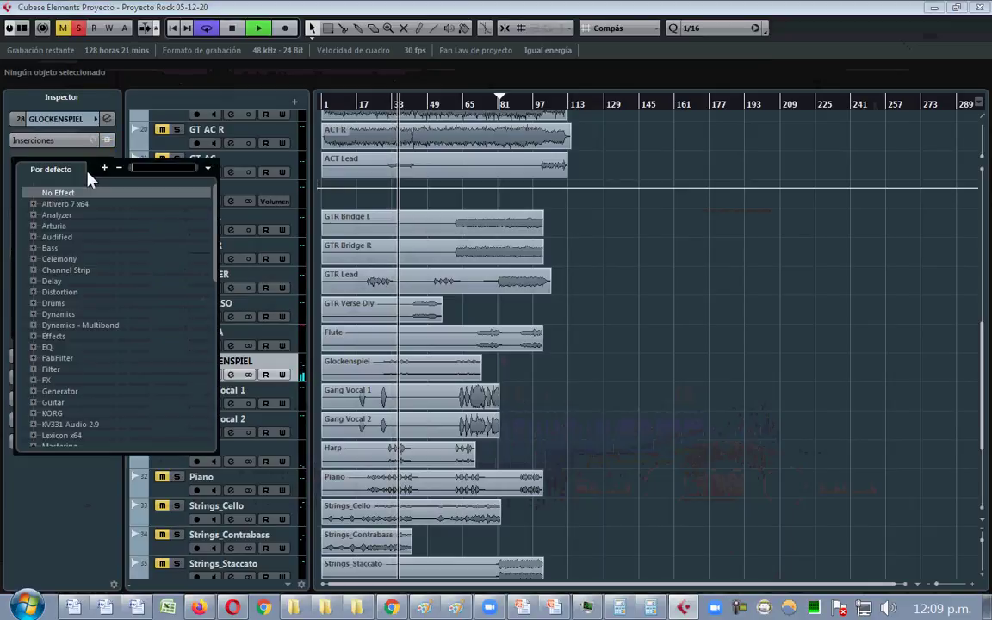
type("PRO-Q")
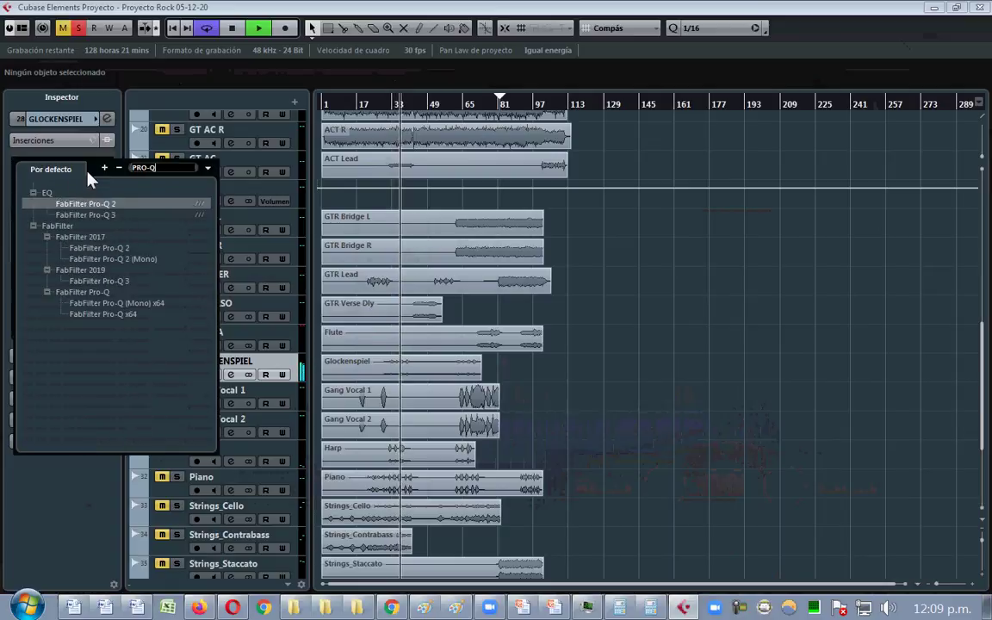
left_click(116, 214)
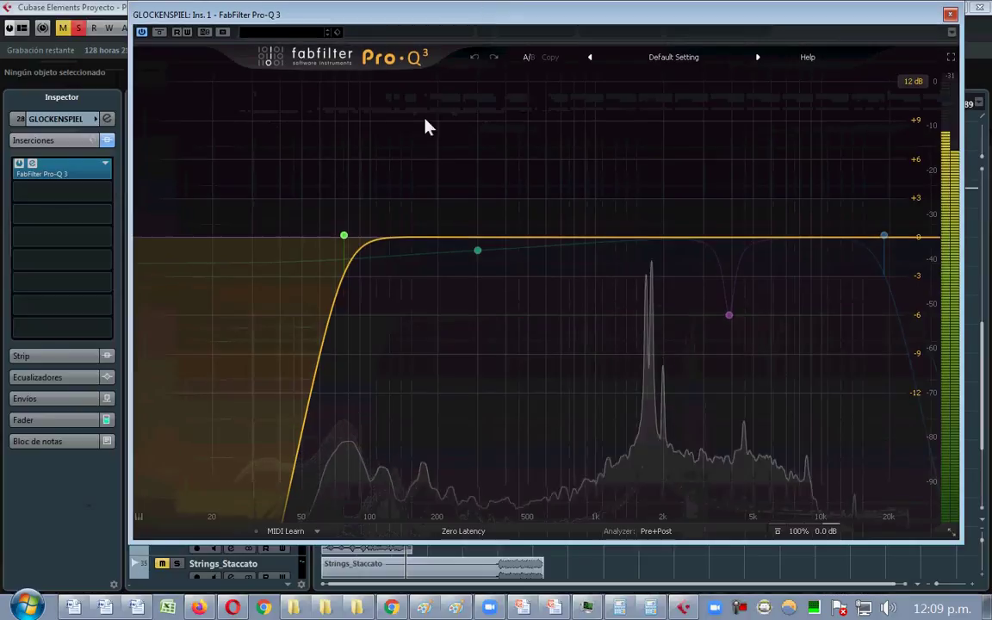
- Raise GLOCKENSPIEL's low cut to about 1228 Hz, comparing the sound with the band bypassed and active
mouse_move(329, 255)
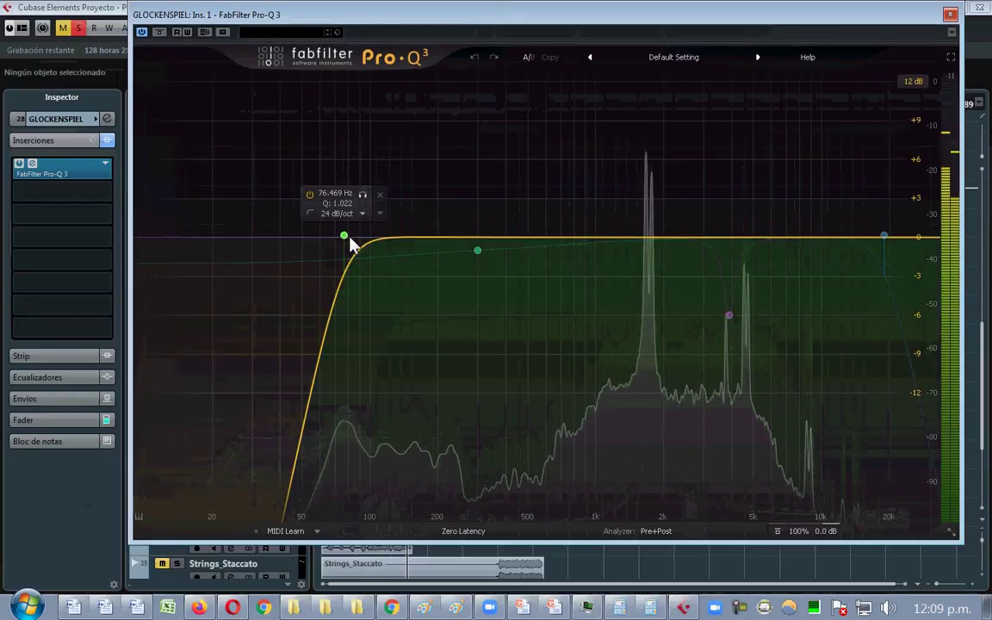
mouse_move(345, 235)
left_click_drag(342, 234, 606, 207)
left_click(569, 196)
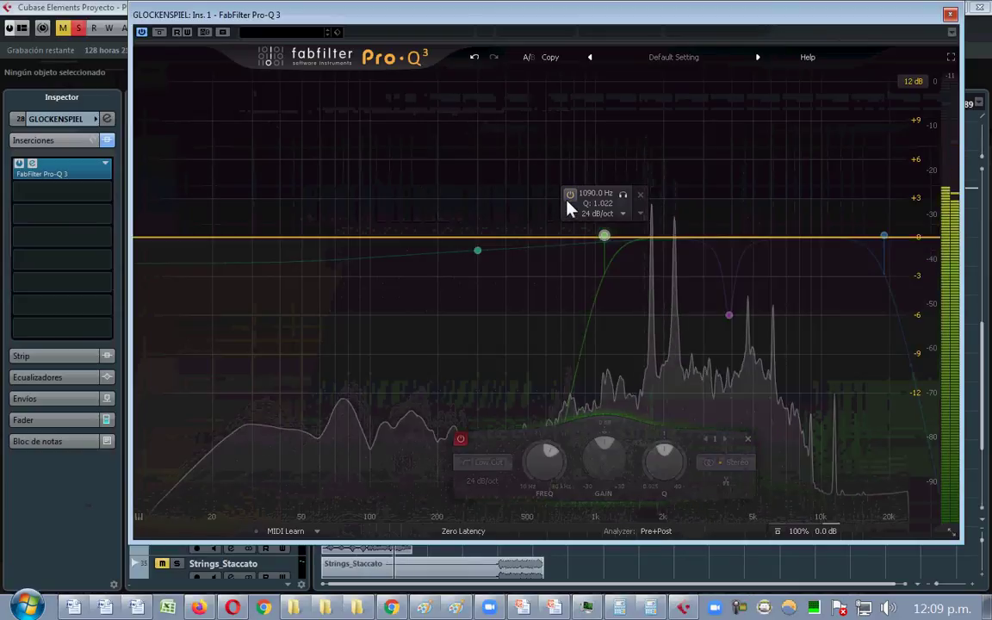
left_click(568, 197)
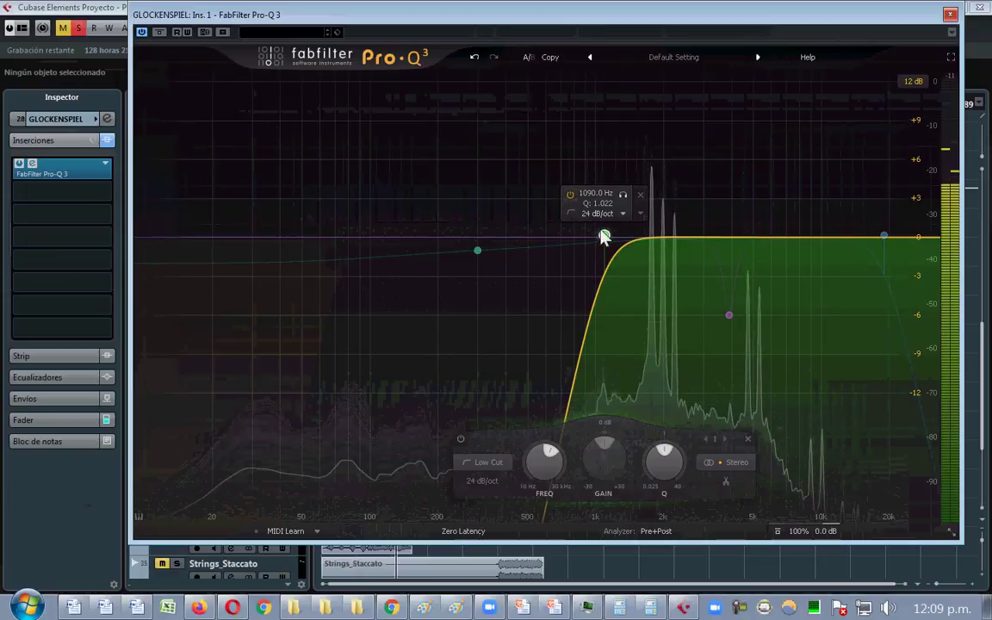
left_click_drag(605, 235, 620, 232)
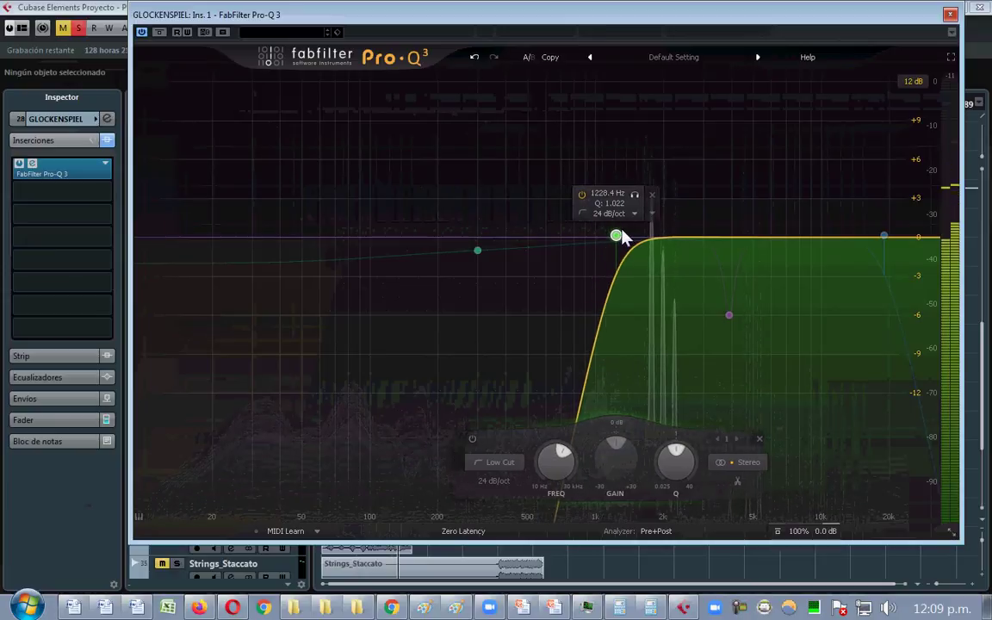
left_click(582, 196)
left_click(582, 196)
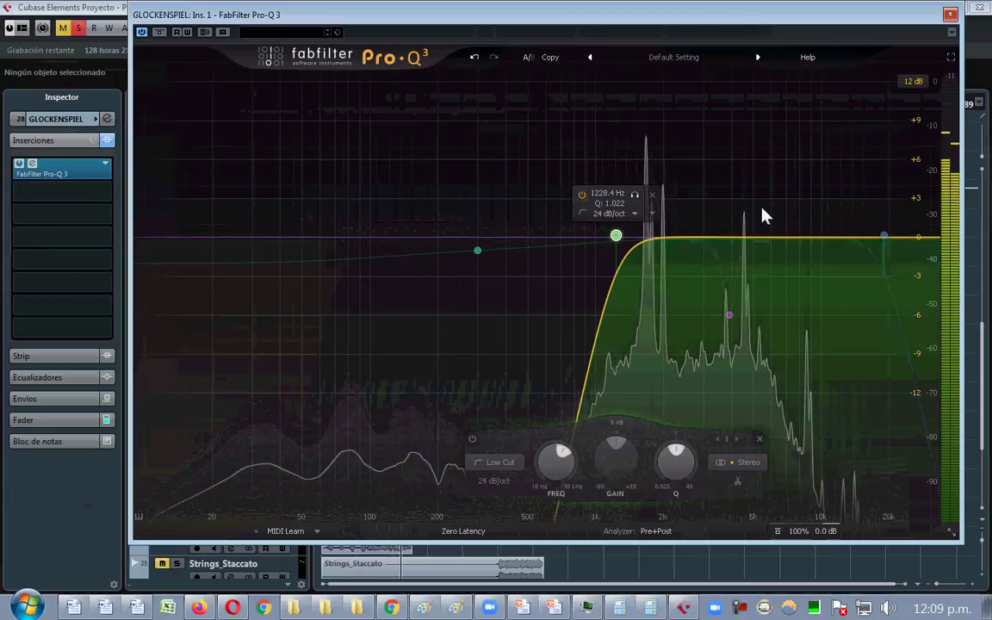
- Enable GLOCKENSPIEL's high cut, lower it to about 17 kHz and close the equalizer
left_click(880, 237)
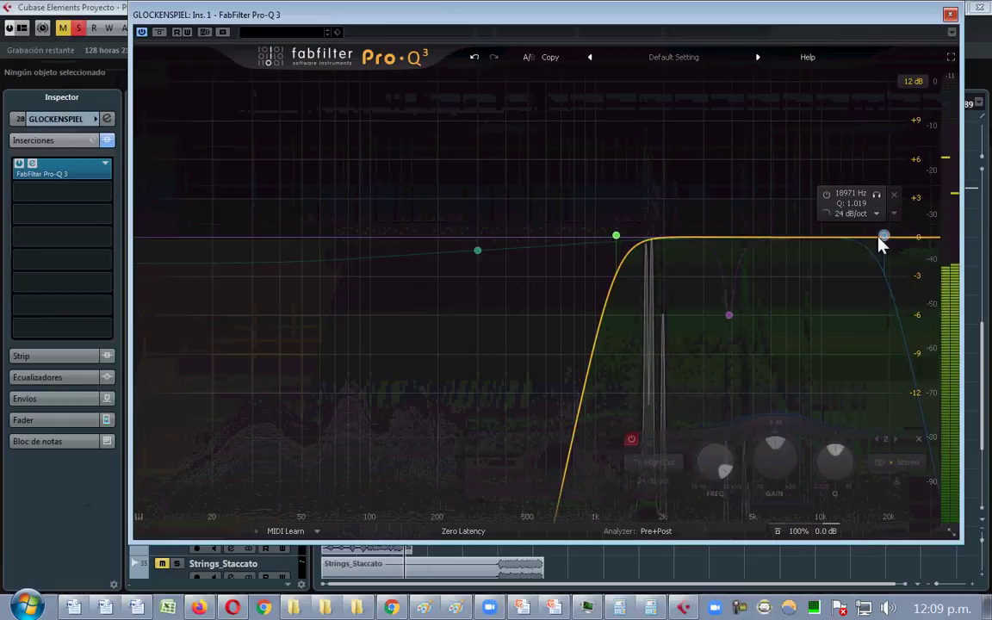
left_click(826, 195)
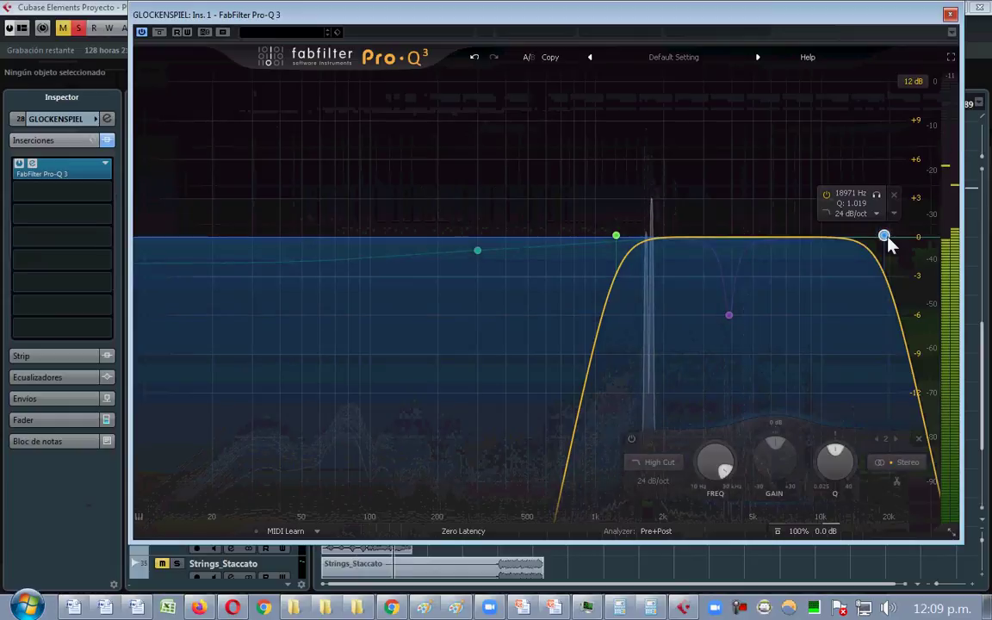
left_click_drag(884, 241, 867, 244)
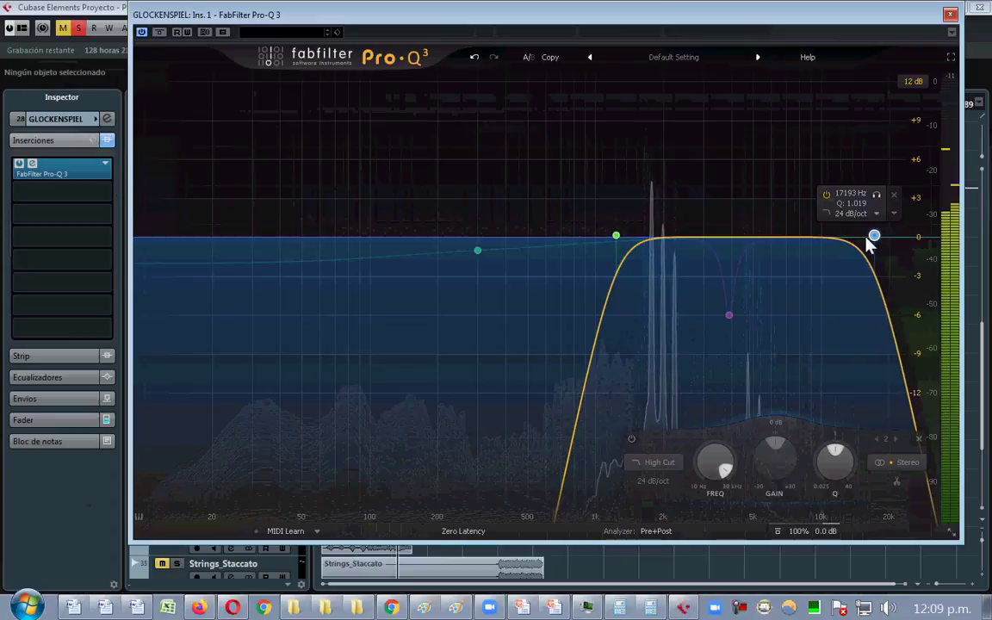
left_click(950, 16)
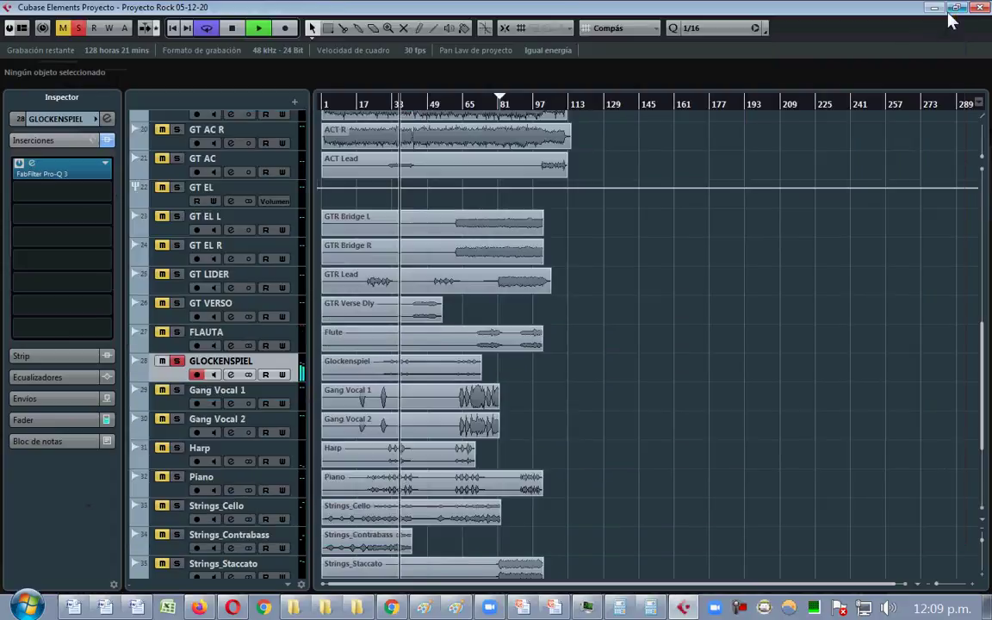
- Solo Gang Vocal 1 instead of GLOCKENSPIEL and listen to it from about bar 66
left_click(176, 361)
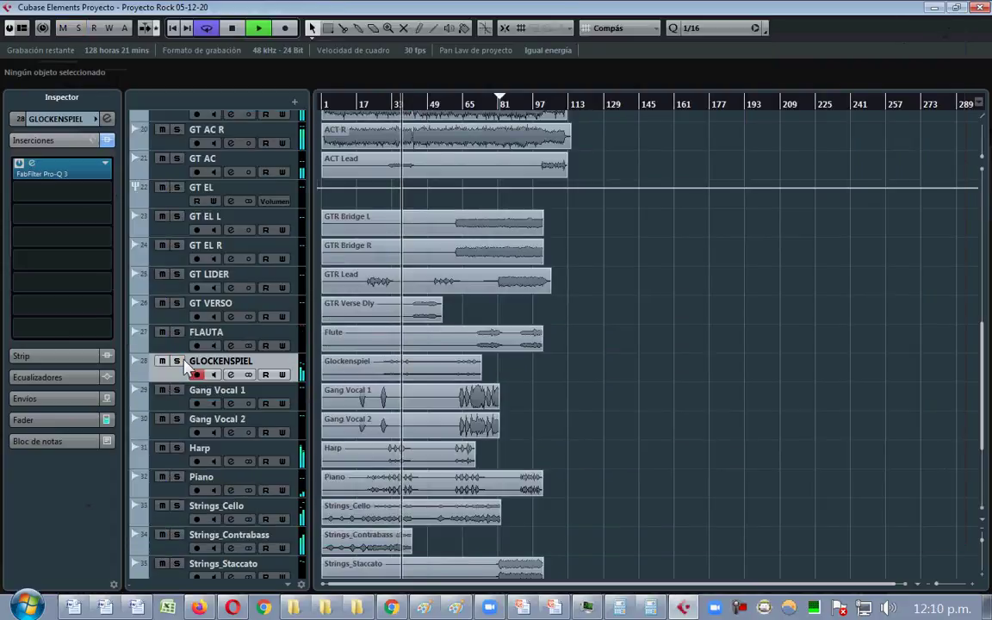
left_click(176, 395)
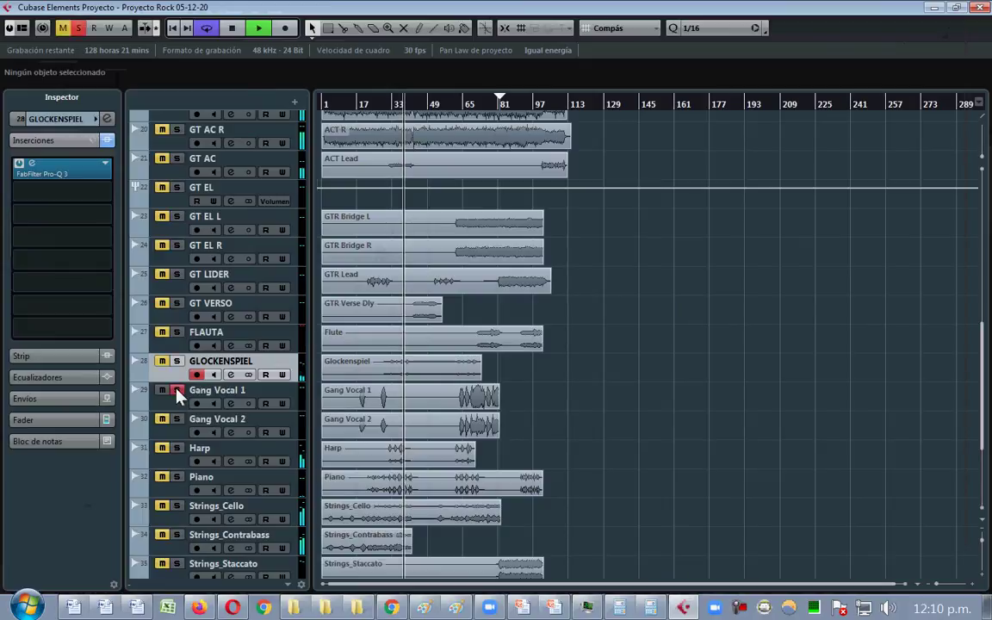
left_click(466, 105)
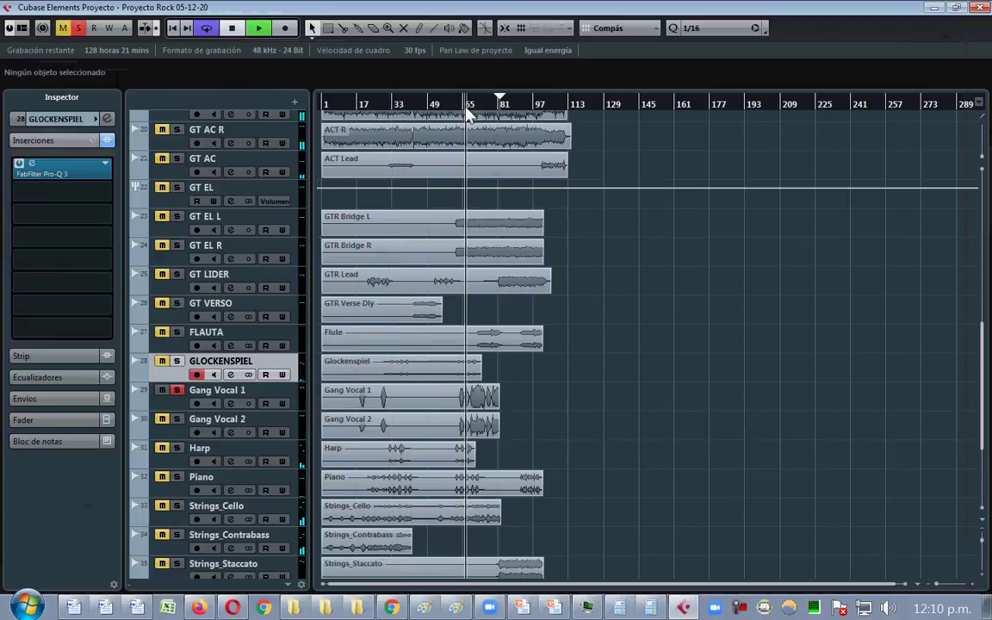
key("space")
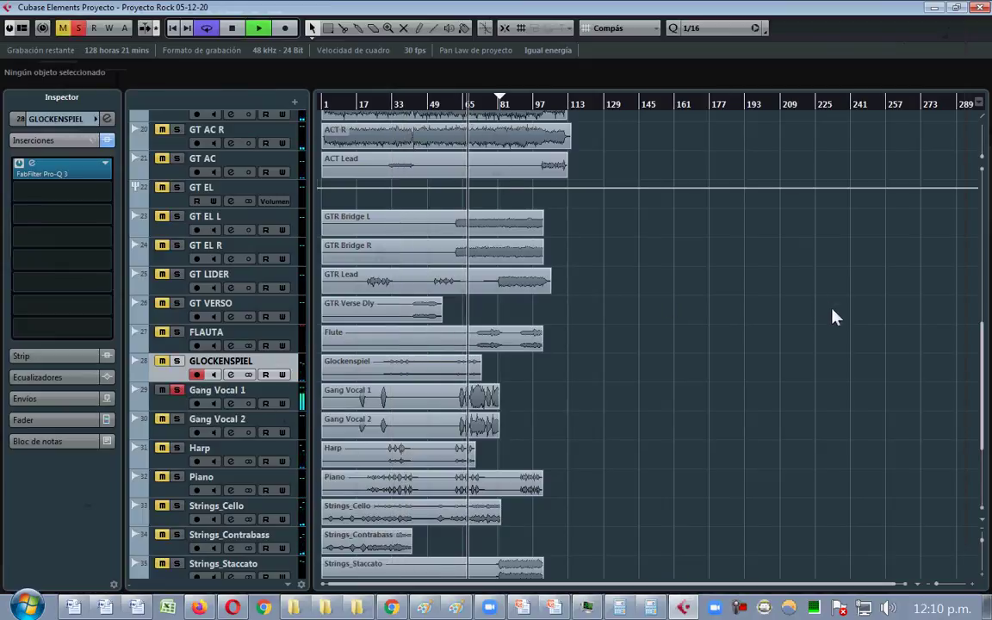
- Move the Harp track directly above Gang Vocal 1, rename it HARP and stop playback
left_click_drag(277, 459, 258, 383)
double_click(252, 392)
type("HARP")
key("Return")
key("space")
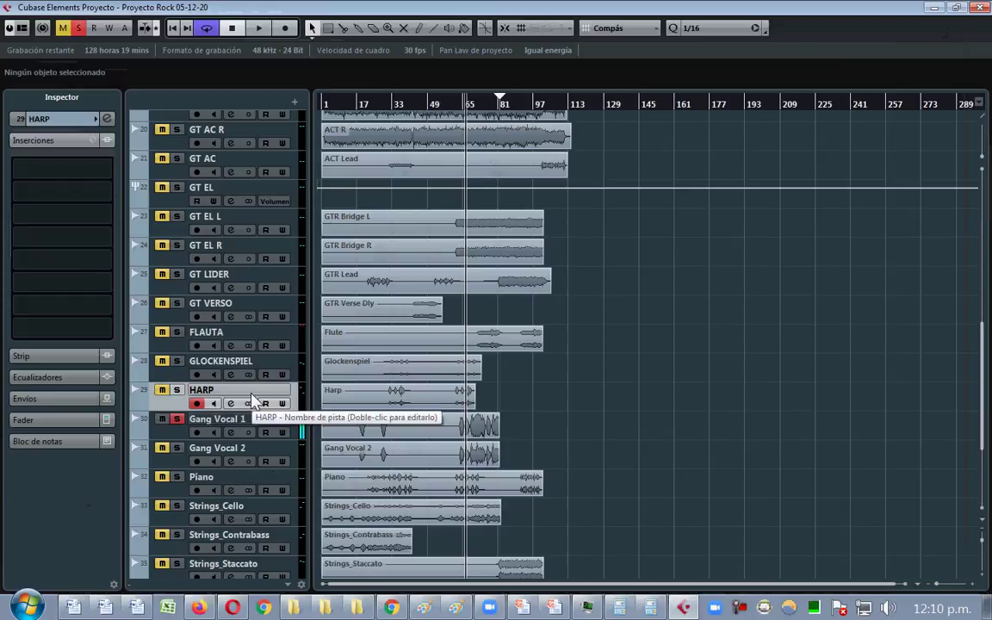
- Rename the Piano track as PIANO and move it directly below HARP, above the gang vocals
left_click(173, 478)
left_click(203, 478)
double_click(203, 478)
type("PIANO")
key("Return")
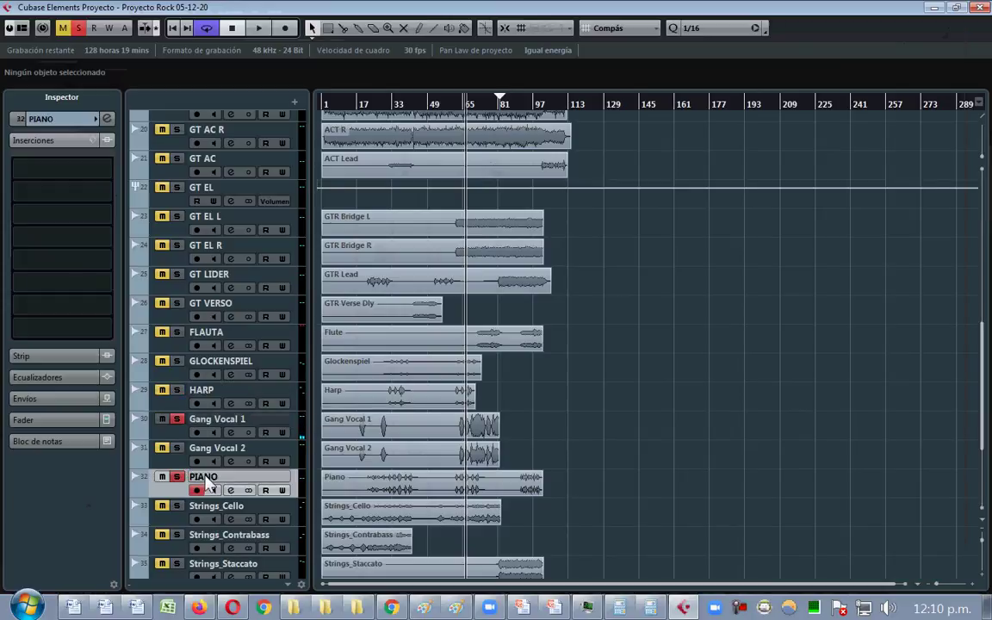
left_click_drag(295, 482, 271, 441)
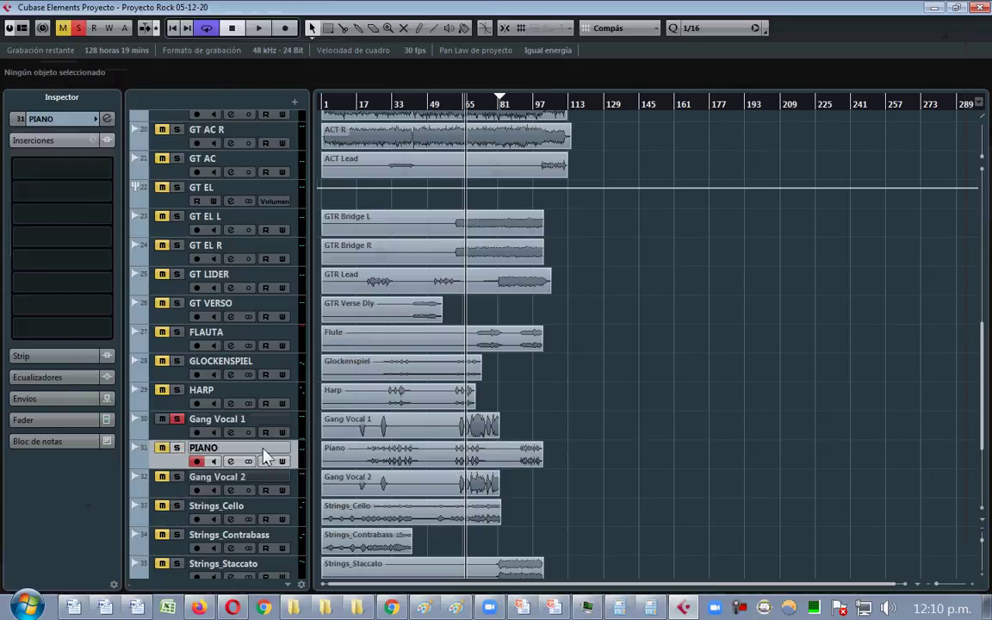
left_click_drag(259, 451, 186, 394)
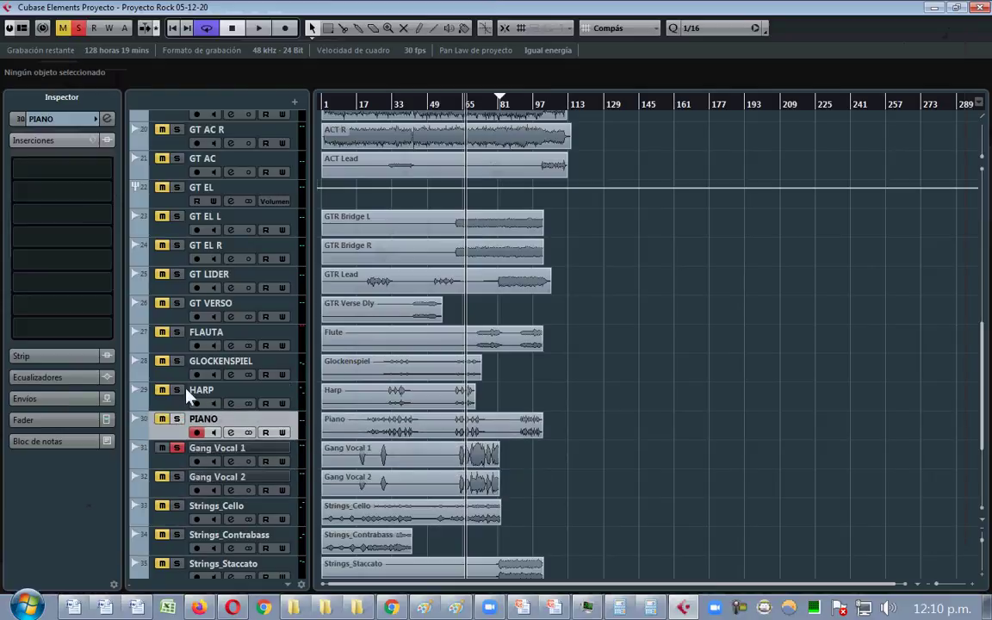
- Solo HARP instead of Gang Vocal 1, play it and set the loop range from about bar 62 to 69
left_click(177, 448)
key("space")
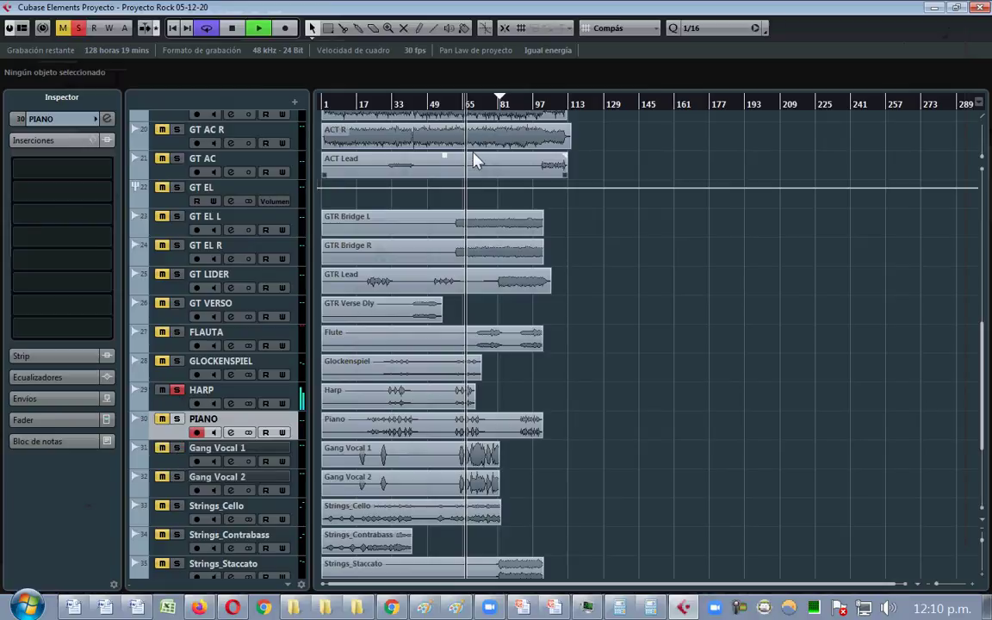
left_click_drag(467, 104, 441, 148)
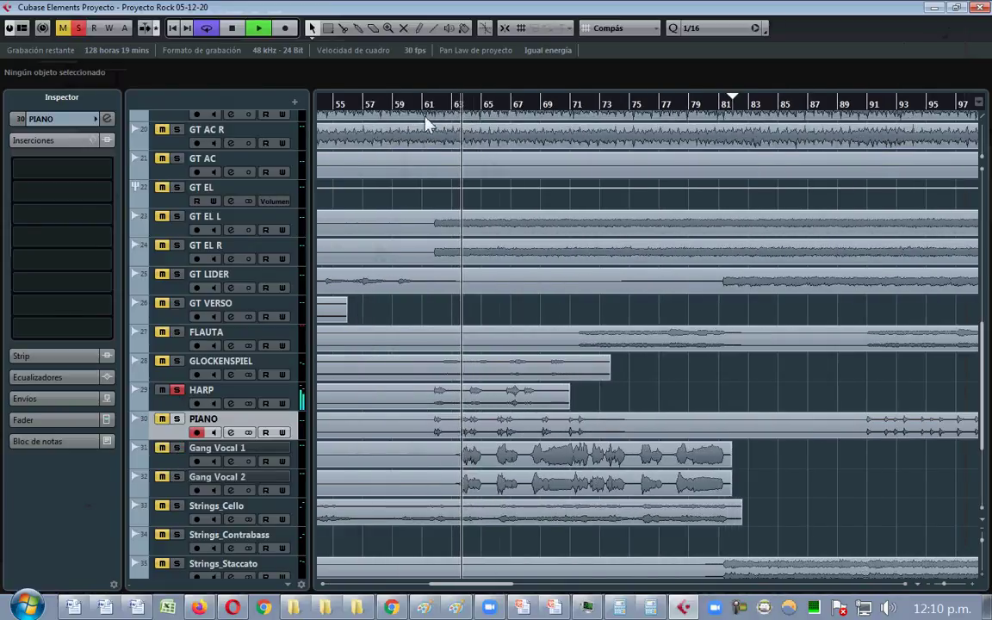
mouse_move(433, 98)
left_mouse_down()
mouse_move(482, 100)
mouse_move(544, 125)
left_mouse_up()
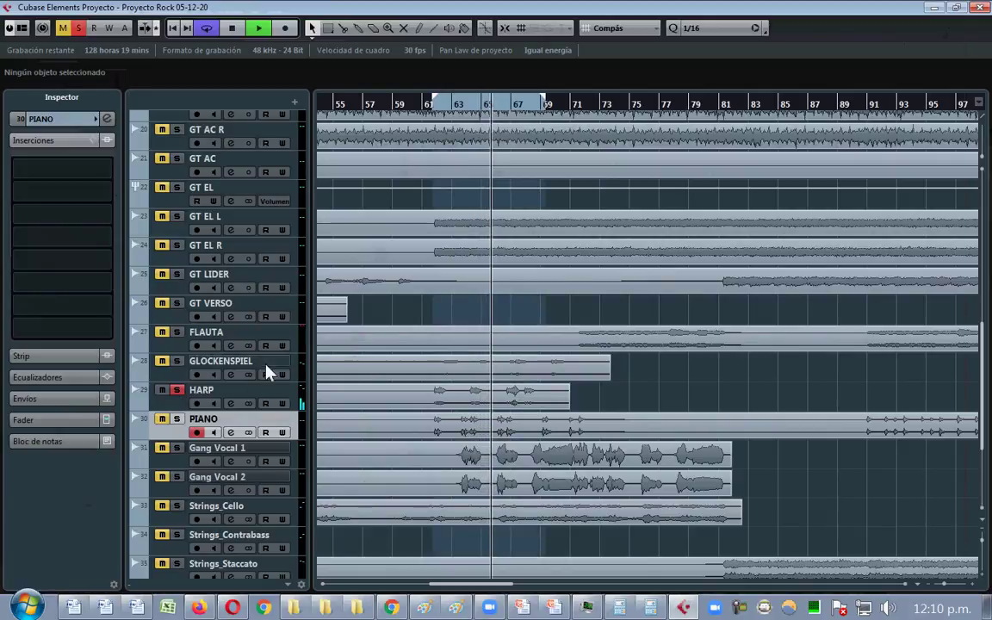
- Insert FabFilter Pro-Q 3 in the first insert slot of the HARP track
left_click(250, 392)
left_click(71, 165)
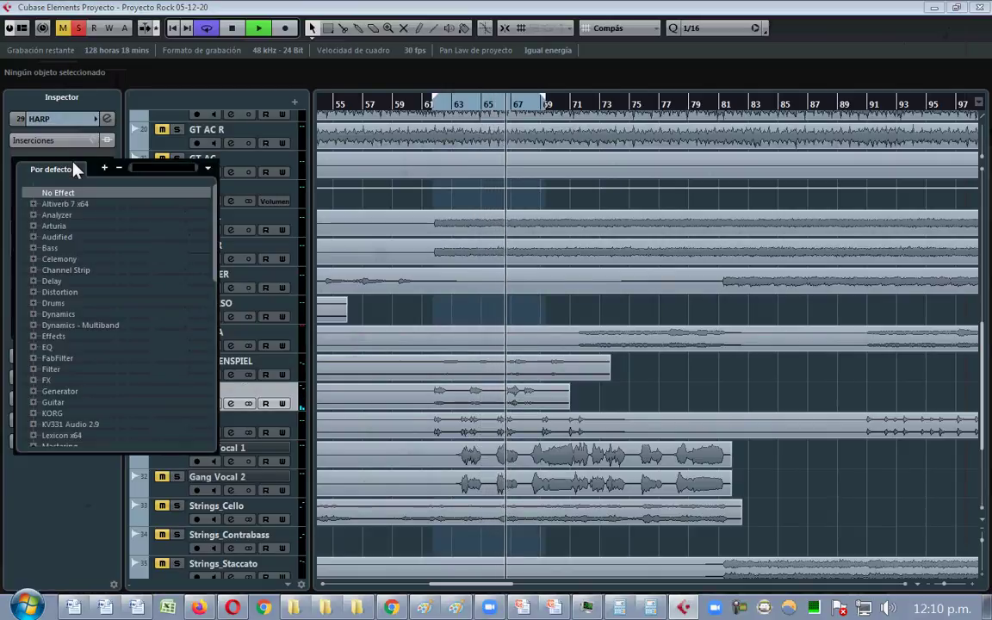
type("PRO-Q")
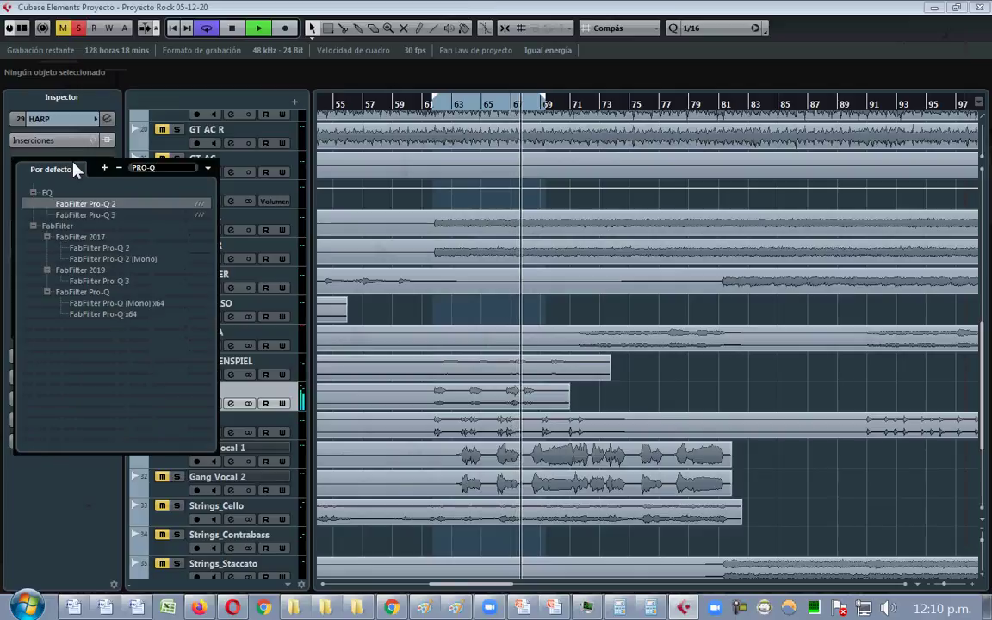
left_click(94, 214)
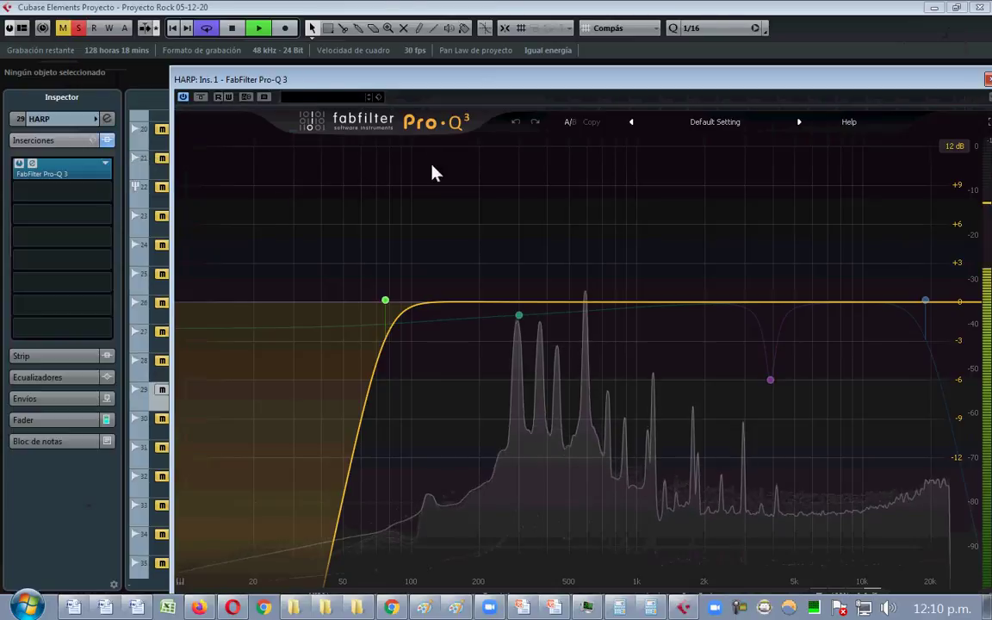
- Raise the low cut of HARP's equalizer to about 185 Hz and close the equalizer
left_click(385, 302)
left_click_drag(385, 302, 458, 299)
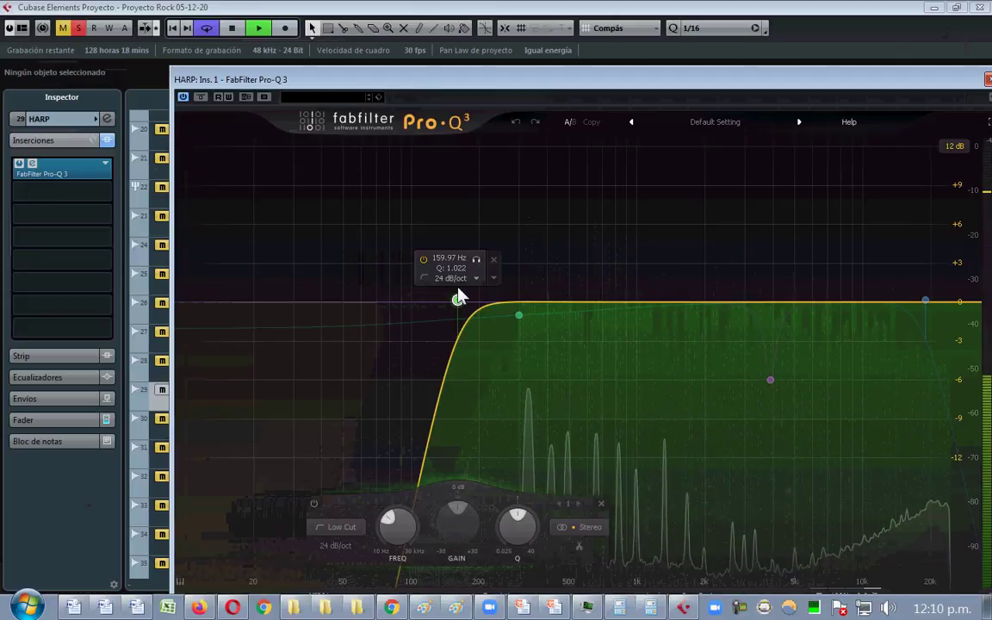
left_click_drag(458, 298, 468, 298)
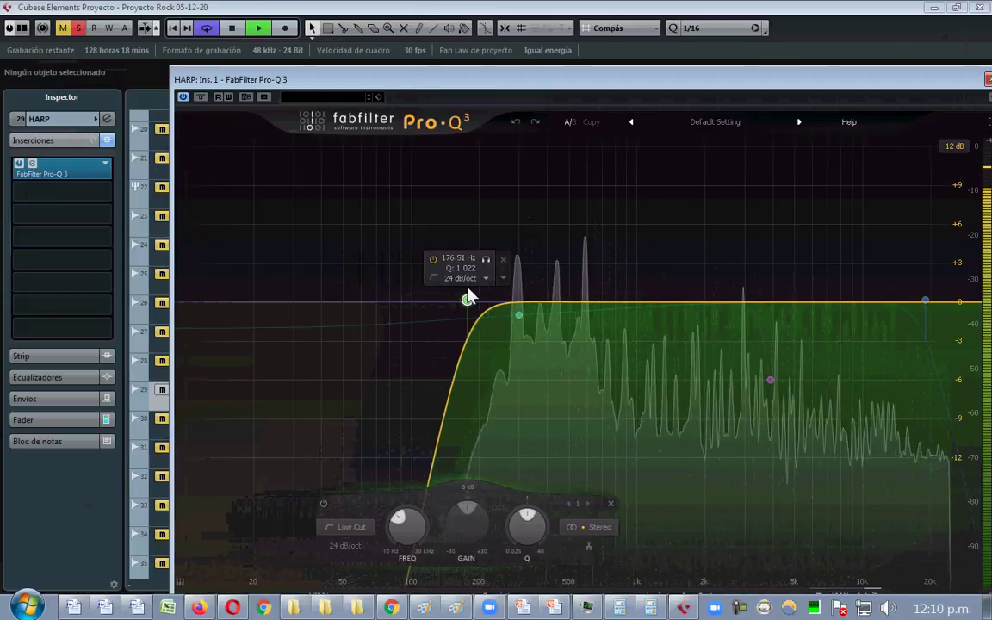
left_click_drag(681, 82, 444, 31)
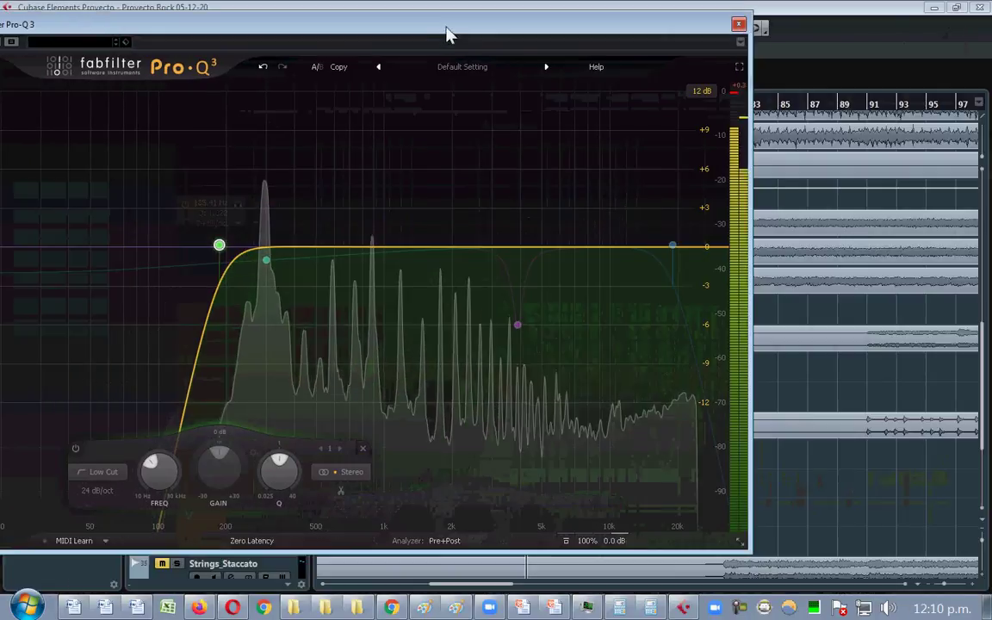
mouse_move(695, 248)
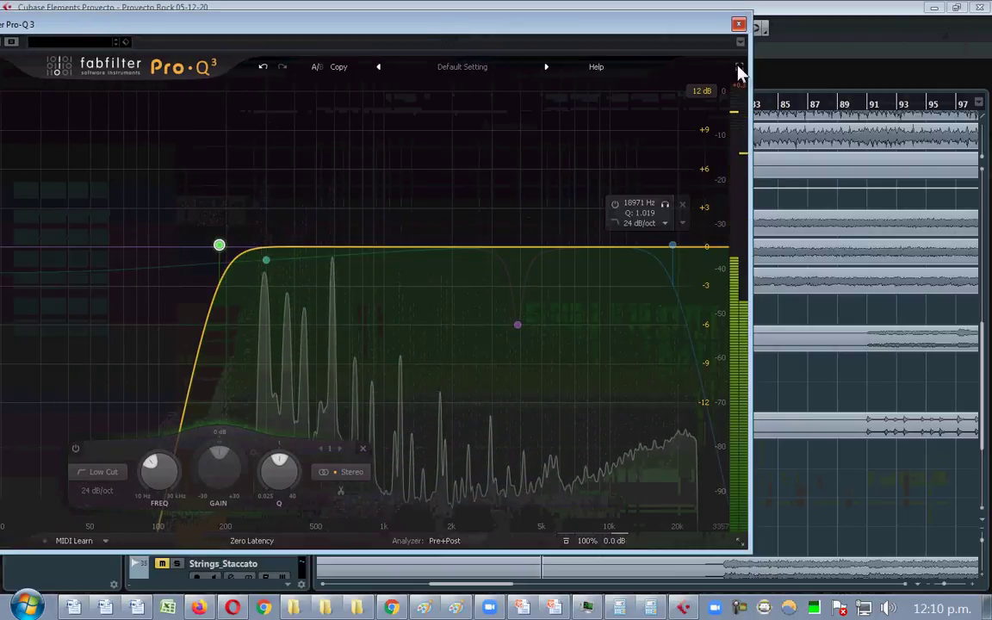
left_click(741, 25)
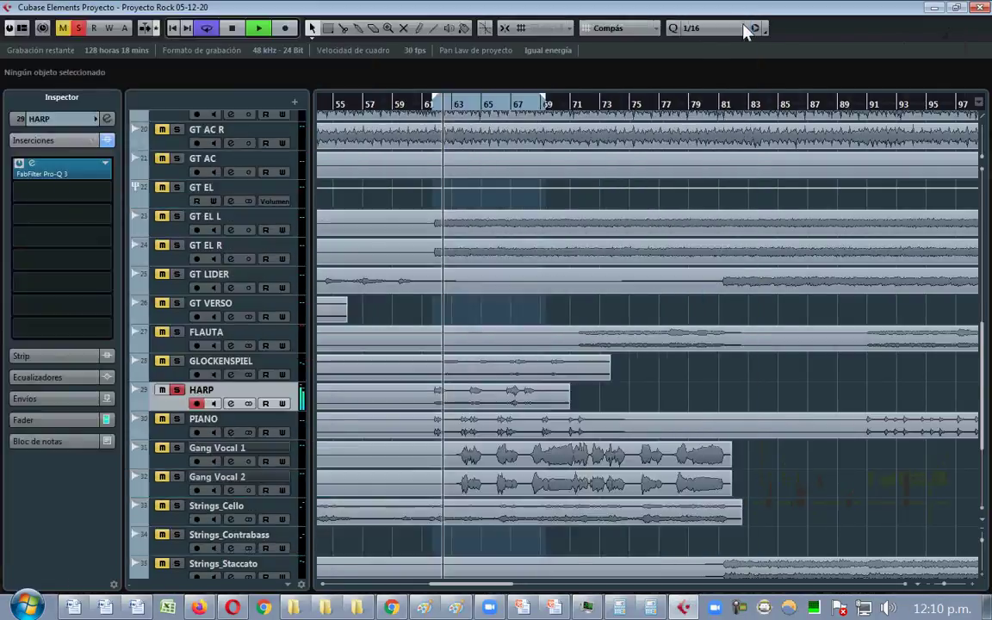
- Solo PIANO instead of HARP and listen to it from about bars 93, 25, 35 and 31
left_click(176, 420)
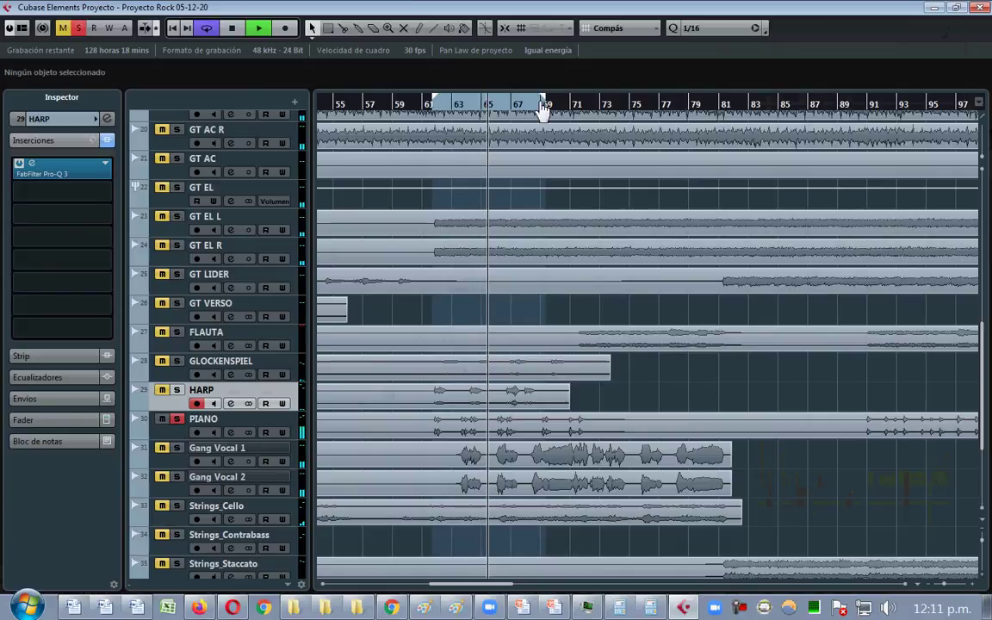
key("g")
key("g")
key("g")
left_click_drag(592, 103, 586, 112)
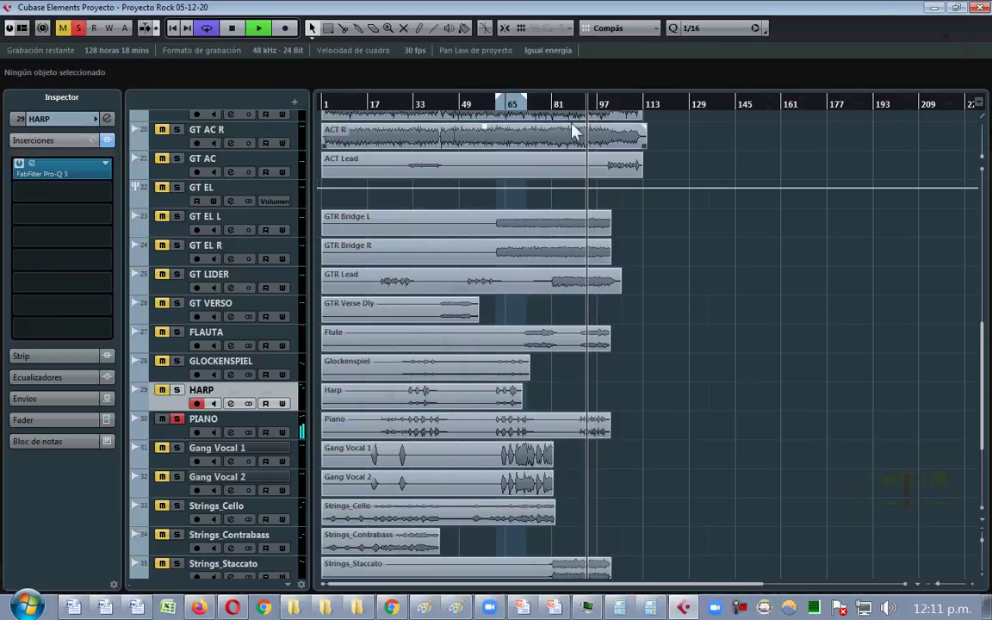
left_click(390, 105)
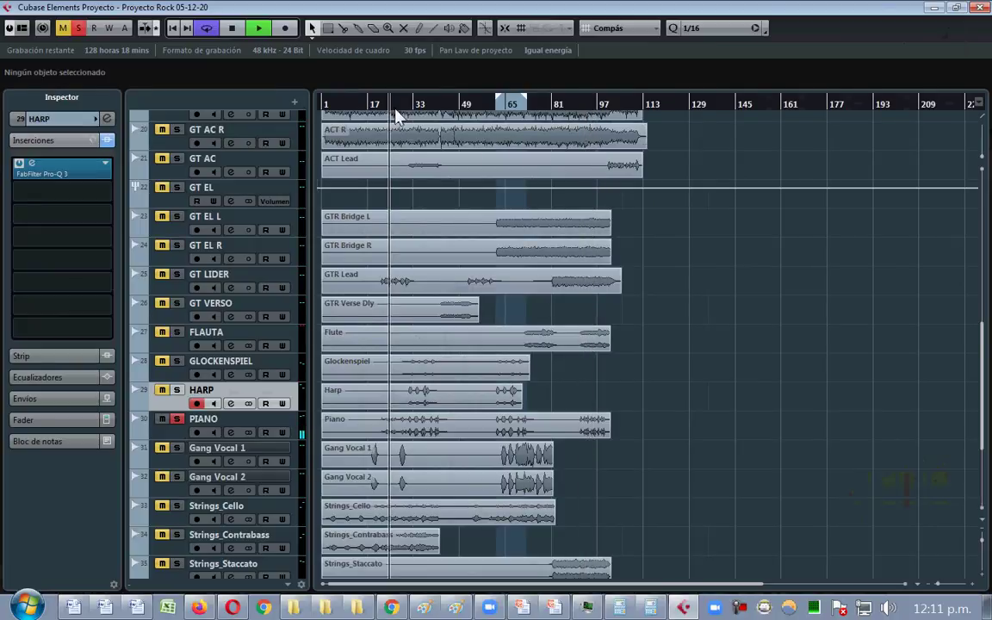
left_click(420, 104)
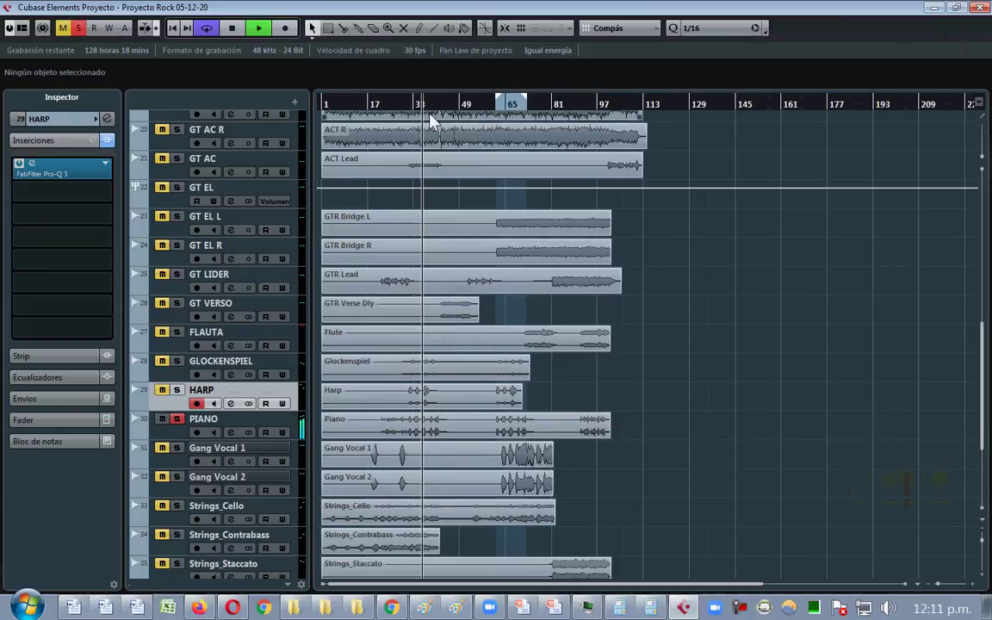
left_click(407, 105)
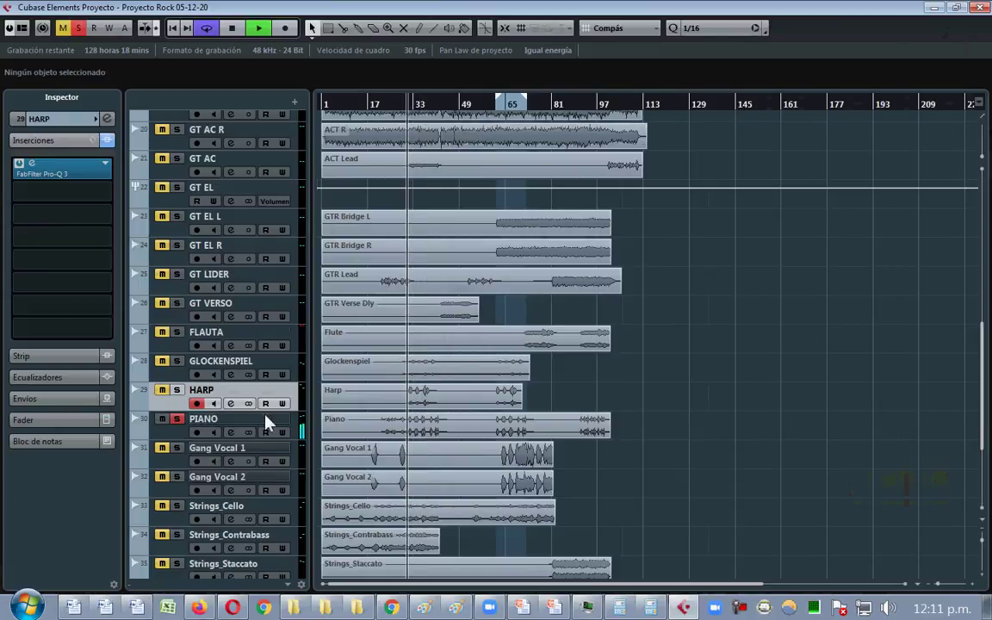
- Play PIANO from about bar 19 and insert FabFilter Pro-Q 3 in its first insert slot
left_click(265, 419)
left_click(375, 104)
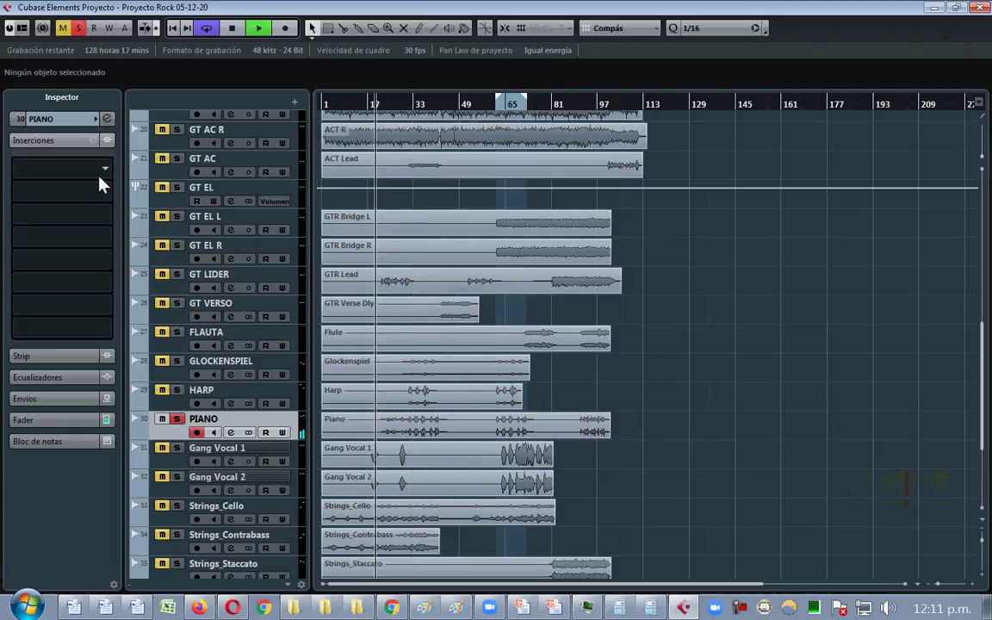
left_click(99, 168)
type("PRO-Q")
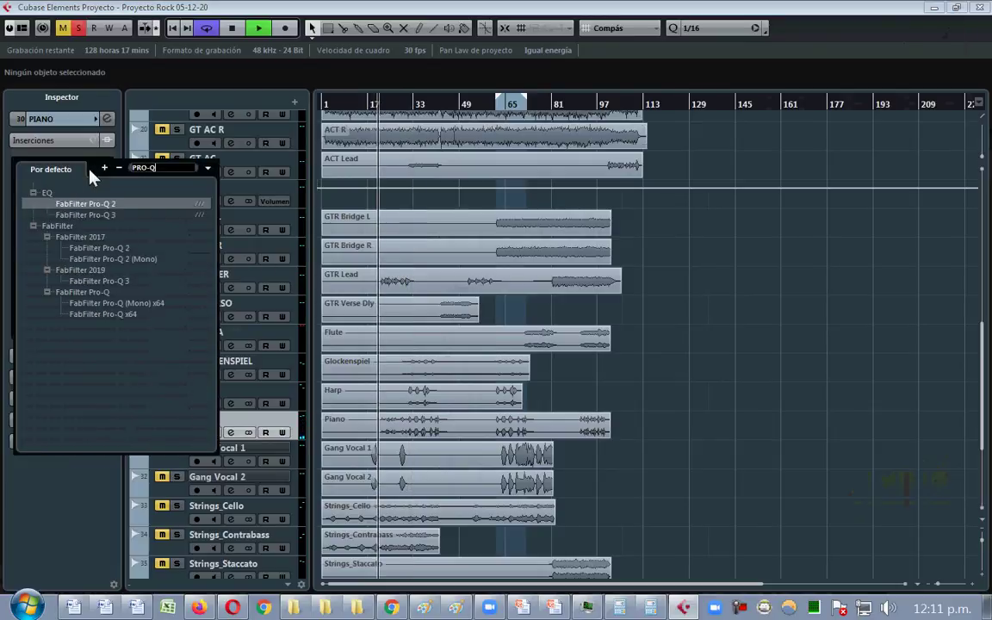
left_click(110, 214)
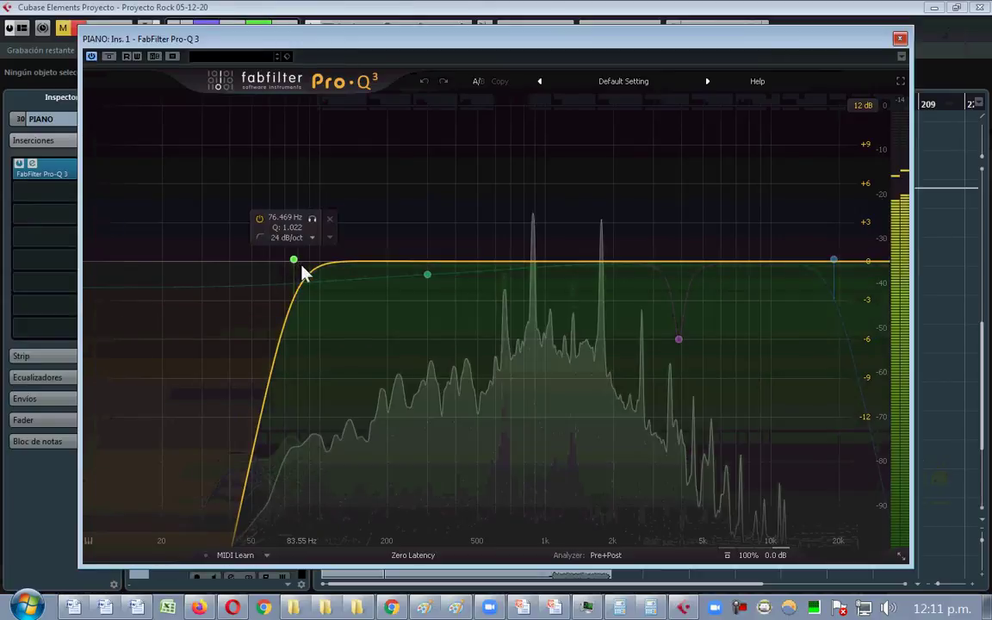
- Raise PIANO's low cut to about 405 Hz, enable its high cut at about 12.4 kHz and close the equalizer
left_click_drag(295, 263, 458, 268)
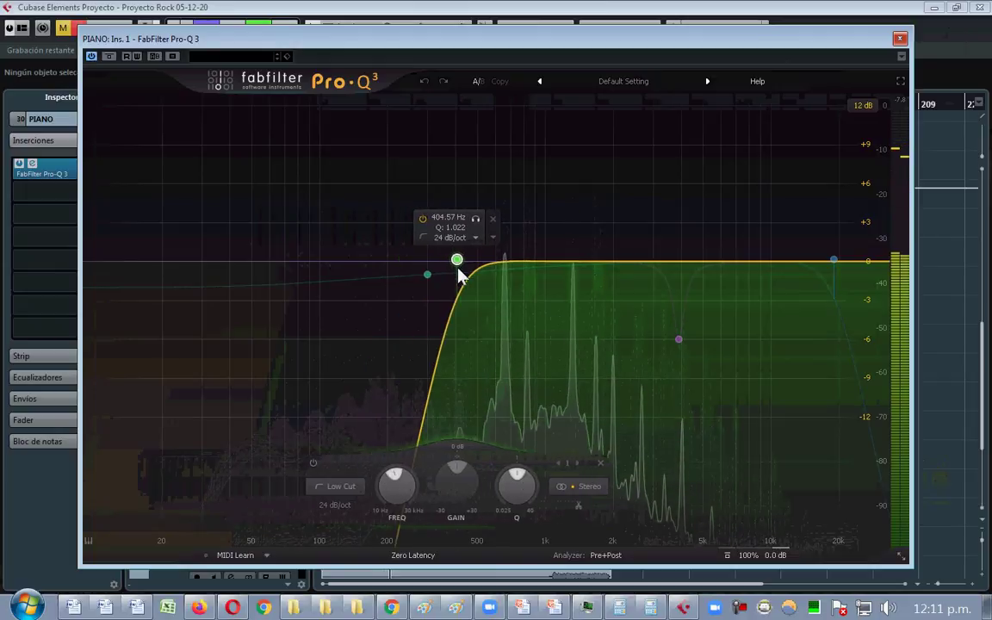
mouse_move(817, 294)
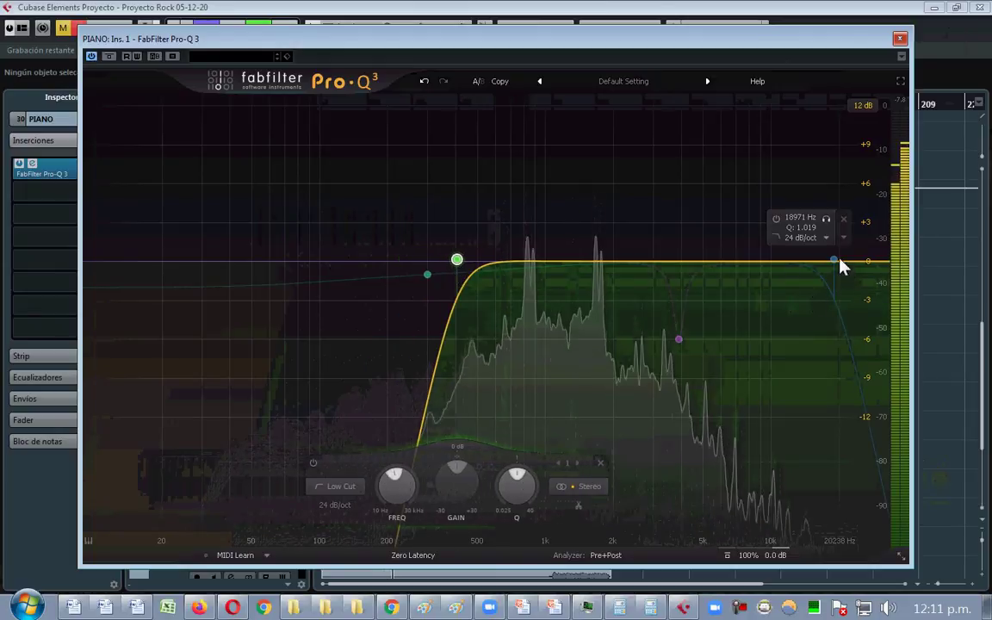
left_click(836, 260)
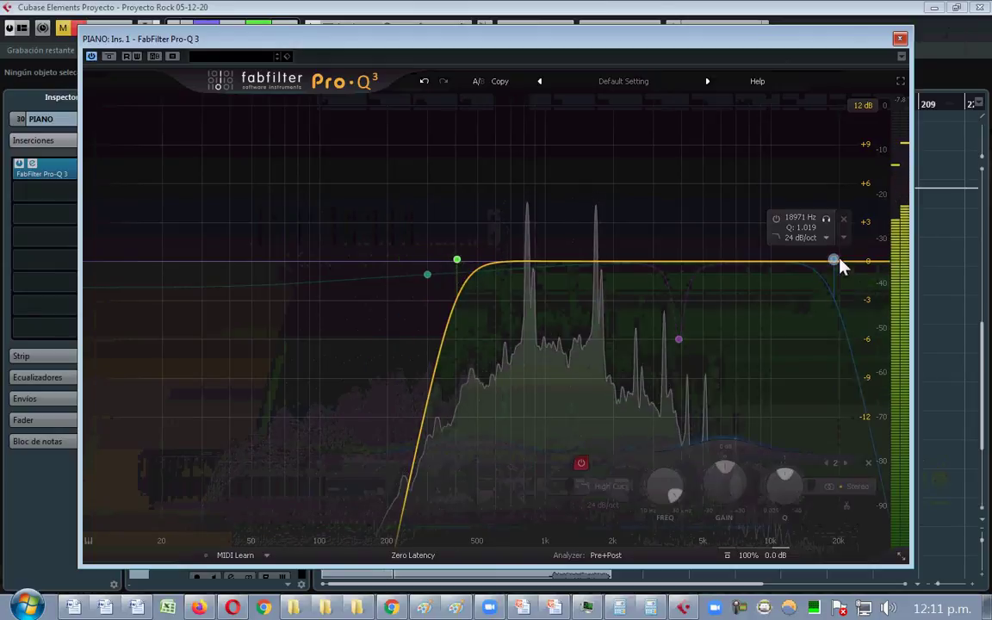
left_click(777, 220)
left_click_drag(834, 260, 792, 261)
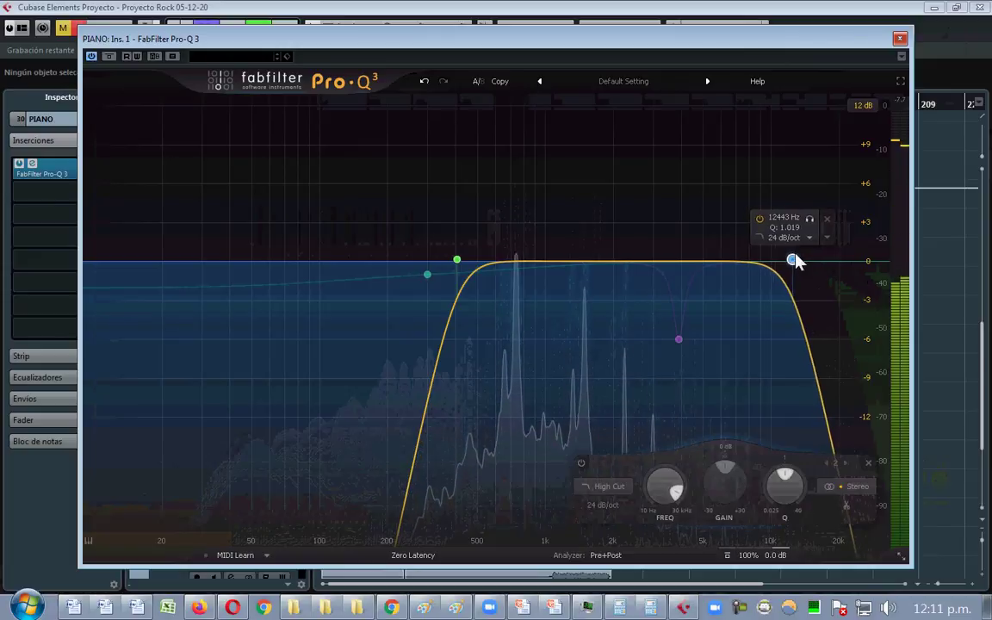
left_click(899, 39)
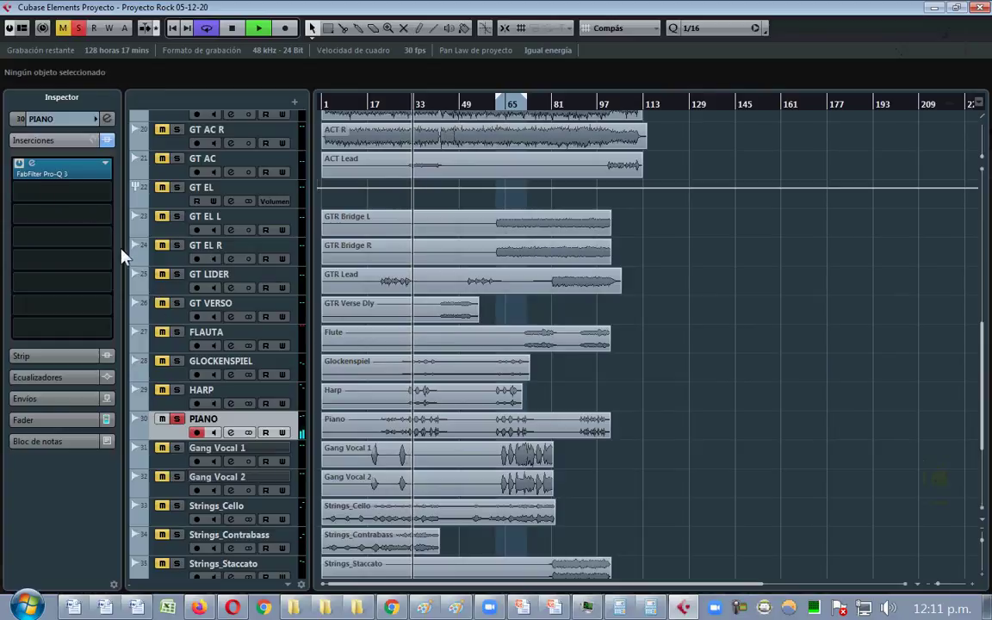
- Reopen PIANO's equalizer, raise only the low cut to about 425 Hz, close it and stop playback
left_click(32, 163)
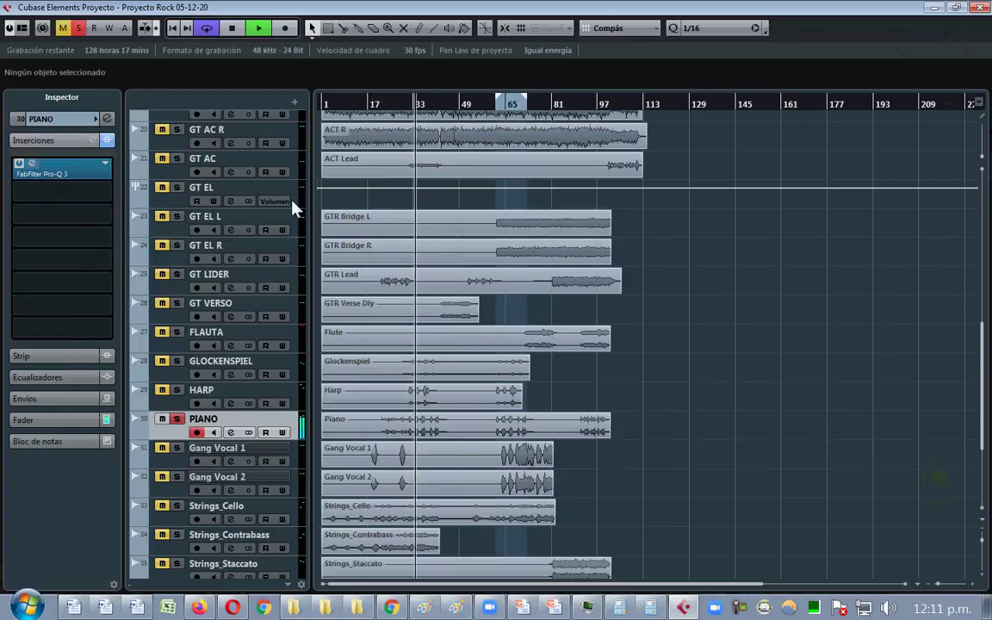
left_click_drag(481, 261, 460, 261)
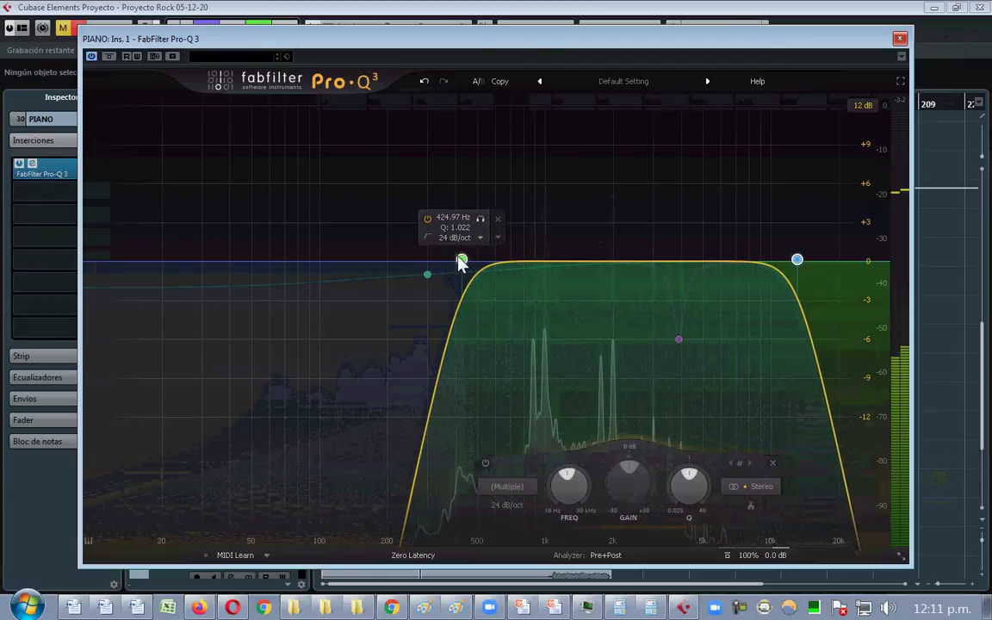
left_click(424, 83)
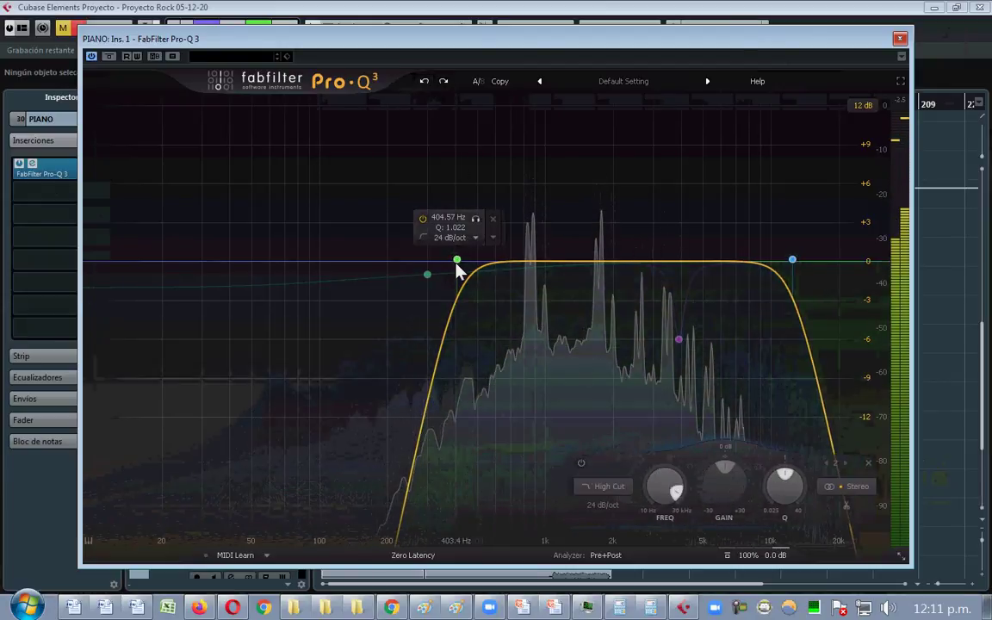
left_click_drag(457, 261, 461, 259)
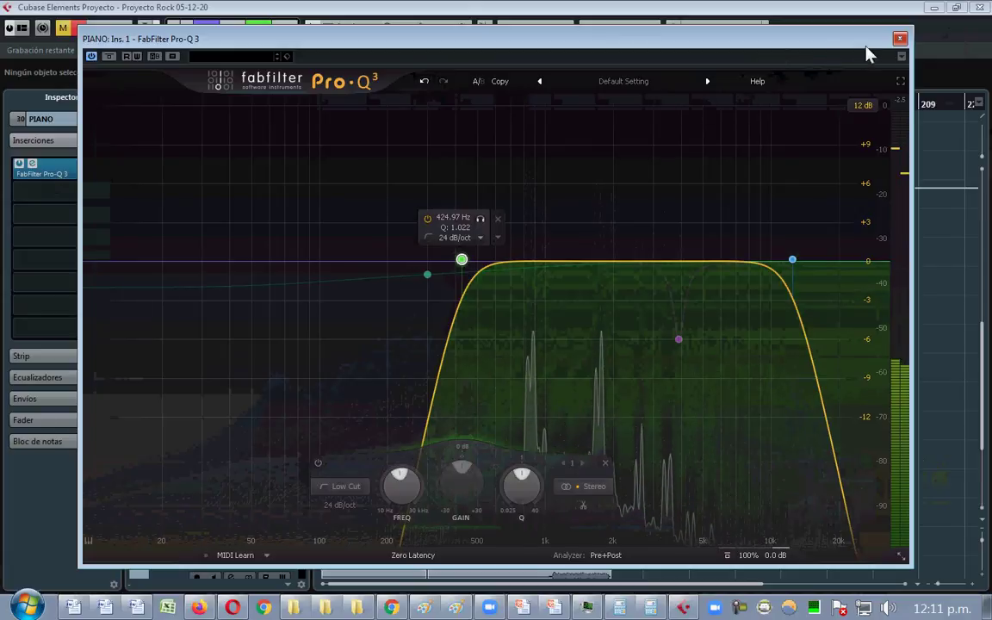
left_click(899, 37)
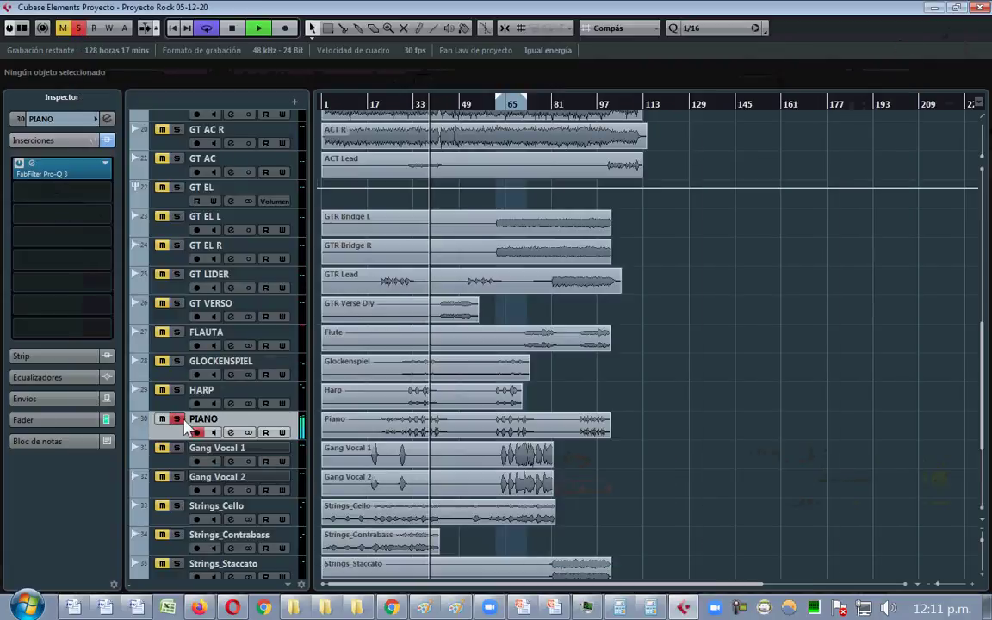
key("space")
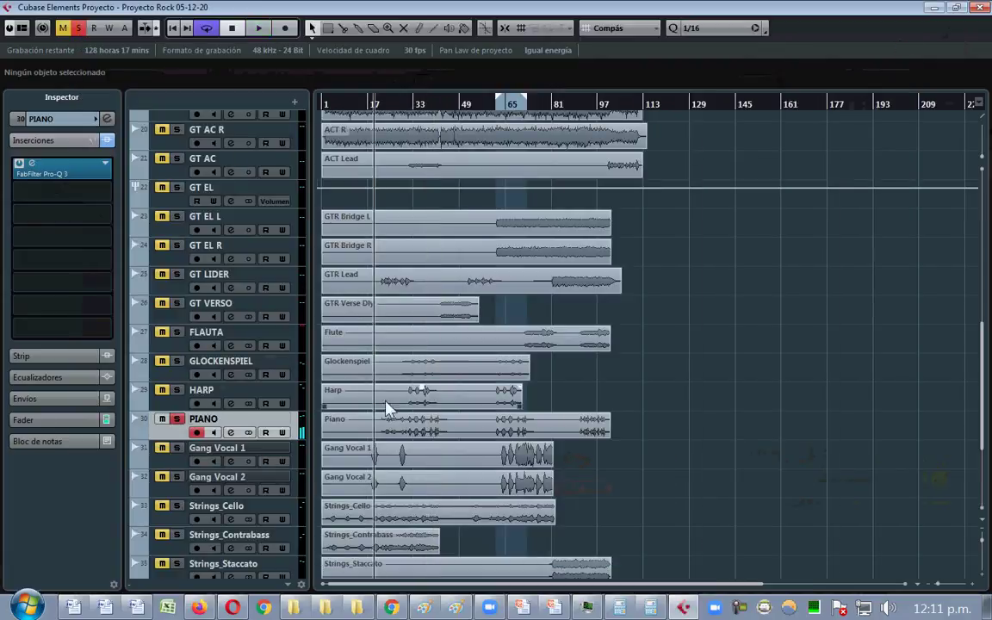
- Move Gang Vocal 1 and Gang Vocal 2 below Strings_Violin, directly above Vocal Pad 2_bip
scroll(837, 388, "down", 5)
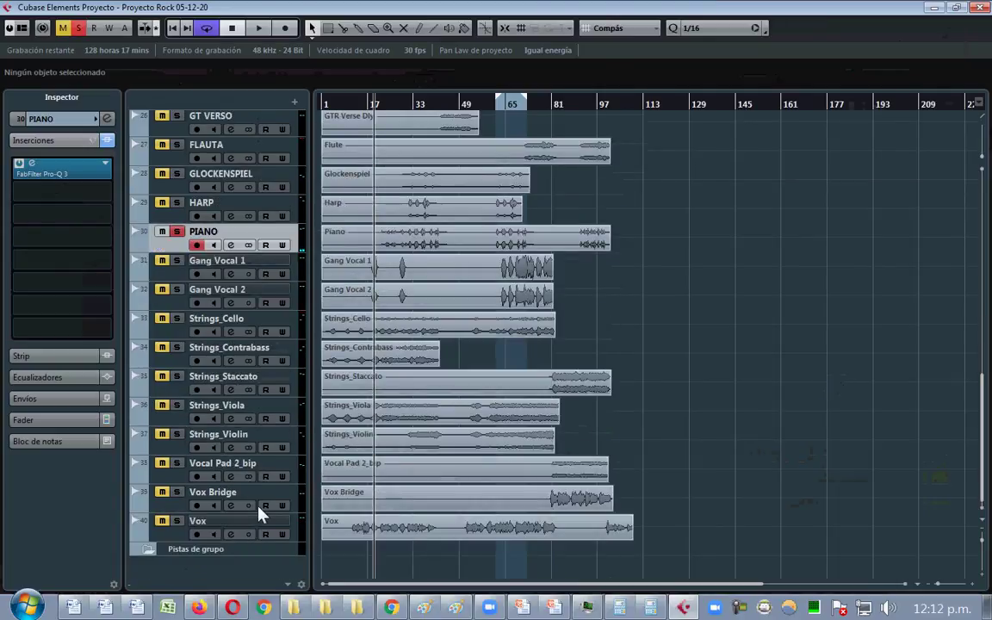
left_click_drag(275, 269, 266, 443)
left_click_drag(281, 268, 301, 450)
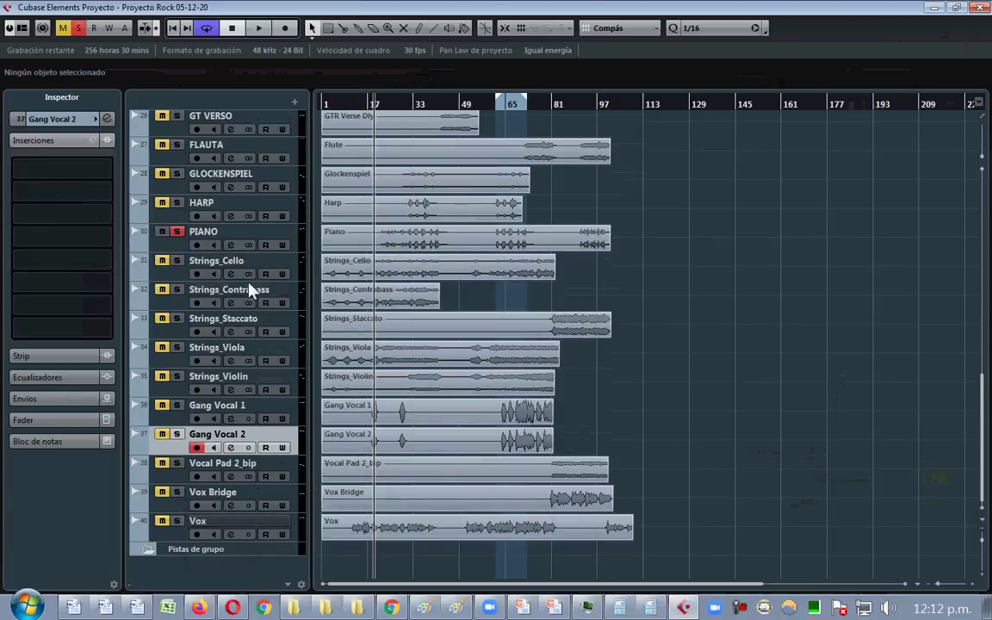
- Clear PIANO's solo and play the full mix, muting BAJO and soloing the BATERIA group
left_click(177, 235)
key("space")
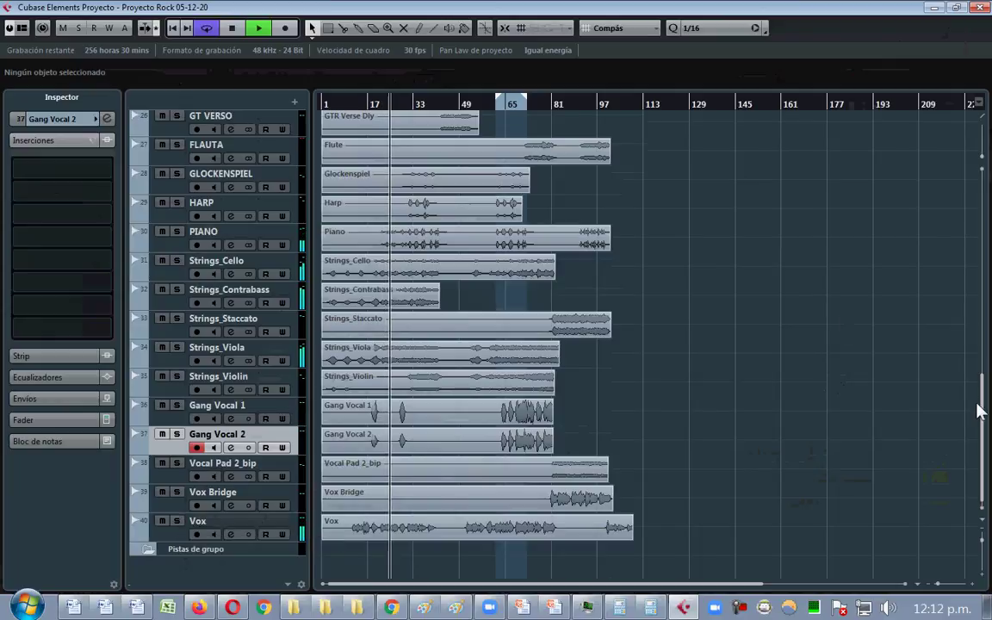
left_click_drag(984, 404, 988, 206)
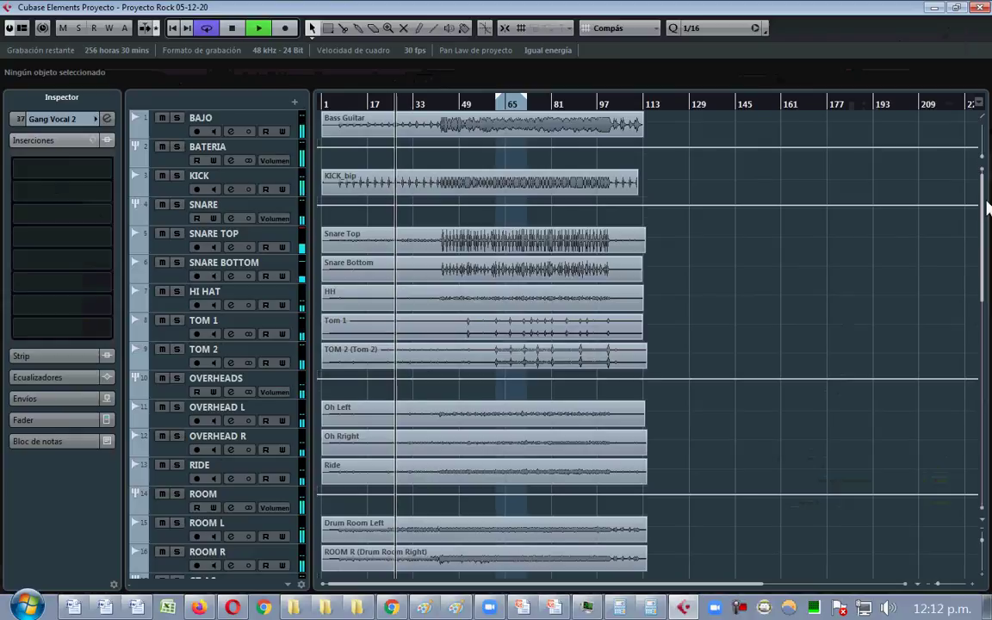
left_click(161, 117)
left_click(177, 146, "ctrl")
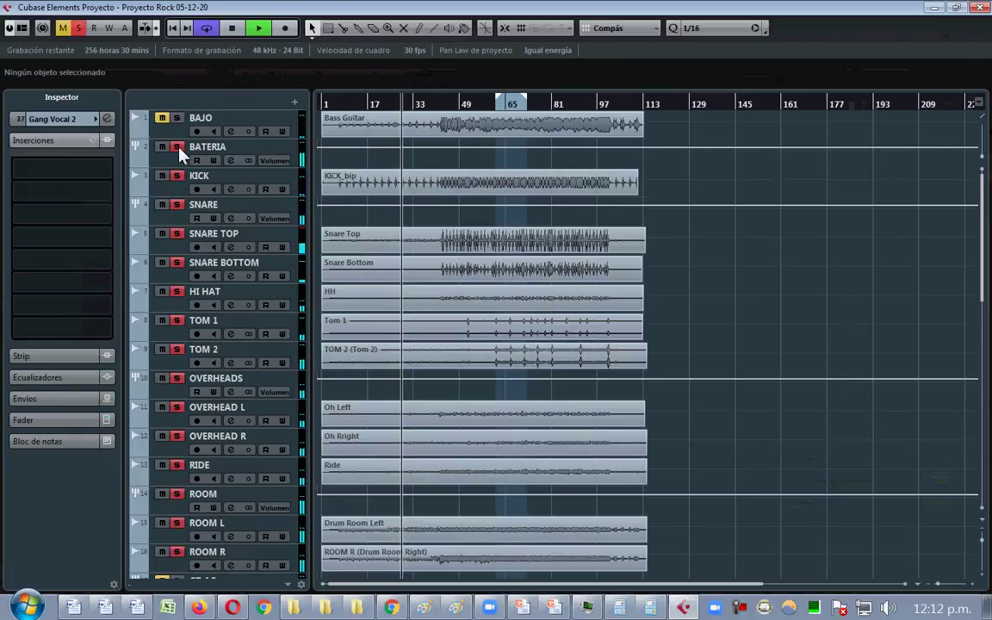
- Clear the BATERIA solo and all mutes, listen to the full mix, and stop playback
left_click(177, 148, "ctrl")
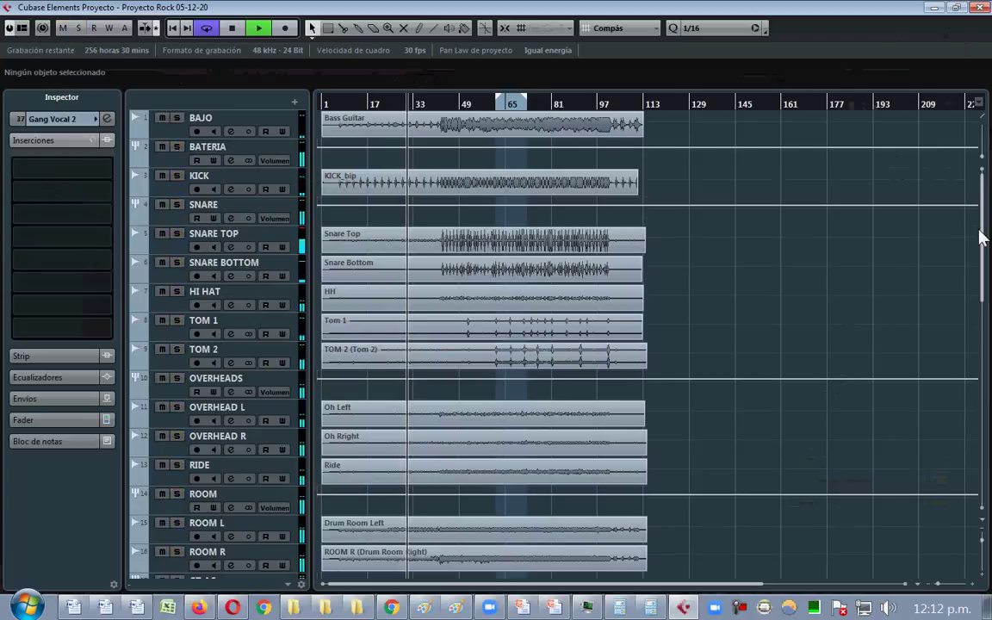
left_click_drag(981, 234, 986, 431)
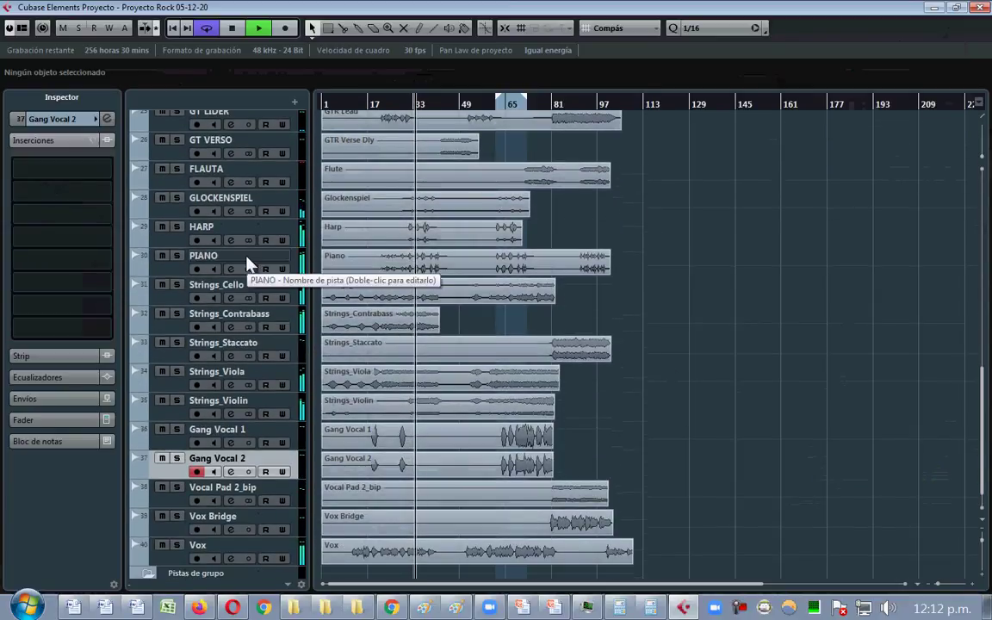
key("space")
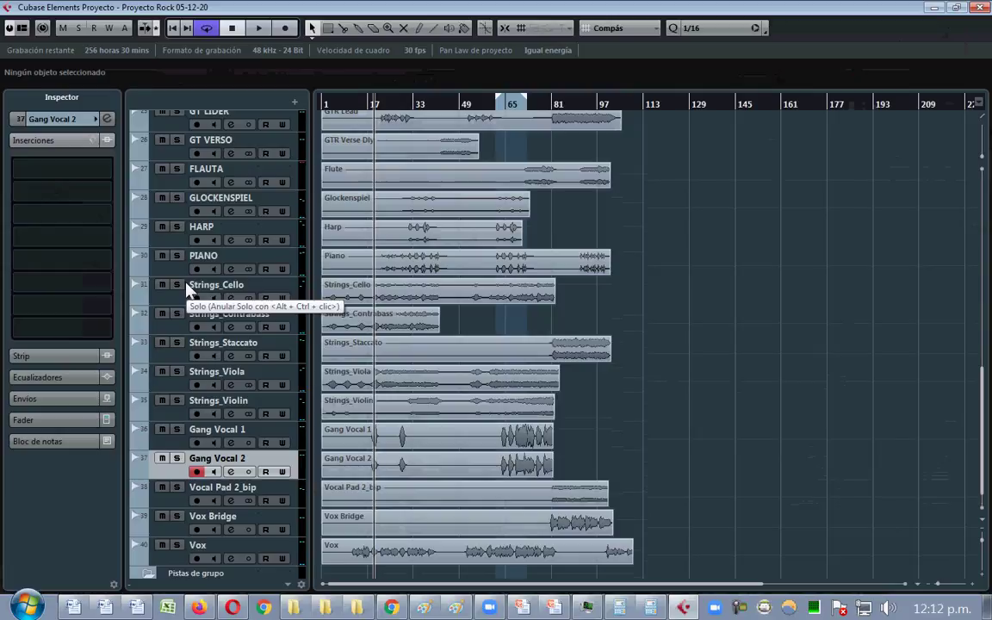
- Open HARP's FabFilter Pro-Q 3, review its low cut, and close the equalizer
left_click(249, 231)
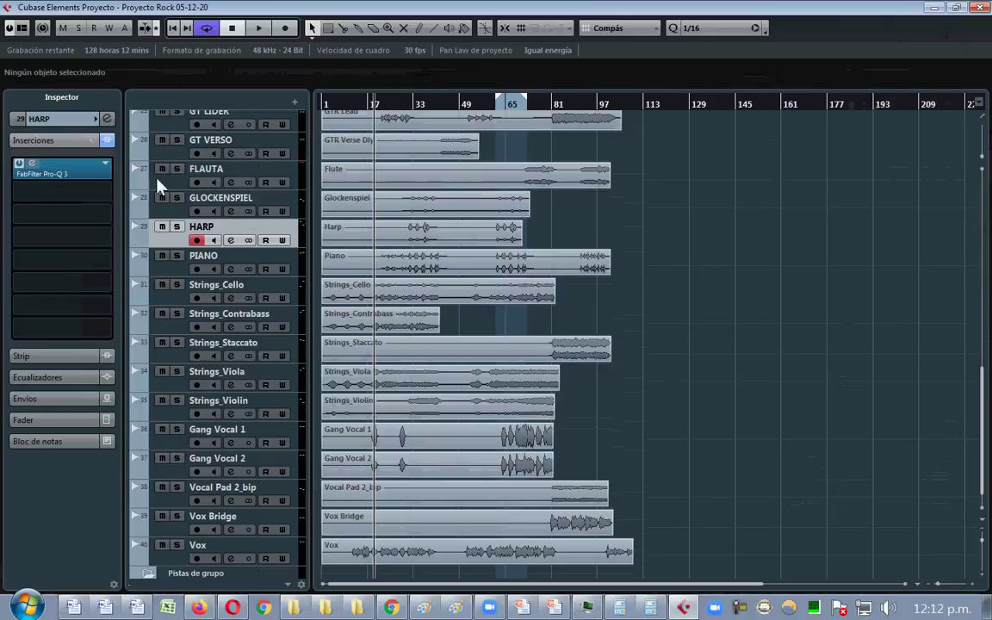
left_click(47, 170)
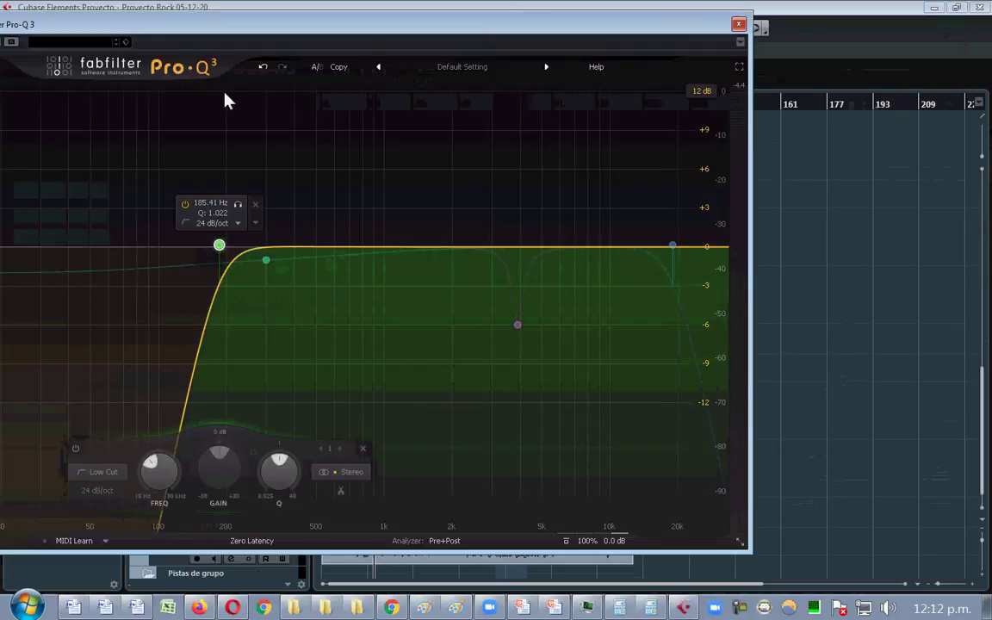
left_click_drag(338, 33, 548, 64)
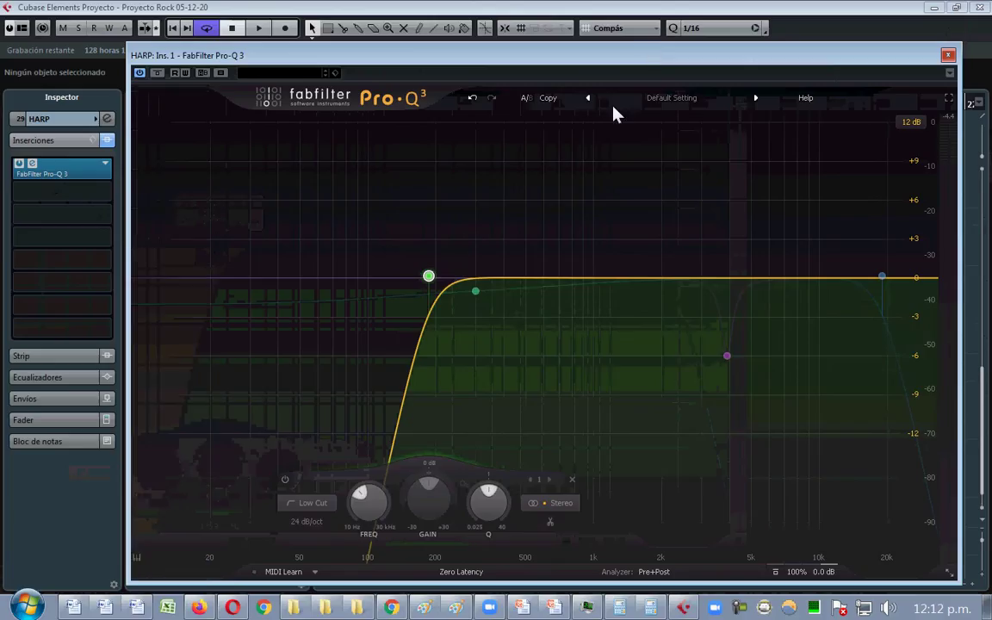
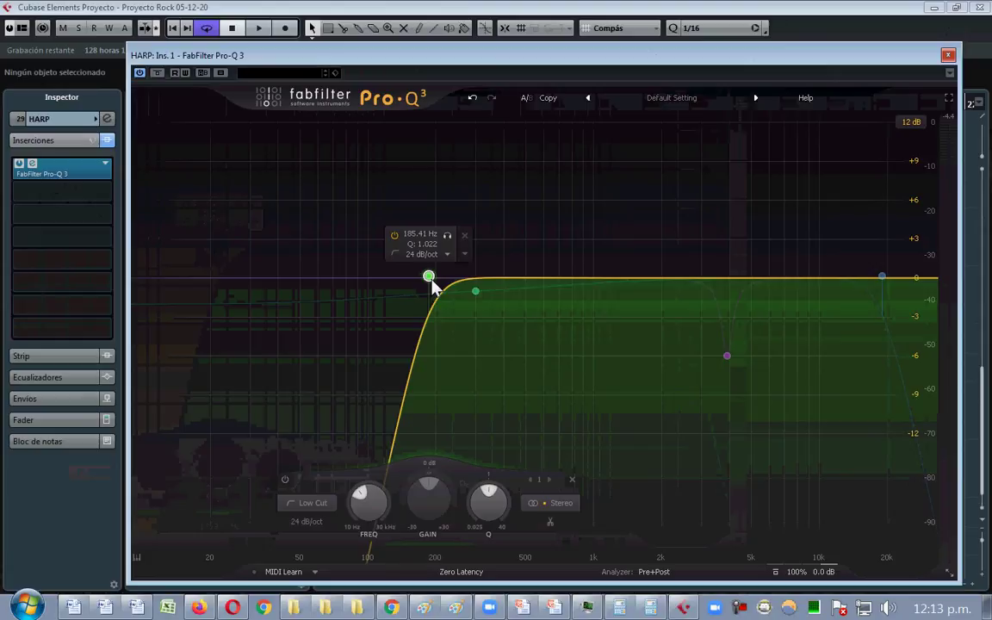
left_click(948, 54)
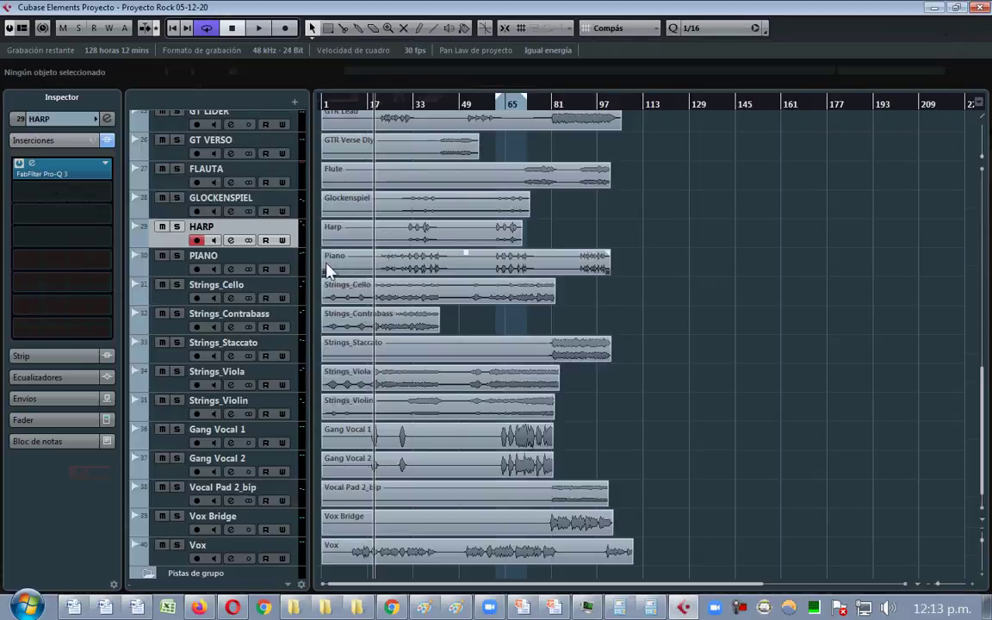
- Solo the Strings_Cello track, rename it CELLO, and play it from near the song's start
left_click(247, 292)
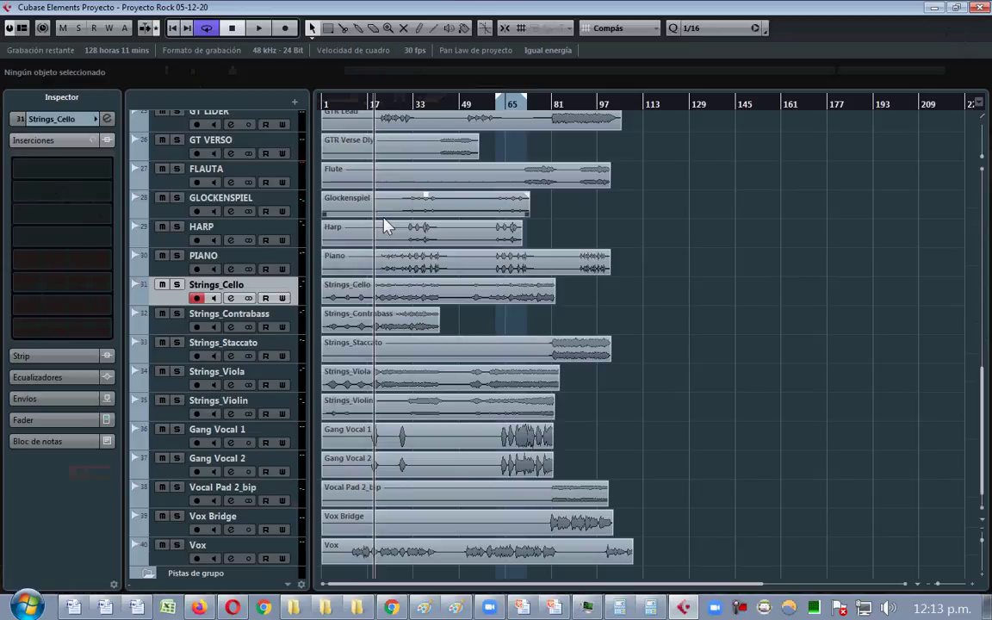
mouse_move(74, 607)
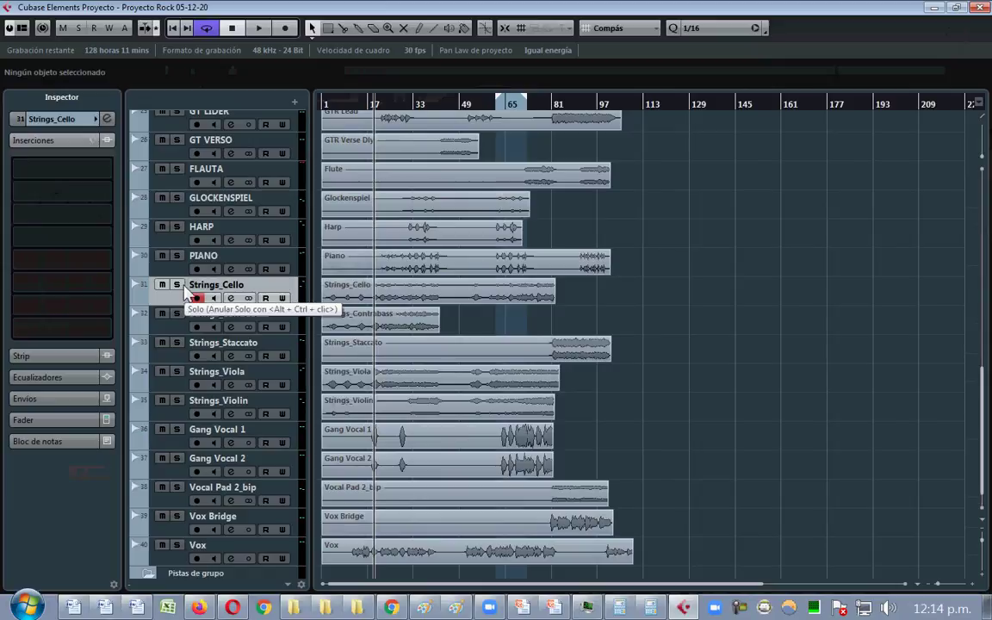
left_click(178, 286)
double_click(241, 287)
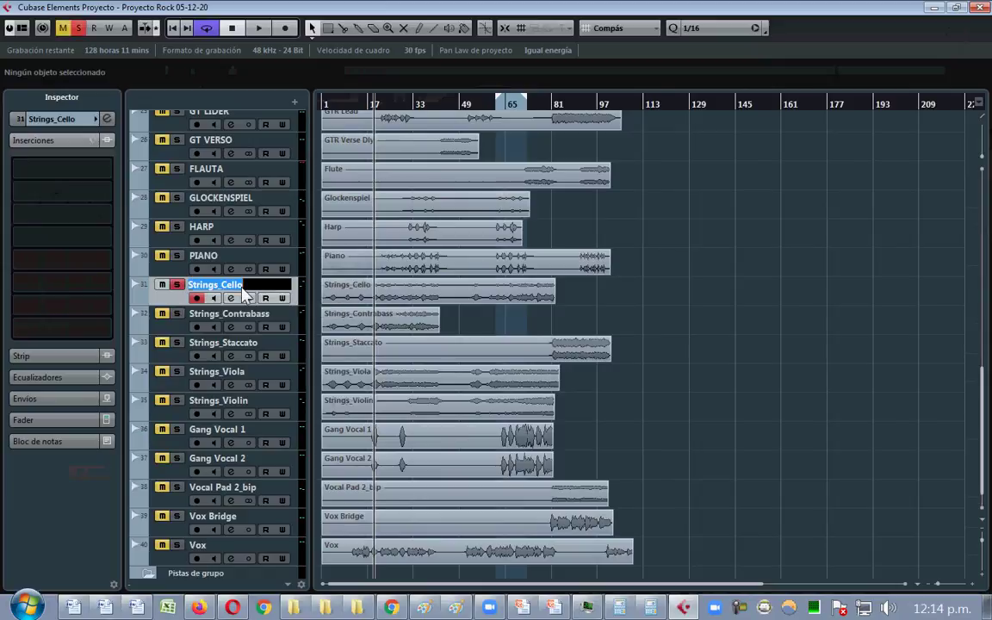
type("CELLO")
key("Return")
key("space")
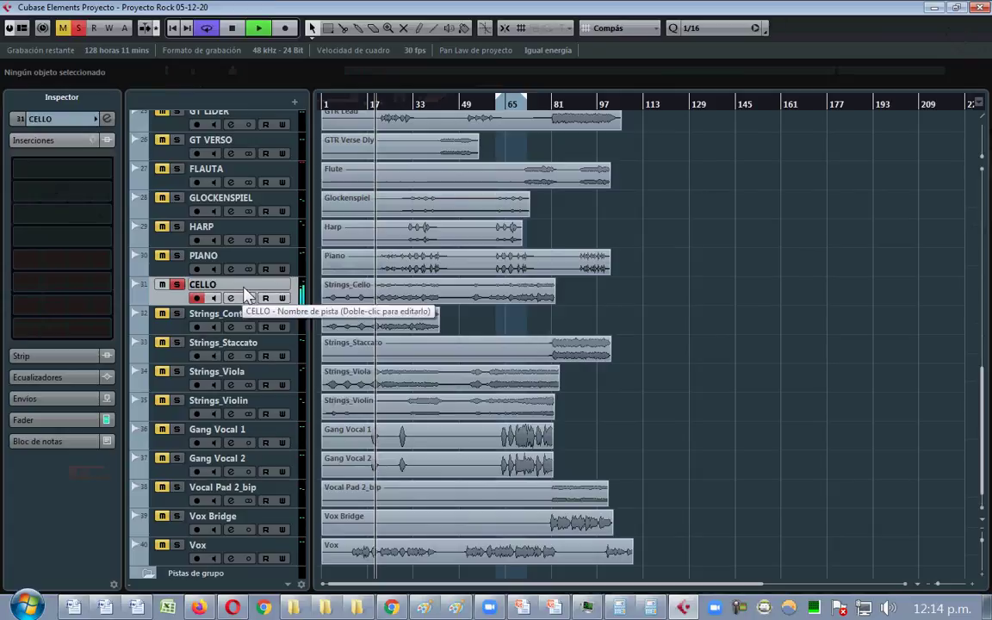
left_click(343, 96)
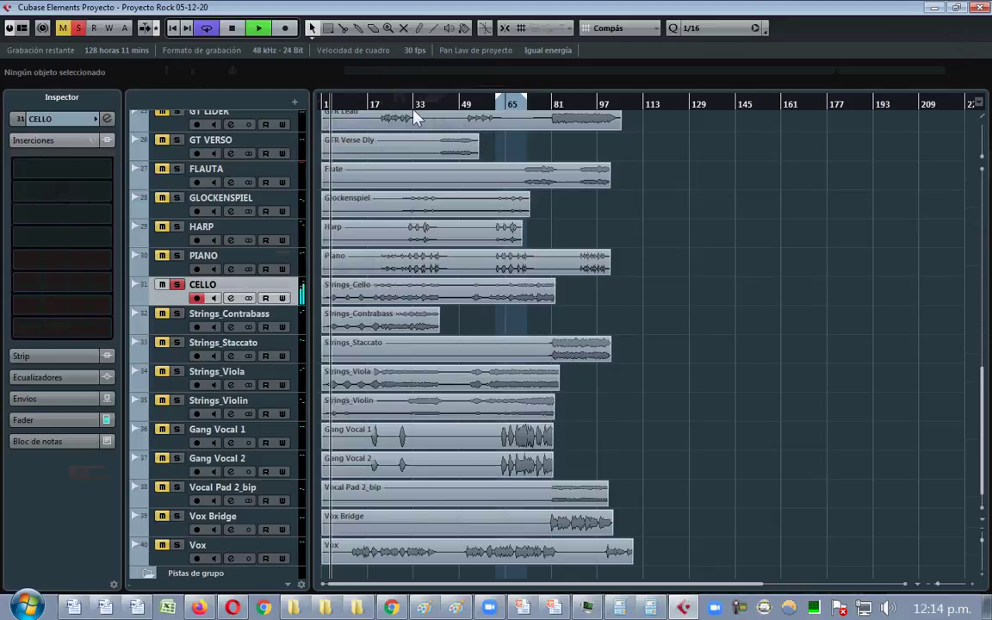
key("space")
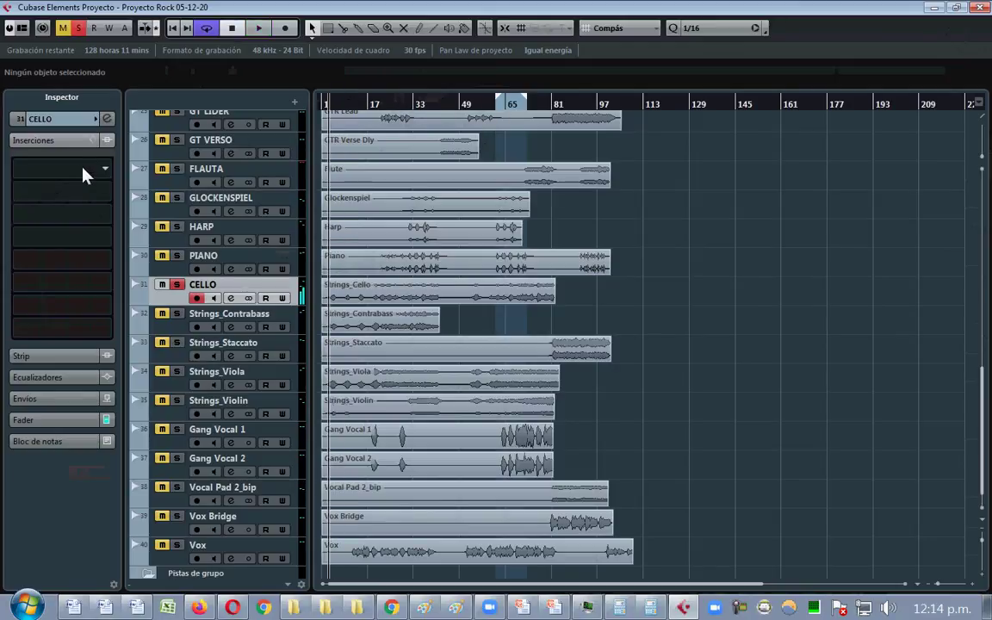
- Insert FabFilter Pro-Q 3 on CELLO, raise its low cut to about 155 Hz and close the equalizer
left_click(82, 169)
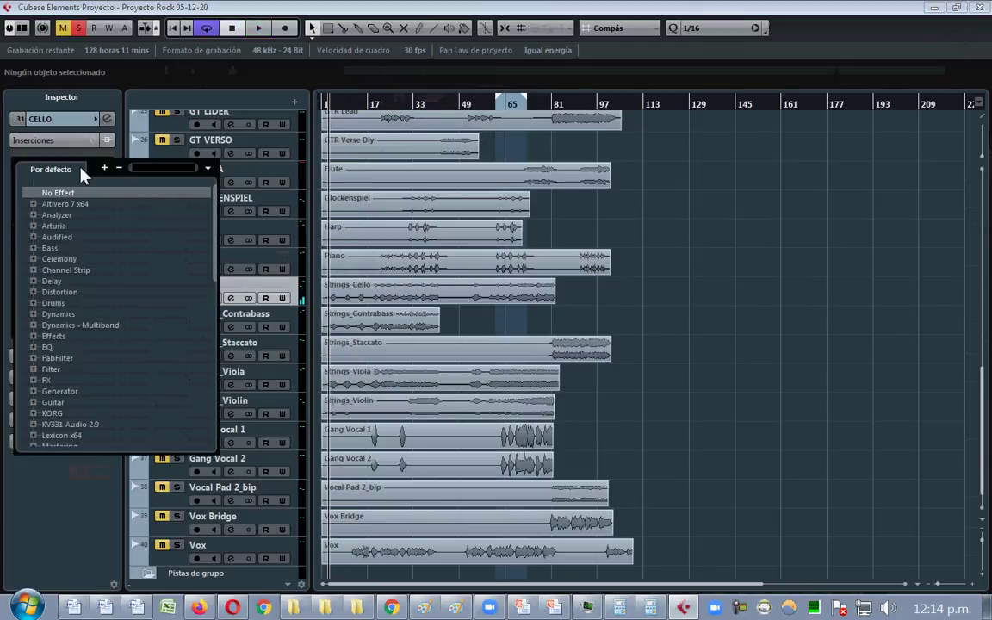
type("PRO-Q")
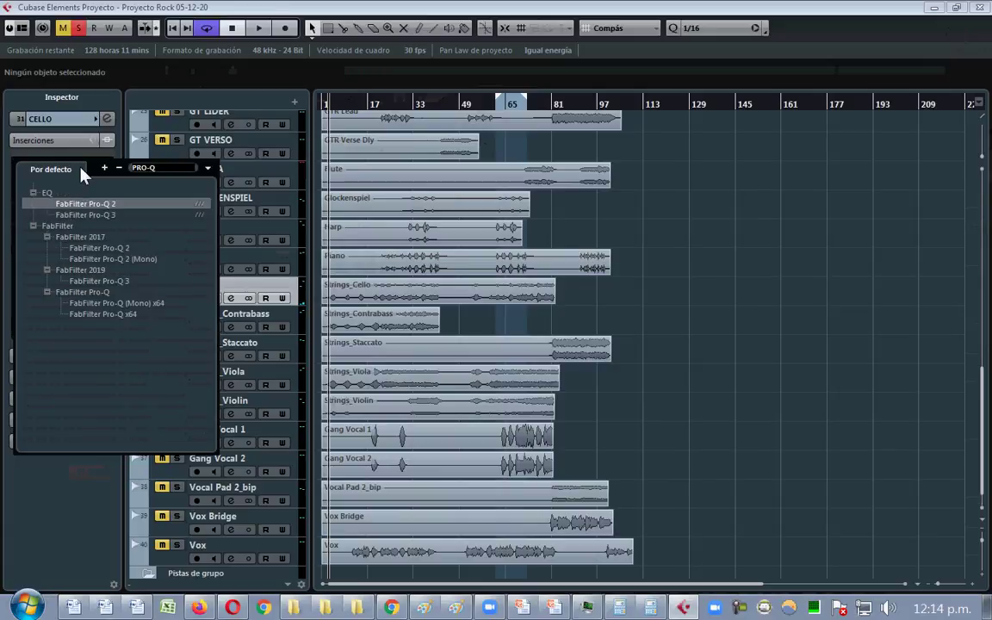
left_click(128, 215)
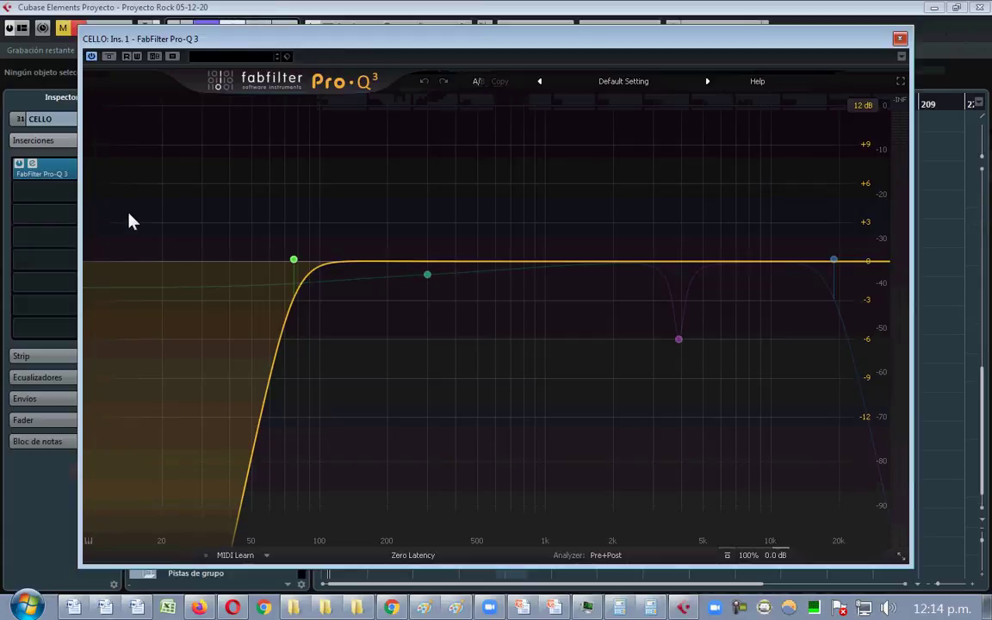
left_click_drag(291, 261, 358, 248)
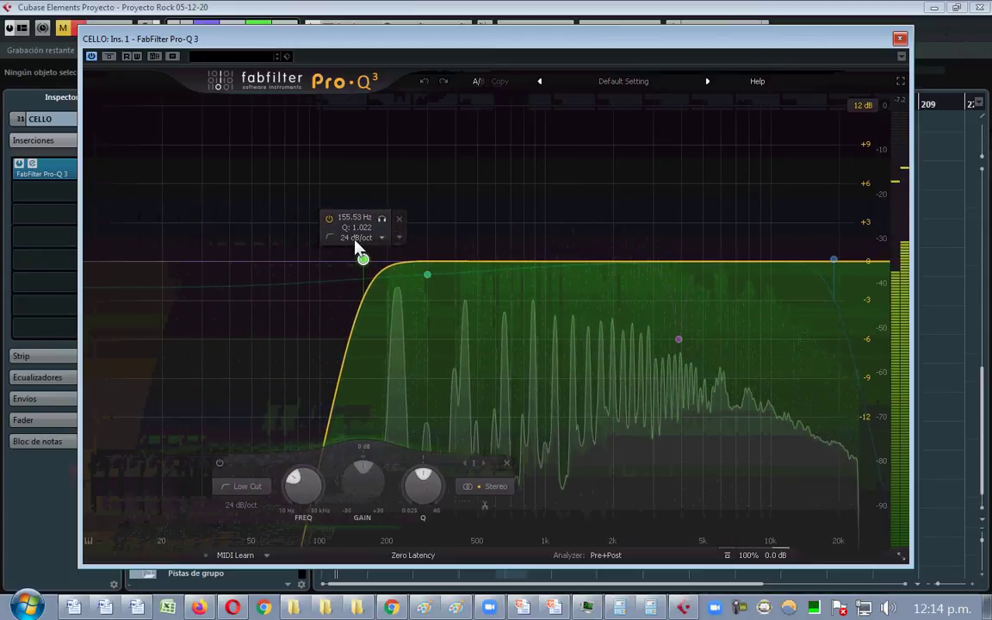
left_click(900, 39)
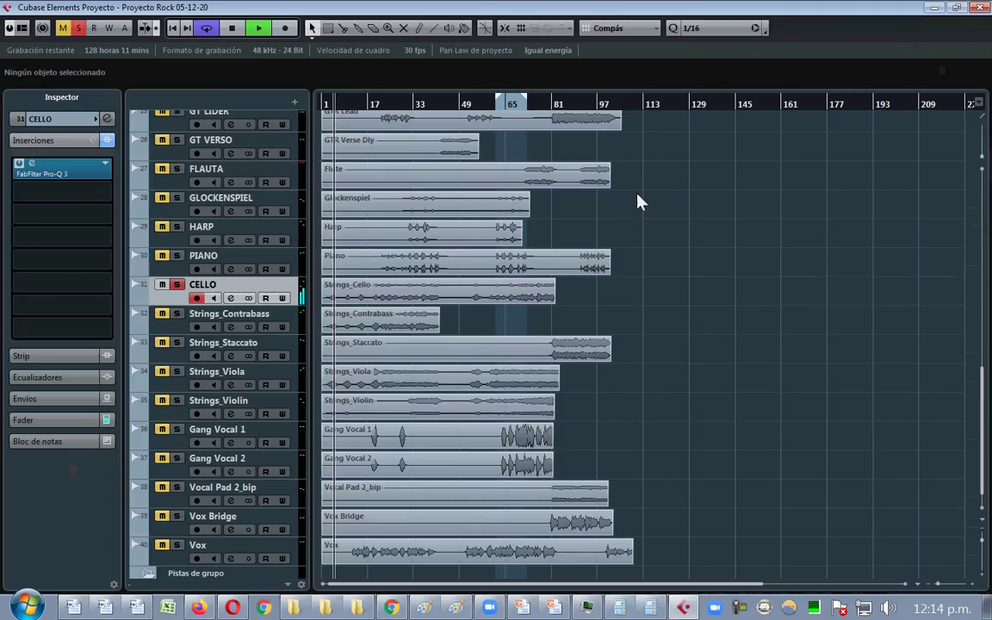
- Switch the solo from CELLO to Strings_Contrabass and insert FabFilter Pro-Q 3 on it, moving its window clear of the track list
left_click(177, 285)
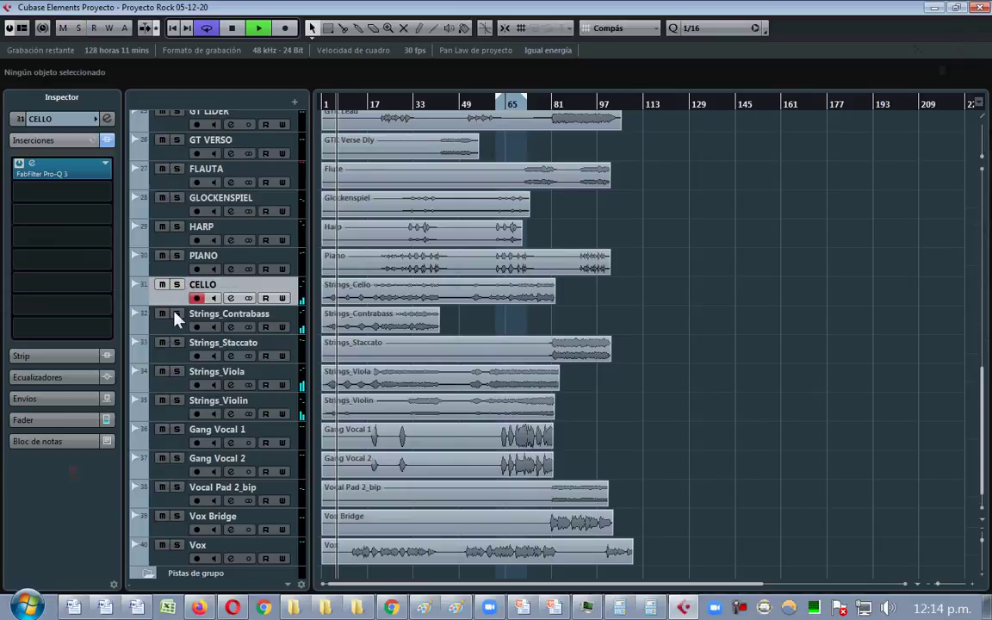
left_click(177, 314)
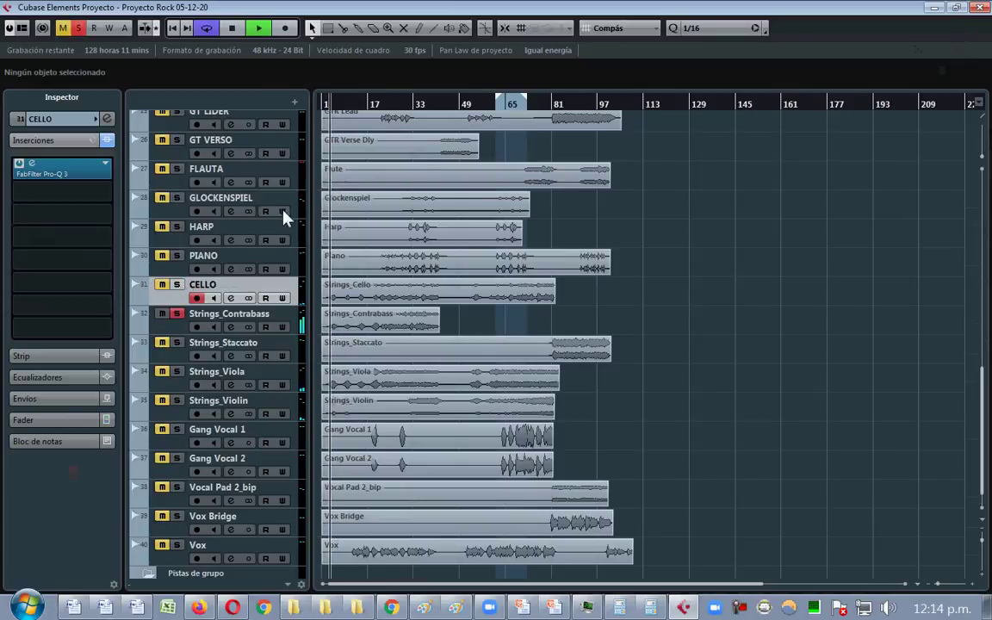
key("Down")
left_click(81, 173)
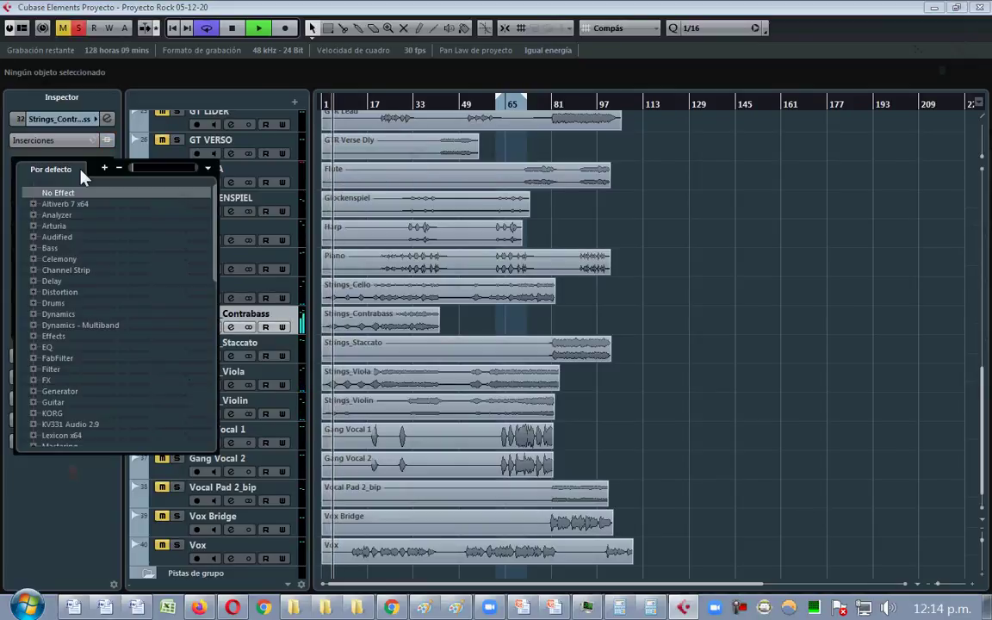
type("PRO-Q")
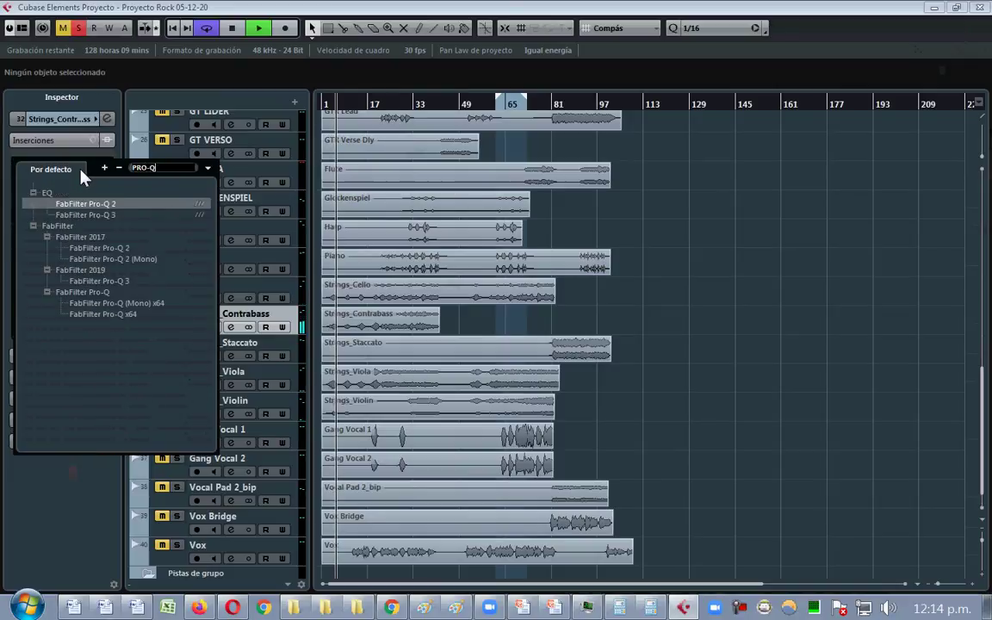
left_click(155, 215)
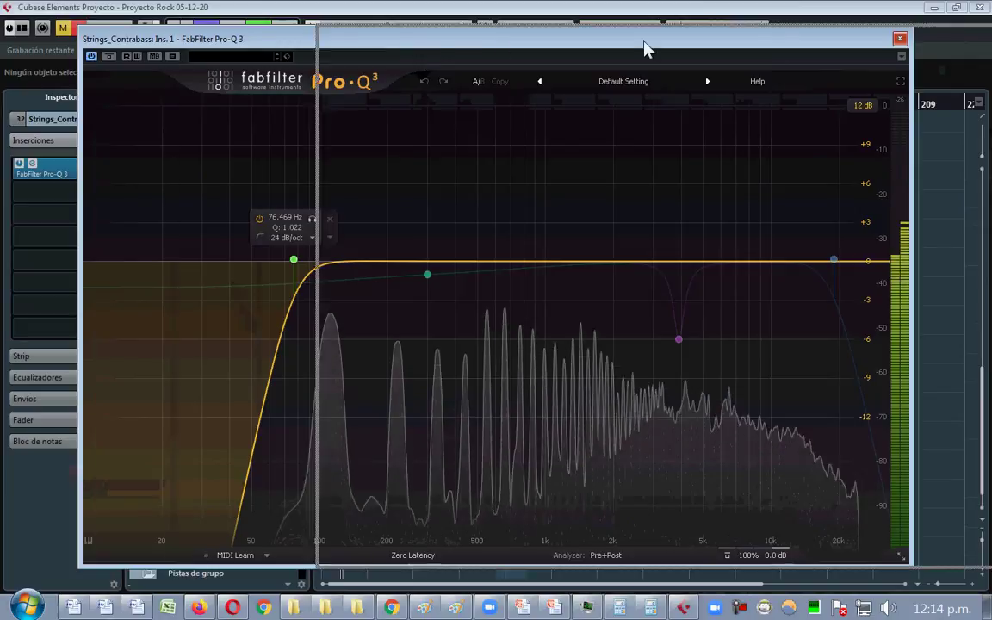
left_click_drag(591, 40, 859, 45)
- Solo CELLO to compare it with the contrabass, check its equalizer curve and close that equalizer
left_click(176, 285)
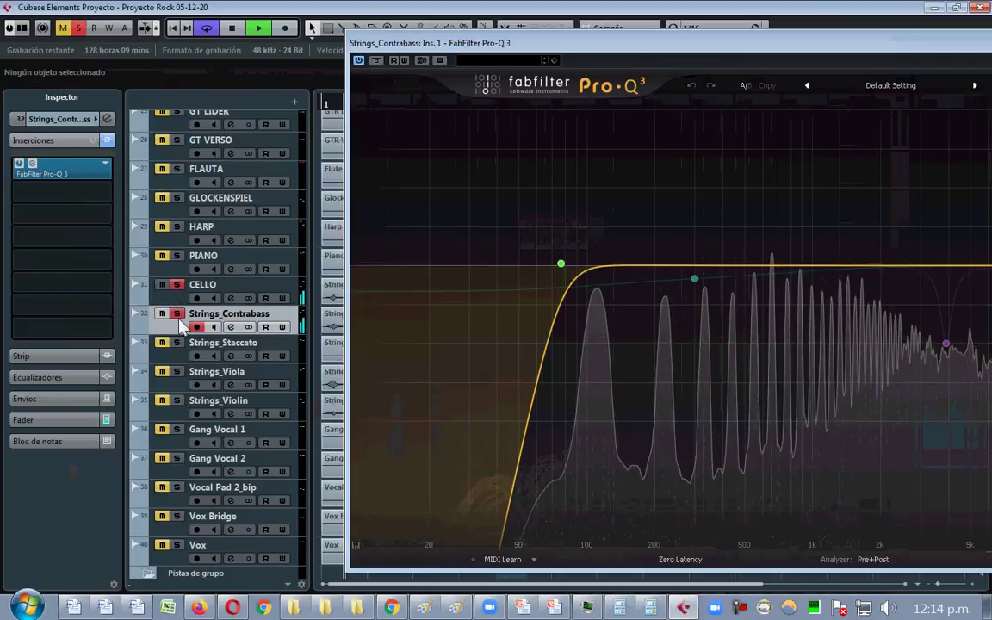
left_click(269, 291)
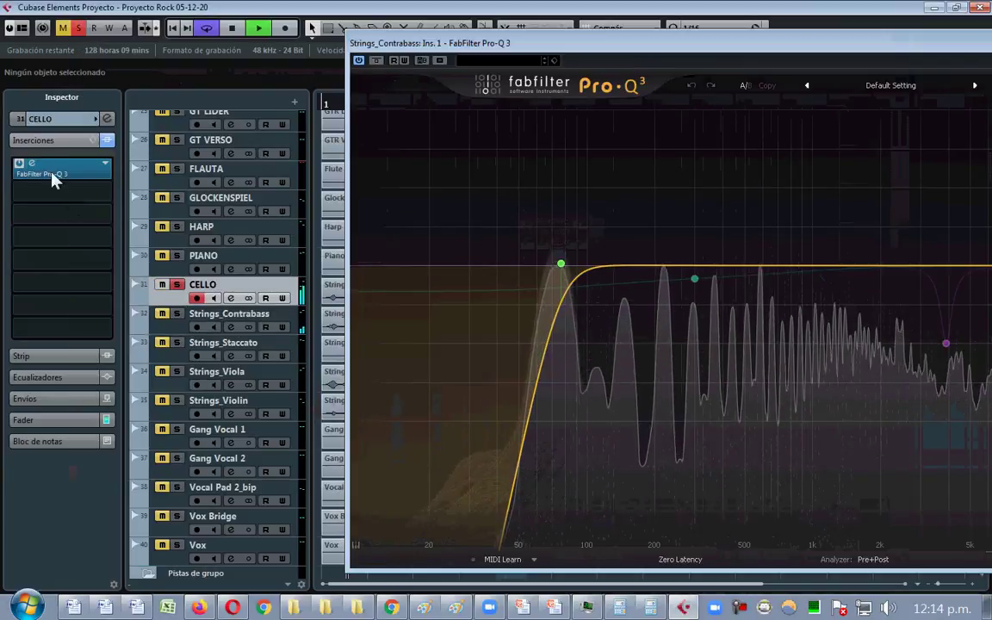
double_click(30, 175)
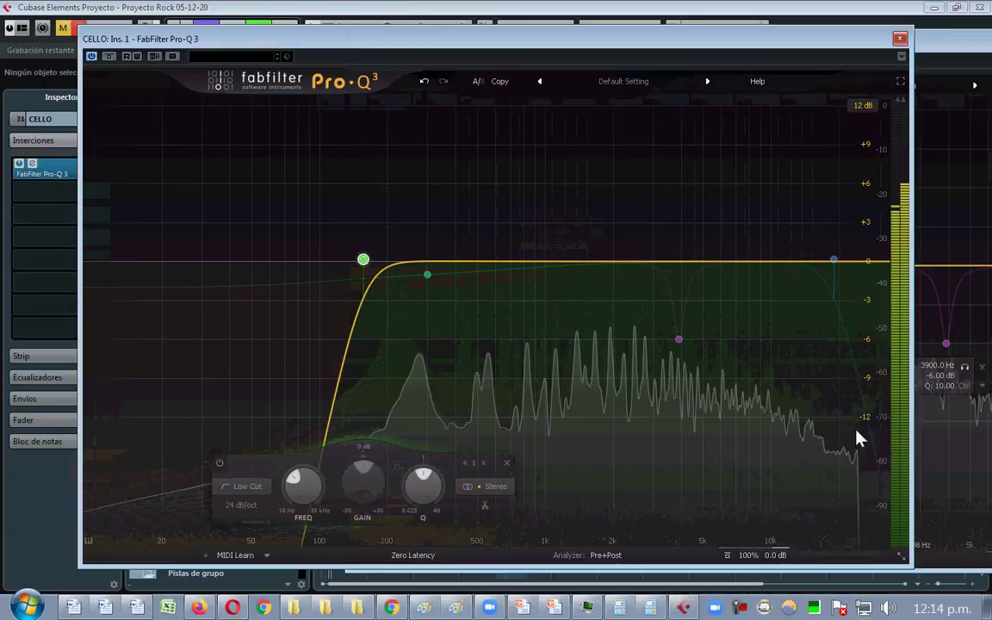
left_click(899, 38)
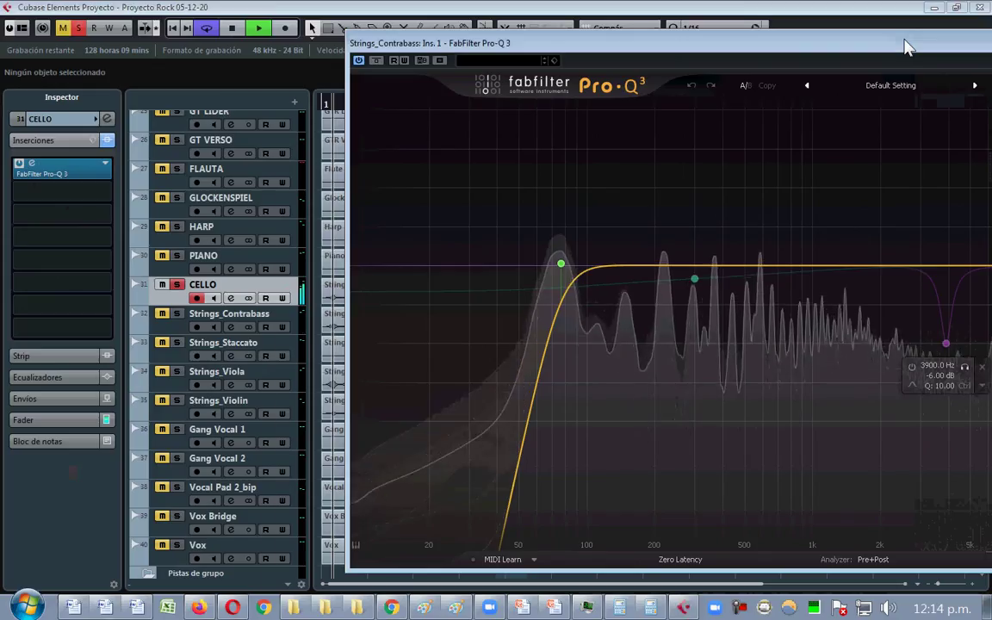
left_click_drag(899, 38, 658, 49)
left_click_drag(145, 44, 326, 35)
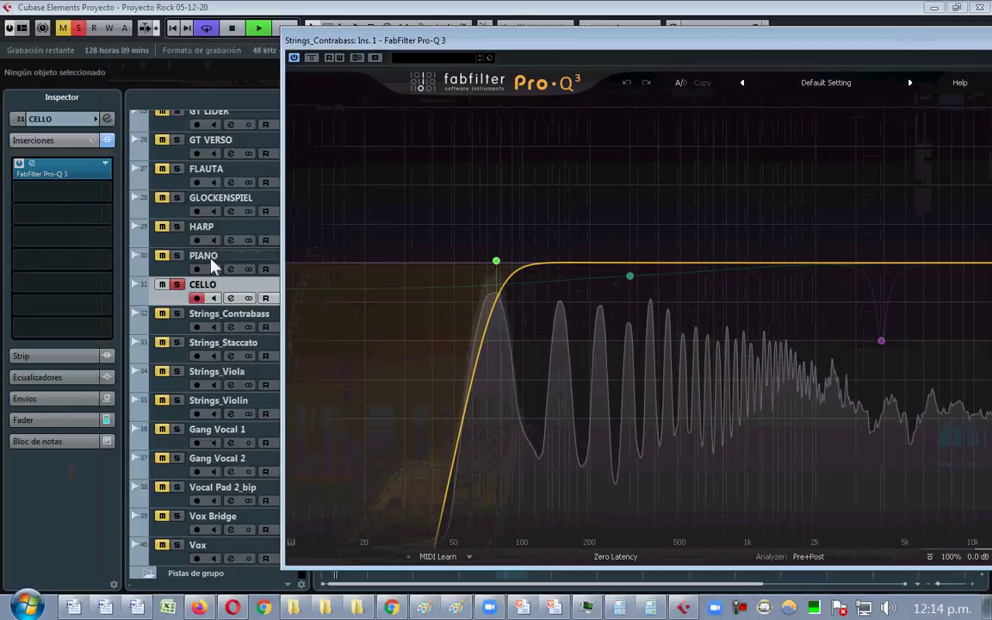
- Switch the solo back to Strings_Contrabass and rename the track CONTRABAJO
left_click(177, 313)
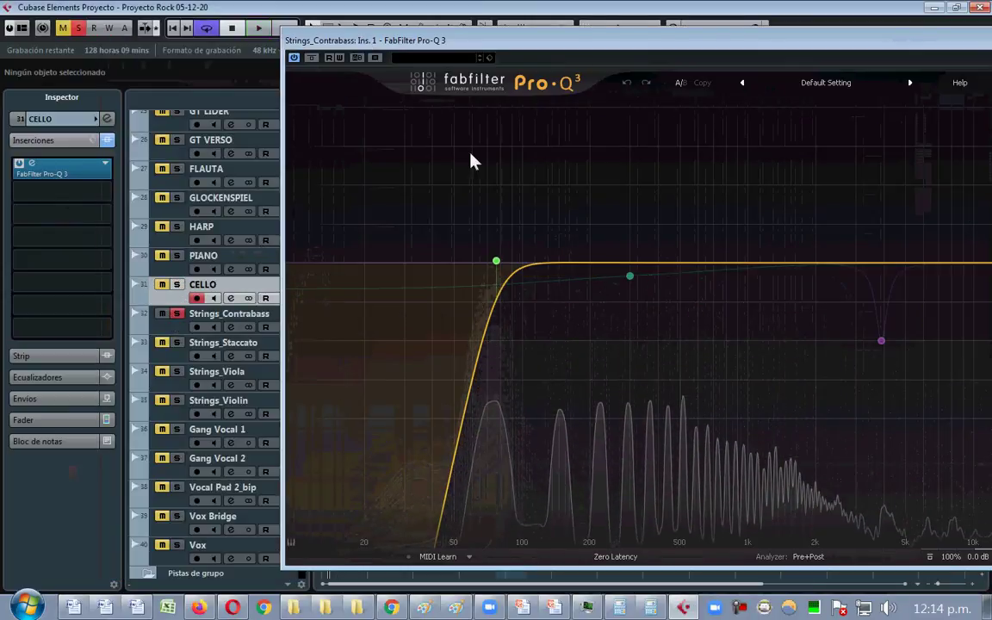
double_click(227, 315)
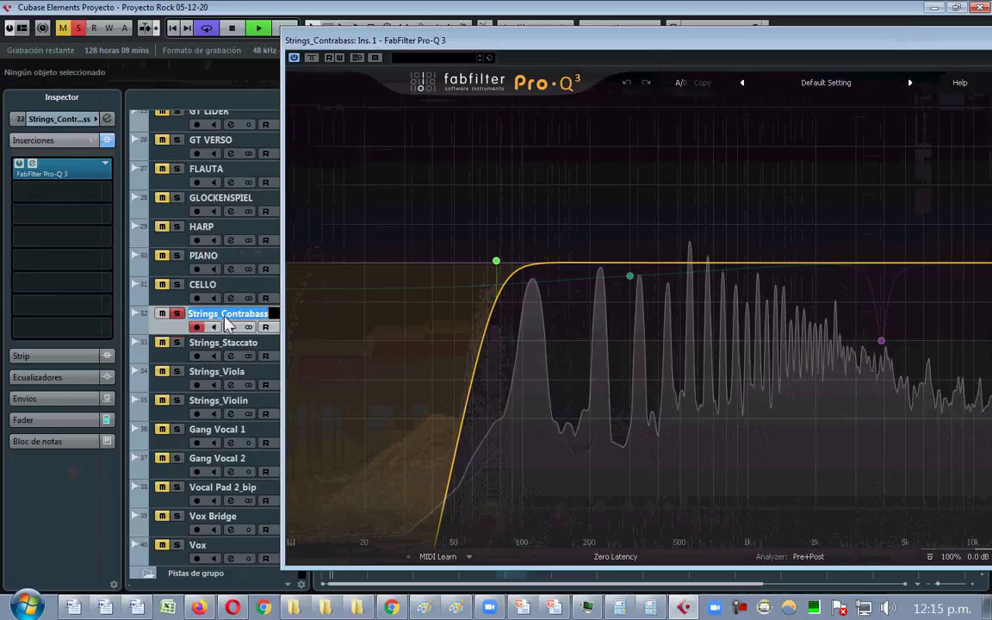
type("CONTRABAJO")
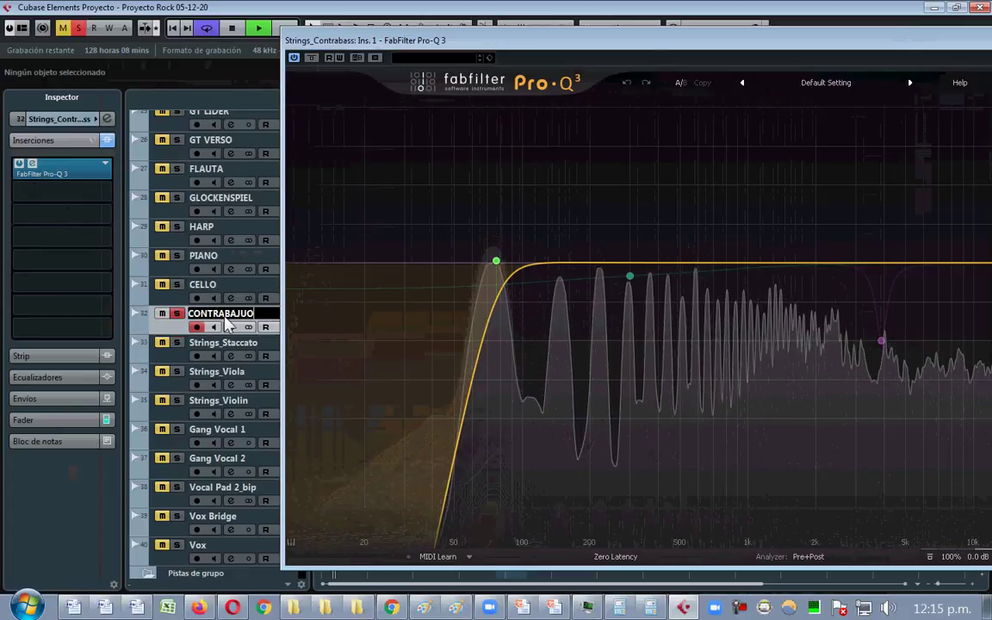
key("Return")
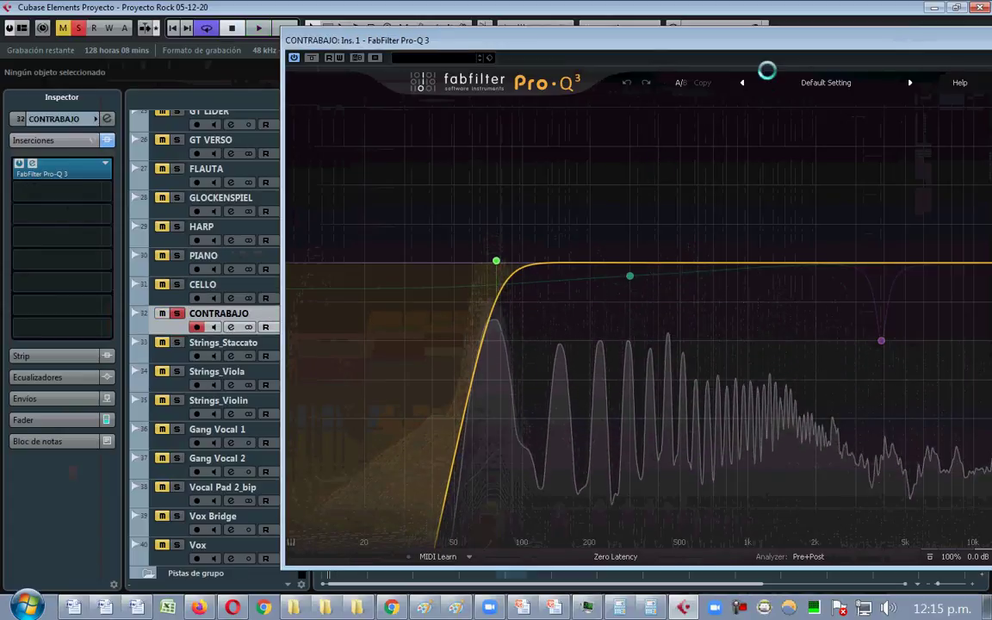
- Move CONTRABAJO's equalizer window aside, lower its low cut to just above 50 Hz and close the equalizer
left_click_drag(602, 32, 471, 8)
left_click_drag(363, 239, 326, 233)
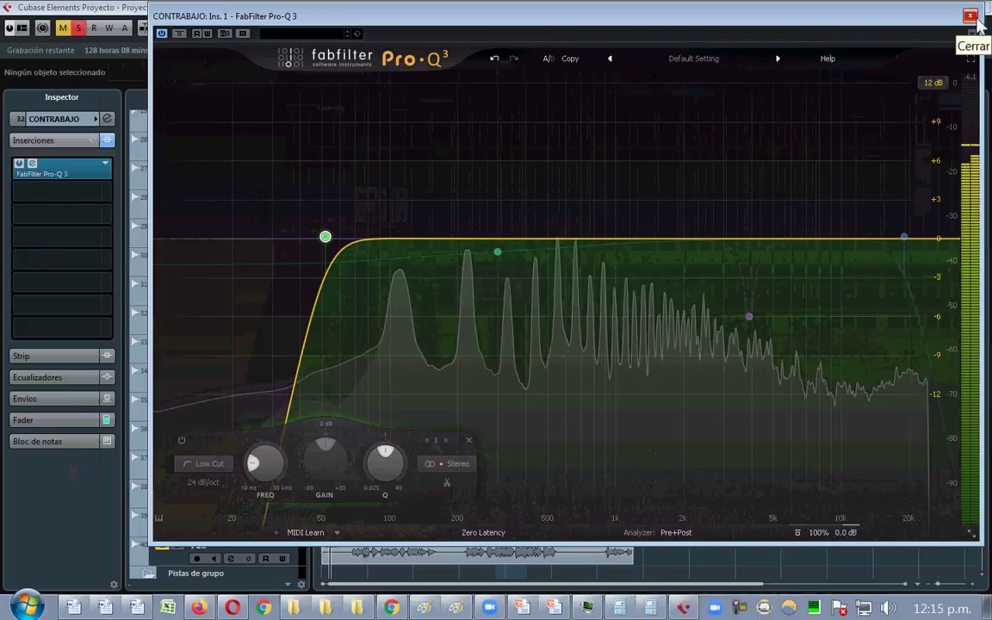
left_click(904, 239)
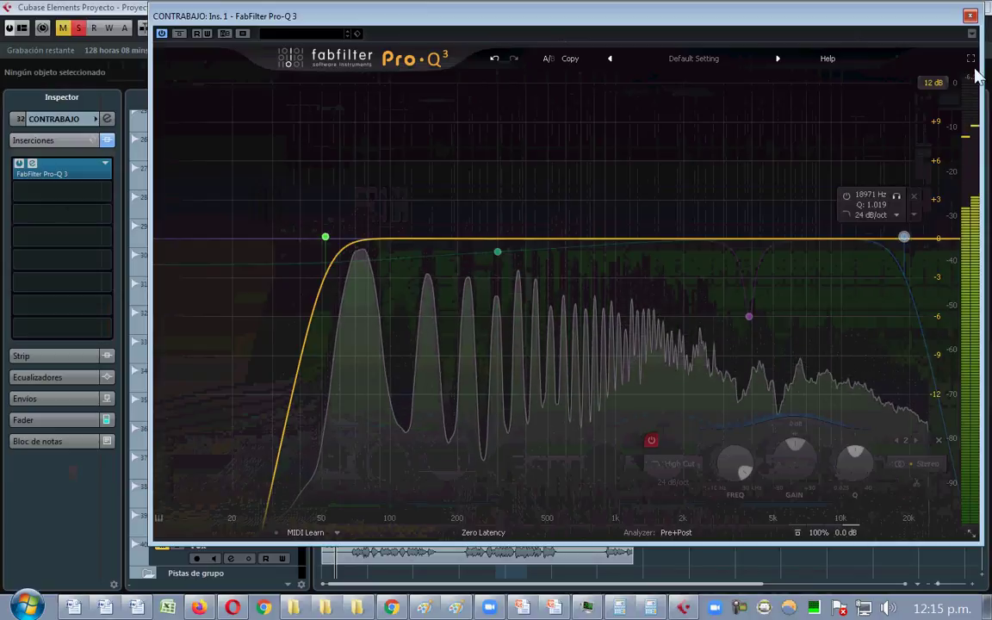
left_click(969, 16)
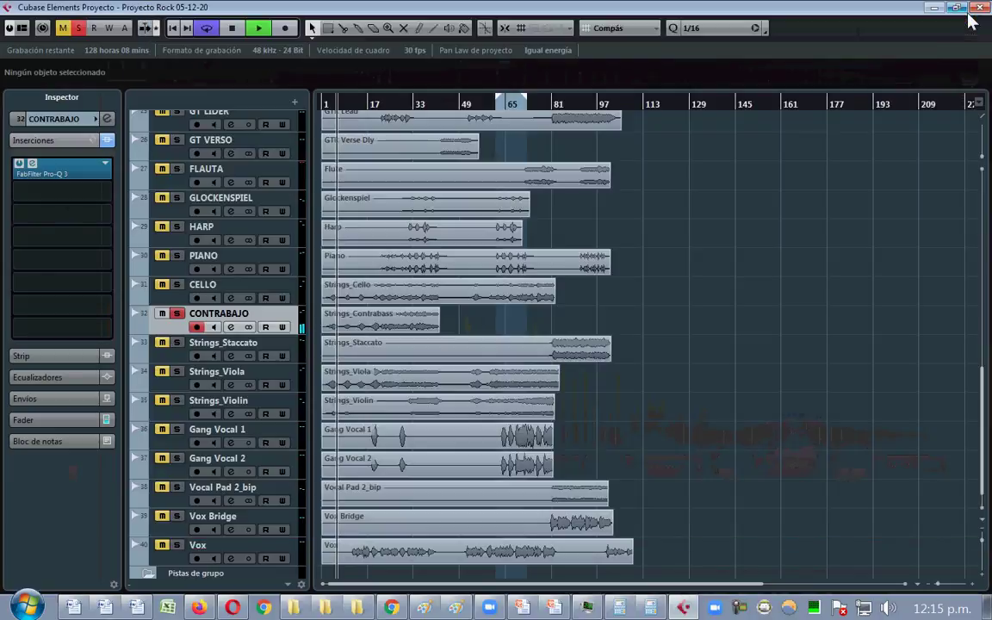
- Switch the solo from CONTRABAJO to Strings_Staccato and rename that track STACCATO
left_click(176, 313)
left_click(177, 343)
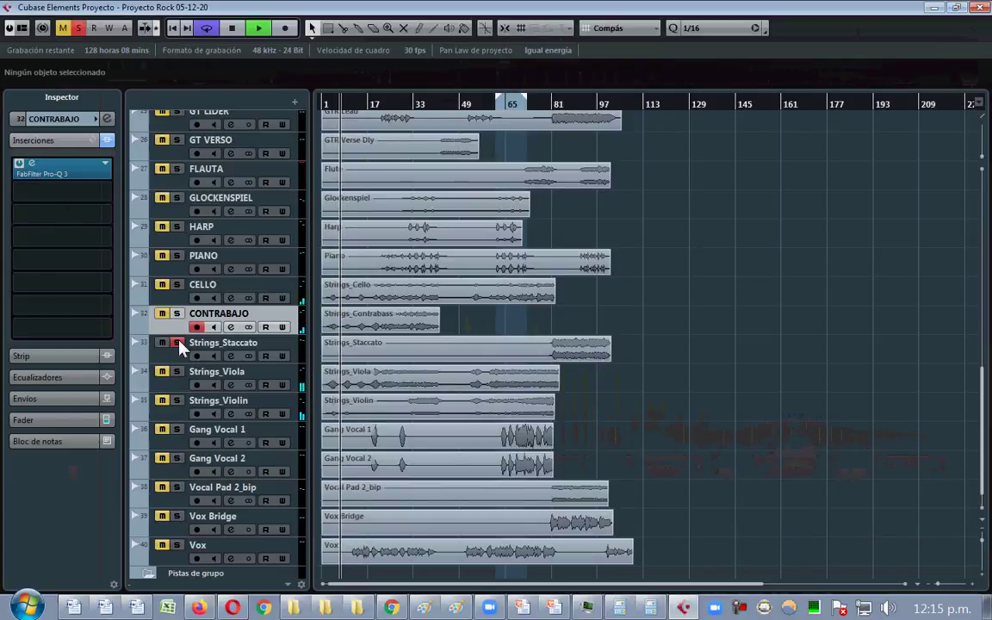
double_click(246, 344)
type("STACCATO")
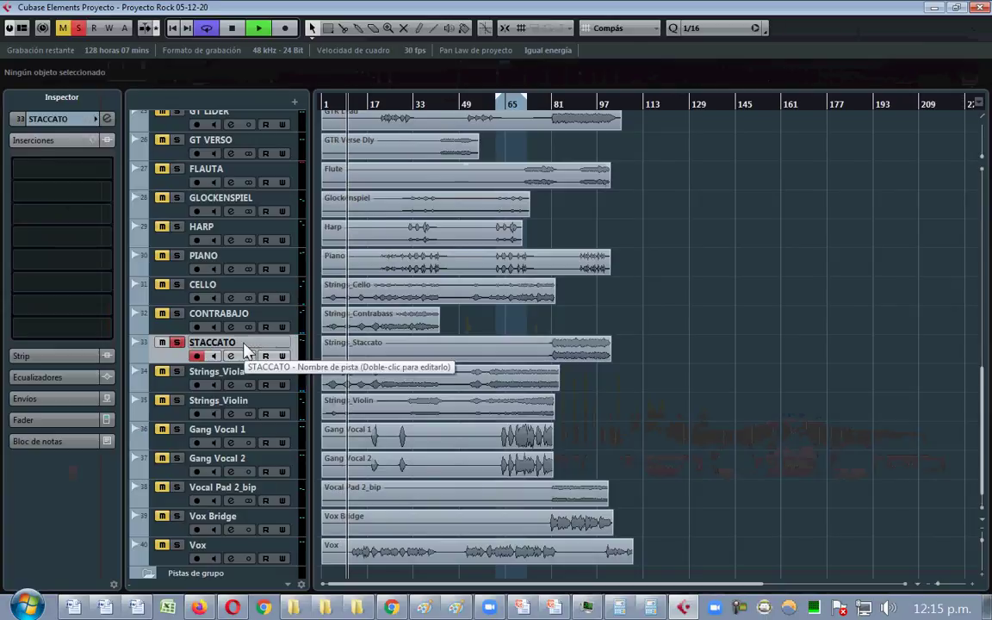
- Play STACCATO from about bar 85, where its audio sounds, and insert FabFilter Pro-Q 3 on it
left_click(562, 103)
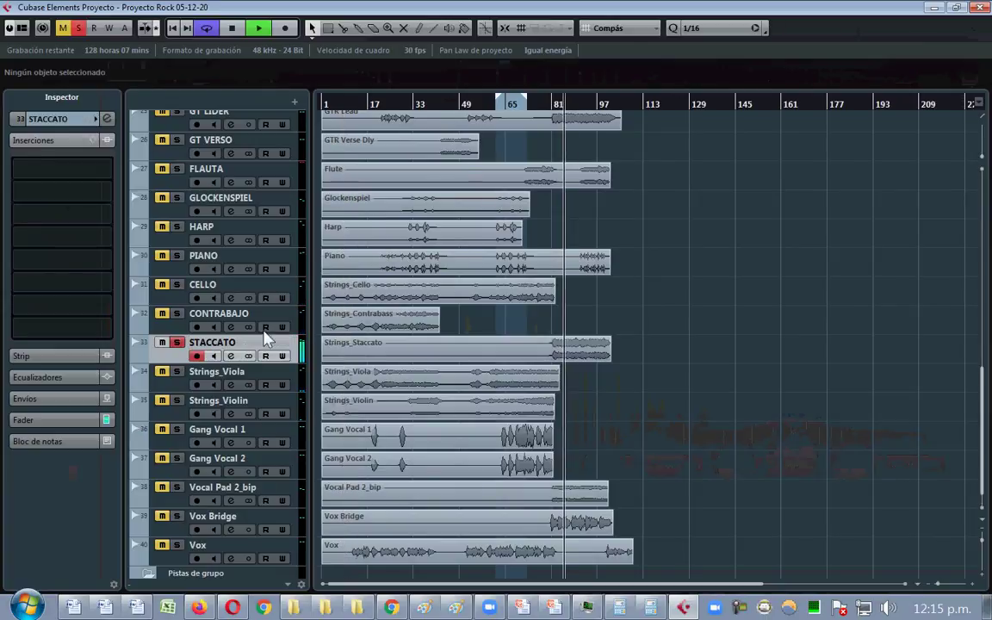
left_click(50, 162)
type("PRO-Q")
left_click(143, 215)
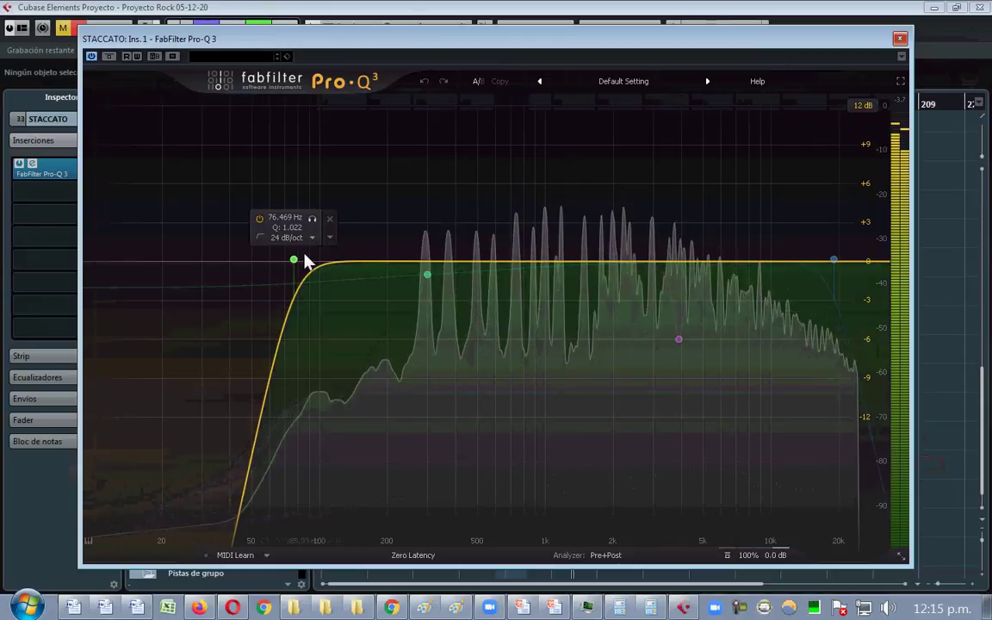
- Raise STACCATO's low cut to about 209 Hz and close the equalizer
left_click_drag(297, 260, 395, 259)
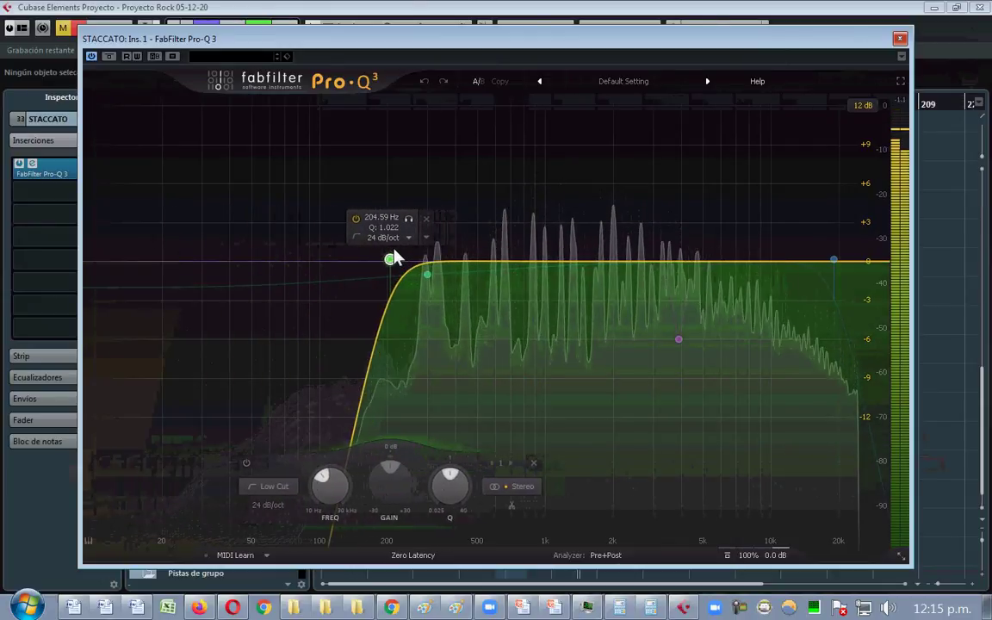
left_click_drag(393, 257, 396, 257)
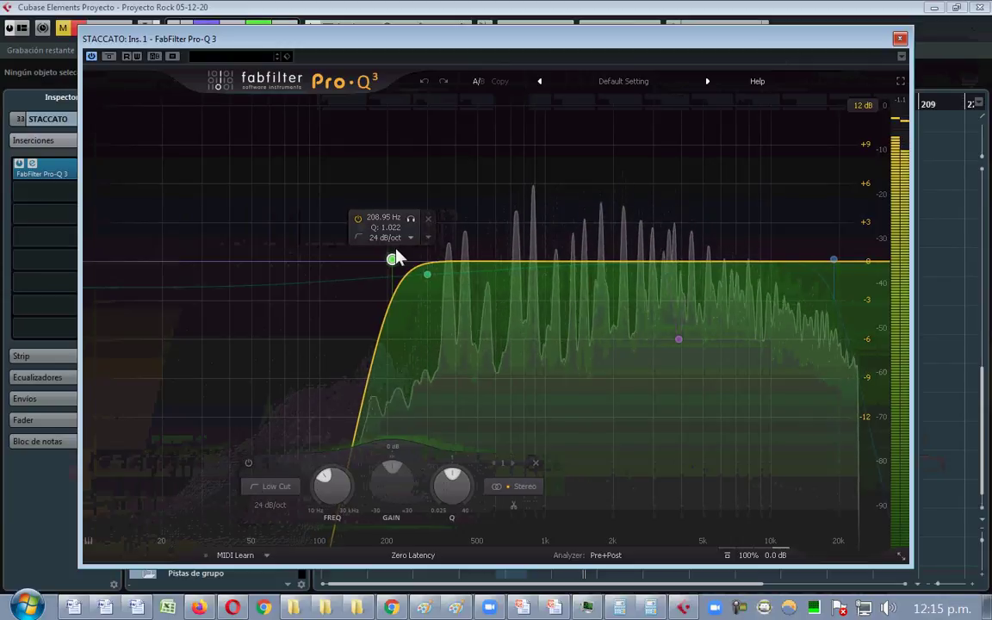
left_click(901, 37)
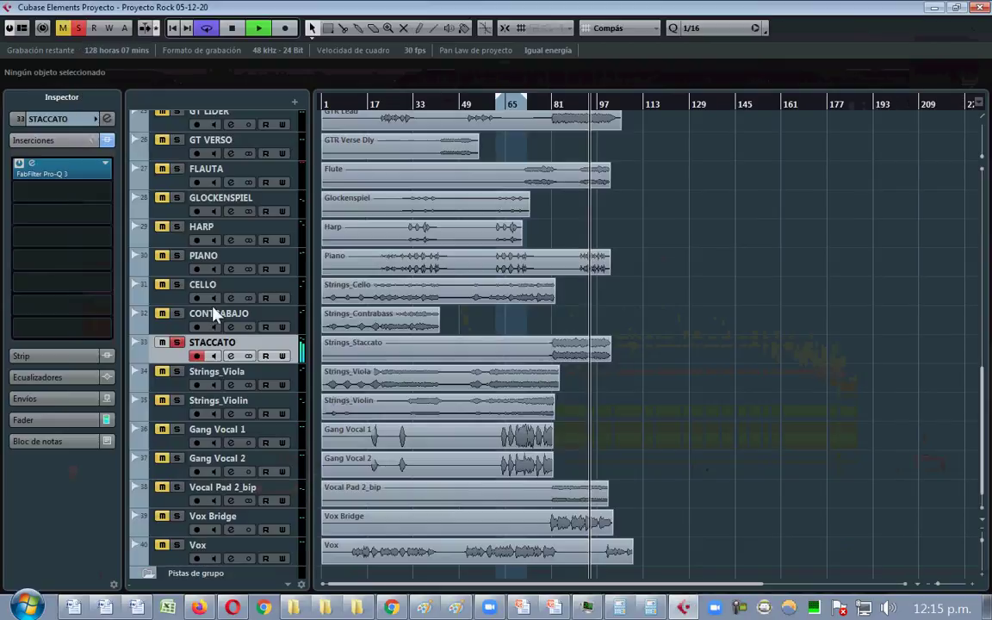
- Switch the solo from STACCATO to Strings_Viola, playing from about bar 62, and rename the track VIOLA
left_click(176, 343)
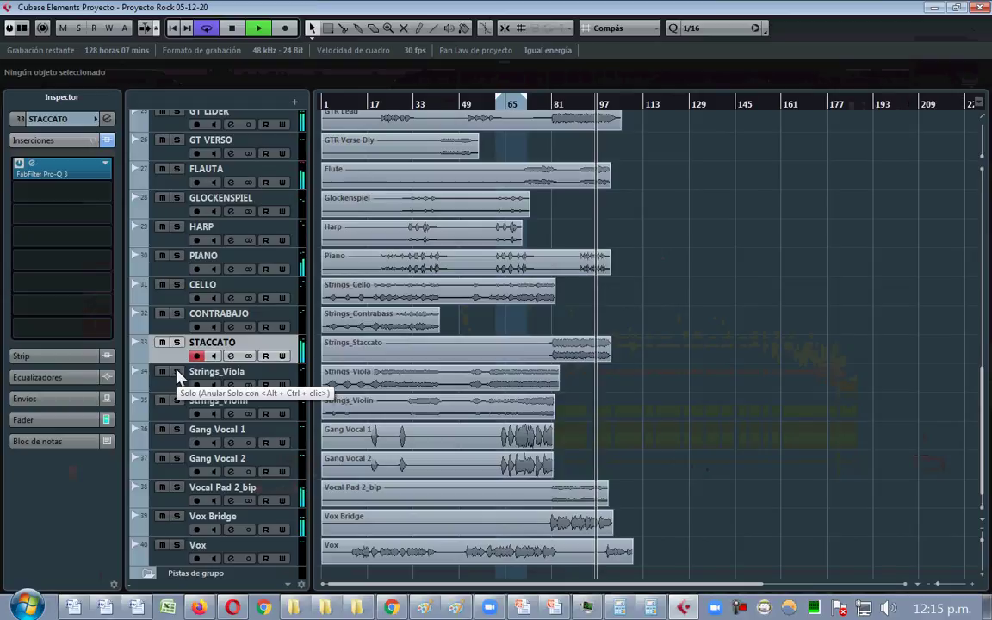
left_click(176, 372)
left_click(500, 104)
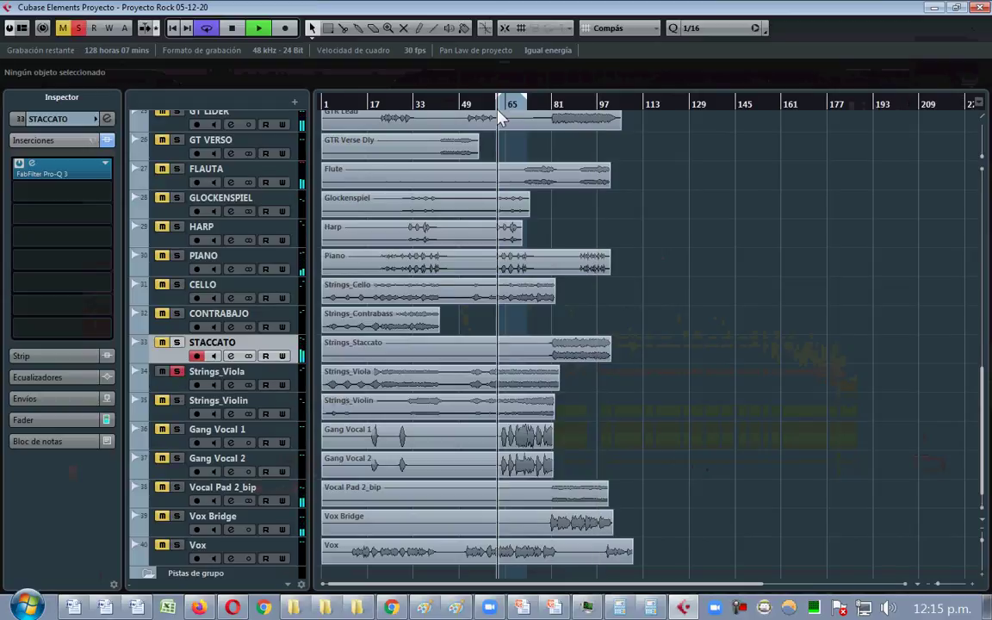
left_click(269, 384)
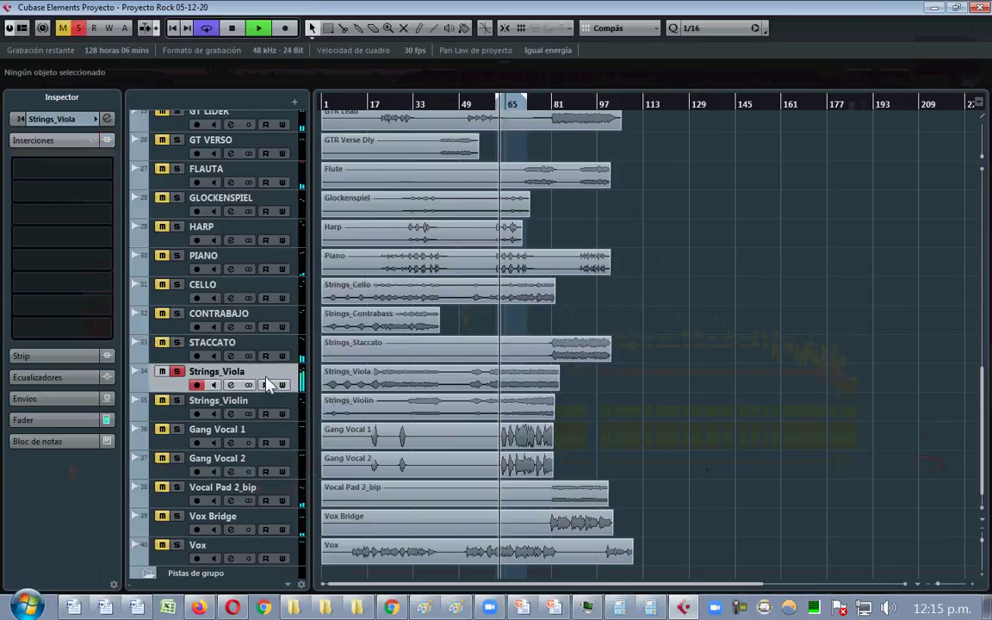
double_click(214, 372)
type("VIOLA")
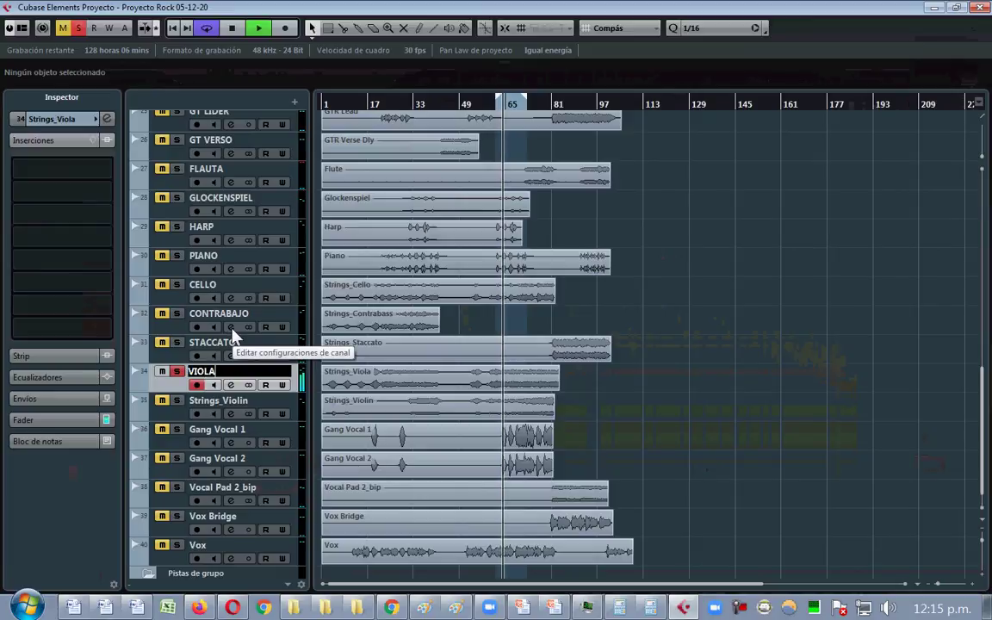
key("Return")
- Insert FabFilter Pro-Q 3 on the VIOLA track
left_click(102, 165)
type("PRO-Q")
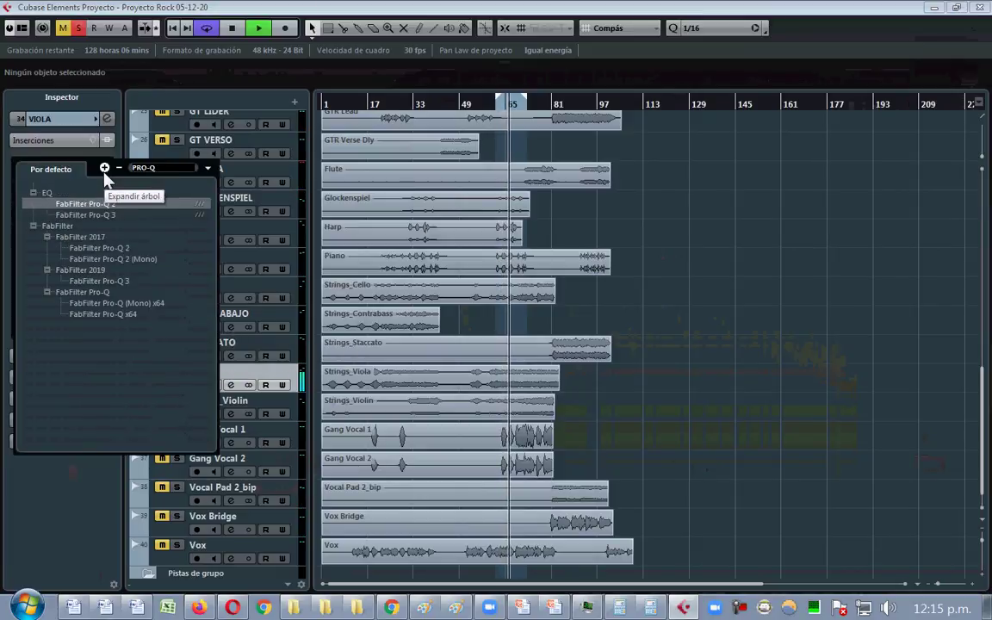
left_click(86, 215)
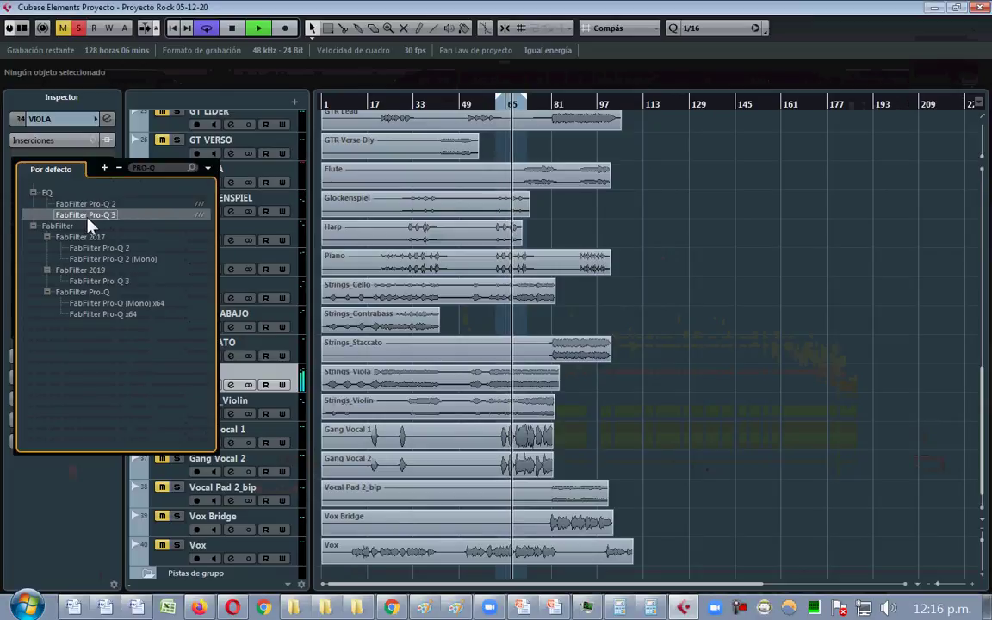
- Raise VIOLA's low cut to about 178 Hz, bypassing and re-enabling the band to compare the sound
mouse_move(293, 261)
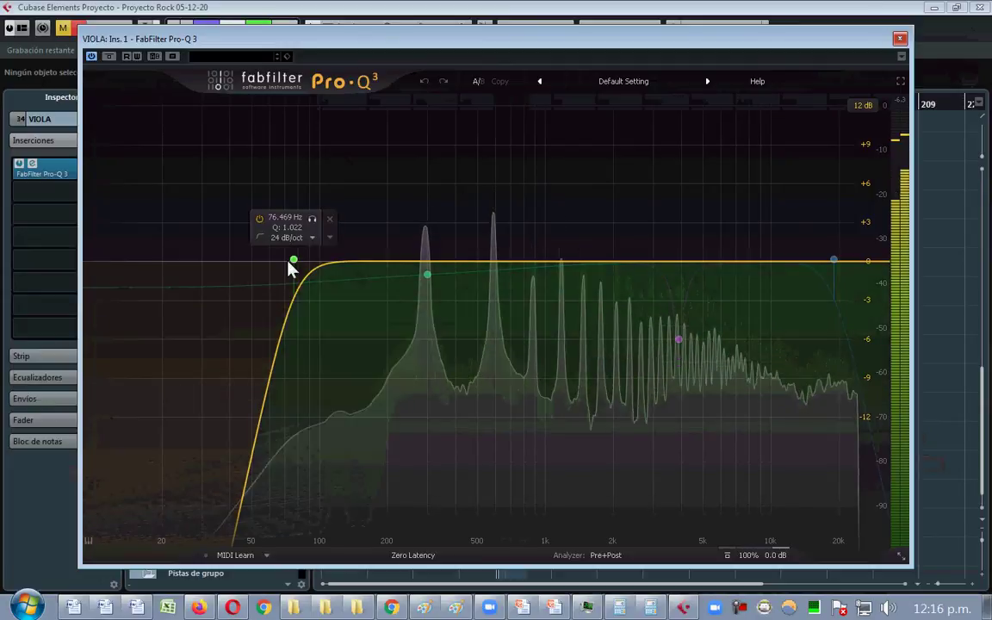
left_click_drag(295, 263, 368, 260)
left_click(331, 220)
left_click(332, 220)
left_click_drag(370, 260, 377, 259)
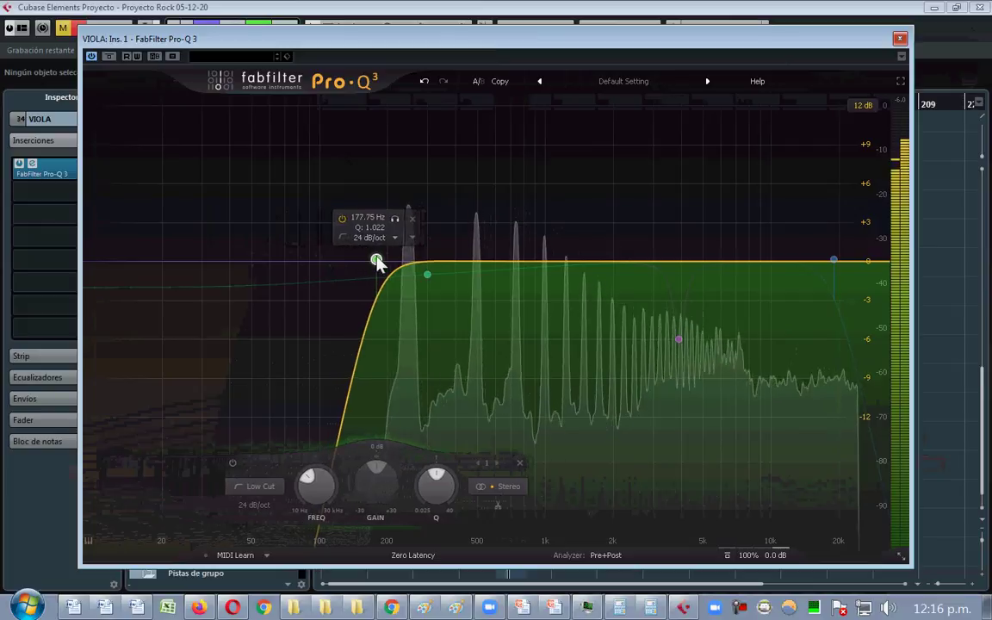
left_click(343, 220)
left_click(342, 220)
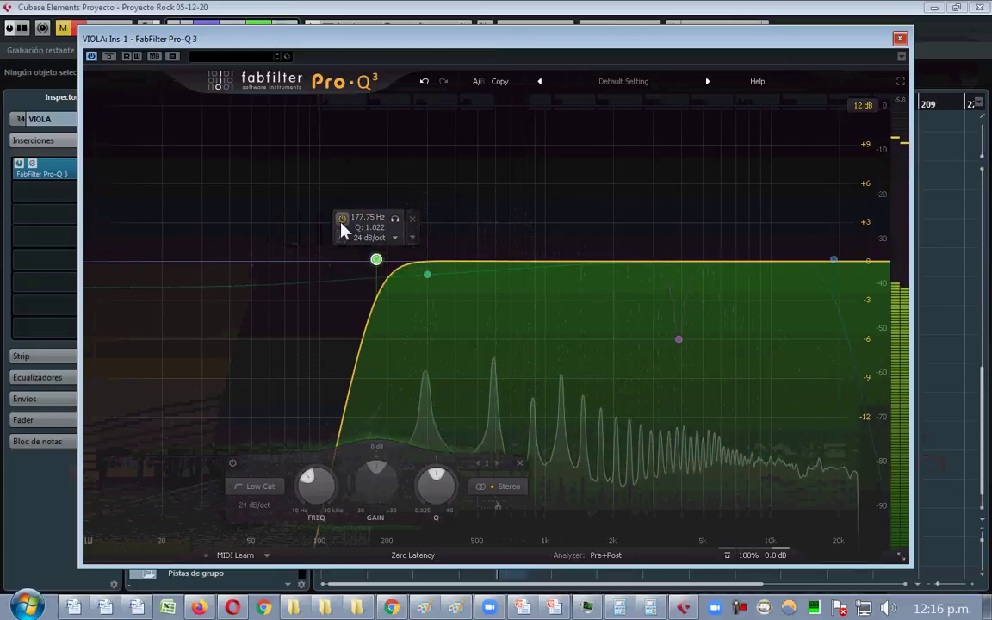
- Fine-tune VIOLA's low cut to just above 180 Hz, comparing it with the band bypassed, and close the equalizer
left_click_drag(342, 226, 349, 234)
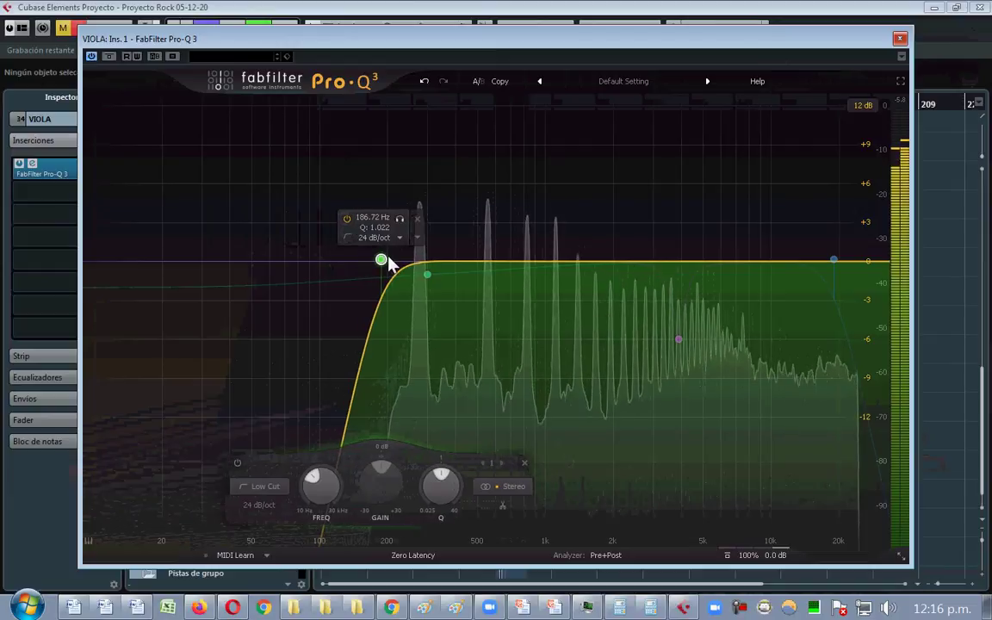
left_click(347, 220)
left_click(347, 221)
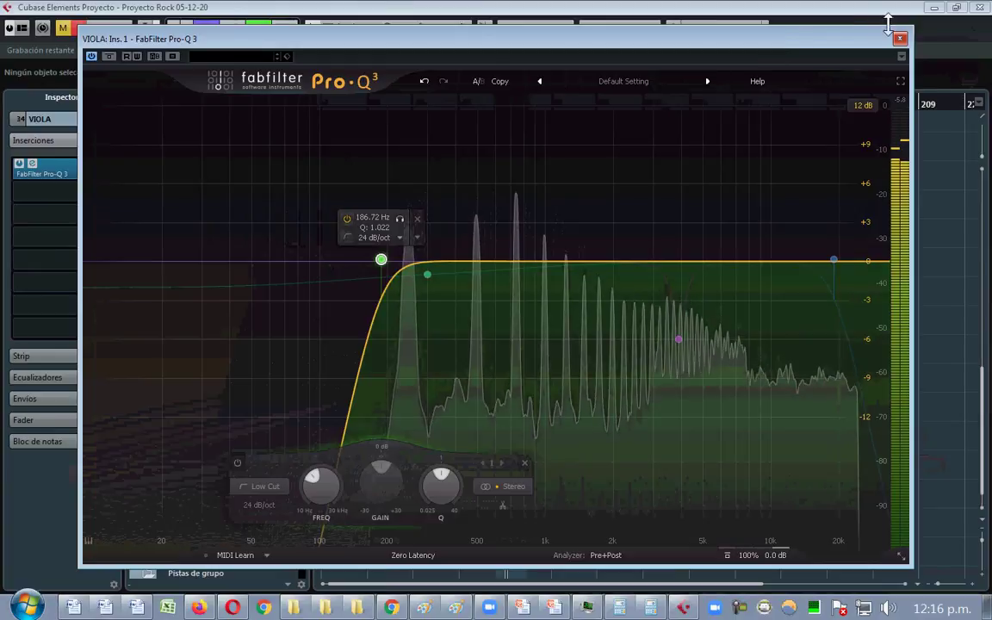
mouse_move(381, 260)
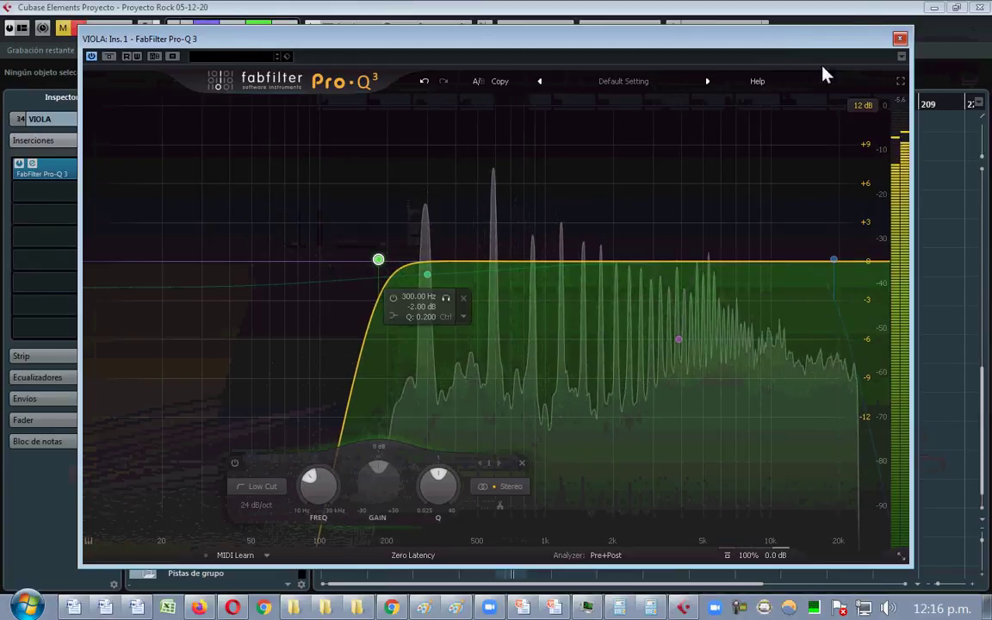
left_click(898, 38)
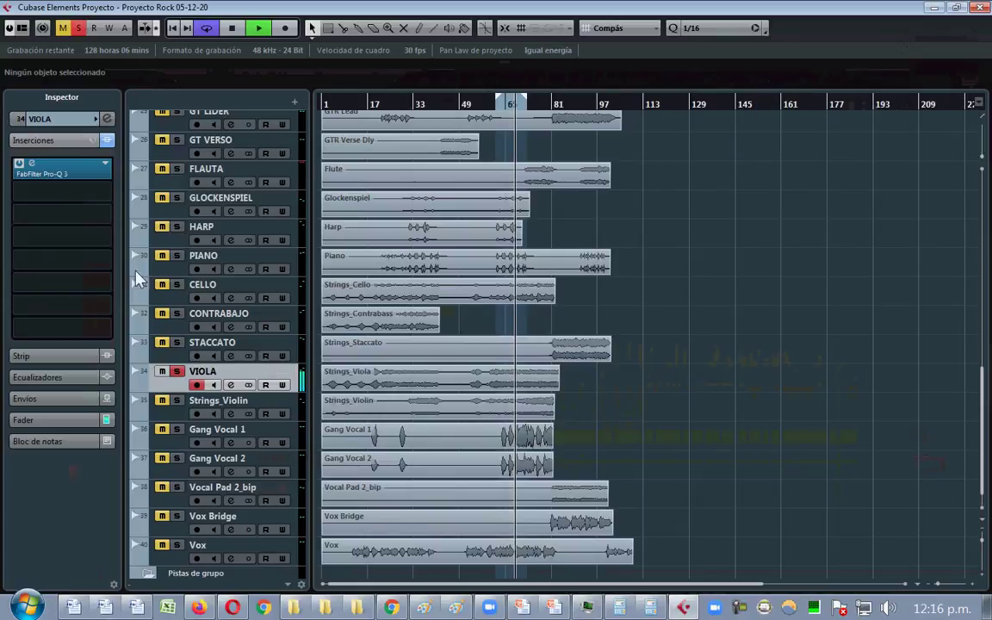
double_click(27, 171)
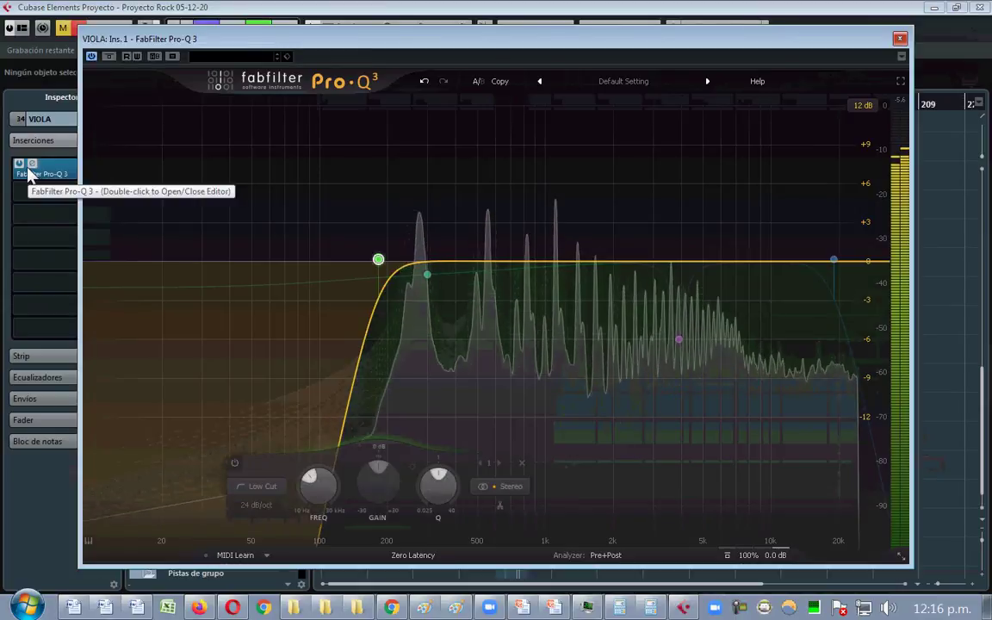
double_click(28, 171)
- Switch the solo from VIOLA to Strings_Violin and rename that track VIOLIN
left_click(177, 371)
left_click(176, 400)
double_click(243, 403)
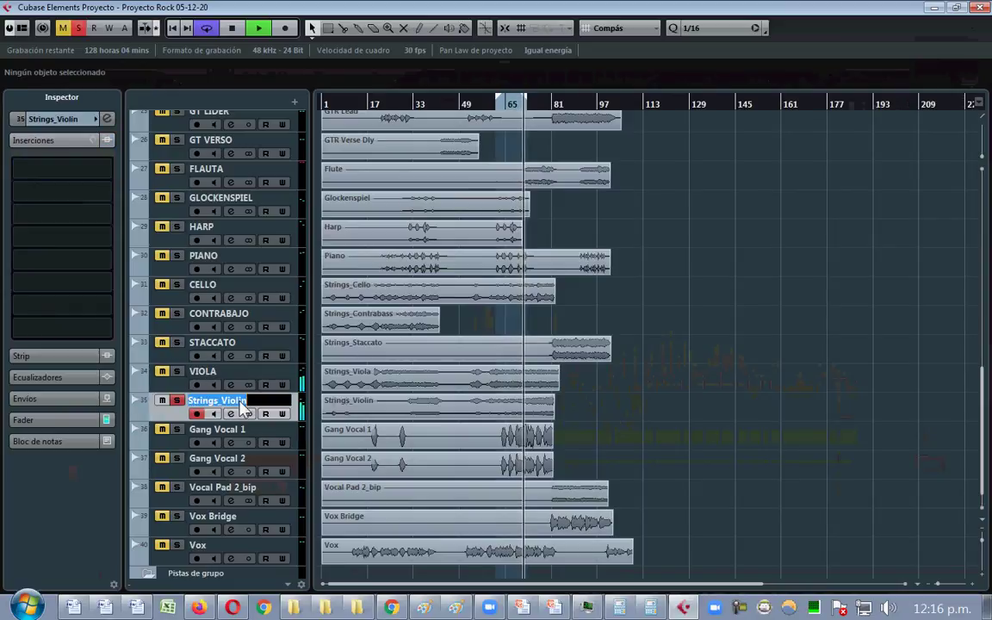
type("VIOLIIN")
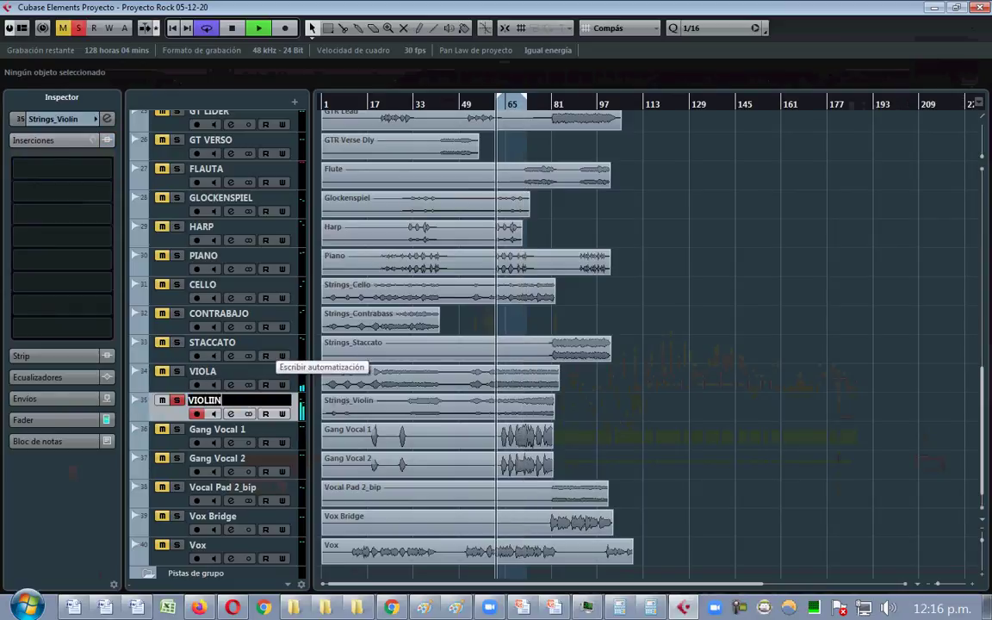
key("Return")
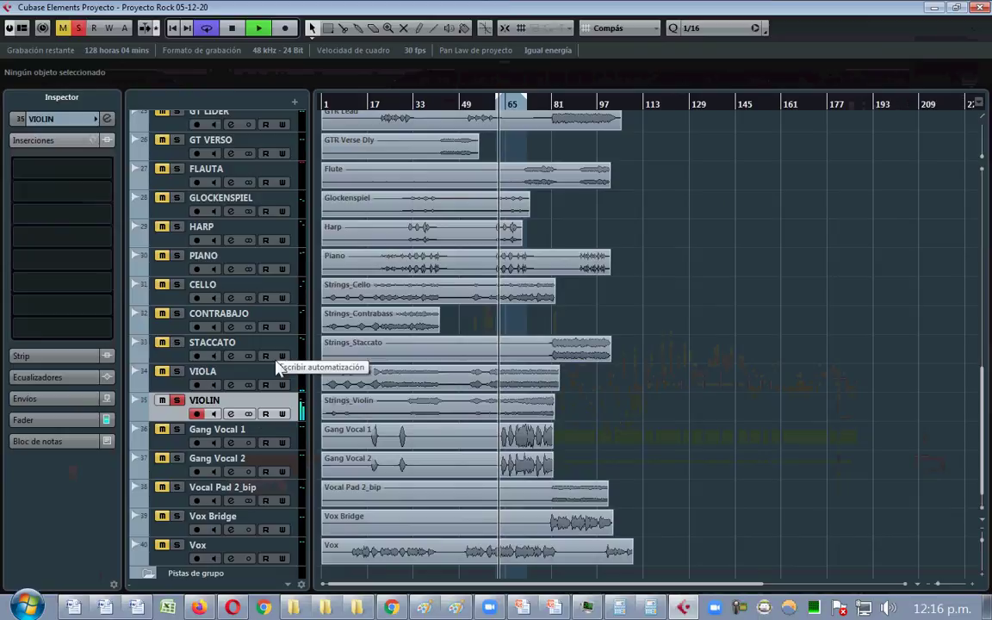
- Insert FabFilter Pro-Q 3 on the VIOLIN track
left_click(62, 165)
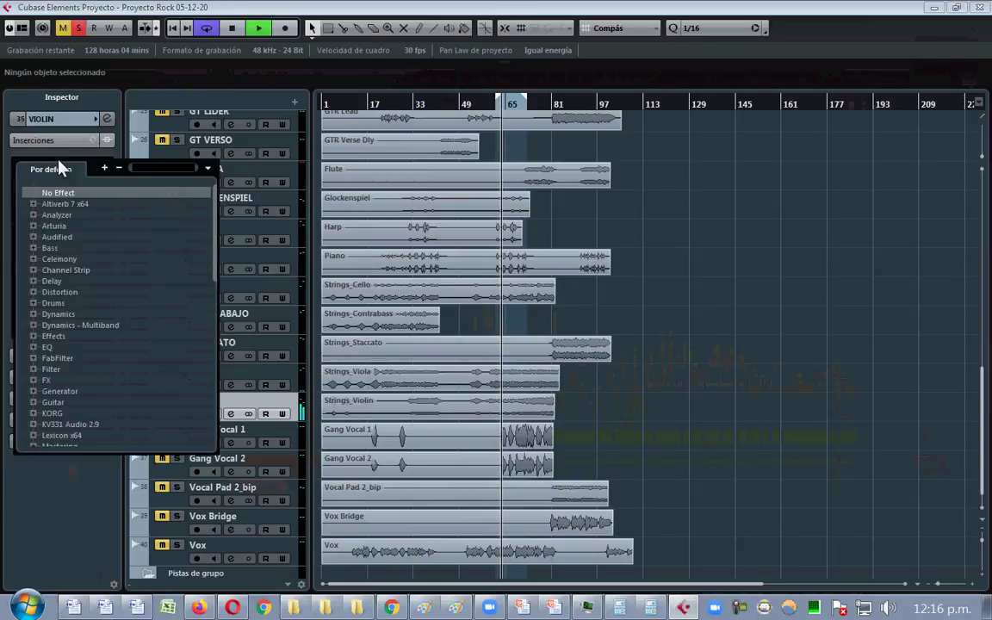
type("PRO-Q")
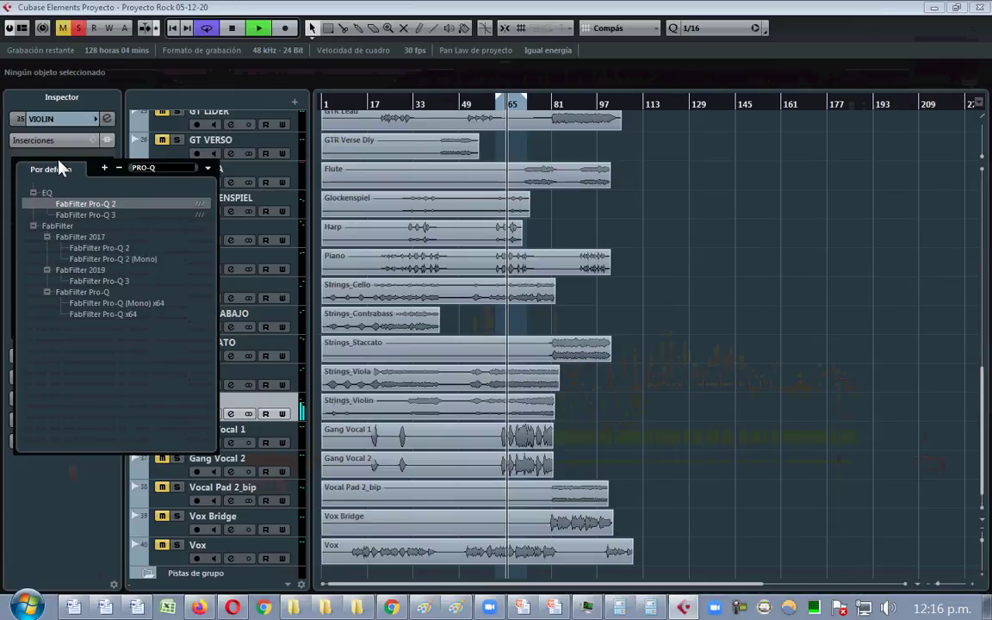
left_click(103, 214)
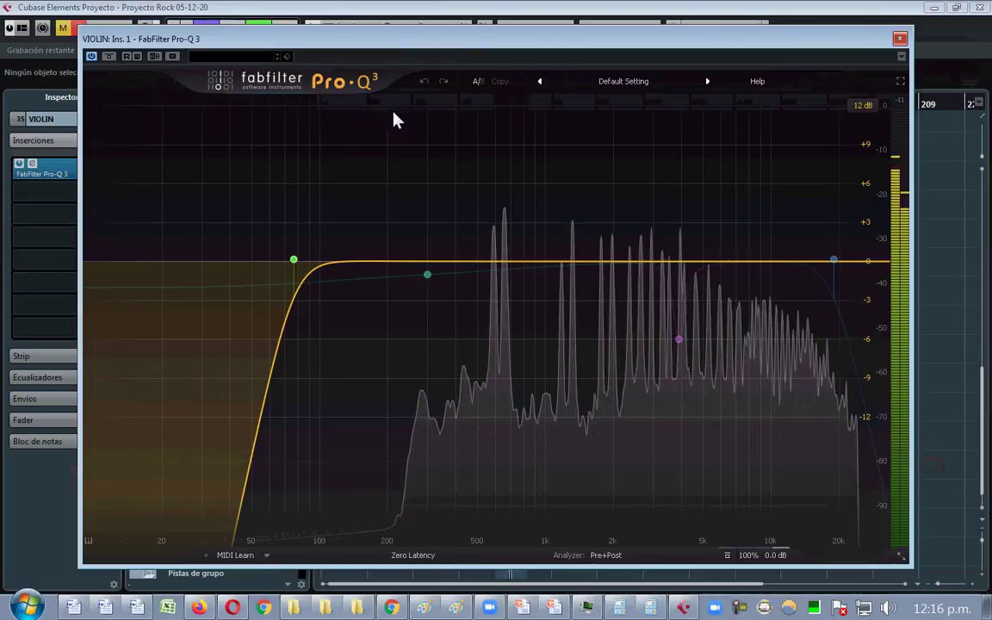
- Raise VIOLIN's low cut to about 380 Hz and close the equalizer
mouse_move(312, 257)
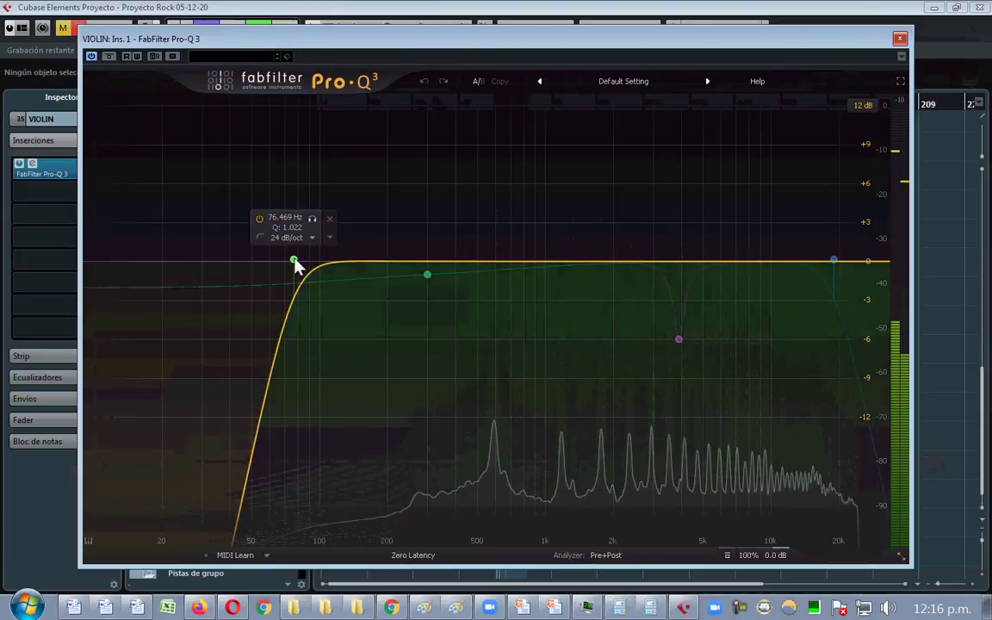
left_click(293, 260)
left_click_drag(297, 259, 458, 253)
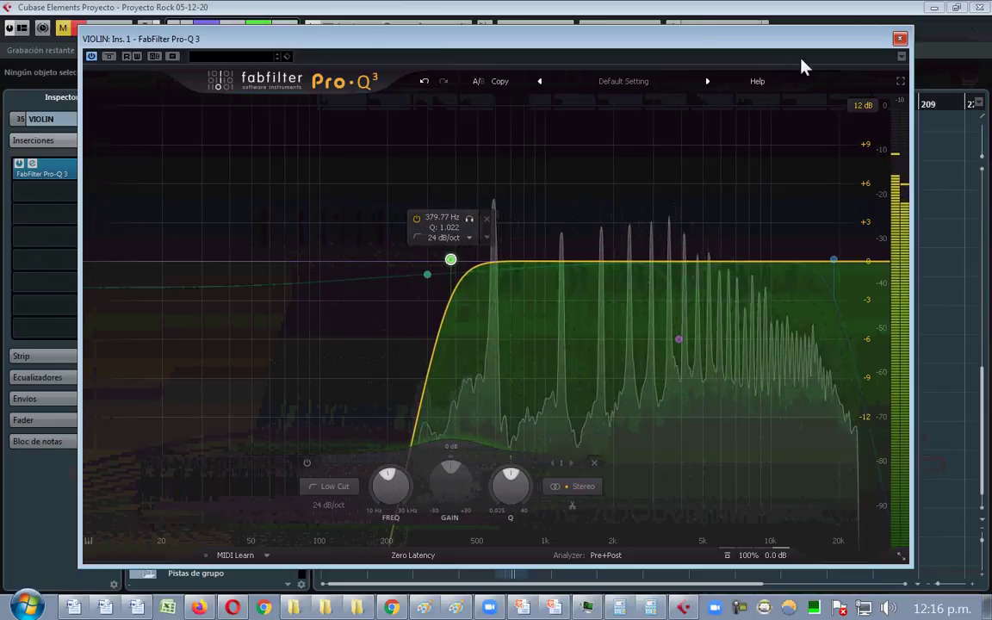
left_click(901, 39)
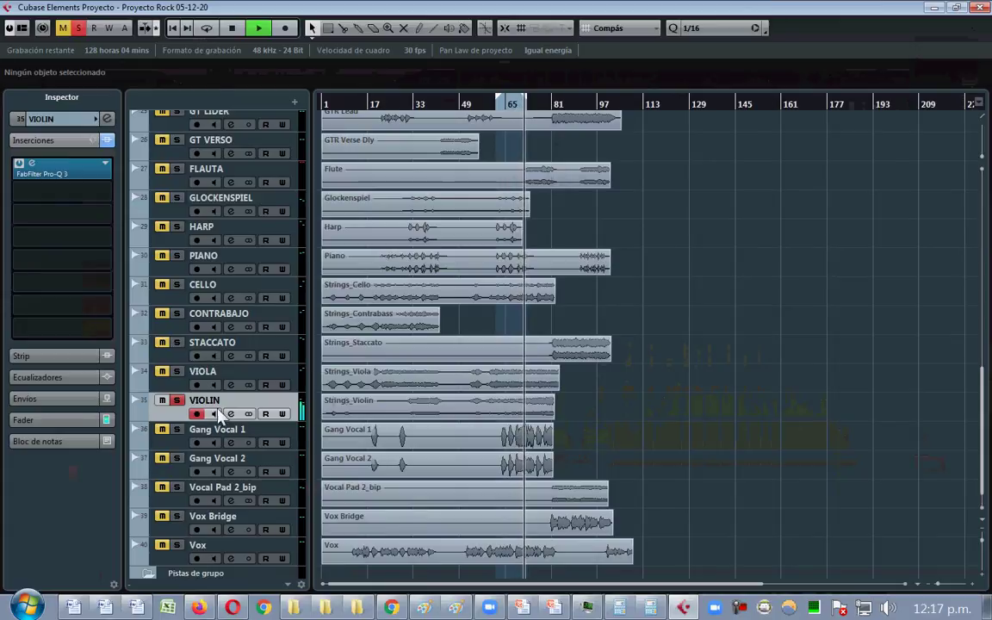
- Play the VIOLIN track from about bar 30 and check its low cut in the equalizer
left_click(407, 103)
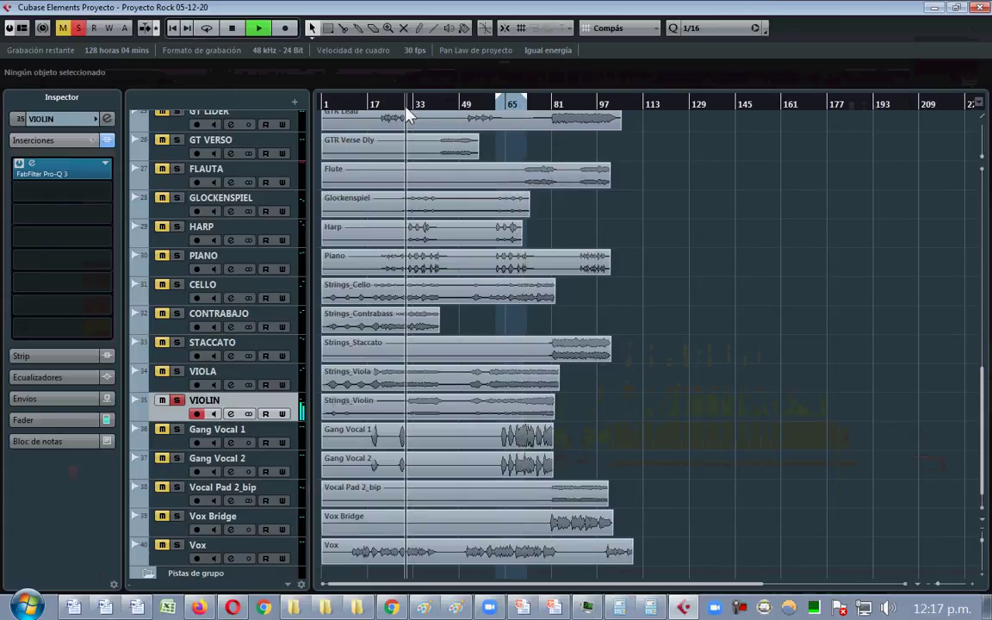
left_click(34, 164)
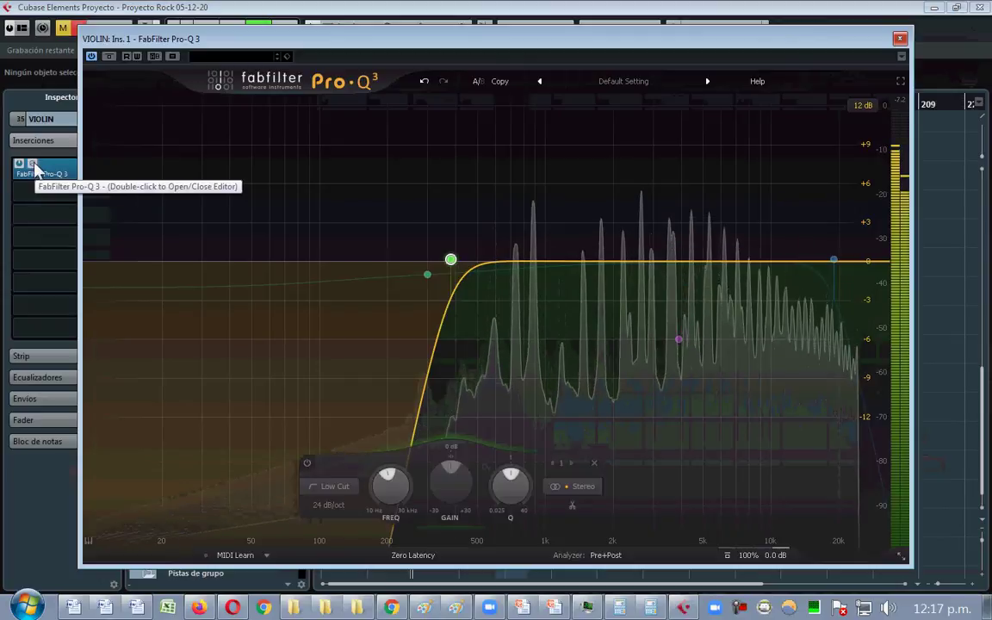
left_click(34, 166)
- Switch the solo from VIOLIN to Gang Vocal 1 and play it from near bar 65
left_click(176, 400)
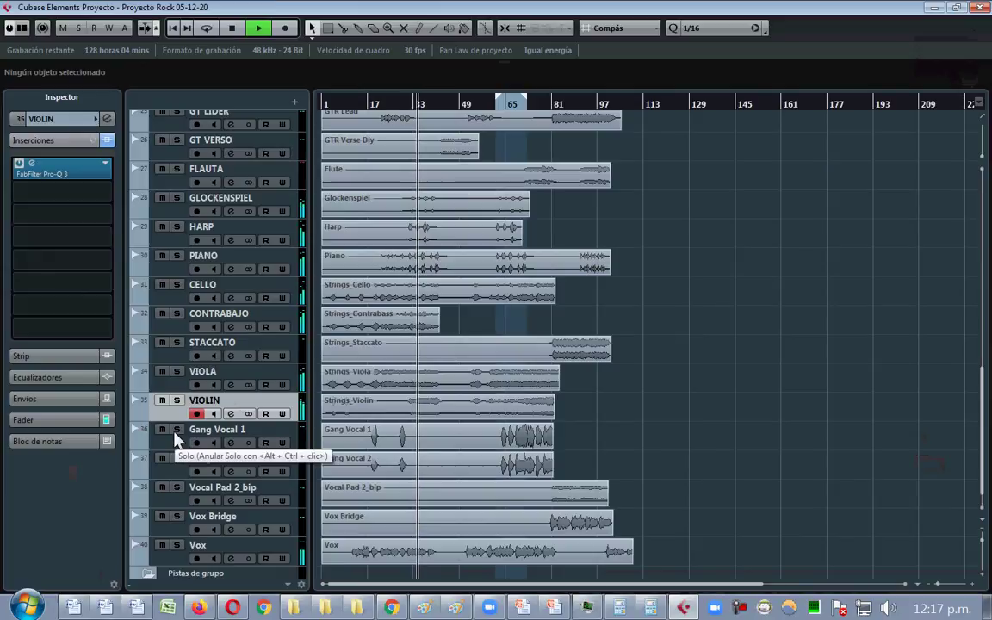
left_click(176, 432)
left_click(511, 105)
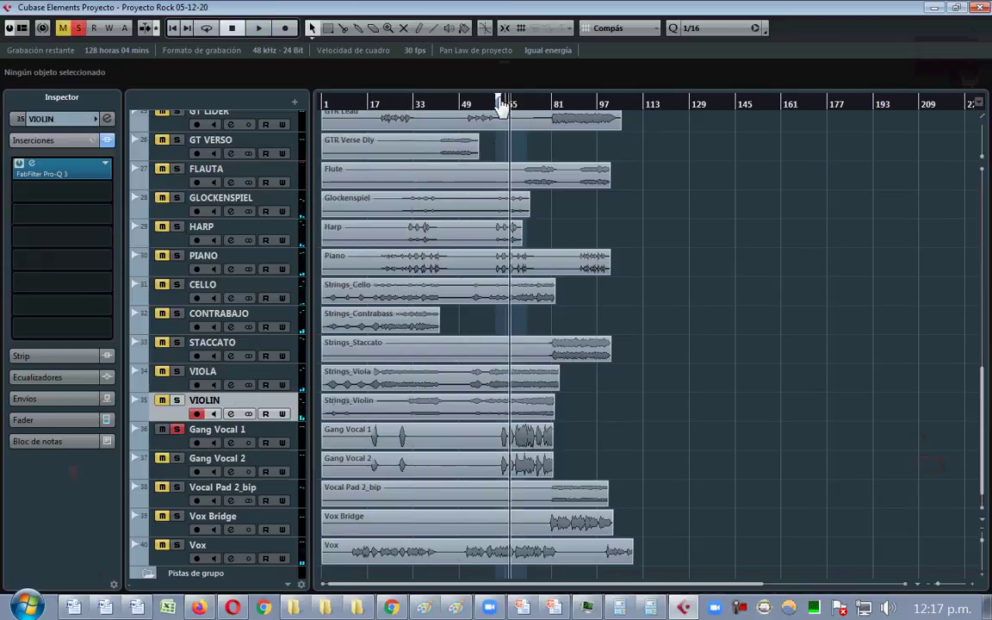
double_click(233, 429)
key("Return")
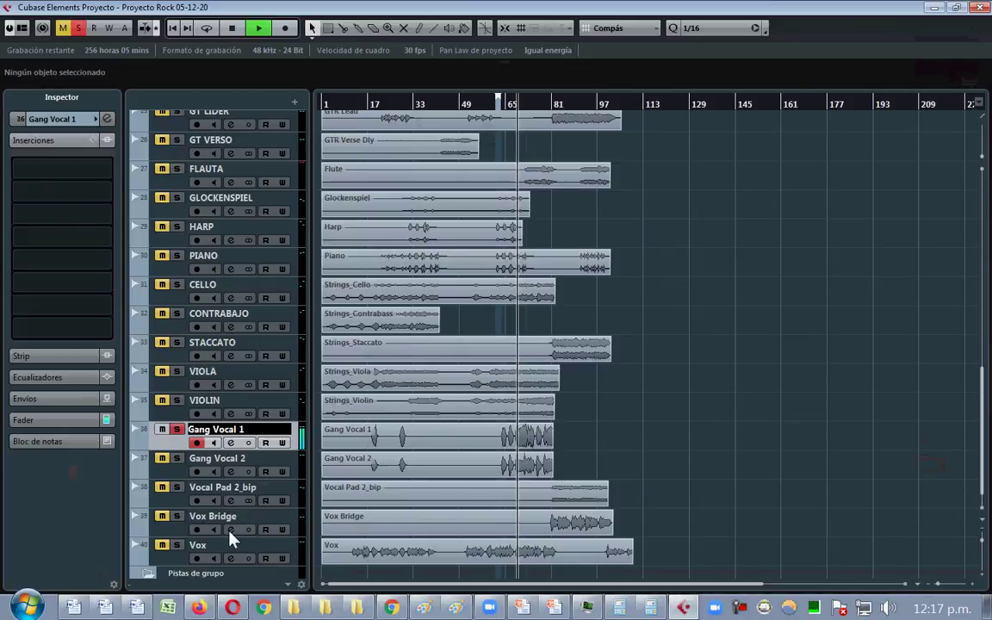
- Rename the Vox track VOZ
double_click(204, 547)
type("V")
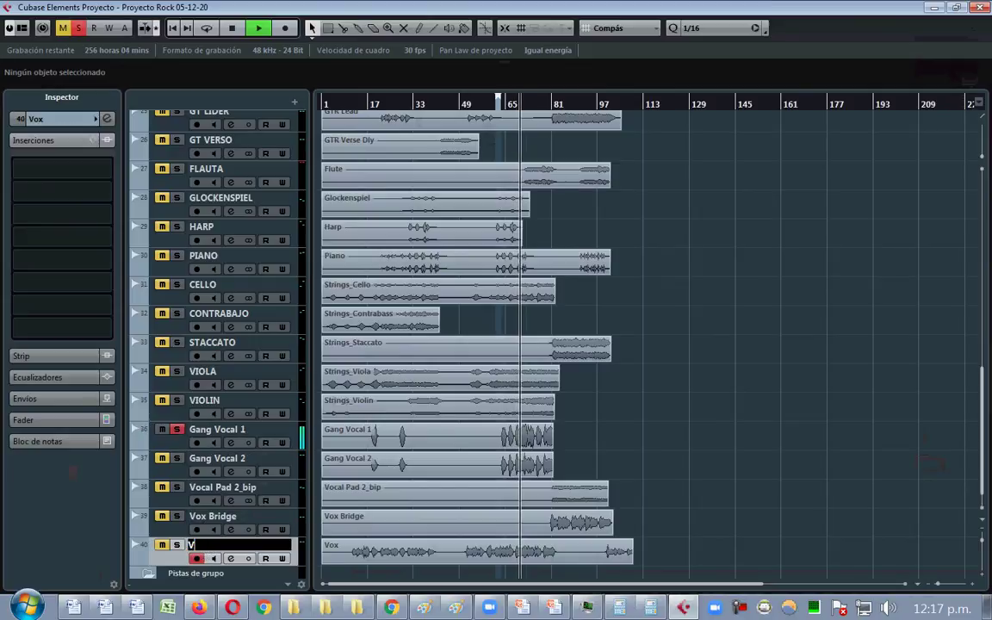
type("OZ LI")
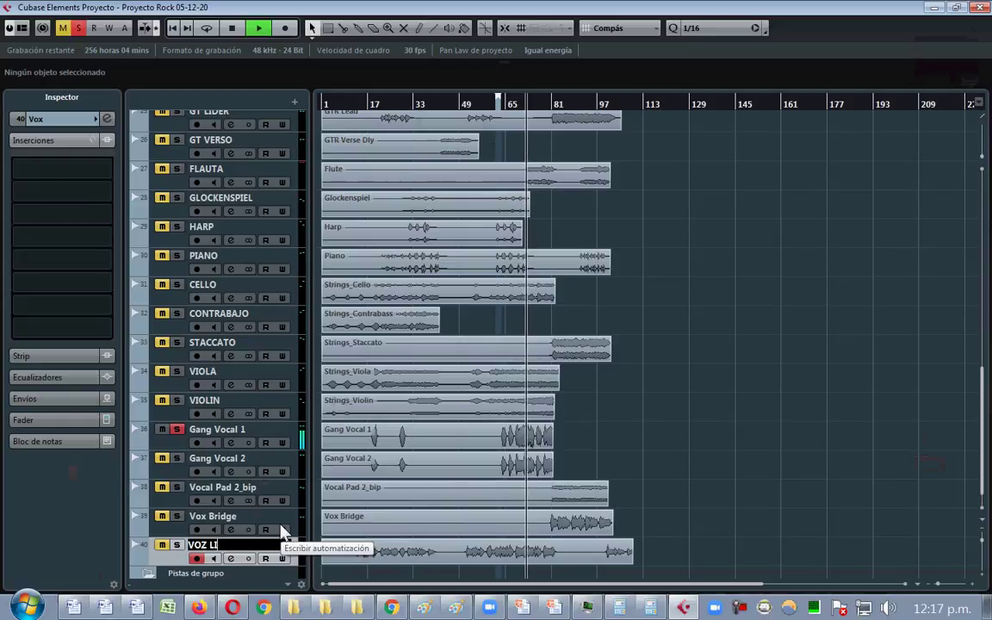
type("E")
key("BackSpace")
key("BackSpace")
key("BackSpace")
key("Return")
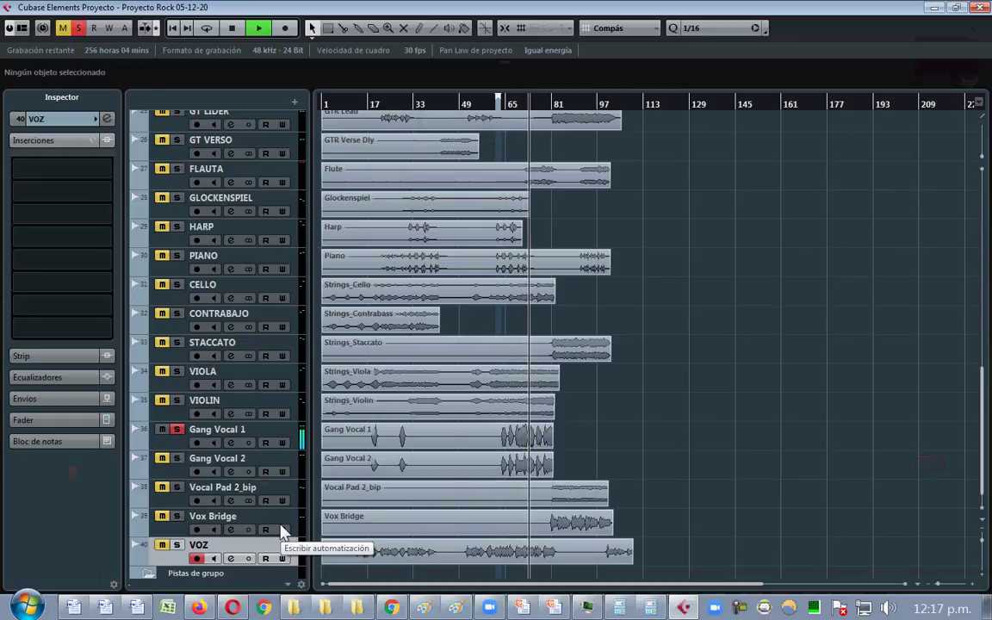
- Rename the Gang Vocal 1 track CORO L and the Gang Vocal 2 track COLO R
double_click(264, 428)
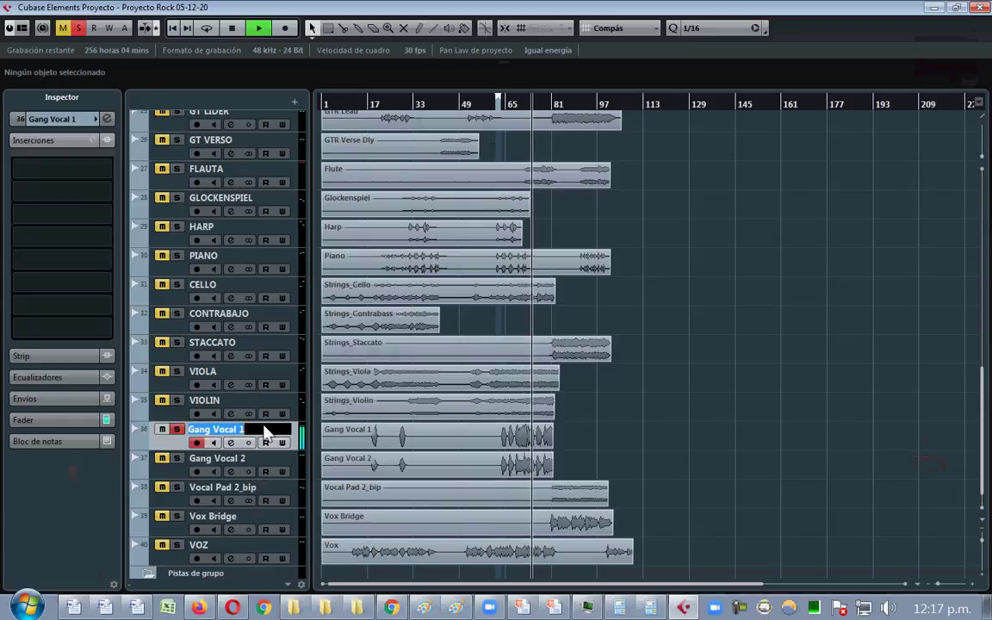
type("COR")
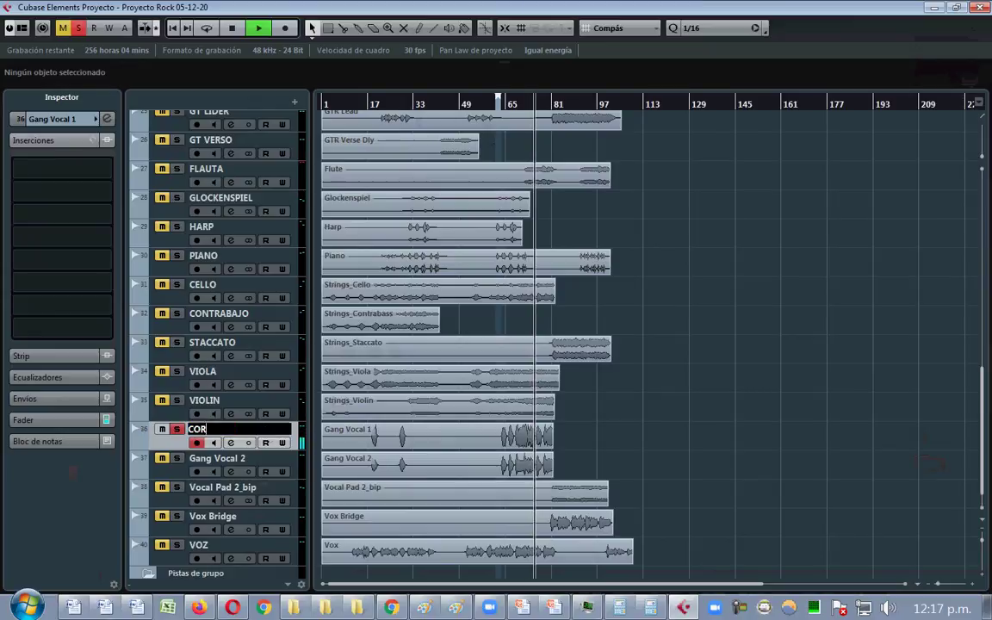
type("O L")
key("Tab")
type("COLO R")
key("Return")
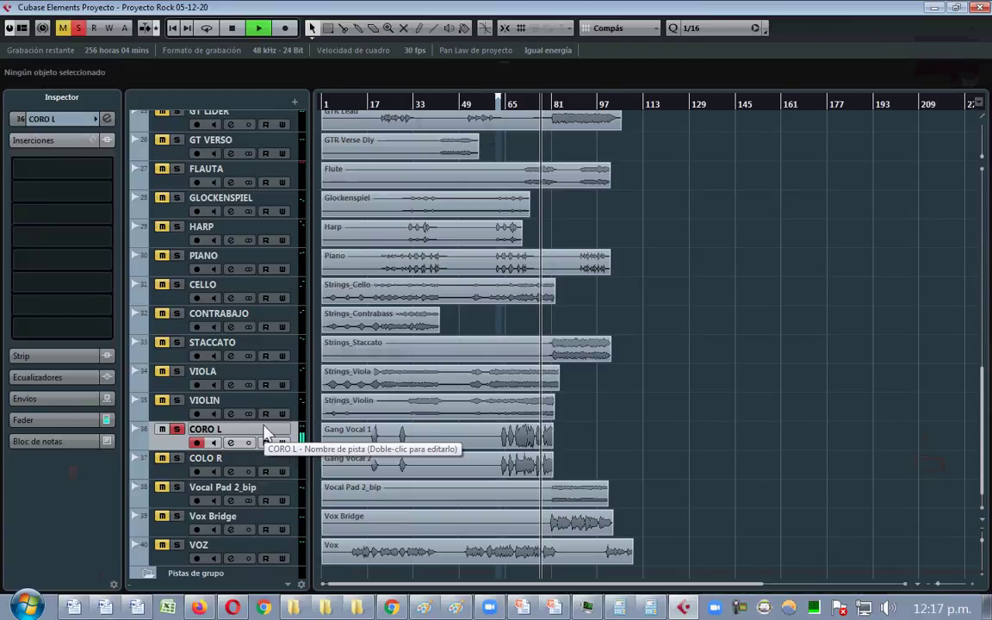
- Solo the Vocal Pad 2_bip track and rename it CORO 2
left_click(176, 487)
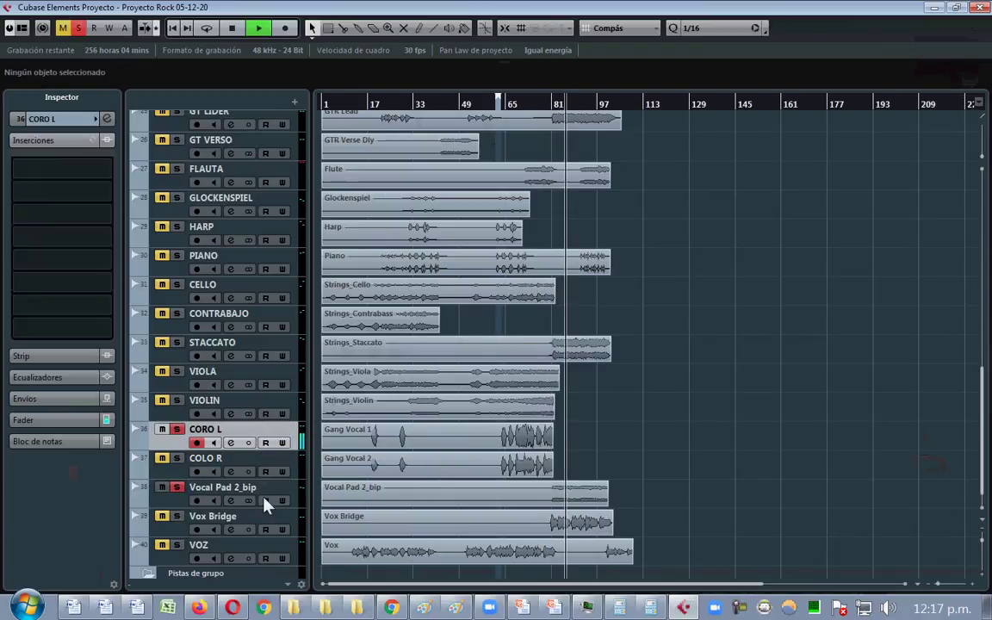
double_click(225, 489)
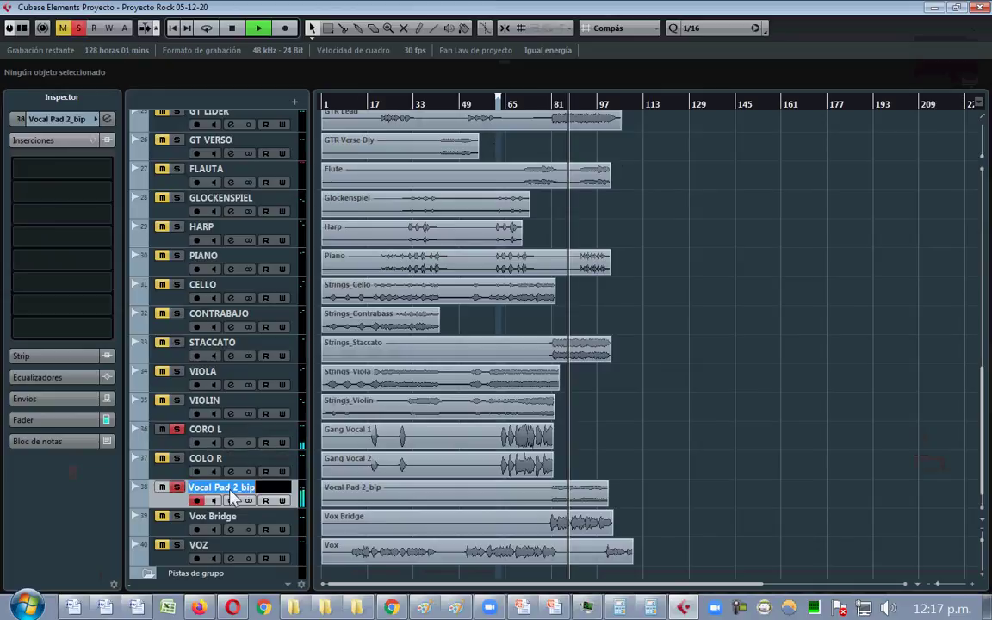
type("CORO 2")
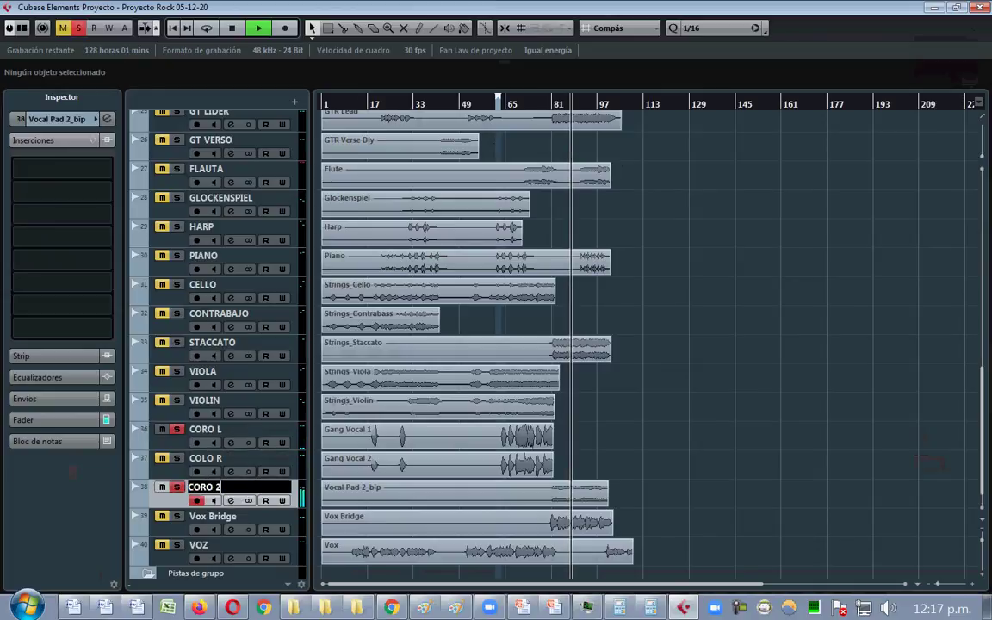
- Number the first pair of choir tracks by renaming them CORO 1L and COLO 1R
key("shift+Tab")
key("shift+Tab")
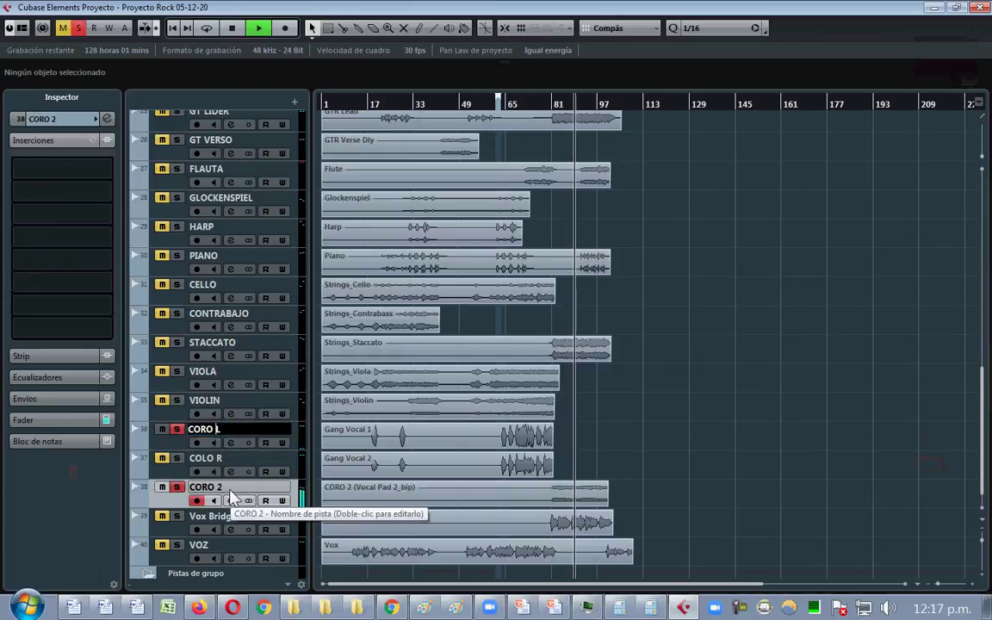
key("Left")
type("1")
key("shift+Tab")
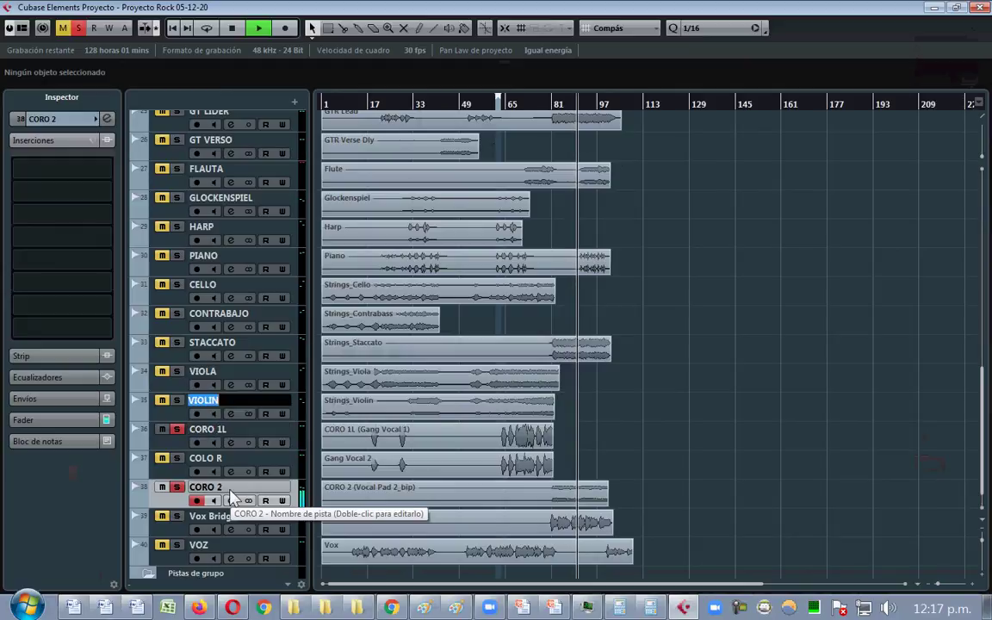
key("Tab")
key("Tab")
key("Left")
type("1")
key("Return")
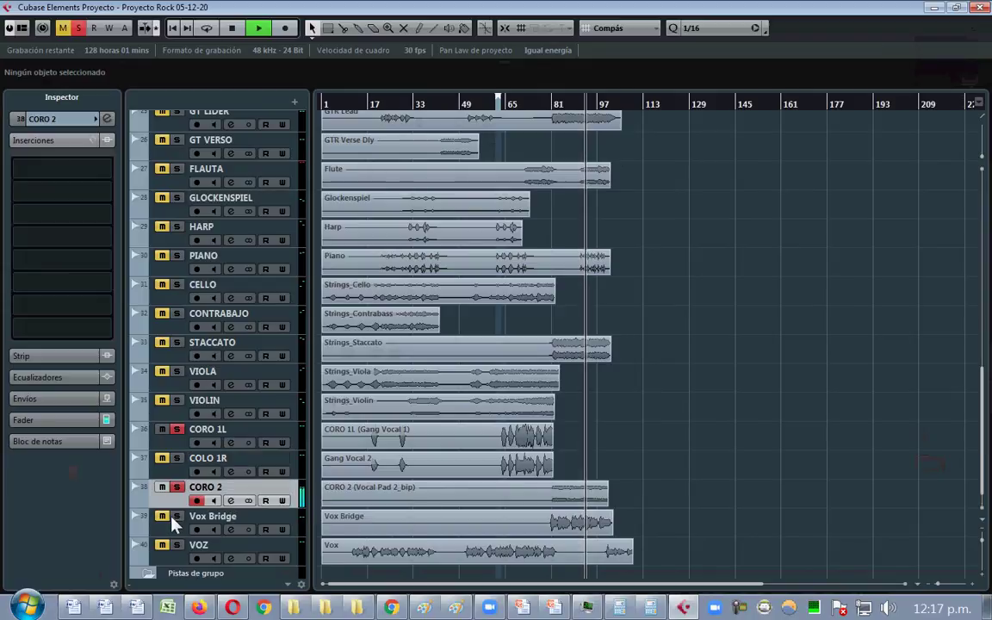
- Rename the Vox Bridge track VOZ 2 and the VOZ track VOZ 1
double_click(221, 519)
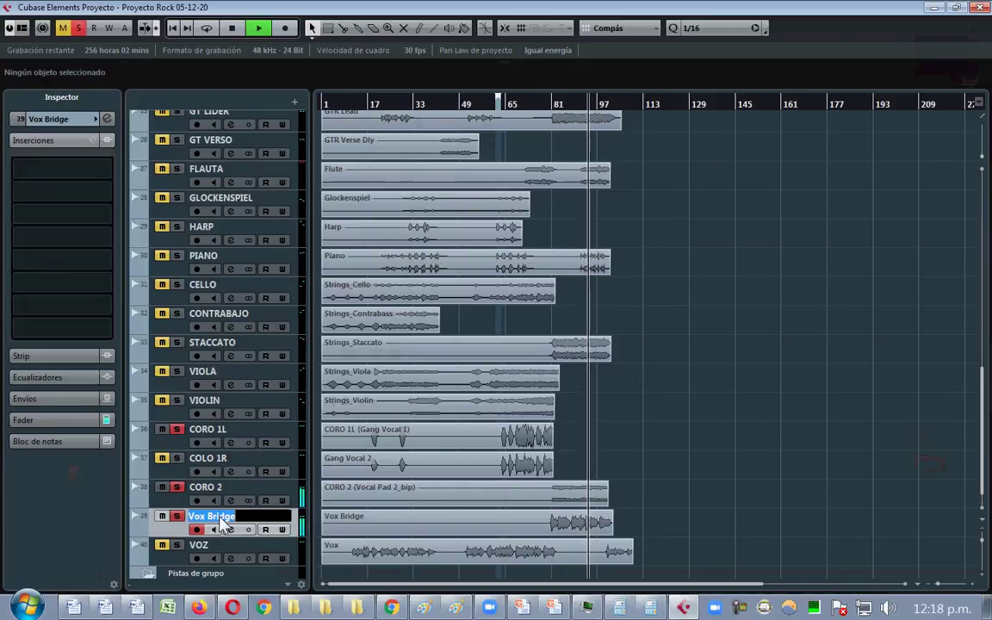
type("VO")
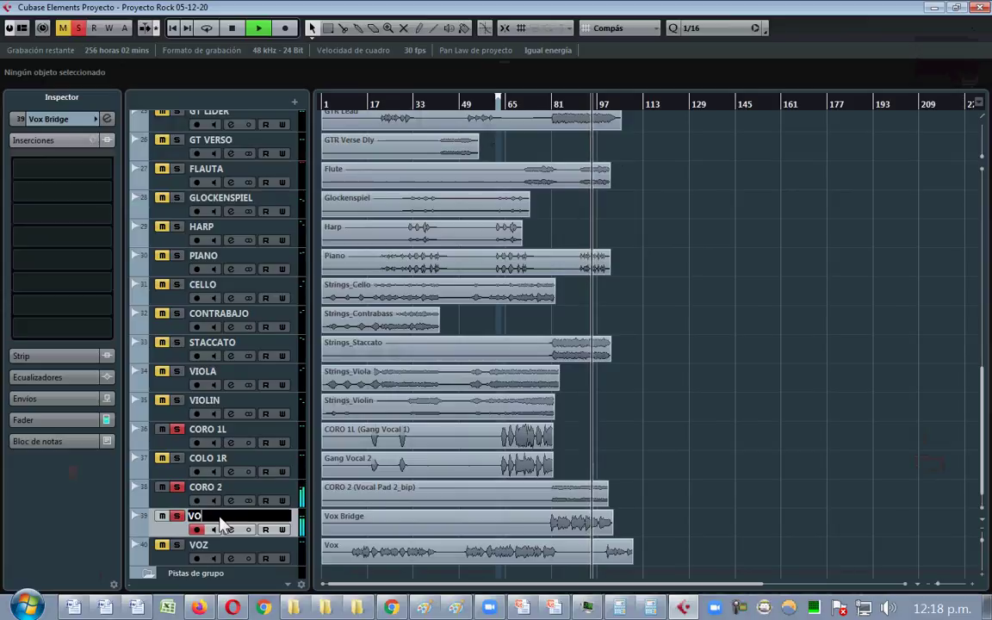
type("Z 2")
key("Tab")
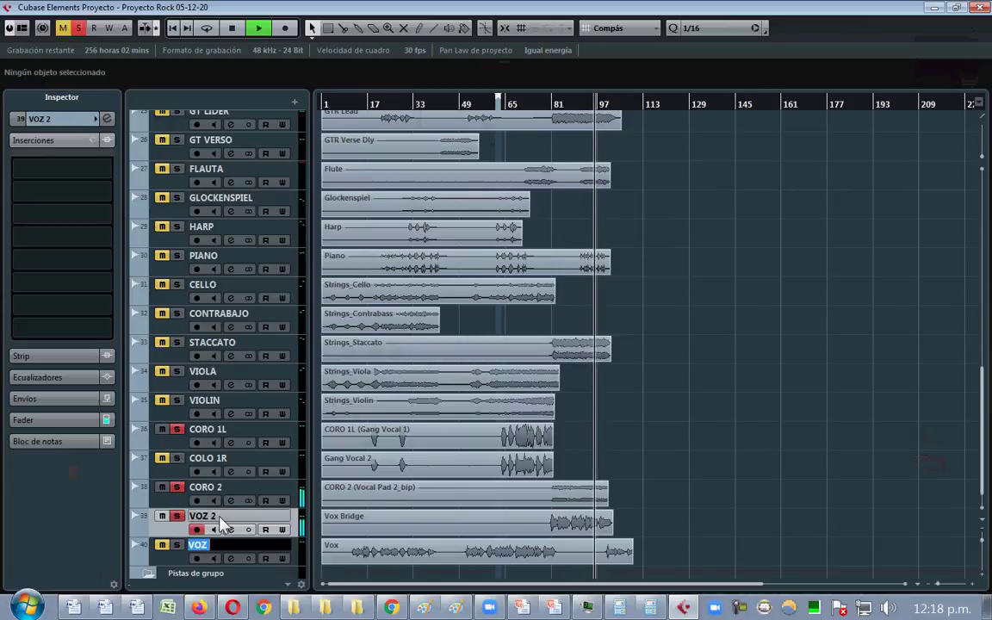
key("Right")
type("1")
key("Return")
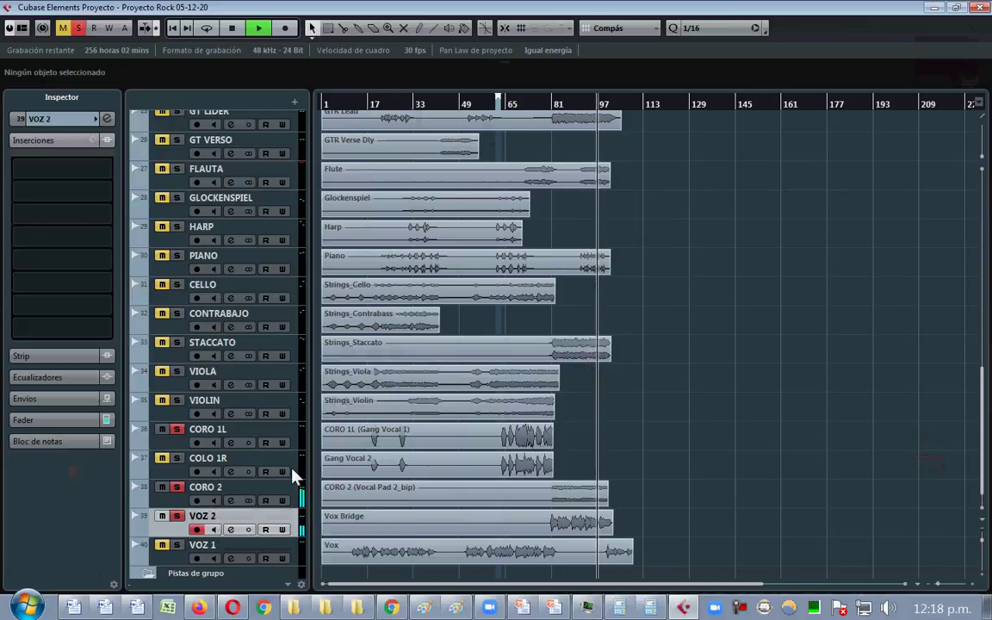
- Add a group track named CORO to the project
left_click(250, 431)
right_click(247, 428)
mouse_move(531, 155)
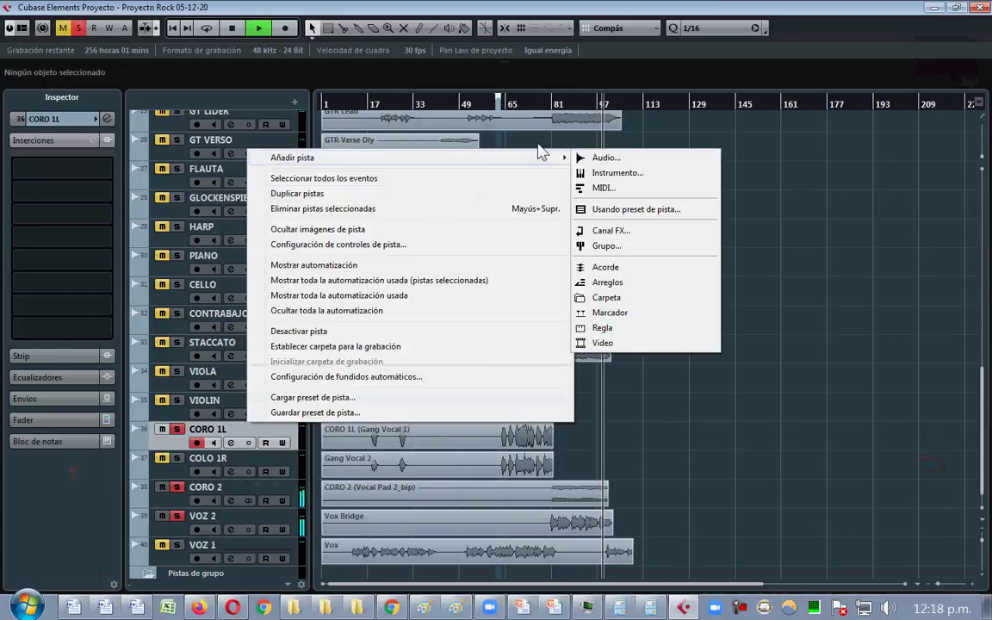
left_click(663, 247)
type("CORO")
key("Return")
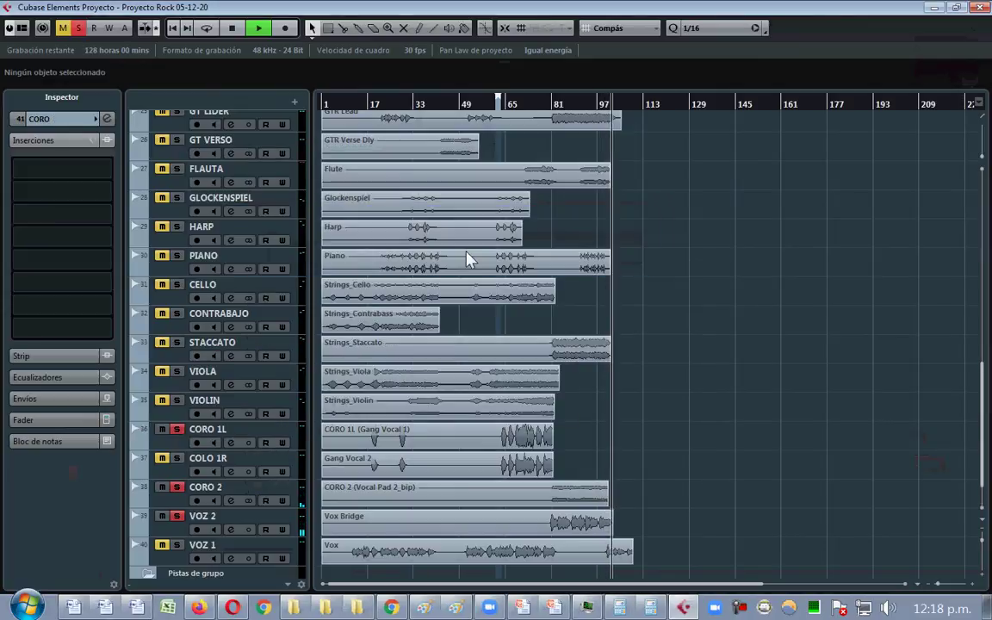
- Move the CORO group track directly above CORO 1L and rename it CORO 1
scroll(409, 520, "down", 2)
left_click_drag(290, 538, 286, 393)
double_click(227, 372)
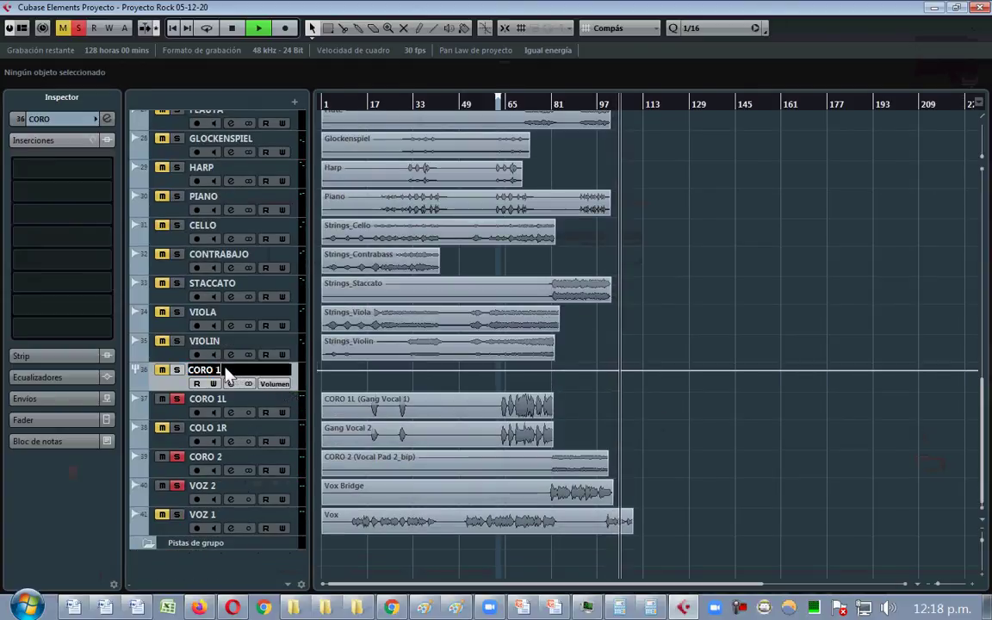
type("1")
key("Return")
- Route the outputs of CORO 1L and COLO 1R to the CORO 1 group
key("Down")
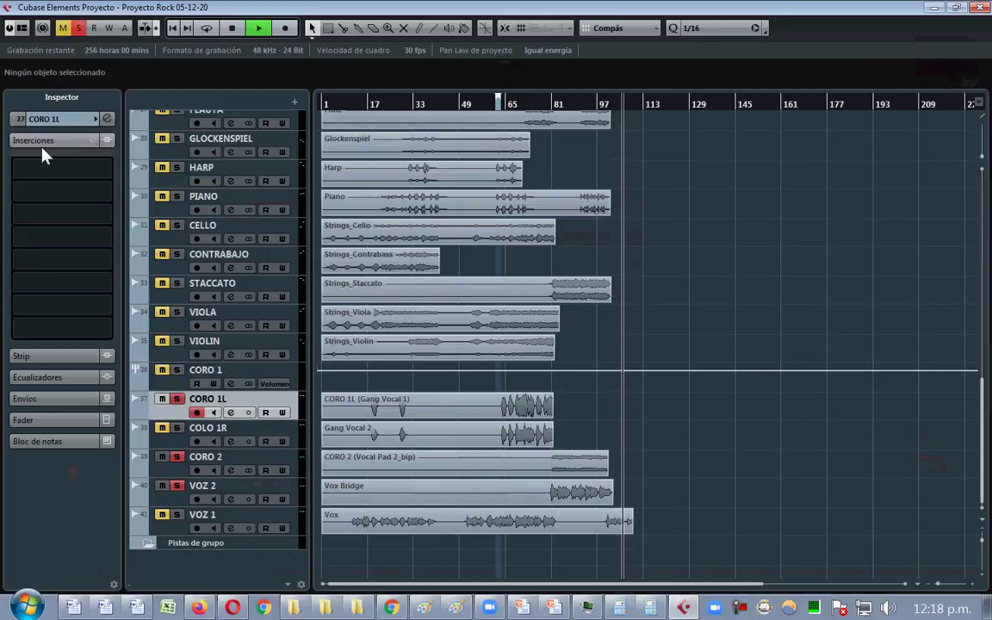
left_click(42, 114)
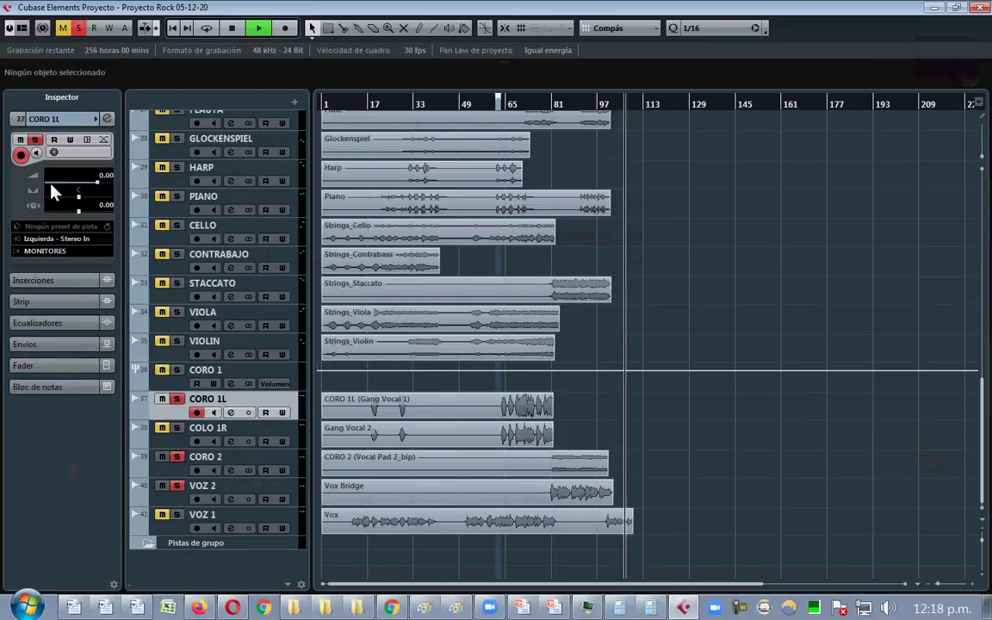
left_click(53, 251)
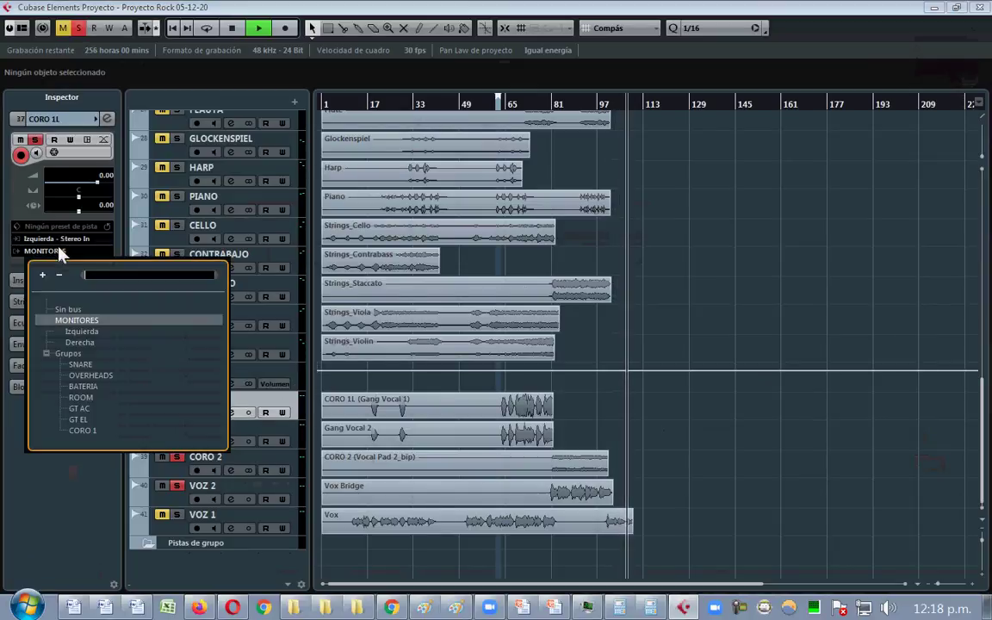
left_click(83, 430)
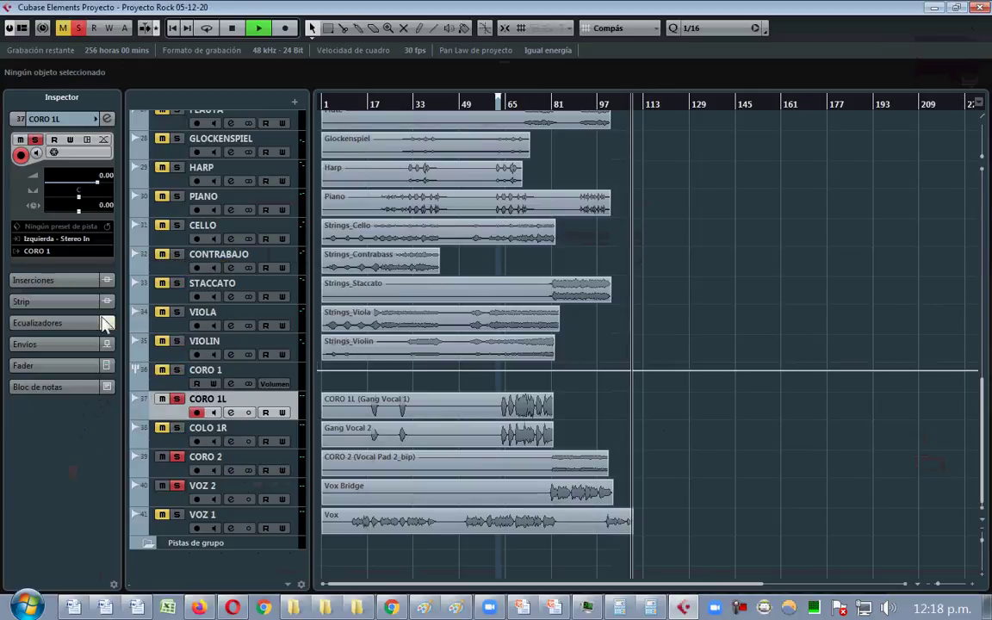
key("Down")
left_click(60, 250)
left_click(102, 436)
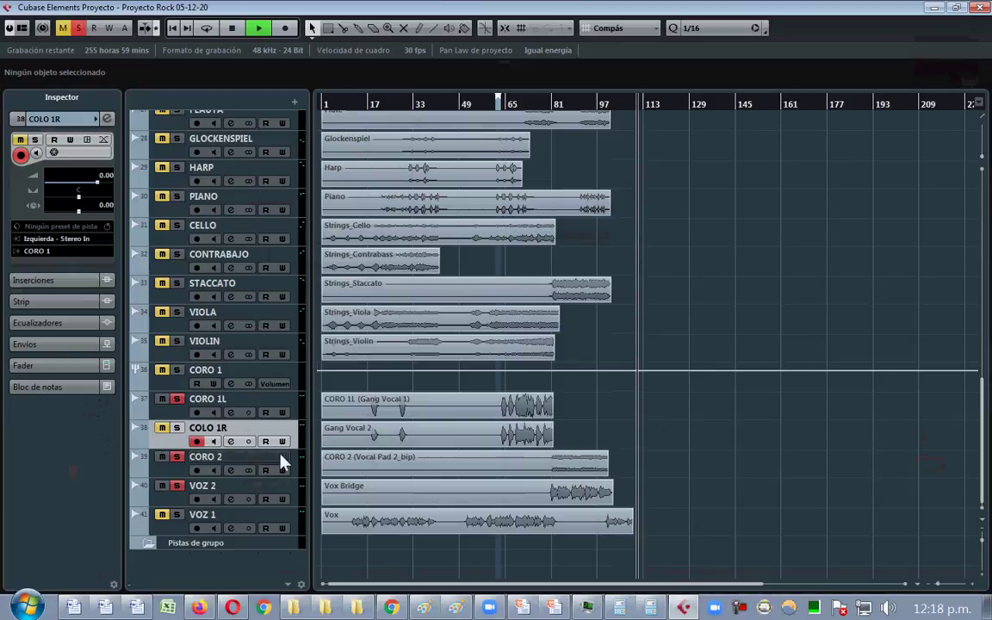
- Solo the CORO 1 group and take CORO 2 and VOZ 2 out of solo
left_click(258, 459)
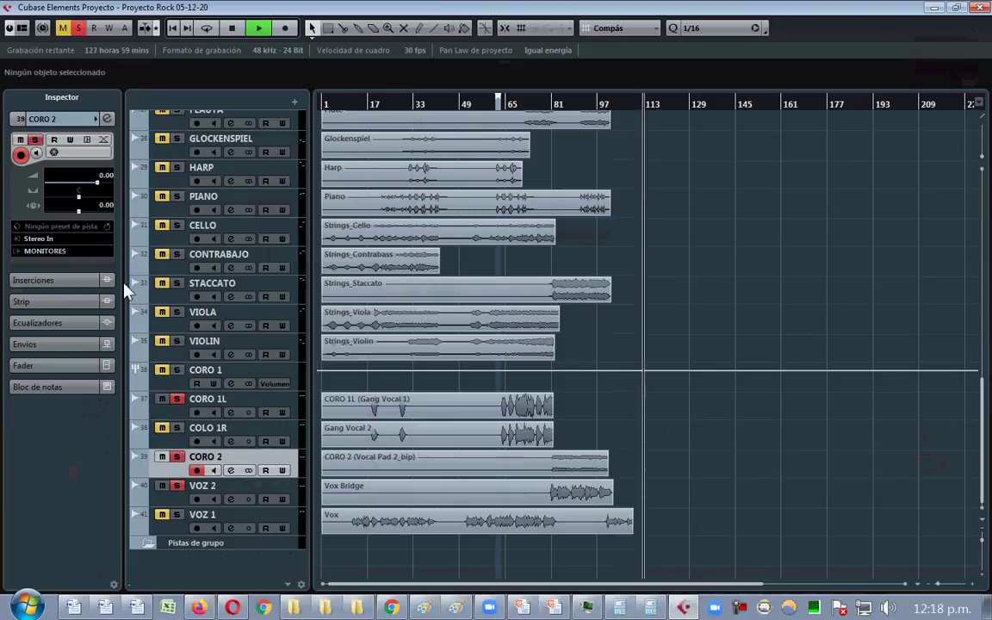
left_click(177, 369)
left_click(177, 427)
key("space")
left_click(178, 486)
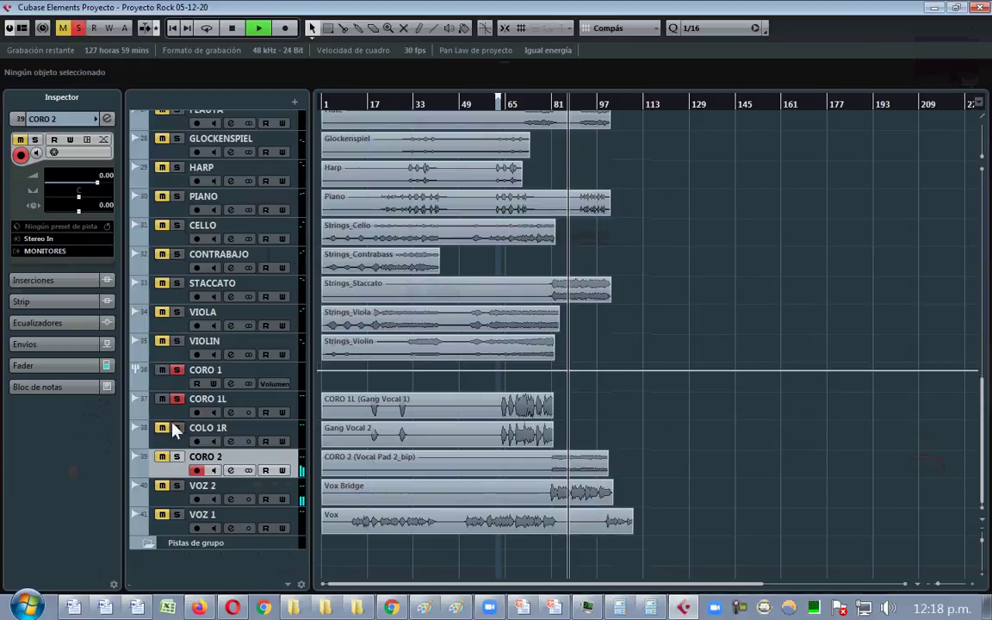
- Play the choir from just before bar 65 and switch the solo from CORO 1L to COLO 1R
left_click(508, 107)
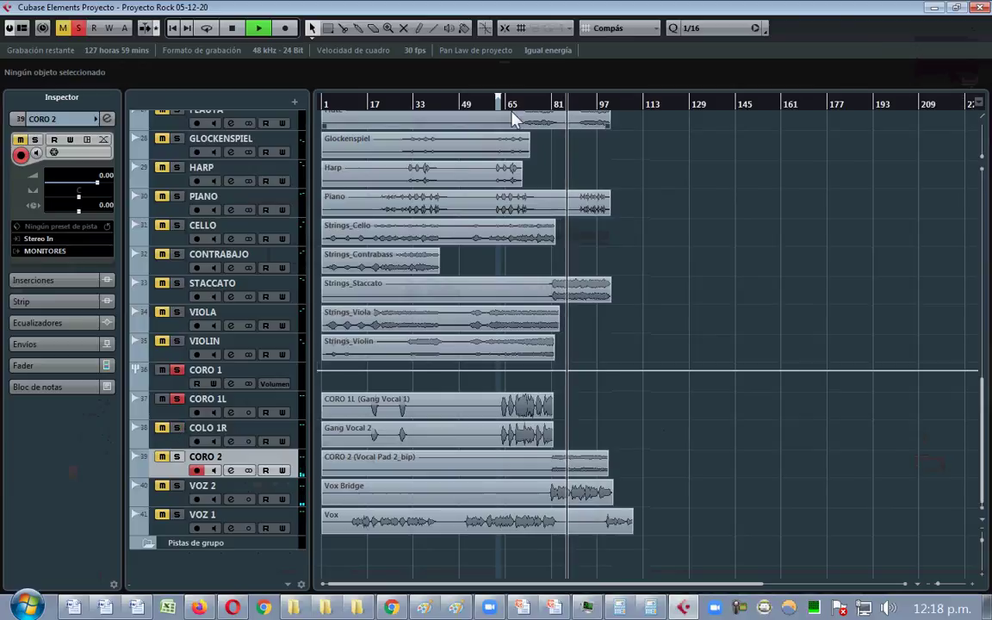
left_click(501, 108)
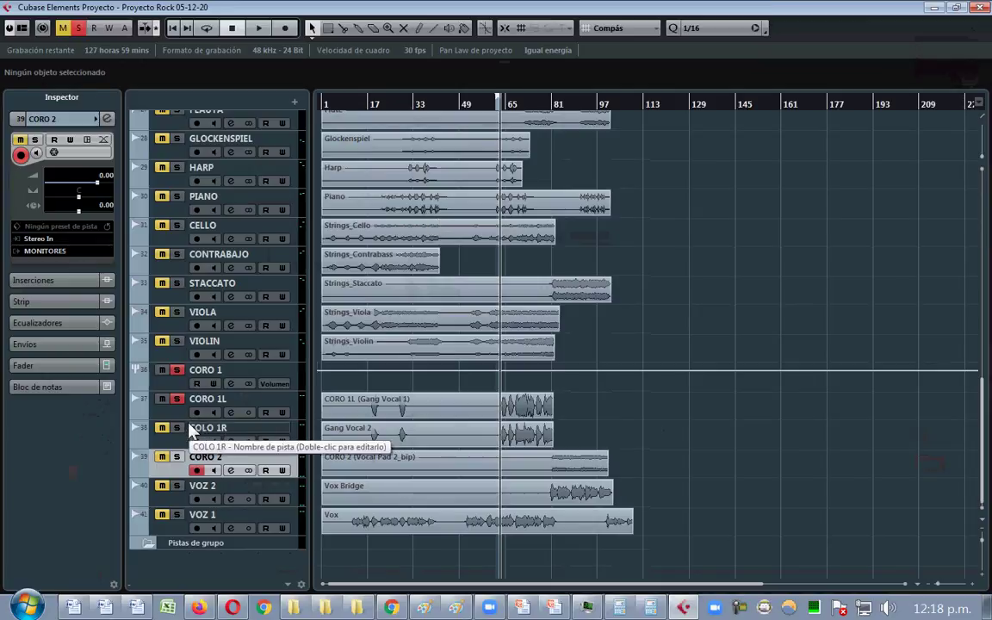
key("space")
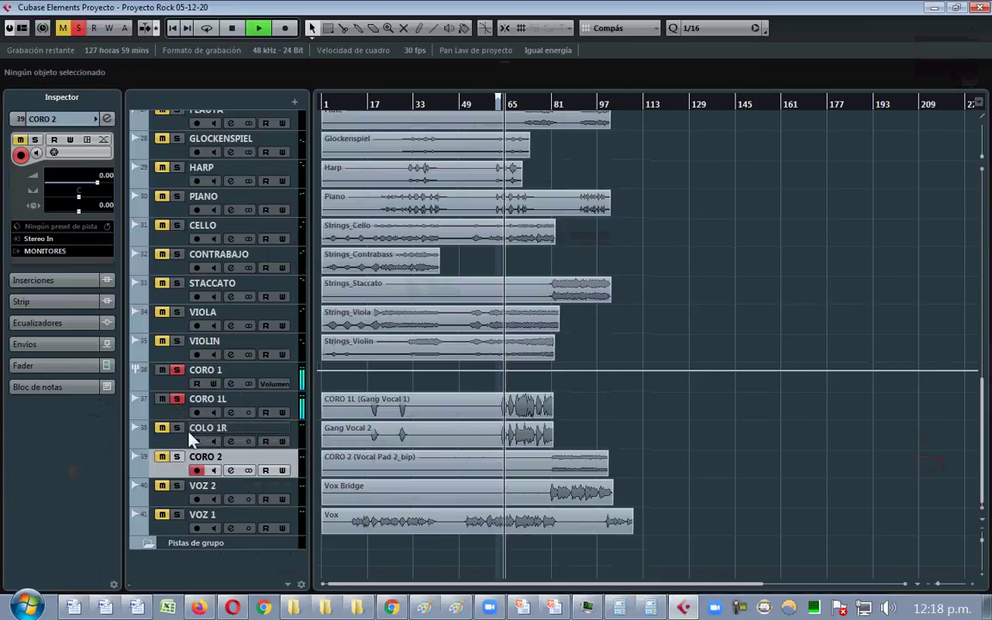
left_click(177, 398)
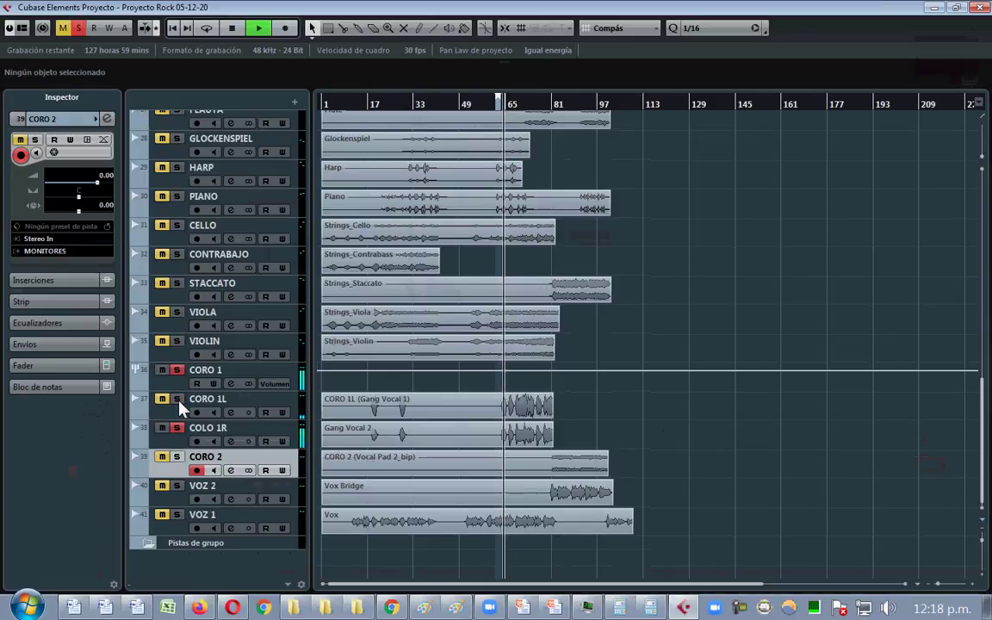
- Solo CORO 1L in place of COLO 1R and insert FabFilter Pro-Q 3 in its first insert slot
left_click(177, 399)
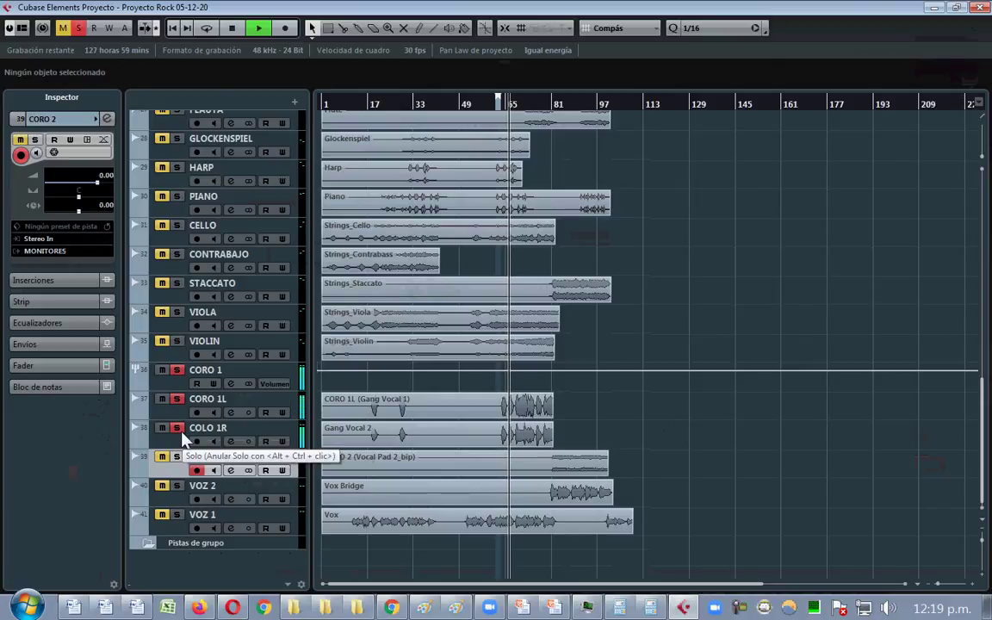
key("space")
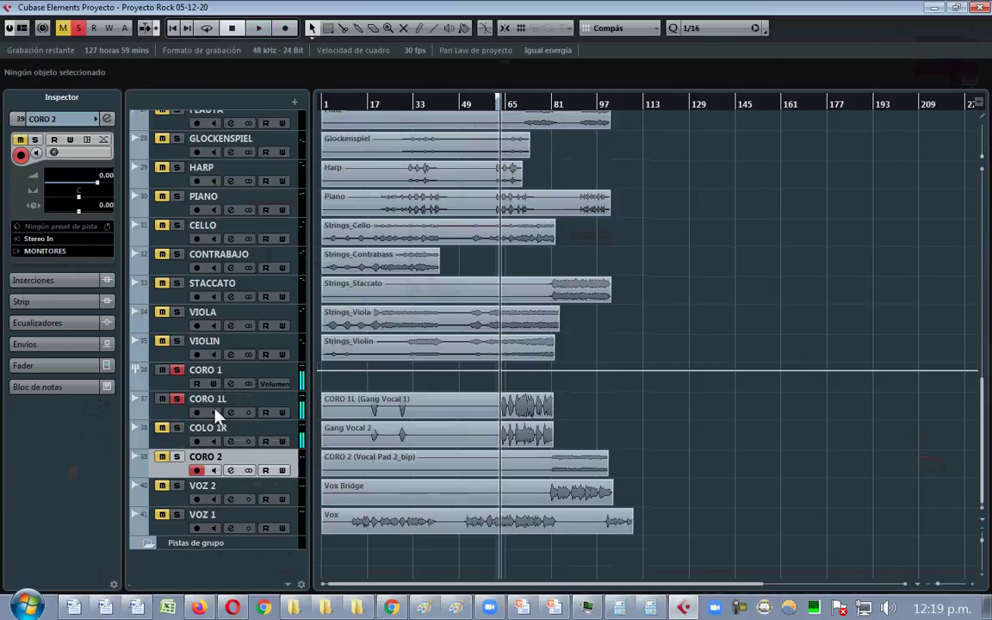
left_click(248, 405)
left_click(52, 280)
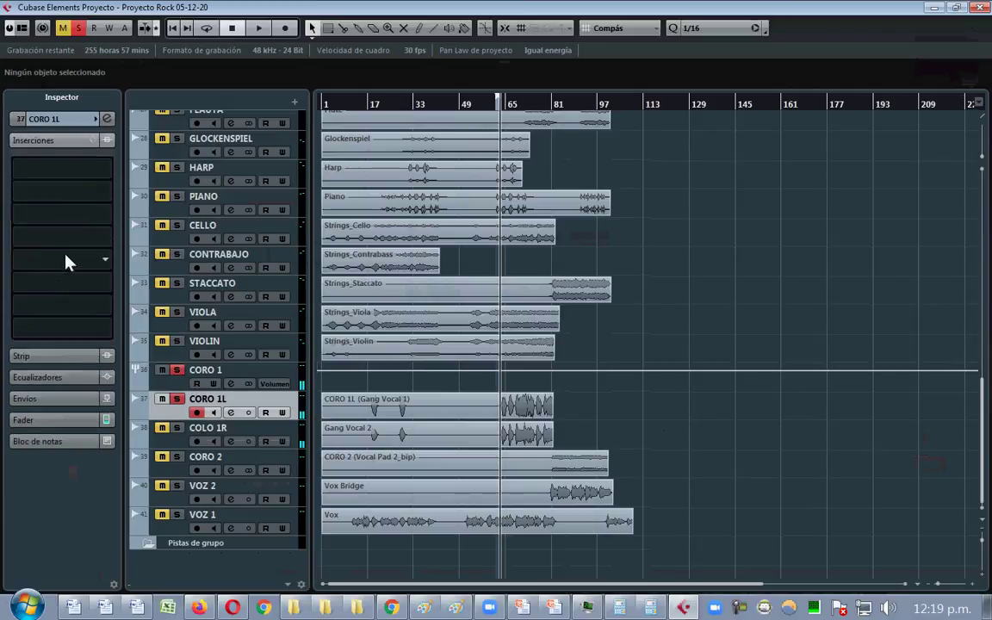
left_click(56, 169)
type("P")
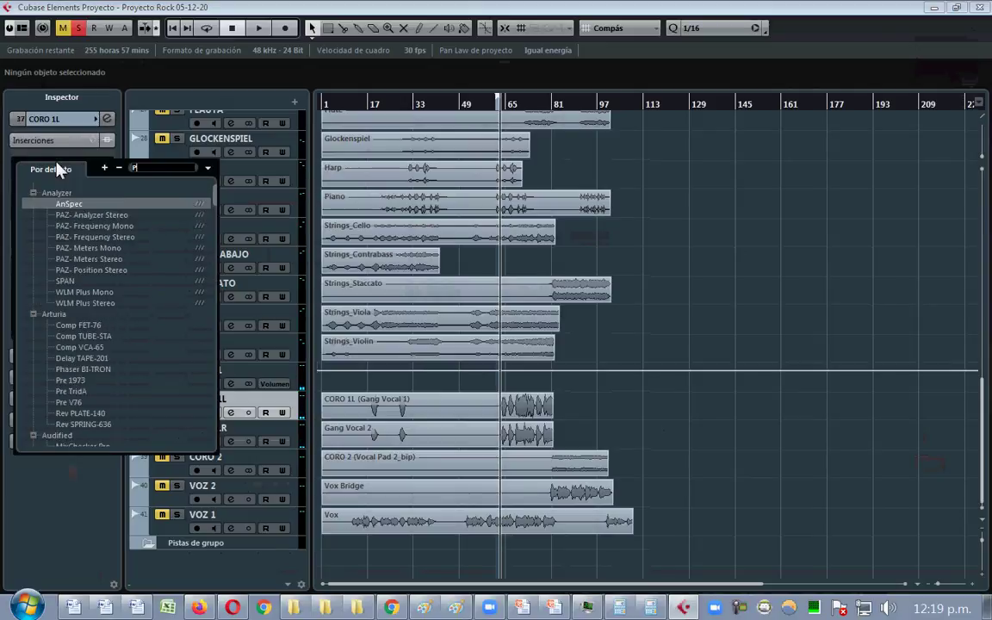
type("RO-Q")
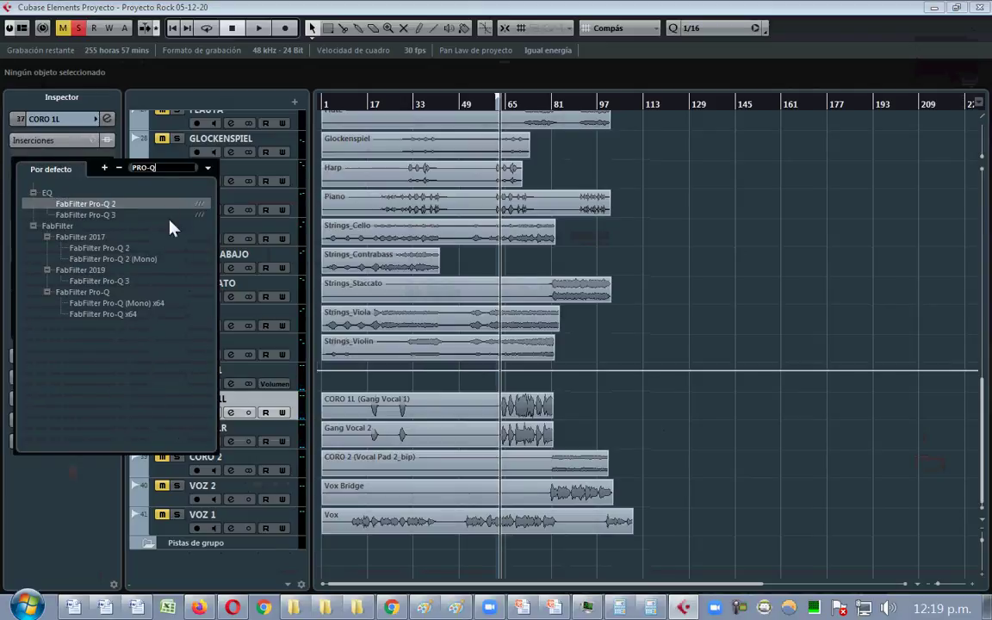
left_click(109, 217)
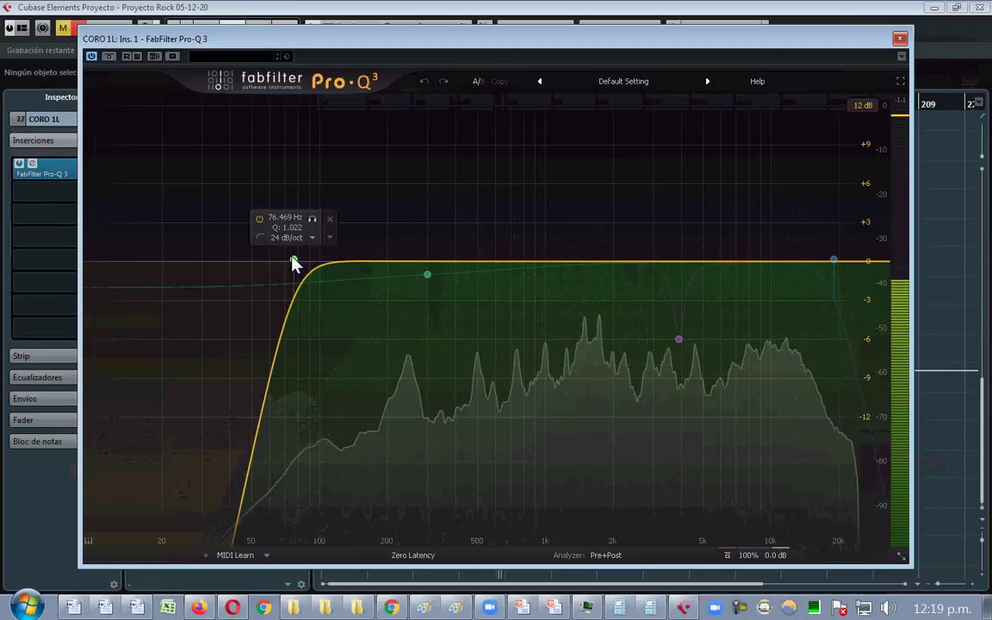
- Raise the low cut on CORO 1L to about 135 Hz at 24 dB/oct and close the equalizer
left_click_drag(293, 259, 353, 258)
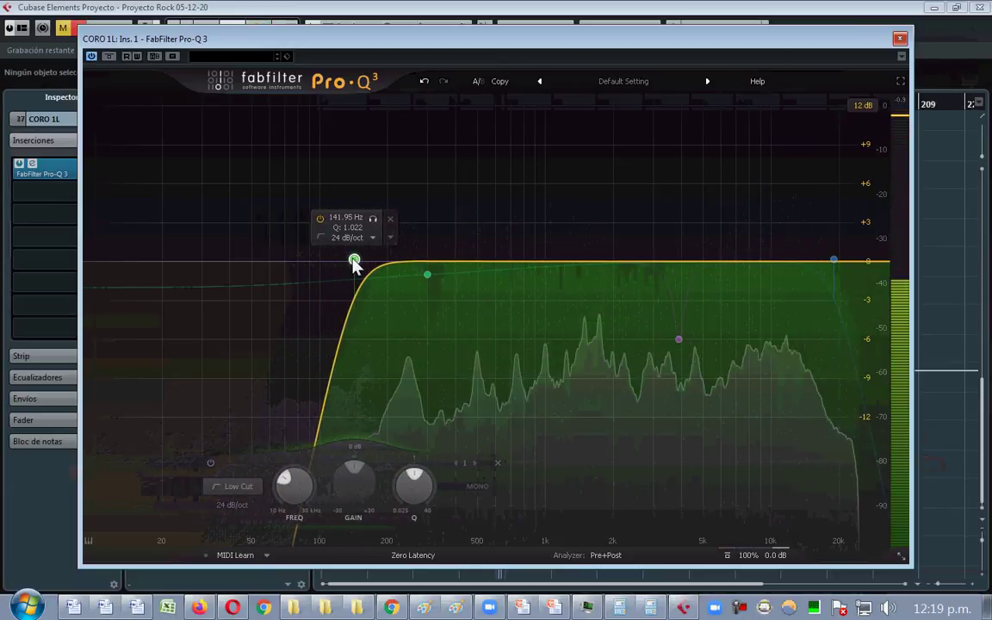
left_click_drag(353, 260, 338, 266)
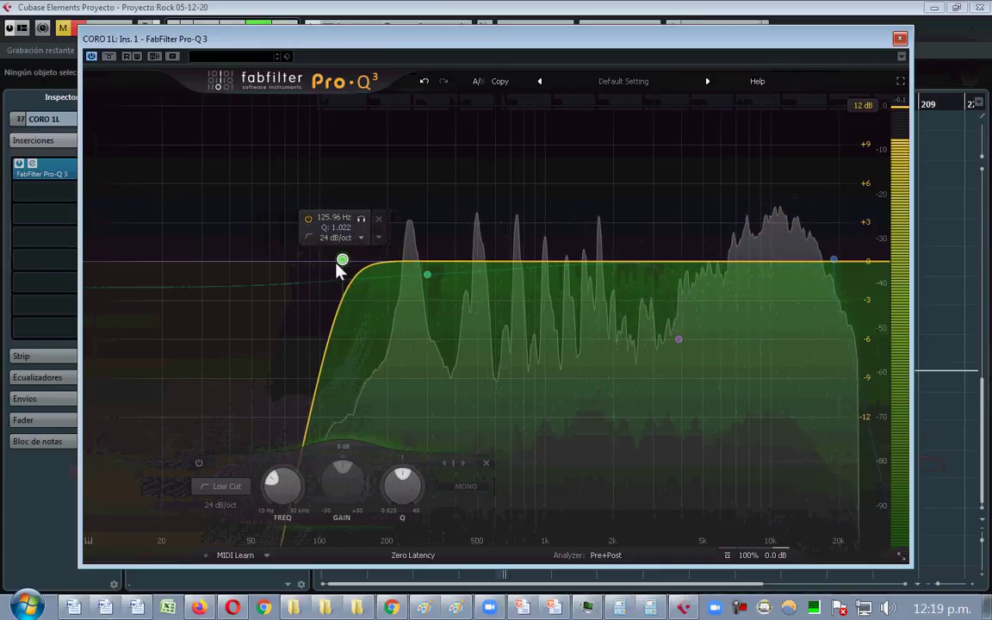
left_click(832, 262)
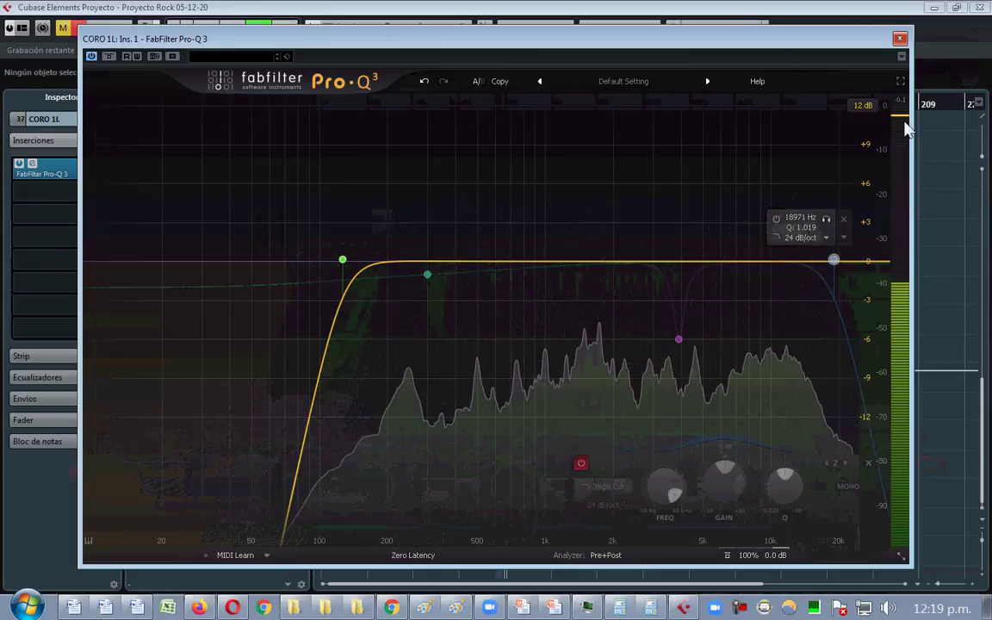
left_click(342, 260, "shift")
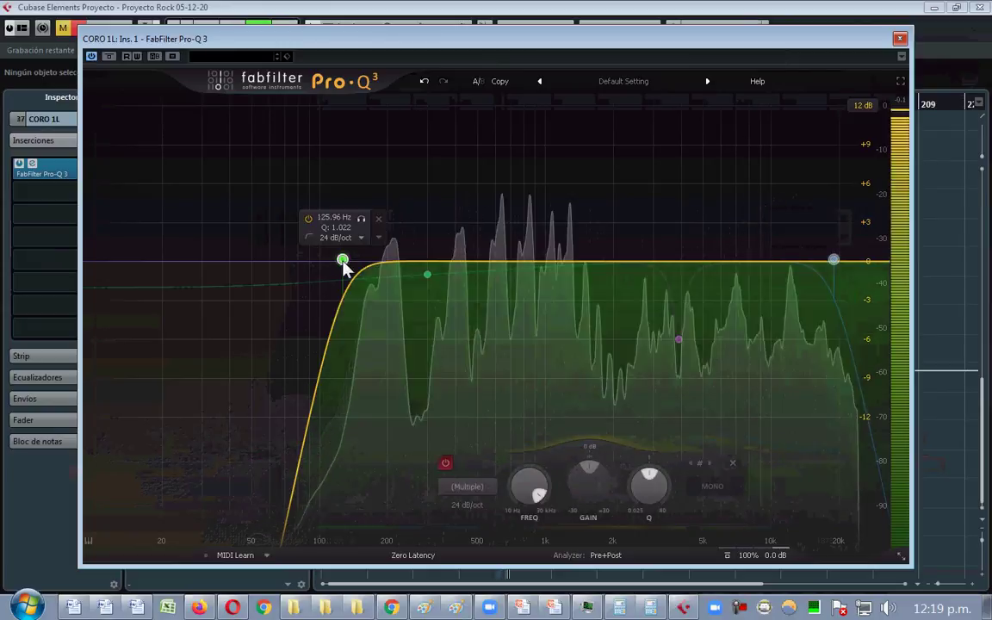
left_click_drag(343, 262, 355, 270)
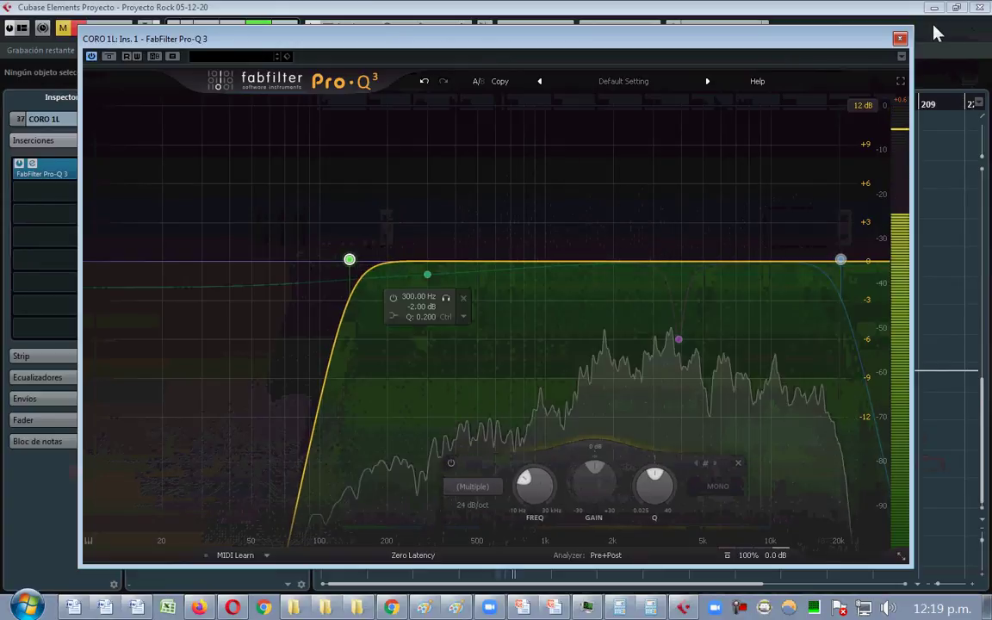
left_click(900, 39)
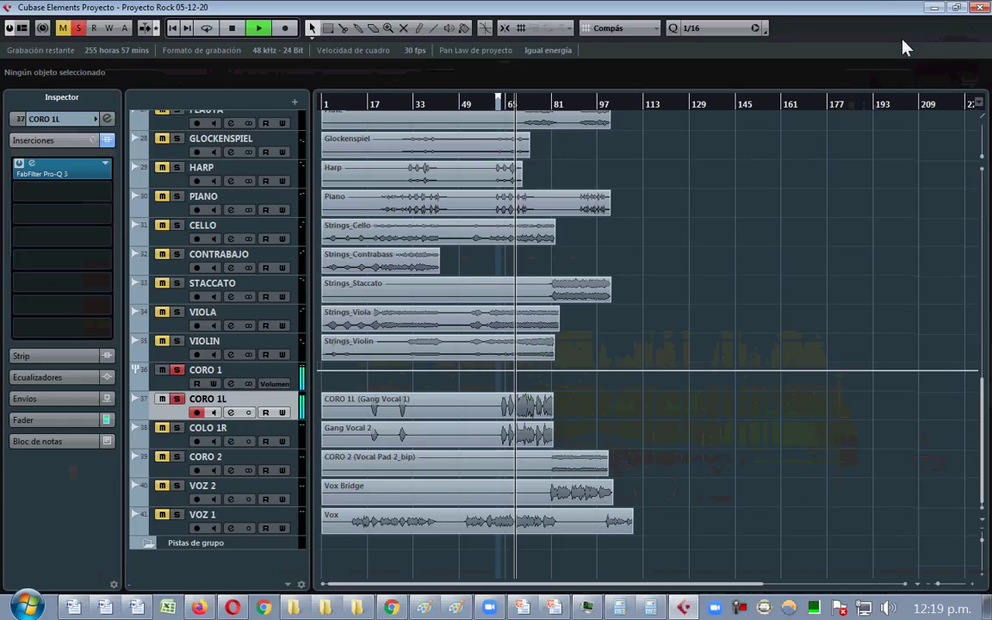
- Switch the solo from CORO 1L to COLO 1R and insert FabFilter Pro-Q 3 on COLO 1R
left_click(177, 398)
left_click(176, 428)
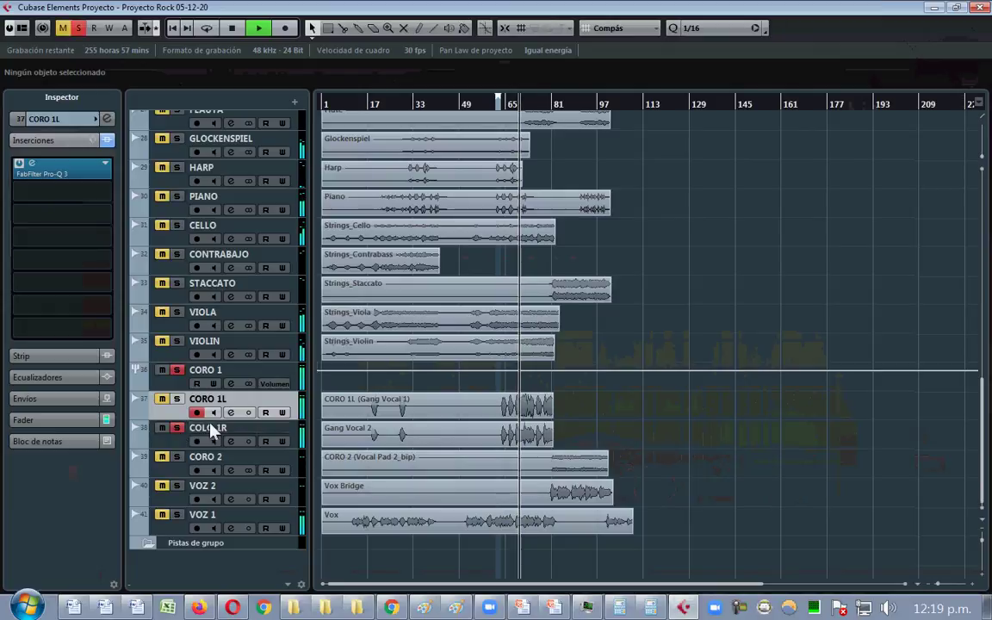
left_click(291, 431)
left_click(45, 169)
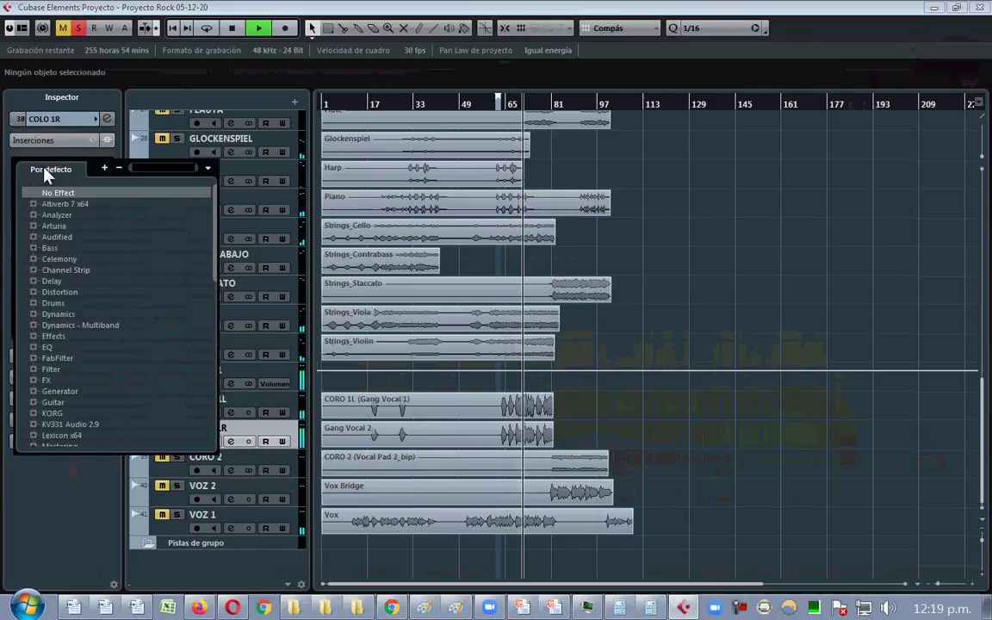
type("PRO-Q")
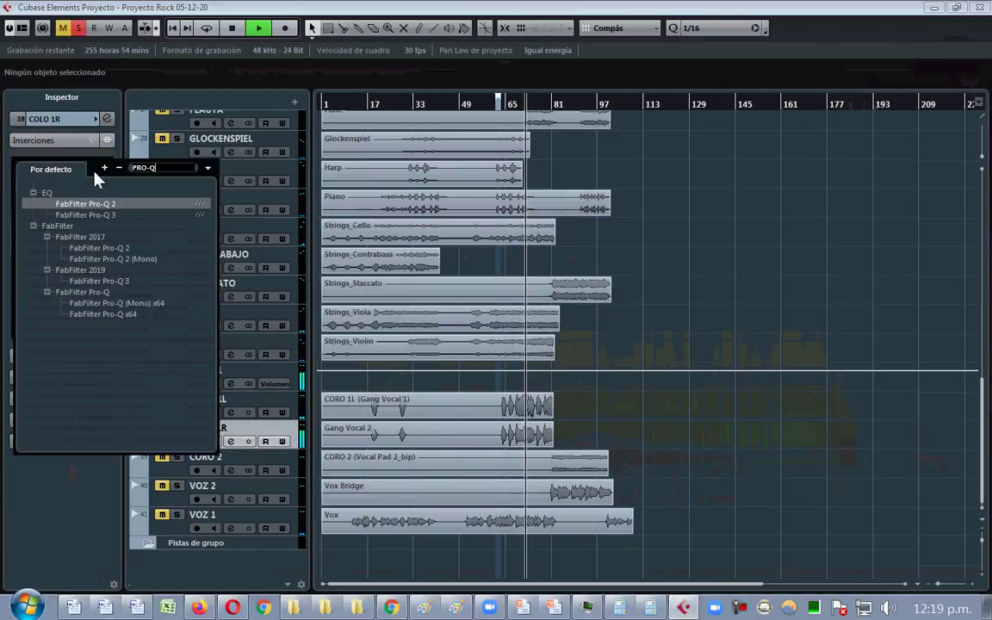
left_click(107, 215)
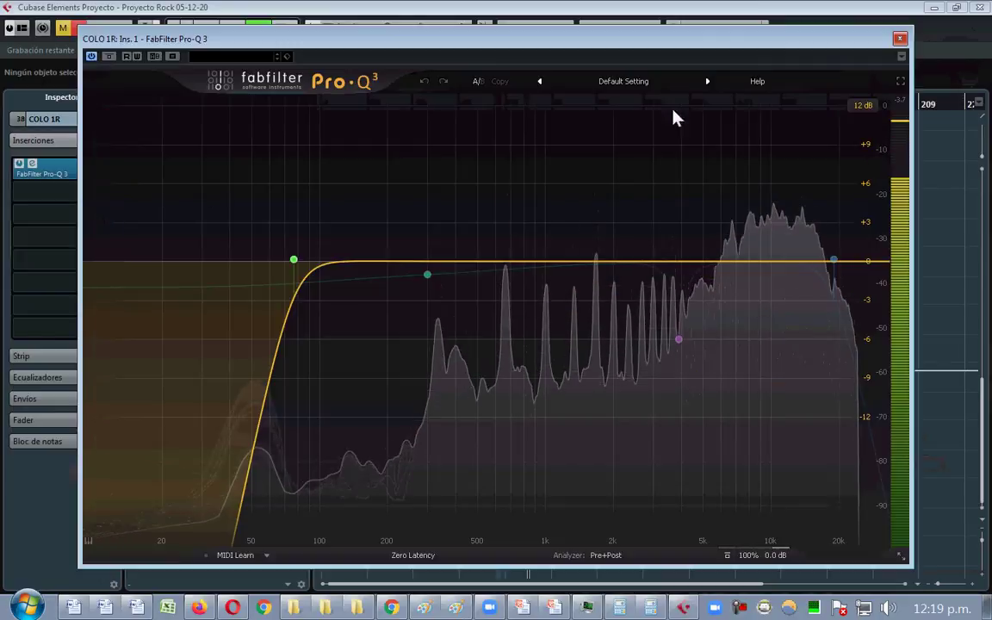
- Replay the choir passage, raise the low cut on COLO 1R to about 190 Hz and close the equalizer
left_click_drag(846, 42, 663, 449)
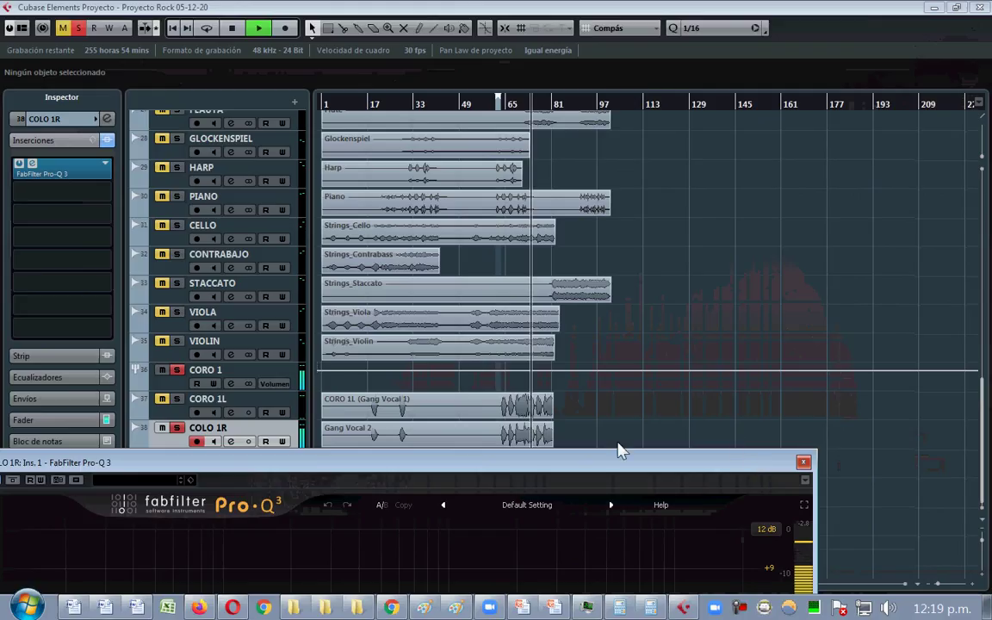
left_click_drag(463, 470, 591, 27)
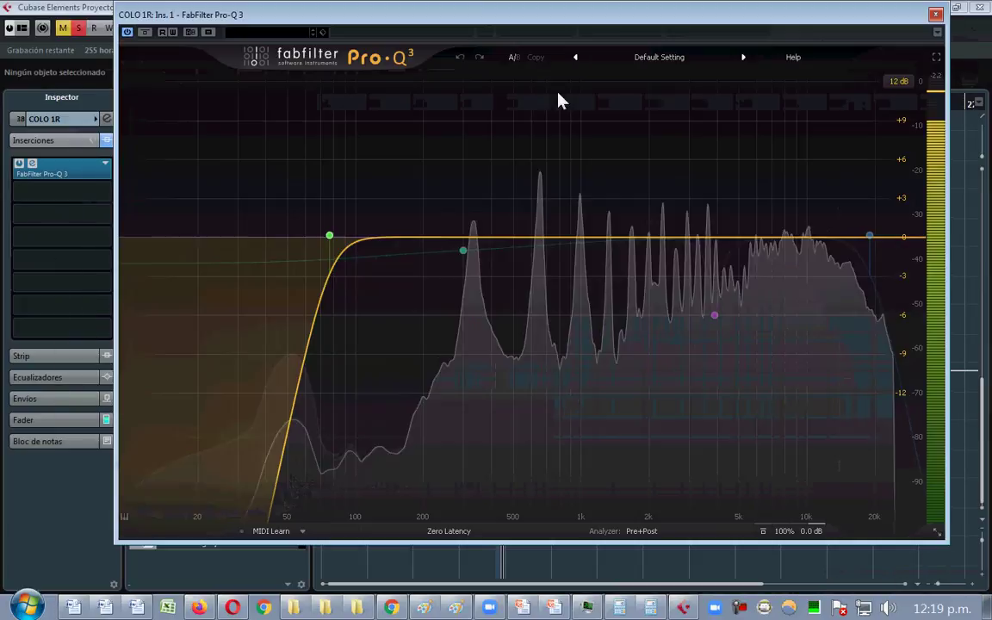
mouse_move(341, 251)
left_click_drag(336, 247, 427, 230)
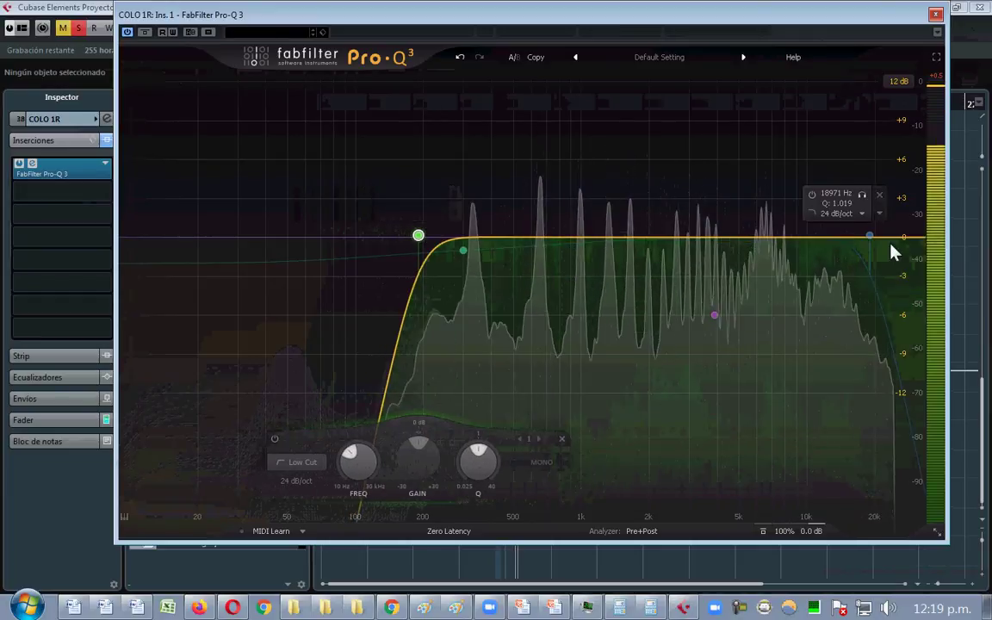
left_click(935, 14)
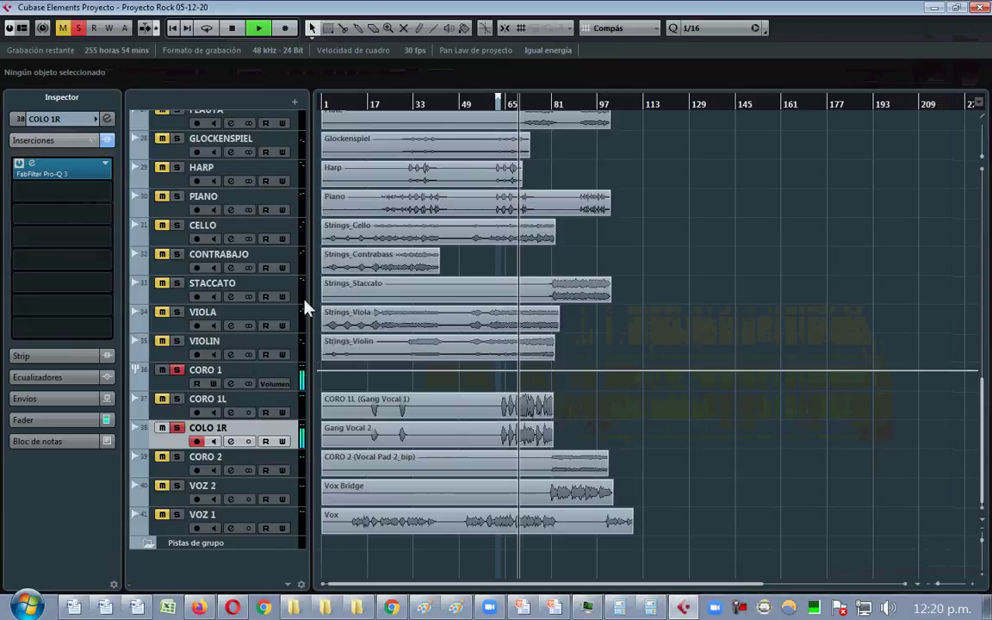
- Solo CORO 2 in place of COLO 1R and play it from about bar 81
left_click(177, 428)
key("space")
left_click(179, 457)
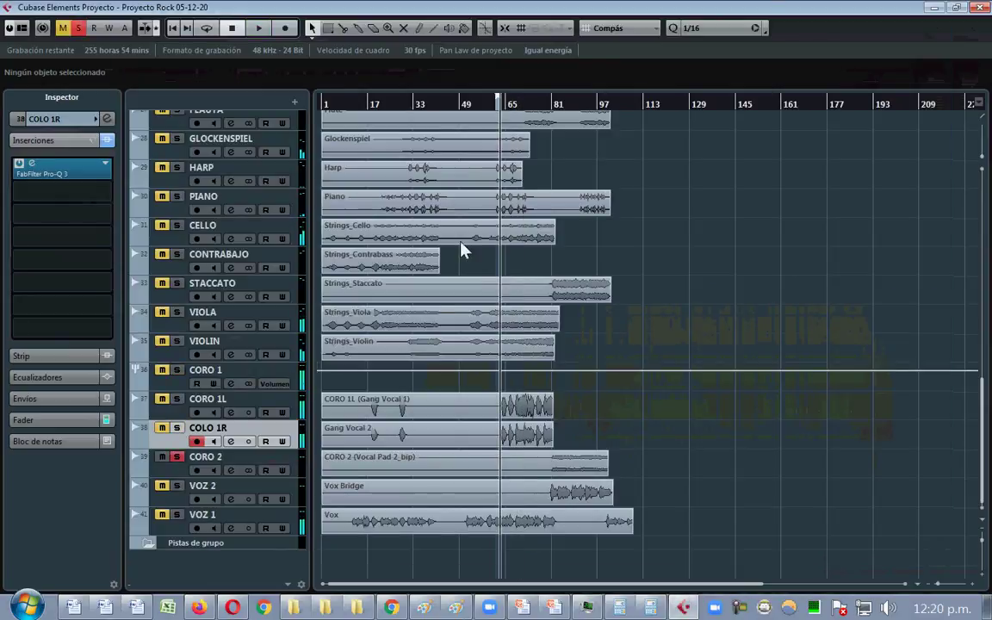
left_click(558, 107)
key("space")
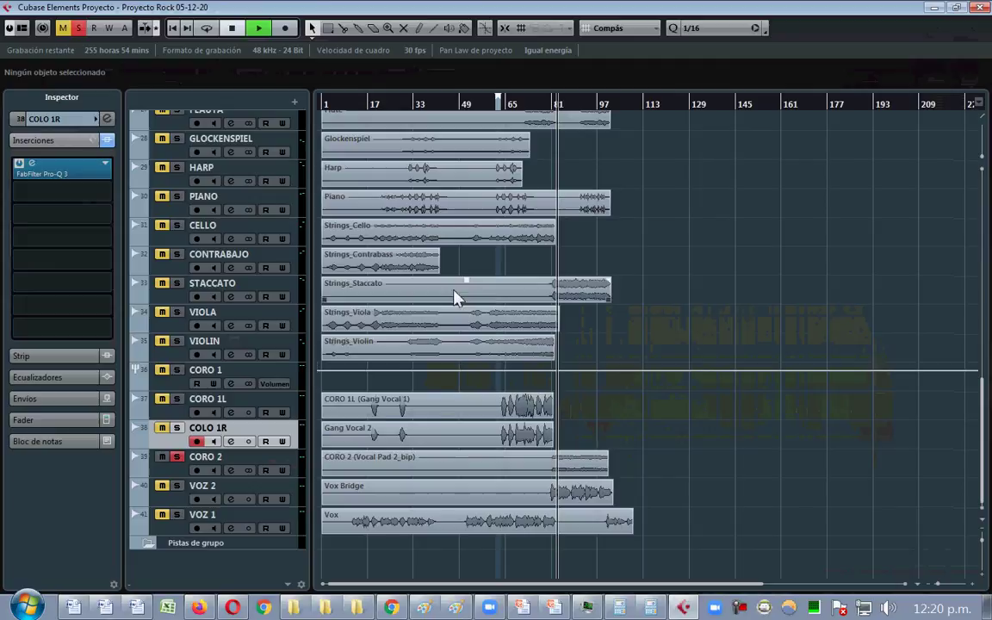
- Insert FabFilter Pro-Q 3 in the first insert slot of CORO 2
left_click(259, 458)
left_click(79, 170)
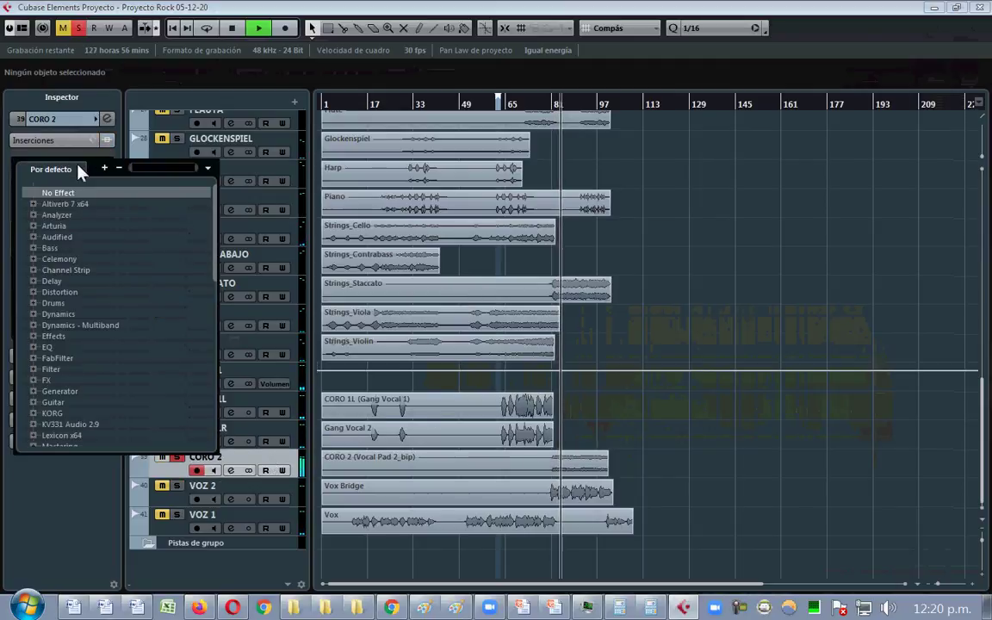
type("PRO-Q")
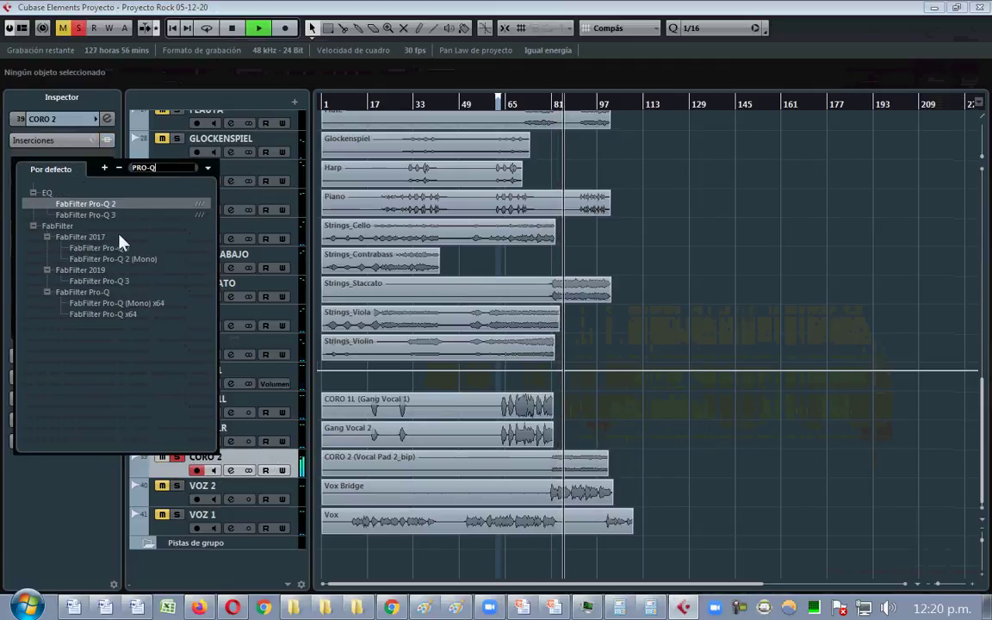
left_click(94, 215)
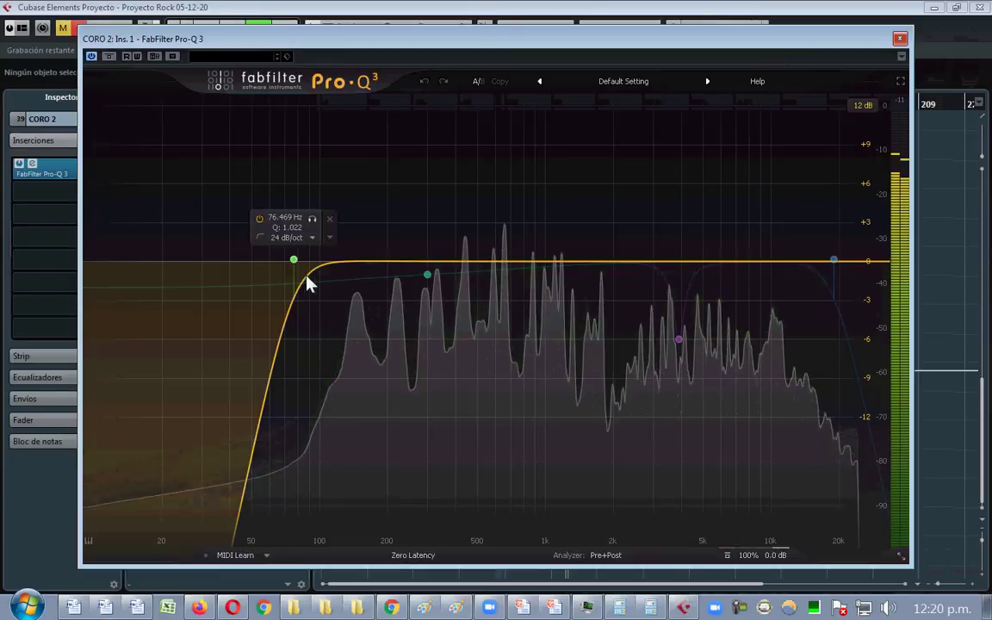
- Set the low cut on CORO 2 to about 125 Hz, enable its high cut at 18971 Hz and close the equalizer
left_click(293, 262)
left_click_drag(291, 266, 337, 264)
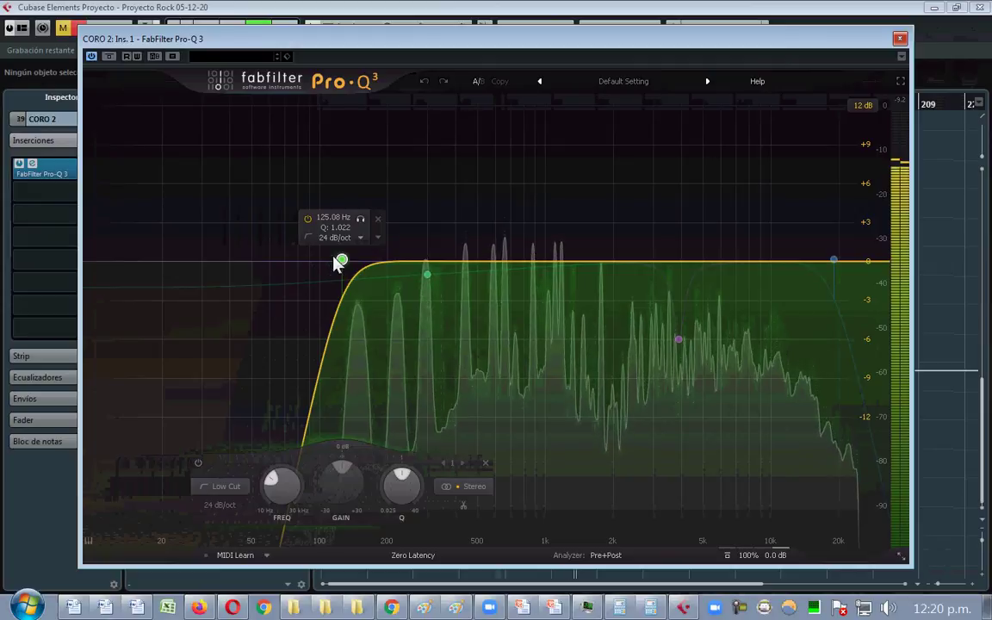
mouse_move(832, 263)
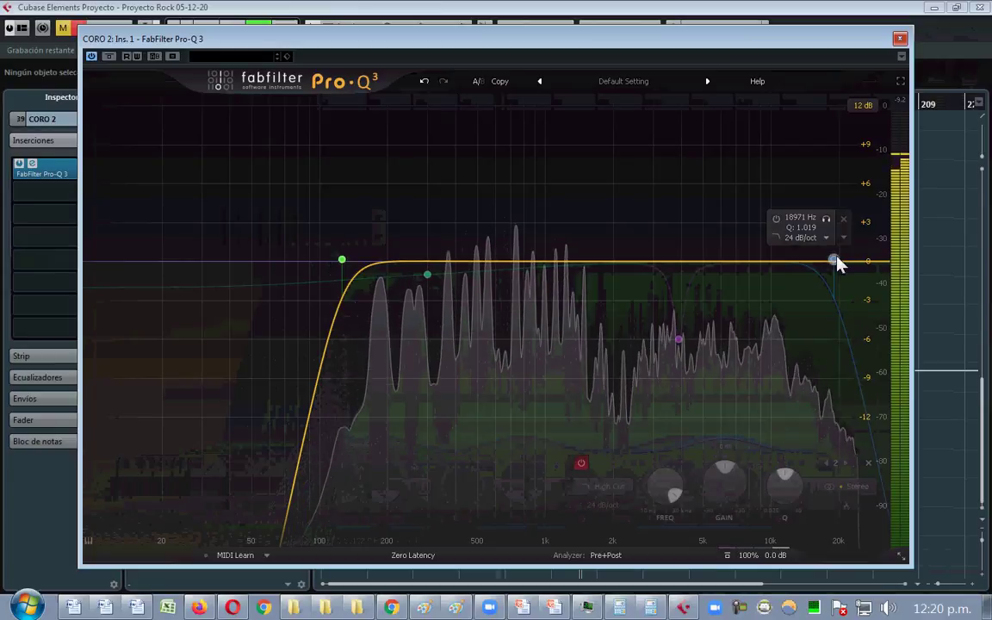
left_click(834, 258)
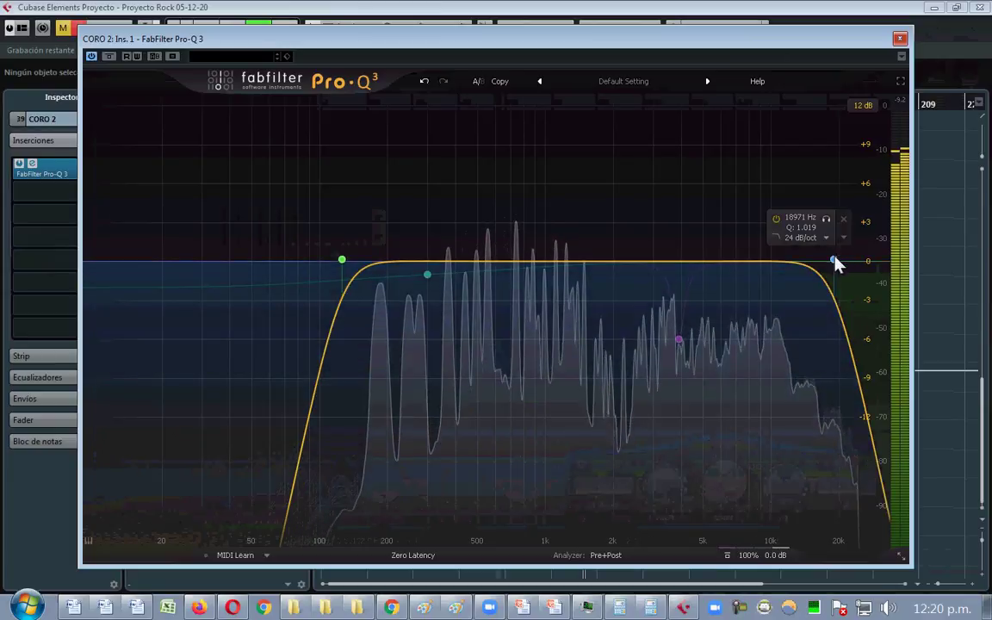
mouse_move(836, 260)
left_mouse_down()
mouse_move(878, 261)
mouse_move(834, 260)
left_mouse_up()
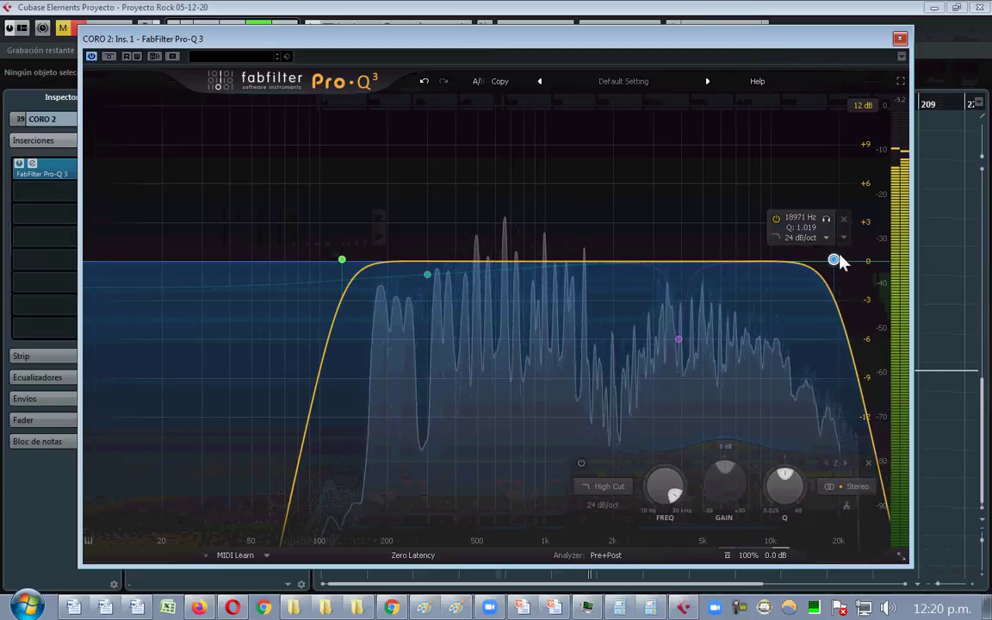
left_click(899, 38)
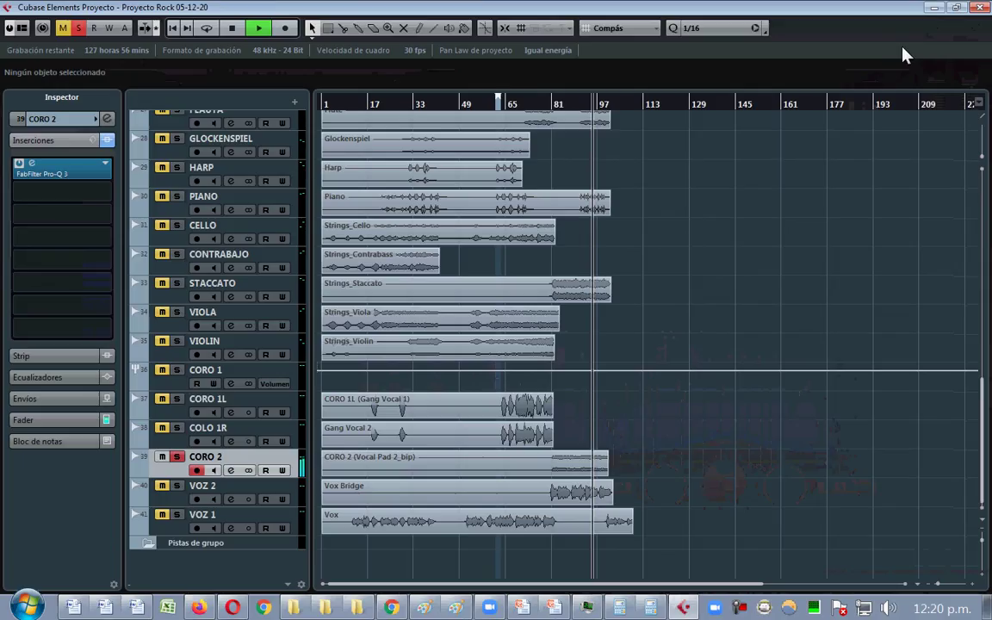
- Solo VOZ 2 in place of CORO 2, replay from about bar 80 and insert FabFilter Pro-Q 3 on VOZ 2
left_click(177, 485)
left_click(248, 489)
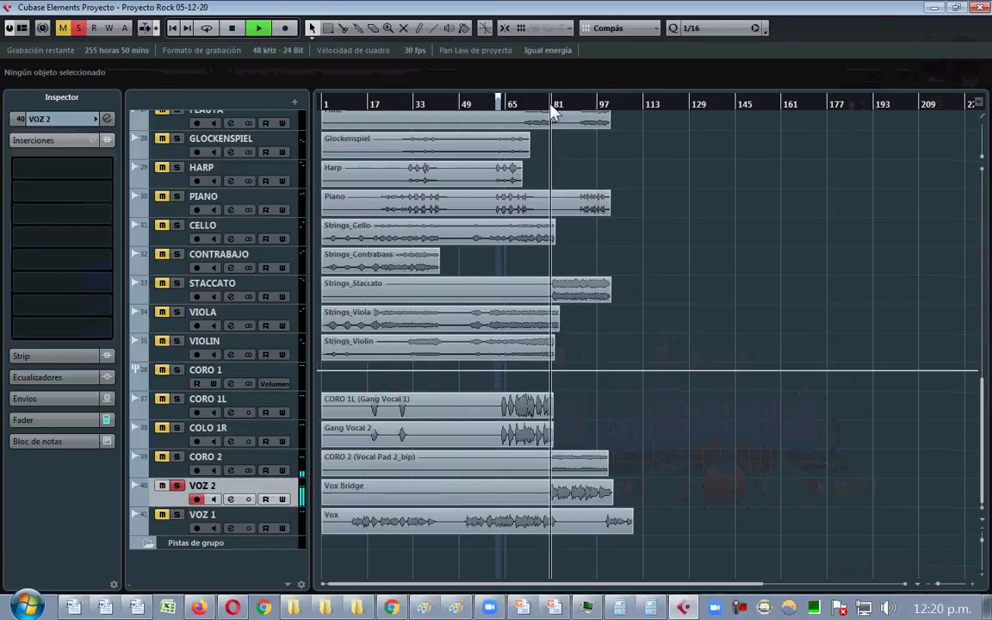
left_click(100, 194)
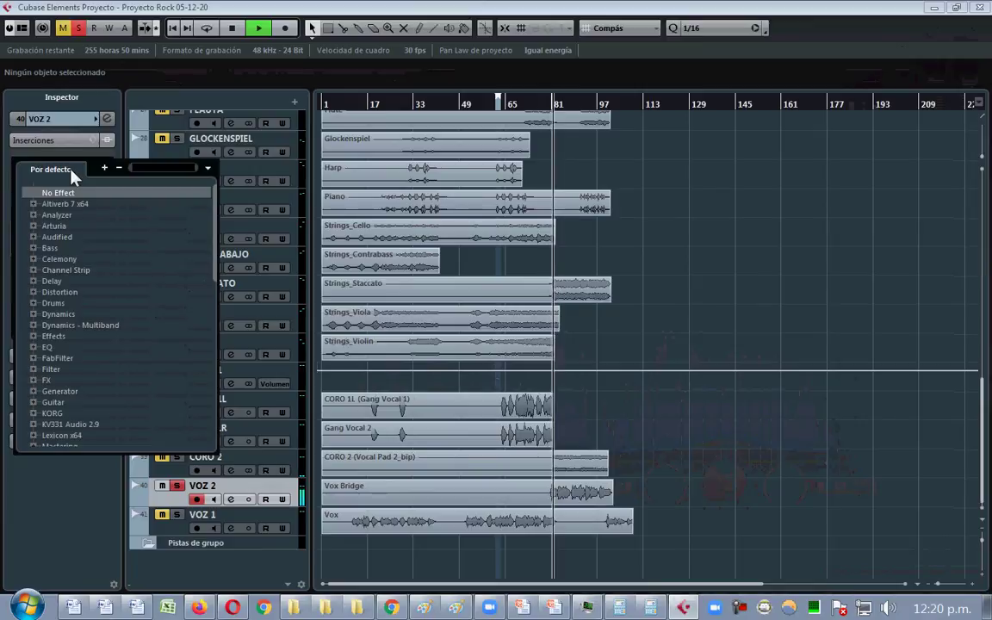
type("PRO-Q")
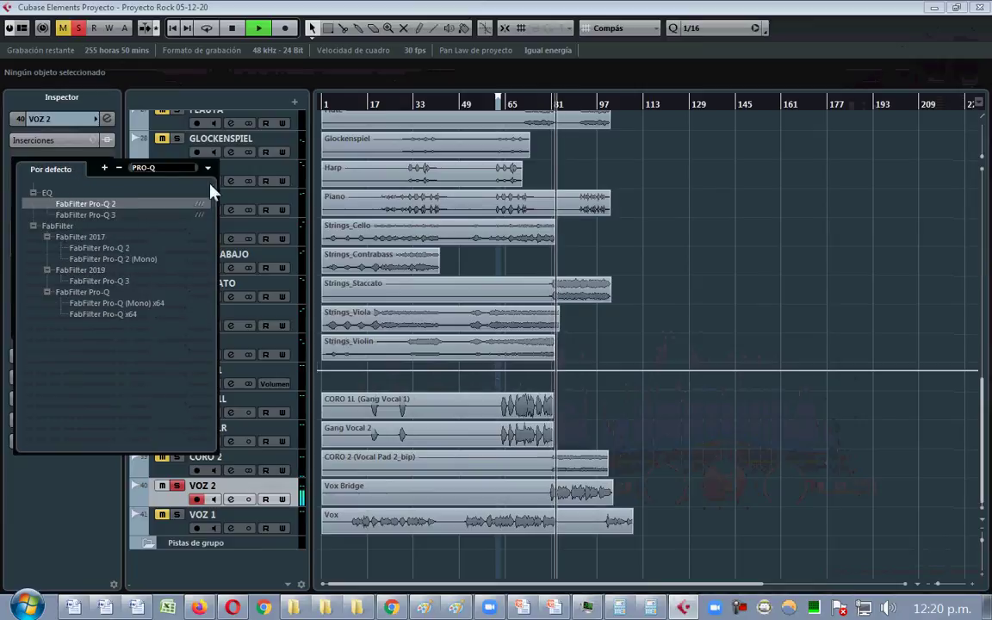
left_click(129, 216)
- Raise the low cut on VOZ 2 to about 160 Hz and close its equalizer
mouse_move(294, 261)
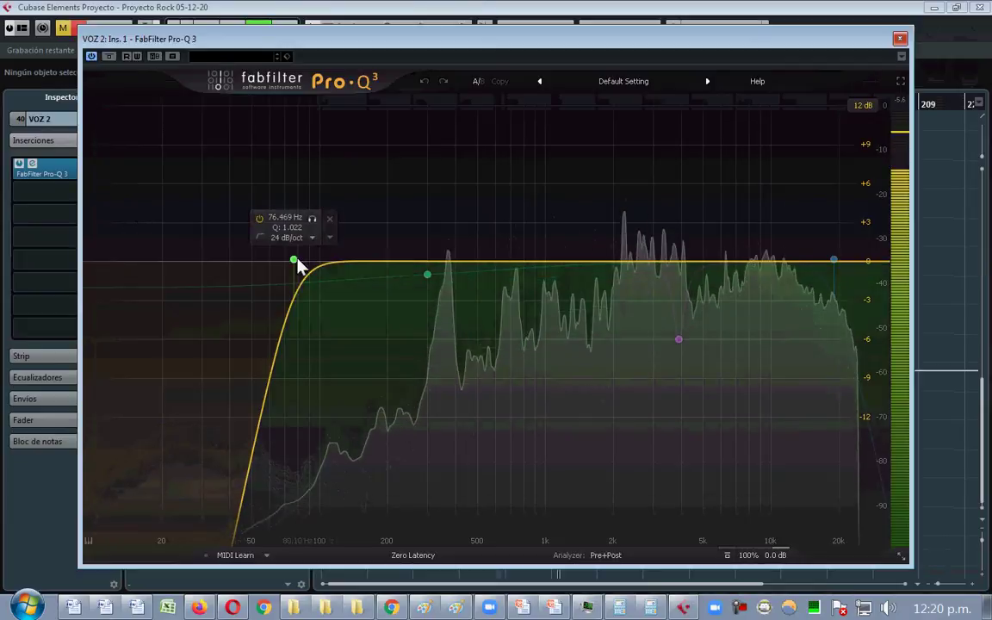
left_click_drag(289, 270, 370, 259)
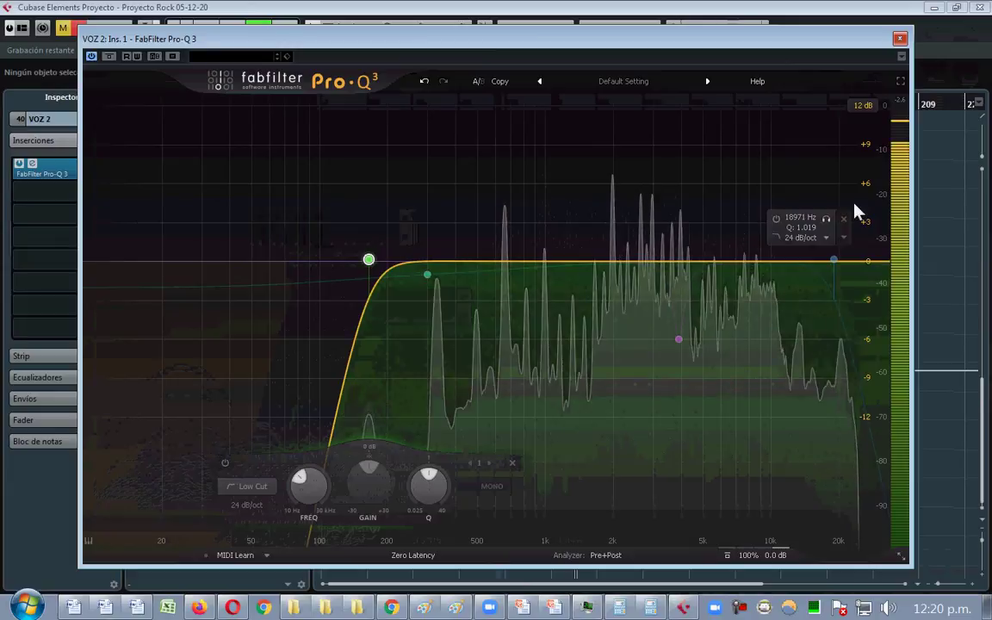
left_click(899, 38)
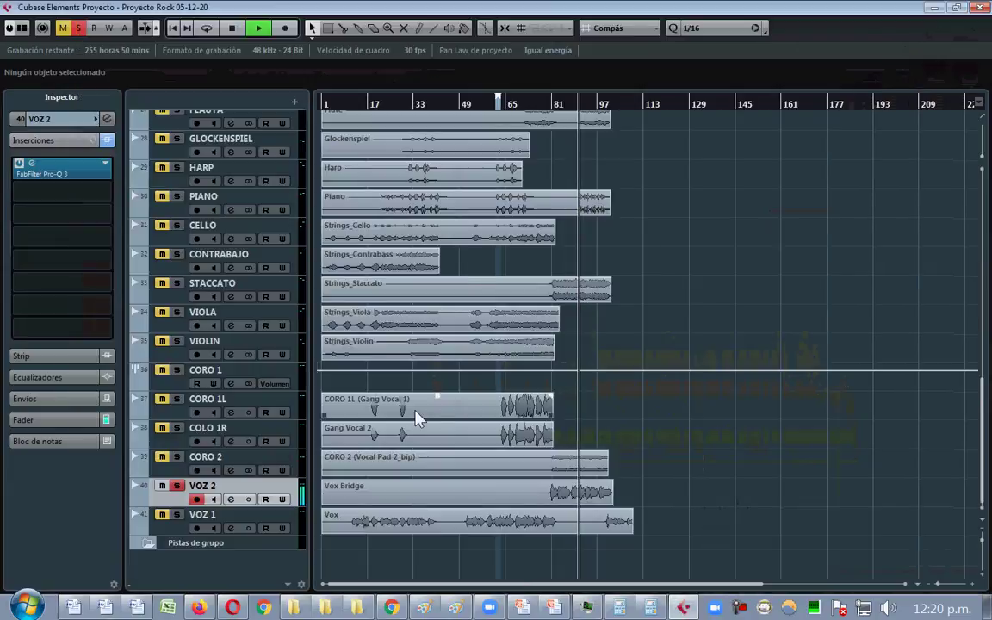
- Solo VOZ 1 in place of VOZ 2 and play it from about bar 10
left_click(178, 515)
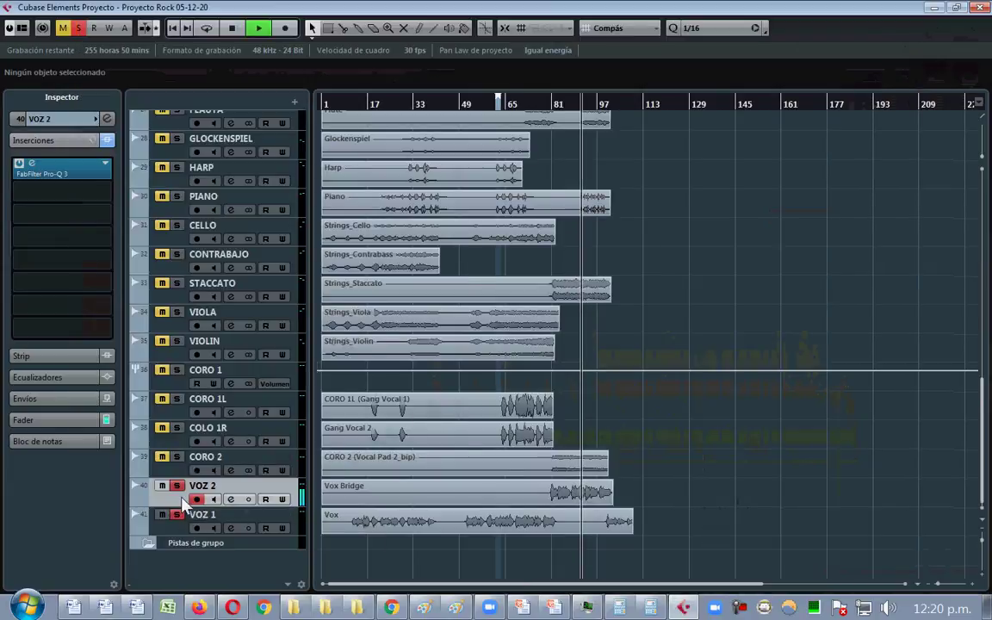
left_click(177, 486)
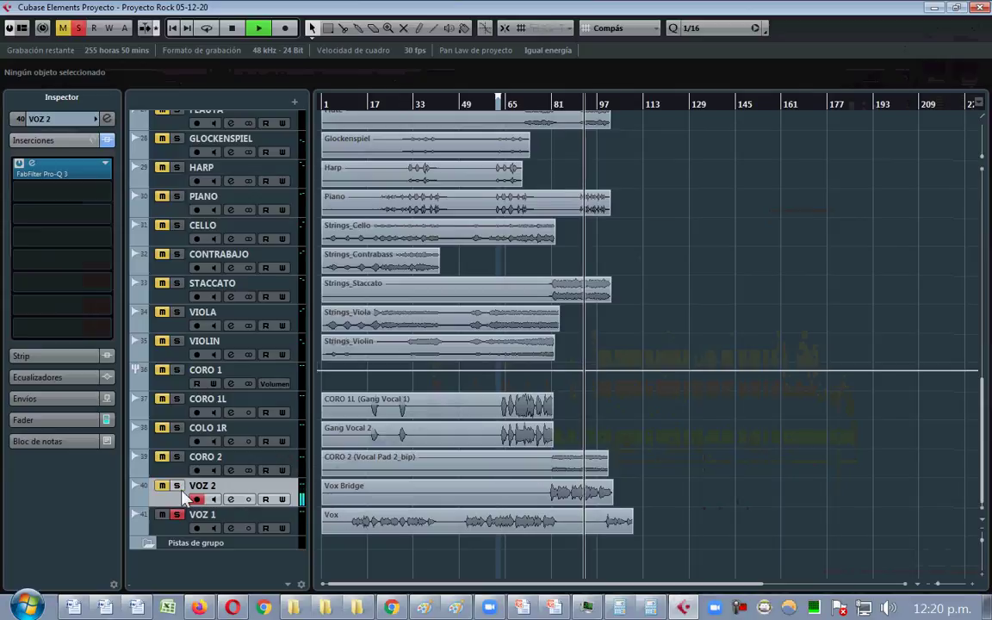
left_click(319, 99)
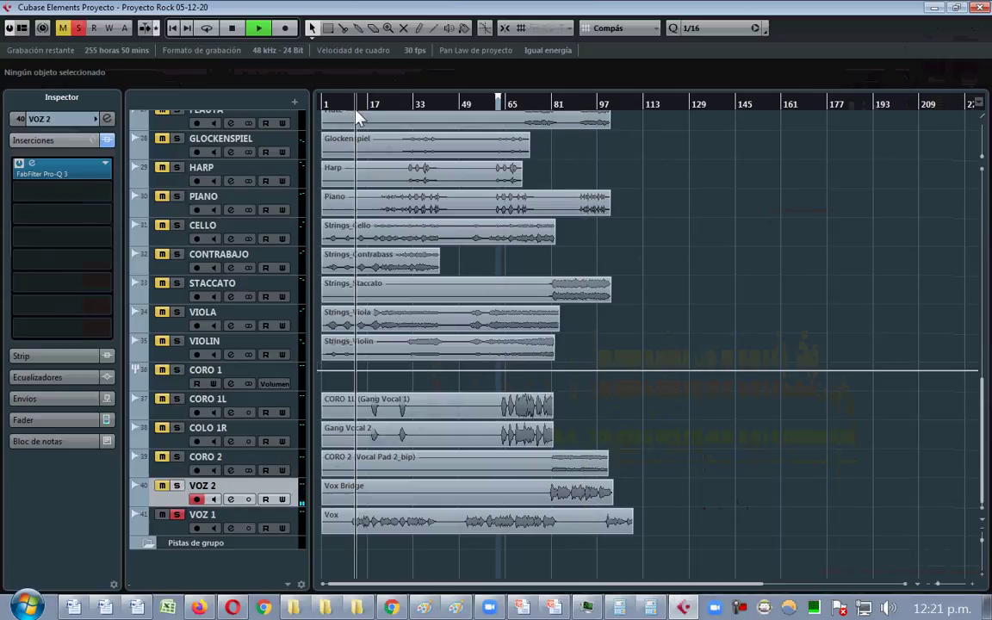
left_click(348, 106)
- Insert FabFilter Pro-Q 3 in the first insert slot of VOZ 1
left_click(233, 516)
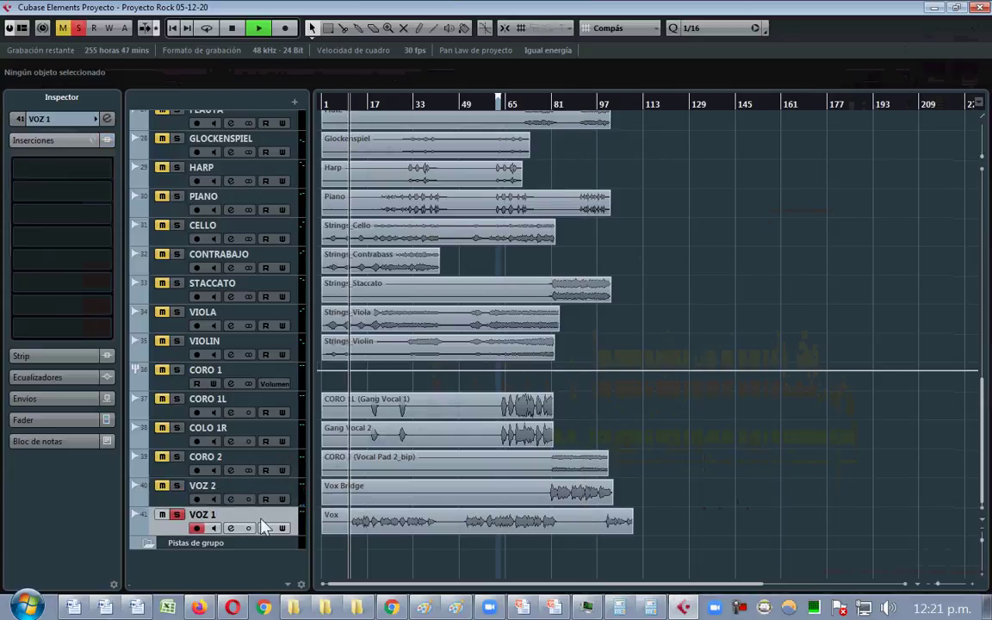
left_click(82, 177)
type("PRO-Q")
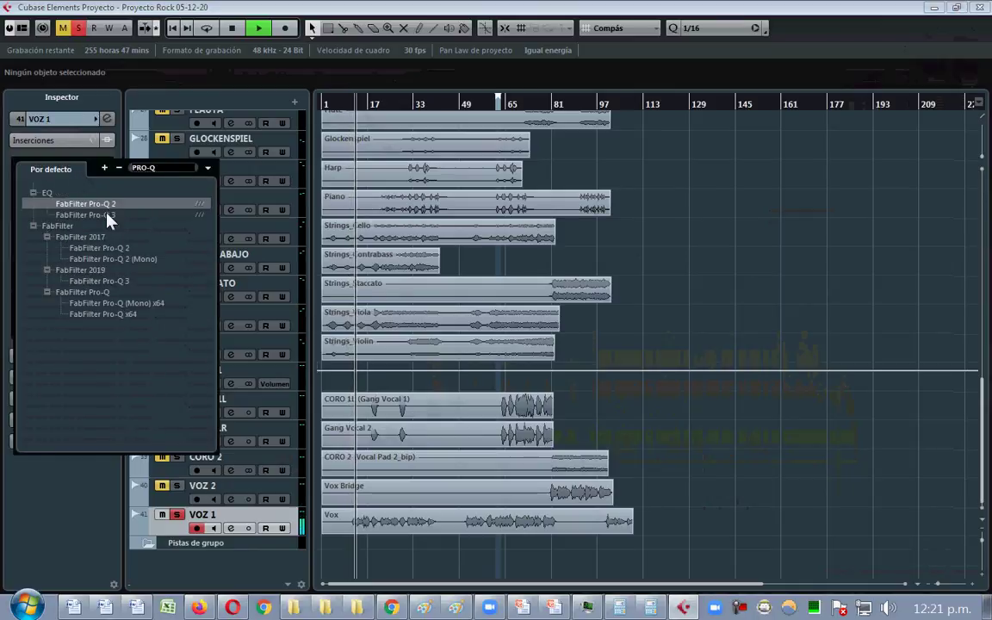
left_click(95, 216)
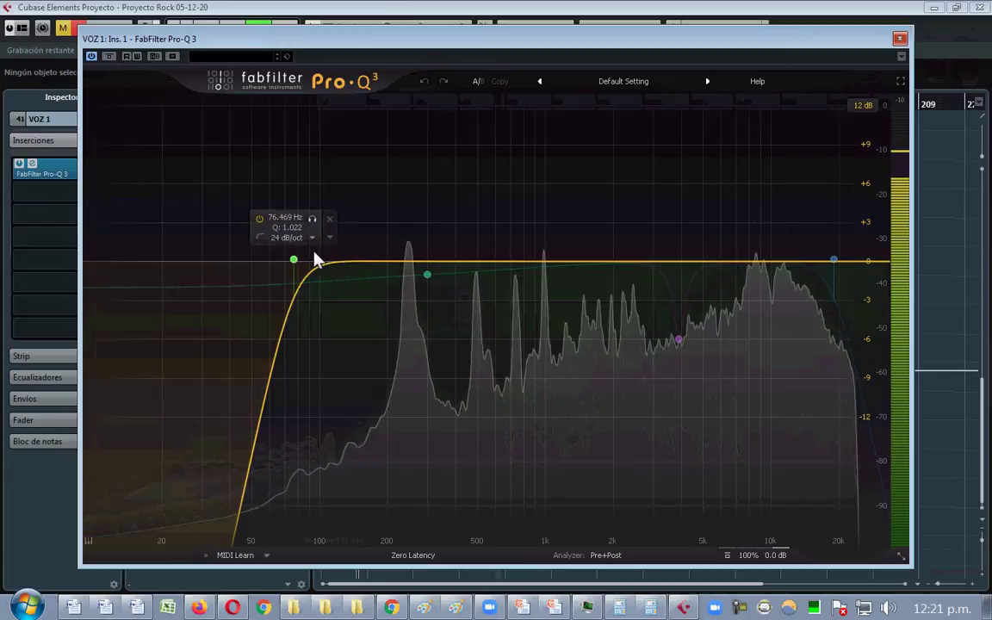
- Raise the low cut on VOZ 1 to about 149 Hz and close its equalizer
left_click_drag(295, 260, 362, 251)
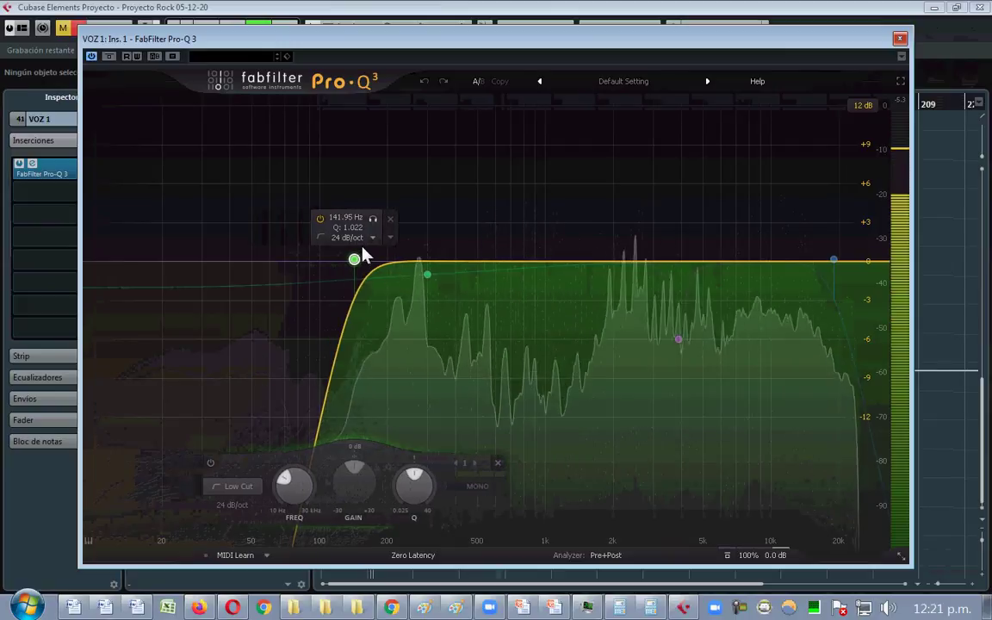
left_click_drag(362, 253, 367, 254)
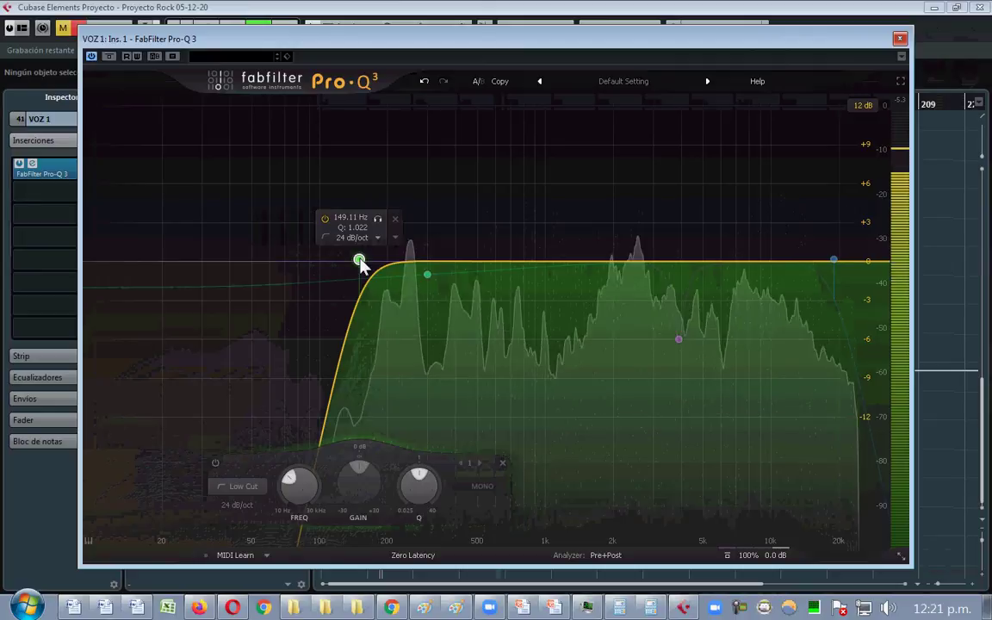
left_click(899, 39)
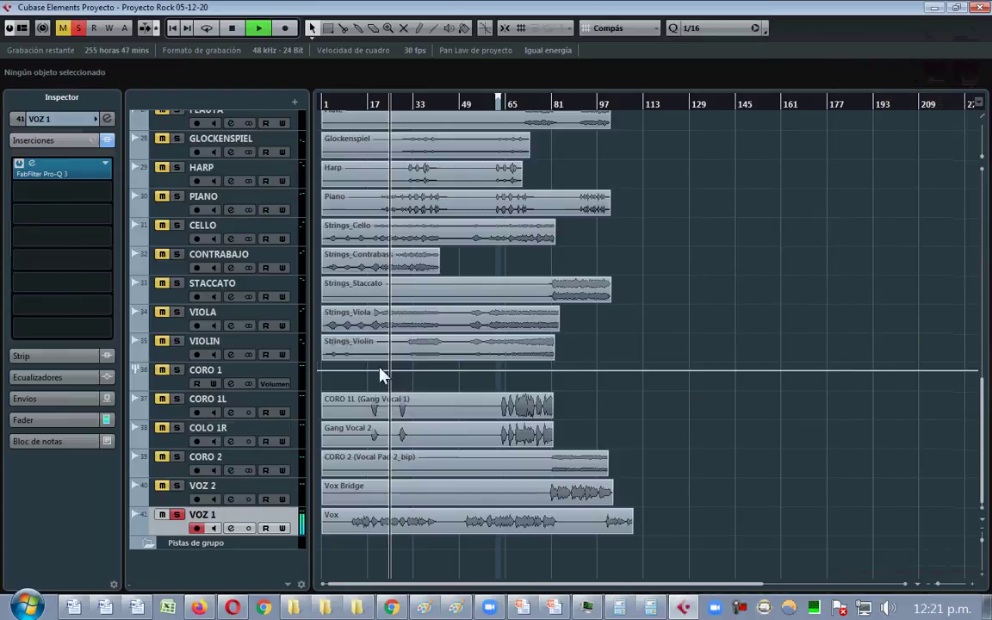
- Unsolo VOZ 1, check the full mix's levels in the MixConsole during playback and stop
left_click(178, 516)
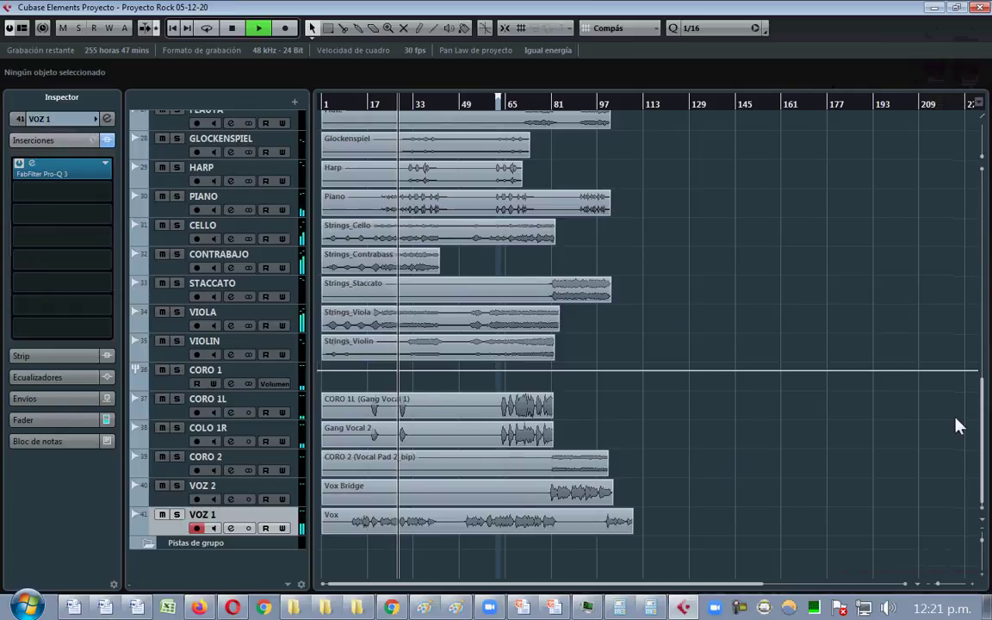
key("F3")
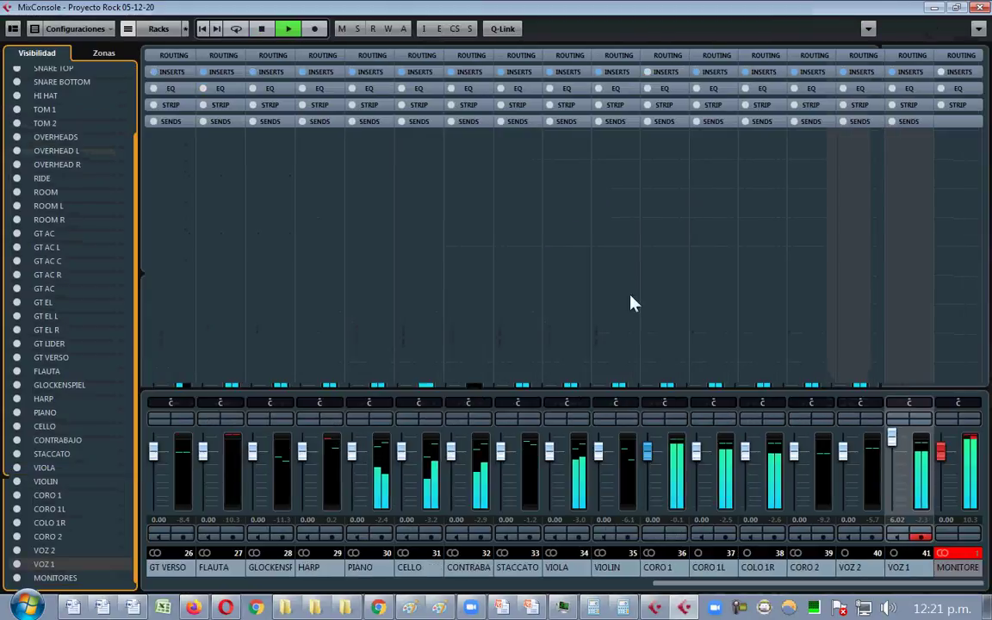
key("F3")
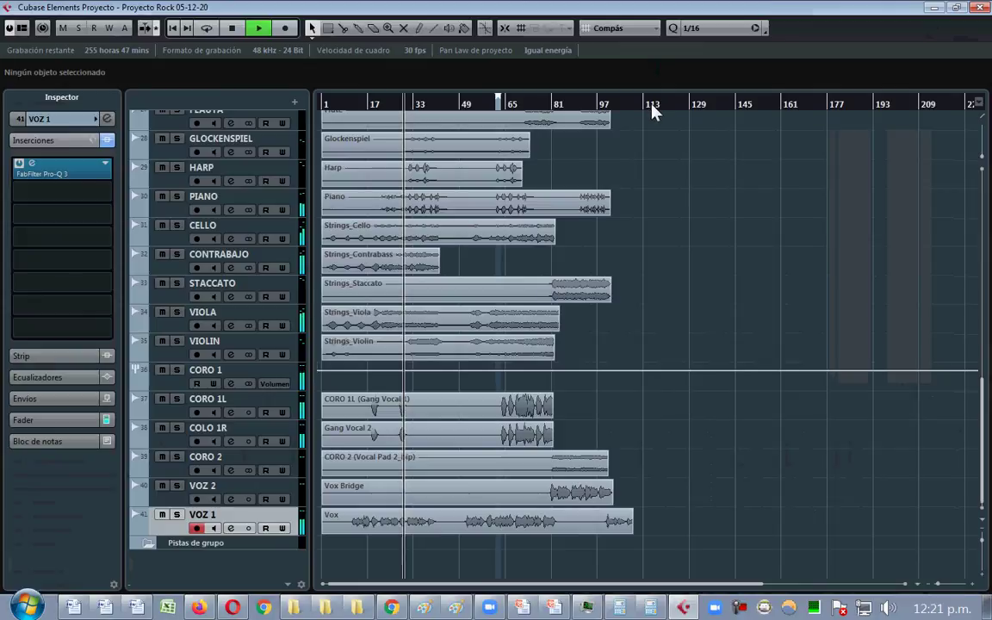
key("space")
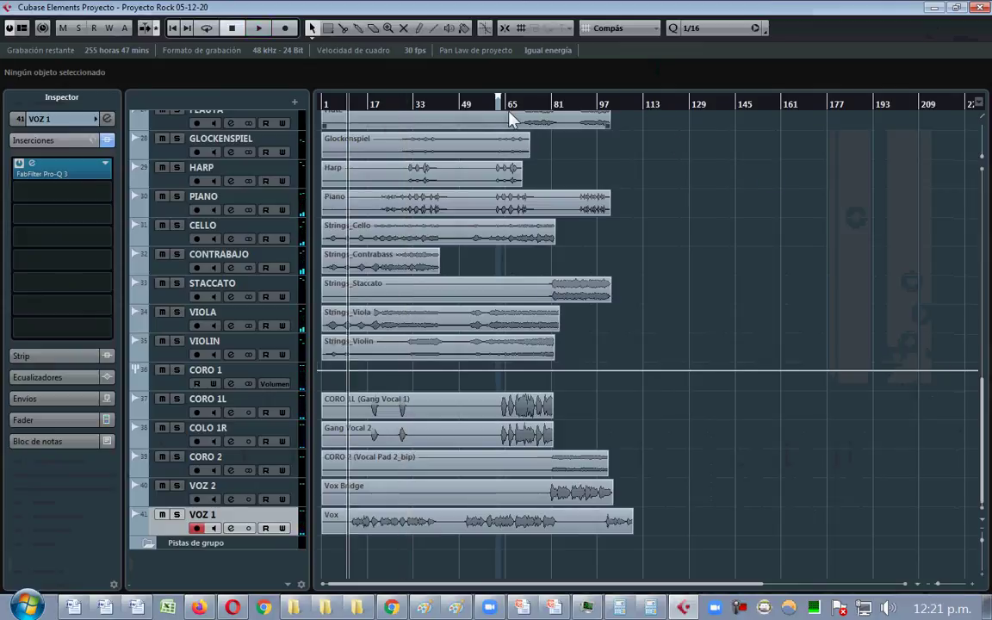
- Replay the full mix with all tracks active from about bar 10 and stop playback
key("space")
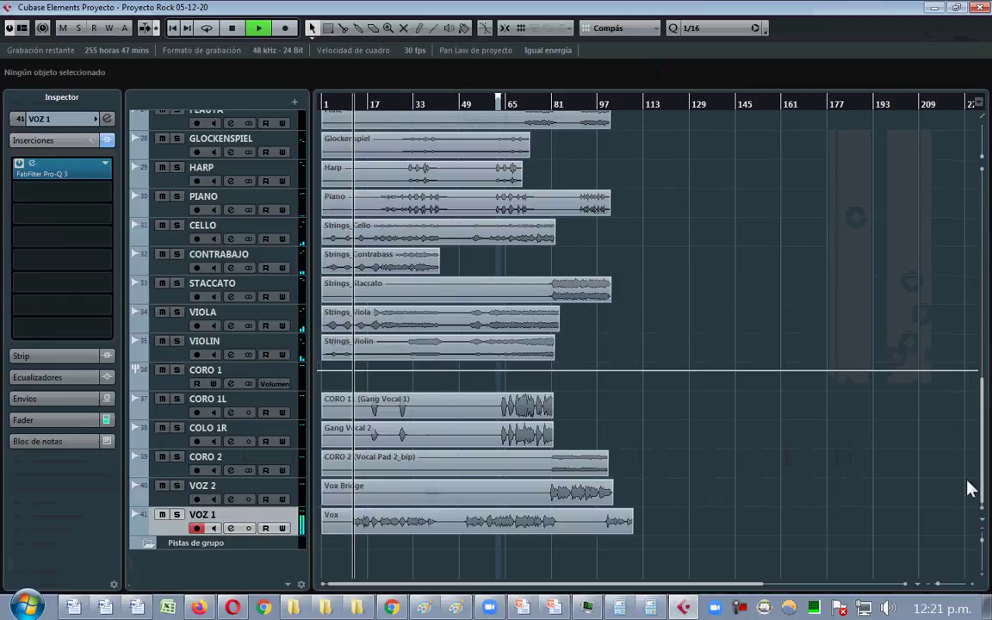
left_click_drag(984, 489, 953, 498)
key("space")
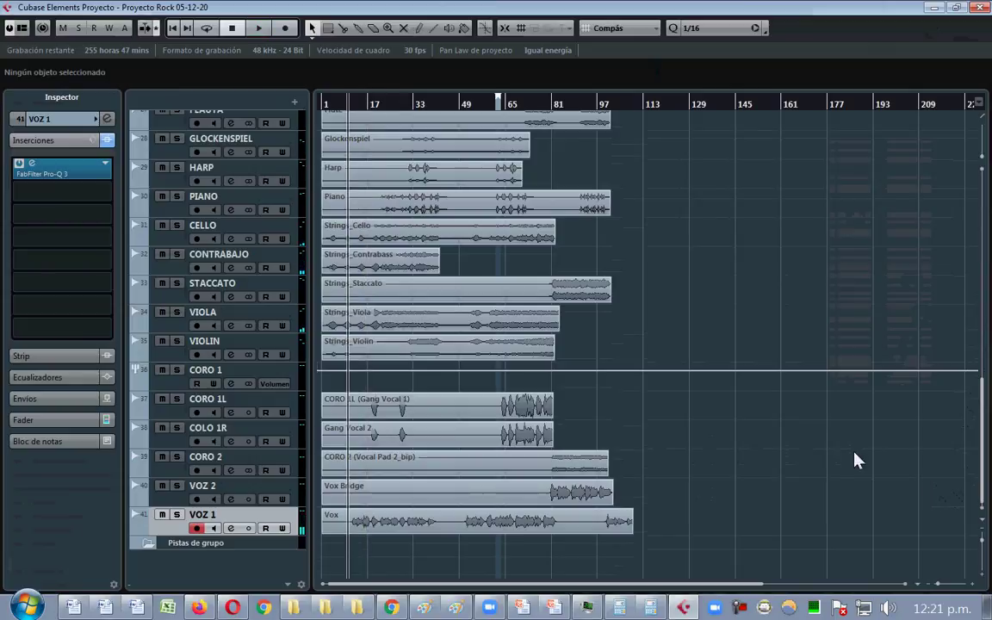
- Open the MixConsole and enlarge its fader section by shrinking the channel rack area
key("F3")
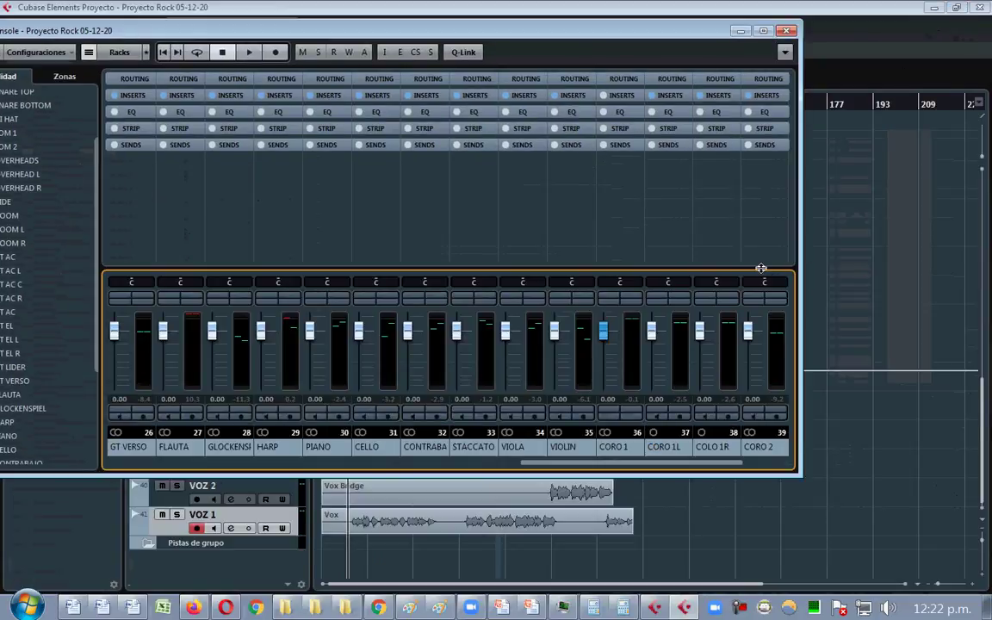
left_click_drag(761, 268, 758, 164)
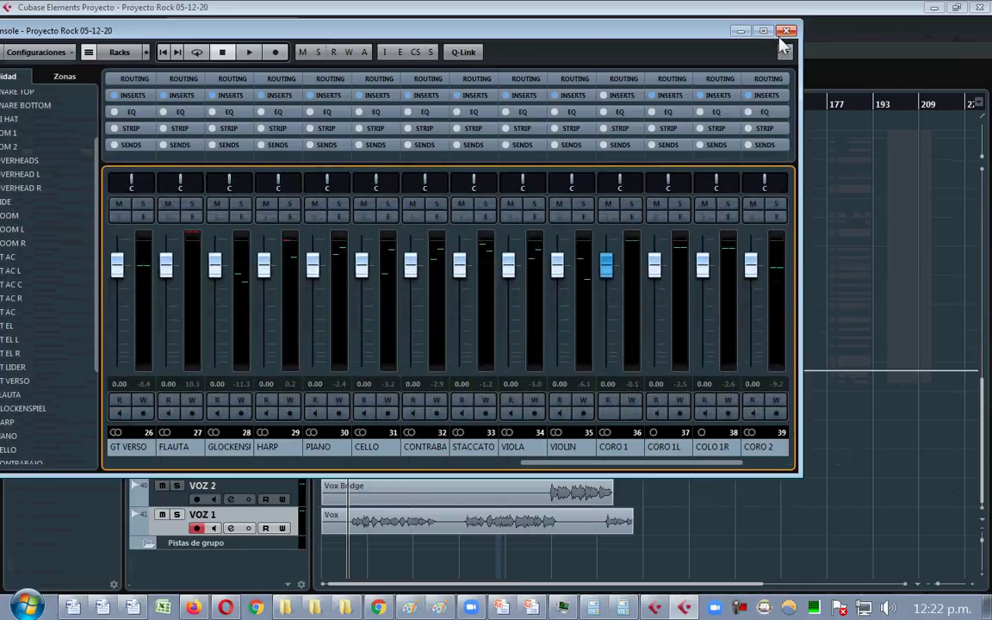
- Switch to the LA ECUALIZACION document in Word and highlight "superharmónicos" and "resonancias" in the Ecualización Correctiva paragraph
key("alt+Tab")
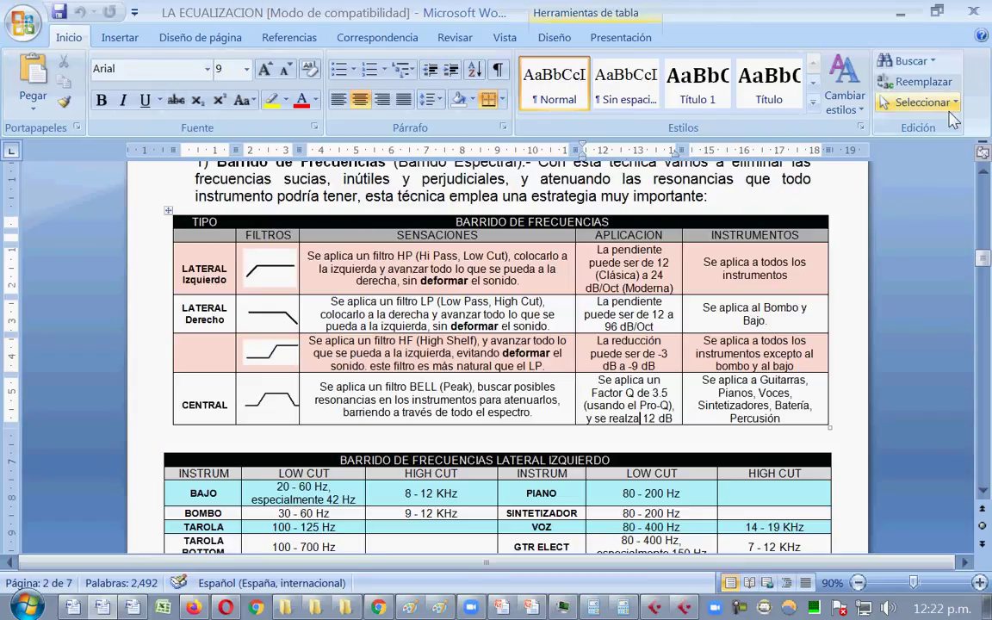
scroll(865, 258, "up", 7)
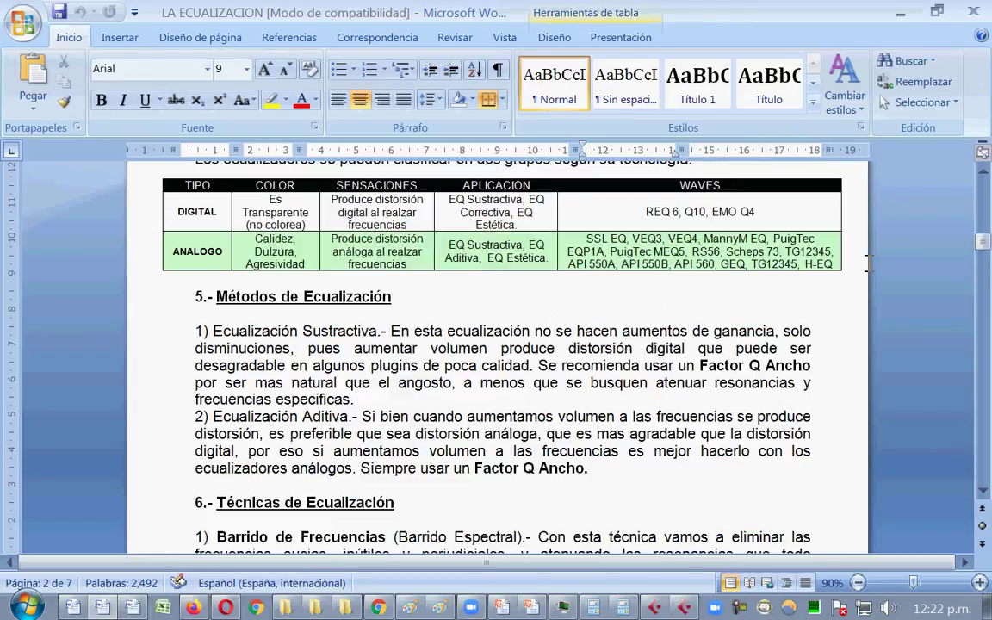
scroll(867, 262, "up", 20)
scroll(867, 263, "down", 7)
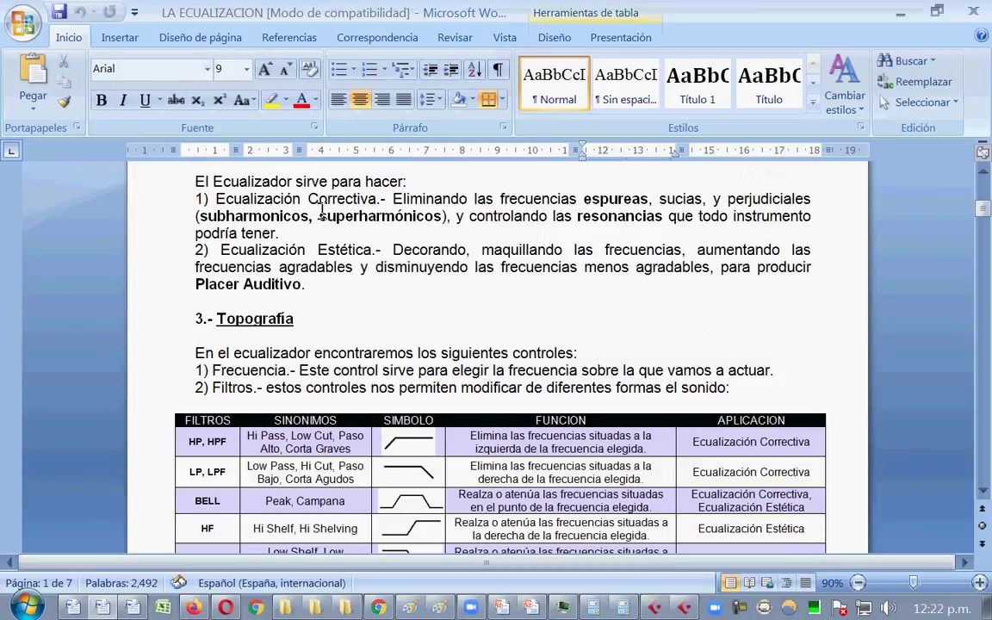
left_click_drag(445, 217, 324, 211)
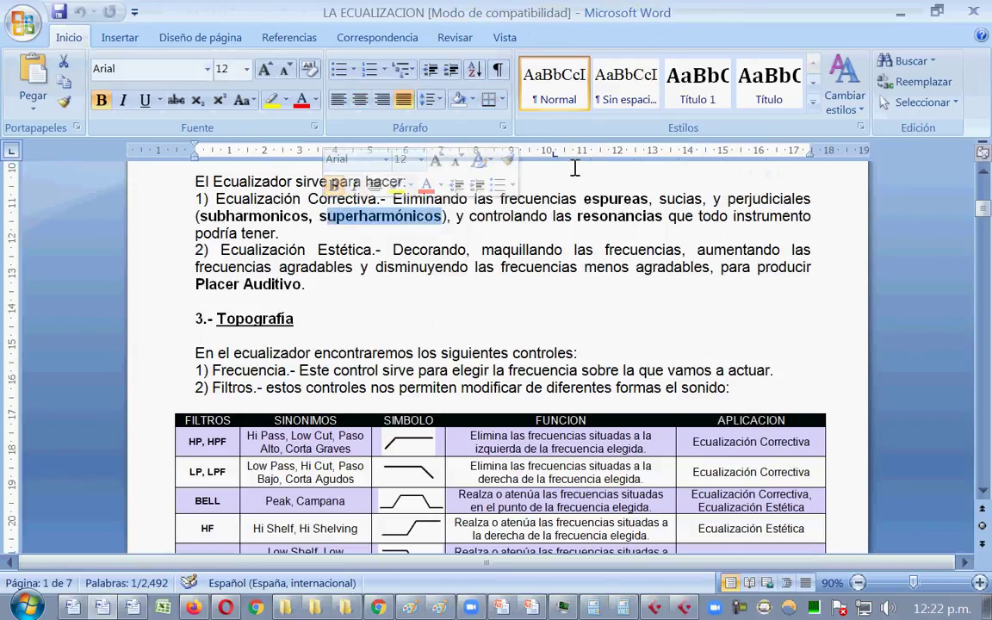
double_click(605, 221)
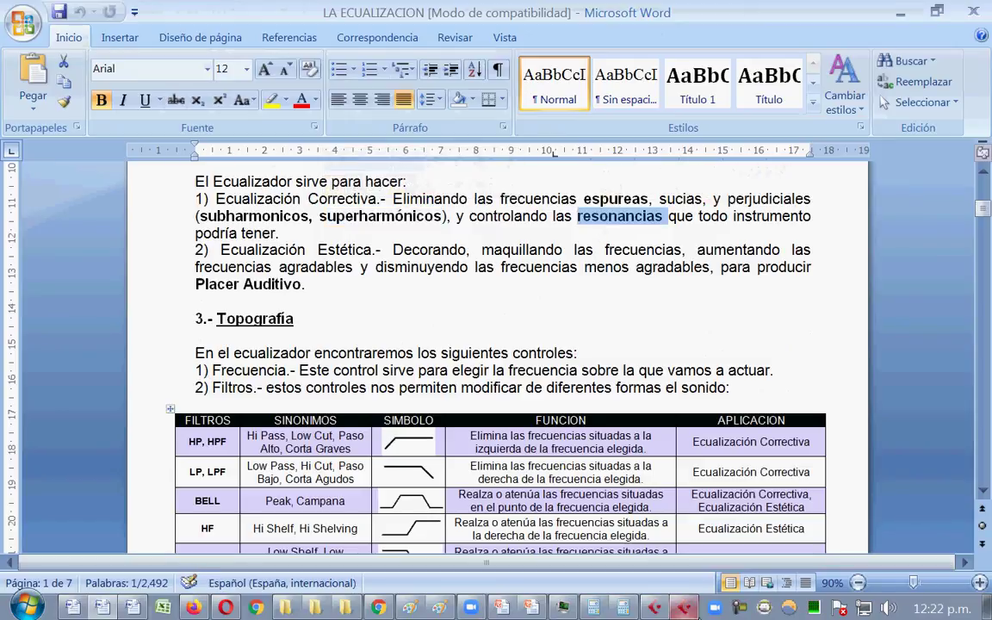
- Review the Factor Q, Gain and Pendiente de Filtro descriptions at the end of the Topografía section
mouse_move(680, 608)
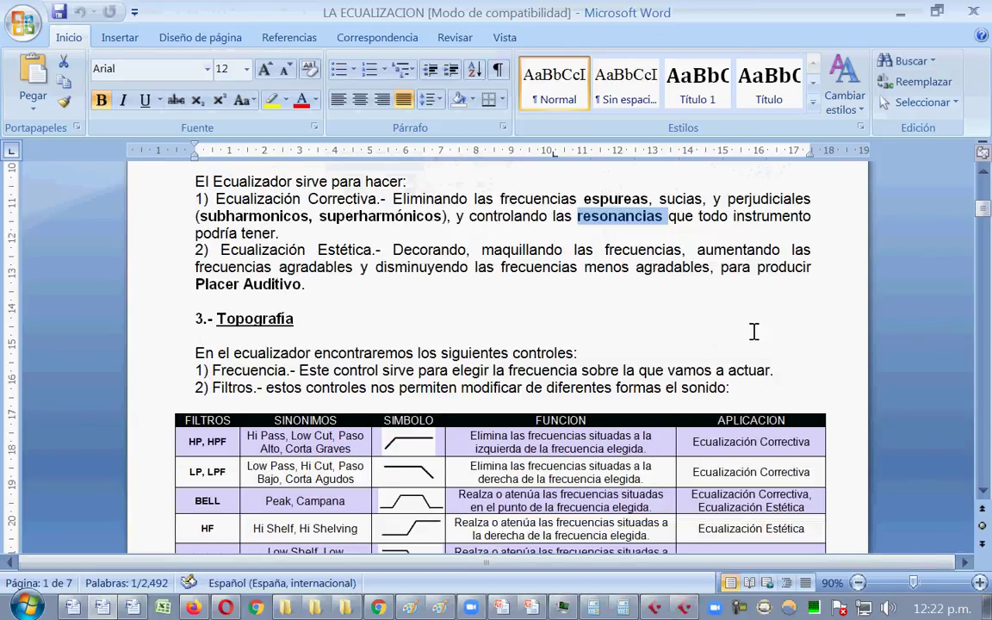
scroll(754, 333, "down", 17)
scroll(754, 336, "up", 9)
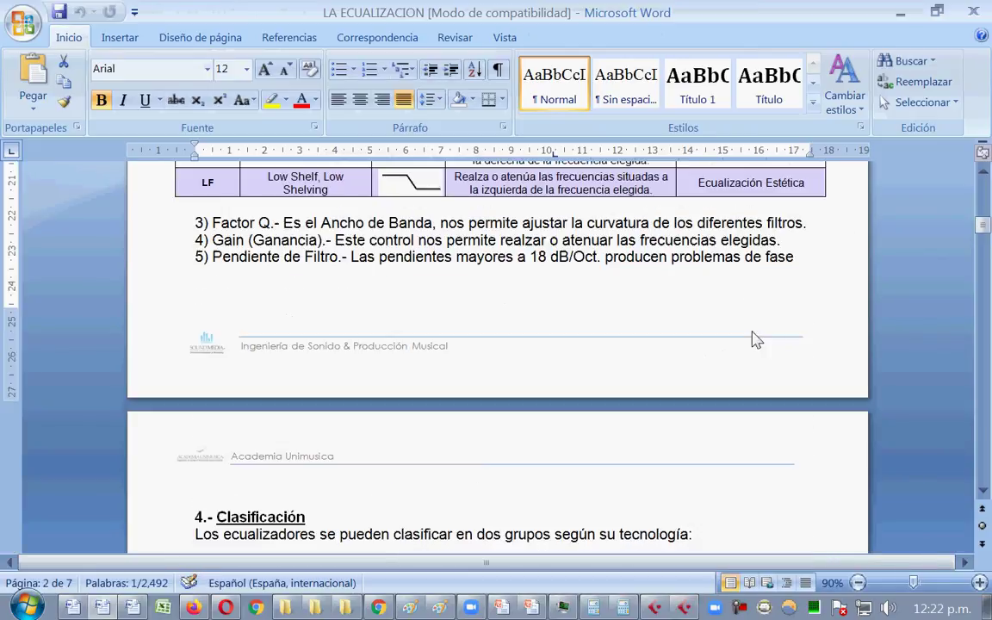
- View the Cubase project window briefly and return to the LA ECUALIZACION document in Word
left_click(650, 540)
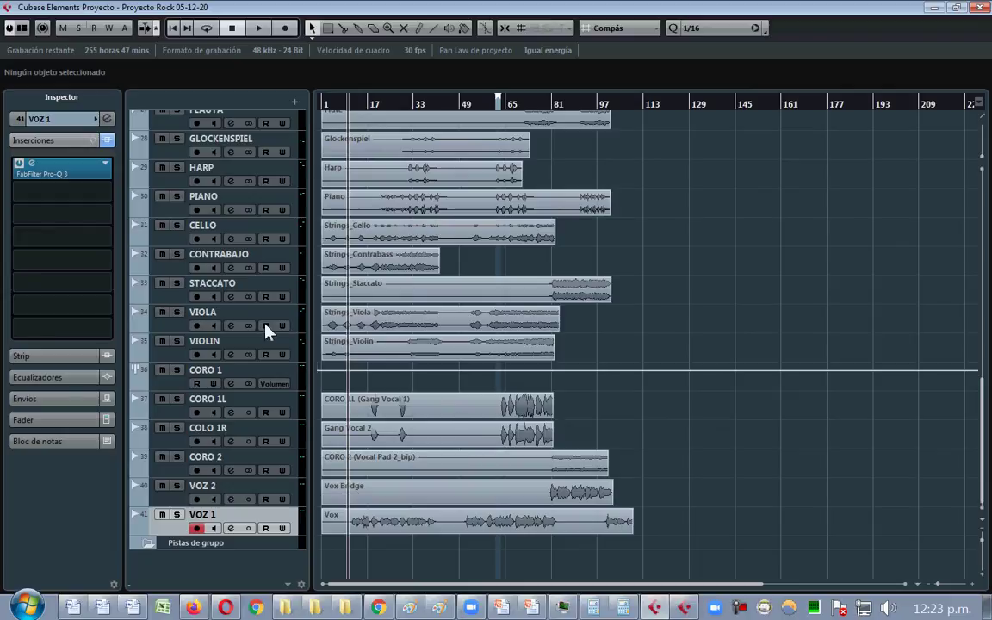
left_click(131, 606)
left_click(129, 538)
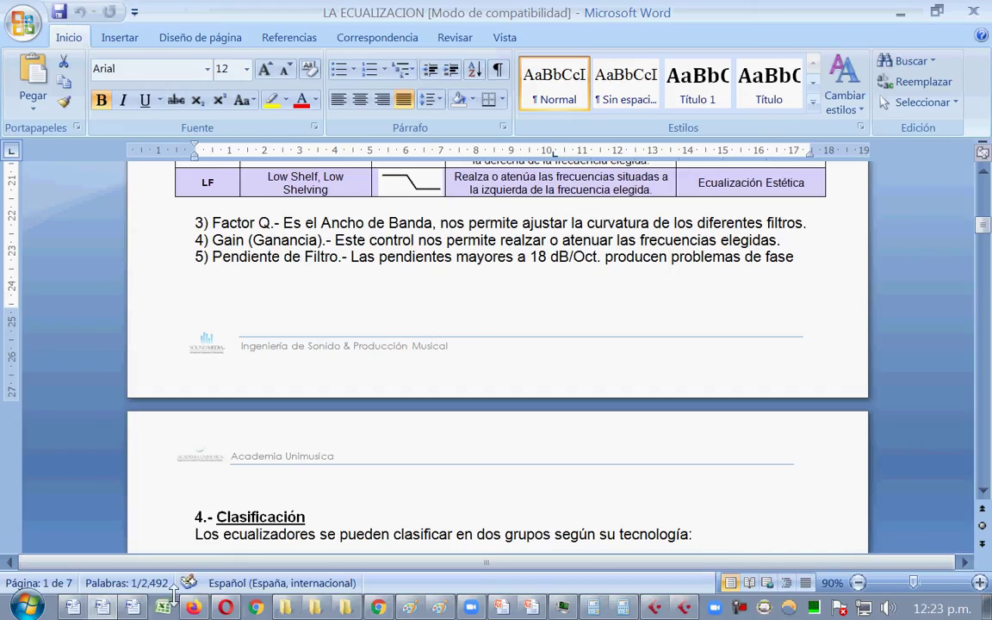
left_click(131, 606)
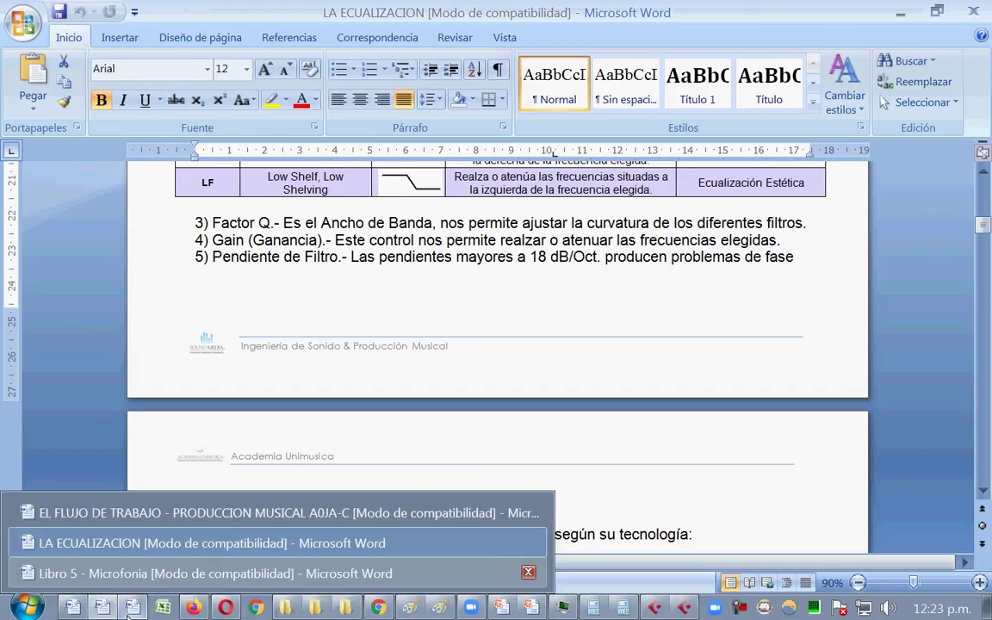
left_click(123, 543)
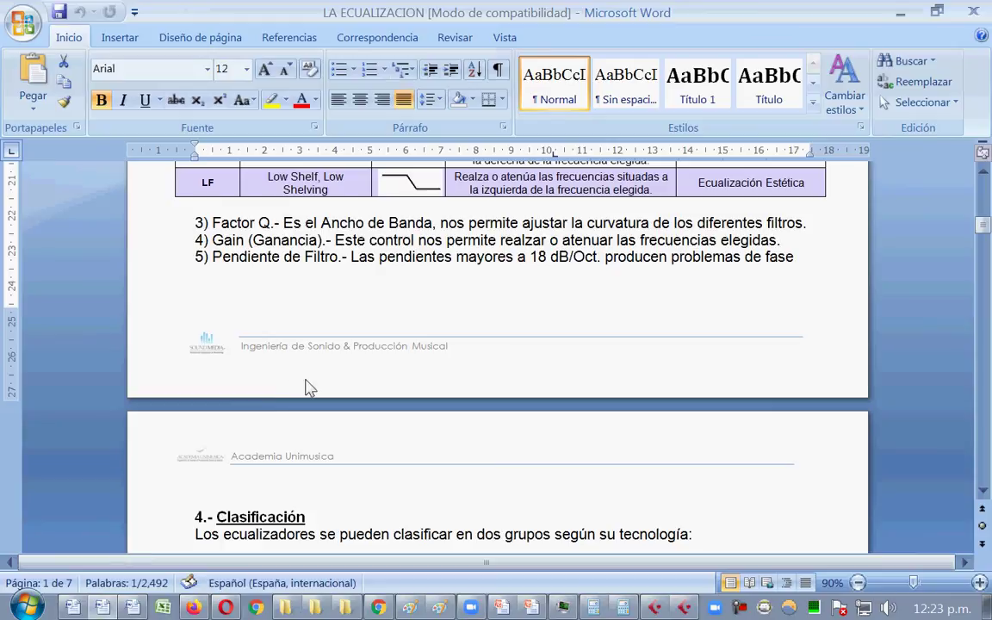